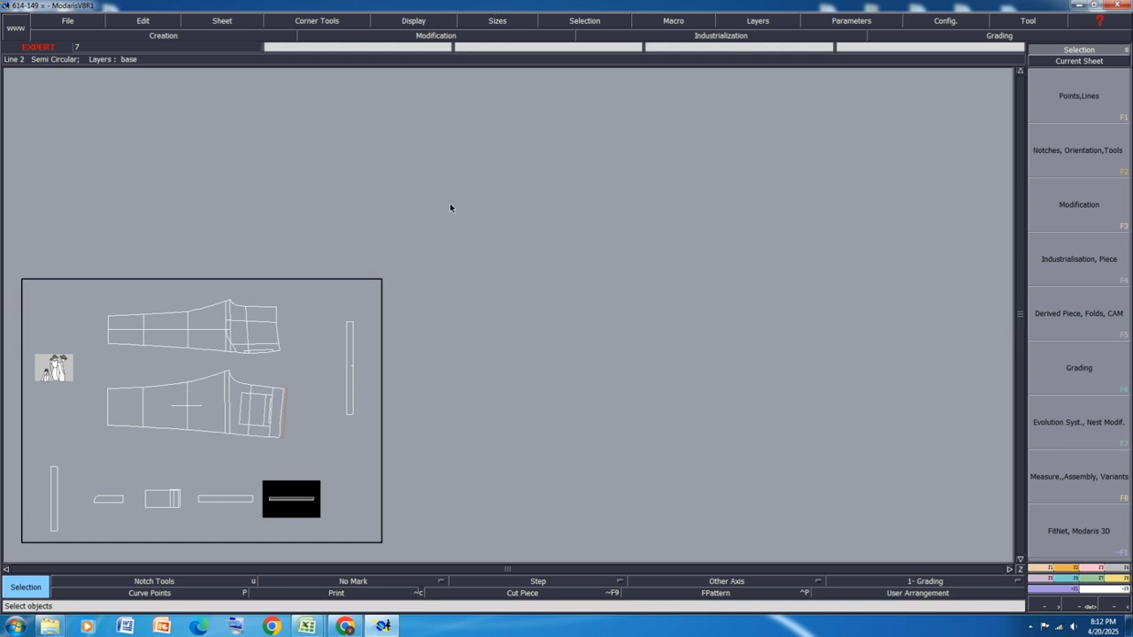
Step: Arrange all the pattern sheets on the desk, accept the access paths, and save the model despite the validation warning
key("7")
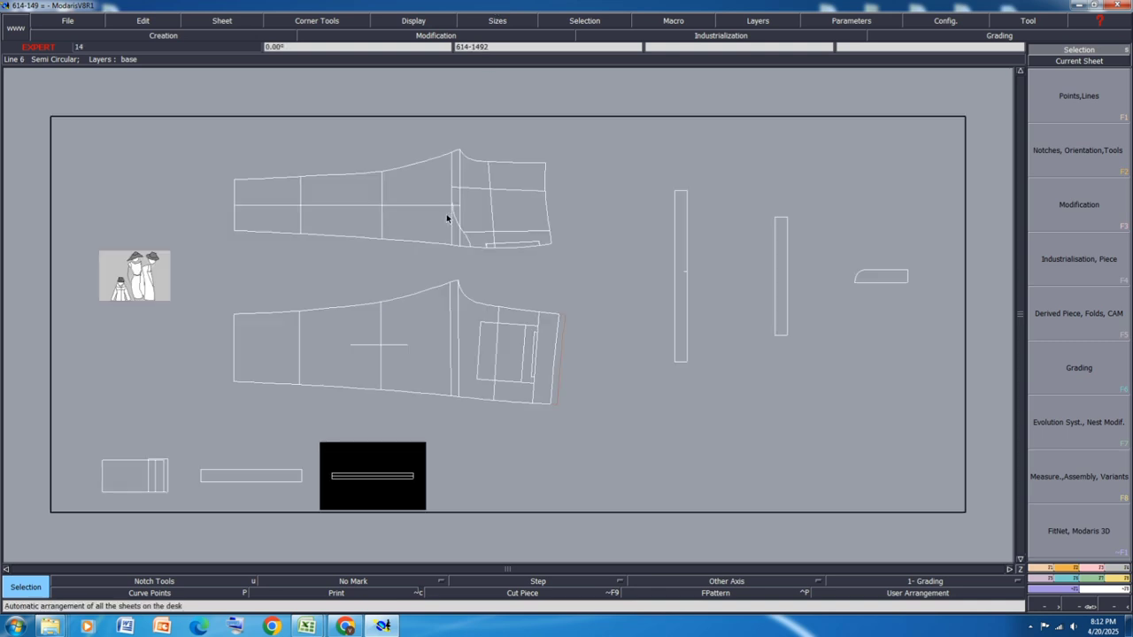
key("ctrl+a")
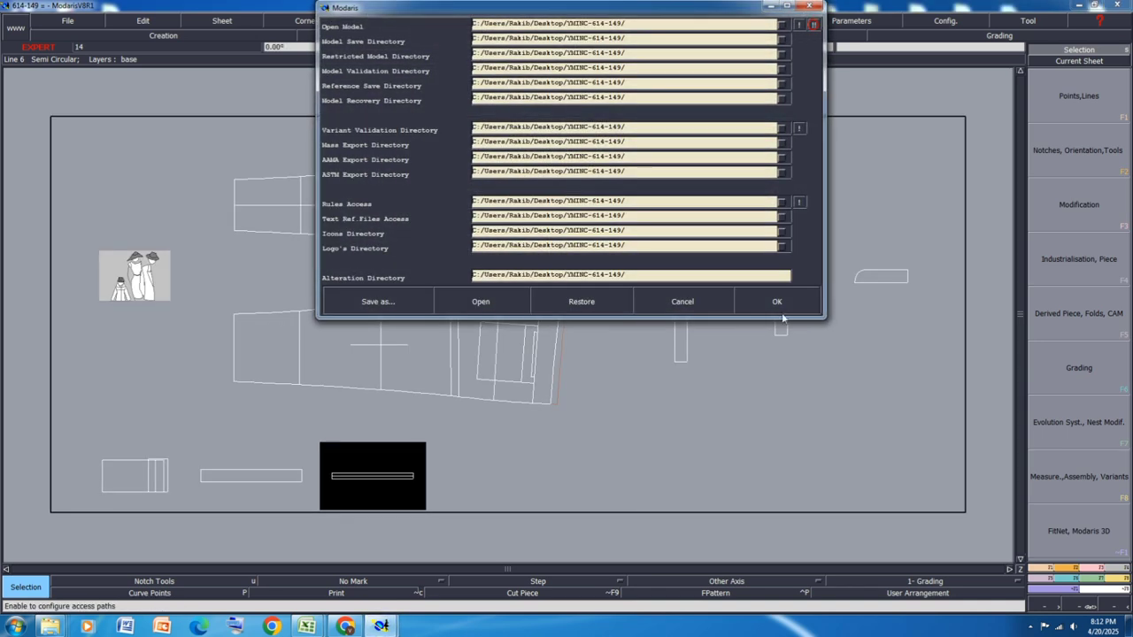
left_click(776, 302)
key("ctrl+s")
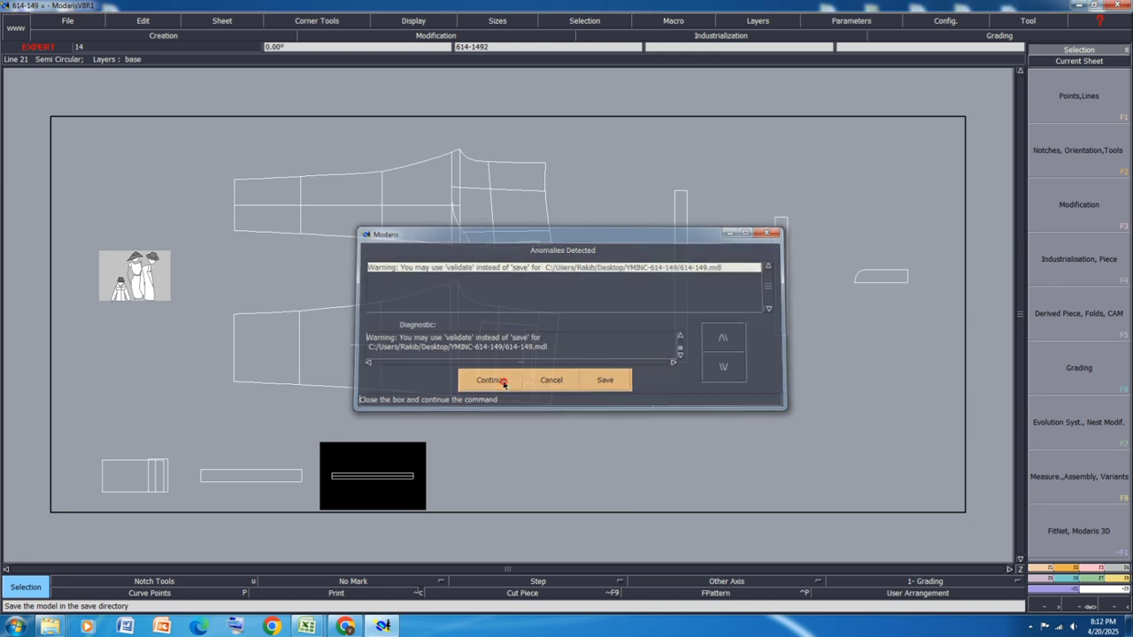
left_click(501, 380)
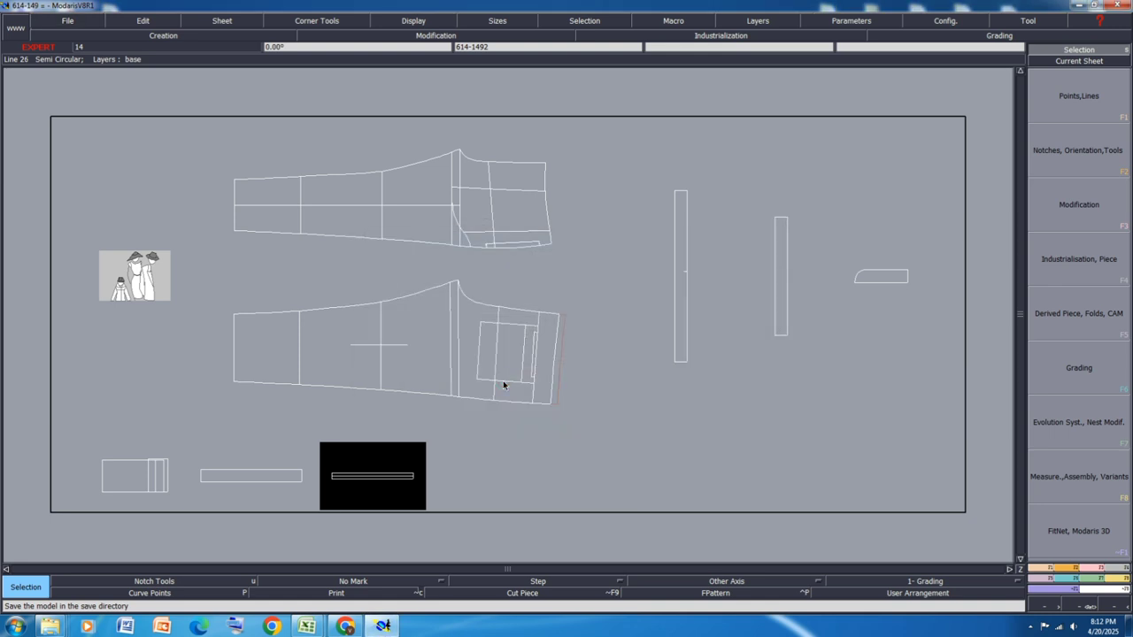
Step: Display the graded nest of all sizes for every pattern sheet, and clear the sheet selection
key("ctrl+a")
key("F10")
key("F11")
key("F12")
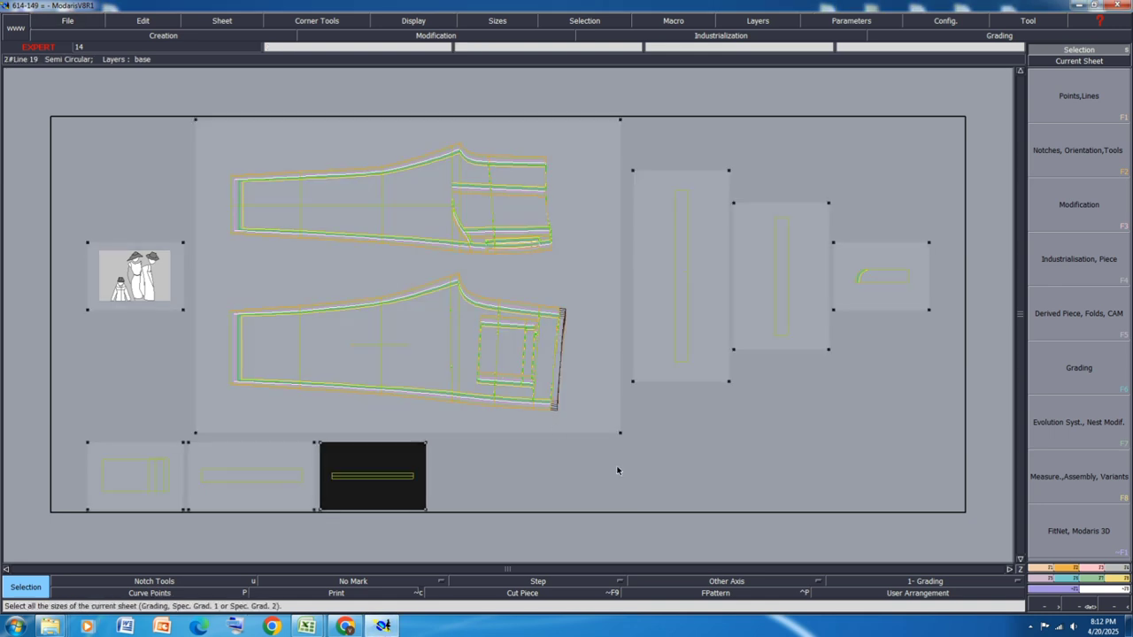
left_click(605, 347)
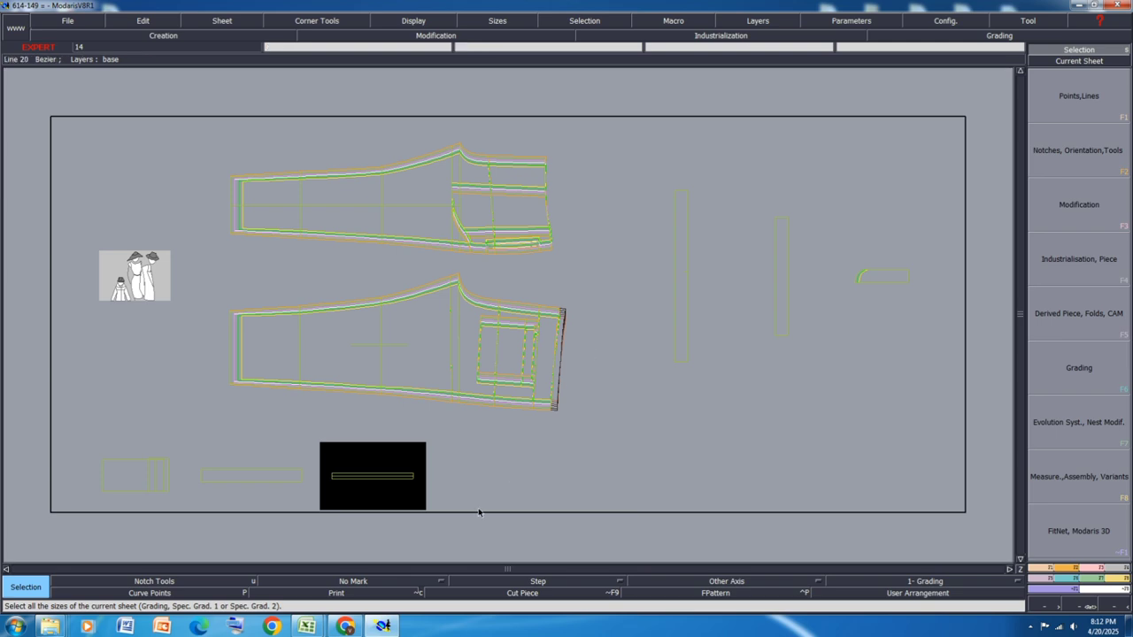
Step: Switch to the 614-149 workbook in Excel and fill the Front Rise and Back Rise rows with orange
mouse_move(307, 626)
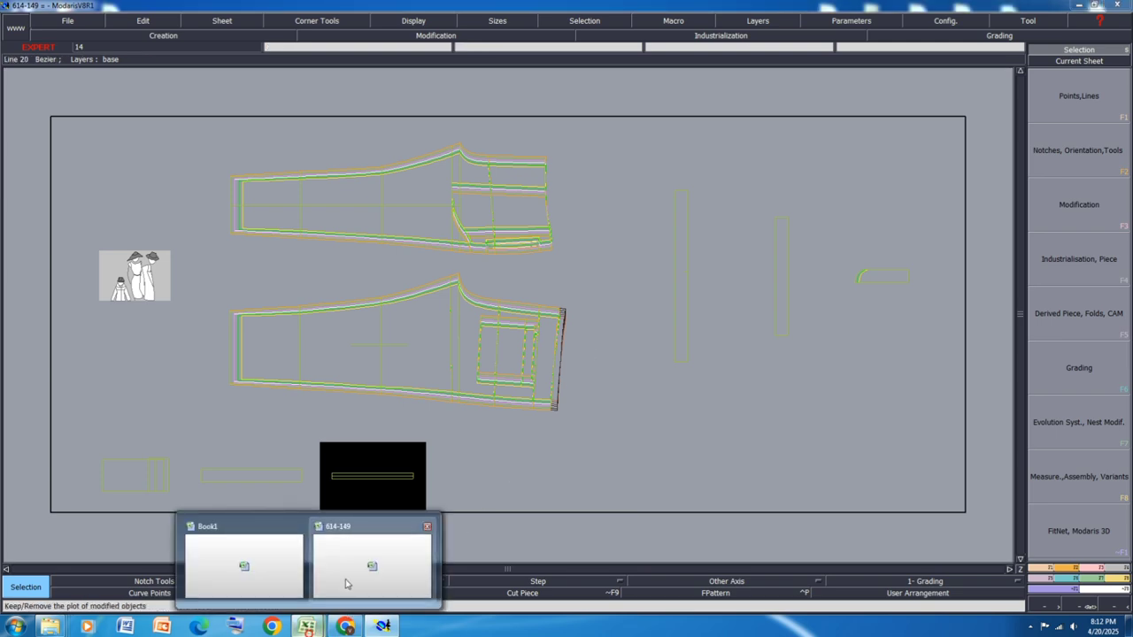
left_click(369, 567)
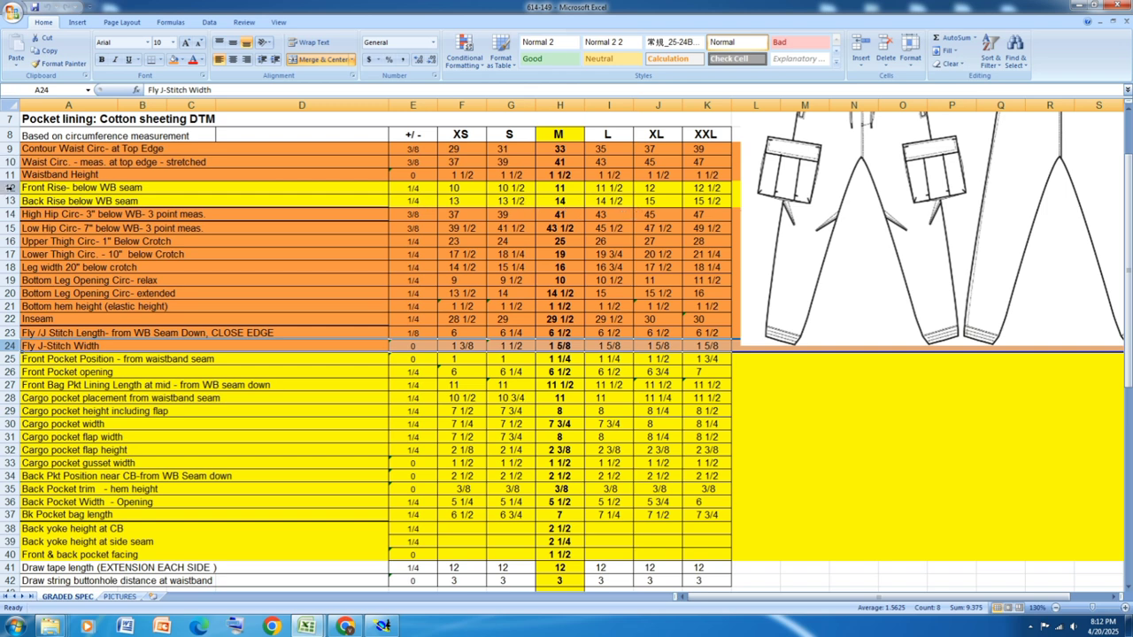
left_click_drag(6, 186, 7, 201)
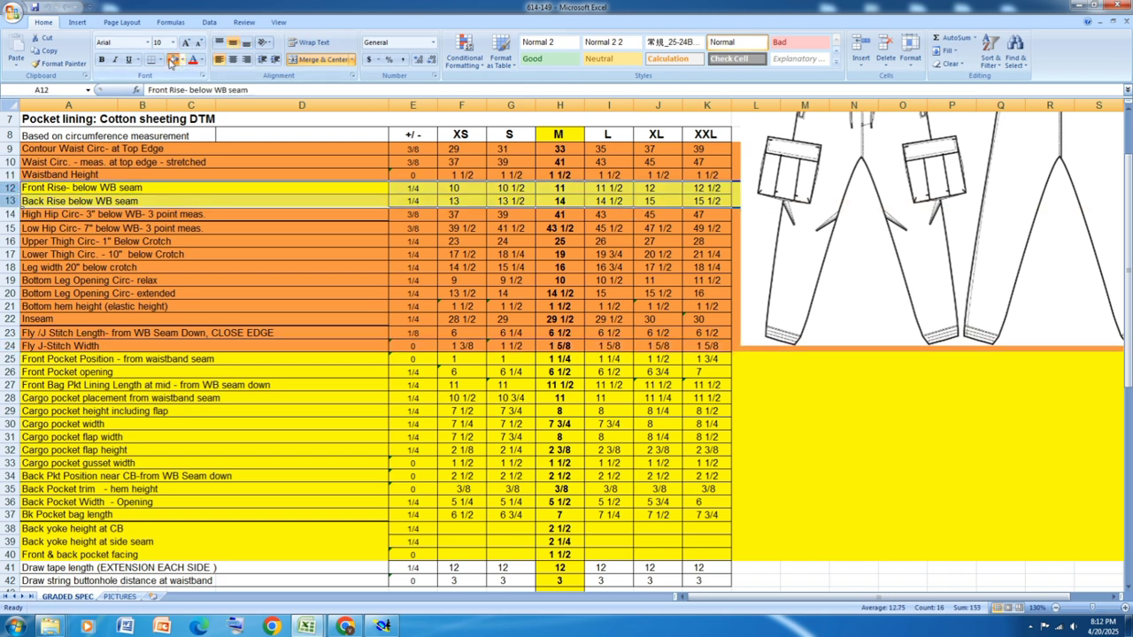
left_click(170, 60)
scroll(210, 268, "up", 2)
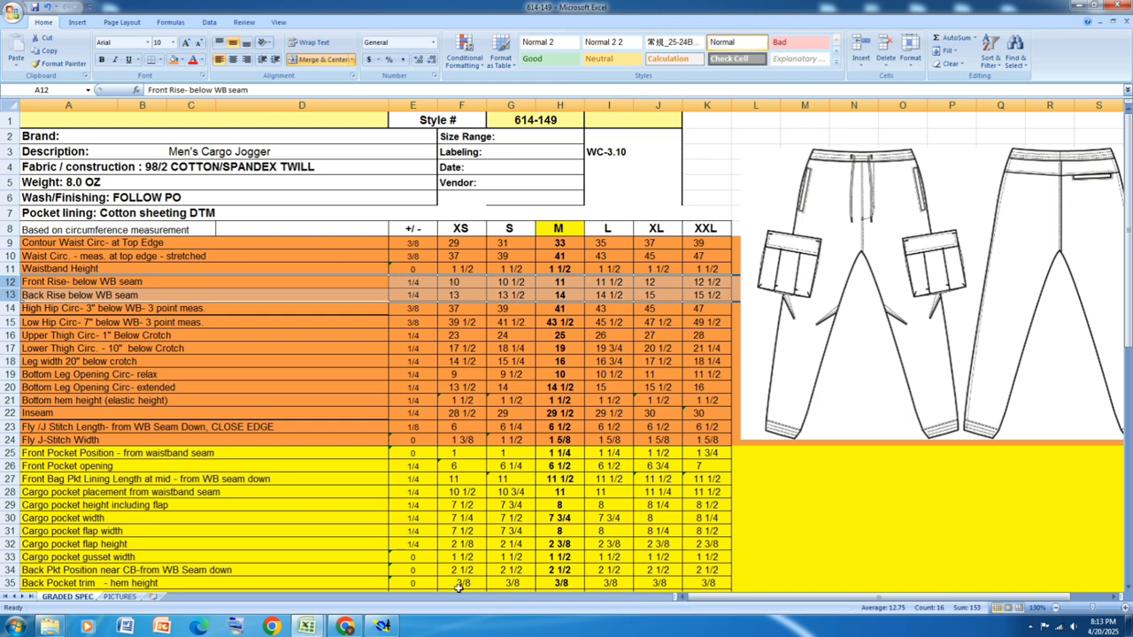
Step: Switch to Modaris and open the grading control for the front panel's waist point at centre front
left_click(383, 625)
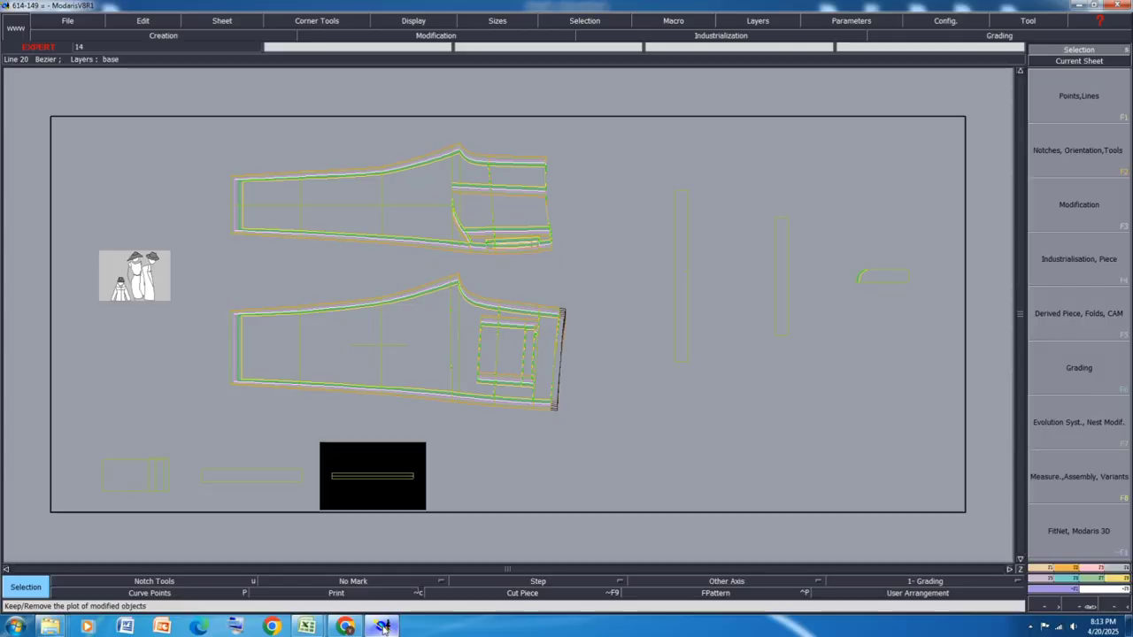
scroll(576, 162, "up", 3)
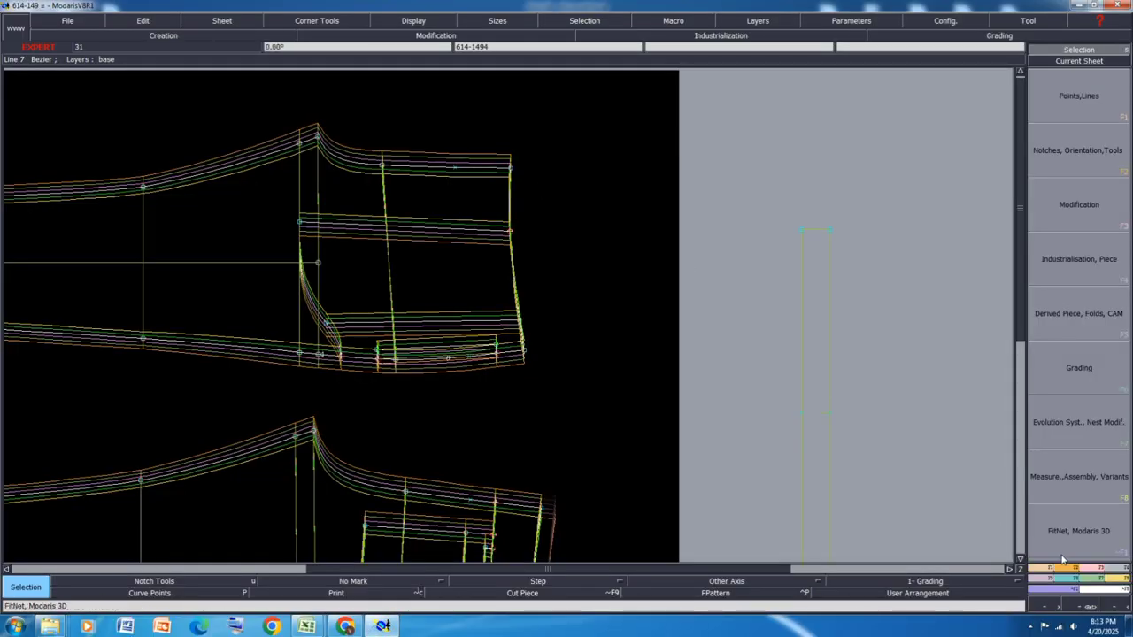
left_click(1078, 367)
left_click(1079, 92)
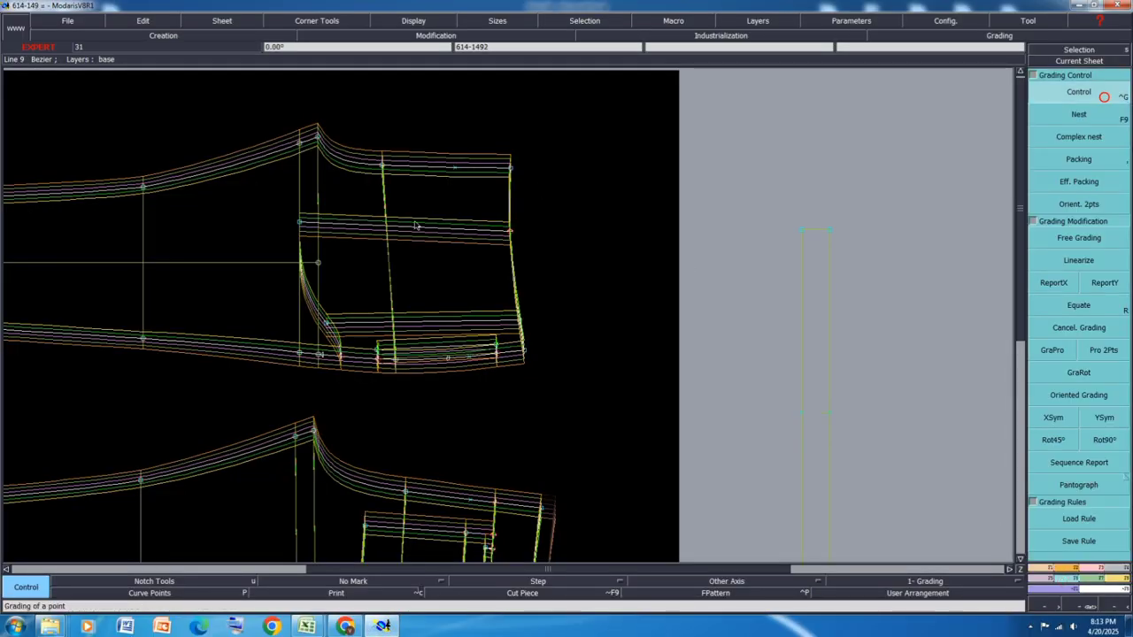
scroll(535, 171, "up", 2)
left_click(534, 166)
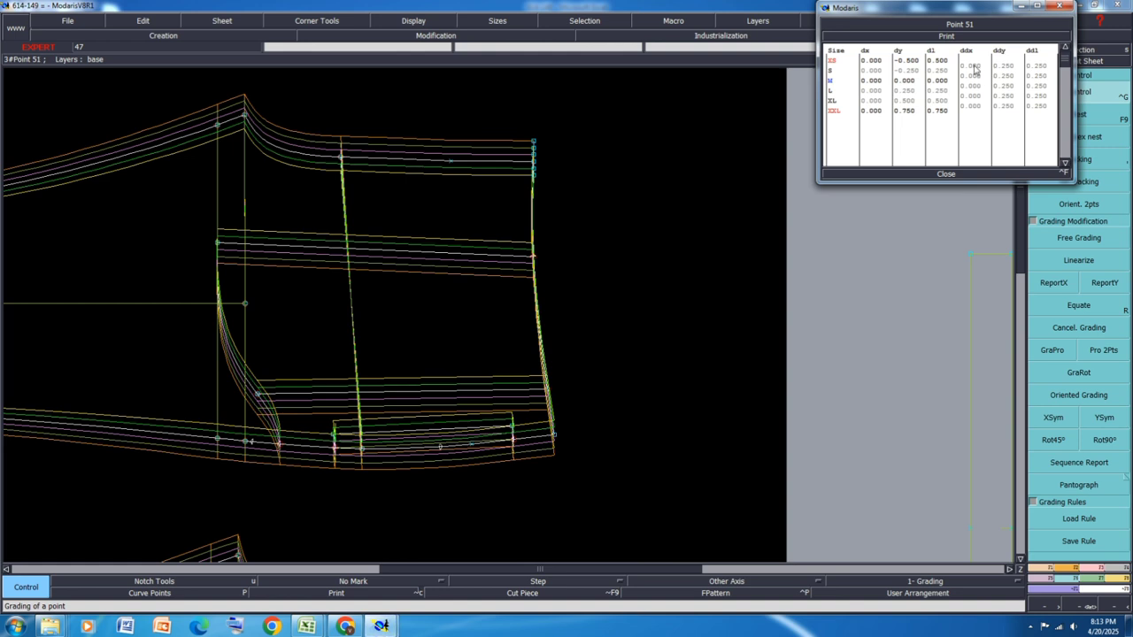
Step: Set the ddx increments of the centre-front waist point to -0.5 for all size steps
left_click_drag(976, 100, 975, 113)
type("-0")
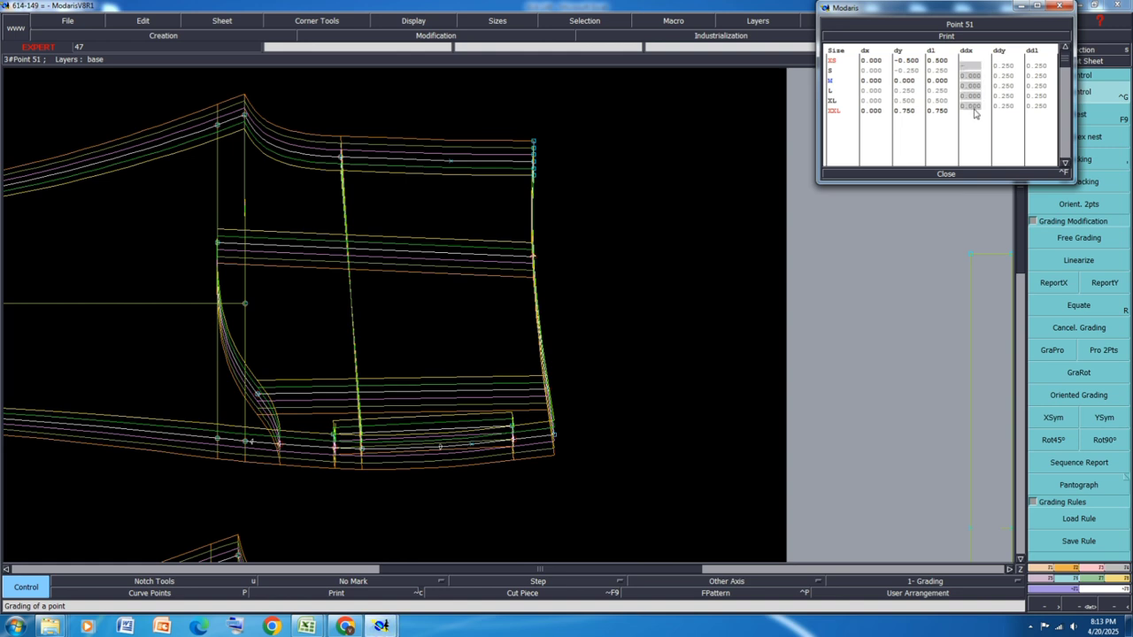
type(".5")
key("Return")
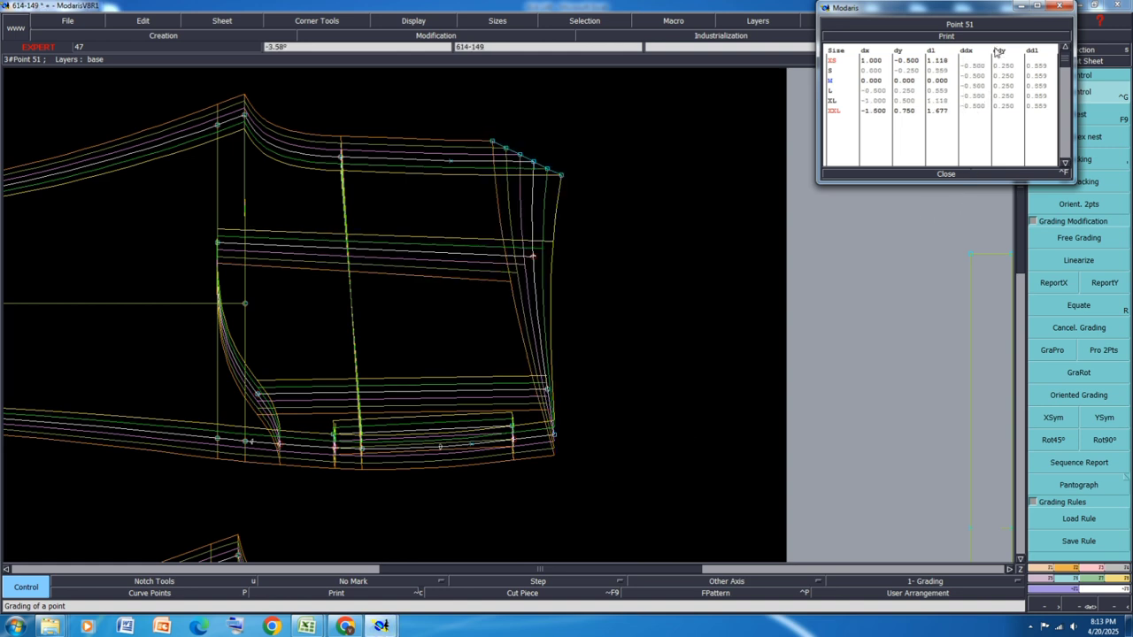
Step: Set the ddx increments of the centre-front waist point to 0.5 for all size steps and close the grading table
left_click_drag(975, 74, 977, 108)
type(".5")
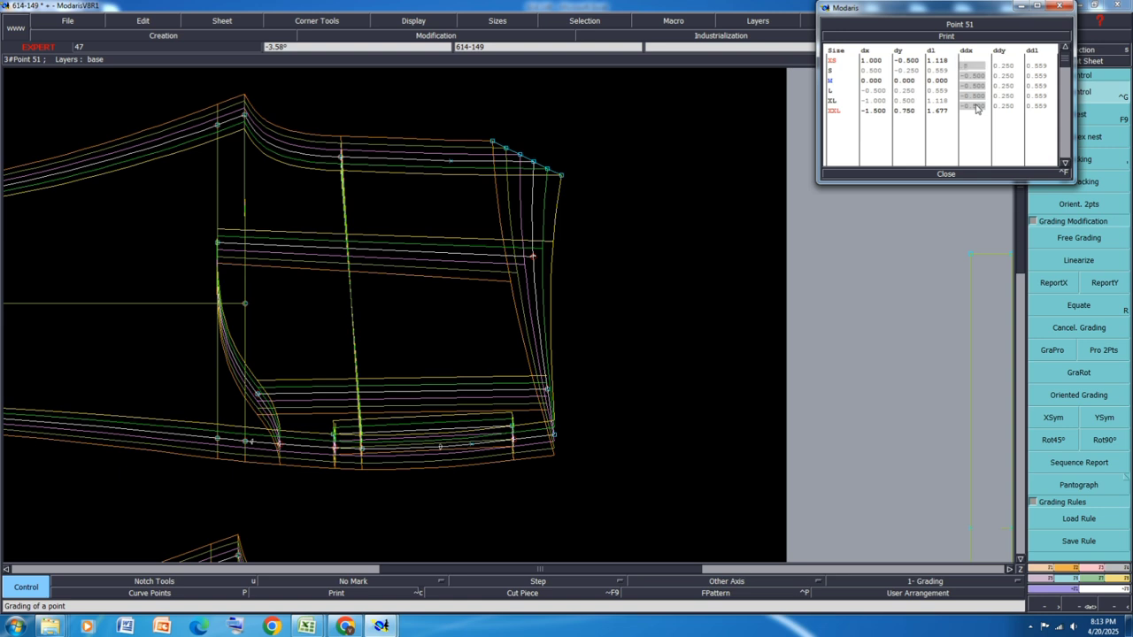
key("Return")
left_click(945, 174)
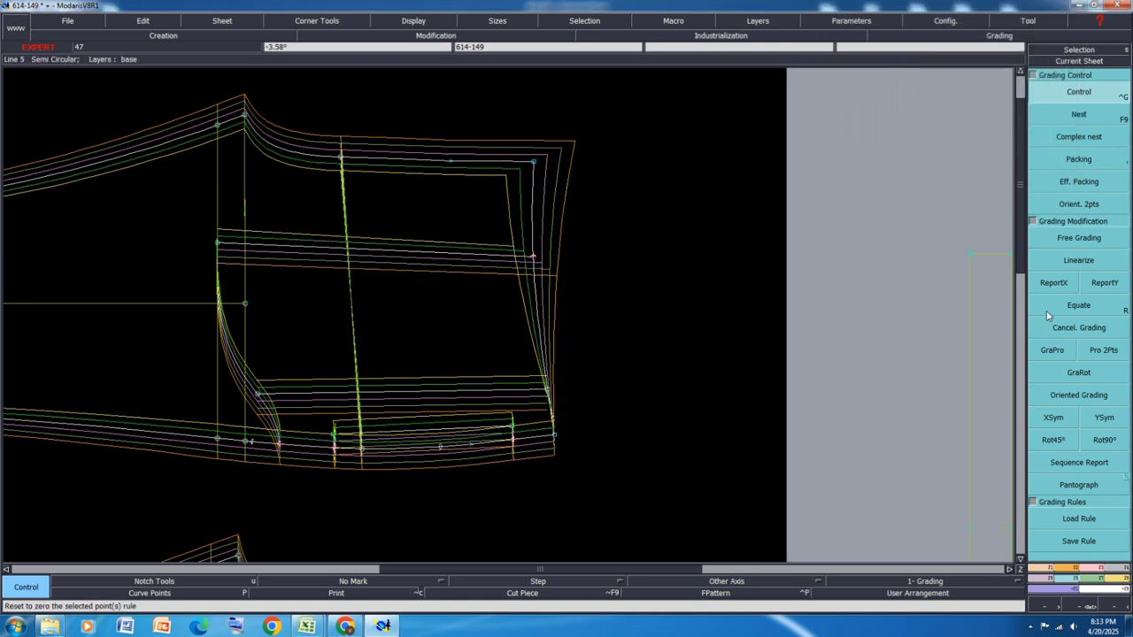
Step: Report the X grading of the centre-front waist point to the front panel's side-seam waist corner
left_click(1069, 283)
left_click(534, 163)
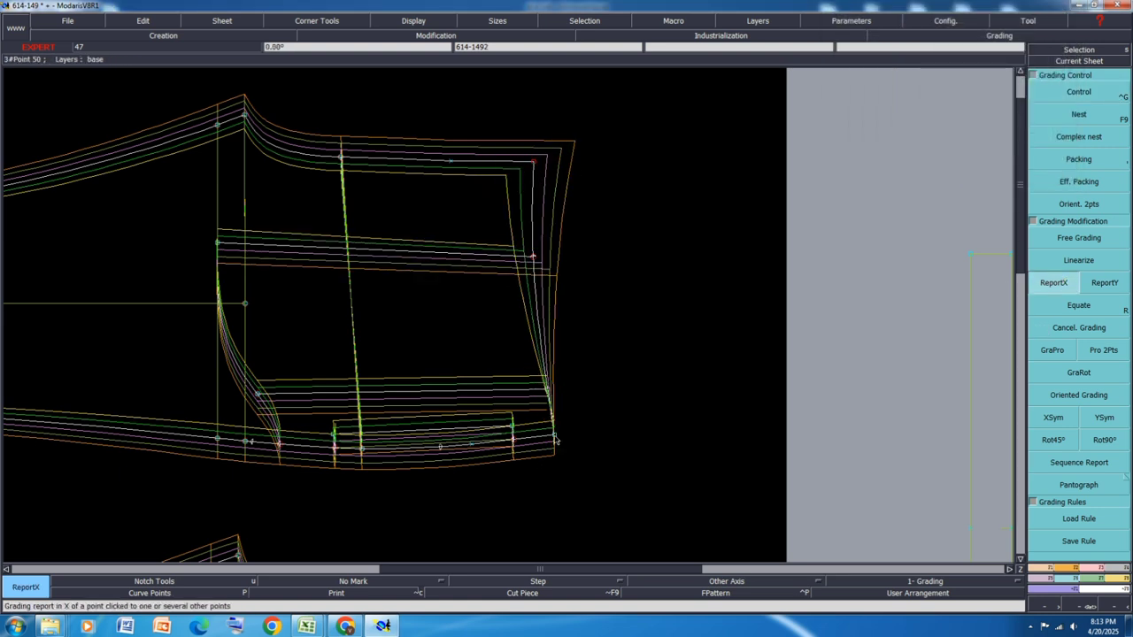
left_click(553, 434)
scroll(525, 439, "up", 2)
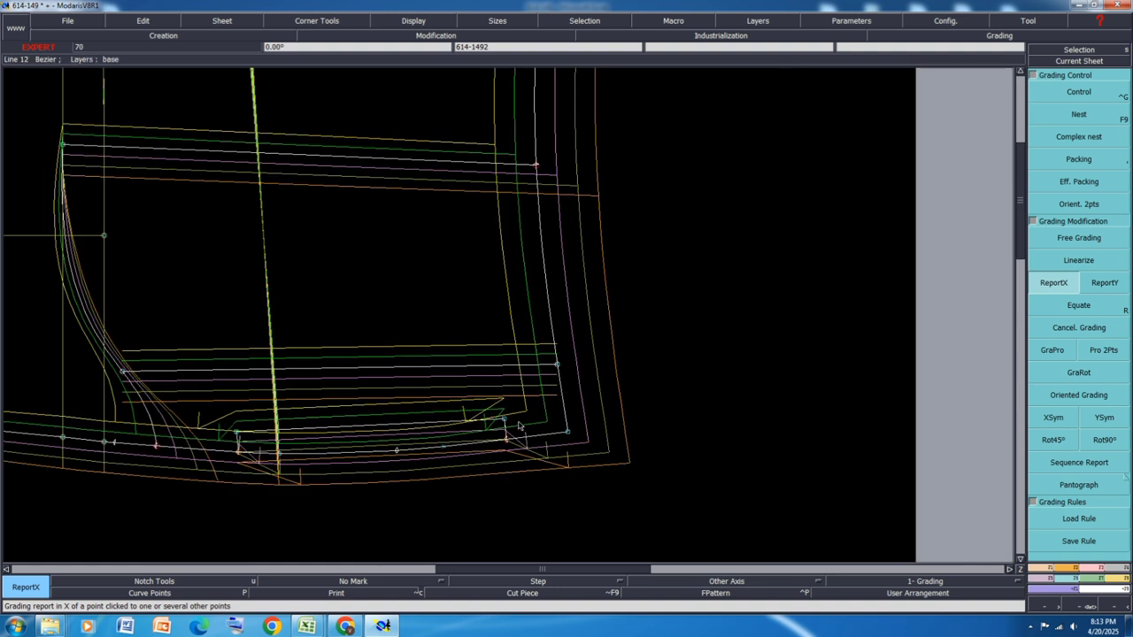
Step: Report the same X grading to both inner corners of the front pocket opening and the pocket bag corner, and save the model
left_click(503, 423)
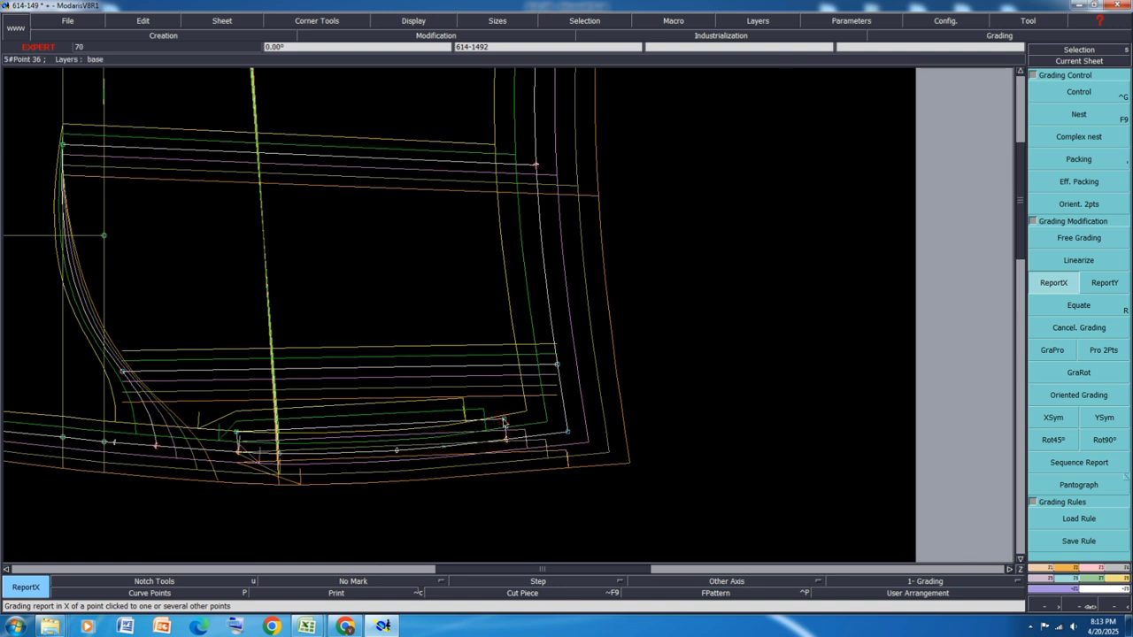
left_click(236, 435)
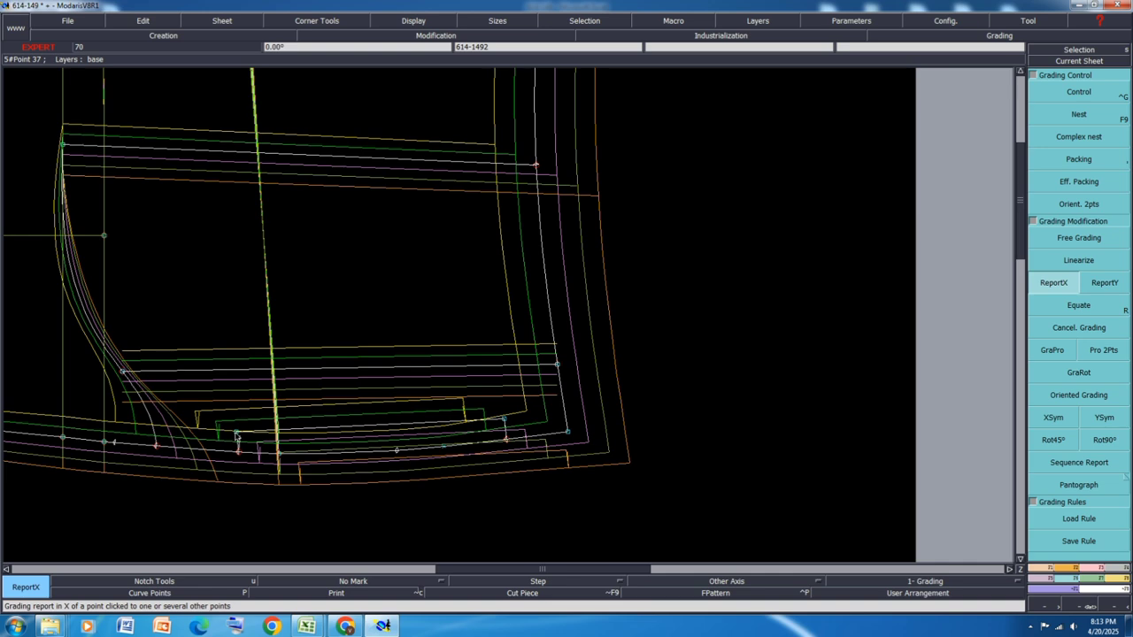
left_click(63, 146)
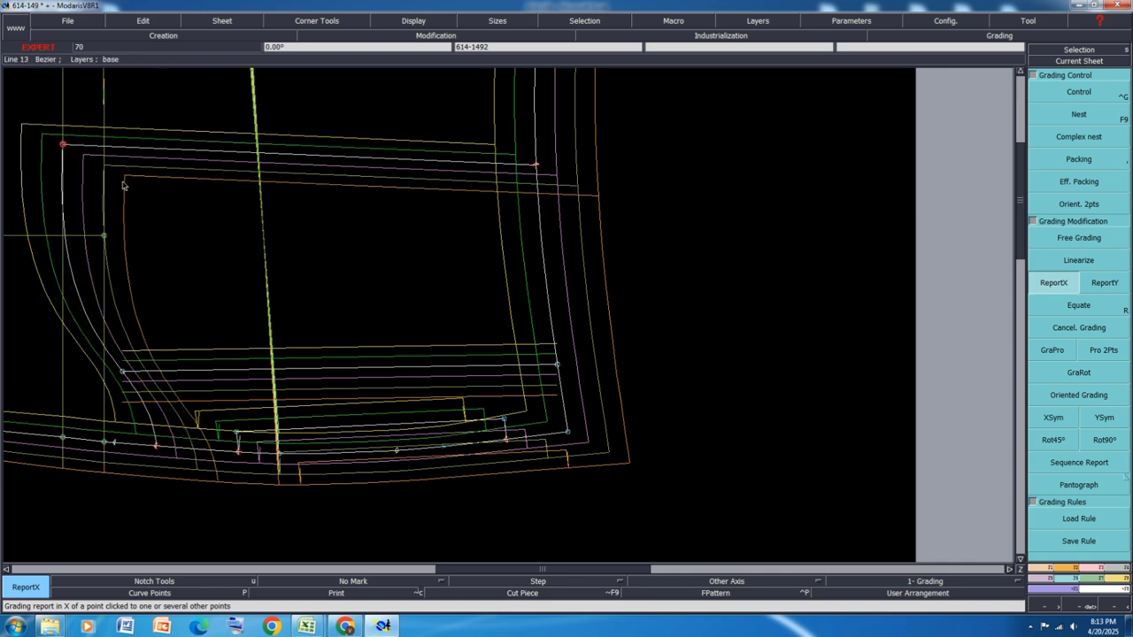
scroll(388, 300, "down", 2)
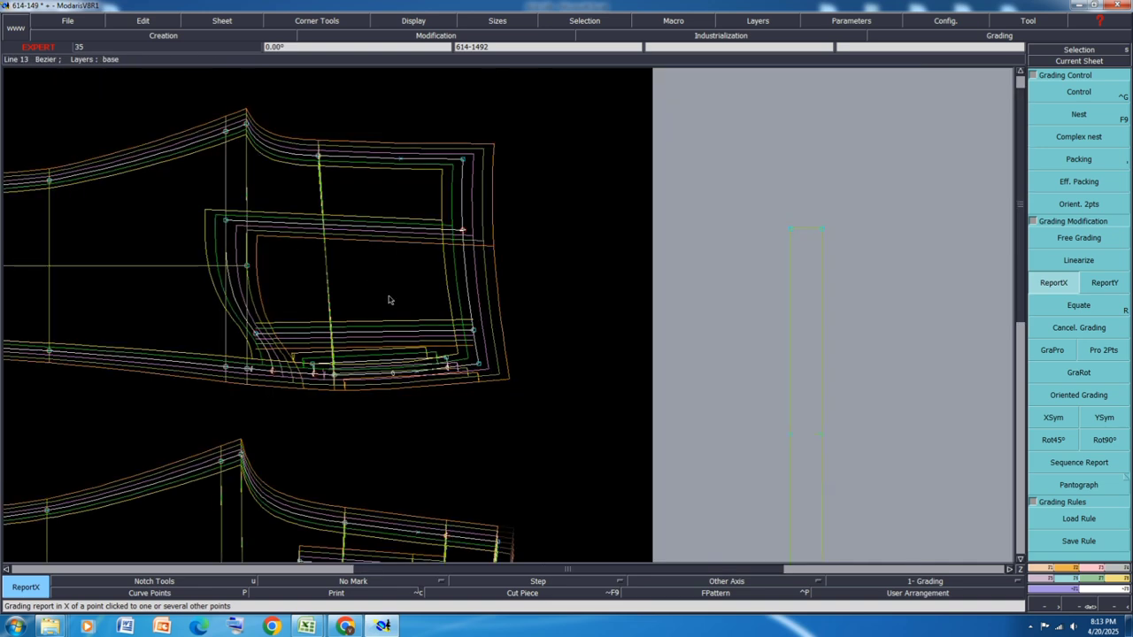
key("ctrl+s")
left_click(504, 379)
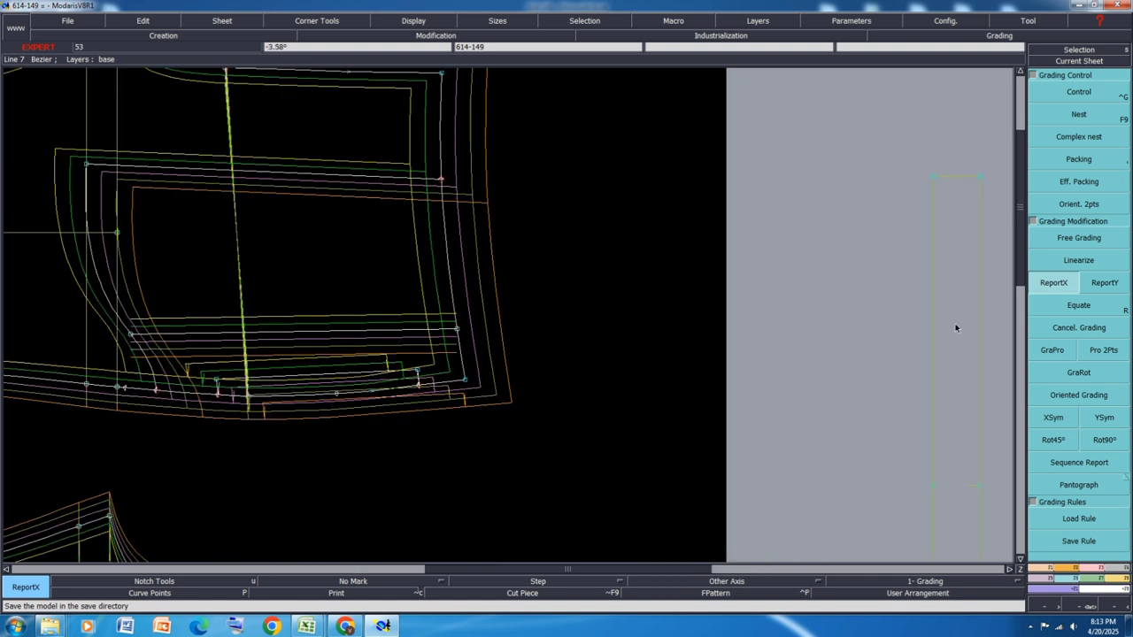
Step: Report the X grading of the side-seam waist corner to both ends of the pocket line just above the front pocket opening
left_click(1046, 282)
left_click(465, 380)
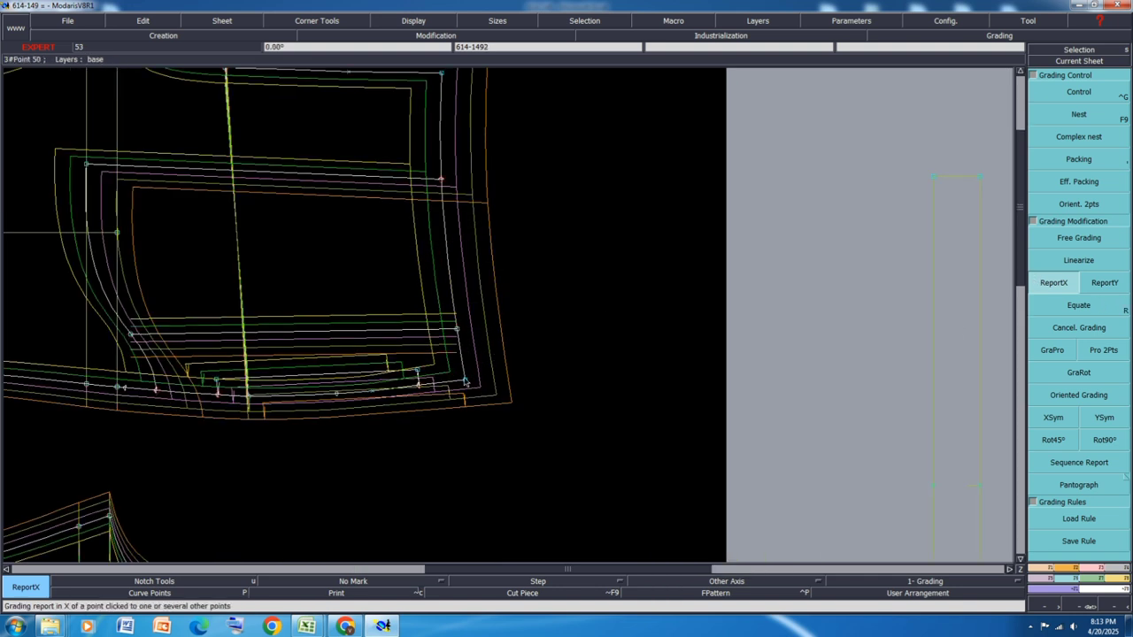
left_click(457, 332)
left_click(130, 334)
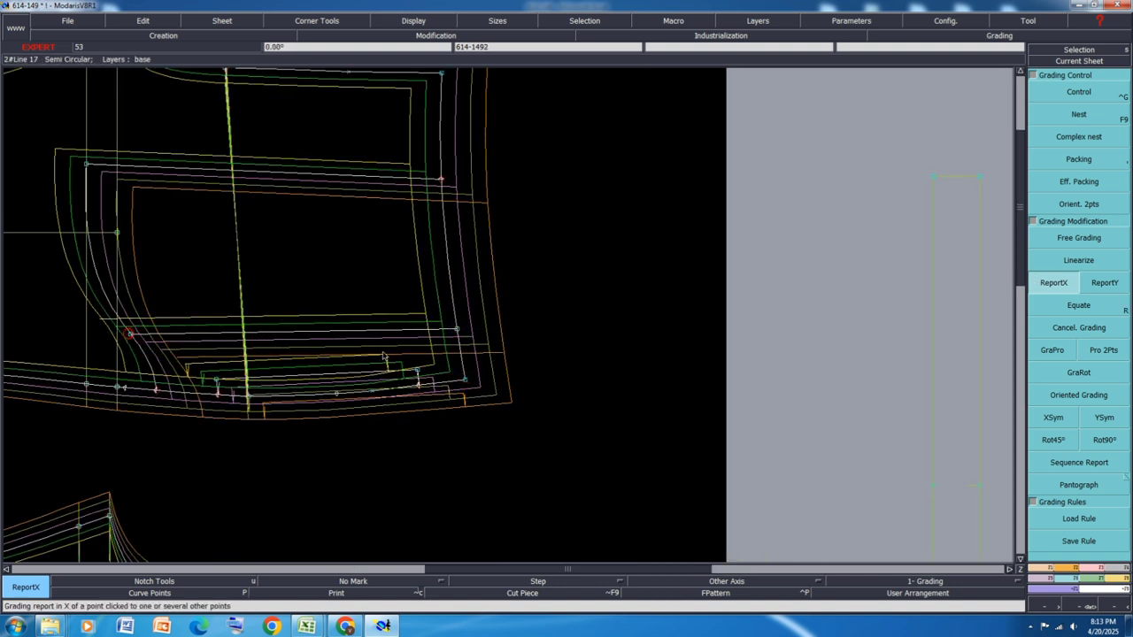
Step: Switch to the 614-149 workbook in Excel and fill the Front Pocket Position row with orange
mouse_move(307, 626)
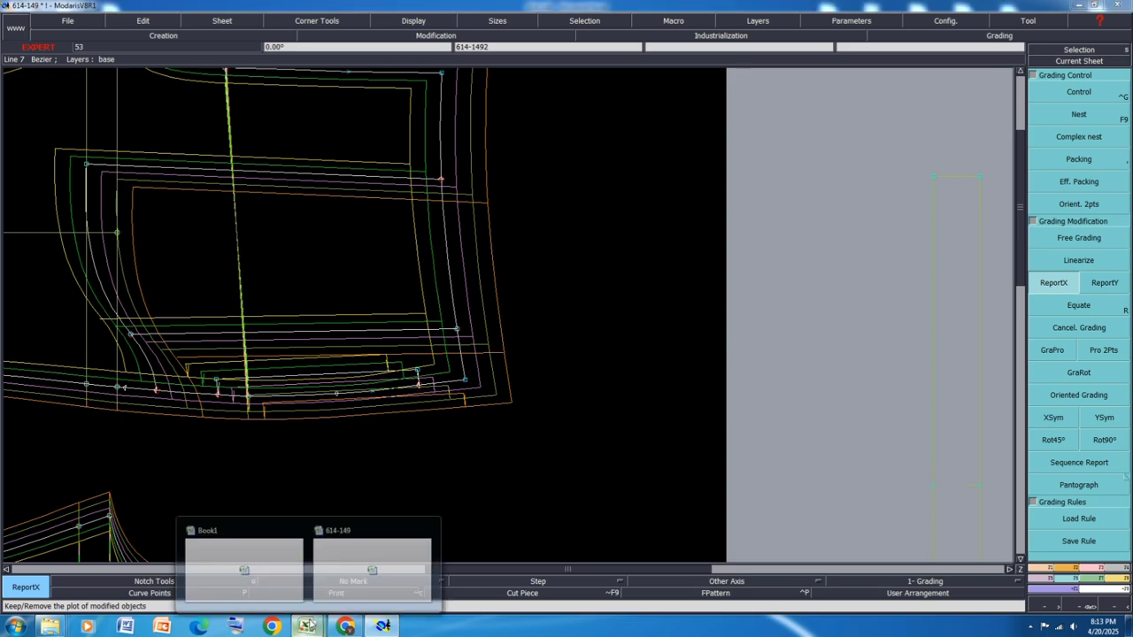
left_click(371, 567)
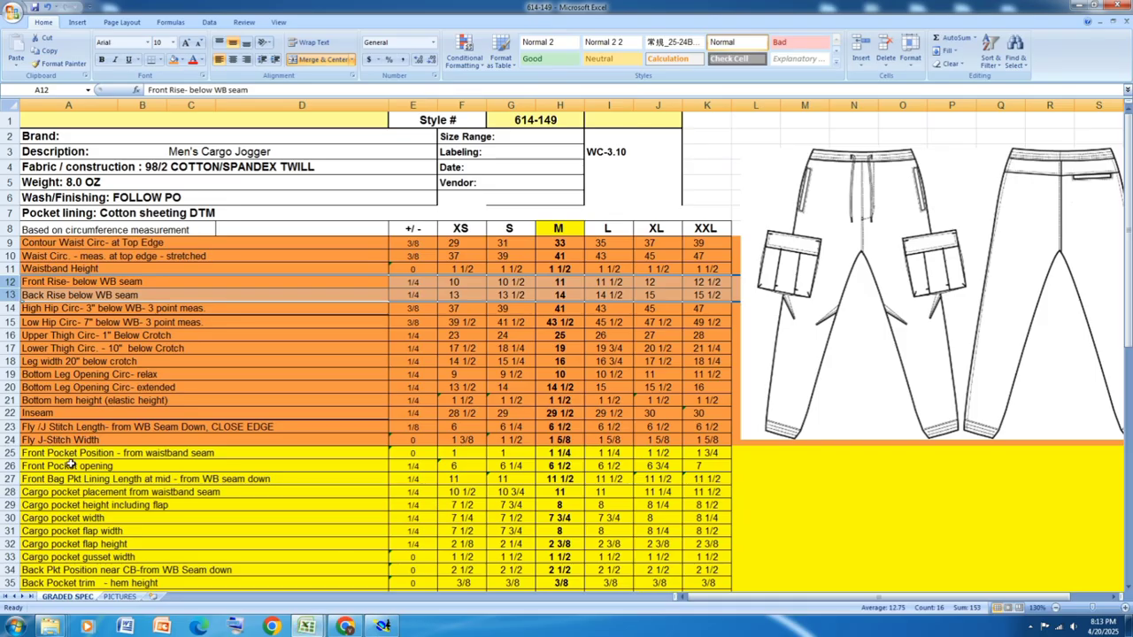
left_click(12, 452)
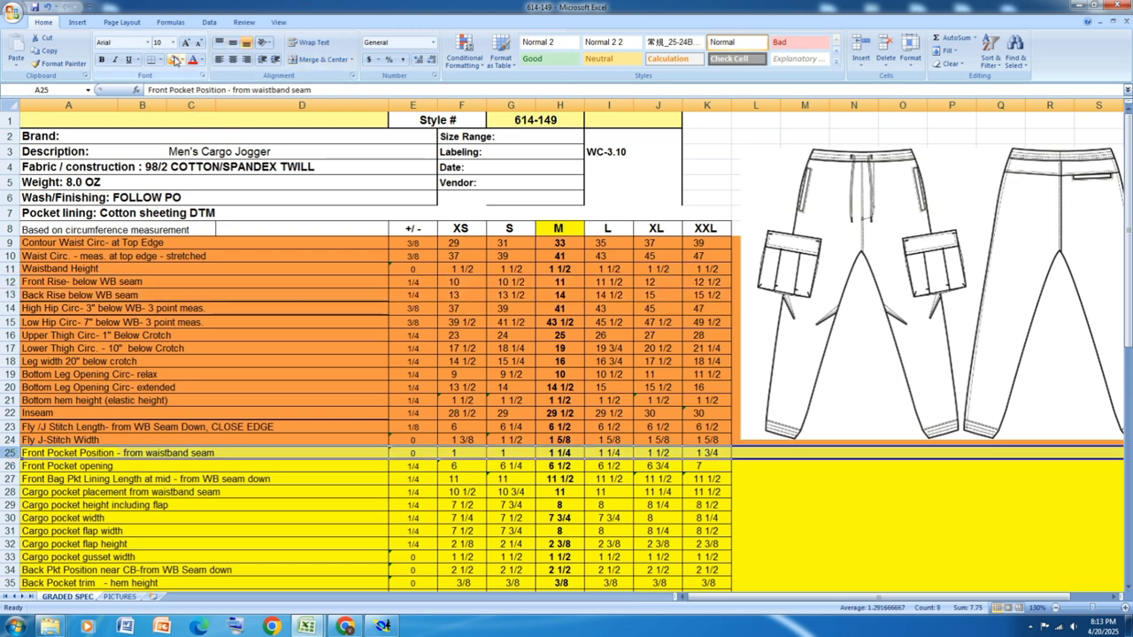
left_click(174, 59)
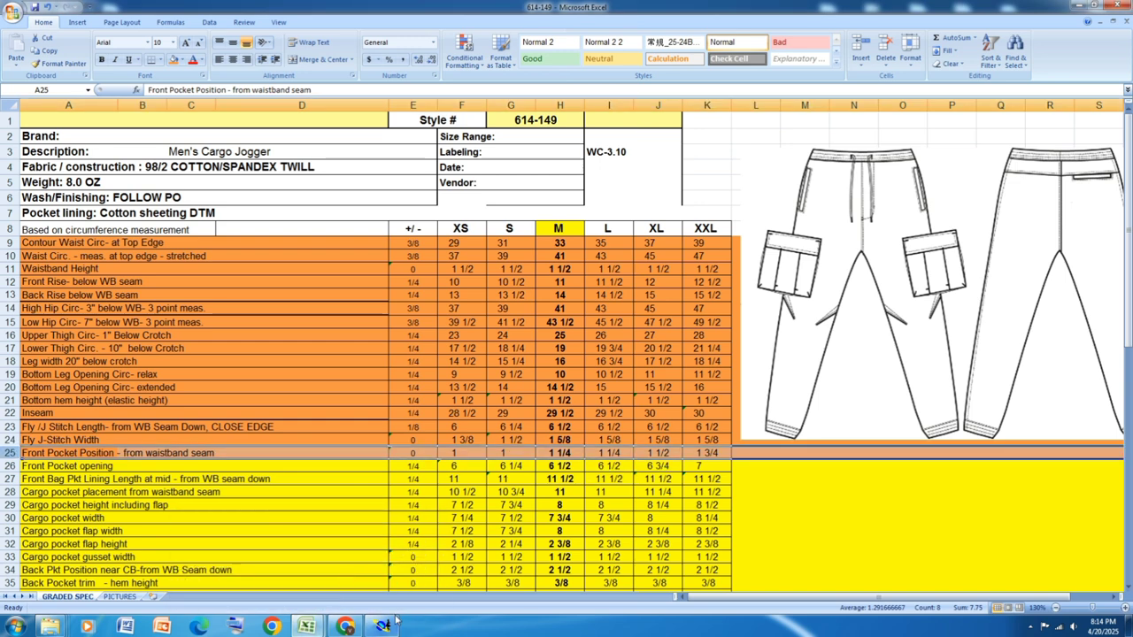
Step: Switch to Modaris and pack the graded nest on the front panel's side-seam waist corner
mouse_move(386, 627)
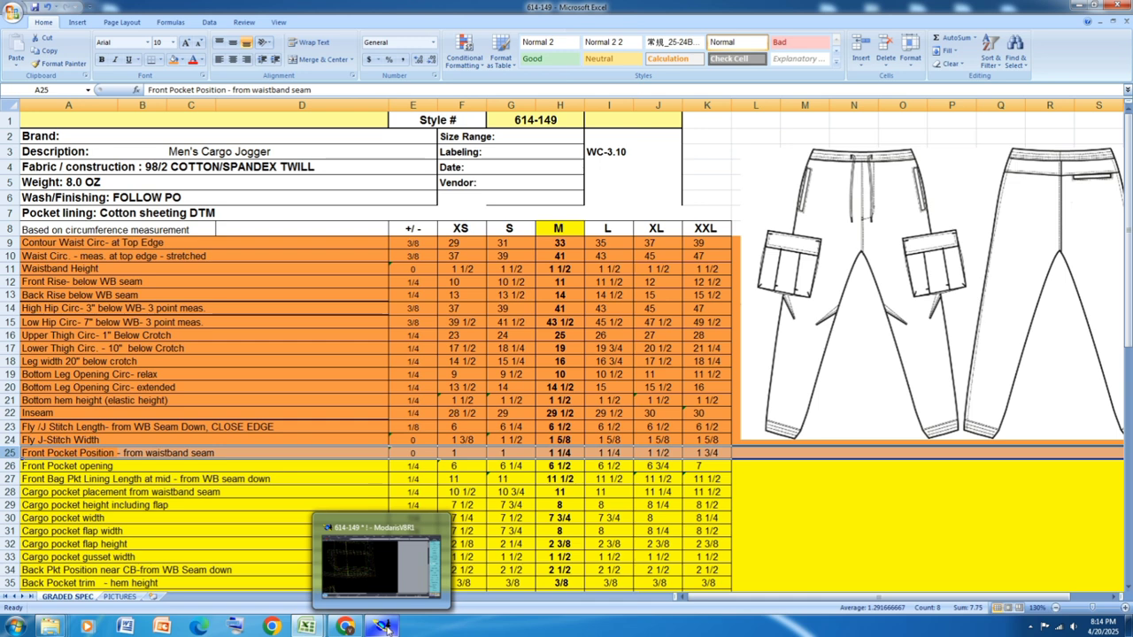
left_click(386, 626)
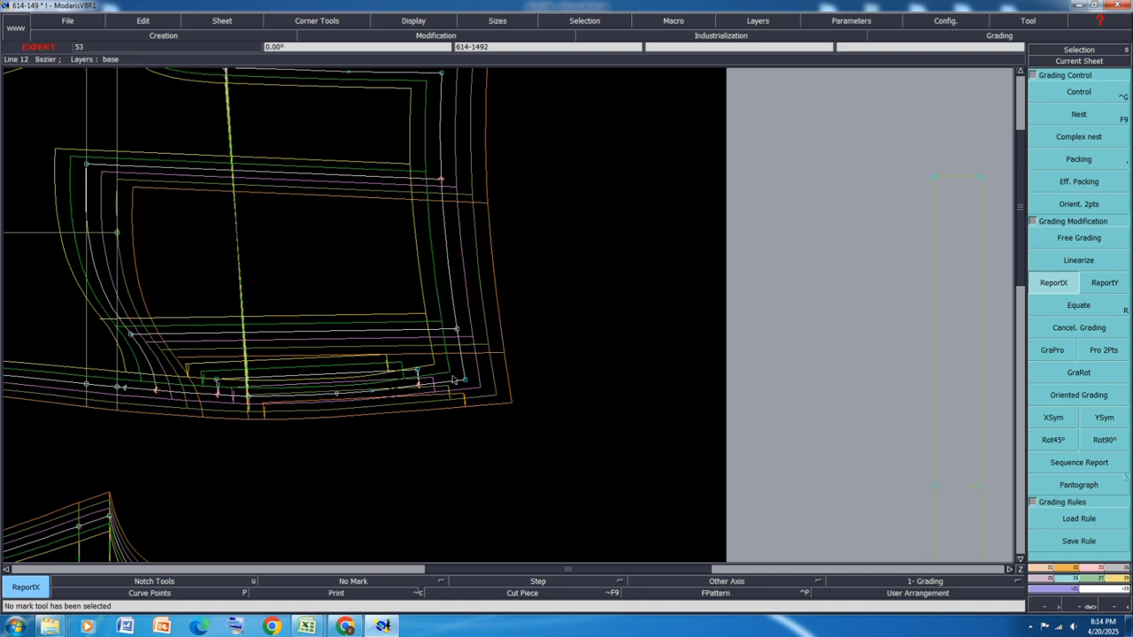
left_click(1094, 156)
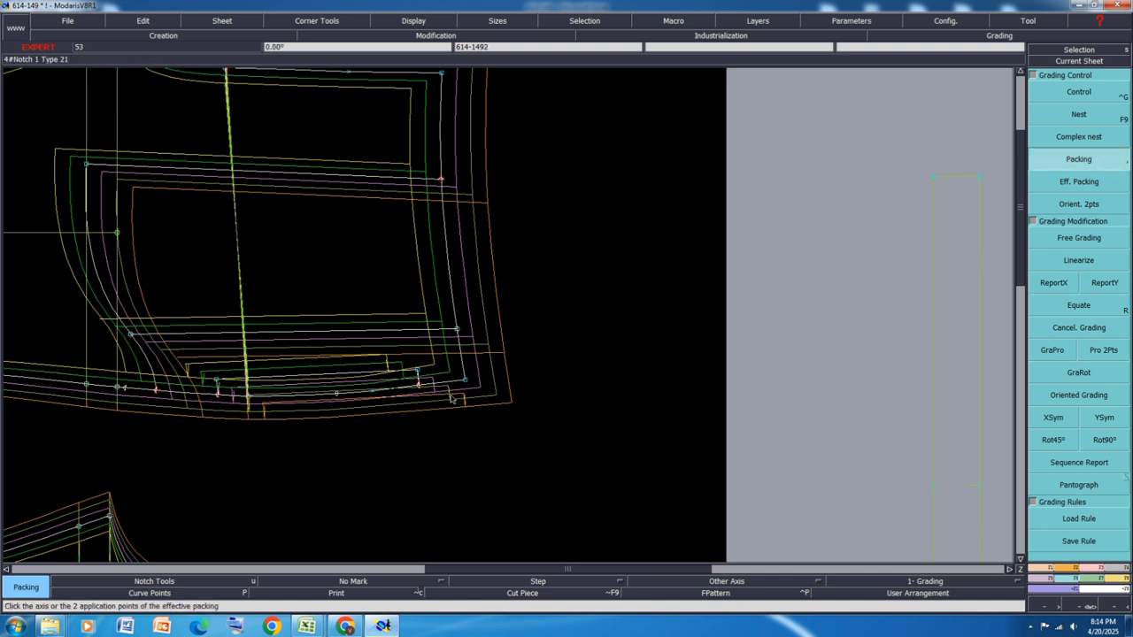
left_click(267, 385)
scroll(437, 374, "up", 2)
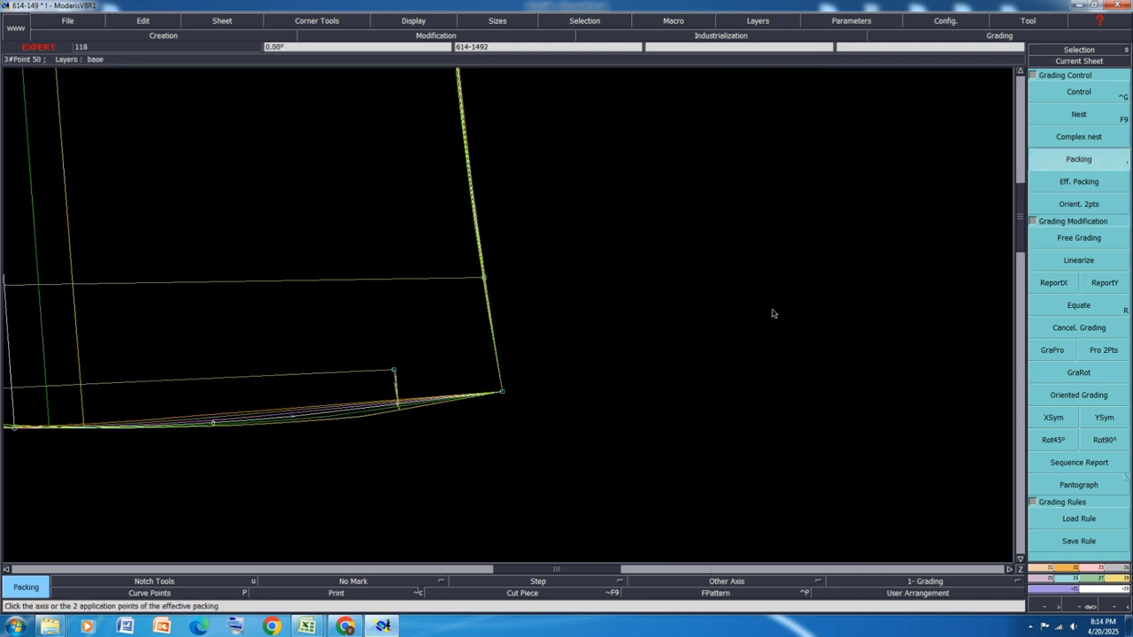
Step: Report the X grading of the front panel's side-seam waist corner to the nearest curve point down the side seam
left_click(1069, 90)
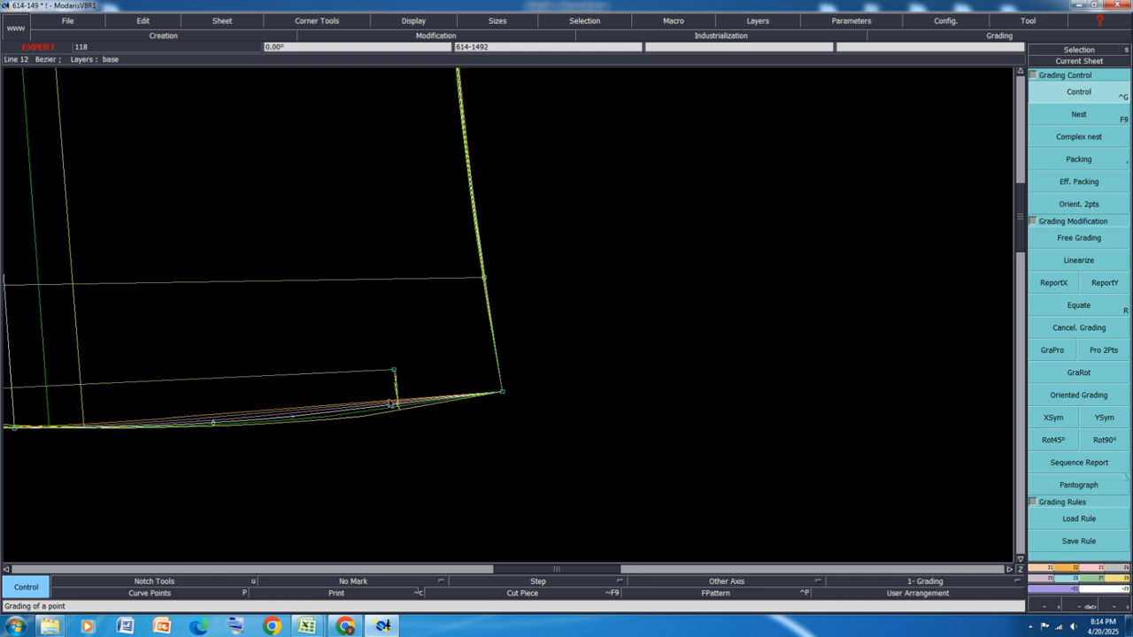
left_click(1055, 284)
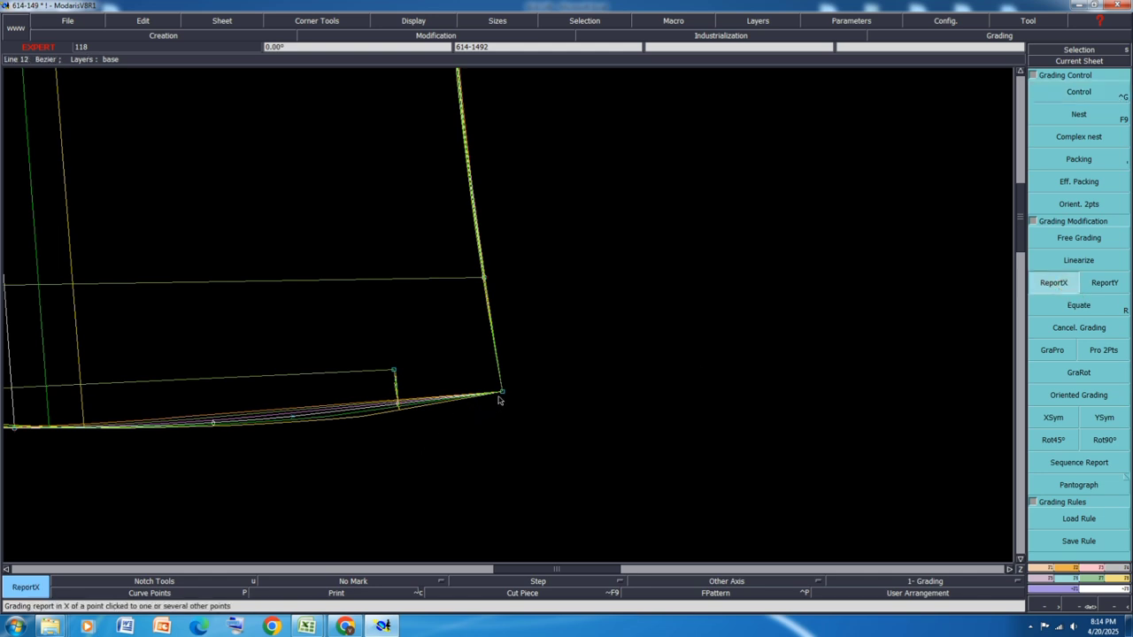
left_click(502, 391)
left_click(292, 416)
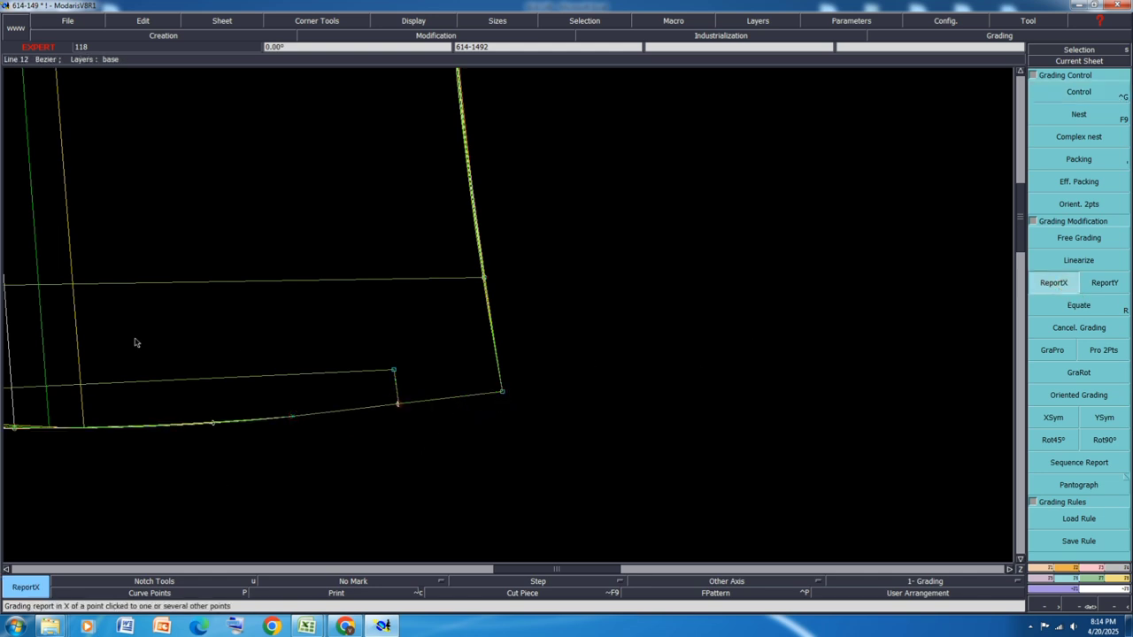
Step: Open the grading values of the upper front pocket opening point on the side seam
left_click(1067, 97)
left_click(397, 404)
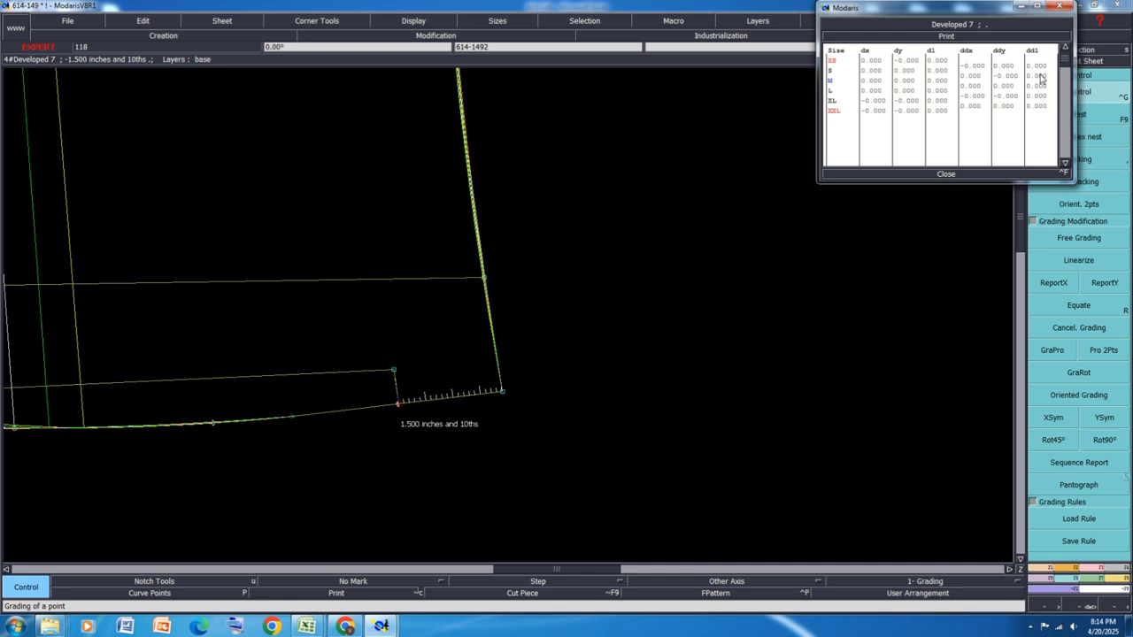
Step: Try setting the upper opening point's ddl increments to 0.25 for S–M, 0 for M–L, and 0.25 for L–XL and XL–XXL
left_click(1039, 76)
type(".25")
key("Return")
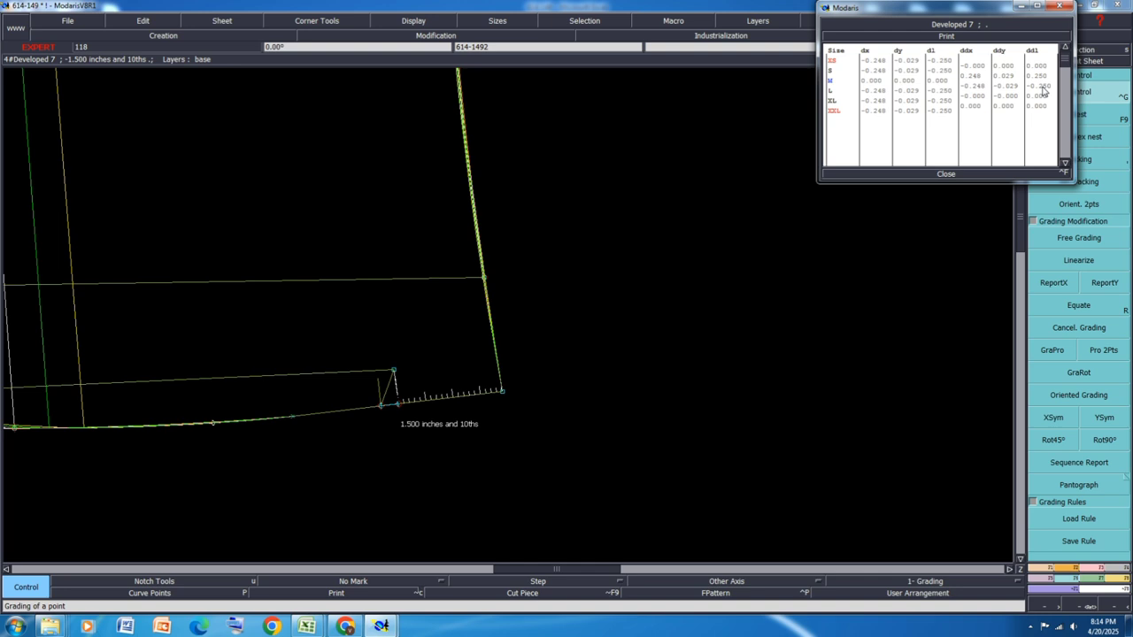
left_click(1039, 86)
type("0")
key("Return")
left_click(1041, 98)
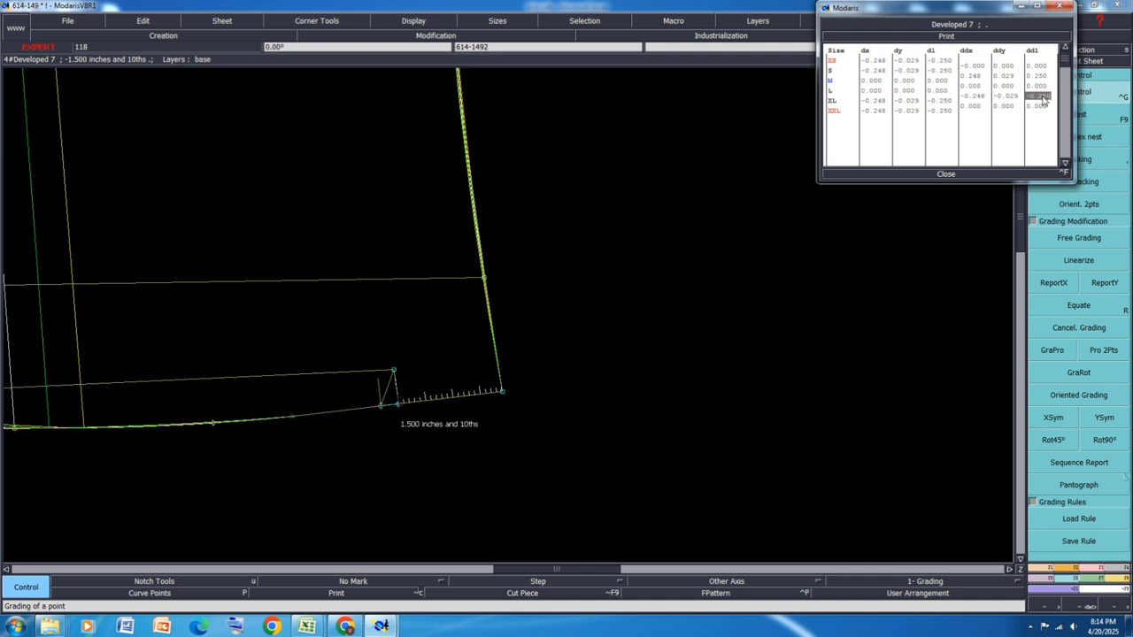
type(".25")
key("Return")
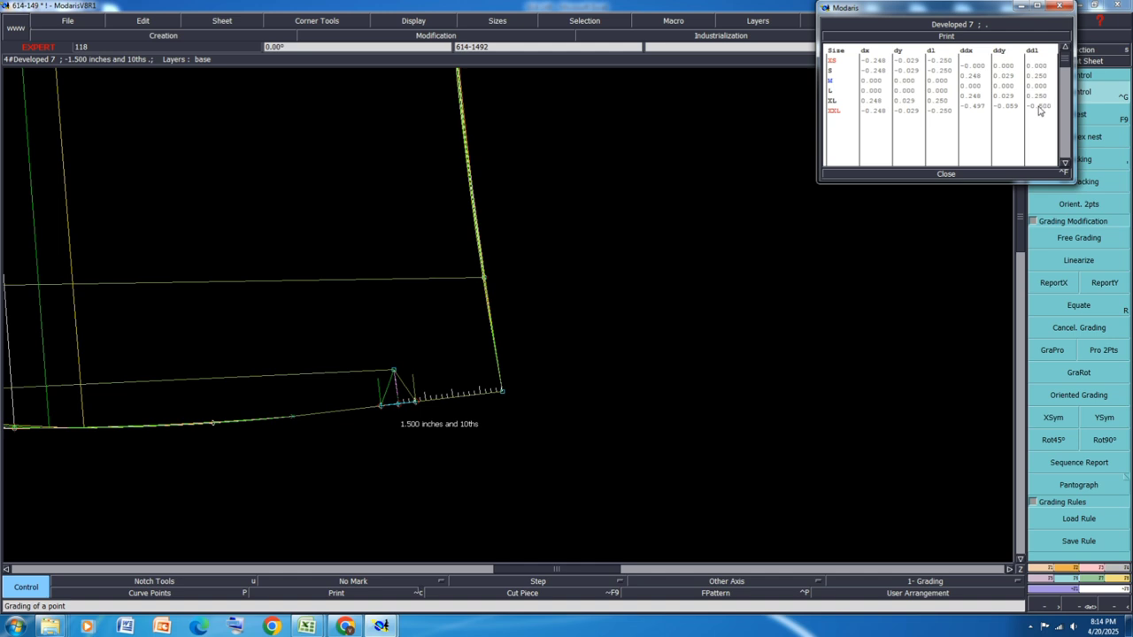
left_click(1039, 108)
type(".25")
key("Return")
Step: Set the upper opening point's ddl increments to -0.25 for S–M, 0 for M–L, and -0.25 for L–XL and XL–XXL
left_click(1041, 76)
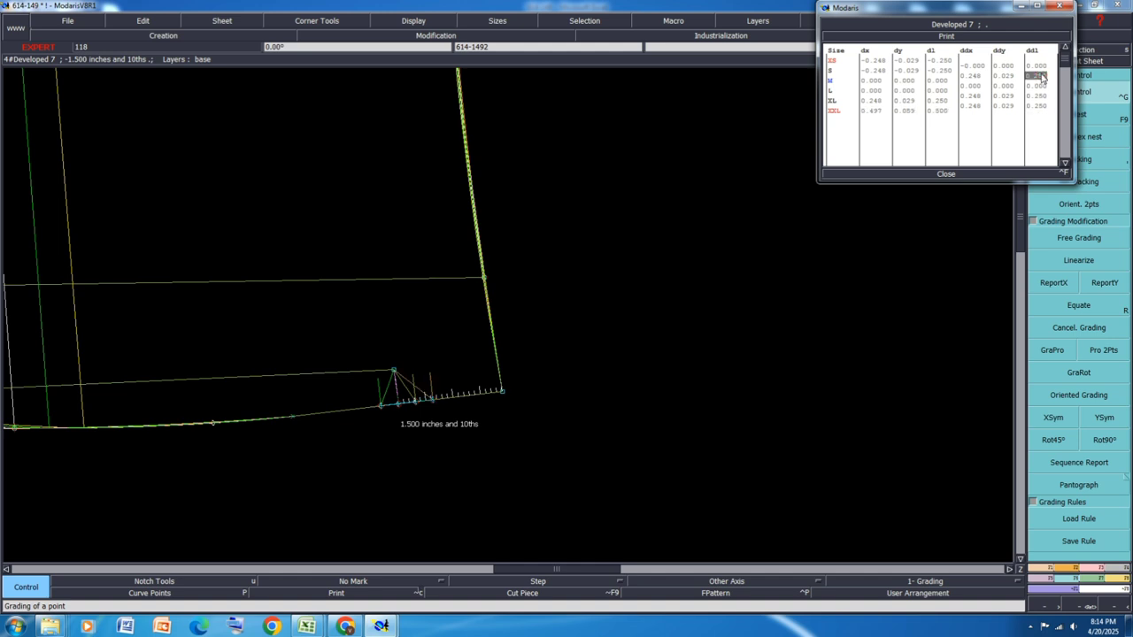
type("-0.25")
key("Return")
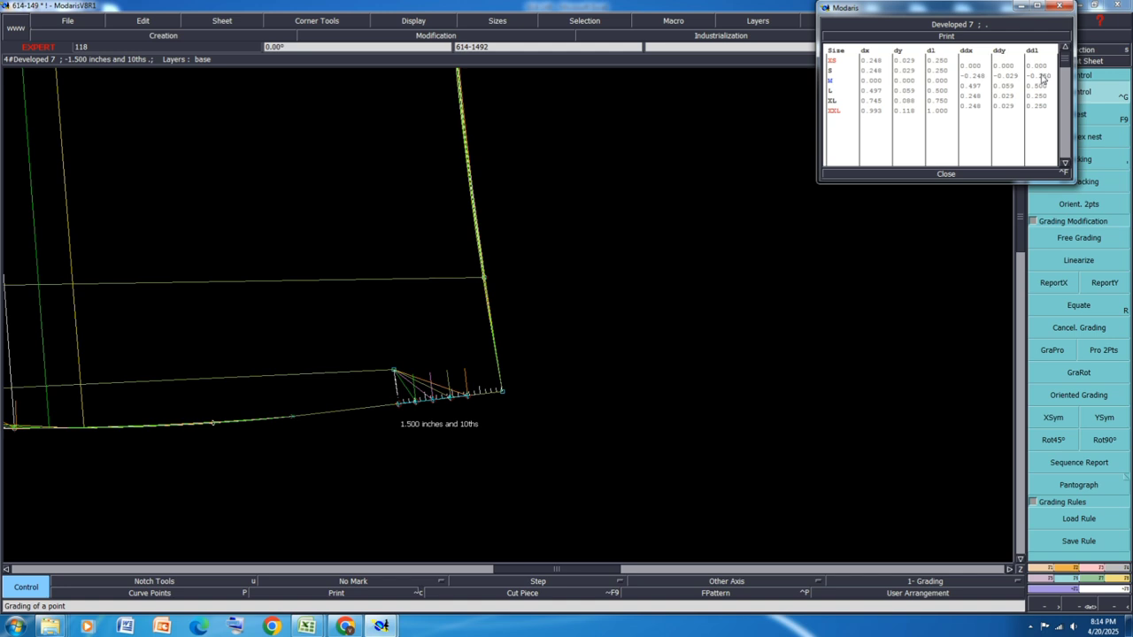
type("0")
key("Return")
left_click(1040, 103)
type("-0")
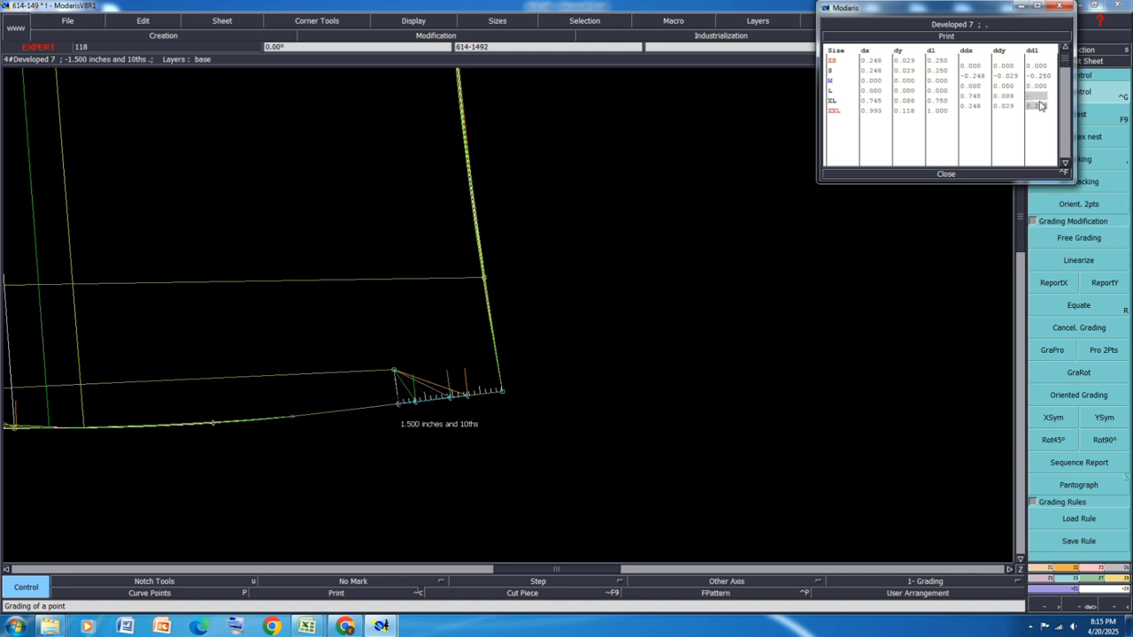
type(".25")
key("Return")
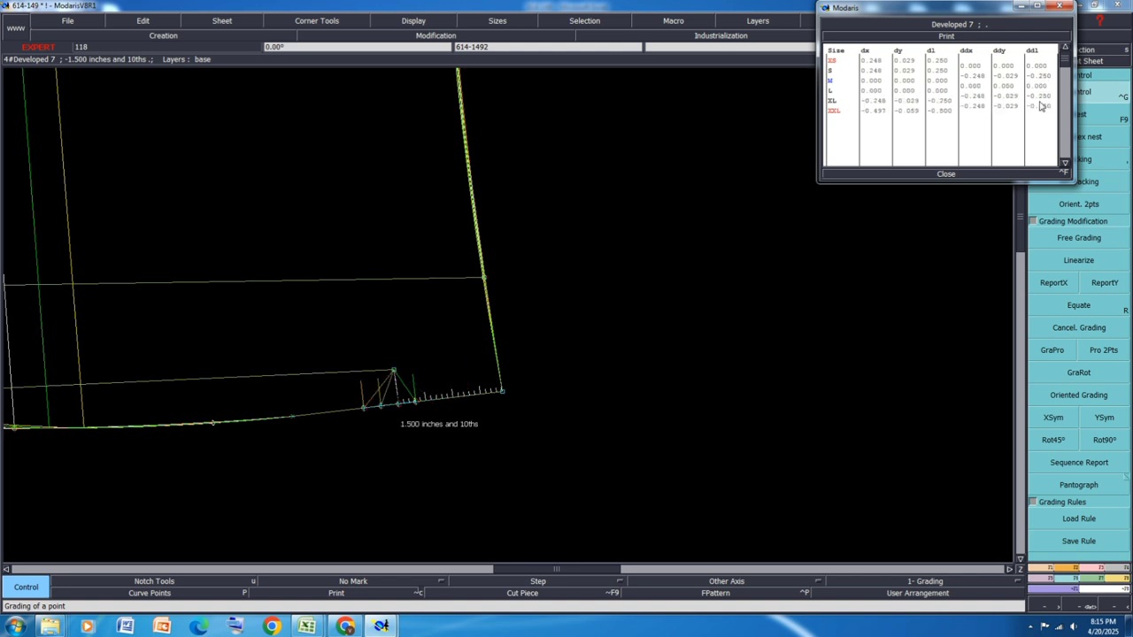
left_click(946, 174)
Step: Report the X grading of the upper pocket opening point to its adjacent inner corner and pack the nest on that side-seam point
left_click(1053, 282)
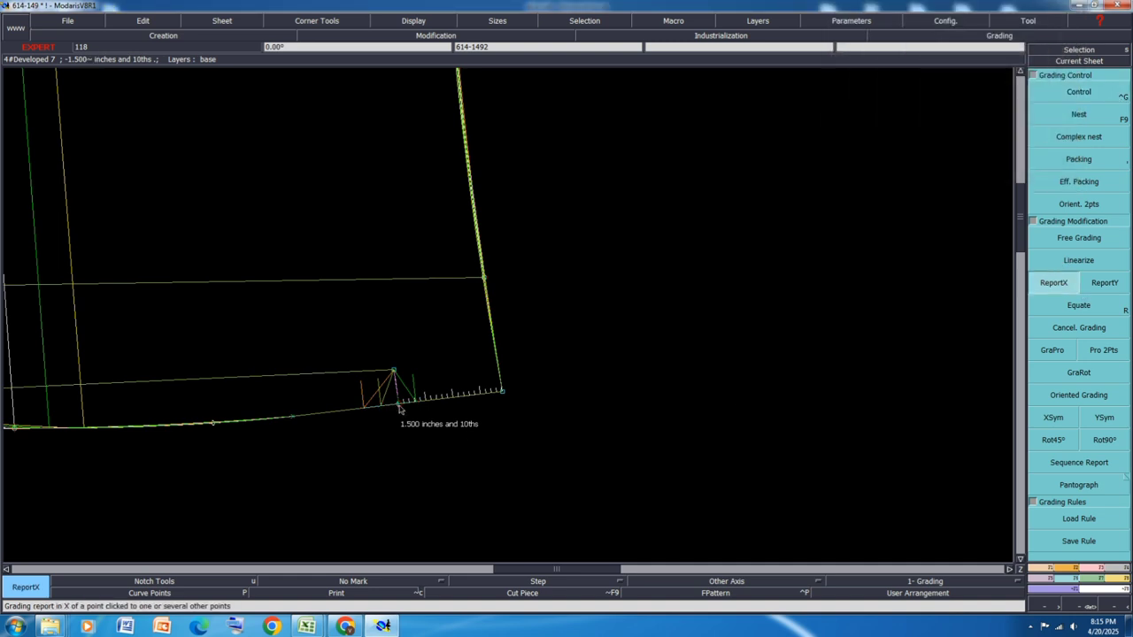
scroll(614, 372, "down", 3)
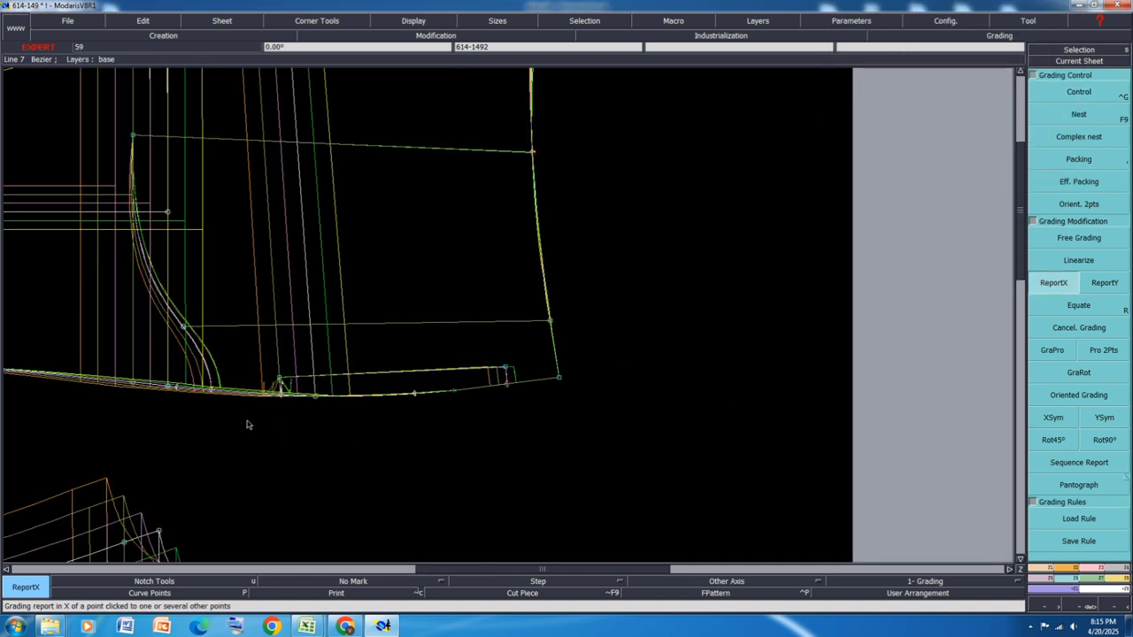
scroll(295, 397, "up", 2)
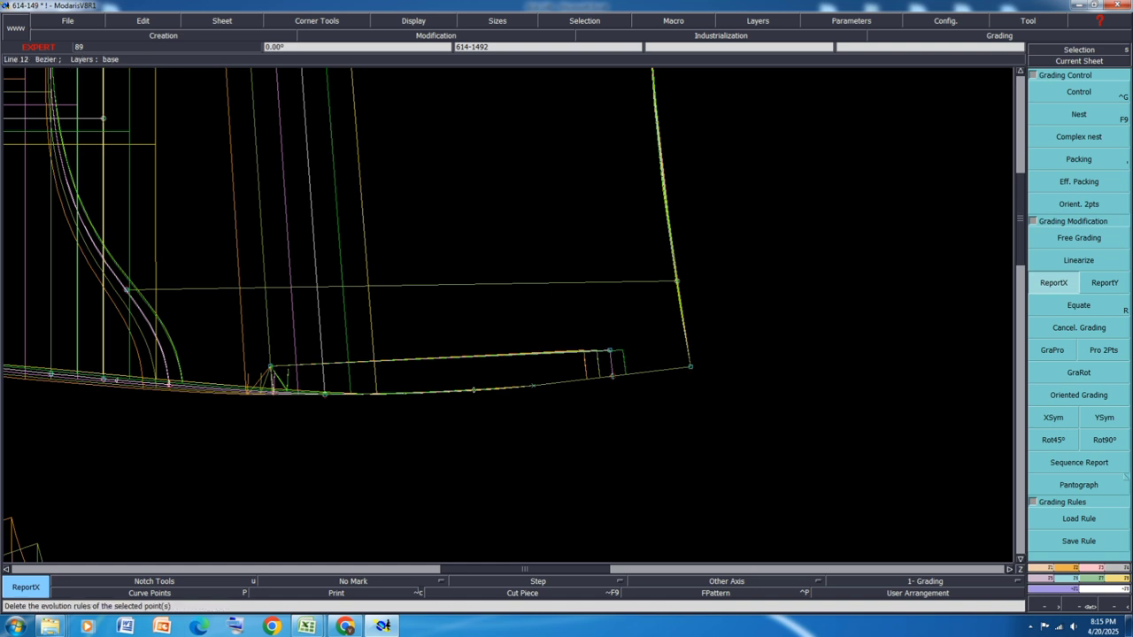
left_click(1075, 159)
left_click(610, 377)
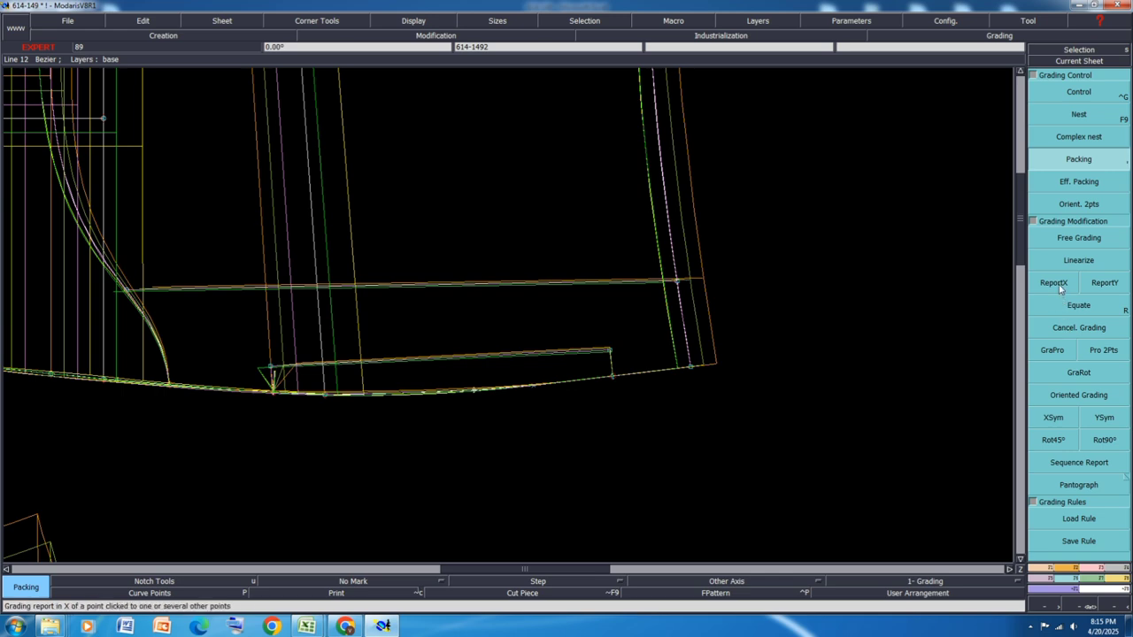
Step: Switch to the 614-149 workbook in Excel and fill the Front Pocket opening row with orange
mouse_move(306, 626)
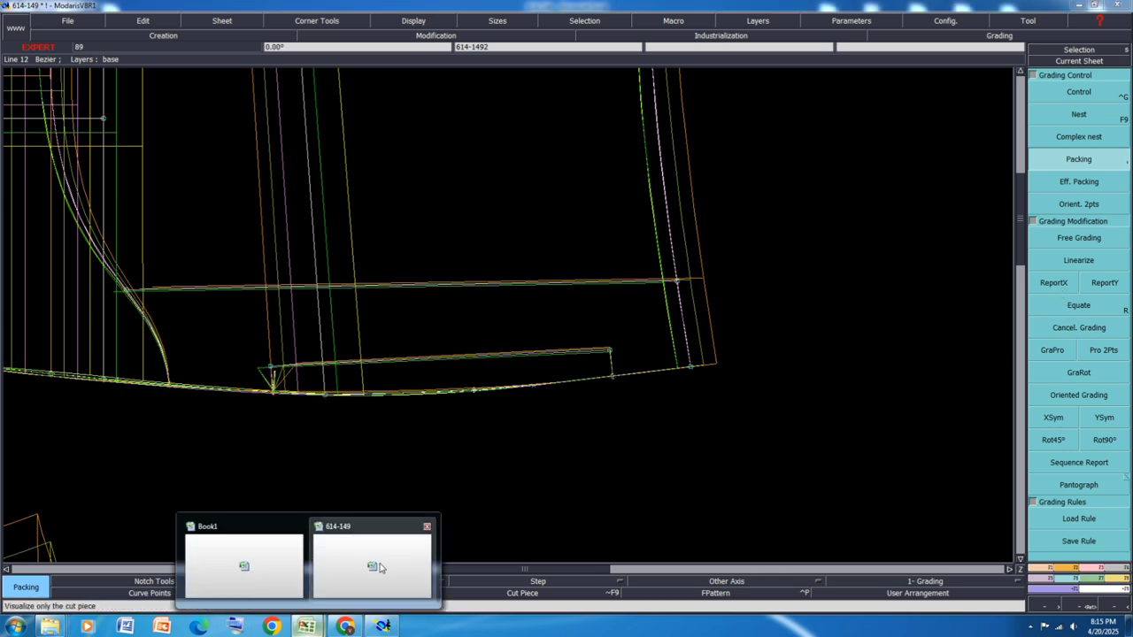
left_click(378, 568)
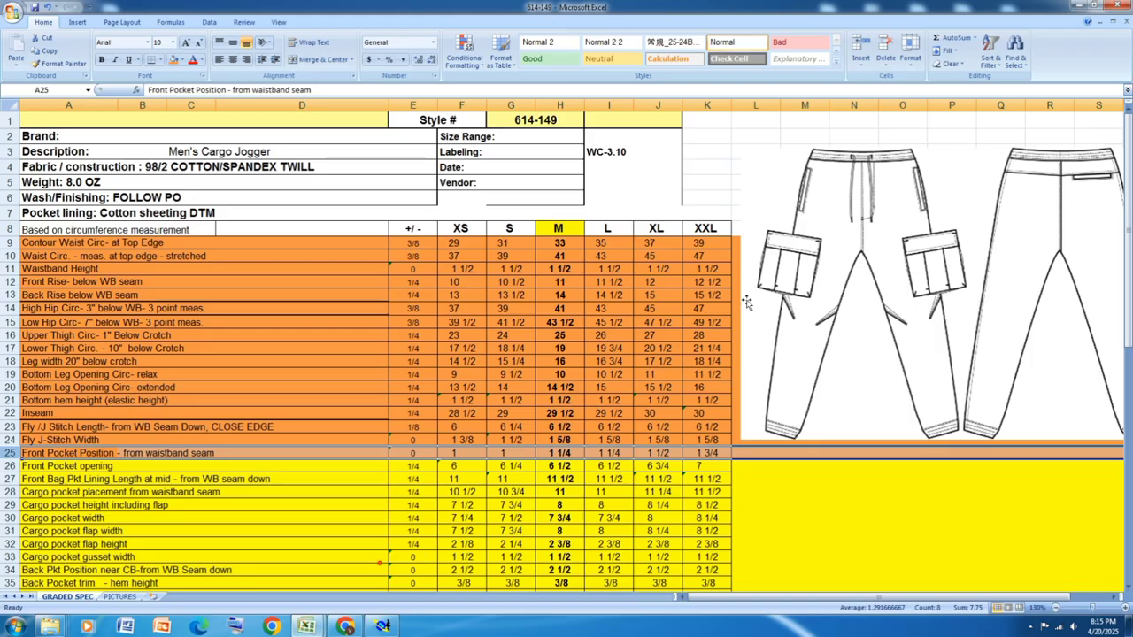
left_click(227, 453)
left_click(55, 467)
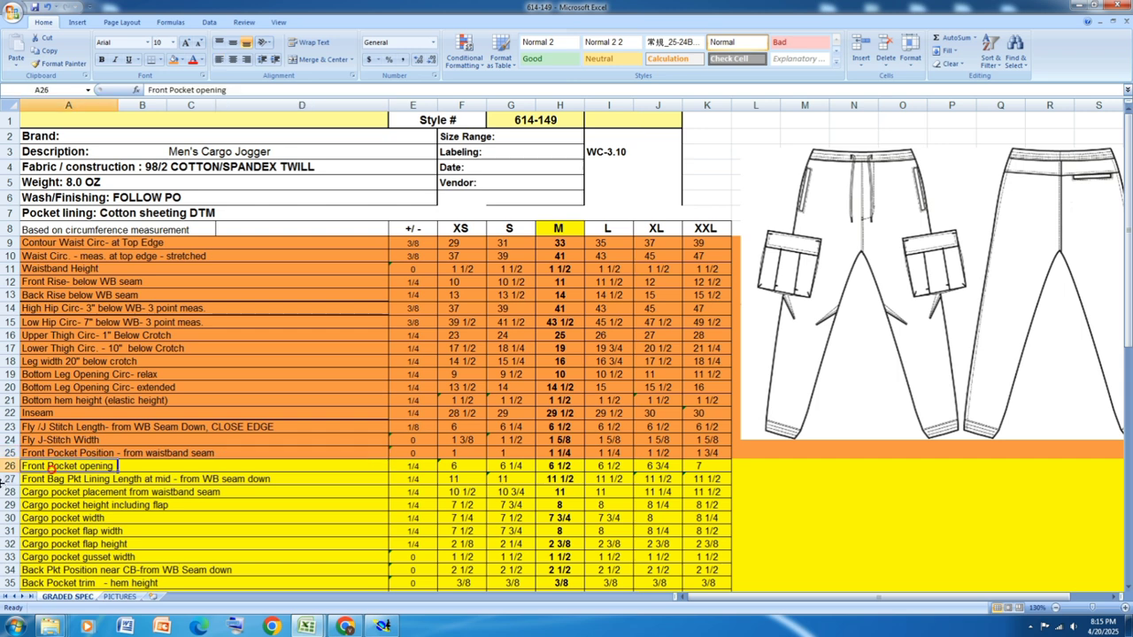
left_click(10, 466)
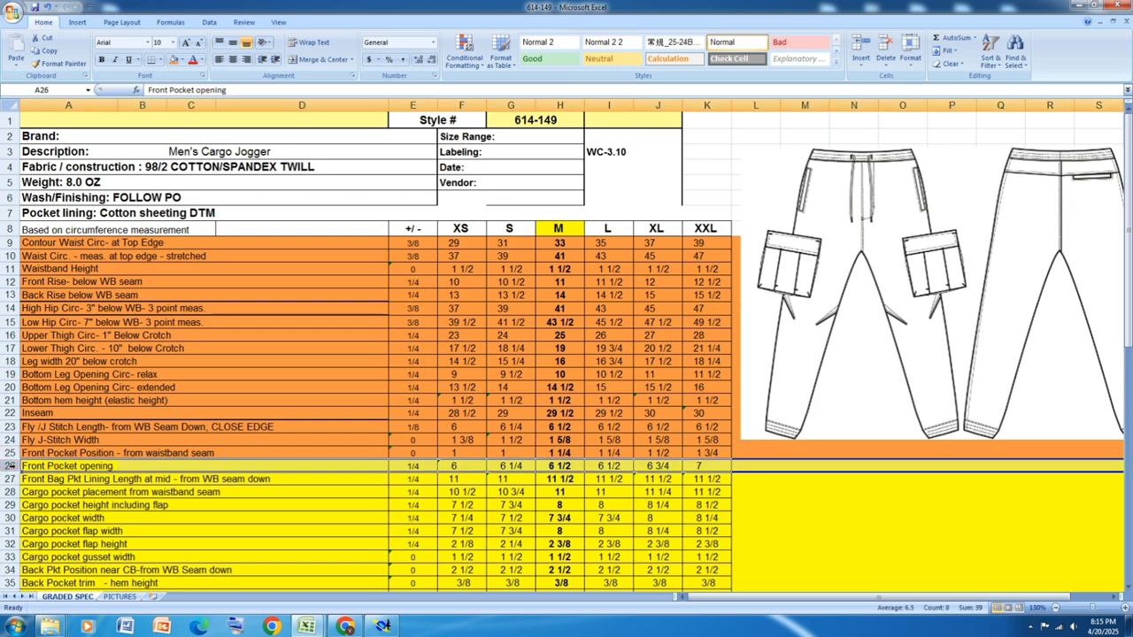
left_click(173, 59)
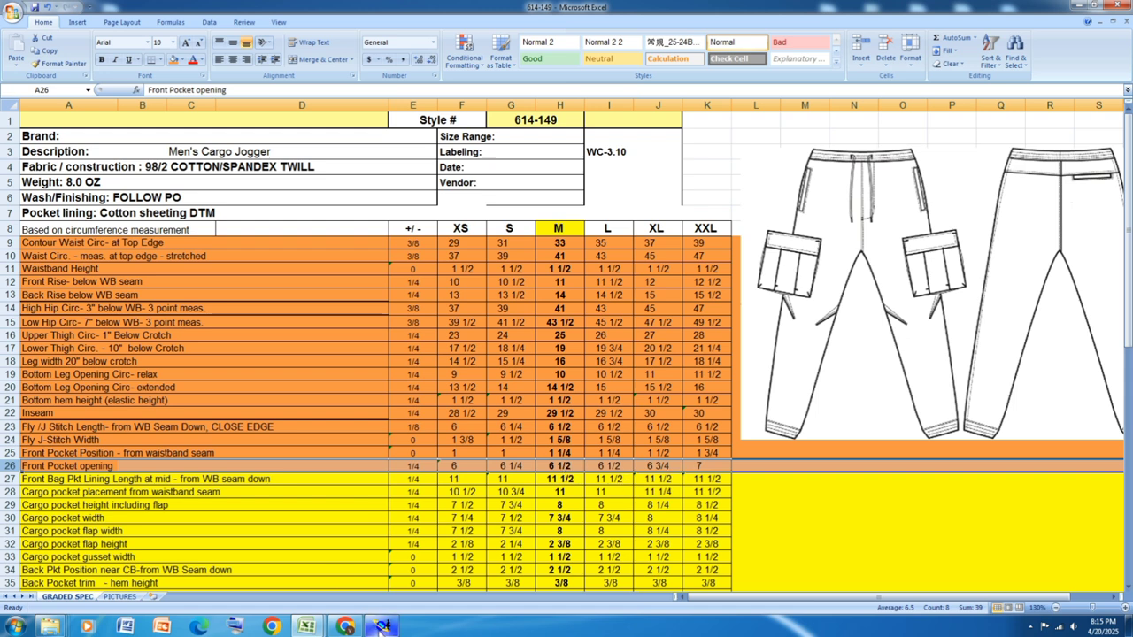
Step: Switch to Modaris and set the lower front pocket opening point's ddl increments to -0.25 for XS–S and S–M
left_click(382, 625)
key("ctrl+g")
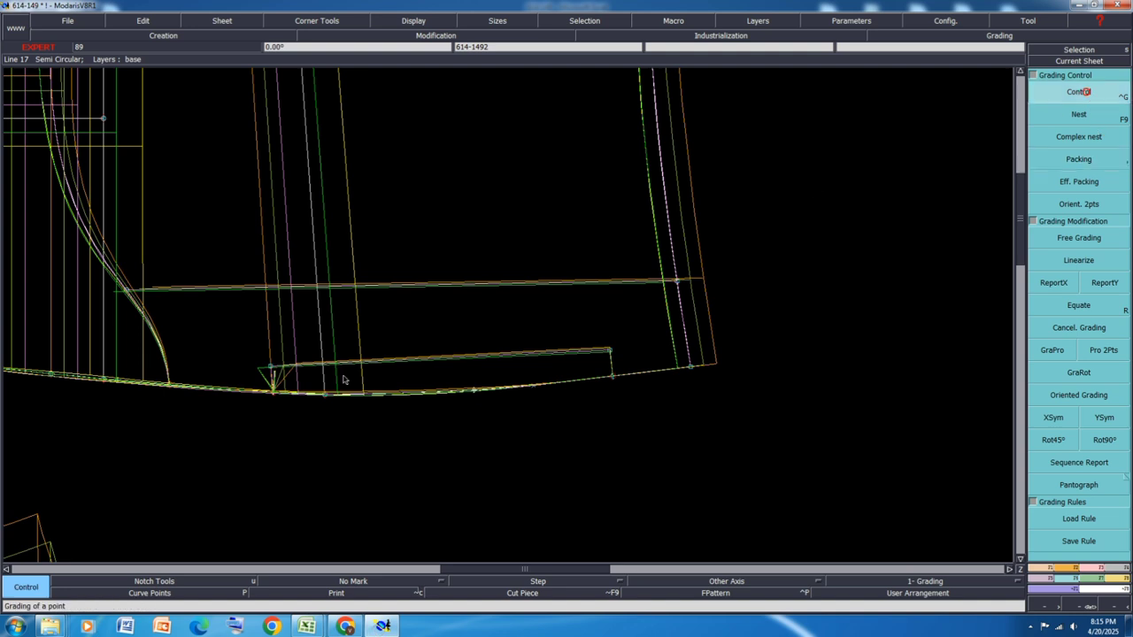
left_click(273, 392)
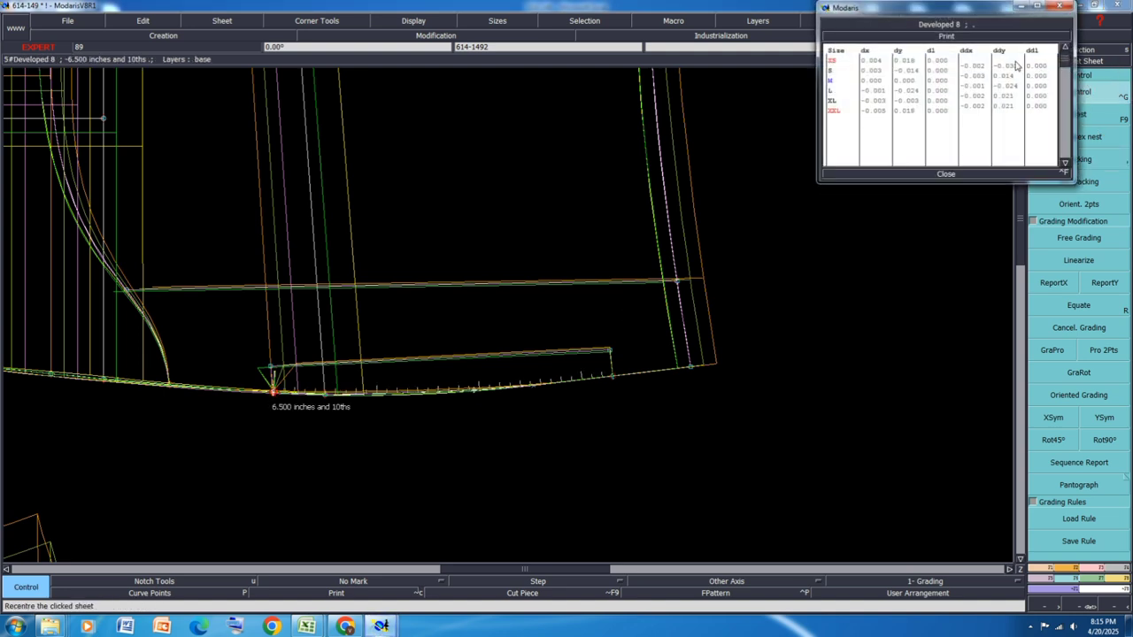
left_click_drag(979, 78, 979, 69)
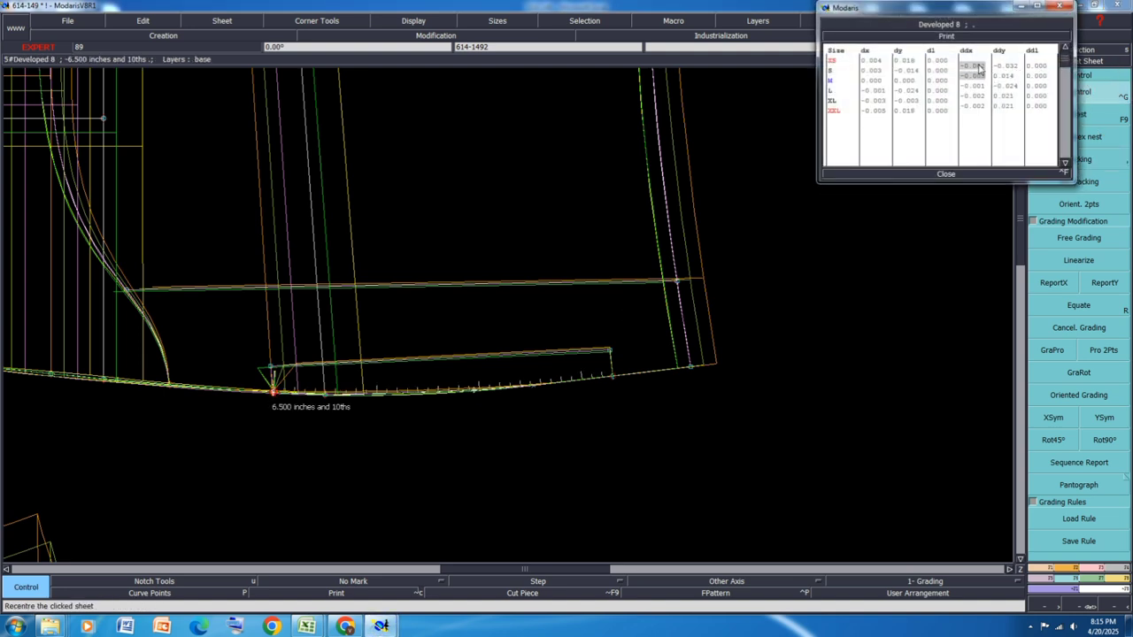
left_click(979, 69)
left_click_drag(1042, 67, 1040, 81)
type("-0")
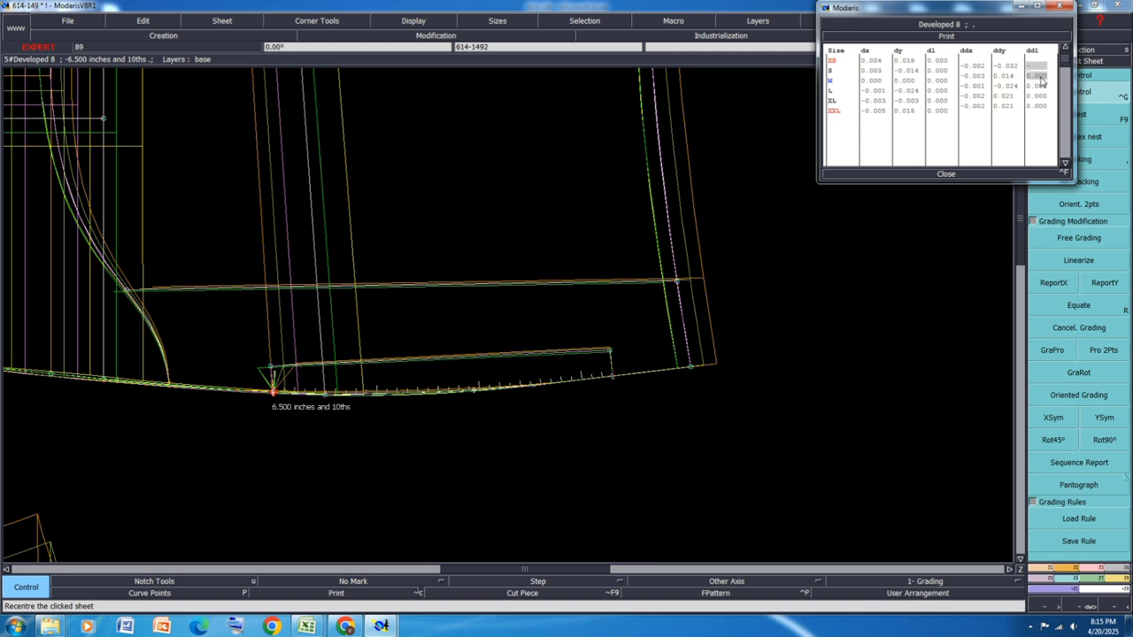
type(".25")
key("Return")
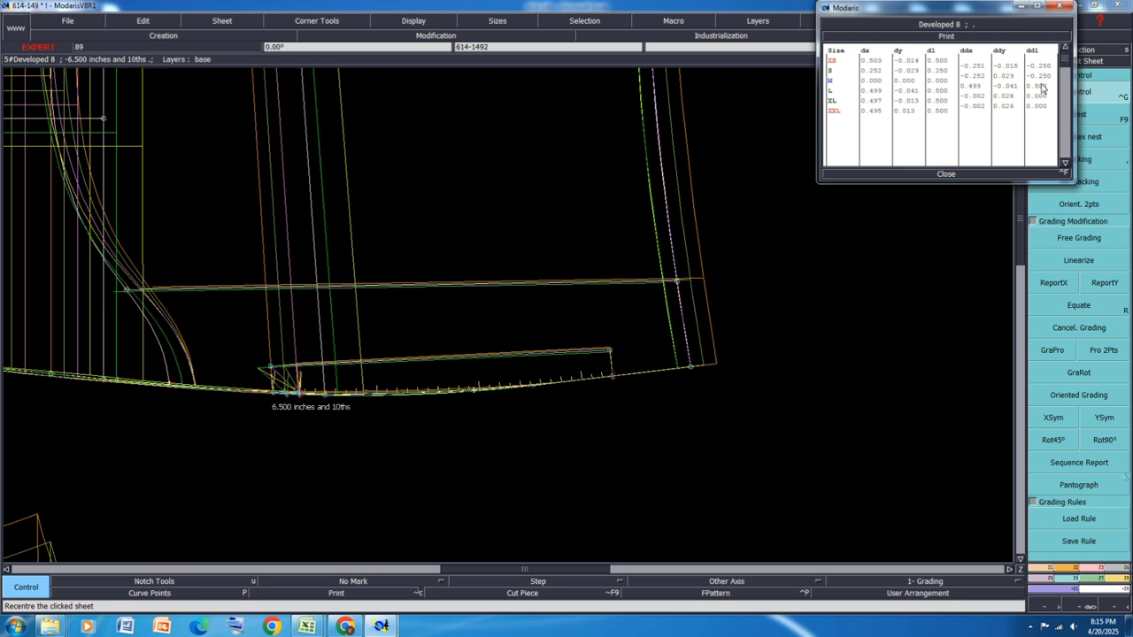
Step: Set the lower opening point's ddl increments to 0 for M–L and -0.25 for L–XL and XL–XXL
left_click(1042, 86)
type("0")
key("Return")
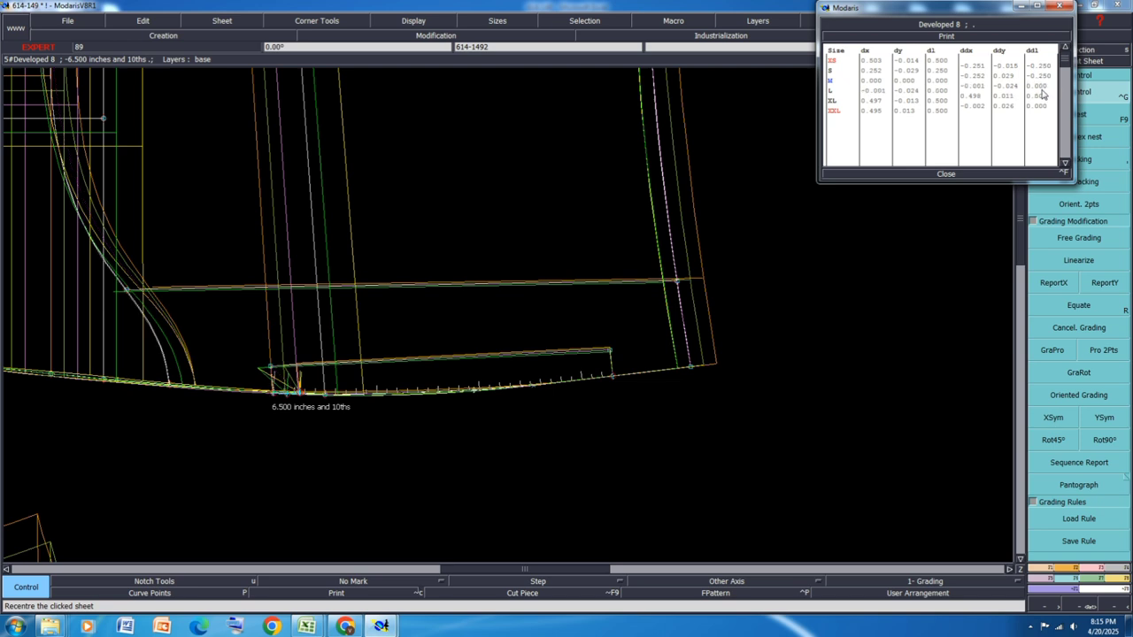
left_click_drag(1041, 96, 1042, 106)
type("-.25")
key("Return")
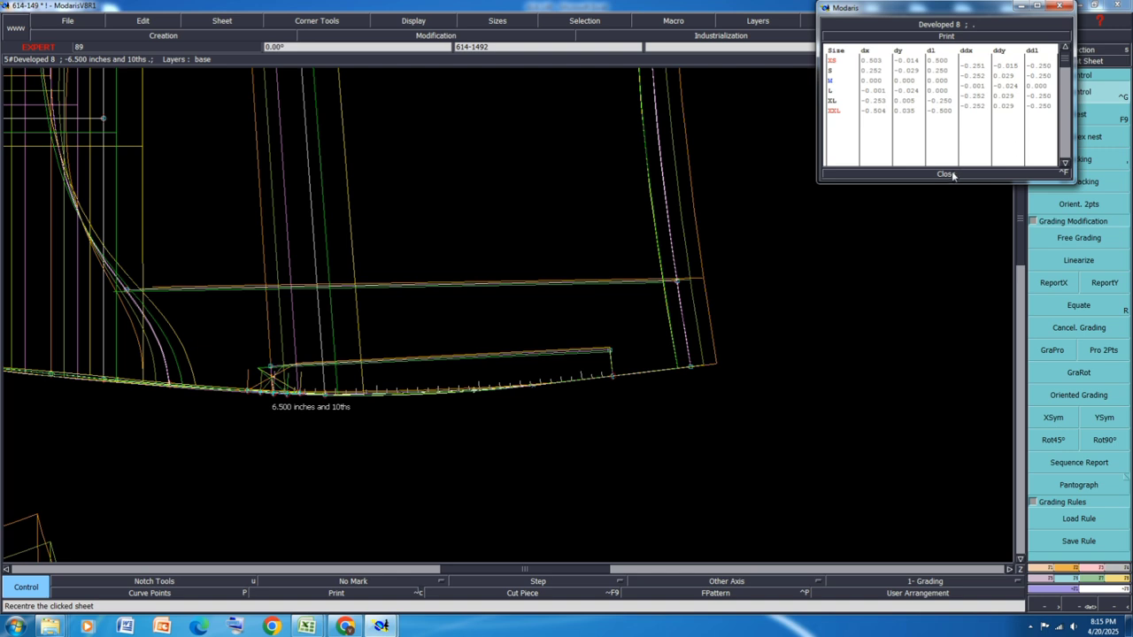
left_click(946, 173)
Step: Report the X grading of the lower pocket opening point to its adjacent inner corner and save the model
left_click(1053, 283)
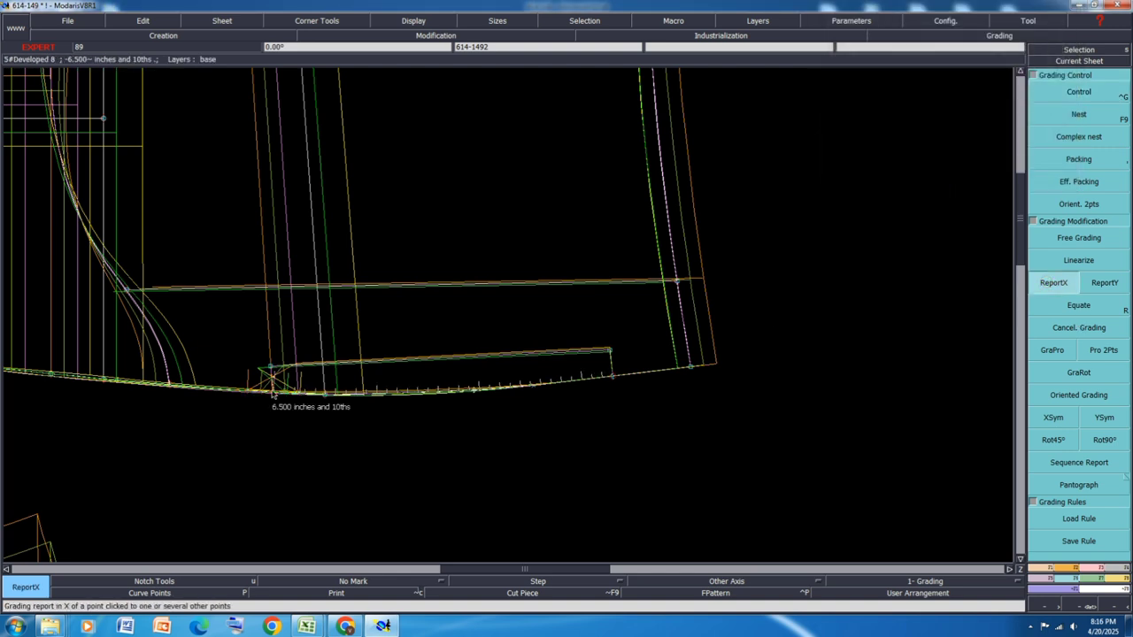
scroll(328, 406, "up", 3)
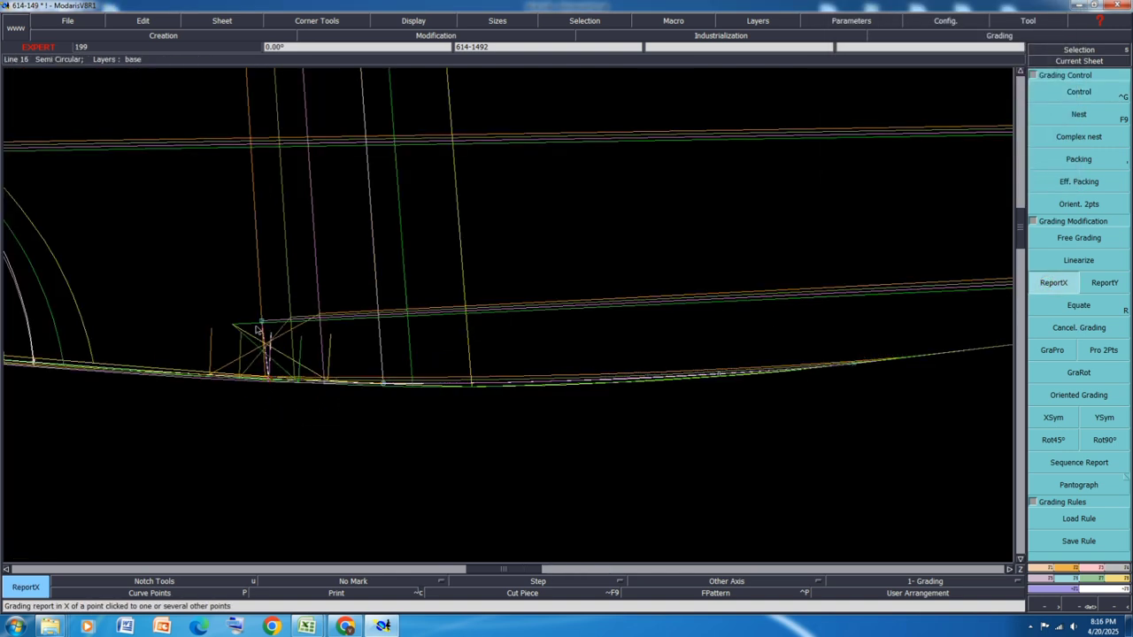
scroll(401, 341, "down", 3)
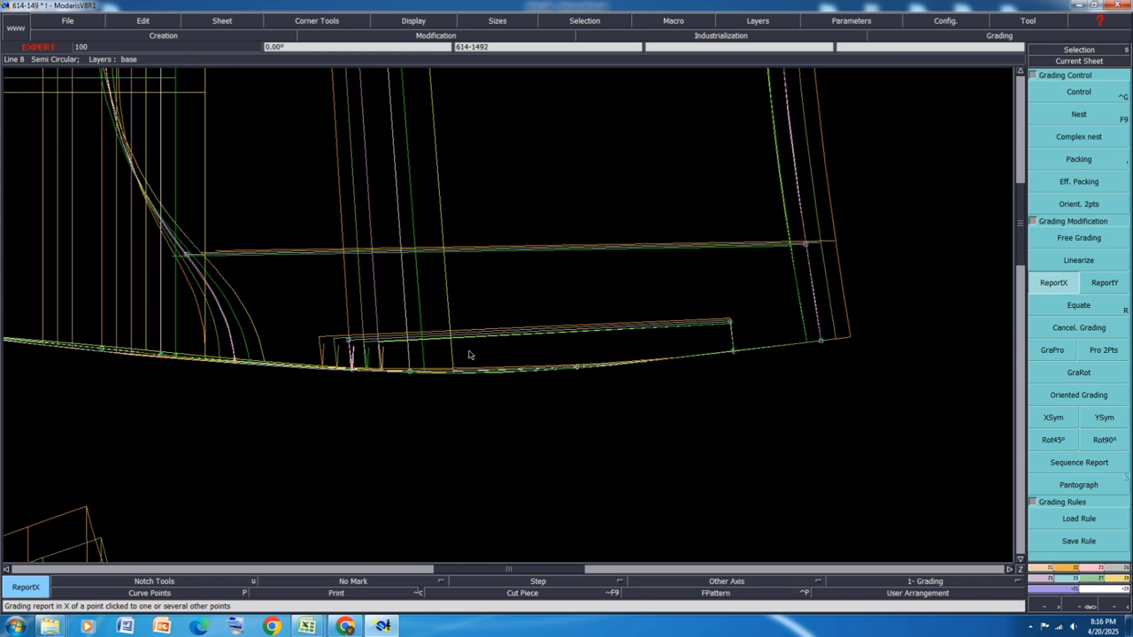
key("ctrl+s")
left_click(479, 379)
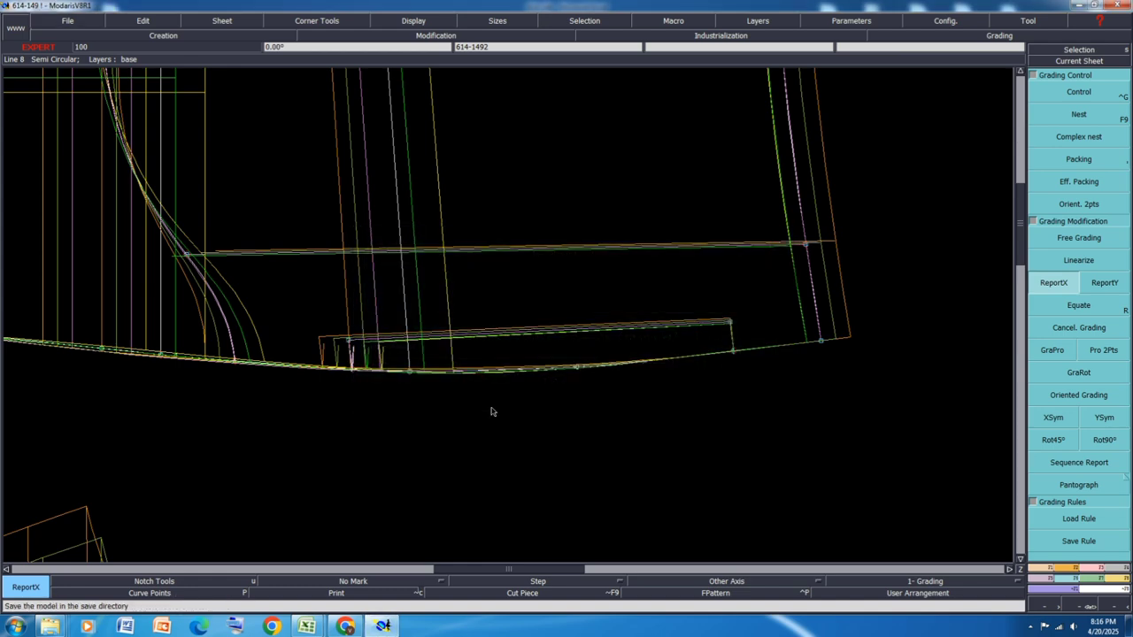
Step: Report the X grading of the lower front pocket opening point to the front pocket bag's inner corner
scroll(493, 412, "down", 2)
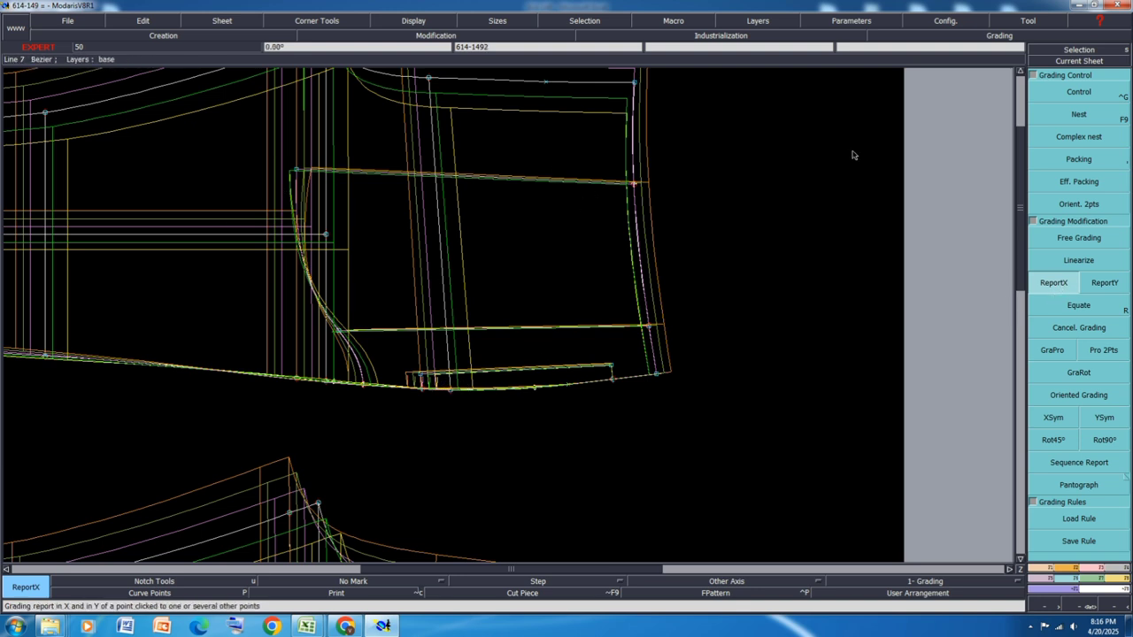
left_click(1102, 92)
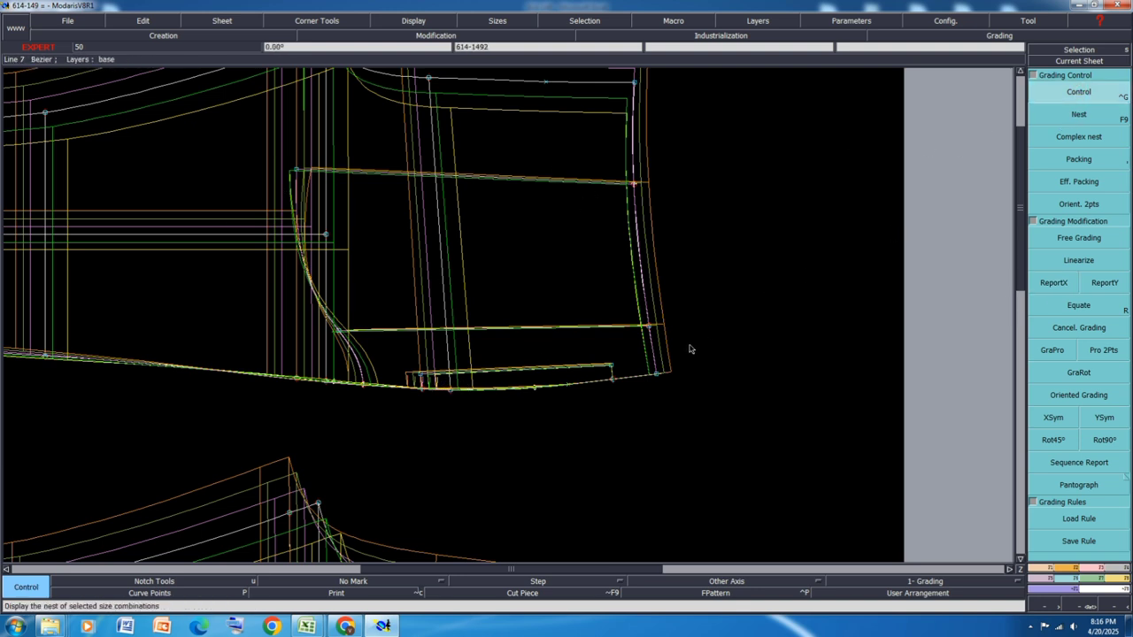
mouse_move(418, 386)
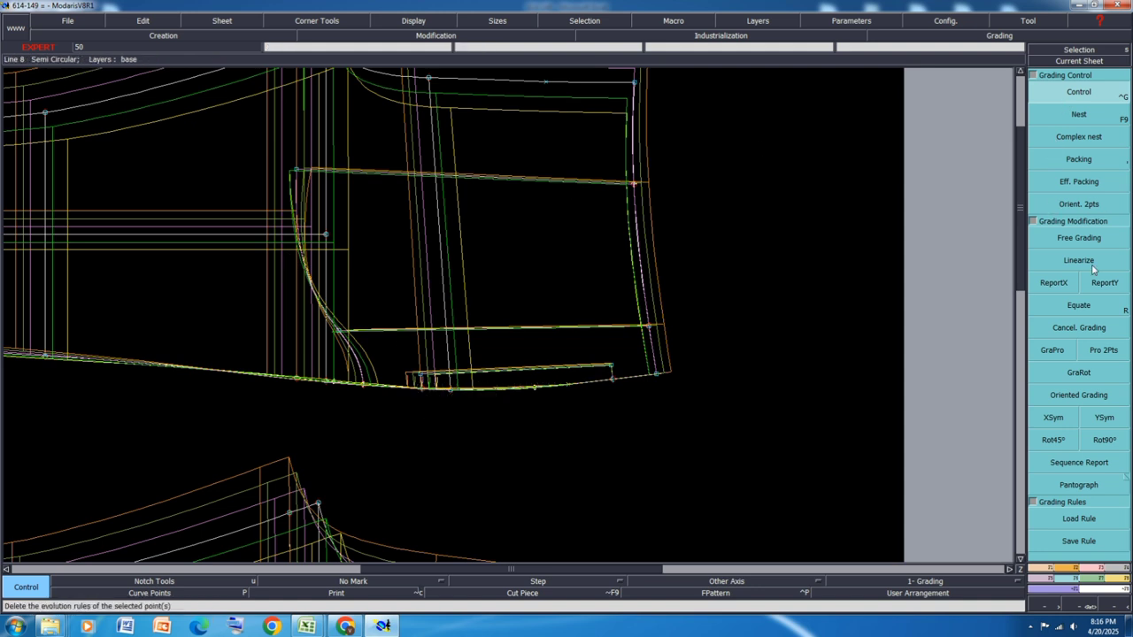
left_click(1068, 290)
left_click(420, 384)
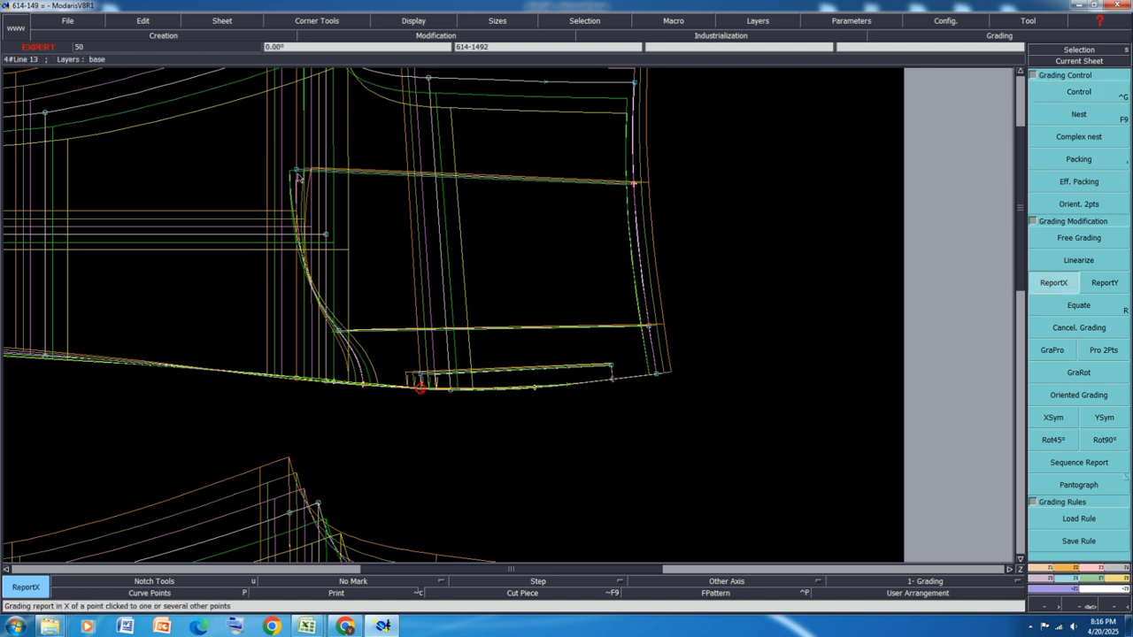
left_click(300, 172)
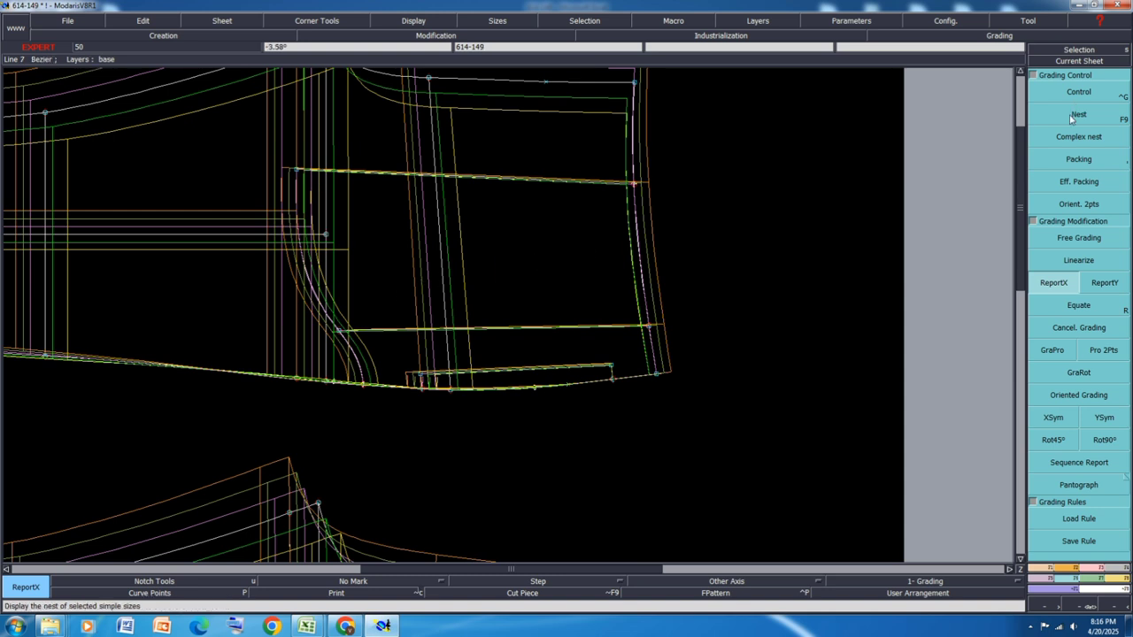
Step: Set the ddl increments of the pocket bag's inner point on the waist seam to -0.25 for all size breaks
left_click(1079, 161)
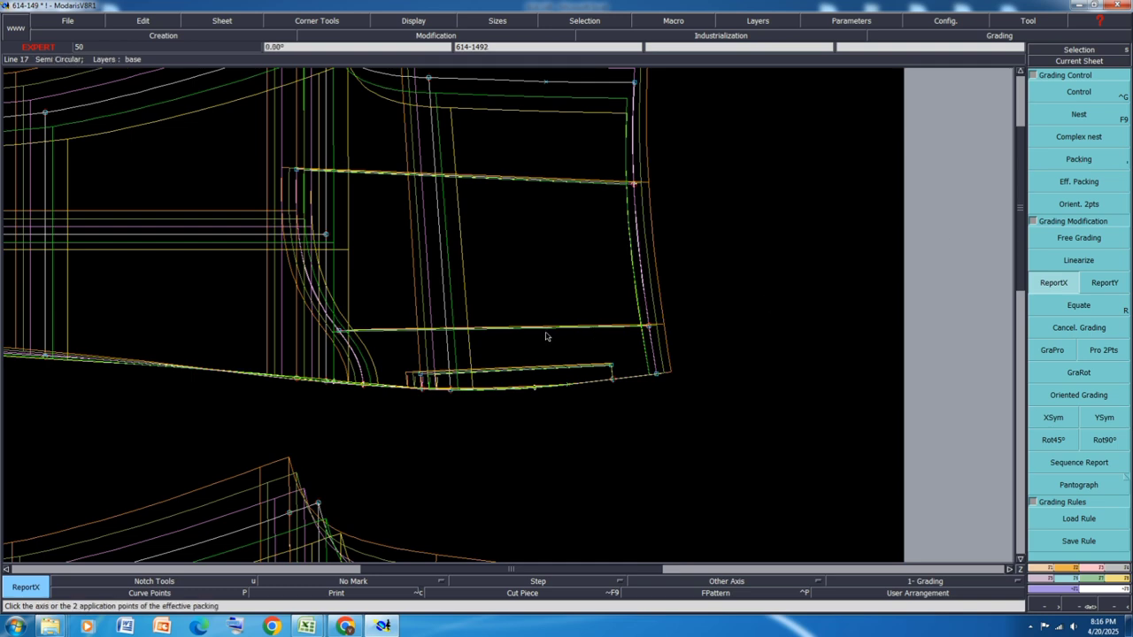
scroll(619, 278, "down", 2)
scroll(599, 255, "up", 4)
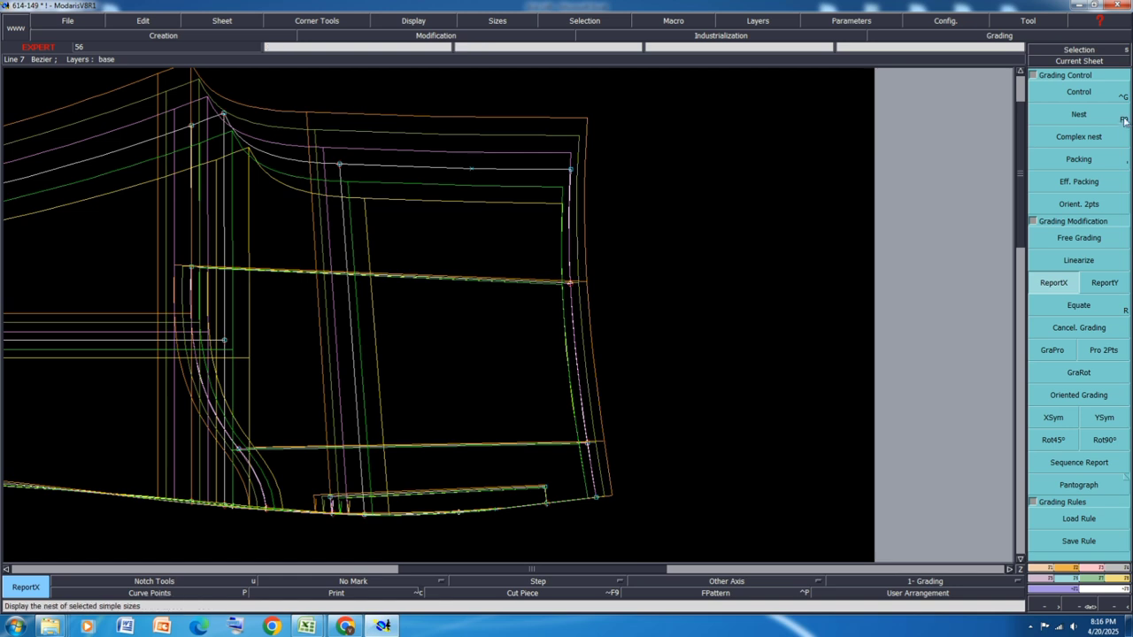
left_click(1098, 92)
left_click(572, 284)
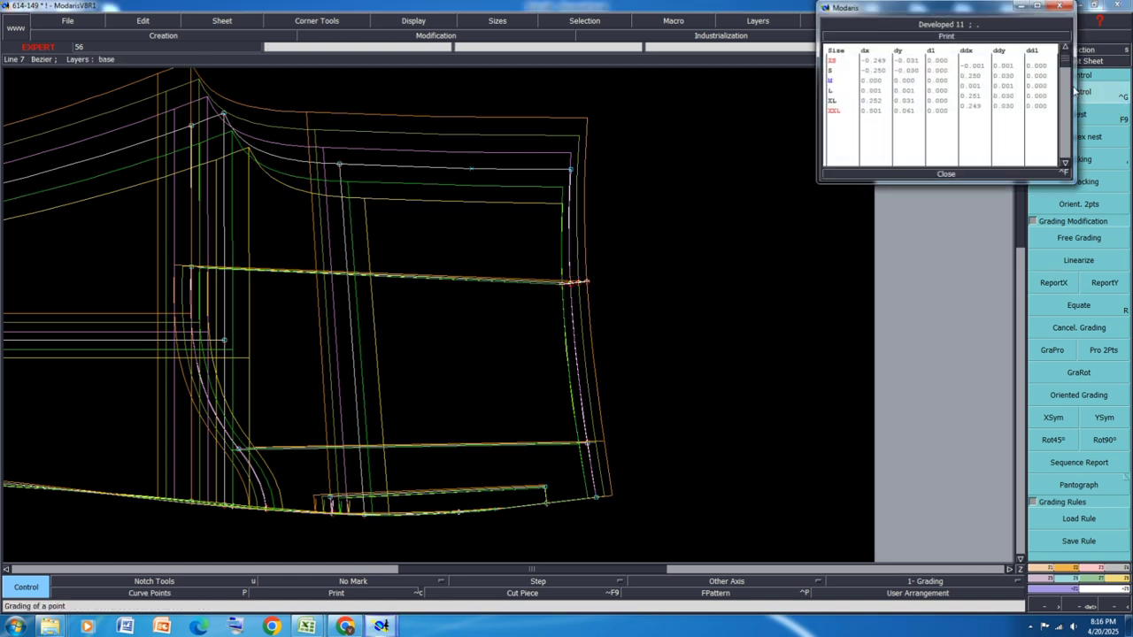
left_click_drag(1043, 65, 1044, 107)
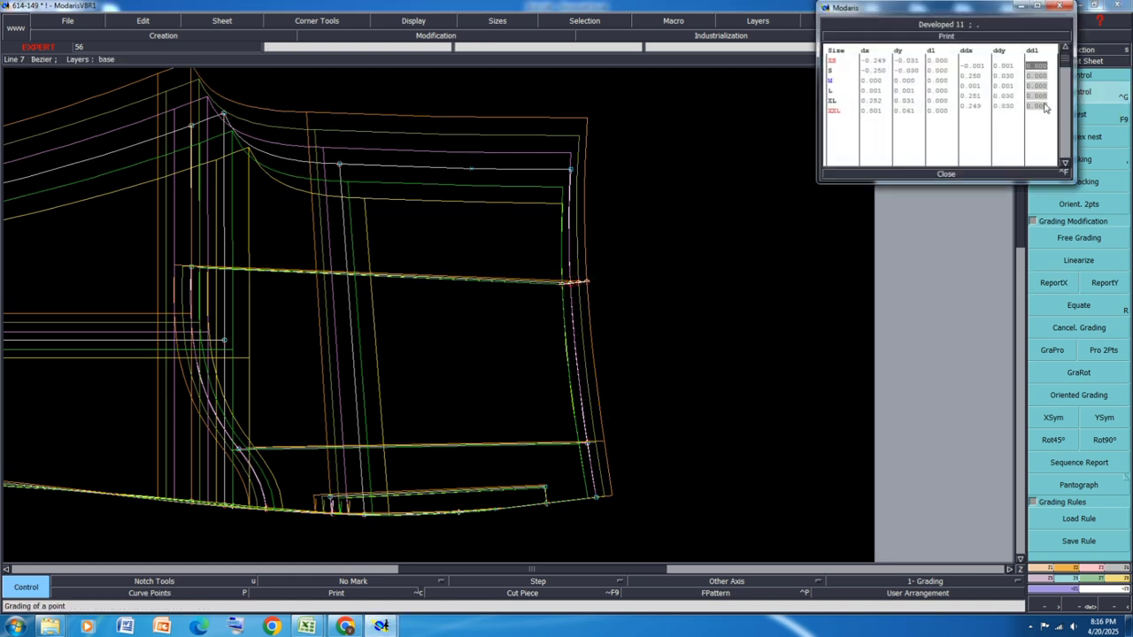
key("BackSpace")
key("Return")
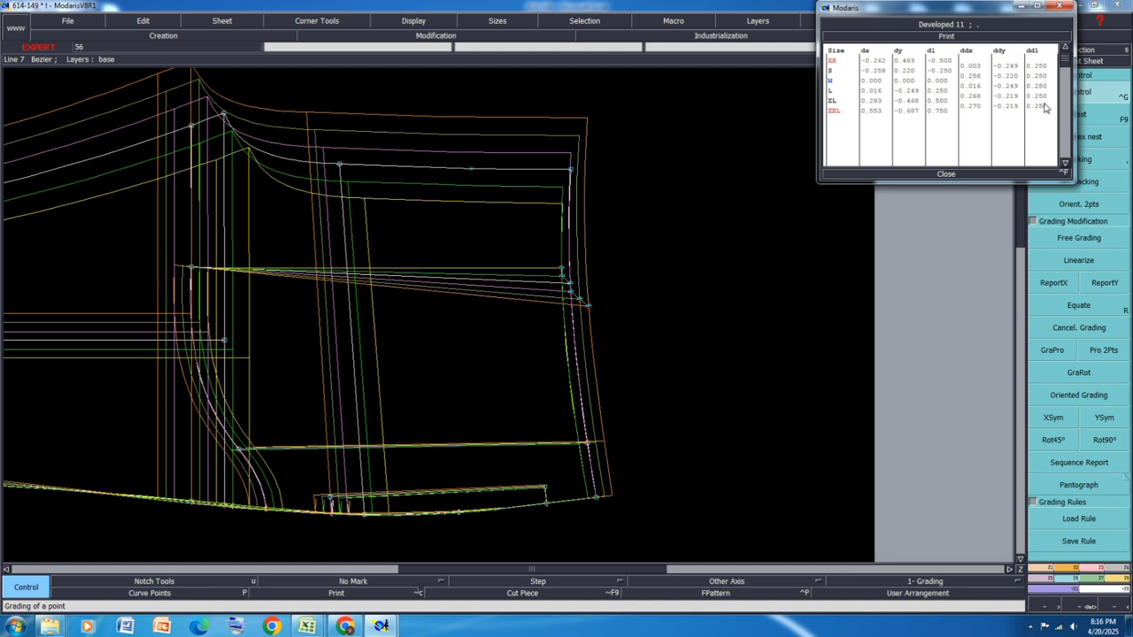
left_click_drag(1045, 107, 1046, 66)
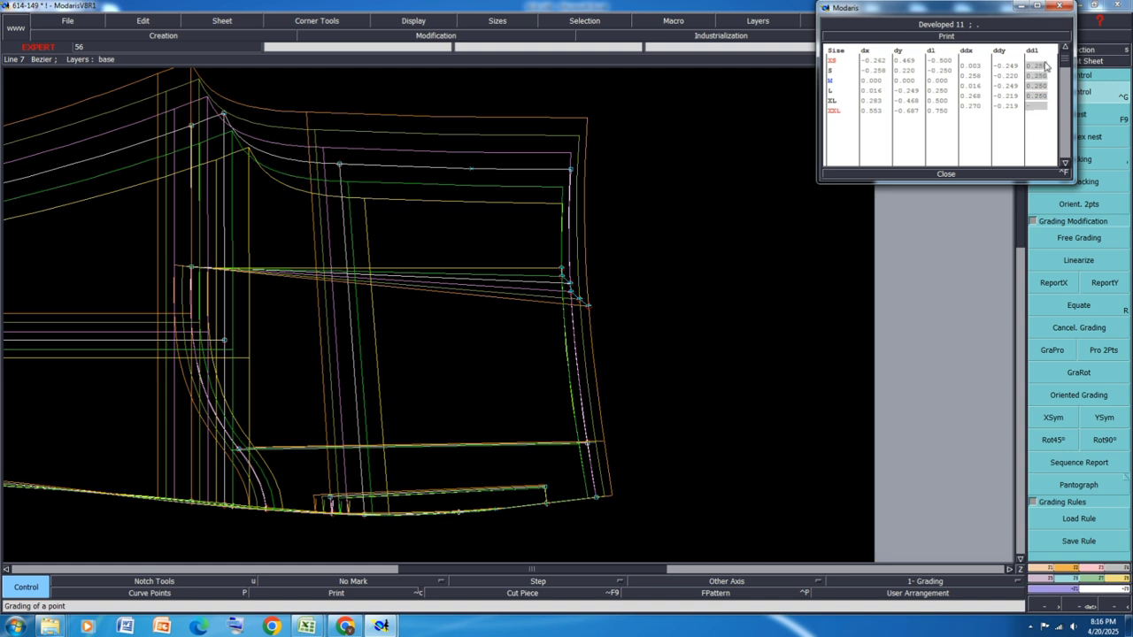
key("Return")
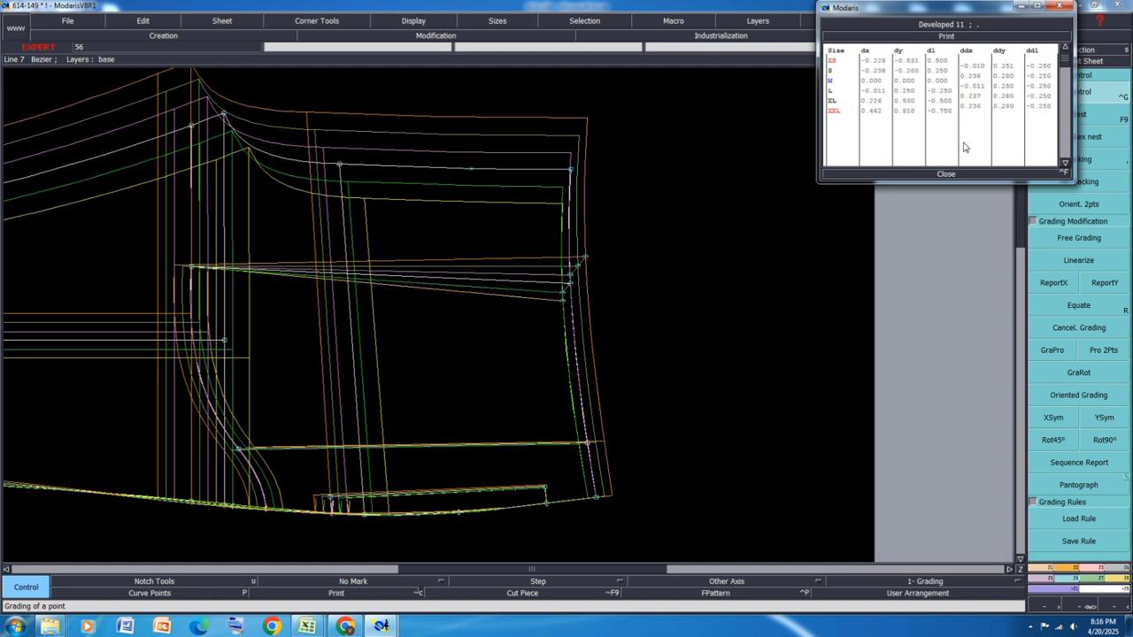
left_click(946, 175)
Step: Report the Y grading of the pocket bag's waist seam point to its inner corner and save the model despite the anomaly warning
left_click(1104, 283)
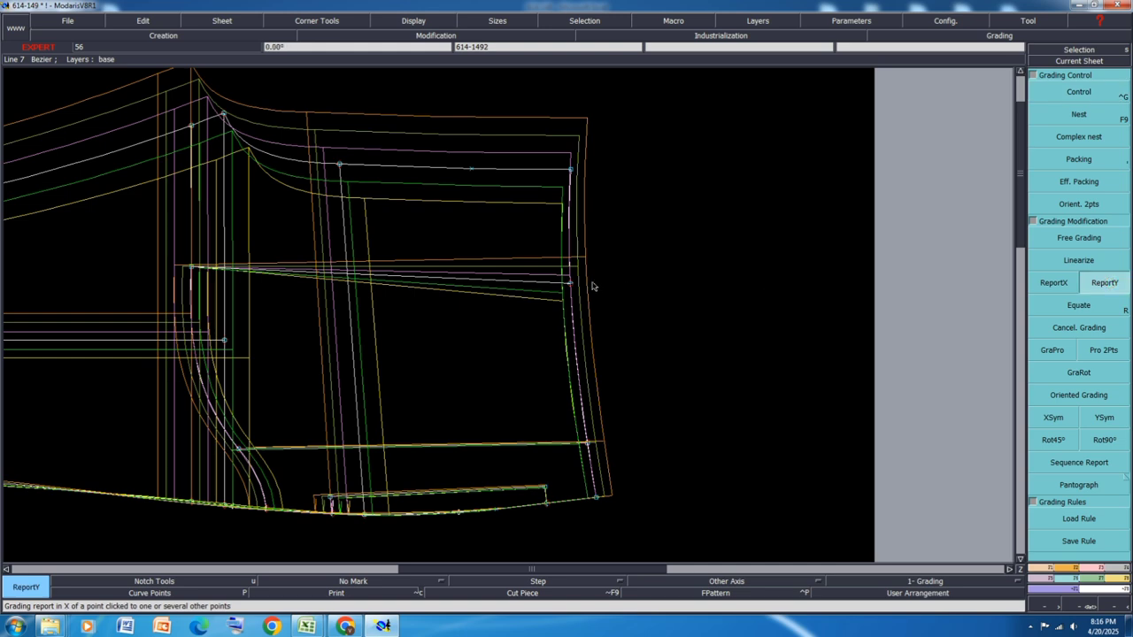
left_click(572, 284)
left_click(191, 266)
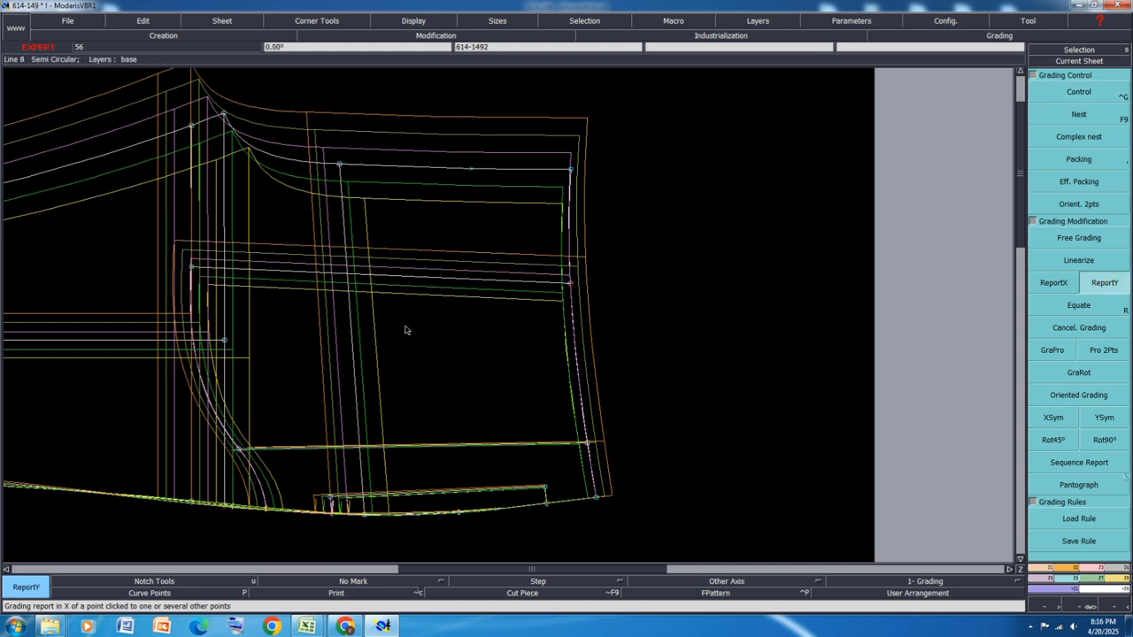
key("ctrl+s")
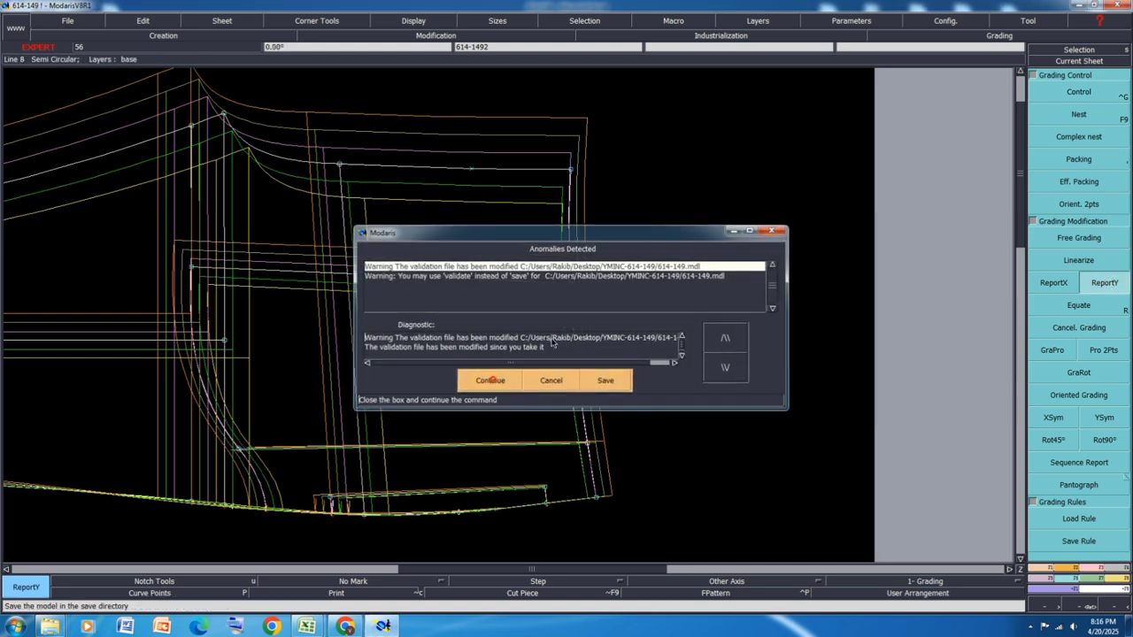
left_click(488, 379)
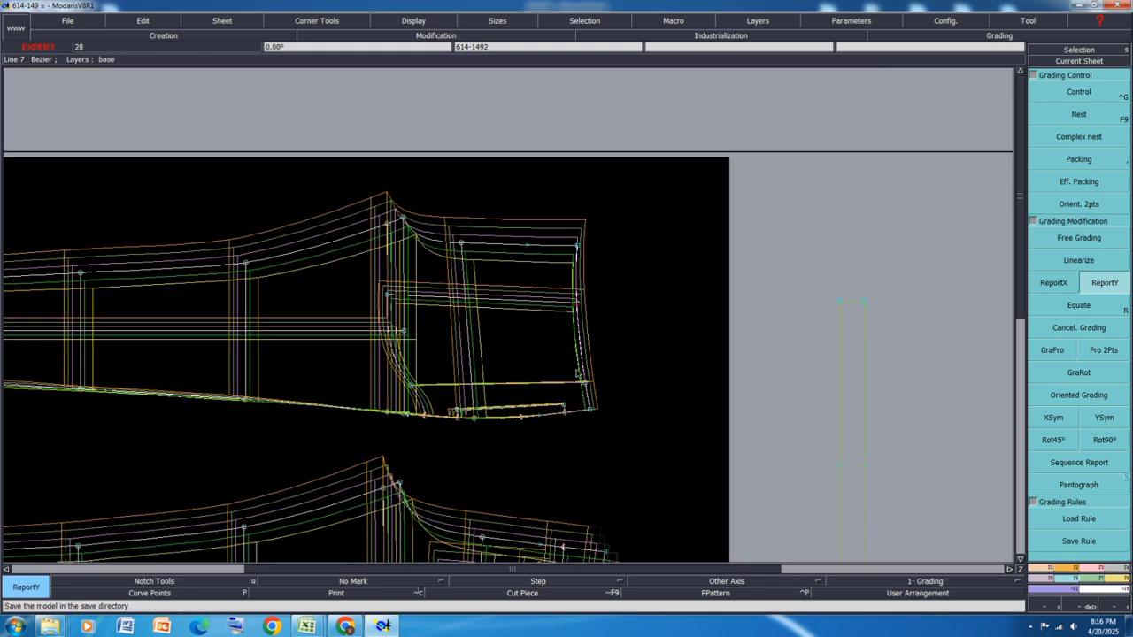
Step: Pack the front panel's size nest and examine the pocket bag grading across sizes
left_click(1079, 159)
left_click(526, 339)
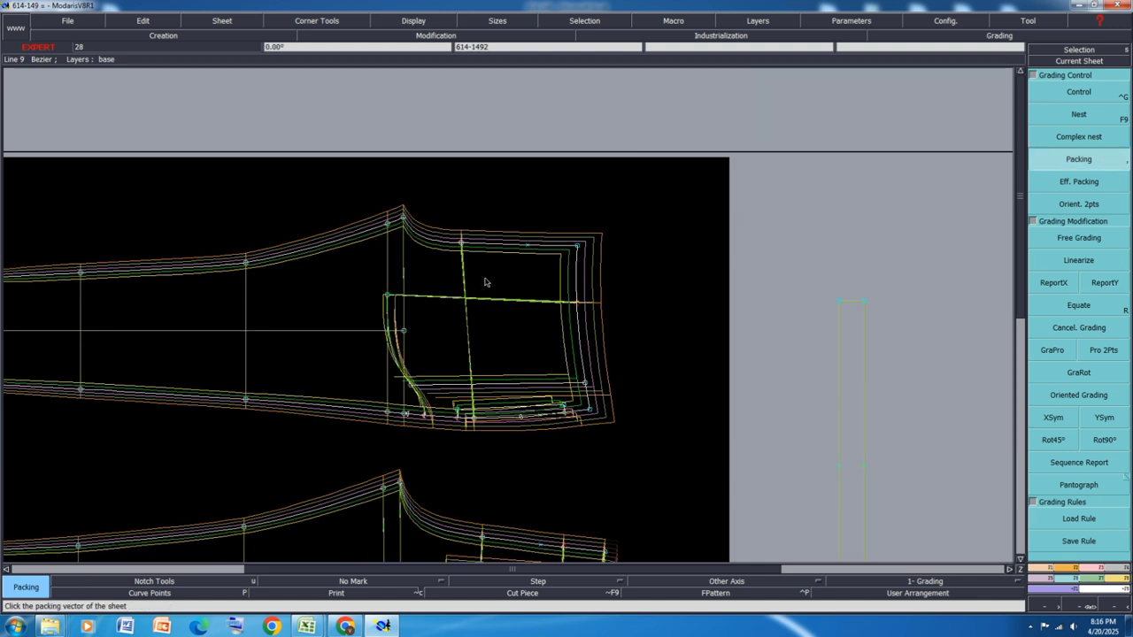
scroll(486, 281, "down", 3)
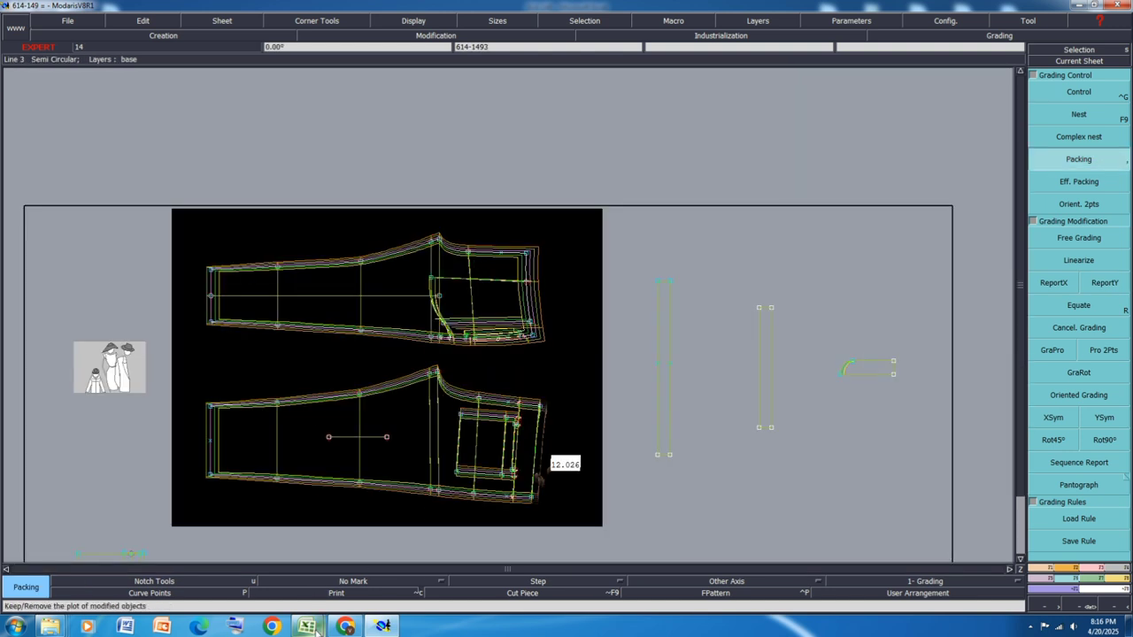
Step: Switch to the 614-149 workbook in Excel and select the Front Bag Pkt Lining Length at mid row to read its size values
mouse_move(306, 626)
left_click(362, 579)
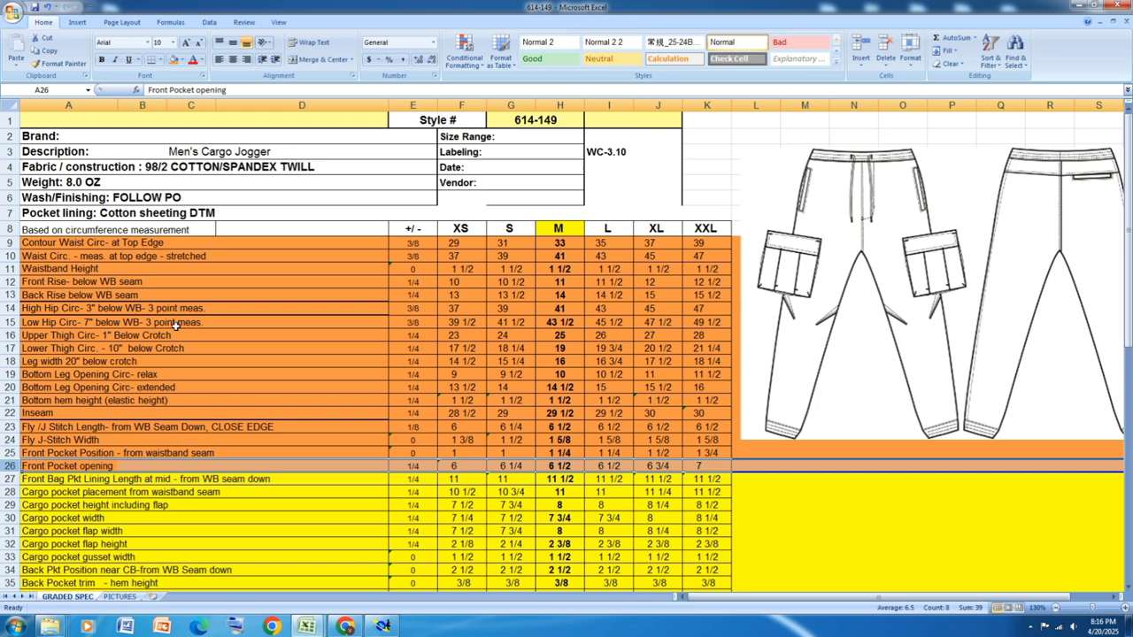
scroll(88, 424, "down", 3)
left_click(10, 341)
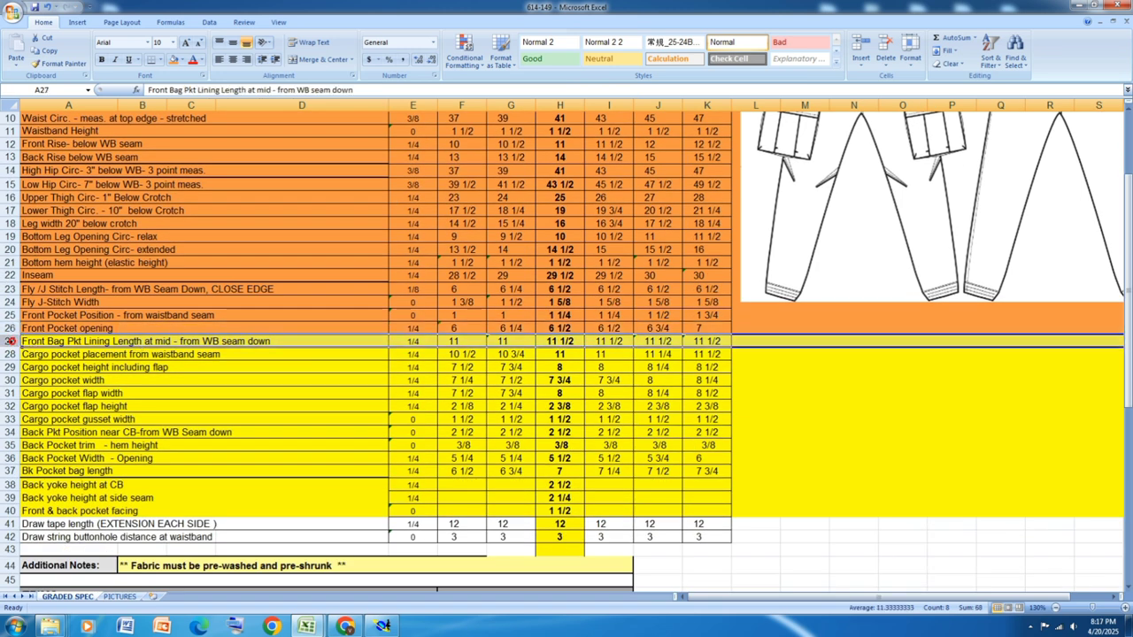
scroll(161, 351, "up", 2)
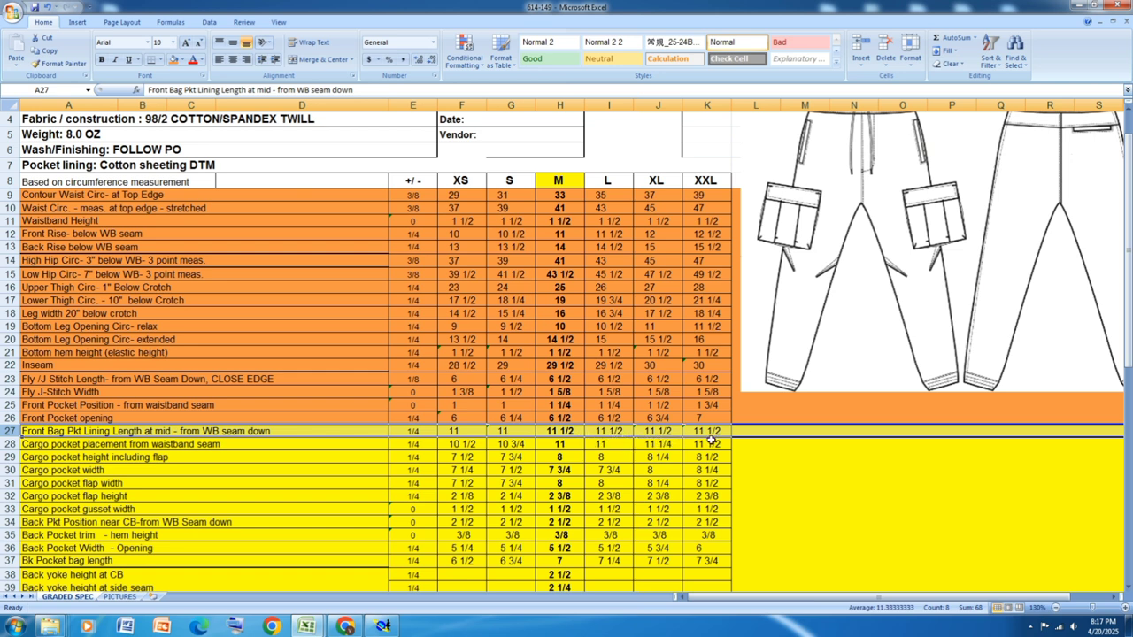
Step: Switch to Modaris and set the pocket bag inner corner's ddx increment to -0.5 for S–M with the nest aligned at the waist
left_click(1077, 7)
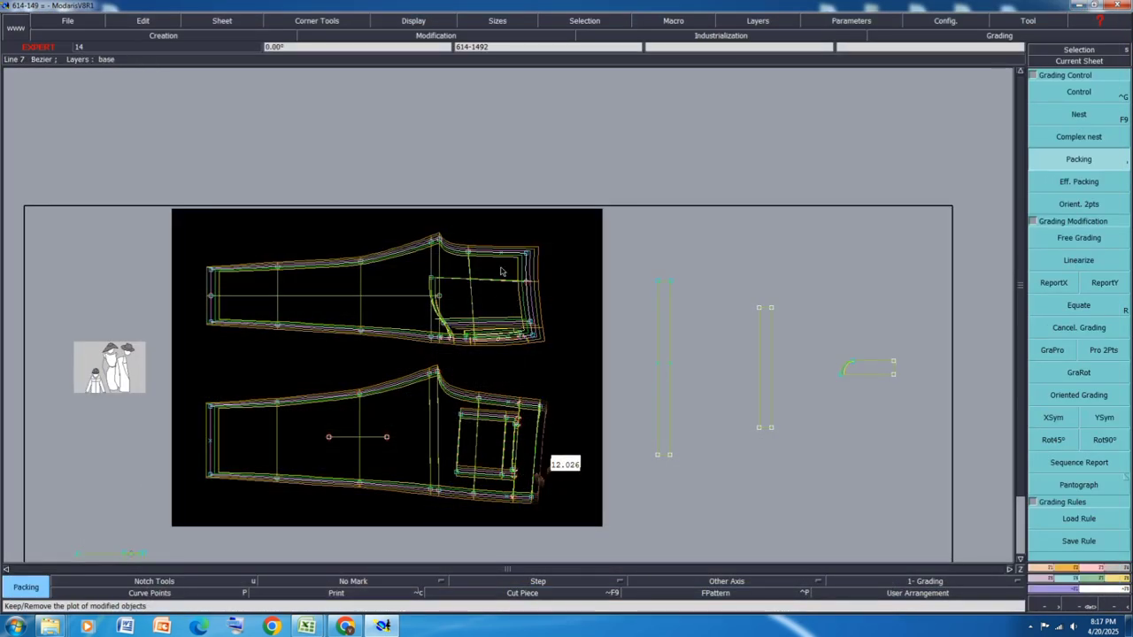
scroll(500, 272, "up", 3)
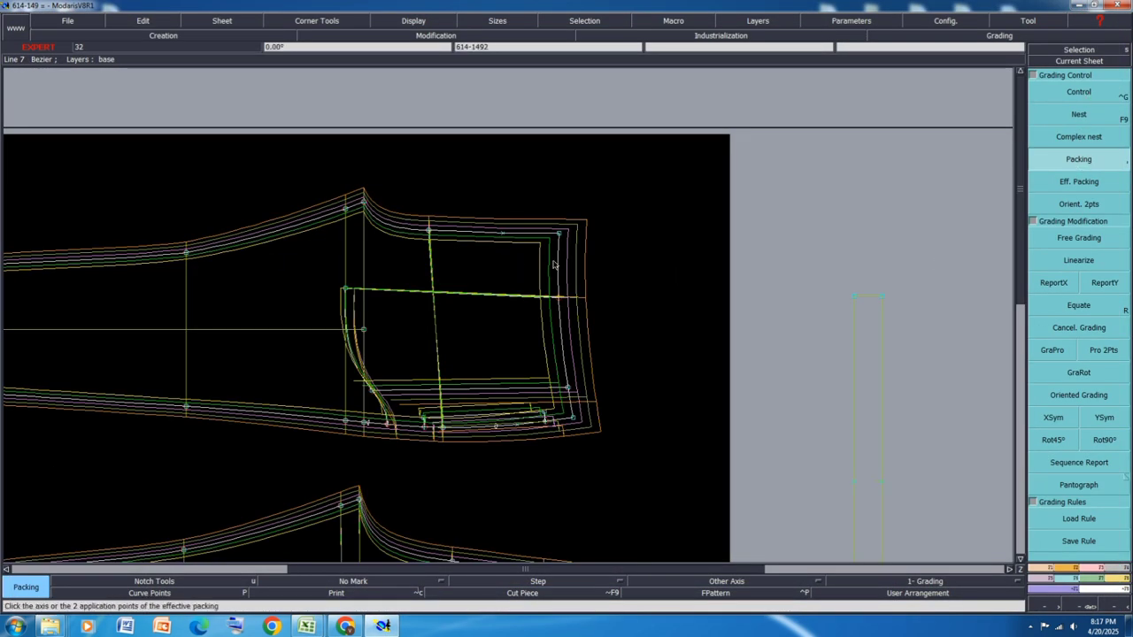
scroll(553, 265, "up", 2)
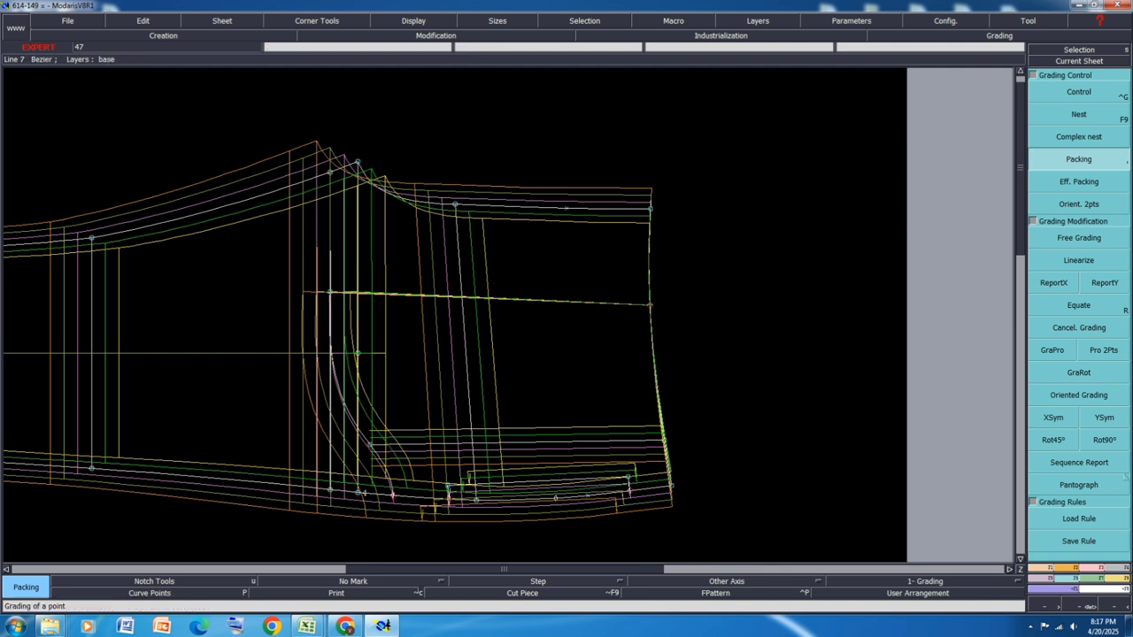
left_click(1094, 94)
left_click(330, 292)
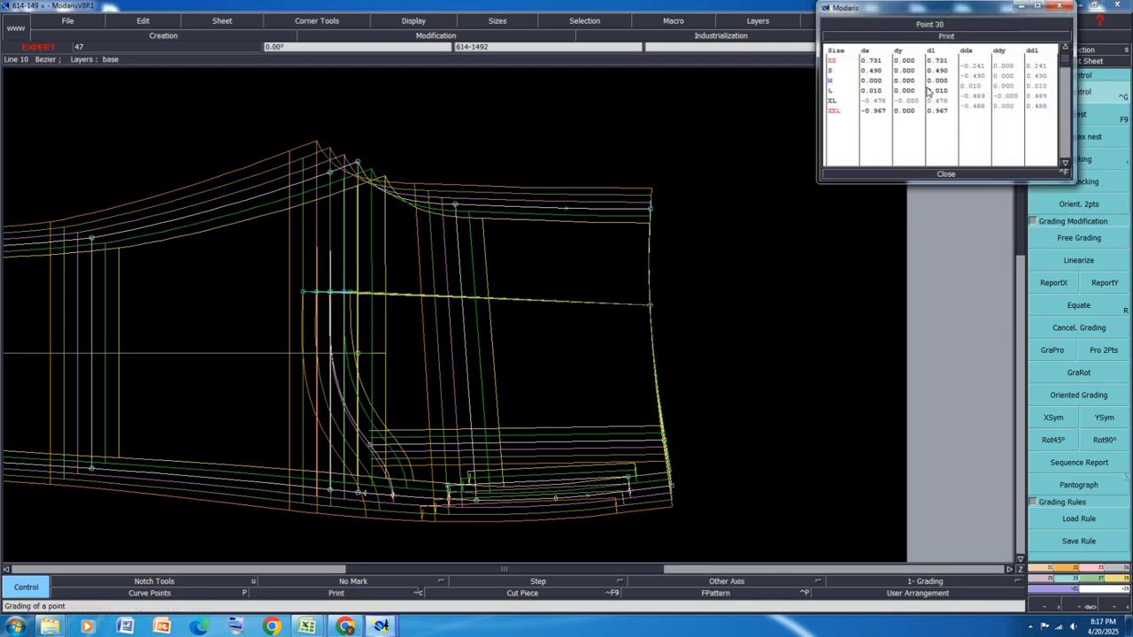
left_click(973, 76)
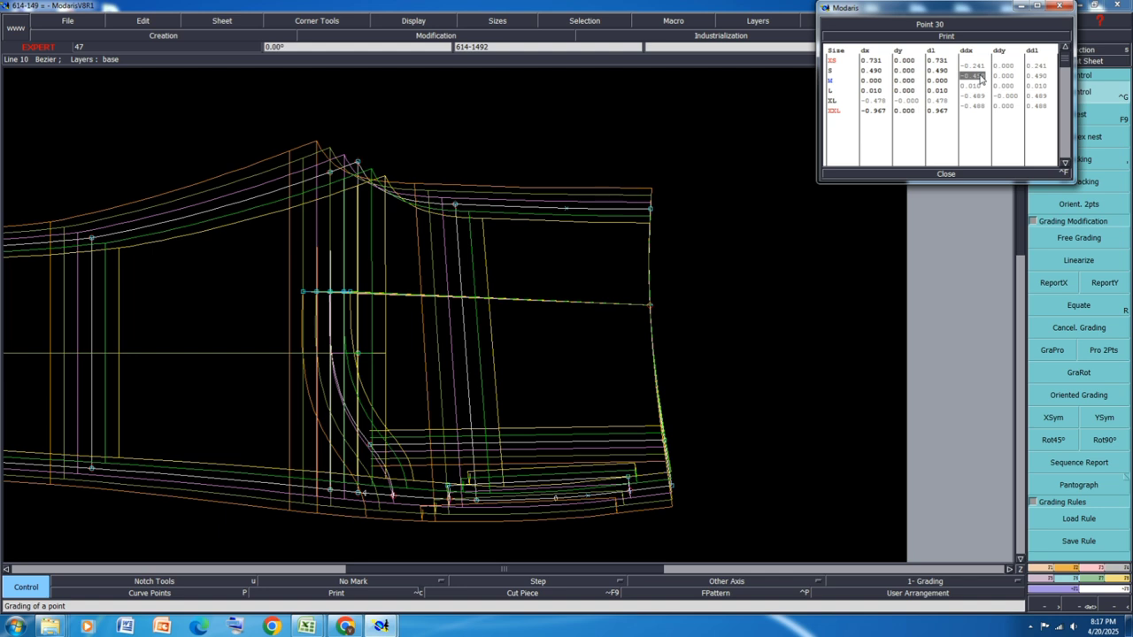
type("-0.5")
key("Return")
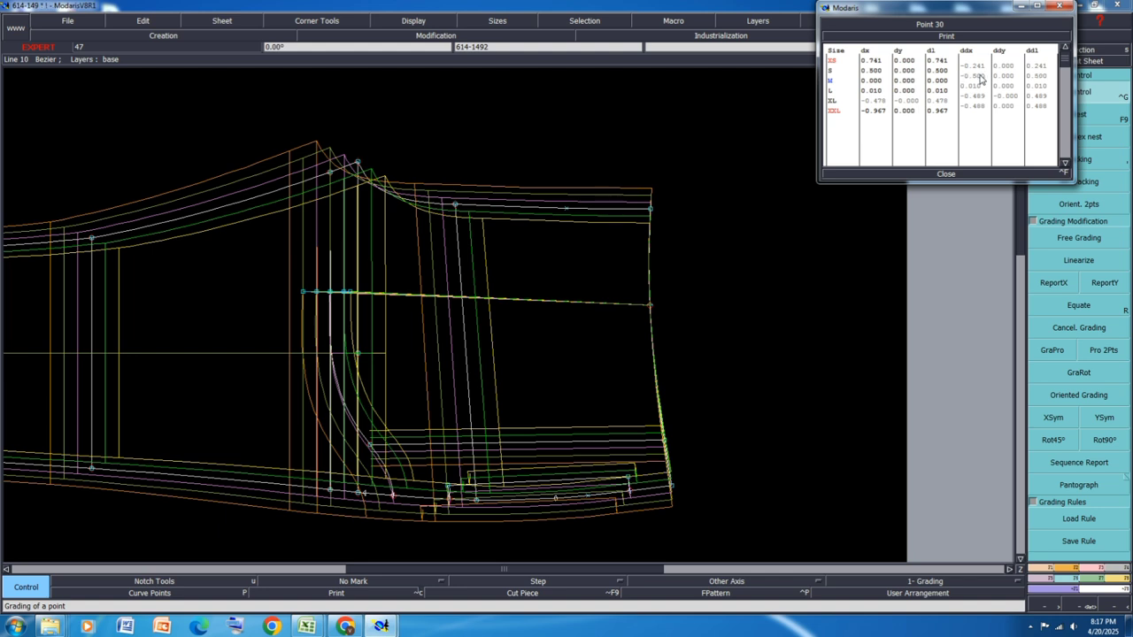
Step: Set the pocket bag inner corner's ddx increments to 0 for XS–S, M–L, L–XL and XL–XXL
left_click(972, 65)
type("0")
key("Return")
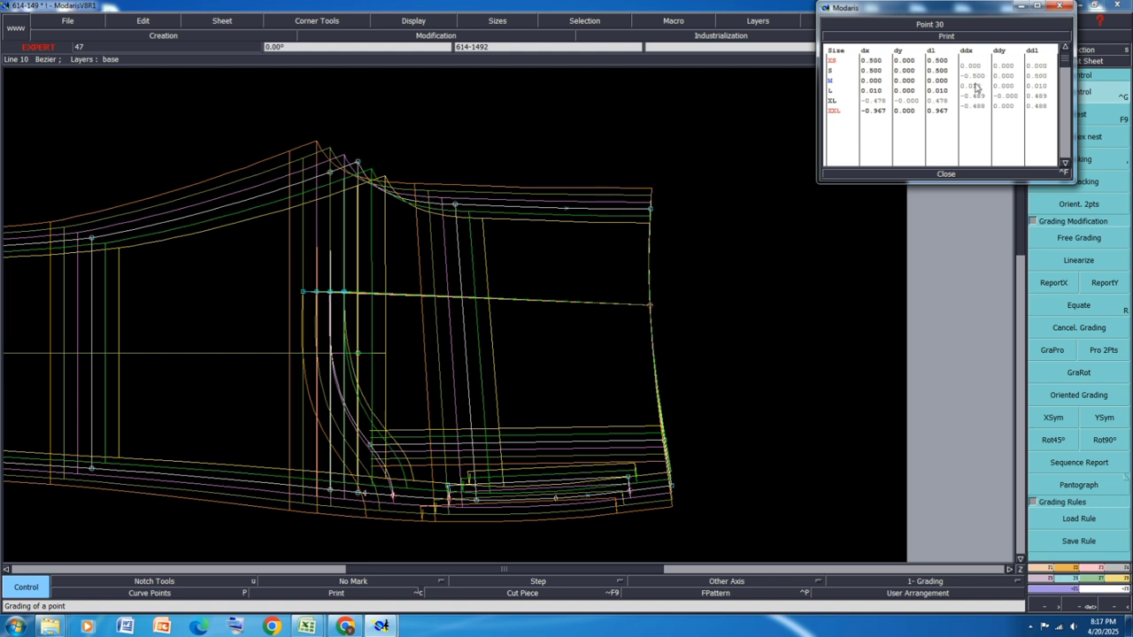
left_click_drag(976, 85, 977, 107)
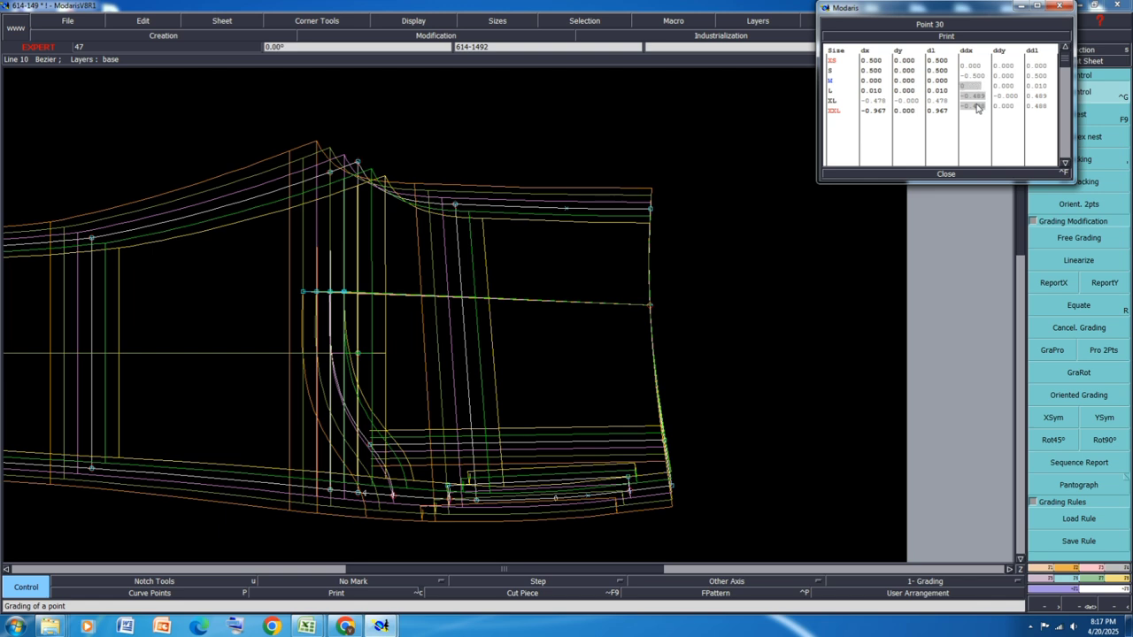
type("0")
key("Return")
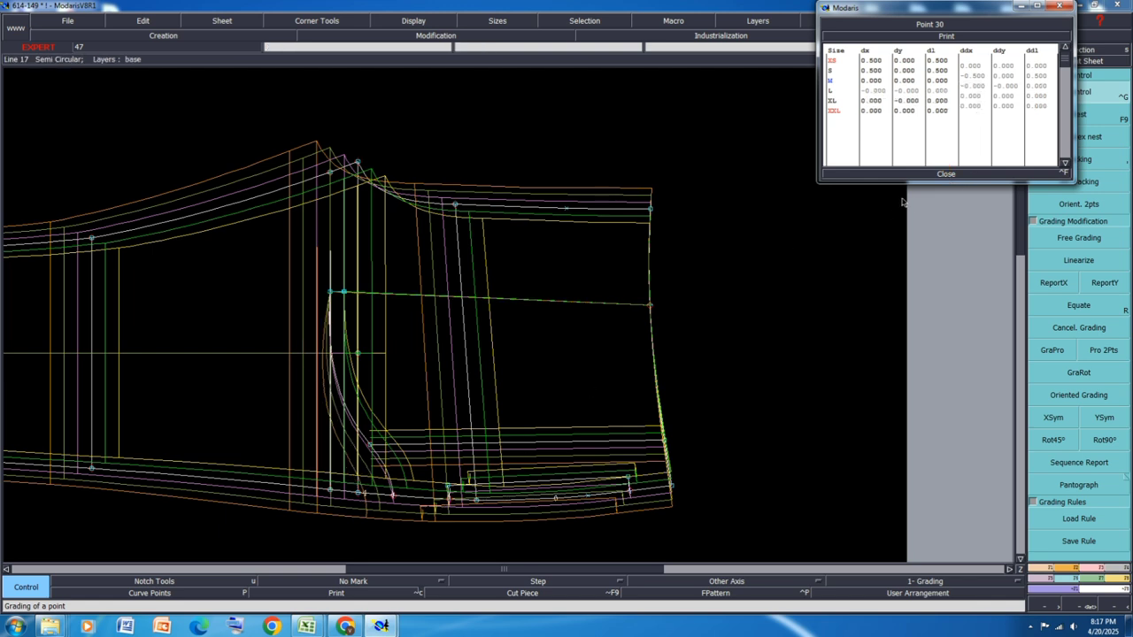
left_click(946, 174)
Step: Set the ddl increment to -0.25 for XS–S at the pocket bag curve's end point on the side seam
scroll(367, 522, "up", 2)
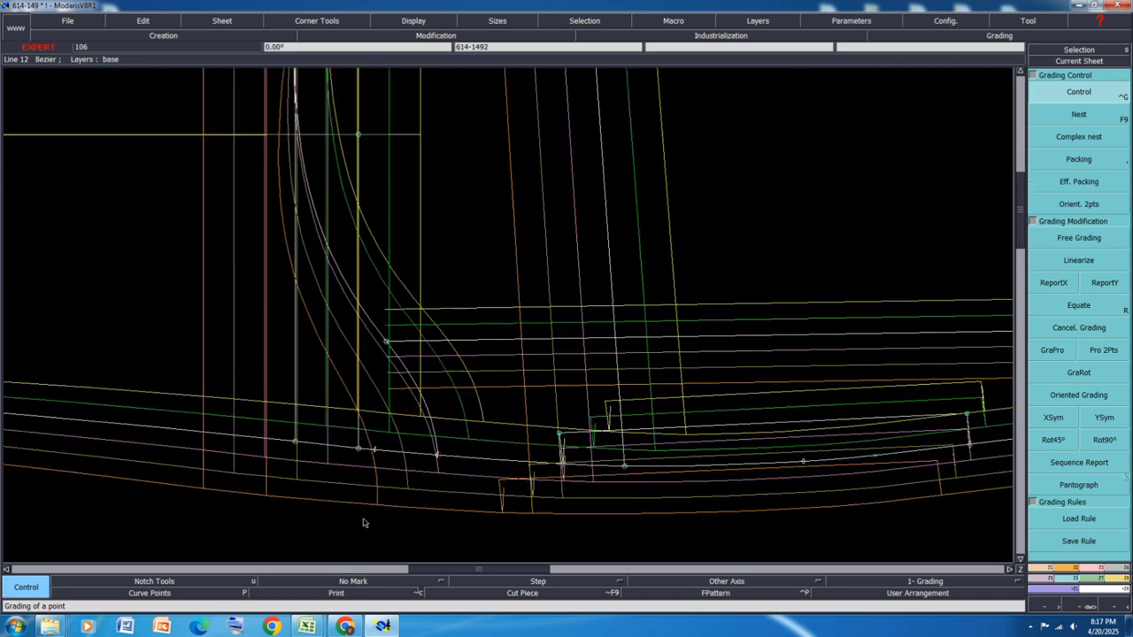
scroll(372, 516, "down", 2)
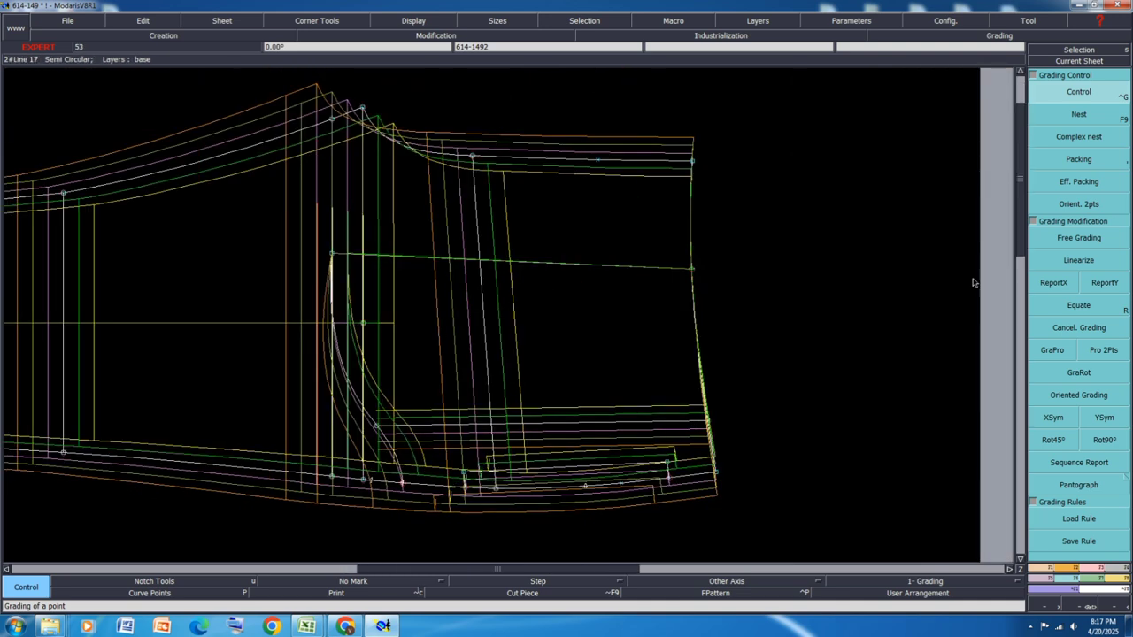
left_click(1083, 259)
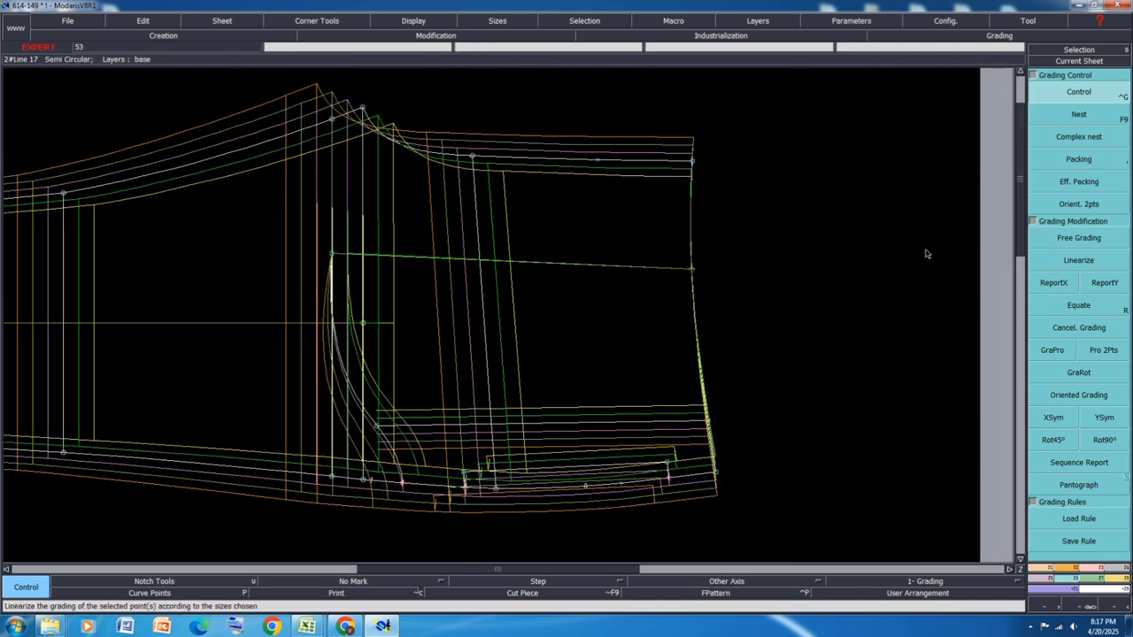
left_click(403, 484)
scroll(446, 477, "up", 1)
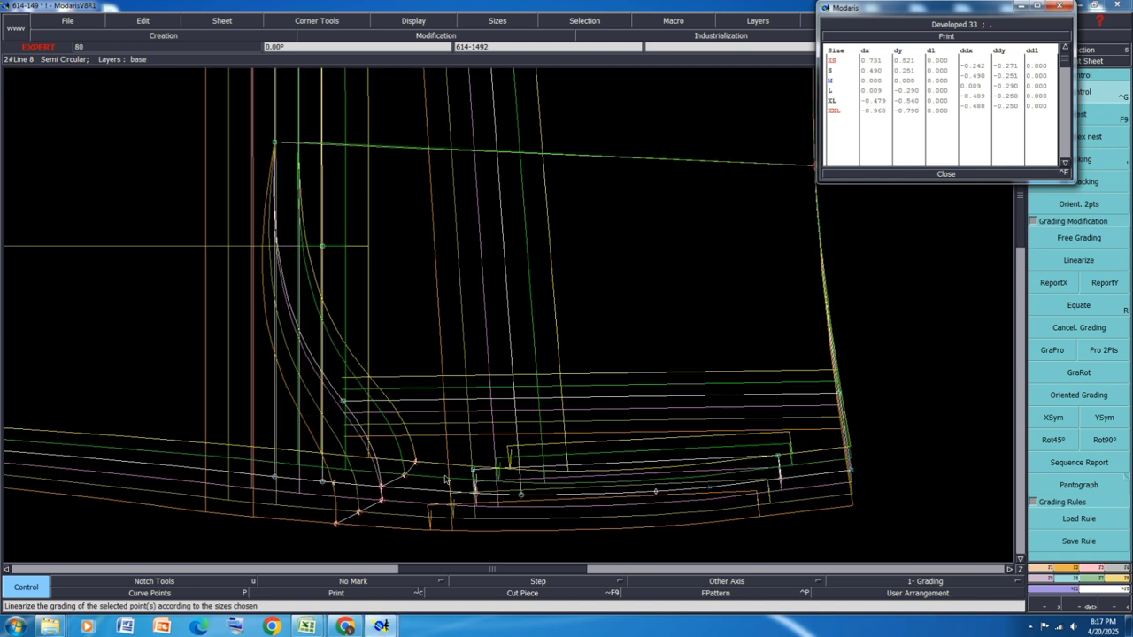
left_click(1038, 69)
type("-")
key("Return")
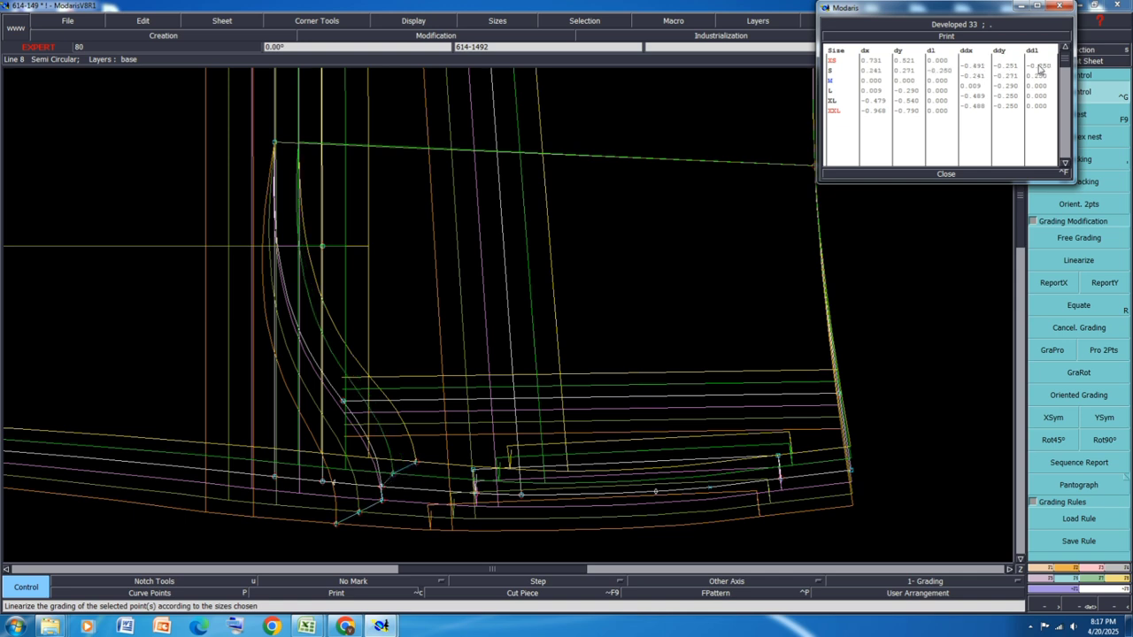
Step: Set the ddl increments to 0.25 for XS–S and S–M at the pocket bag curve's end point on the side seam
left_click(1039, 76)
key("Return")
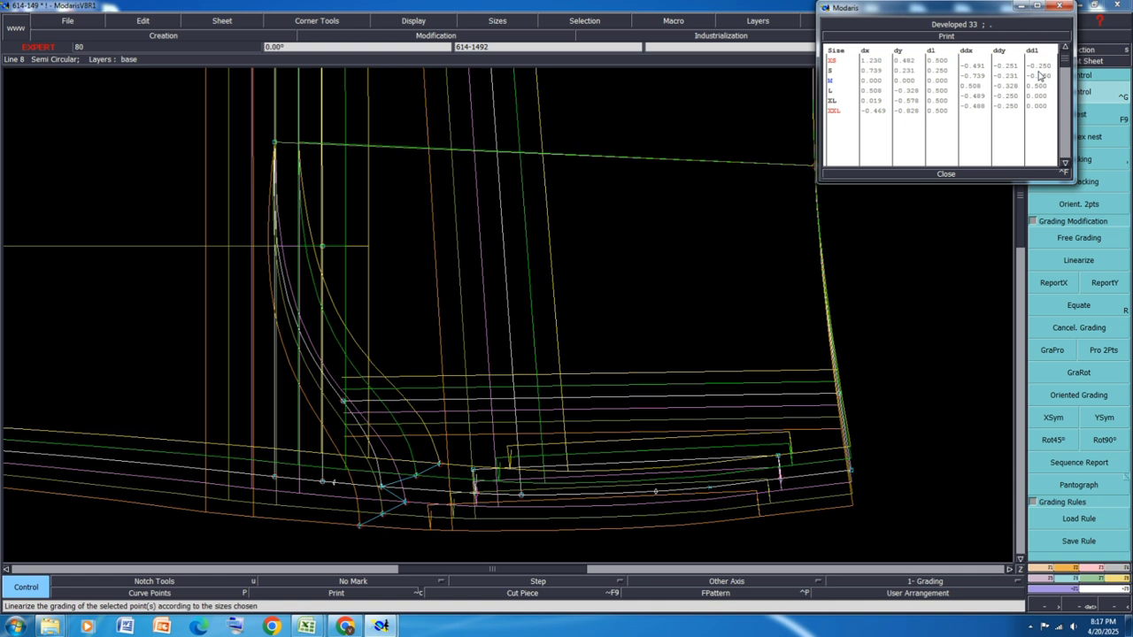
left_click_drag(1045, 67, 1046, 77)
type(".25")
key("Return")
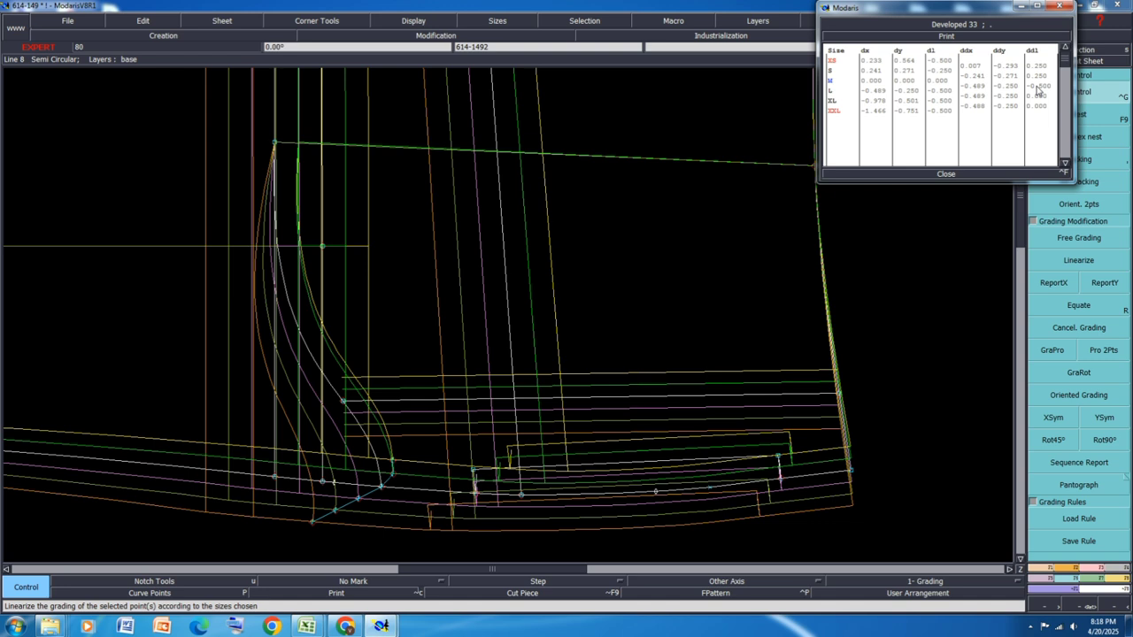
left_click(947, 174)
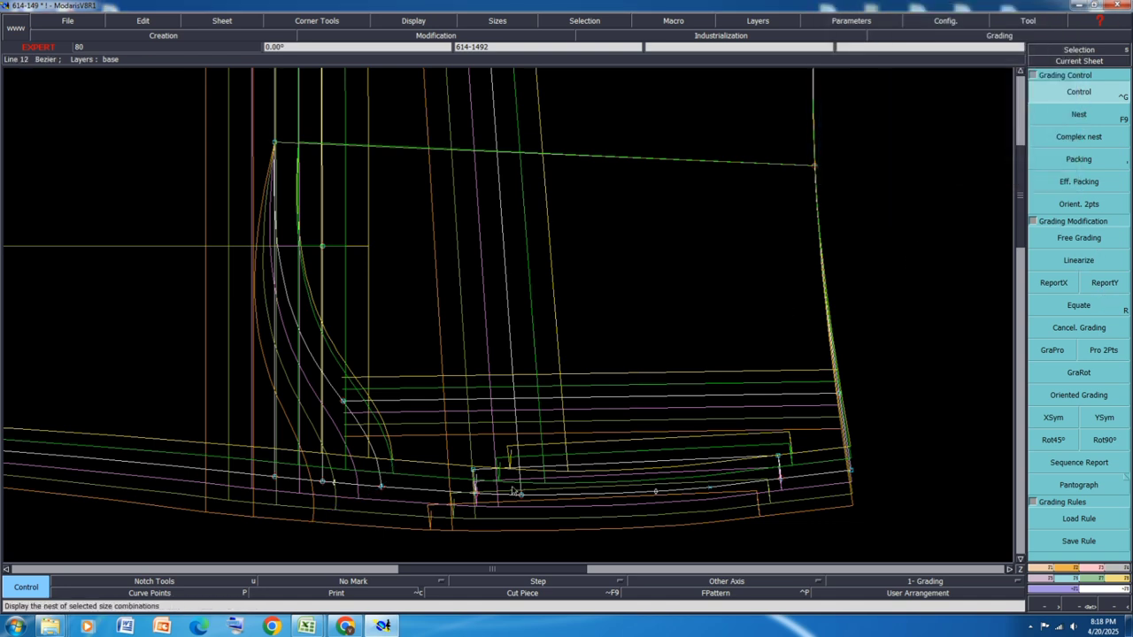
Step: Reopen the same point's grading values and try S–M ddl increments of 0.375 and 0.5
left_click(382, 487)
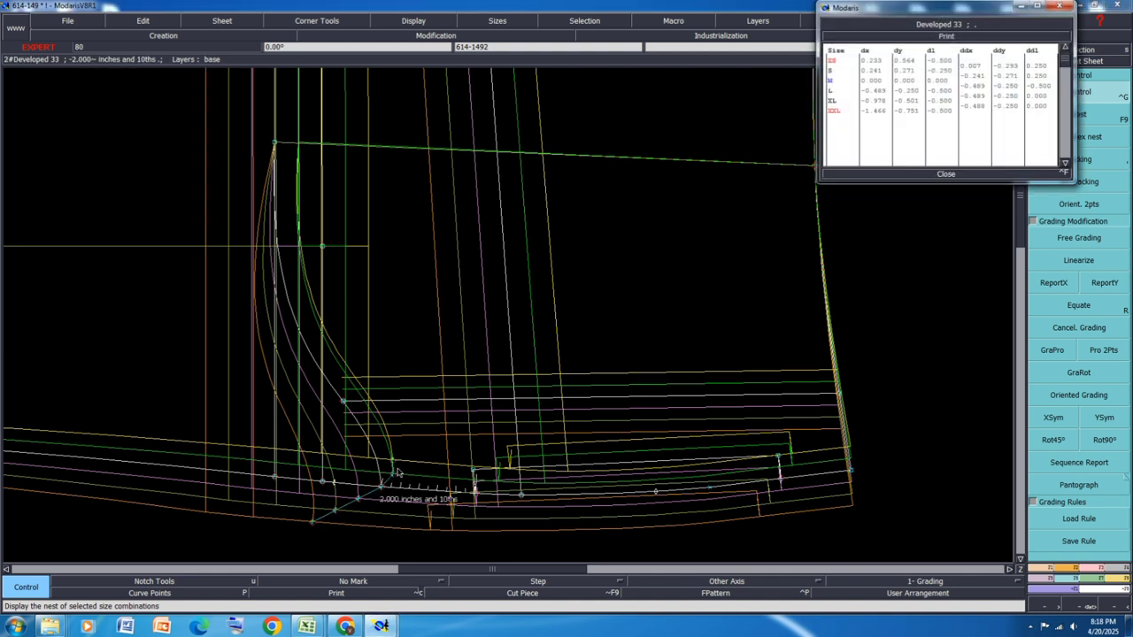
left_click(1042, 77)
key("BackSpace")
type("0.375")
key("Return")
left_click(1041, 77)
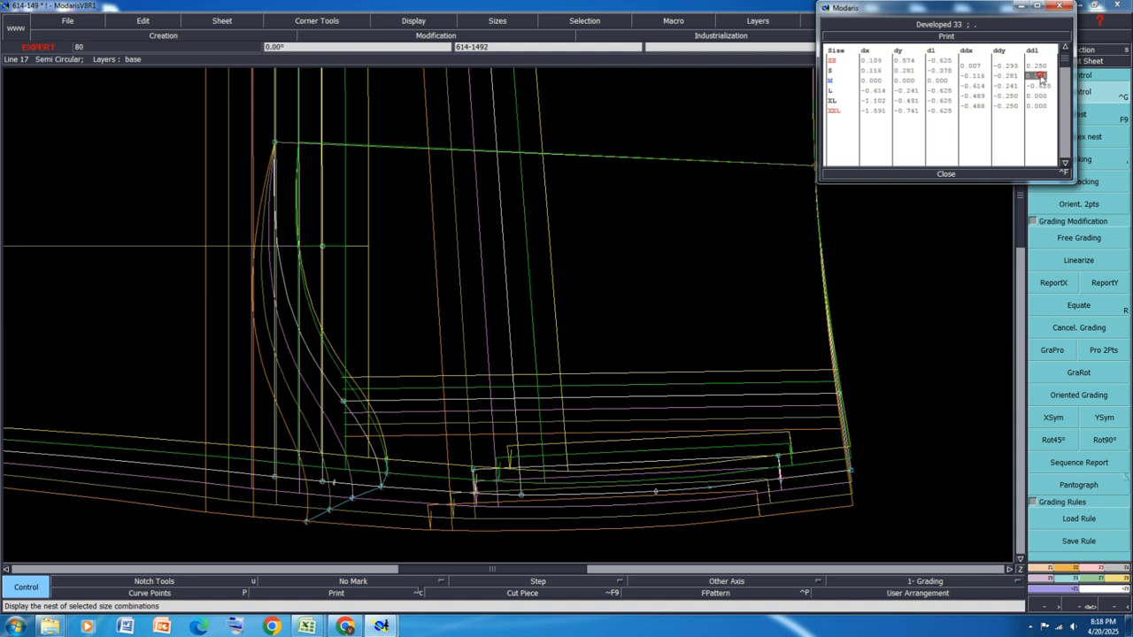
key("BackSpace")
key("Return")
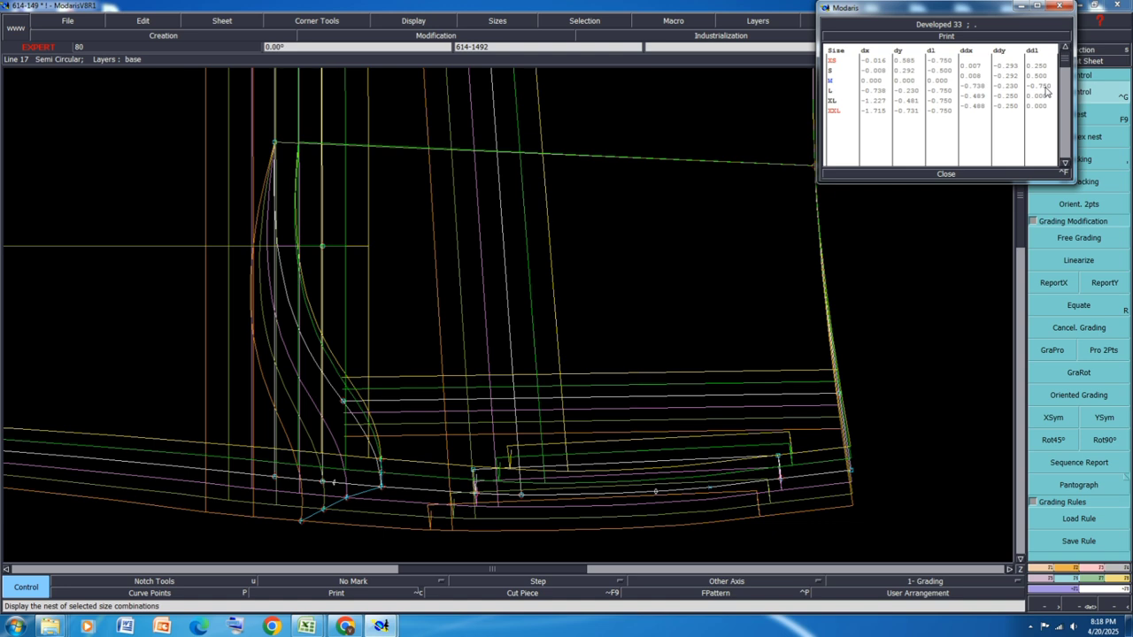
Step: Set the pocket bag end point's ddl increments to 0 for M–L and L–XL
left_click(1045, 88)
type("0")
key("Return")
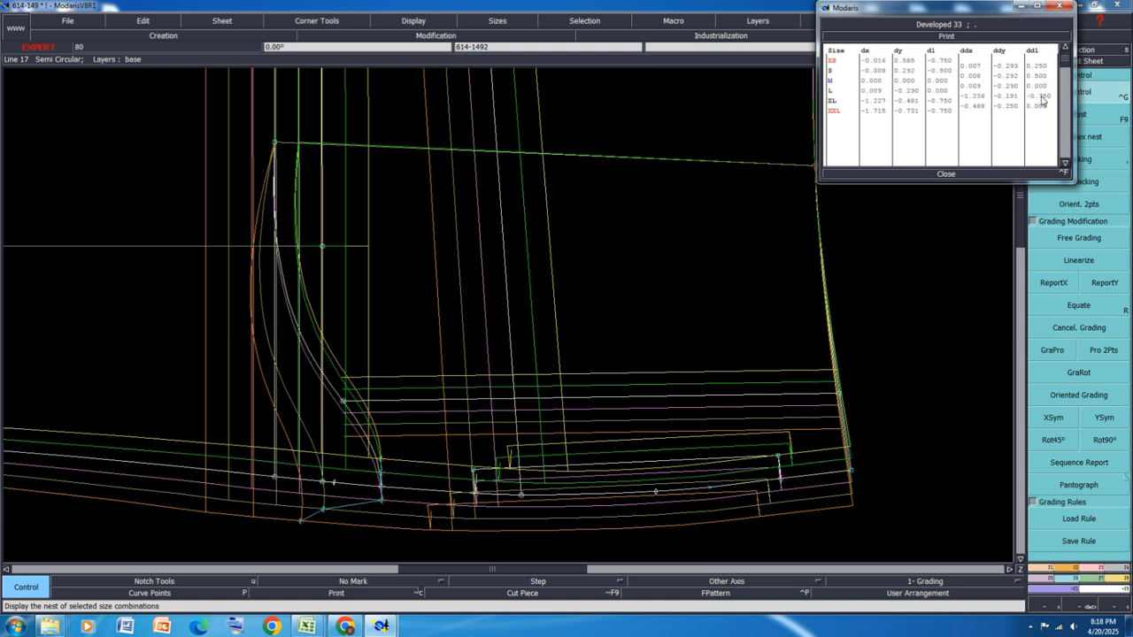
left_click(1042, 96)
type("0")
key("Return")
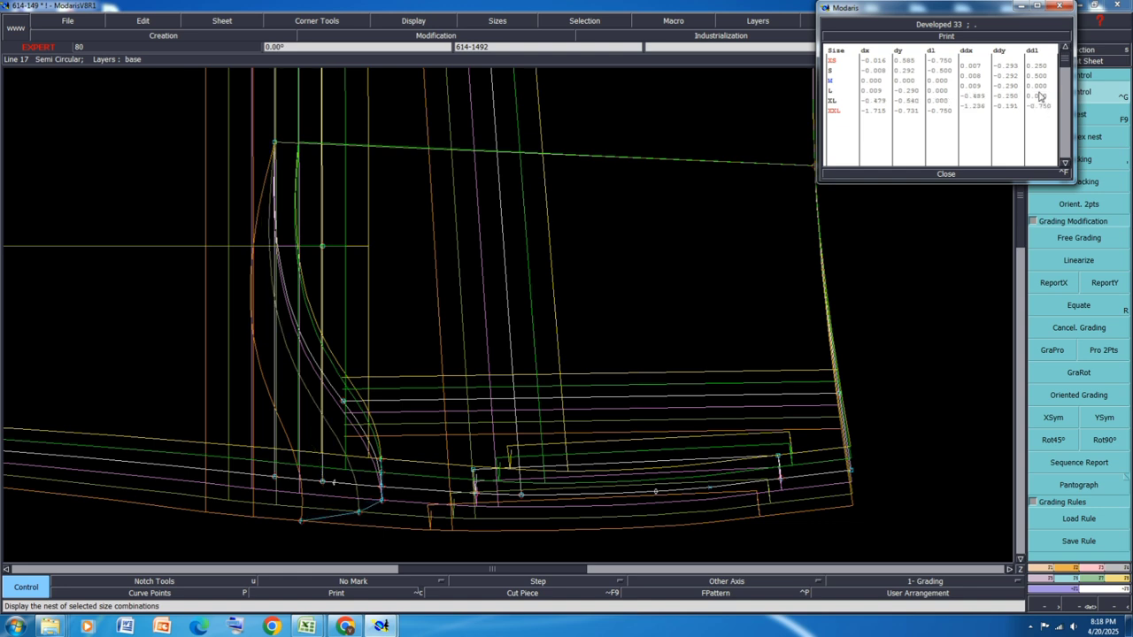
Step: Try L–XL ddl increments of -0.75 and 0.75 on the pocket bag end point, and settle on 0.5
left_click(1042, 95)
type("-")
key("Return")
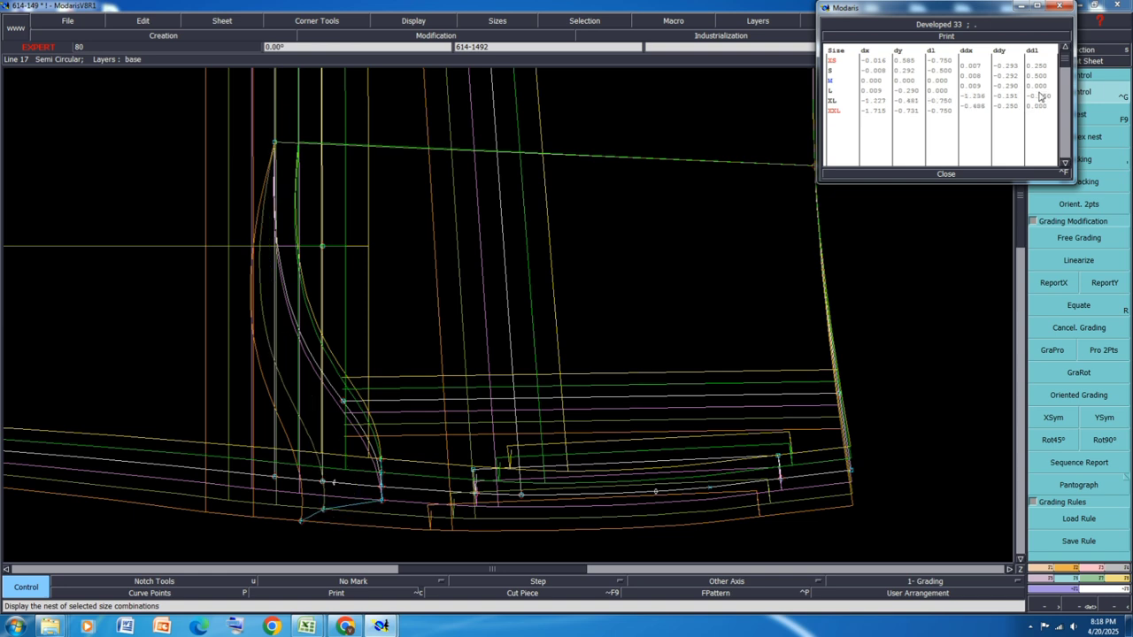
left_click(1041, 96)
key("Return")
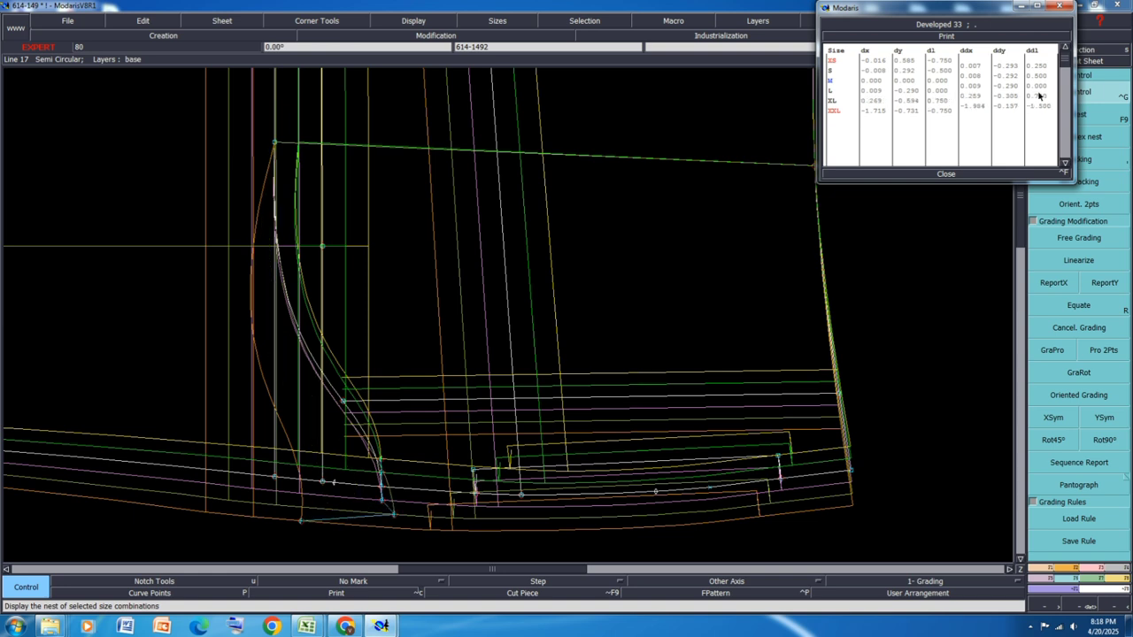
left_click(1040, 96)
key("Return")
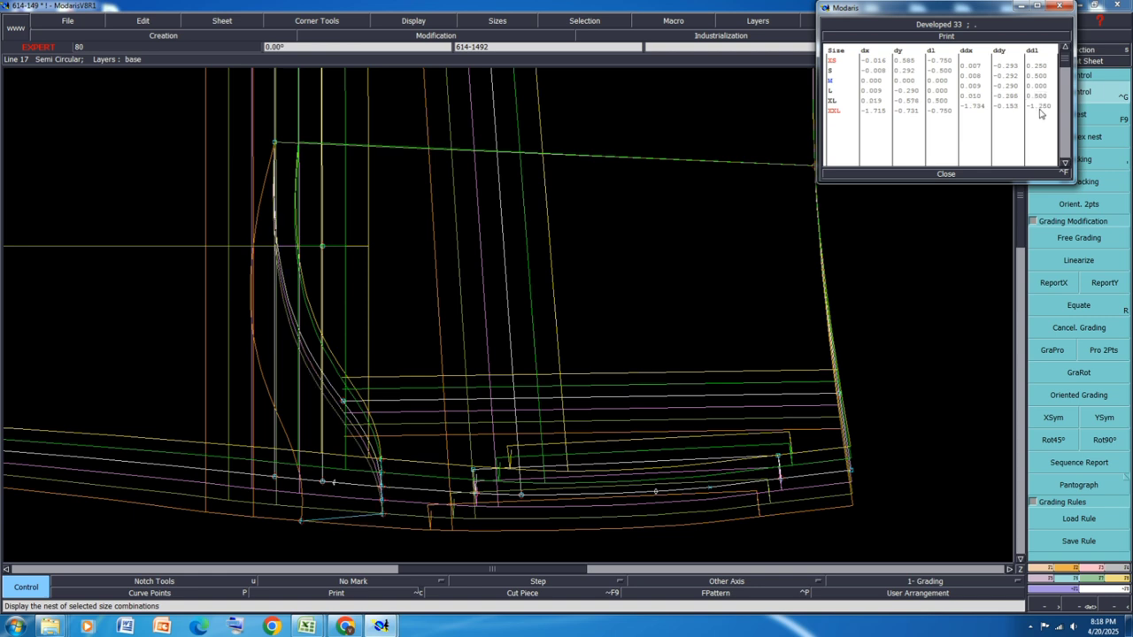
Step: Try XL–XXL ddl increments of 1.5, 1 and 0.75 on the pocket bag end point, and settle on 0.5
left_click(1041, 106)
key("Return")
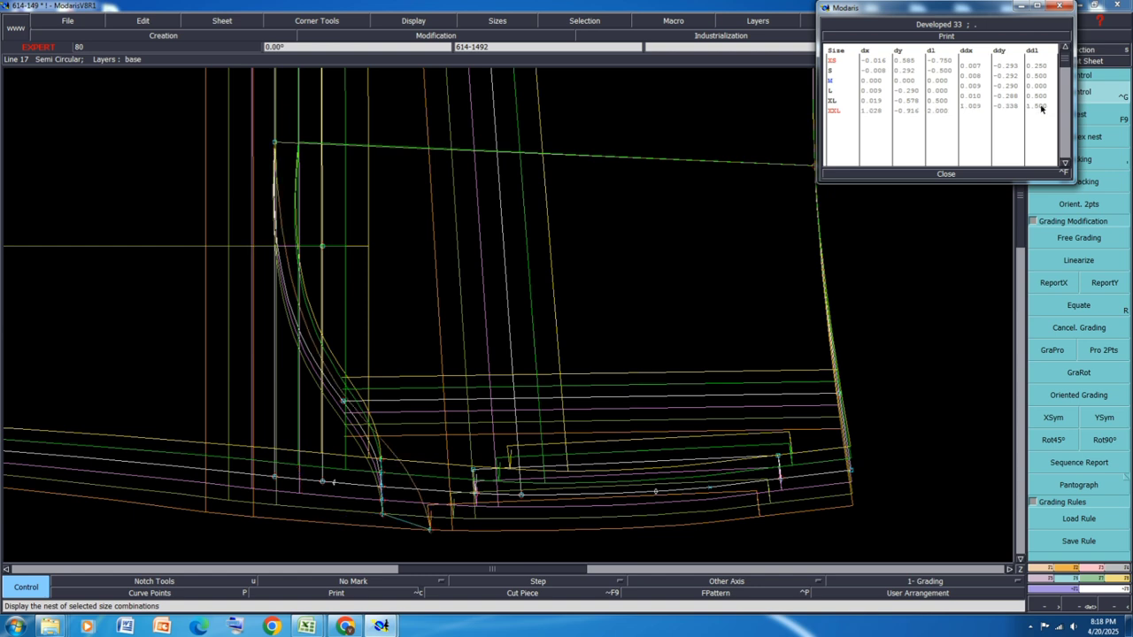
left_click(1041, 106)
type("1")
key("Return")
left_click(1041, 106)
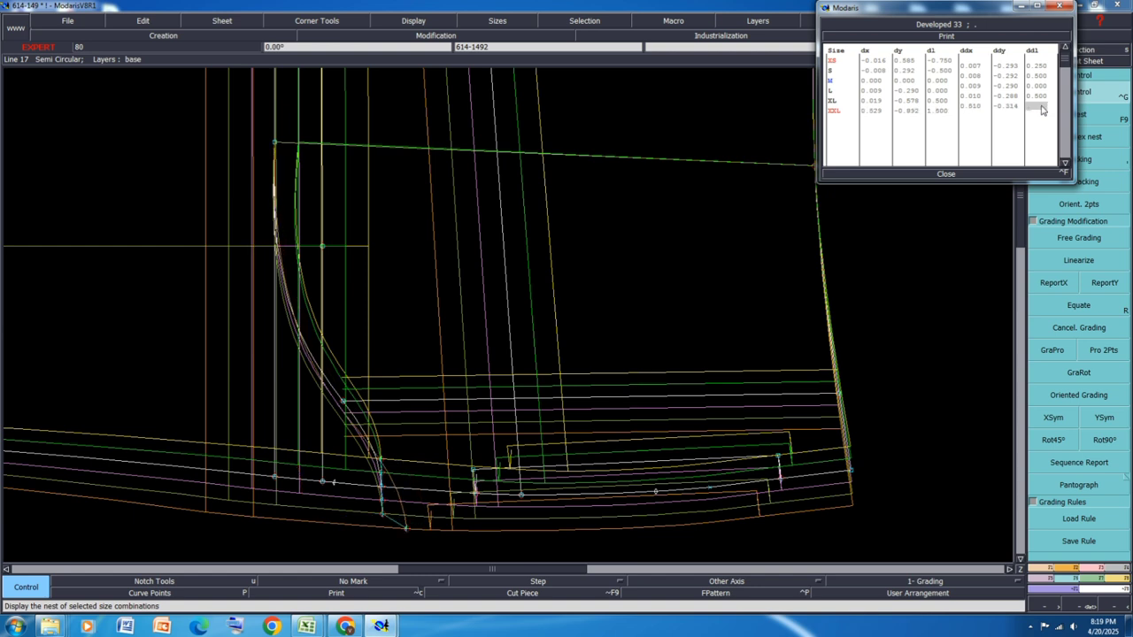
type("0.75")
key("Return")
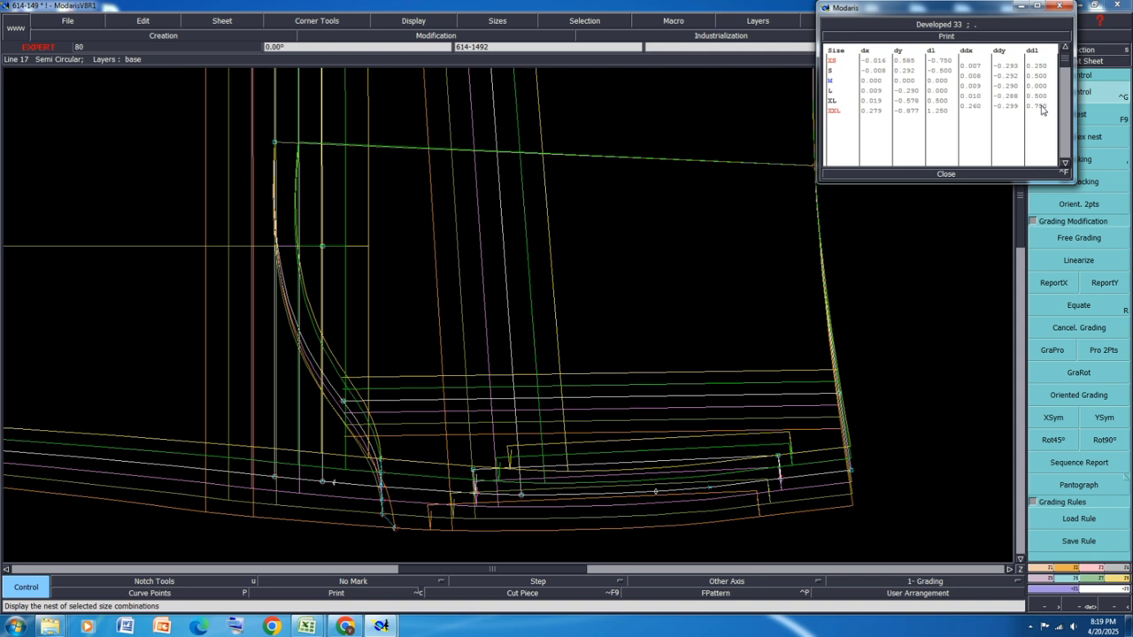
key("Return")
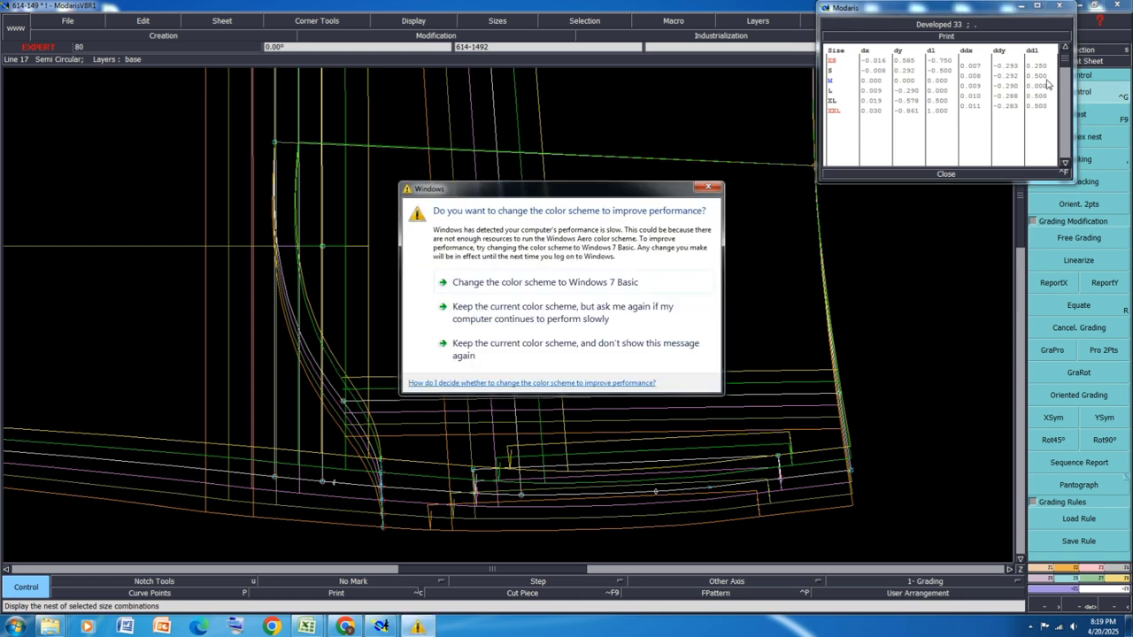
Step: Dismiss the Windows color scheme prompt and set the pocket bag end point's S–M ddl increment to 0.25
left_click(708, 186)
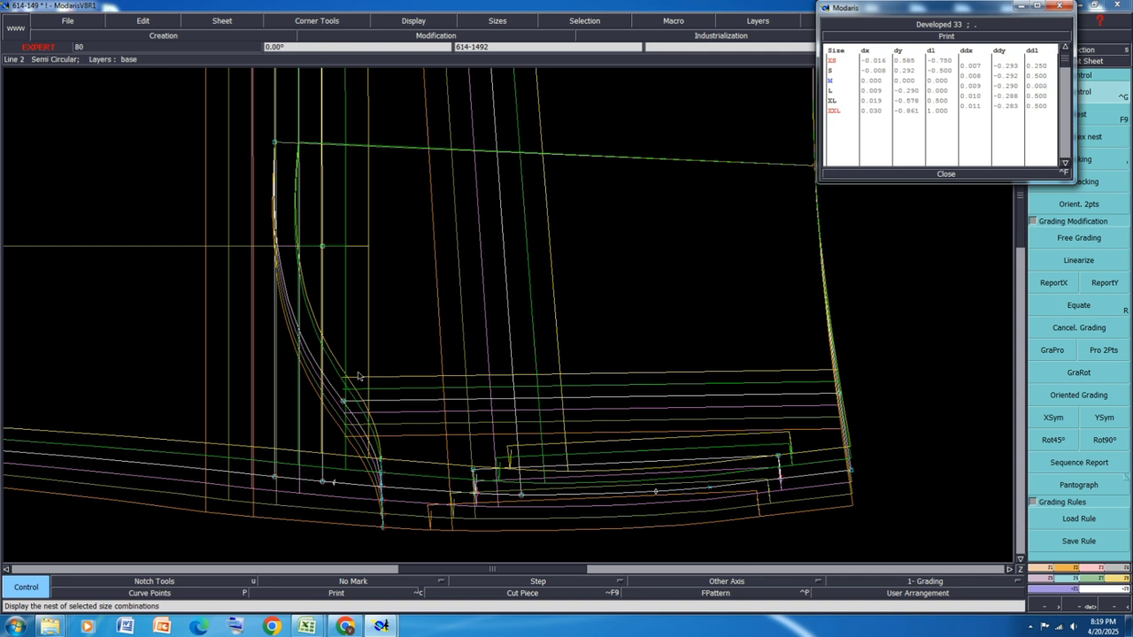
left_click(1037, 76)
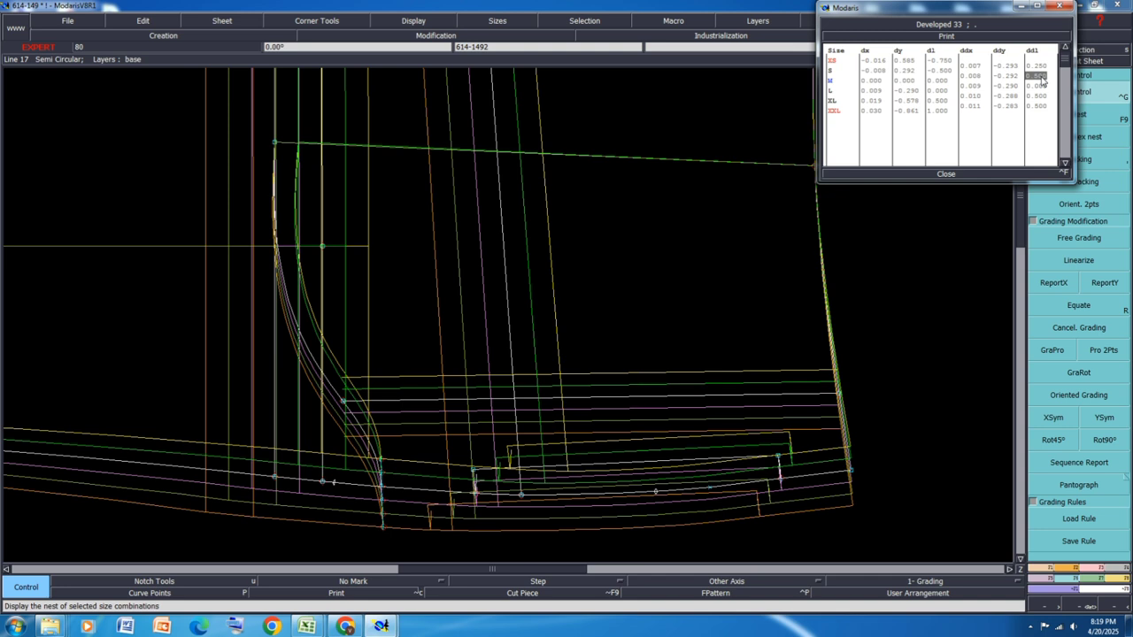
type(".25")
key("Return")
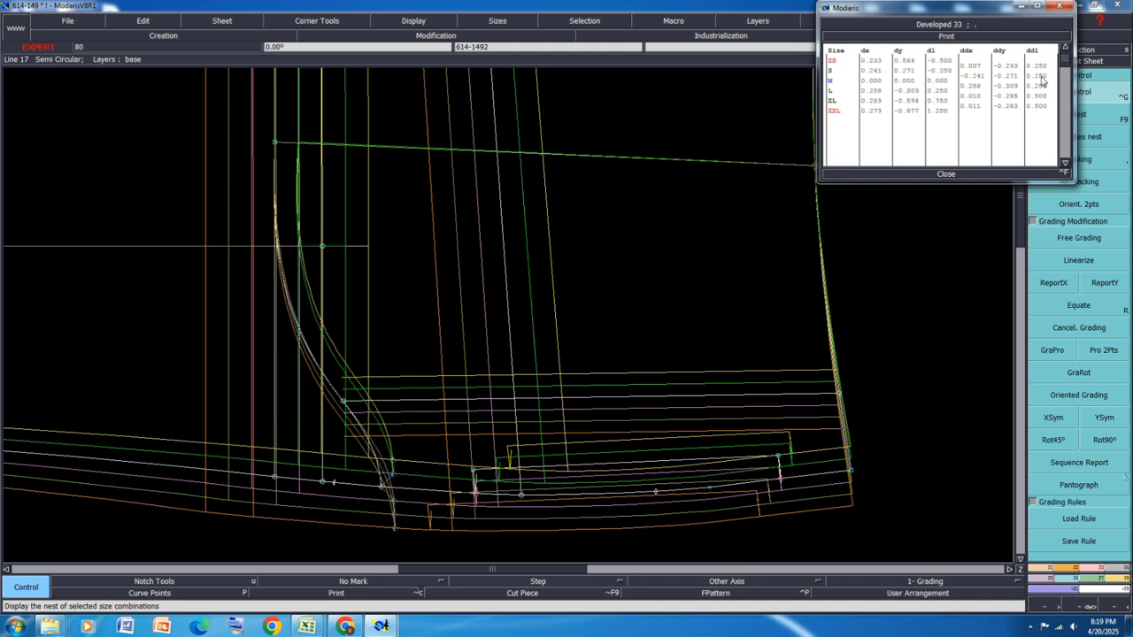
left_click(946, 174)
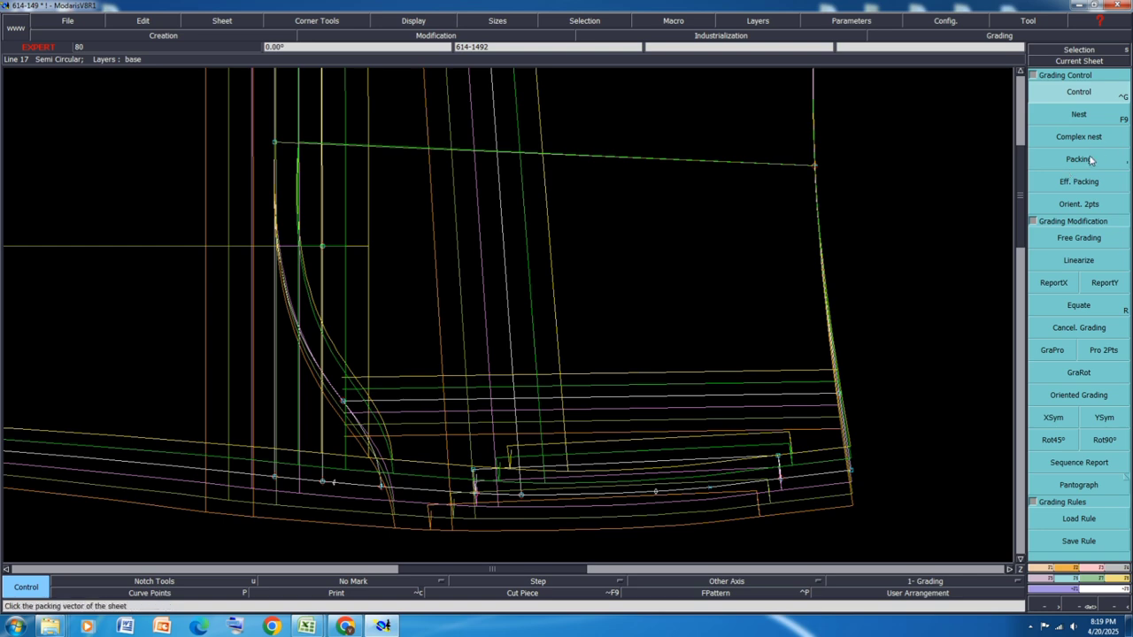
Step: Return the nest to its default packing and save the 614-149 model, continuing past the anomaly warnings
left_click(1079, 159)
left_click(576, 319)
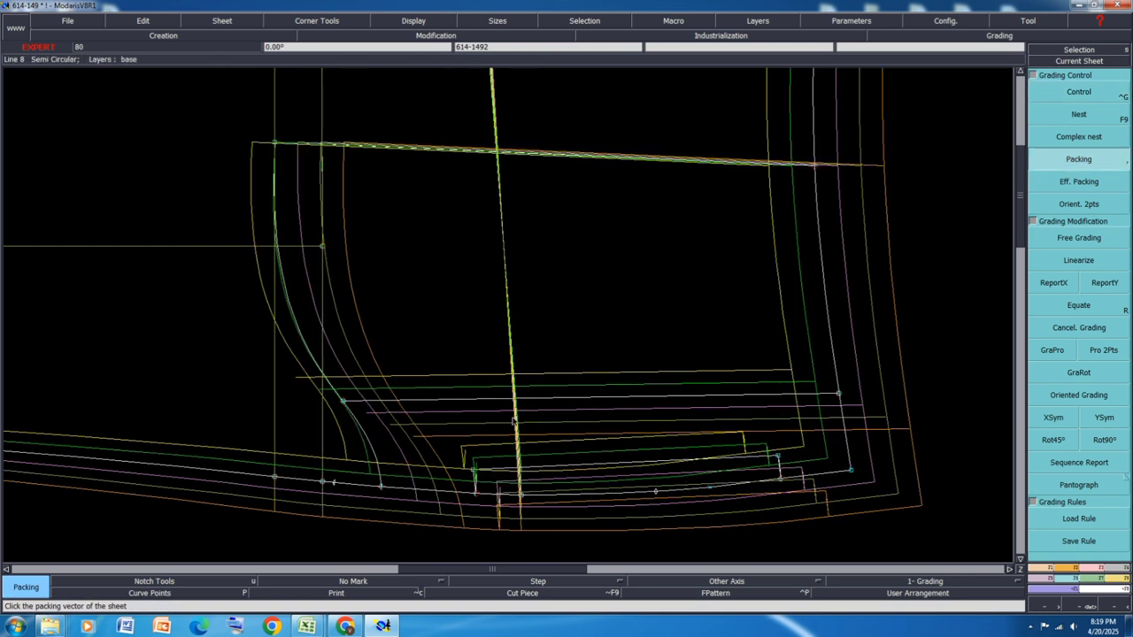
left_click(513, 421)
left_click(486, 379)
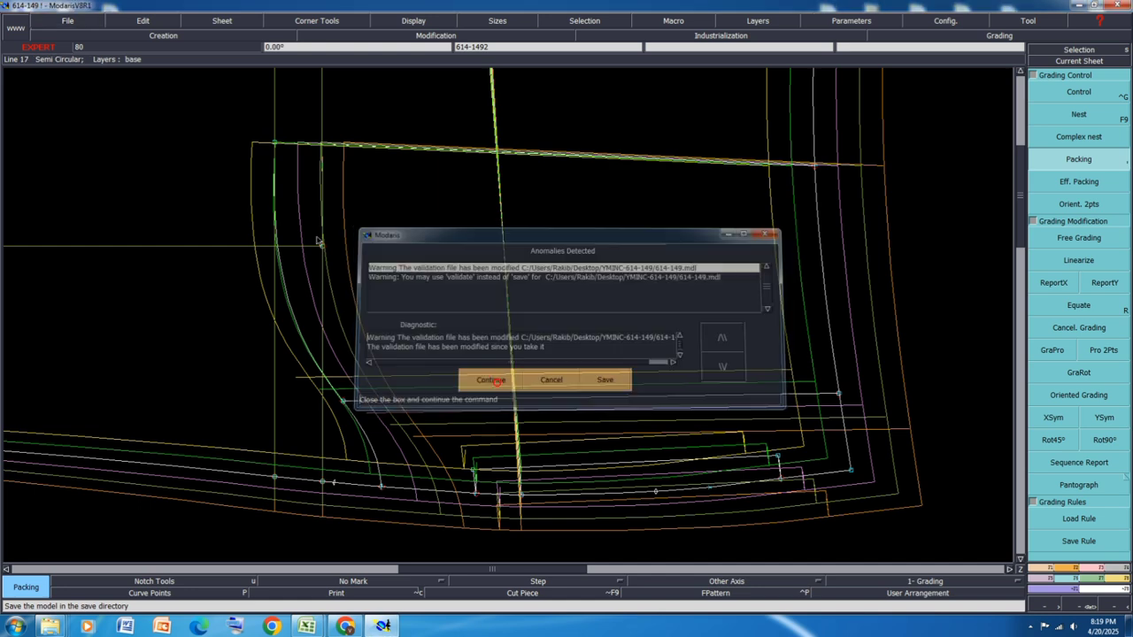
Step: Align the nest at the waist point to examine the graded pocket bag curves, and restore the default packing
left_click(812, 165)
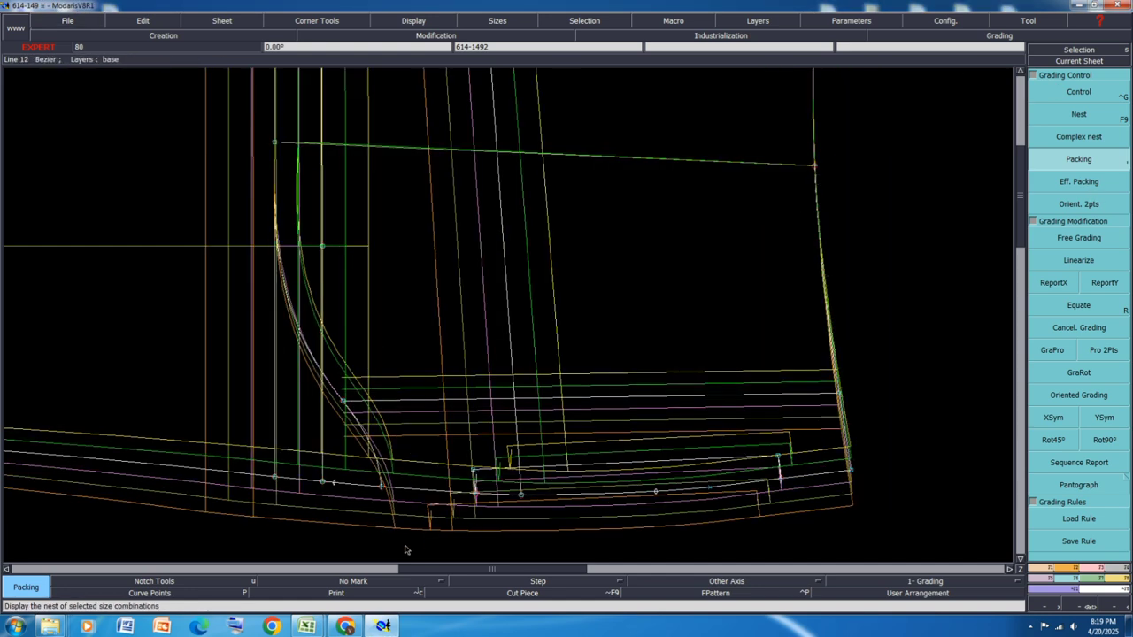
scroll(405, 550, "up", 2)
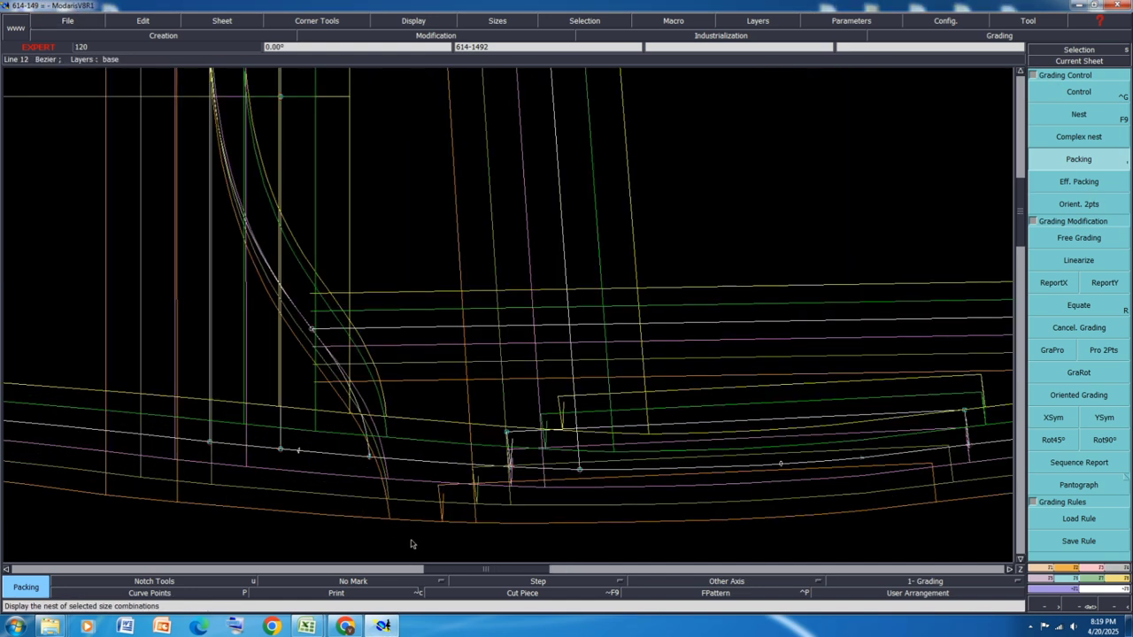
left_click(1078, 93)
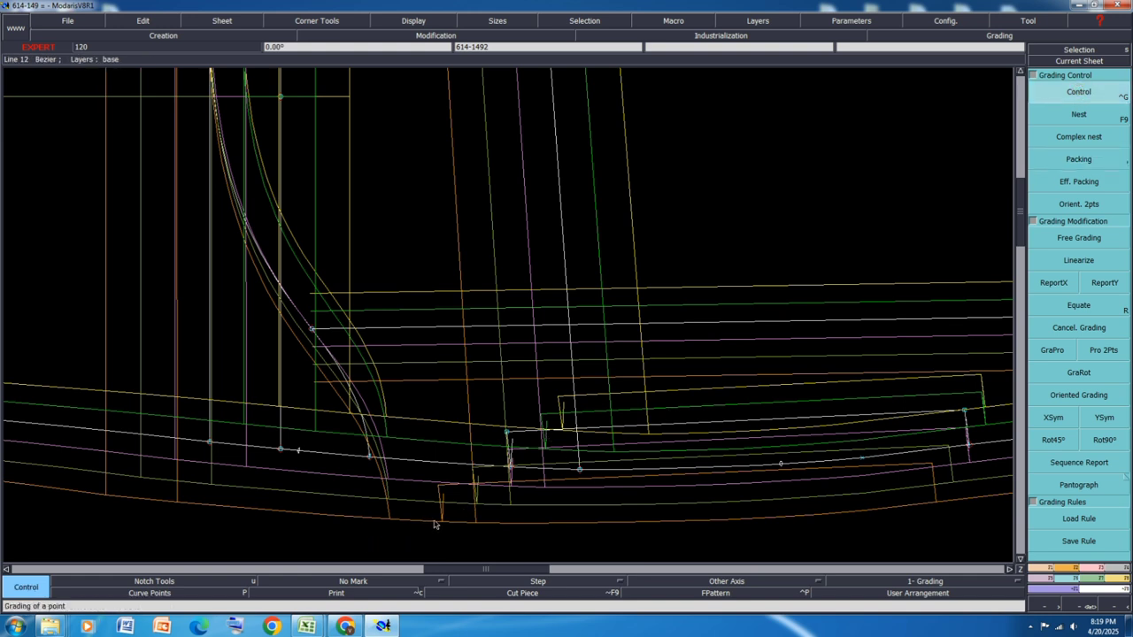
left_click(1079, 159)
scroll(369, 245, "down", 3)
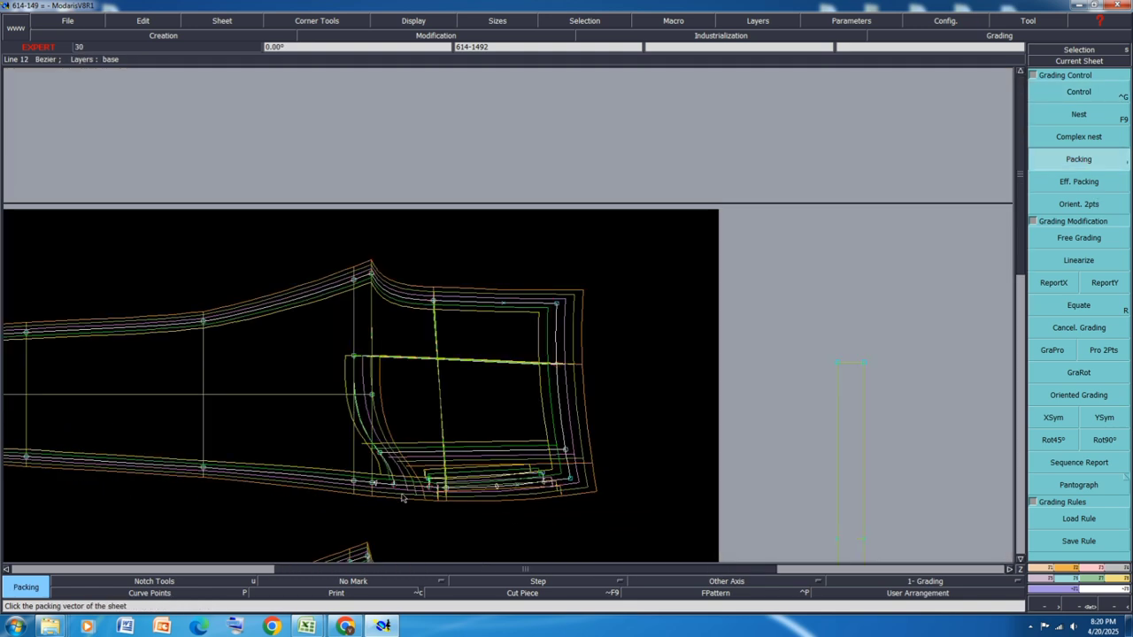
Step: Show only the base size and measure the side seam from the pocket opening's lower end to the pocket bag curve's end for all sizes
key("F9")
scroll(619, 371, "down", 1)
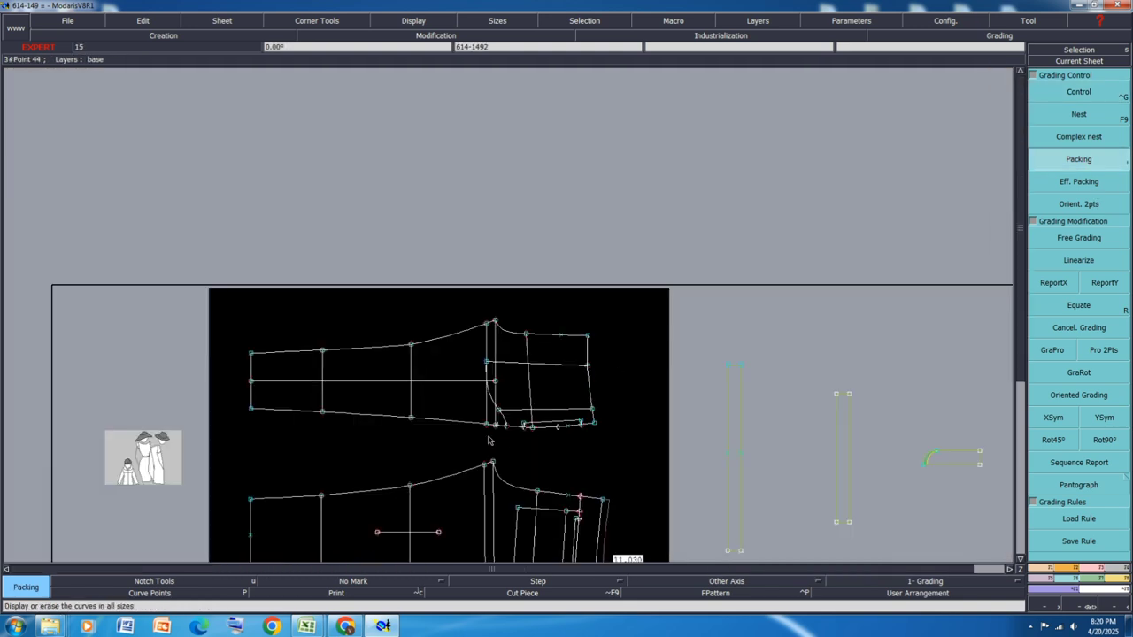
scroll(488, 440, "up", 5)
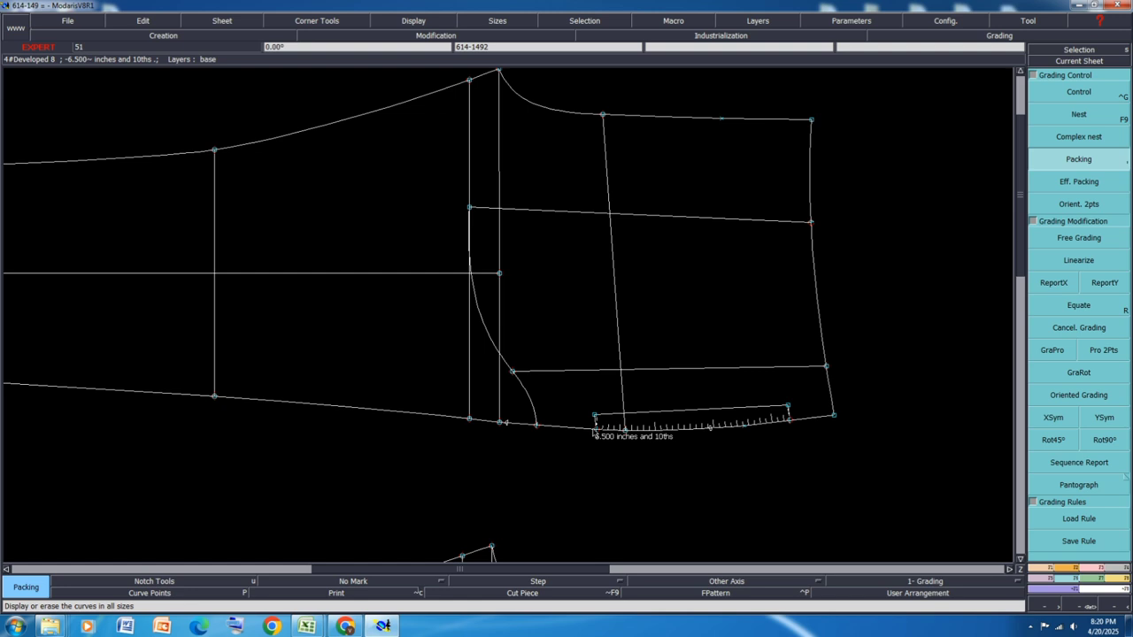
key("Home")
key("F11")
key("F12")
key("F11")
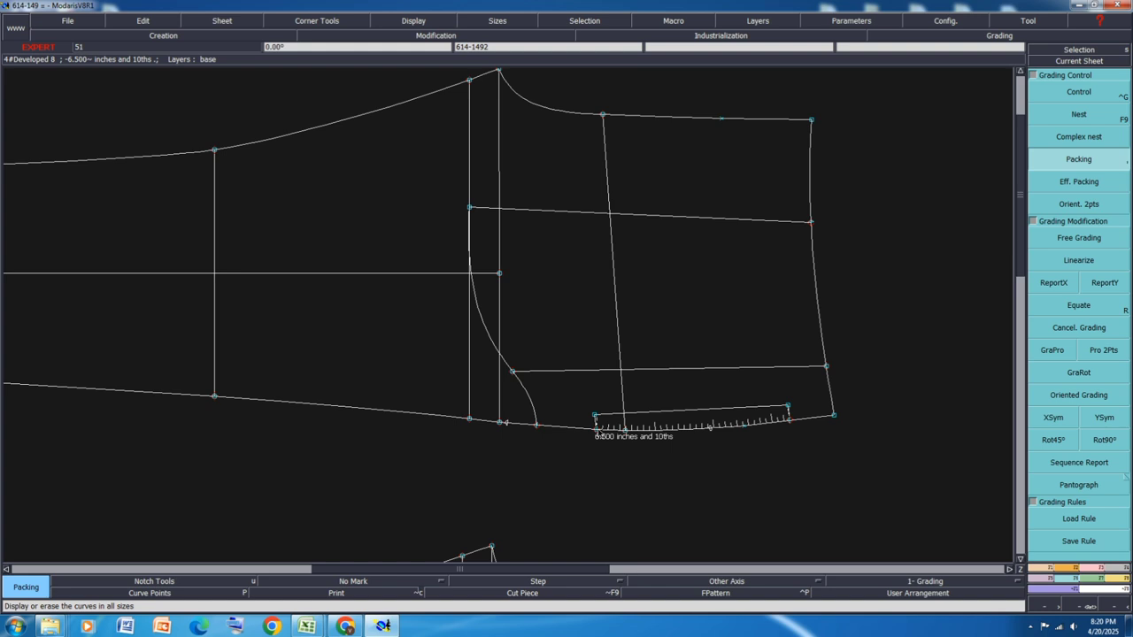
key("l")
left_click(596, 429)
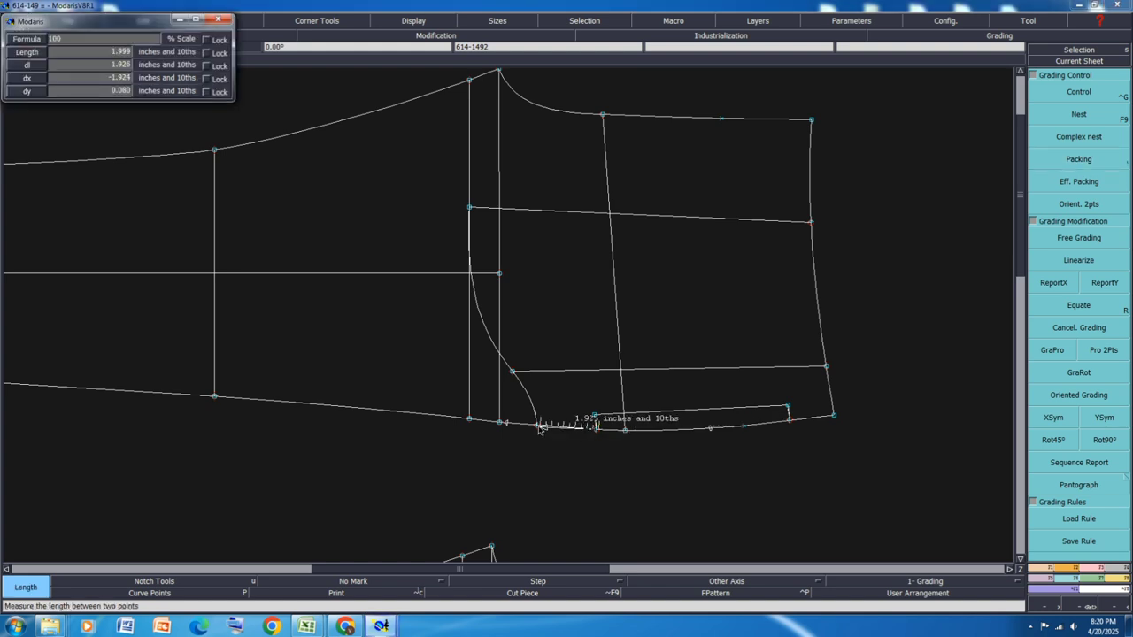
left_click(537, 426)
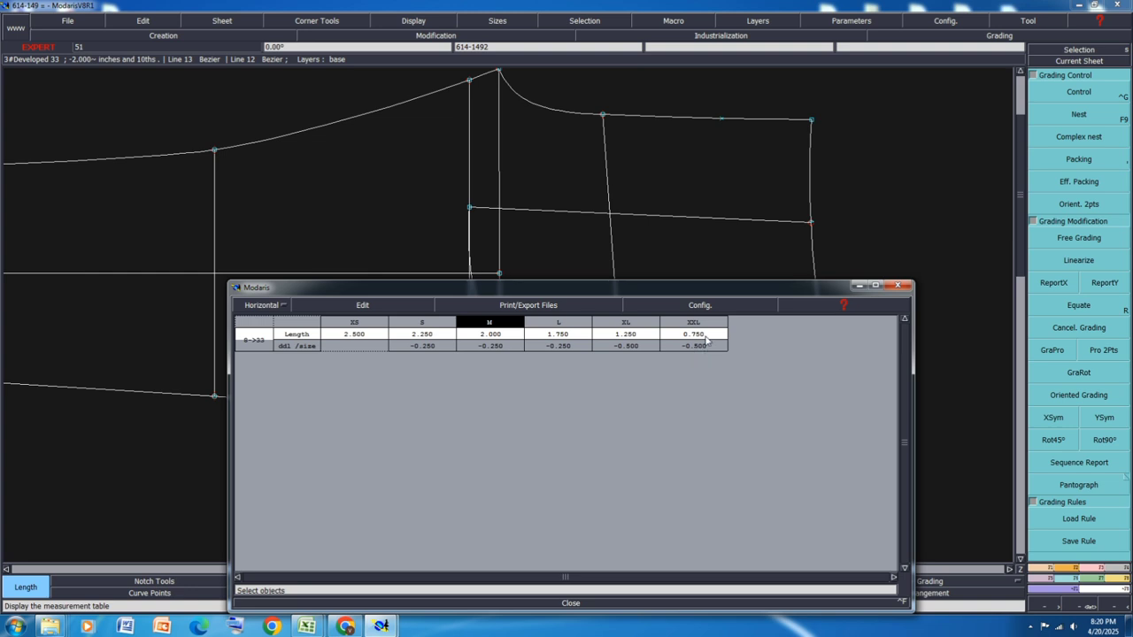
Step: Empty the measurement table and close it
left_click(362, 305)
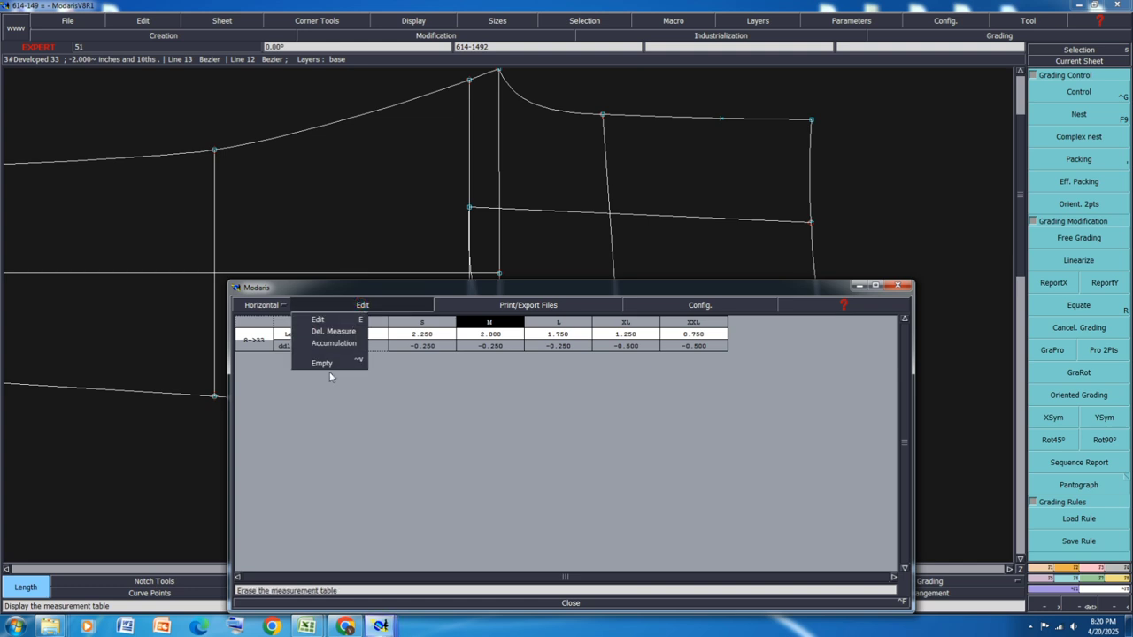
left_click(330, 363)
left_click(570, 604)
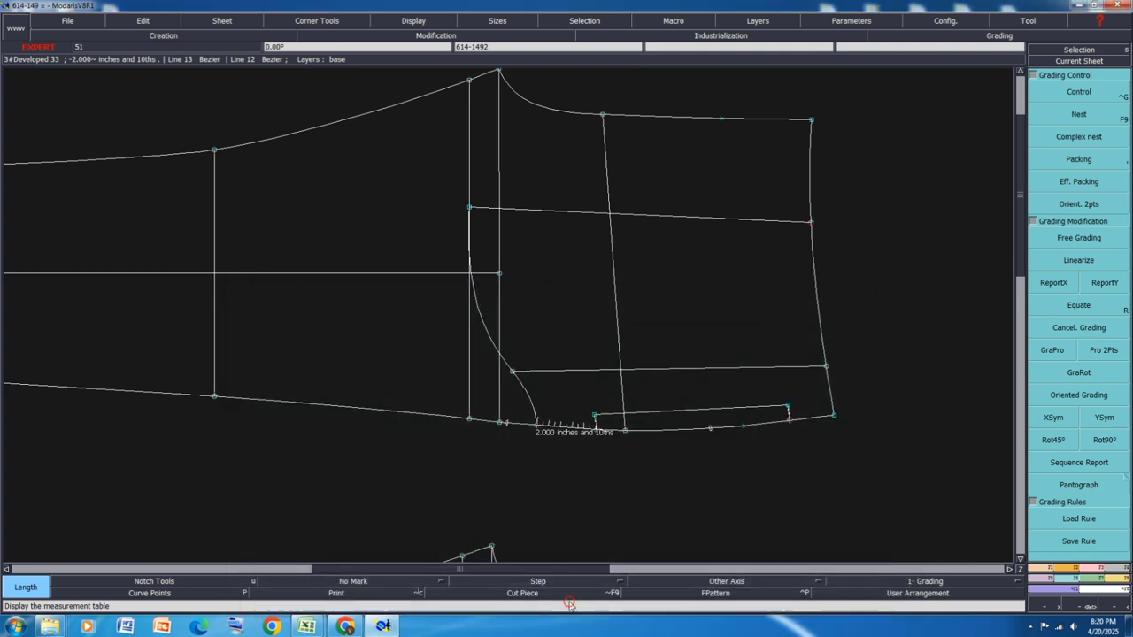
Step: Save the 614-149 model past the anomaly warning and display the size nest with all sheets in view
key("j")
key("ctrl+s")
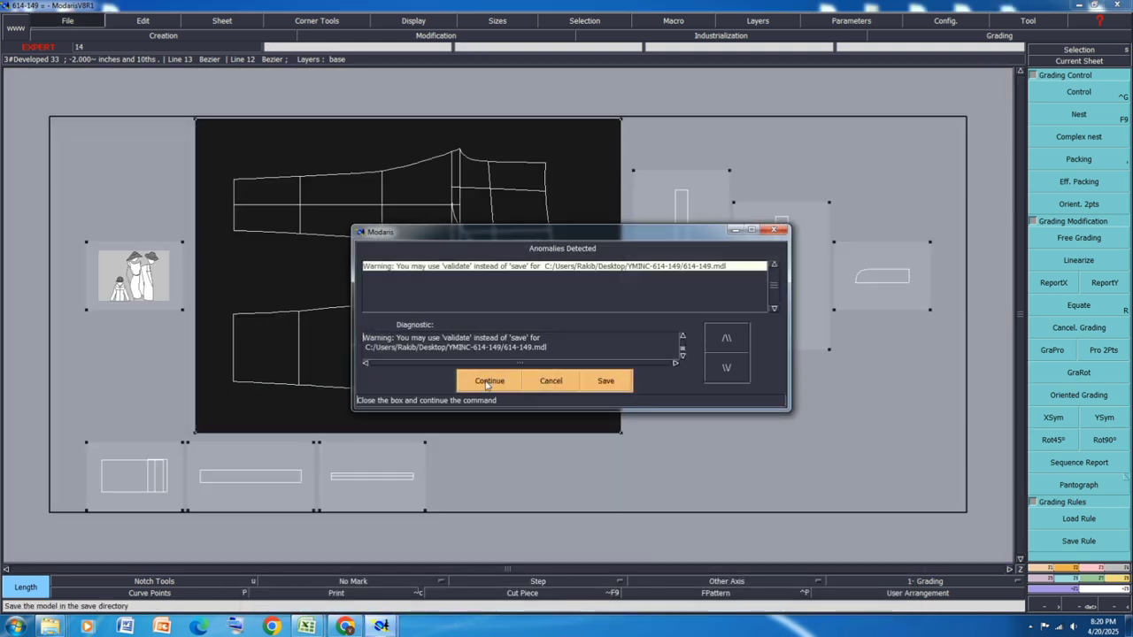
left_click(505, 377)
left_click(594, 477)
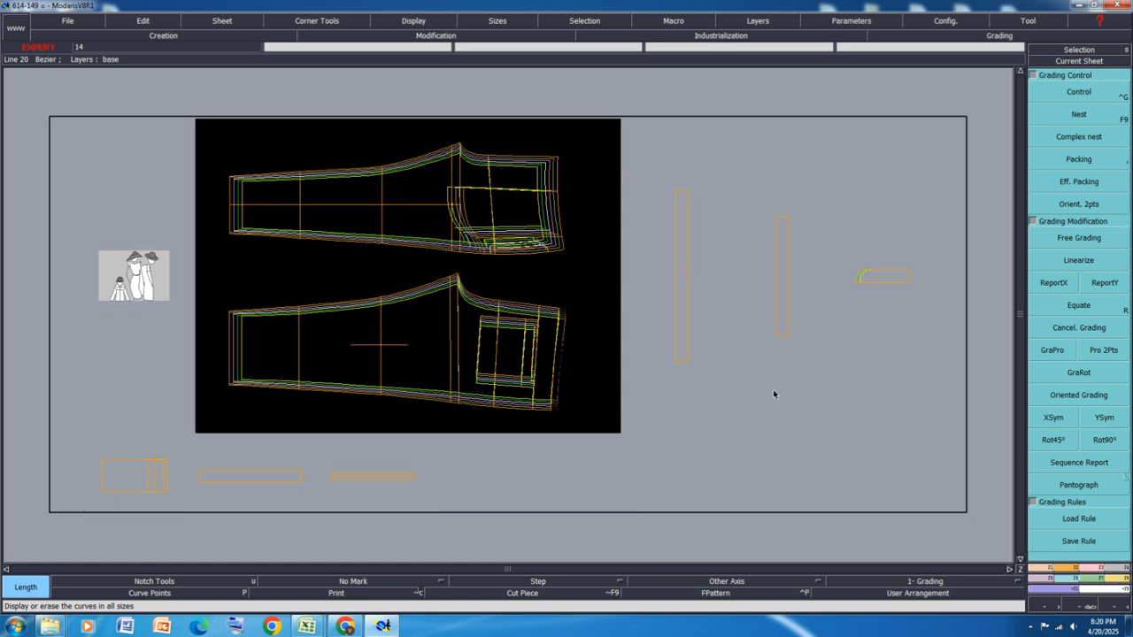
Step: Switch to the 614-149 workbook in Excel and fill the front pocket bag length and cargo pocket placement rows with orange
mouse_move(306, 623)
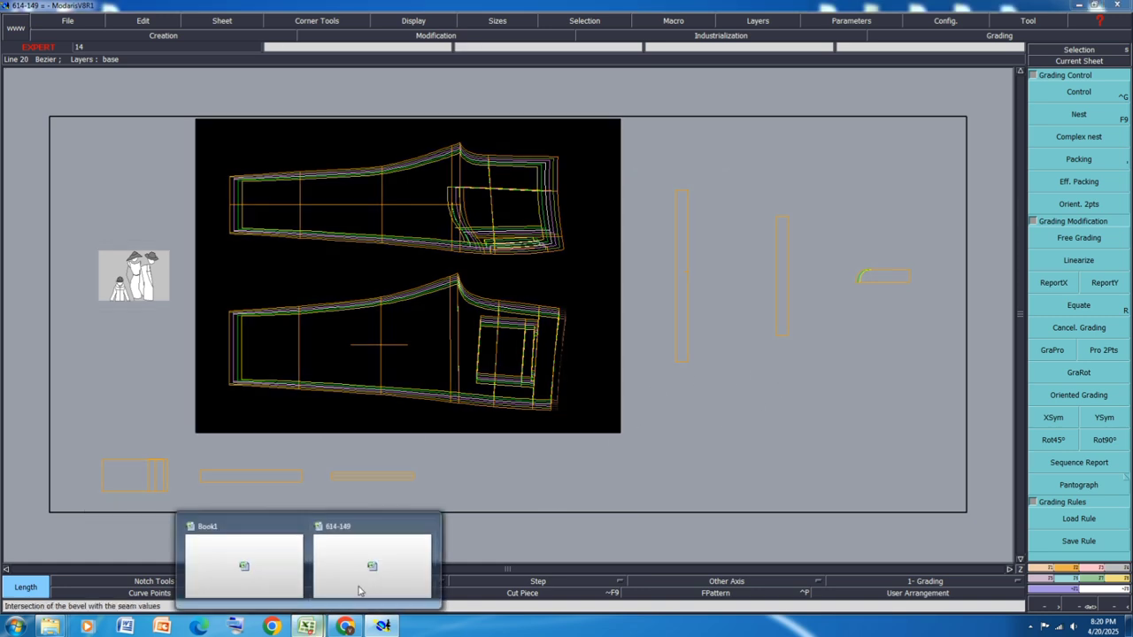
left_click(372, 568)
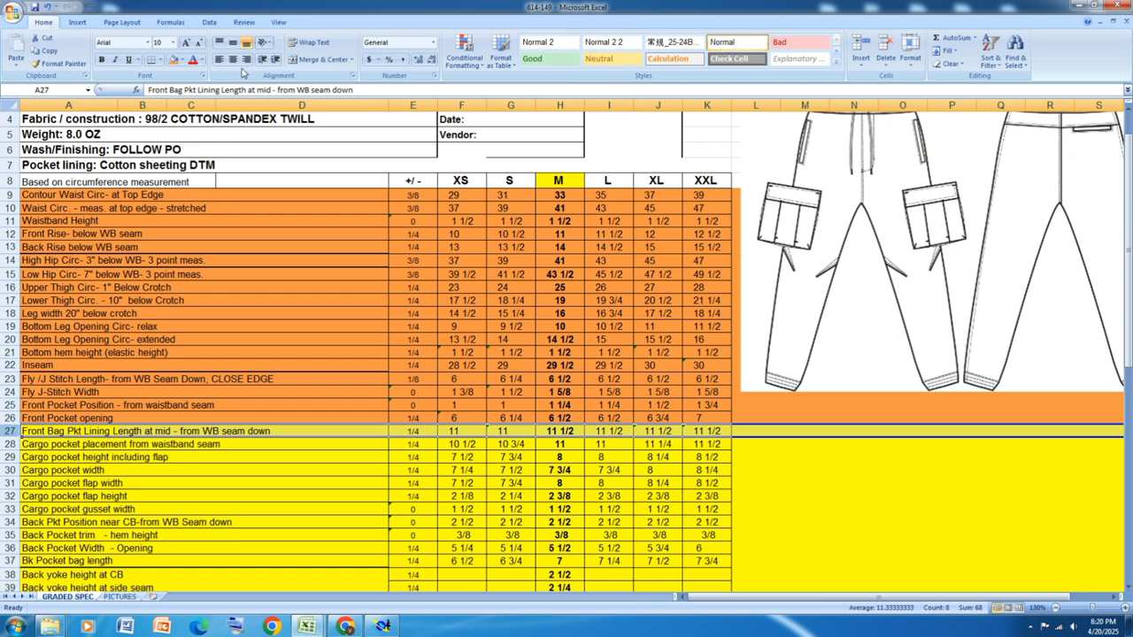
left_click(174, 59)
left_click(11, 443)
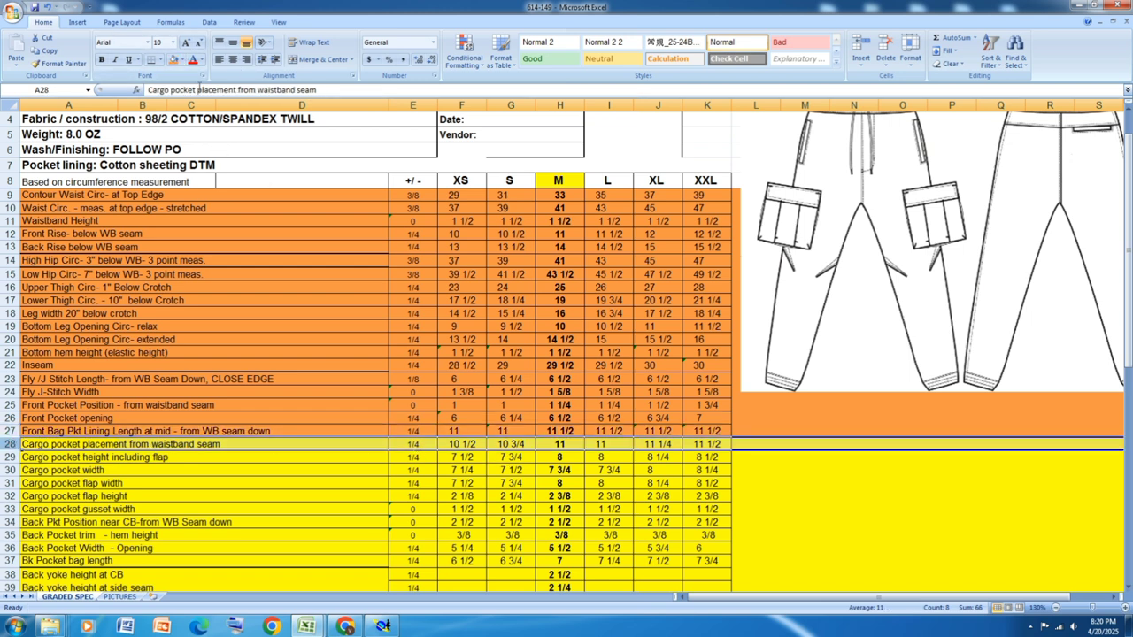
left_click(174, 60)
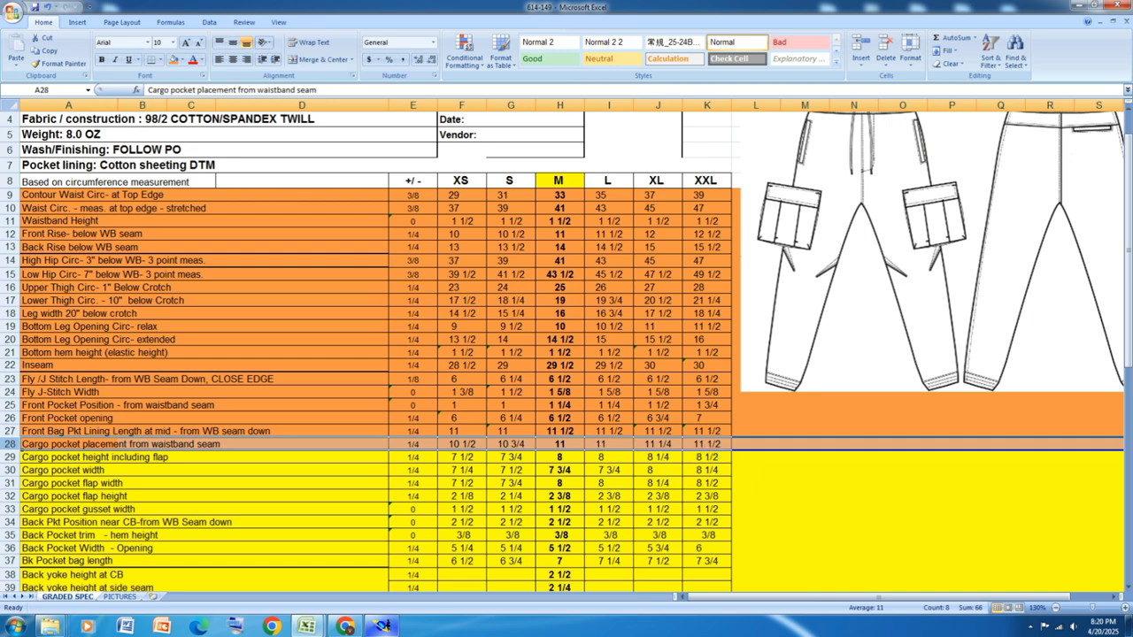
Step: Return to Modaris and draw a straight vertical guide line from the 11-inch developed point on the front's side seam to below the outline
left_click(382, 625)
scroll(483, 241, "up", 7)
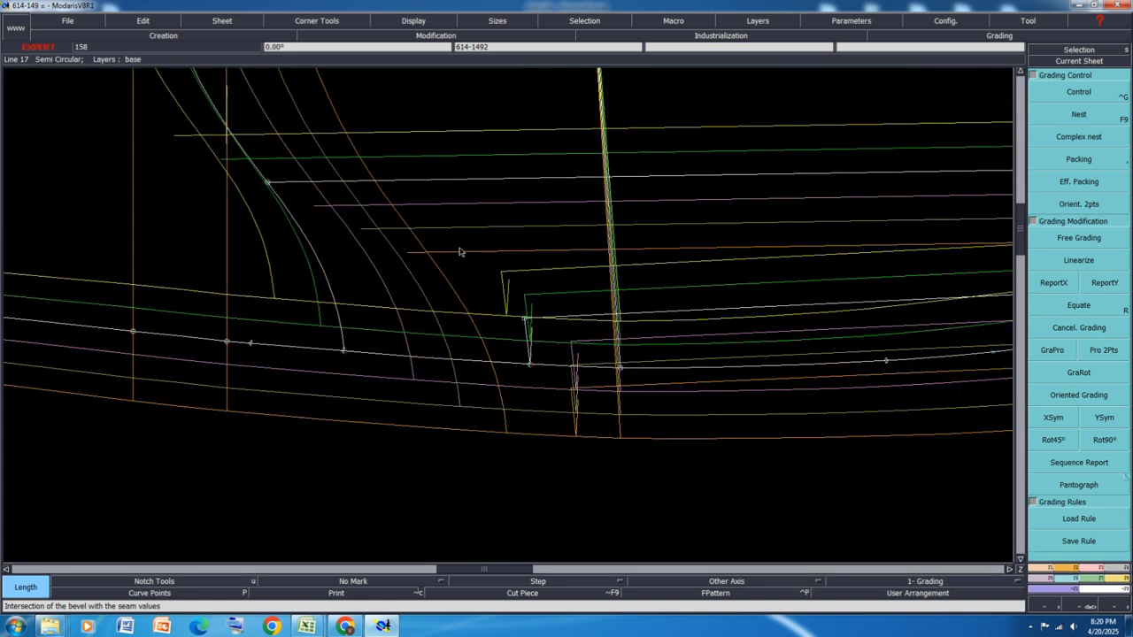
scroll(304, 365, "down", 1)
left_click(223, 371)
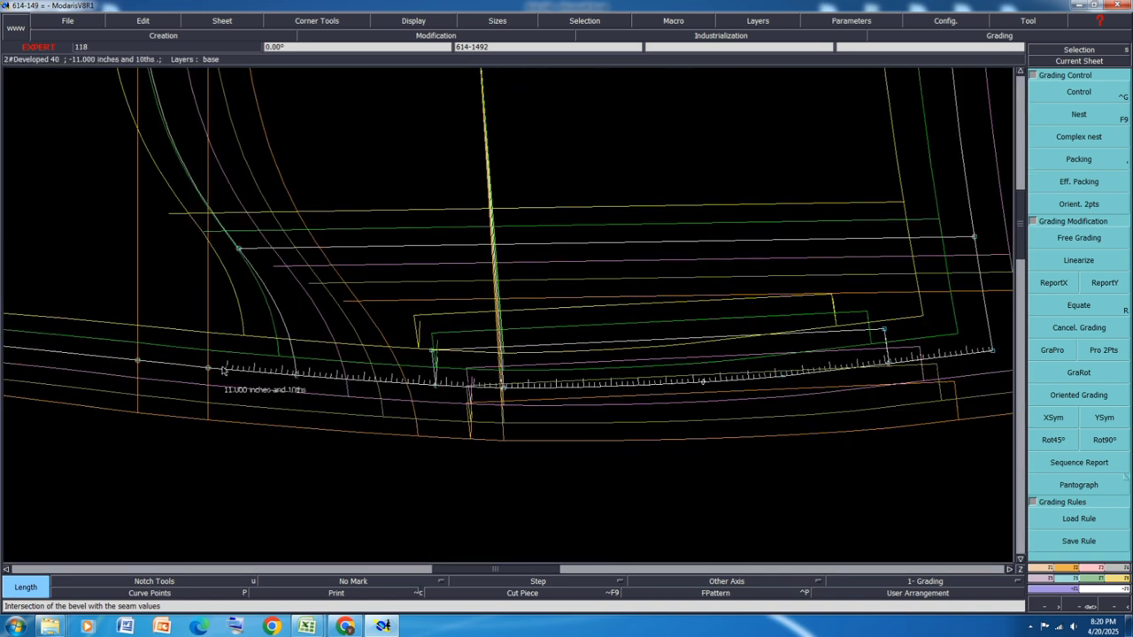
key("d")
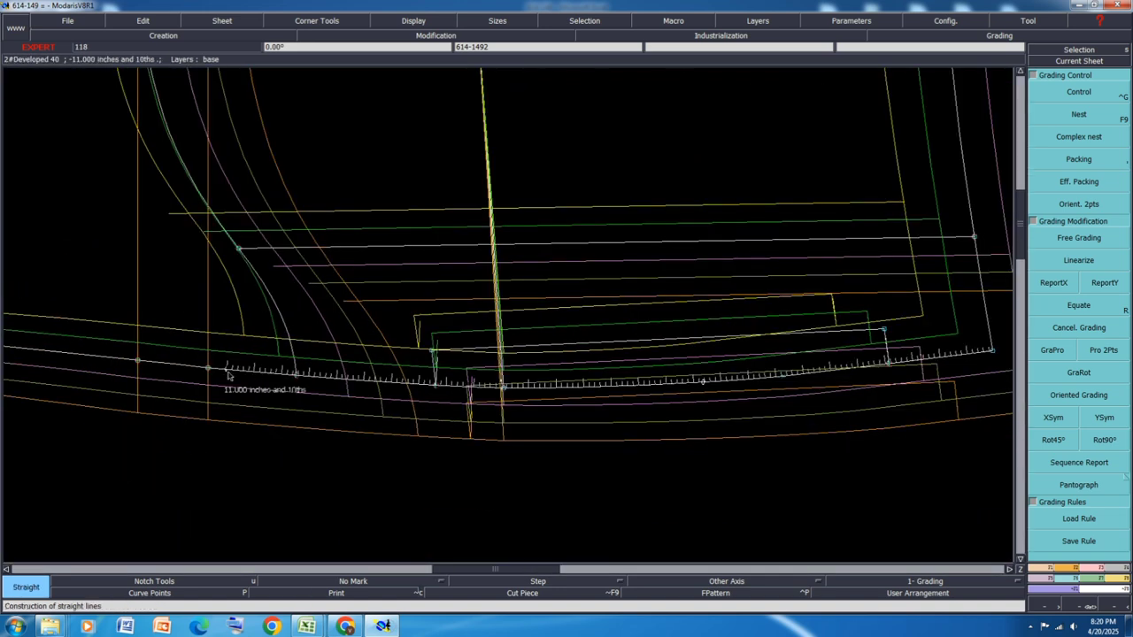
left_click(226, 372)
left_click(232, 445)
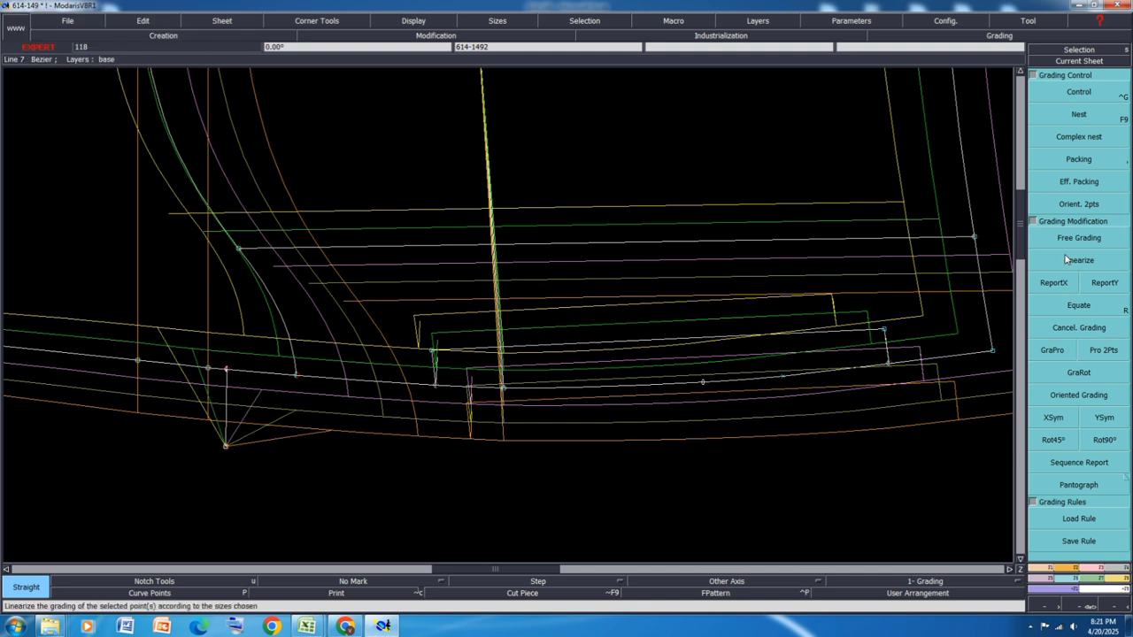
Step: Pack the size nest and copy the X grading of the 11-inch side seam point to the guide line's free end
scroll(816, 299, "down", 1)
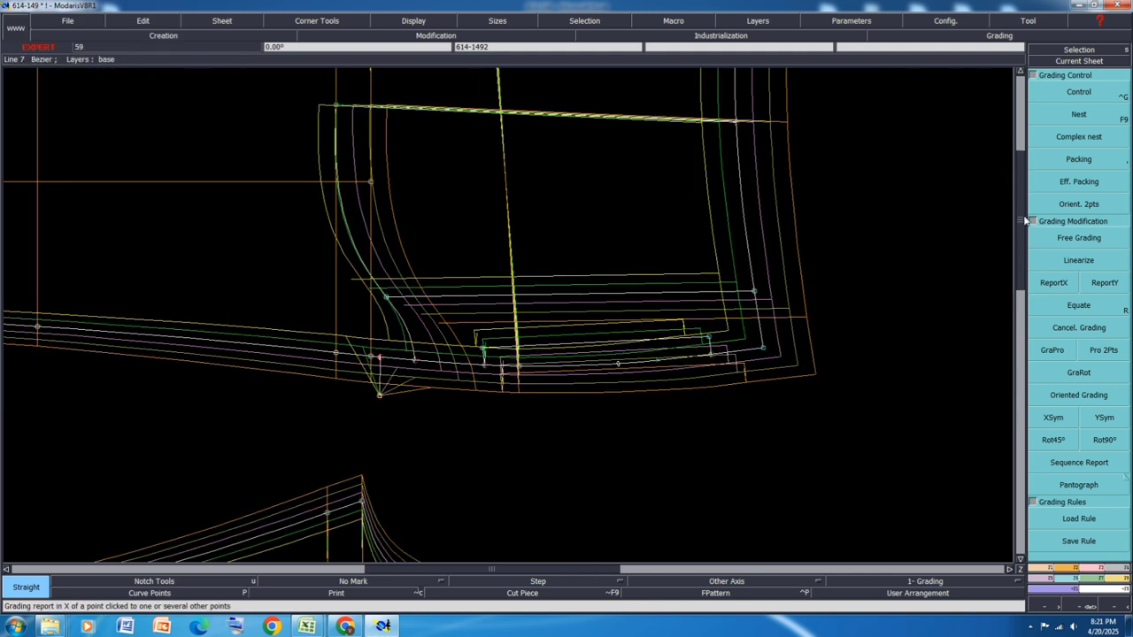
left_click(1078, 159)
scroll(402, 362, "up", 2)
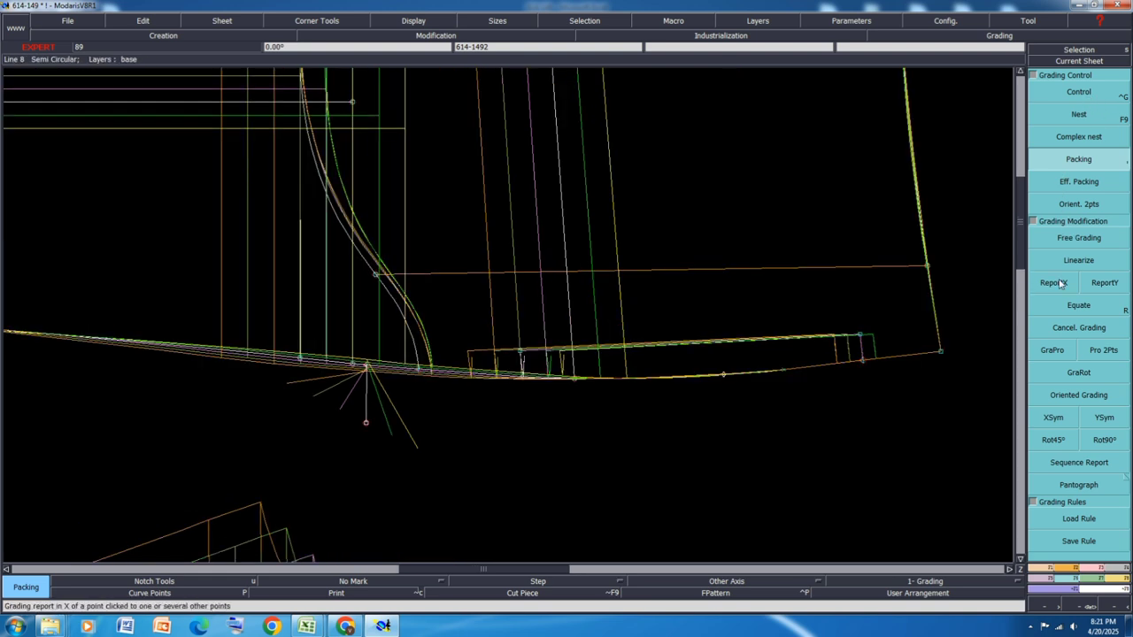
left_click(1053, 283)
left_click(367, 365)
left_click(366, 423)
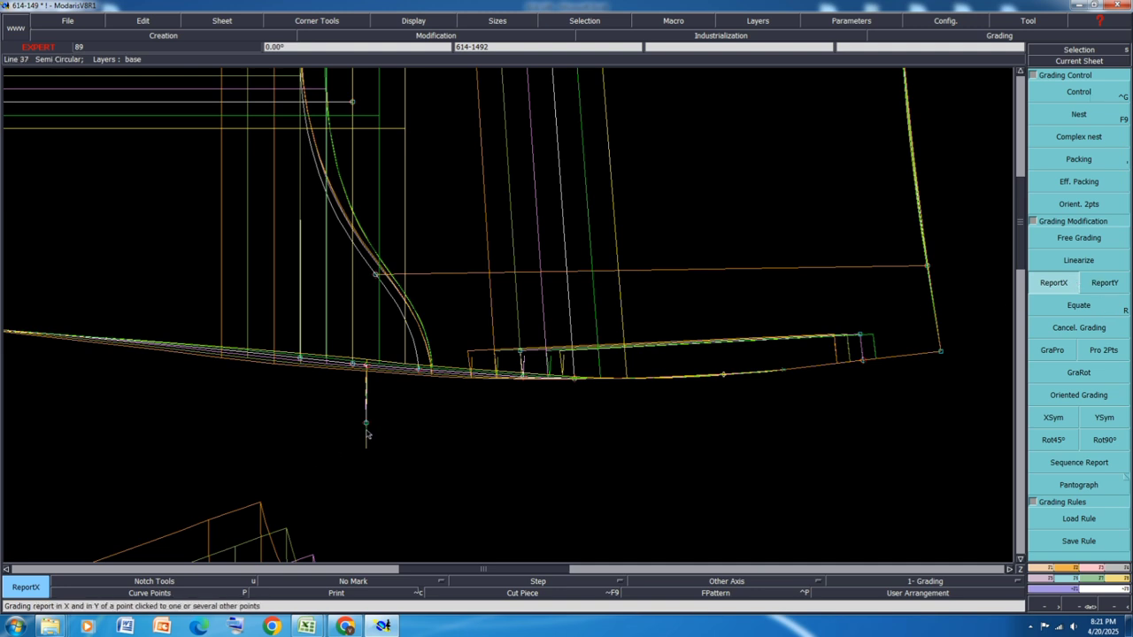
Step: Set the guide line end point's ddx grading to -0.25 for the XS–S, S–M, L–XL and XL–XXL intervals
key("ctrl+g")
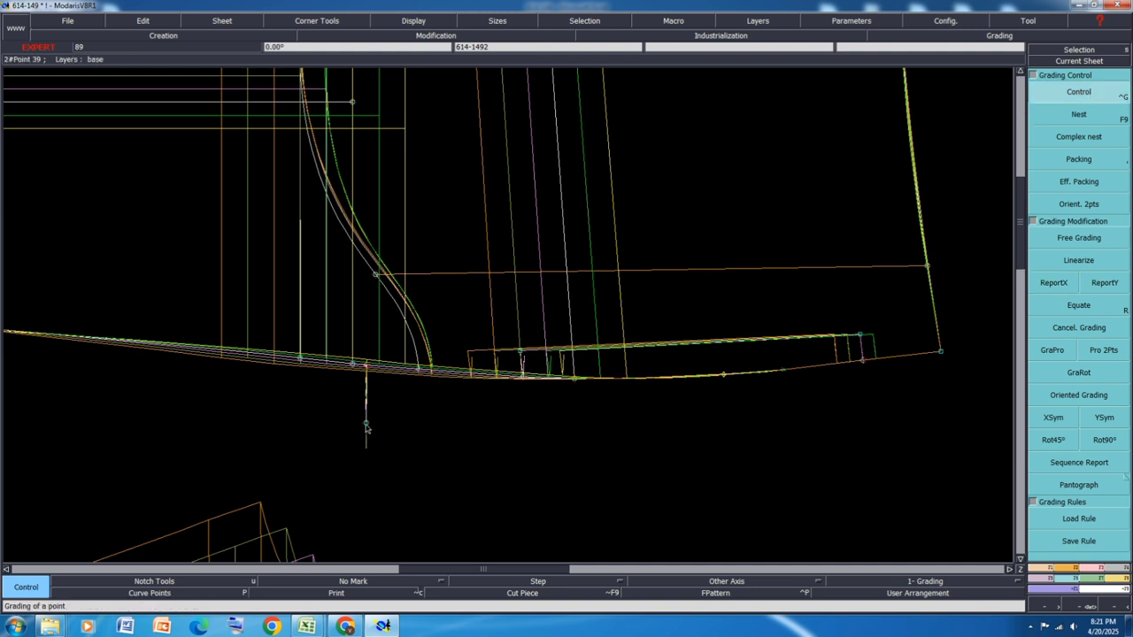
left_click(367, 428)
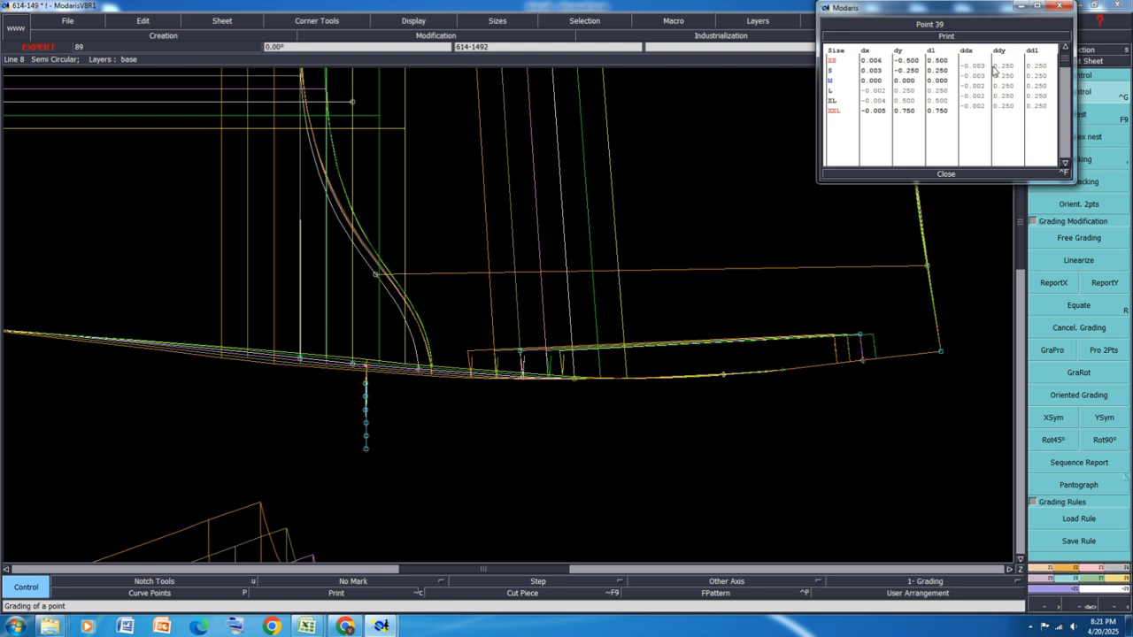
left_click_drag(980, 66, 982, 78)
type("-0.25")
key("Return")
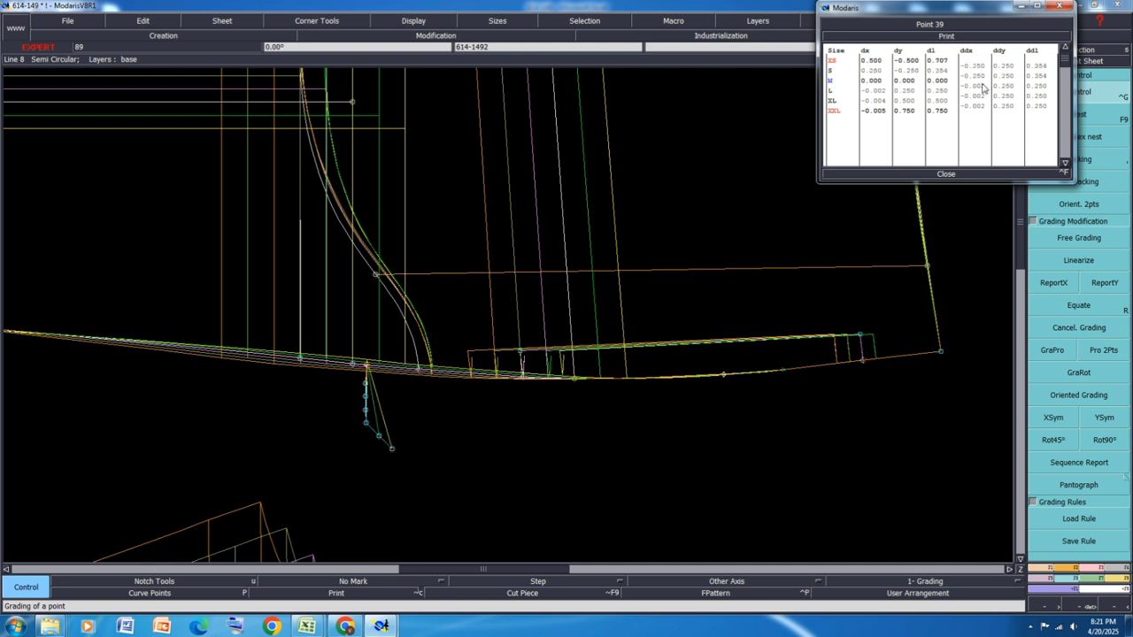
left_click_drag(982, 96, 981, 108)
type("-")
key("Return")
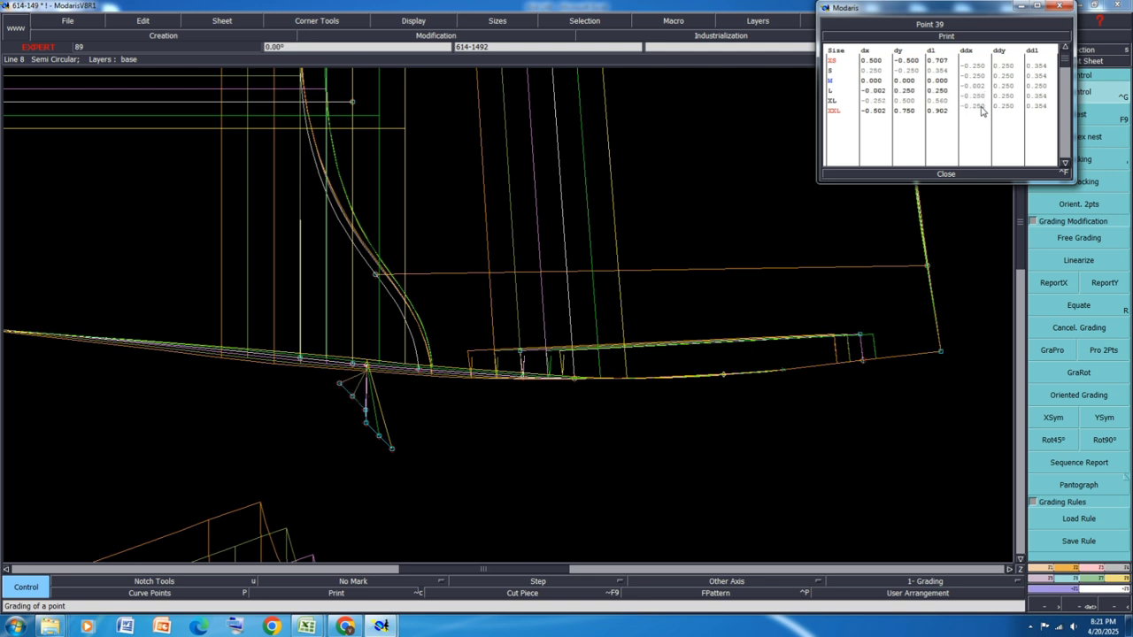
left_click(945, 174)
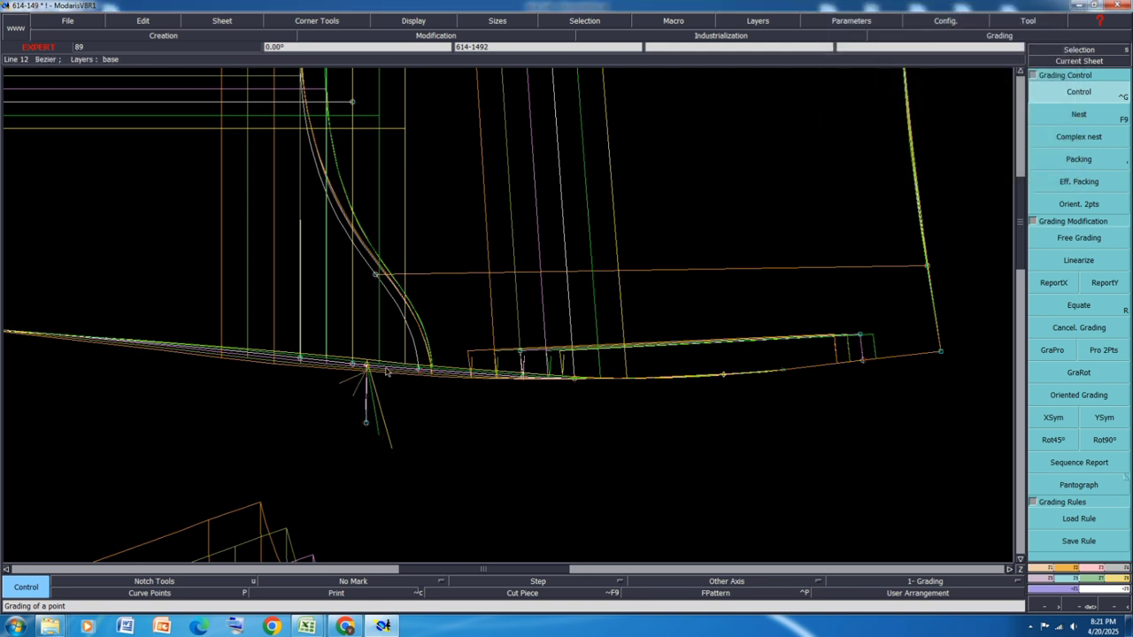
Step: Set the 11-inch side seam point's ddl grading to -0.25 for XS–S, S–M, L–XL and XL–XXL, and 0 for M–L
scroll(386, 372, "up", 2)
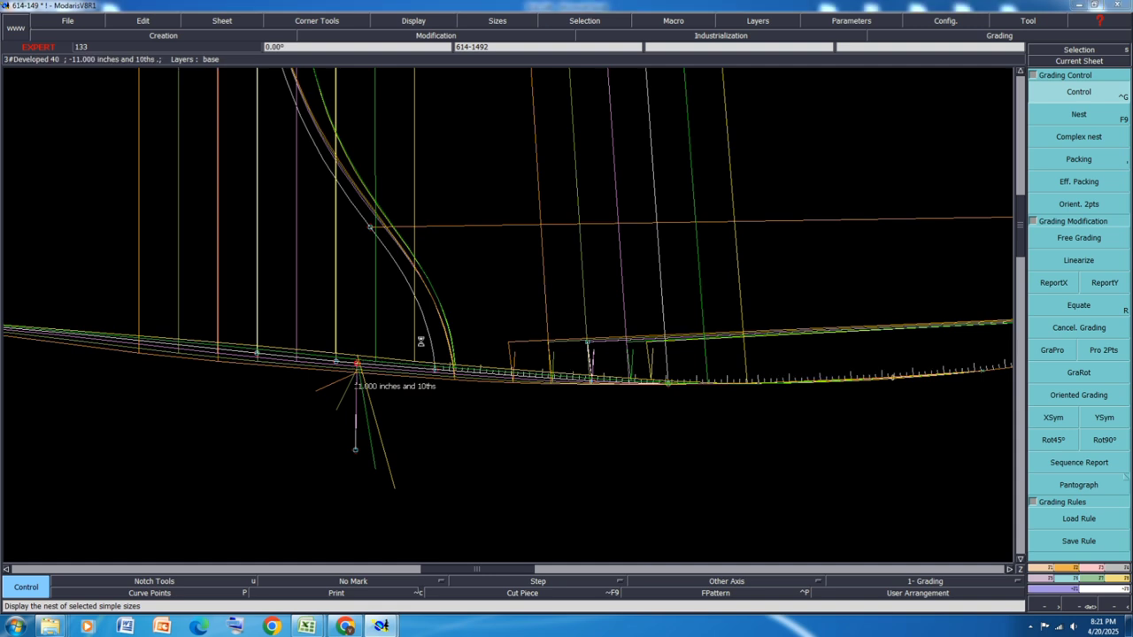
left_click(1040, 68)
left_click(1040, 80)
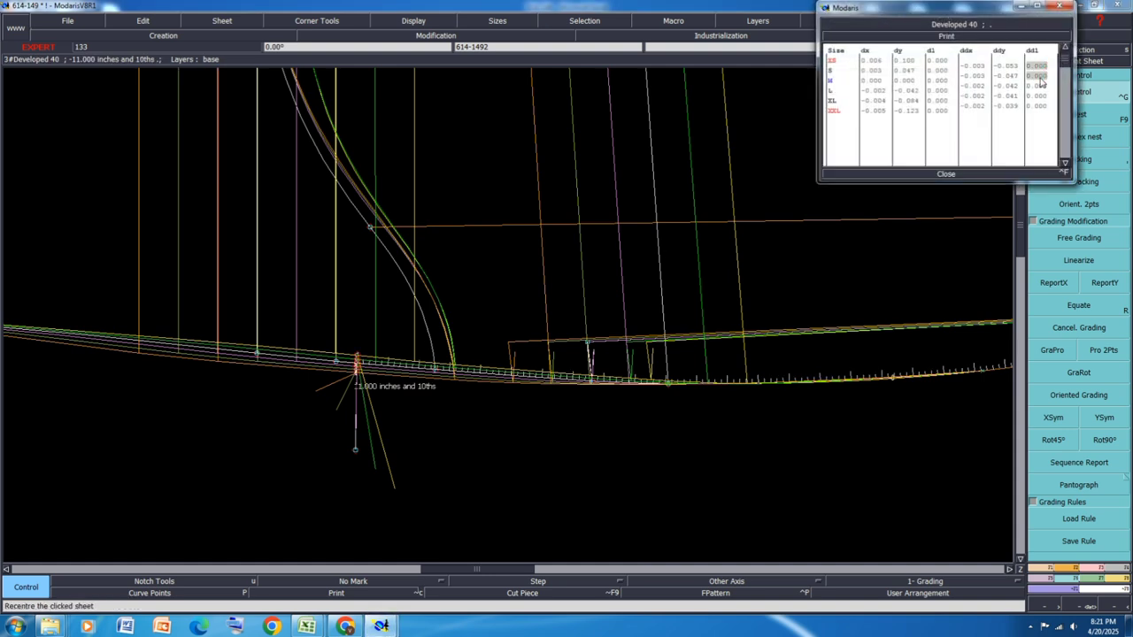
type("-.25")
key("Return")
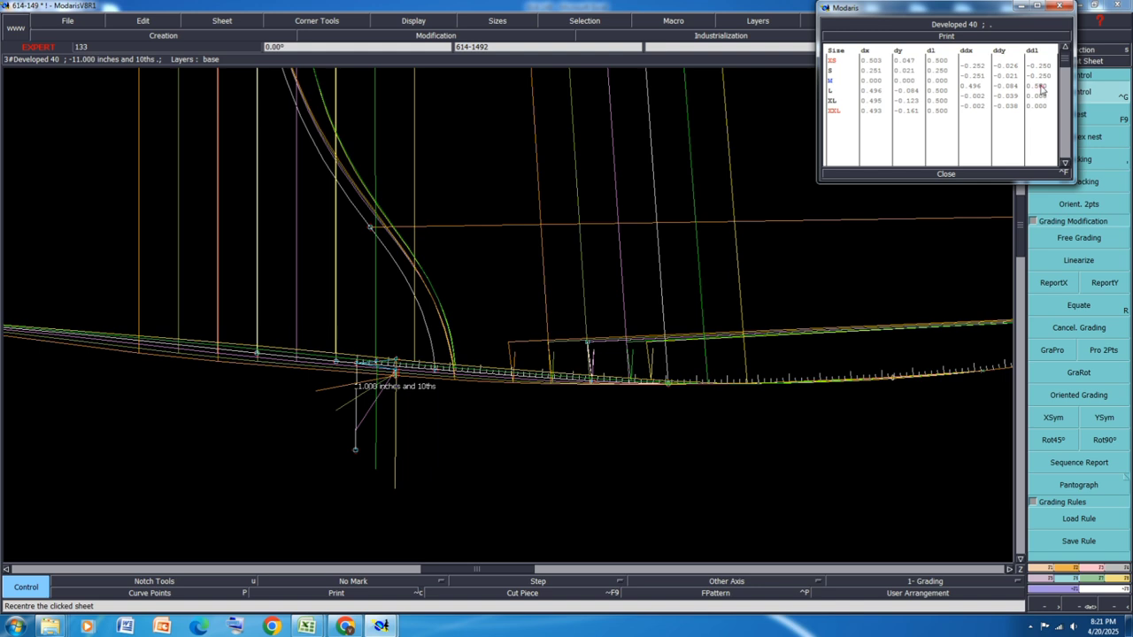
left_click(1041, 86)
type("0")
key("Return")
left_click_drag(1037, 96, 1037, 104)
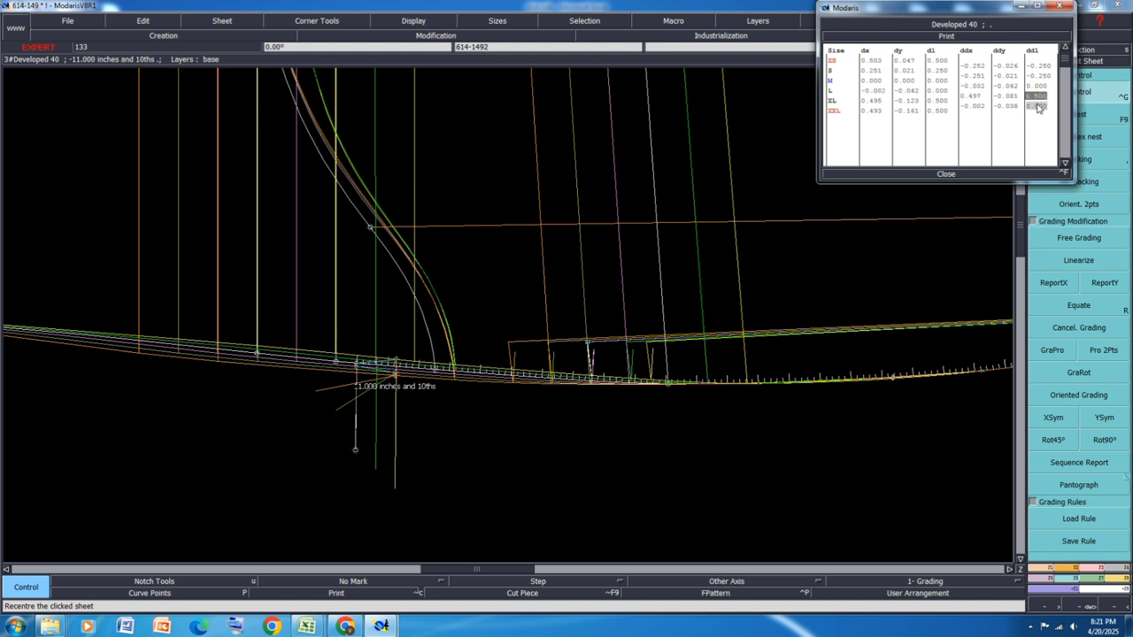
type("-0.25")
key("Return")
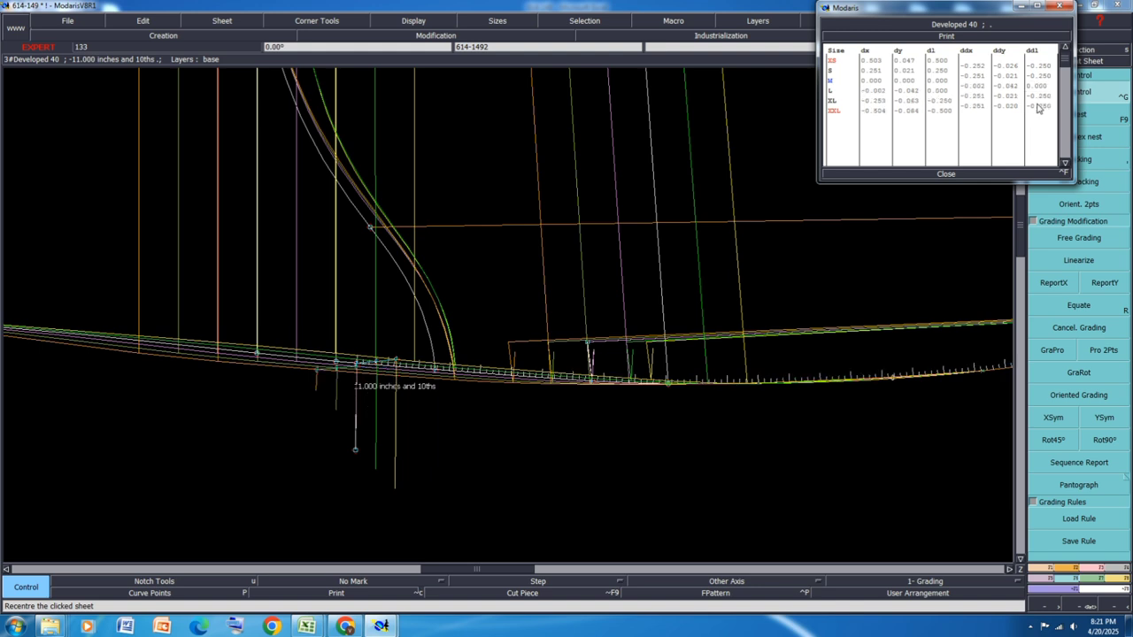
left_click(945, 175)
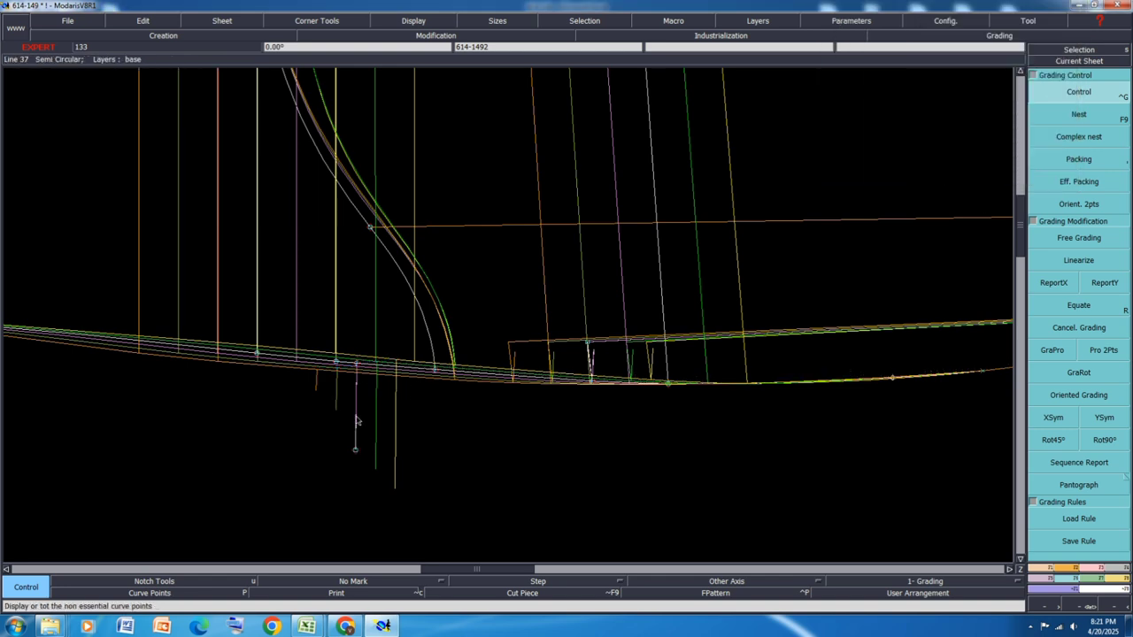
Step: Restore the default packing of the nest and delete the vertical guide line at the side seam
left_click(1086, 157)
left_click(357, 413)
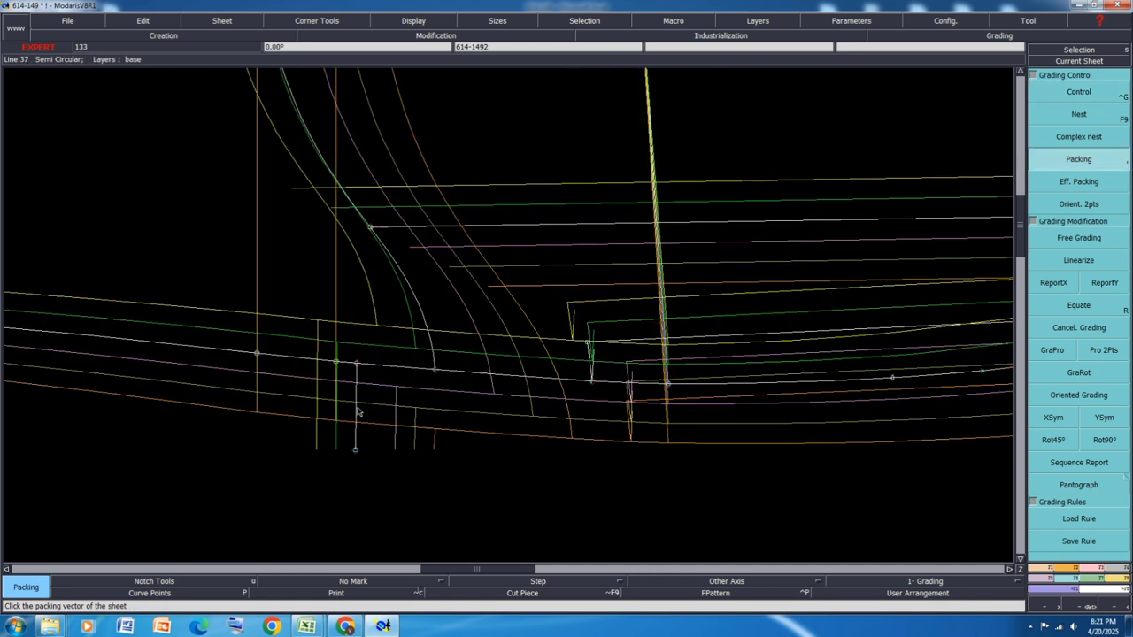
key("Delete")
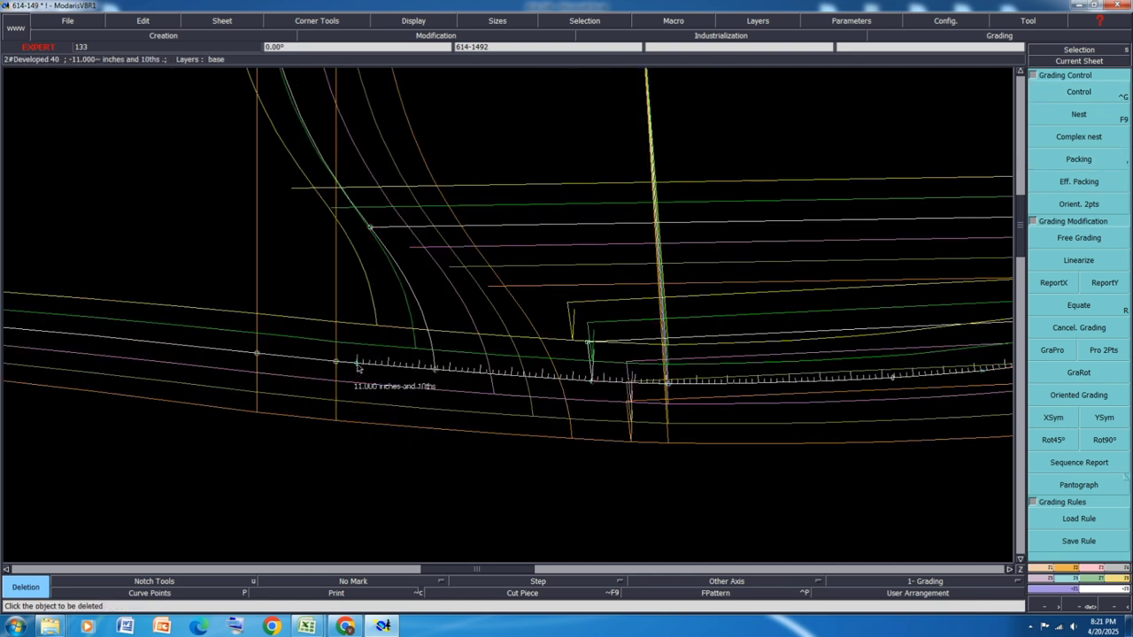
Step: Add a notch at the 11-inch side seam point and save the model past the anomaly warning, showing all sheets
key("u")
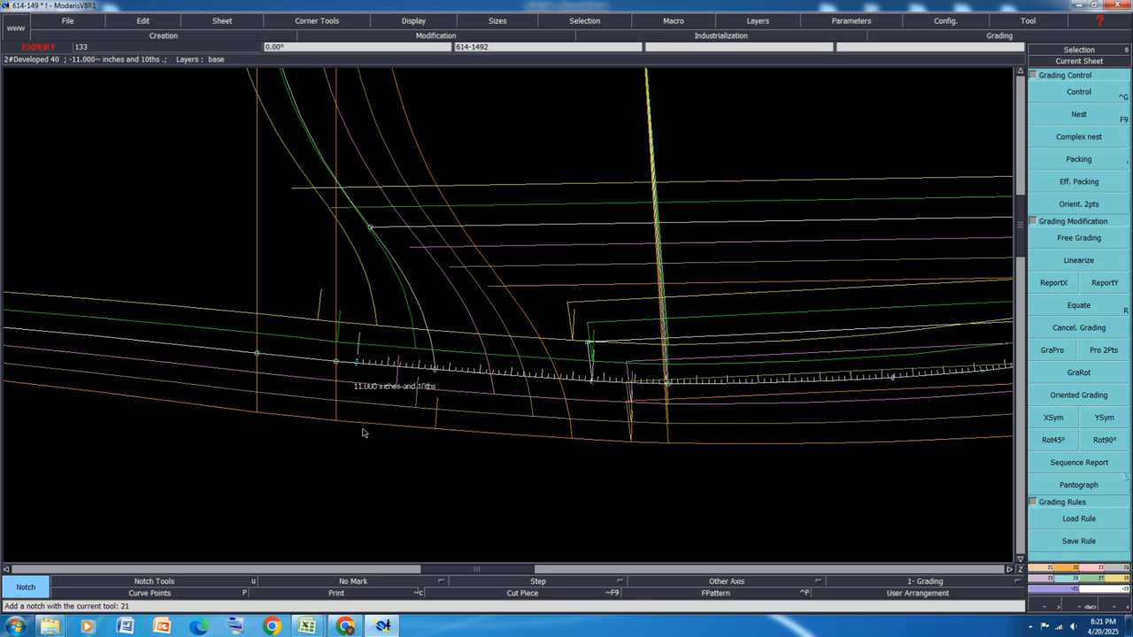
key("ctrl+s")
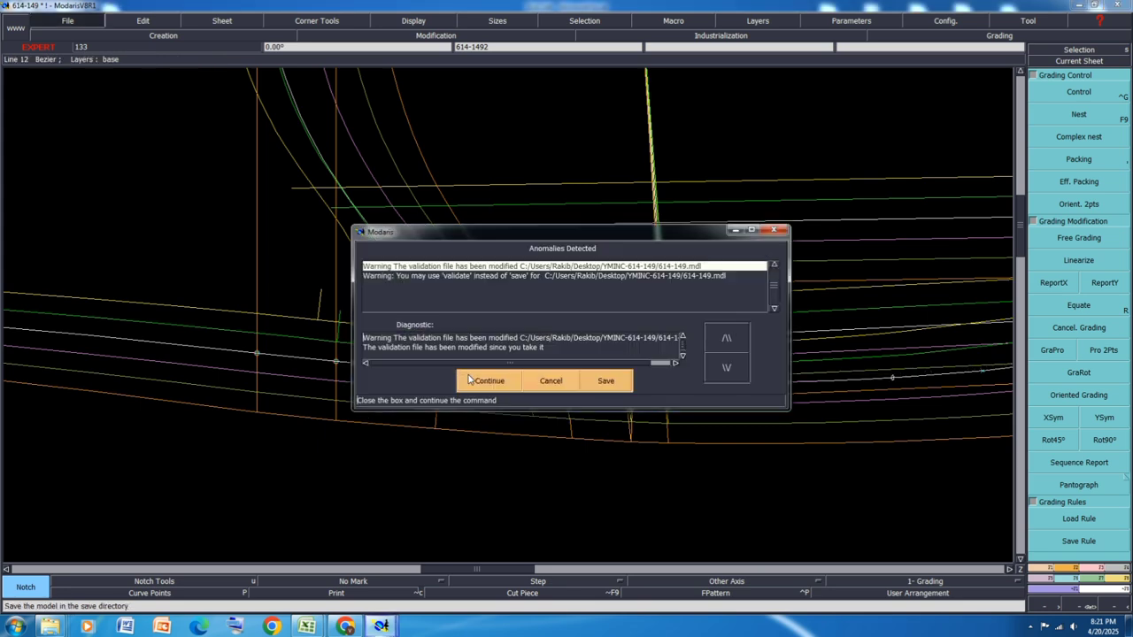
left_click(486, 379)
key("j")
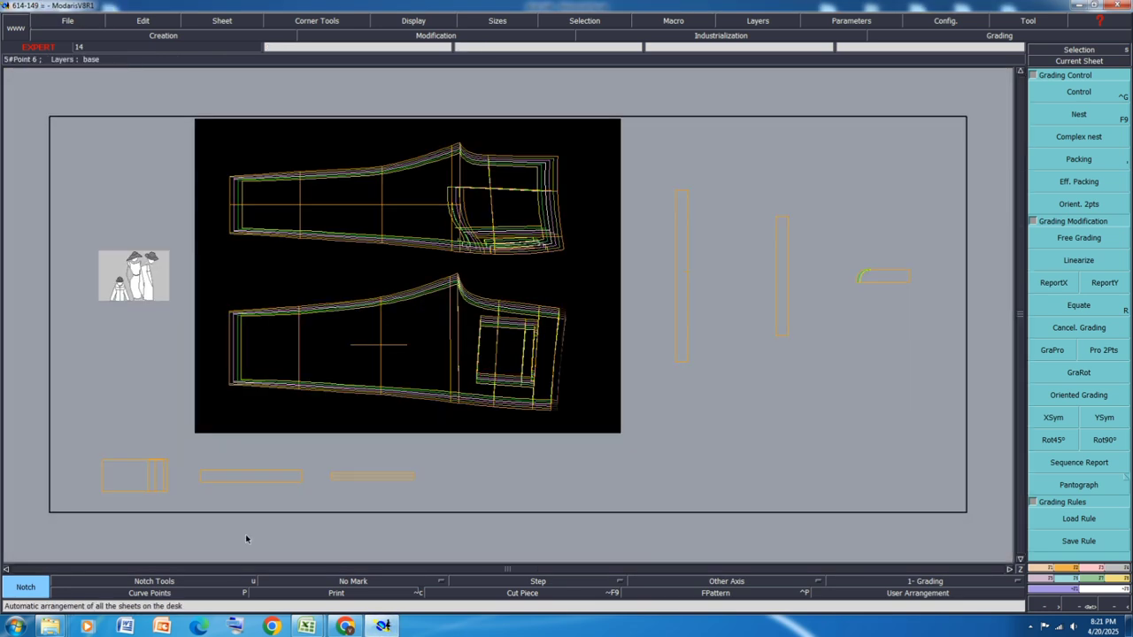
Step: Switch to the 614-149 workbook in Excel and fill the cargo pocket height row with orange
mouse_move(307, 626)
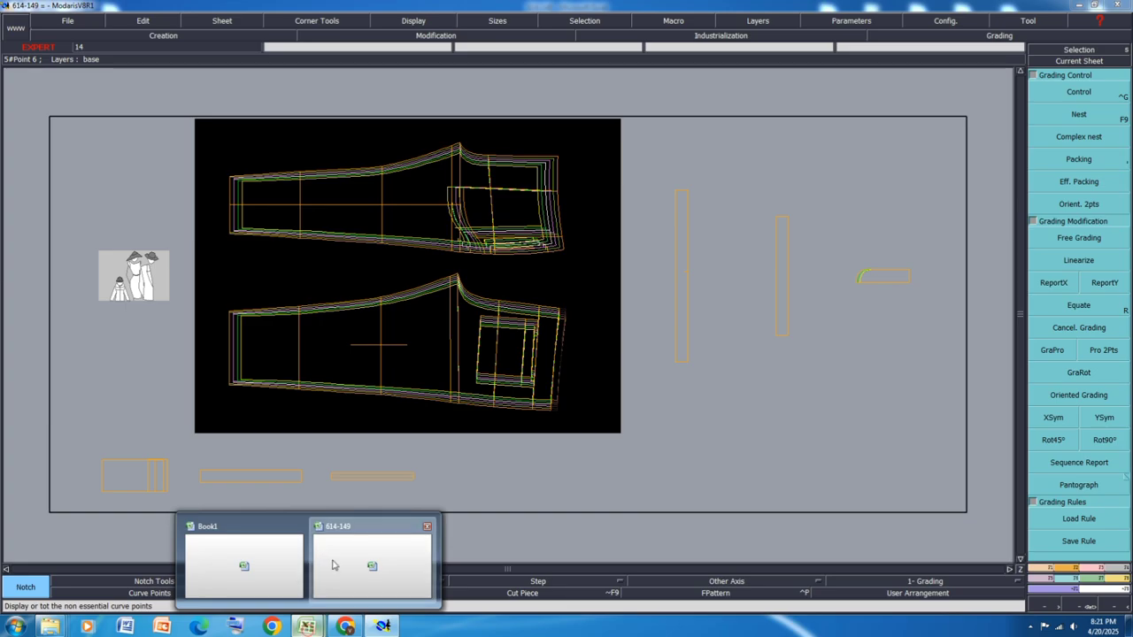
left_click(323, 556)
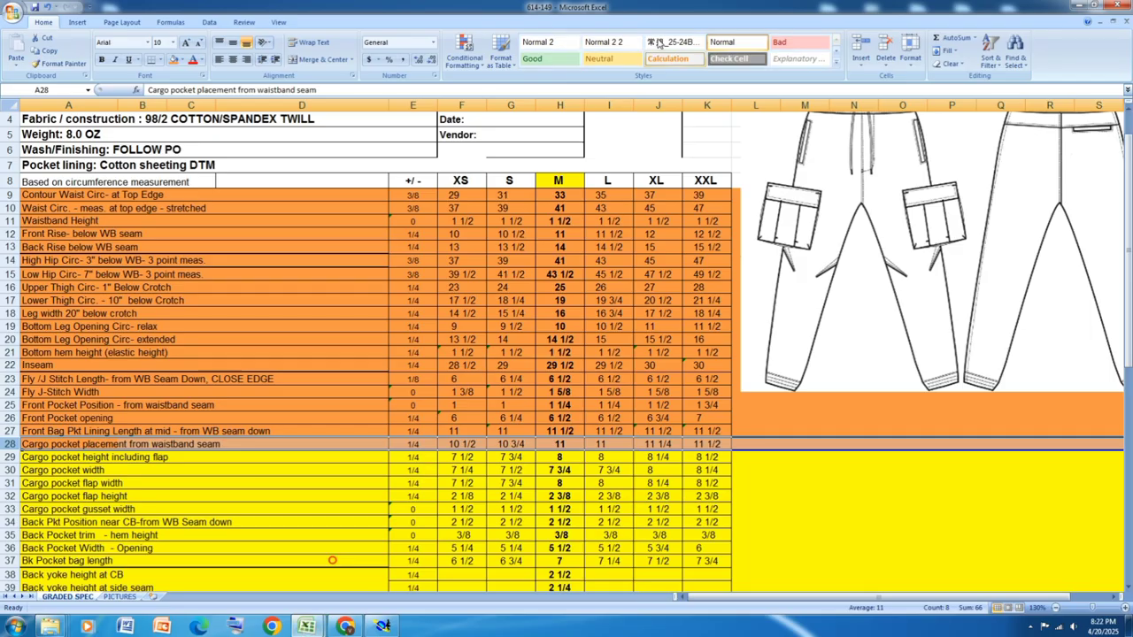
left_click(11, 457)
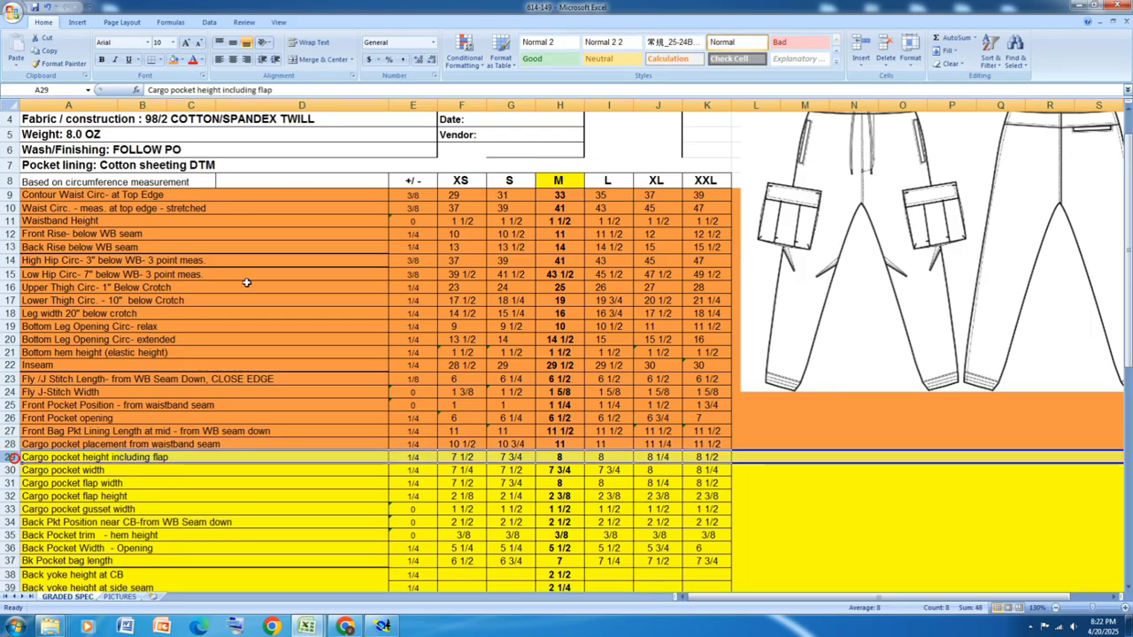
left_click(174, 60)
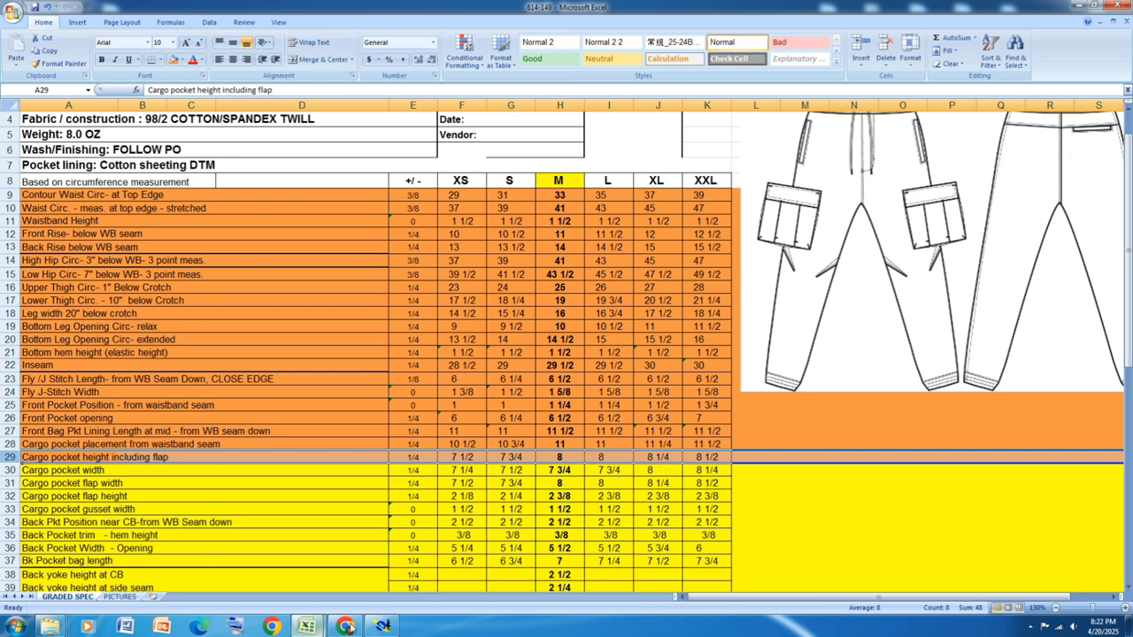
Step: Return to Modaris and set the cargo pocket piece's lower-left corner ddx grading to -0.25 for XS–S, S–M, L–XL and XL–XXL
left_click(382, 626)
left_click(1095, 92)
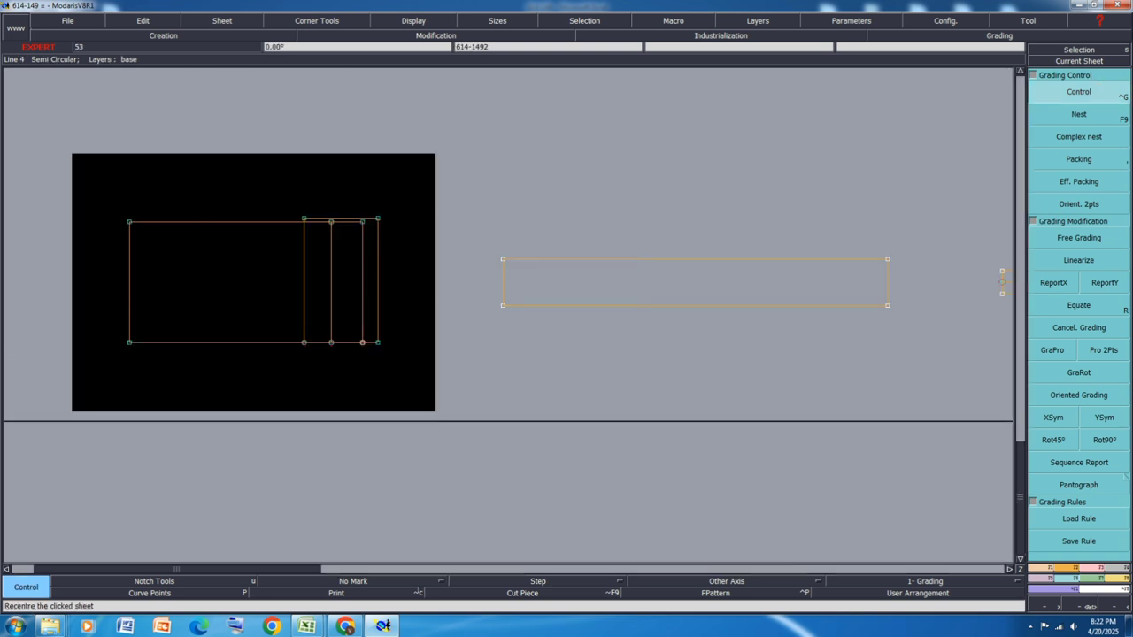
left_click(129, 344)
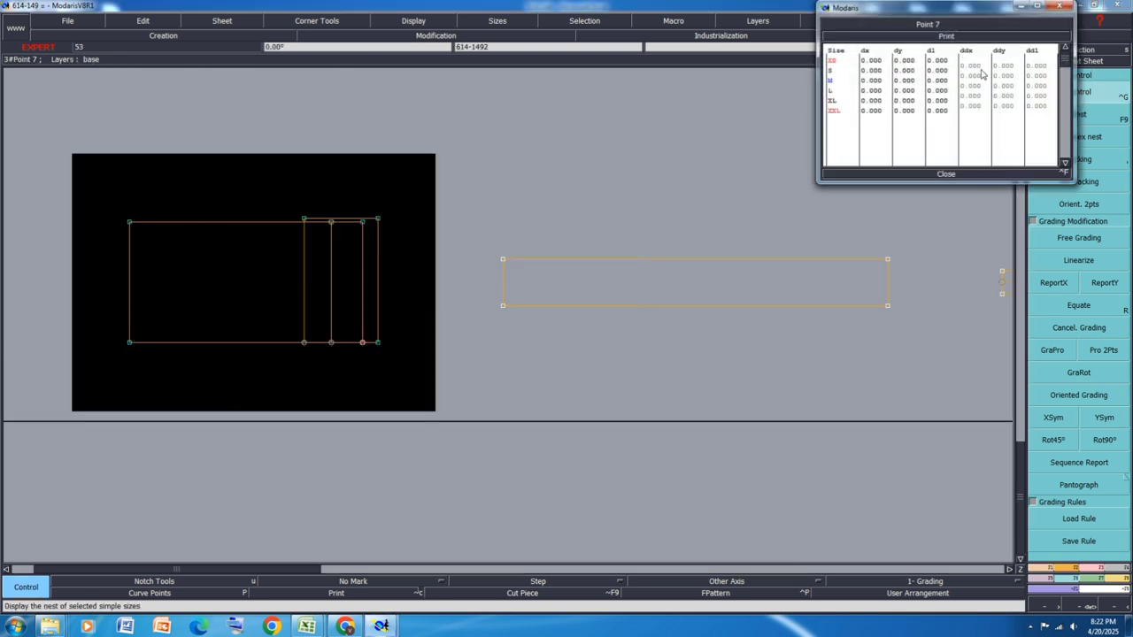
left_click_drag(977, 66, 975, 79)
type("-0.25")
key("Return")
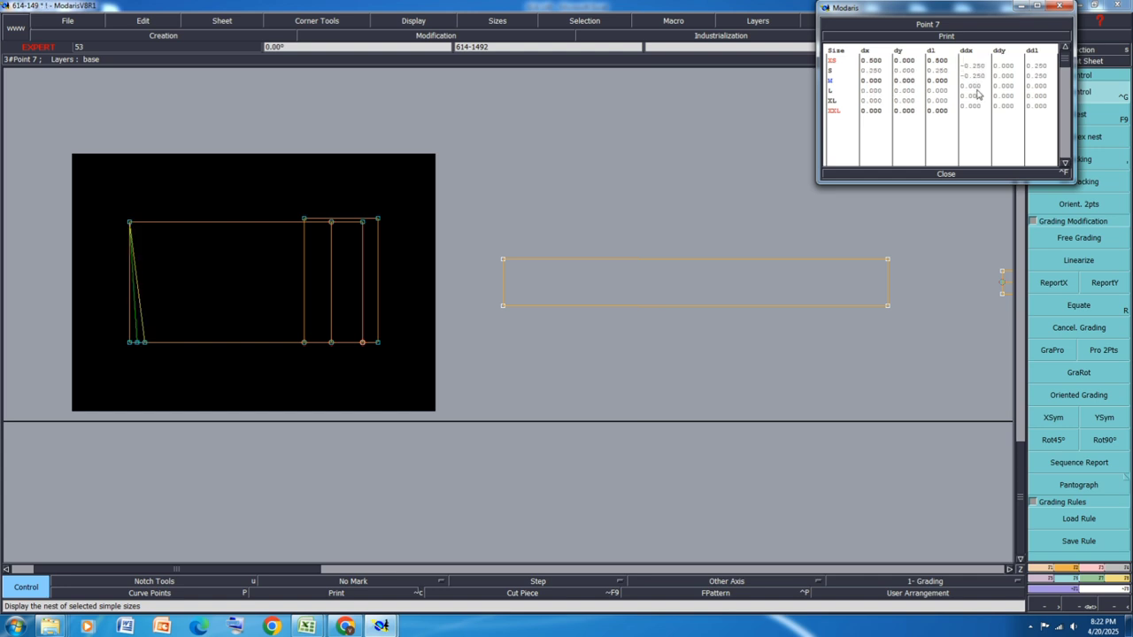
left_click_drag(976, 93, 976, 110)
type("-0.25")
key("Return")
left_click(946, 174)
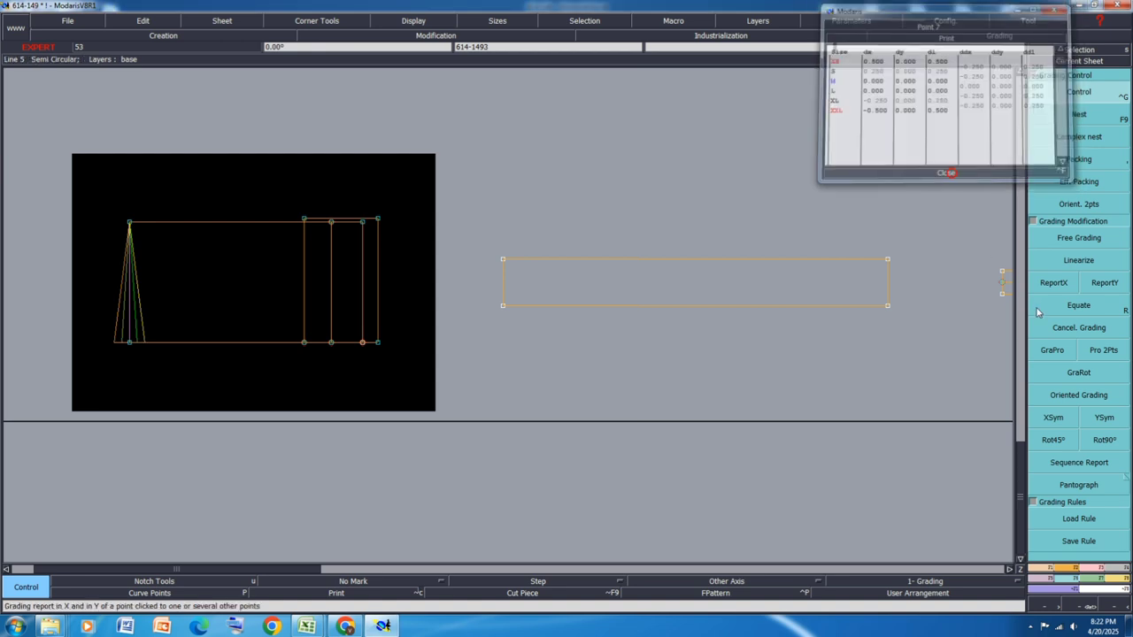
Step: Copy the X grading of the cargo pocket's lower-left corner to its upper-left corner with ReportX
left_click(1053, 283)
left_click(128, 345)
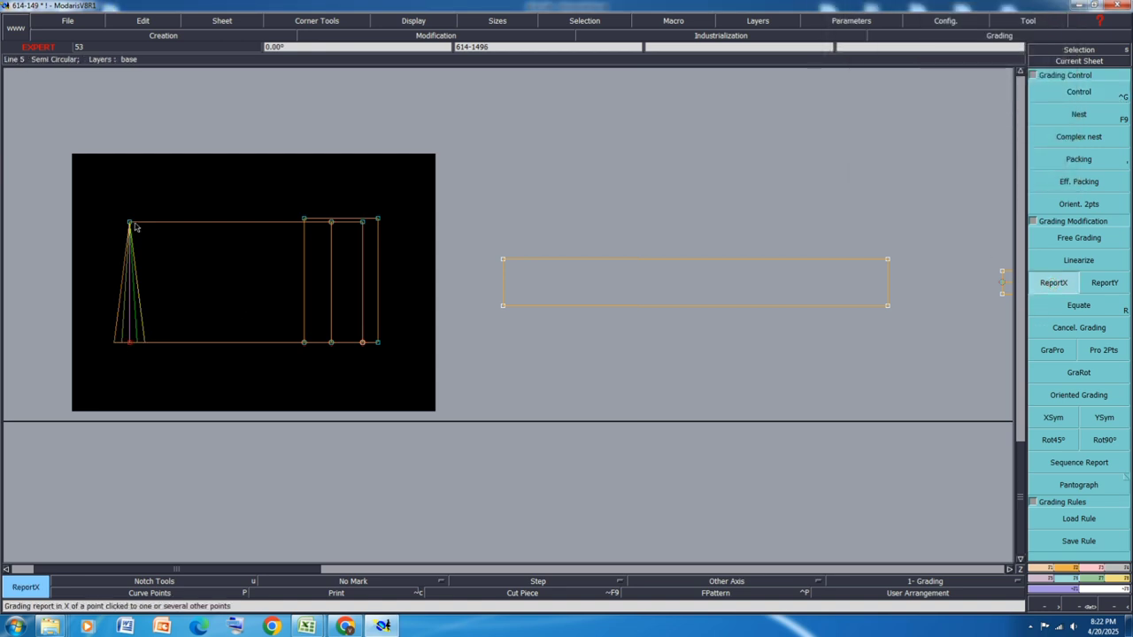
left_click(130, 222)
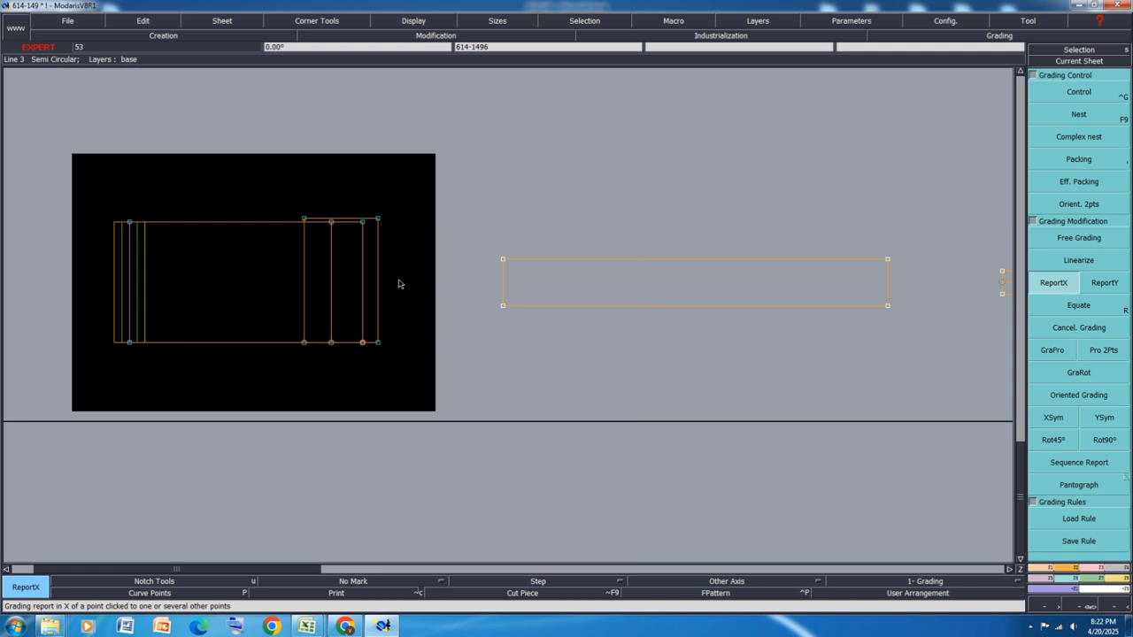
Step: Switch to the 614-149 workbook in Excel and fill the cargo pocket width row with orange
mouse_move(306, 626)
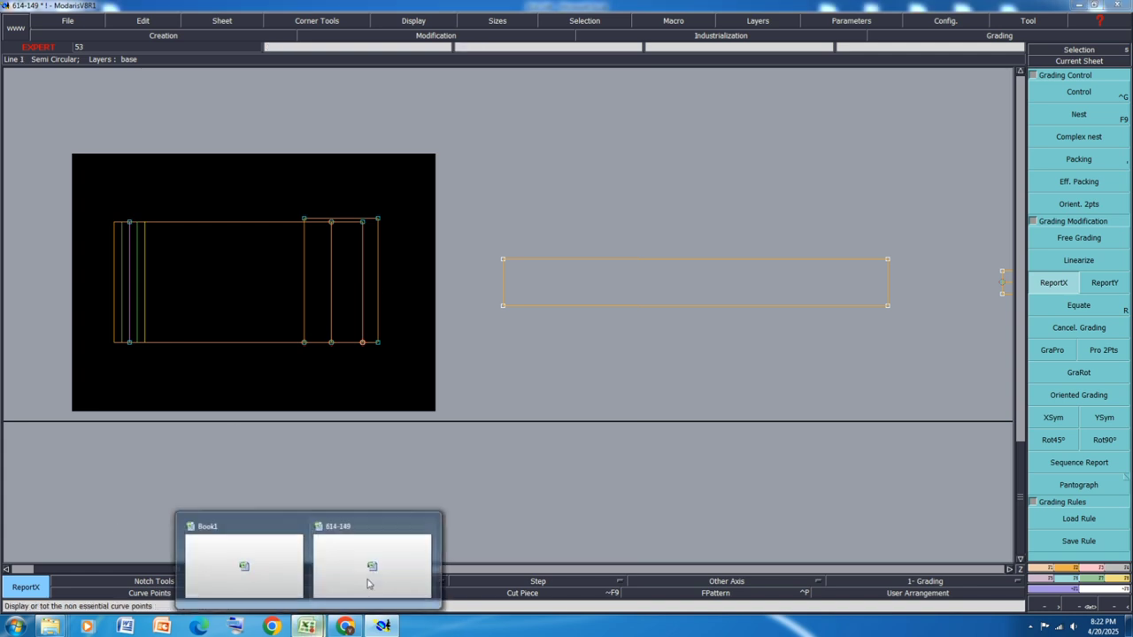
left_click(370, 584)
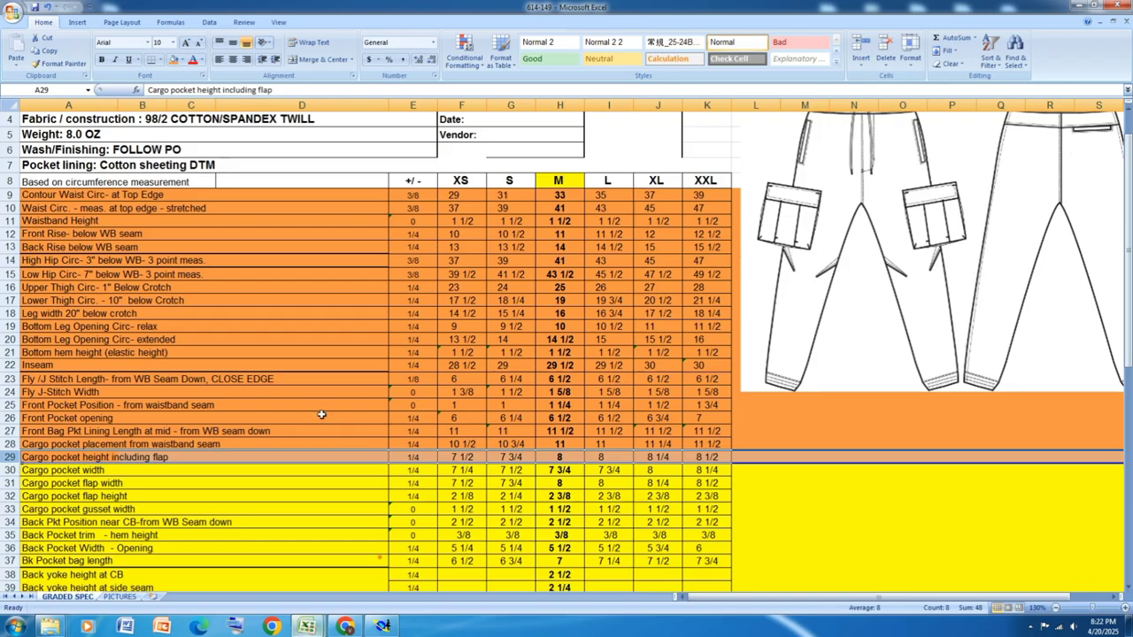
left_click(11, 470)
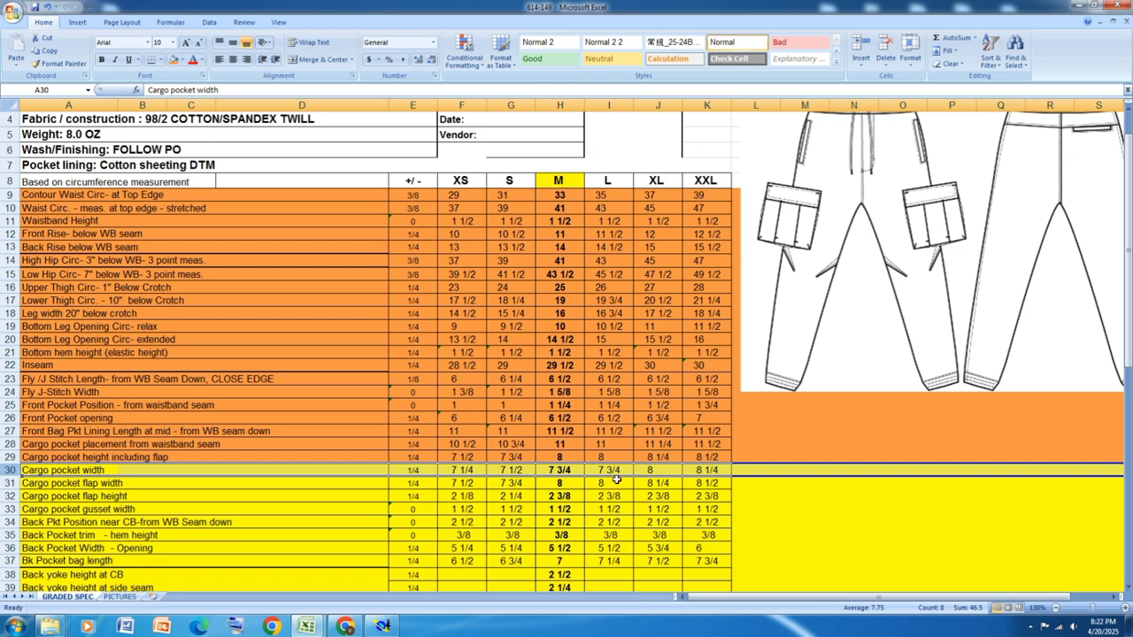
left_click(176, 61)
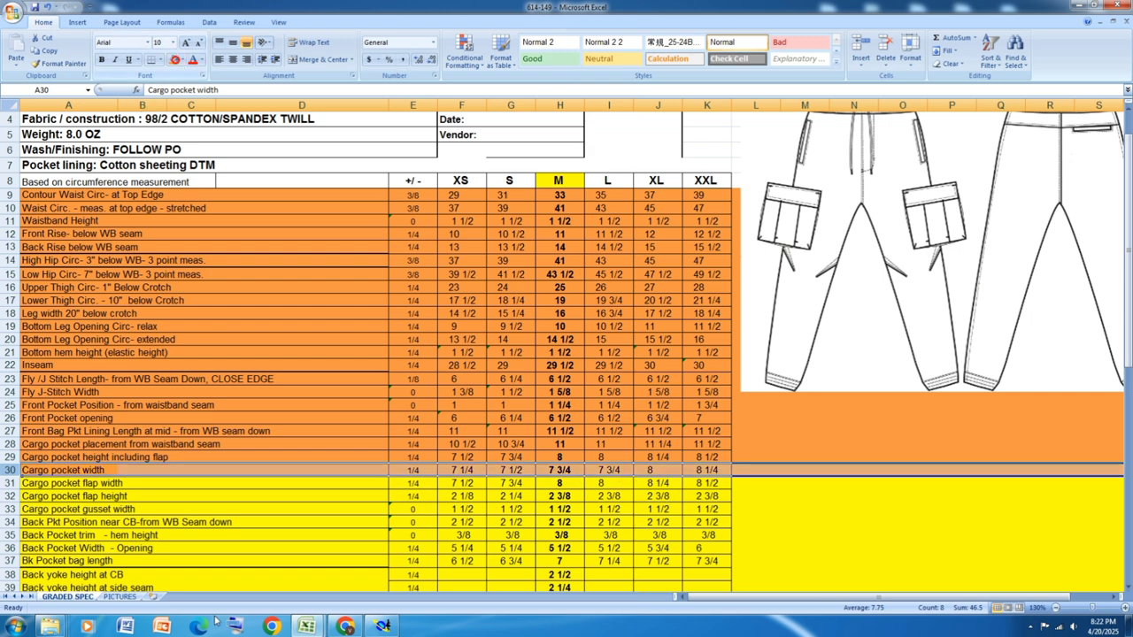
Step: Return to Modaris and set the cargo pocket's upper-left corner ddy grading to 0.125 for XS–S, S–M, L–XL and XL–XXL
left_click(382, 625)
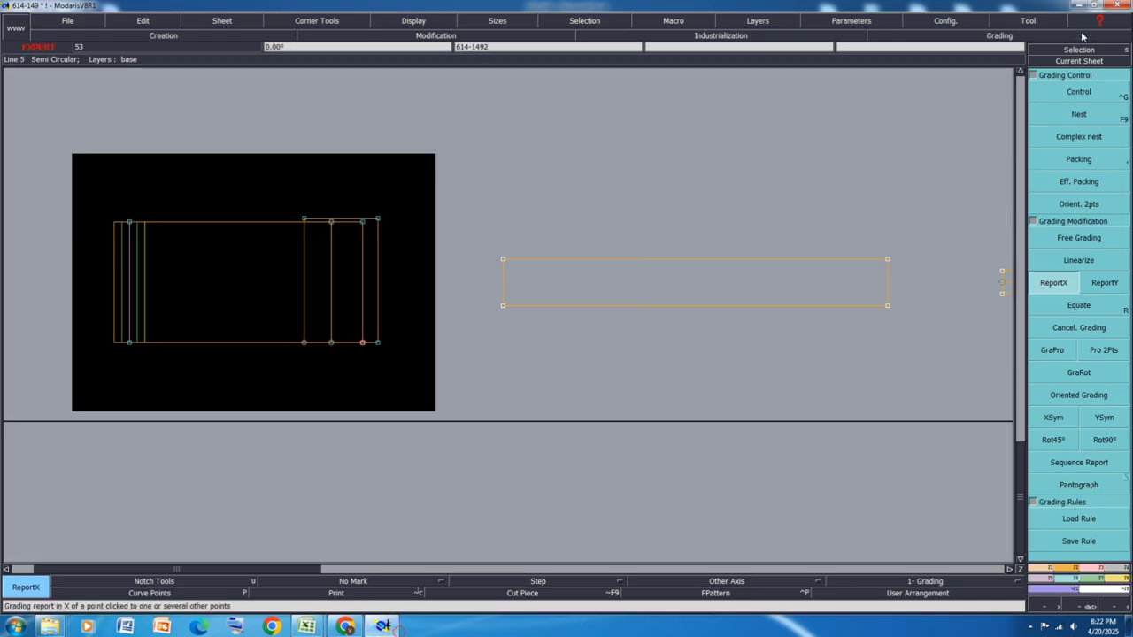
left_click(1077, 96)
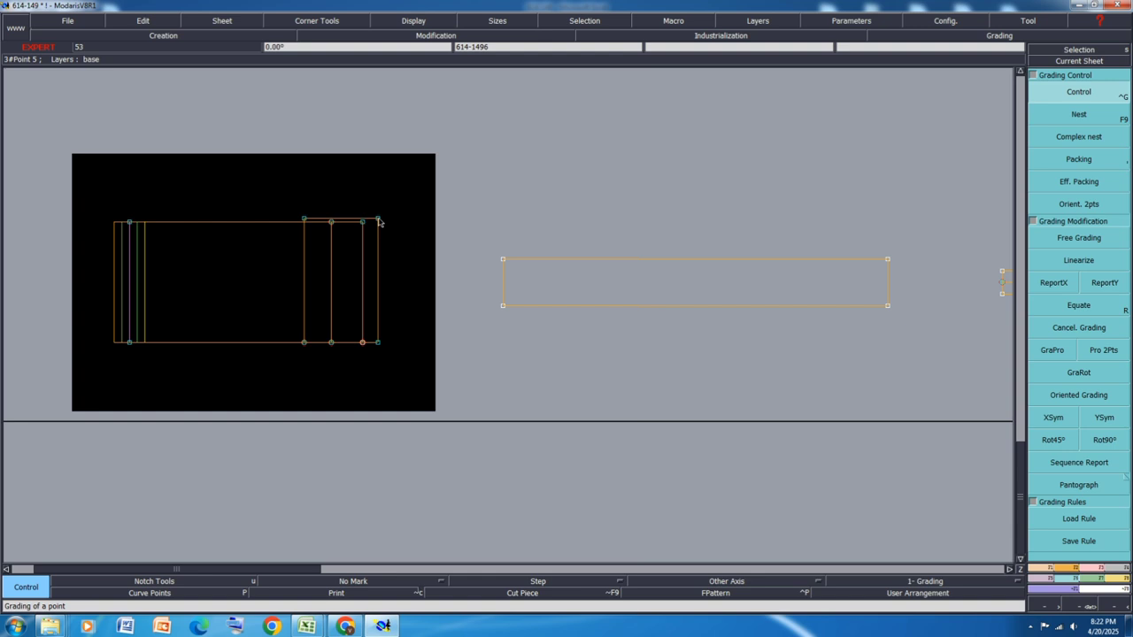
left_click(130, 222)
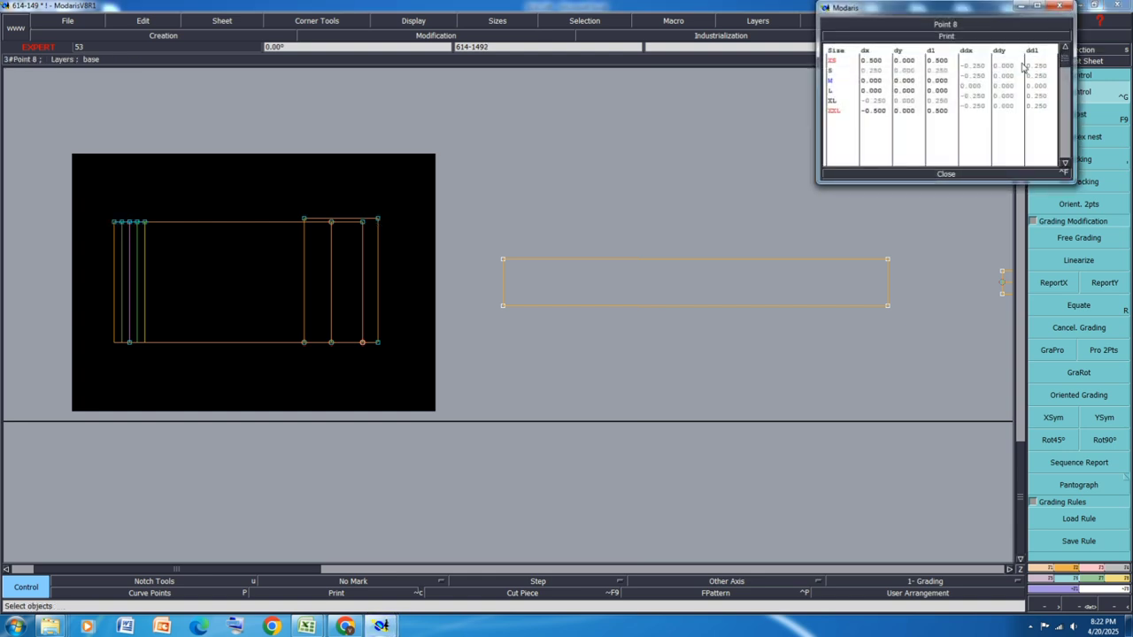
left_click_drag(1007, 69, 1007, 81)
type(".125")
key("Return")
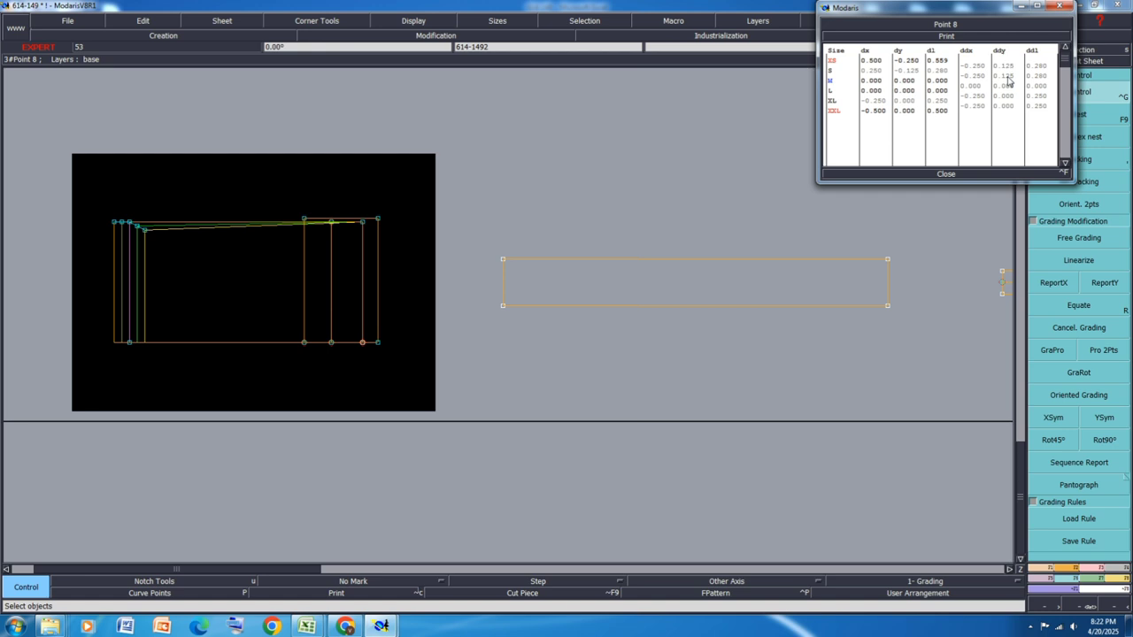
left_click_drag(1012, 98, 1011, 107)
type(".")
key("Return")
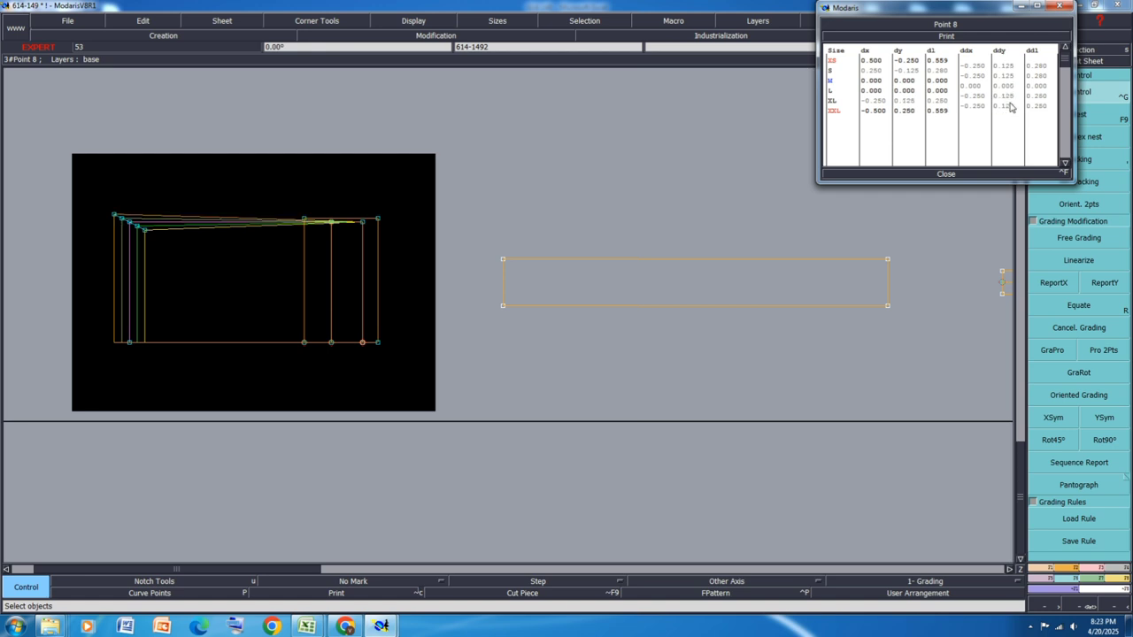
left_click(949, 174)
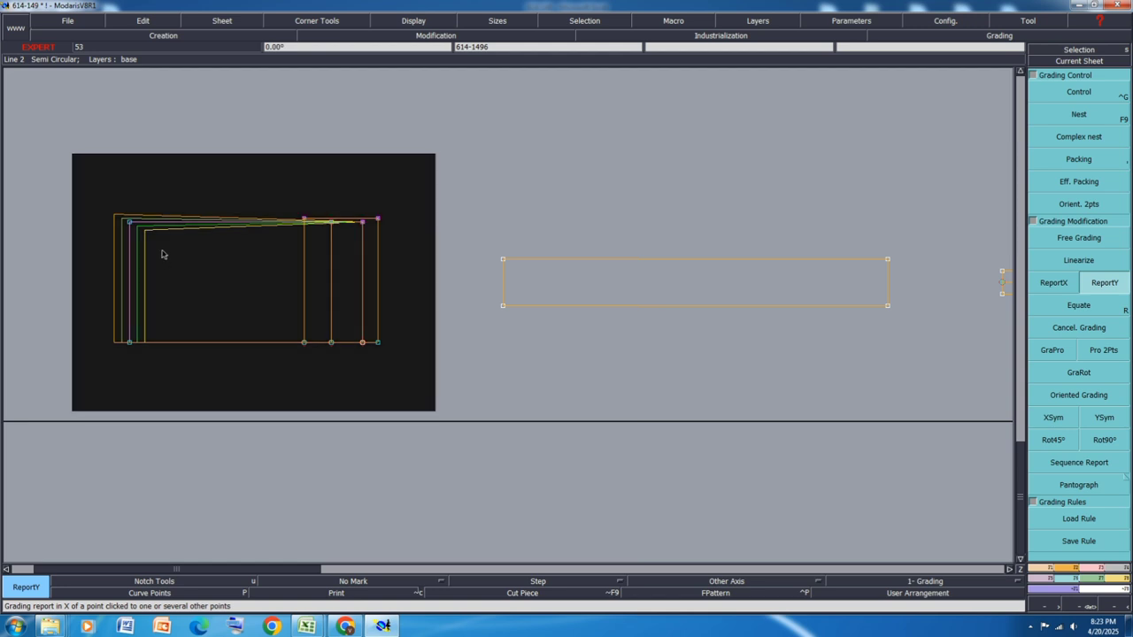
Step: Copy the upper-left corner's Y grading to the other points along the pocket's upper edge with ReportY and save the model past the anomaly warning
left_click(129, 222)
left_click(377, 218)
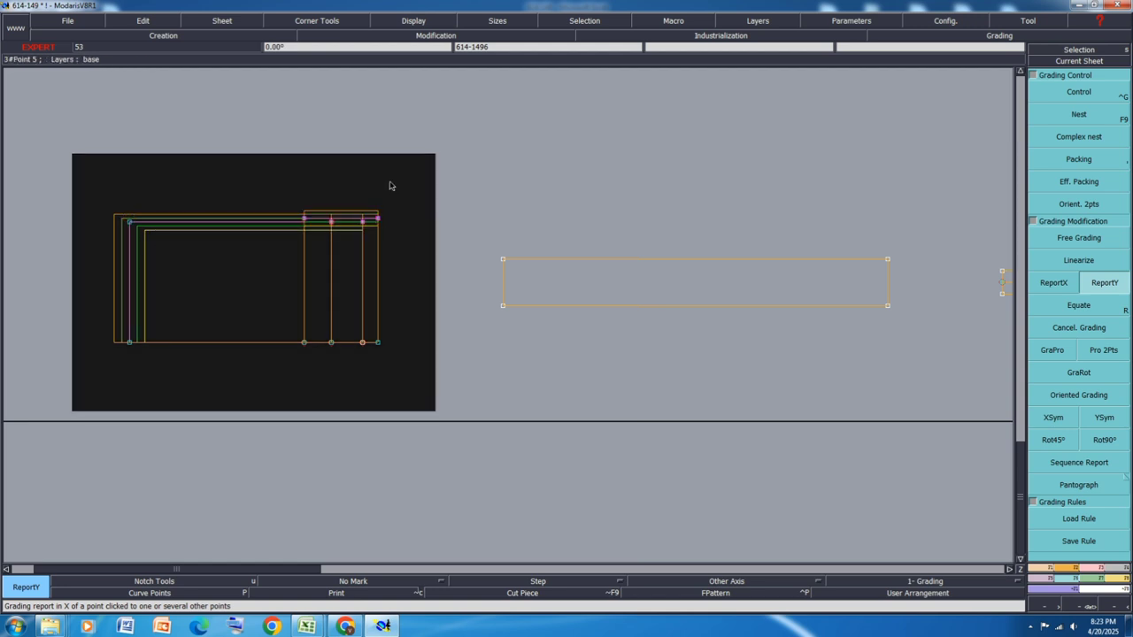
left_click(392, 186)
key("ctrl+s")
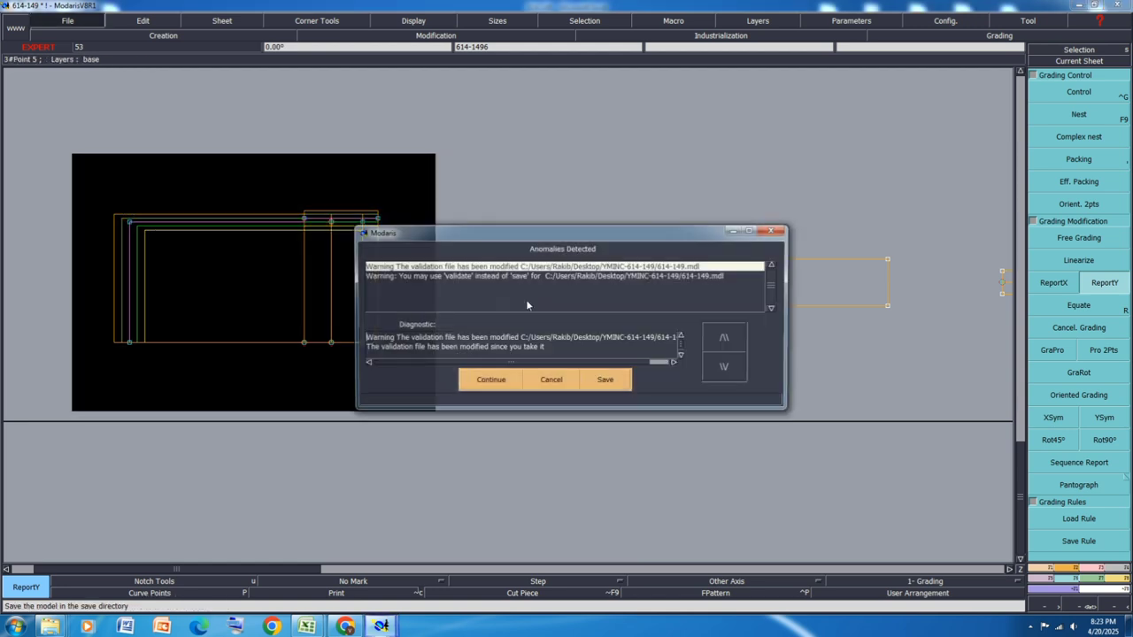
left_click(508, 381)
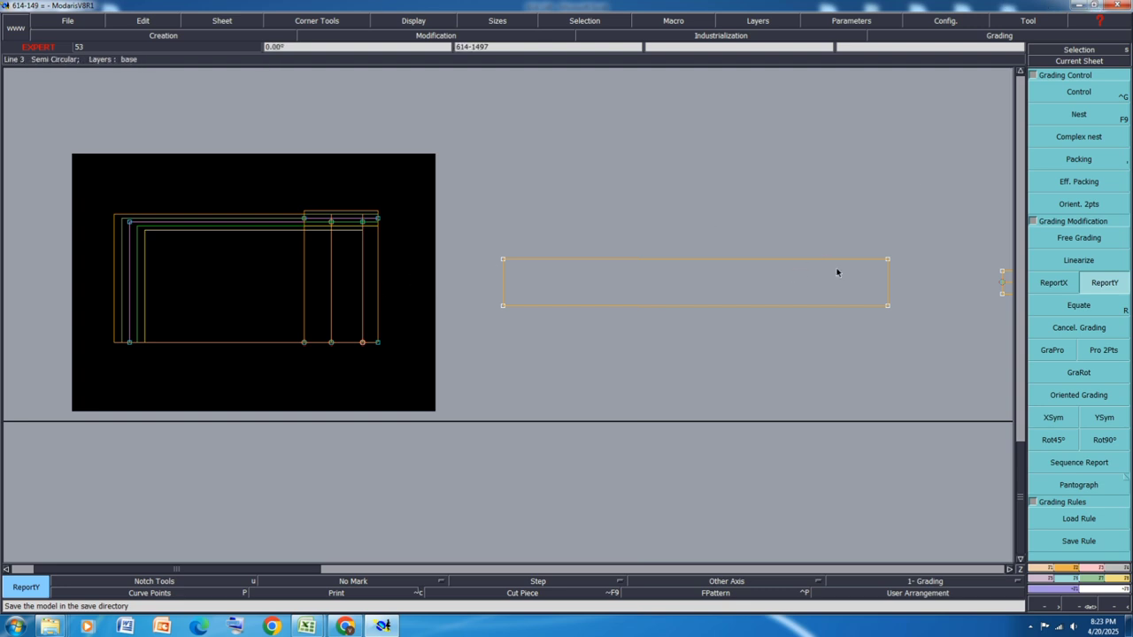
Step: Hide the cargo pocket's nested sizes and measure the length of its left edge and its upper edge up to the inner corner point
left_click(190, 394)
key("F9")
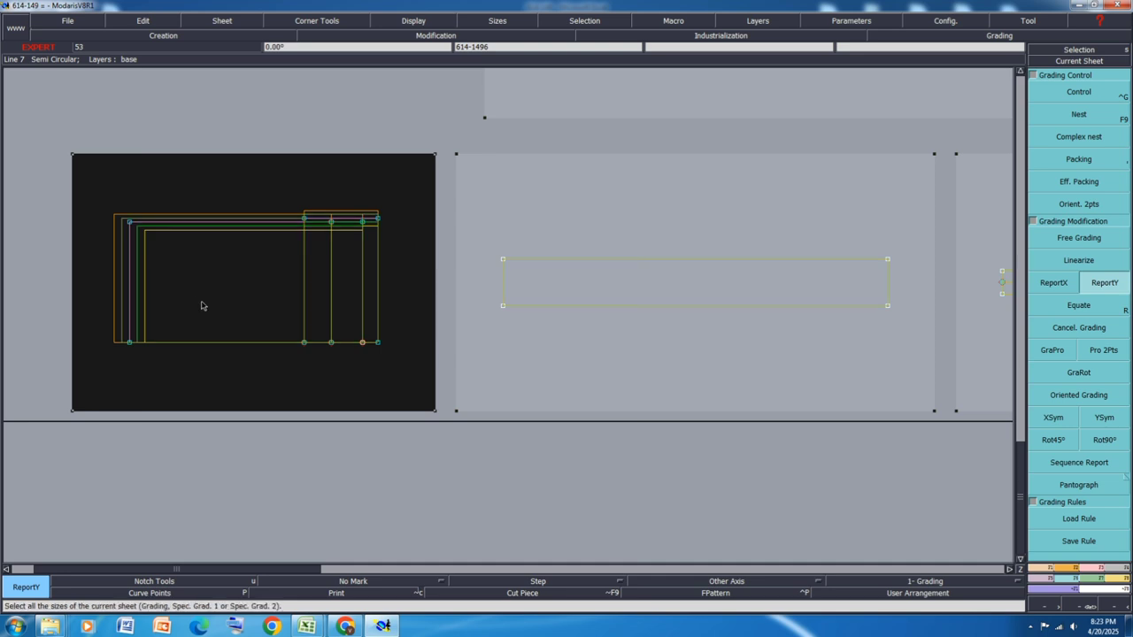
key("F9")
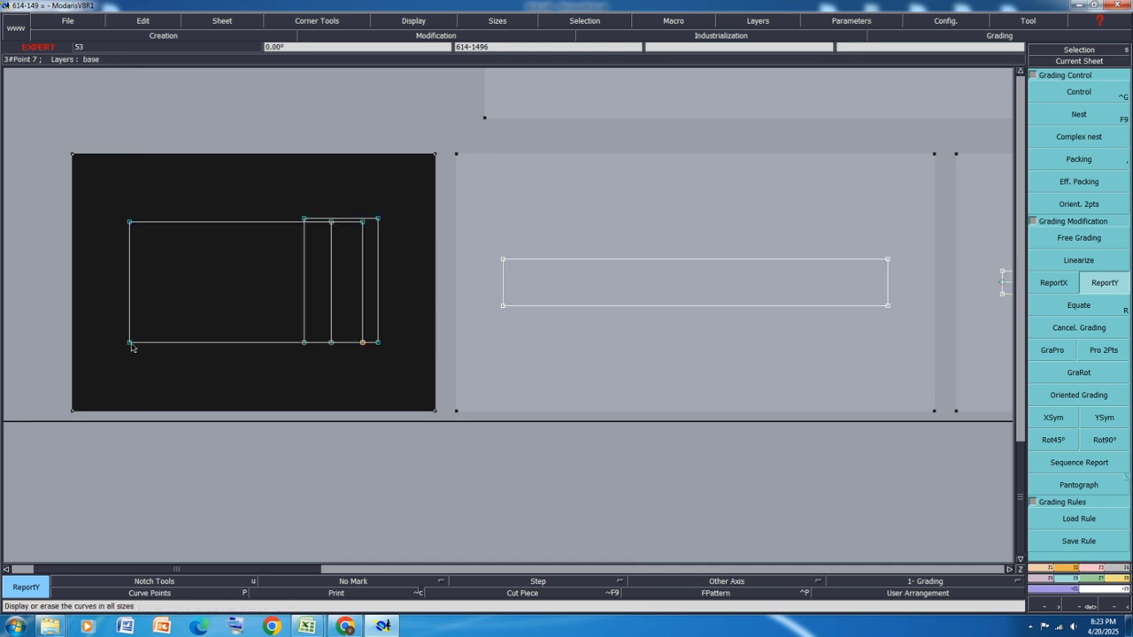
left_click(1113, 578)
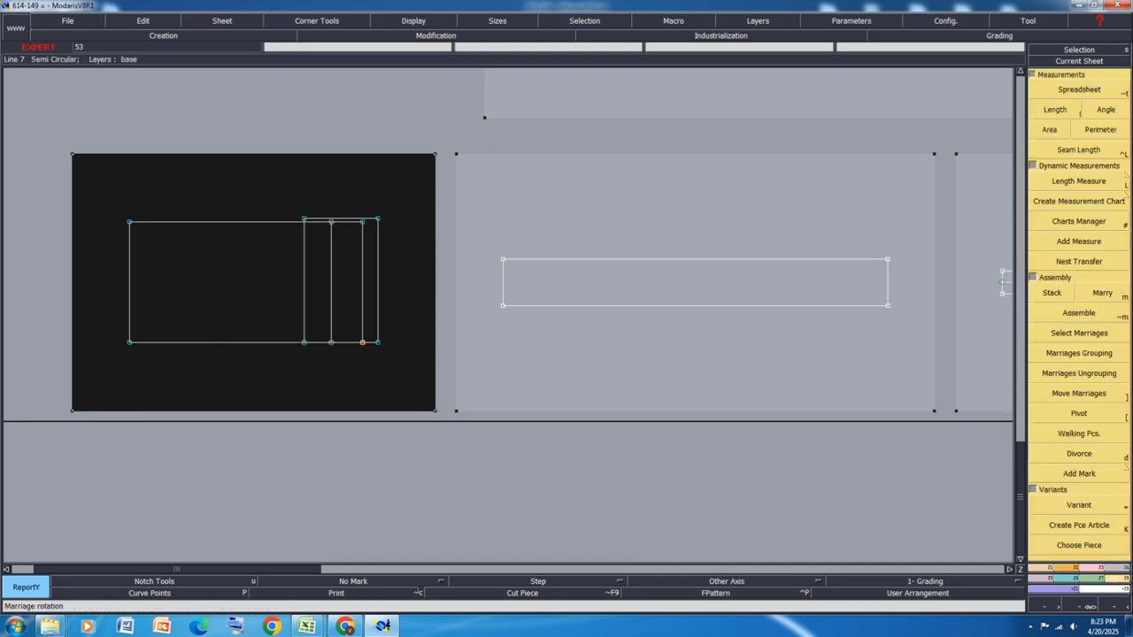
left_click(1054, 108)
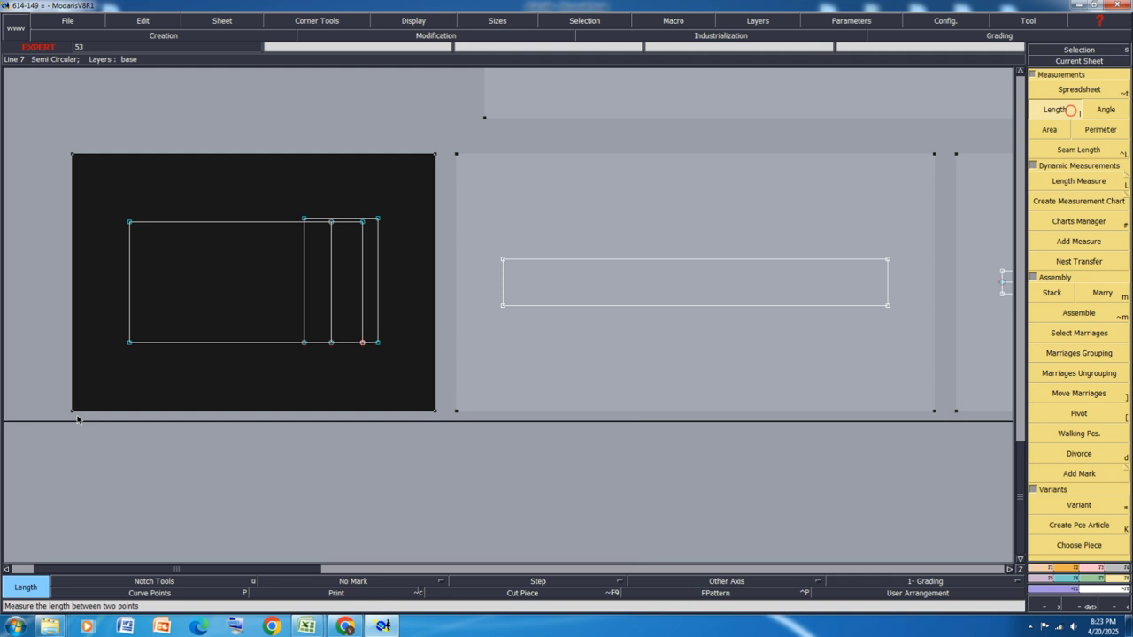
left_click(130, 344)
left_click(130, 222)
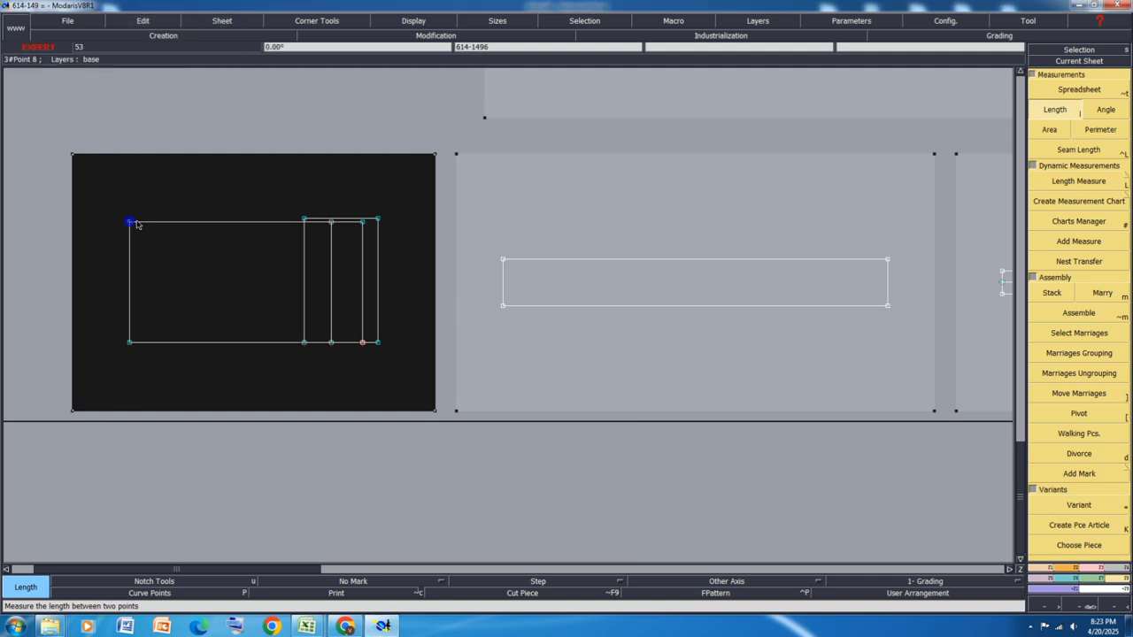
left_click(130, 222)
left_click(362, 222)
key("ctrl+s")
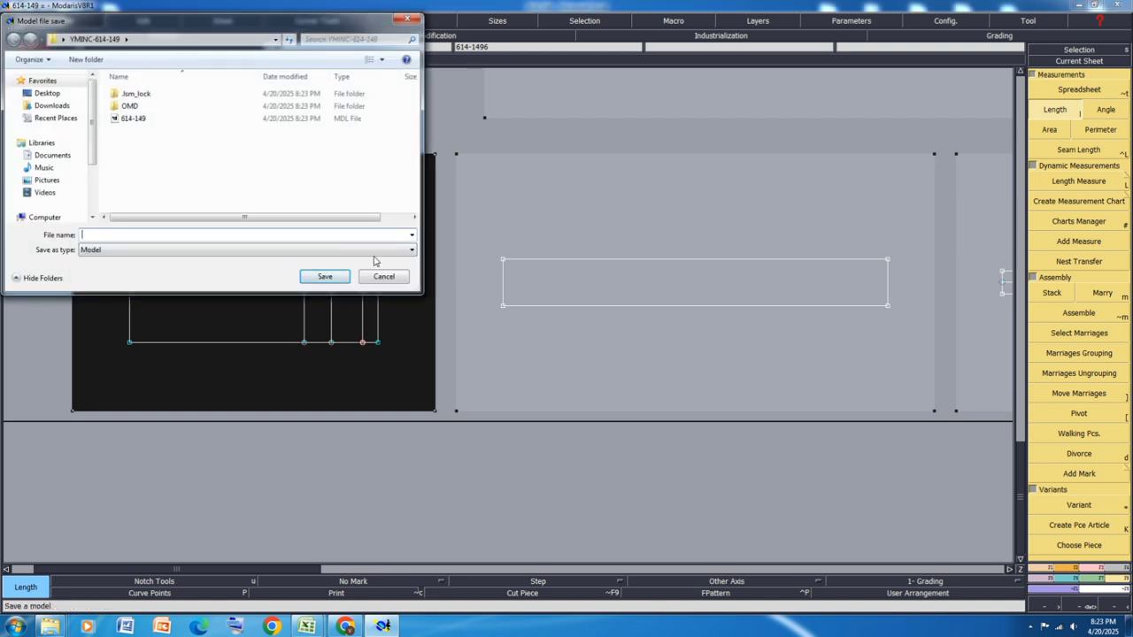
left_click(371, 277)
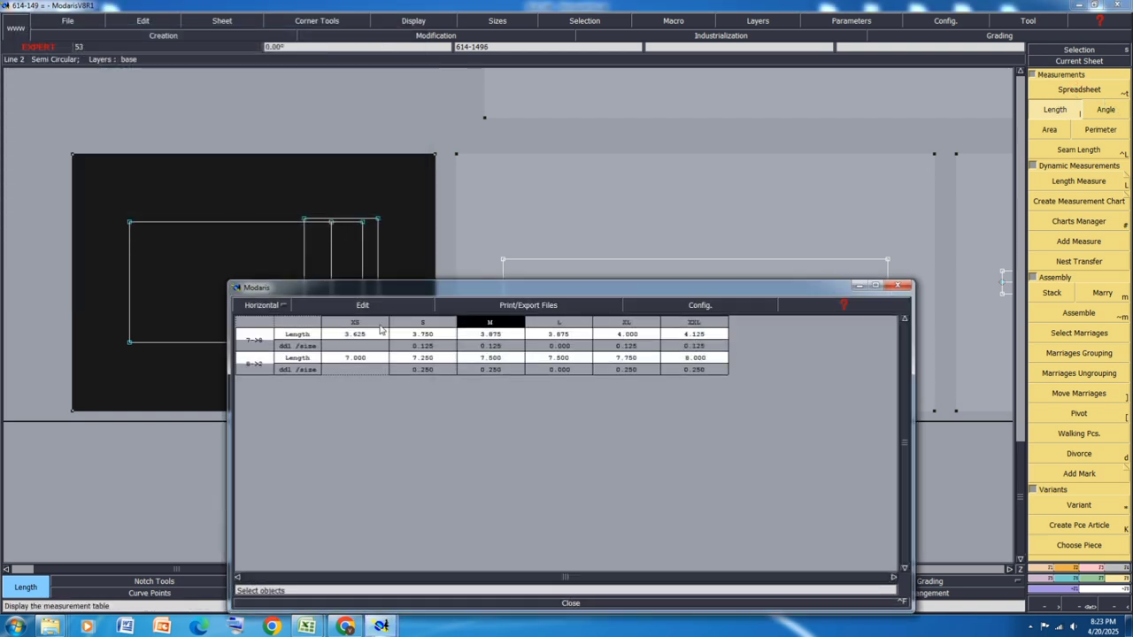
Step: Accumulate the two pocket lengths in the measurement table, and empty and close the table
left_click(362, 305)
left_click(329, 340)
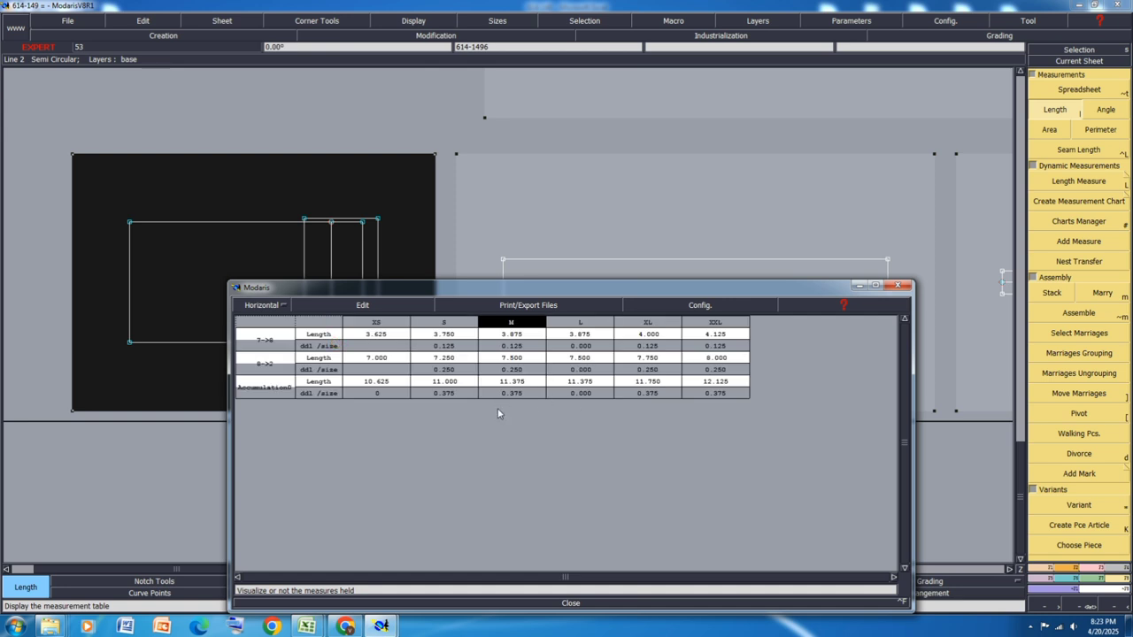
left_click(368, 306)
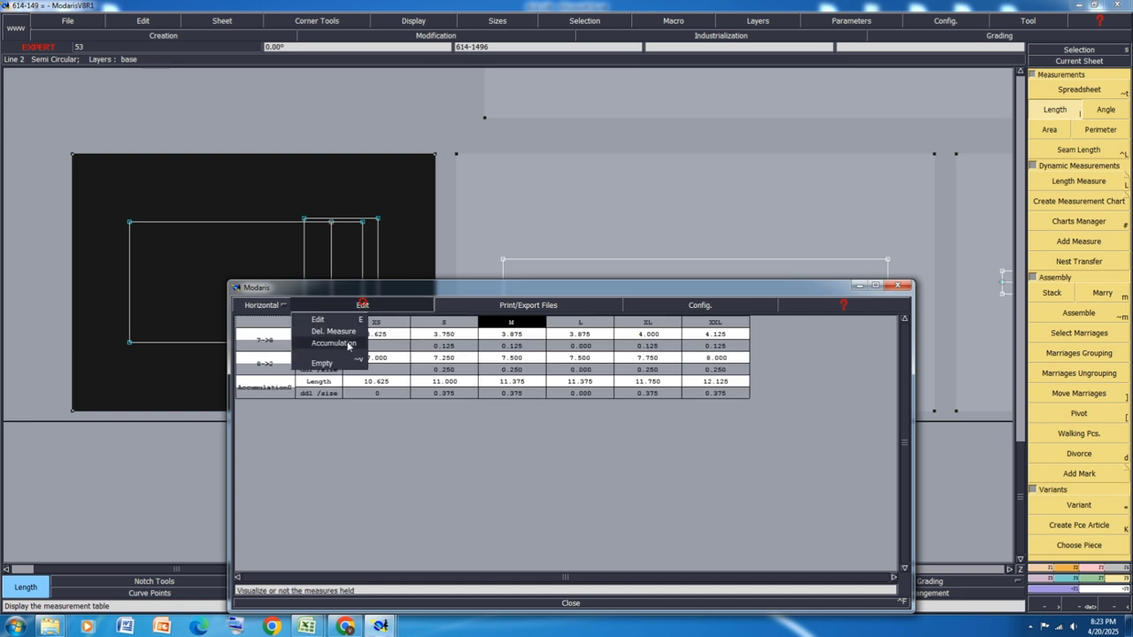
left_click(337, 362)
left_click(573, 604)
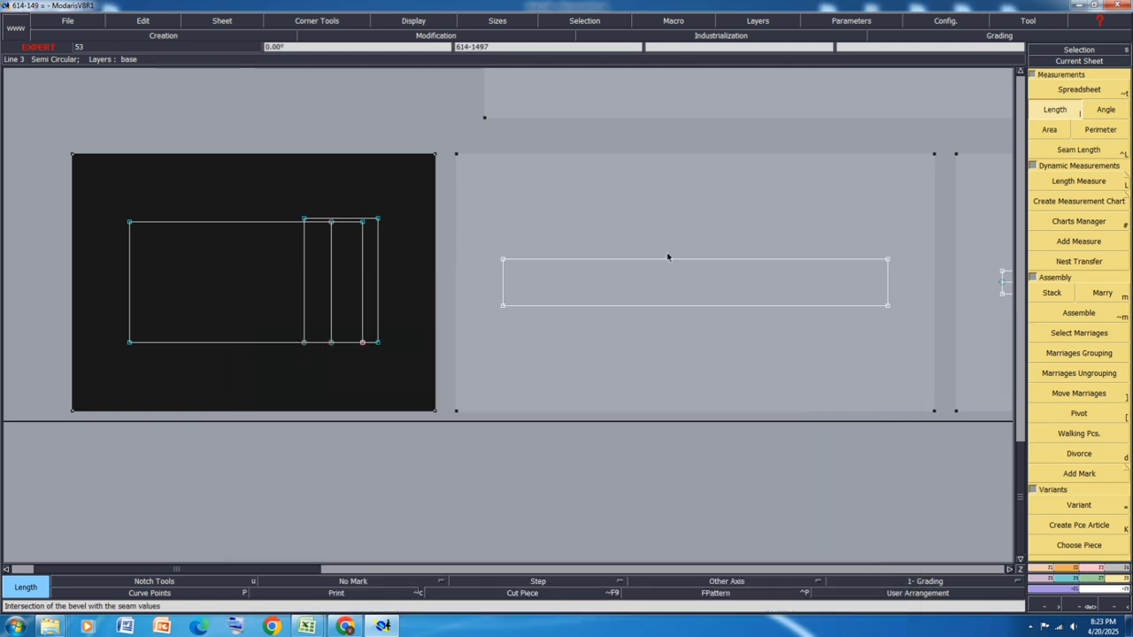
Step: Make the long rectangular strip beside the cargo pocket the current sheet and display the nested sizes again
left_click(635, 228)
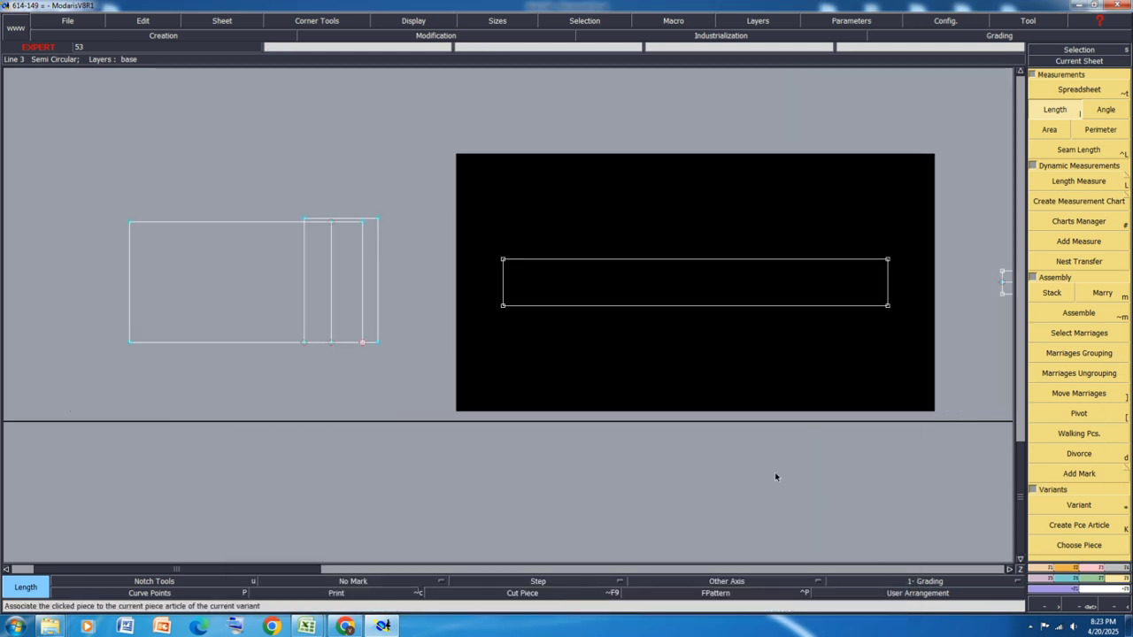
key("ctrl+a")
key("F10")
key("F11")
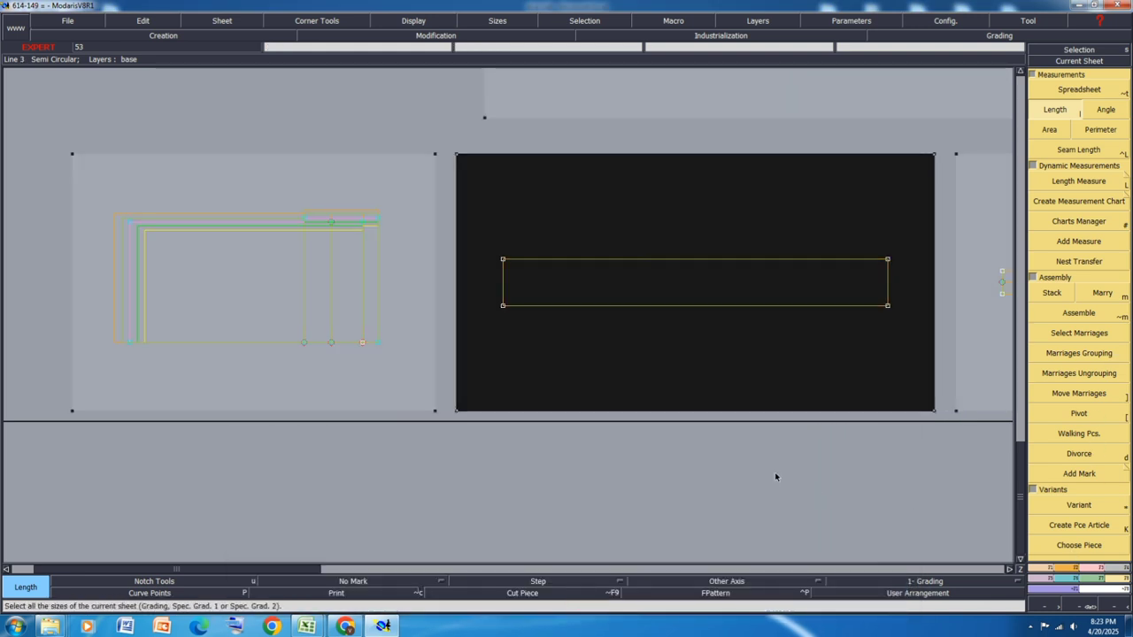
Step: Set the strip's upper-left corner ddx grading to -0.375 for XS–S, S–M, L–XL and XL–XXL
left_click(911, 516)
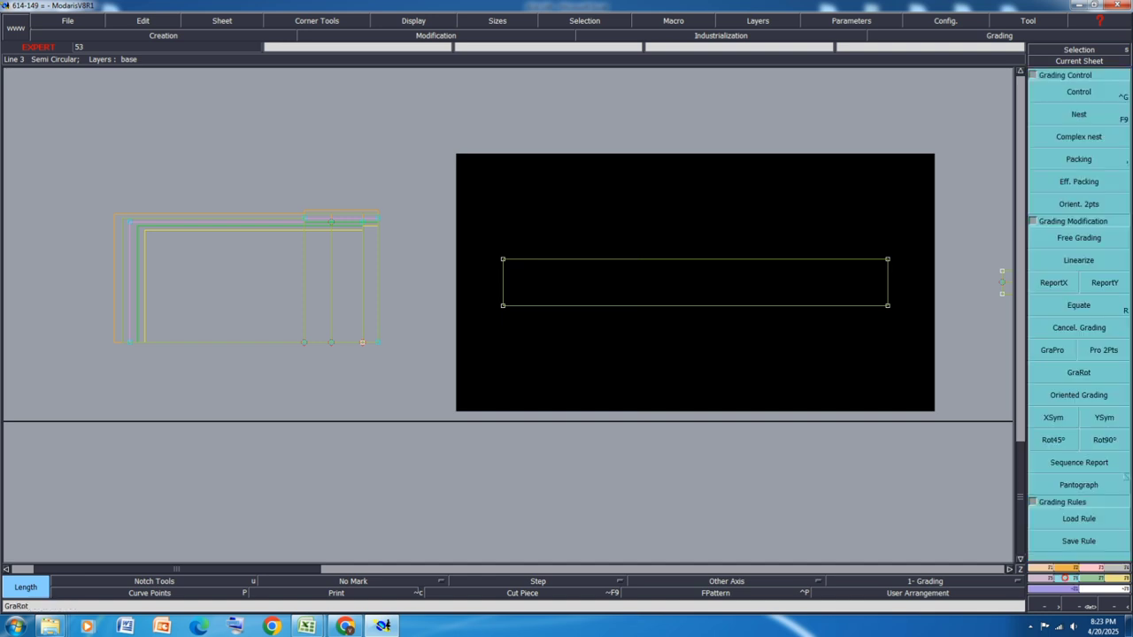
left_click(999, 35)
left_click(1090, 97)
left_click(502, 259)
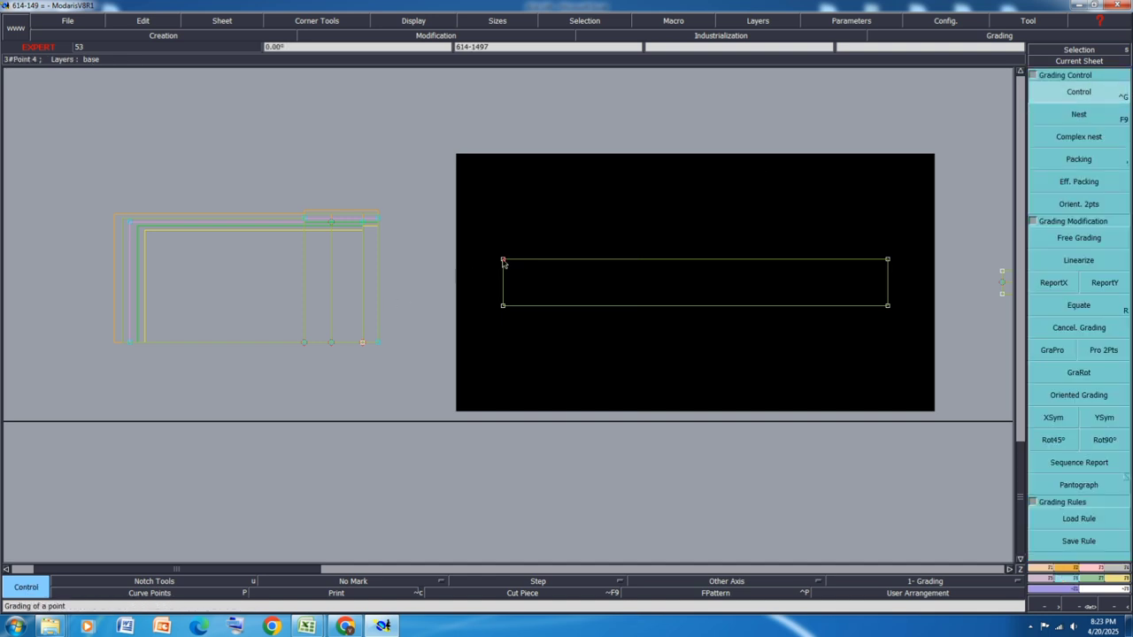
left_click_drag(977, 67, 978, 76)
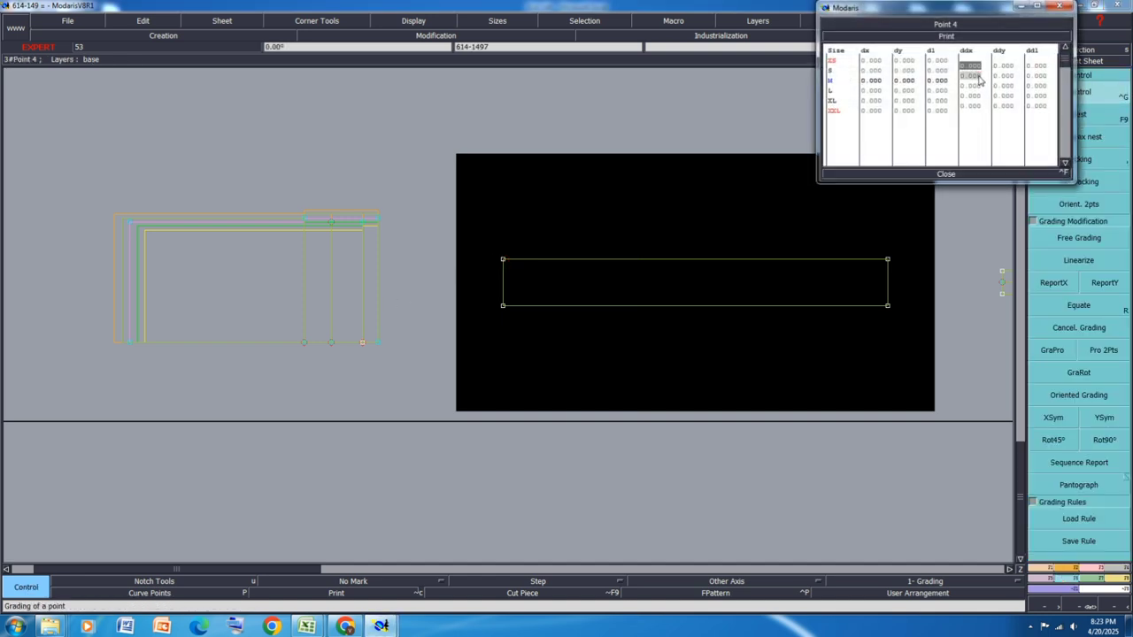
type("-0.375")
key("Return")
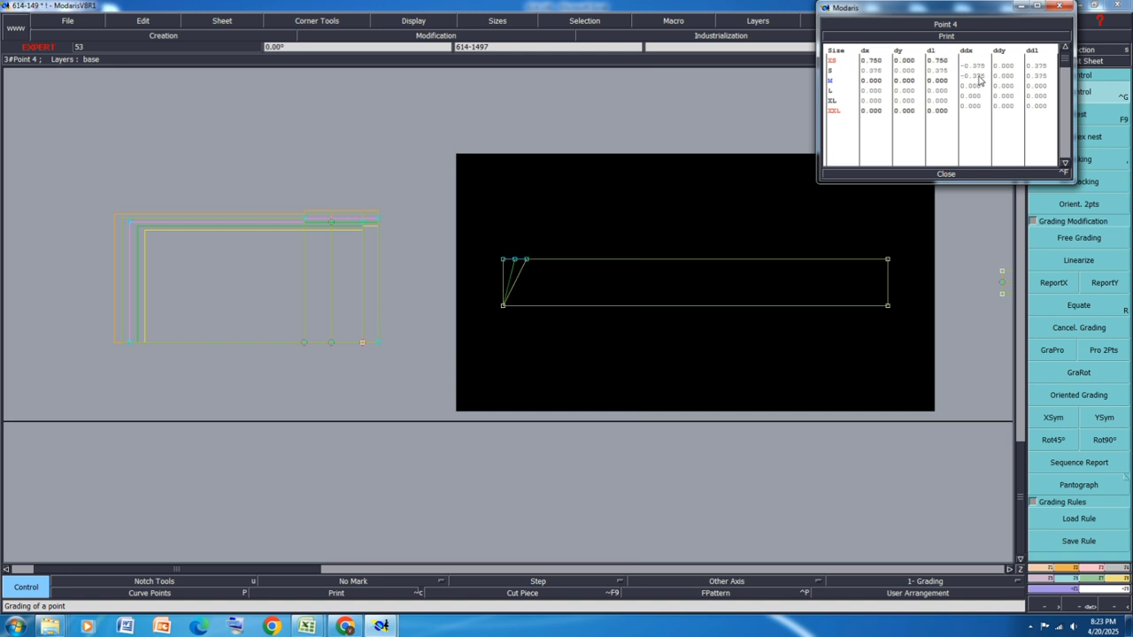
left_click(971, 85)
left_click_drag(976, 98, 977, 108)
type("-0.375")
key("Return")
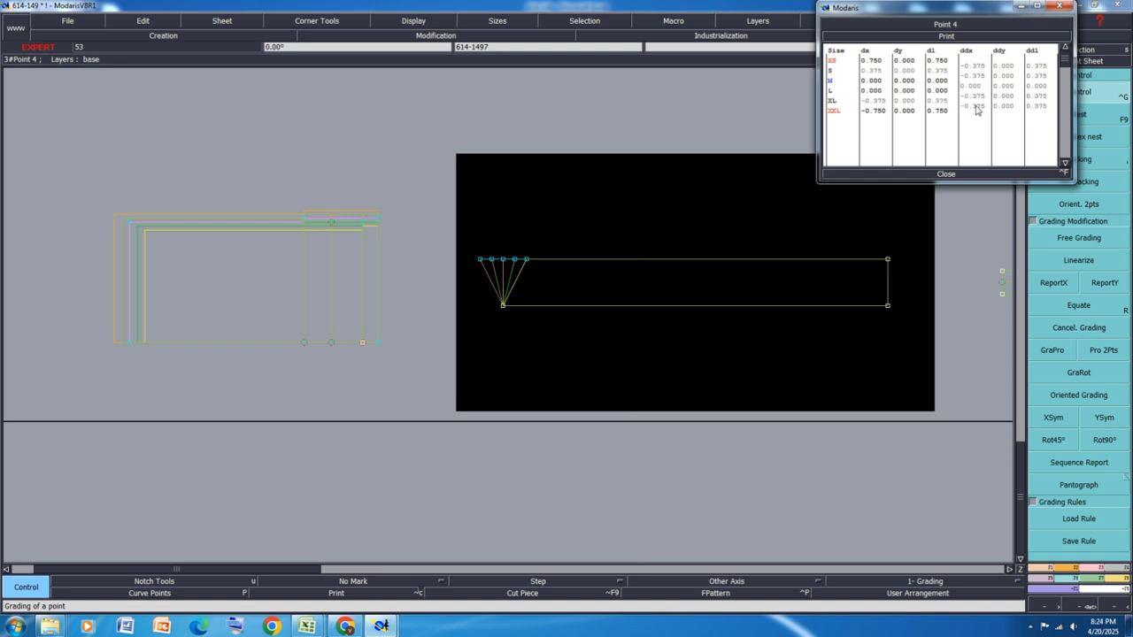
left_click(945, 174)
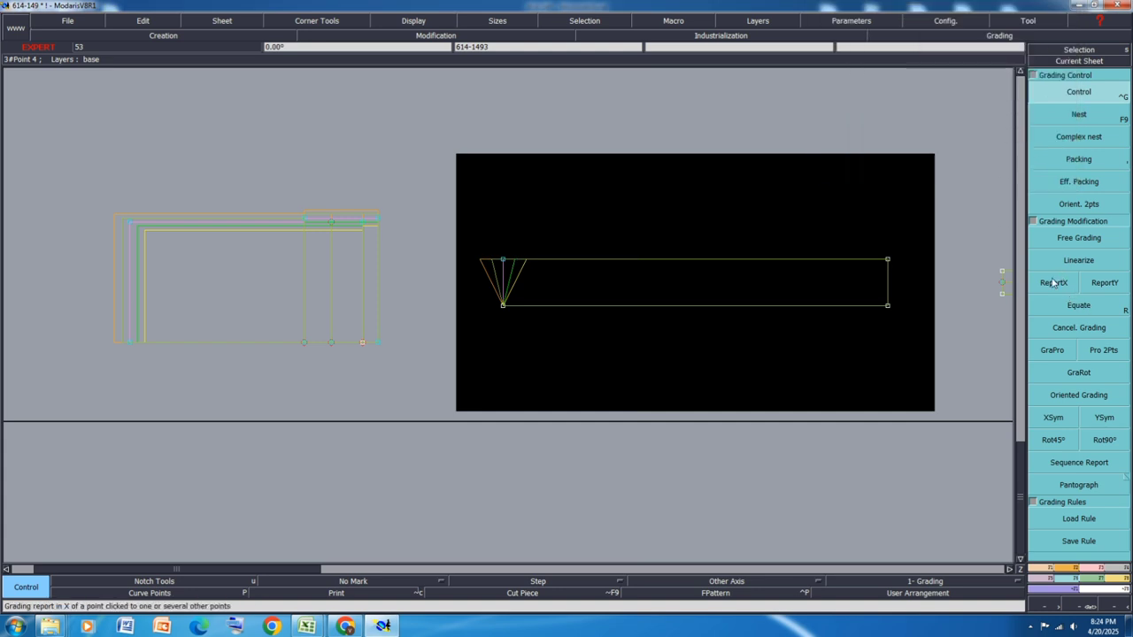
Step: Report the X grading of the strip's upper-left corner to its lower-left corner and save the model
left_click(1053, 283)
left_click_drag(540, 231, 487, 344)
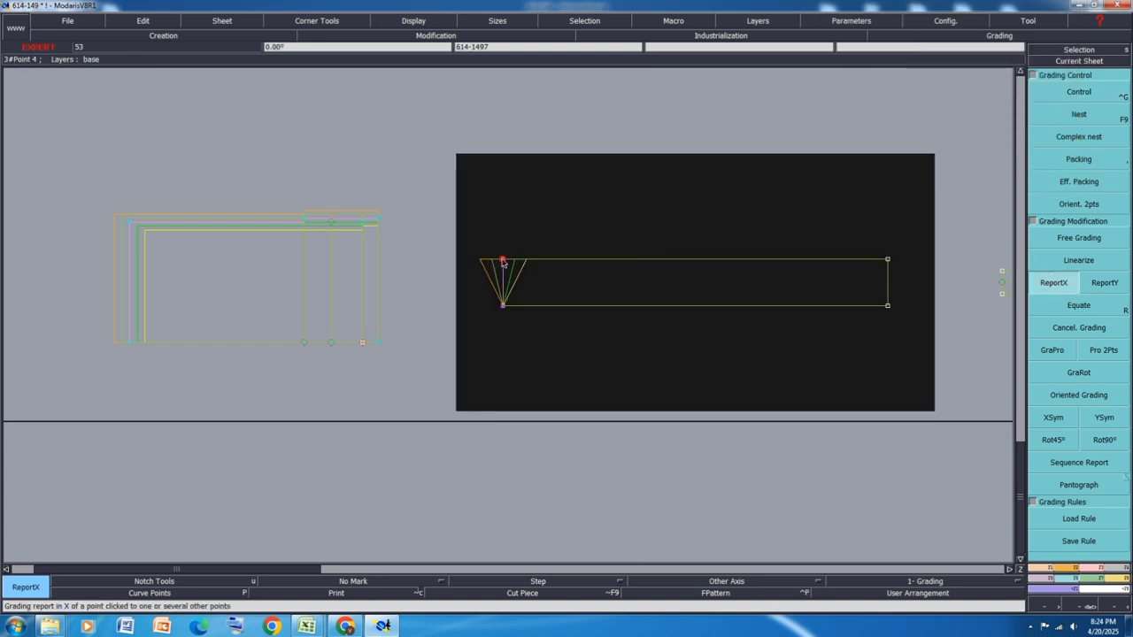
left_click(502, 260)
key("ctrl+s")
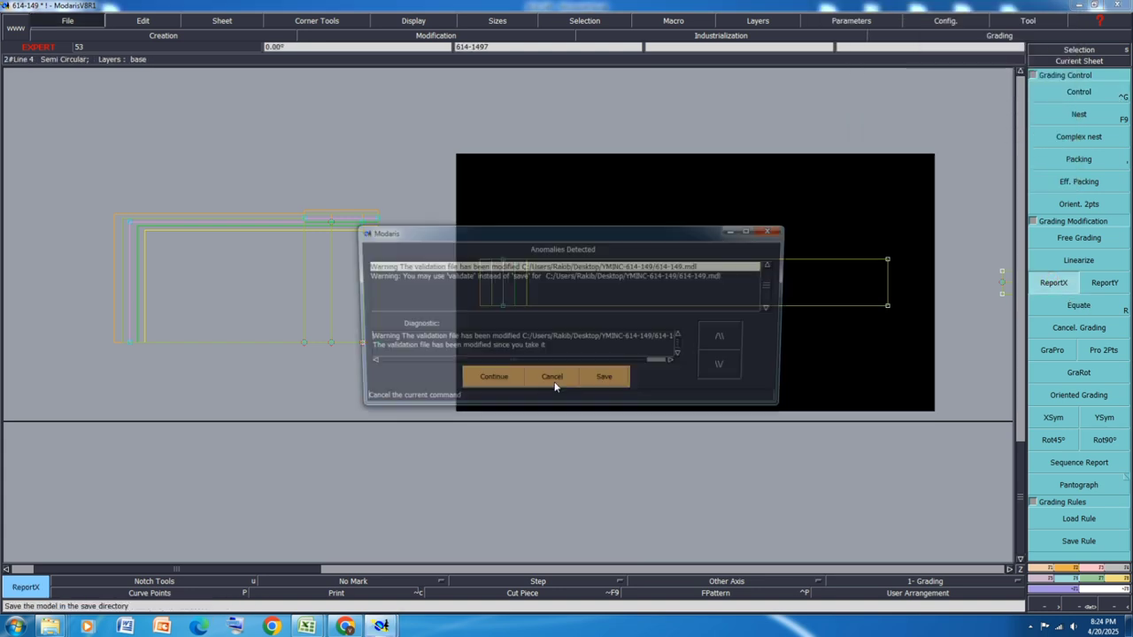
left_click(498, 386)
key("j")
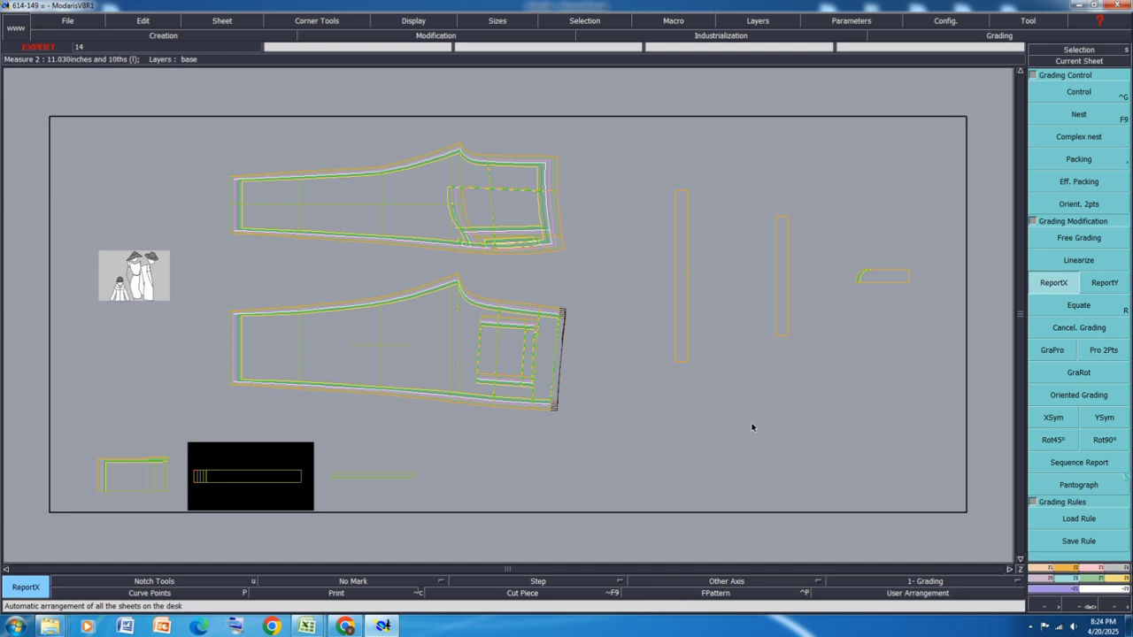
Step: In the Excel spec, fill the cargo pocket flap width and flap height rows, 31 and 32, with orange
mouse_move(309, 626)
left_click(358, 591)
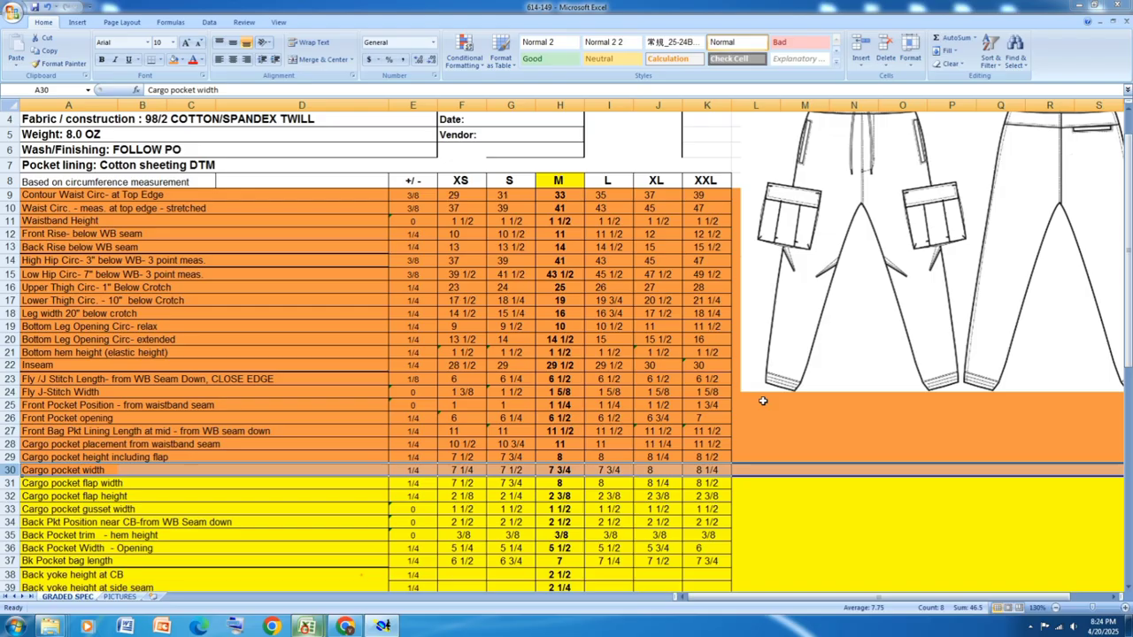
scroll(190, 408, "down", 4)
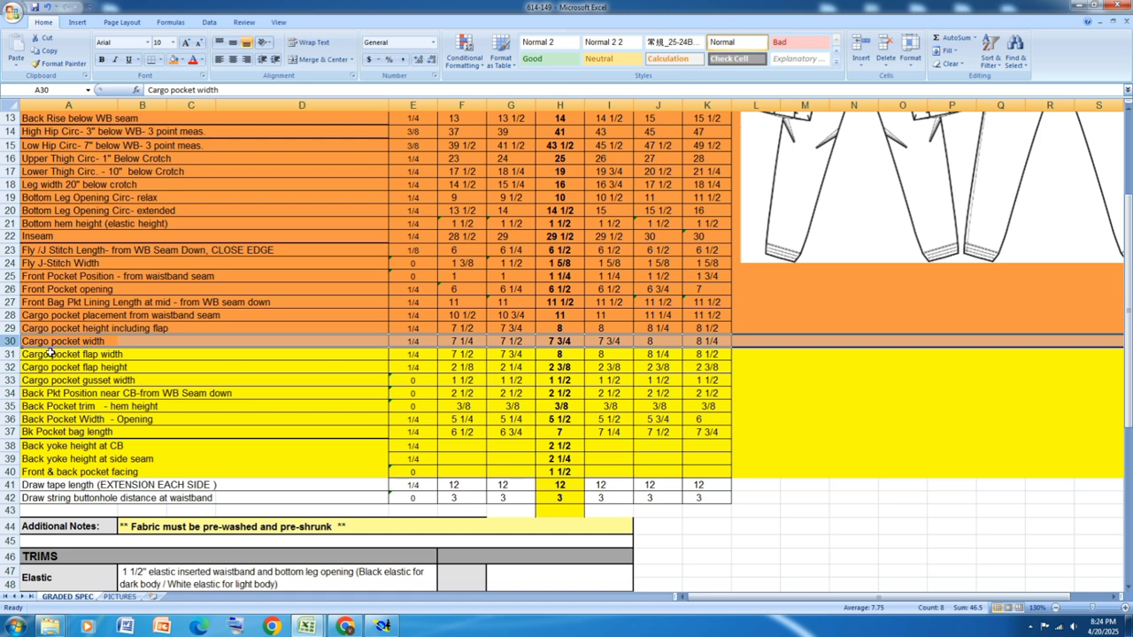
left_click(9, 354)
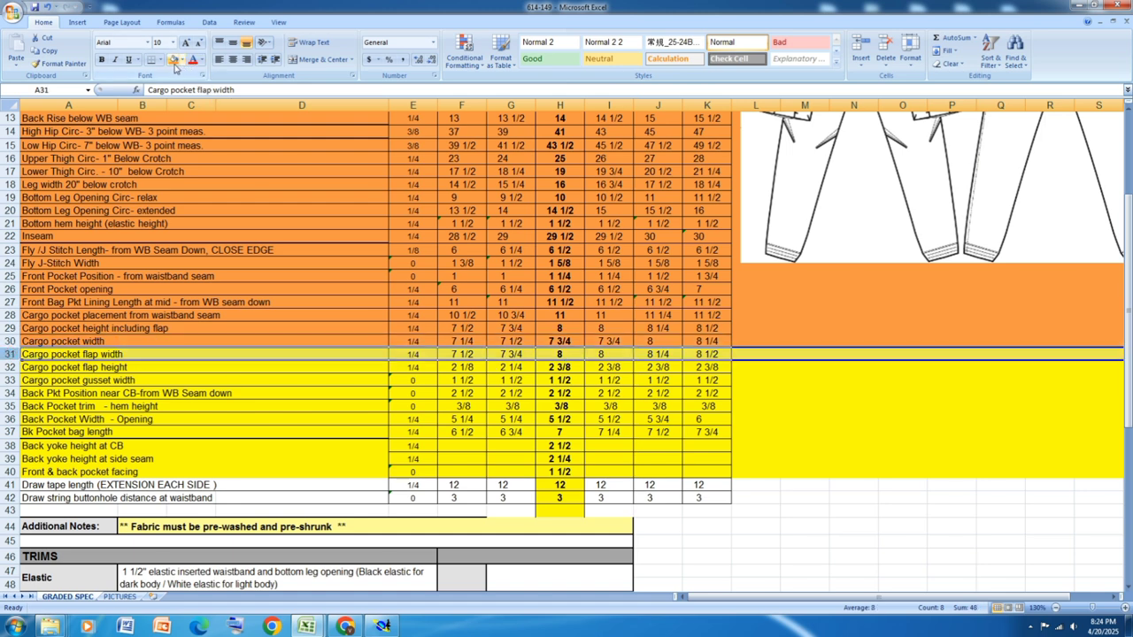
left_click(9, 366)
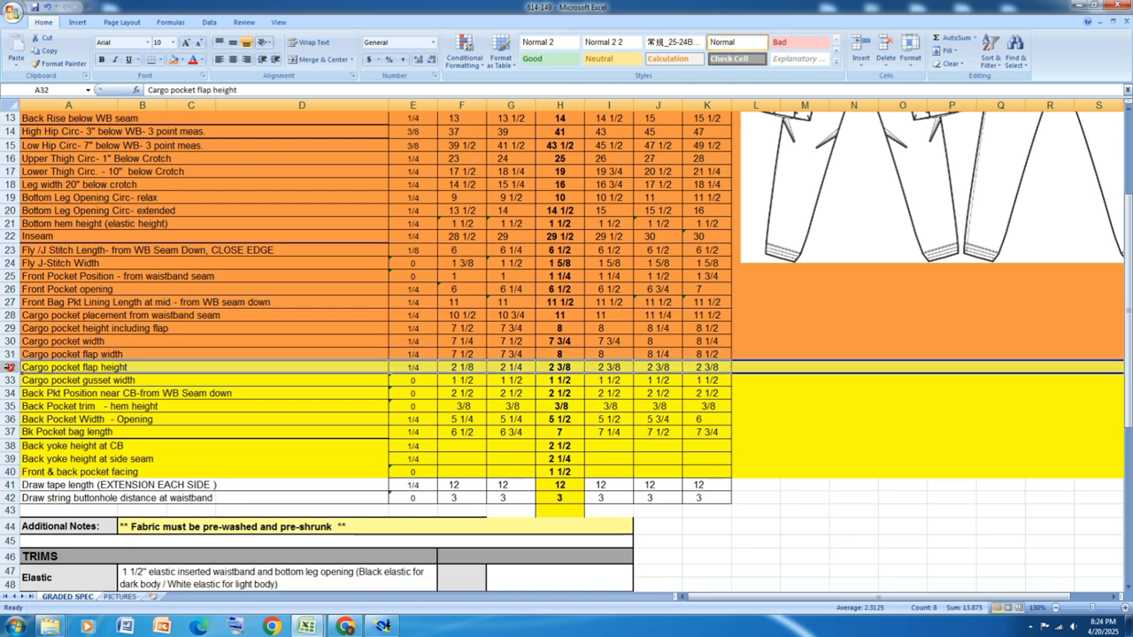
left_click(174, 59)
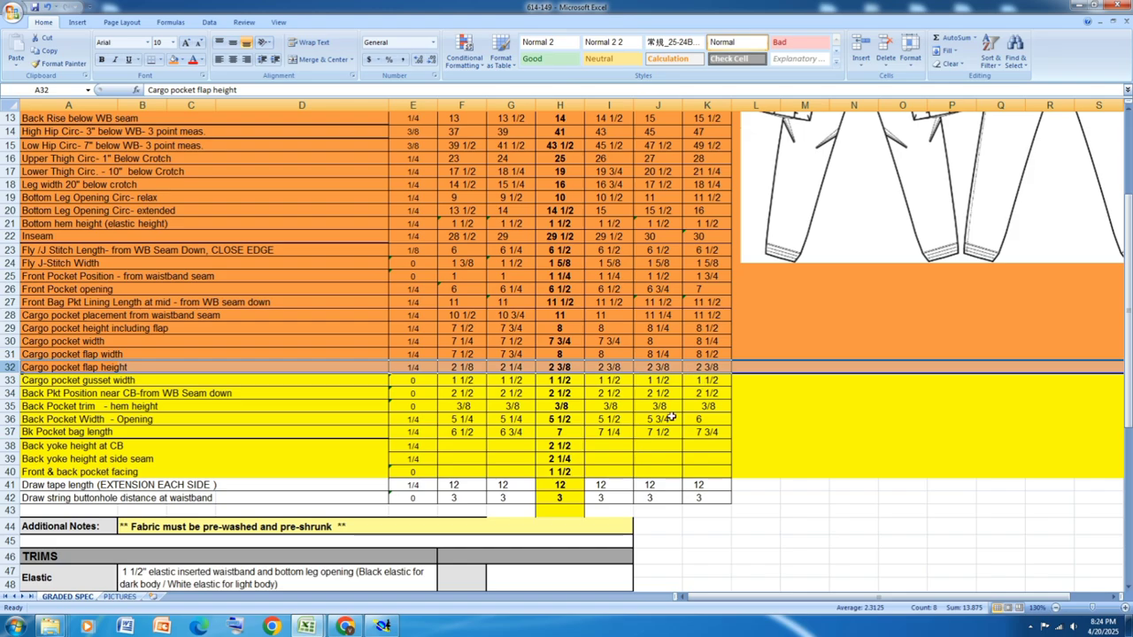
Step: In Modaris, set the ddx grading of the cargo pocket's innermost flap line's upper endpoint to -0.125 for XS–S and S–M
left_click(382, 625)
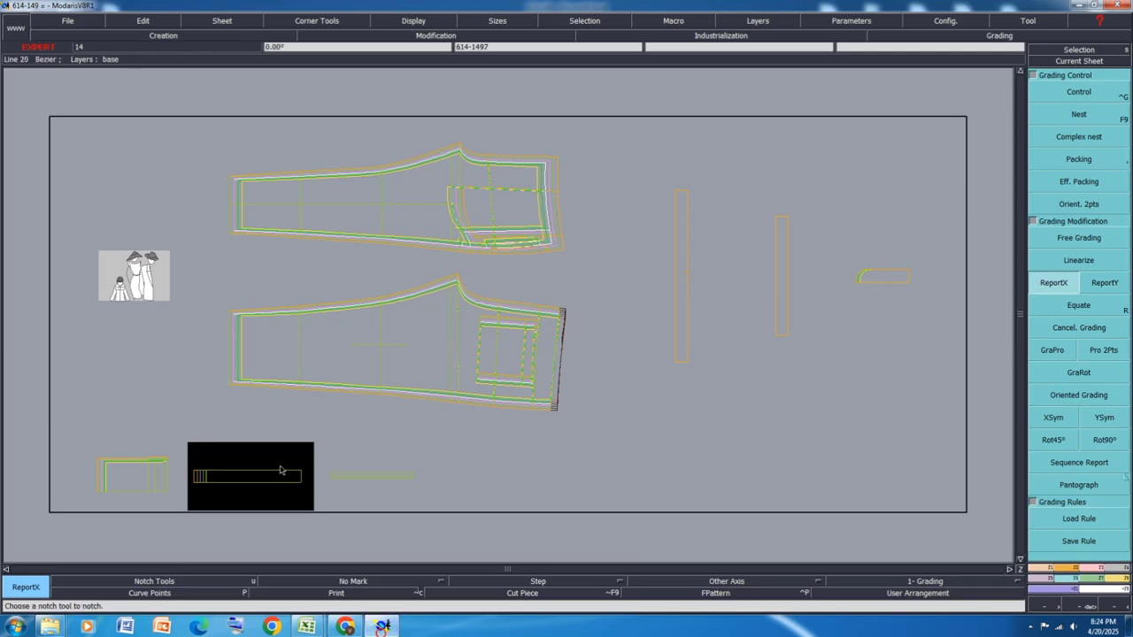
scroll(144, 508, "up", 2)
scroll(146, 511, "up", 3)
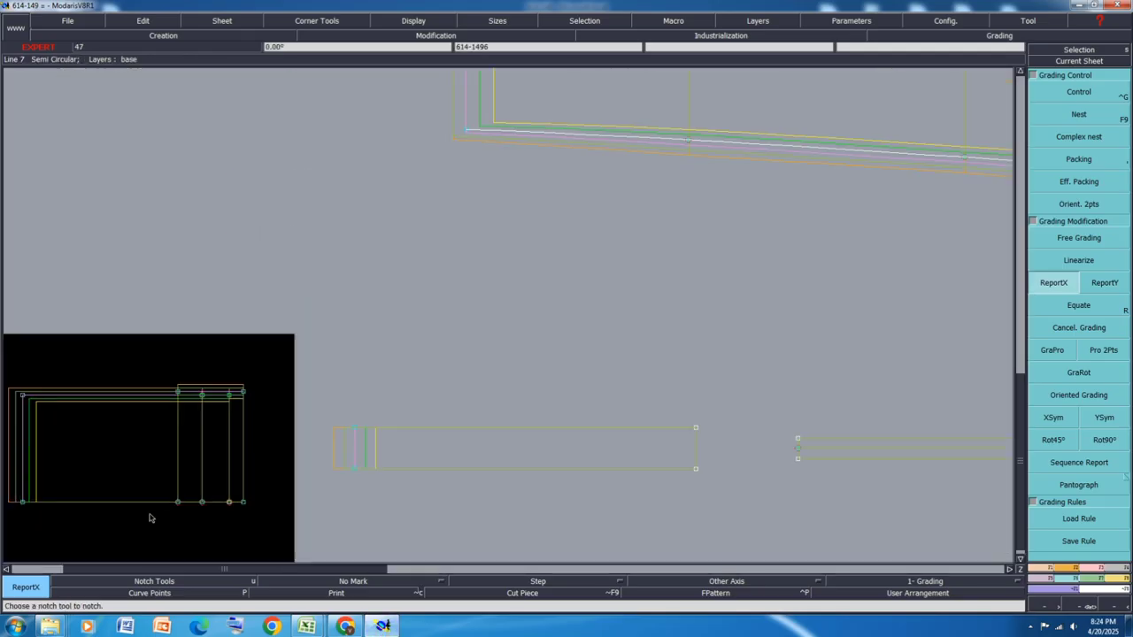
key("ctrl+g")
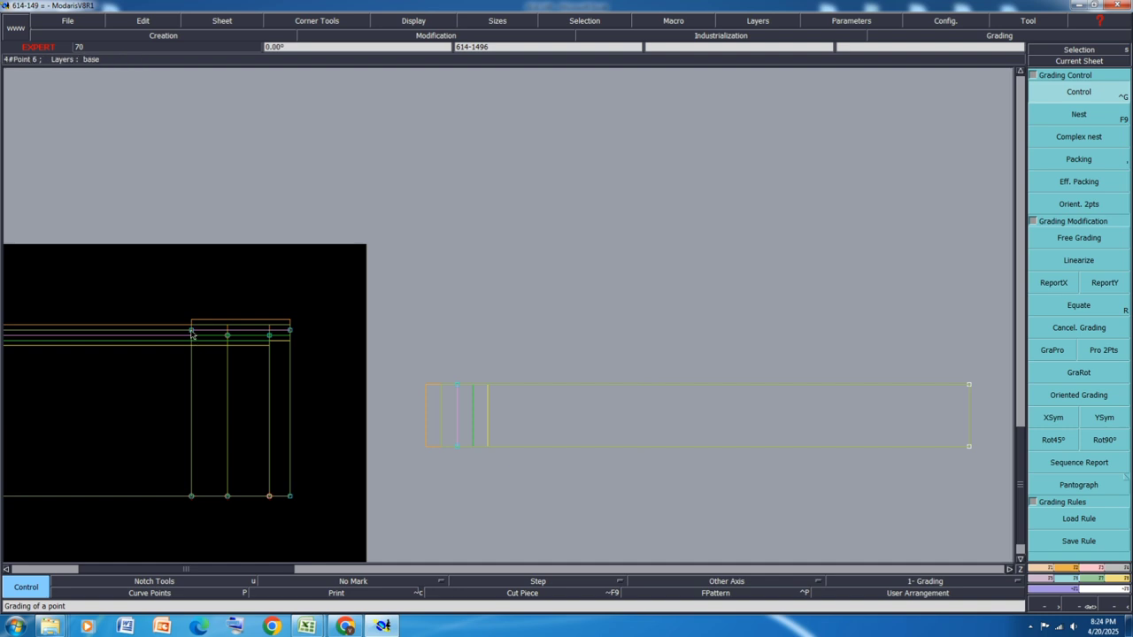
left_click(191, 329)
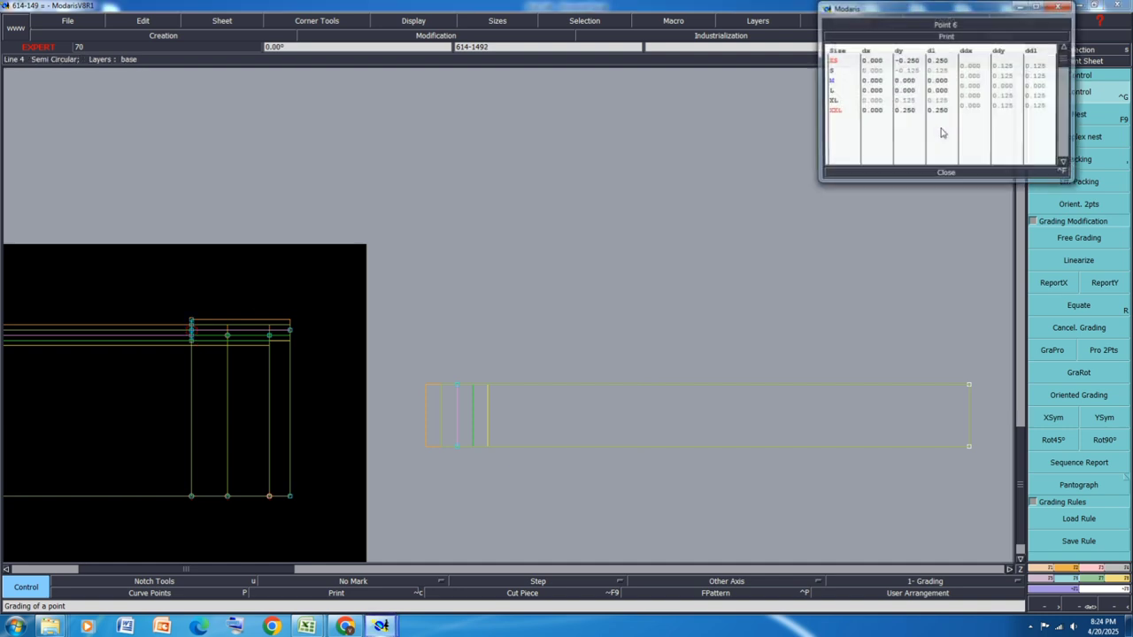
left_click(976, 73)
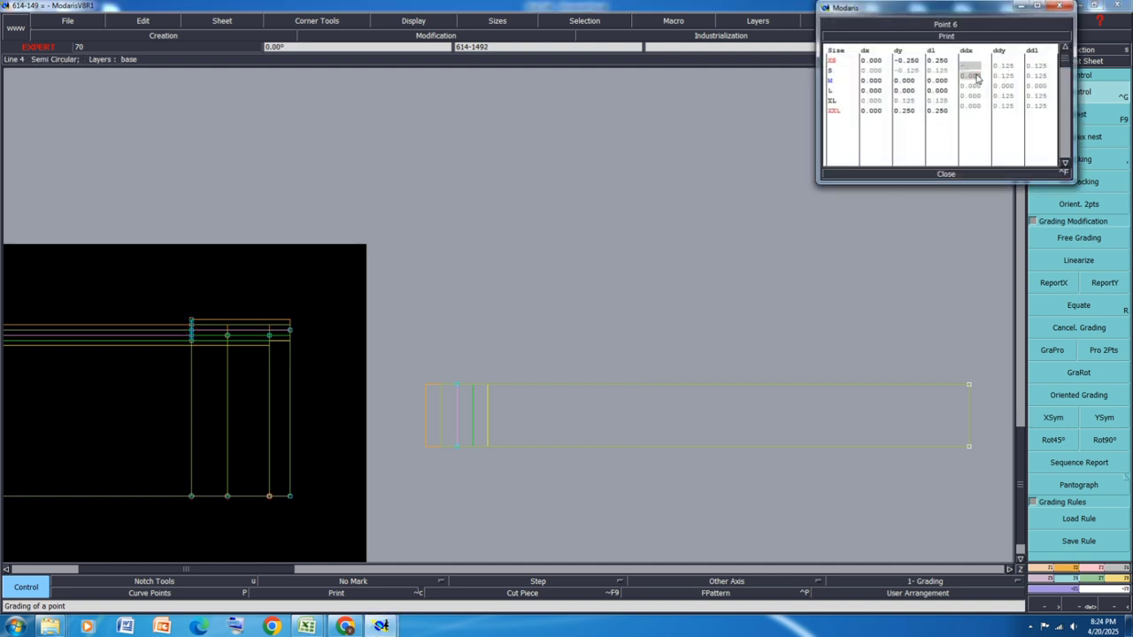
key("Return")
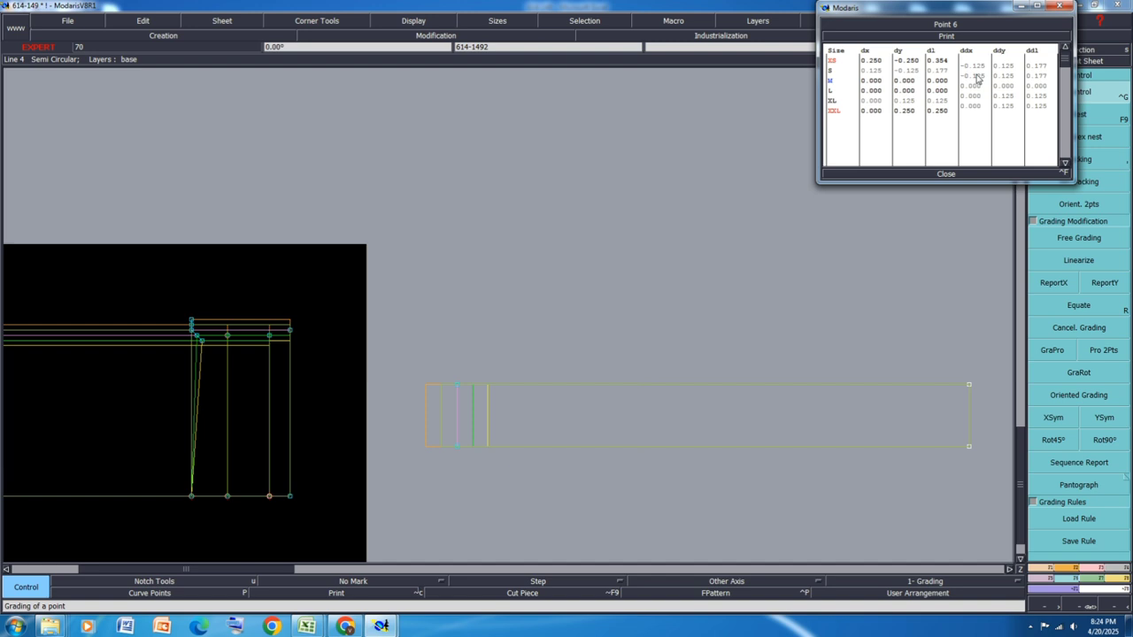
left_click(944, 174)
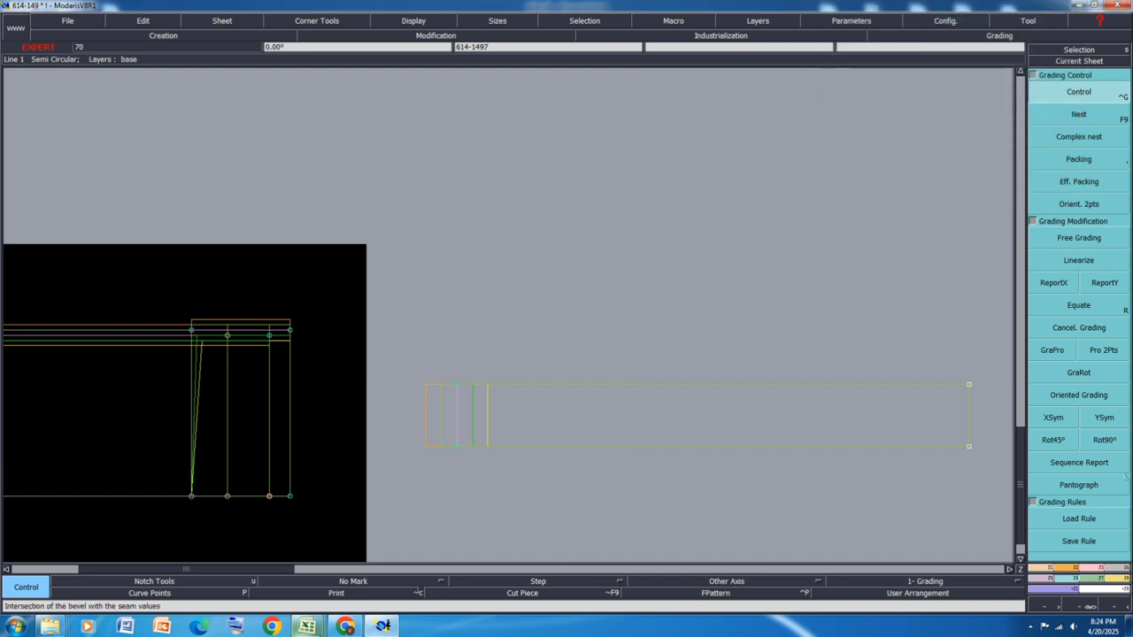
Step: Check the flap heights in the spec, report the flap line's upper-endpoint X grading to its lower endpoint, and save the model
mouse_move(315, 628)
left_click(354, 571)
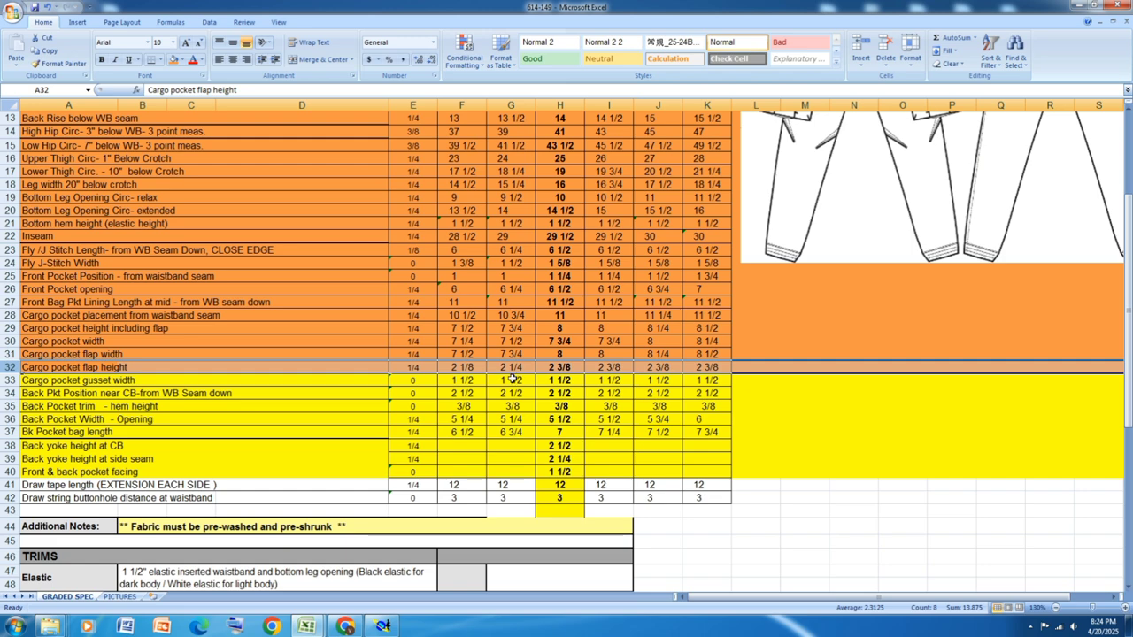
left_click(371, 626)
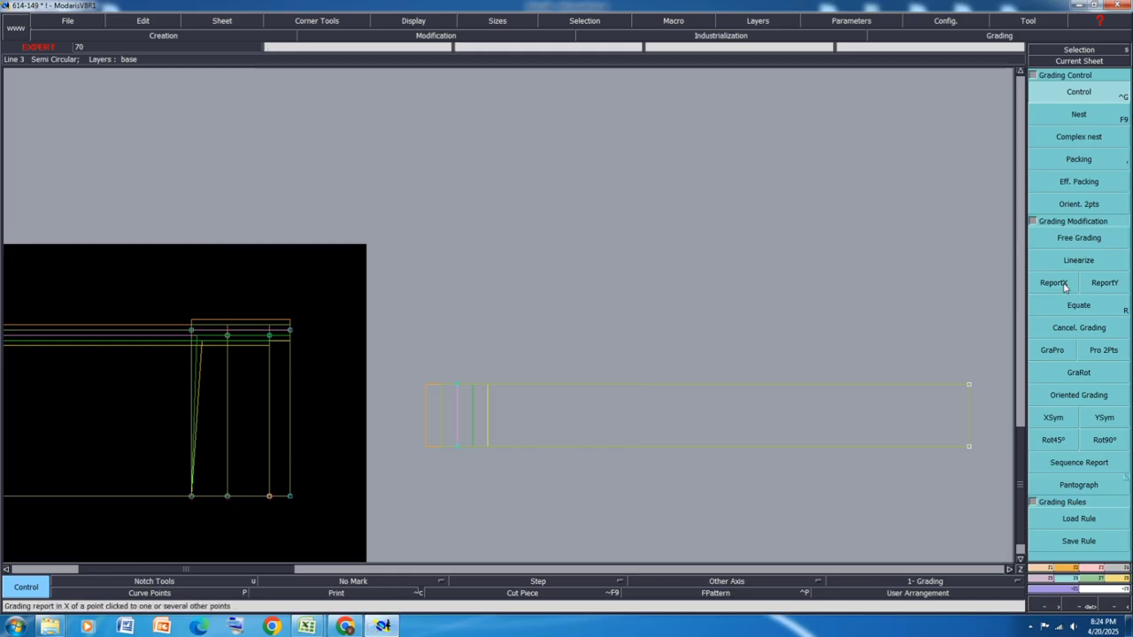
left_click(1065, 285)
left_click(191, 330)
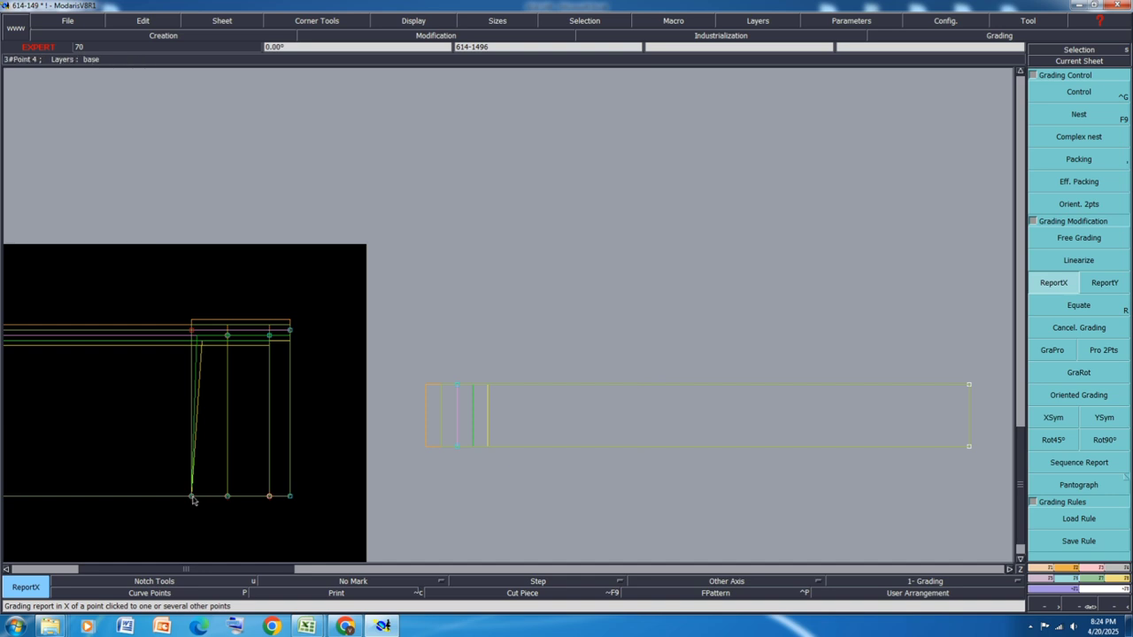
left_click(193, 500)
key("ctrl+s")
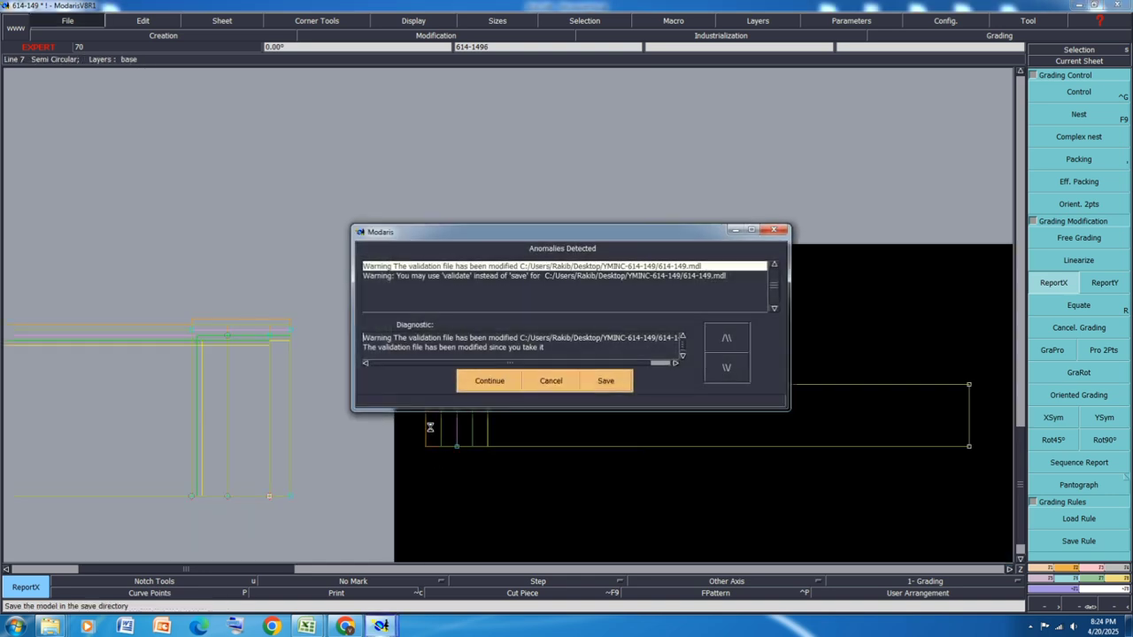
left_click(492, 383)
key("j")
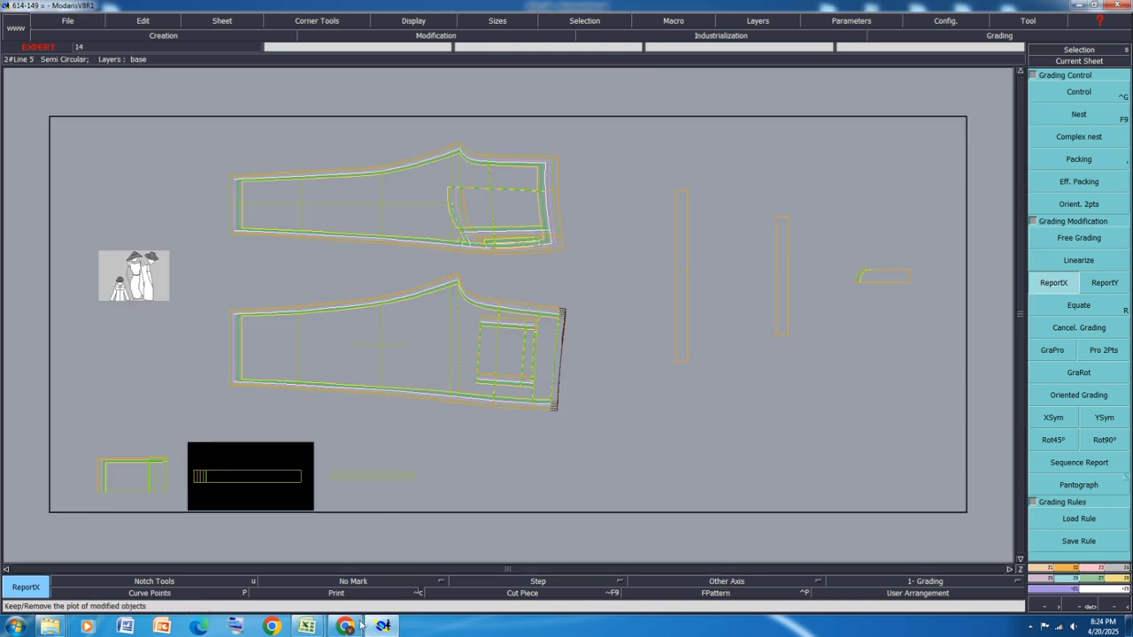
Step: In the Excel spec, fill the cargo pocket gusset width, back pocket position and back pocket trim rows, 33 to 35, with orange
left_click(315, 628)
left_click(368, 580)
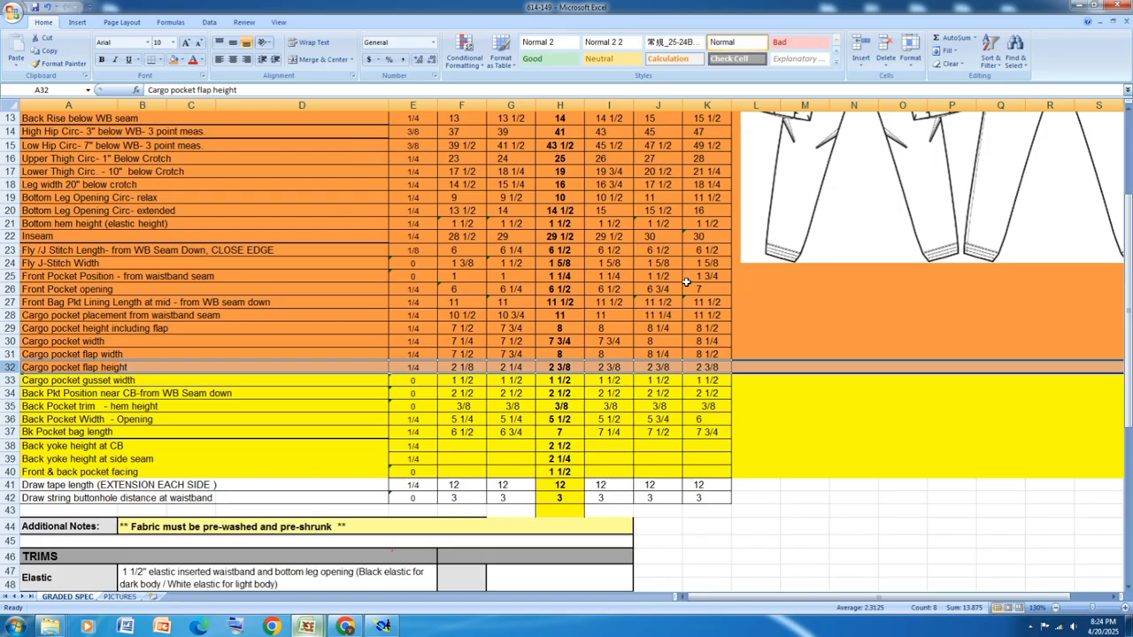
left_click(11, 380)
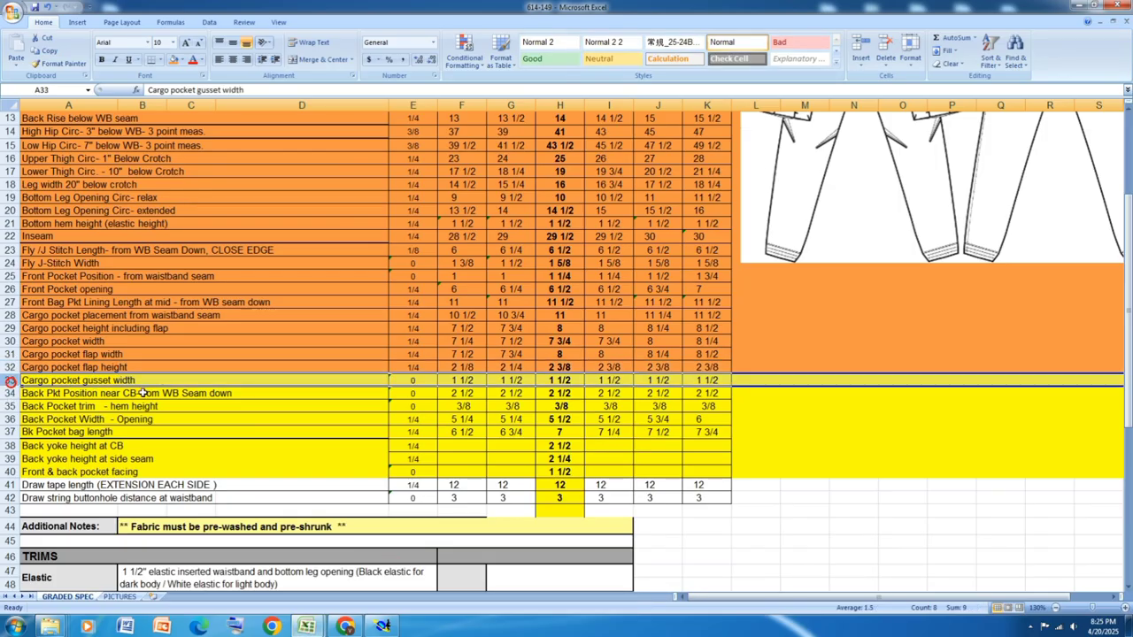
left_click(172, 59)
left_click(10, 393)
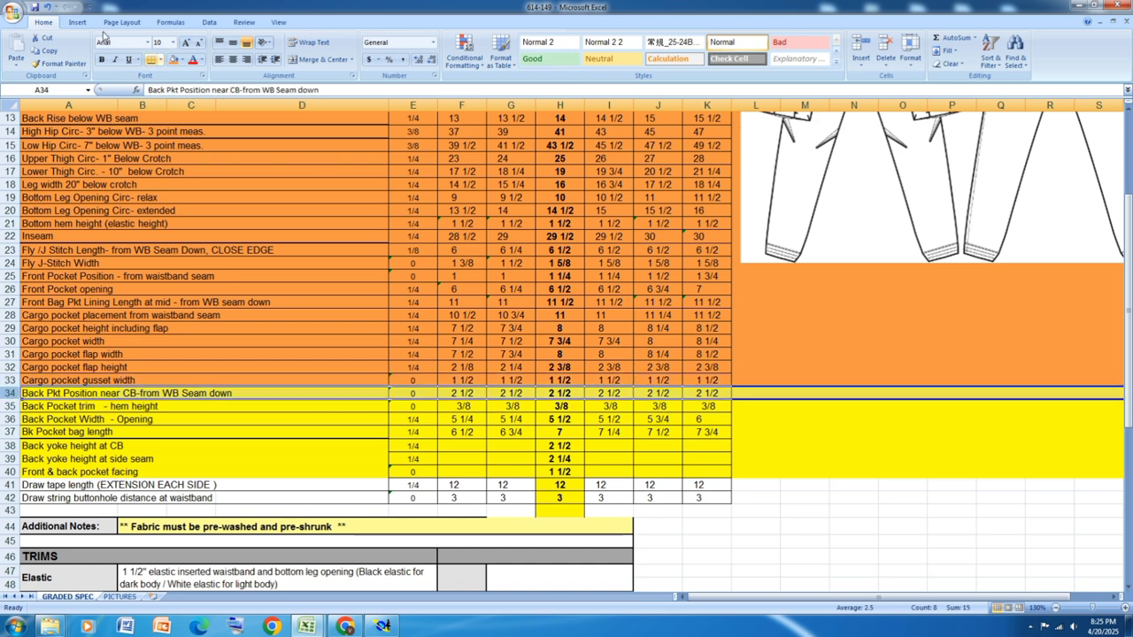
left_click(173, 59)
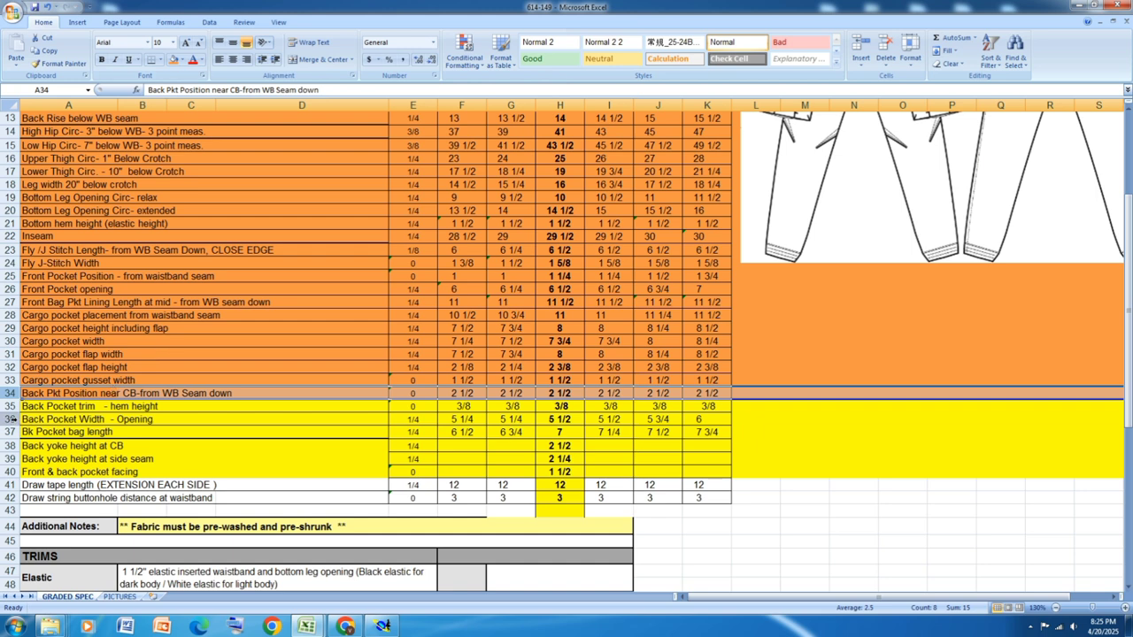
left_click(11, 406)
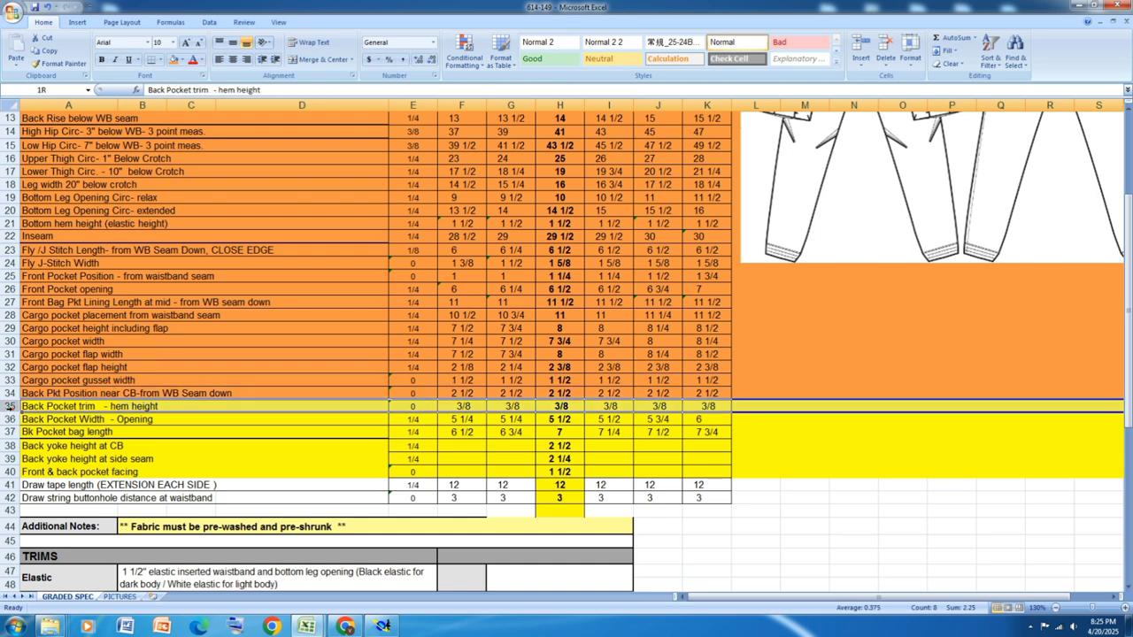
left_click(173, 60)
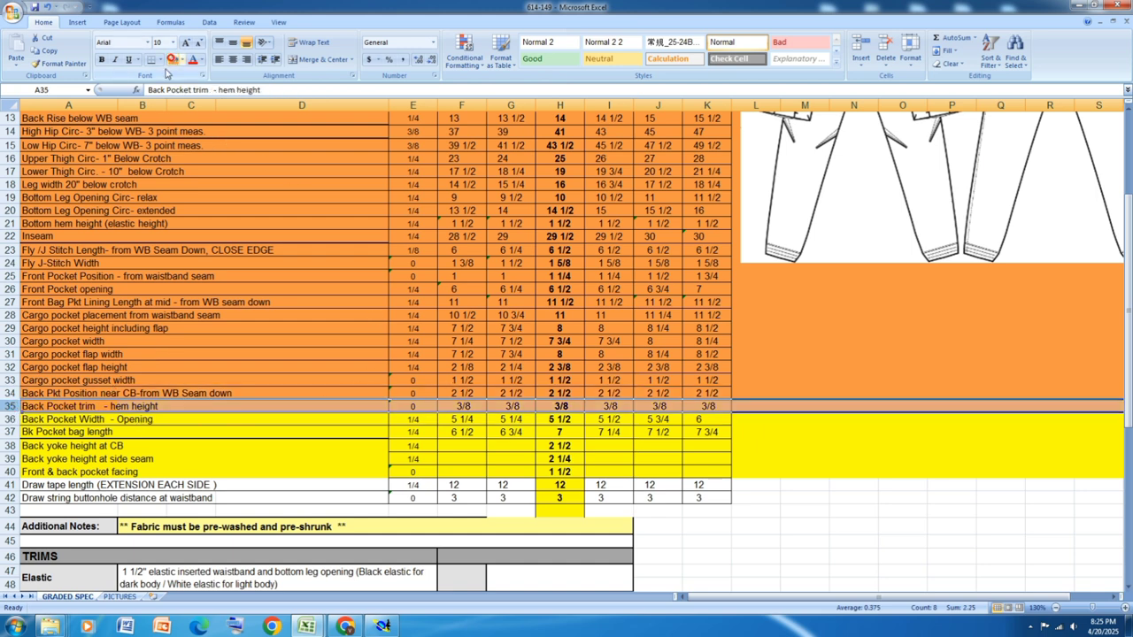
Step: Select the back pocket width row in the spec, and in Modaris pack the back panel's sizes on the pocket's upper corner at the yoke line
left_click(13, 419)
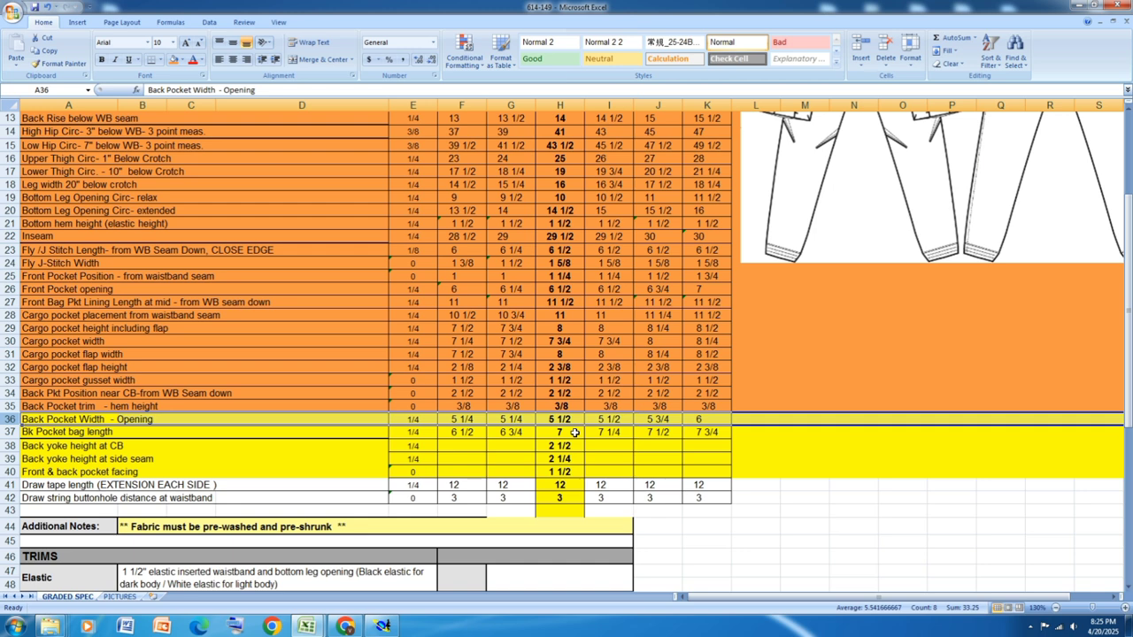
left_click(382, 625)
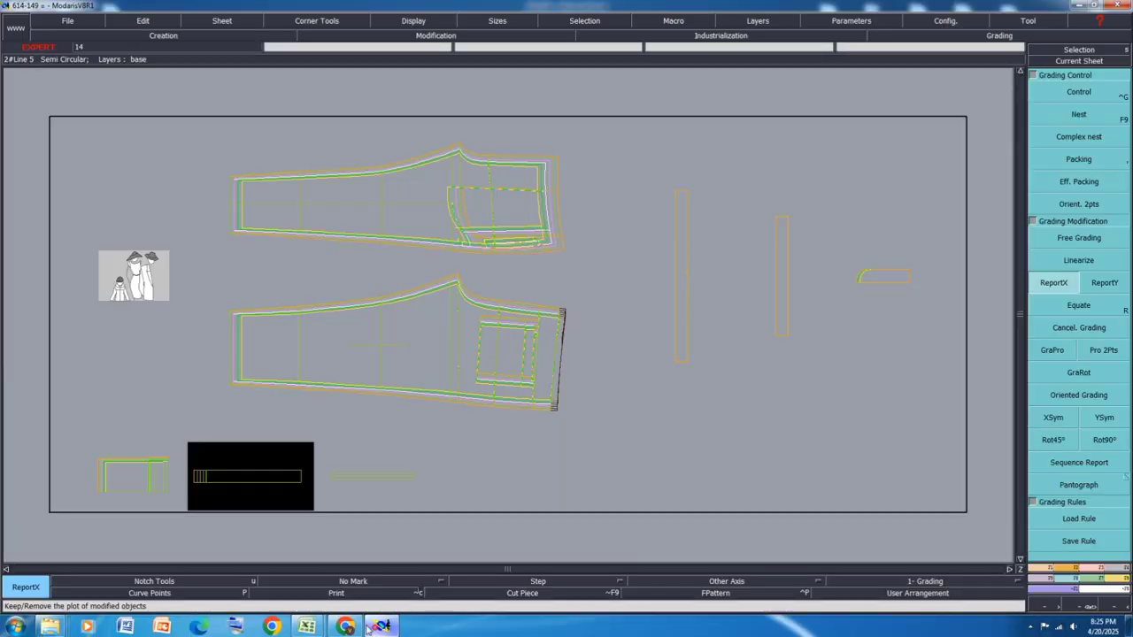
scroll(530, 331, "up", 2)
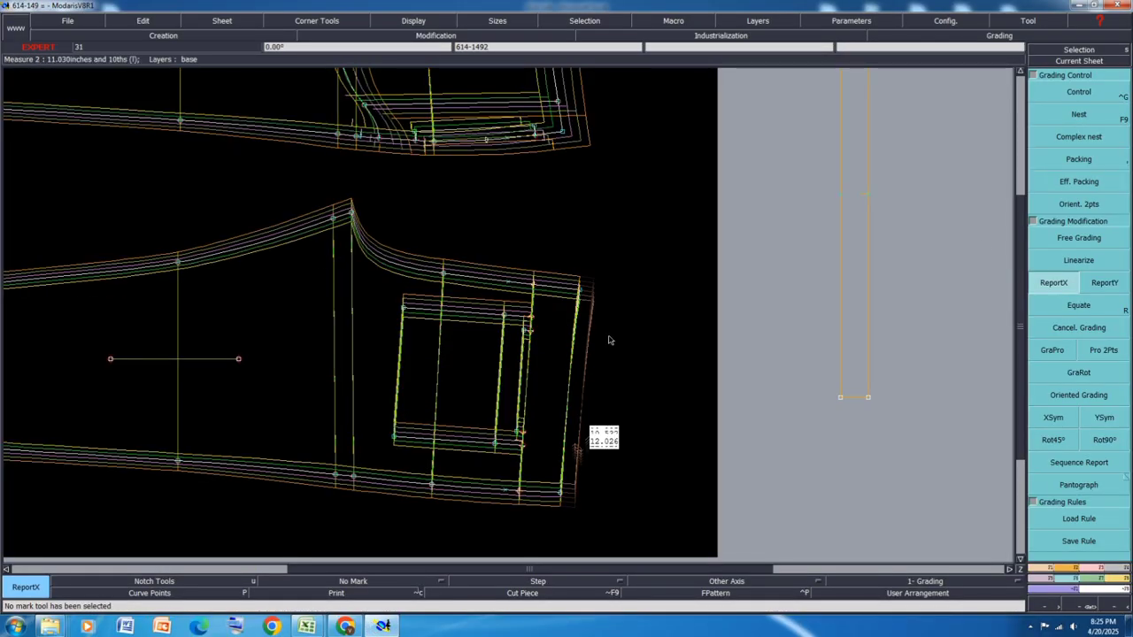
left_click(1069, 161)
left_click(531, 317)
scroll(539, 343, "down", 2)
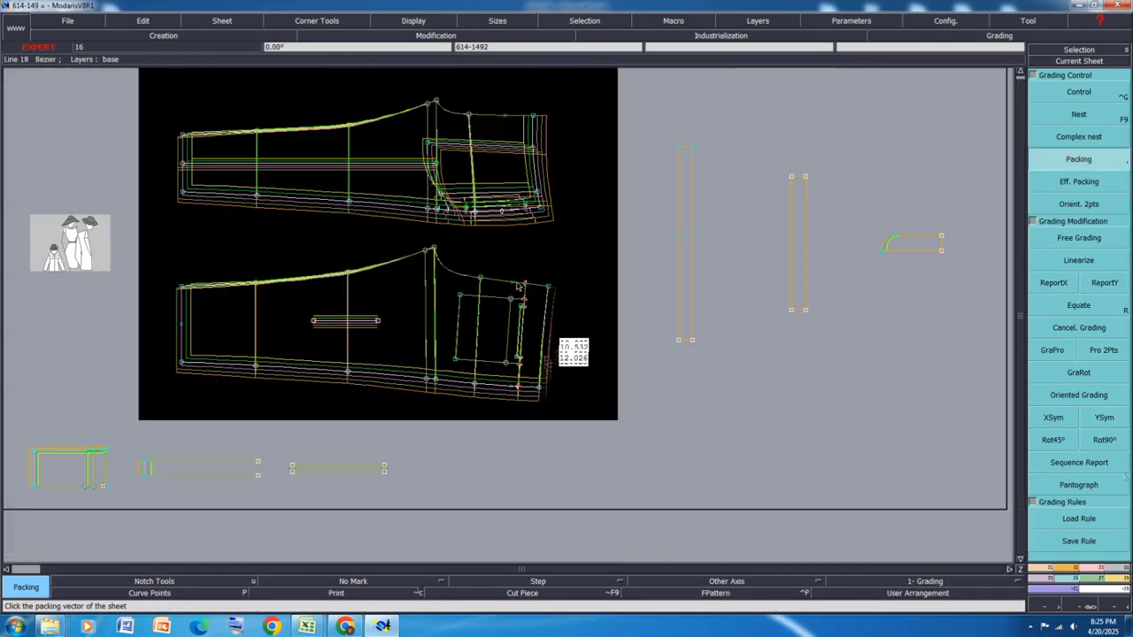
scroll(523, 359, "up", 3)
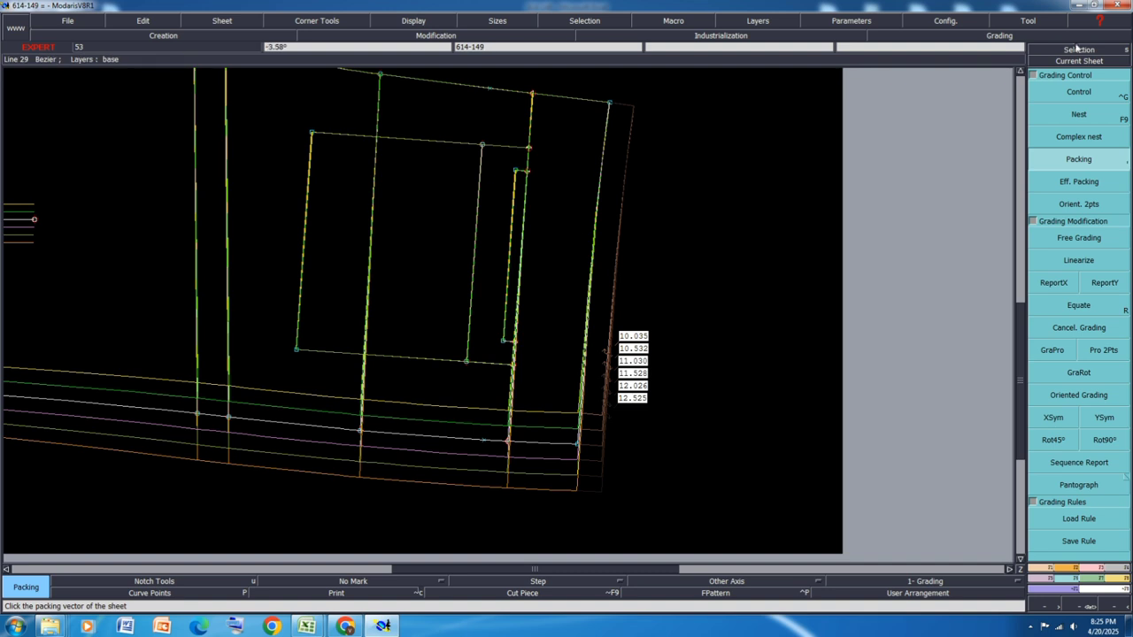
Step: Bring up the grading values of the back pocket opening's lower corner, away from the yoke line, in the back panel
key("ctrl+g")
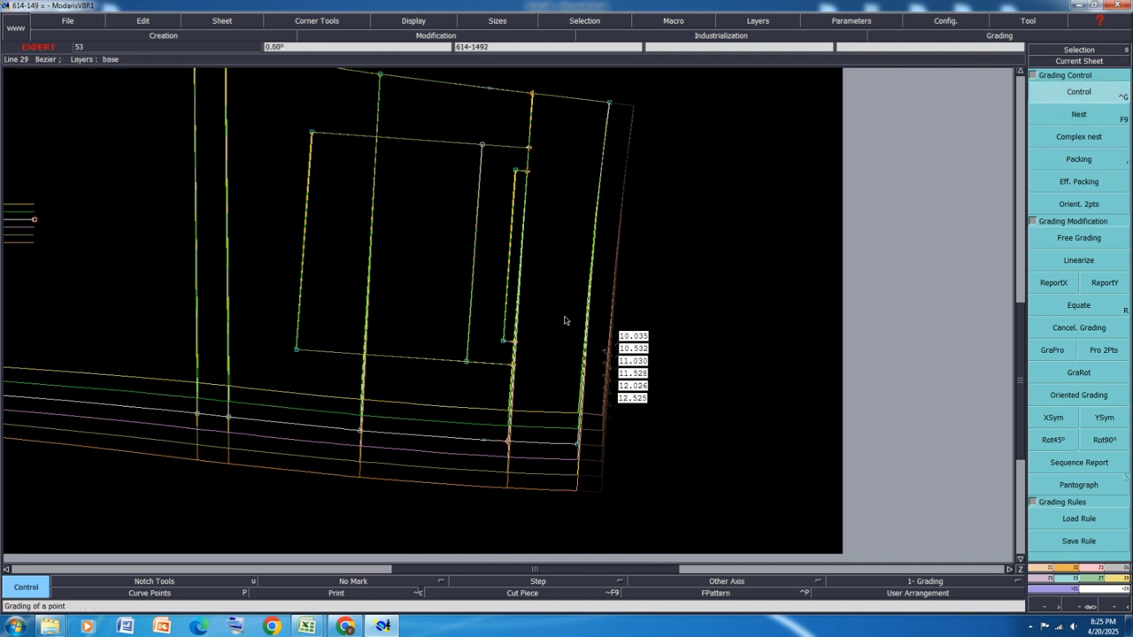
scroll(478, 354, "up", 2)
left_click(473, 354)
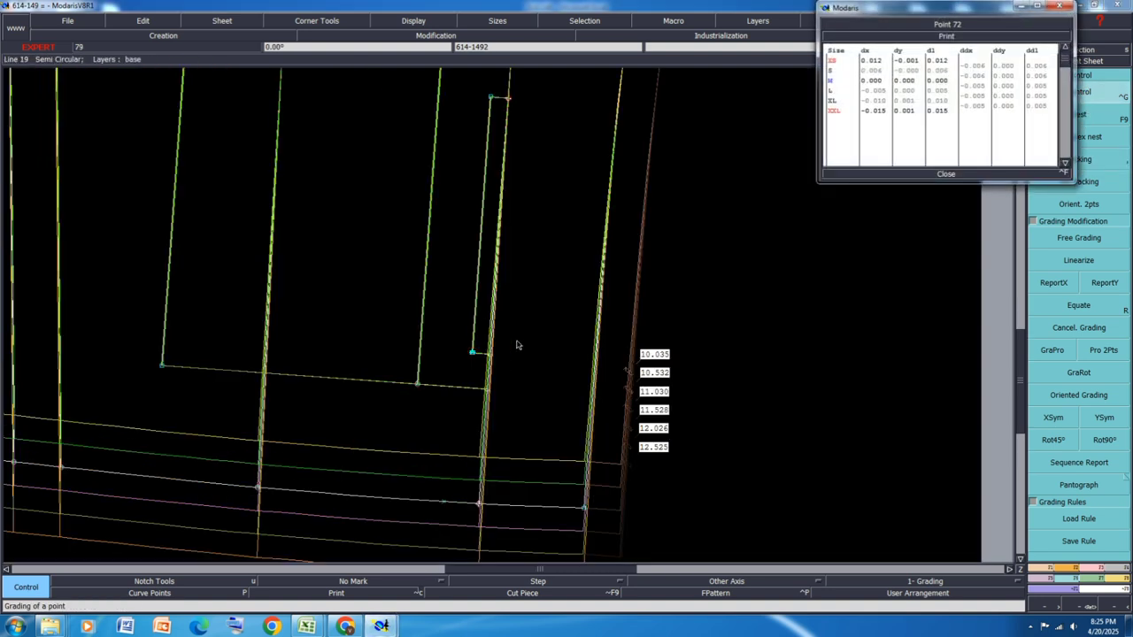
left_click(946, 174)
scroll(436, 398, "up", 3)
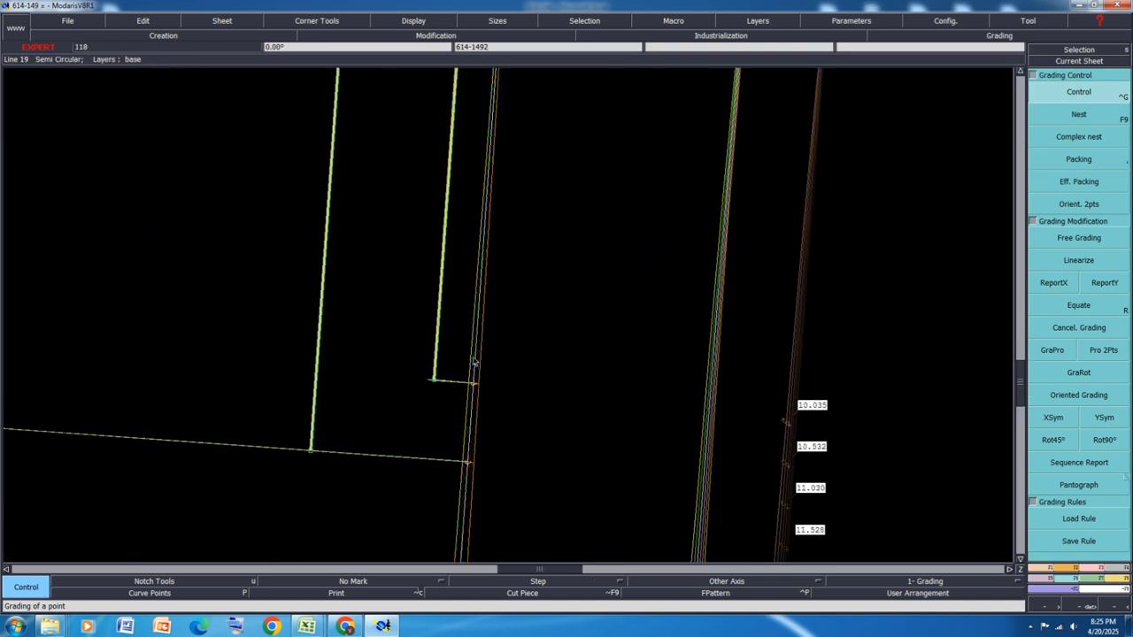
left_click(424, 380)
scroll(417, 278, "down", 1)
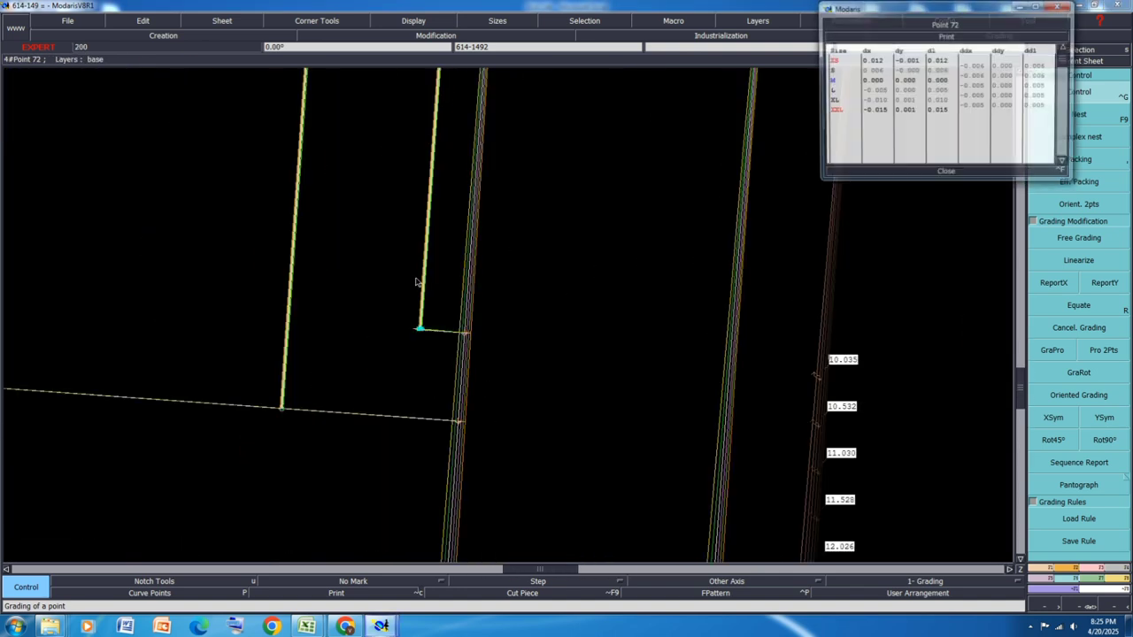
Step: Try a ddl grading of 0.25 for S–M on the back pocket opening's lower corner
left_click(1043, 77)
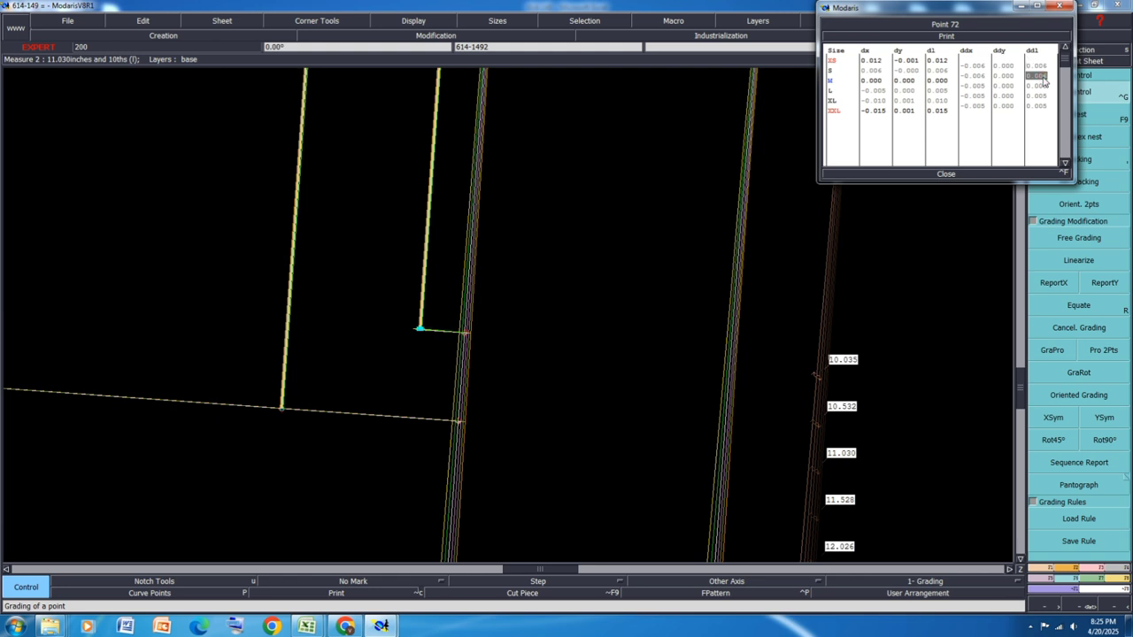
key("BackSpace")
type("0.25")
key("Return")
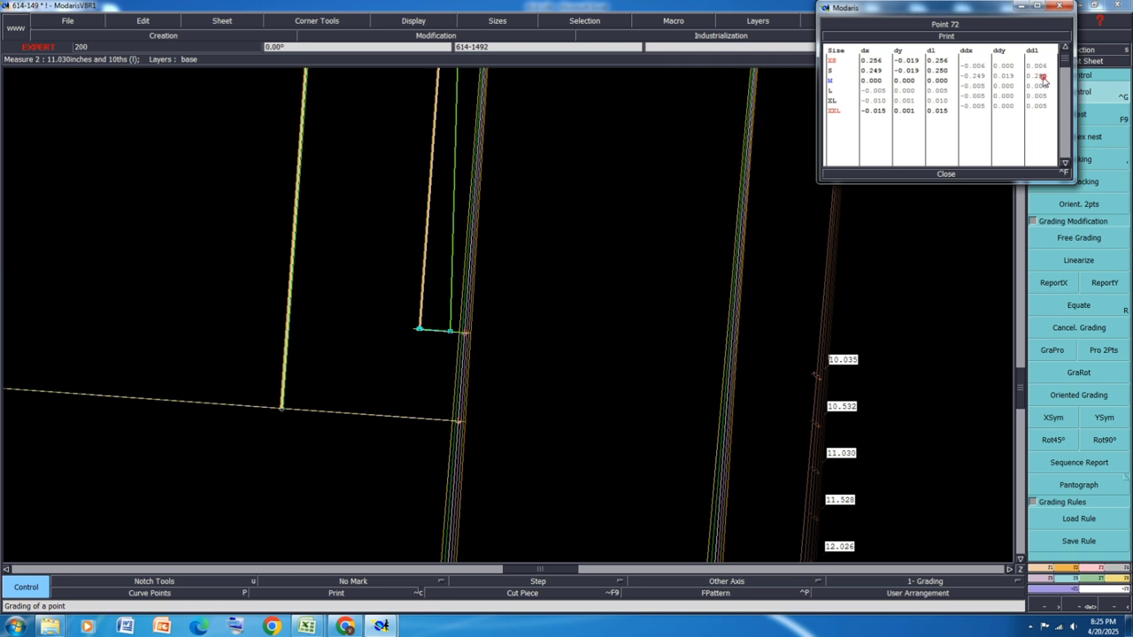
left_click(1043, 77)
key("BackSpace")
key("Return")
Step: Reset the ddl grading of the back pocket opening's lower corner to 0 for all size intervals
left_click(1043, 77)
left_click(1038, 108, "shift")
left_click(1037, 67, "shift")
type("0")
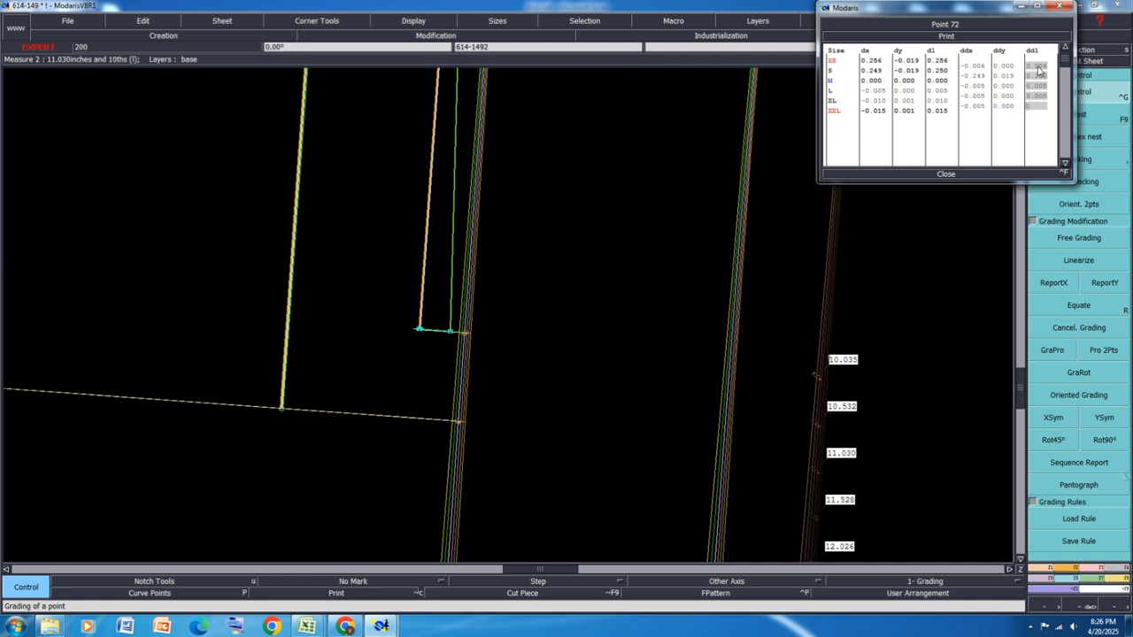
key("Return")
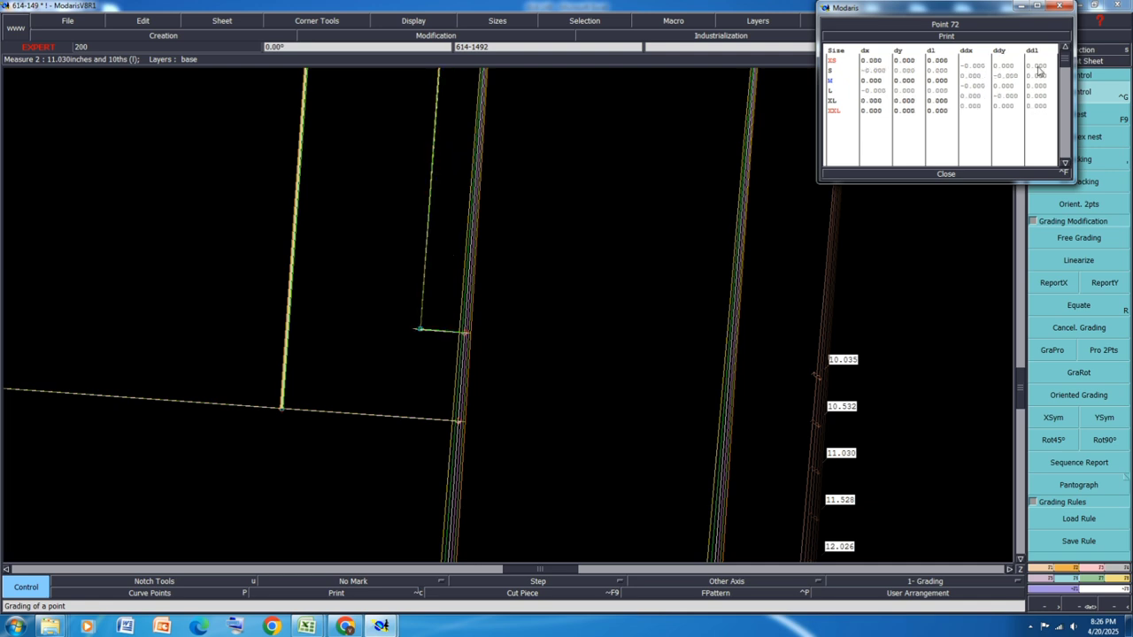
Step: Set the ddy grading of the back pocket opening's lower corner to -0.25 for S–M and 0 for XS–S
left_click(421, 331)
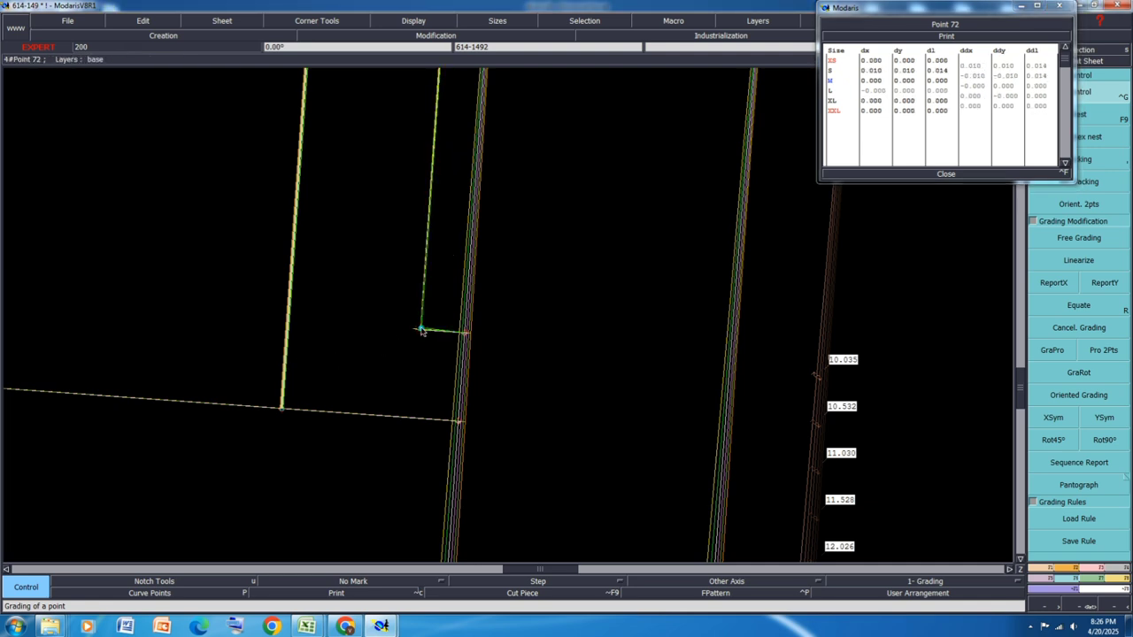
left_click(1009, 76)
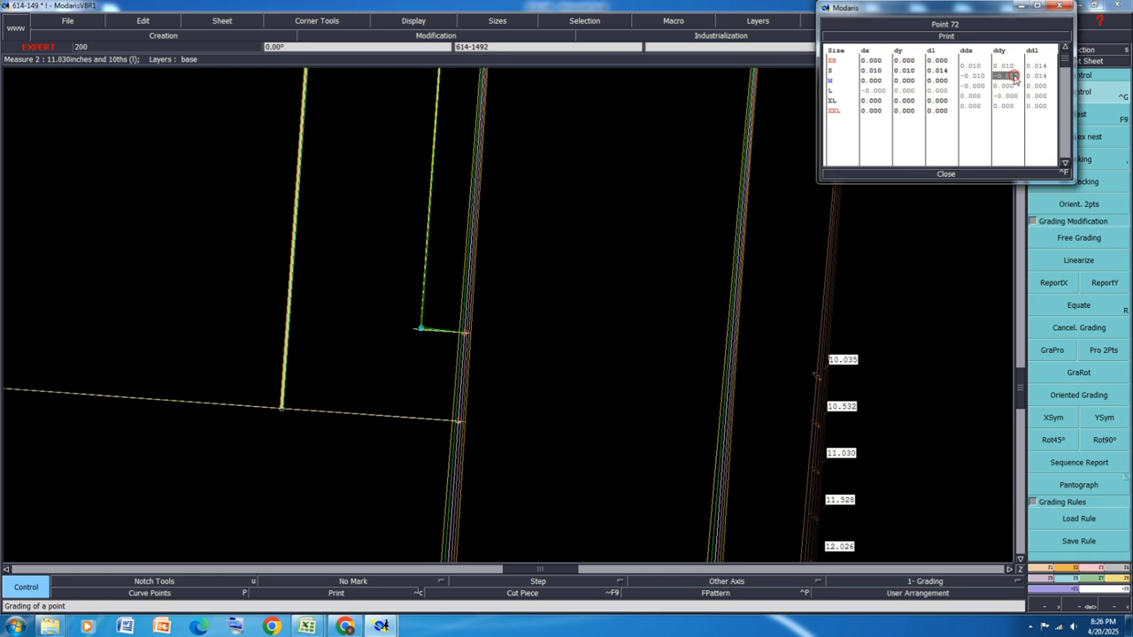
type("0.25")
key("Return")
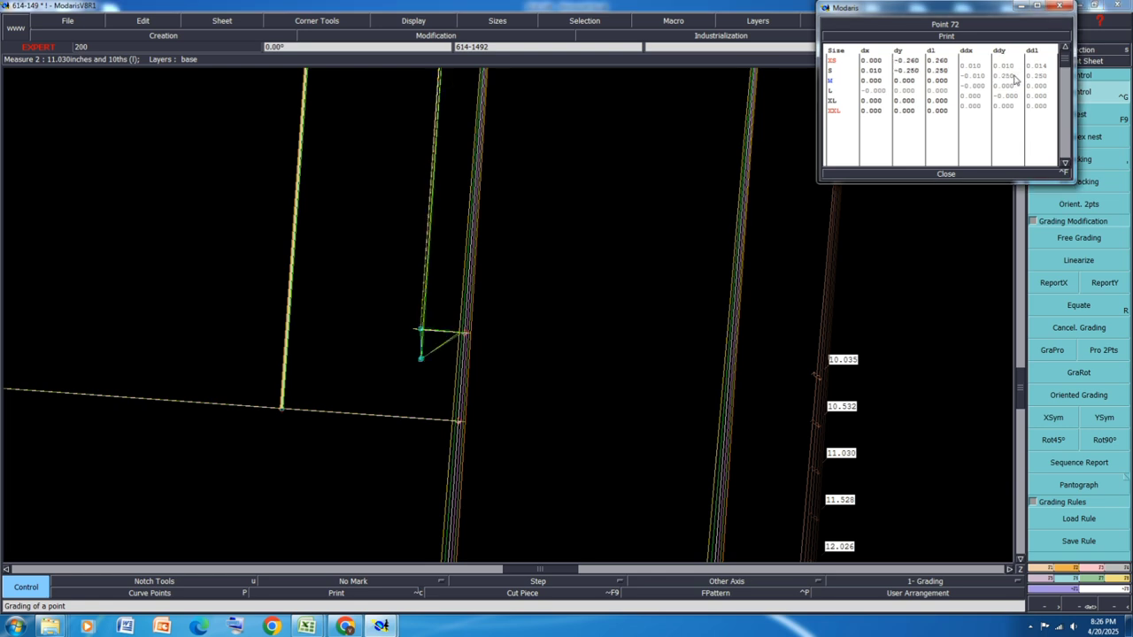
left_click(1013, 77)
type("-.25")
key("Return")
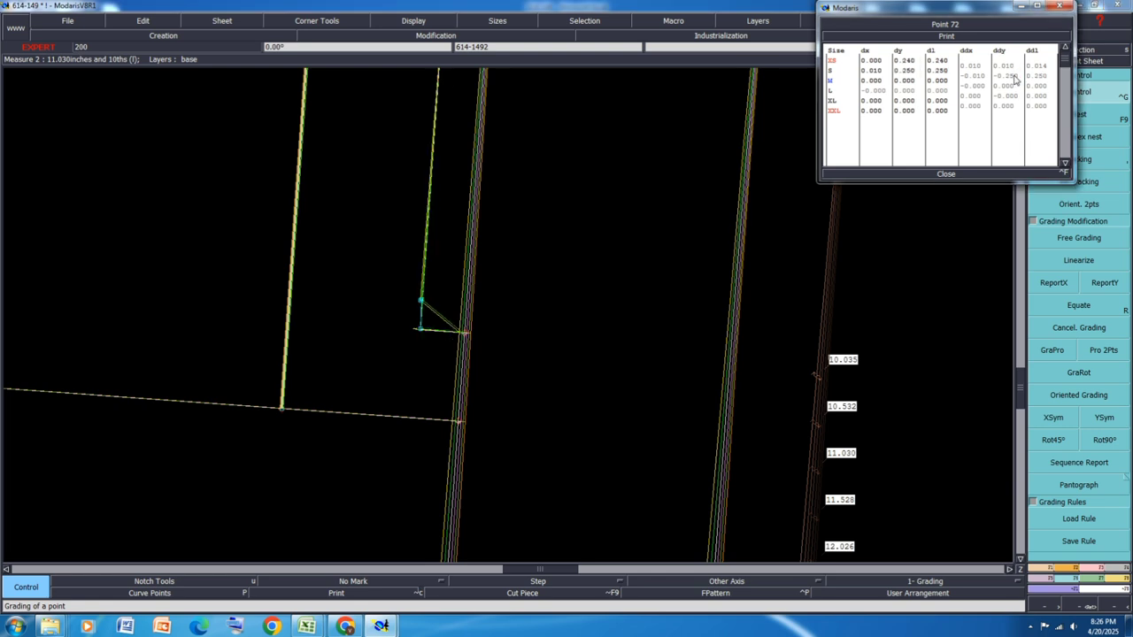
left_click(1009, 67)
type("-")
key("Return")
Step: Set the same corner's ddy grading to -0.25 for L–XL and XL–XXL, and close its grading table
left_click(1008, 96)
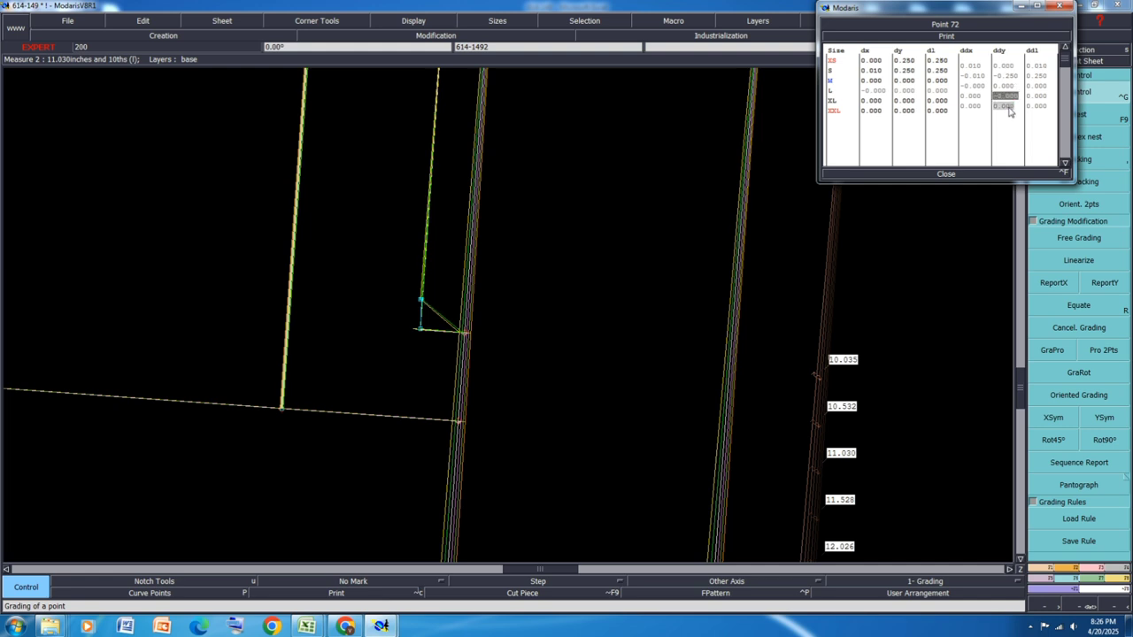
type(".25")
key("Return")
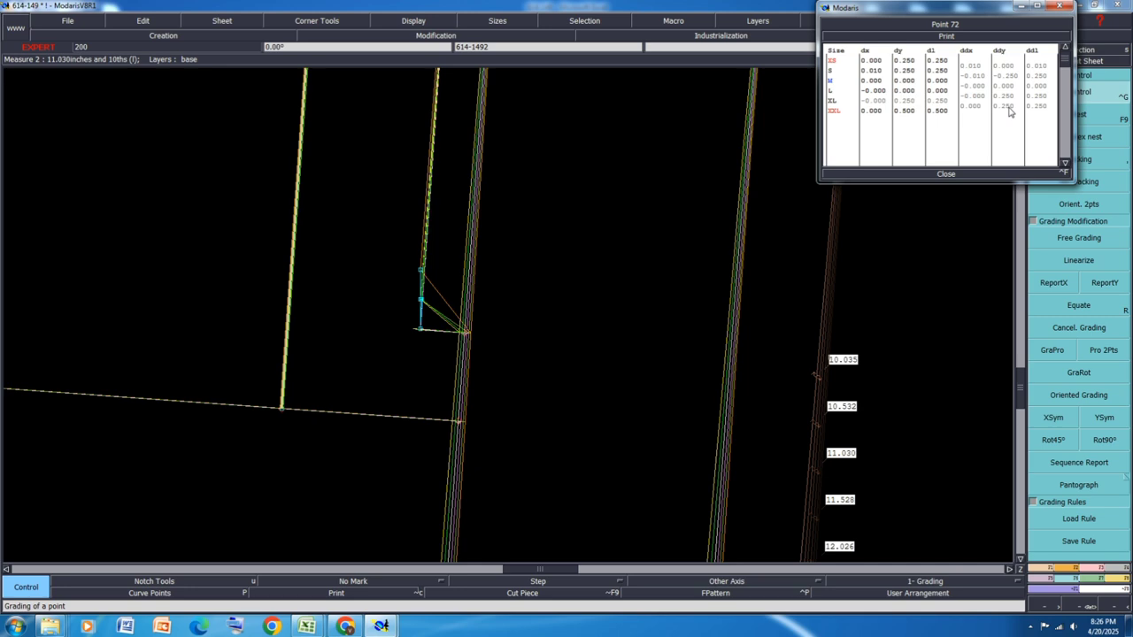
scroll(588, 248, "down", 2)
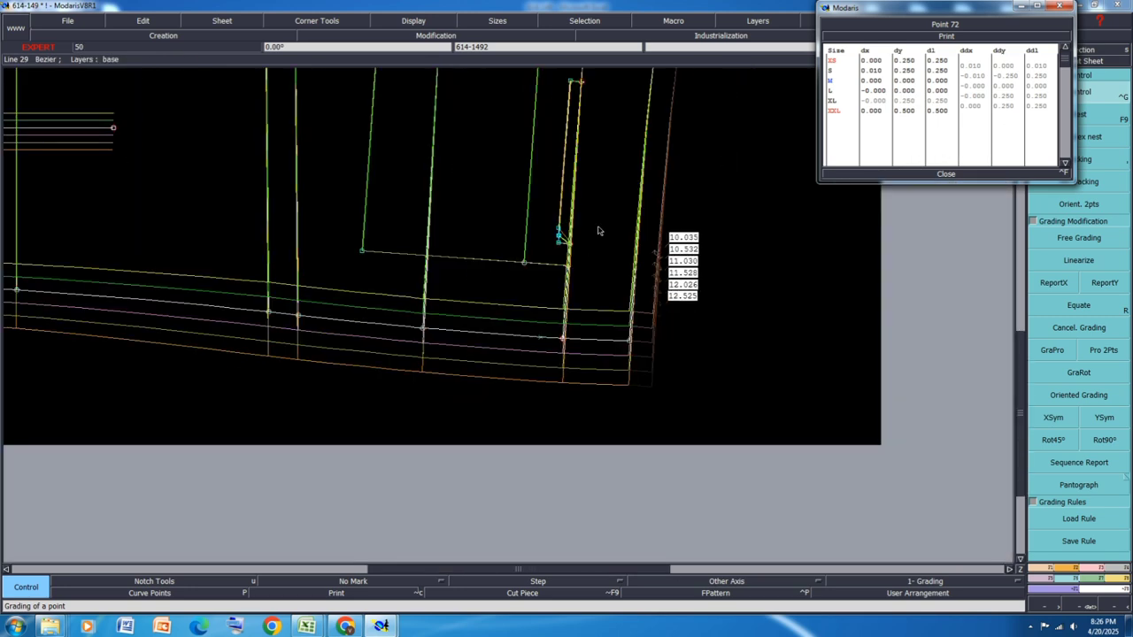
scroll(646, 177, "up", 1)
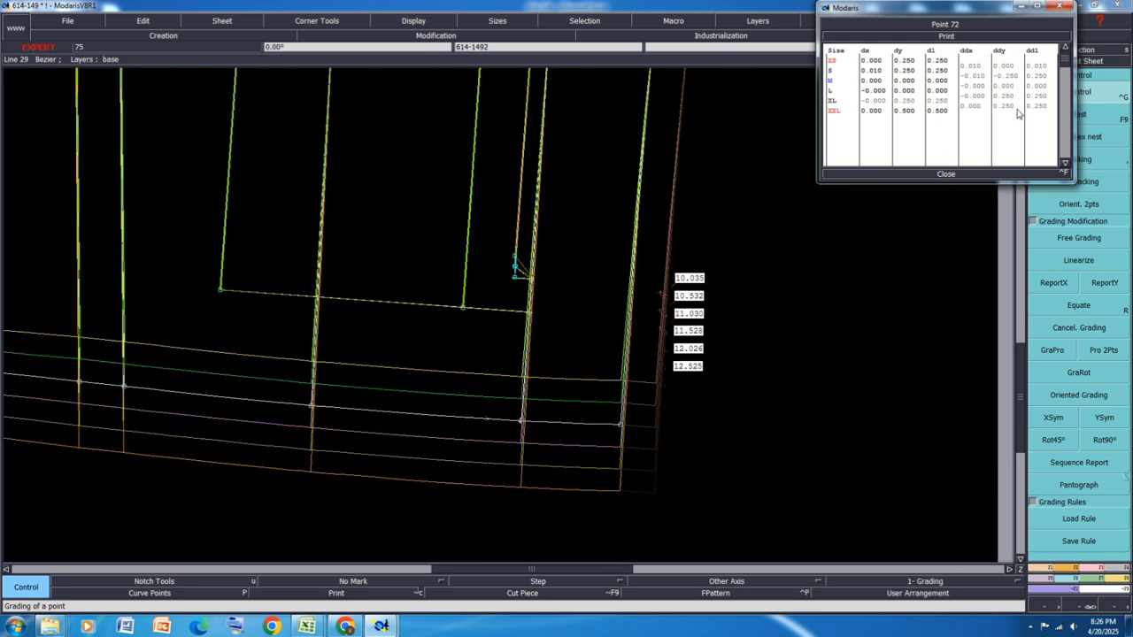
left_click_drag(1013, 108, 1010, 99)
type("-0.25")
key("Return")
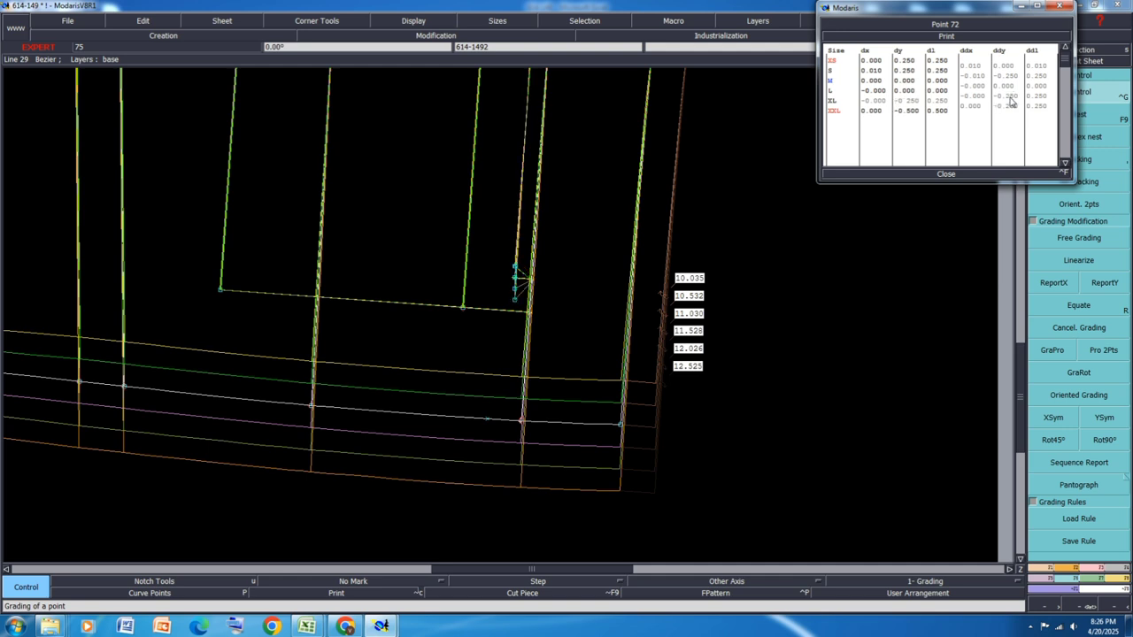
left_click(945, 174)
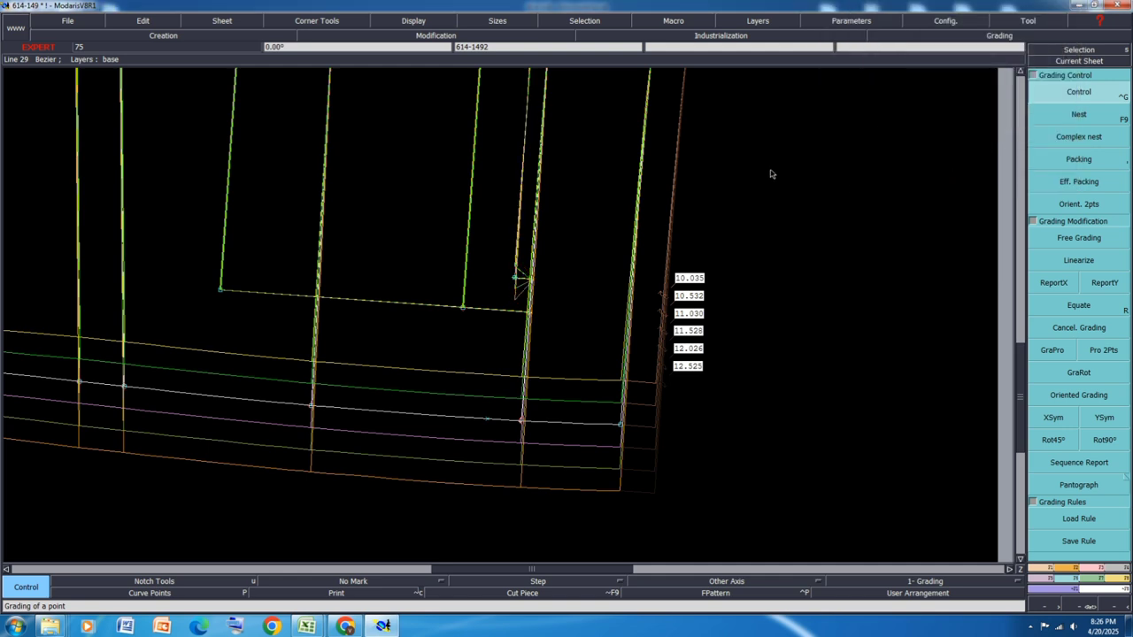
Step: Set the ddl grading of the pocket opening's lower corner on the yoke line to 0.25 for S–M and 0 for M–L
scroll(531, 283, "up", 3)
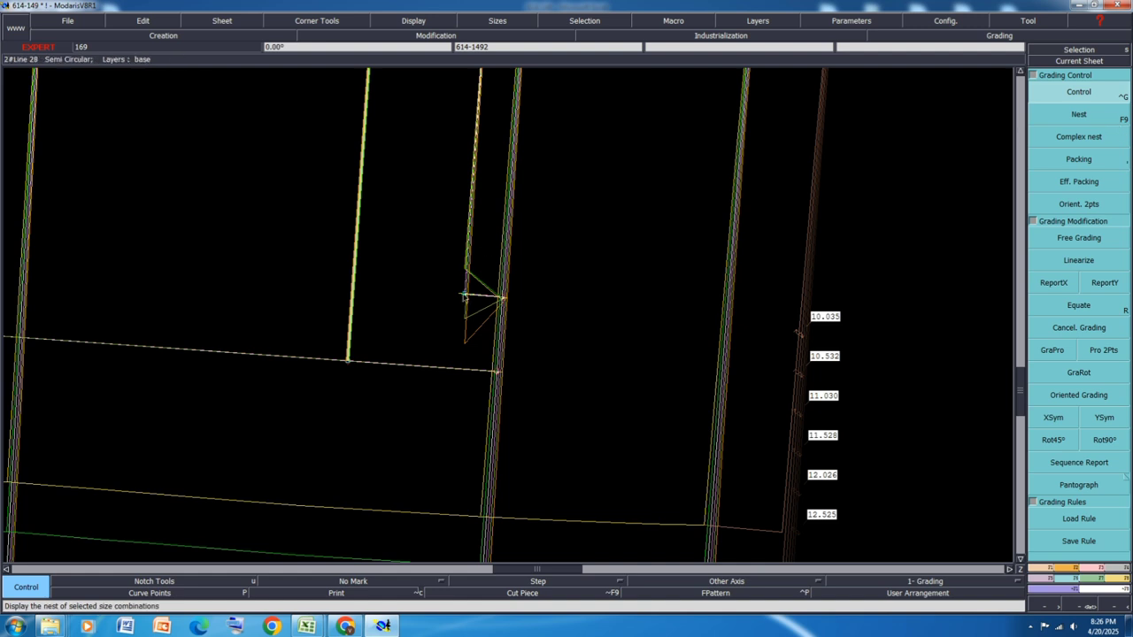
scroll(502, 299, "up", 2)
left_click(505, 293)
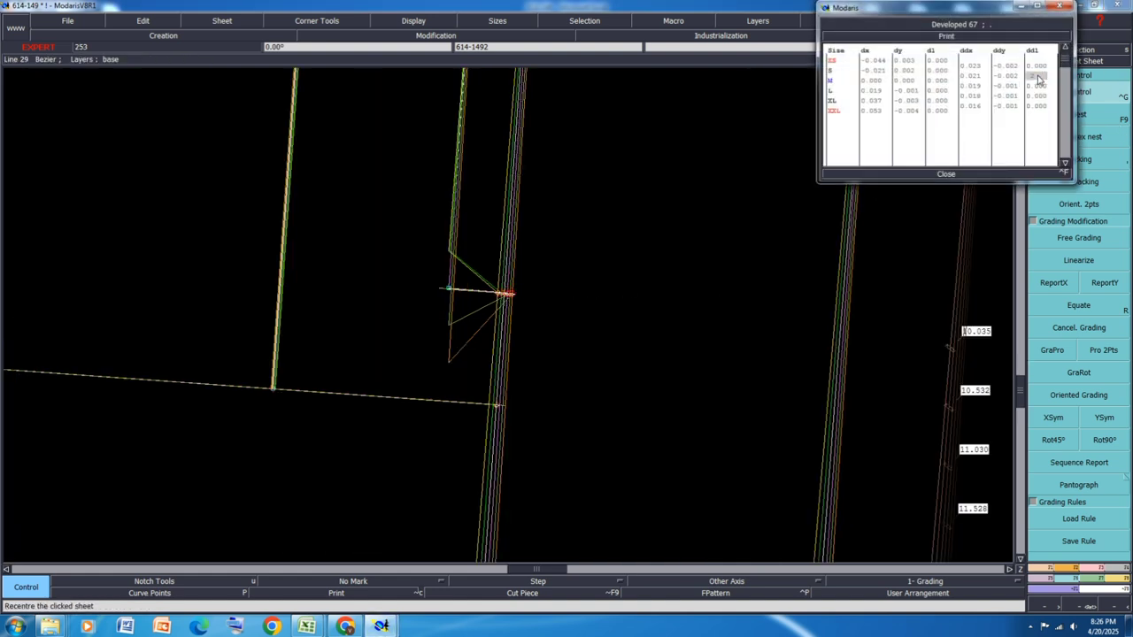
key("Return")
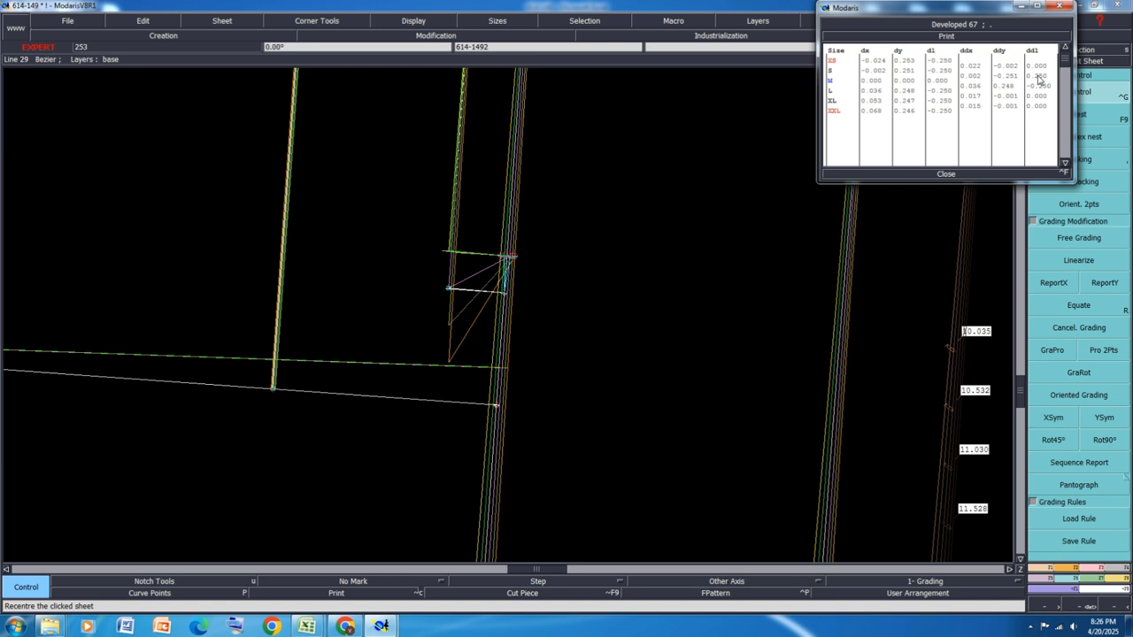
left_click(1044, 88)
type("0")
key("Return")
Step: Set the ddl grading of the yoke-line corner to 0.25 for L–XL and XL–XXL, and close its grading table
left_click(1043, 99)
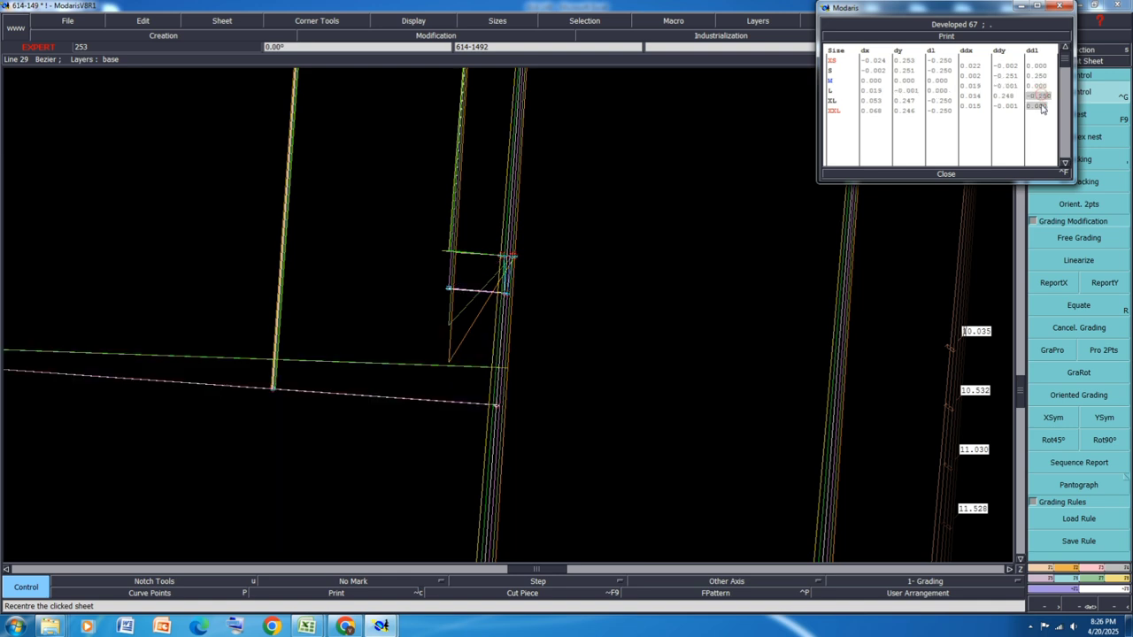
type("-")
key("Return")
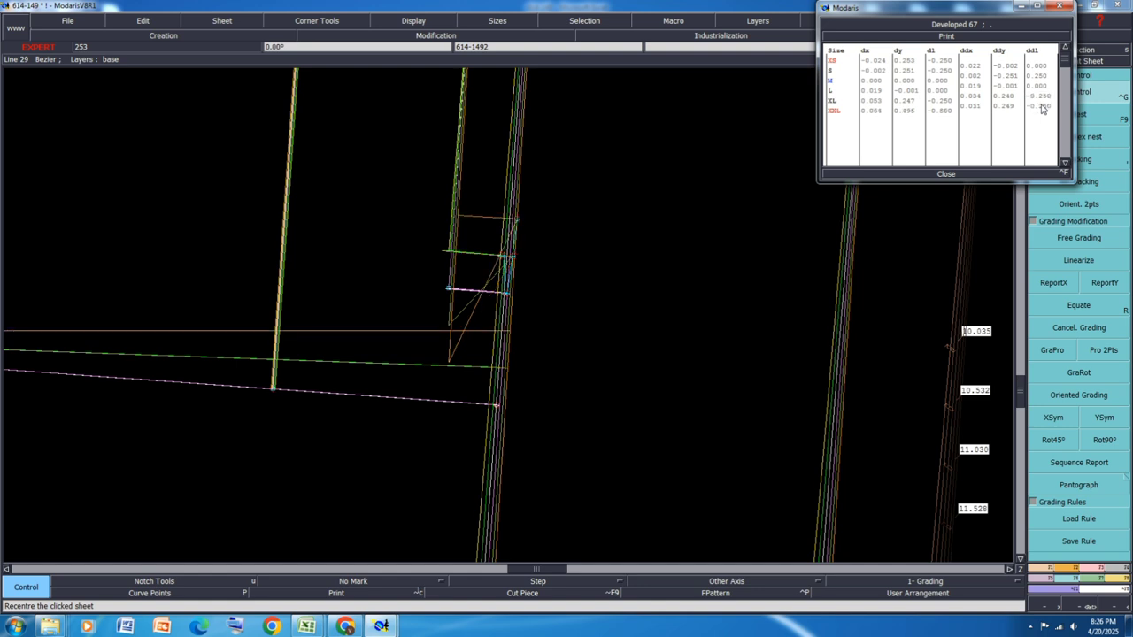
left_click(1041, 97)
key("Return")
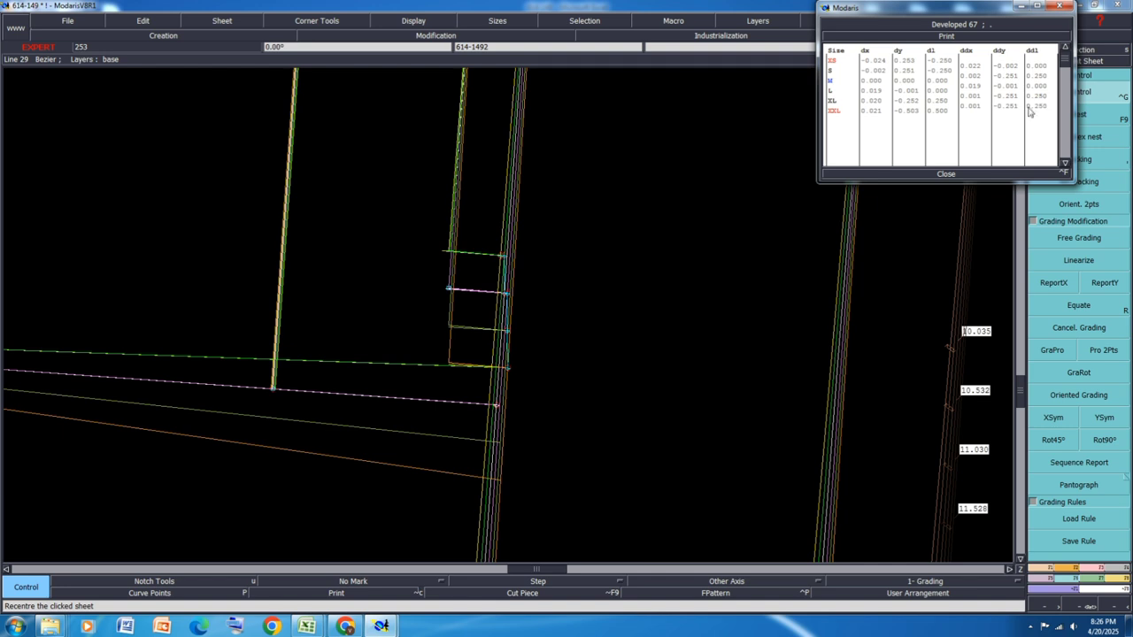
left_click(947, 174)
Step: Report the Y grading of the pocket bag's lower yoke-line corner to the bag's other lower-edge points, and save the model
scroll(584, 392, "down", 2)
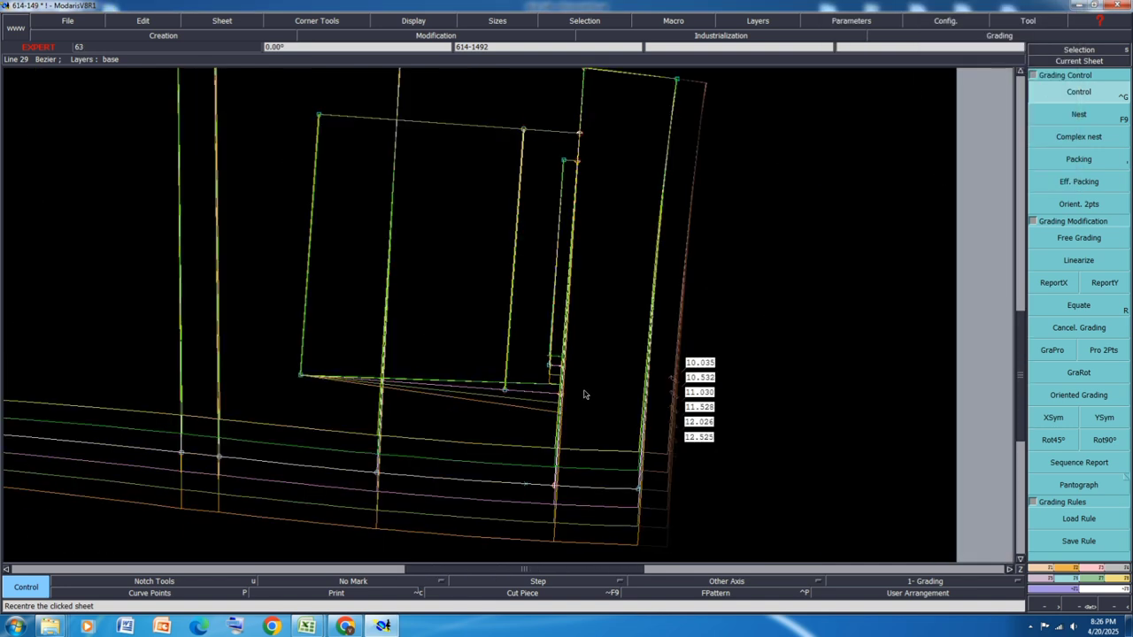
left_click(1104, 282)
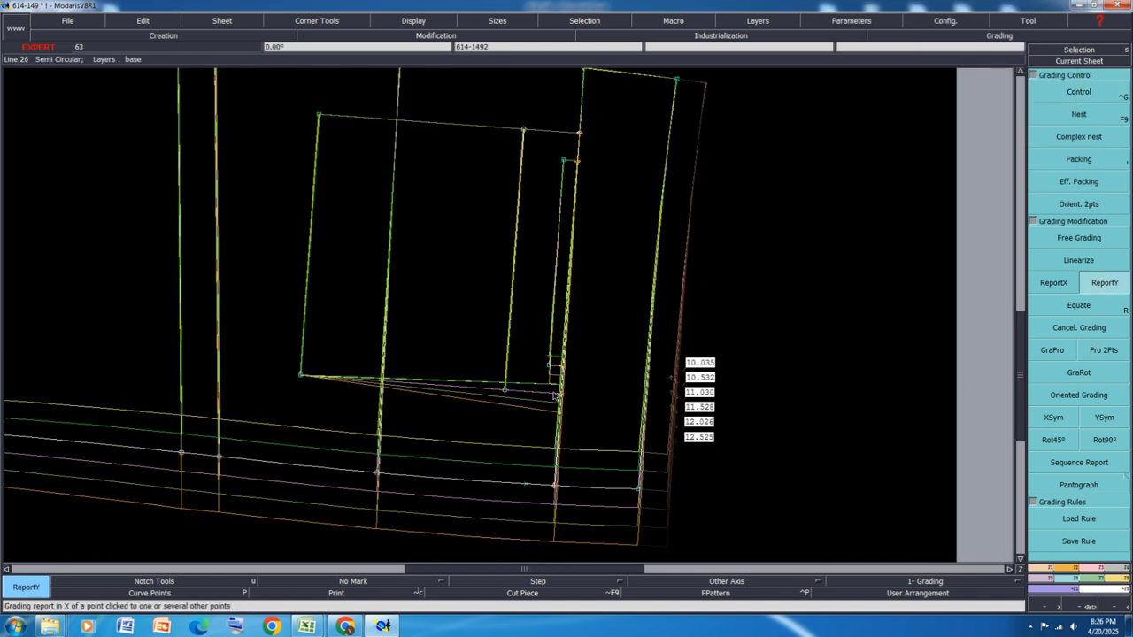
left_click(300, 376)
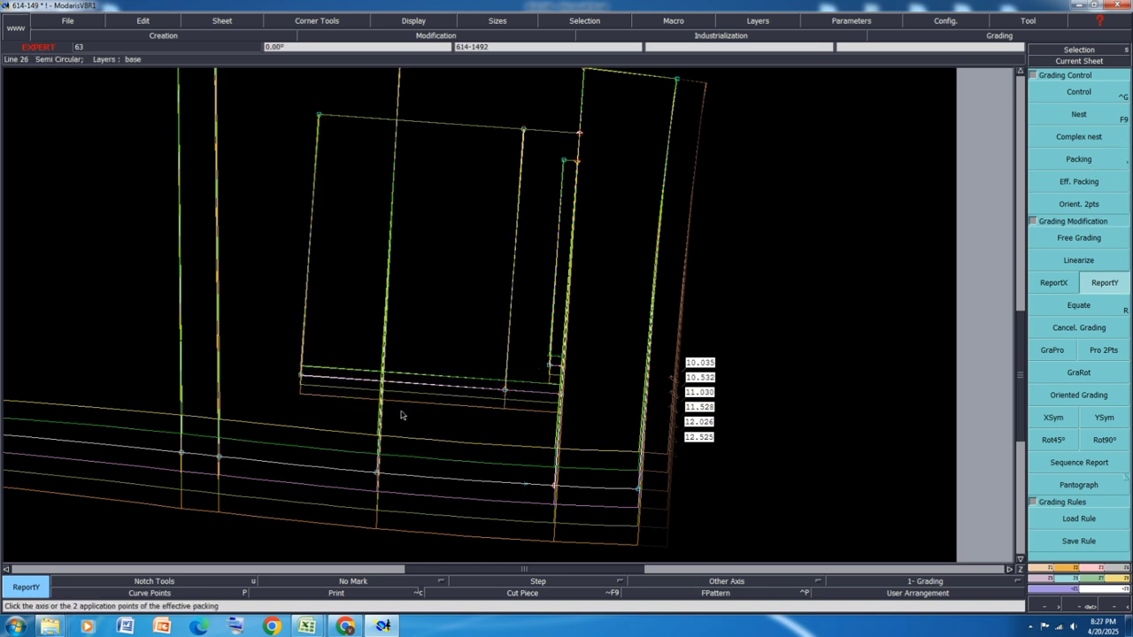
key("ctrl+s")
left_click(508, 382)
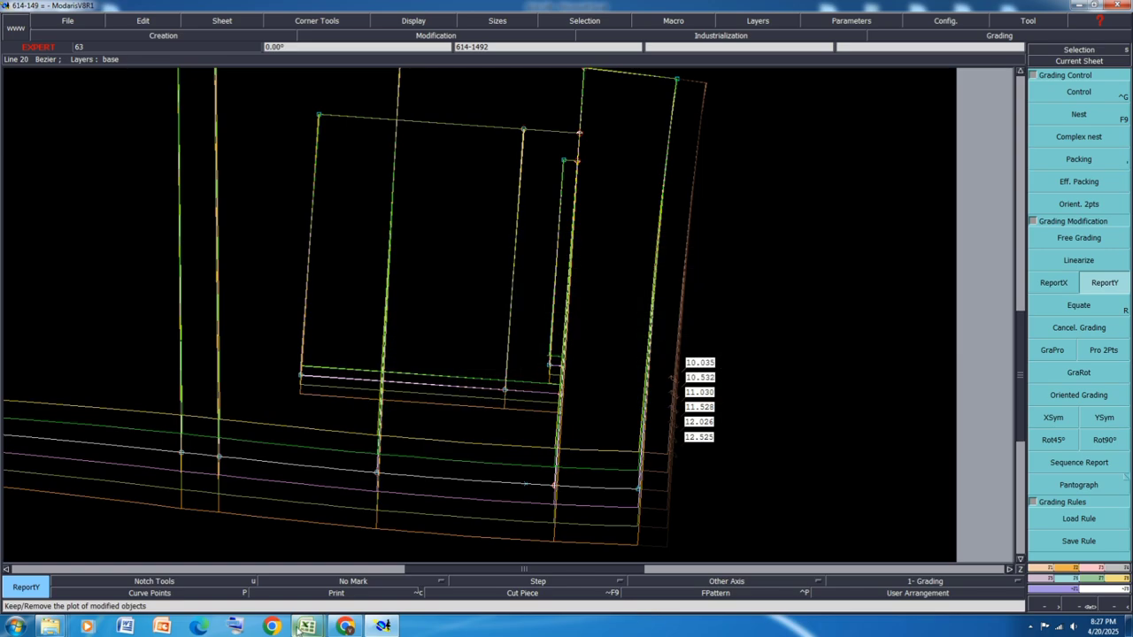
Step: In the Excel spec, fill the back pocket width and back pocket bag length rows, 36 and 37, with orange
mouse_move(306, 627)
left_click(363, 562)
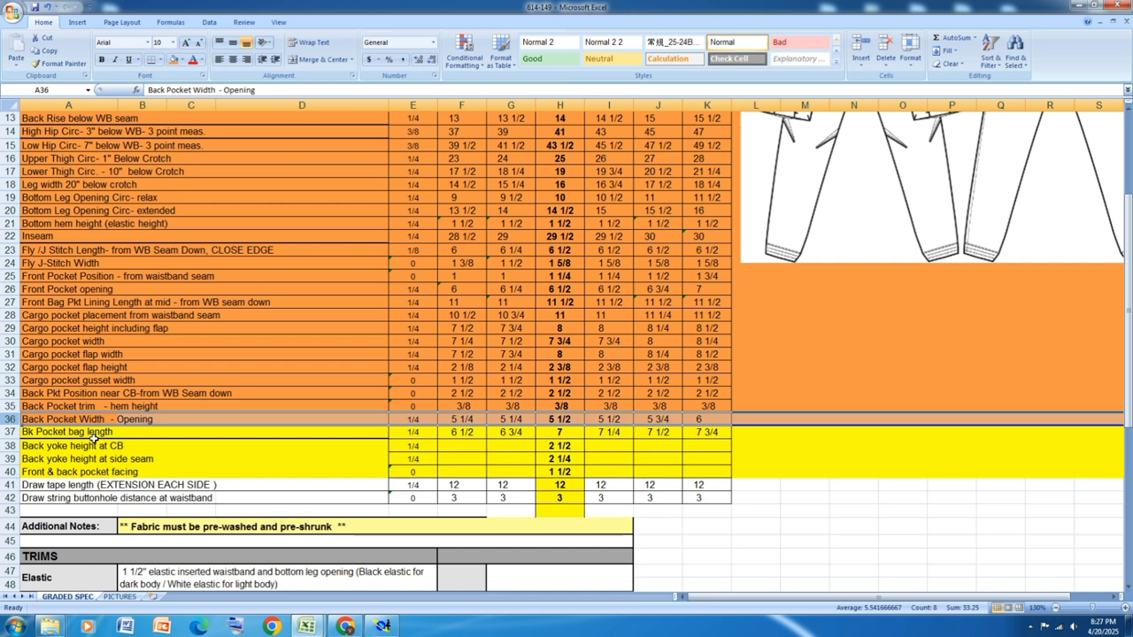
left_click(16, 434)
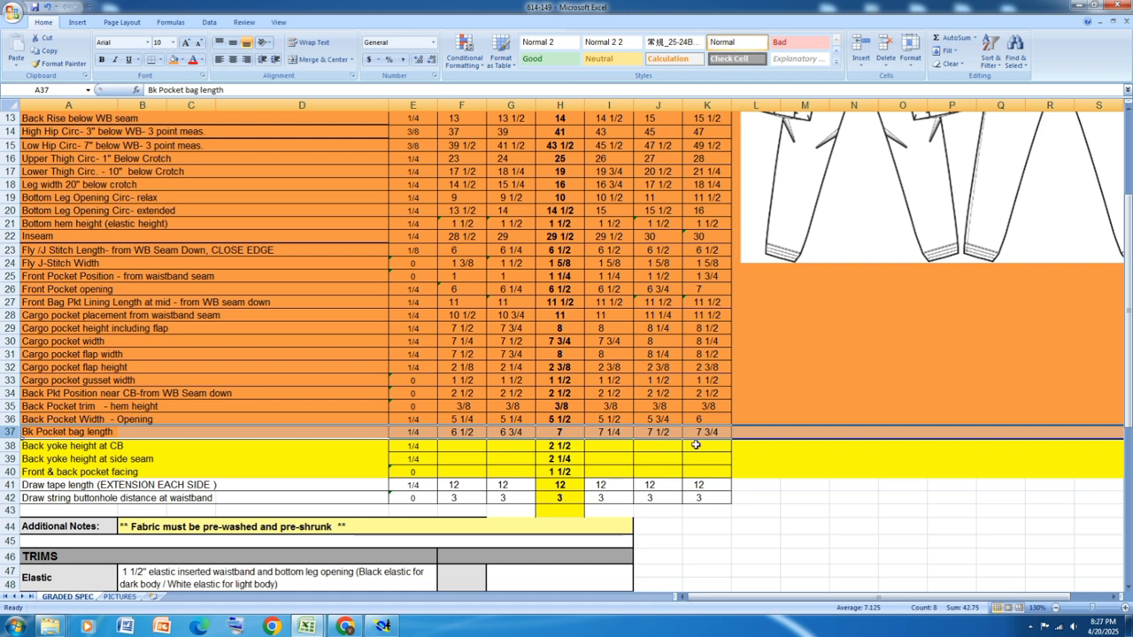
Step: In Modaris, set the ddx grading of the back pocket bag's upper corner farthest from the yoke line to -0.25 for all size intervals
left_click(383, 625)
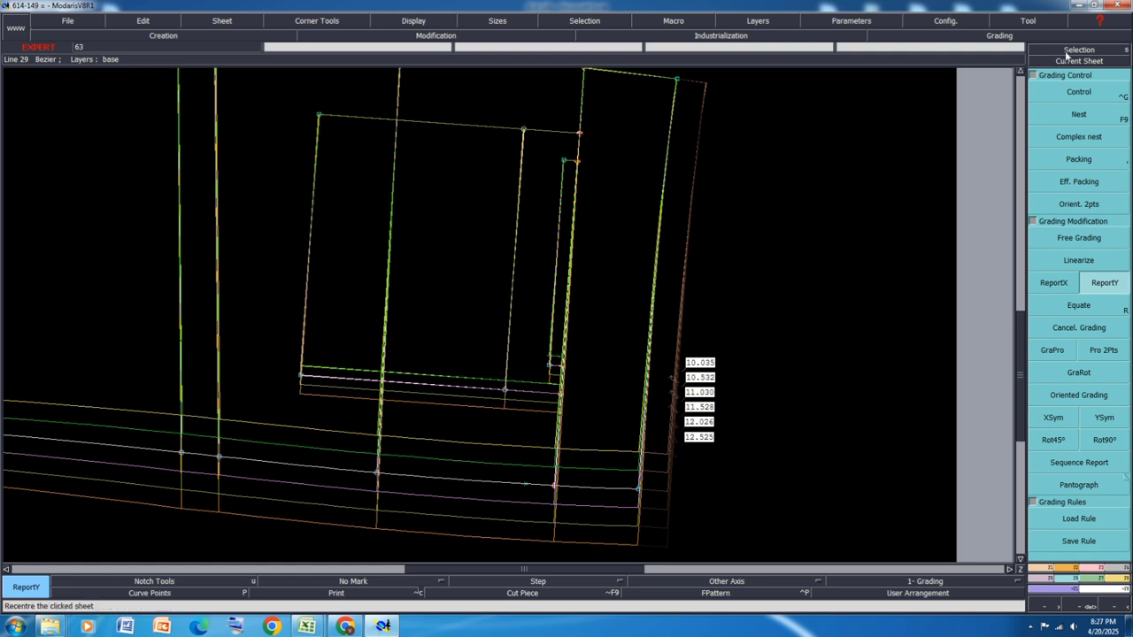
left_click(1078, 91)
left_click(318, 115)
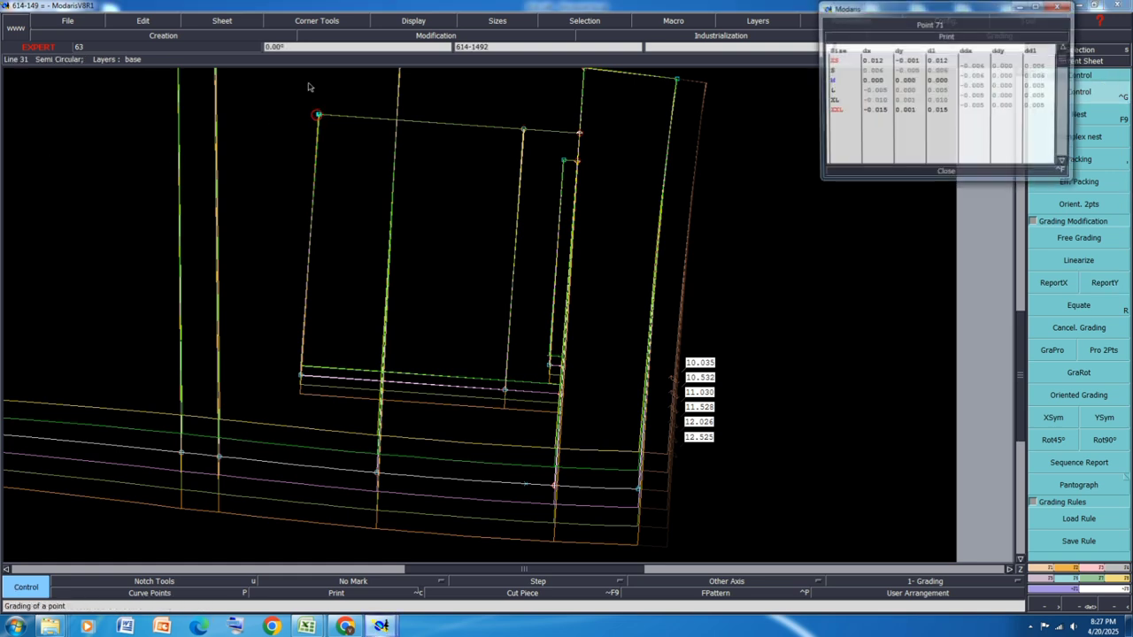
left_click_drag(970, 65, 971, 108)
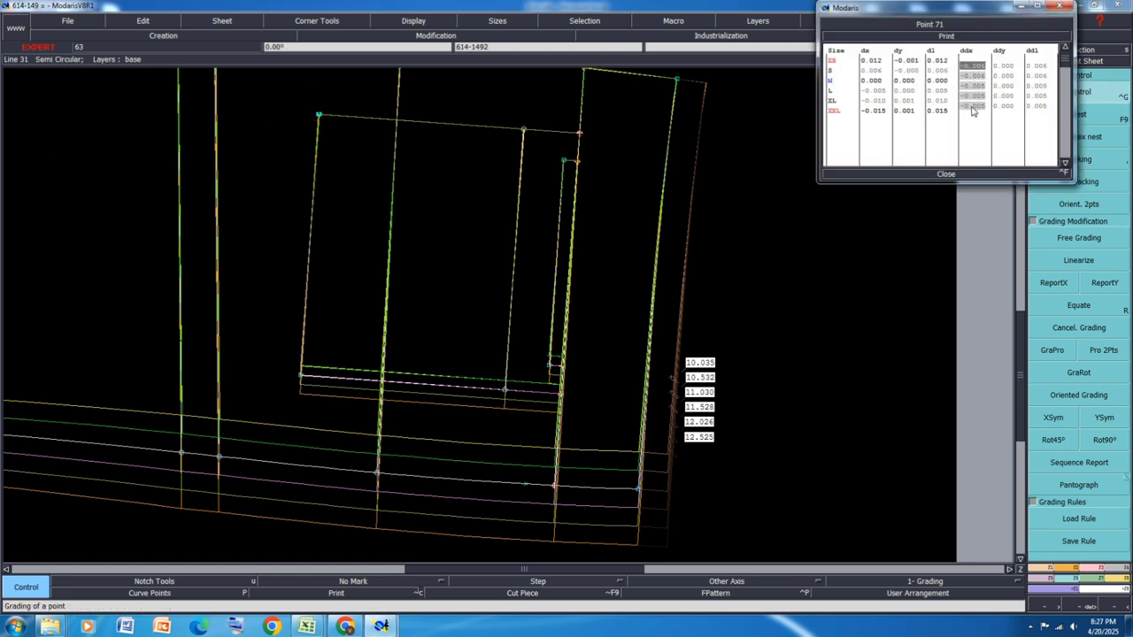
type("-0.25")
key("Return")
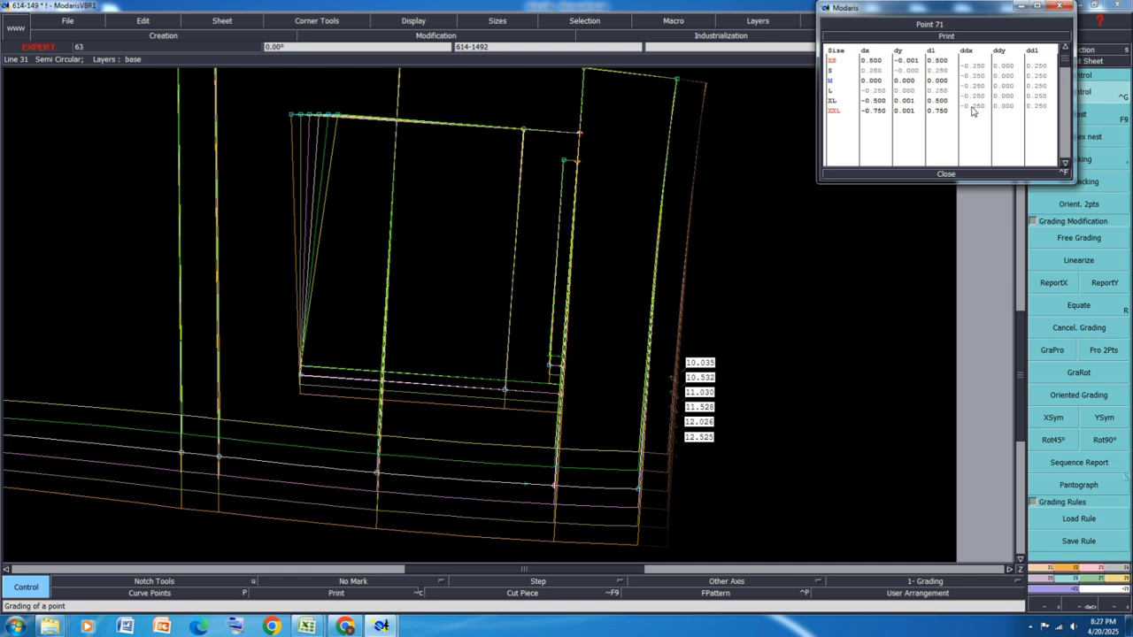
left_click(946, 174)
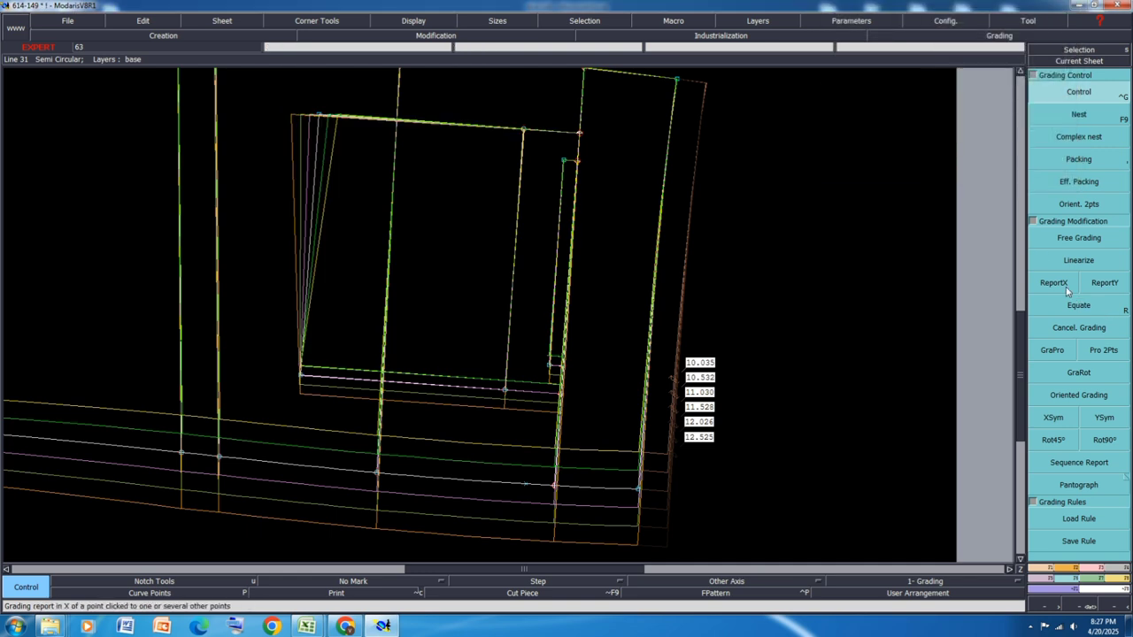
Step: Report the X grading of the back pocket bag's upper corner farthest from the yoke line to the lower corner on the same side
left_click(1053, 282)
left_click(315, 115)
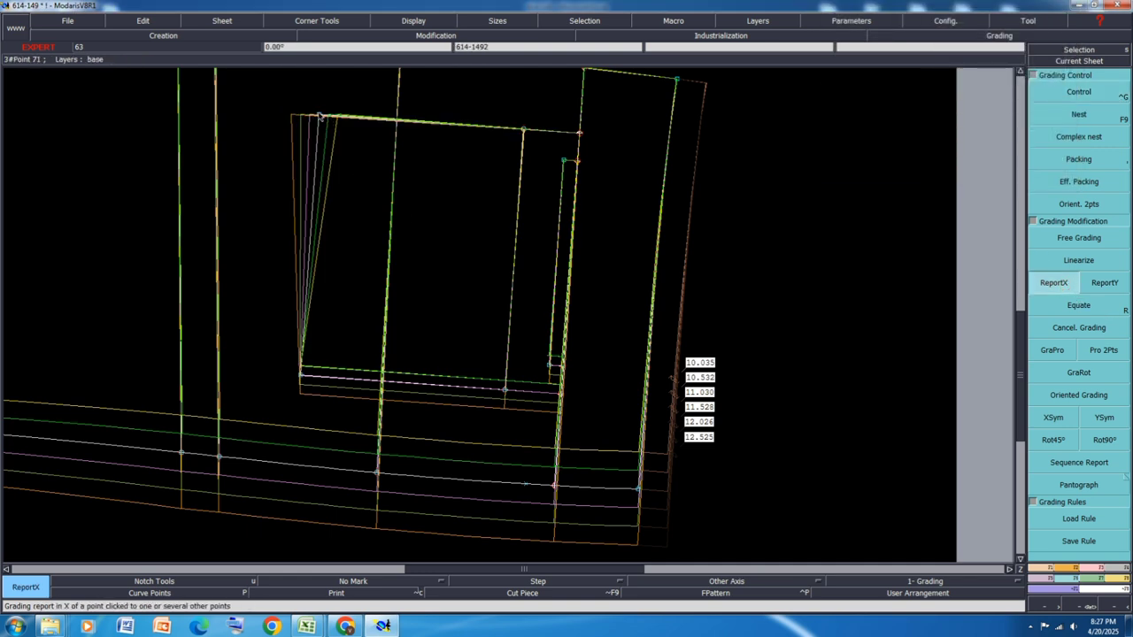
left_click(303, 376)
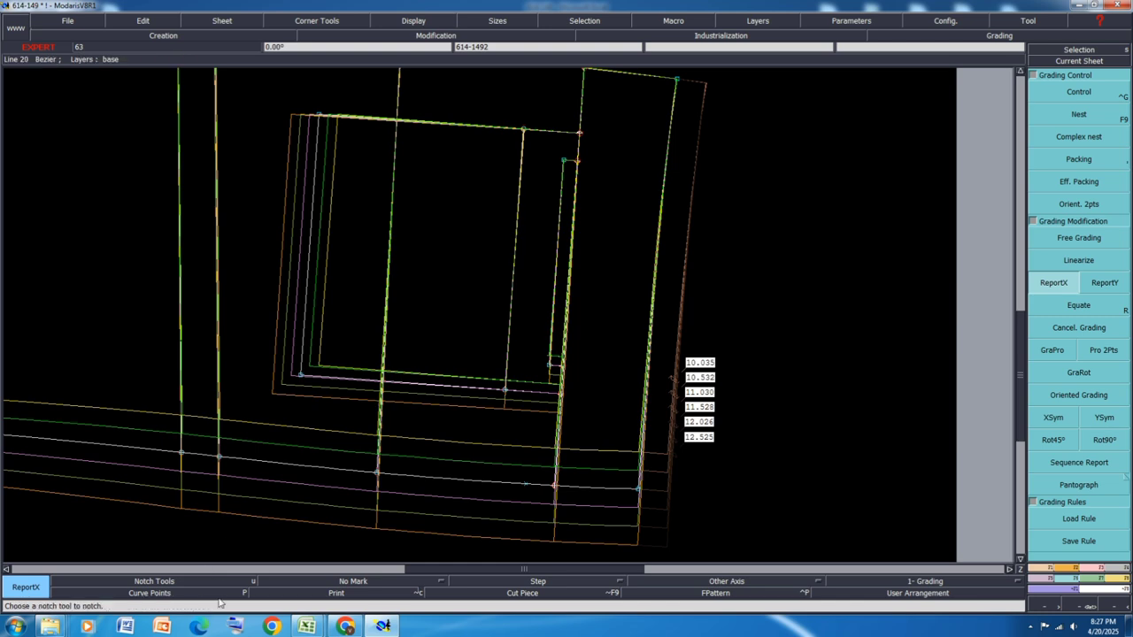
Step: In the Excel spec, fill the two back yoke height rows and the pocket facing row, 38 to 40, with orange
mouse_move(306, 626)
left_click(349, 567)
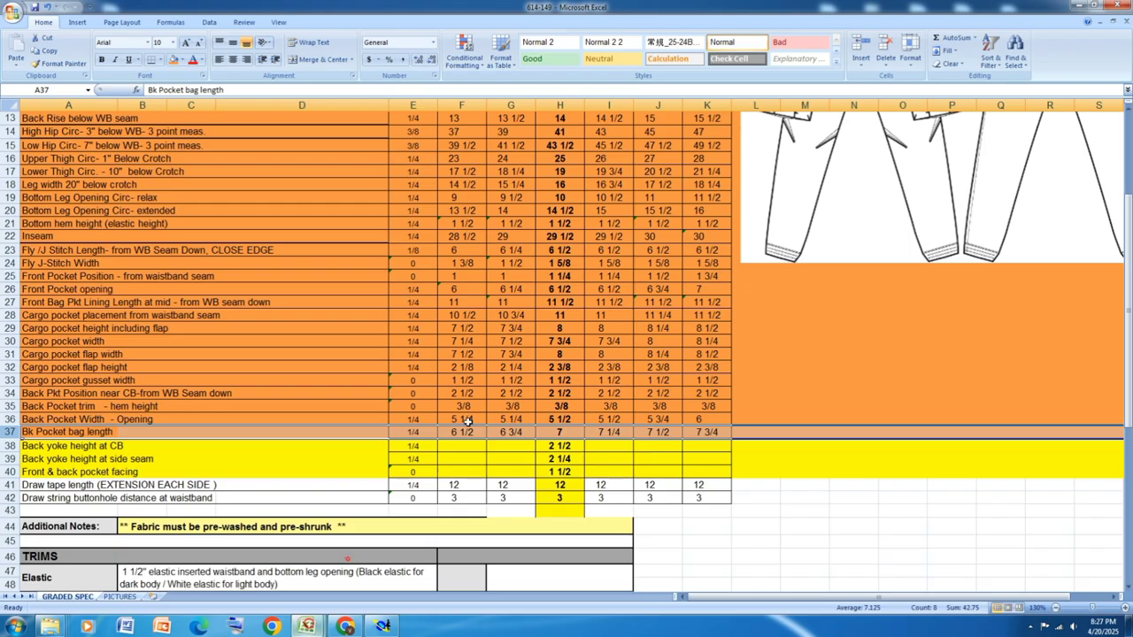
left_click(12, 445)
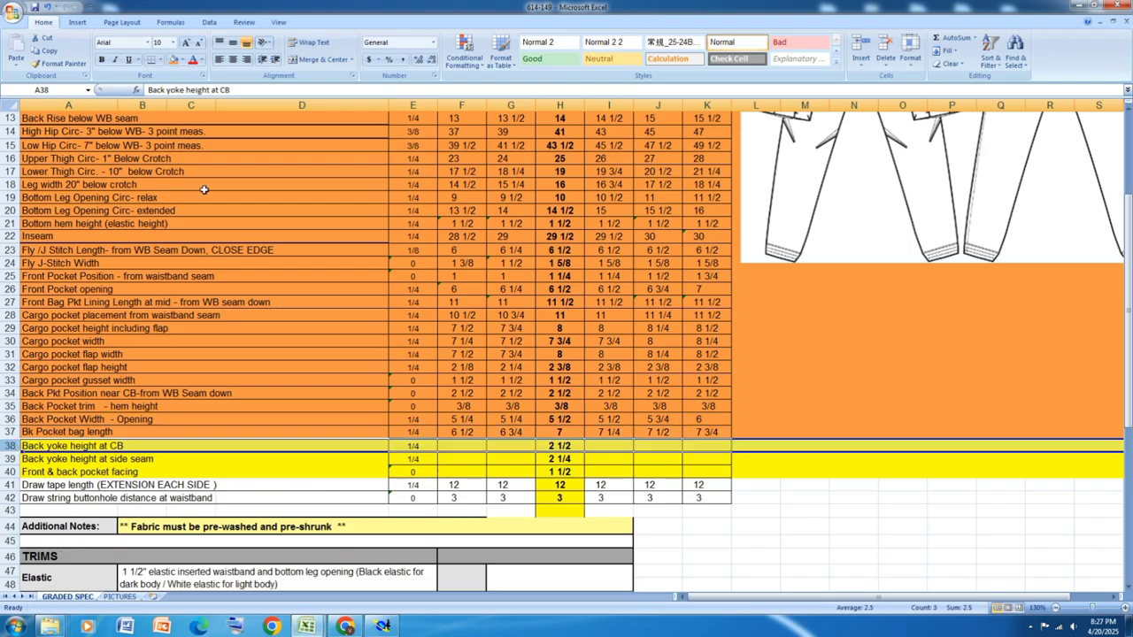
left_click(175, 59)
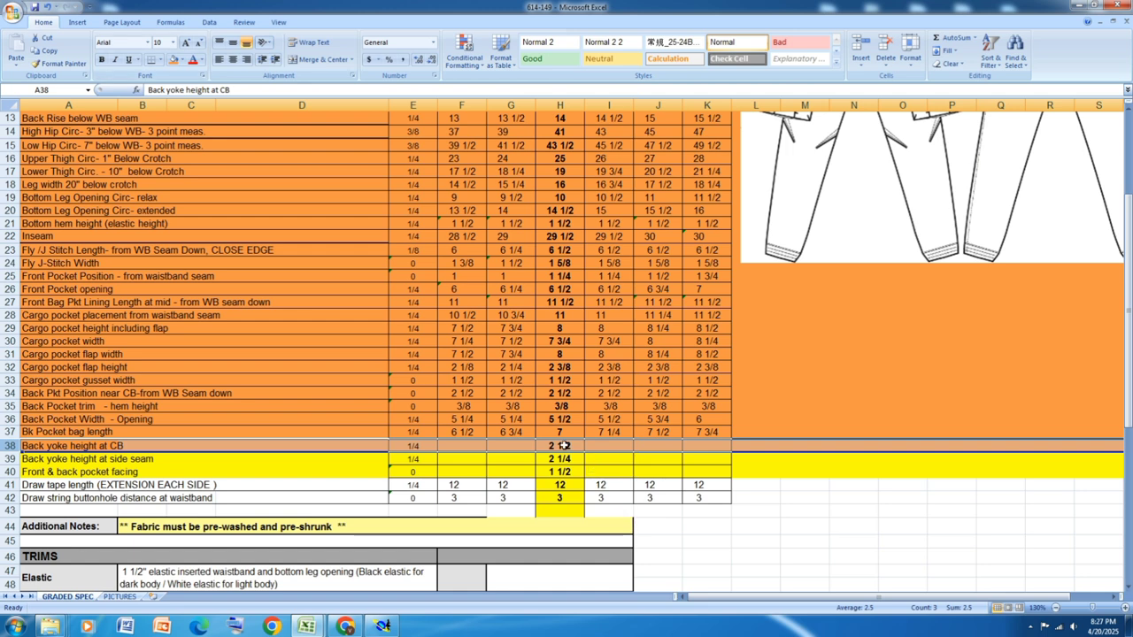
left_click(13, 459)
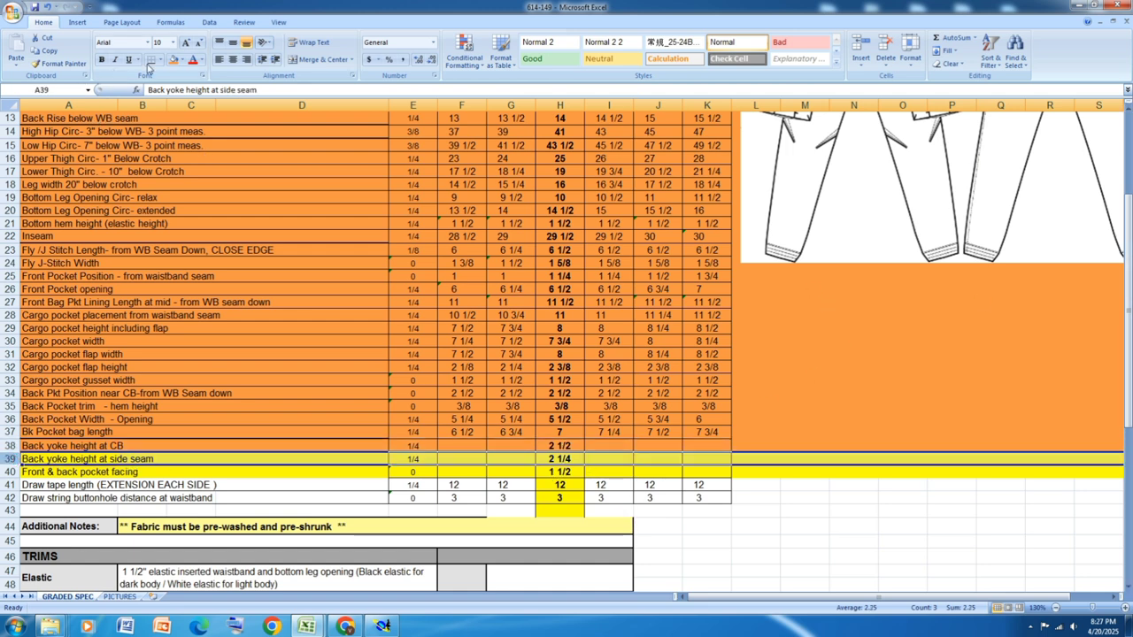
left_click(174, 60)
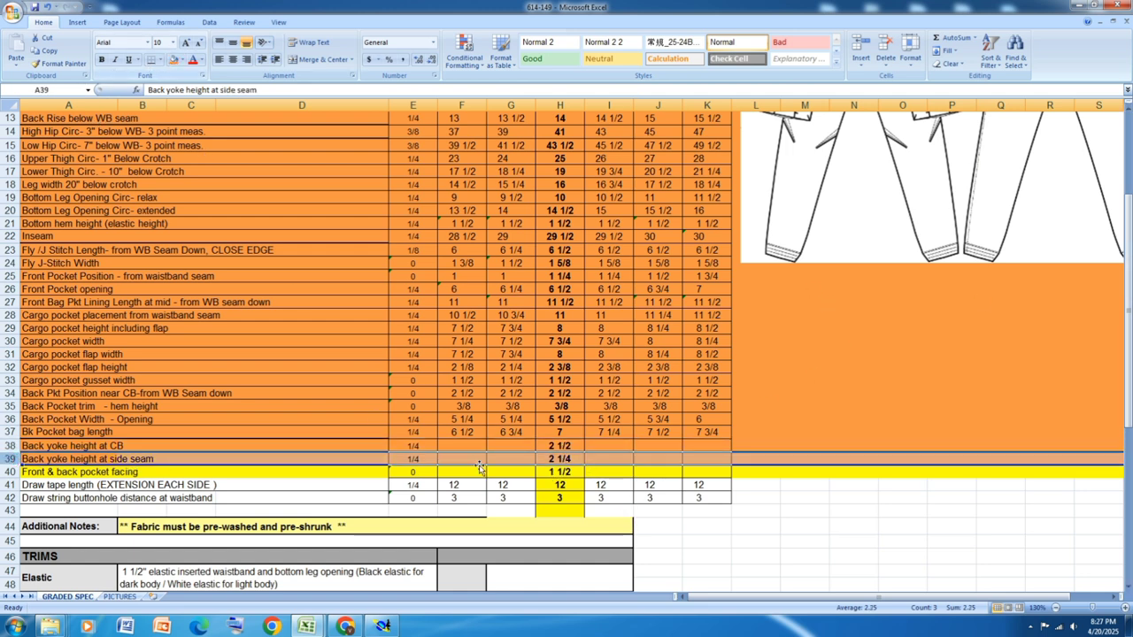
left_click(12, 472)
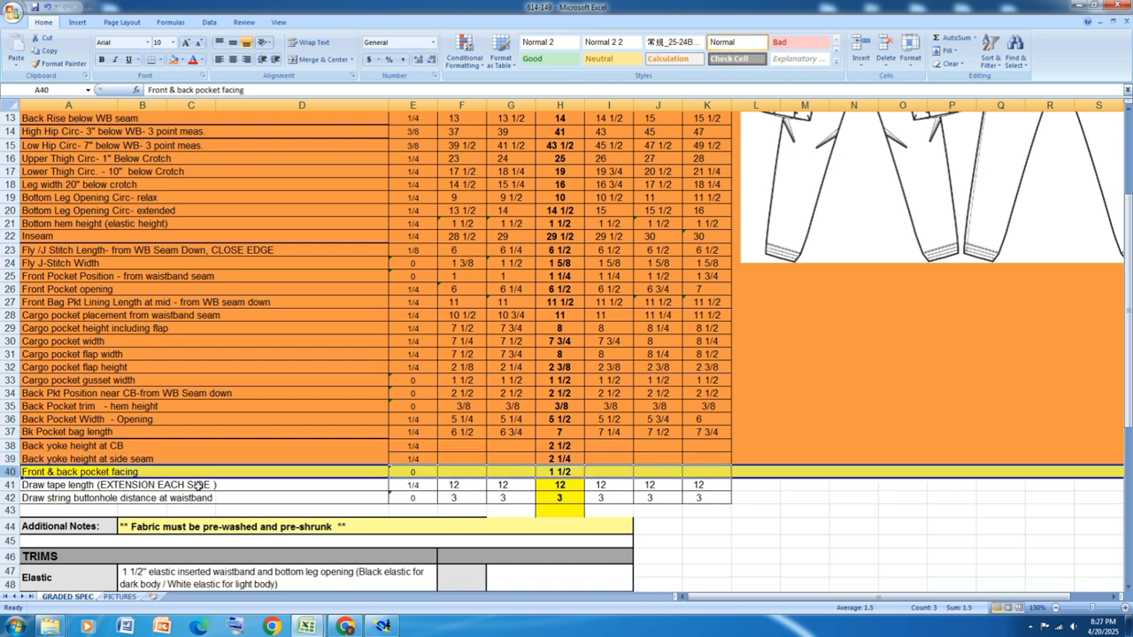
left_click(174, 60)
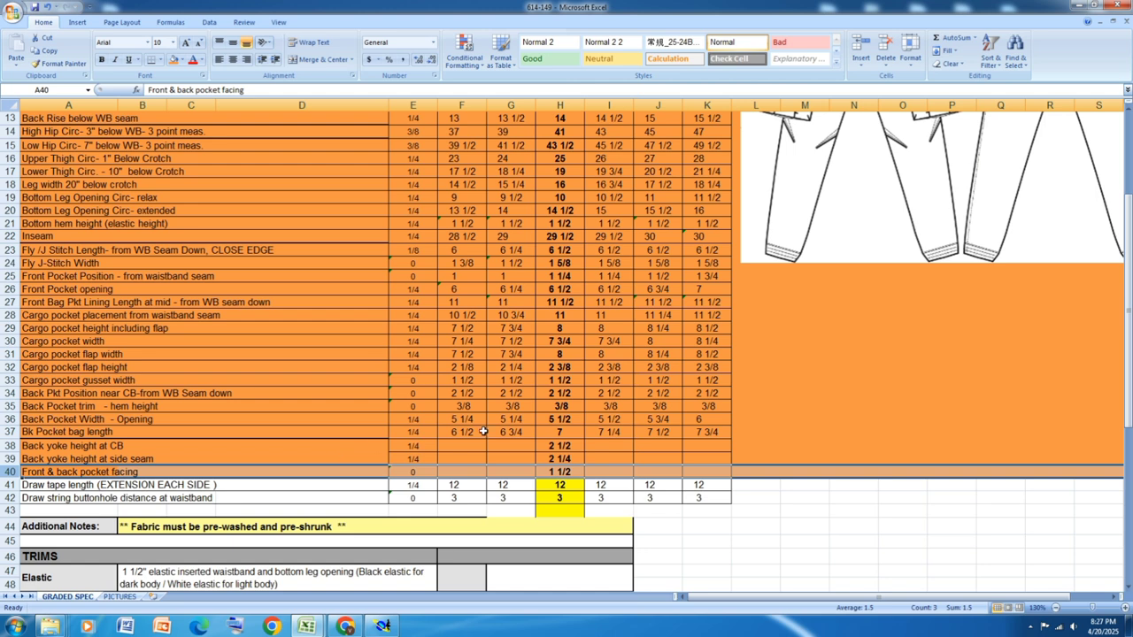
Step: Review the spec from the header rows down to the trims section for measurements still left to grade
scroll(483, 431, "up", 4)
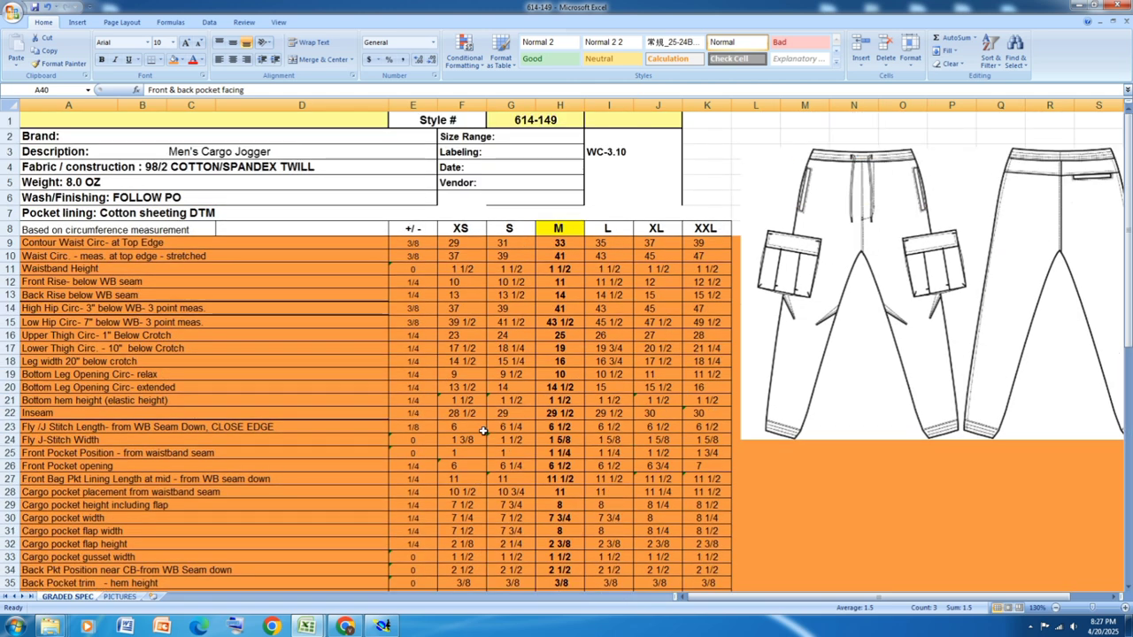
left_click(394, 399)
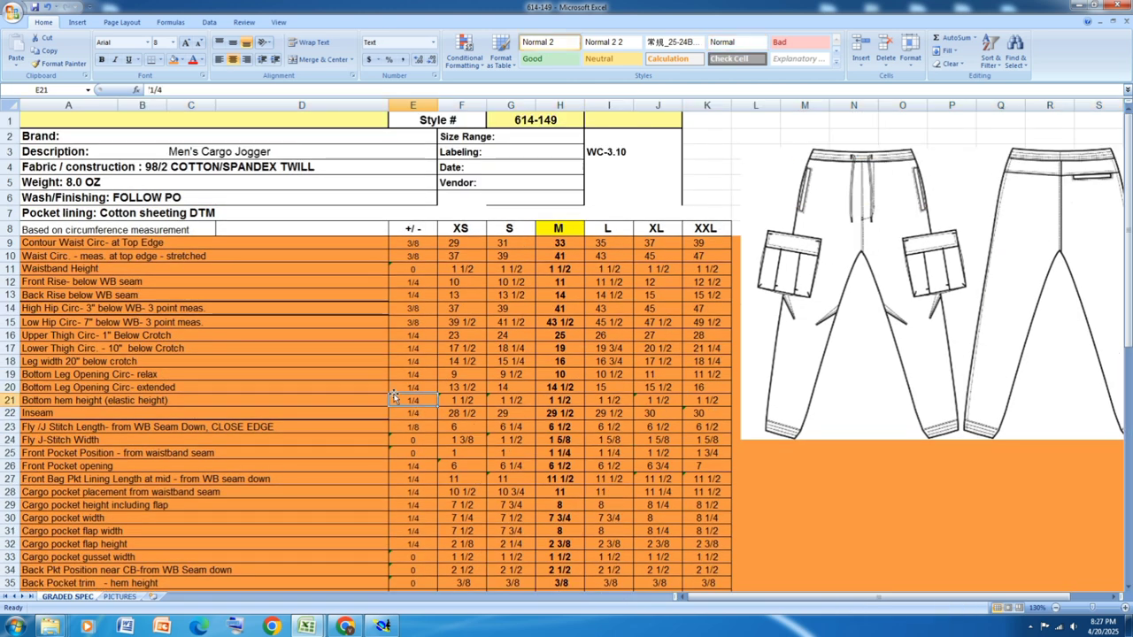
left_click(522, 427)
scroll(535, 309, "down", 1)
scroll(536, 309, "up", 1)
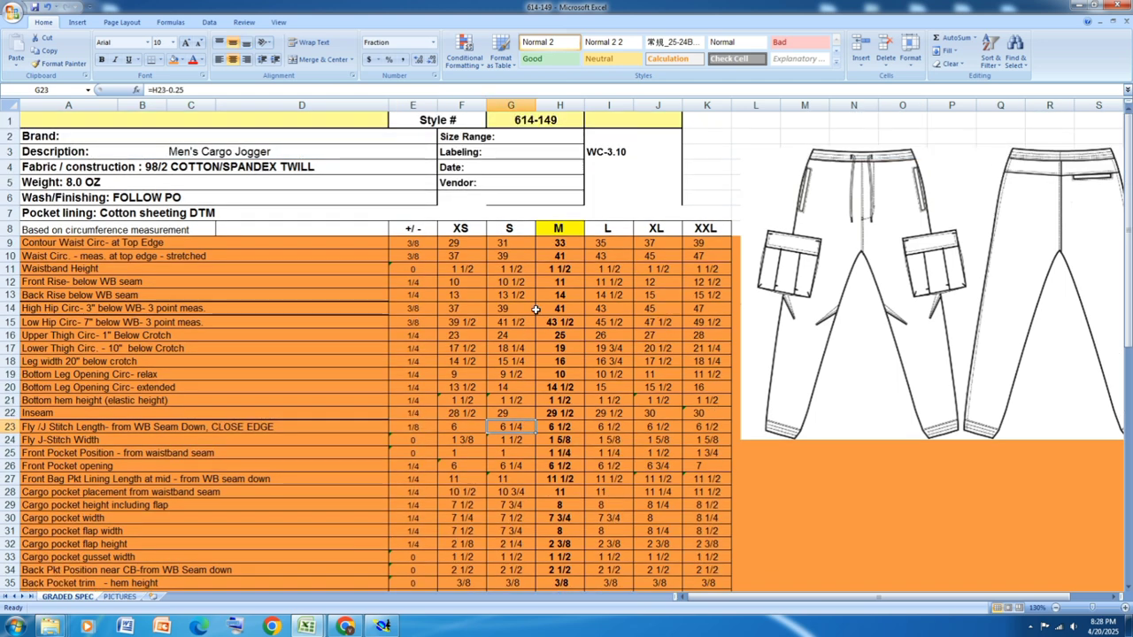
scroll(535, 309, "down", 1)
scroll(535, 309, "down", 8)
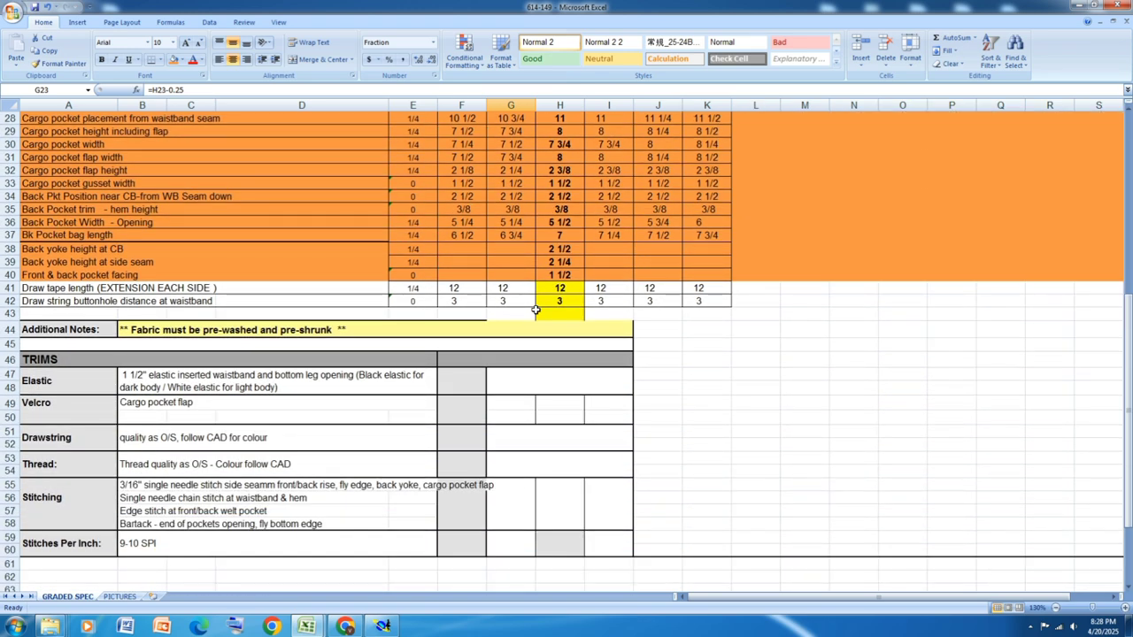
scroll(535, 309, "up", 2)
Step: In Modaris, pack the graded leg sheet on the back leg's grain line point, and save the model despite the detected anomalies
left_click(382, 625)
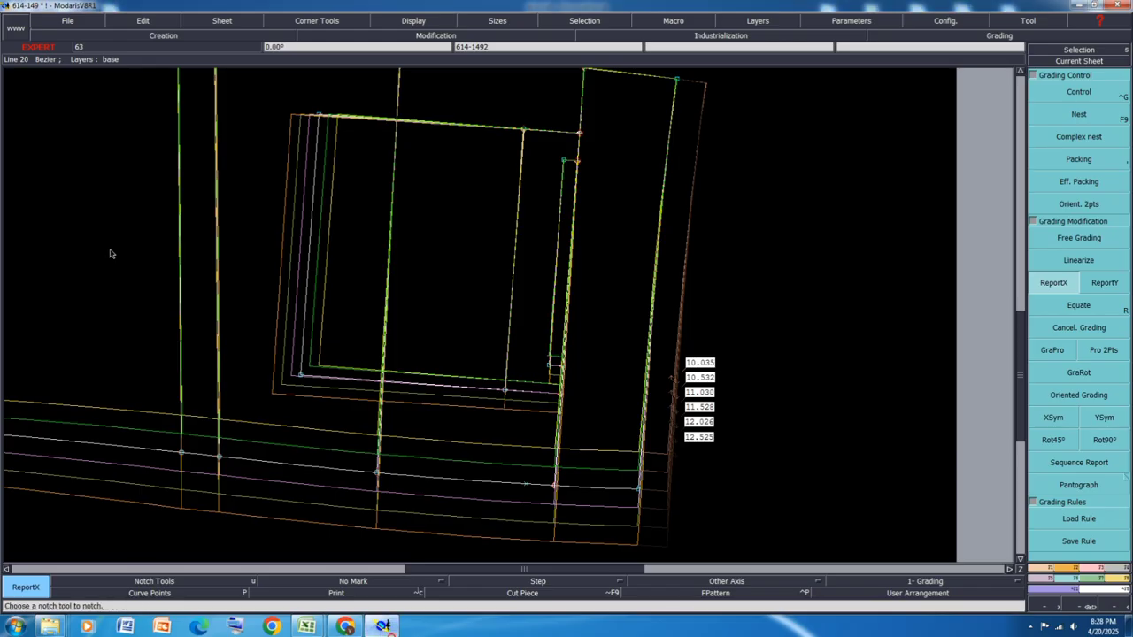
scroll(111, 254, "down", 3)
left_click(1078, 158)
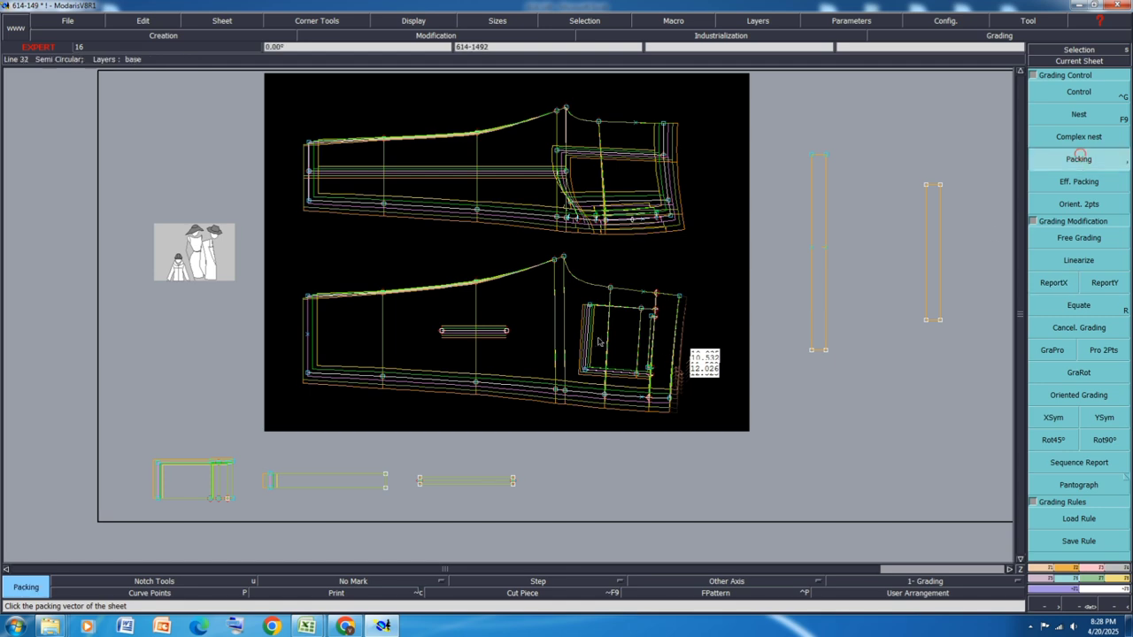
left_click(507, 331)
key("ctrl+s")
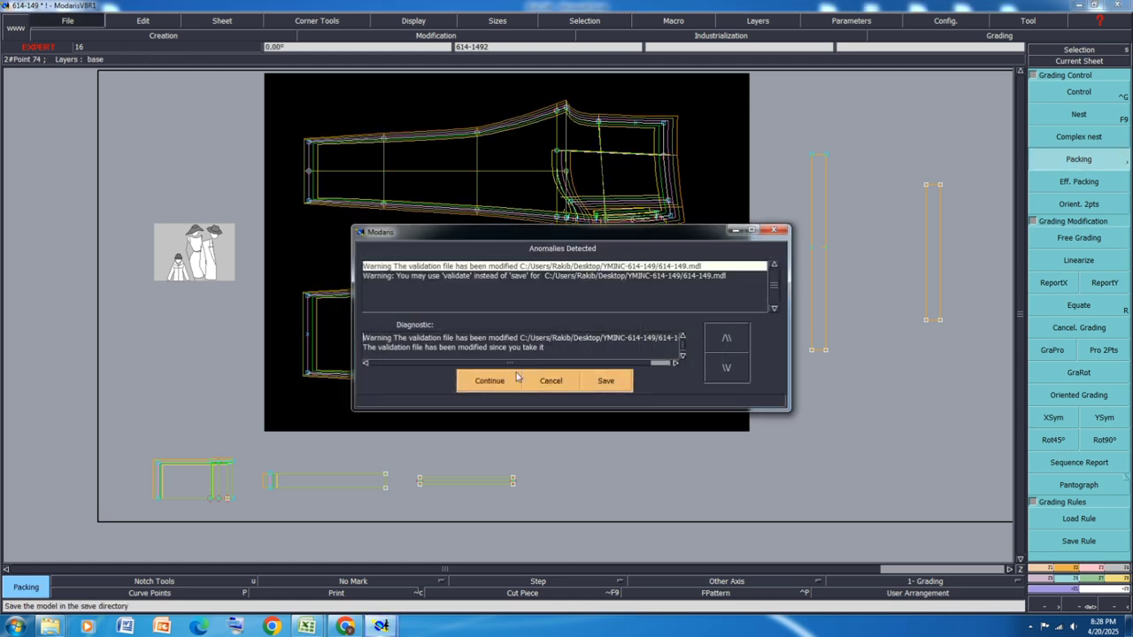
left_click(513, 380)
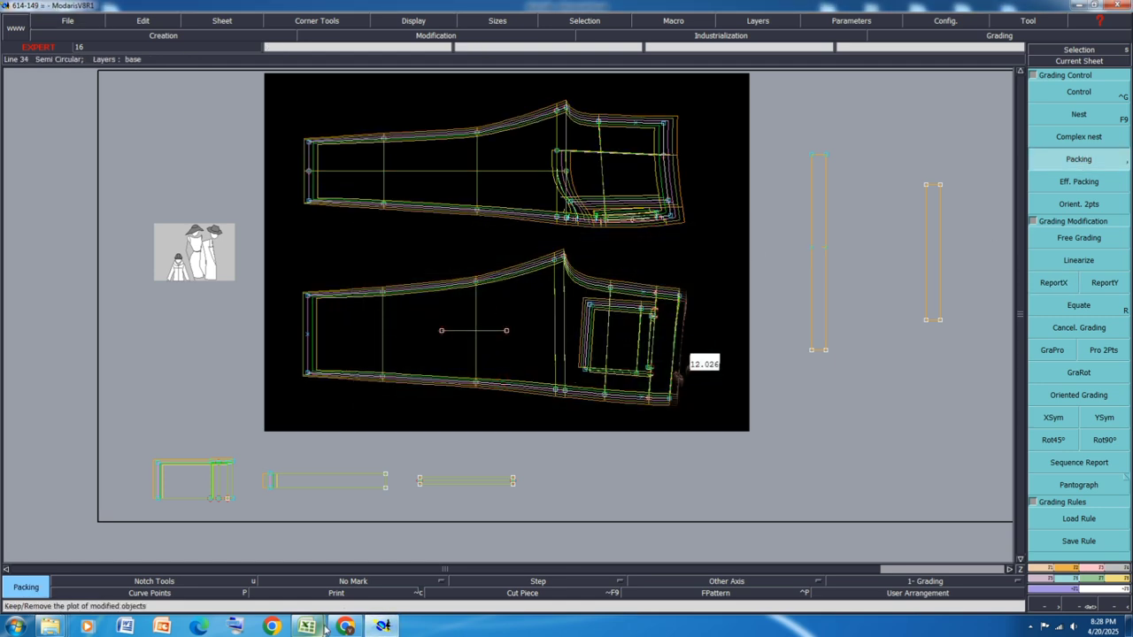
Step: Show only the base size of the half cargo pocket and flap sheet, and create a symmetry axis along its lower edge
scroll(268, 269, "down", 1)
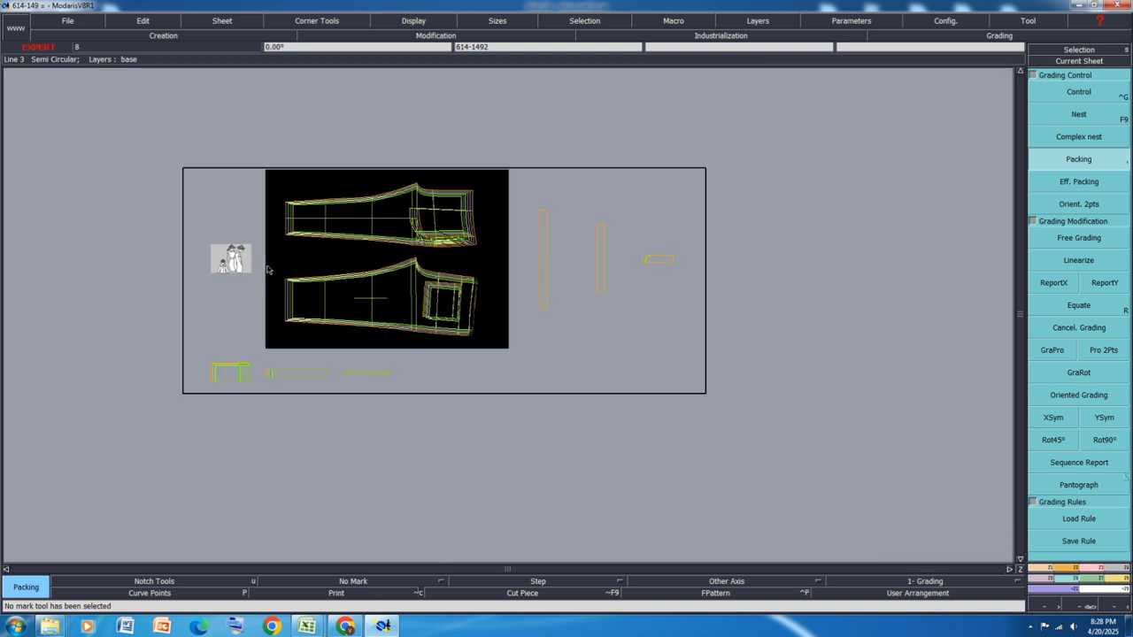
scroll(226, 385, "up", 3)
scroll(168, 383, "up", 1)
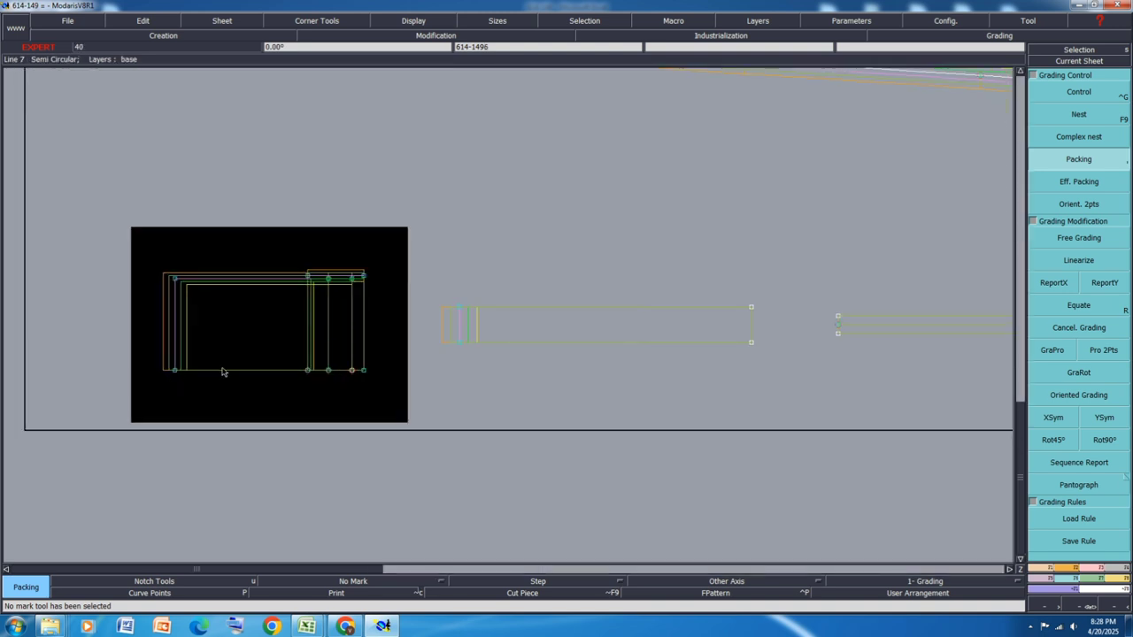
key("F9")
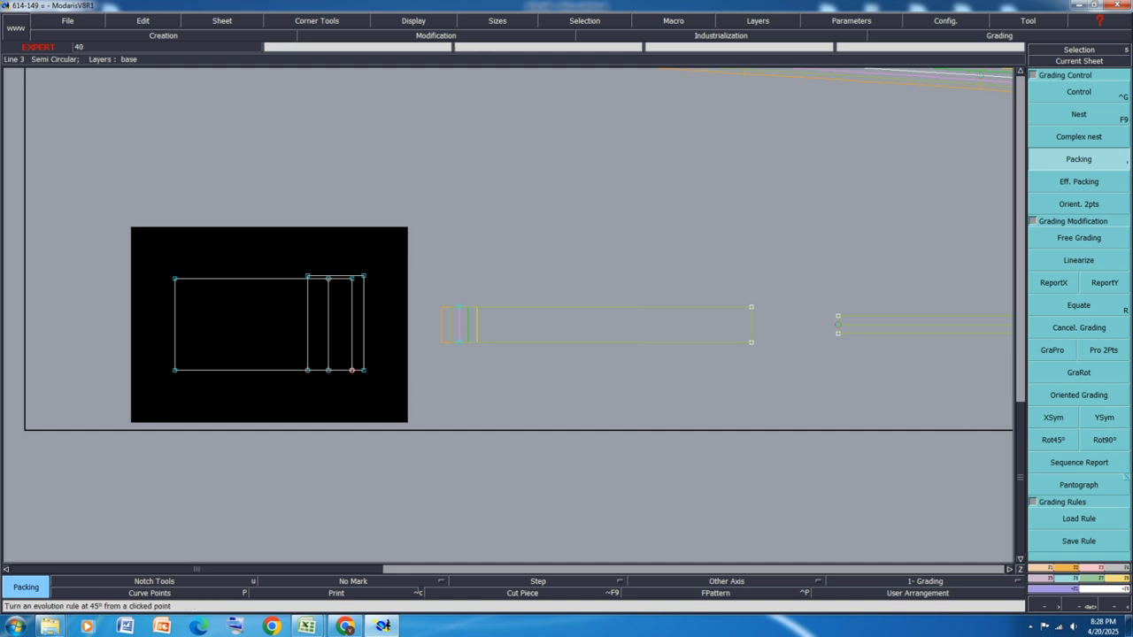
left_click(1045, 572)
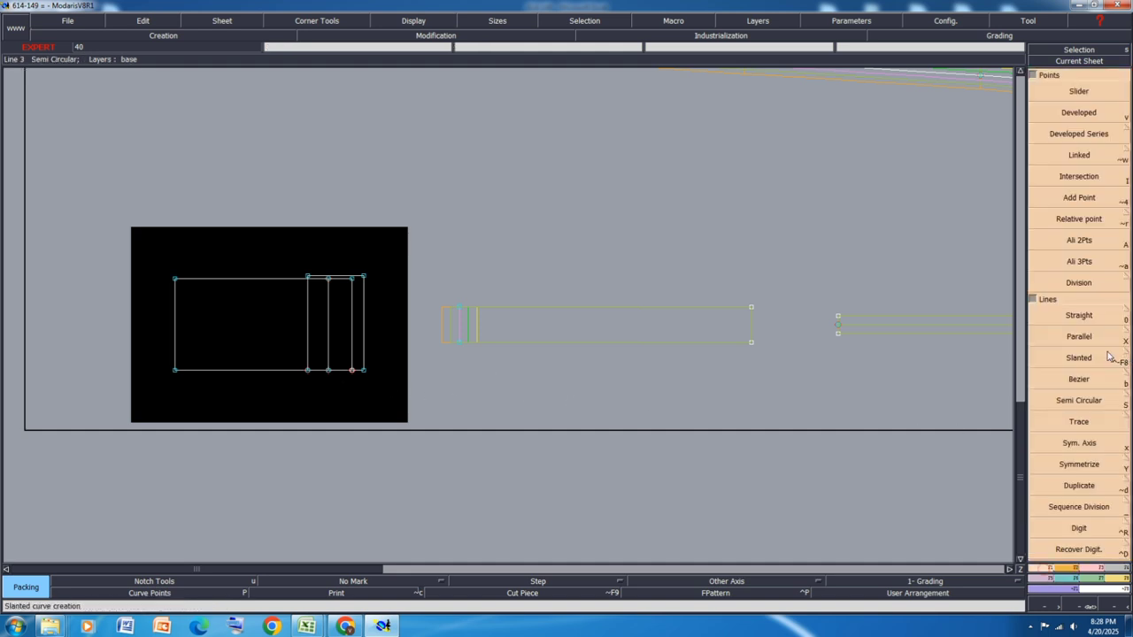
left_click(1078, 443)
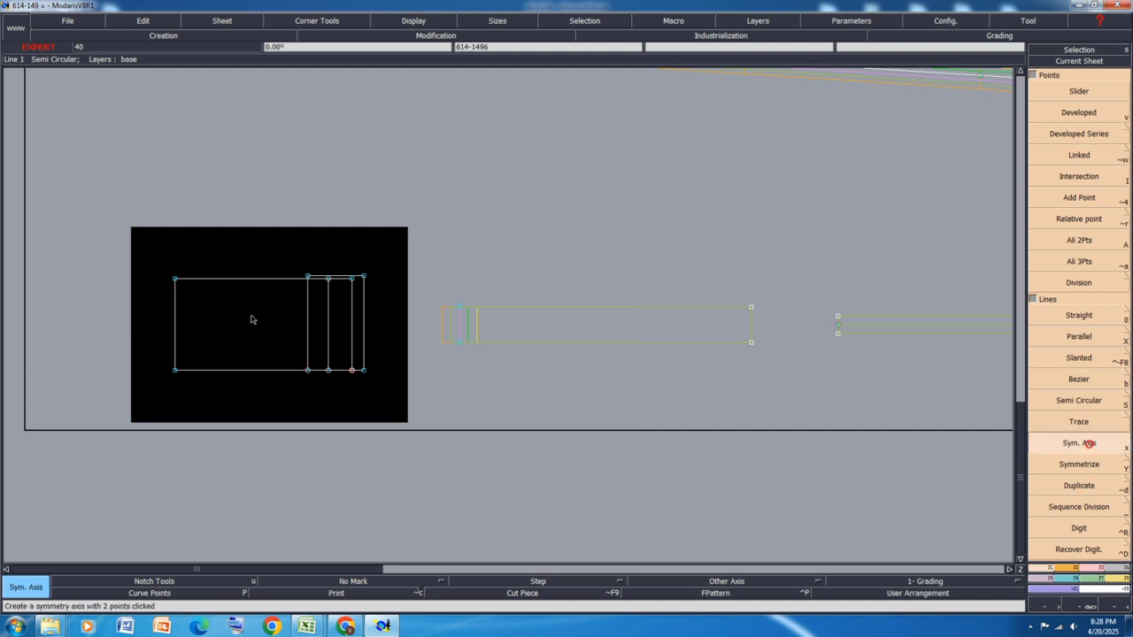
left_click(176, 370)
left_click(216, 370)
Step: Symmetrize the half cargo pocket's and flap's outline and inner lines about the axis, and delete the centre line and symmetry axis
key("y")
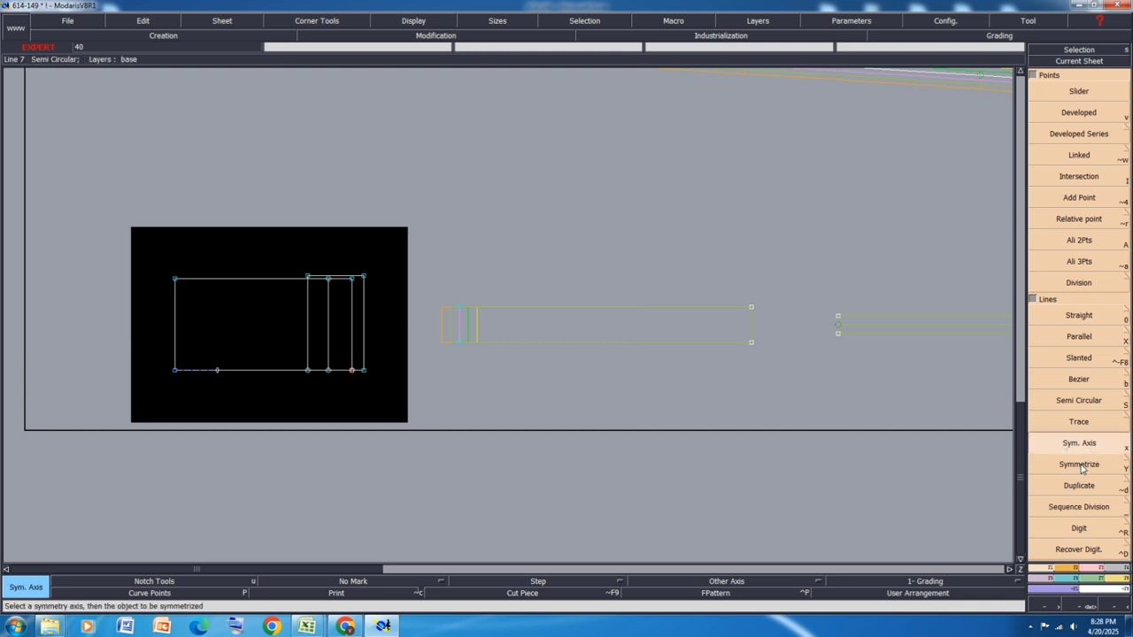
left_click(173, 351)
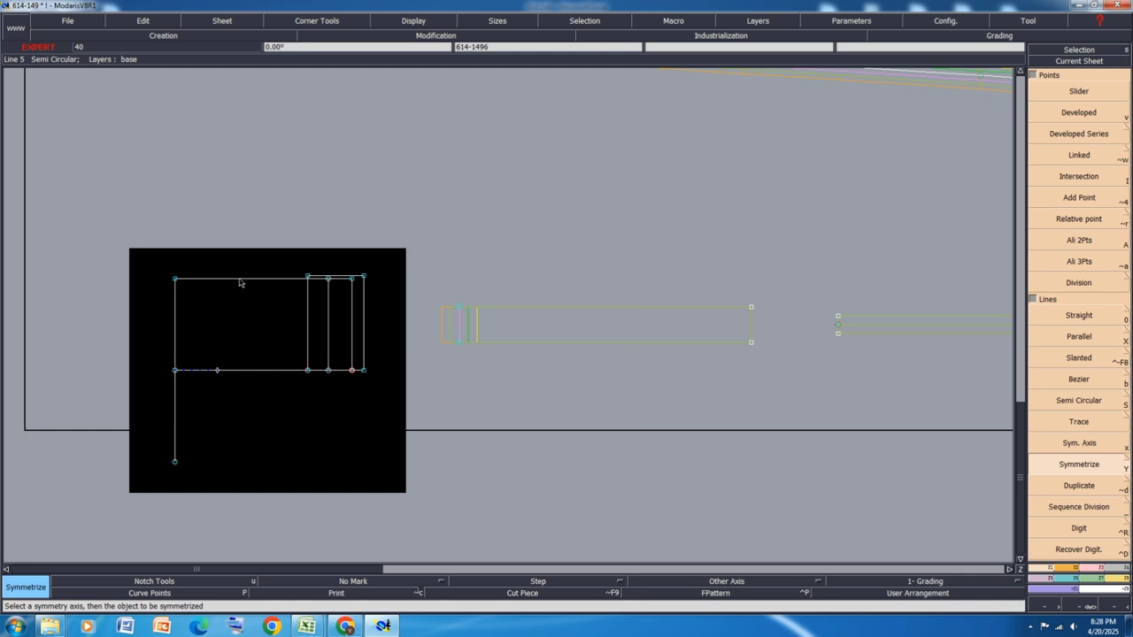
left_click(240, 279)
scroll(338, 479, "up", 3)
scroll(374, 399, "down", 3)
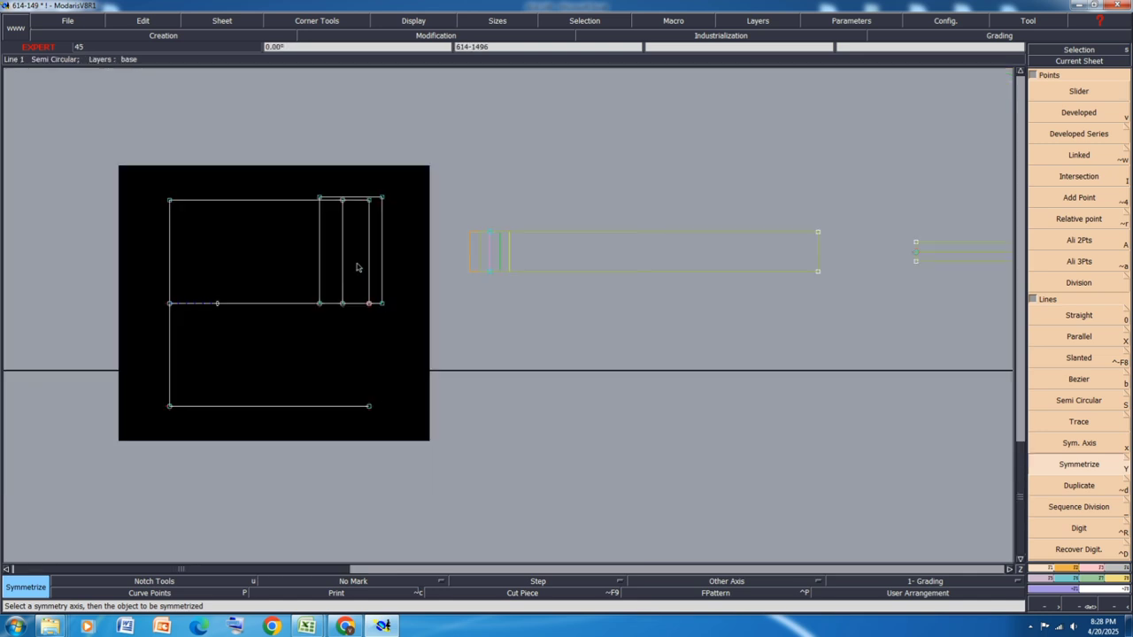
left_click(343, 257)
left_click(320, 262)
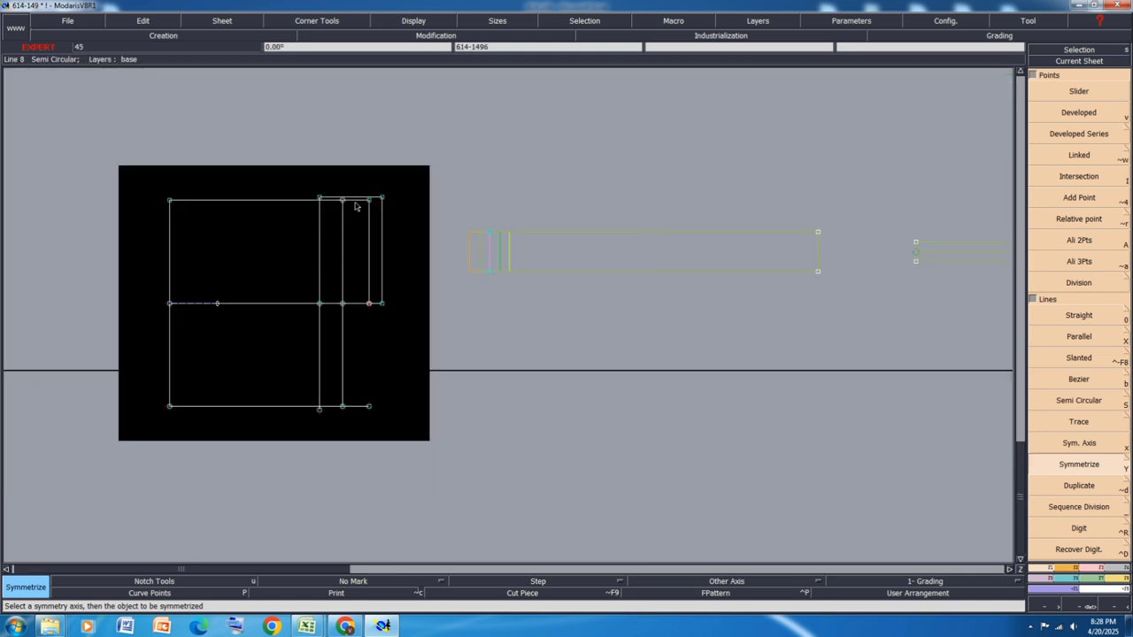
left_click(362, 196)
left_click(371, 224)
left_click(381, 239)
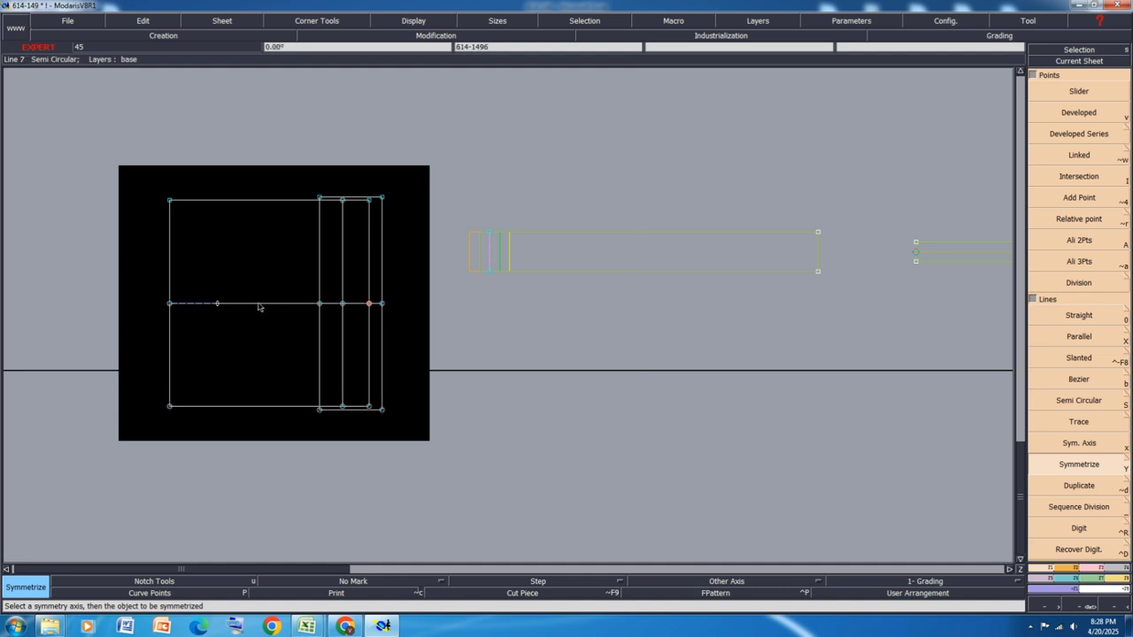
key("Delete")
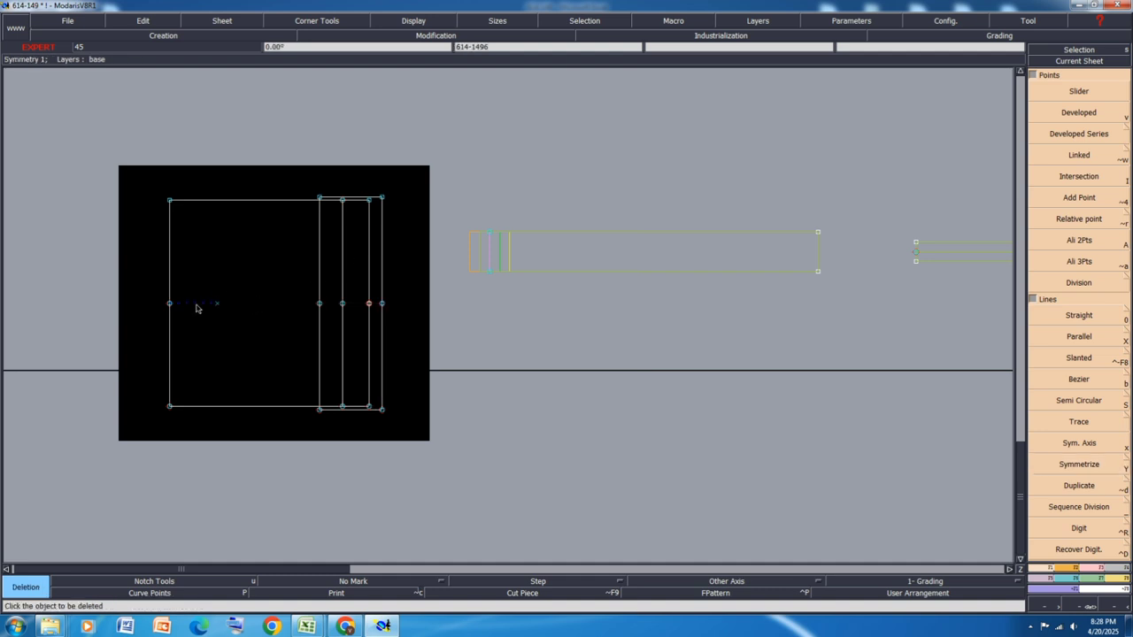
left_click(198, 305)
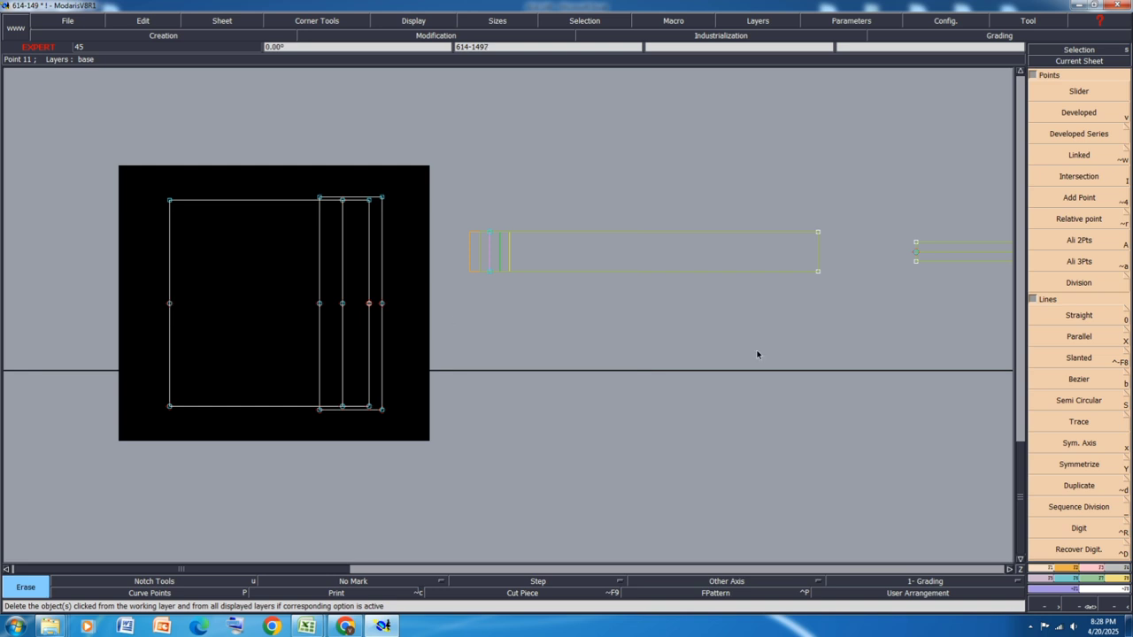
Step: Attach the symmetrized lines to the outline at the lower corner points of the cargo pocket and flap
left_click(1094, 570)
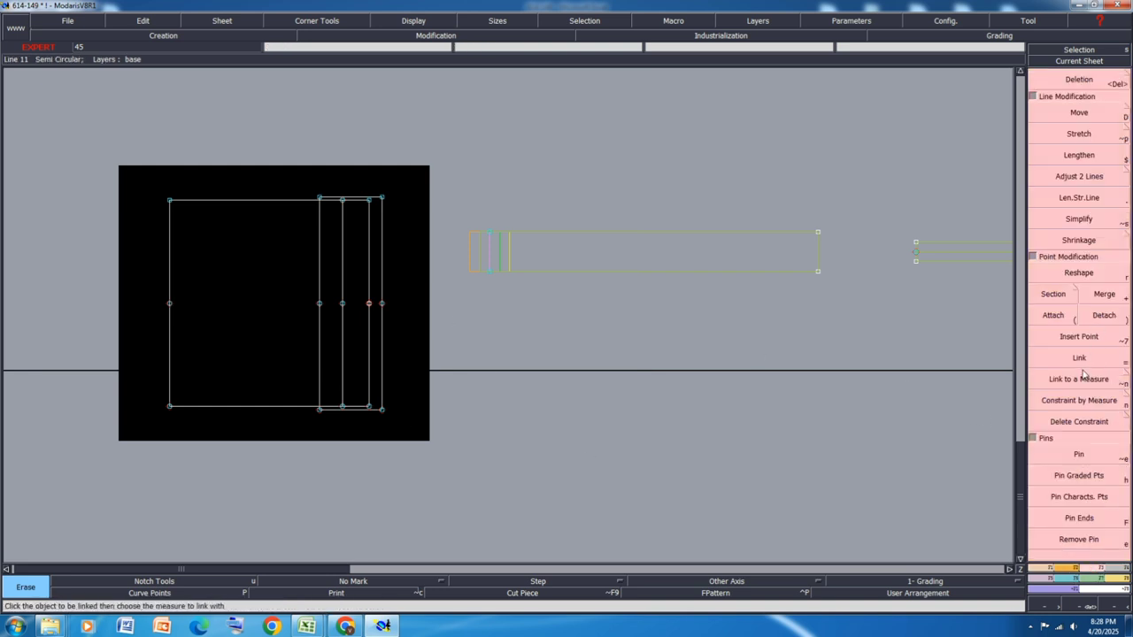
left_click(1057, 317)
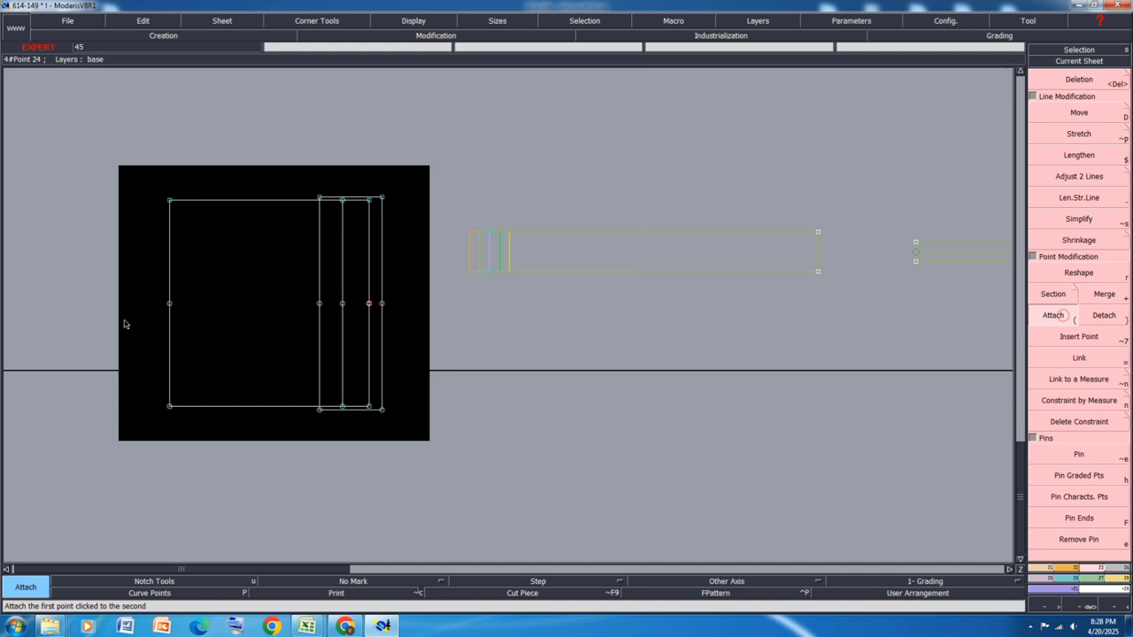
left_click(169, 303)
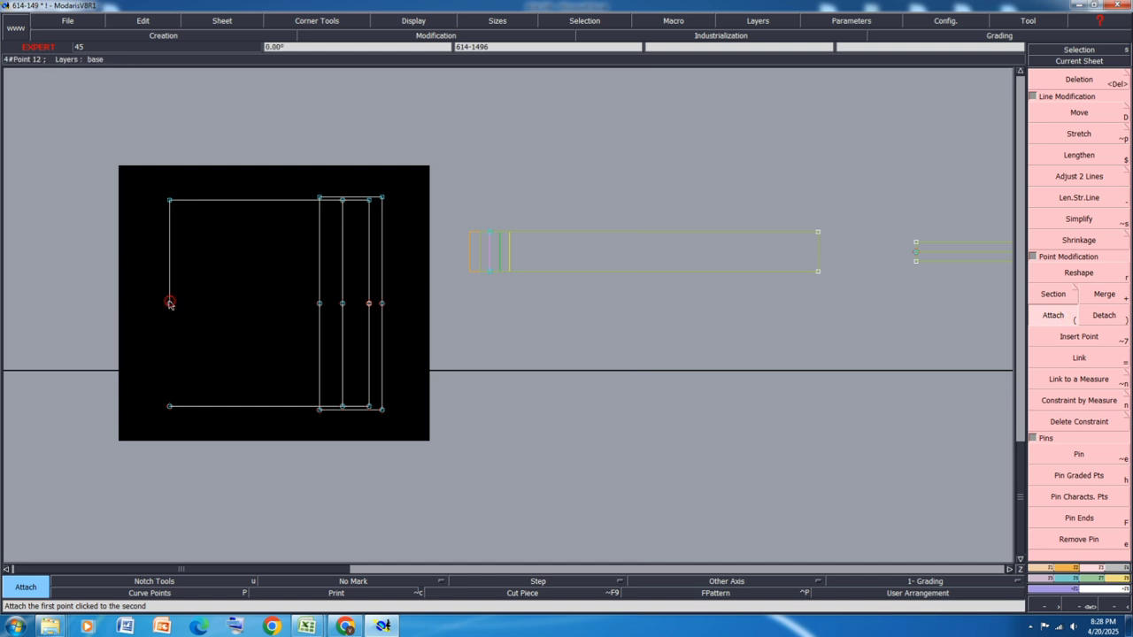
left_click(169, 407)
left_click(169, 407)
left_click(382, 411)
right_click(382, 411)
left_click(369, 406)
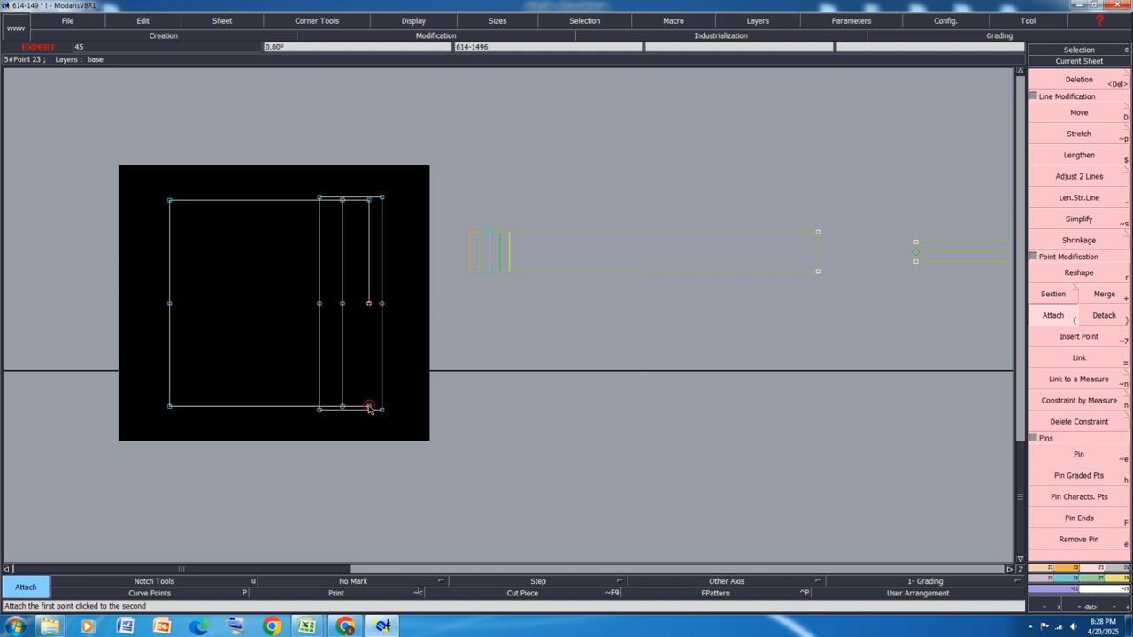
right_click(370, 408)
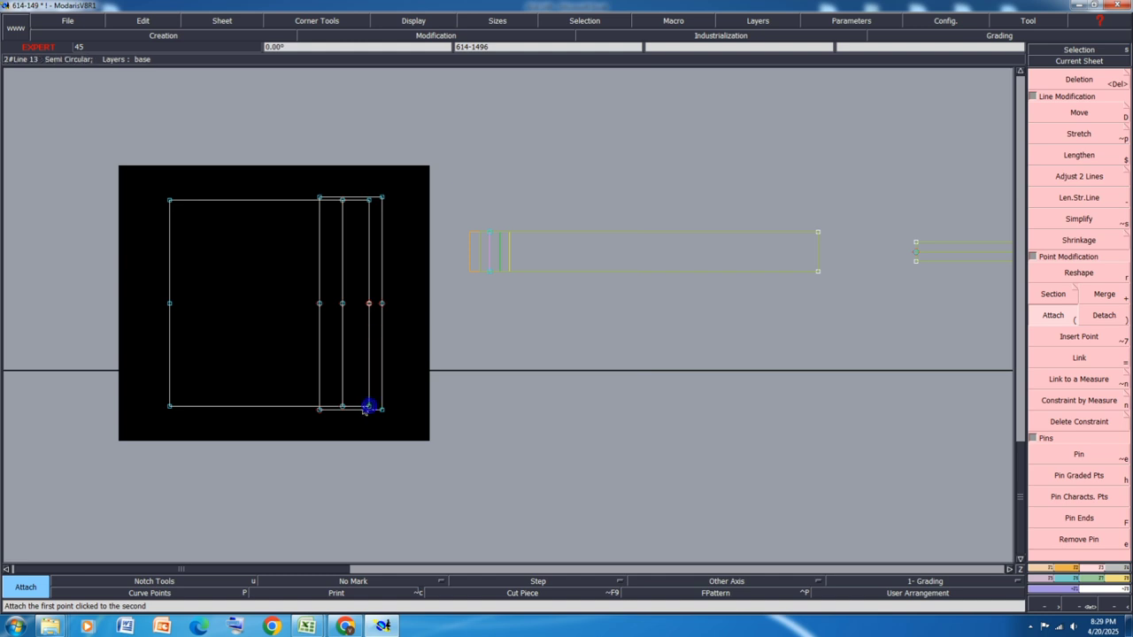
right_click(320, 411)
Step: Attach the mirrored halves at the midpoints of the flap's vertical edges, the pocket's right edge and the inner line
left_click(320, 306)
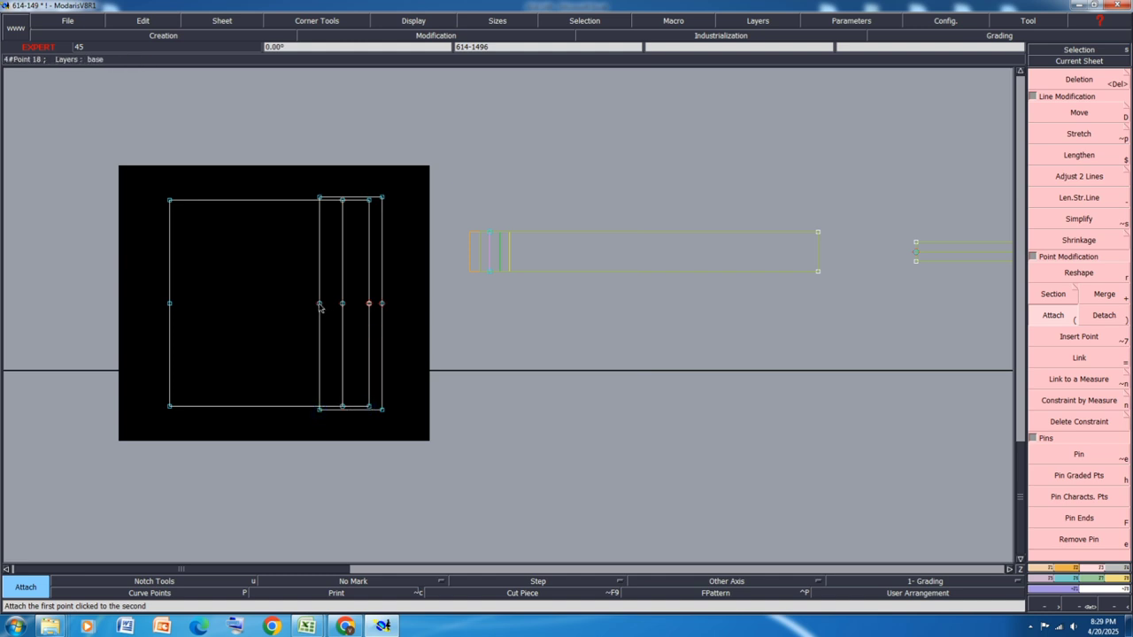
right_click(320, 306)
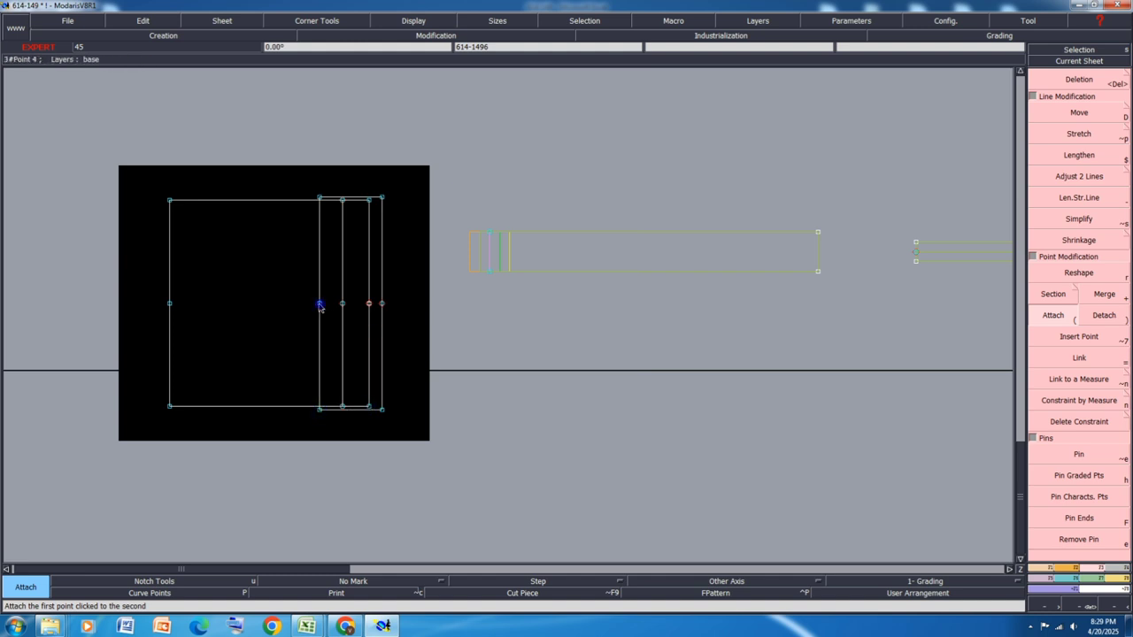
left_click(382, 305)
right_click(382, 306)
left_click(369, 305)
right_click(370, 305)
left_click(344, 305)
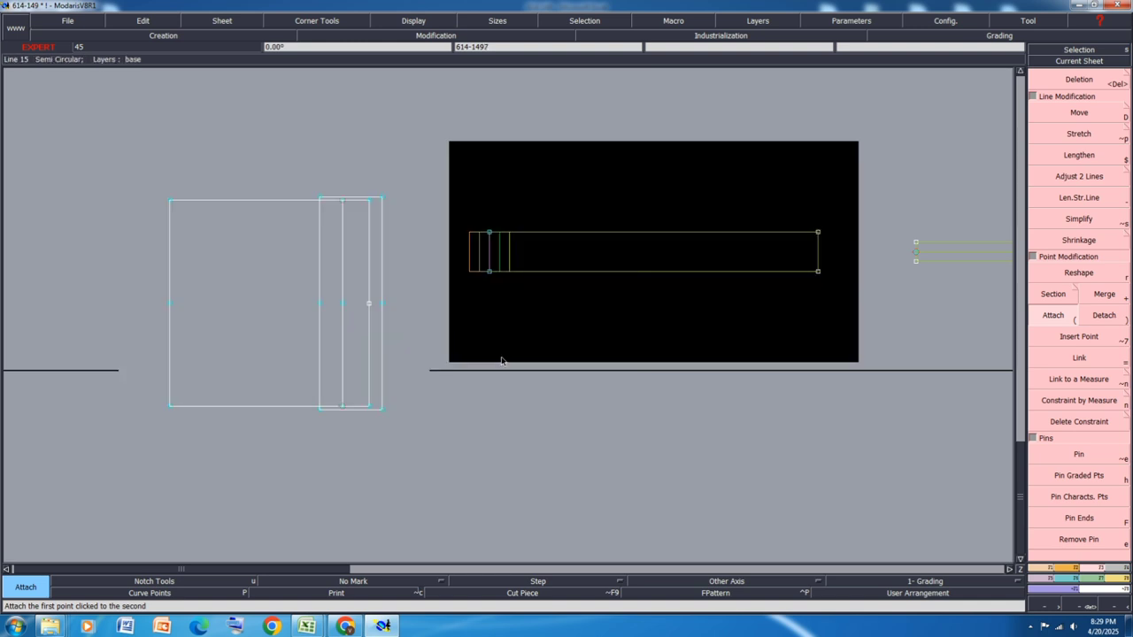
Step: With all sizes shown, merge the pocket's and flap's vertical lines at their midpoints, and save the model despite the detected anomalies
key("F9")
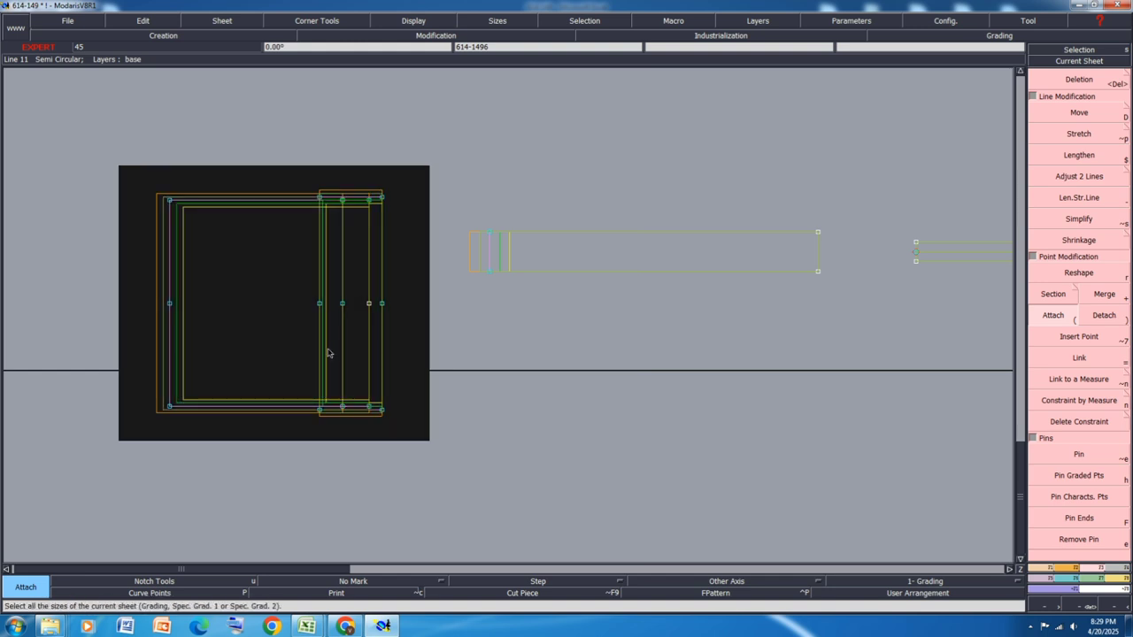
key("plus")
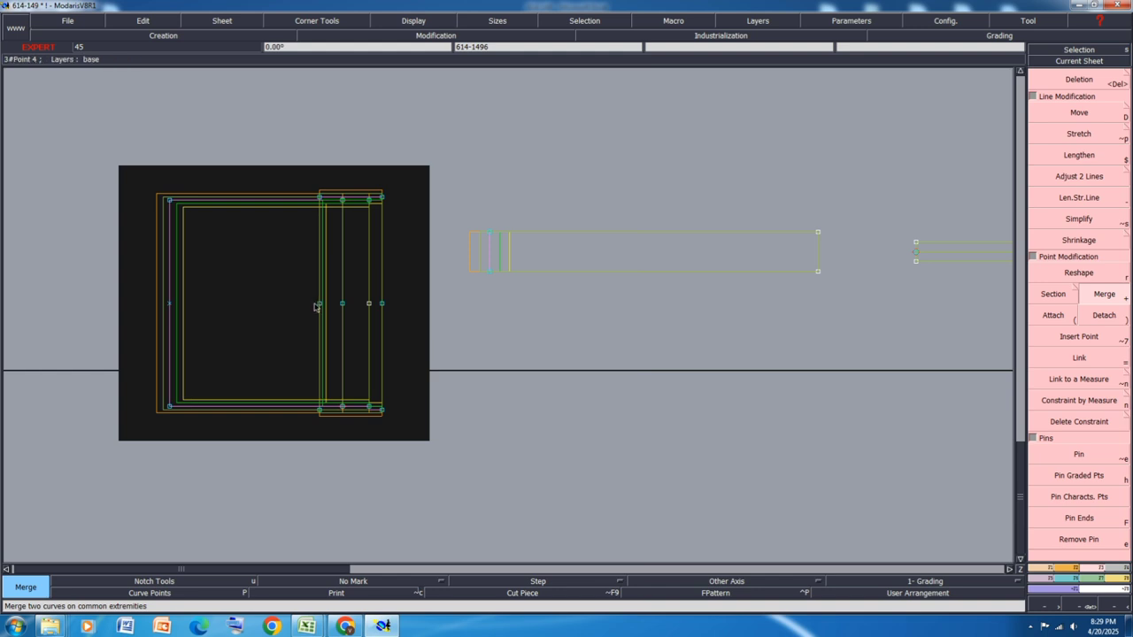
left_click(342, 304)
left_click(369, 305)
left_click(384, 306)
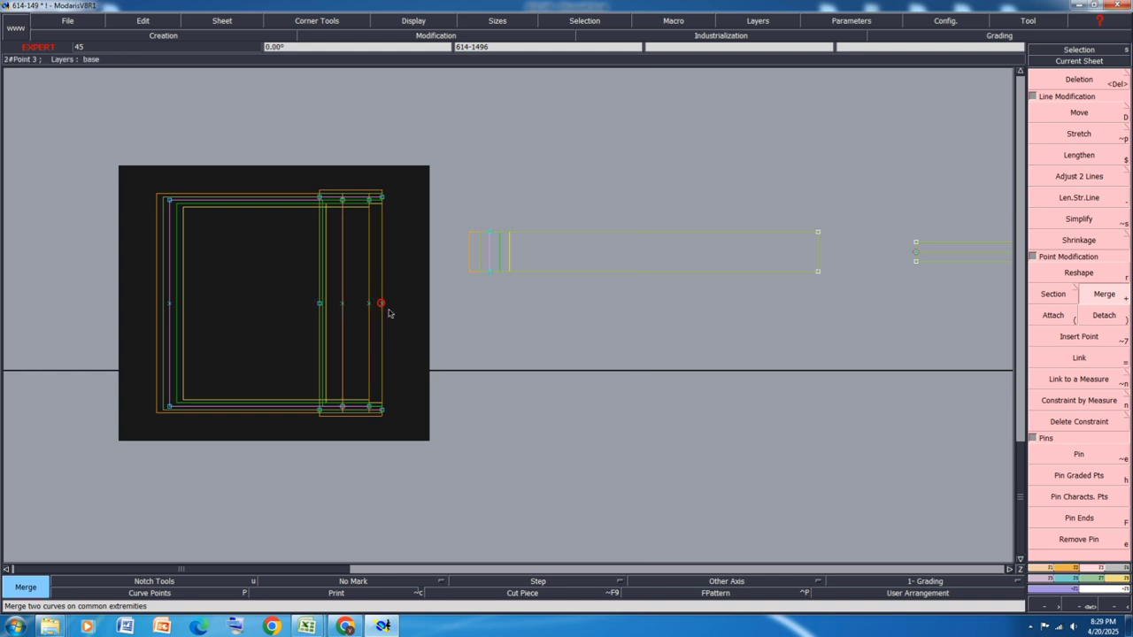
left_click(319, 304)
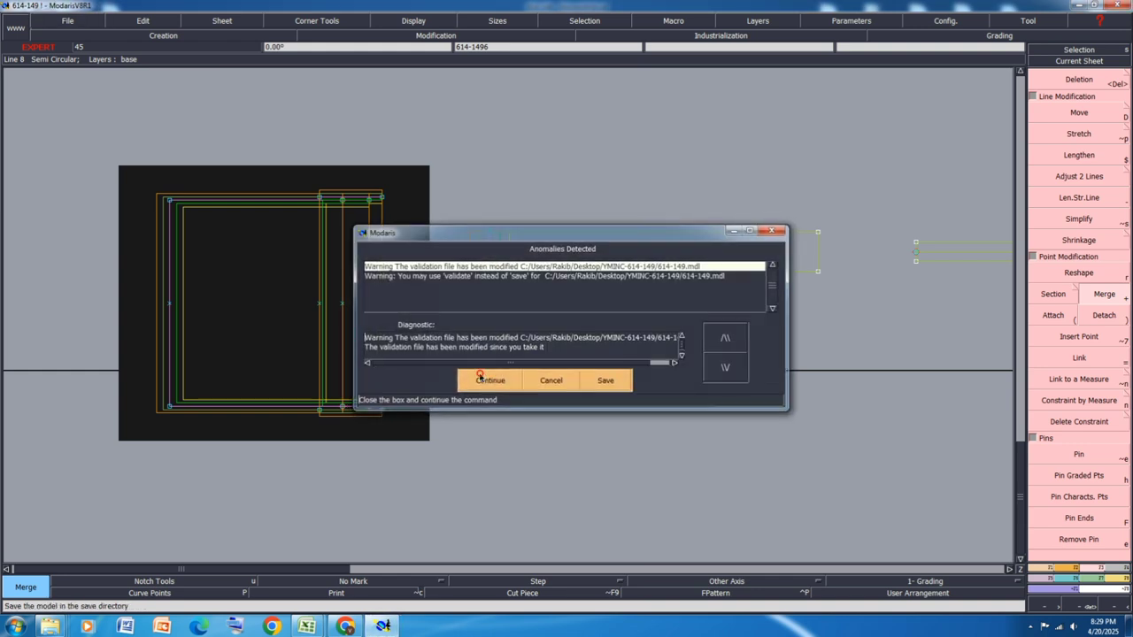
left_click(483, 375)
Step: Show only the base size, and examine the cargo pocket photos on the PICTURES sheet of the Excel spec
key("F10")
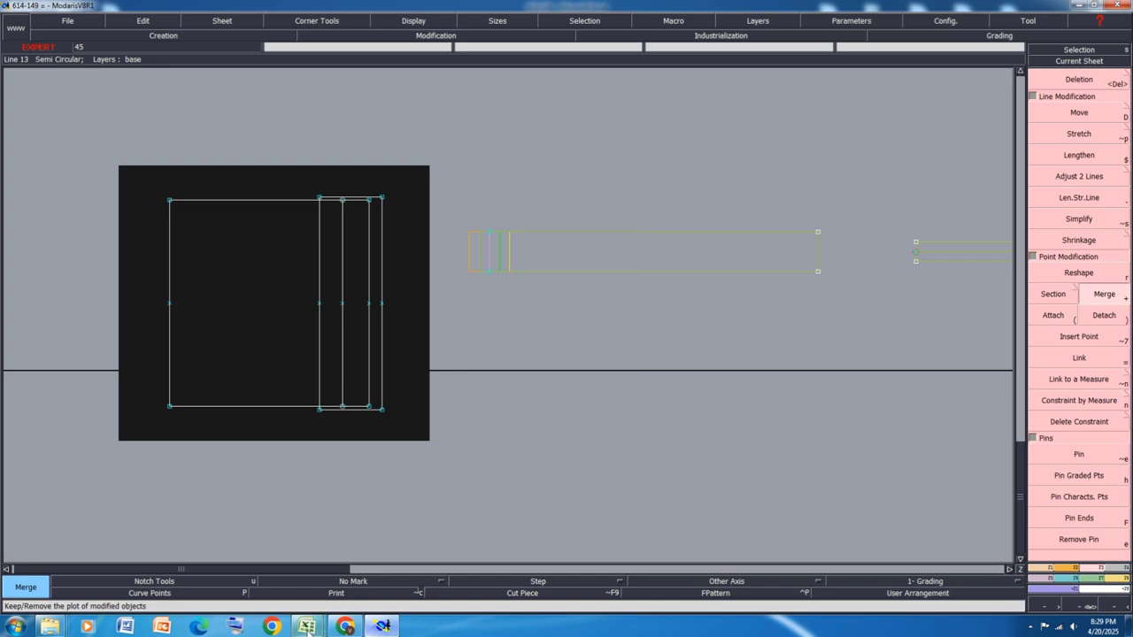
mouse_move(307, 627)
left_click(386, 568)
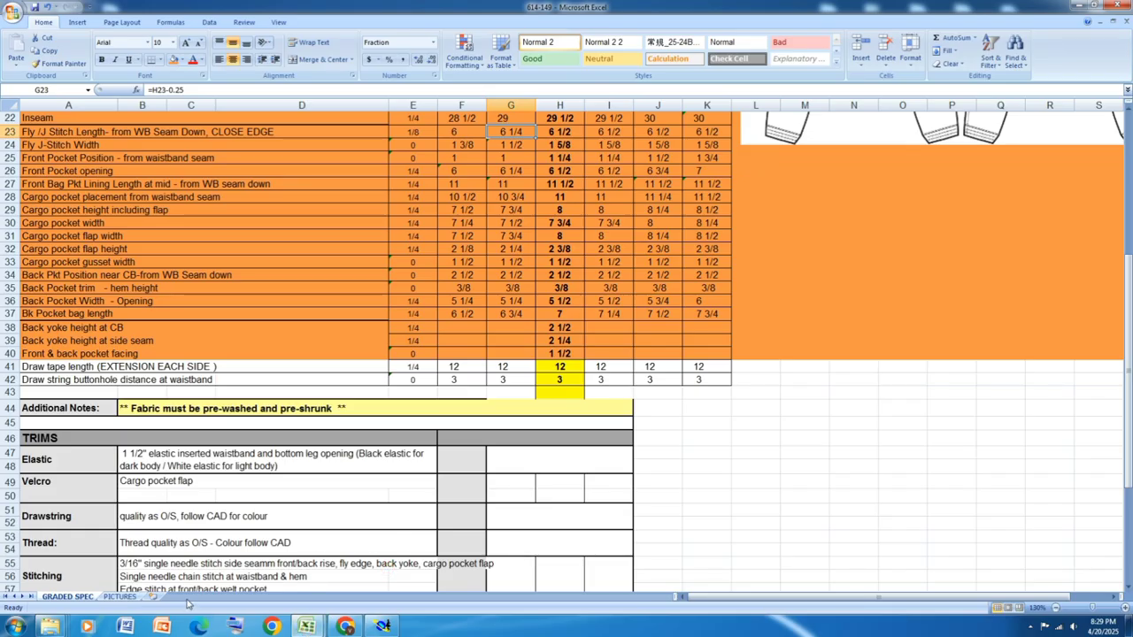
left_click(119, 597)
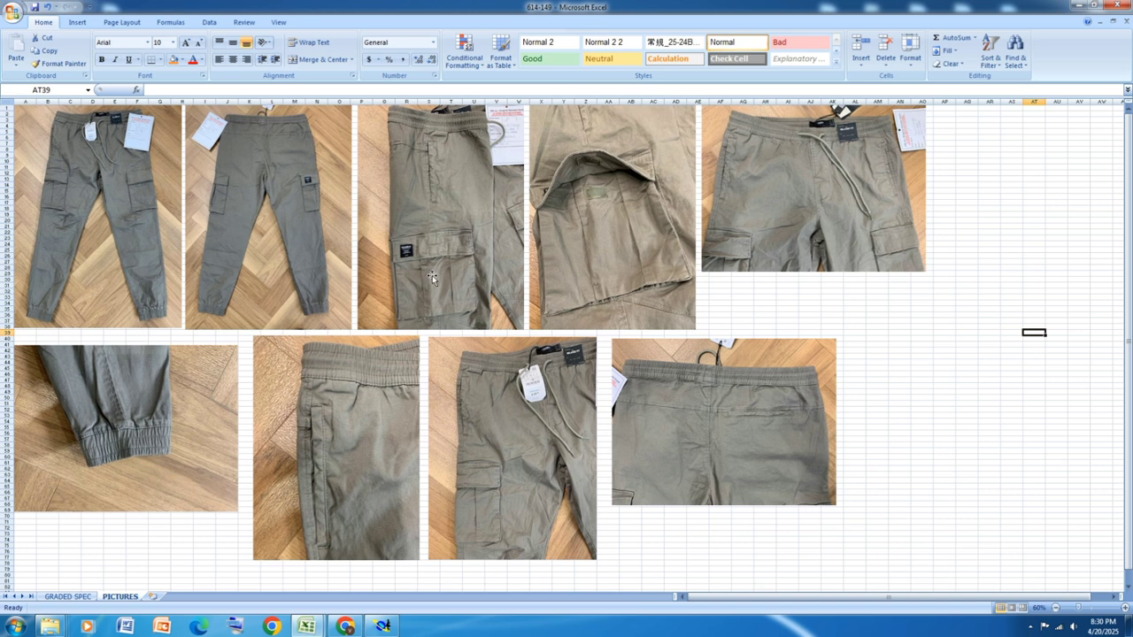
Step: Back in Modaris, divide the cargo pocket's left and right edges into 3 equal parts with Sequence Division
left_click(383, 626)
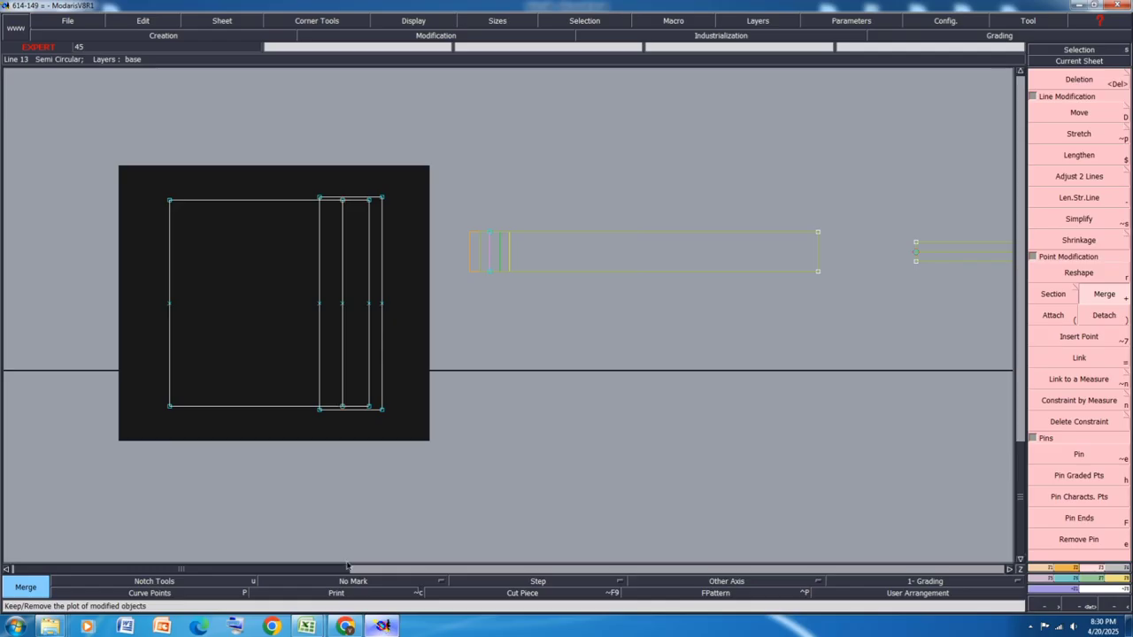
left_click(1046, 569)
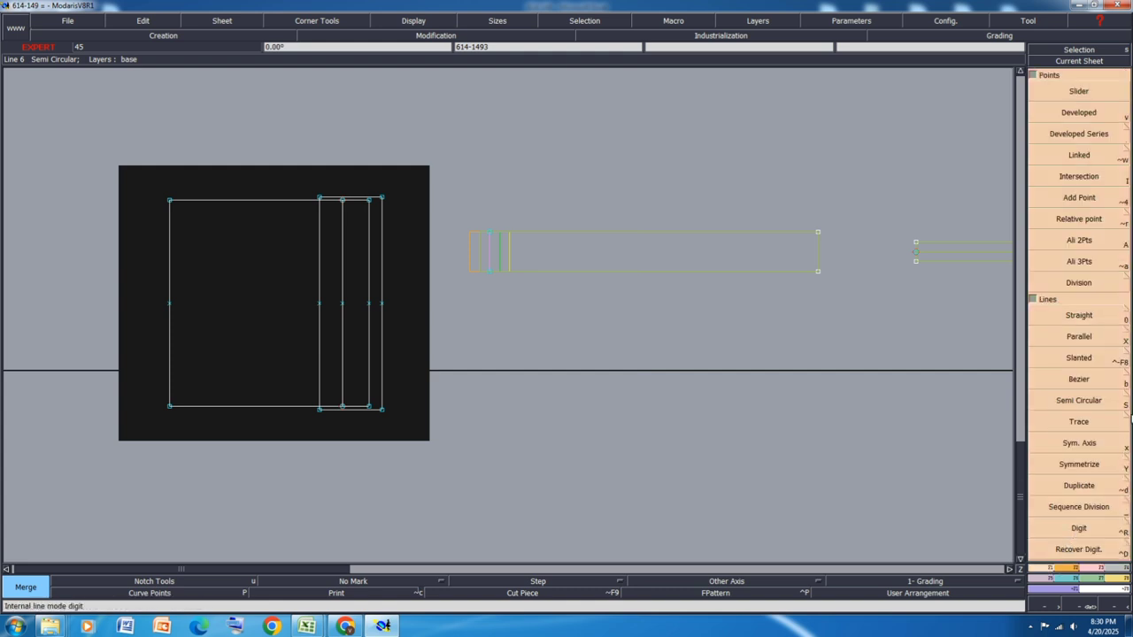
left_click(1078, 508)
left_click(172, 408)
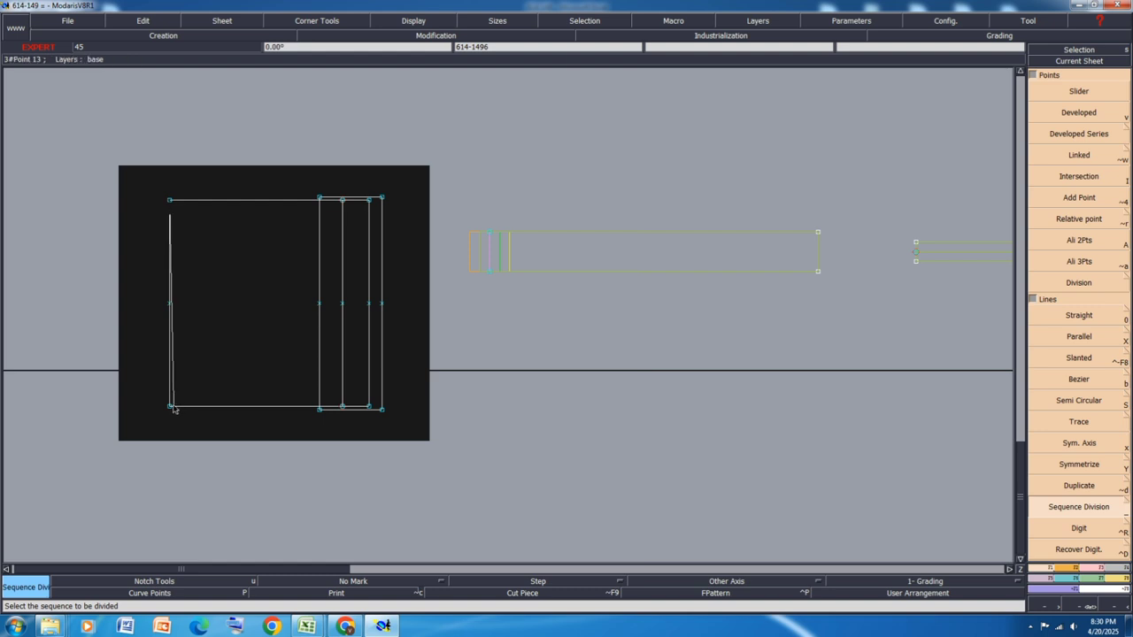
type("3")
key("Return")
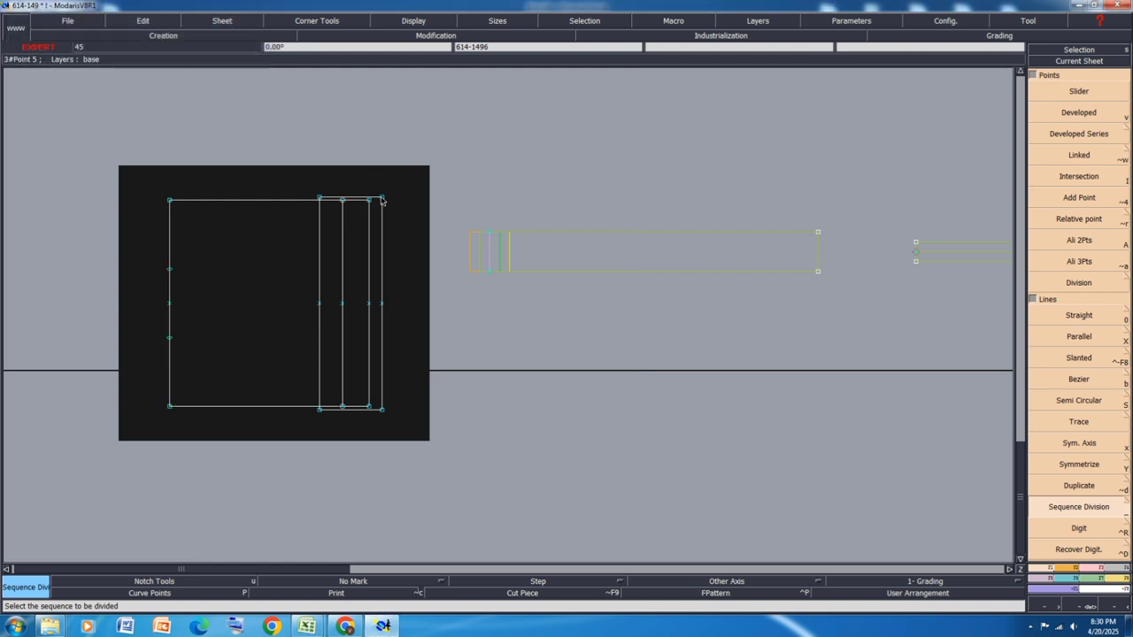
left_click(372, 409)
key("Return")
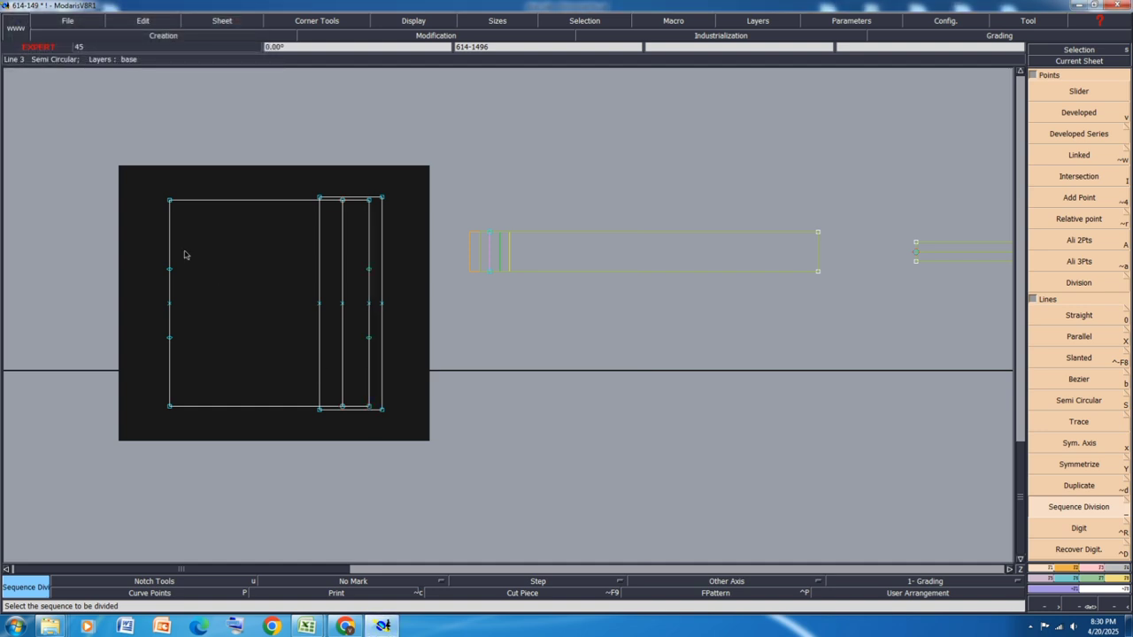
Step: Insert the four division points into the curves of the cargo pocket's left and right edges
left_click(1098, 571)
left_click(1081, 356)
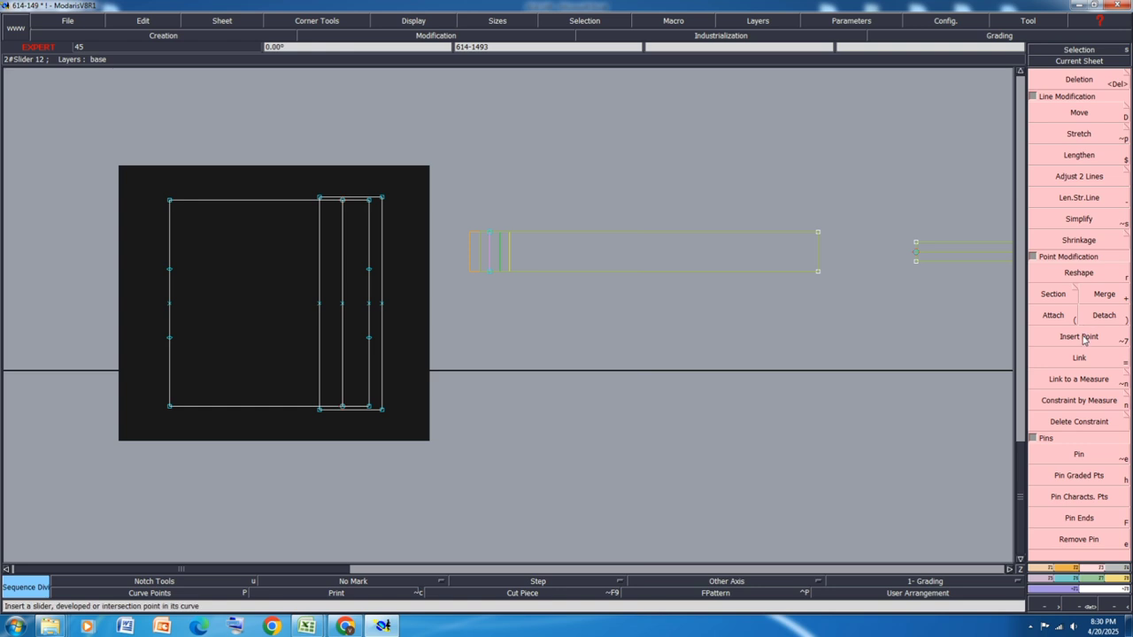
left_click(1080, 338)
left_click(169, 268)
left_click(369, 268)
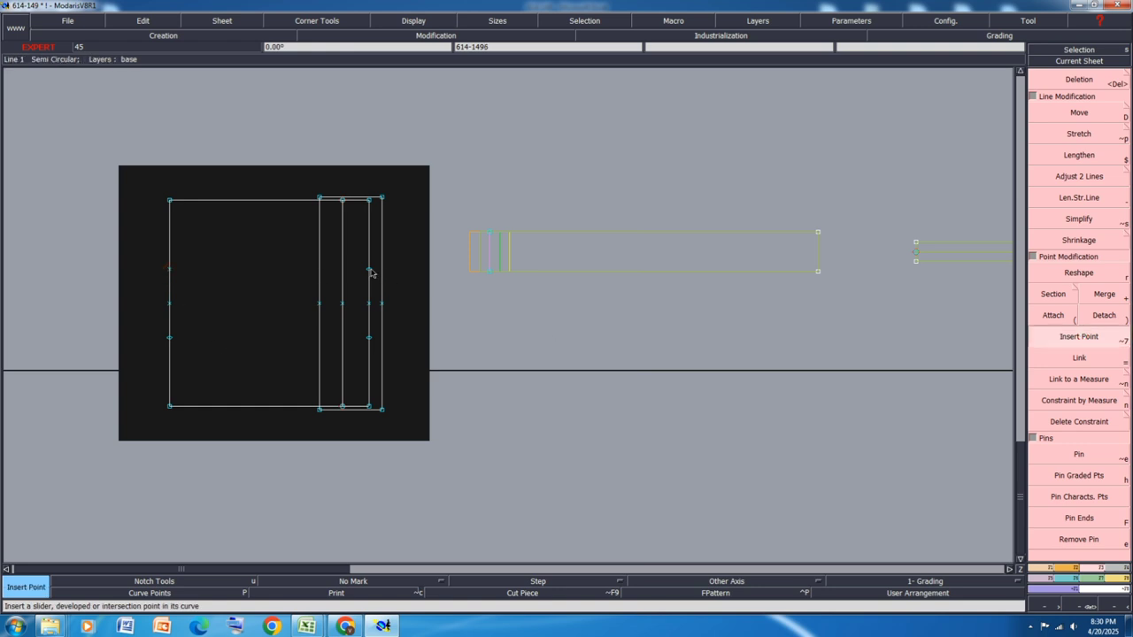
left_click(170, 338)
left_click(369, 338)
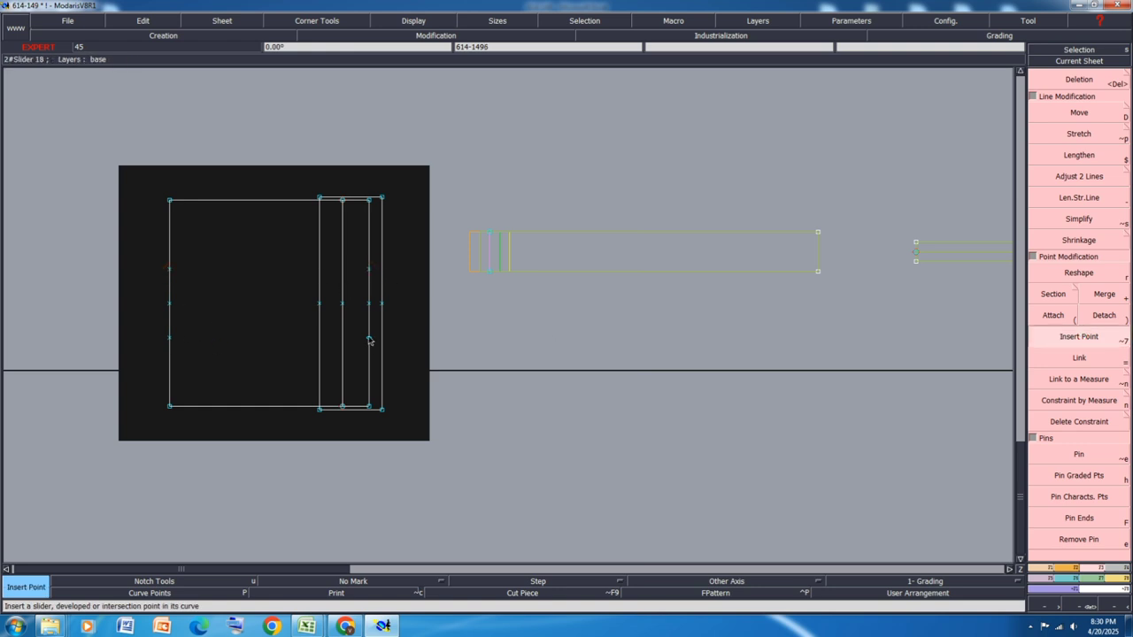
Step: Draw two straight lines across the cargo pocket between opposite division points, display all sizes, and save the model despite the anomalies
key("l")
left_click(369, 338)
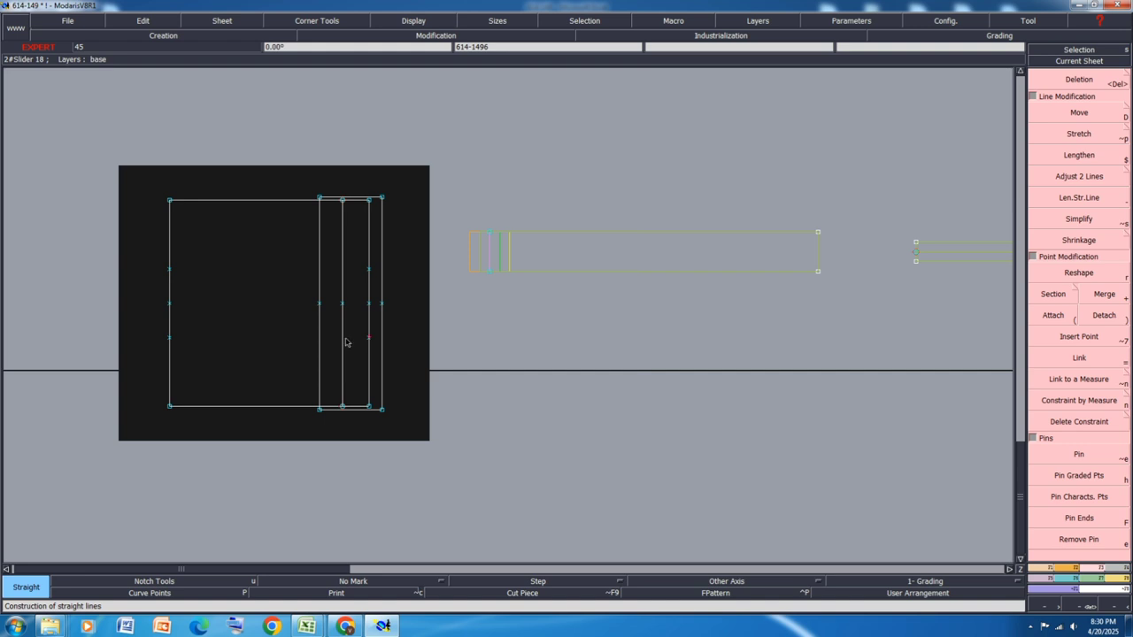
left_click(170, 338)
left_click(169, 268)
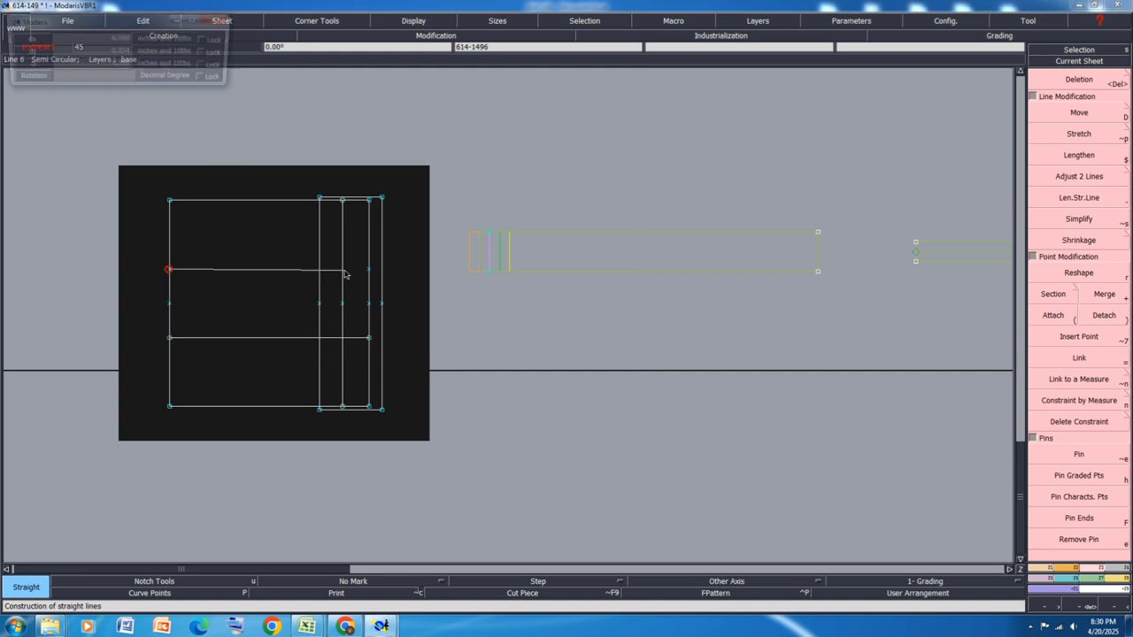
left_click(369, 268)
key("space")
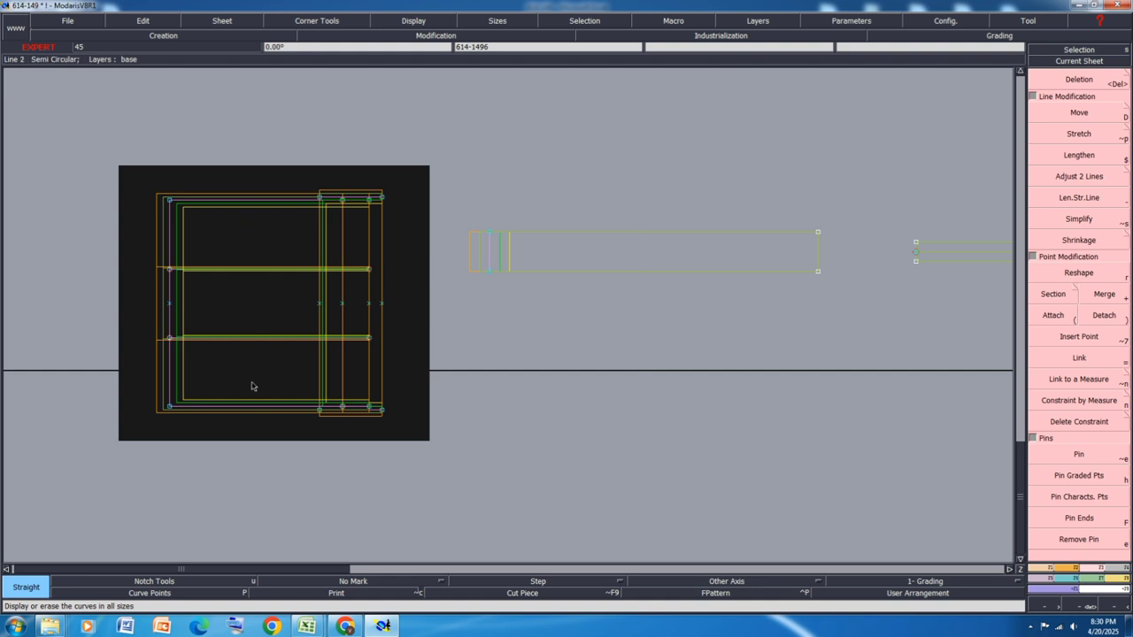
key("ctrl+s")
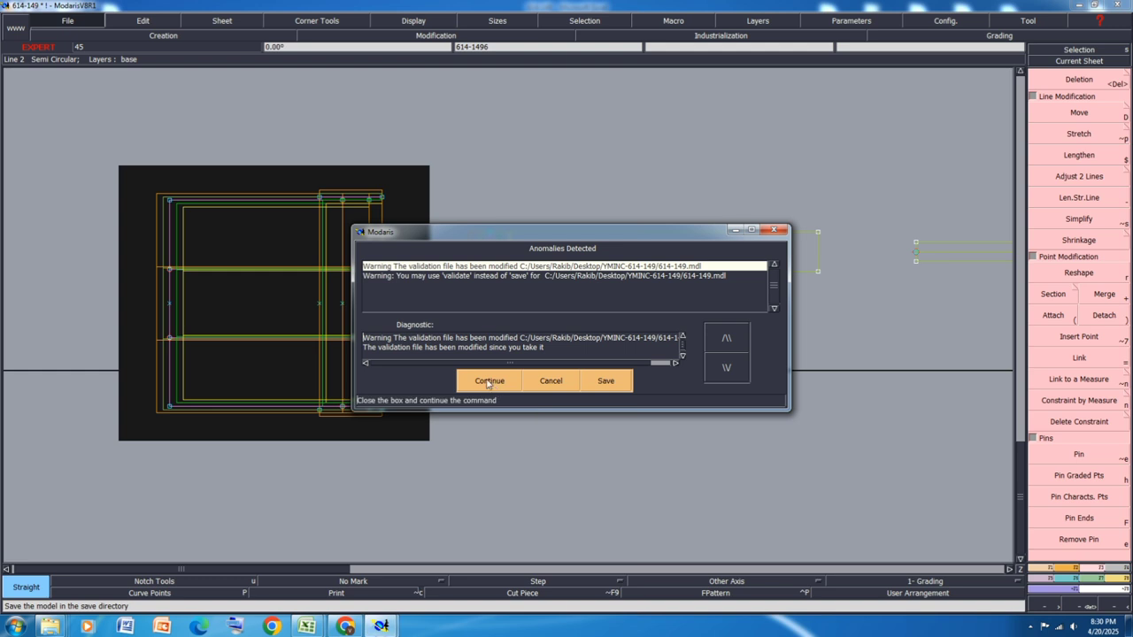
left_click(487, 379)
Step: Pack the graded cargo pocket on its lower-left corner point, and check the grading of the left edge's lower division point
left_click(1072, 580)
left_click(1081, 161)
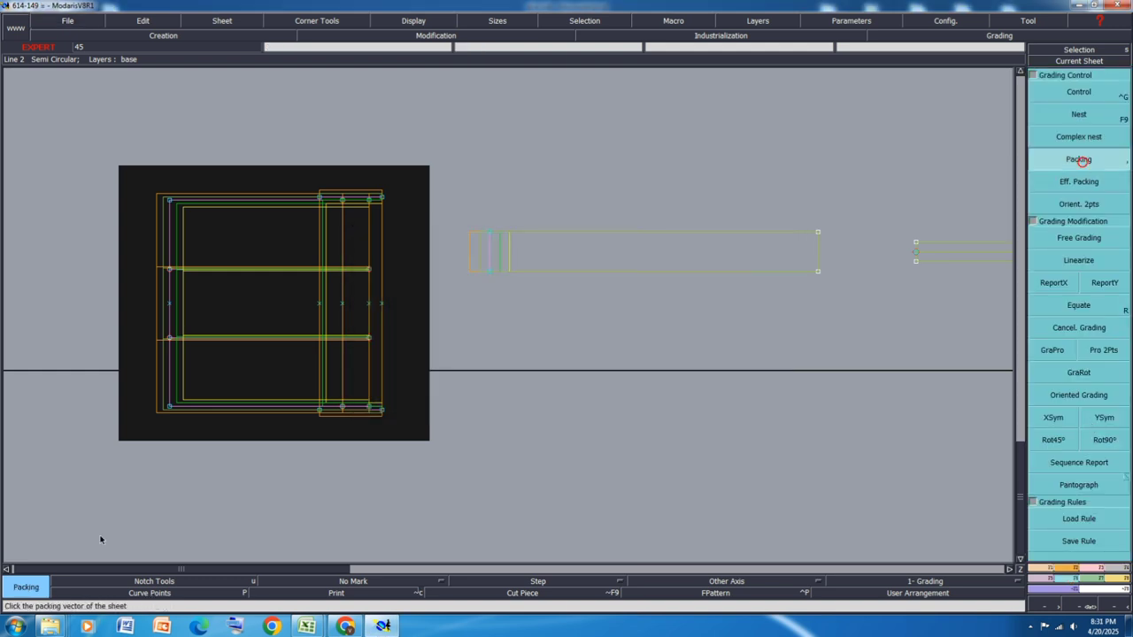
left_click(170, 408)
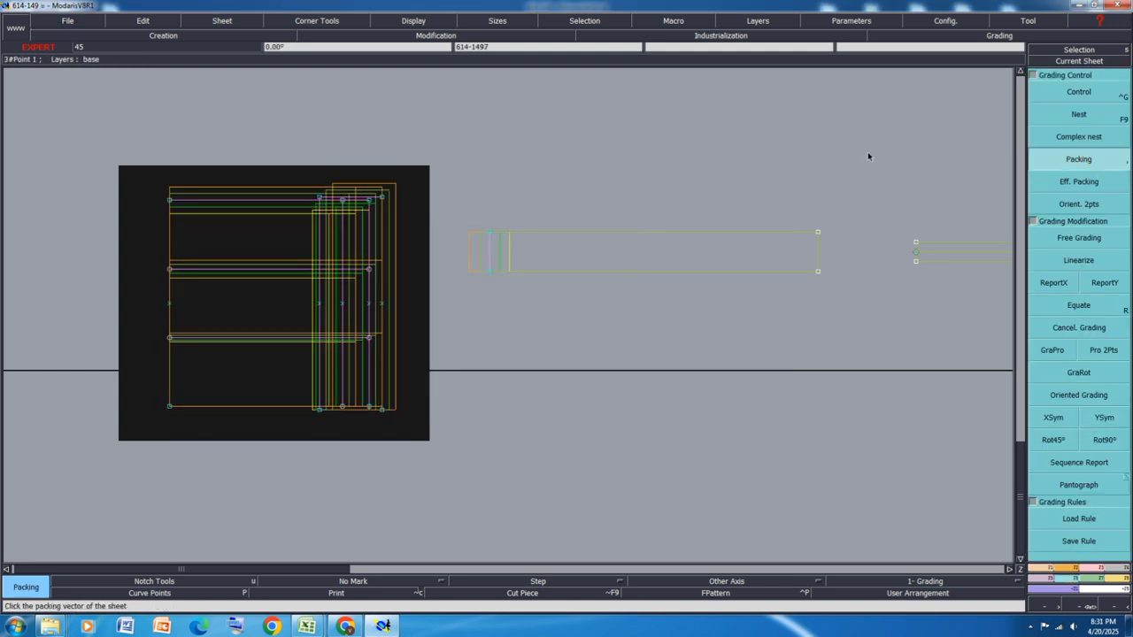
left_click(1094, 93)
left_click(170, 338)
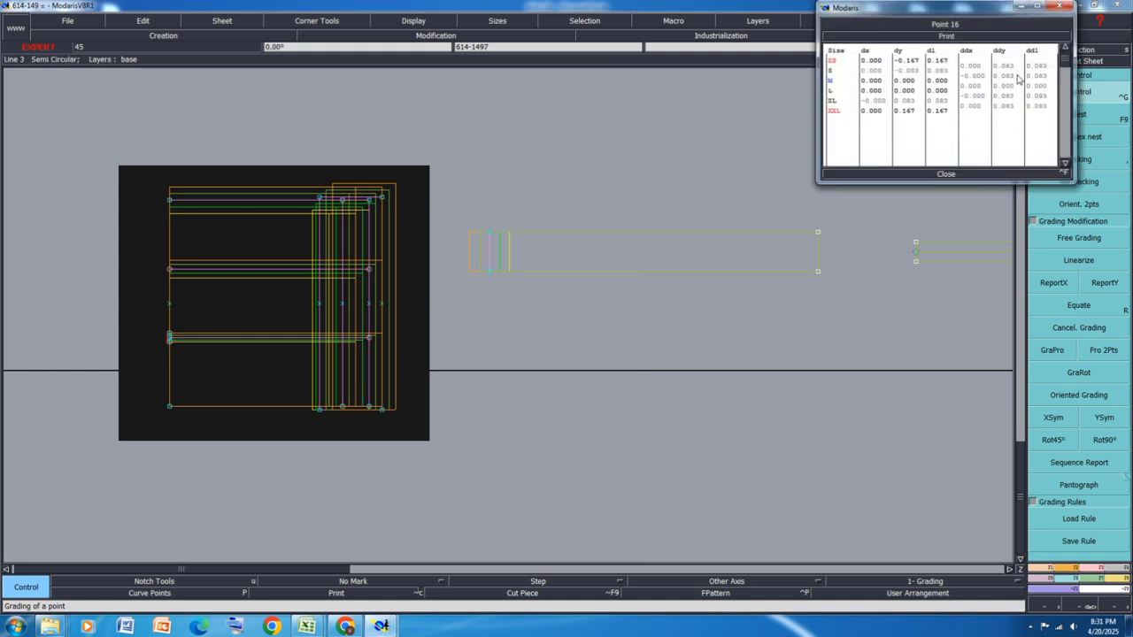
left_click(949, 174)
Step: Pack the graded cargo pocket on the left edge's lower division point, and check the grading of the upper division point
left_click(1092, 167)
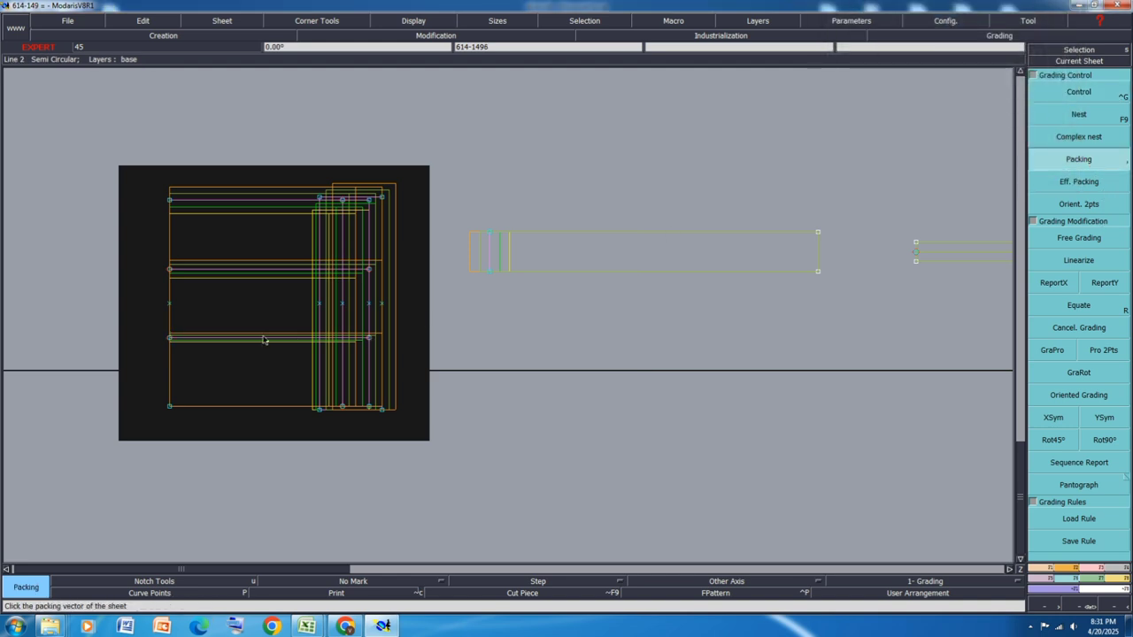
left_click(170, 339)
left_click(1068, 92)
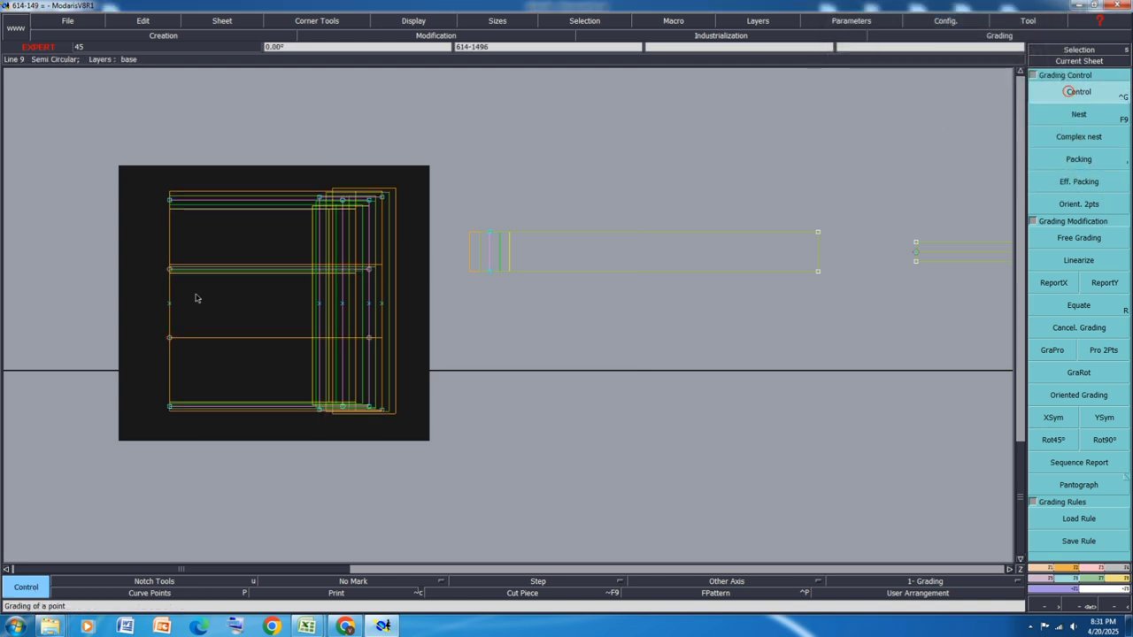
left_click(169, 268)
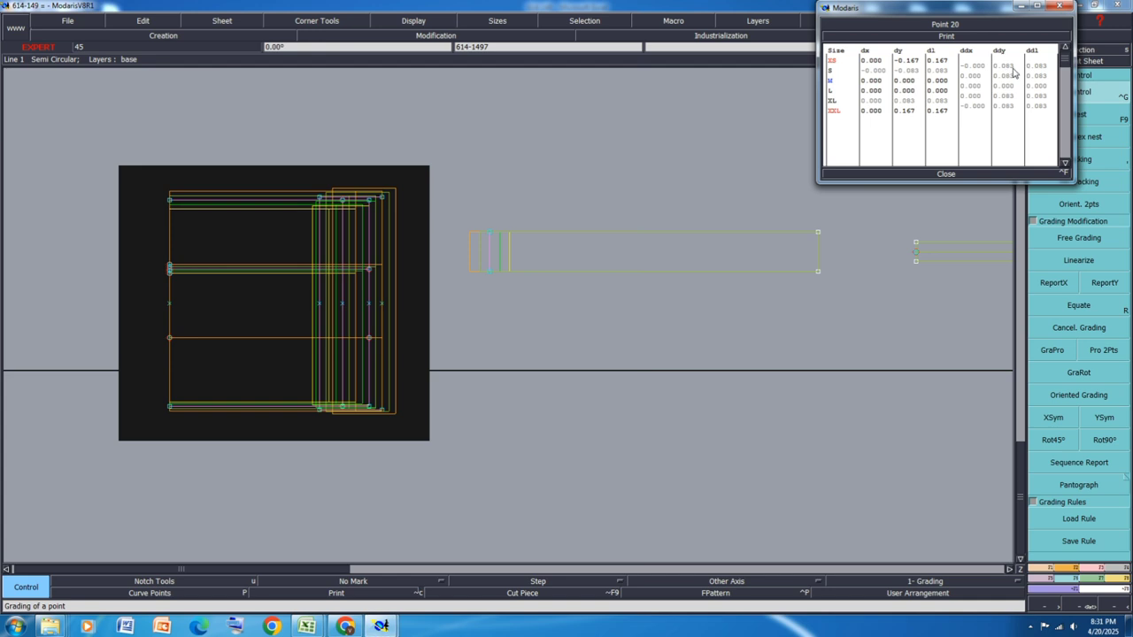
left_click(945, 173)
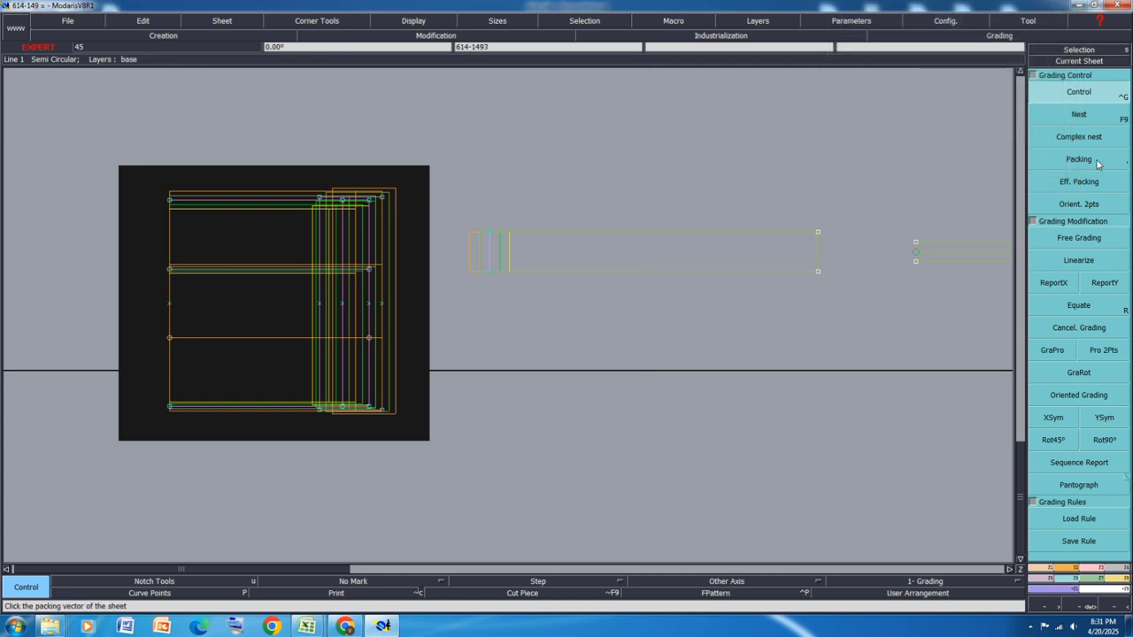
Step: Pack the graded cargo pocket on the left edge's upper division point, and check the grading of the upper-left corner
left_click(1096, 164)
left_click(170, 272)
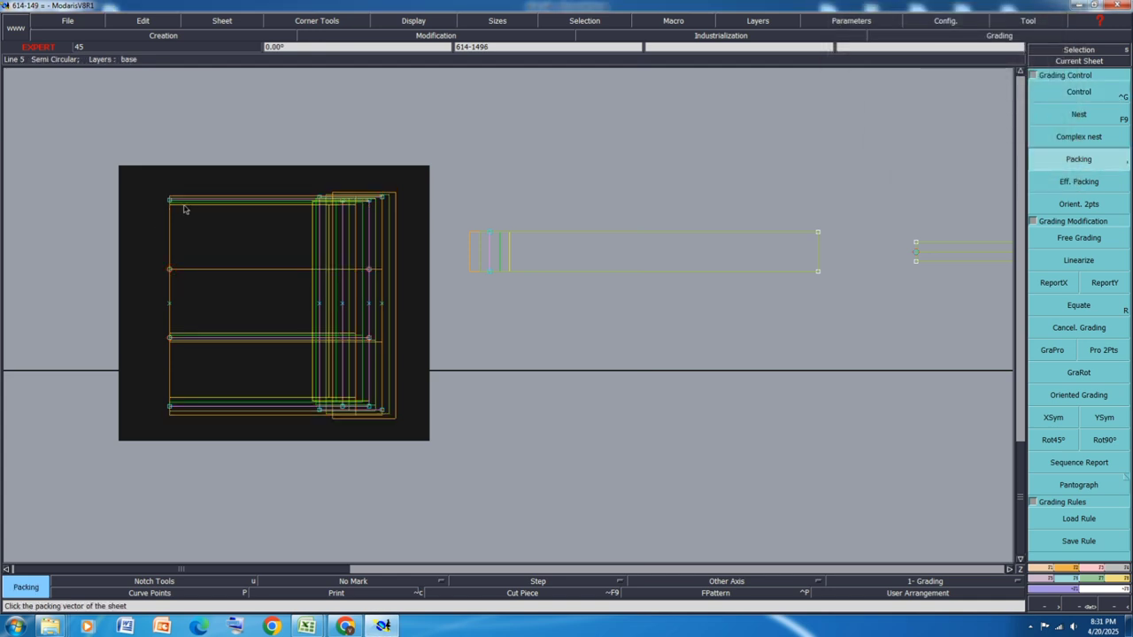
left_click(1060, 94)
left_click(177, 205)
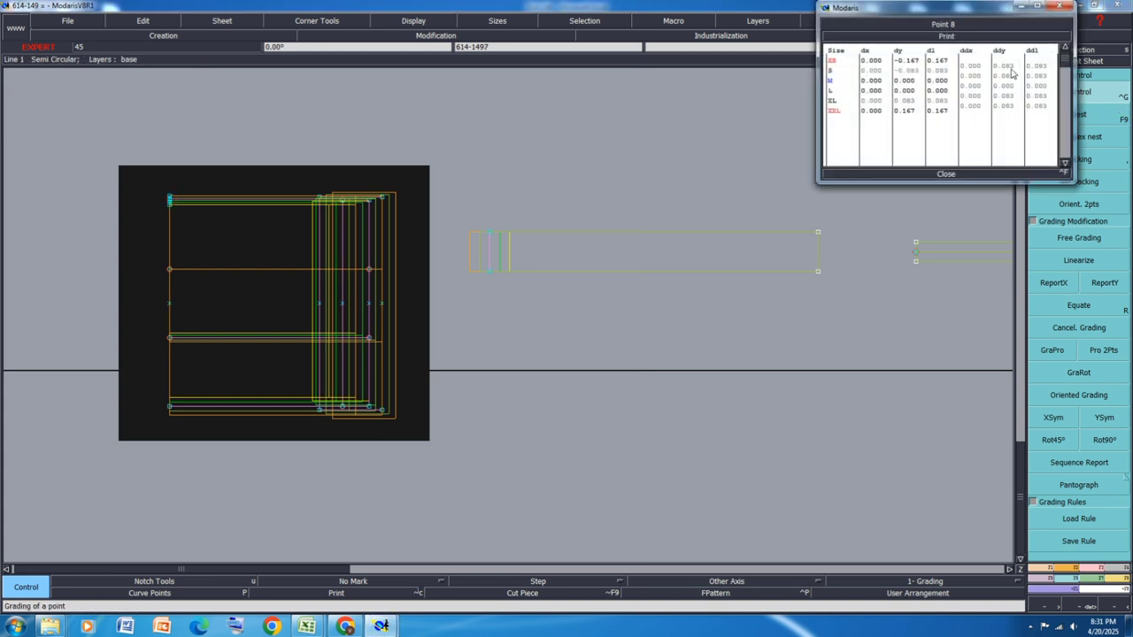
left_click(946, 174)
Step: Reset the packing of the graded cargo pocket and save the model
left_click(1095, 160)
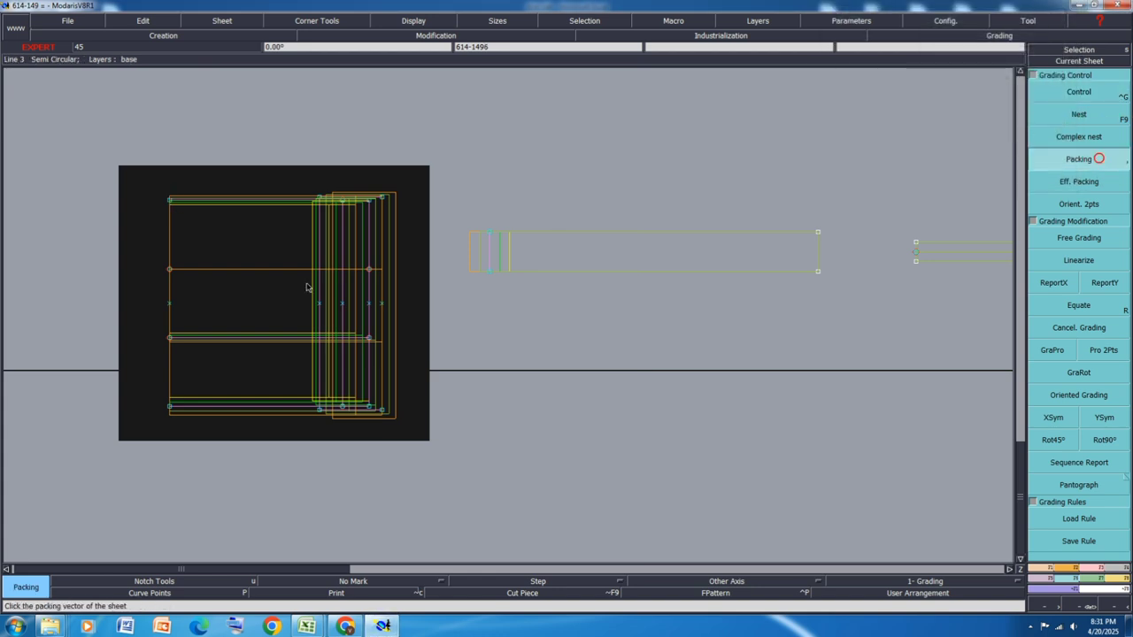
left_click(293, 283)
key("ctrl+s")
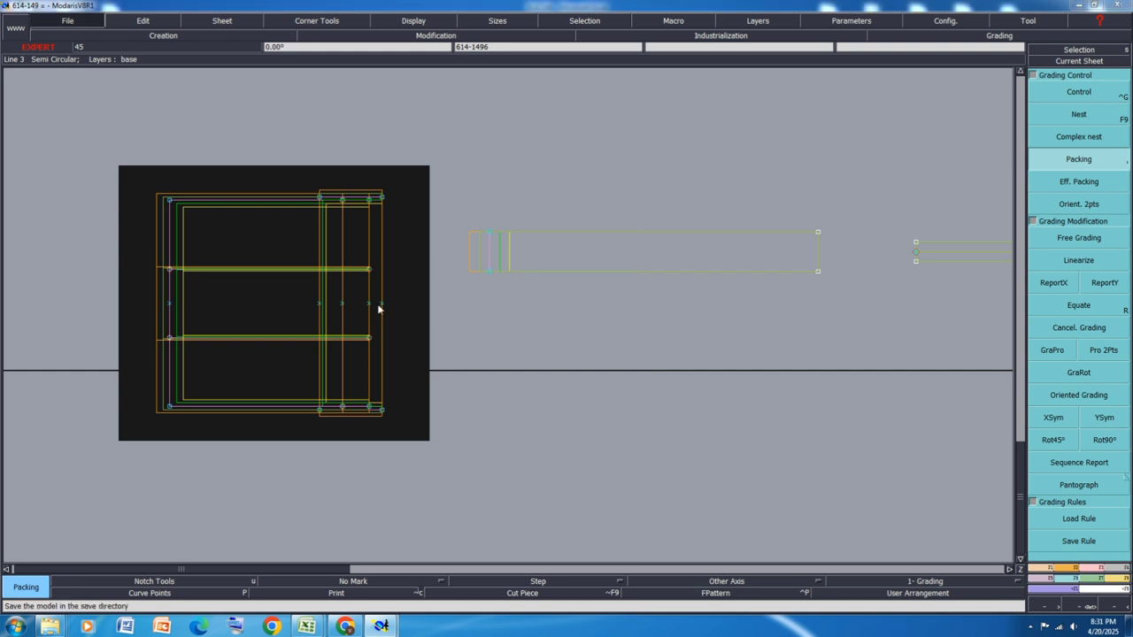
left_click(491, 380)
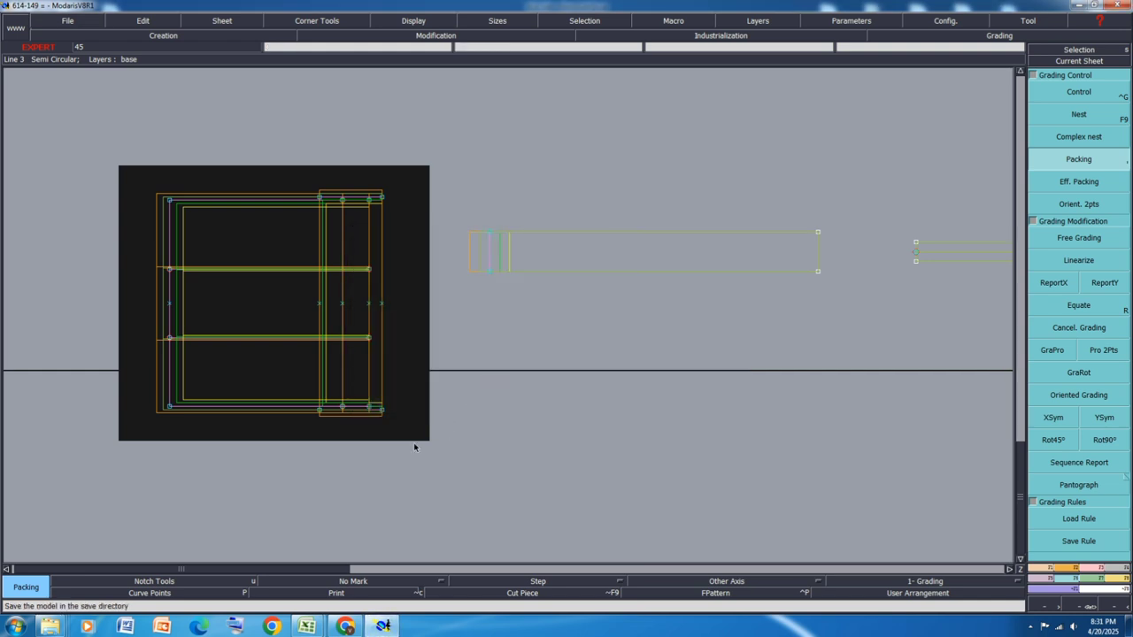
Step: Display the cargo pocket in base size only and copy its geometry onto a new sheet
key("F9")
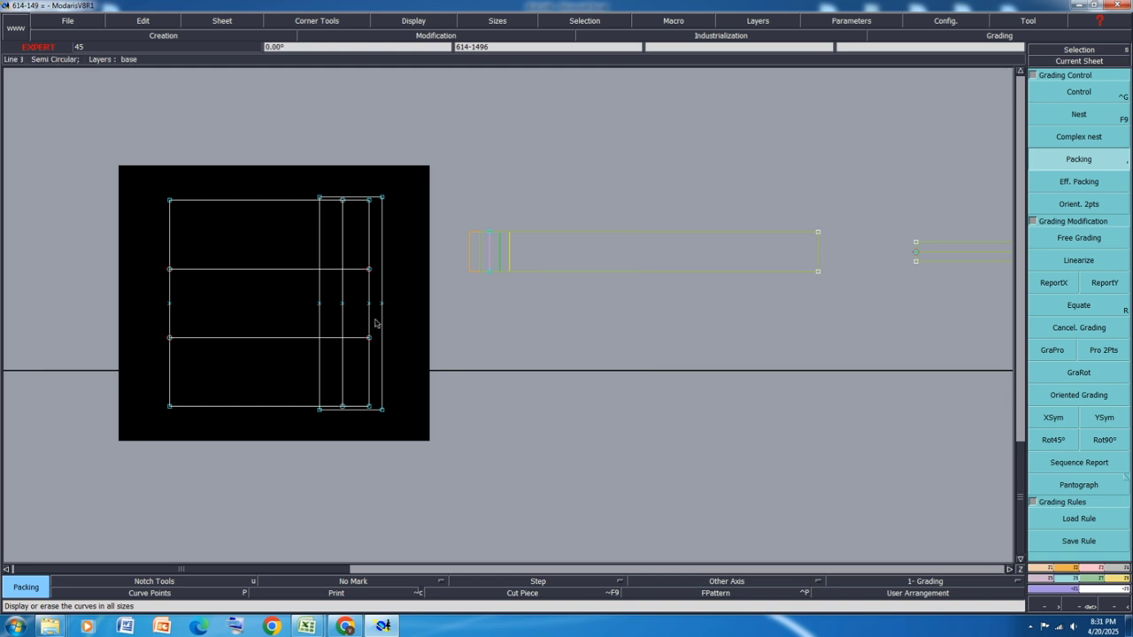
key("ctrl+c")
left_click(295, 296)
left_click(752, 504)
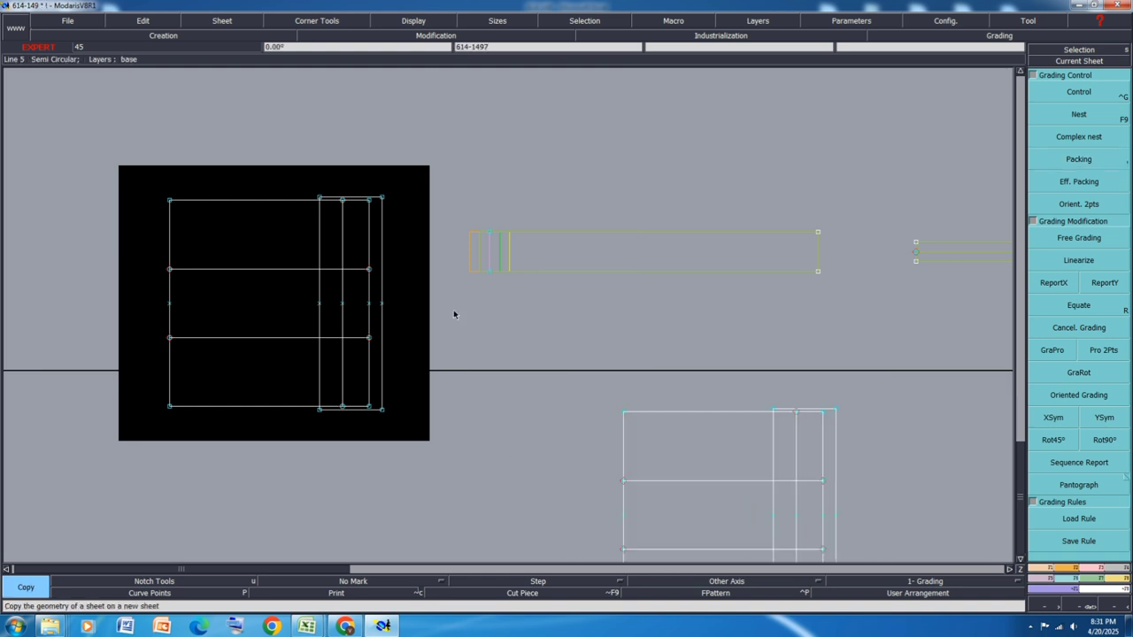
key("space")
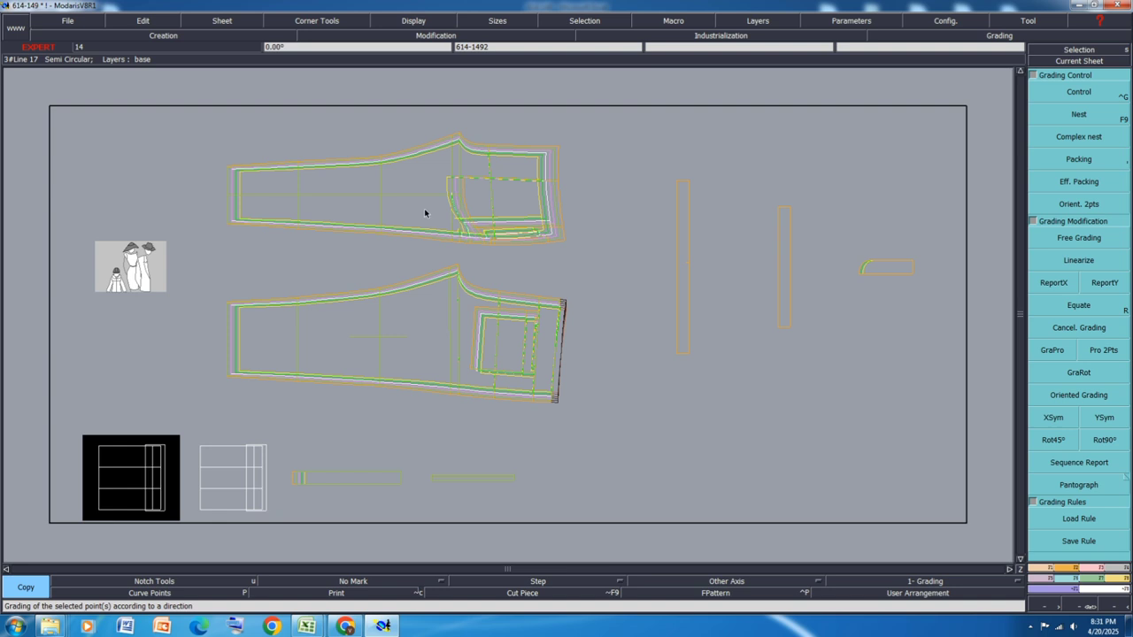
Step: Select the whole back panel and move it straight down away from the front panel, with a ShiftX of 0
scroll(460, 211, "down", 1)
scroll(494, 298, "up", 1)
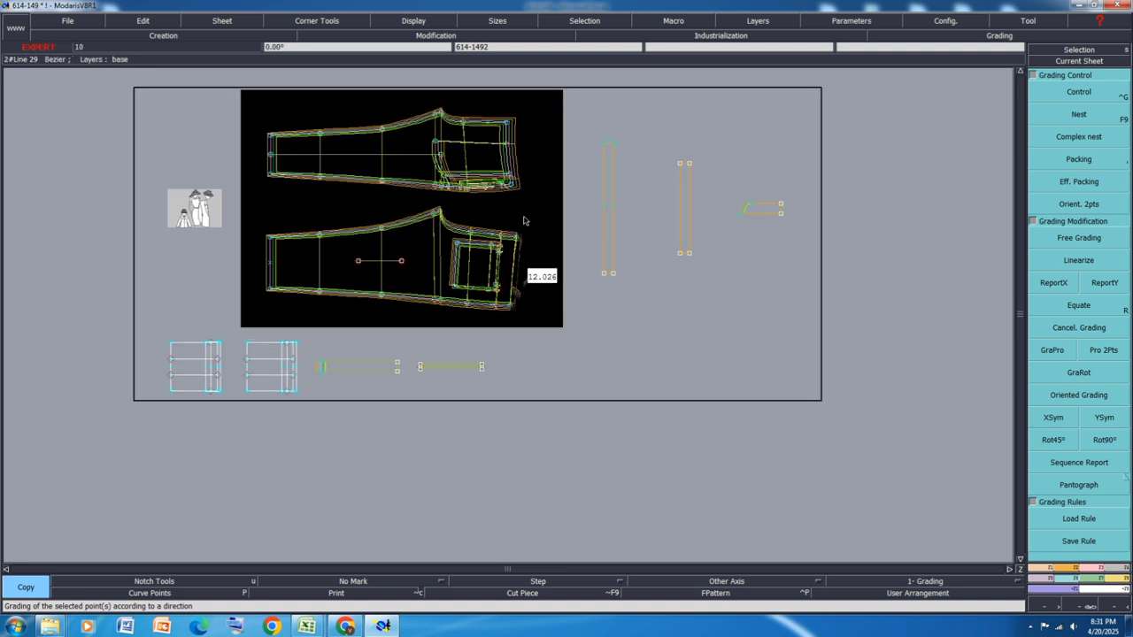
left_click_drag(530, 206, 268, 329)
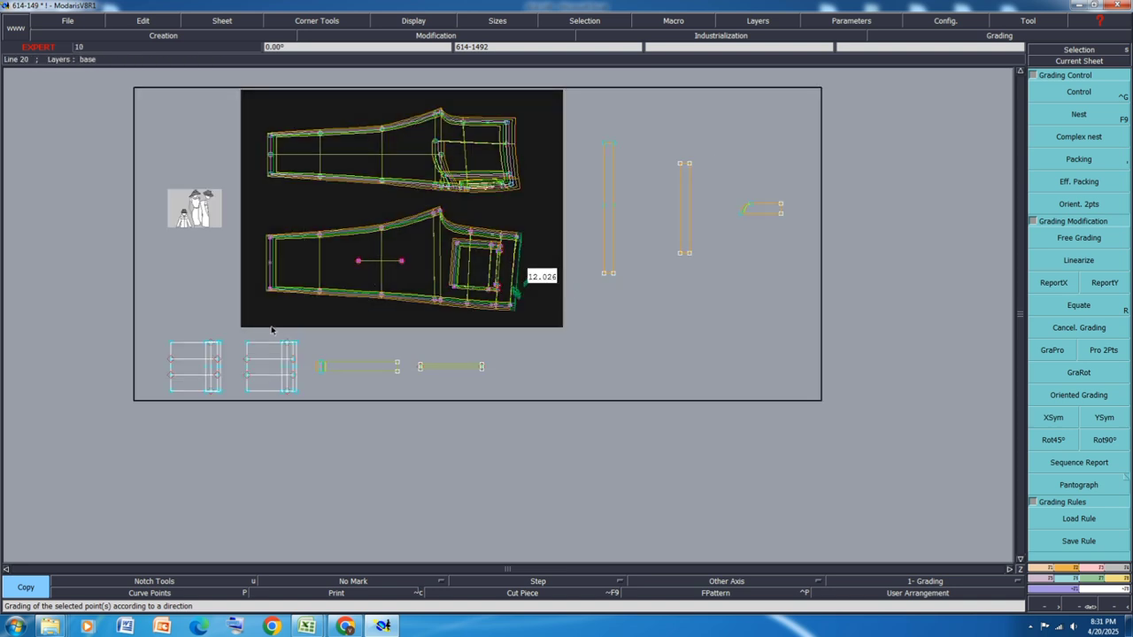
left_click(1087, 588)
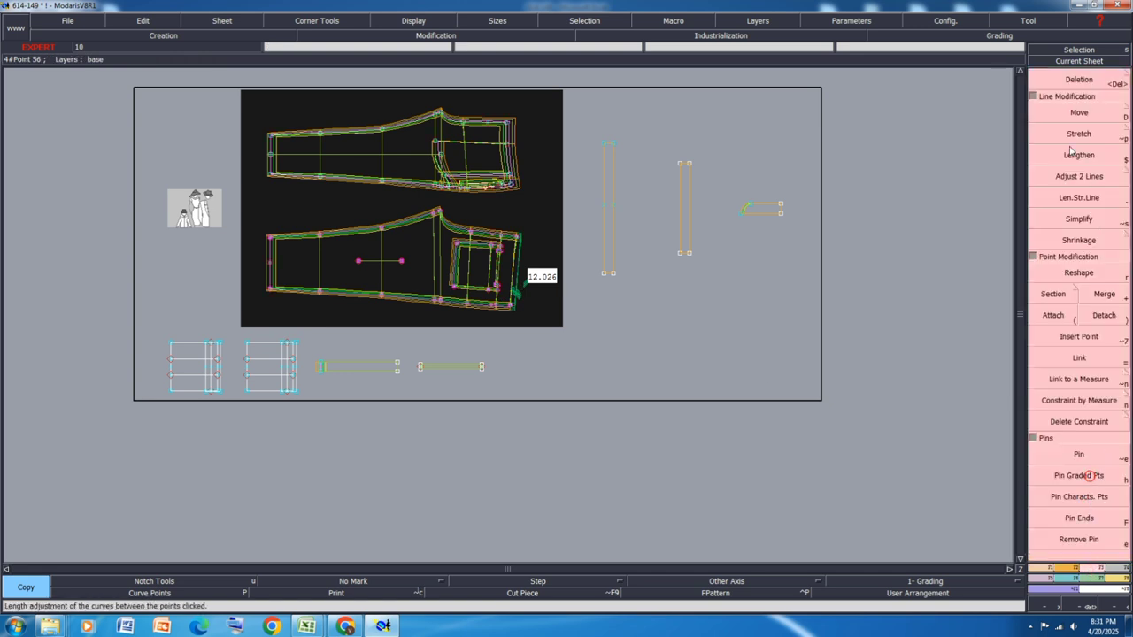
left_click(1079, 113)
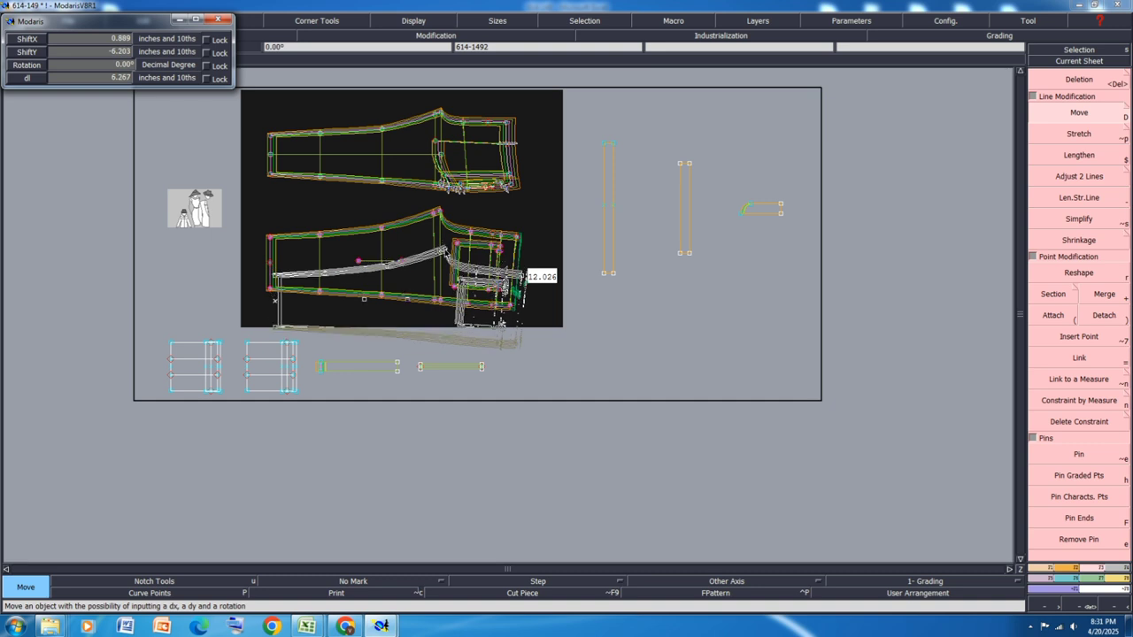
key("Down")
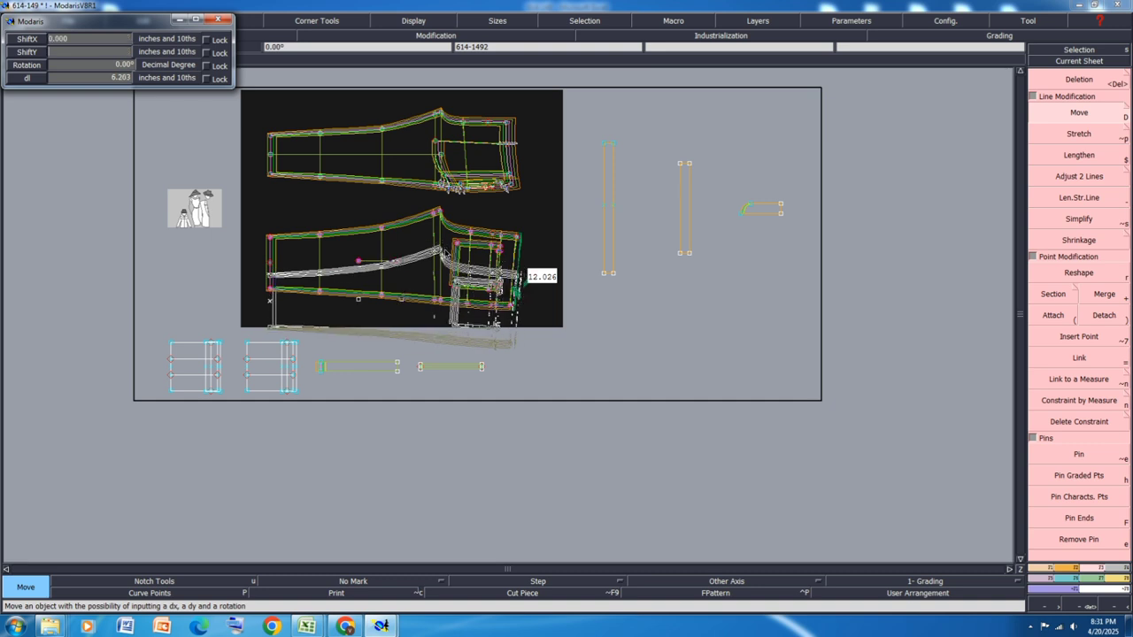
type("0")
key("Return")
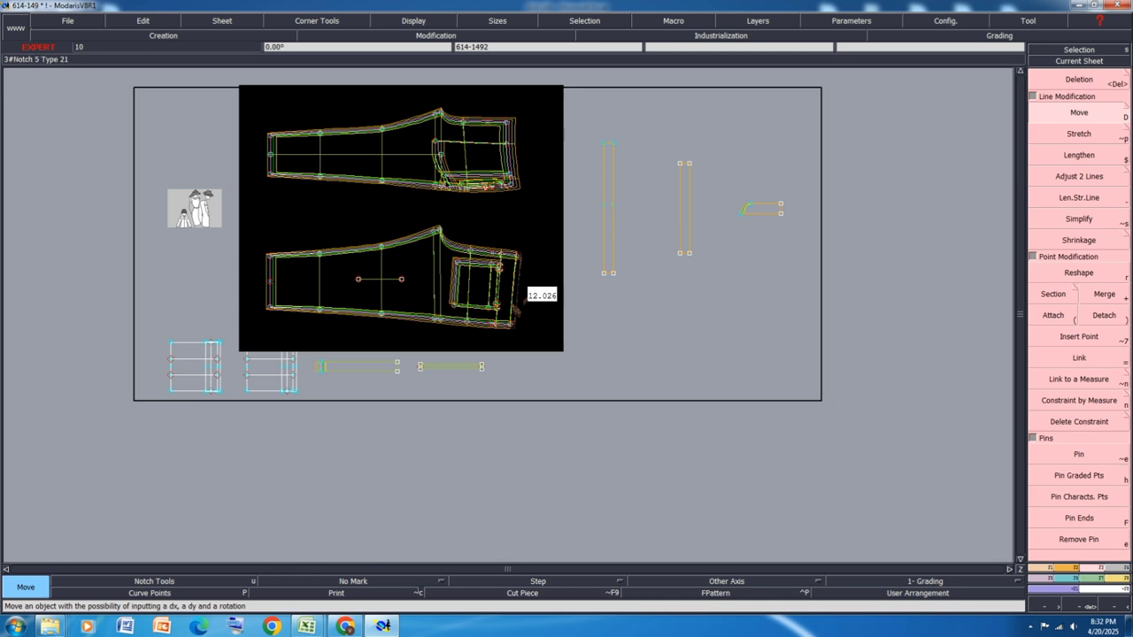
Step: Display all sheets in base size only and save the model
key("ctrl+a")
key("F9")
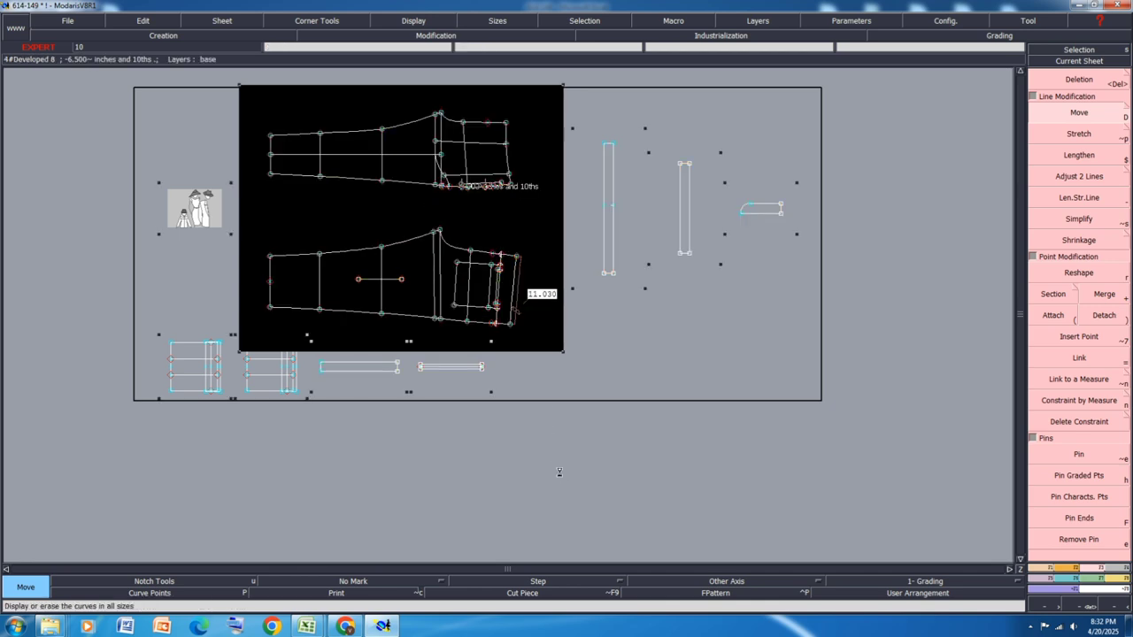
key("ctrl+s")
left_click(470, 378)
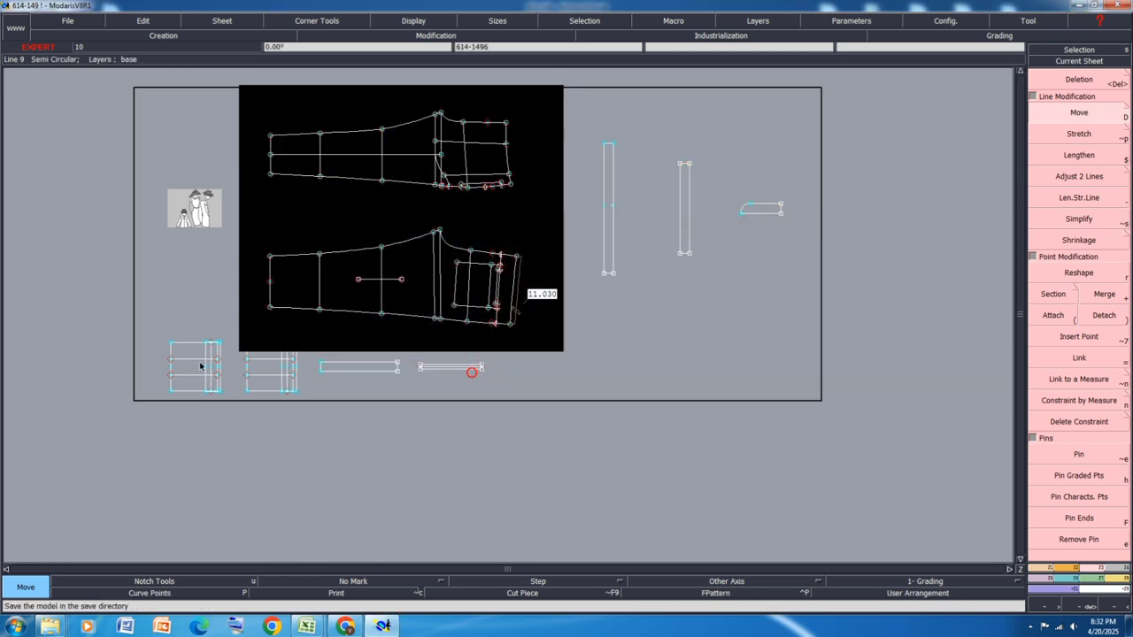
Step: Marry the cargo pocket by its right edge's midpoint to the pocket placement point on the front panel's side seam
key("i")
scroll(215, 371, "up", 3)
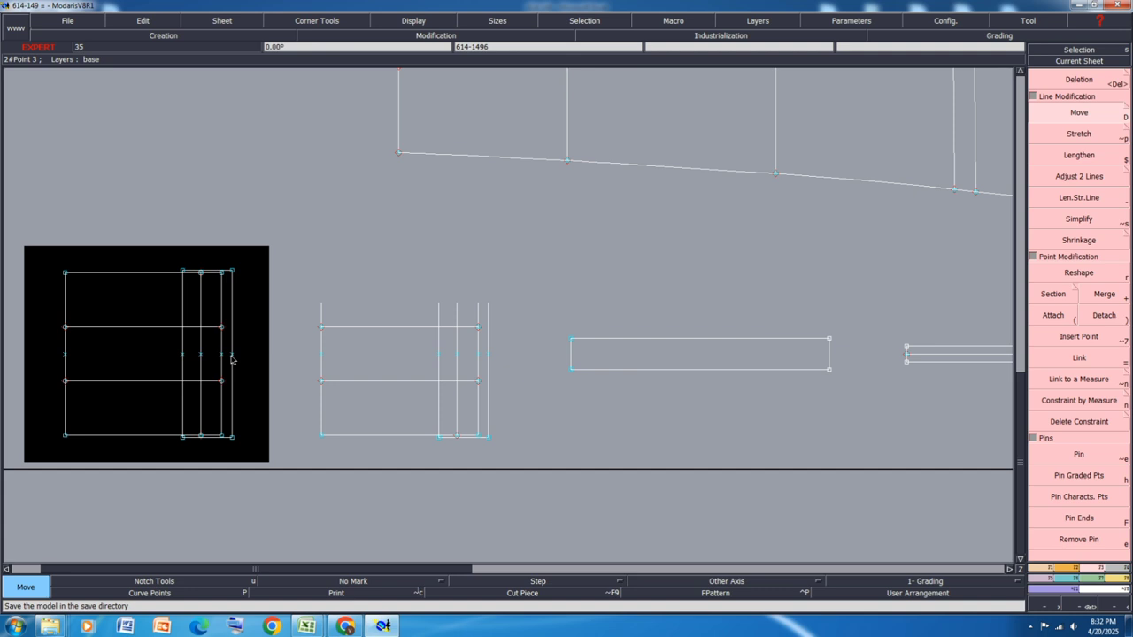
key("m")
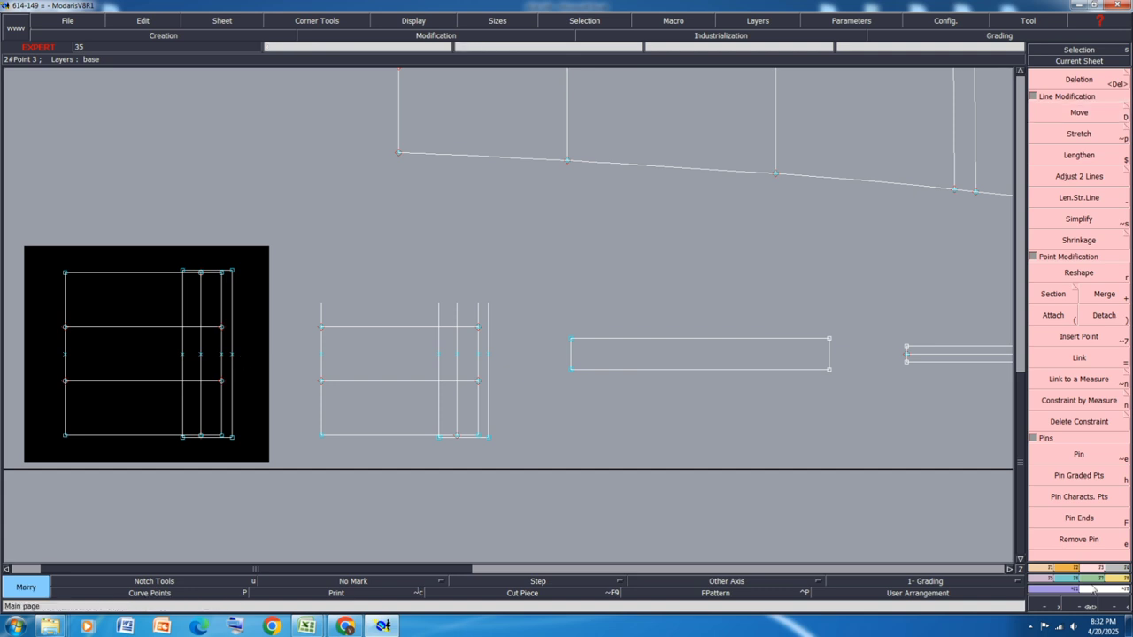
left_click(1108, 578)
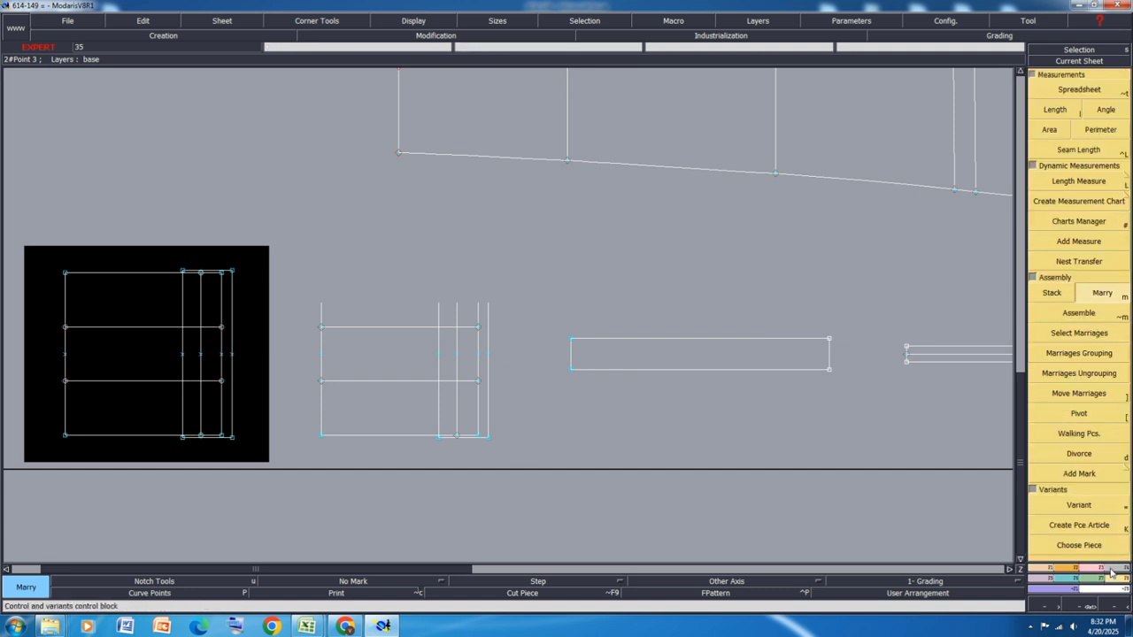
left_click(233, 356)
scroll(142, 453, "down", 2)
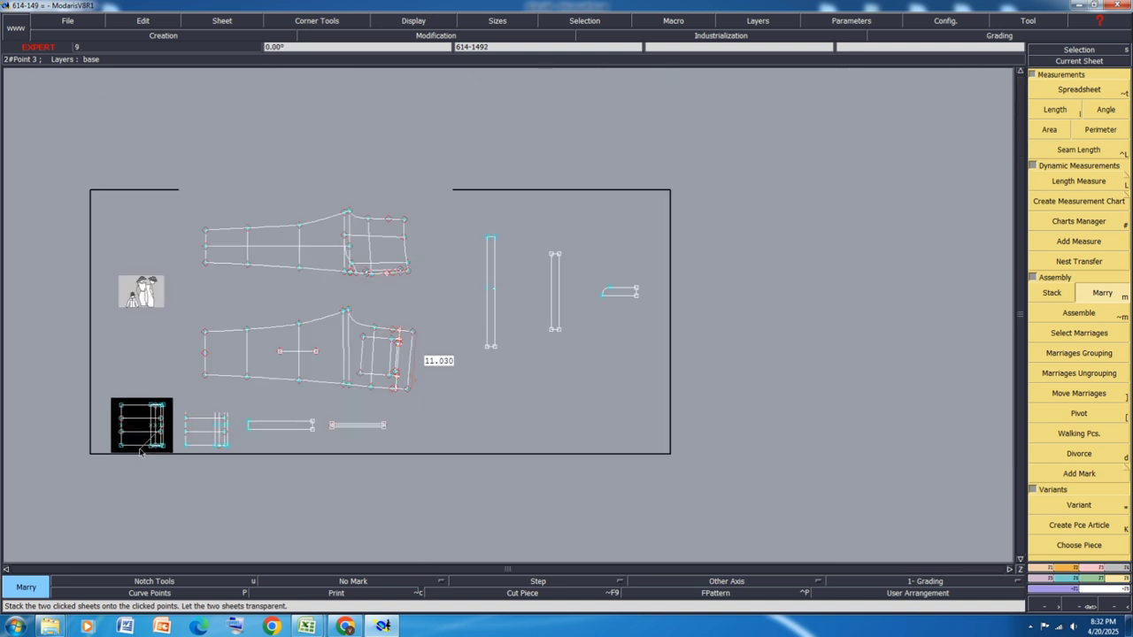
scroll(340, 265, "up", 4)
scroll(392, 342, "up", 3)
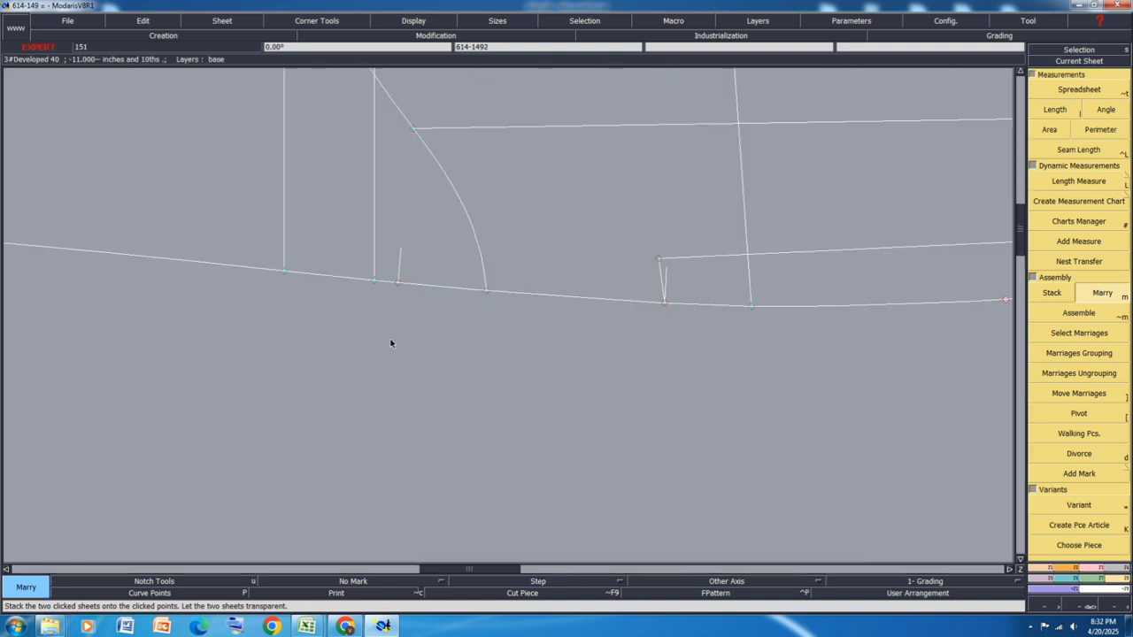
left_click(397, 286)
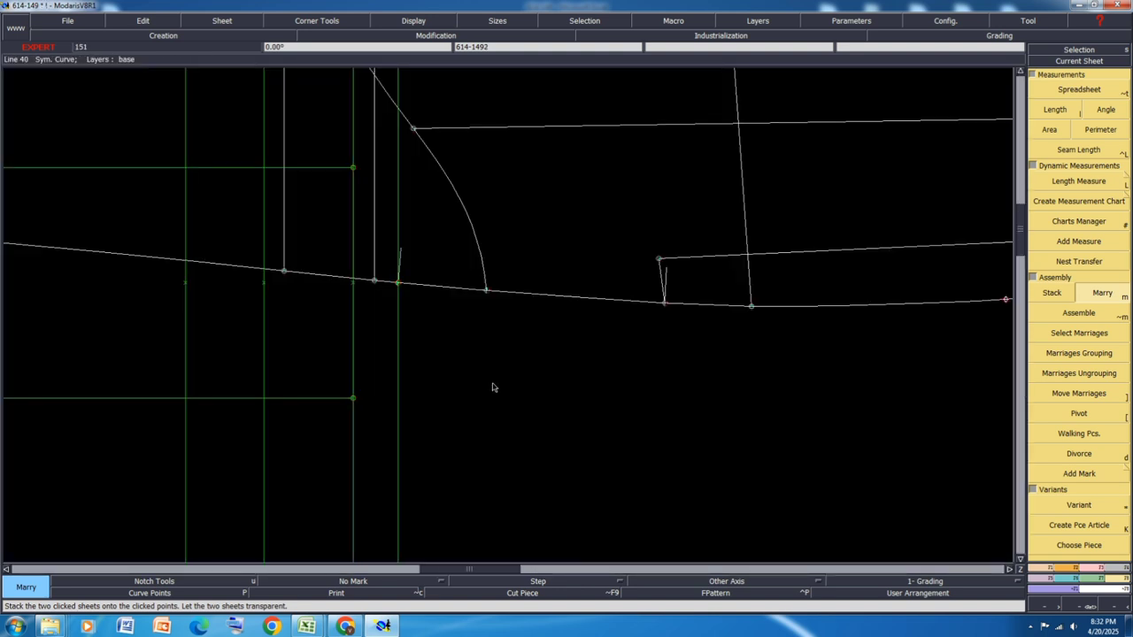
scroll(494, 387, "down", 2)
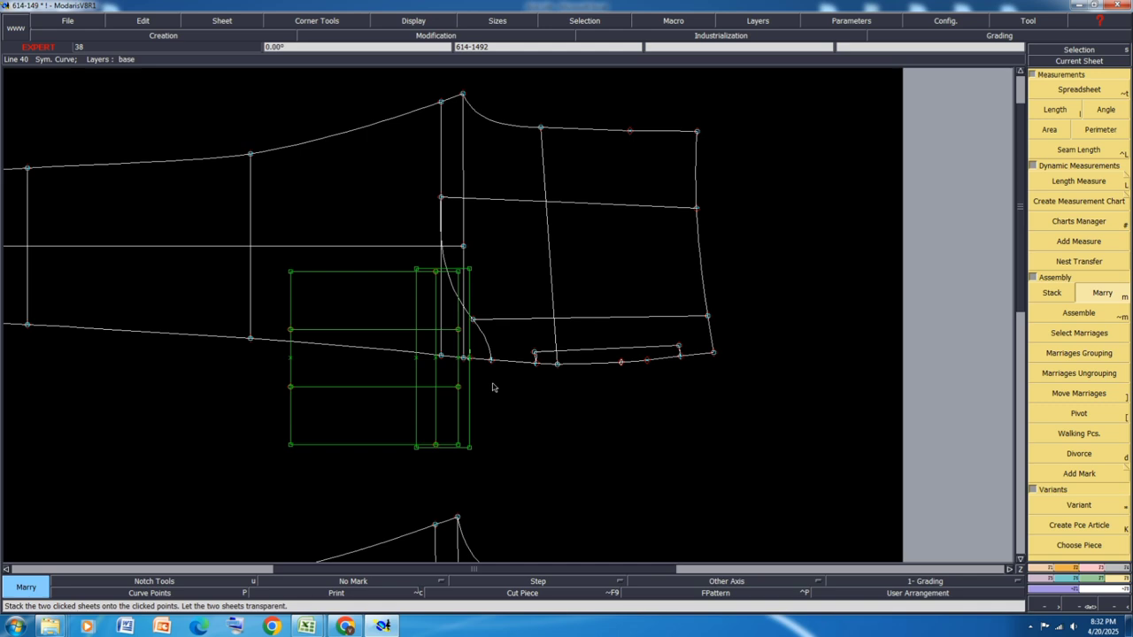
Step: Switch to the 614-149 workbook in Excel, examine the cargo pocket's placement in the garment photos, and return to Modaris
left_click(306, 627)
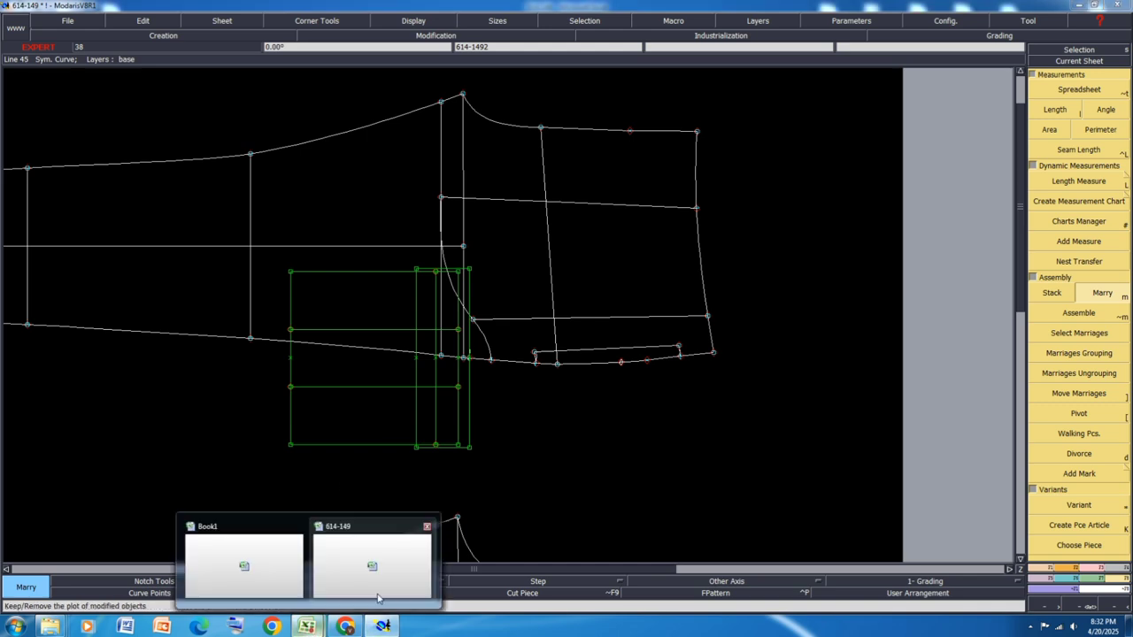
left_click(376, 599)
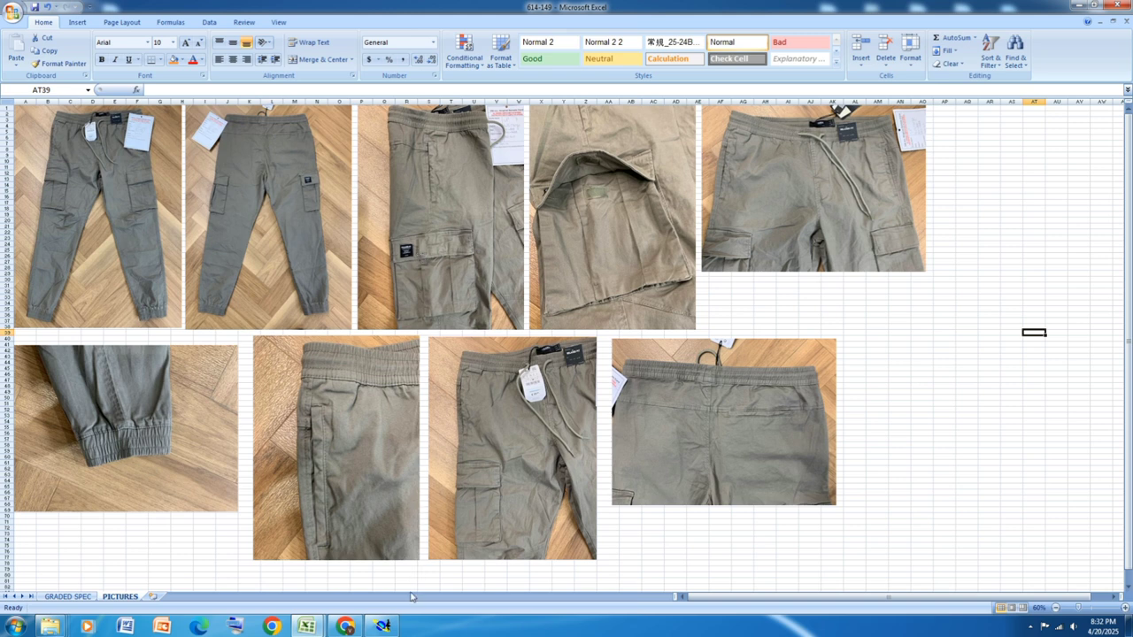
left_click(369, 627)
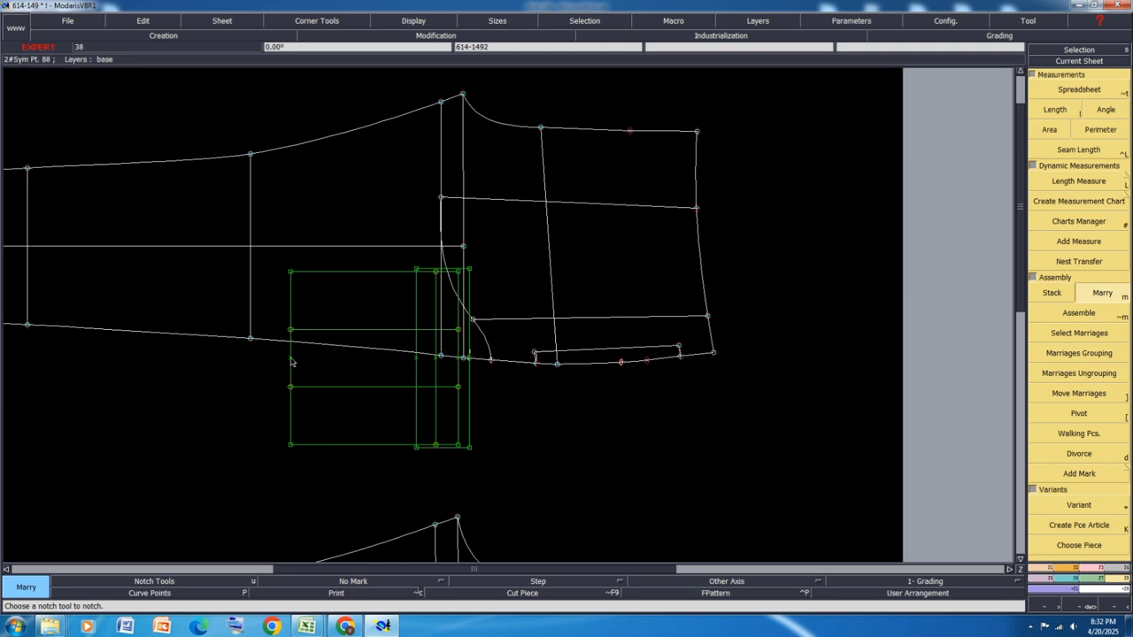
mouse_move(308, 626)
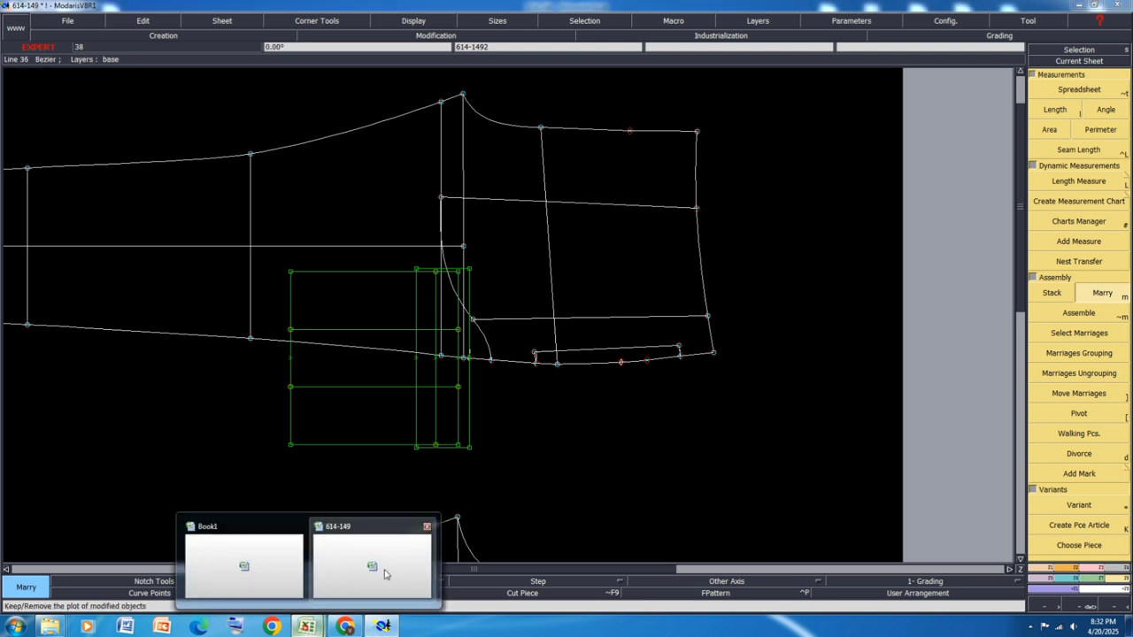
left_click(384, 569)
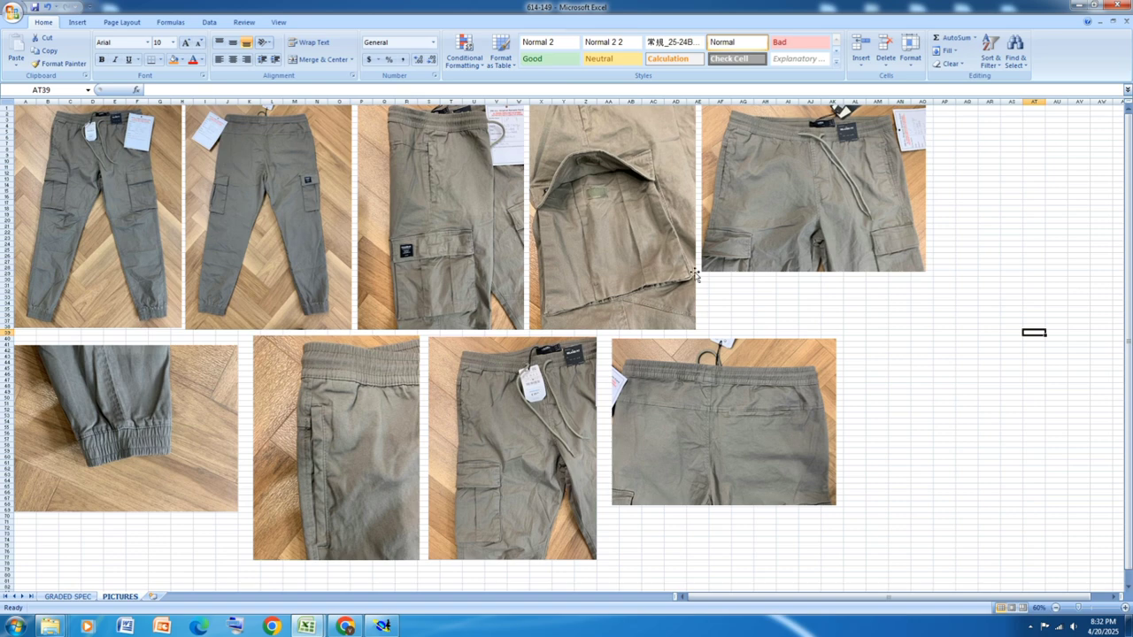
key("alt+Tab")
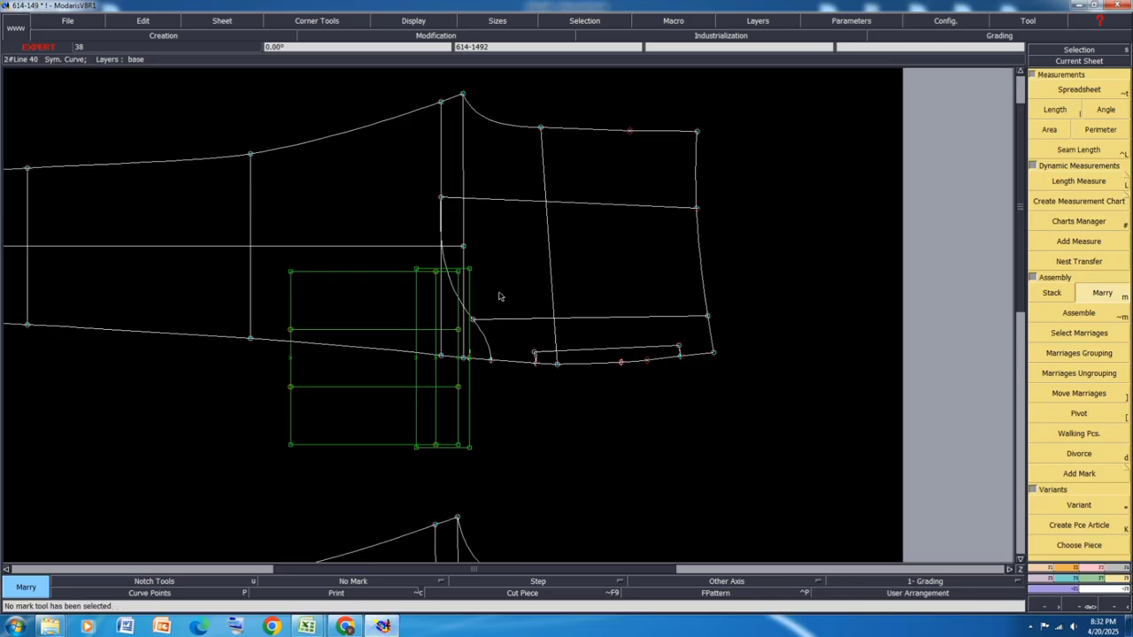
Step: Pivot the married cargo pocket so the midpoint of its left edge lies on the front panel's side seam
left_click(1078, 414)
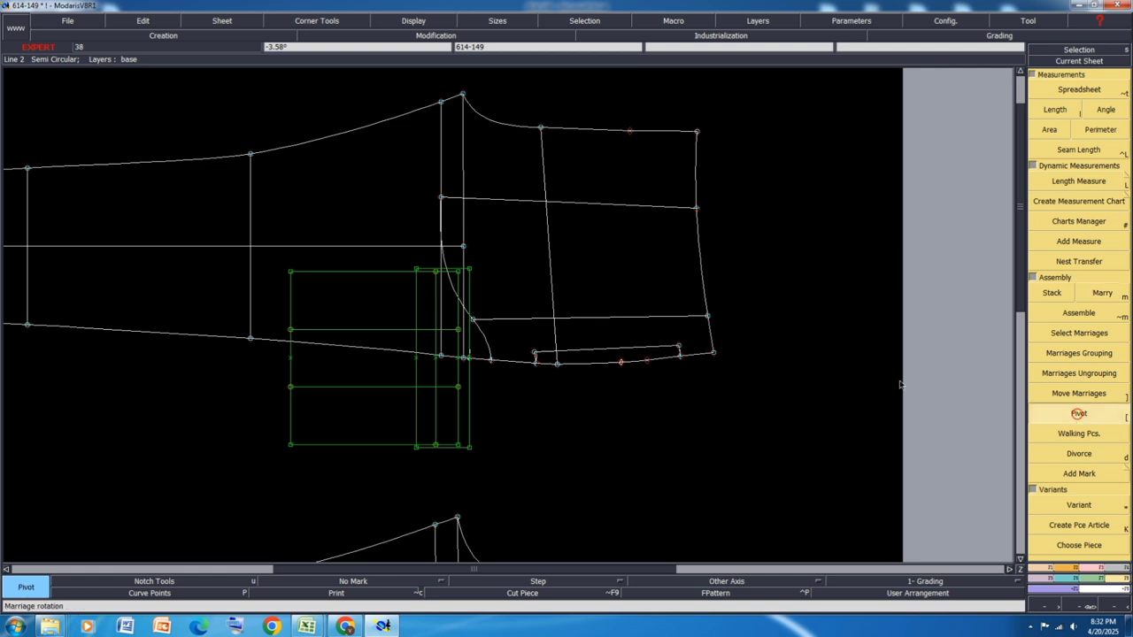
left_click(292, 357)
left_click(293, 342)
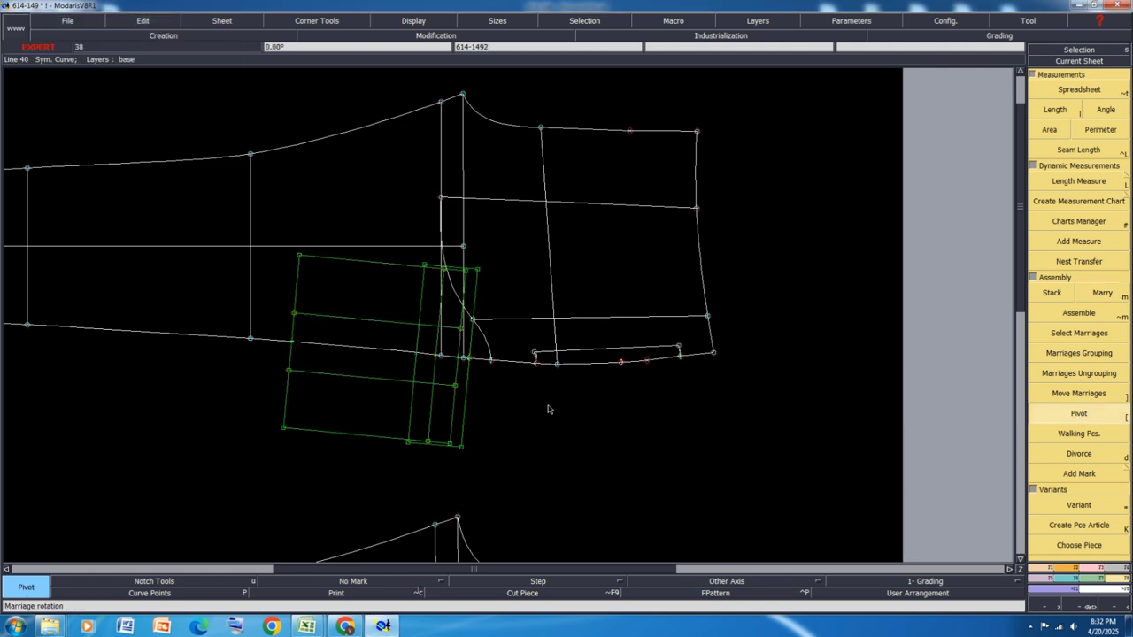
Step: Compare the graded nest of all sizes with the base size for the trouser panels and the married pocket
key("F9")
key("F12")
key("F9")
key("F12")
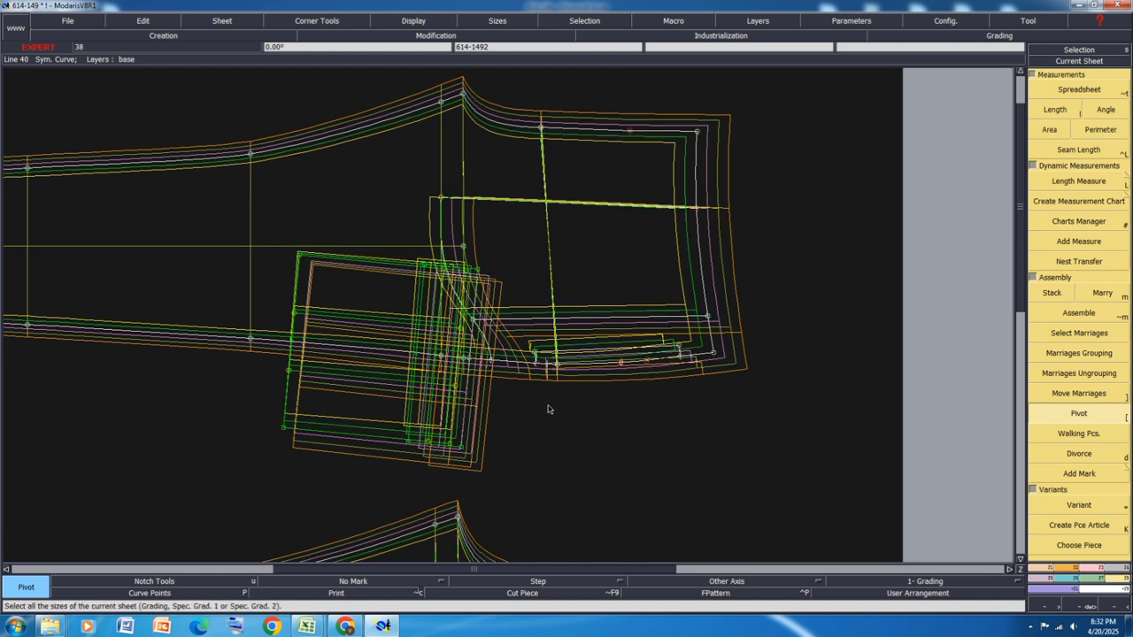
key("F9")
key("F12")
key("F9")
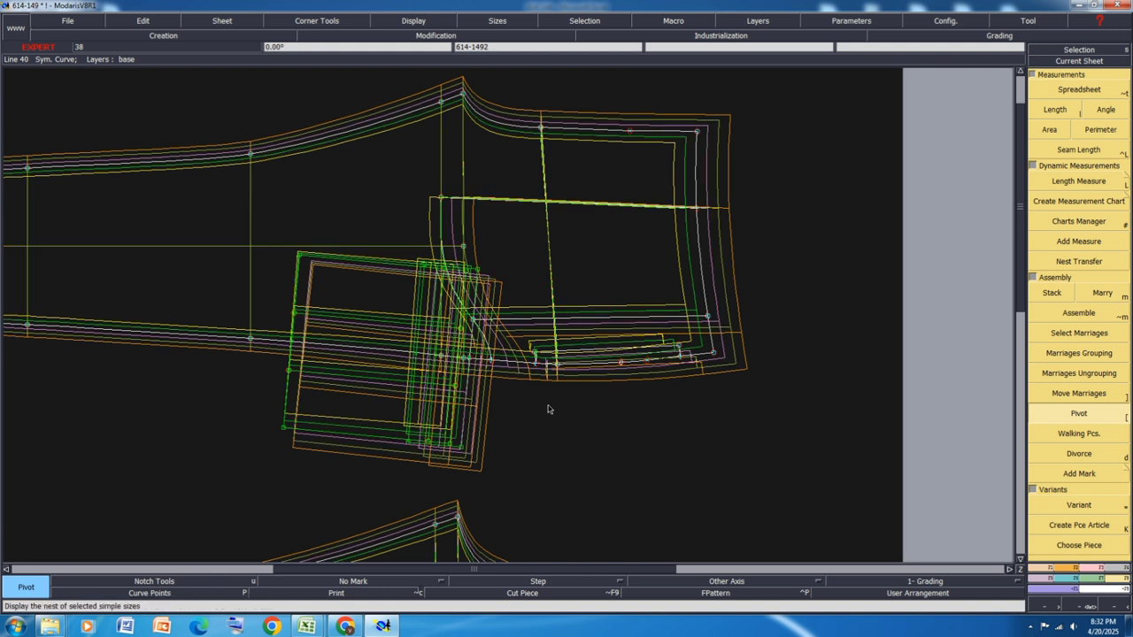
key("F12")
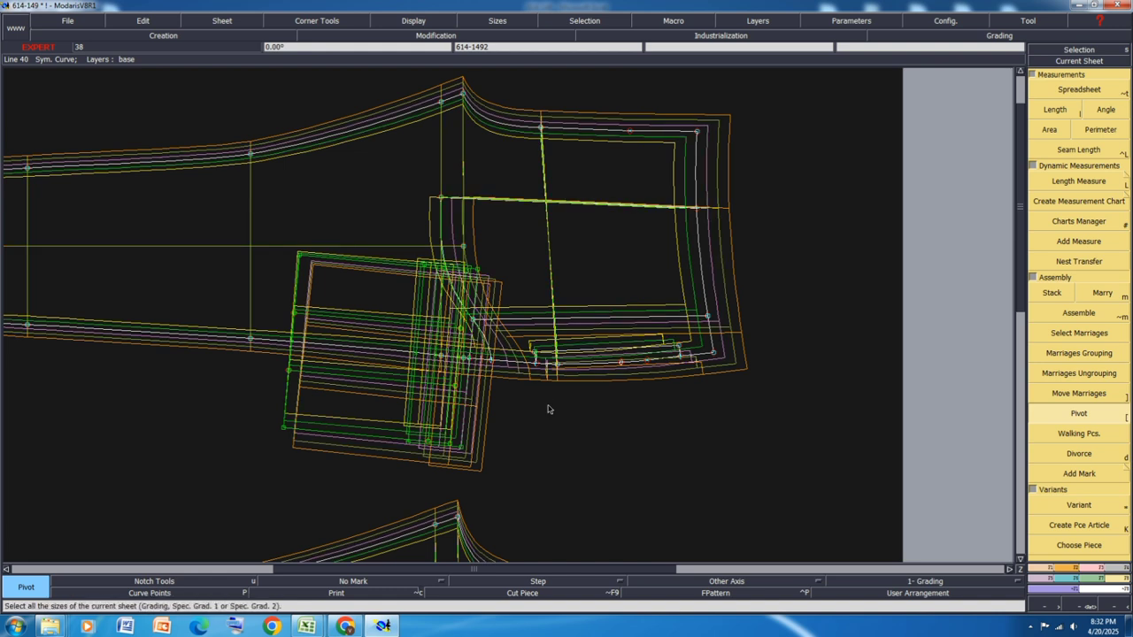
key("F9")
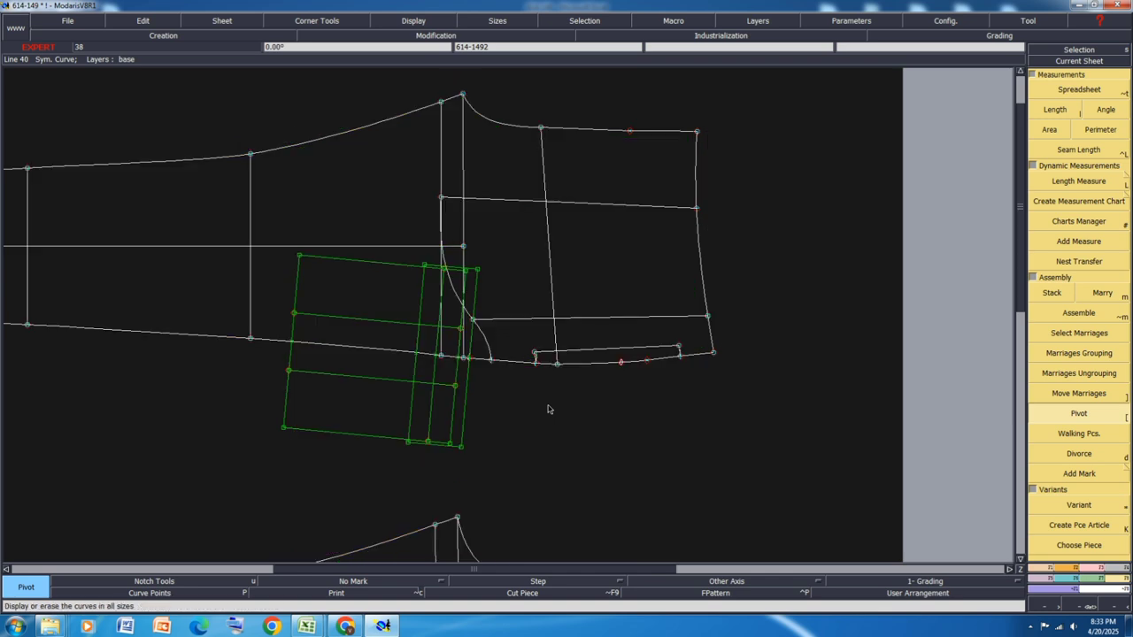
Step: Save the model, continuing past the validation file warnings
key("ctrl+s")
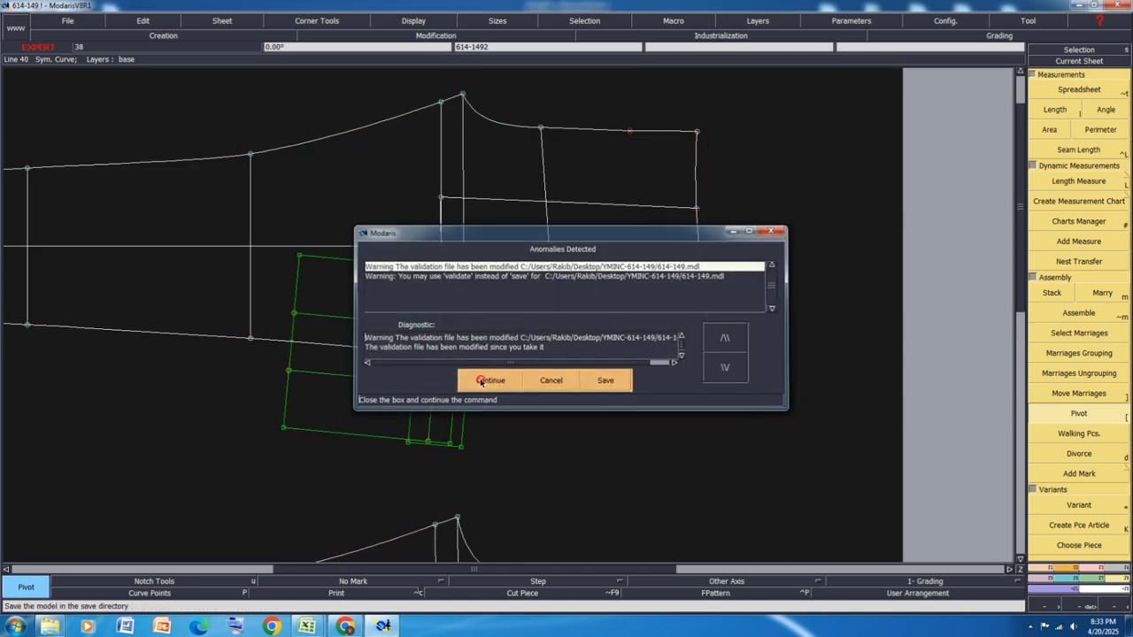
left_click(484, 381)
Step: Duplicate the married pocket onto the trouser sheet in place, with a ShiftX and ShiftY of 0
scroll(405, 379, "up", 1)
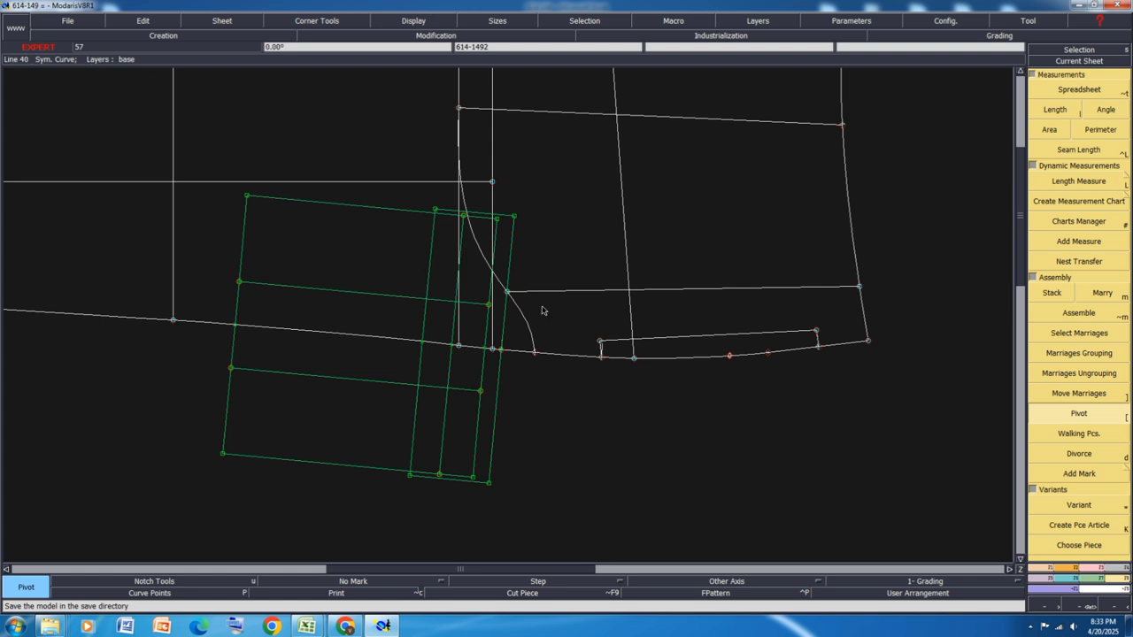
left_click(1042, 570)
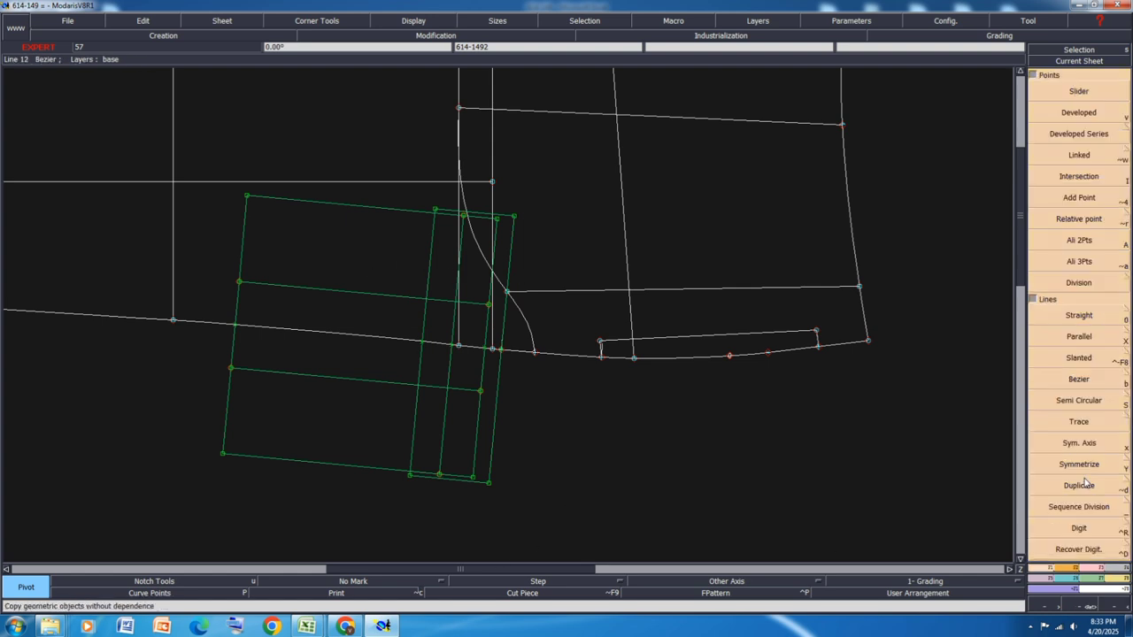
left_click(1081, 487)
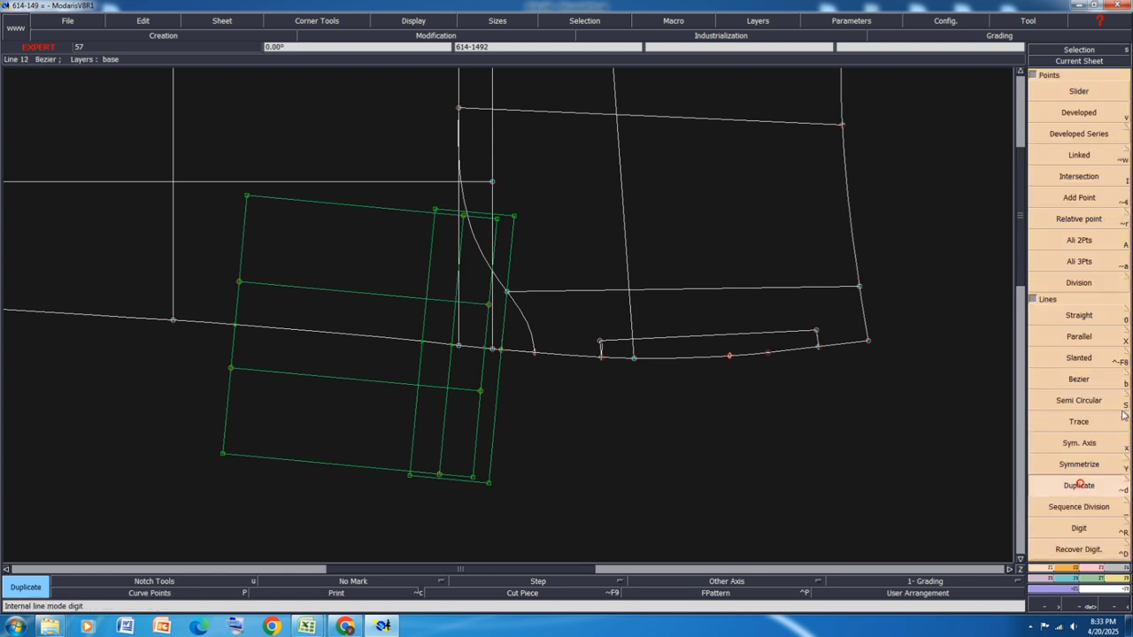
left_click(416, 425)
type("0")
key("Return")
type("0")
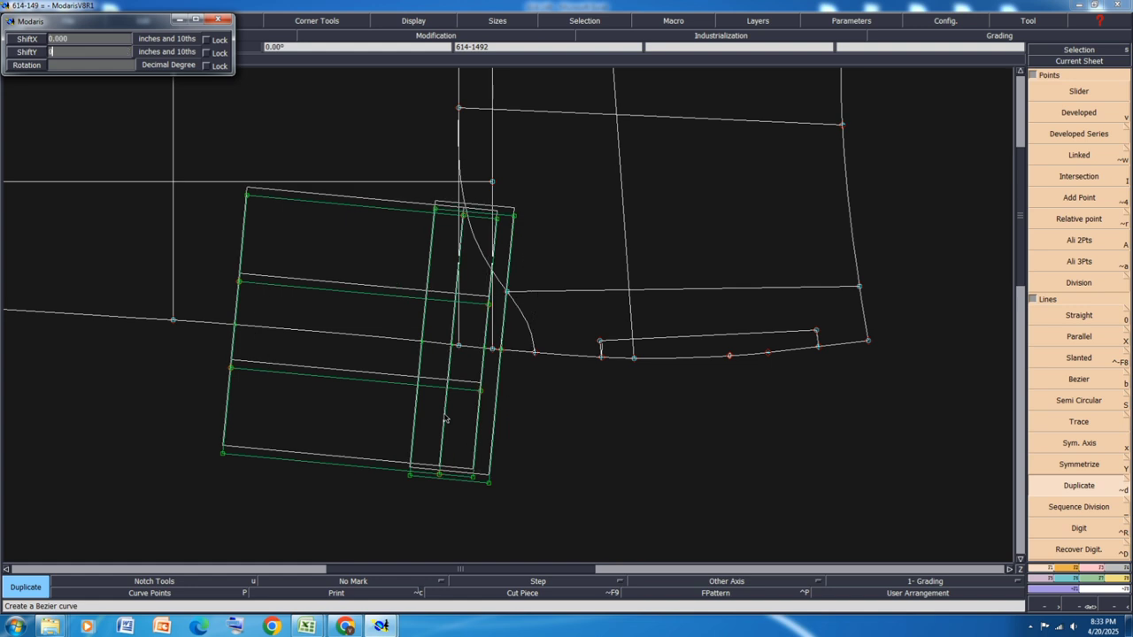
key("Return")
left_click(576, 416)
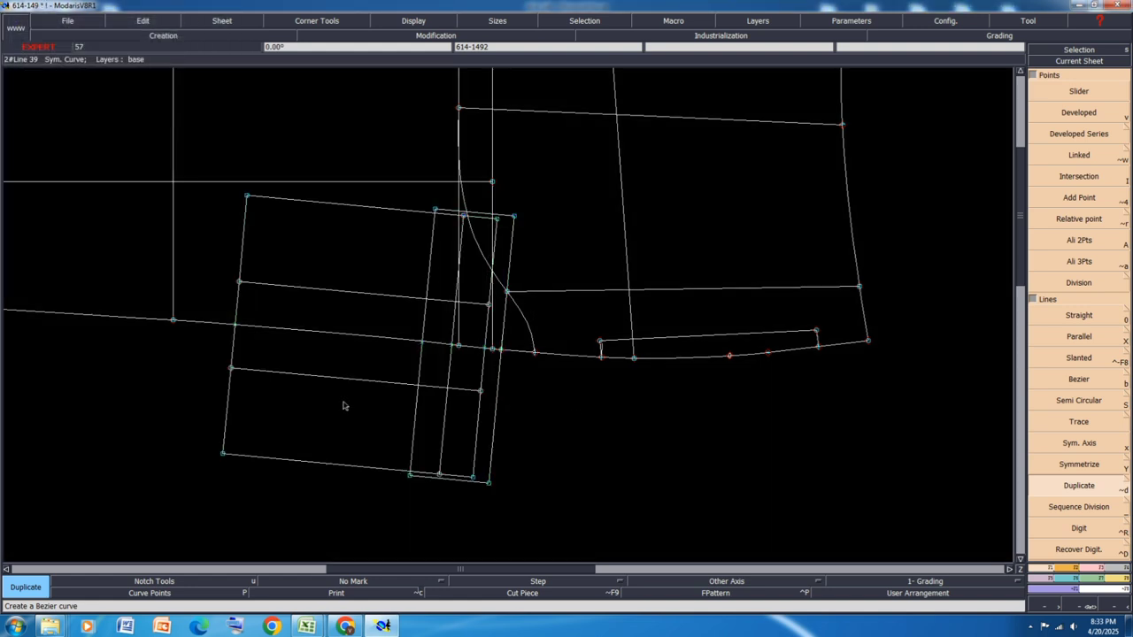
Step: Divorce the original pocket from the trouser sheet and display the nest of all sizes on every sheet
key("d")
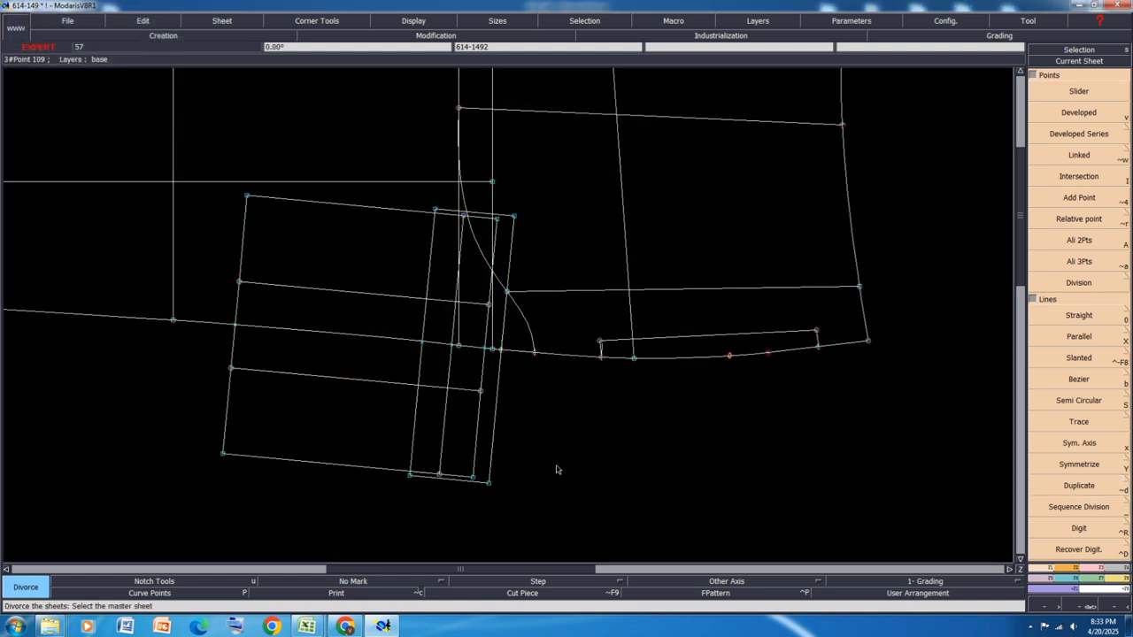
key("F9")
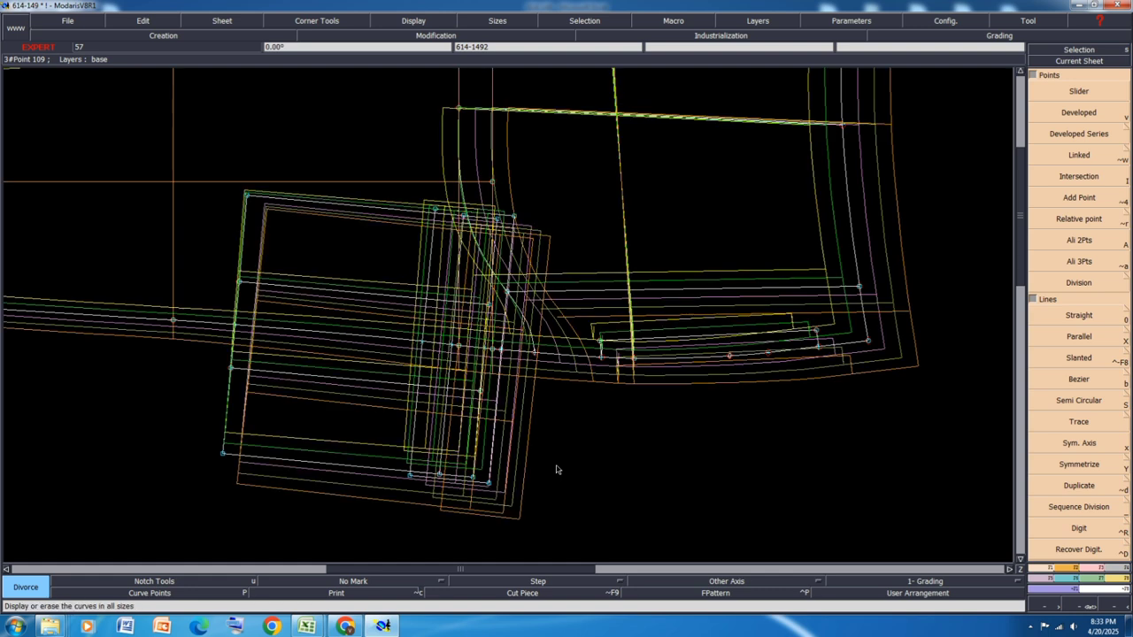
key("F1")
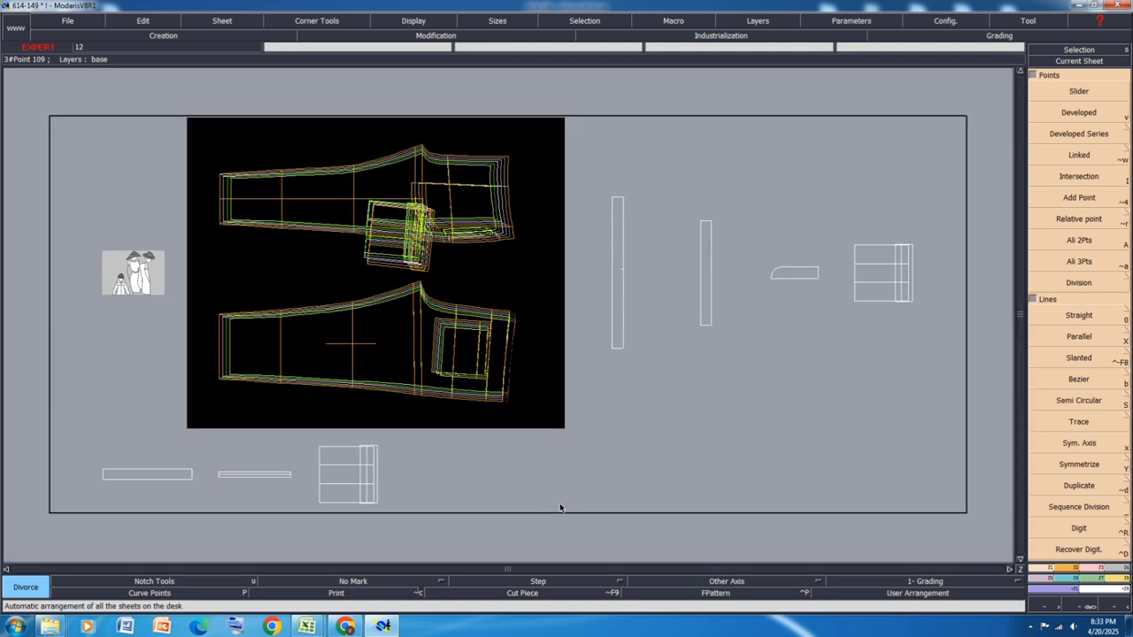
left_click(920, 250)
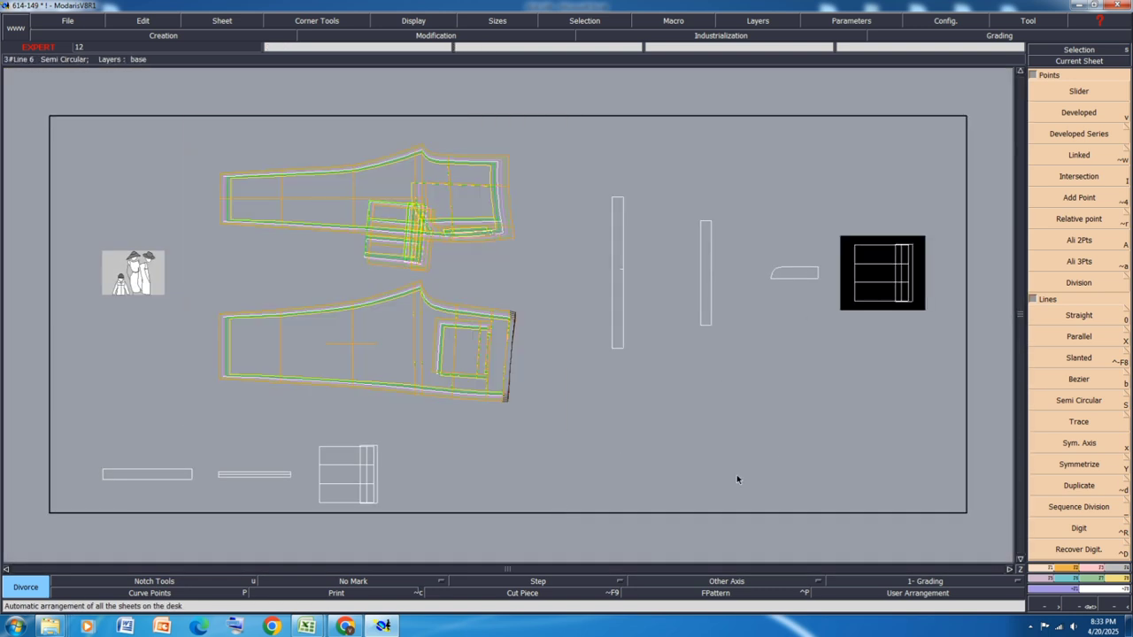
key("ctrl+a")
key("space")
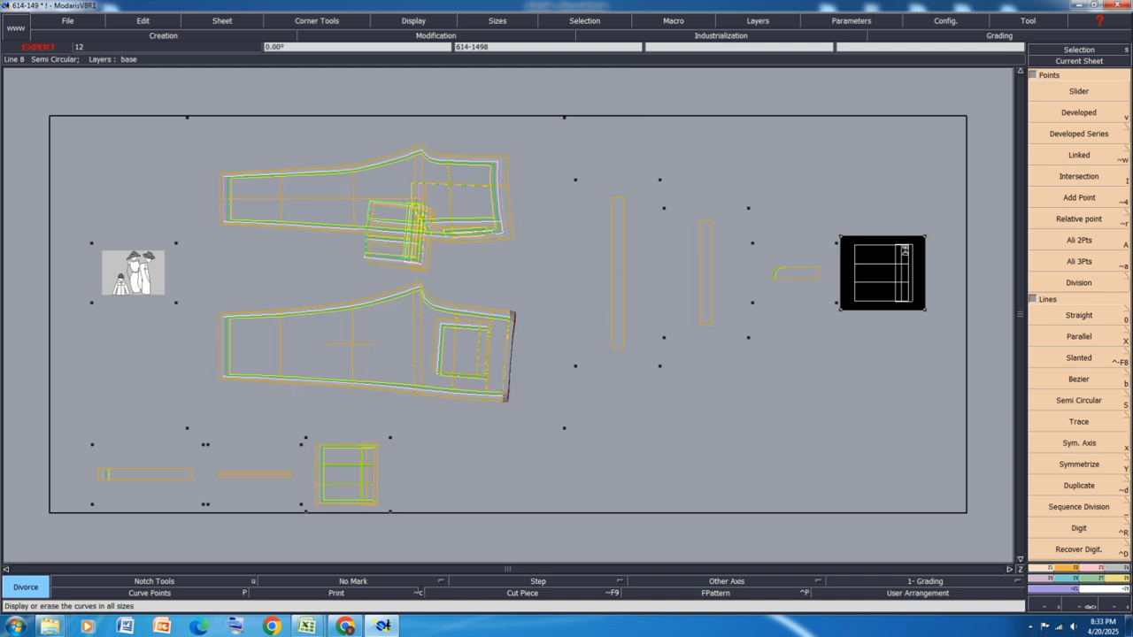
Step: Delete the pocket sheet 614-1498 from the desk and save the model, continuing past the warnings
left_click(906, 255)
key("Delete")
left_click(906, 248)
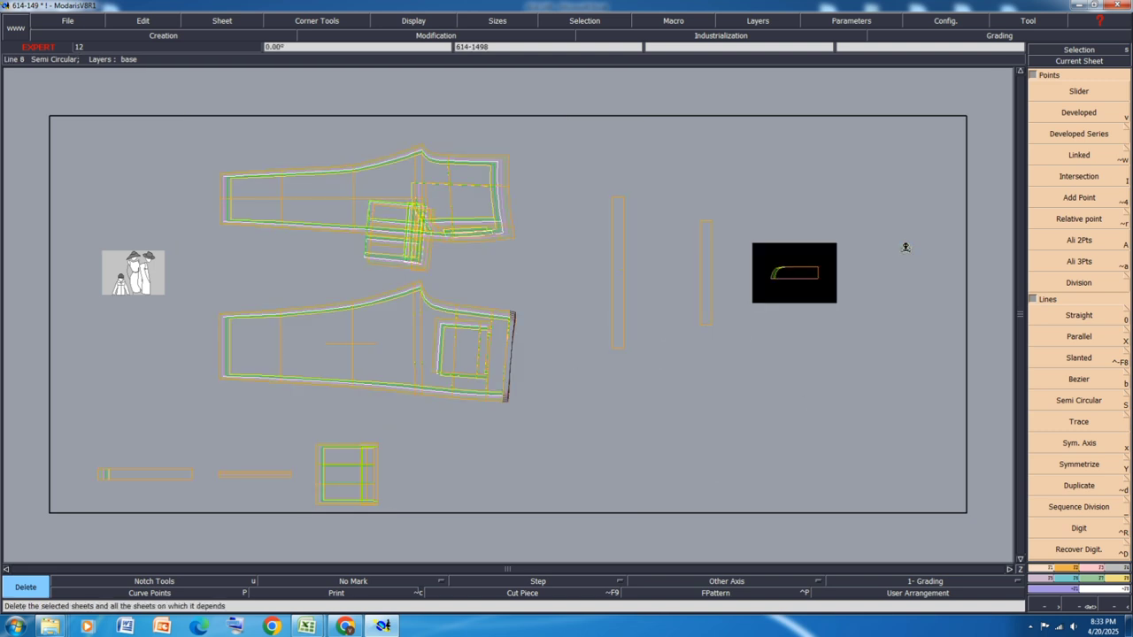
key("ctrl+s")
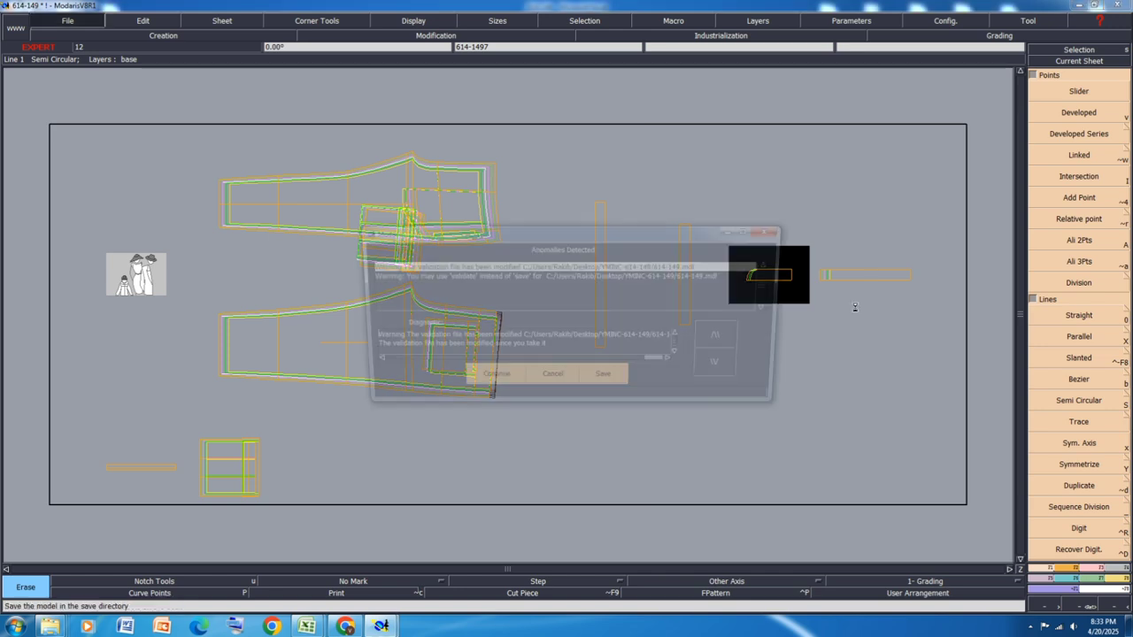
left_click(491, 382)
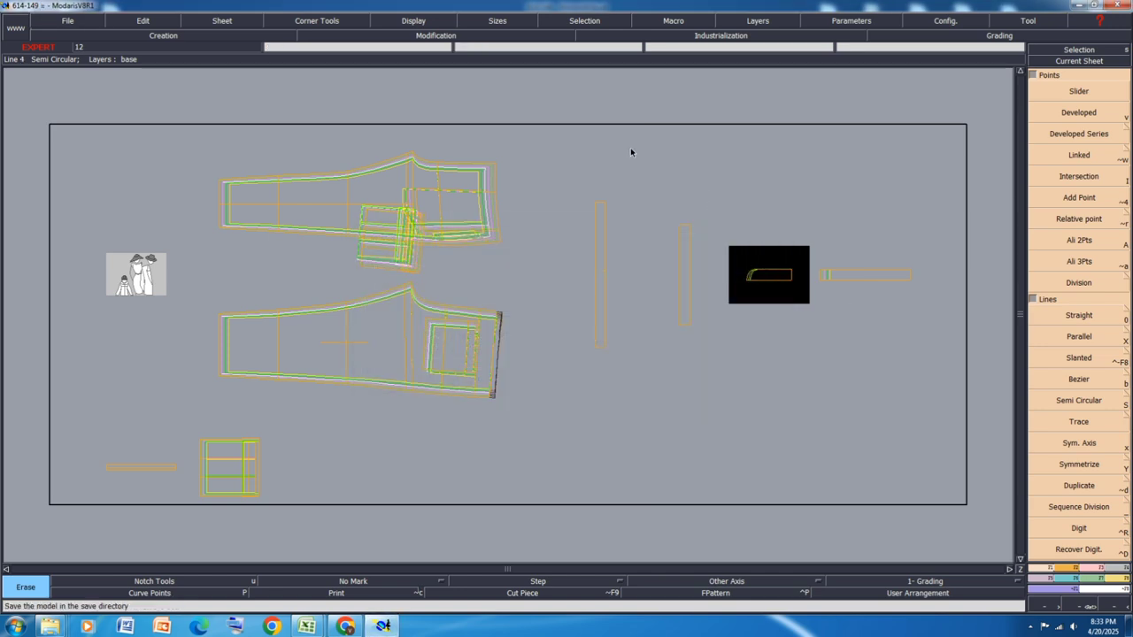
Step: Pack the trouser nest and use ReportY to copy a trouser point's Y grading to the middle notches of the long waistband strip
scroll(630, 153, "up", 2)
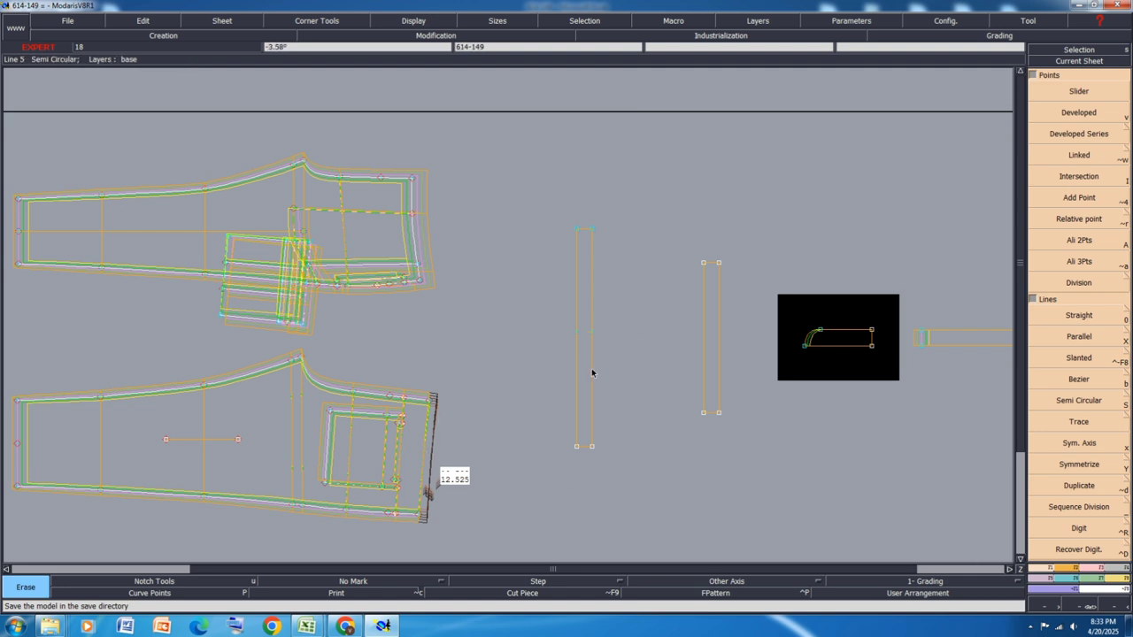
left_click(1067, 580)
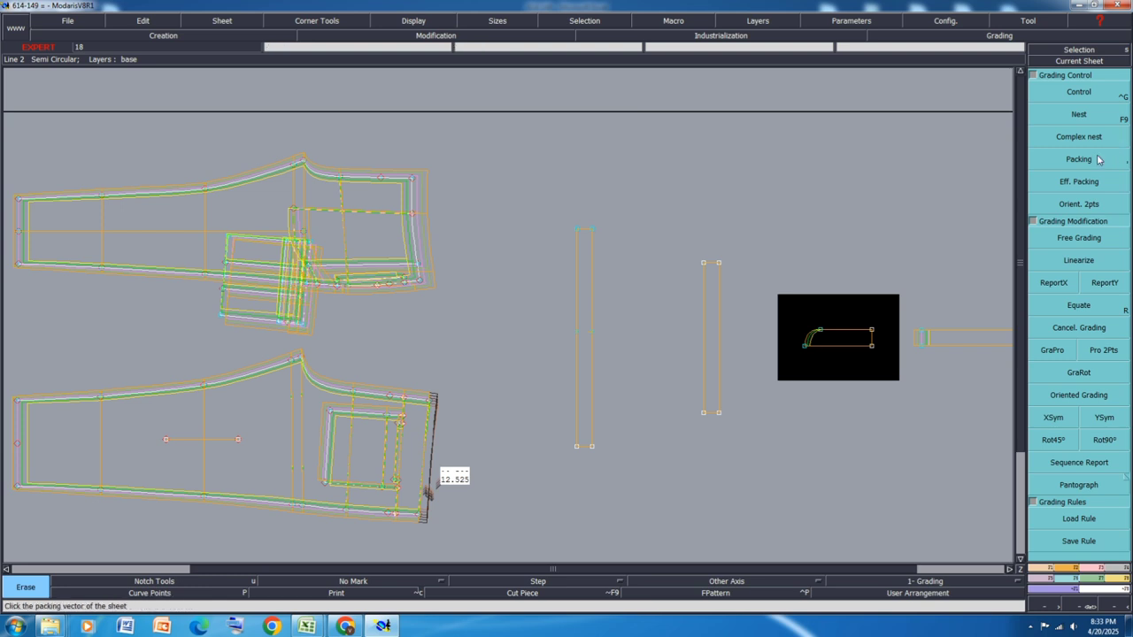
left_click(1088, 92)
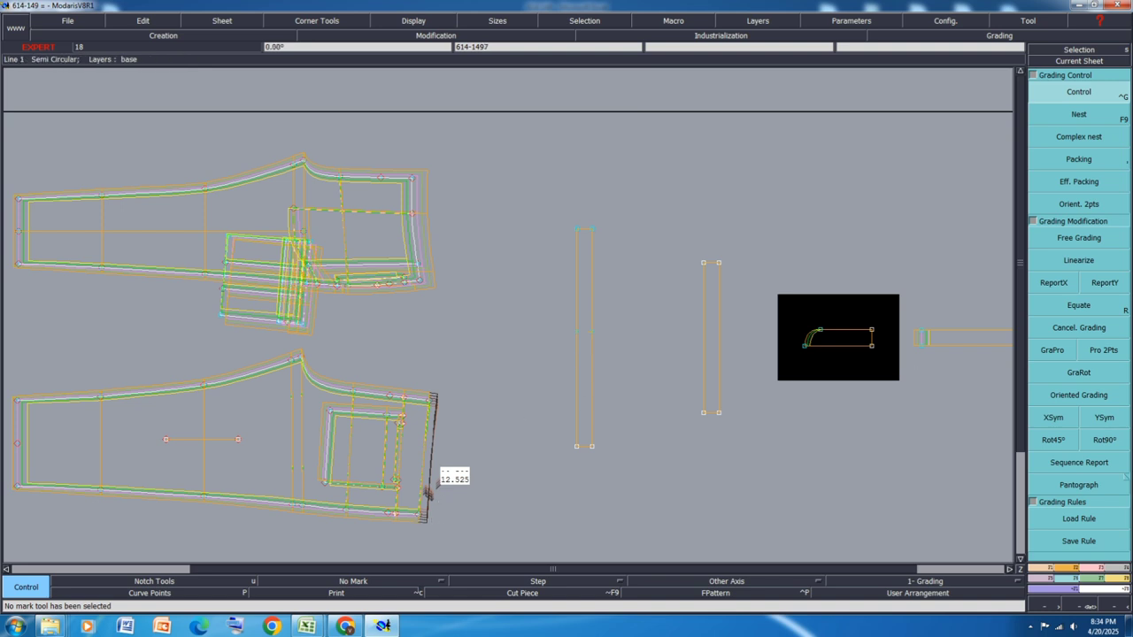
left_click(1087, 161)
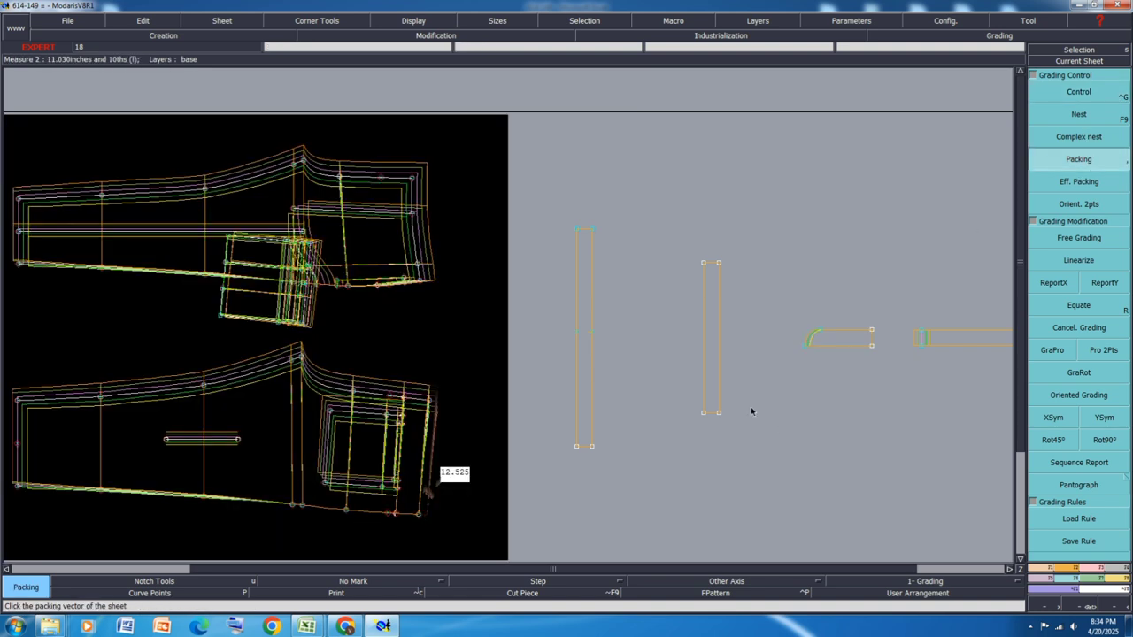
left_click(1104, 282)
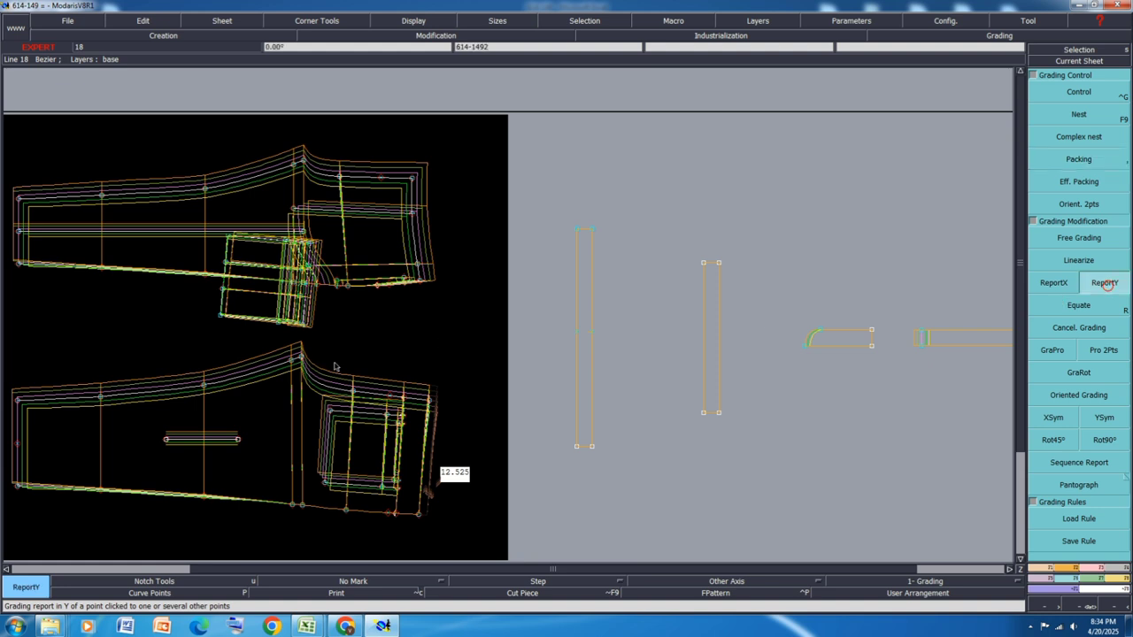
left_click(591, 334)
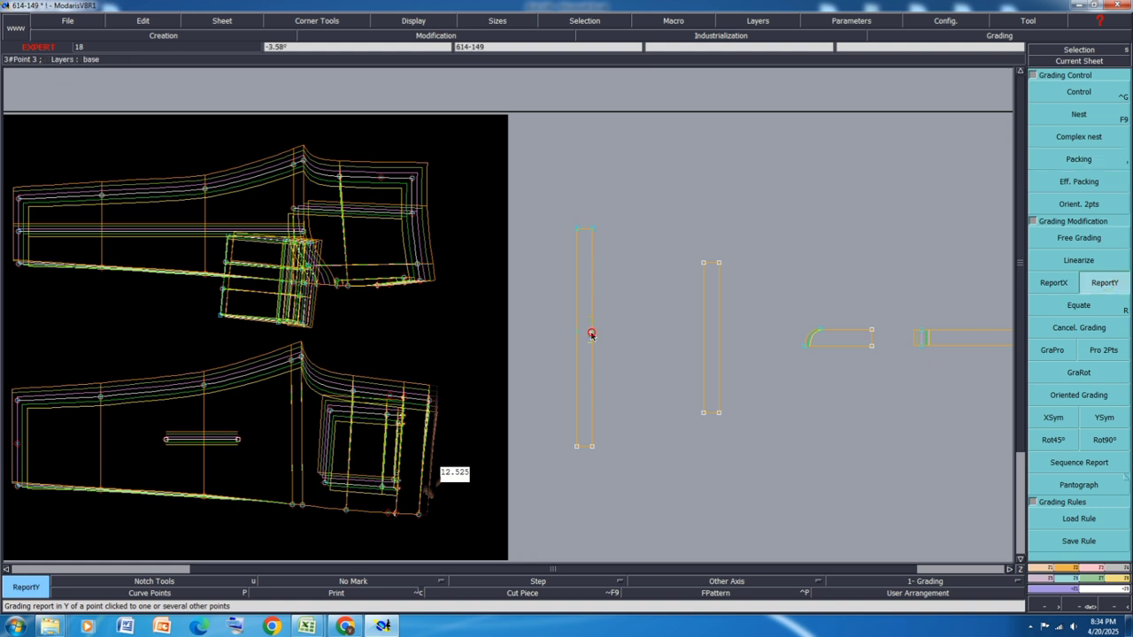
left_click(577, 332)
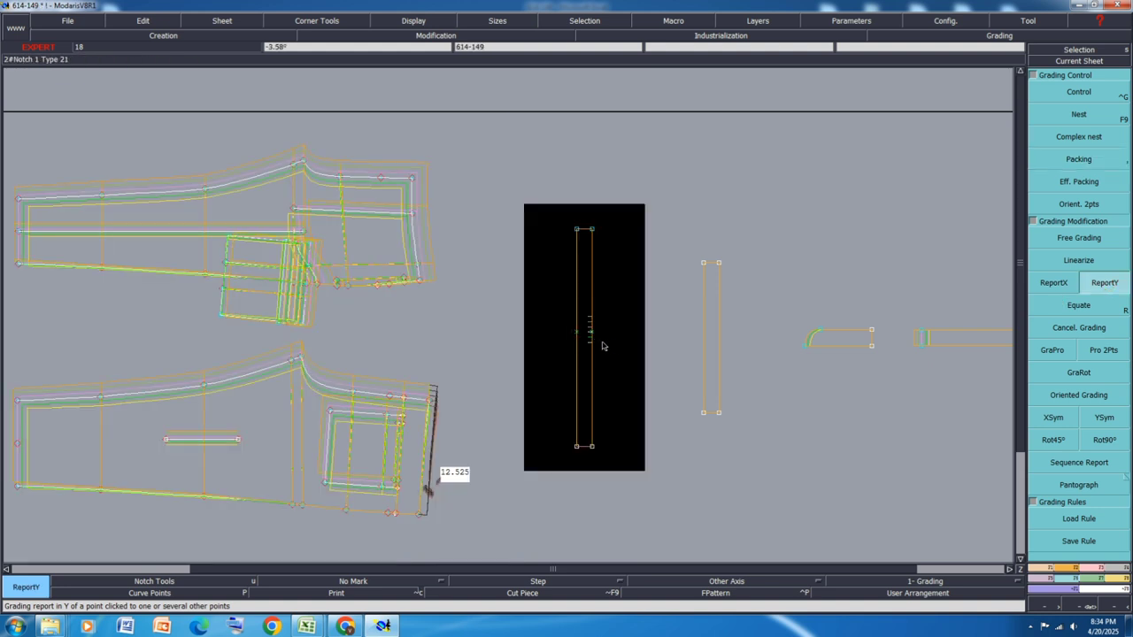
Step: Pack the waistband strip on its middle notch and report the lower trouser panel's upper waist corner Y grading to the strip's top corners
left_click(1080, 161)
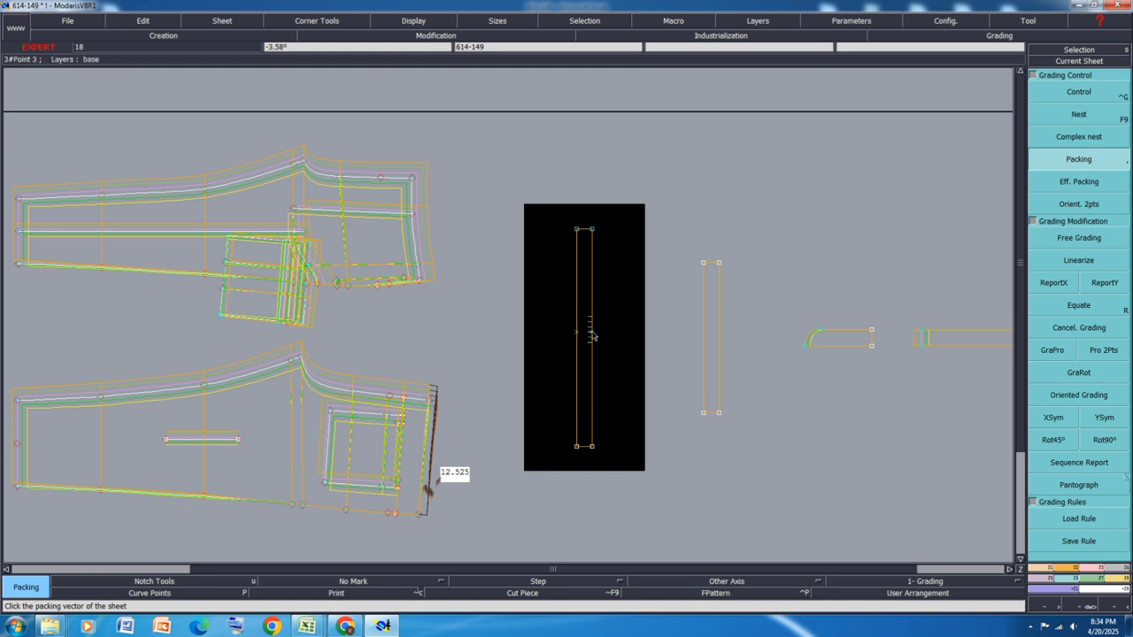
left_click(592, 333)
left_click(1106, 285)
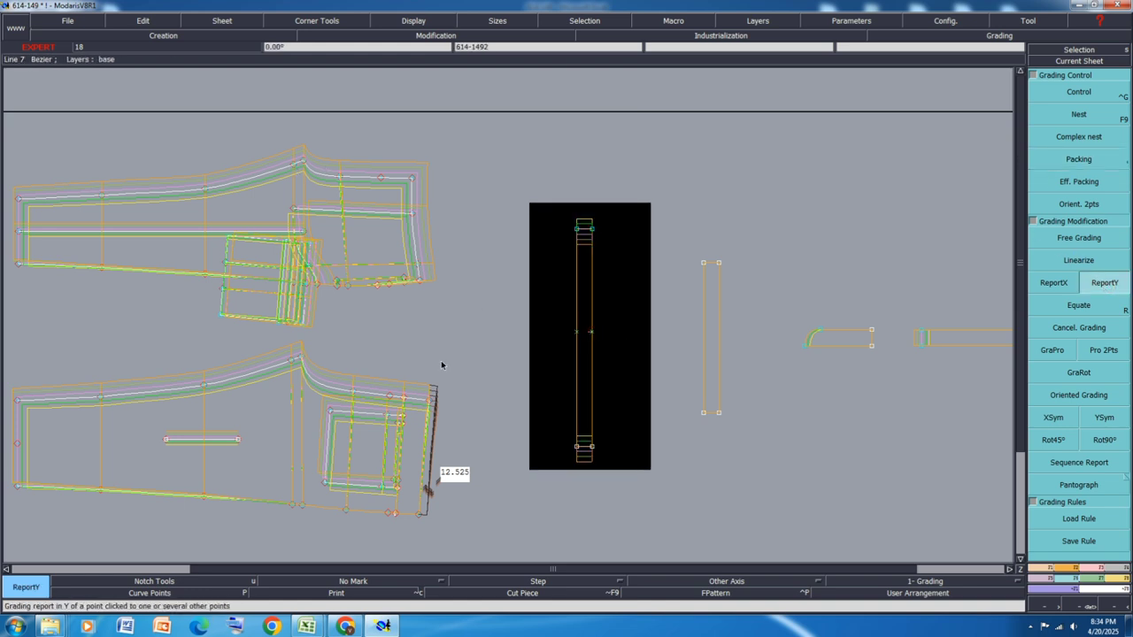
left_click(428, 403)
left_click(584, 229)
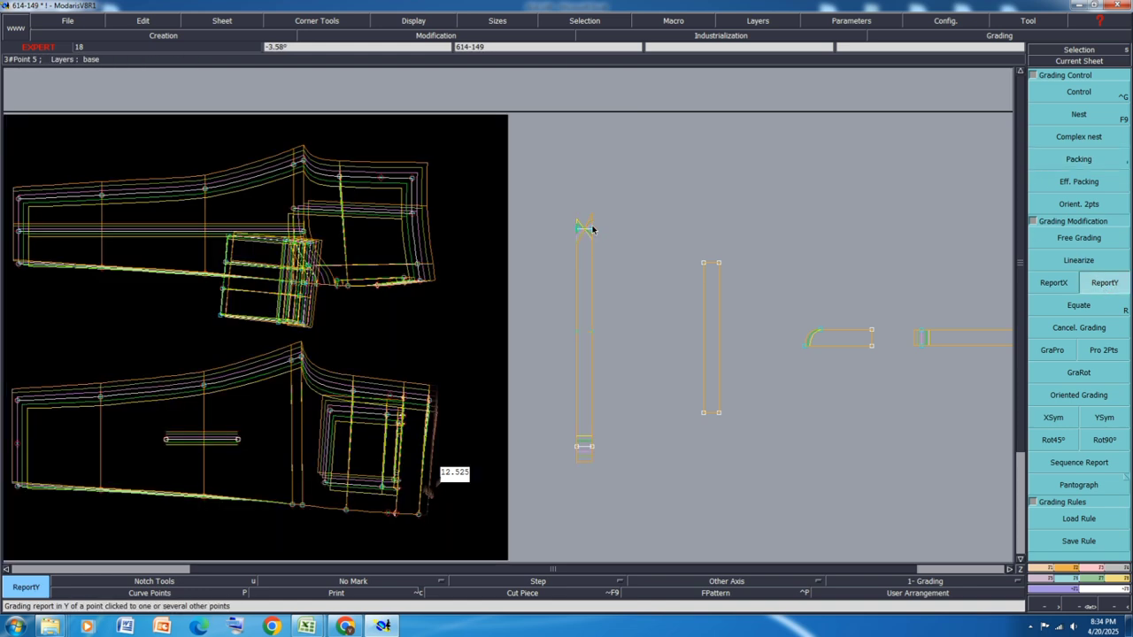
left_click(578, 231)
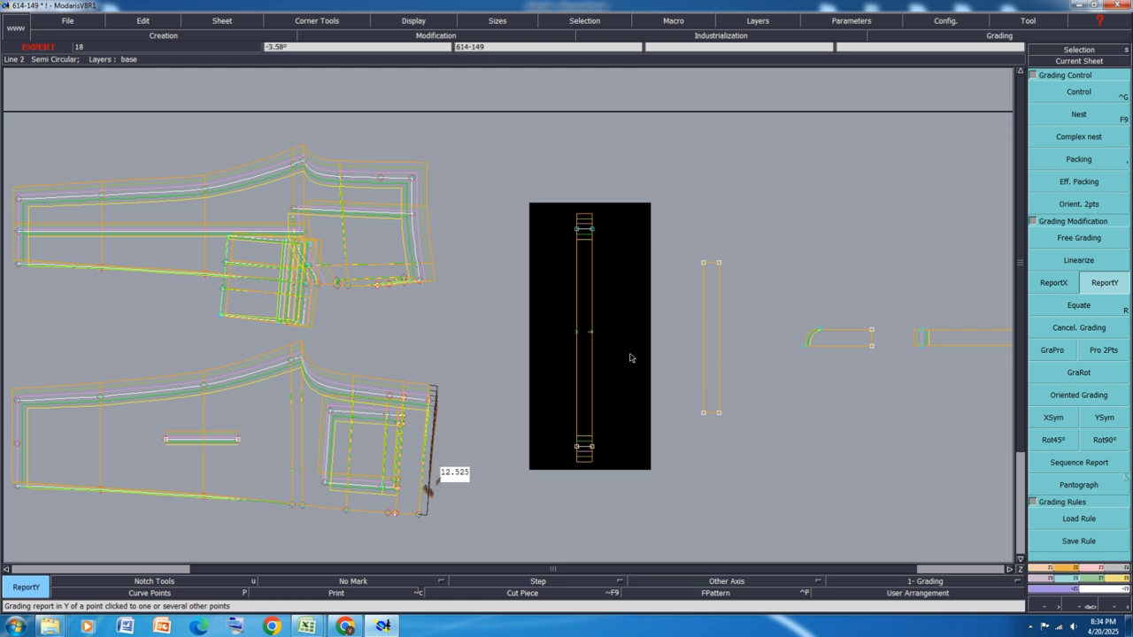
Step: Arrange all the sheets on the desk and save the model, continuing past the warnings
key("j")
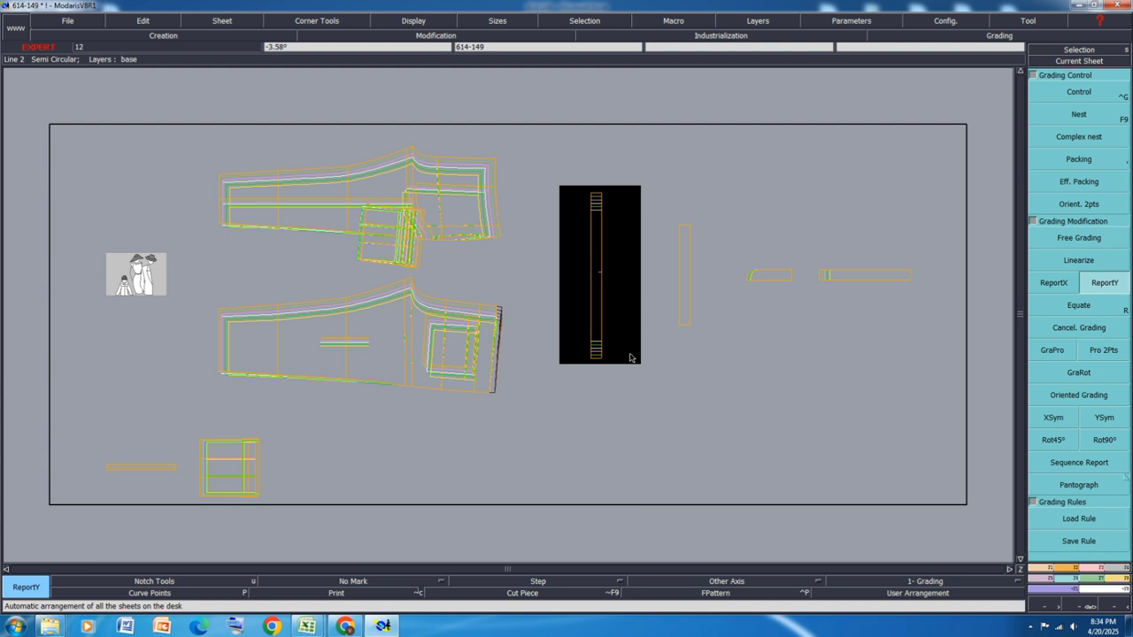
key("ctrl+s")
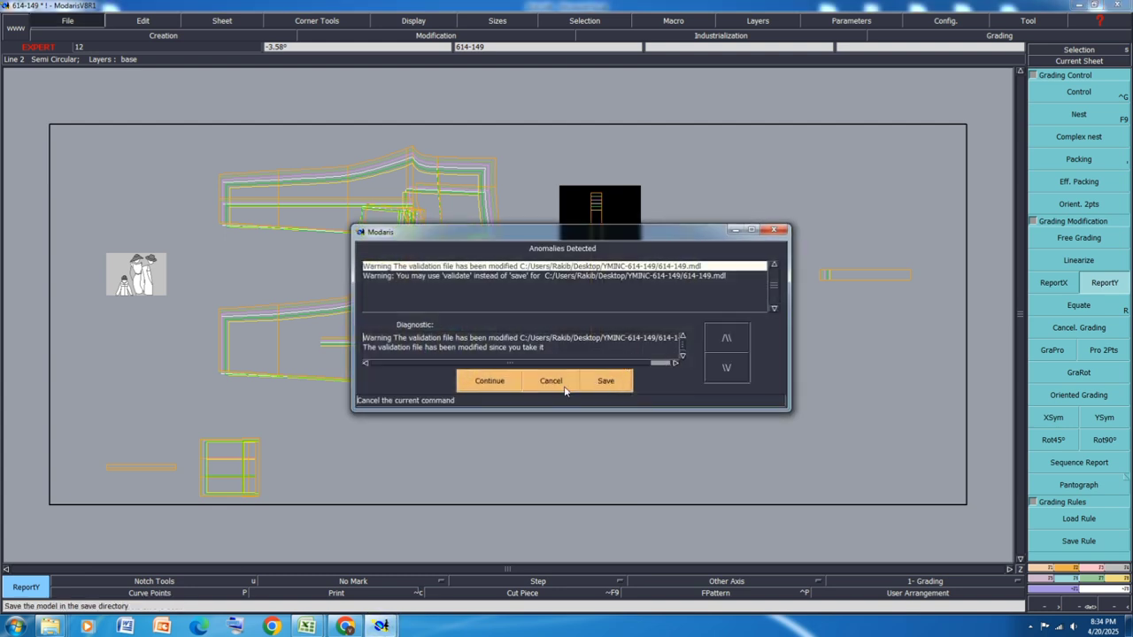
left_click(486, 382)
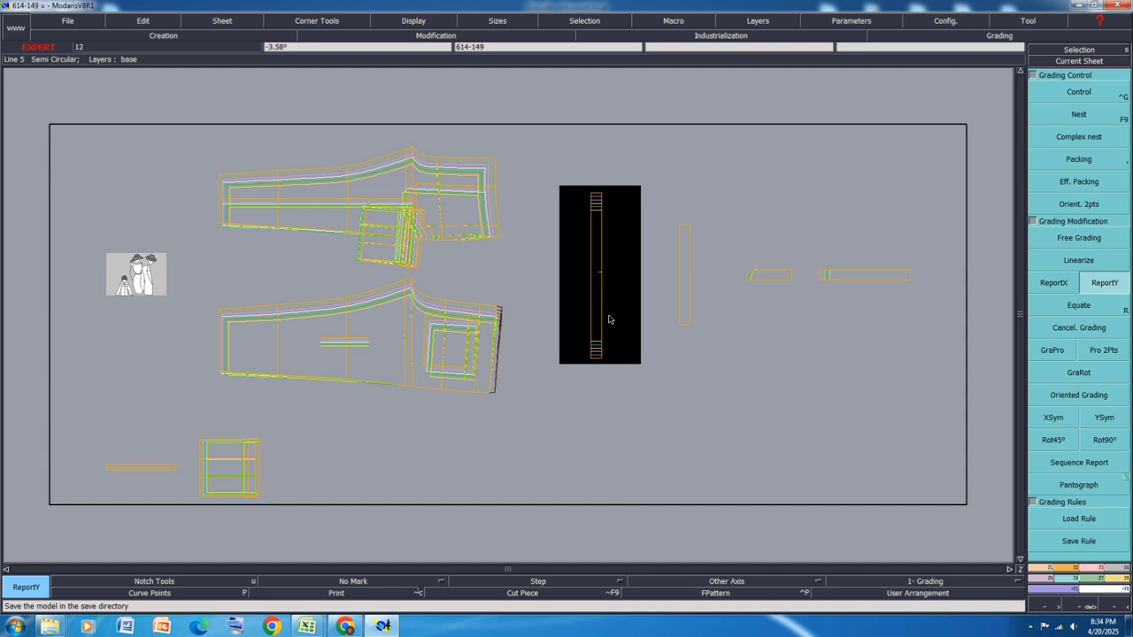
Step: Pack the graded trouser nest on the lower hem corner of the upper trouser panel
key("comma")
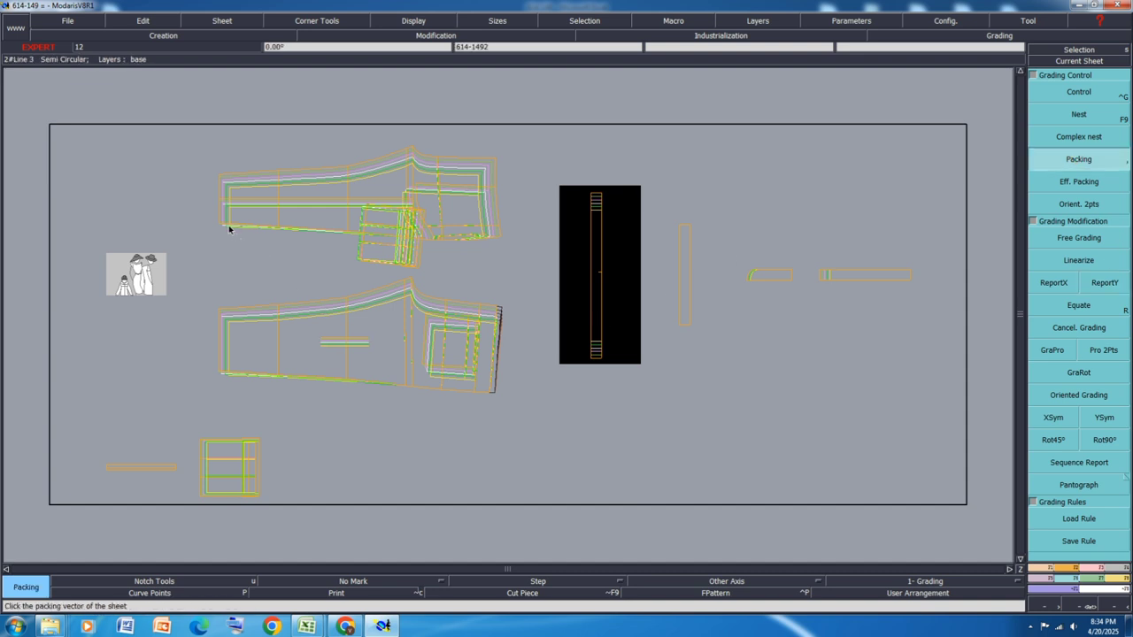
left_click(227, 226)
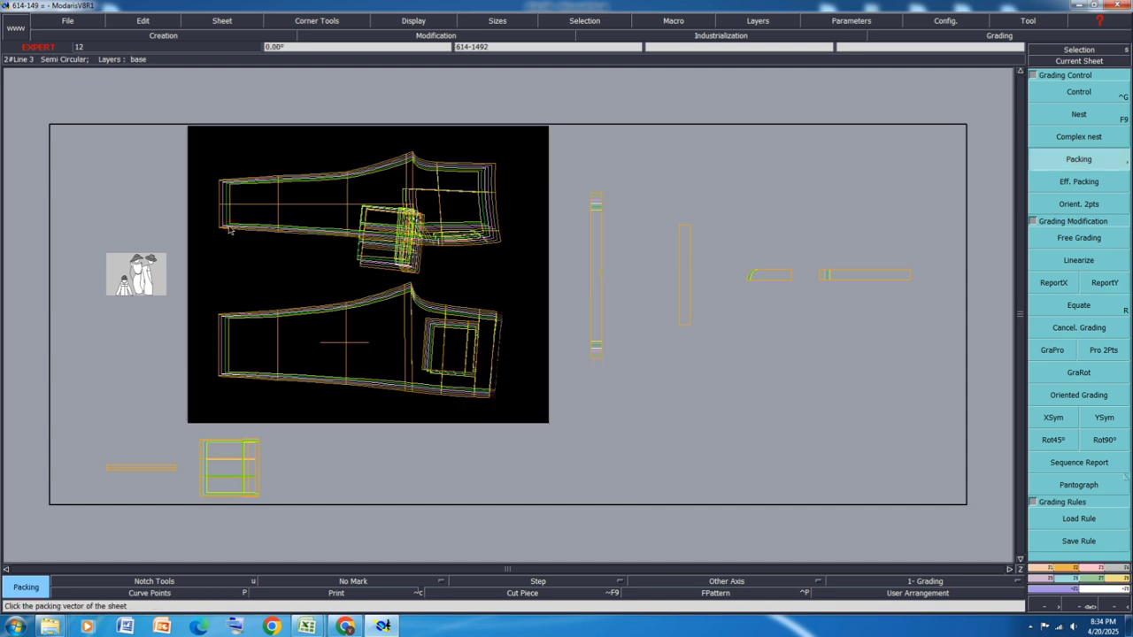
left_click(1069, 93)
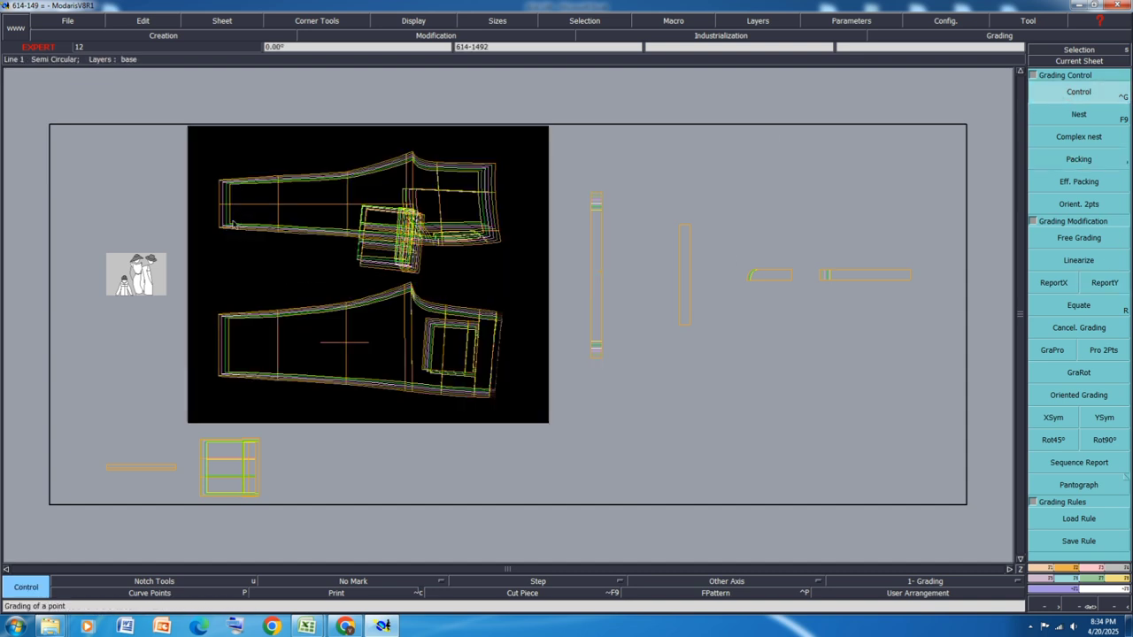
left_click(1087, 158)
scroll(248, 201, "up", 2)
left_click(192, 256)
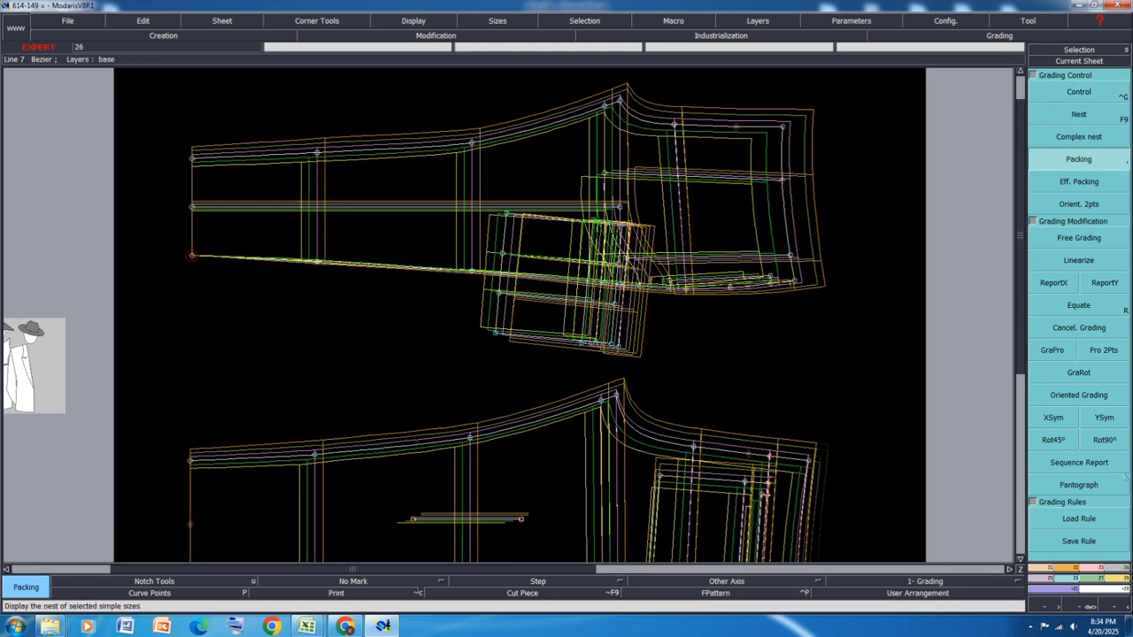
Step: Check the per-size grading values of the upper hem corner on the upper trouser panel
left_click(1069, 93)
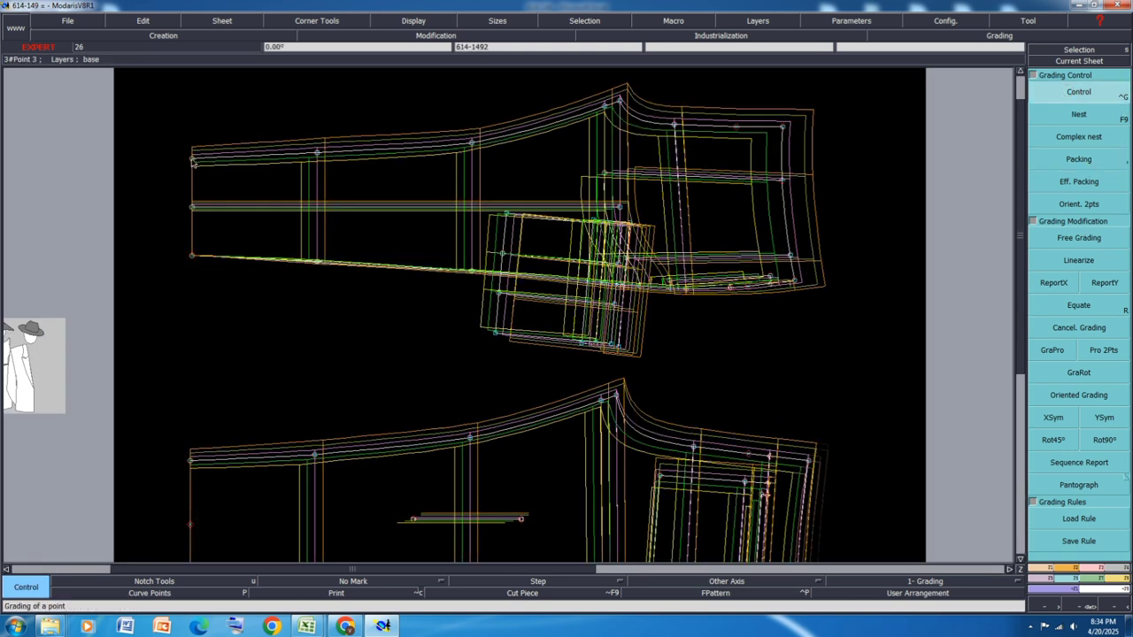
left_click(193, 163)
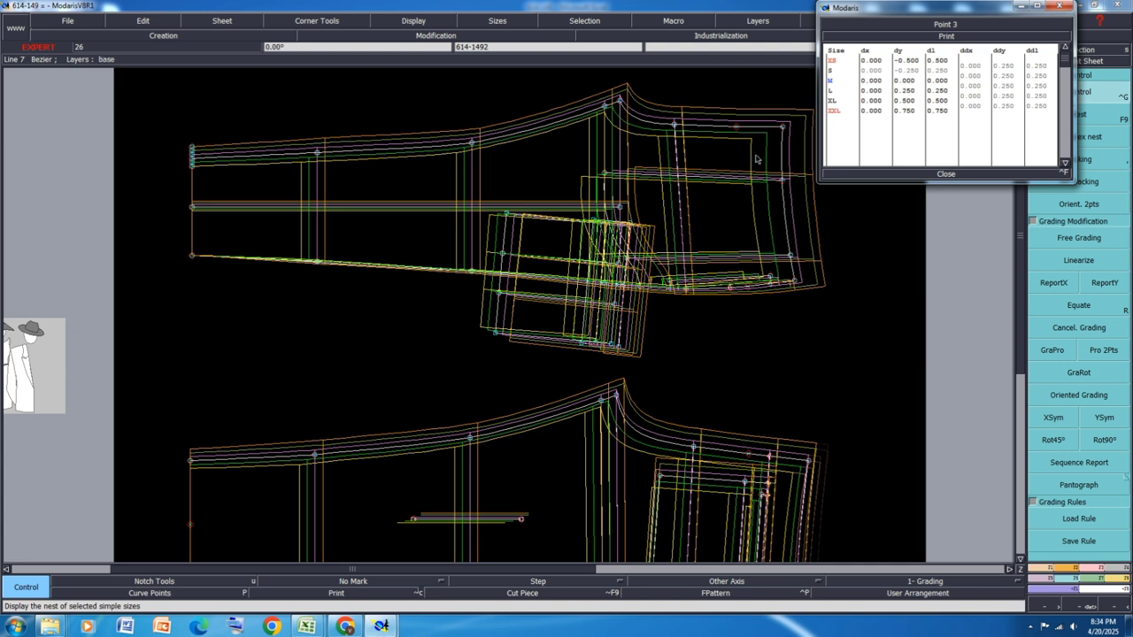
left_click(942, 175)
scroll(311, 245, "down", 2)
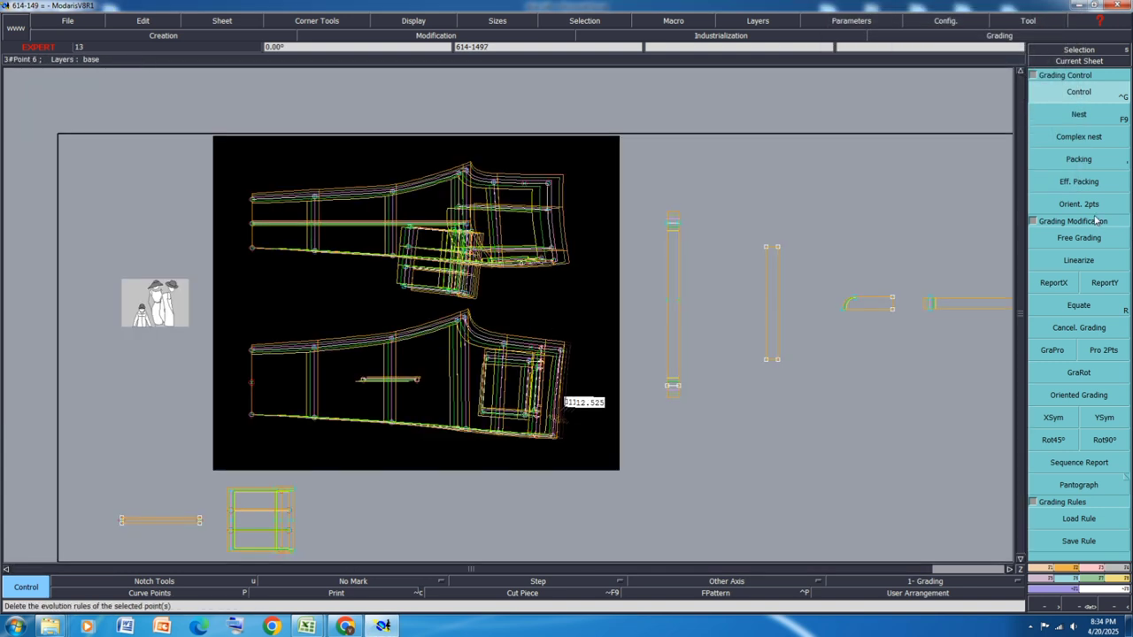
Step: Use ReportY to copy the upper trouser panel's upper hem corner grading to the top corners of strip 614-1494
left_click(1083, 159)
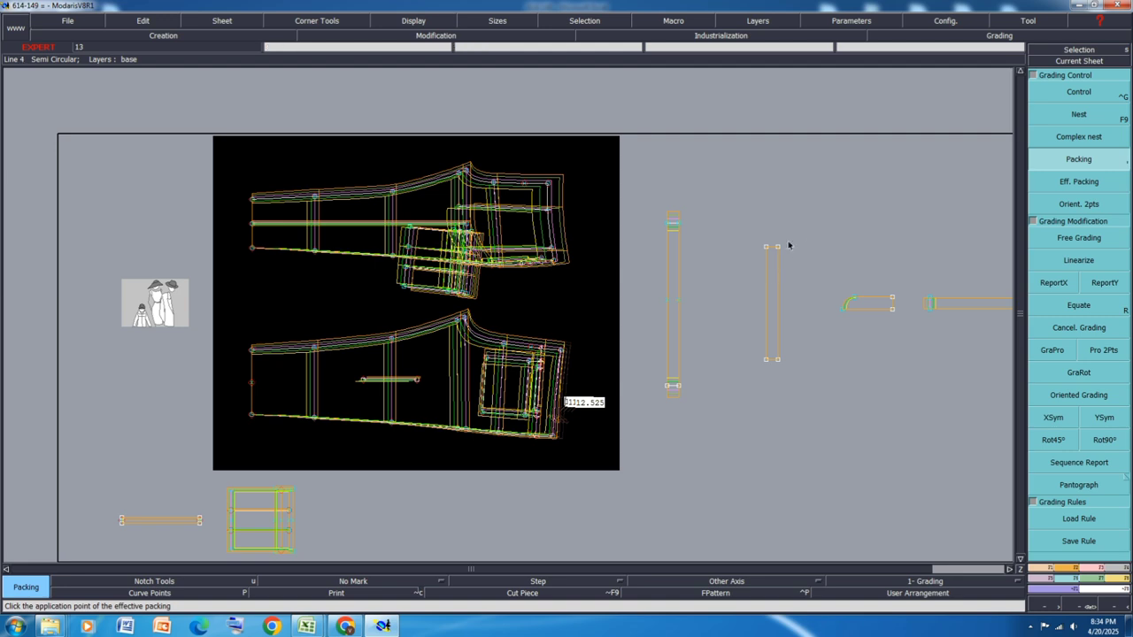
left_click(1113, 283)
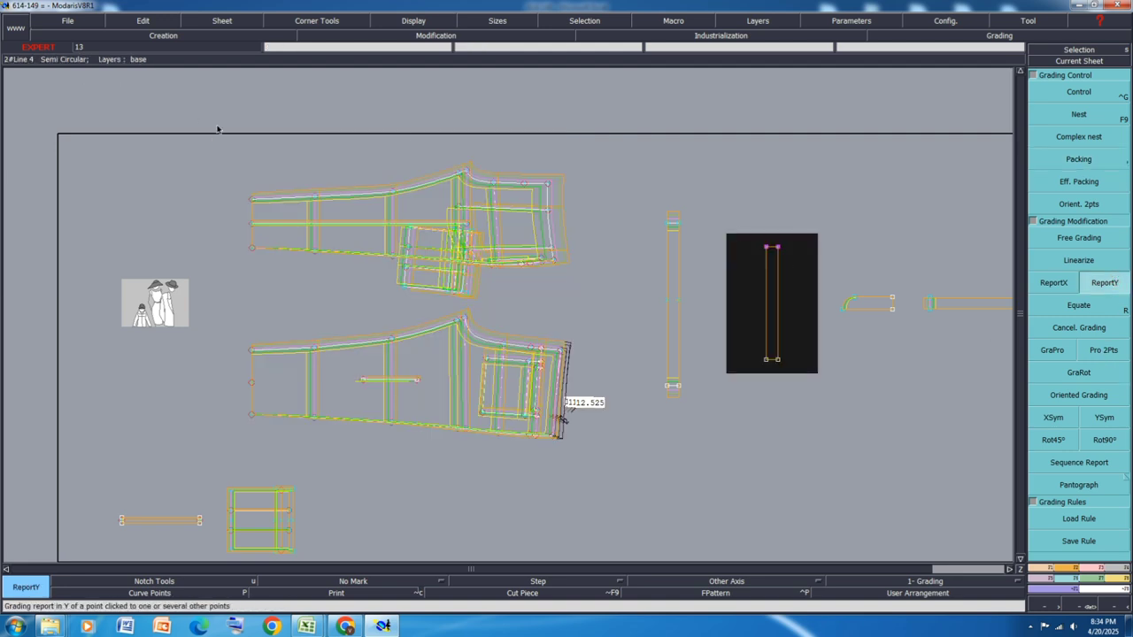
left_click(252, 204)
left_click(771, 247)
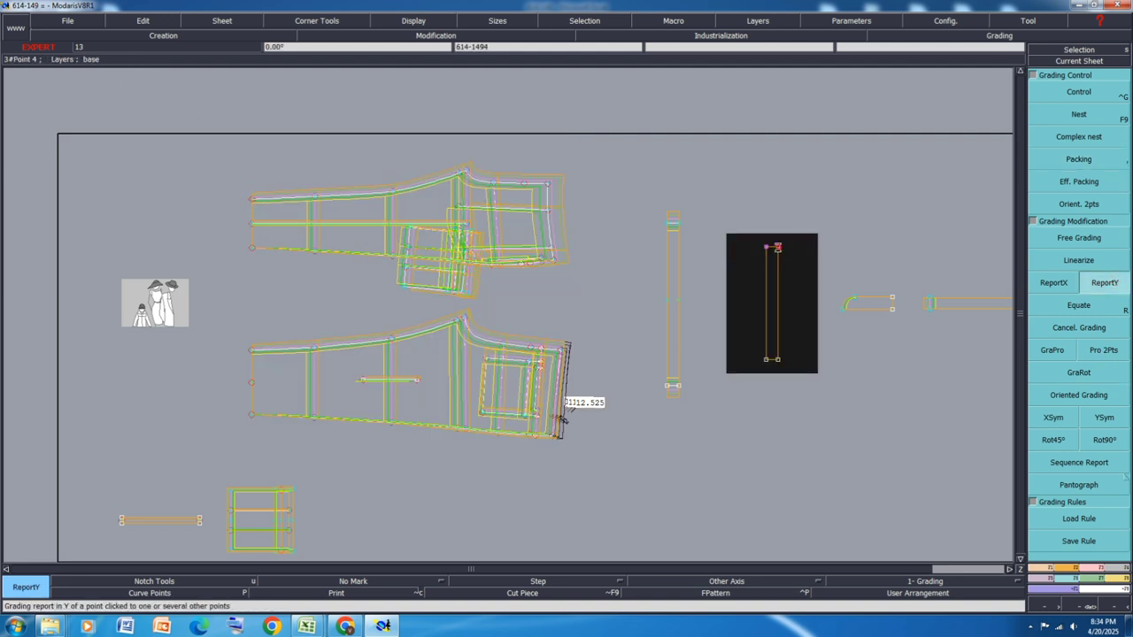
Step: Pack the trouser nest on the lower panel's upper hem corner and report its lower hem corner Y grading to the strip's bottom corners
left_click(768, 359)
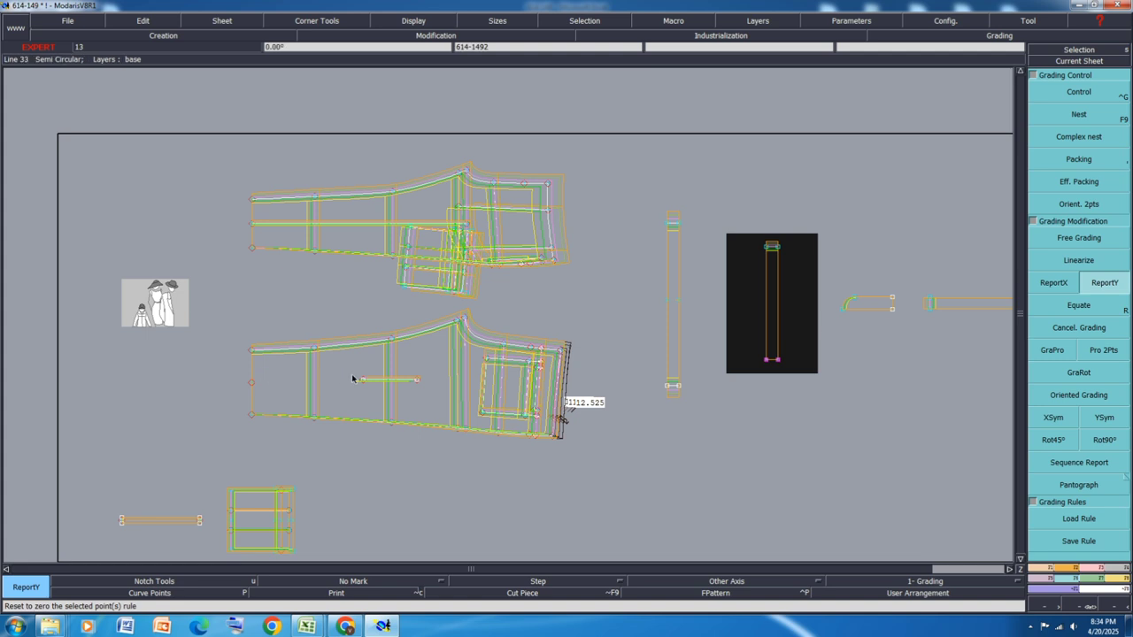
left_click(1079, 159)
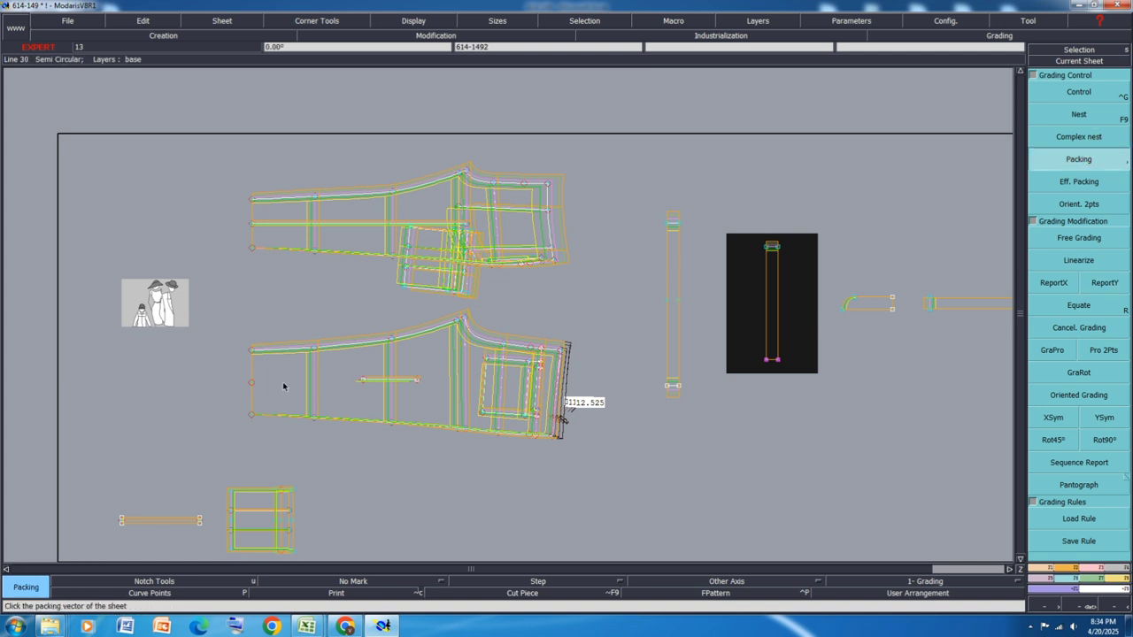
left_click(252, 348)
left_click(1112, 280)
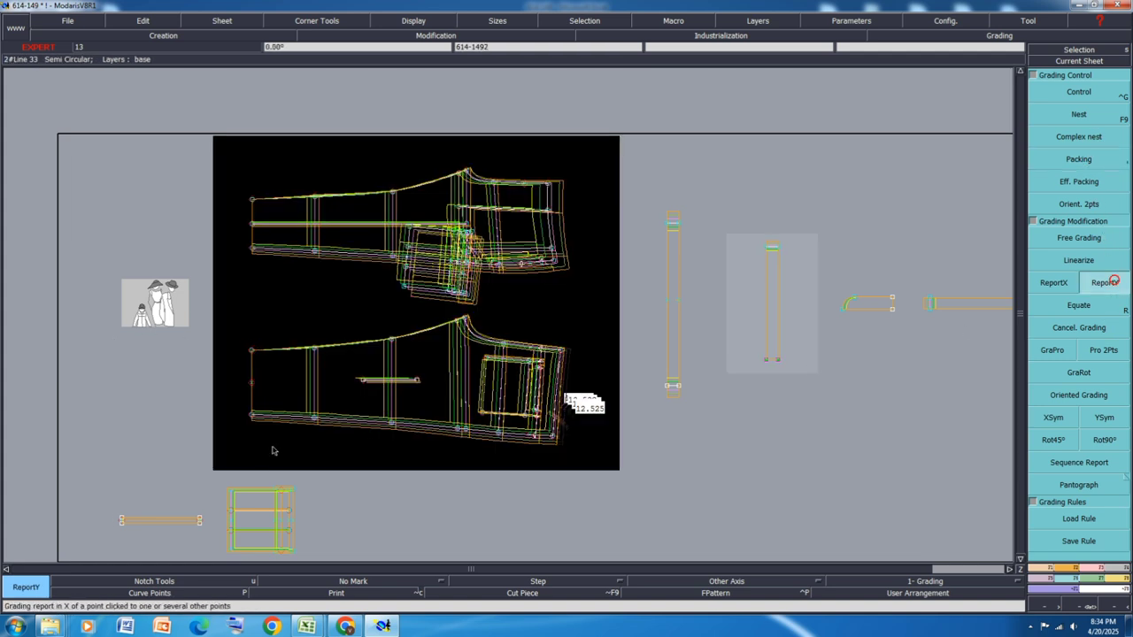
left_click(253, 416)
left_click(772, 359)
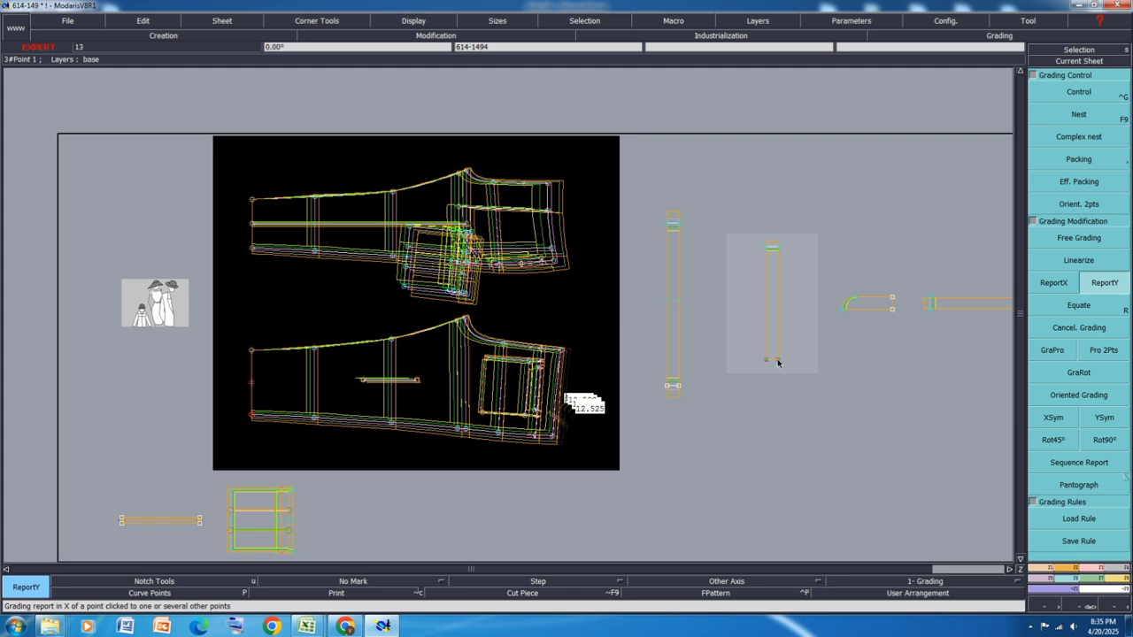
Step: Save the model, continuing past the warnings
key("ctrl+s")
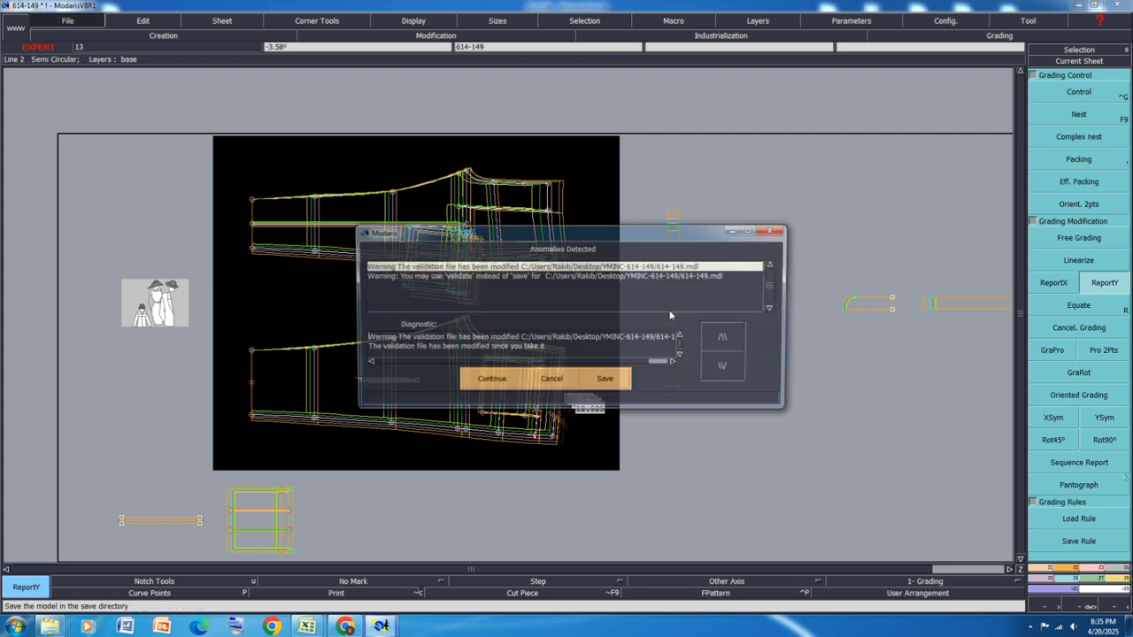
left_click(482, 380)
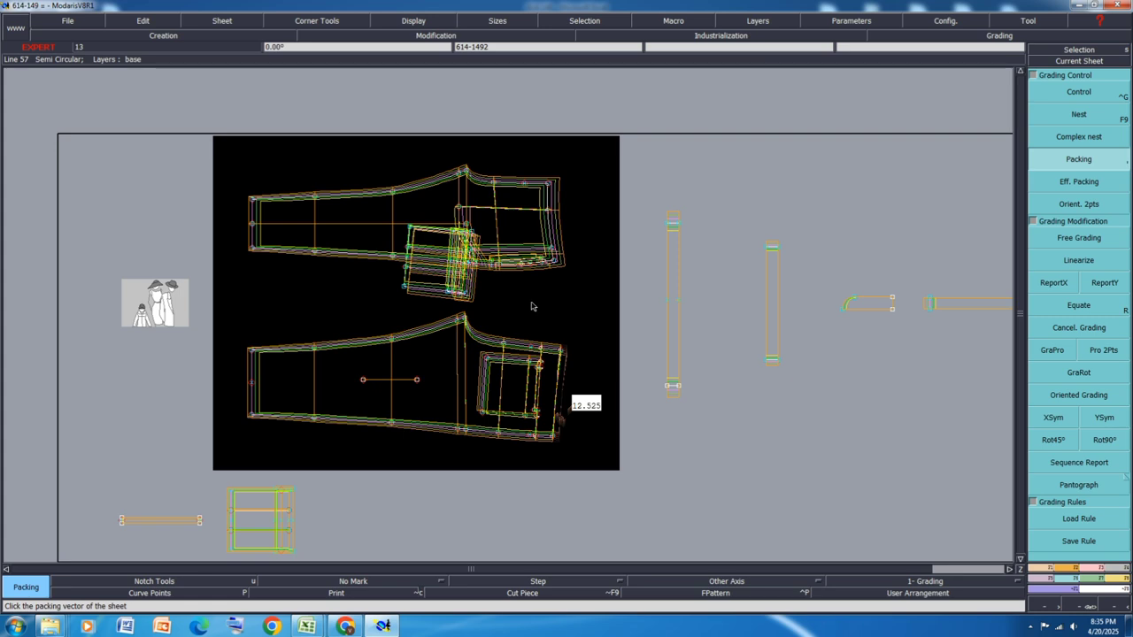
key("ctrl+s")
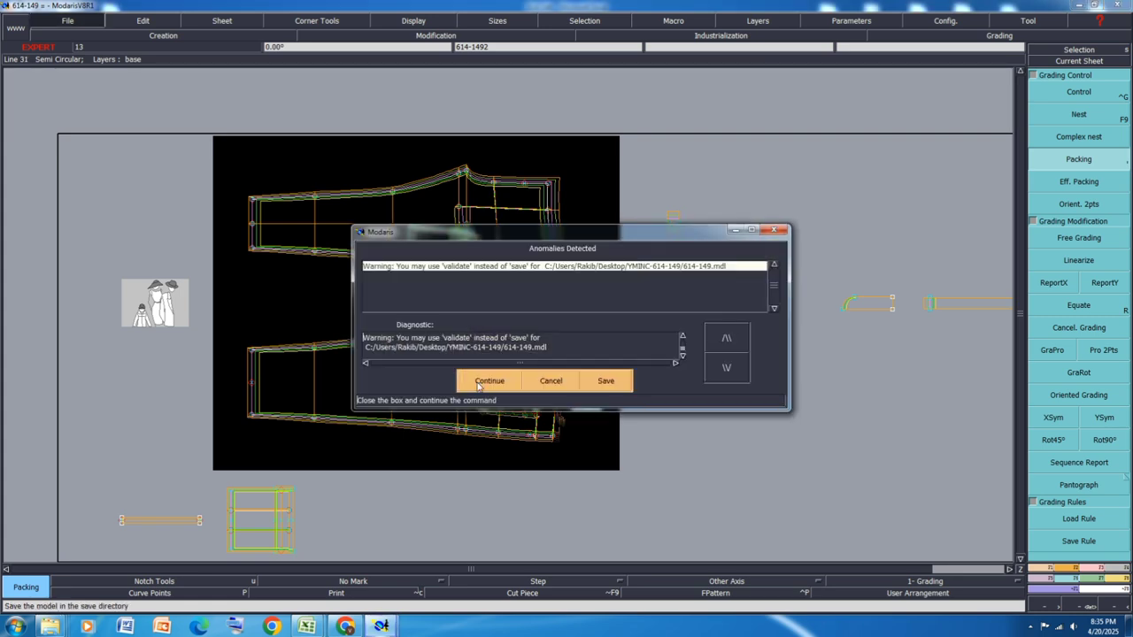
left_click(488, 379)
Step: Turn off the nest display of trouser sheet 614-1492 and copy the sheet's geometry onto a new sheet
scroll(429, 188, "up", 3)
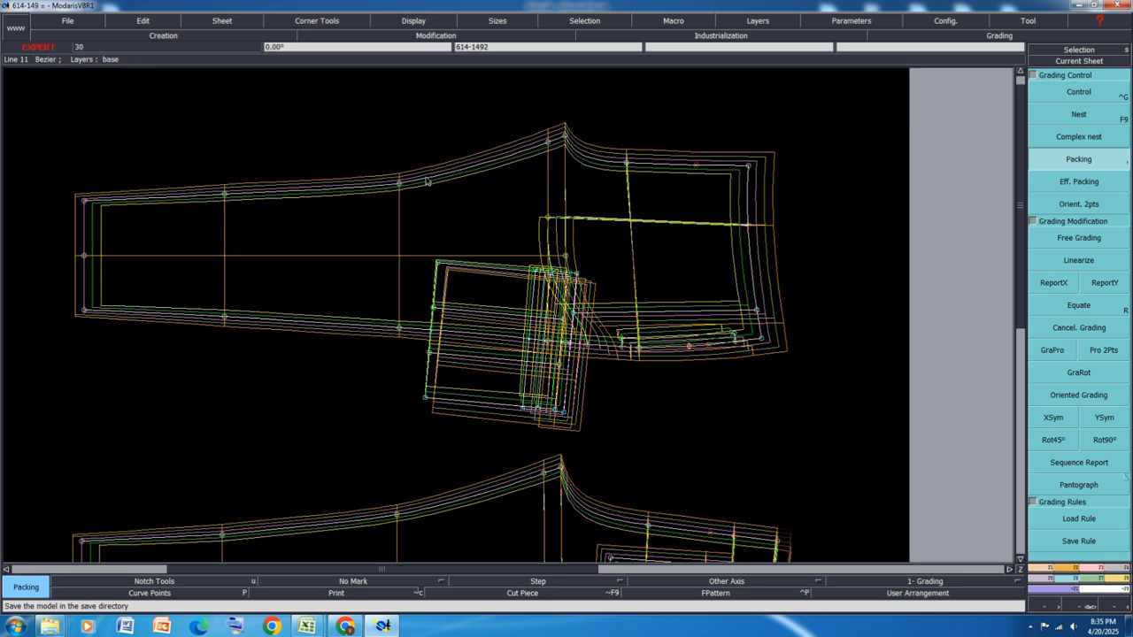
key("F9")
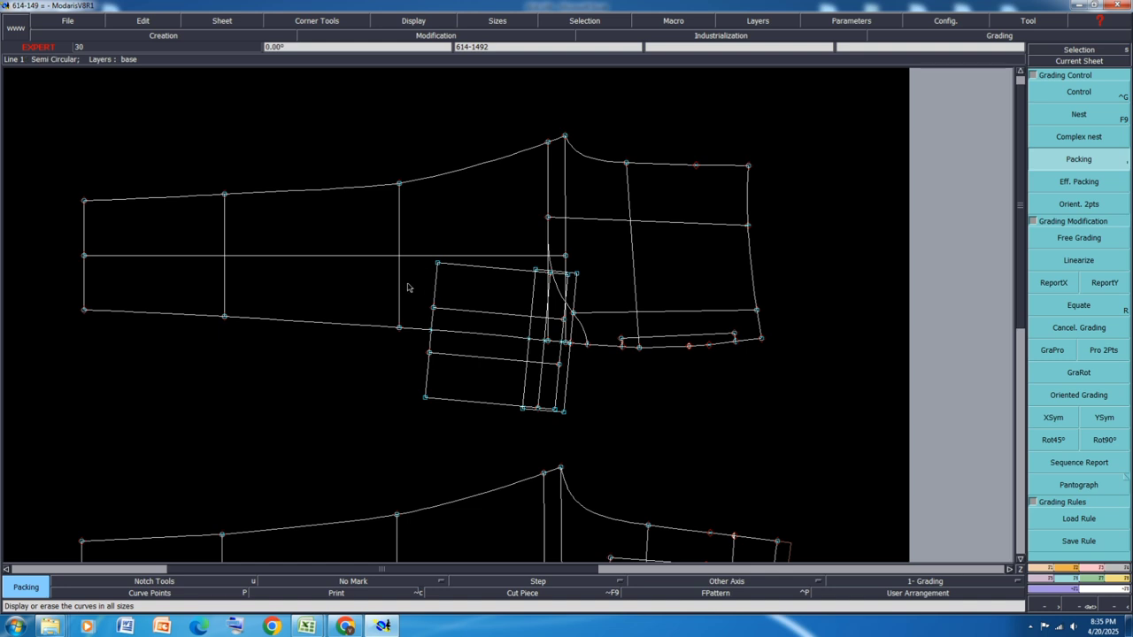
scroll(402, 292, "up", 1)
key("Delete")
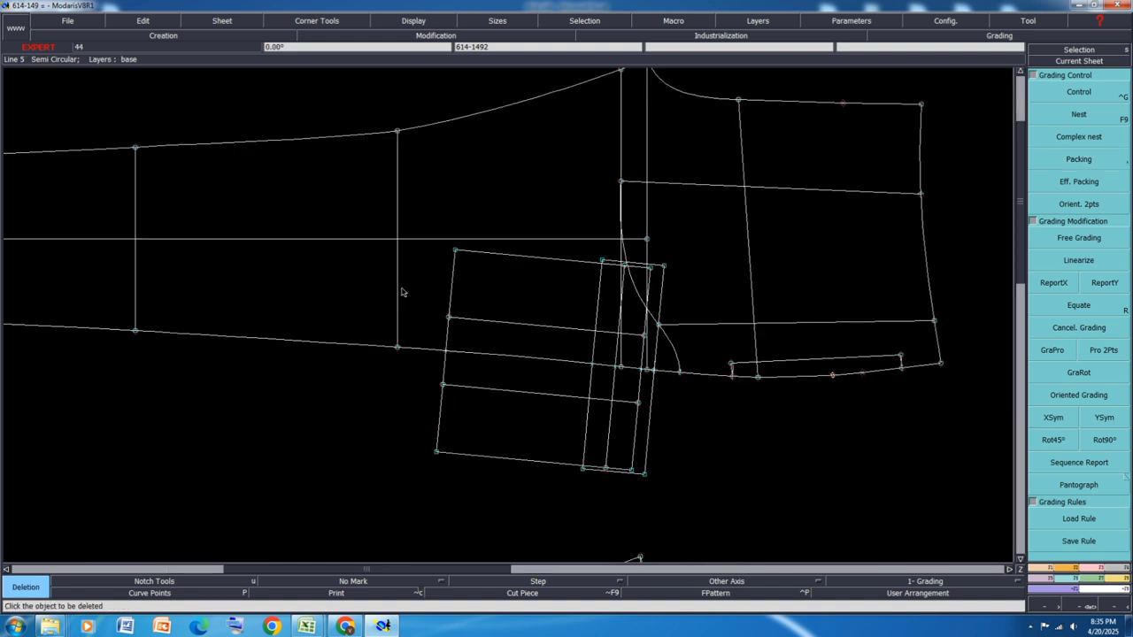
scroll(402, 292, "down", 3)
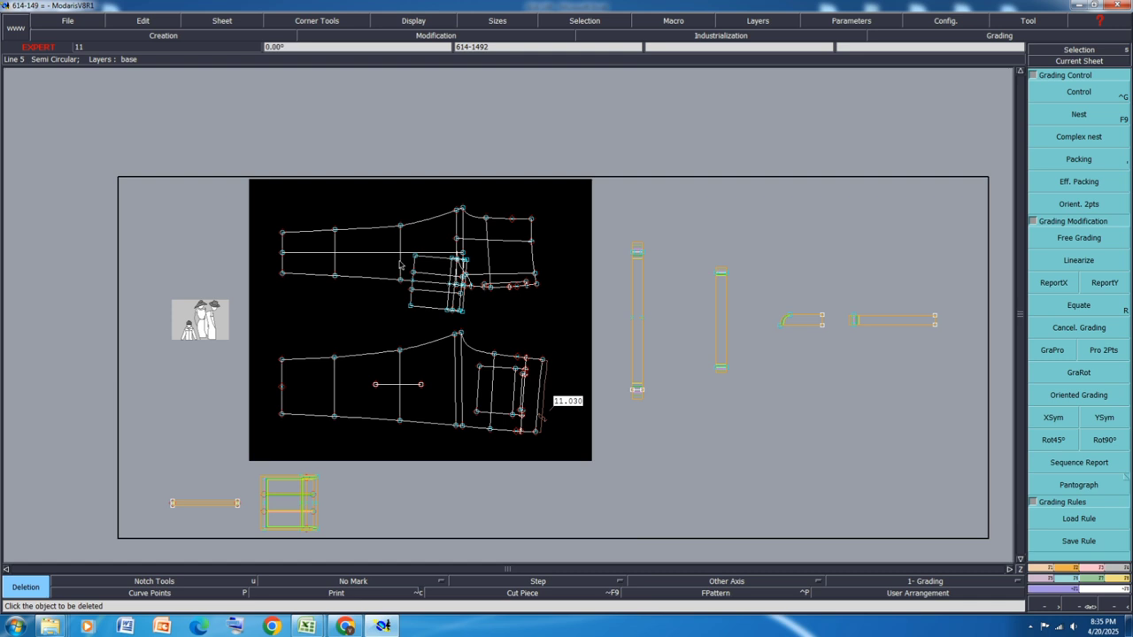
key("ctrl+c")
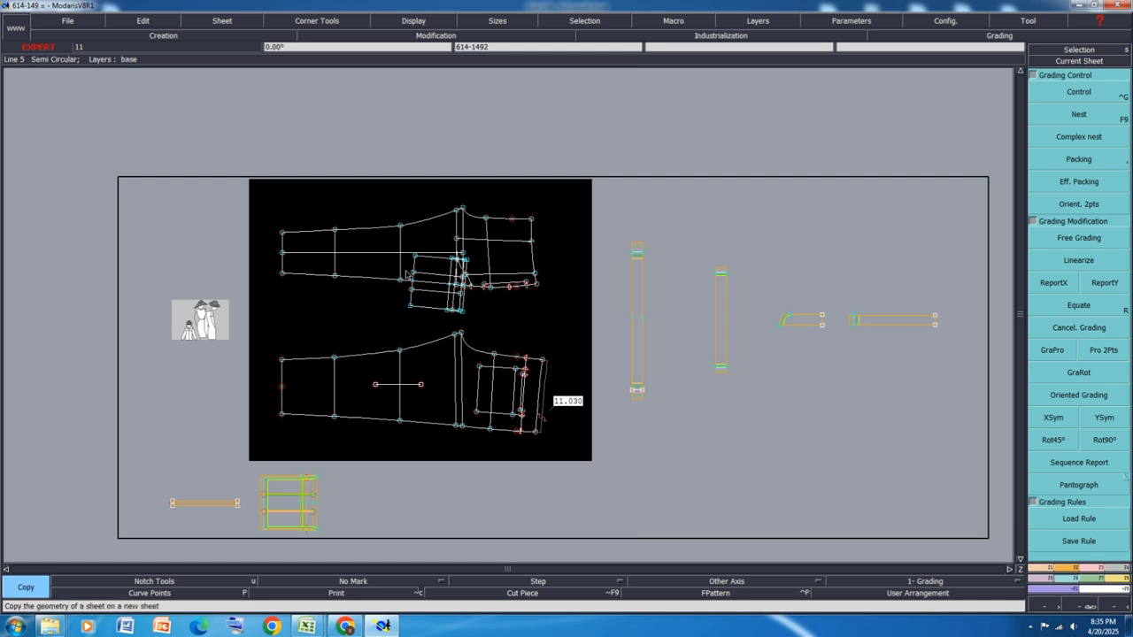
left_click(427, 265)
left_click(760, 483)
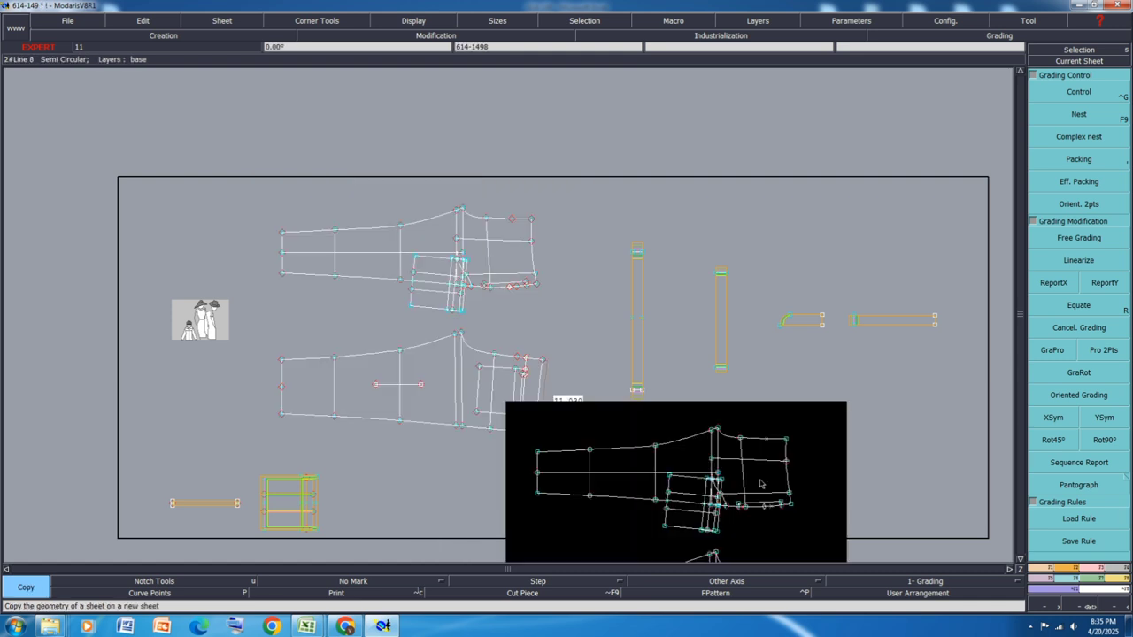
Step: Draw a diagonal straight line about 21 inches long across the copied sheet's upper trouser panel and arrange all sheets on the desk
key("d")
left_click(662, 419)
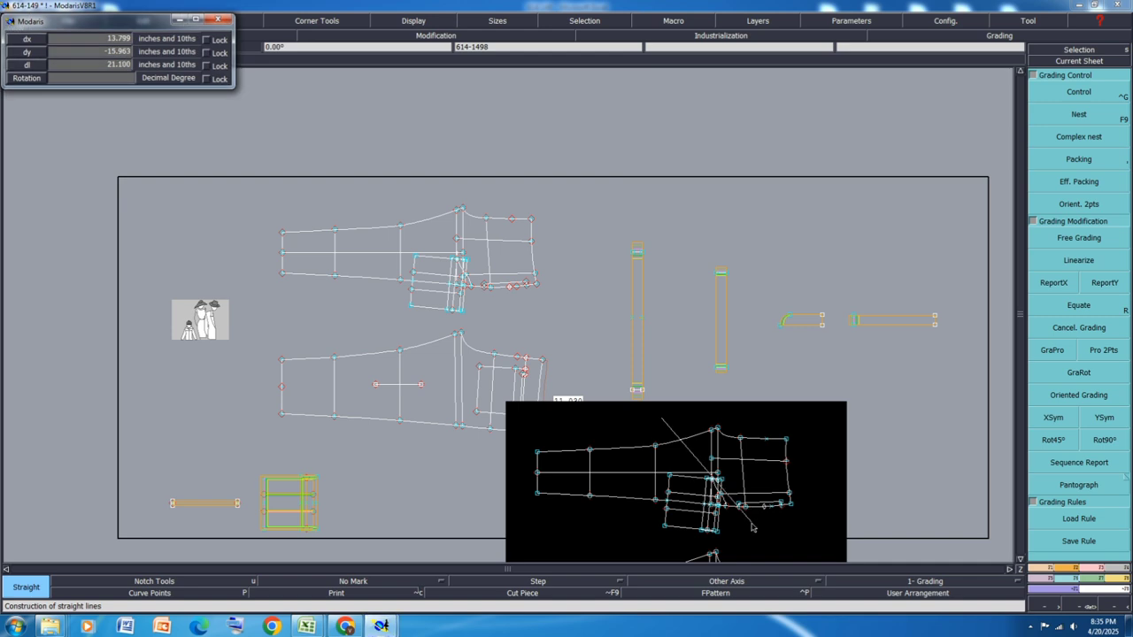
left_click(745, 527)
key("j")
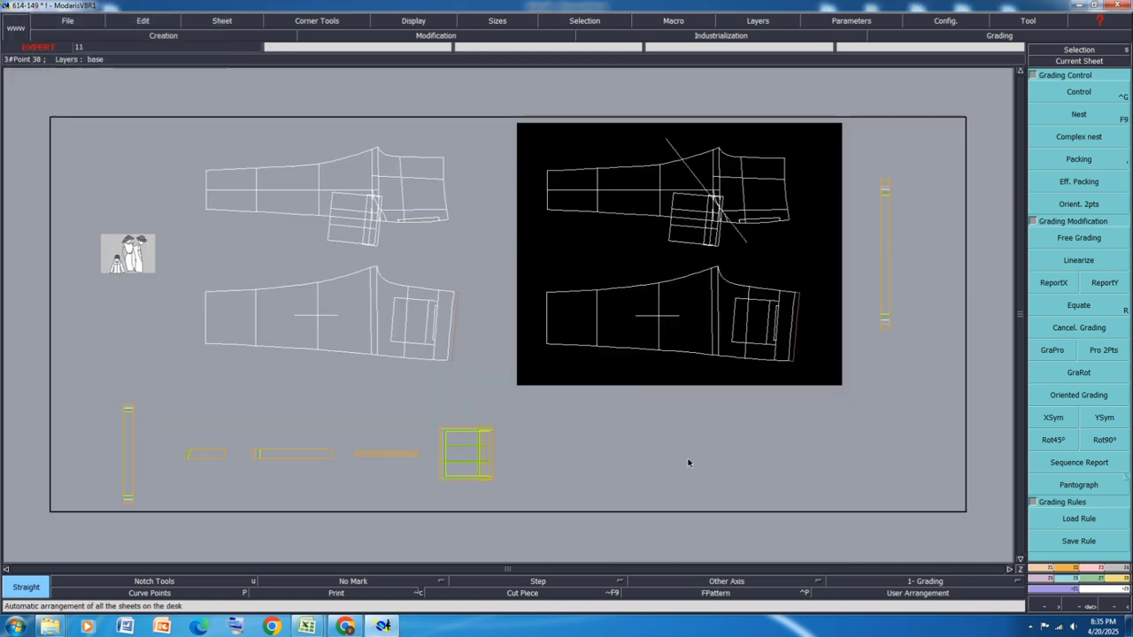
Step: Make the original trouser sheet 614-1492 current, recentre on it and save the model, continuing past the warnings
left_click(365, 234)
key("Home")
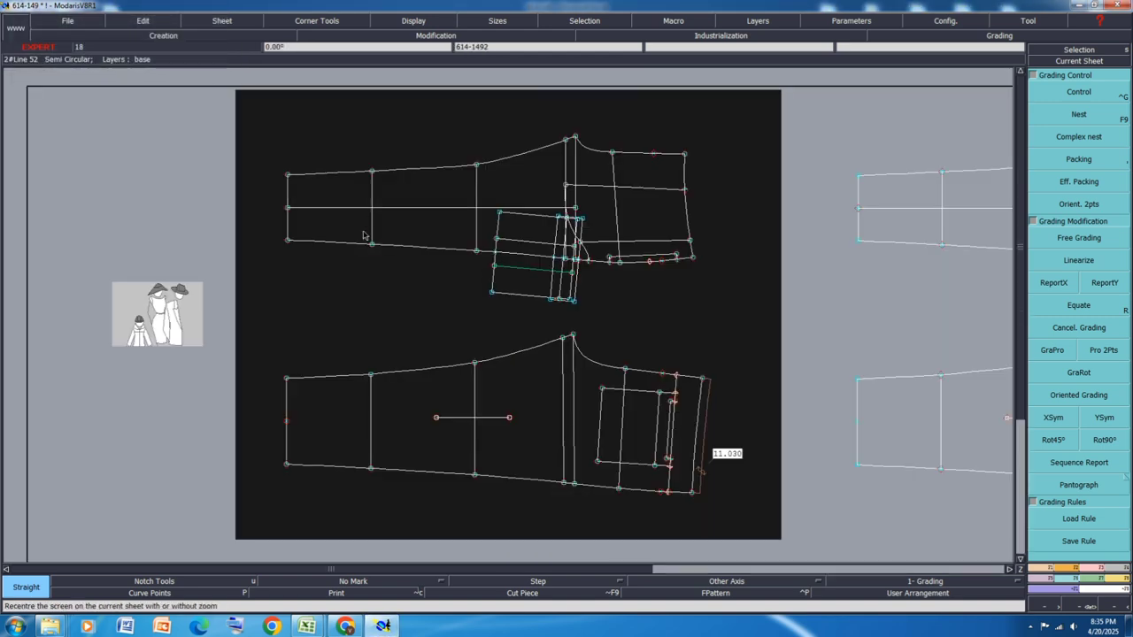
key("ctrl+s")
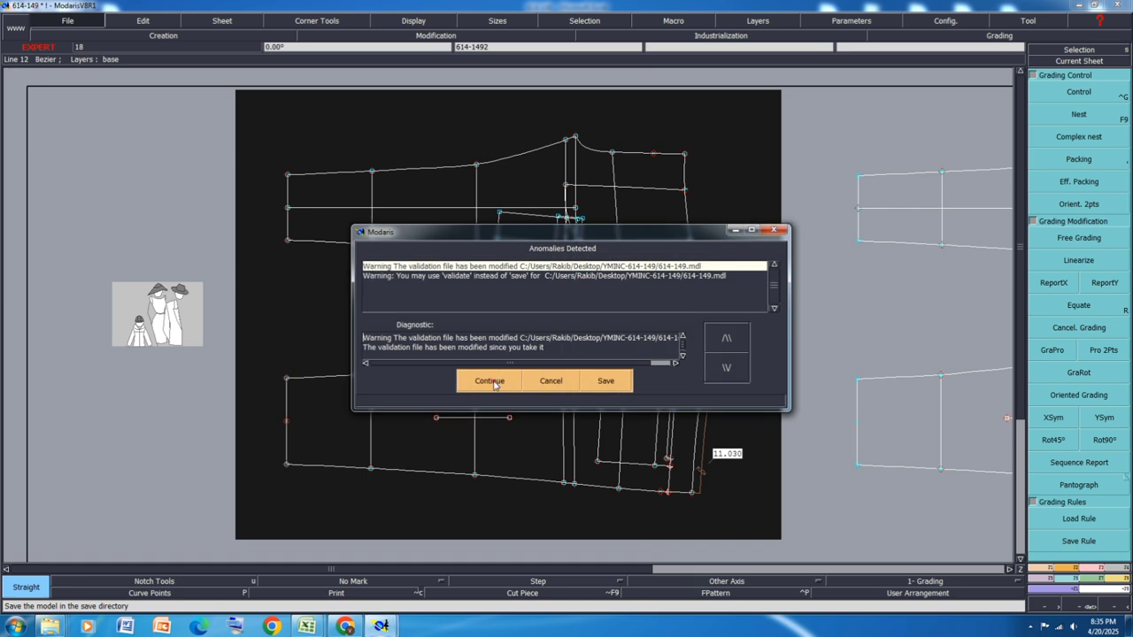
key("Return")
Step: Delete the internal cross line nearest the cargo pocket's hem-side edge on the upper trouser panel
scroll(544, 169, "up", 3)
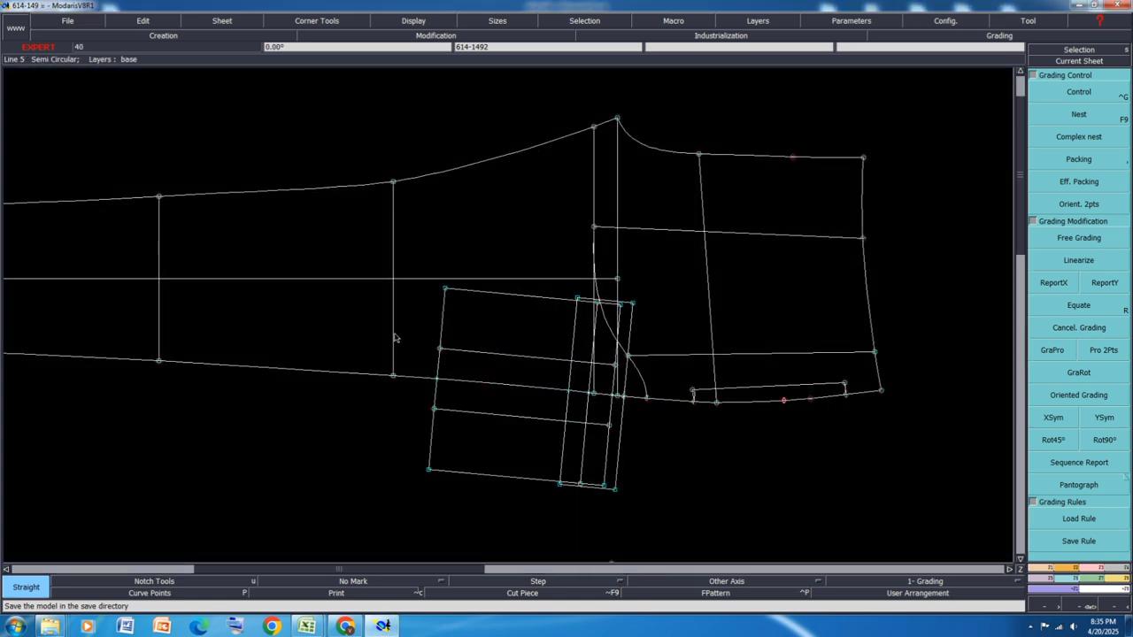
key("Delete")
left_click(394, 336)
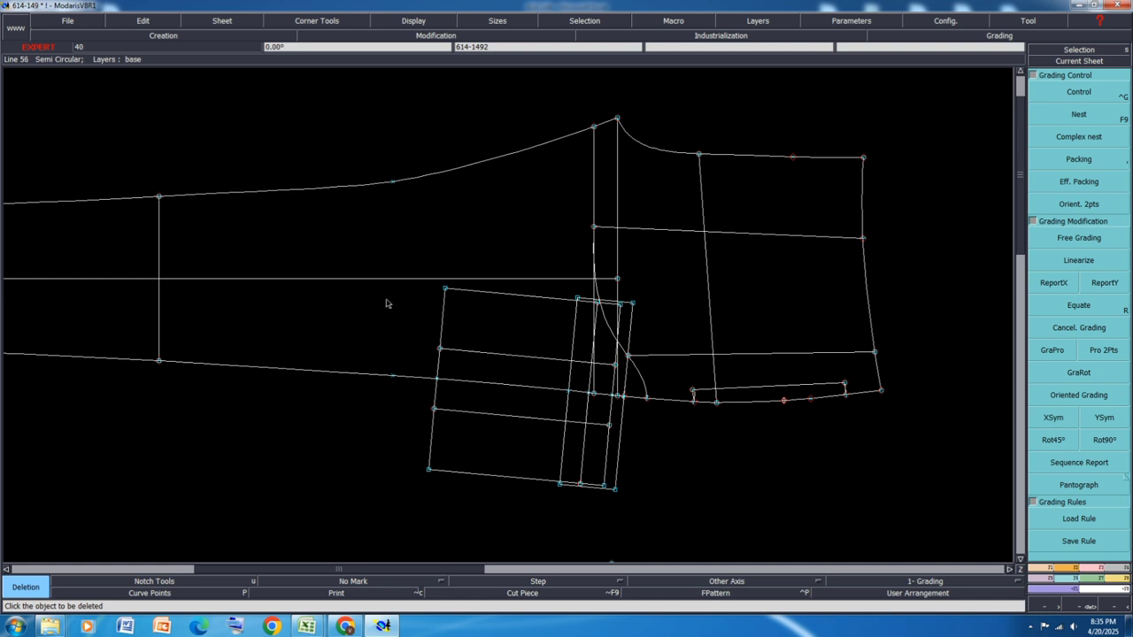
Step: Examine the garment pictures in the Excel workbook 614-149 and return to Modaris
mouse_move(306, 627)
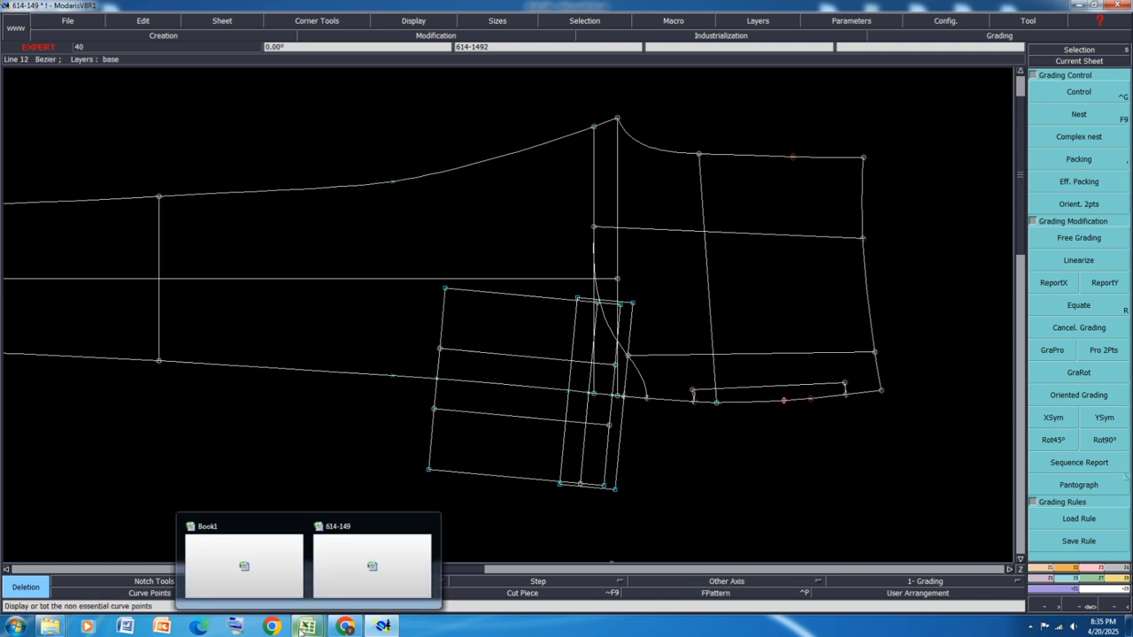
left_click(389, 571)
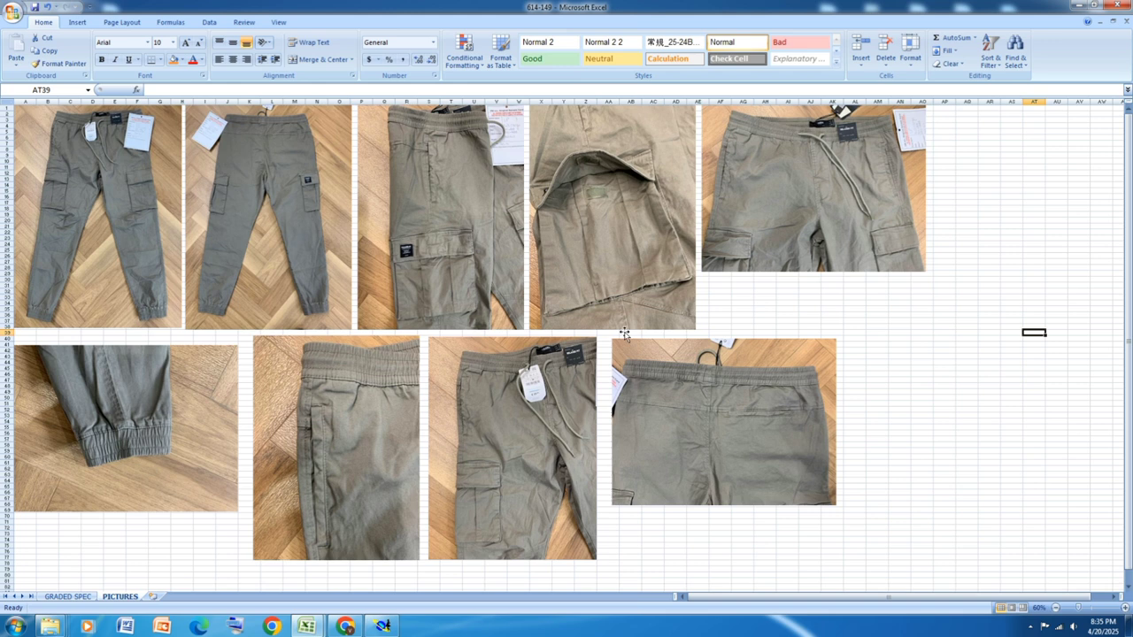
left_click(383, 628)
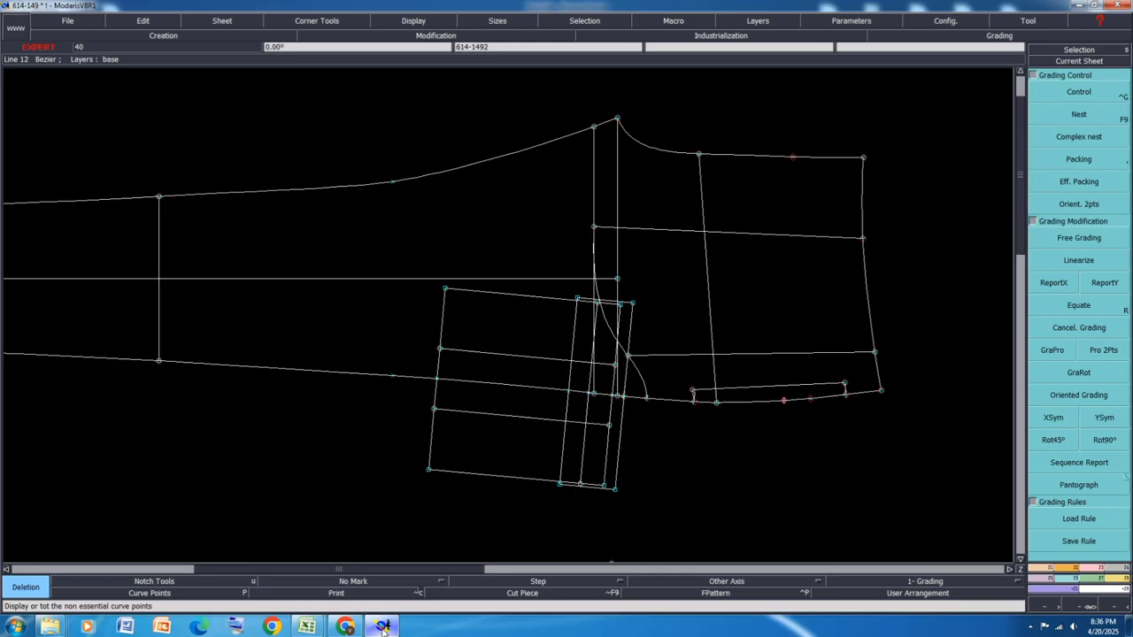
Step: Create developed points 0.375 inch to either side of where the cargo pocket's hem-side edge crosses the upper panel's lower seam
key("d")
left_click(437, 381)
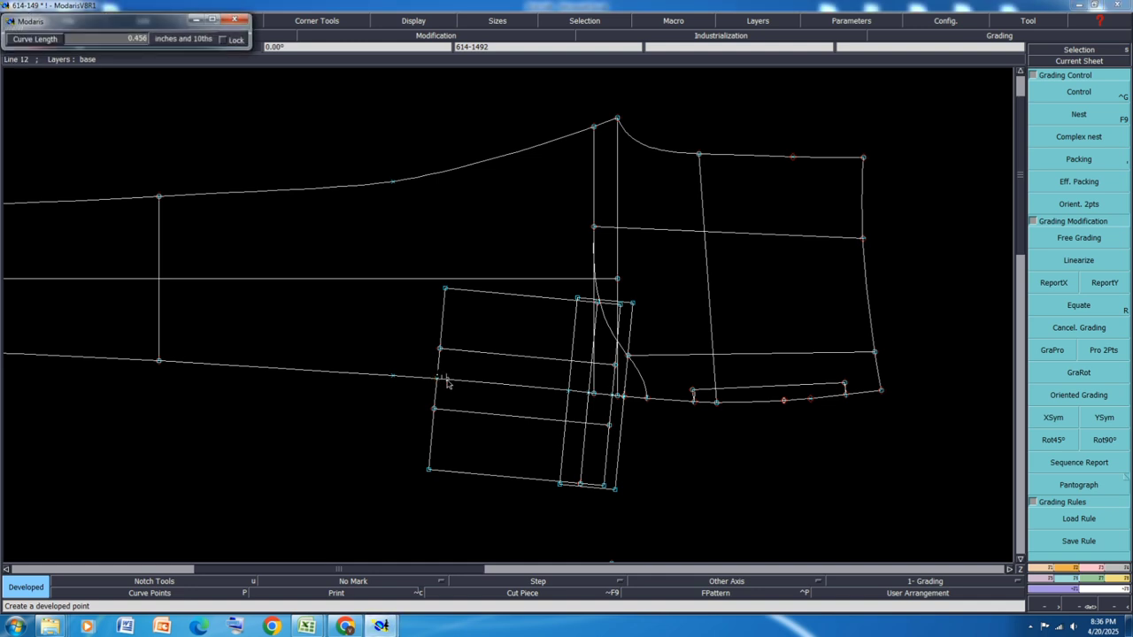
key("BackSpace")
type(".375")
key("Return")
left_click(434, 381)
key("BackSpace")
type("-.375")
key("Return")
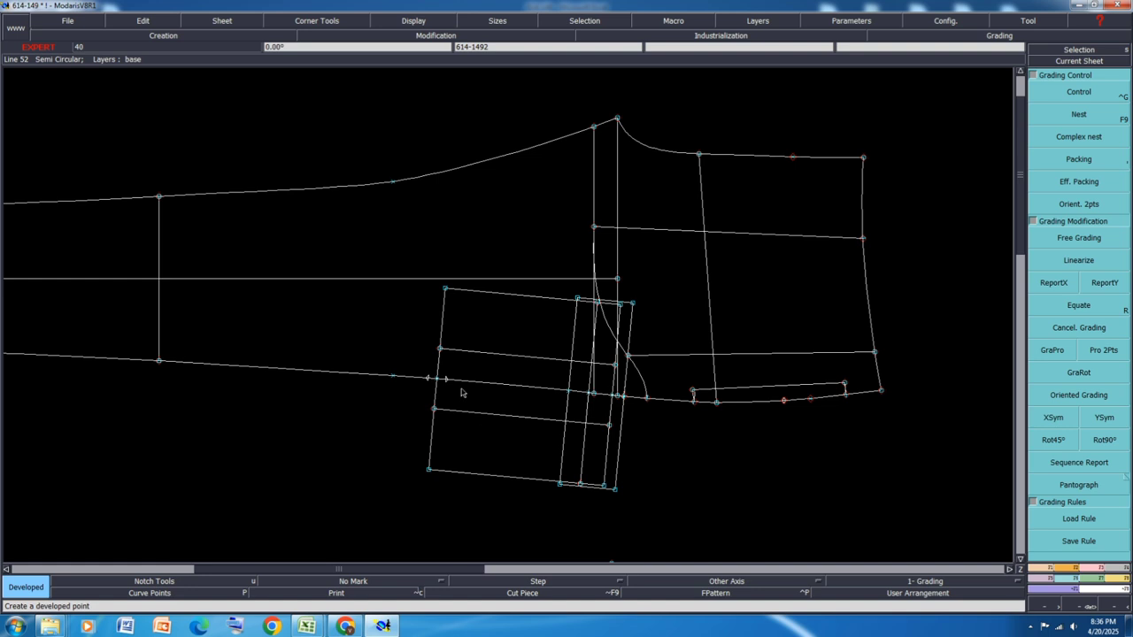
Step: Insert both developed points into the front panel's side seam curve and delete the cargo pocket's hem-side edge
left_click(447, 382)
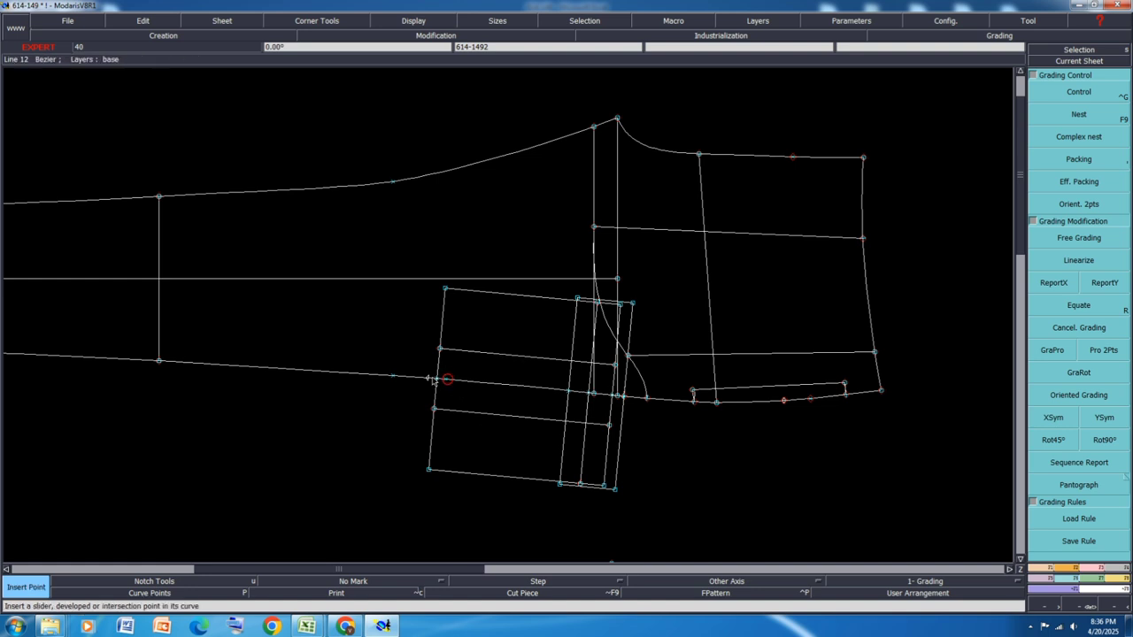
left_click(1086, 544)
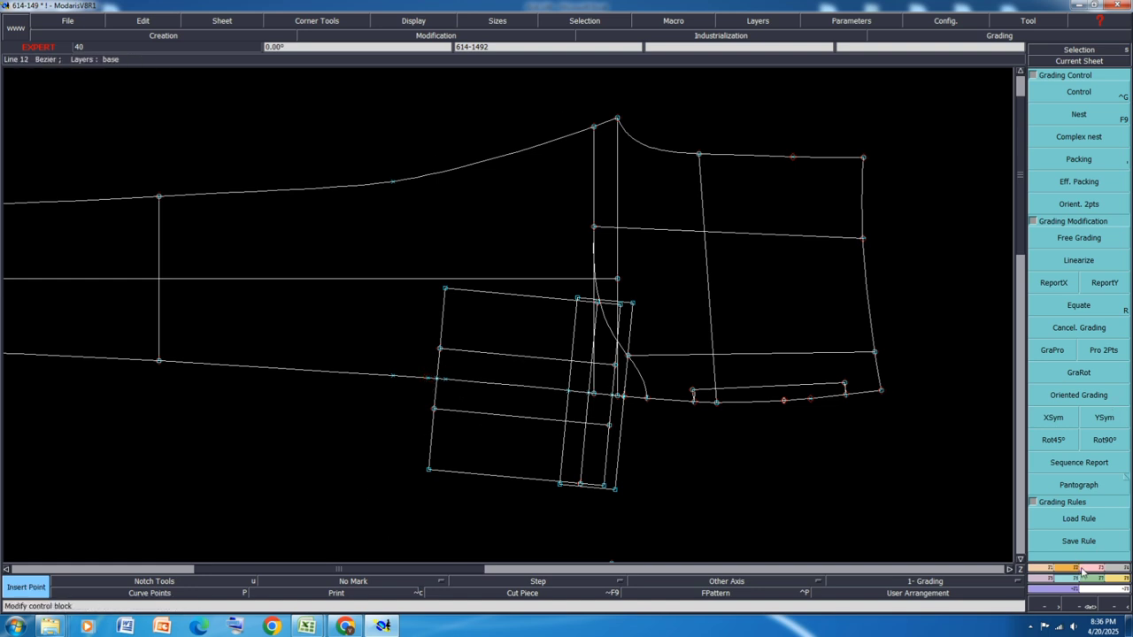
left_click(1083, 569)
left_click(1055, 290)
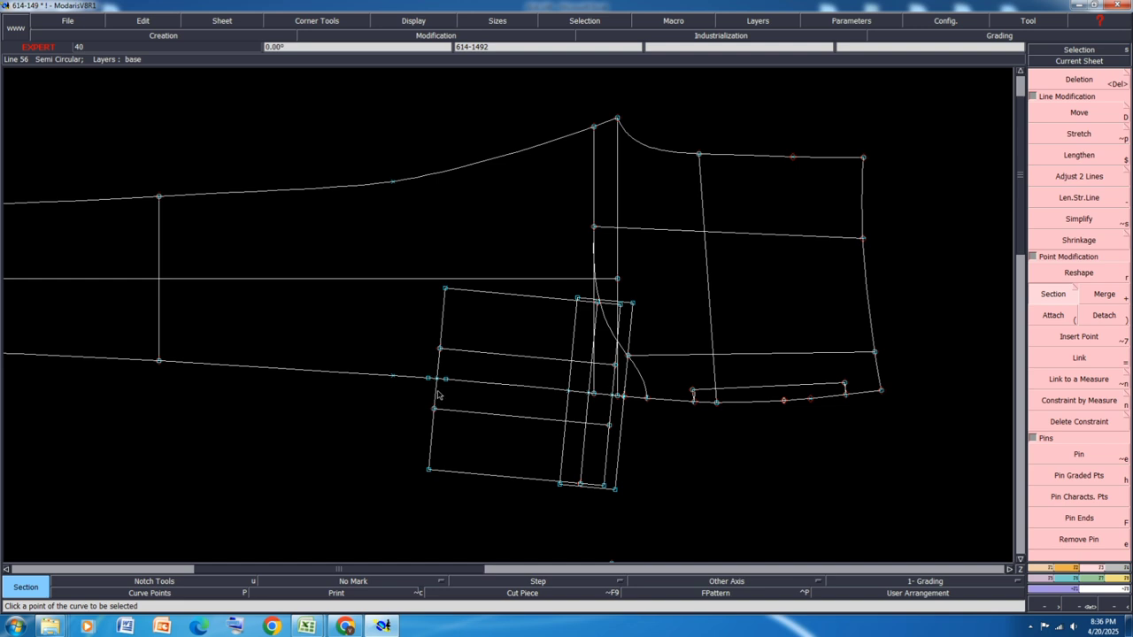
key("Delete")
left_click(438, 395)
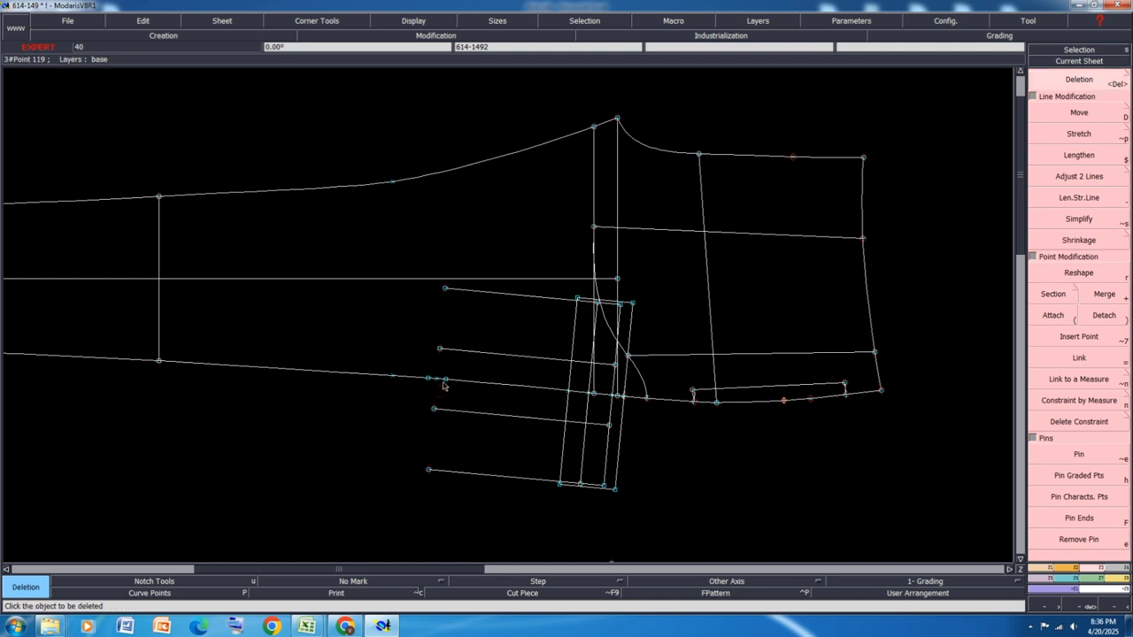
Step: Create a developed point at -0.375 inch from the waist-side inserted point and insert it into the side seam curve
scroll(438, 395, "up", 4)
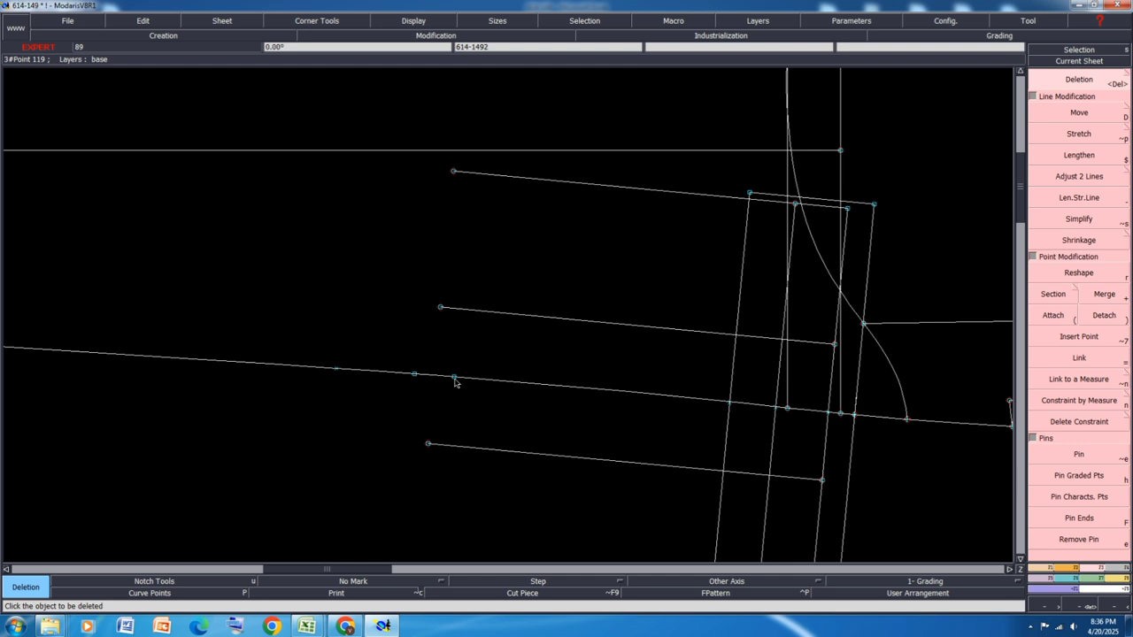
key("d")
left_click(454, 380)
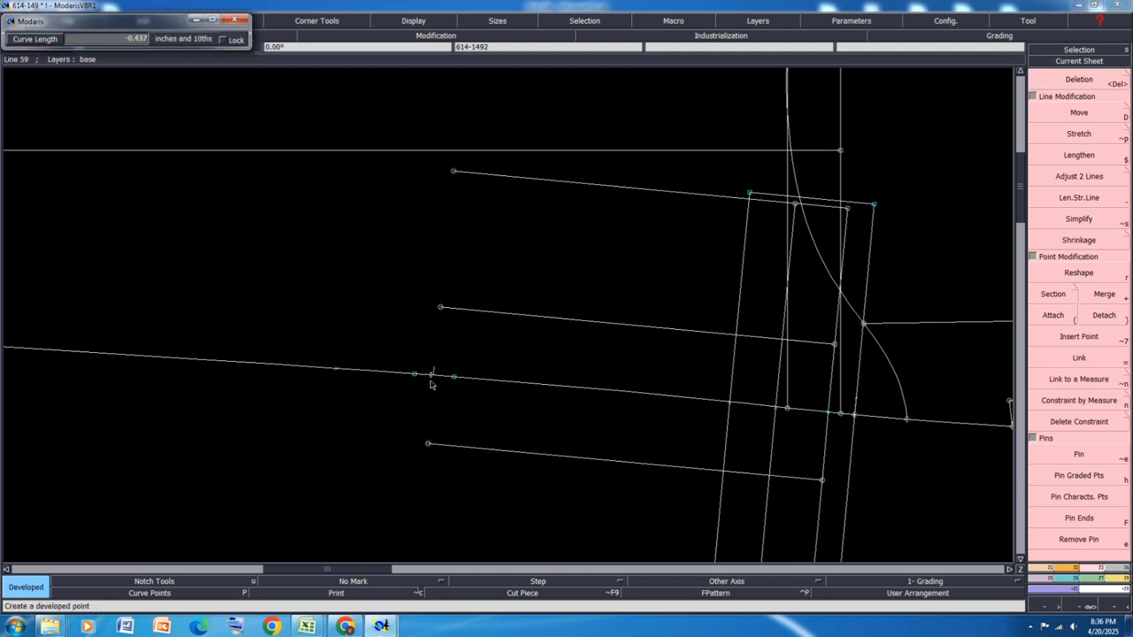
key("BackSpace")
type("-0.375")
key("Return")
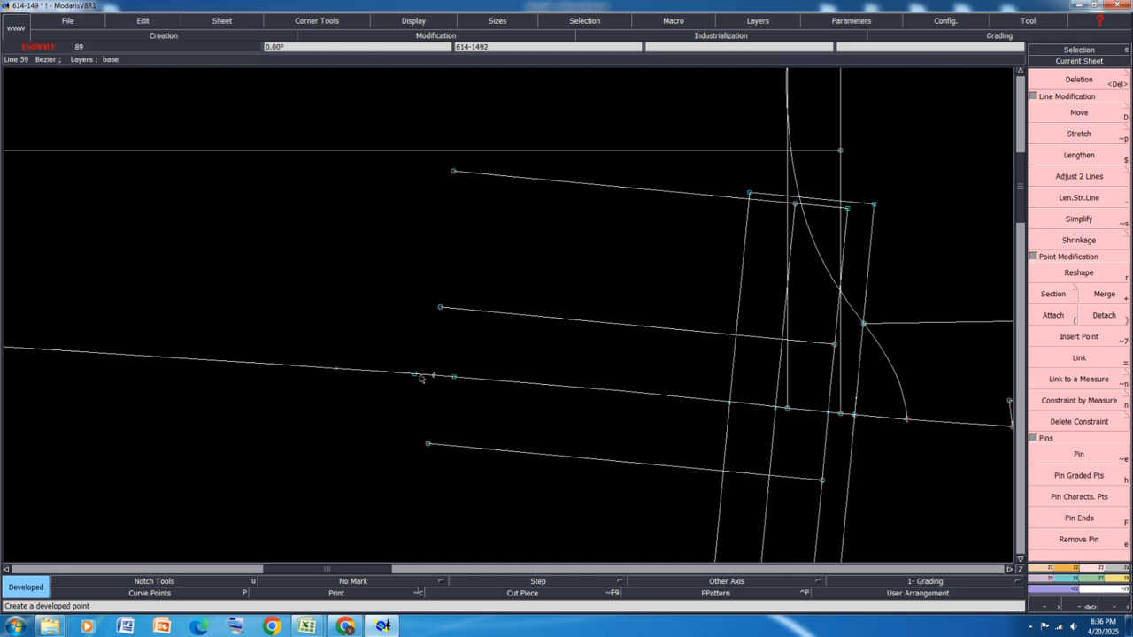
key("alt+7")
left_click(435, 376)
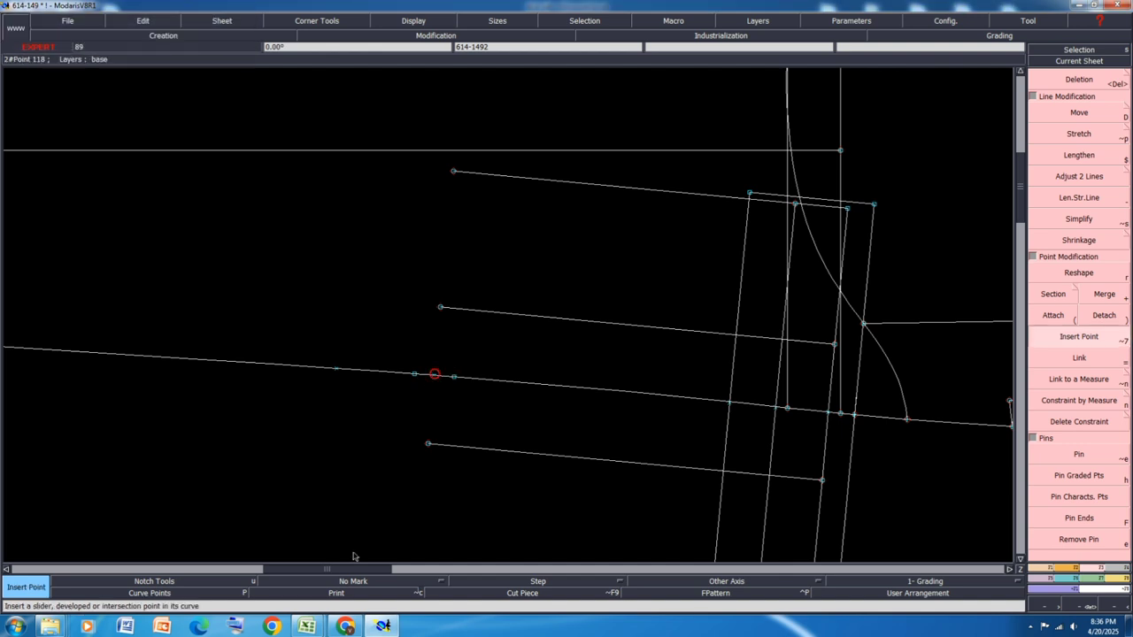
Step: Redraw the cargo pocket's hem-side edge as a straight line between its two outer corners
scroll(473, 355, "down", 1)
key("l")
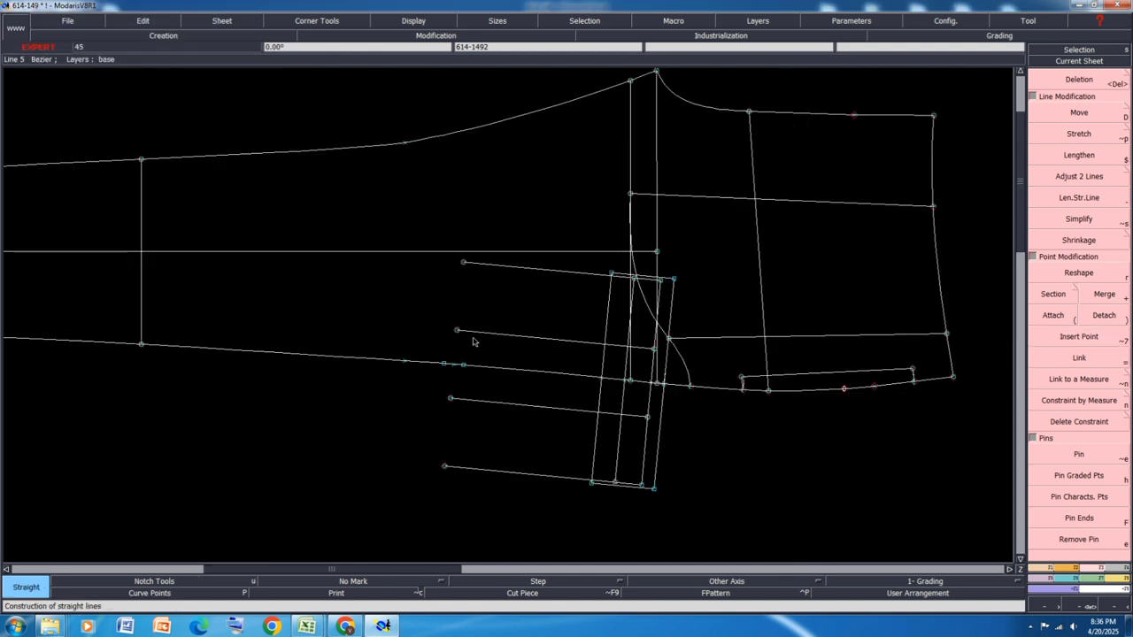
left_click(463, 263)
left_click(443, 467)
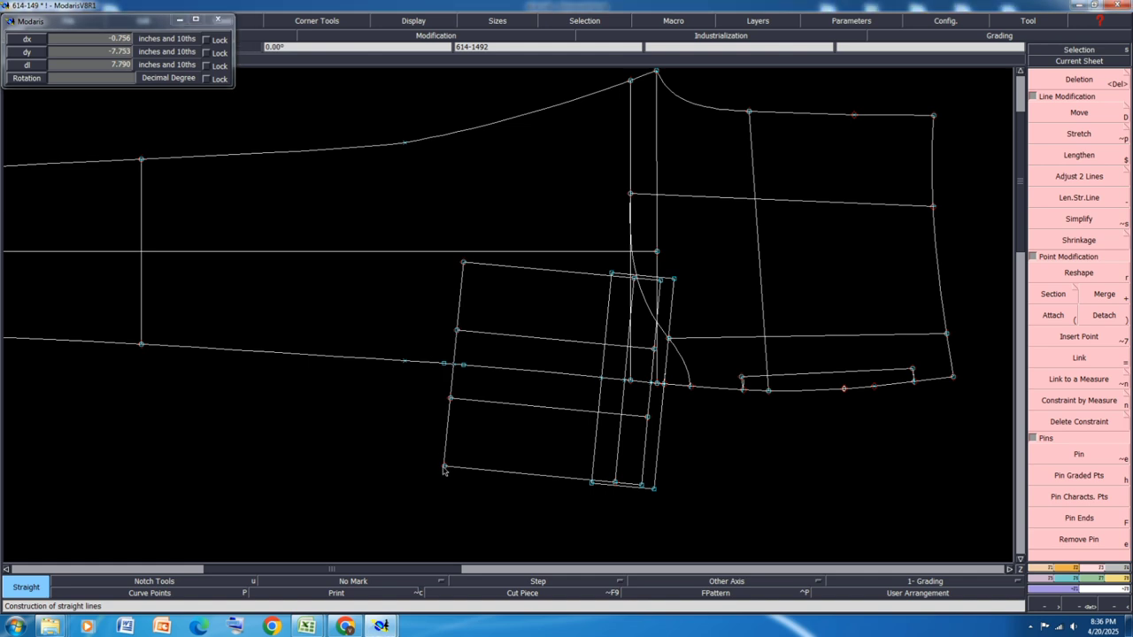
Step: Draw three straight lines joining an apex inside the front panel to the three side seam points, and save the model, continuing past the warnings
left_click(1054, 295)
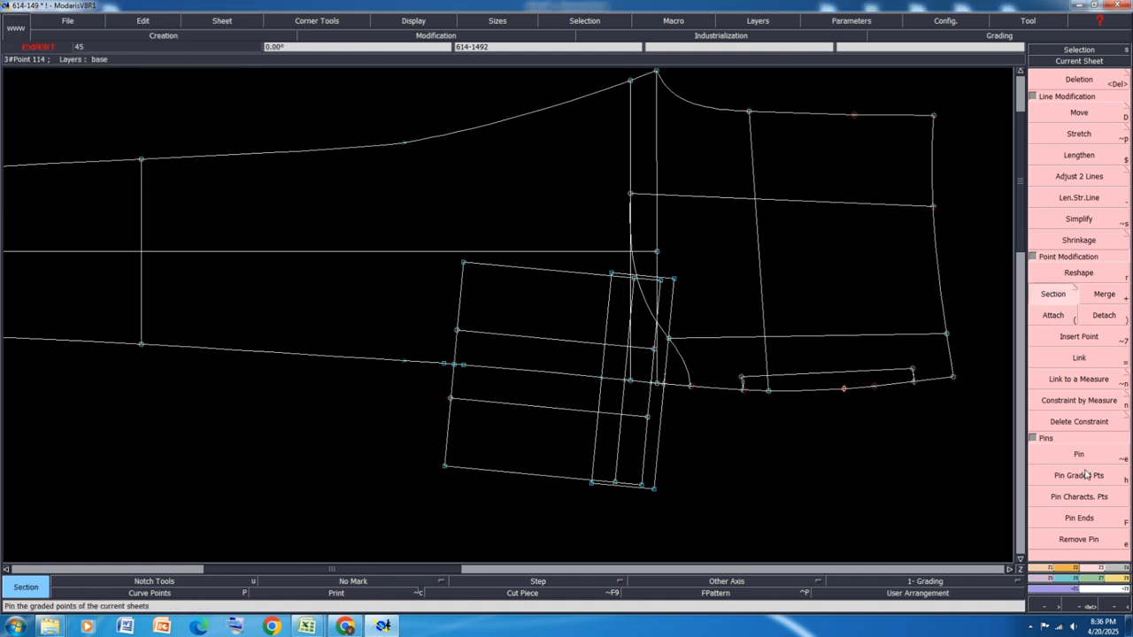
key("d")
left_click(454, 366)
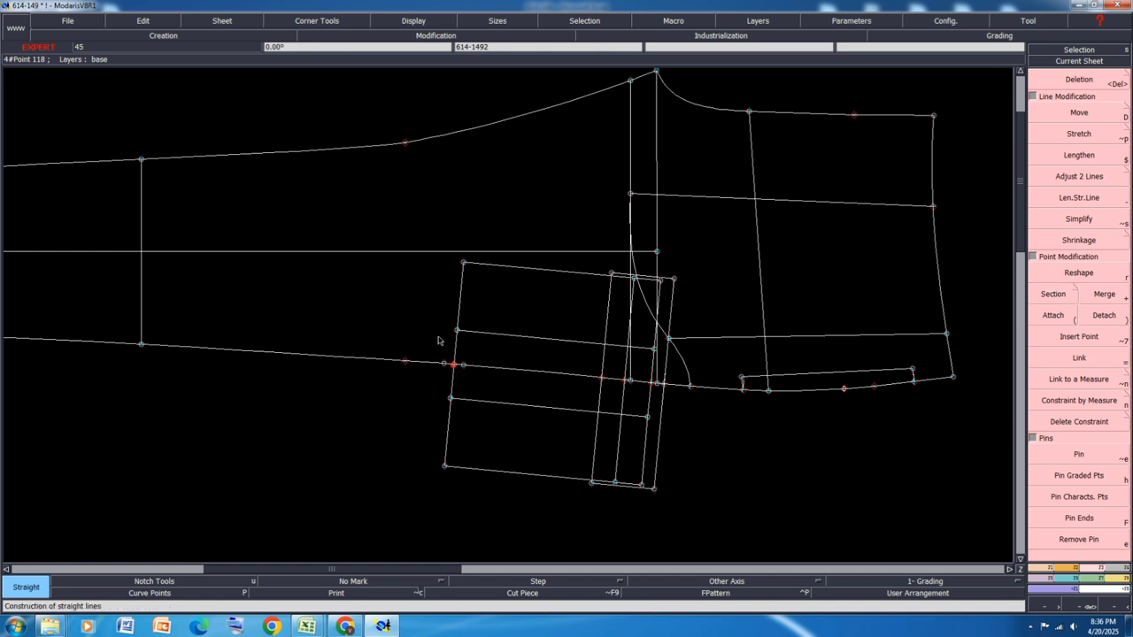
left_click(397, 274)
left_click(397, 271)
left_click(444, 363)
left_click(397, 272)
left_click(461, 365)
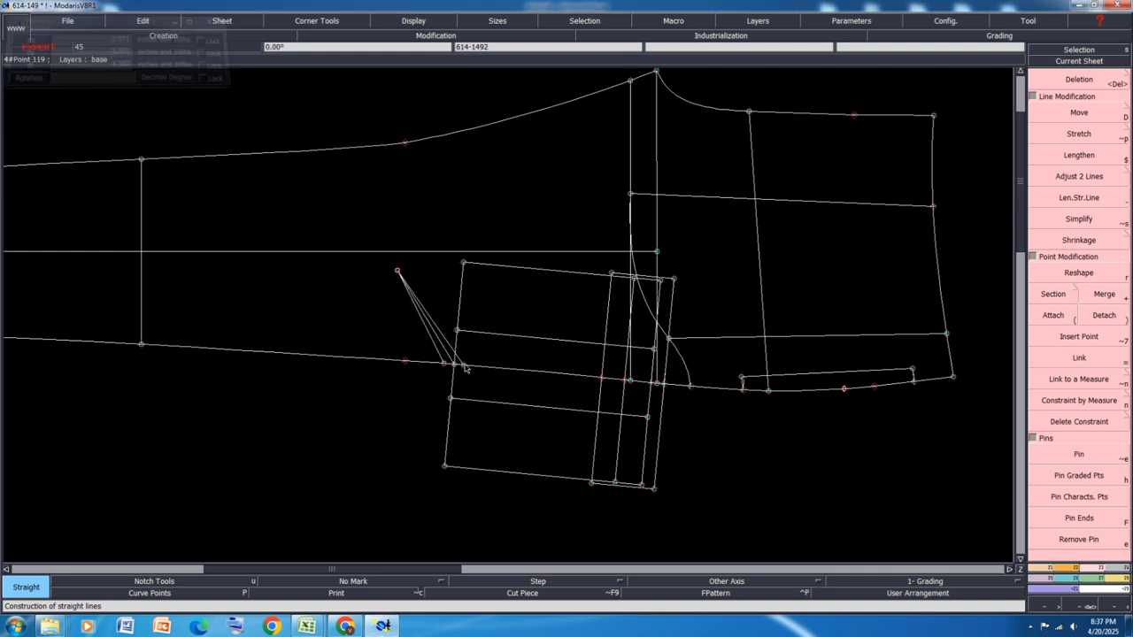
key("ctrl+s")
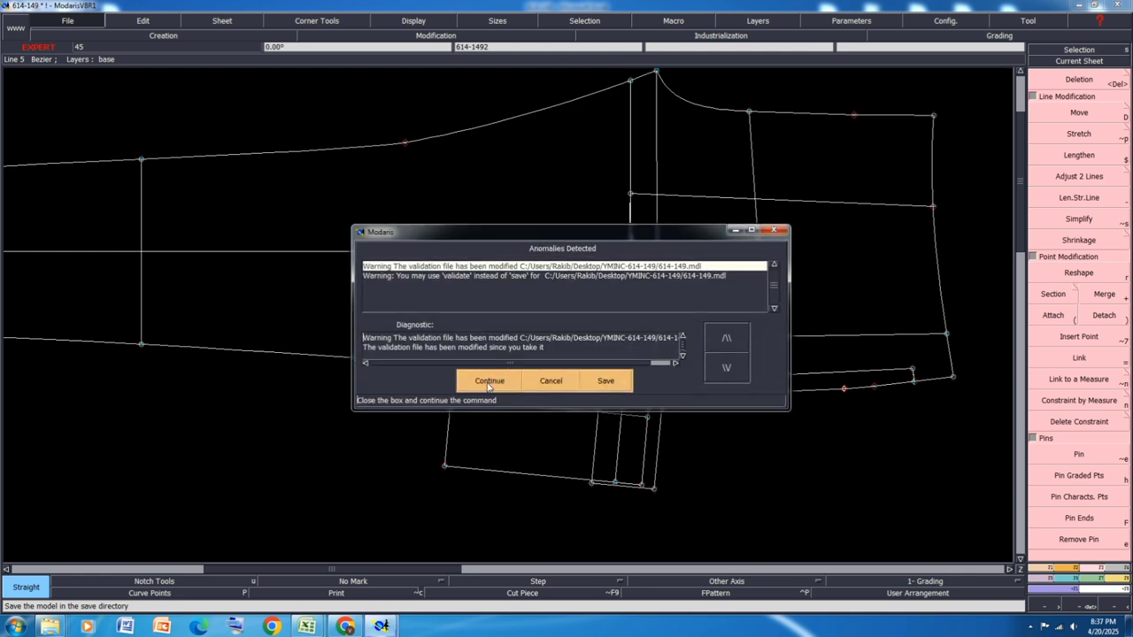
left_click(485, 381)
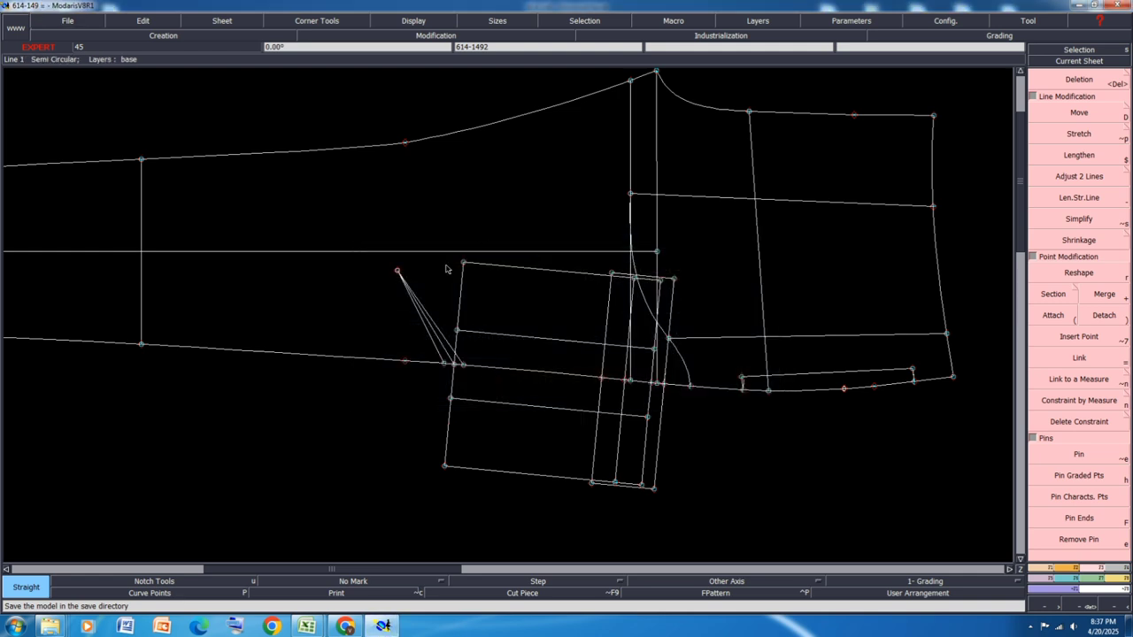
Step: Examine the garment pictures and the graded spec's trouser sketch in Excel workbook 614-149, and return to Modaris
mouse_move(306, 626)
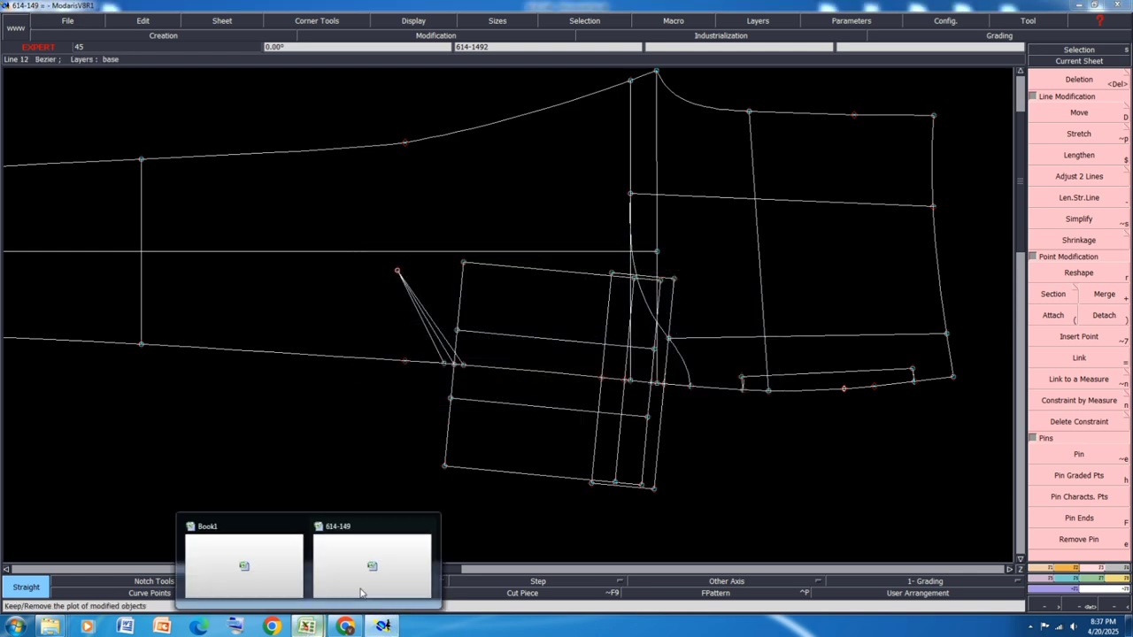
left_click(366, 575)
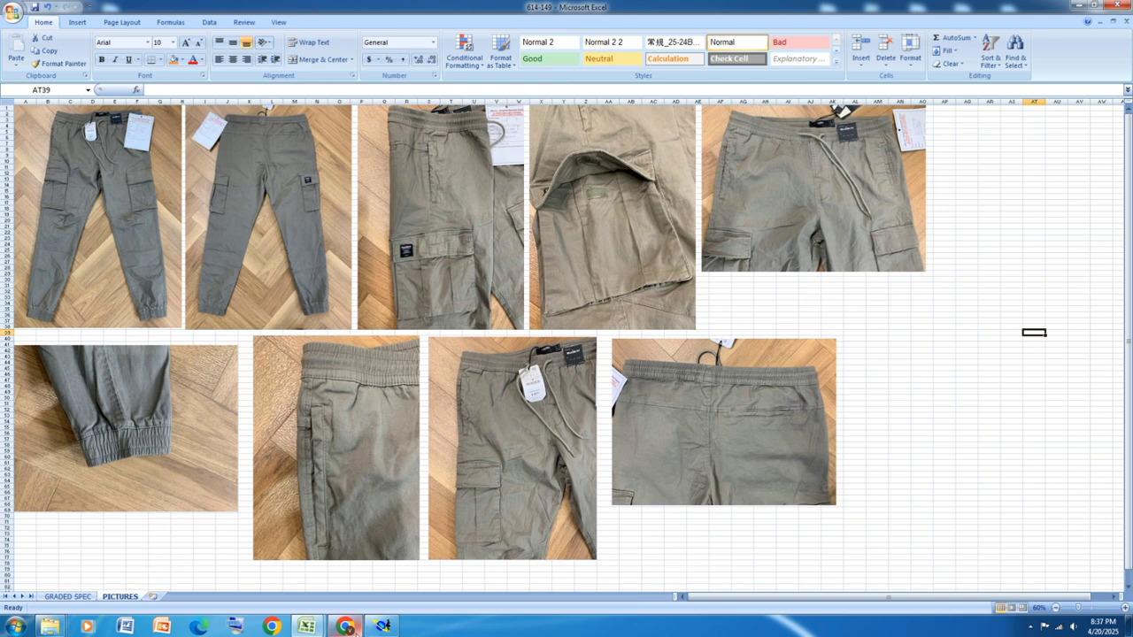
left_click(68, 596)
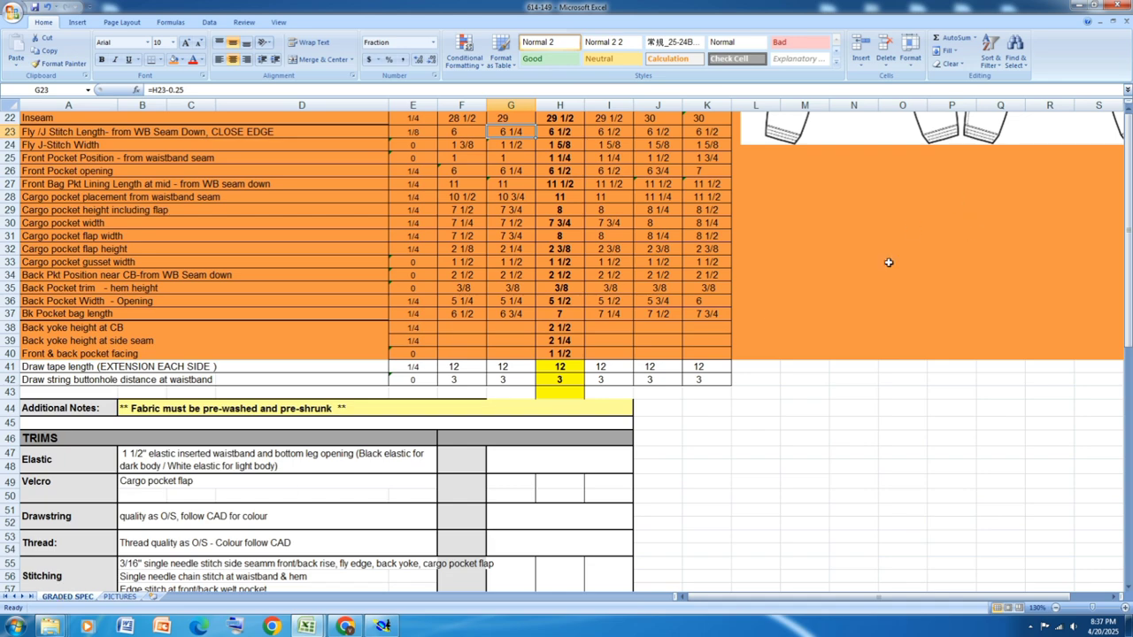
scroll(885, 265, "up", 6)
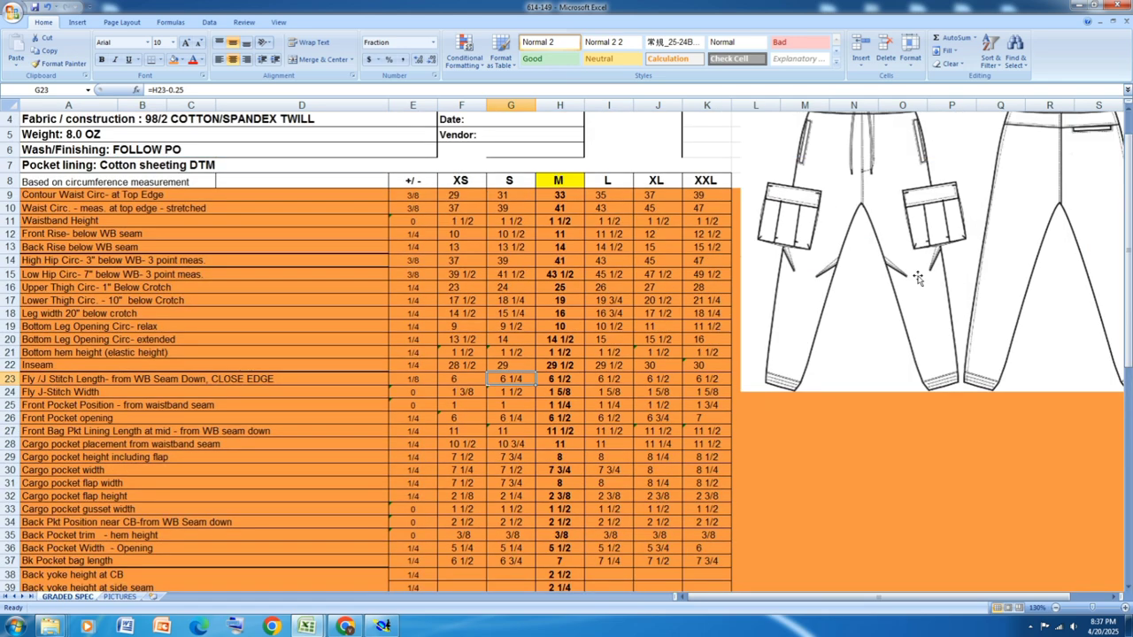
left_click(382, 626)
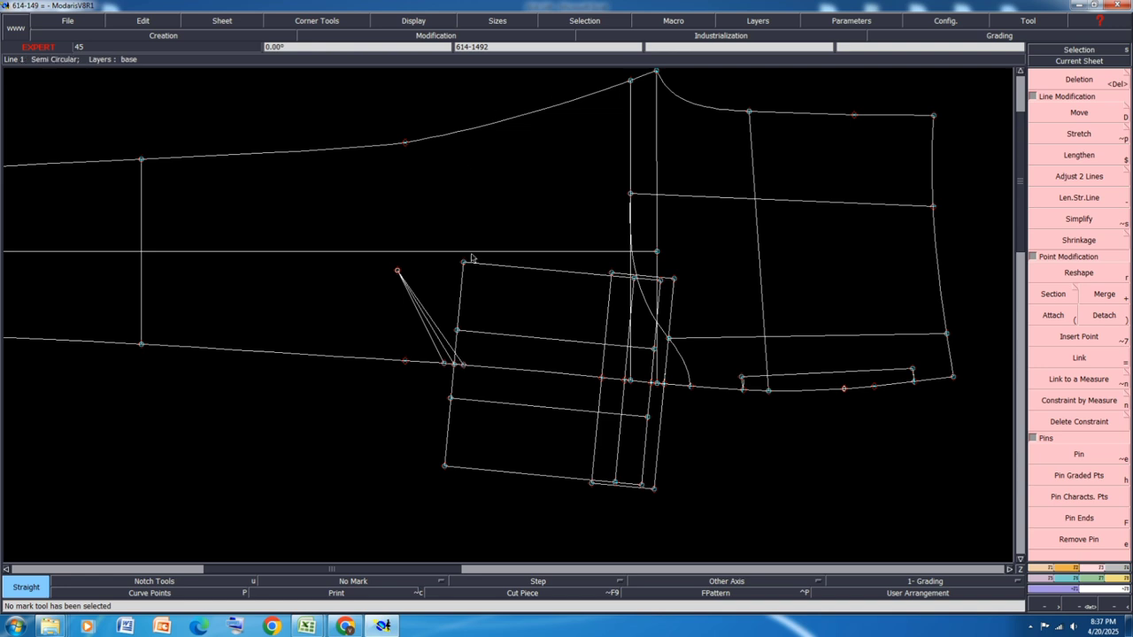
Step: Rotate the trouser sheet by two points so the front panel's inseam and side seam curve points below the cargo pocket lie horizontal
left_click(1071, 568)
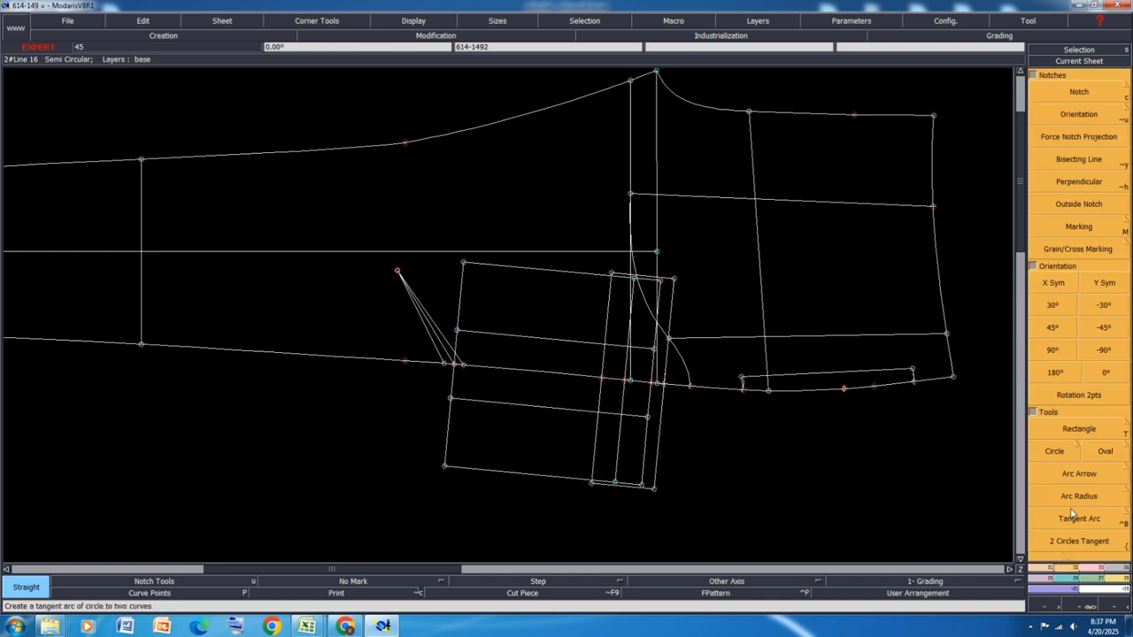
left_click(1073, 395)
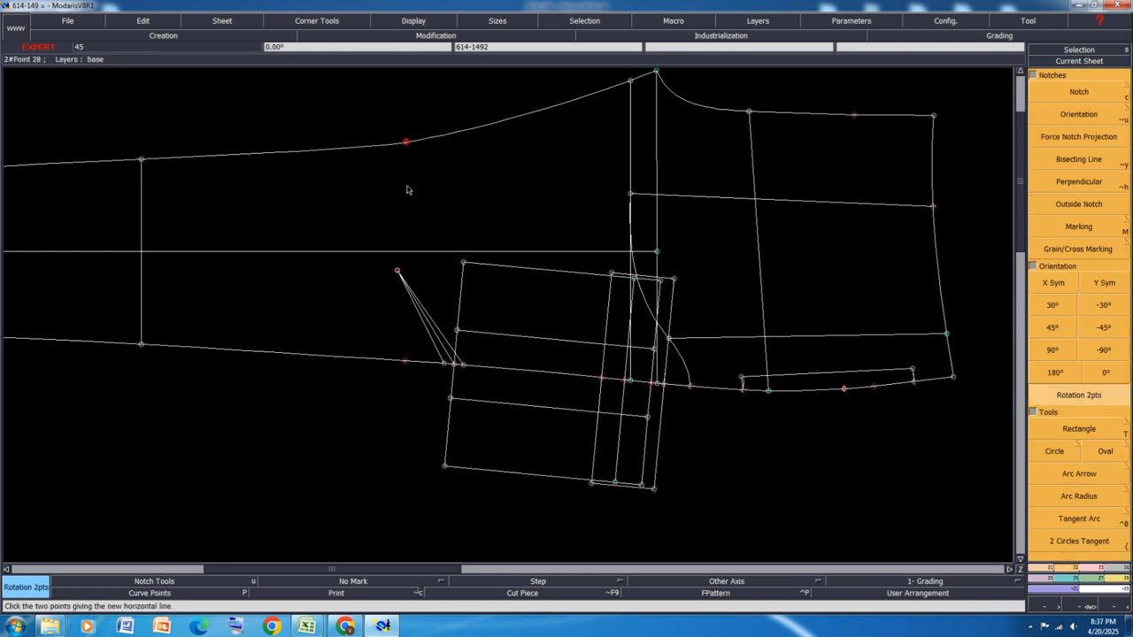
left_click(404, 141)
left_click(406, 360)
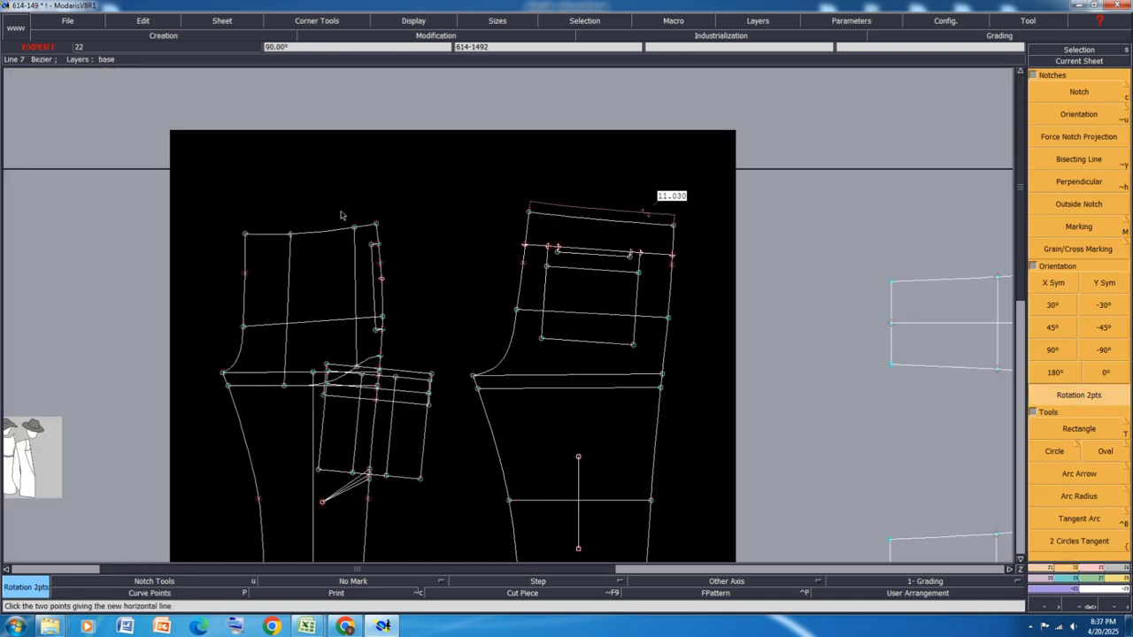
scroll(342, 216, "down", 3)
scroll(329, 405, "up", 4)
scroll(329, 400, "down", 4)
scroll(328, 400, "up", 3)
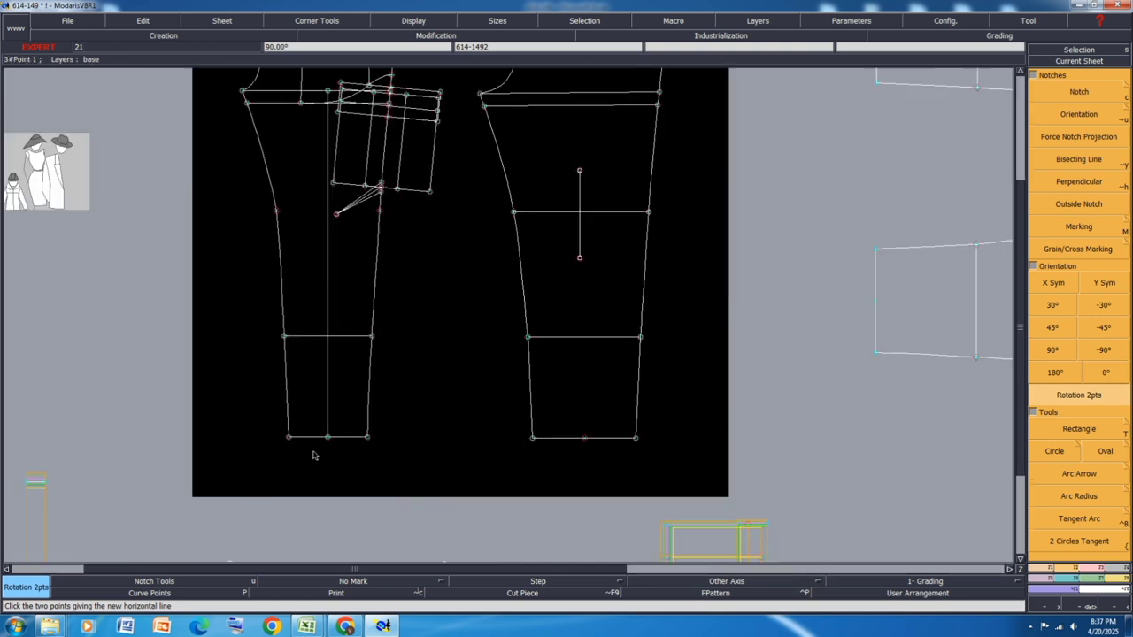
scroll(305, 164, "up", 2)
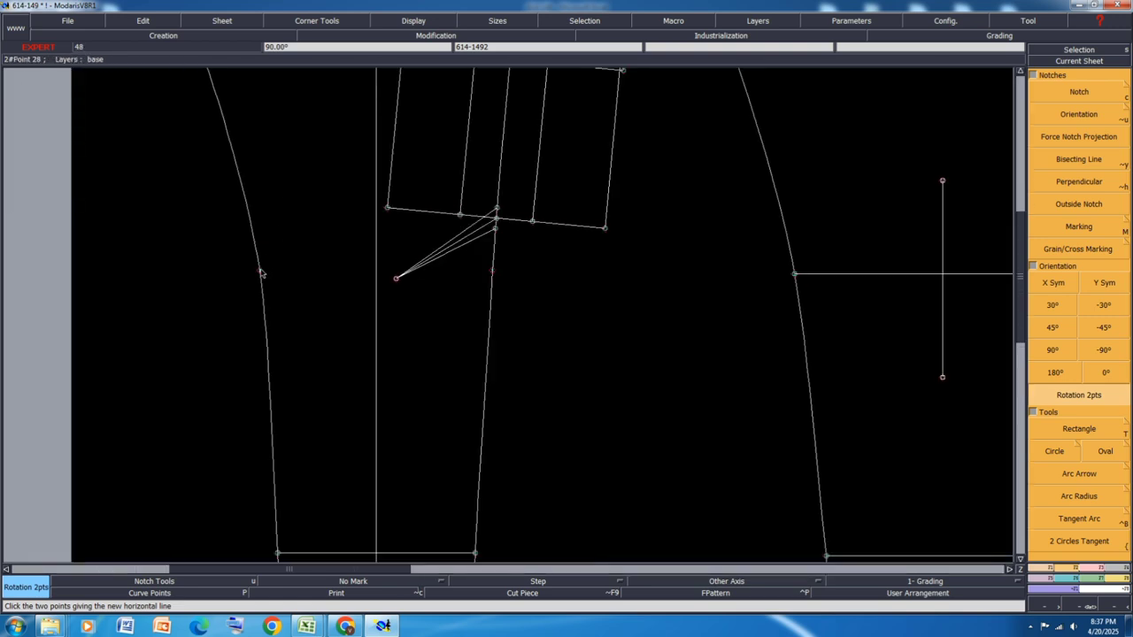
Step: Display the graded nest of the trouser sheet with all sizes selected
key("F9")
key("F10")
key("F11")
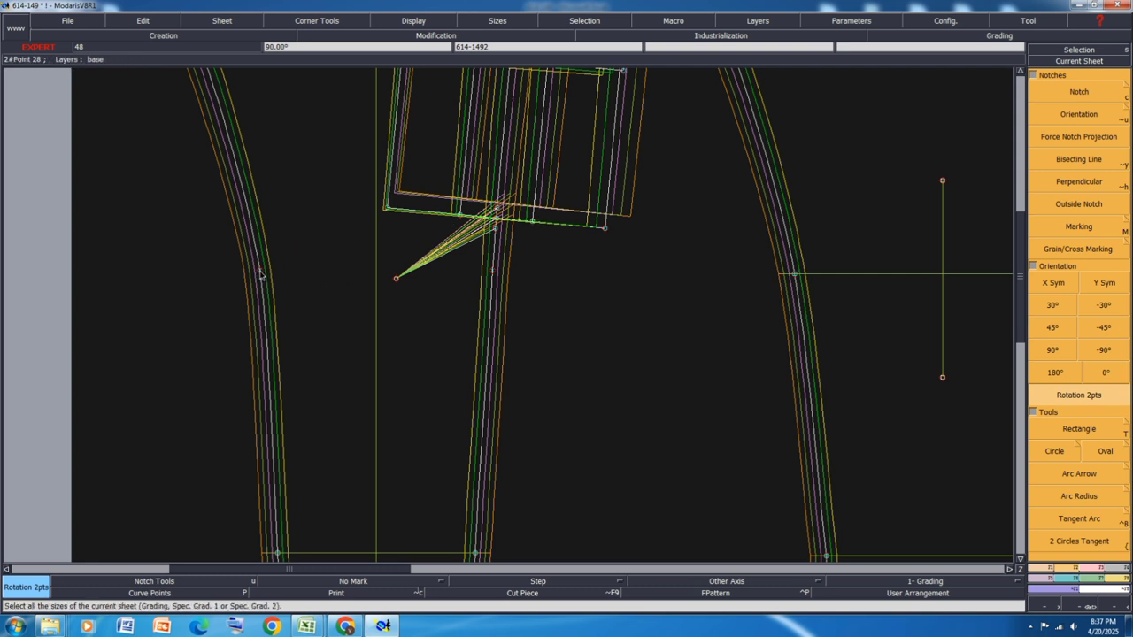
Step: Place a developed point on the front panel's inseam, level with the upper dart point on the side seam
key("d")
left_click(259, 271)
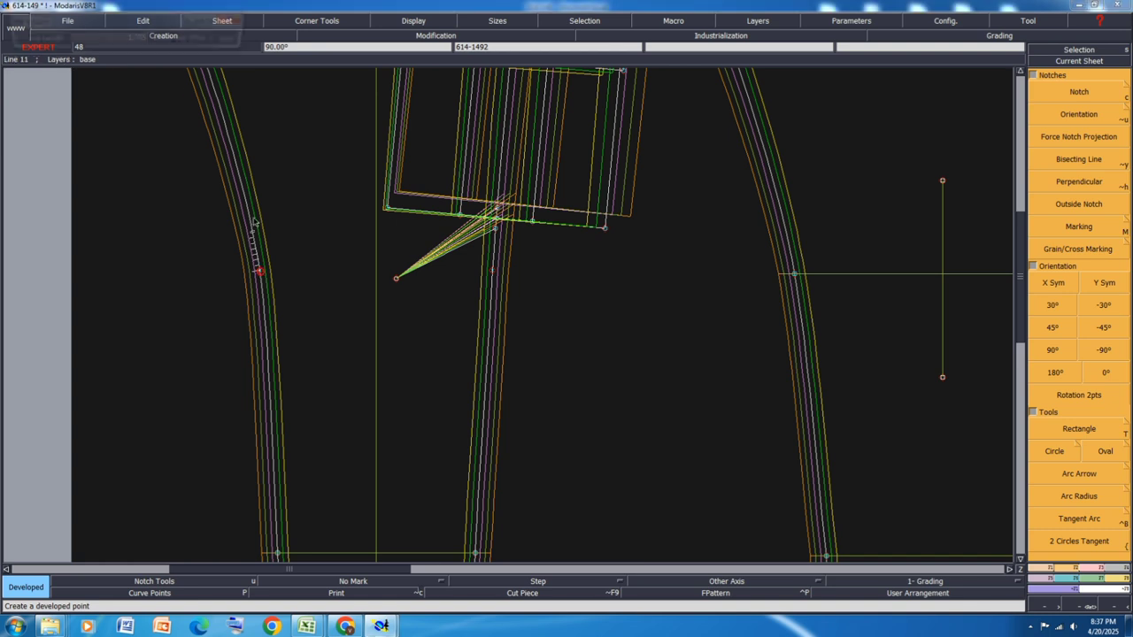
left_click(248, 207)
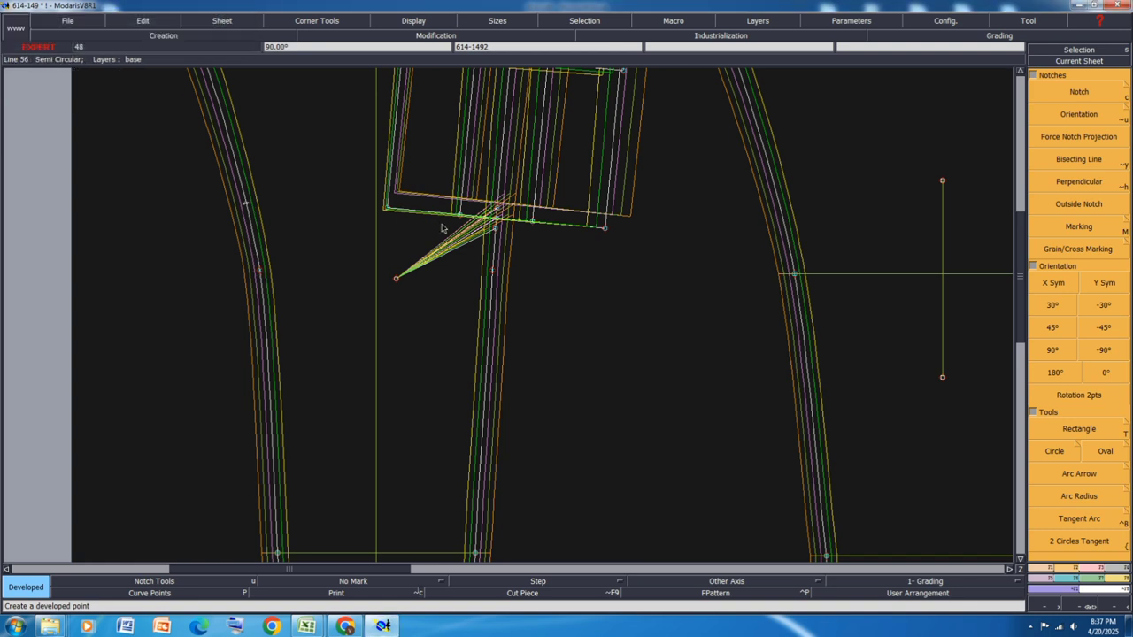
Step: Check the grading of the upper dart point on the side seam and inspect the nested trouser panels
scroll(501, 206, "up", 1)
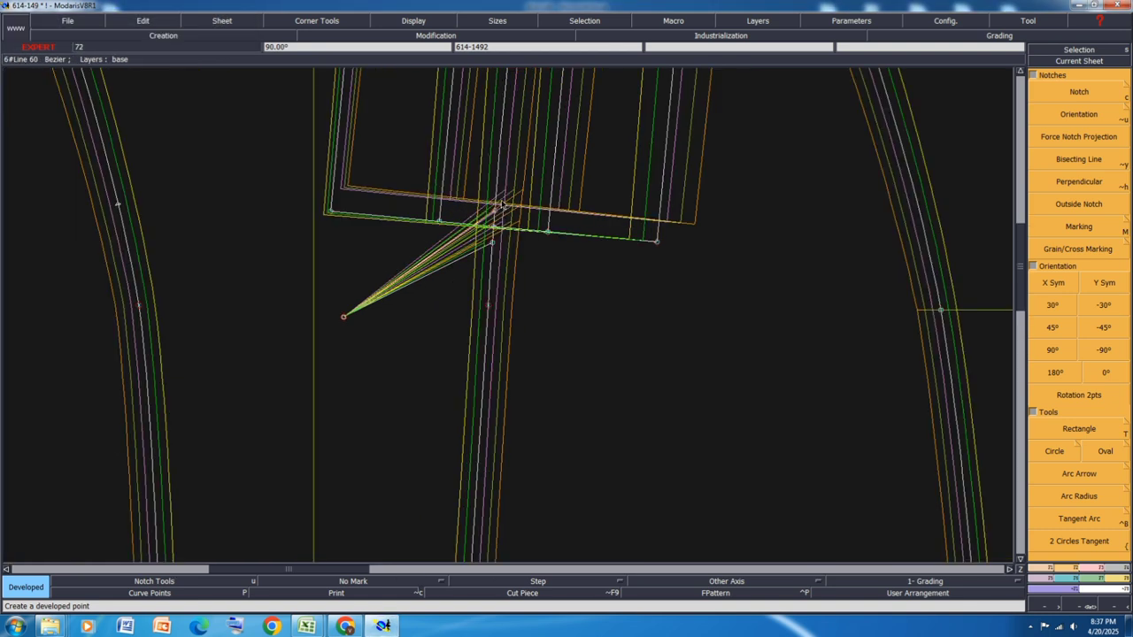
left_click(1066, 578)
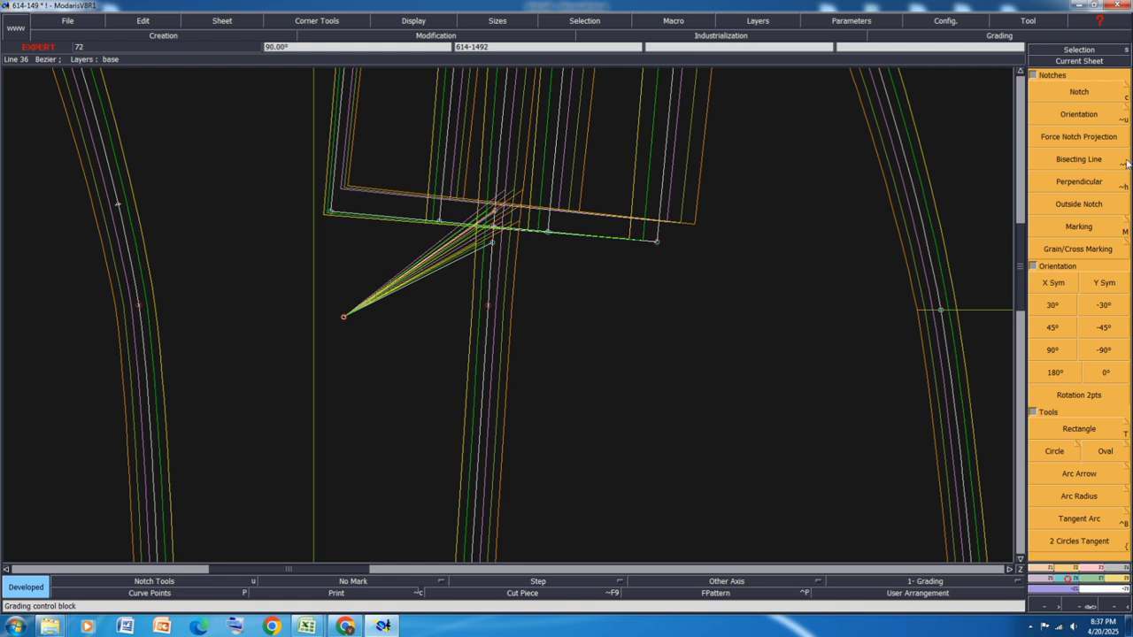
left_click(1078, 92)
left_click(498, 207)
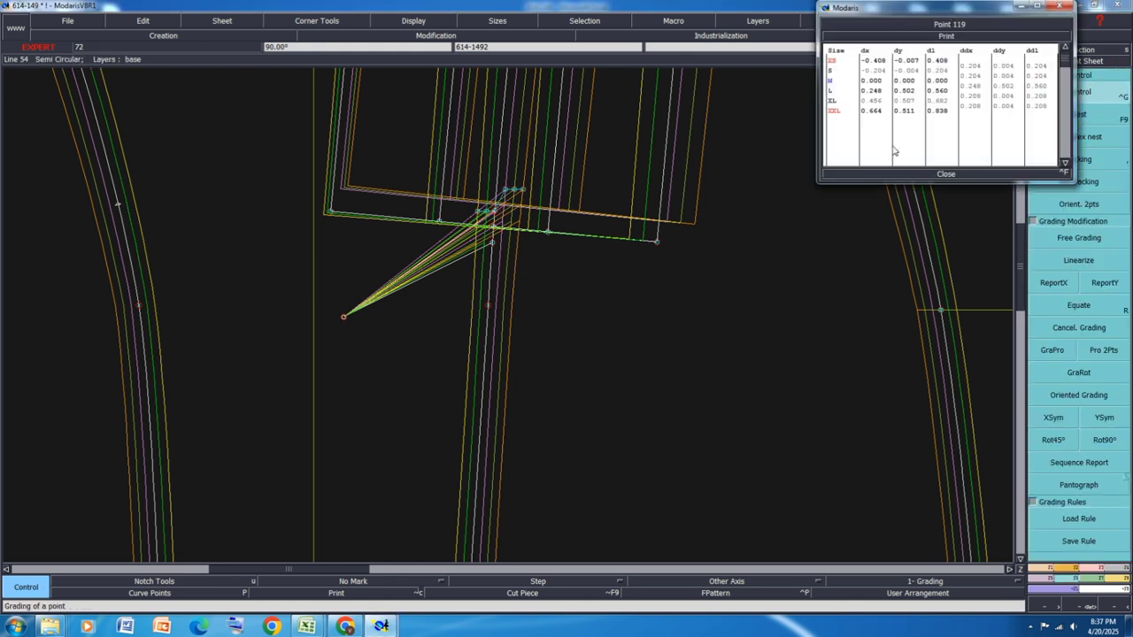
left_click(946, 174)
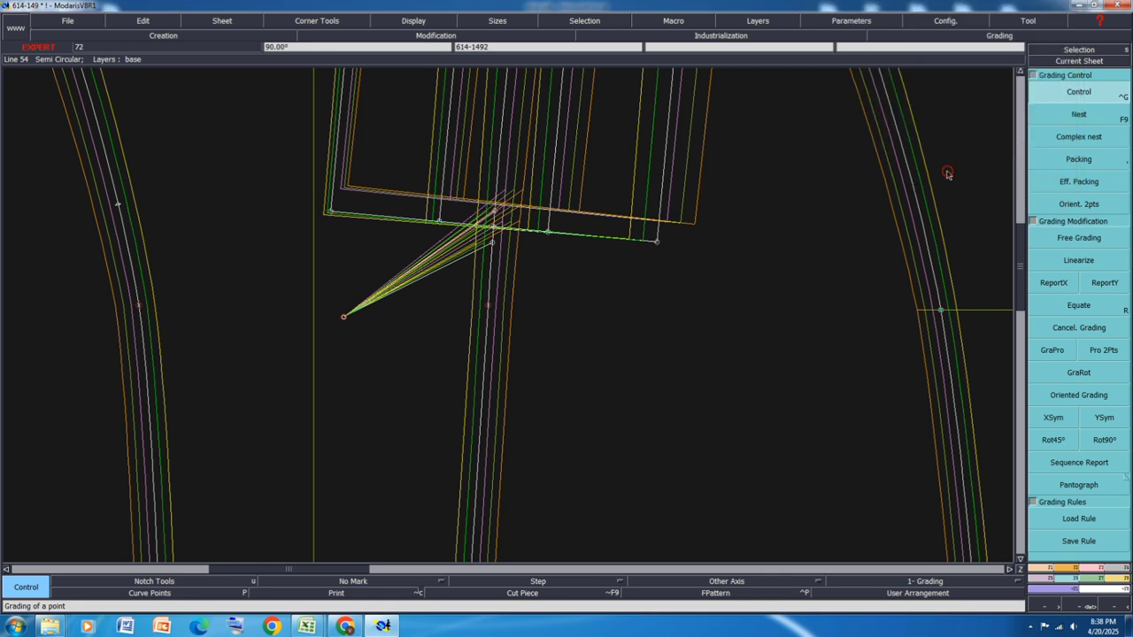
scroll(243, 263, "down", 2)
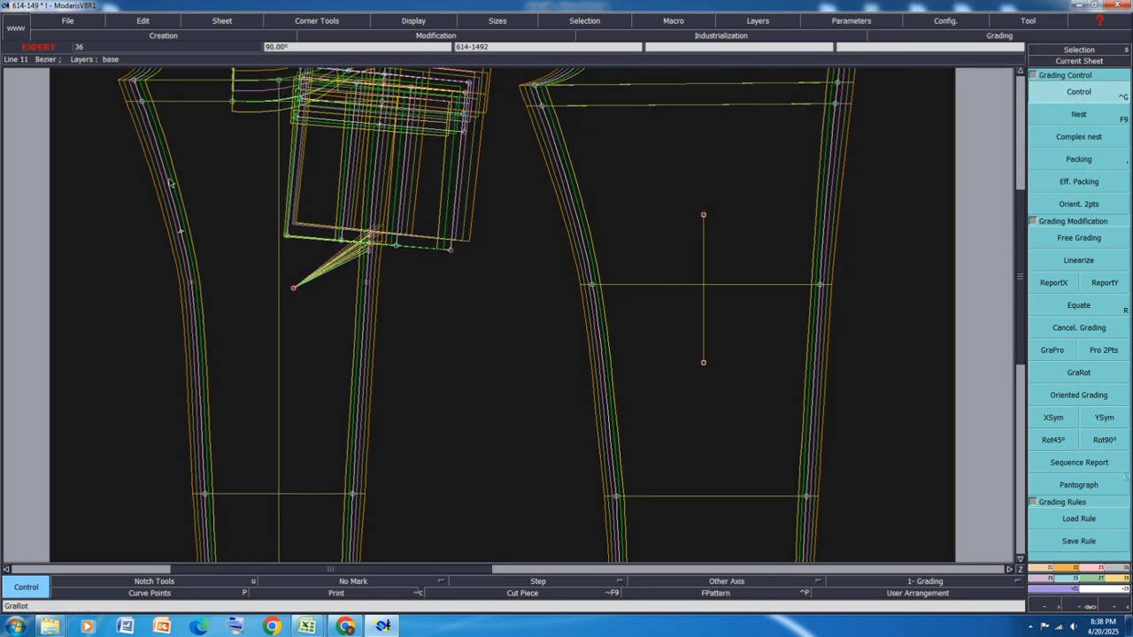
scroll(381, 253, "down", 1)
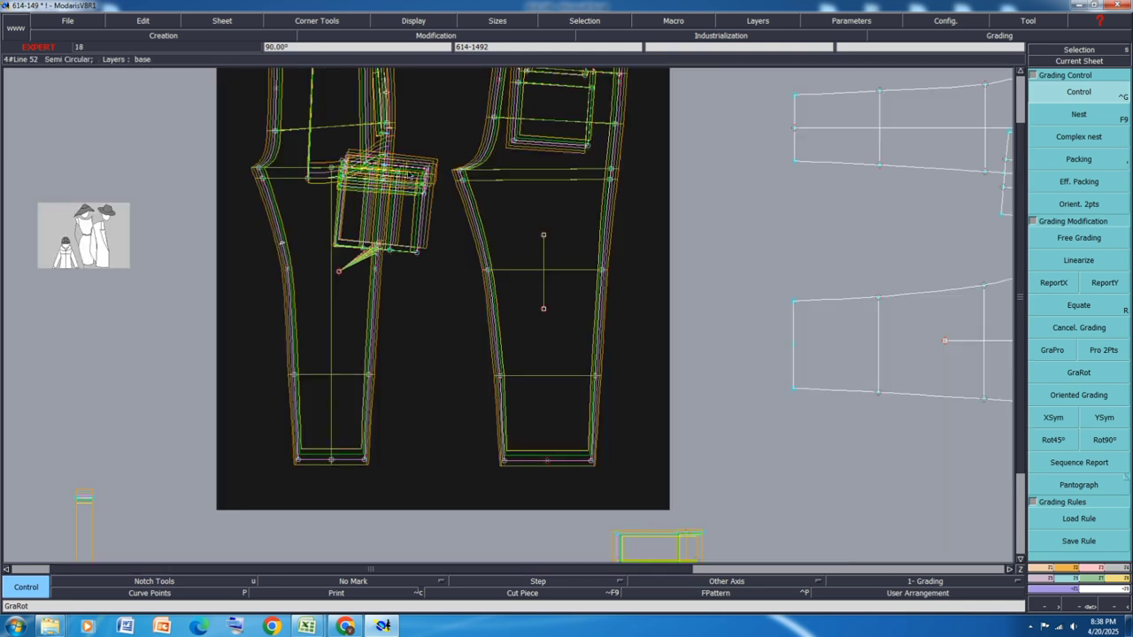
scroll(408, 177, "up", 1)
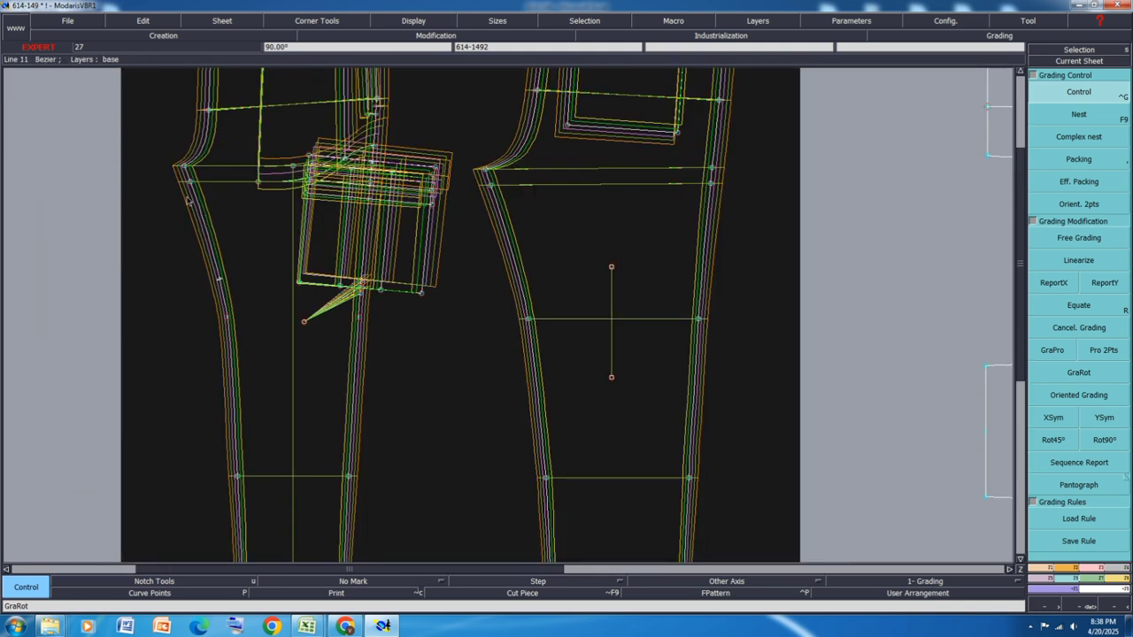
Step: Draw a straight line from the upper dart point on the front panel's side seam to the developed point on the inseam
scroll(281, 256, "up", 1)
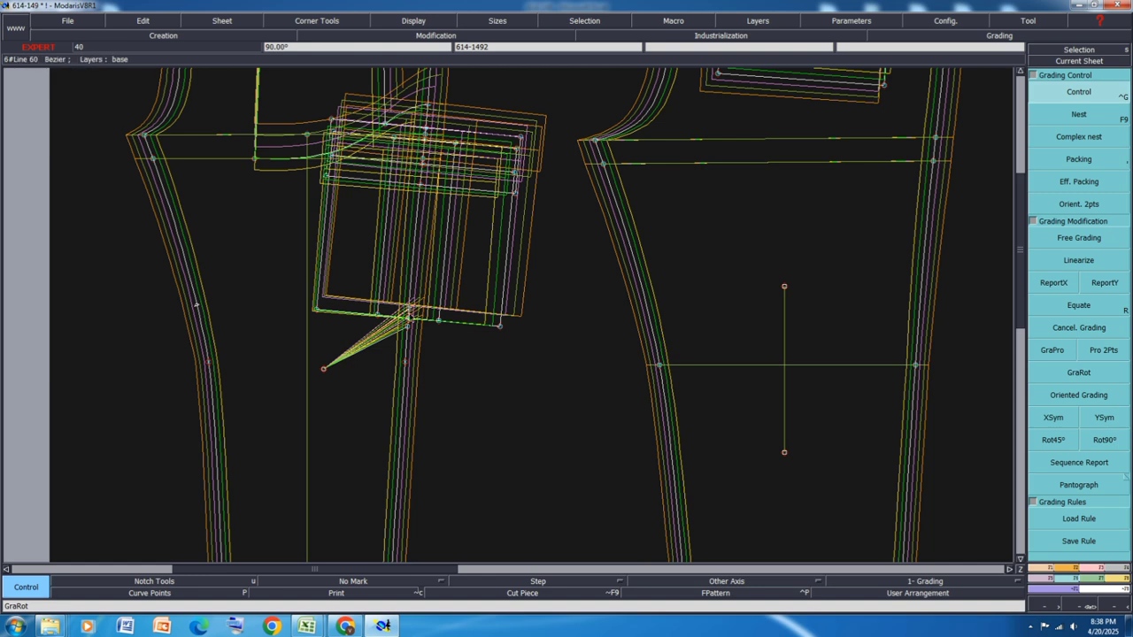
scroll(412, 314, "up", 1)
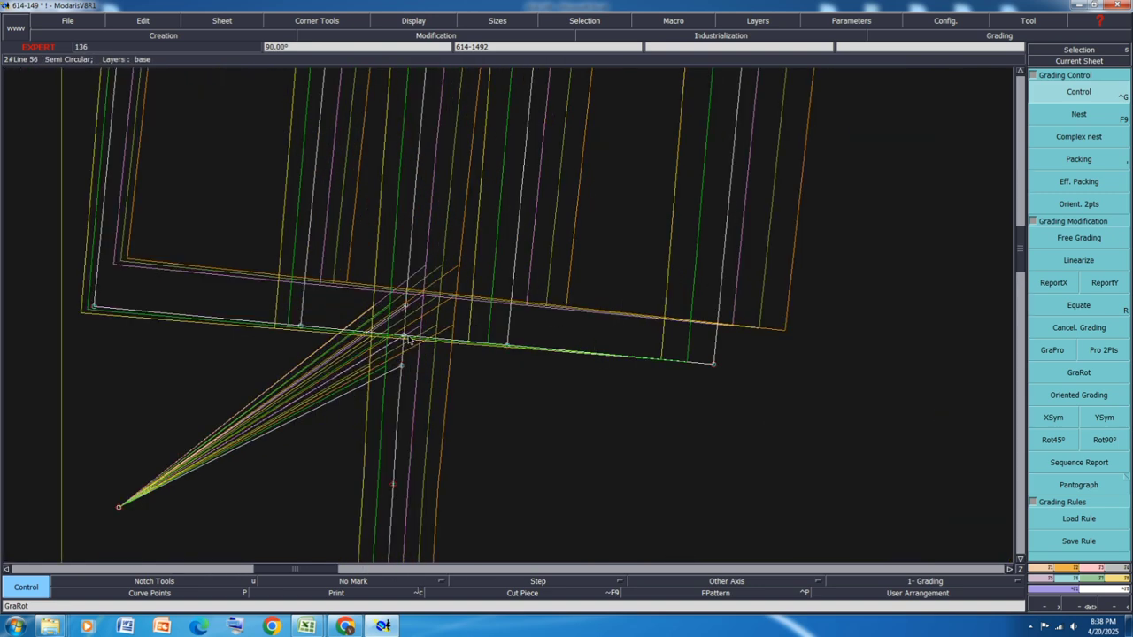
scroll(414, 341, "up", 1)
key("l")
left_click(403, 339)
scroll(403, 339, "down", 1)
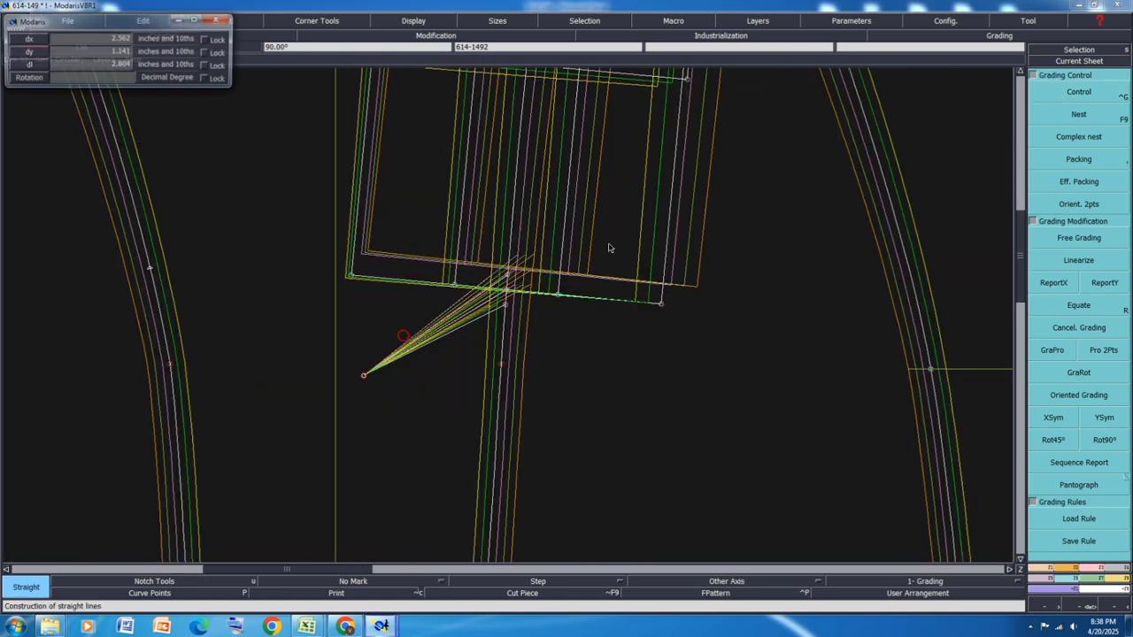
left_click(150, 269)
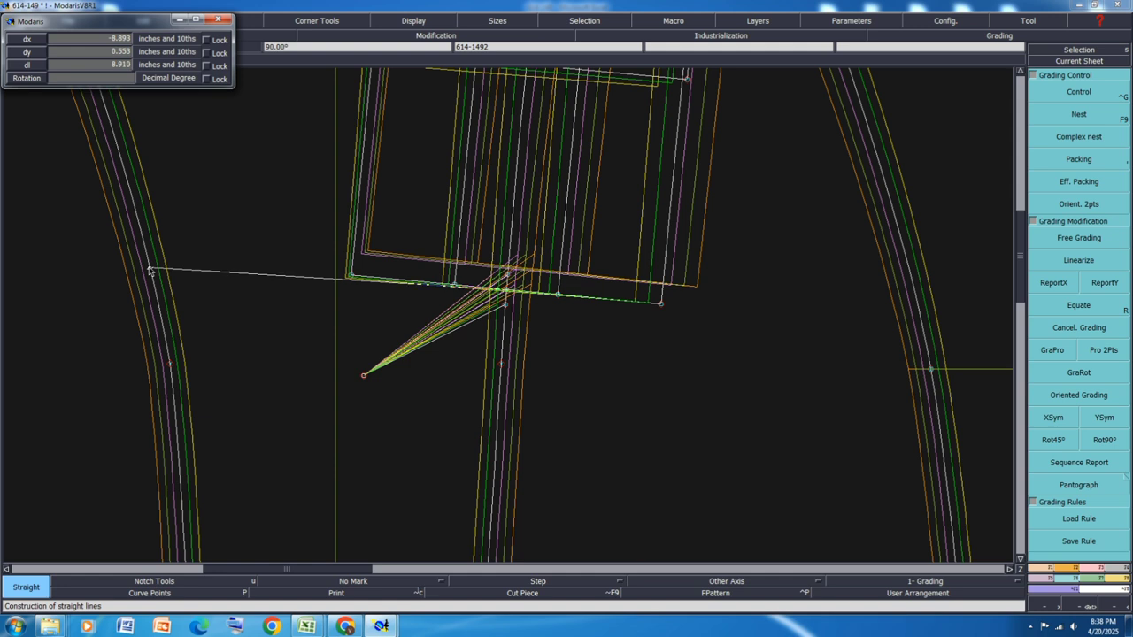
key("ctrl+z")
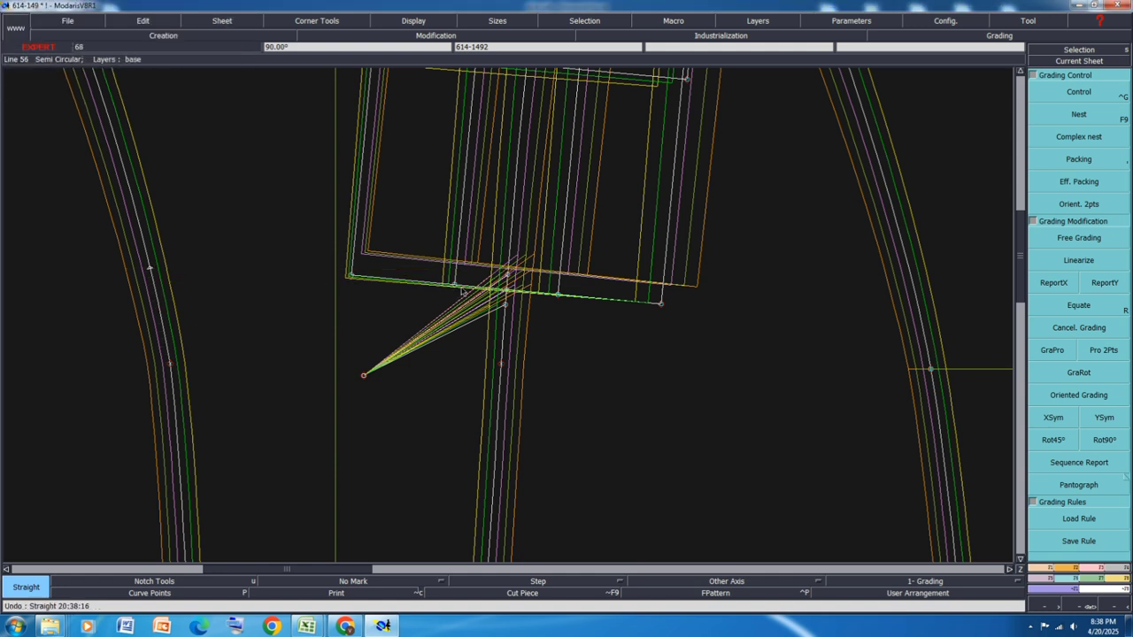
left_click(150, 270)
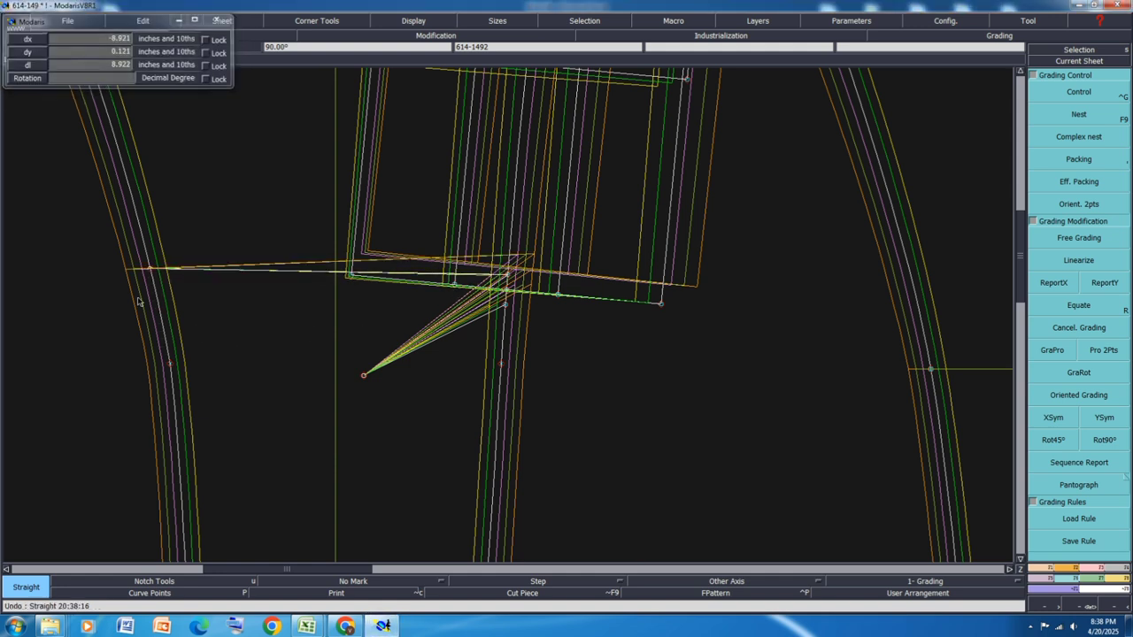
Step: Try grading the inseam's developed point with a length increment (ddl) of -0.375 between sizes S and M
left_click(1098, 92)
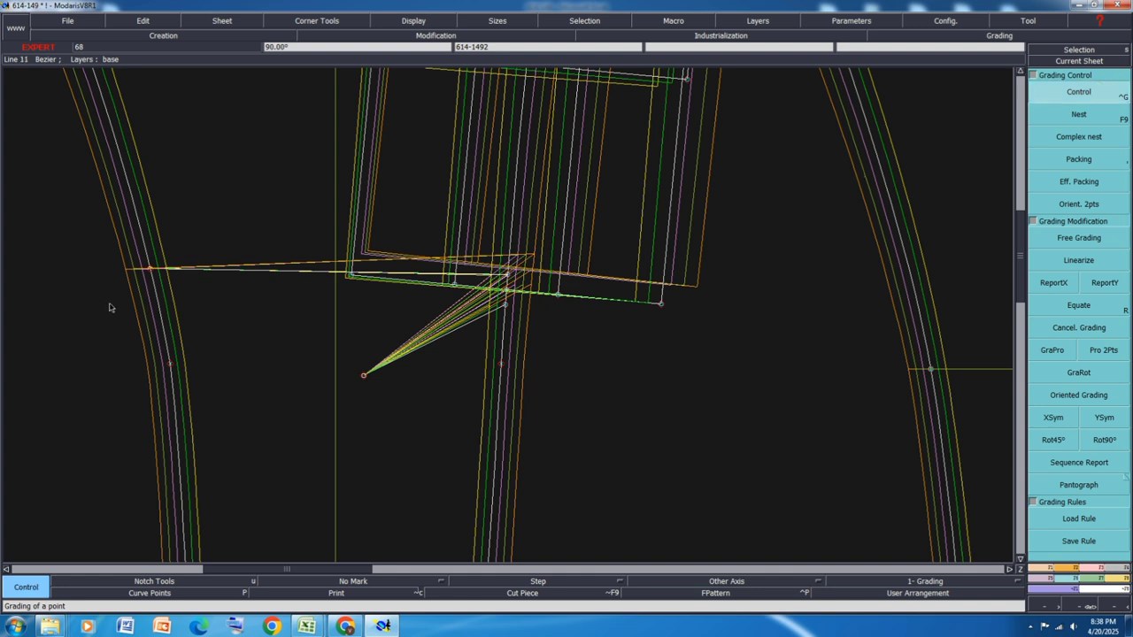
left_click(147, 269)
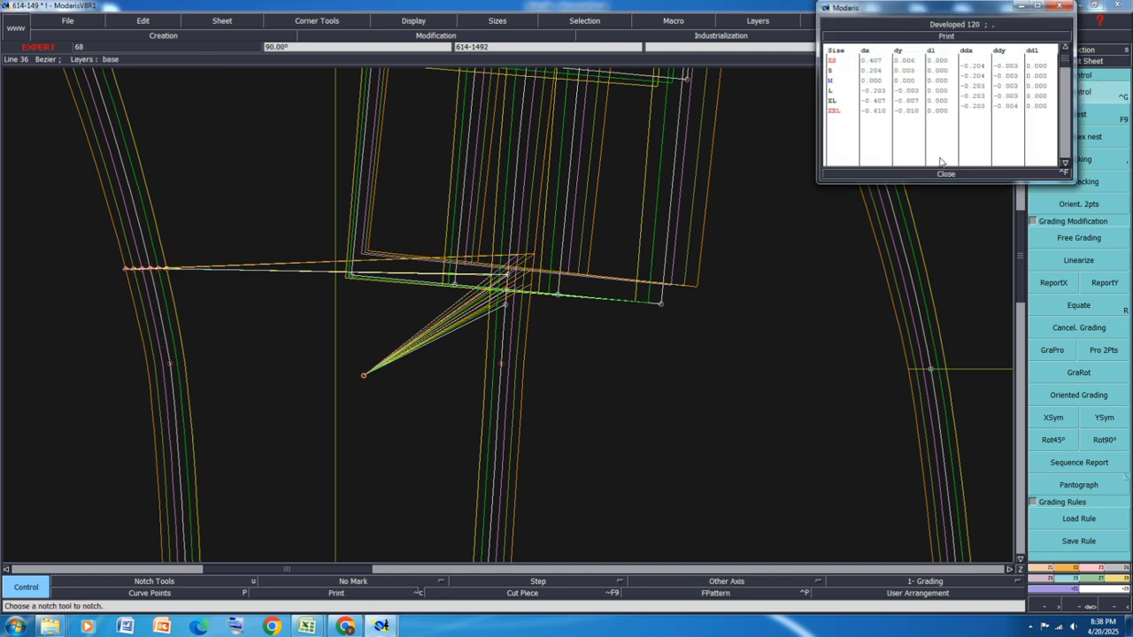
left_click(1041, 78)
key("Return")
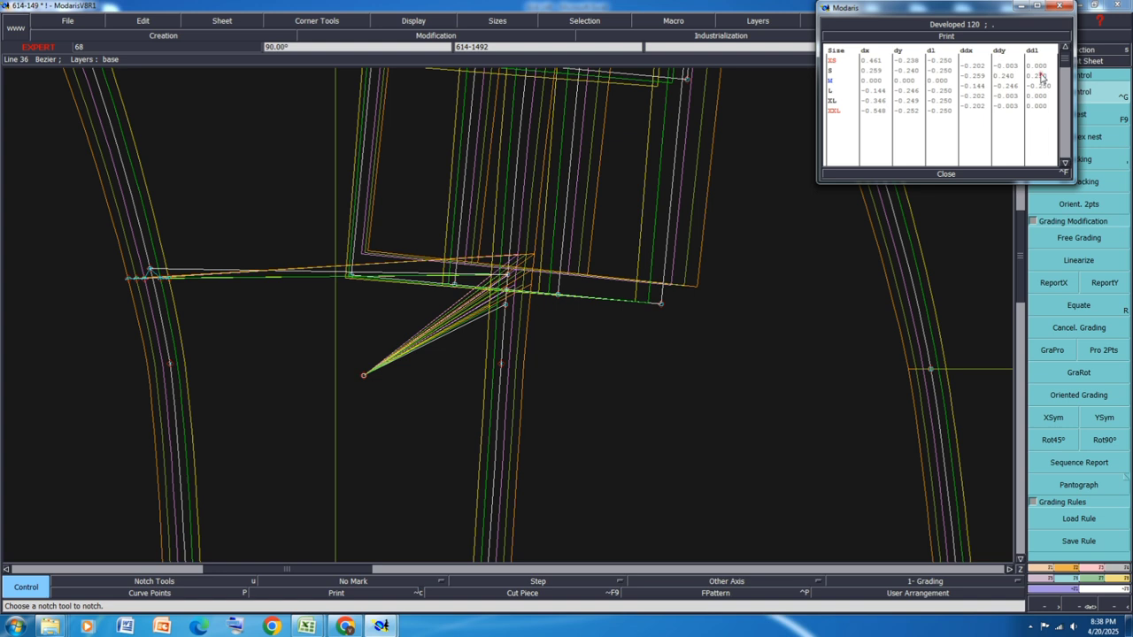
left_click(1041, 78)
key("BackSpace")
key("Return")
left_click(1042, 78)
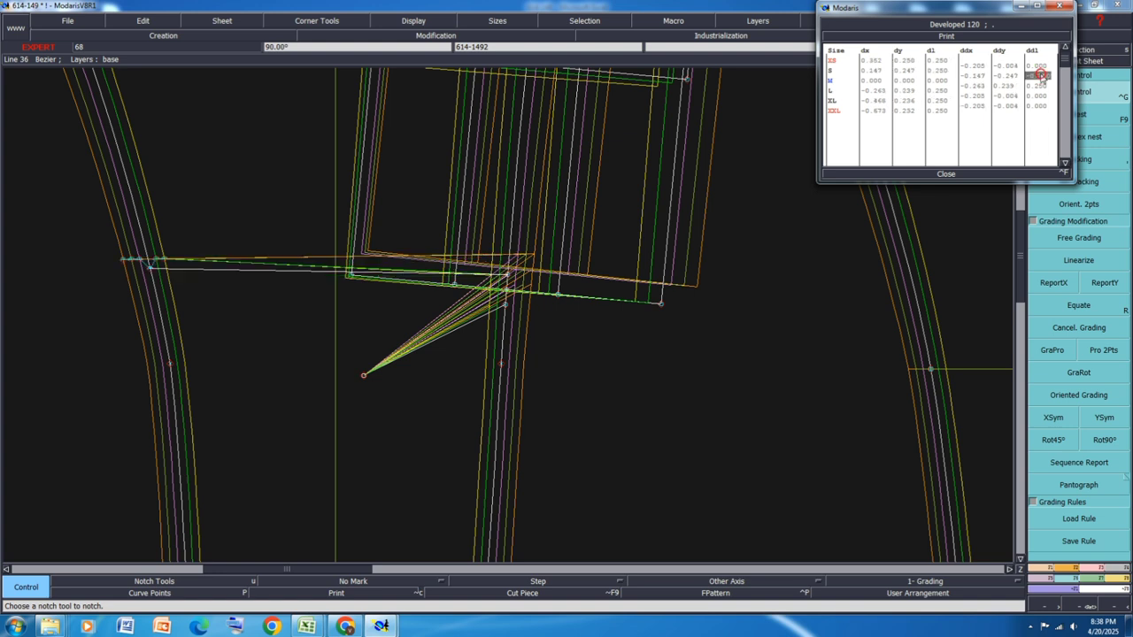
key("Return")
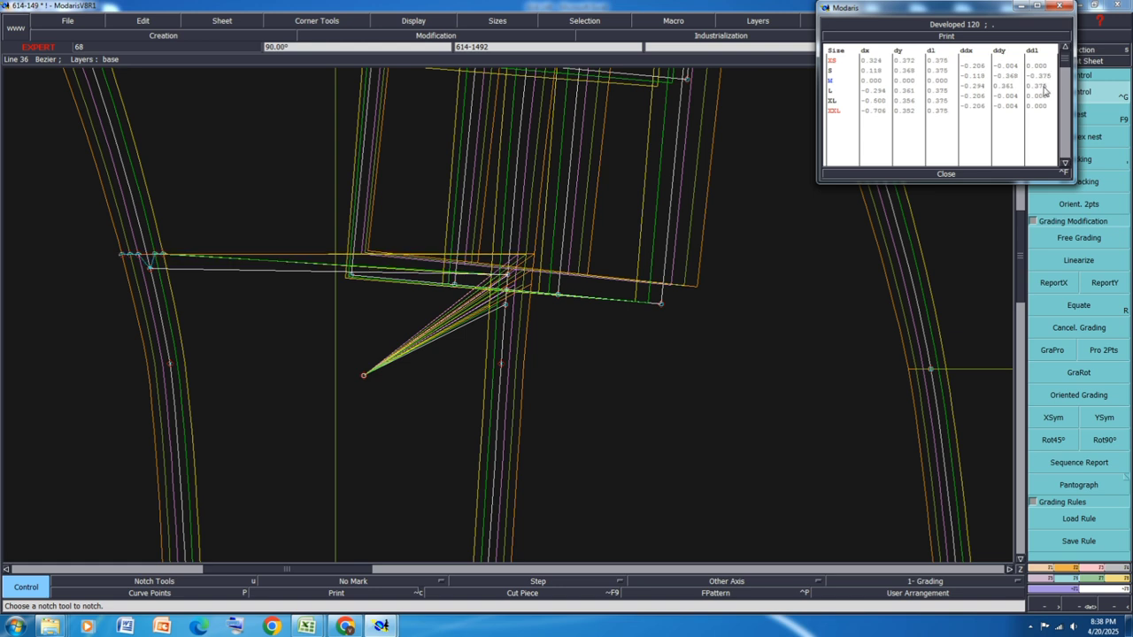
Step: Set the inseam point's length increments (ddl) to 0 for every size step from M up to XXL
left_click(1043, 88)
type("0")
key("Return")
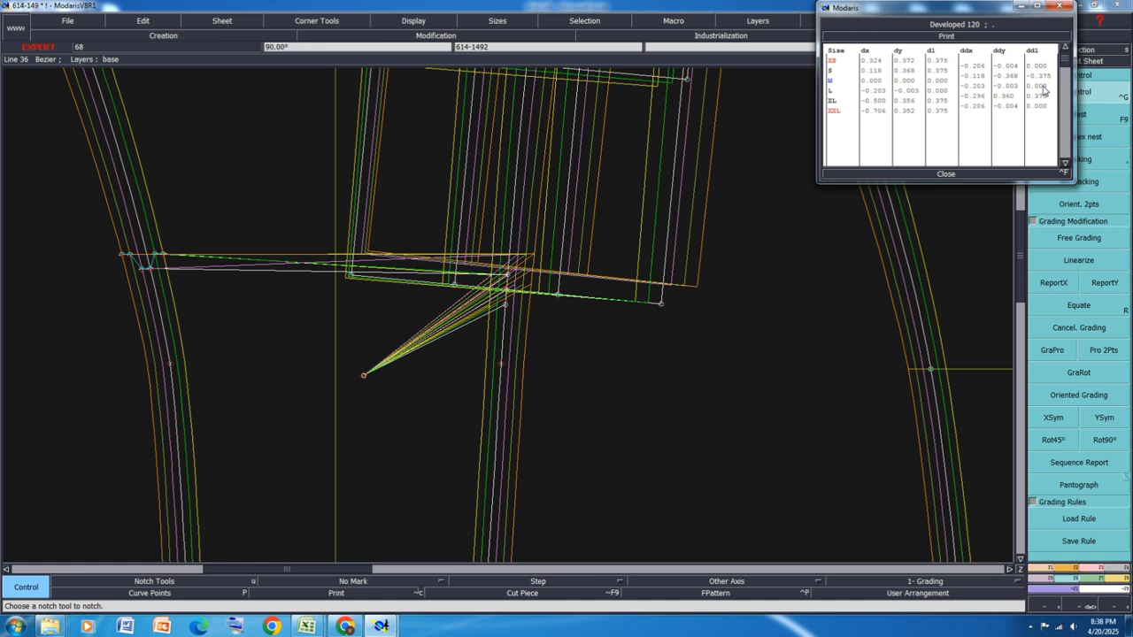
left_click(1042, 98)
key("BackSpace")
key("Return")
left_click(1043, 97)
key("Return")
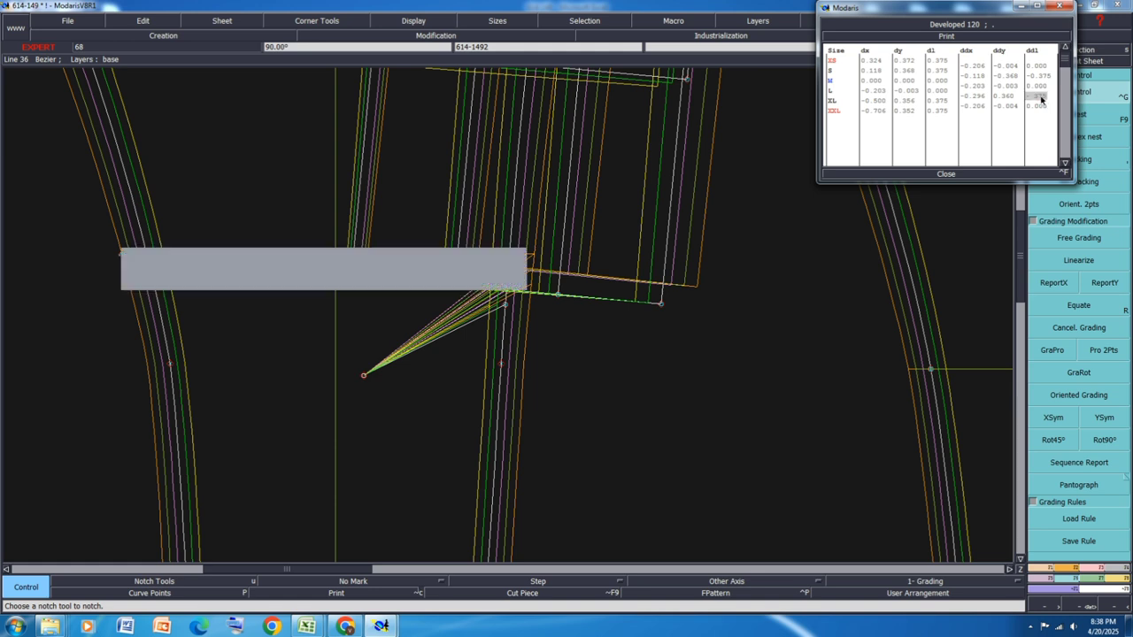
left_click(1042, 97)
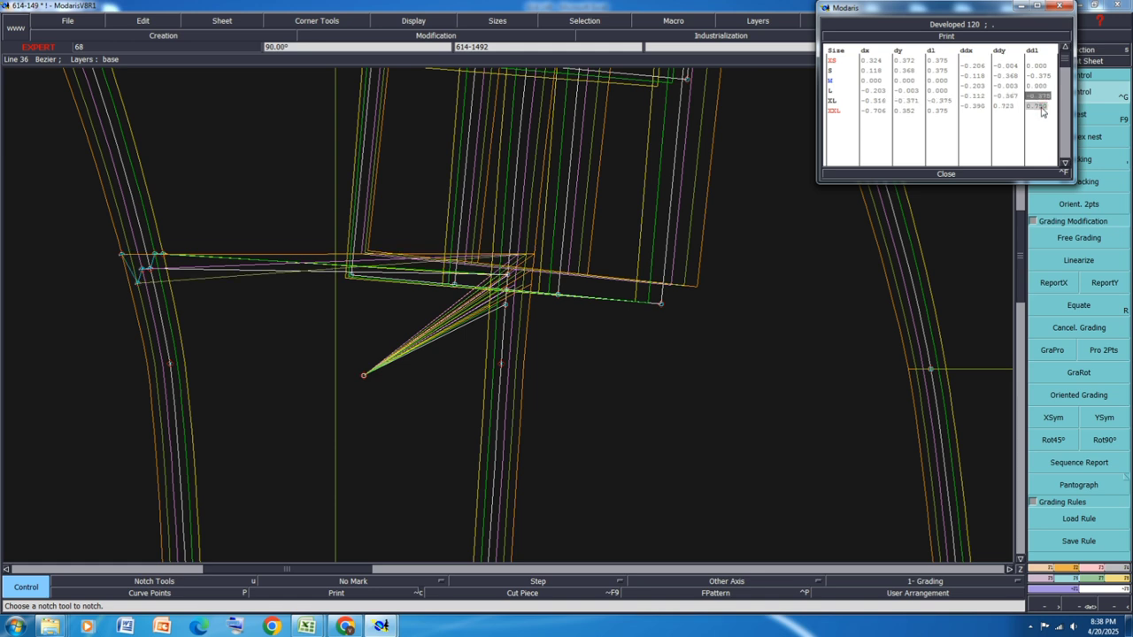
type("0")
key("Return")
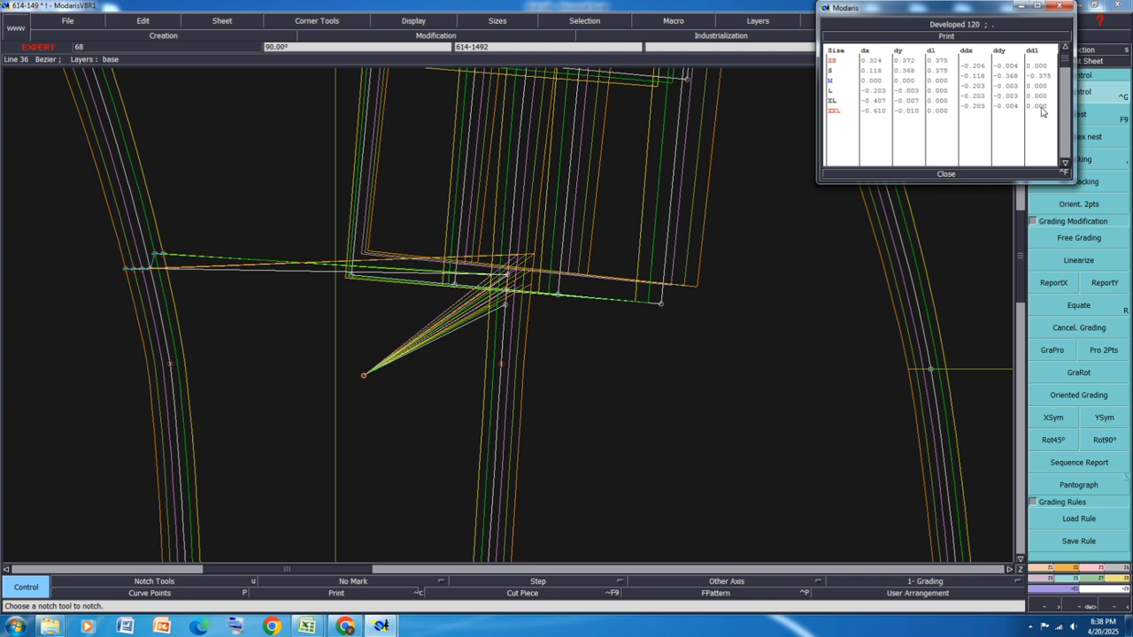
Step: Reset the inseam point's length increment (ddl) between S and M to 0
left_click(1040, 77)
type("0")
key("Return")
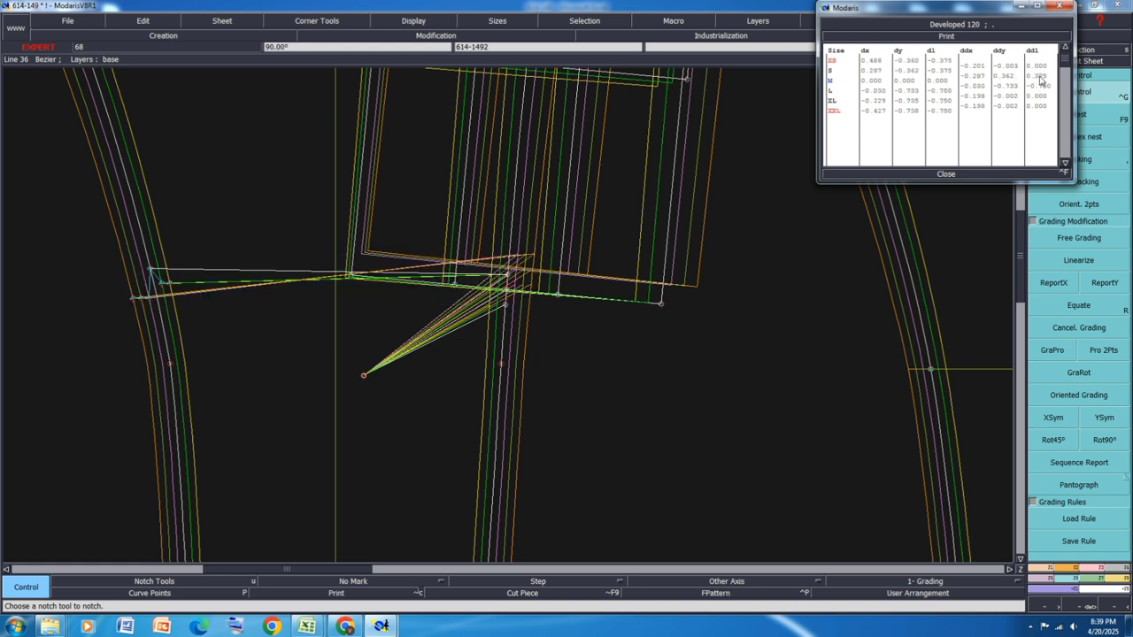
type("0")
key("Return")
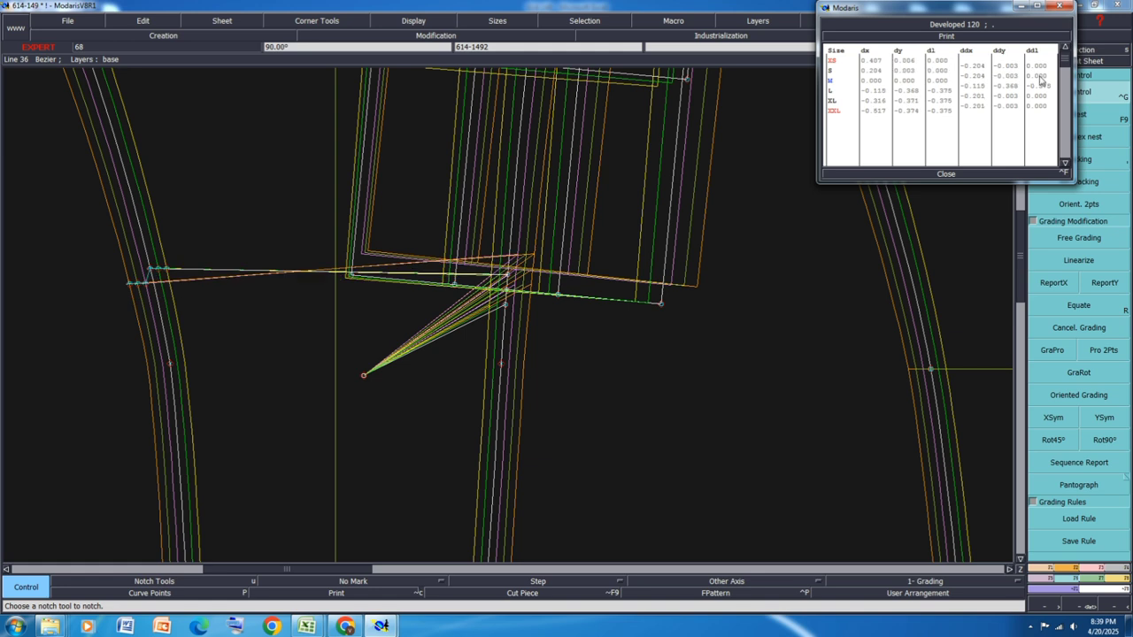
Step: Set the inseam point's length increment (ddl) to 0.375 between M and L, with 0 for the larger size steps
left_click(1043, 86)
double_click(1043, 87)
key("BackSpace")
key("Return")
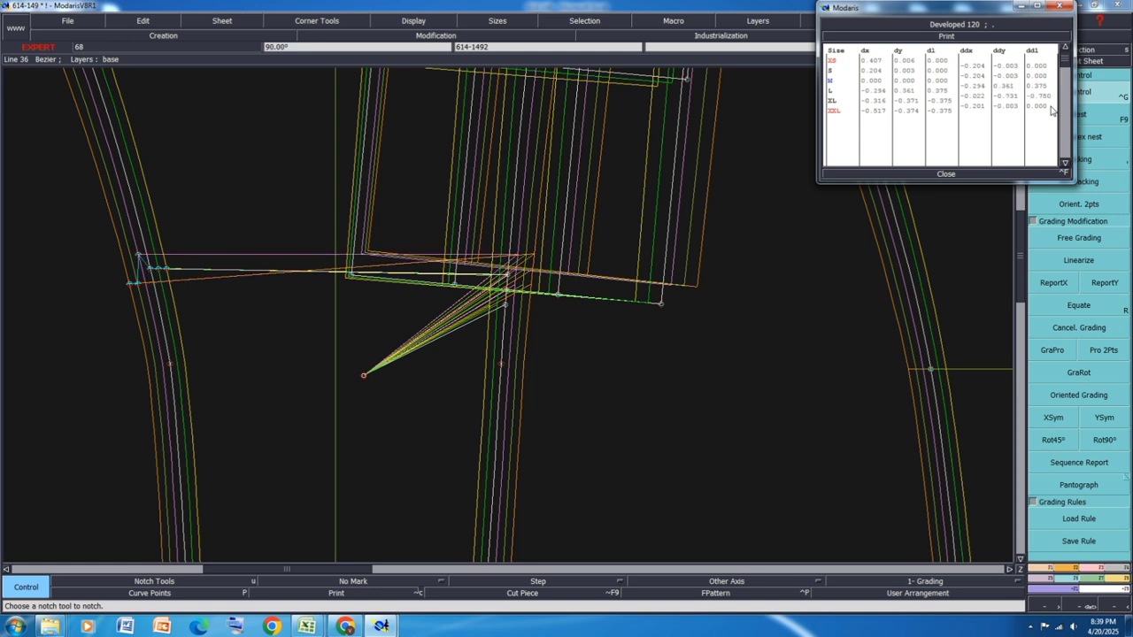
left_click(1039, 107)
key("Return")
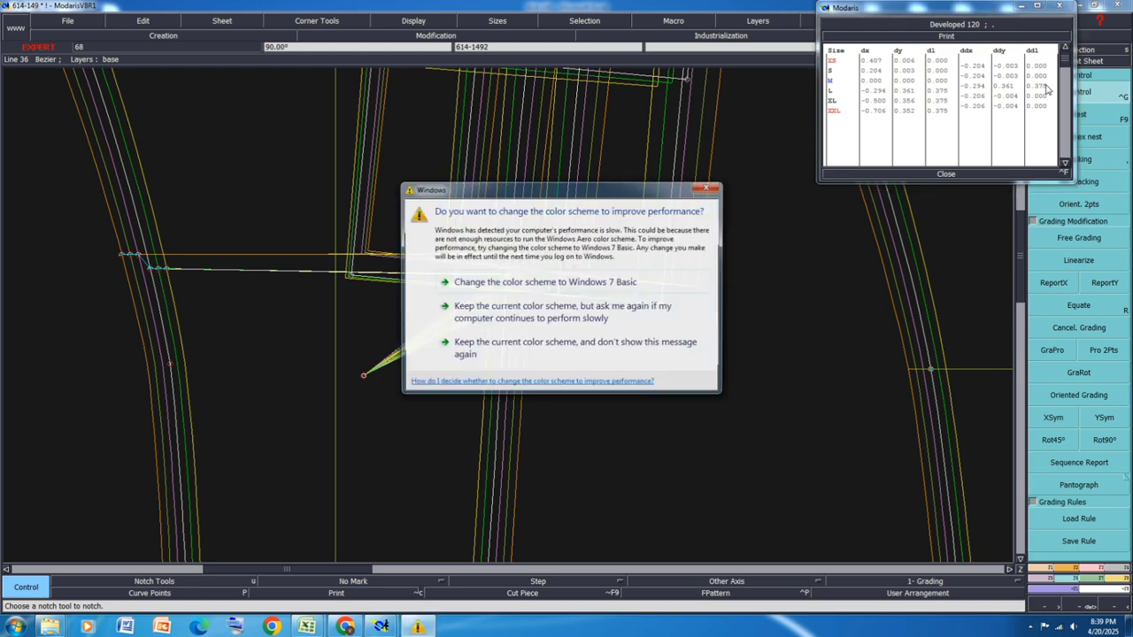
left_click(708, 189)
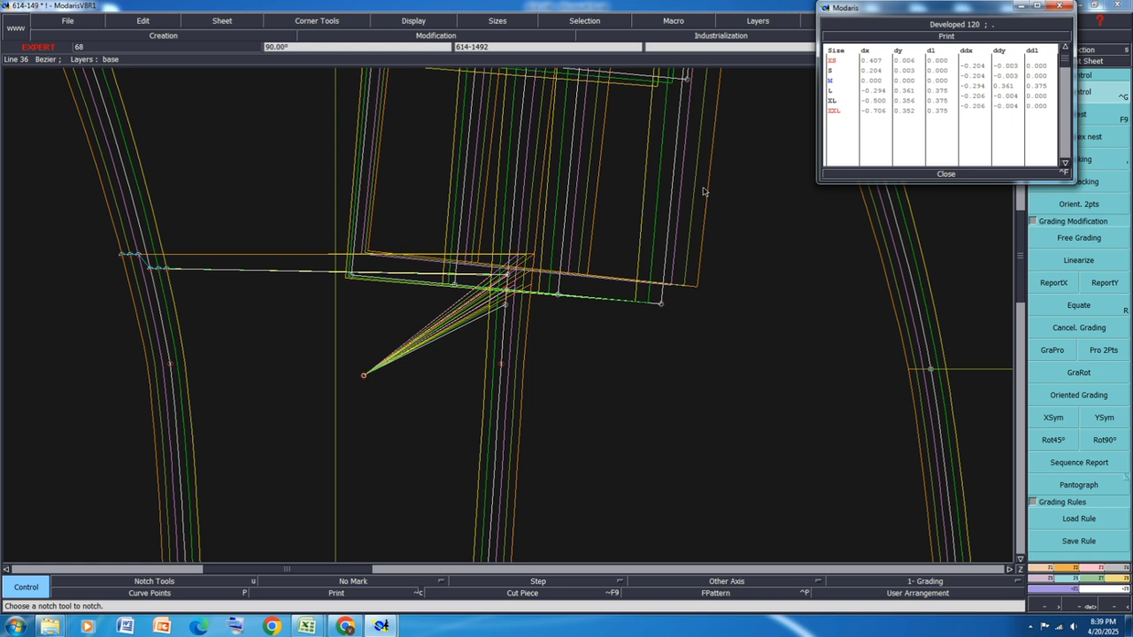
left_click(1039, 88)
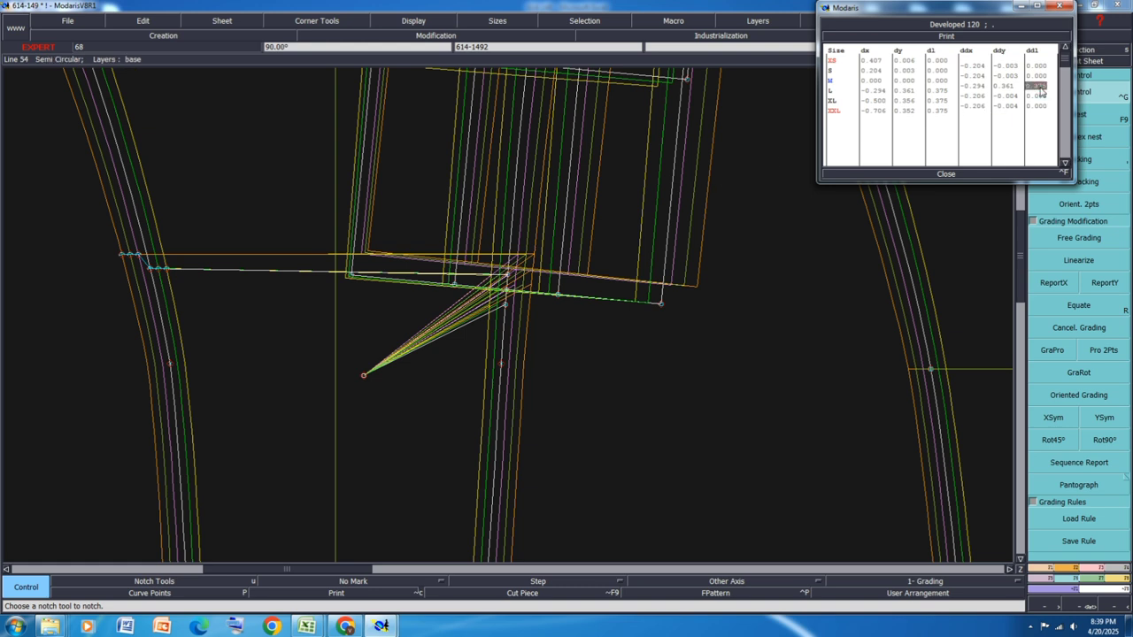
left_click(949, 174)
left_click(945, 176)
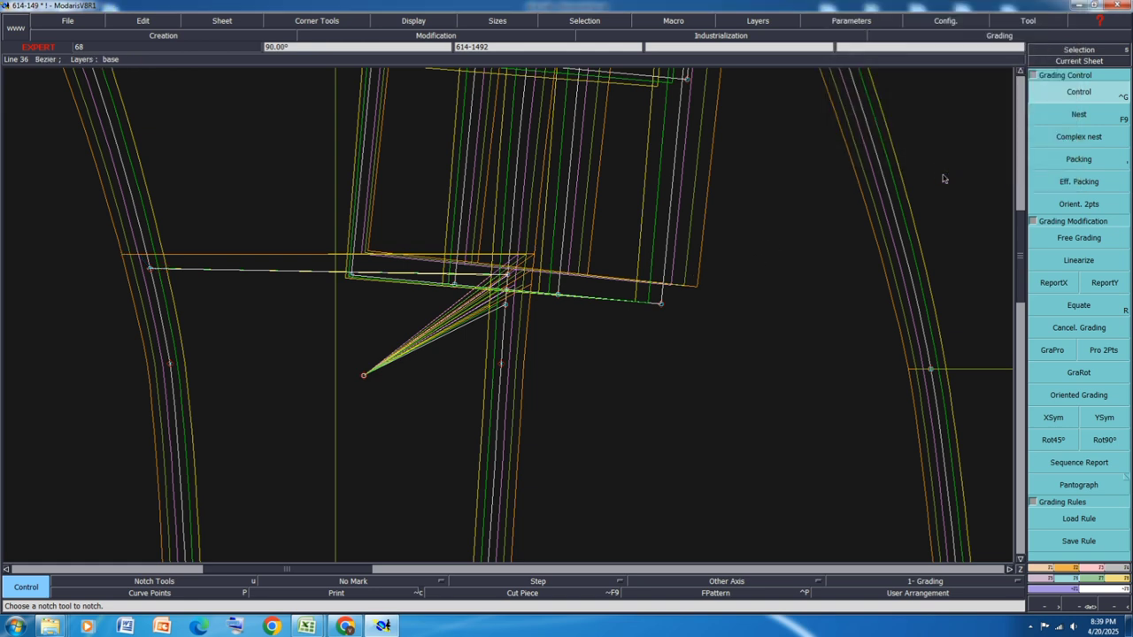
Step: Compare the grading of the upper dart point on the side seam with that of the inseam's developed point
left_click(511, 280)
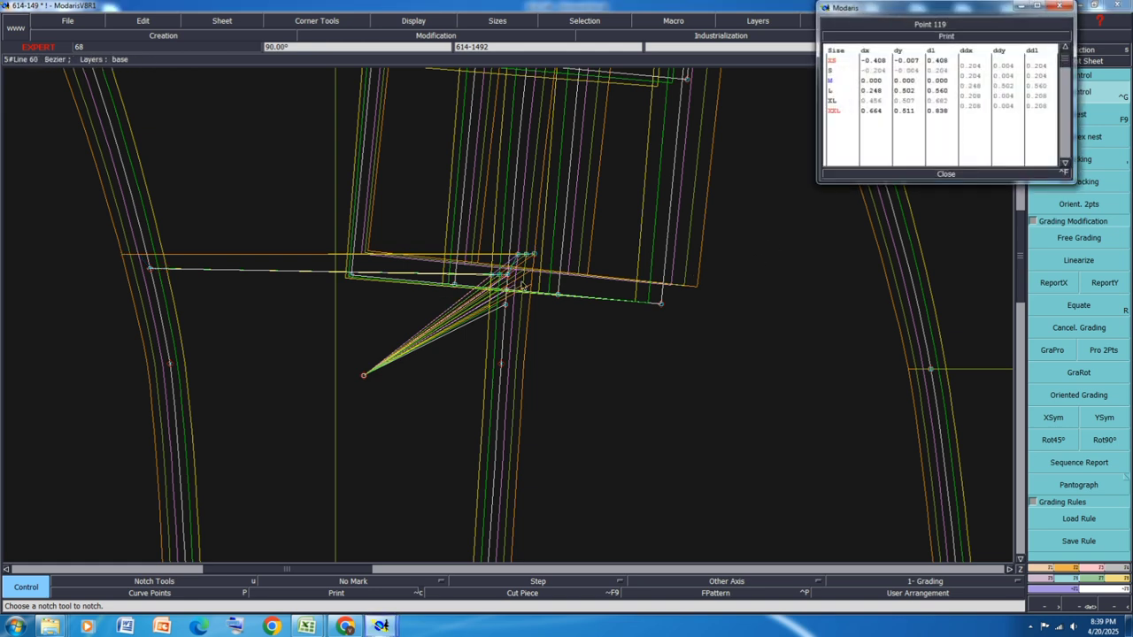
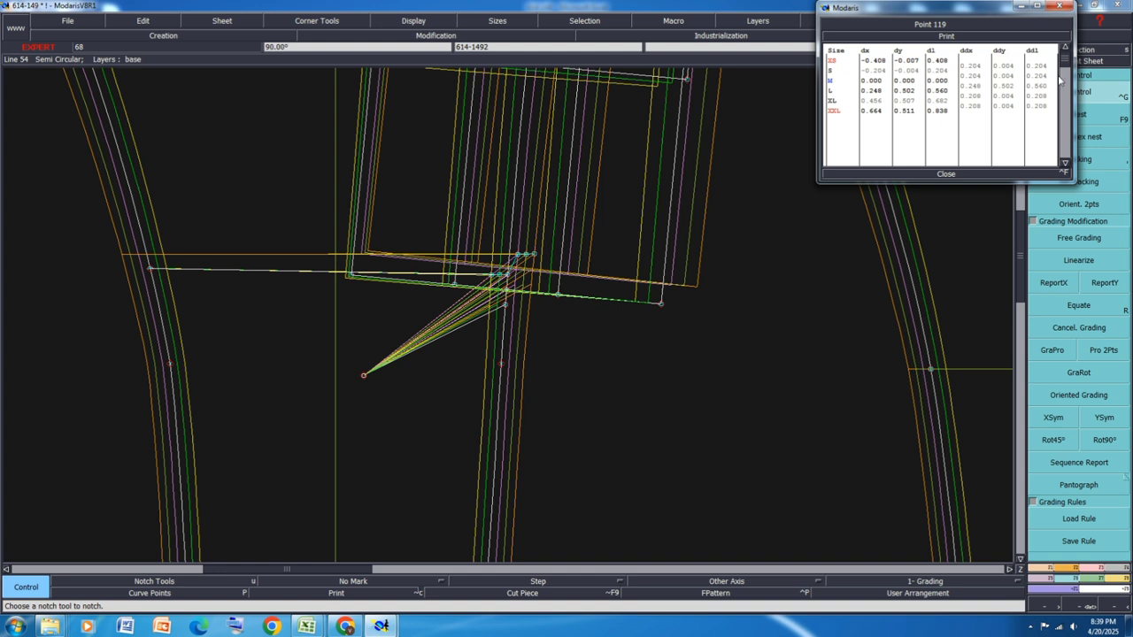
left_click(944, 174)
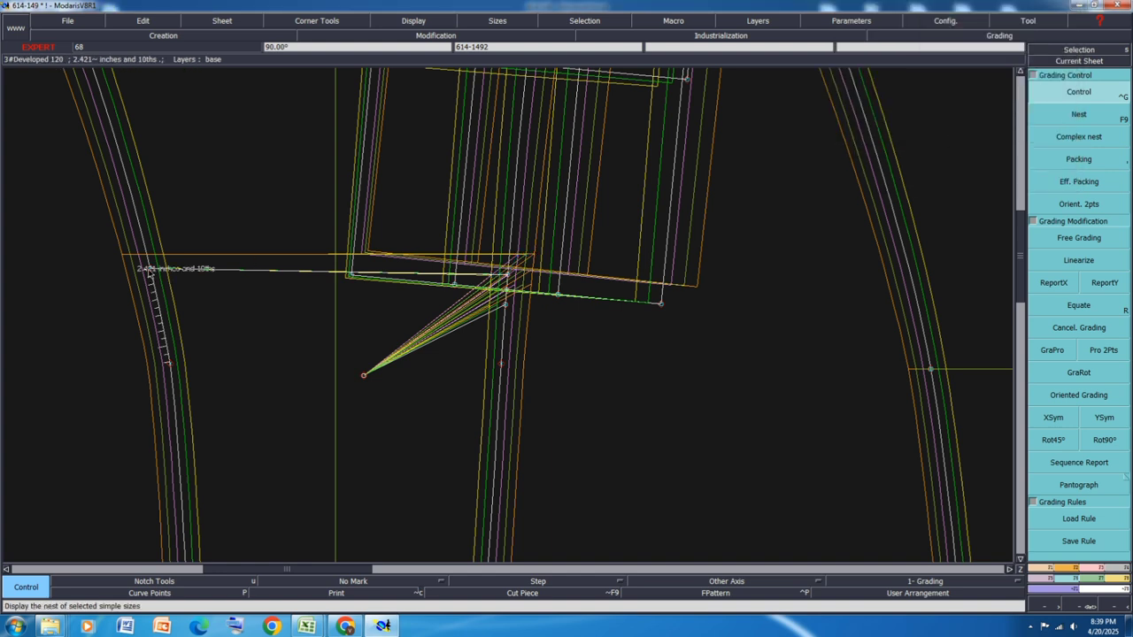
left_click(149, 271)
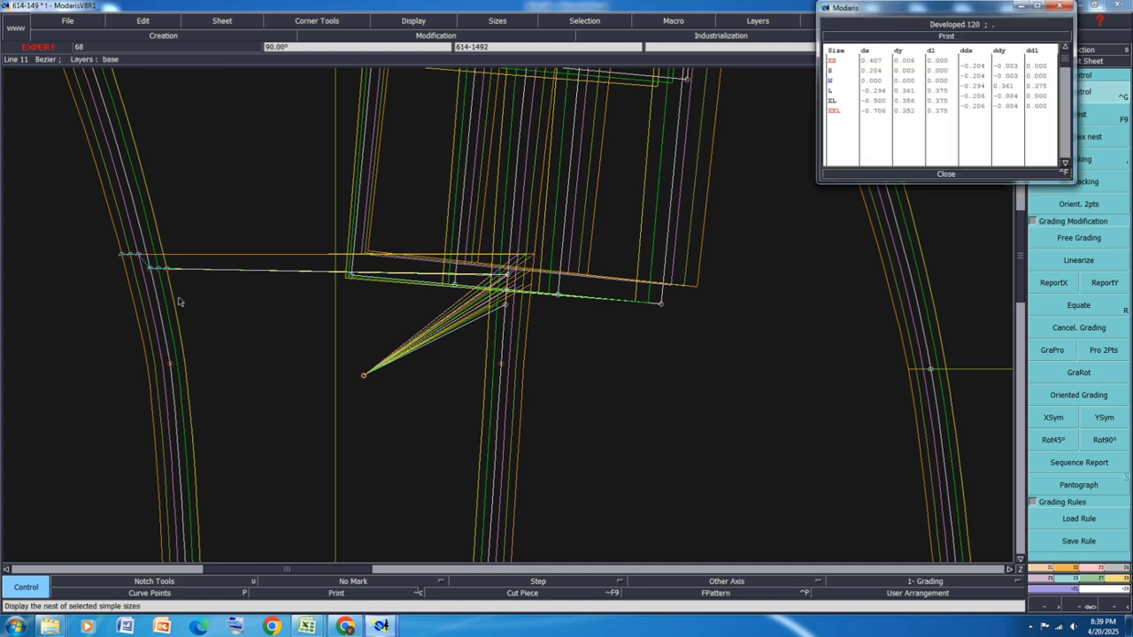
left_click(945, 173)
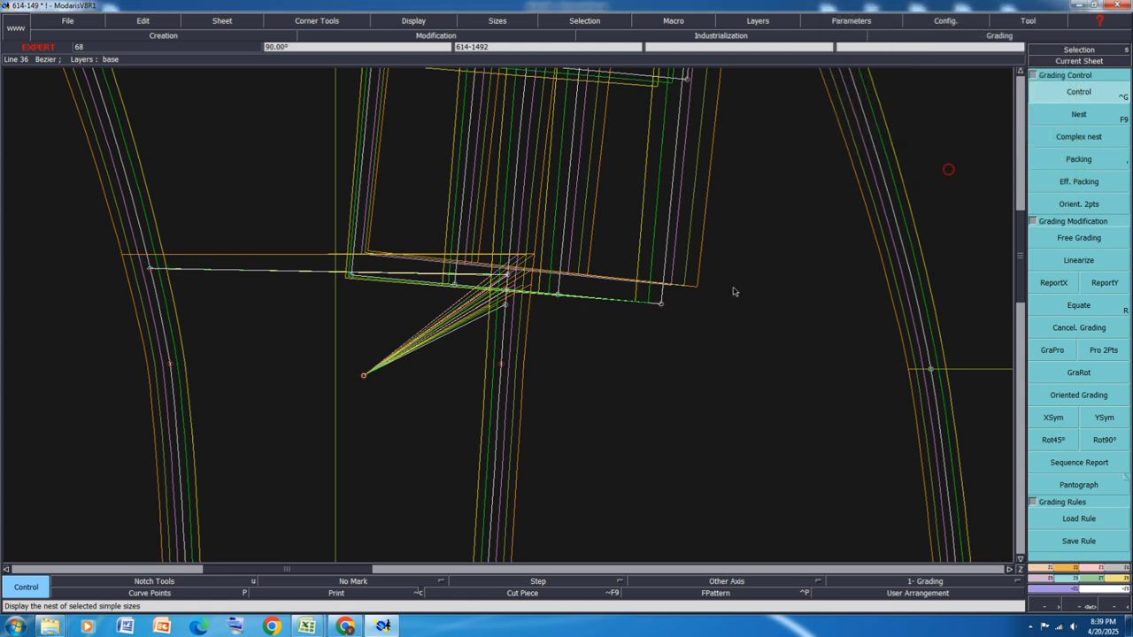
Step: Align the inseam's developed point horizontally with the upper dart point on the side seam
key("a")
left_click(506, 275)
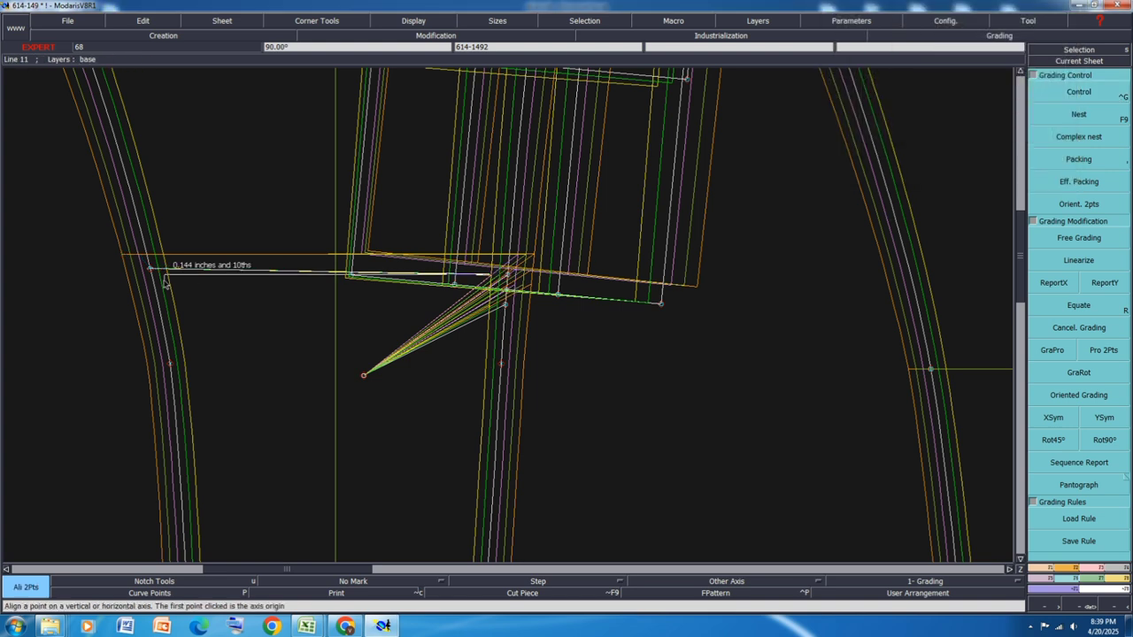
left_click(150, 270)
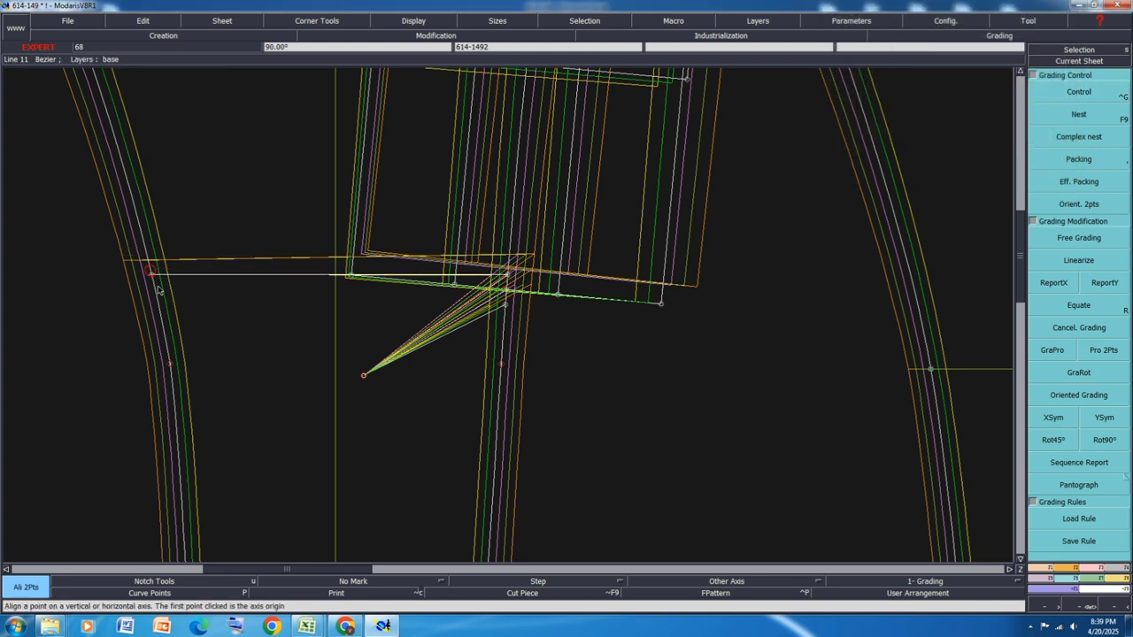
Step: Grade the aligned inseam point with a length increment (ddl) of 0.5 between M and L, and 0 for the larger size steps
left_click(1078, 92)
left_click(155, 277)
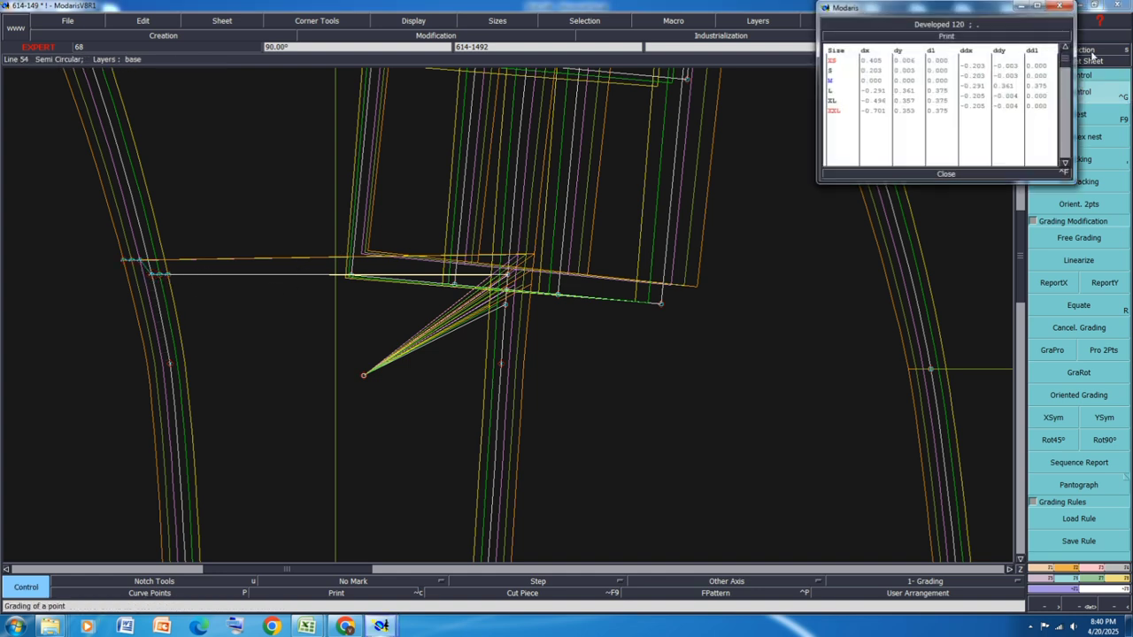
left_click(1042, 87)
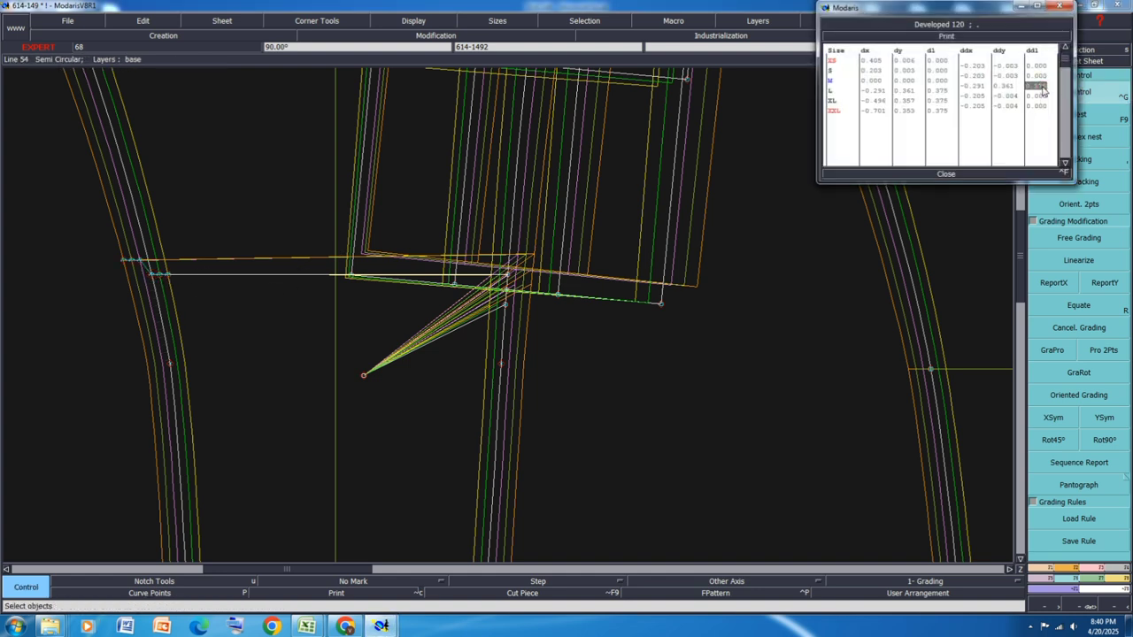
type("0.5")
key("Return")
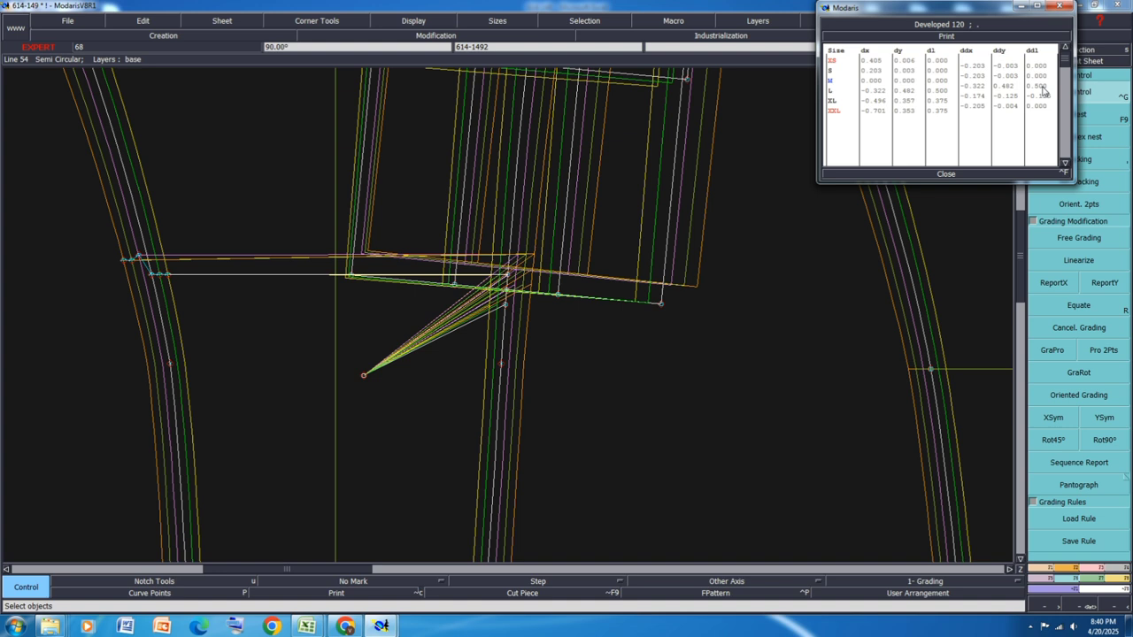
left_click(1037, 96)
type("0.5")
key("Return")
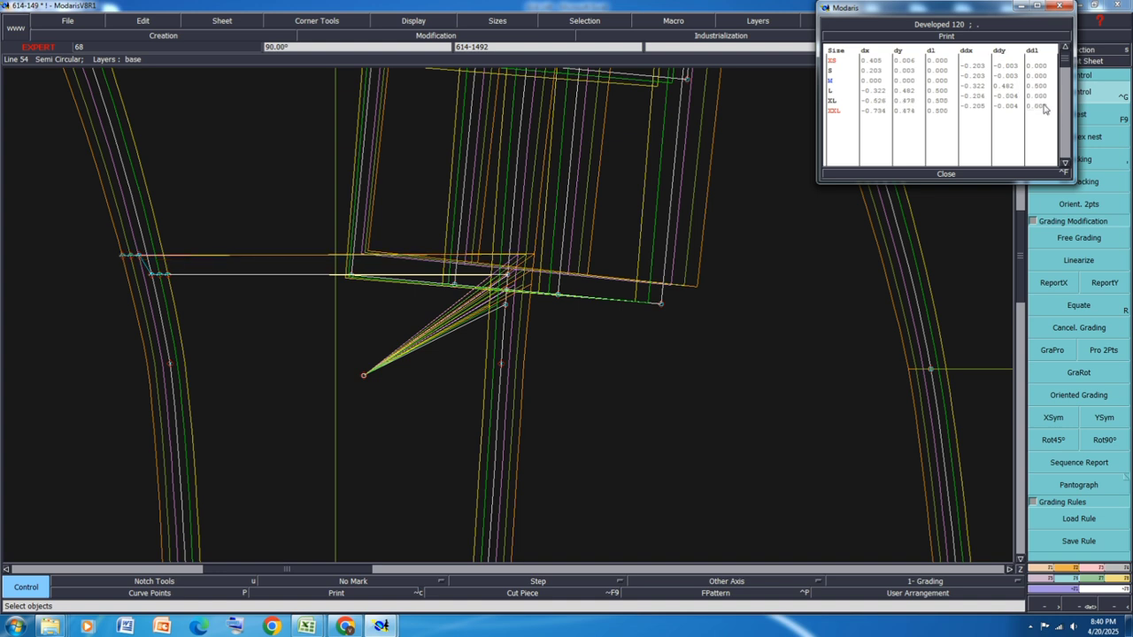
Step: Try an M-to-L length increment of 0.625 for the inseam point and set it back to 0.5
left_click(1041, 86)
type("0.625")
key("Return")
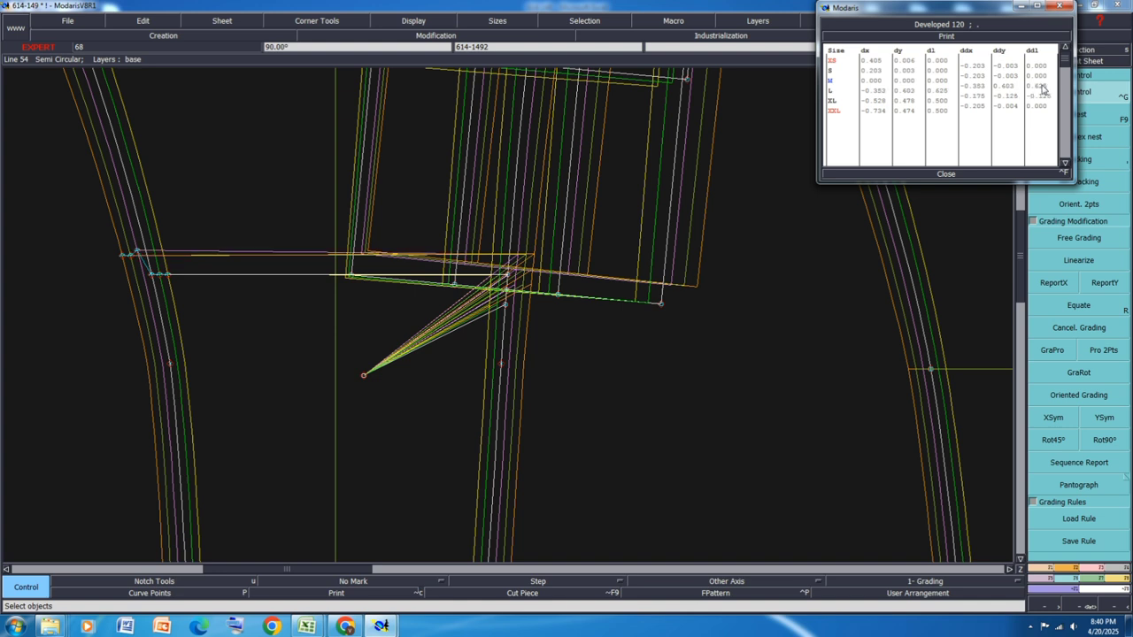
left_click(1037, 86)
type("0.5")
key("Return")
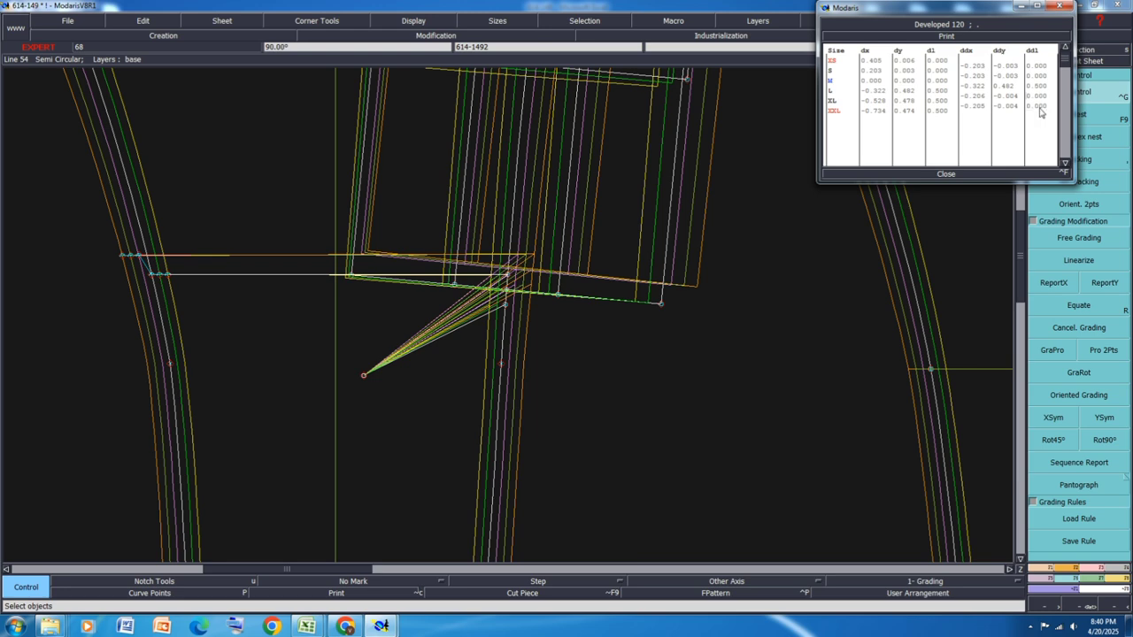
Step: Hide the graded nest, delete the horizontal alignment line, and convert the inseam's developed point into an inserted curve point
left_click(945, 175)
scroll(397, 258, "down", 2)
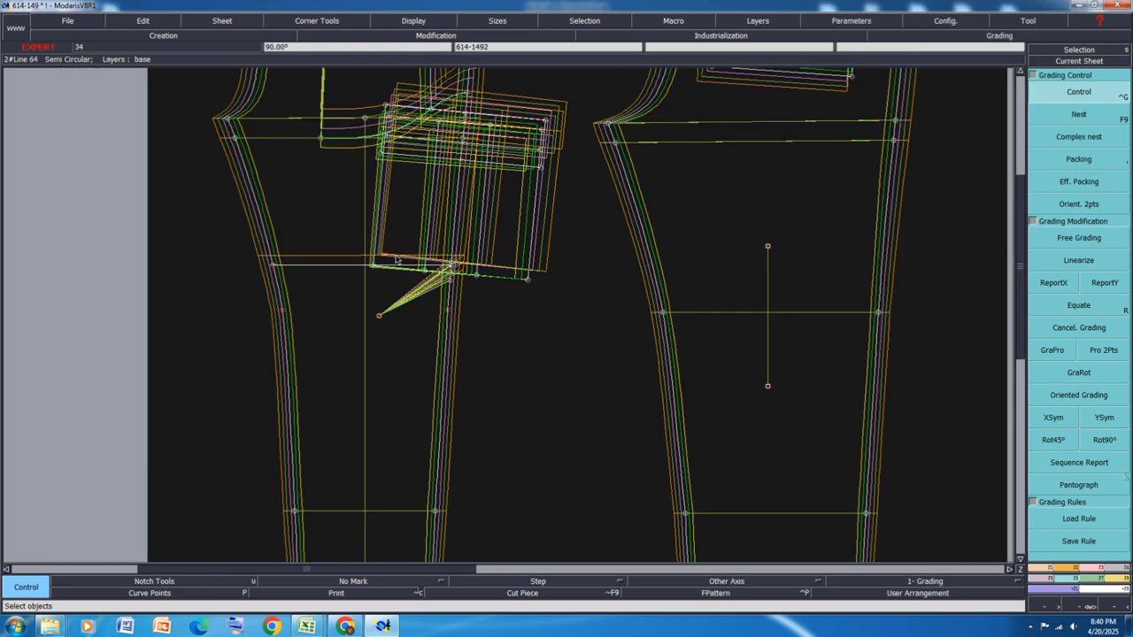
key("space")
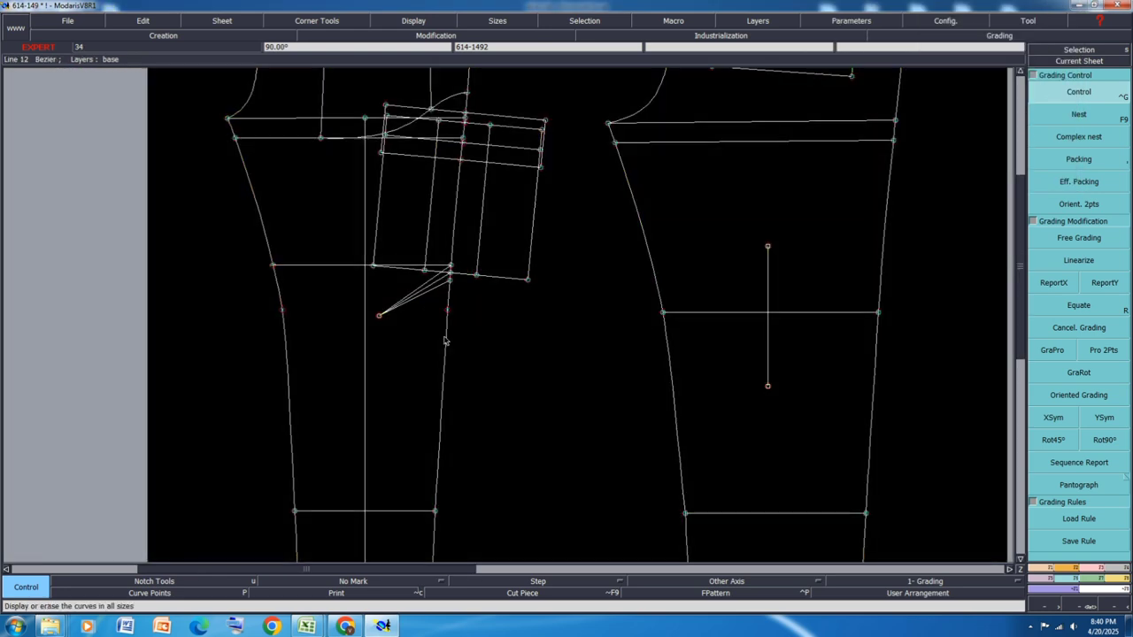
key("Delete")
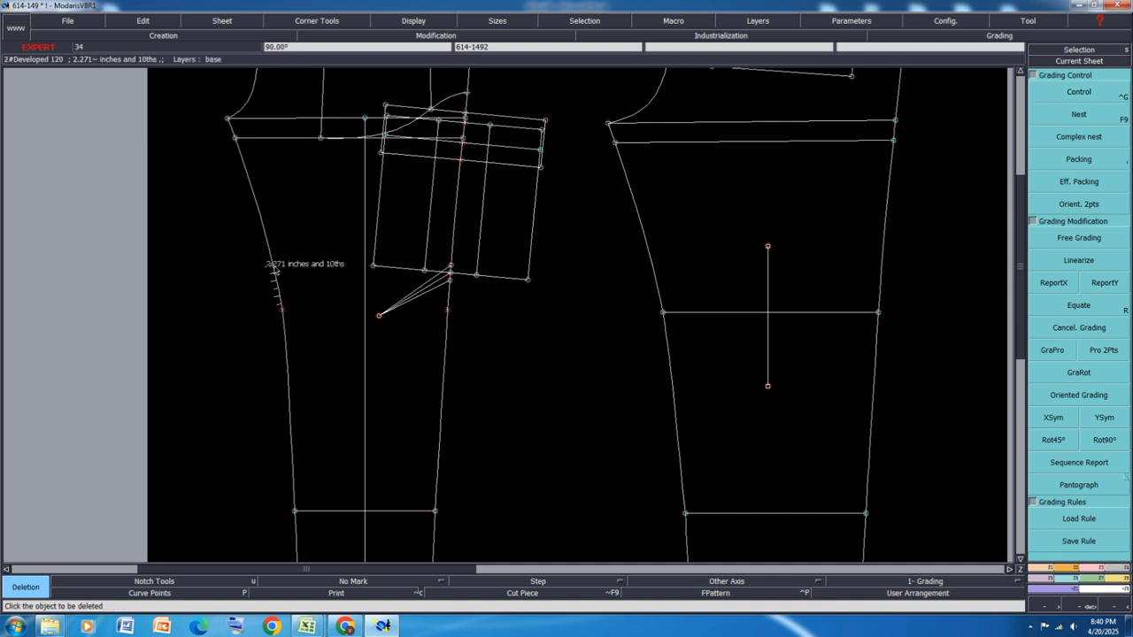
key("Insert")
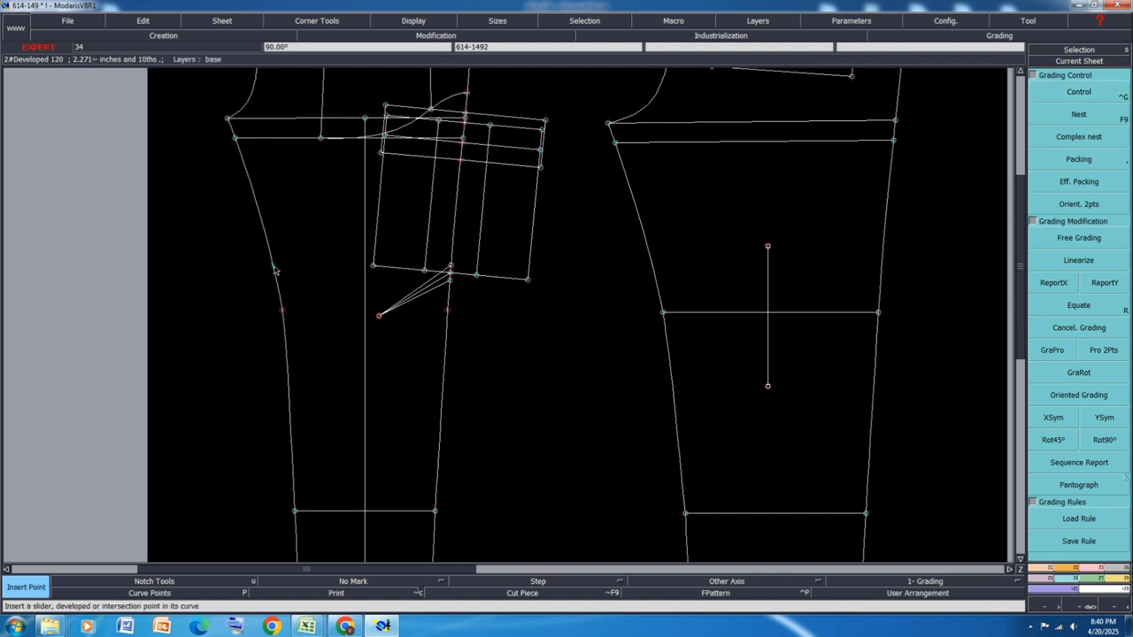
scroll(274, 270, "up", 2)
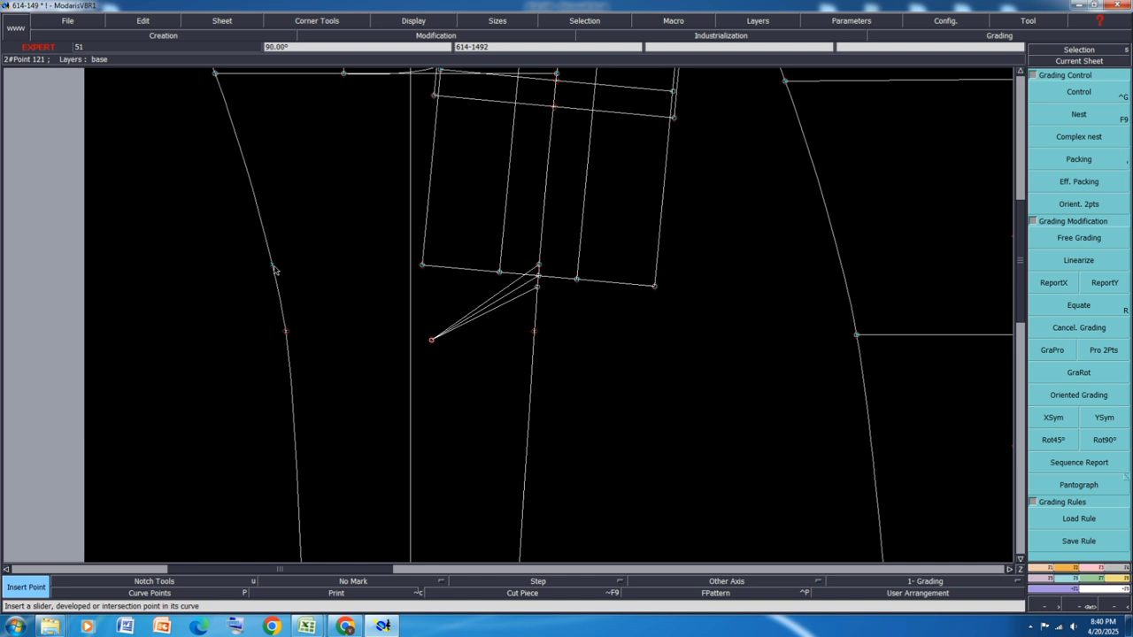
Step: Create two successive developed points down the inseam from the upper dart point, each at a curve length of -0.375, and insert both as curve points
key("d")
left_click(273, 267)
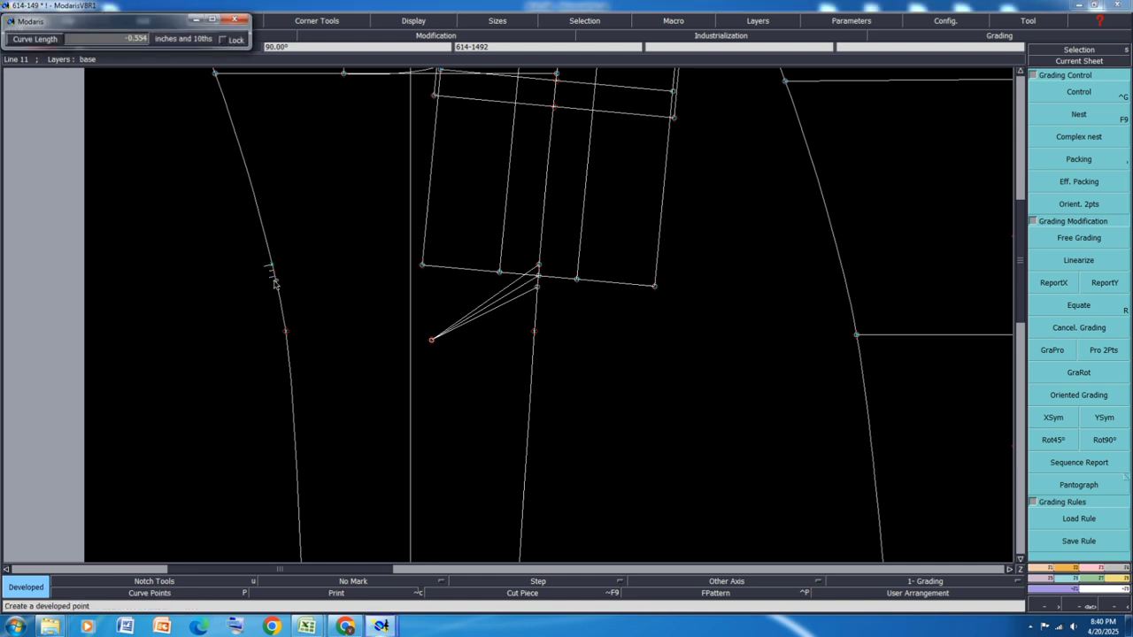
type("-.375")
key("Return")
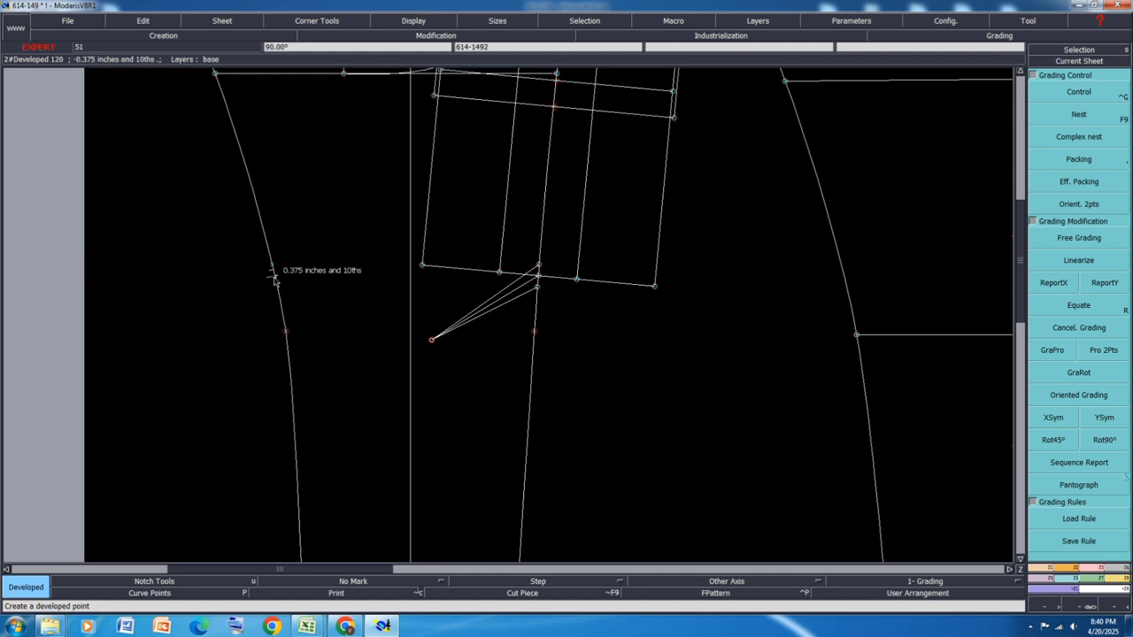
type("-.375")
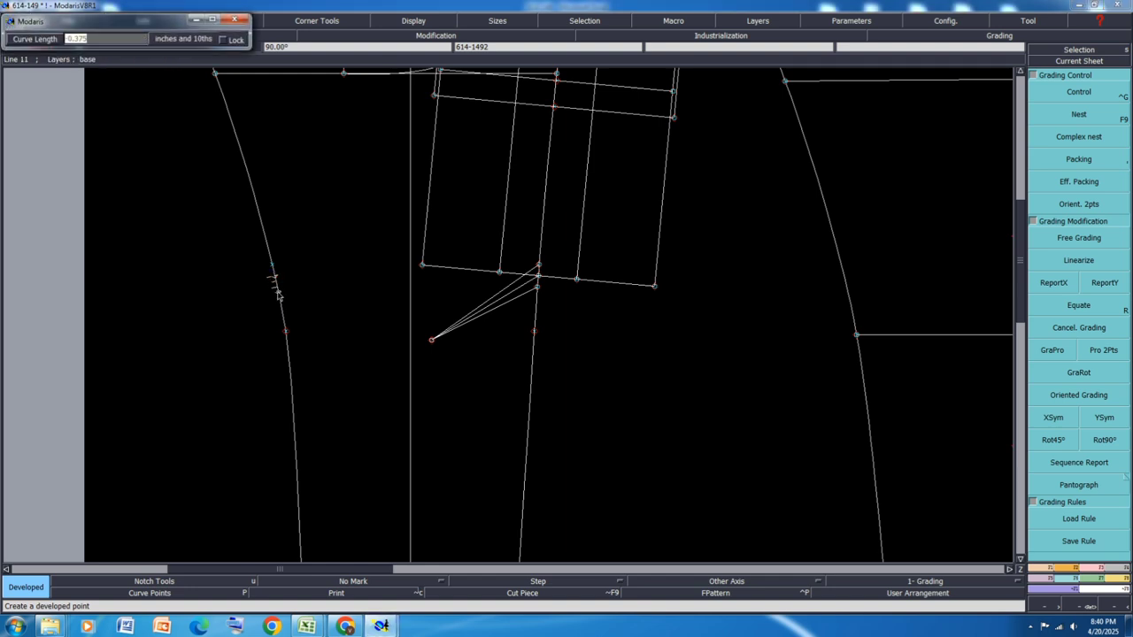
key("Return")
key("i")
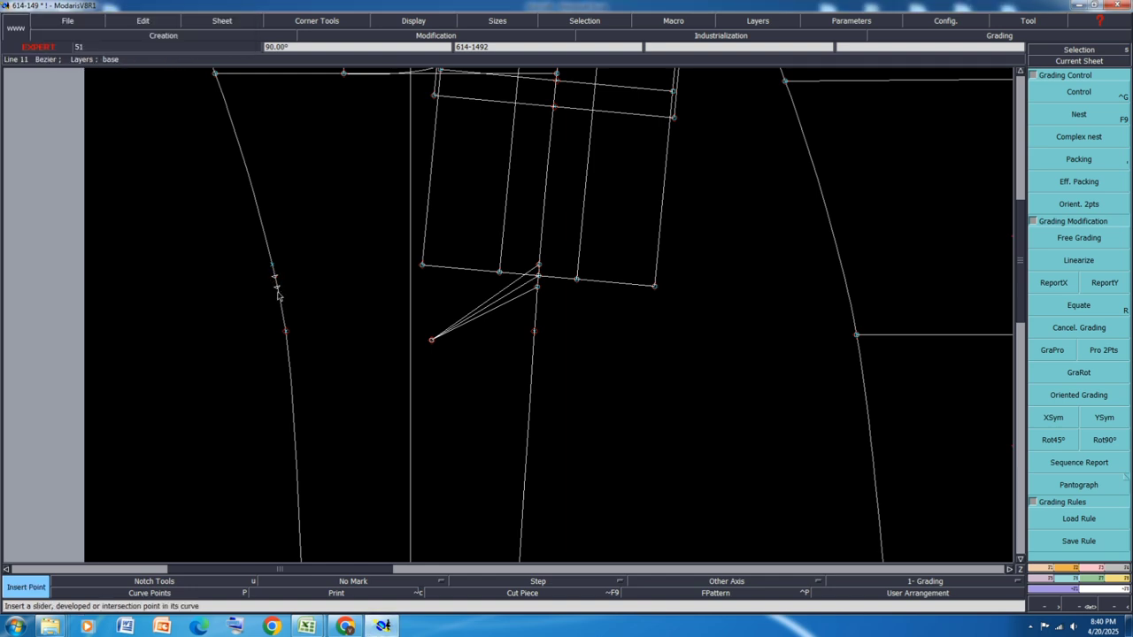
left_click(277, 288)
left_click(274, 278)
Step: Apply Section to the three inseam dart points and save the model
left_click(1087, 568)
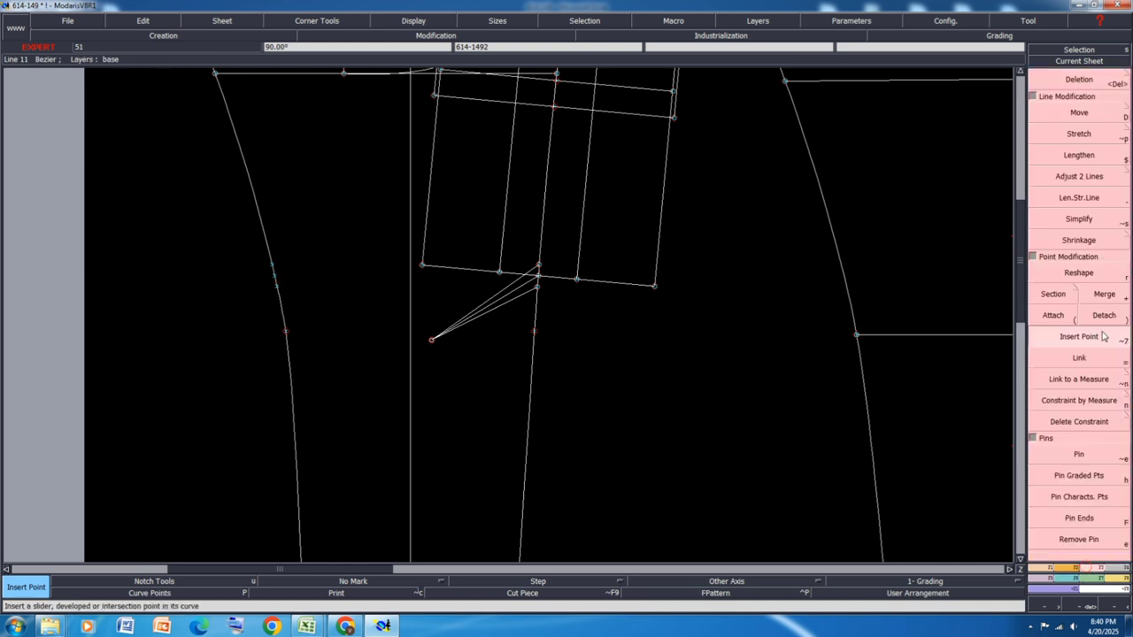
left_click(1064, 297)
left_click(271, 265)
left_click(275, 276)
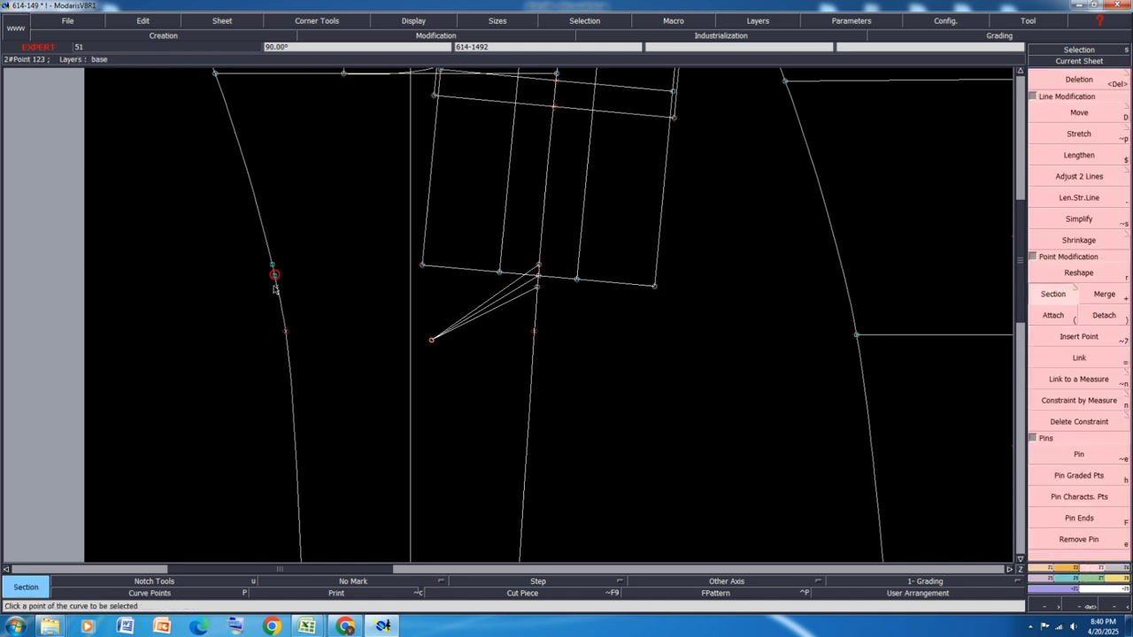
left_click(276, 287)
key("ctrl+s")
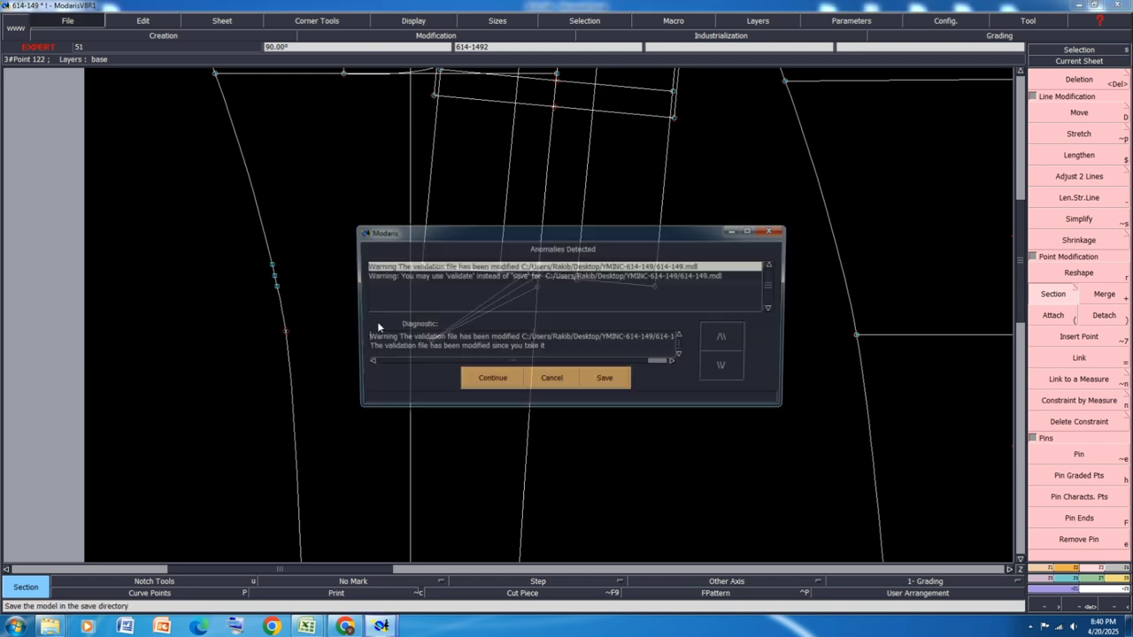
left_click(489, 382)
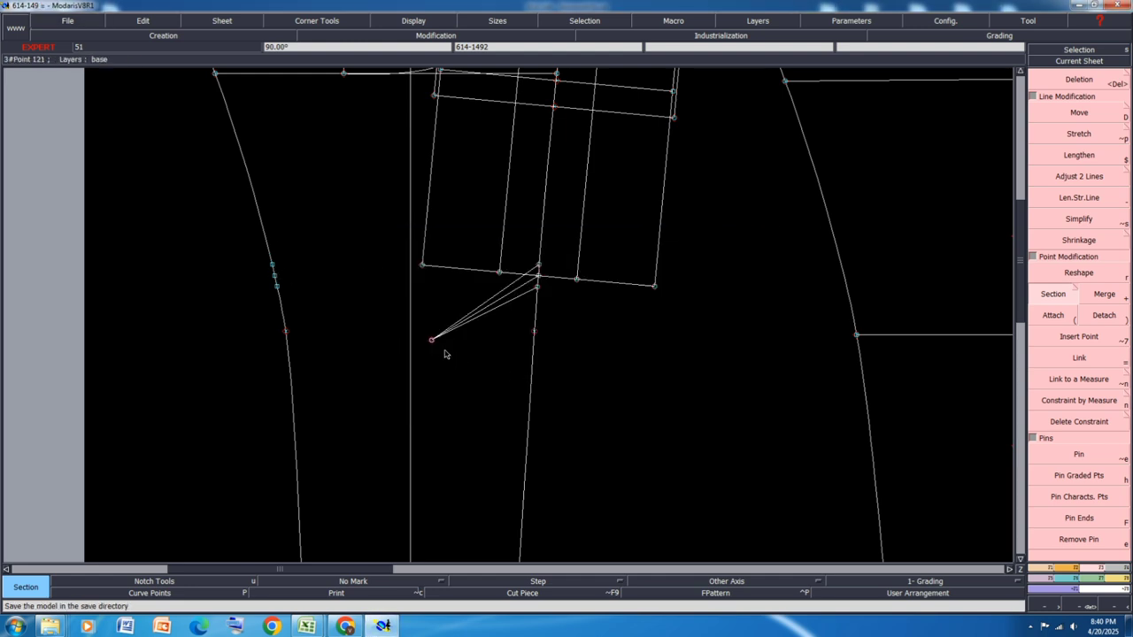
Step: Add a length measure along the side seam dart's centre line and move the dart apex to make it about 3.53 inches long
key("l")
left_click(524, 289)
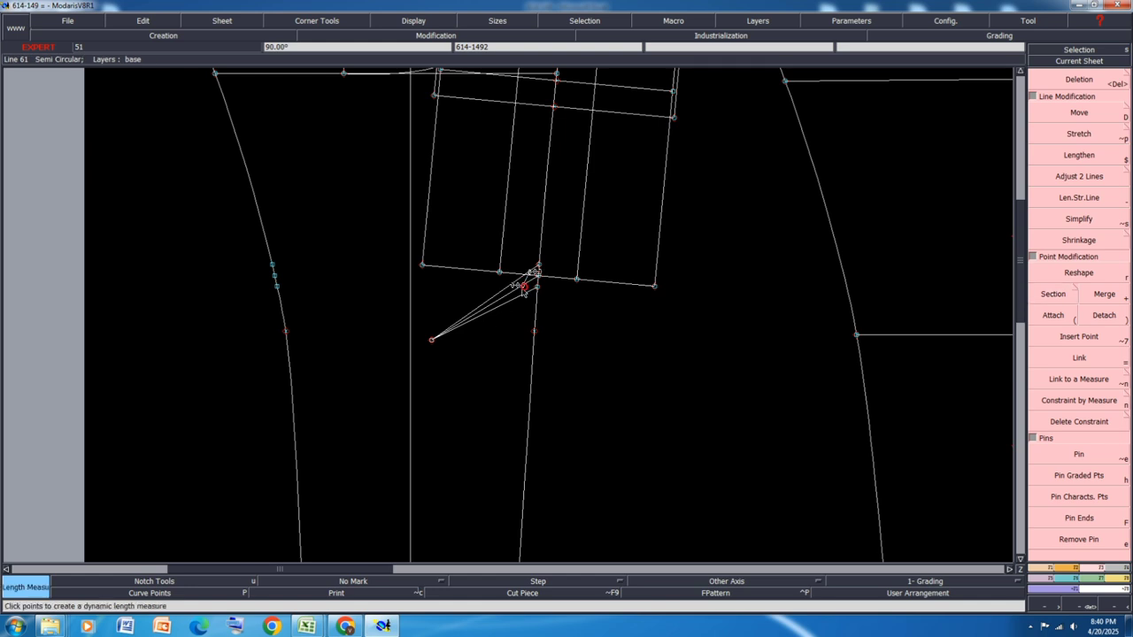
left_click(462, 365)
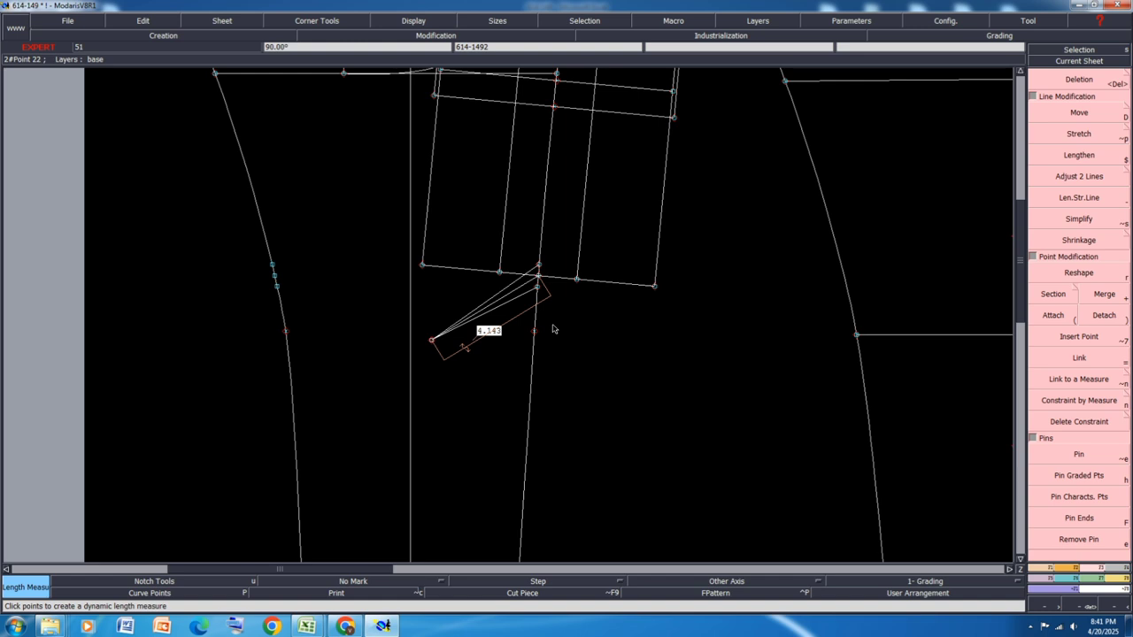
key("d")
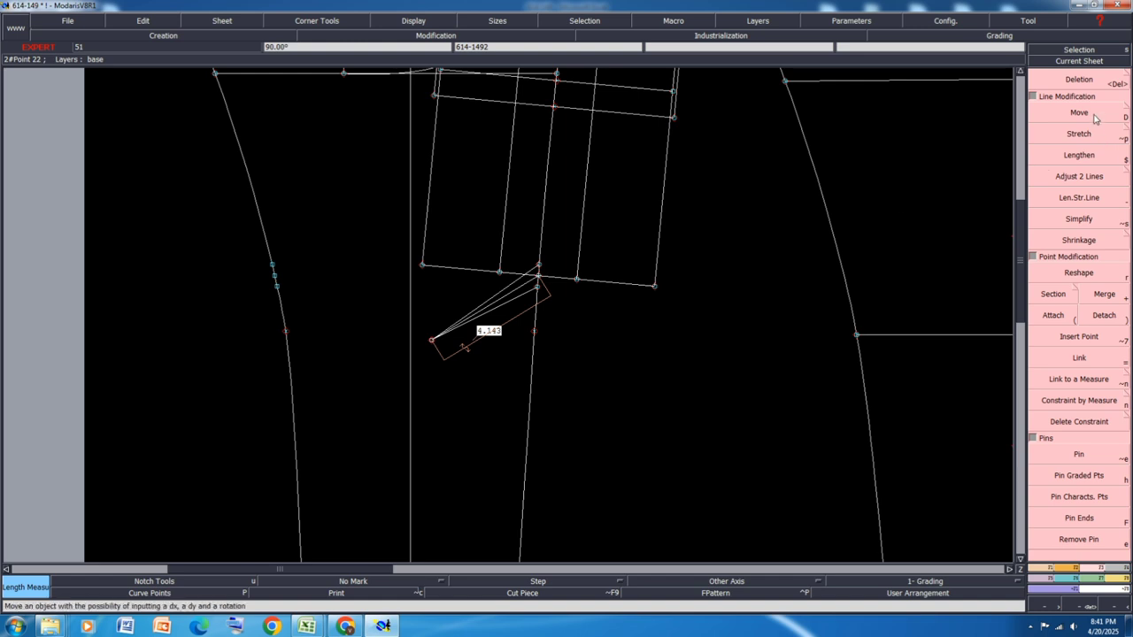
left_click_drag(431, 344, 448, 333)
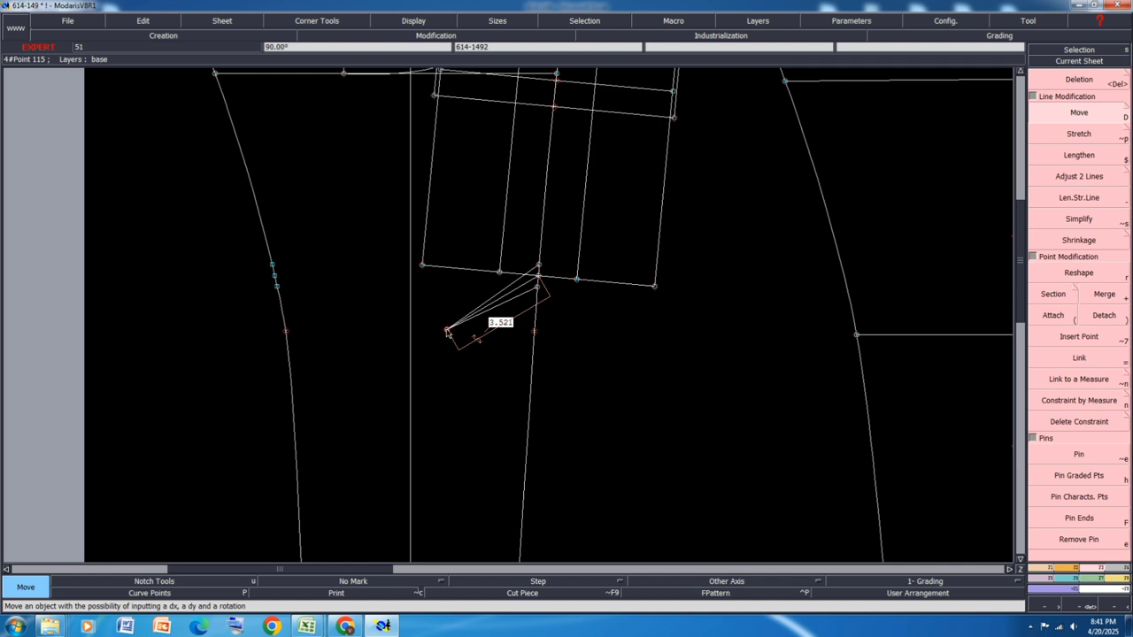
left_click_drag(448, 332, 446, 329)
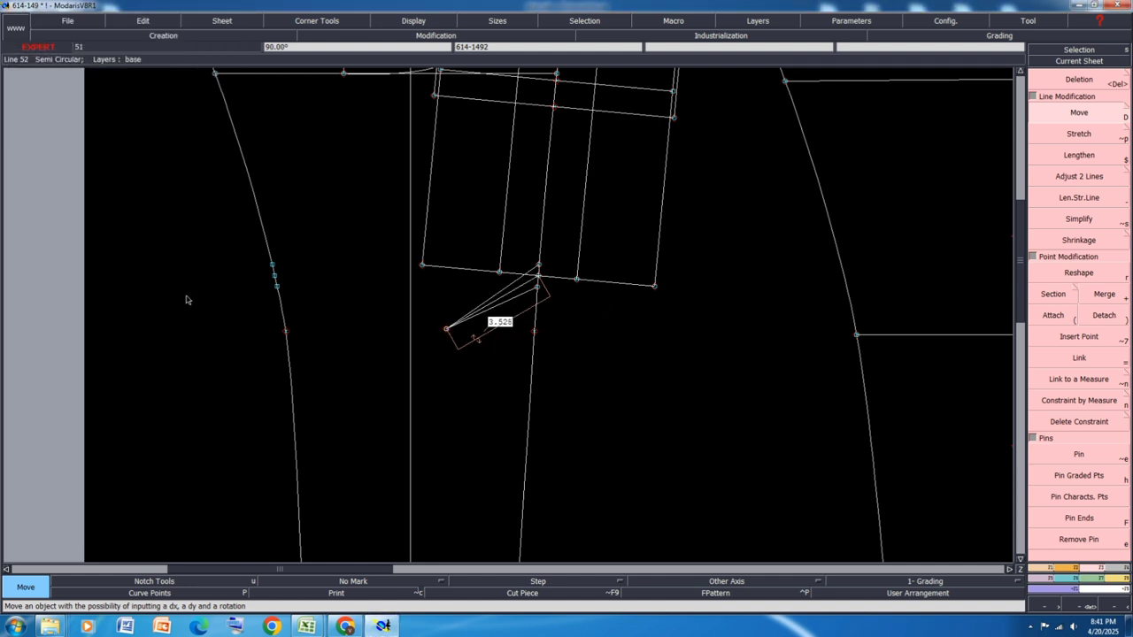
Step: Draw a straight centre line about 3.75 inches long from the middle inseam dart point into the panel and add a length measure to it
key("2")
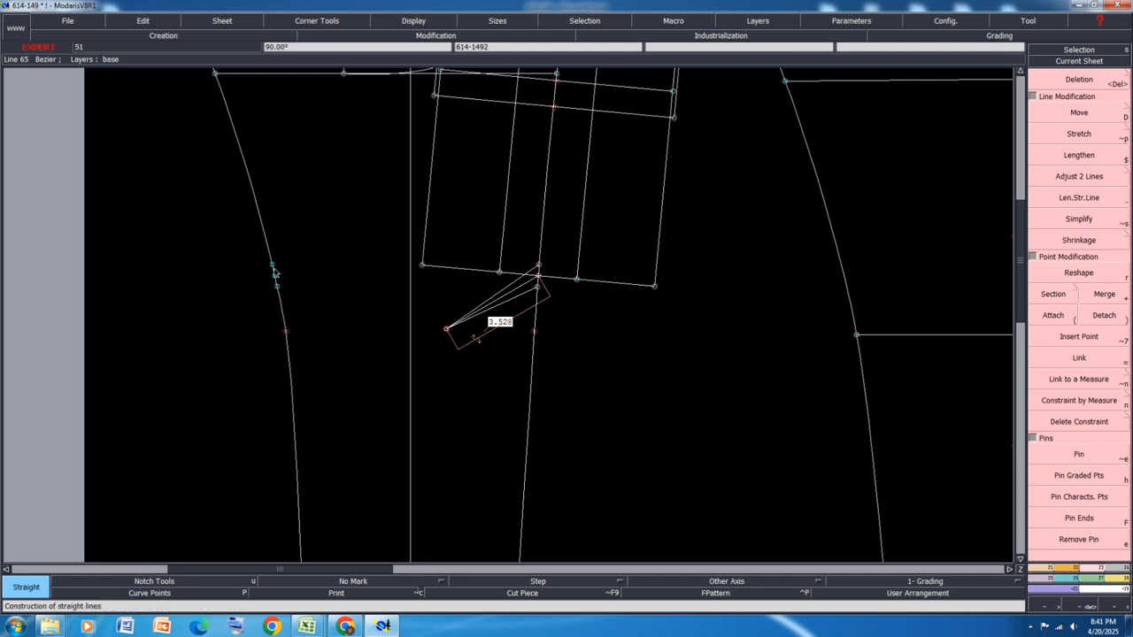
left_click(275, 275)
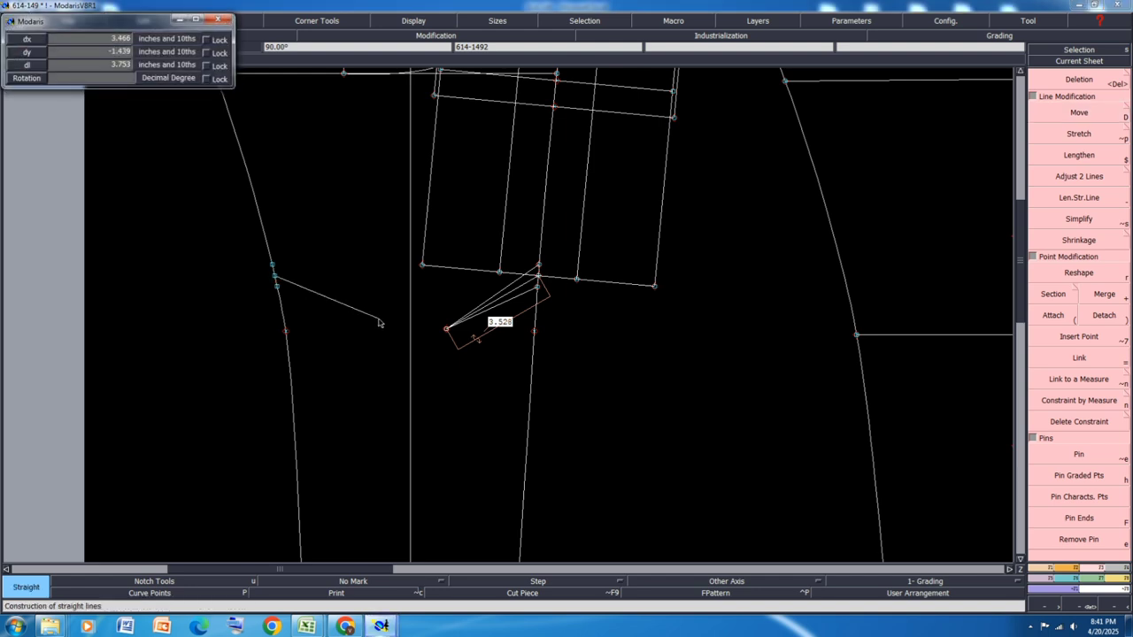
left_click(378, 319)
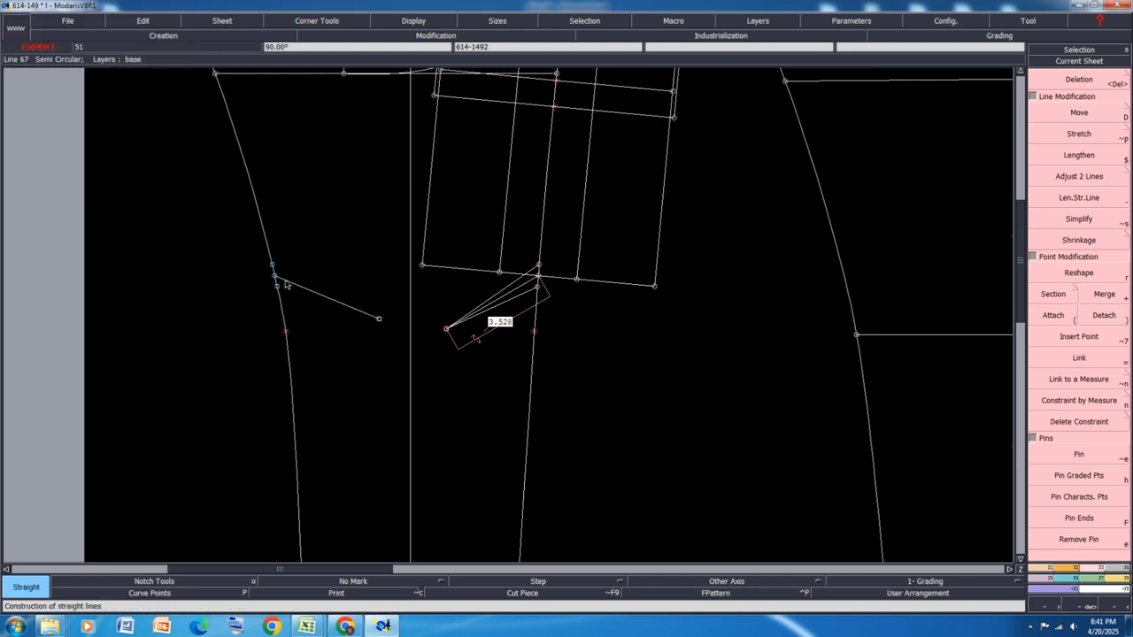
key("m")
left_click(275, 274)
left_click(379, 318)
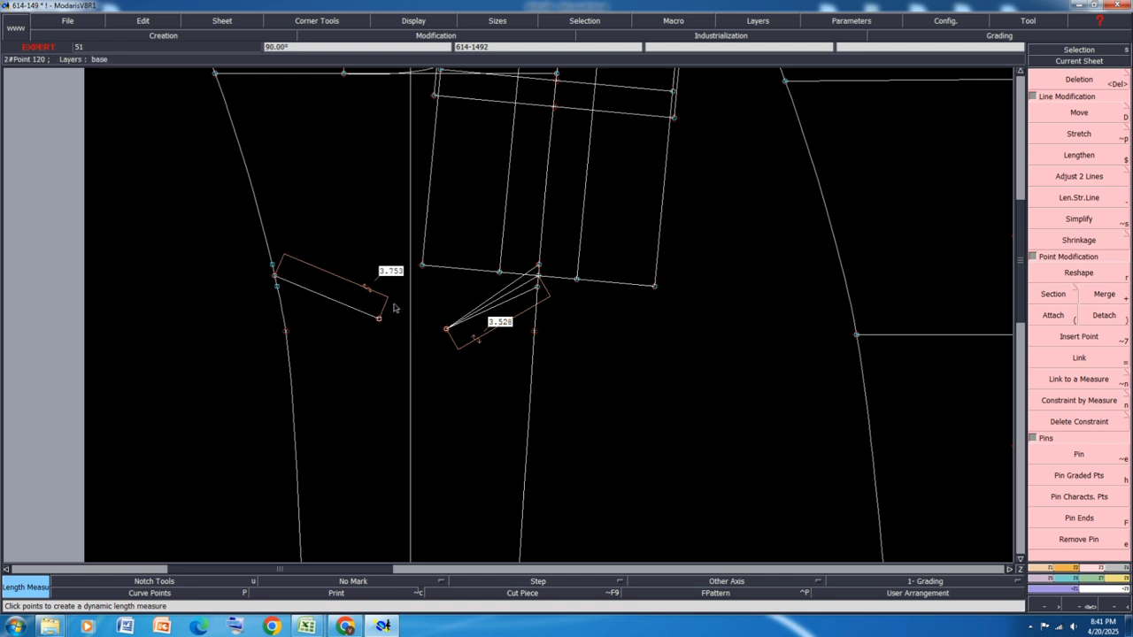
Step: Reshape the inner end of the inseam dart's centre line to shorten it to about 3.52 inches
left_click(1078, 275)
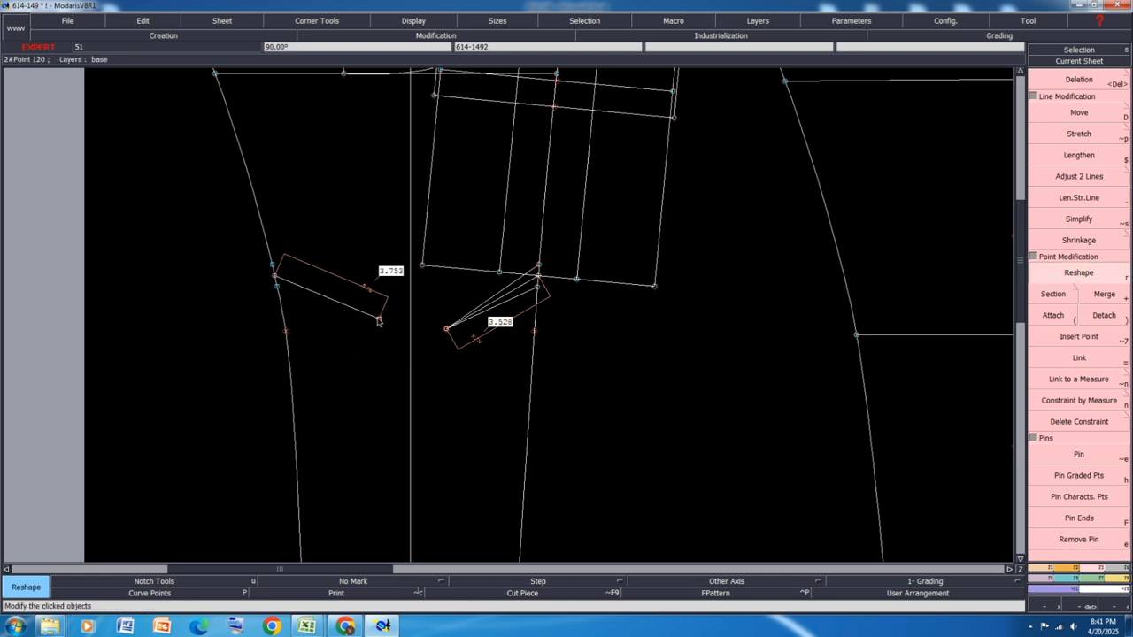
left_click(379, 321)
left_click(376, 323)
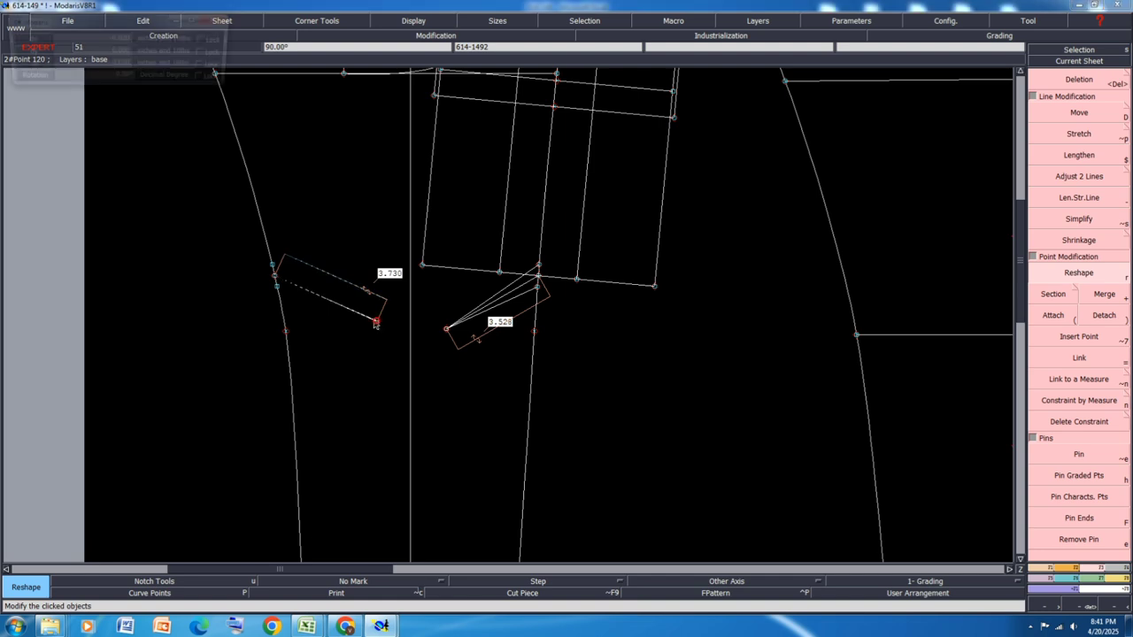
left_click(376, 323)
left_click(373, 321)
left_click(373, 321)
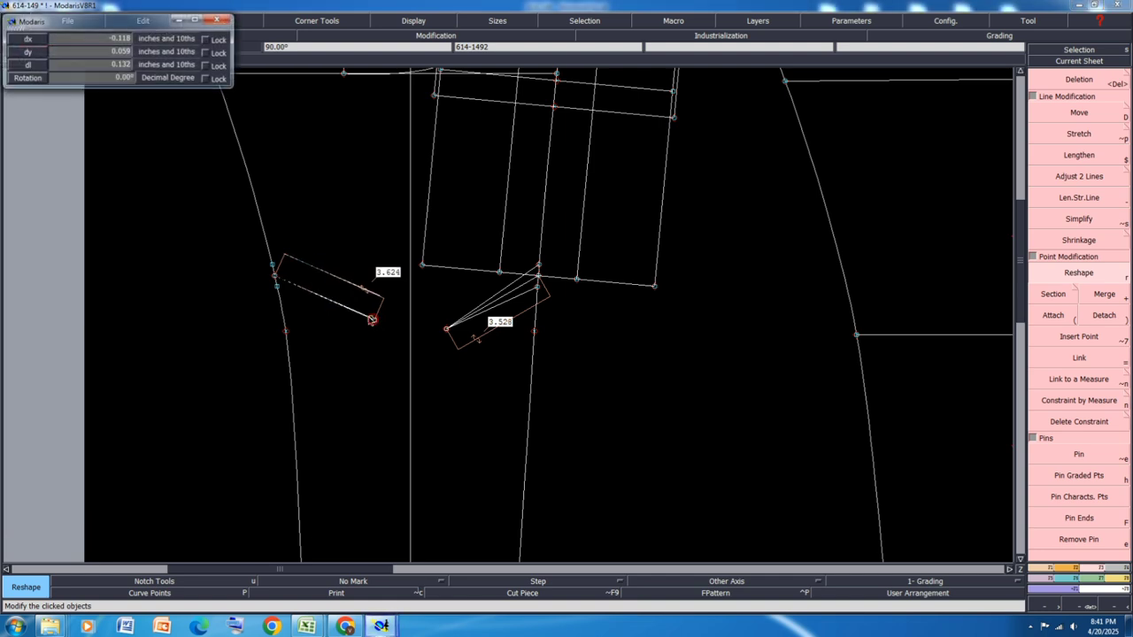
left_click(369, 319)
left_click(370, 320)
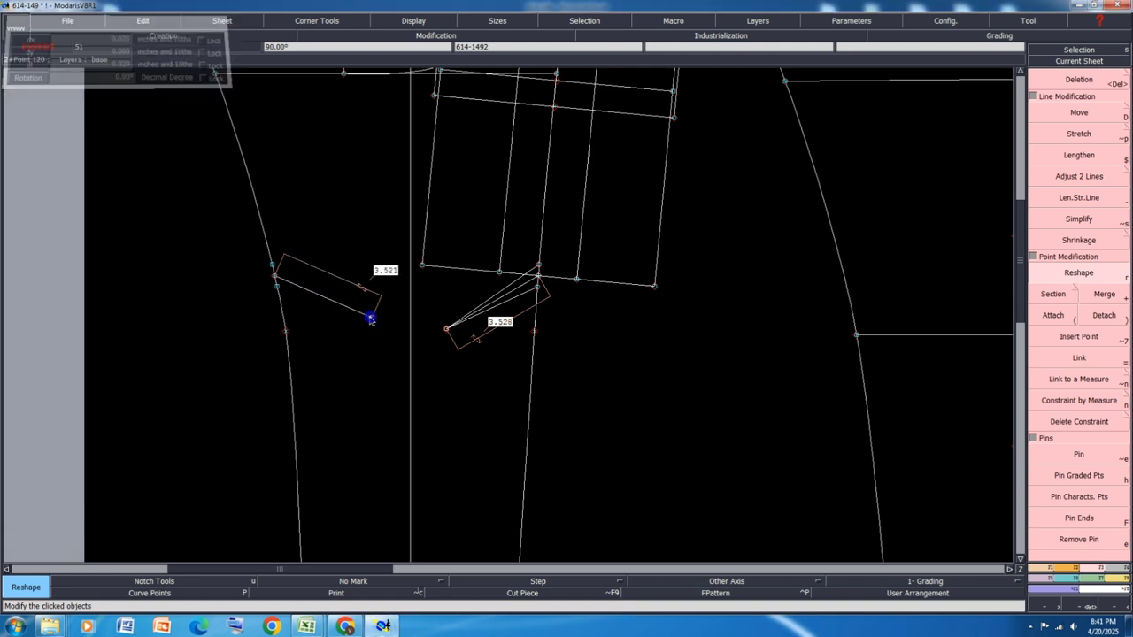
left_click(371, 317)
Step: Draw straight dart legs from the upper and lower inseam dart points to the inner end of the centre line
key("2")
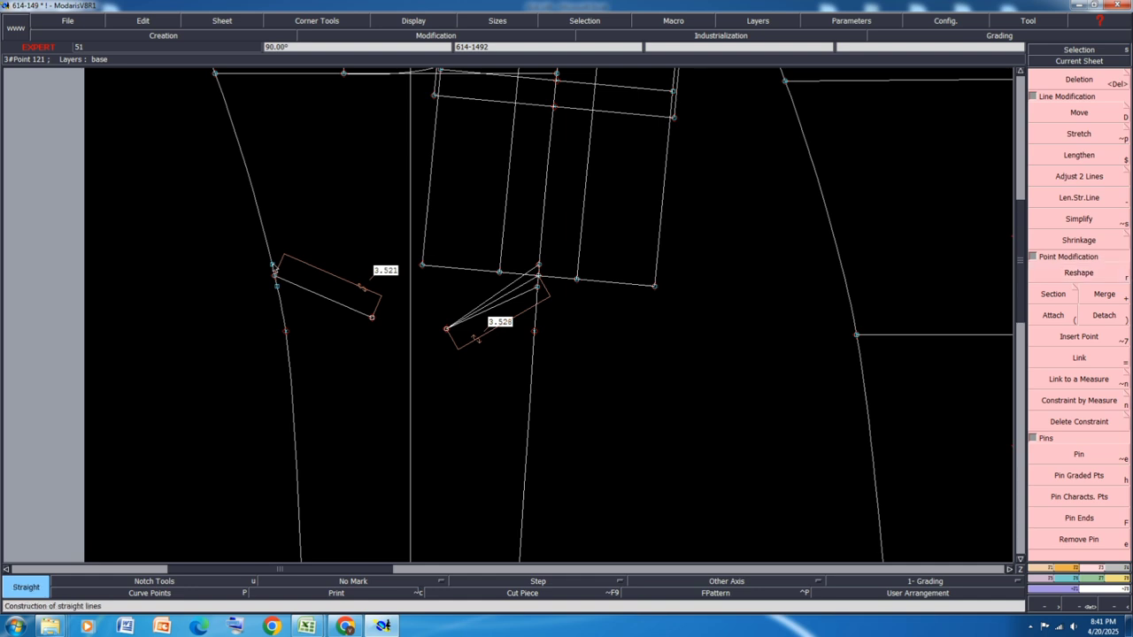
left_click(273, 265)
left_click(372, 318)
scroll(350, 275, "down", 1)
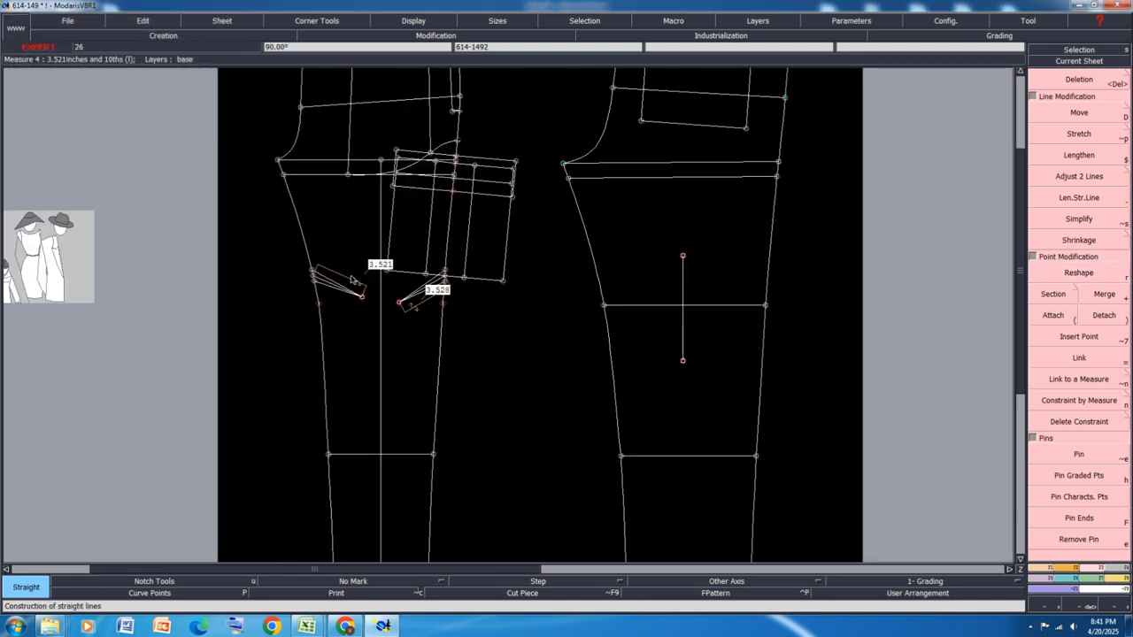
Step: Pin the knee points just below the darts on the side seam and inseam, and save the model
key("shift+e")
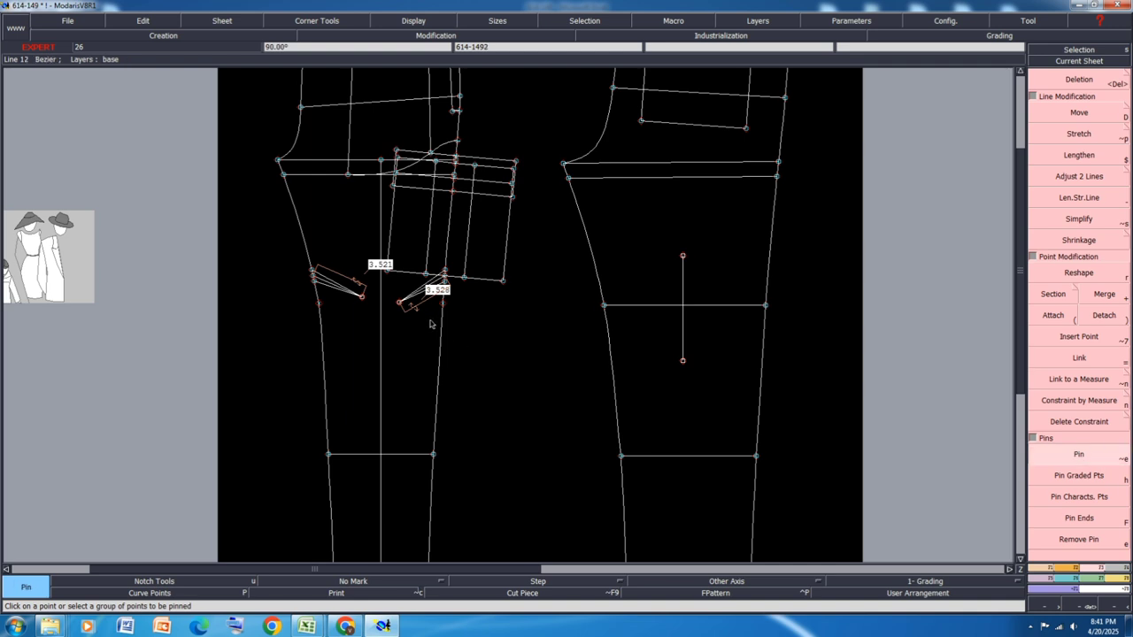
left_click(442, 305)
left_click(318, 305)
key("ctrl+s")
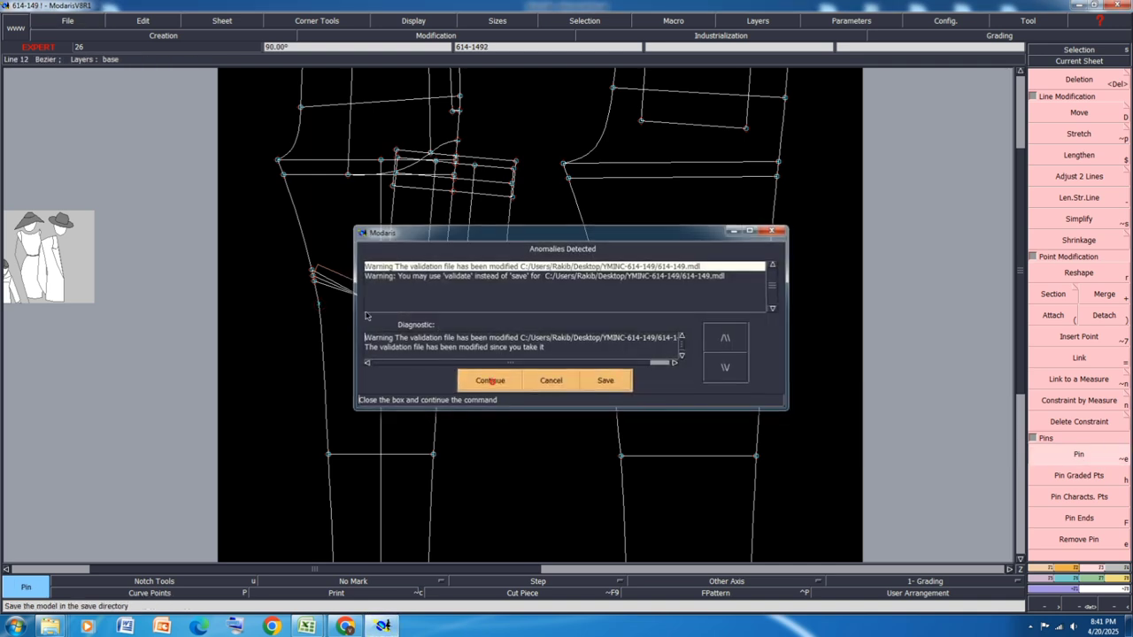
left_click(492, 383)
Step: Delete the length measures on the inseam dart and the side seam dart
key("Delete")
left_click(349, 282)
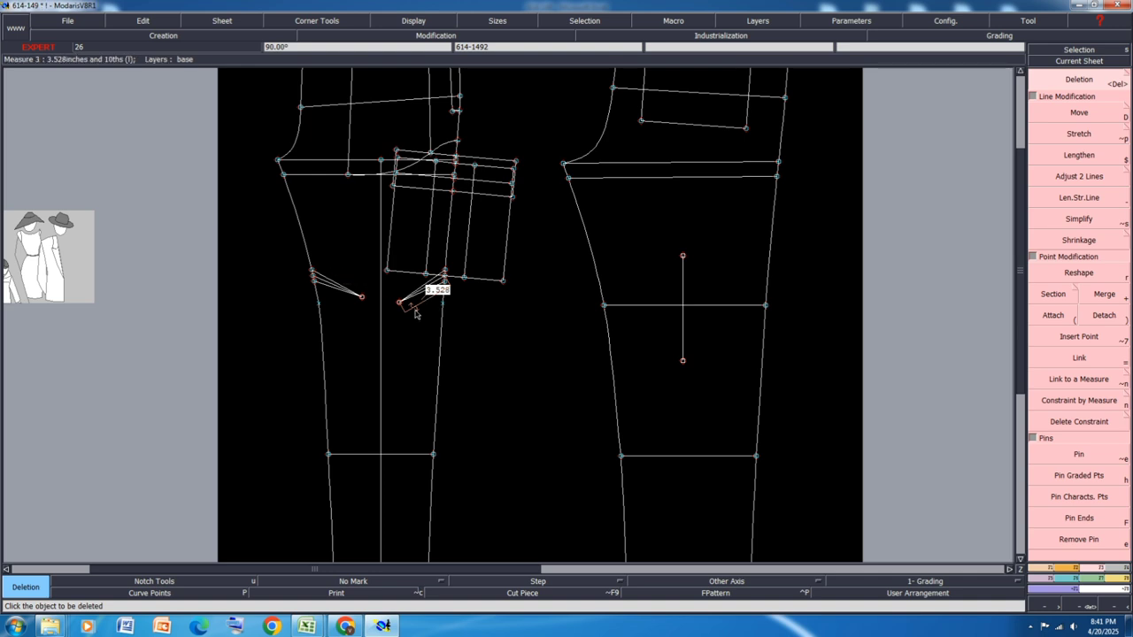
left_click(415, 308)
scroll(410, 276, "down", 2)
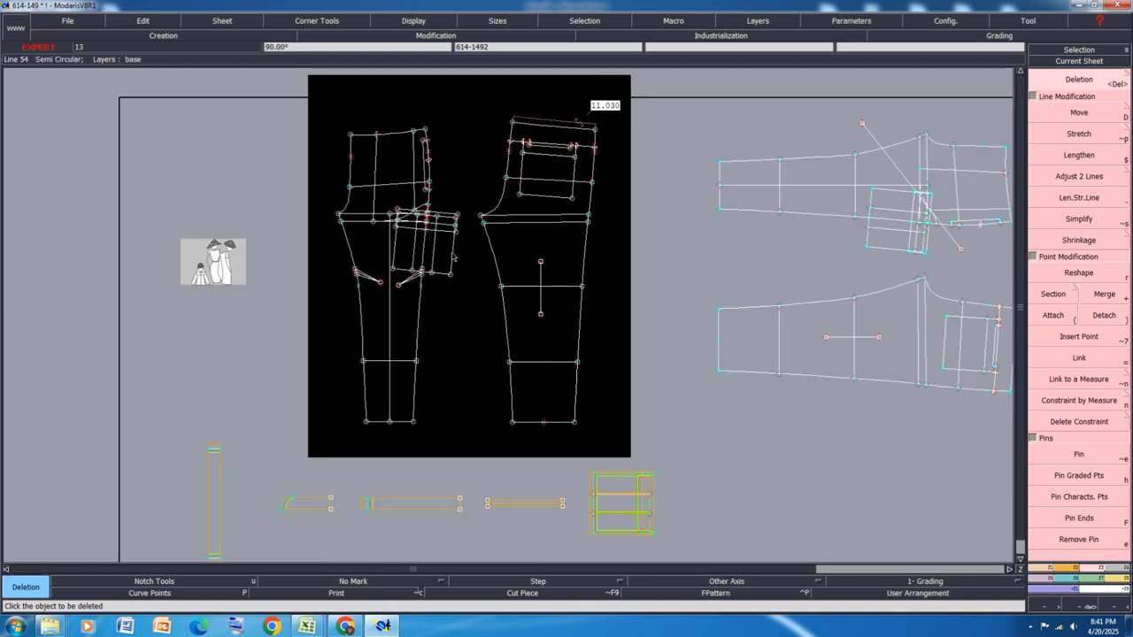
scroll(440, 269, "up", 2)
scroll(411, 303, "down", 1)
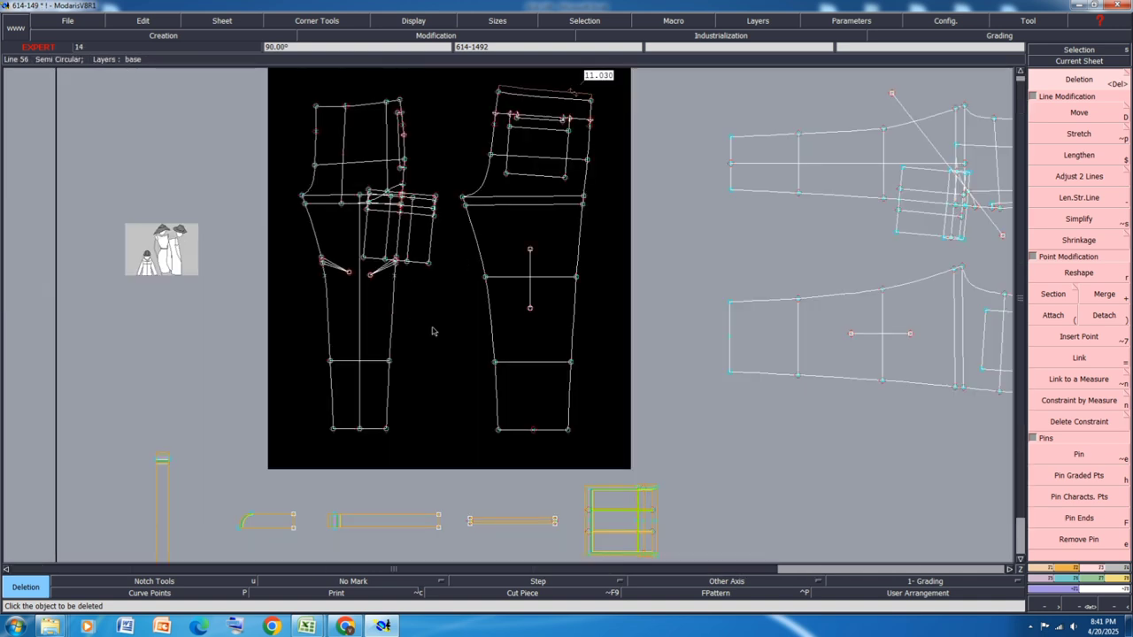
scroll(424, 292, "up", 1)
scroll(362, 298, "up", 1)
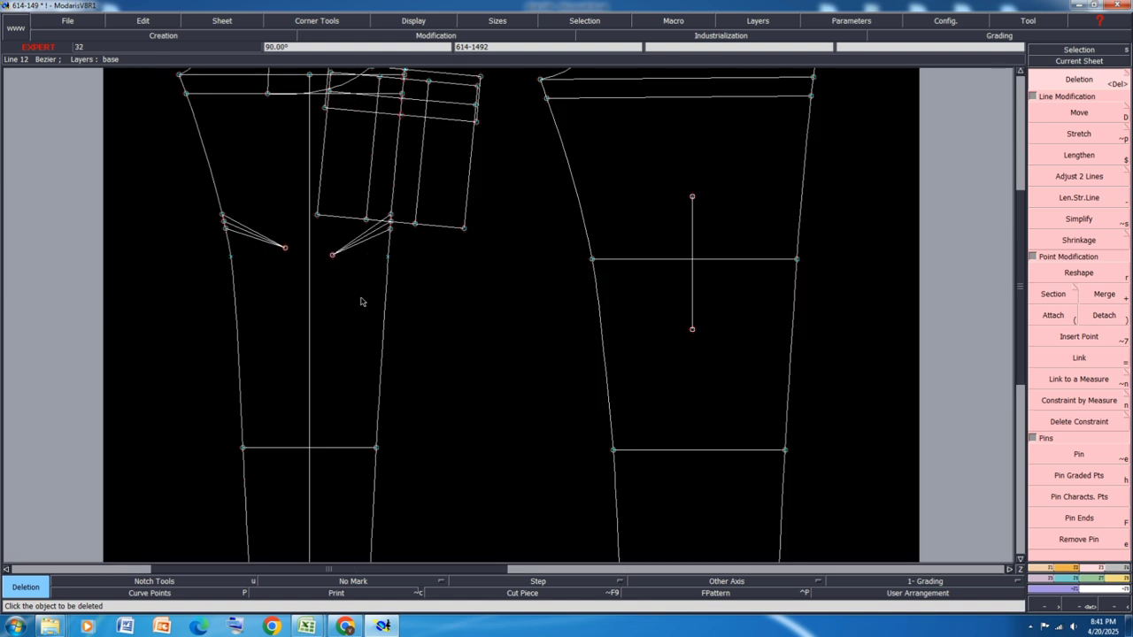
scroll(360, 302, "down", 1)
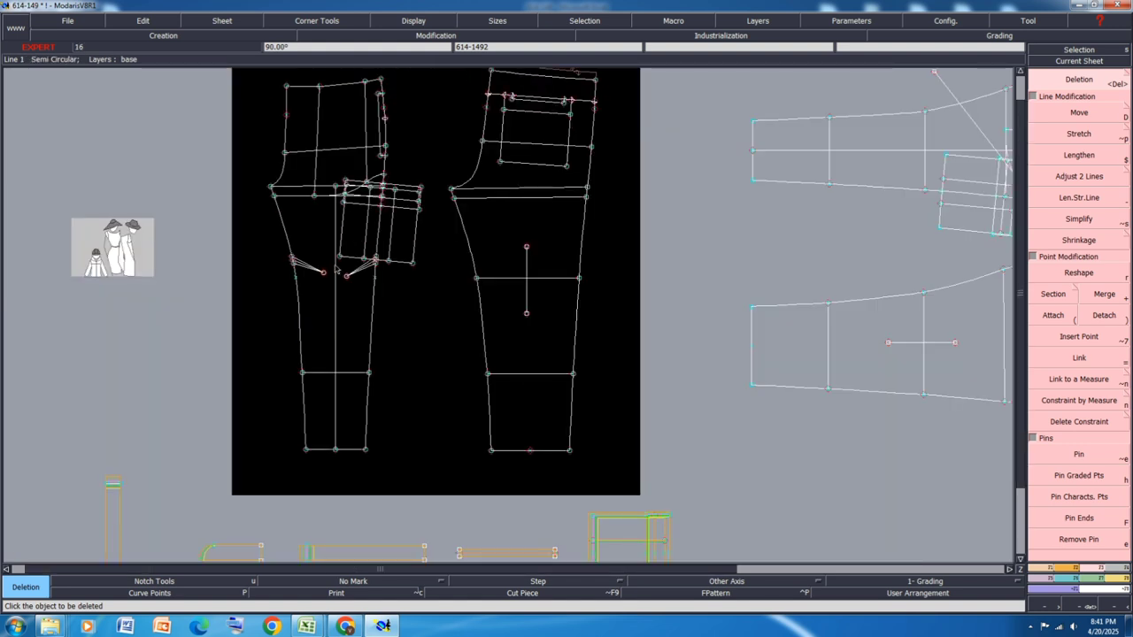
Step: Move the front leg panel's lower-leg line and hem points down with a ShiftX of 0 and a ShiftY of -0.75 inch
scroll(383, 258, "up", 2)
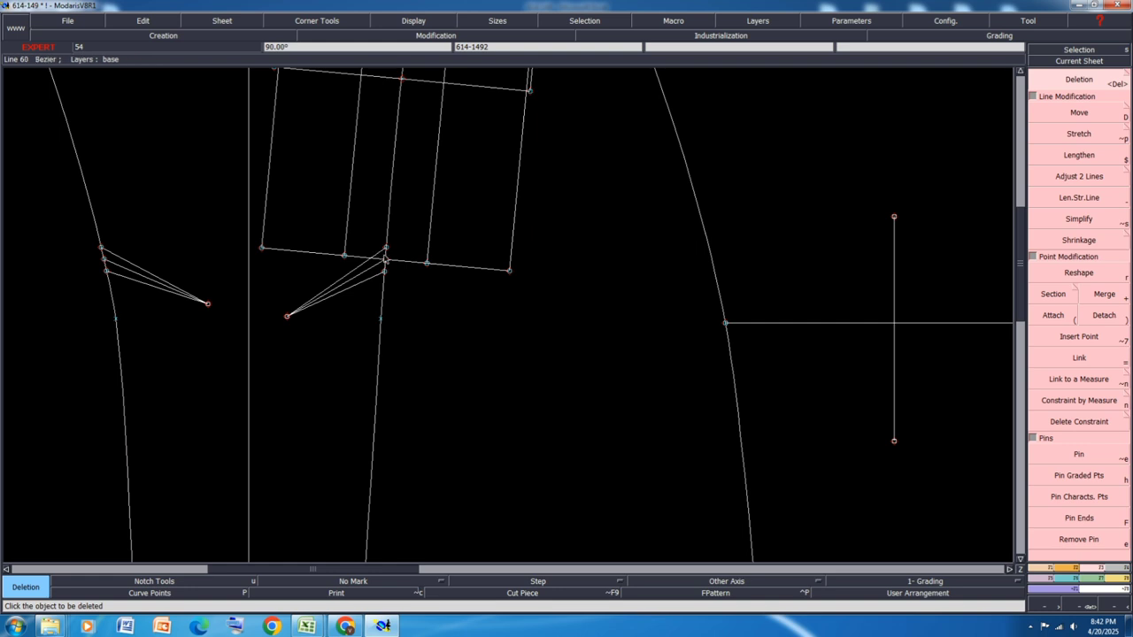
scroll(382, 255, "down", 2)
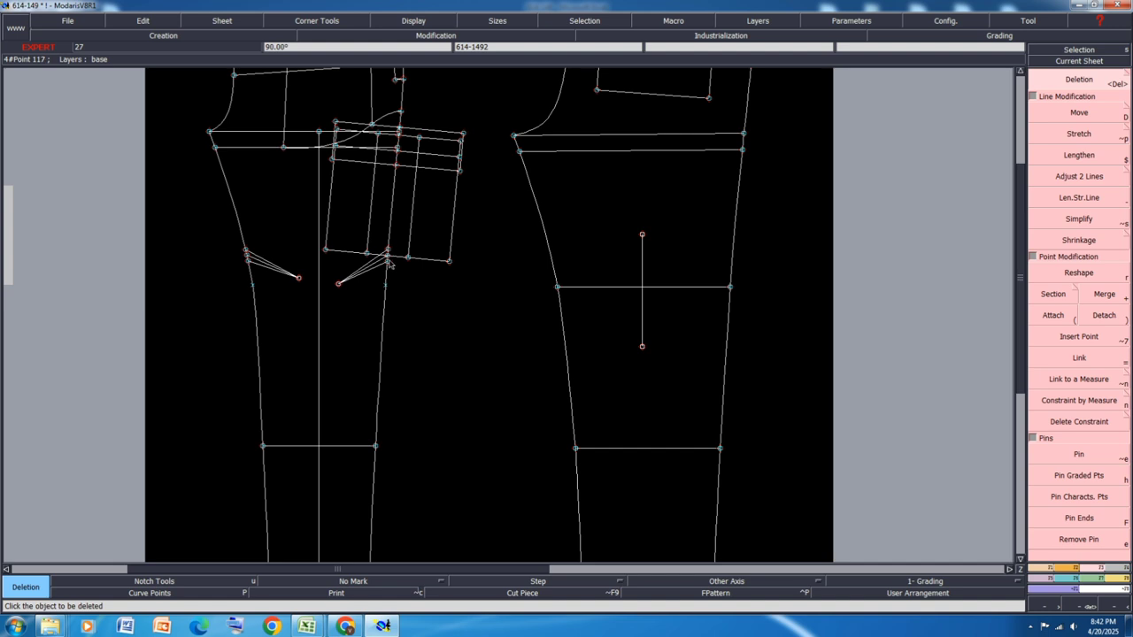
scroll(388, 319, "down", 3)
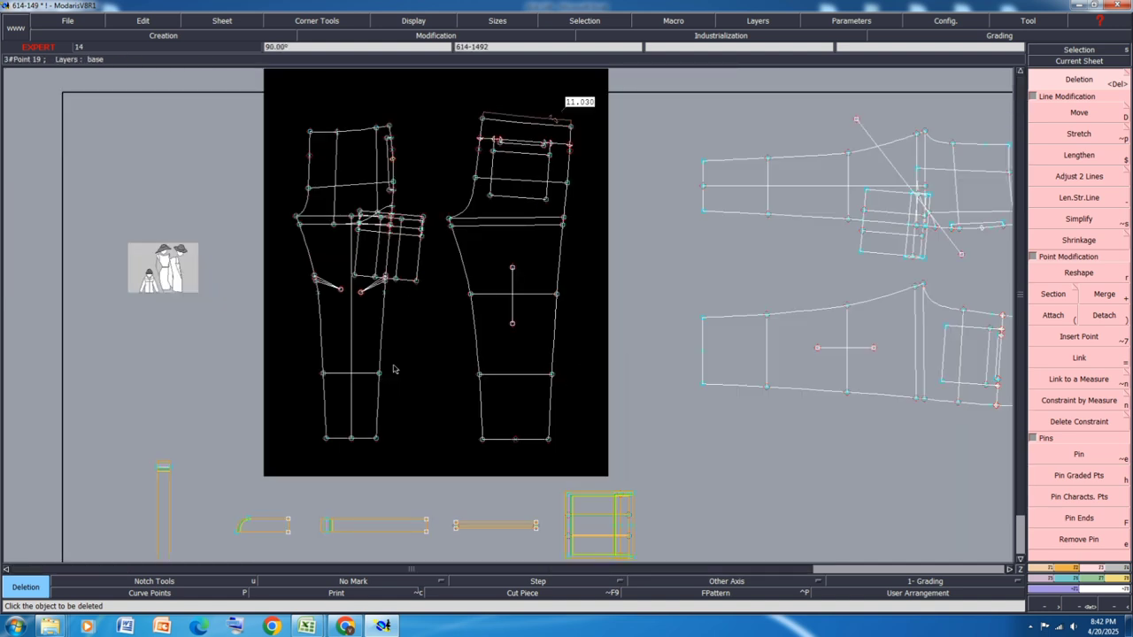
right_click_drag(407, 346, 308, 453)
left_click(1078, 110)
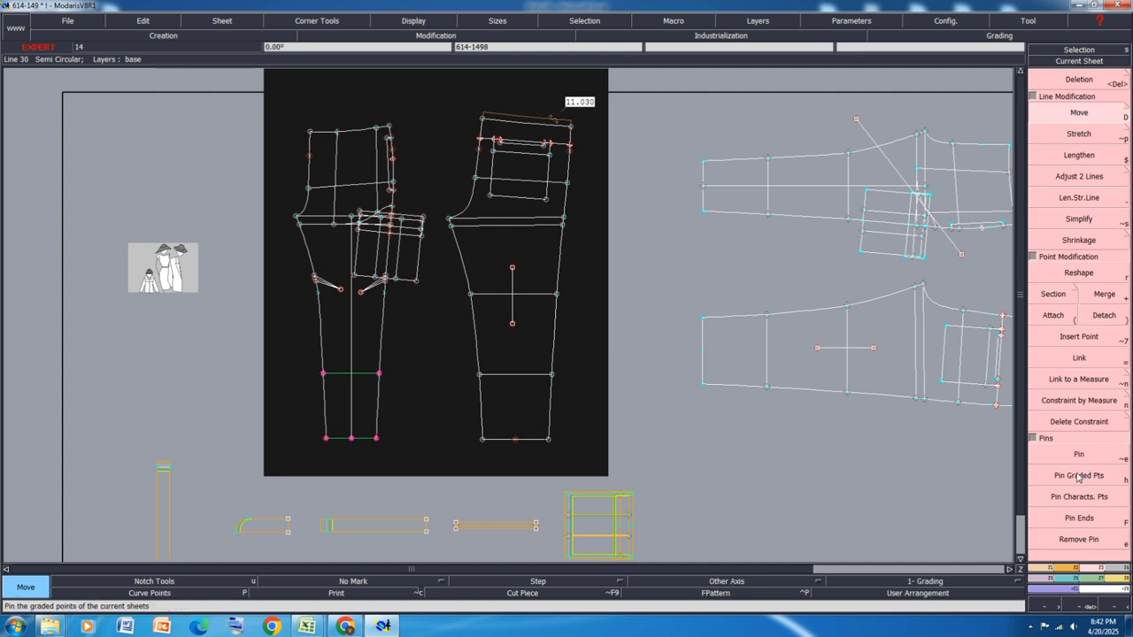
left_click(375, 440)
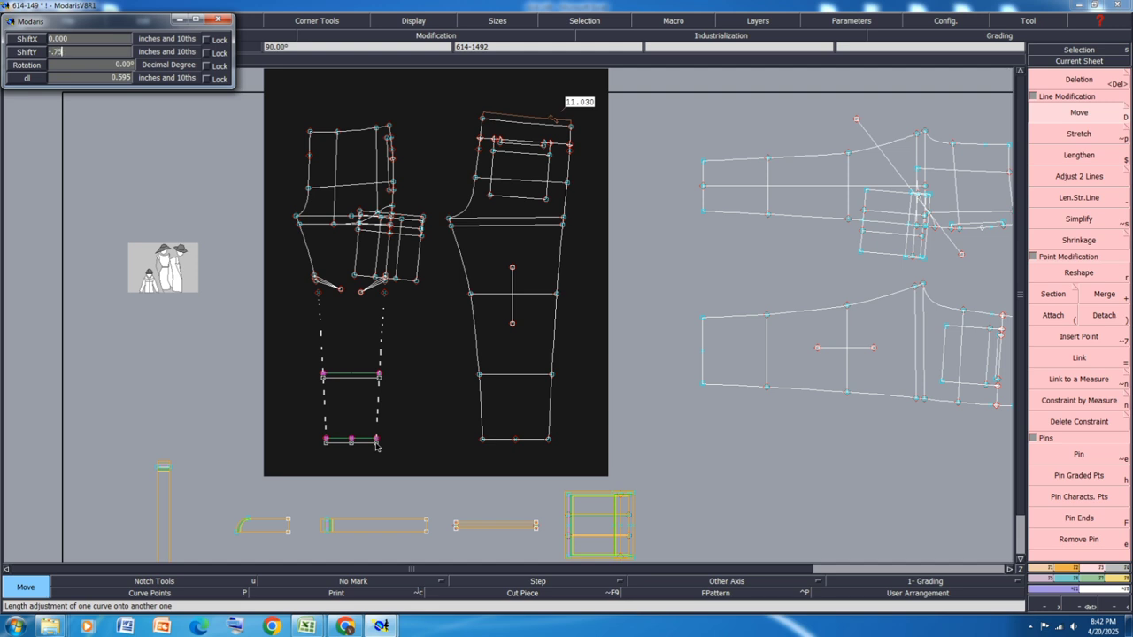
key("Return")
left_click(410, 516)
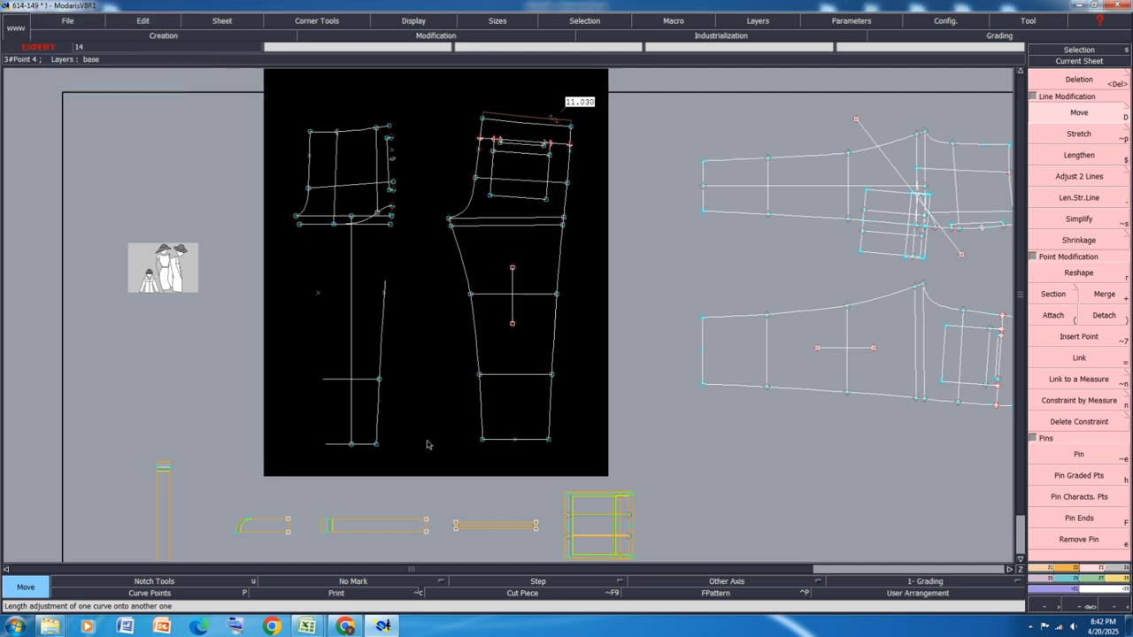
Step: Release the pins on the front panel's knee points just below the inseam and side seam darts
scroll(336, 272, "up", 3)
scroll(402, 238, "down", 3)
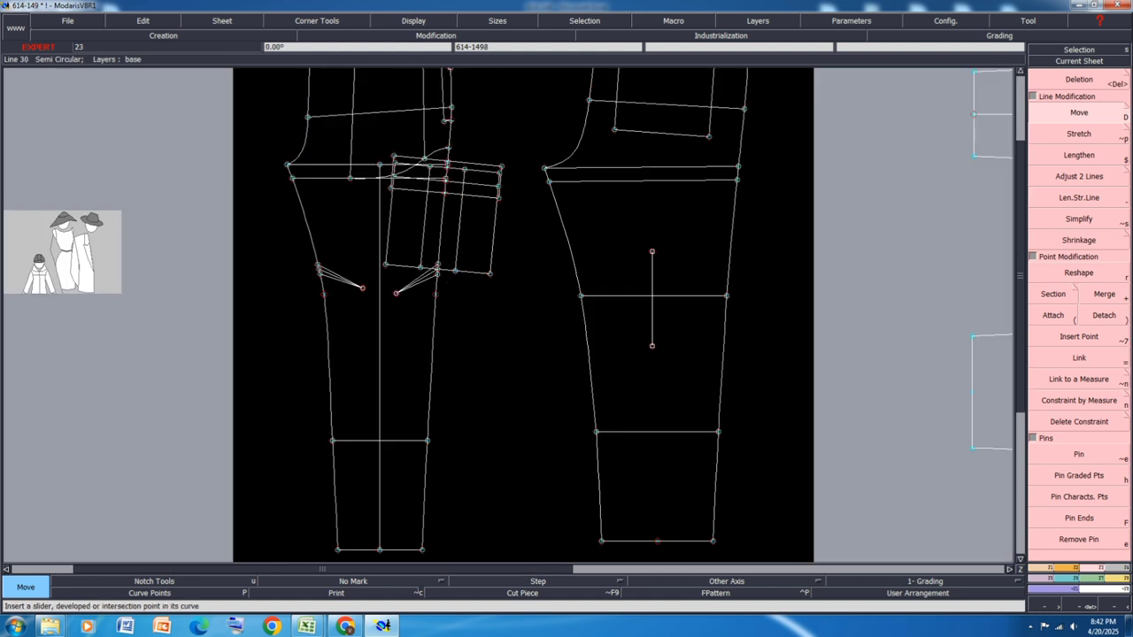
left_click(1083, 455)
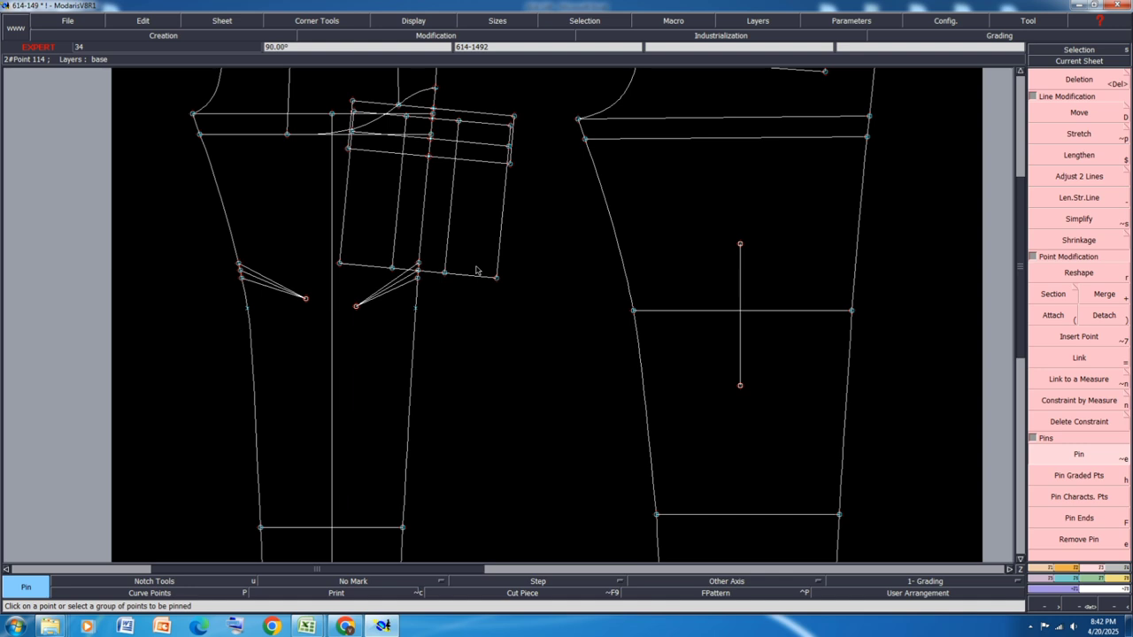
key("dollar")
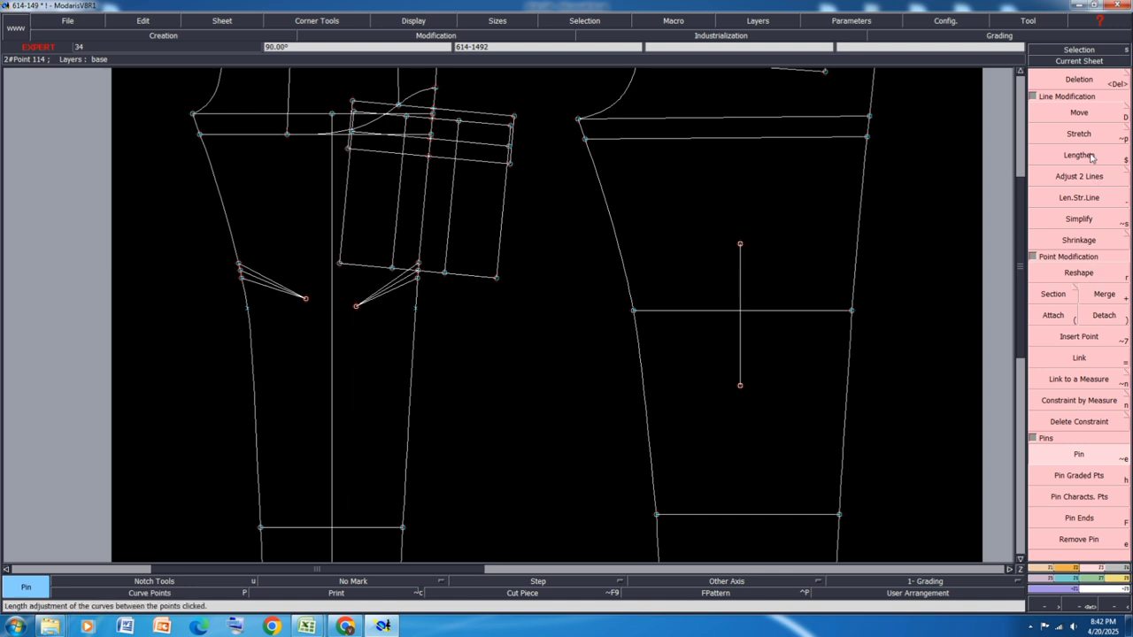
scroll(402, 301, "up", 2)
left_click(348, 306)
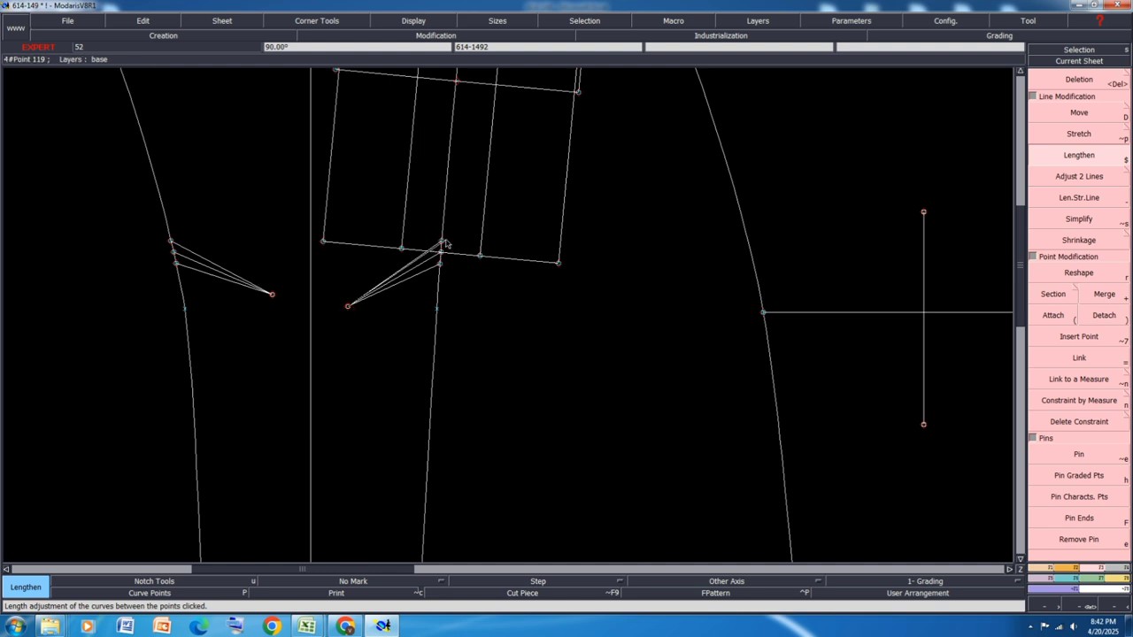
left_click(441, 242)
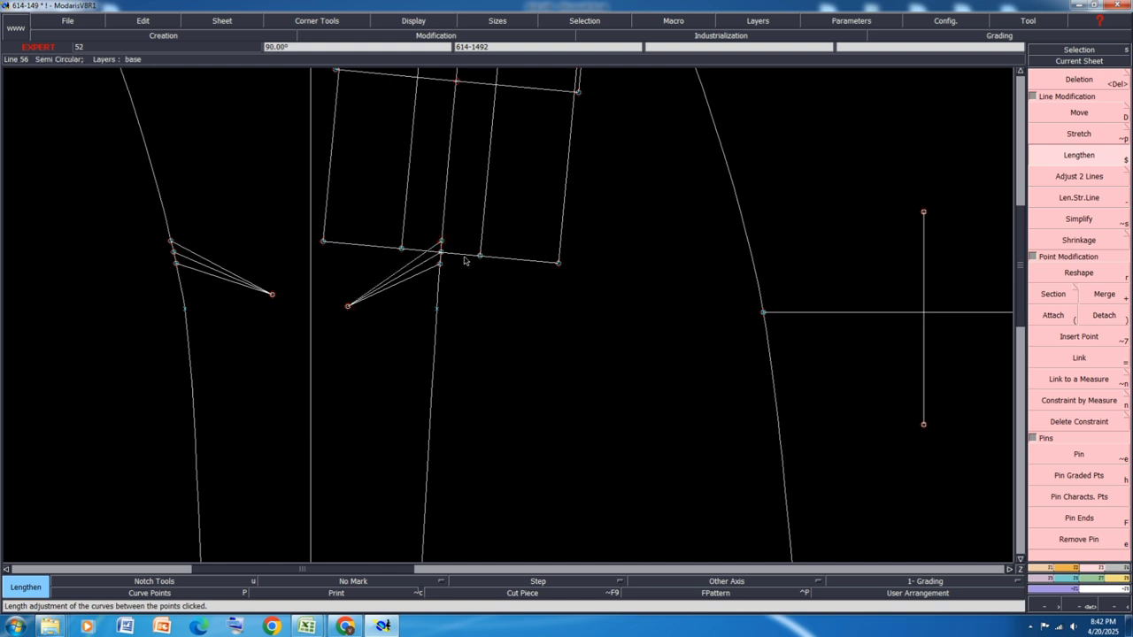
Step: Stretch the side seam dart's upper point around the dart's inner end onto the extension of the lower dart leg
left_click(1079, 134)
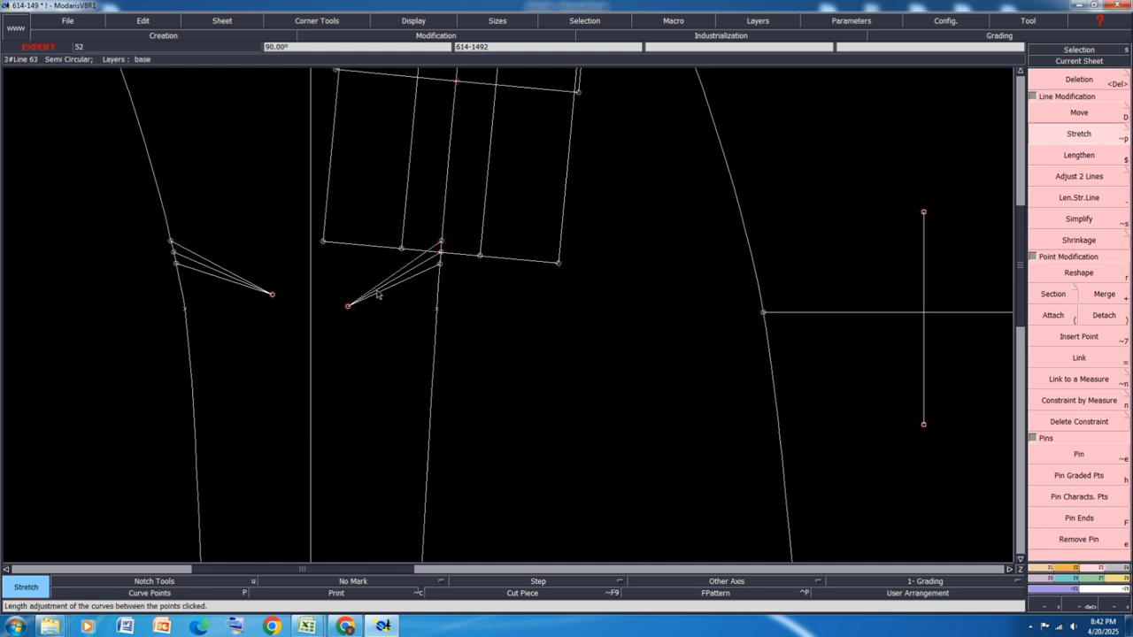
left_click(348, 307)
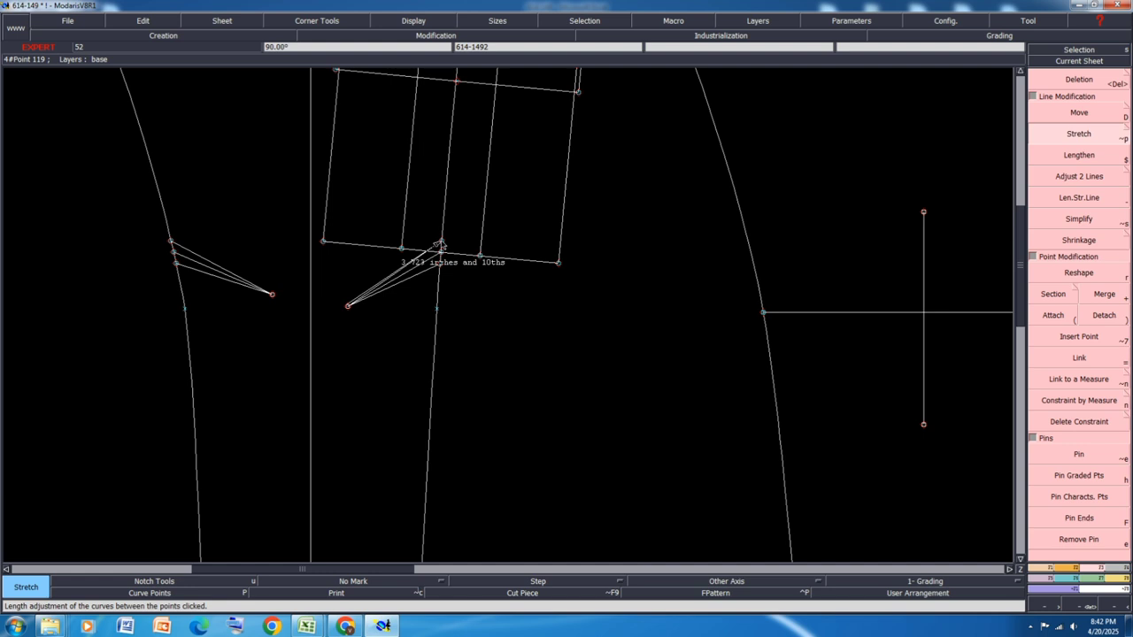
scroll(444, 239, "up", 3)
left_click(430, 252)
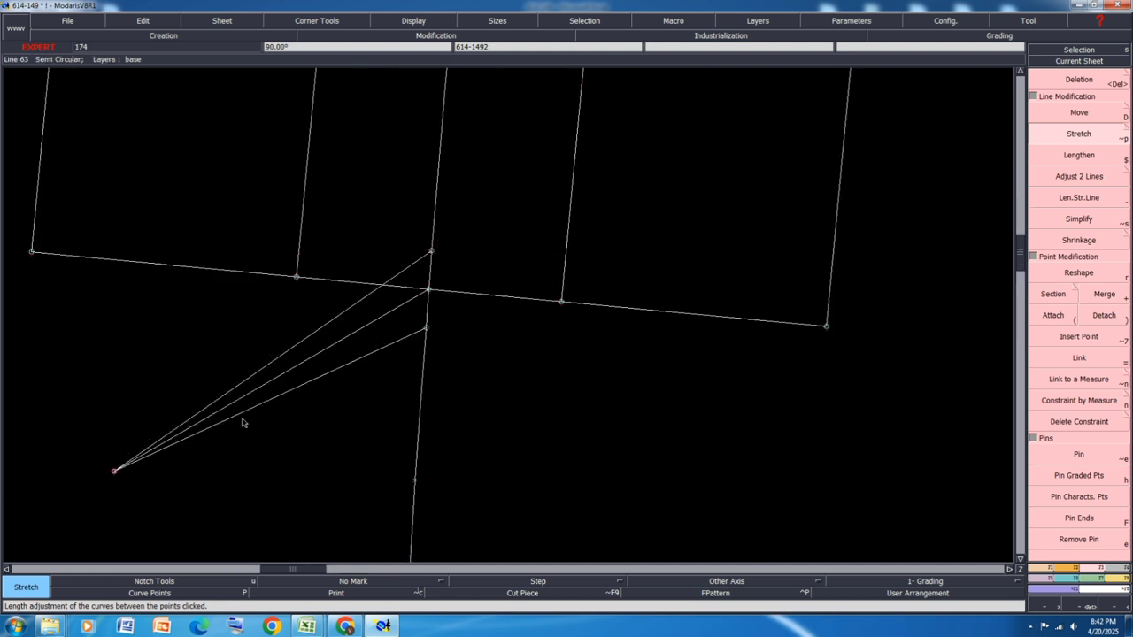
left_click(430, 252)
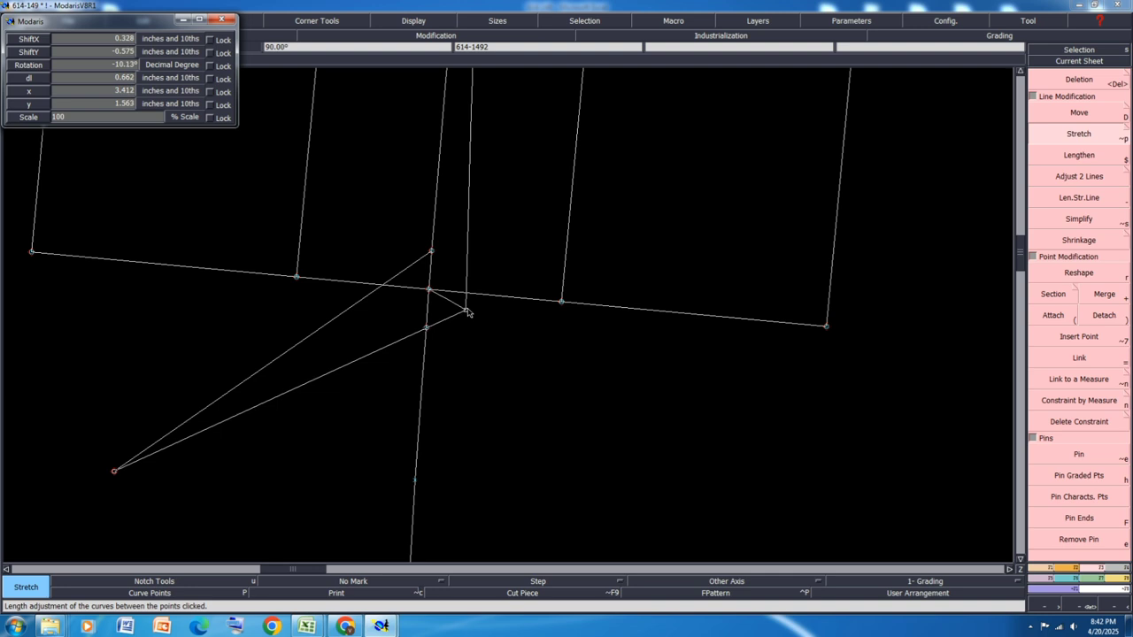
left_click(467, 310)
Step: Keep the plot of modified objects and undo the stretch, leaving the pivoted side seam outline as a reference trace
left_click(304, 596)
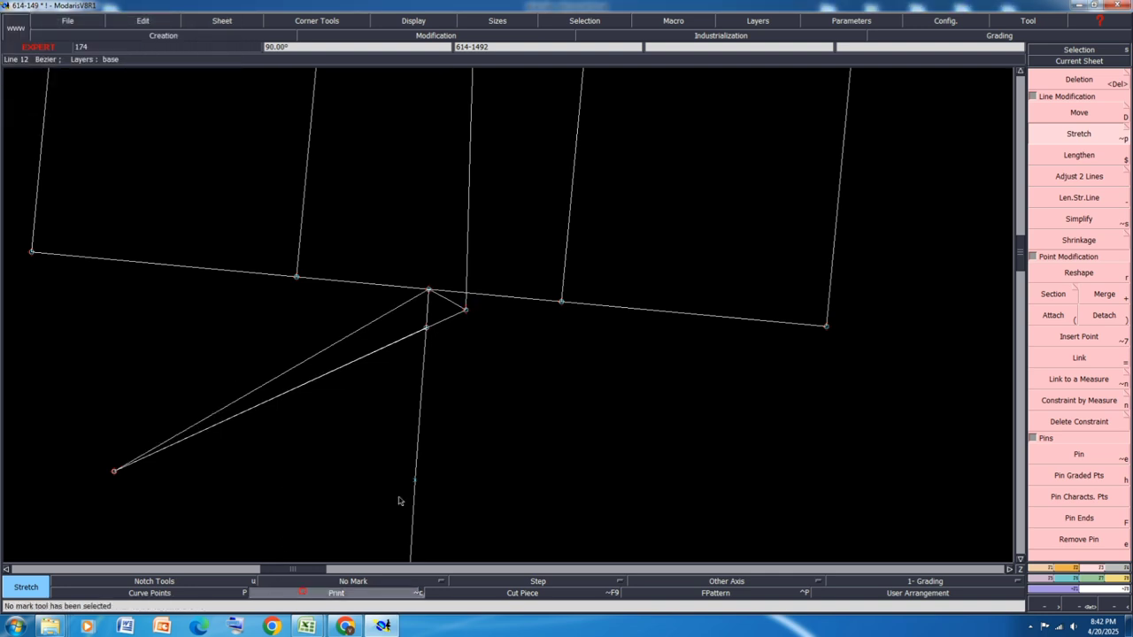
key("ctrl+z")
scroll(509, 237, "down", 2)
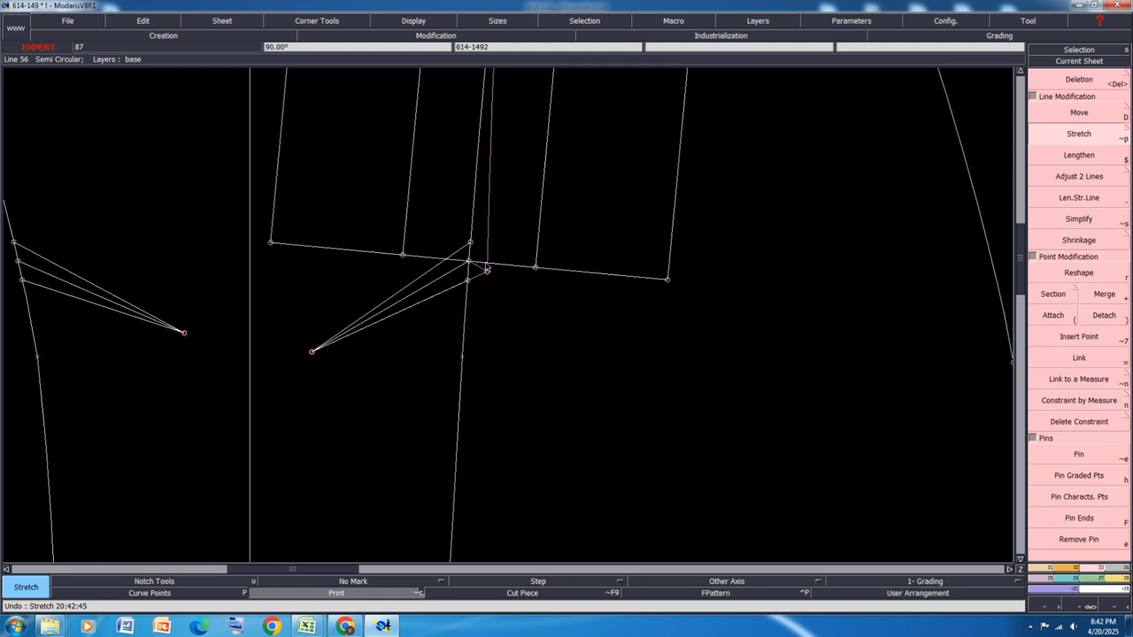
Step: Move the side seam dart's middle and lower points about 0.38 inch outward and 0.17 inch up onto the traced corner, and clear the trace
left_click_drag(461, 293, 485, 256)
left_click(1079, 113)
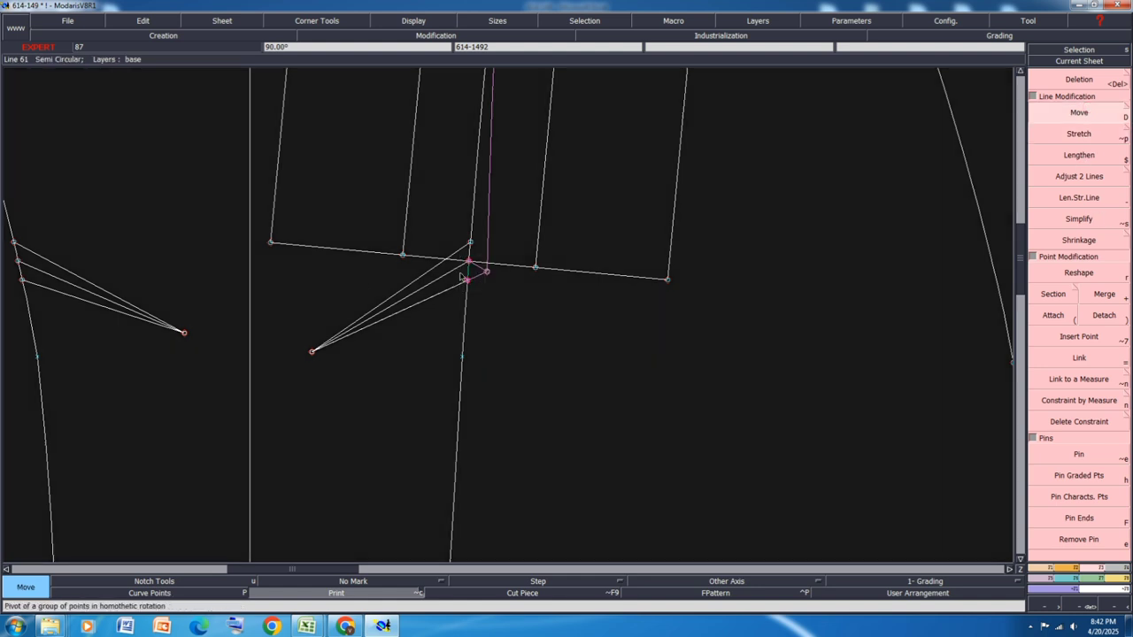
scroll(460, 289, "up", 2)
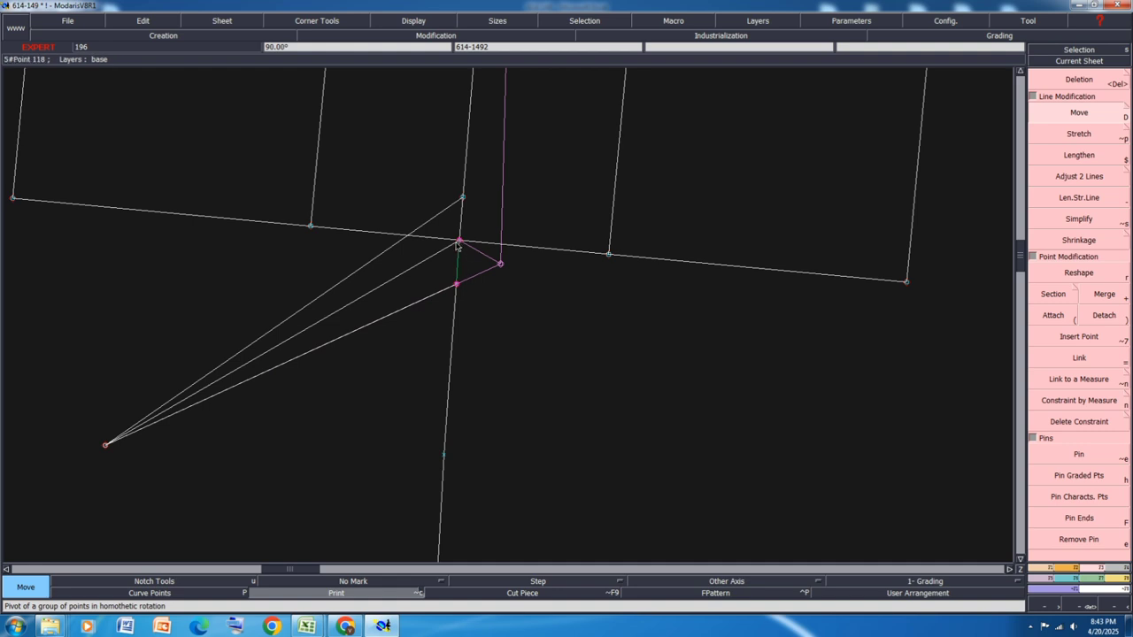
left_click(456, 287)
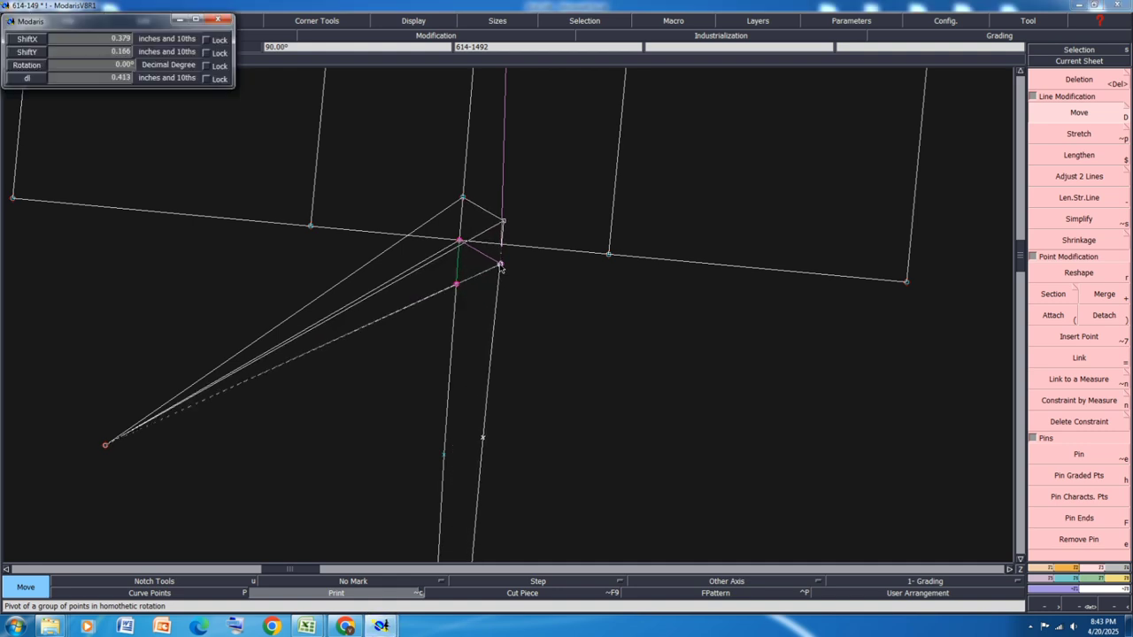
left_click(500, 267)
scroll(657, 267, "down", 2)
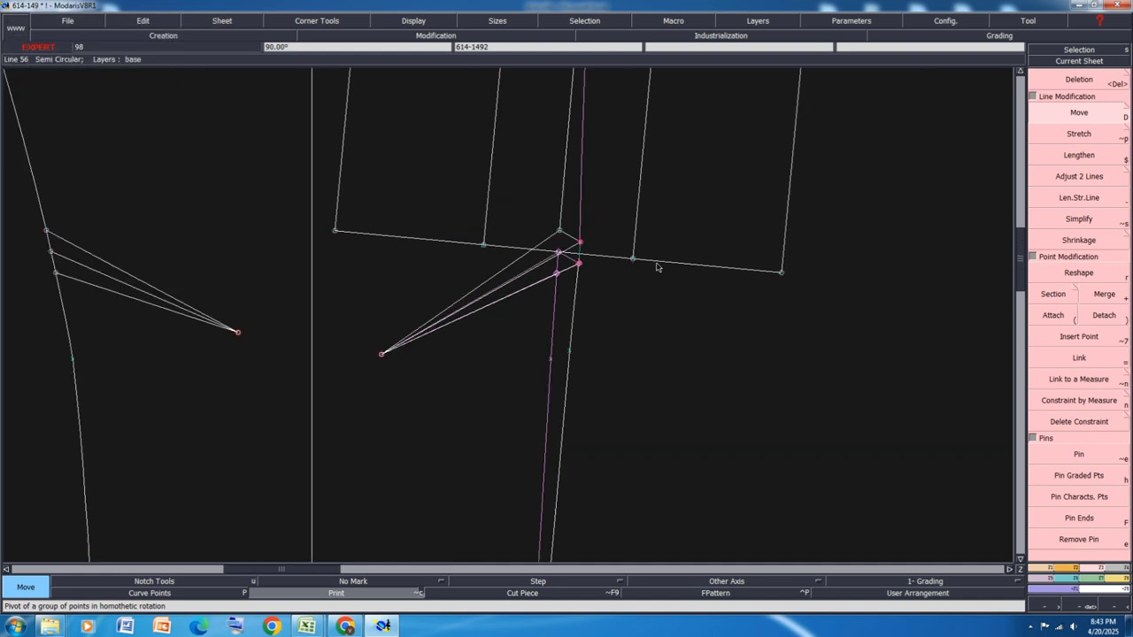
left_click(332, 594)
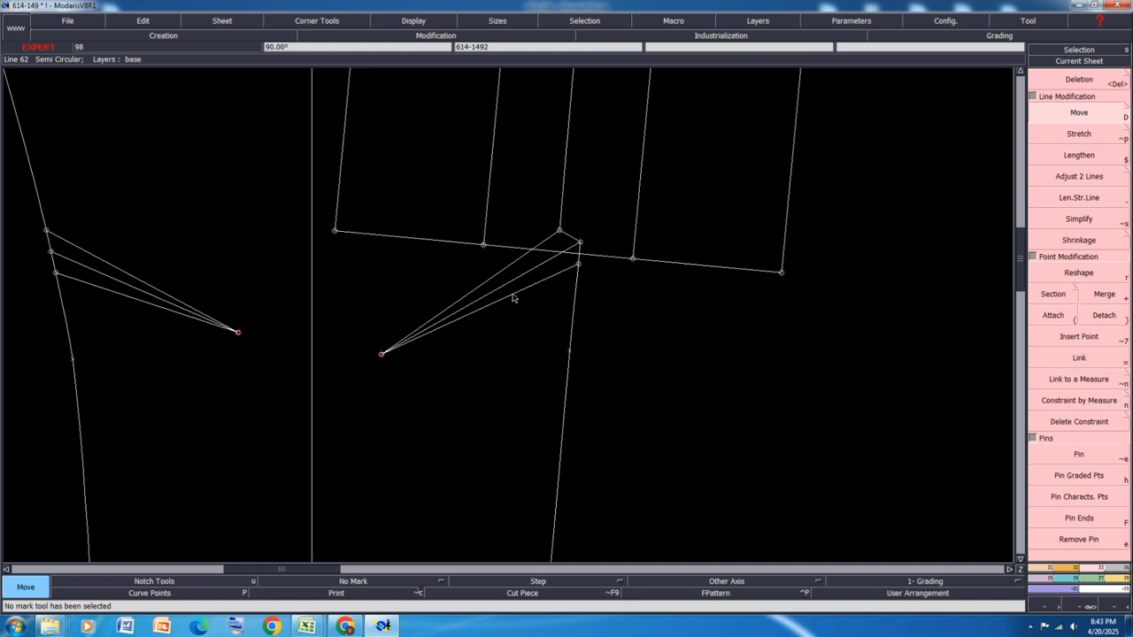
Step: Measure the lengths of the side seam dart's lower and upper legs, and undo both measures
key("l")
left_click(426, 389)
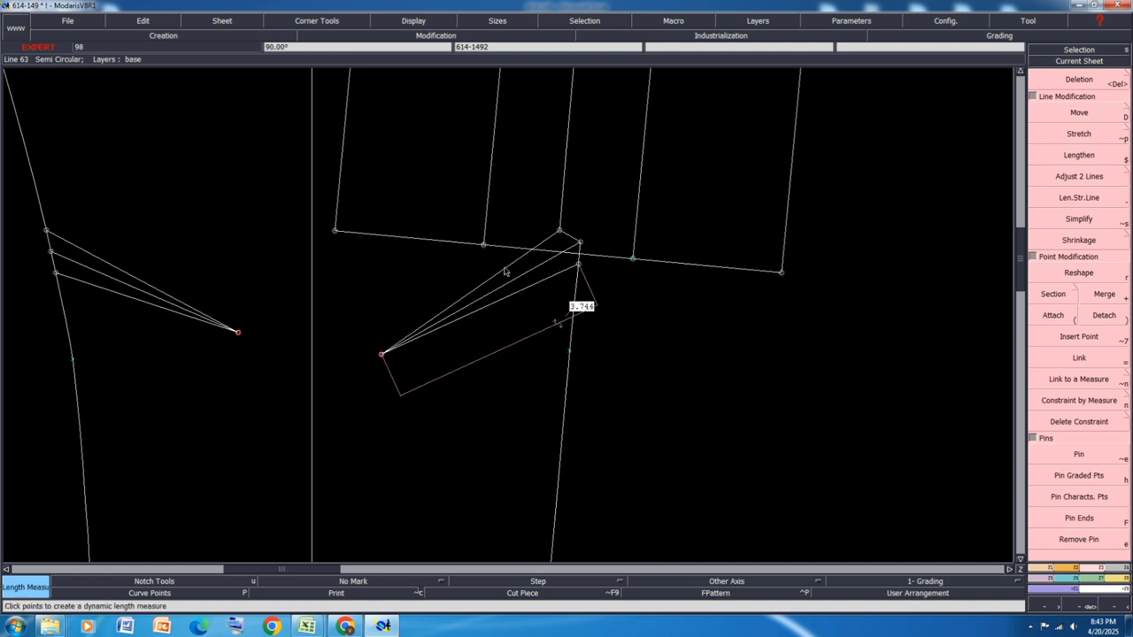
left_click(384, 407)
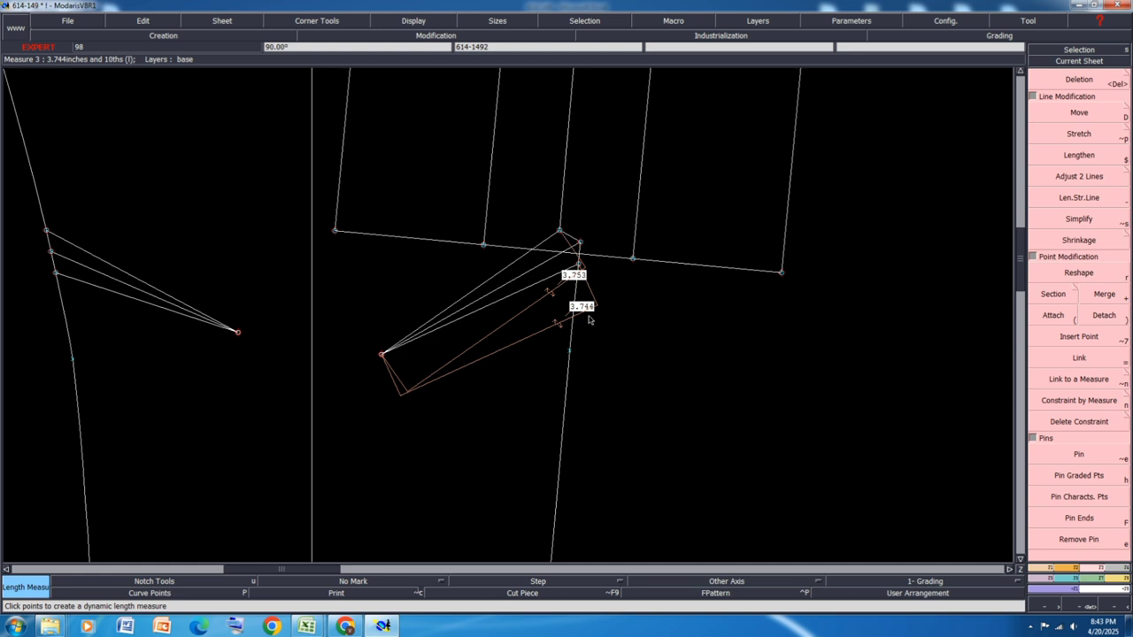
key("ctrl+z")
key("ctrl+z")
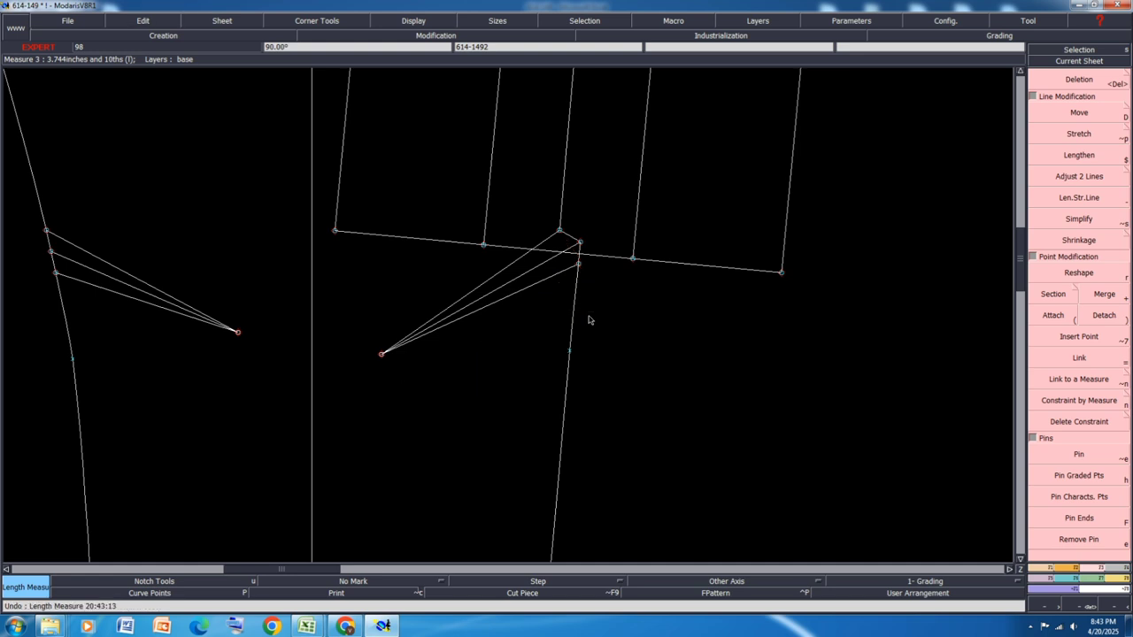
Step: Switch to the 614-149 spec workbook in Excel to check the graded measurements and trouser sketch, and return to Modaris
mouse_move(305, 627)
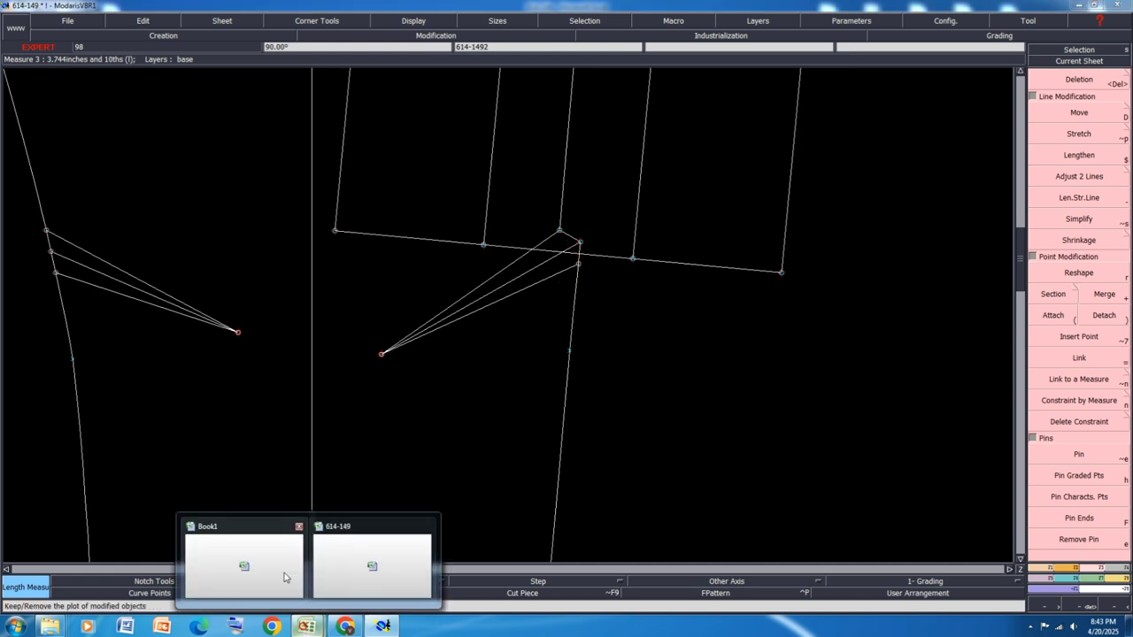
left_click(322, 586)
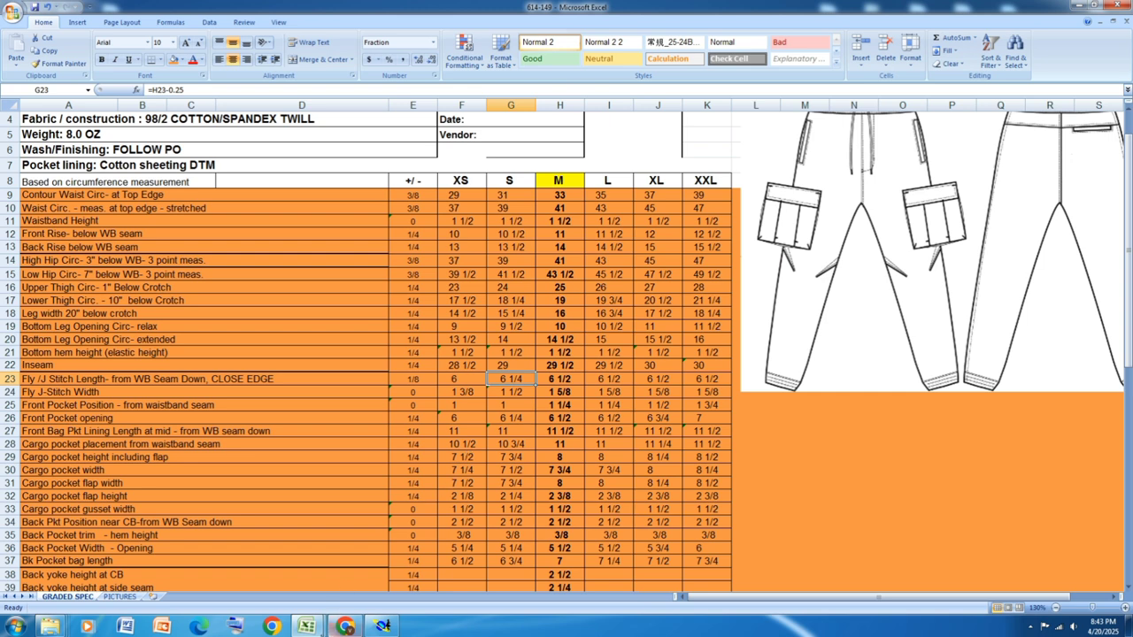
mouse_move(308, 626)
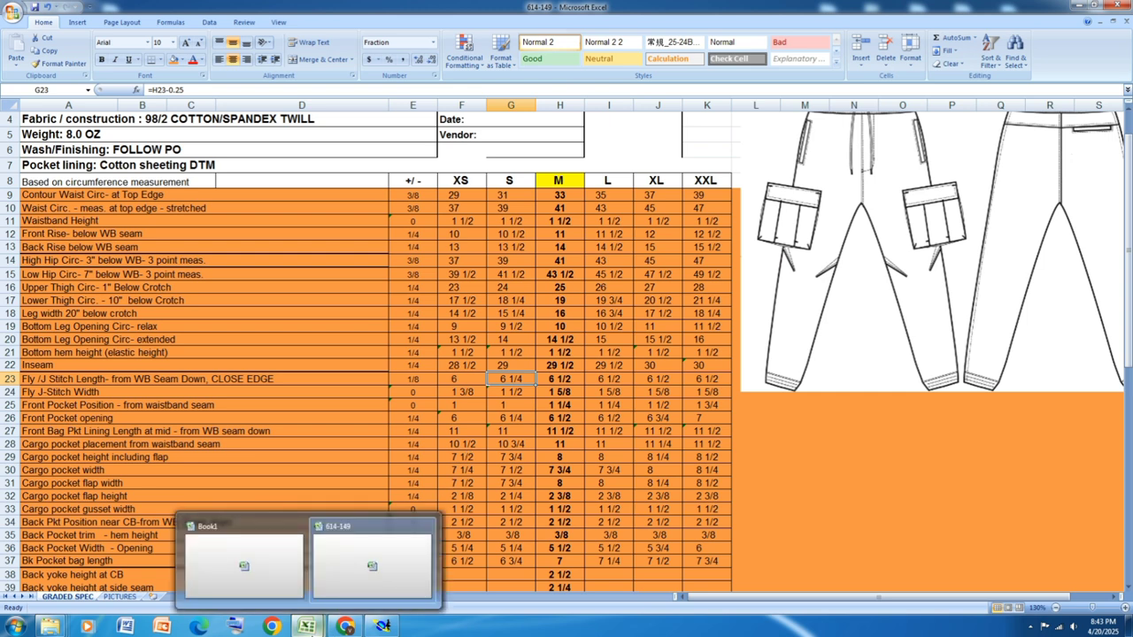
left_click(383, 626)
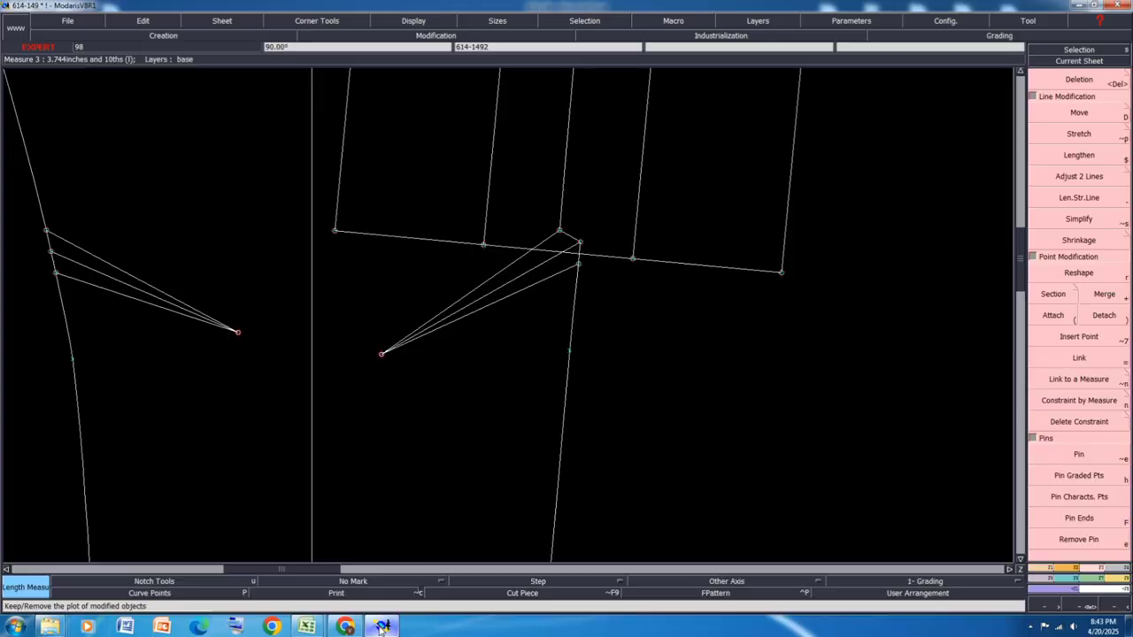
Step: Place a length measure on the side seam dart's upper leg again and undo it
left_click(560, 233)
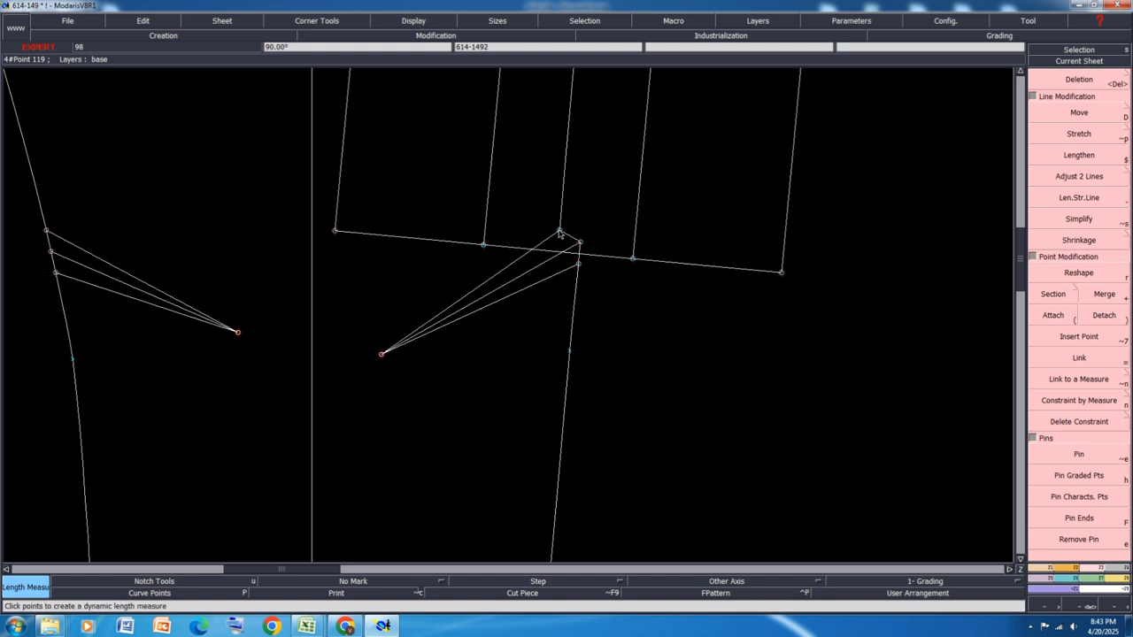
left_click(561, 230)
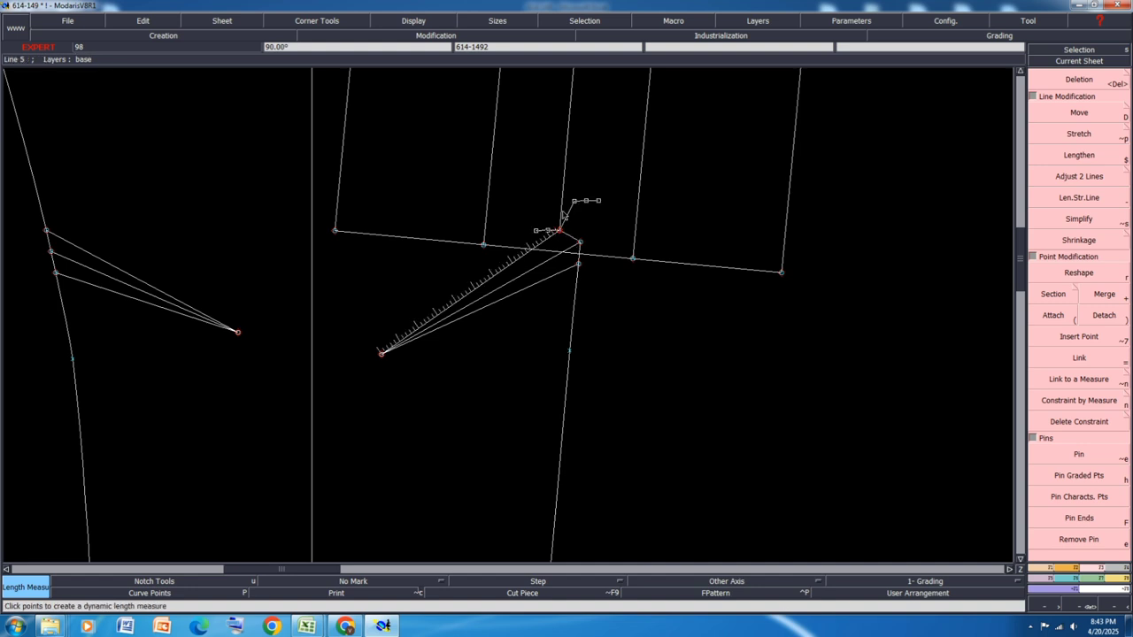
left_click(563, 215)
key("ctrl+z")
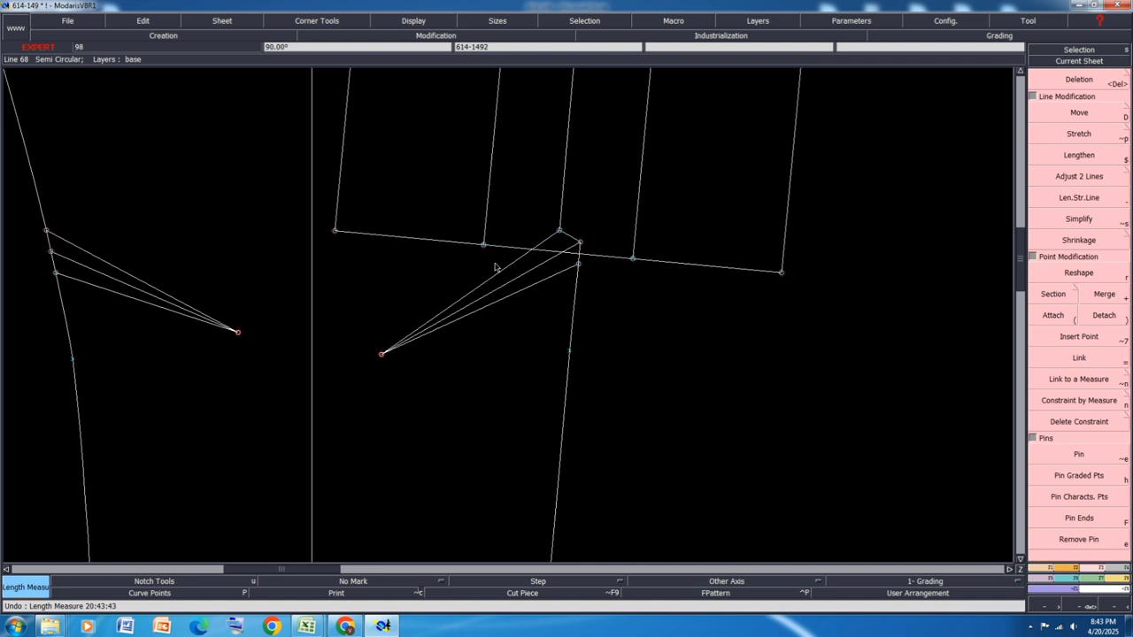
Step: Stretch the inseam dart's upper corner about the dart apex by about 9.8°, turn on the plot of modified objects, and undo the stretch
scroll(496, 267, "down", 4)
scroll(360, 286, "up", 2)
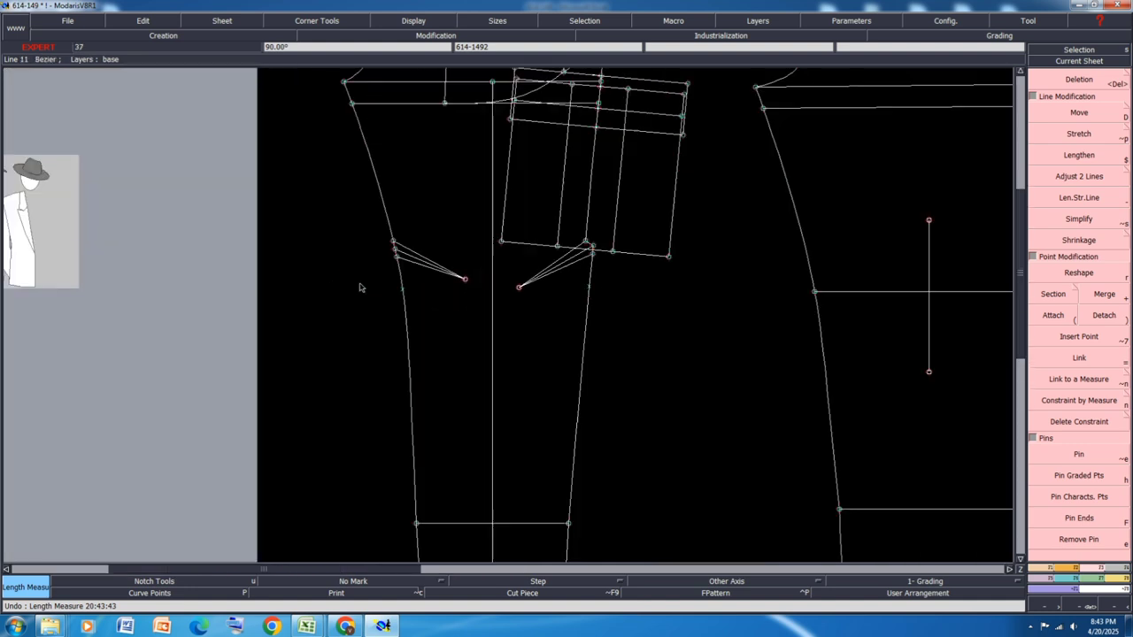
scroll(360, 287, "up", 2)
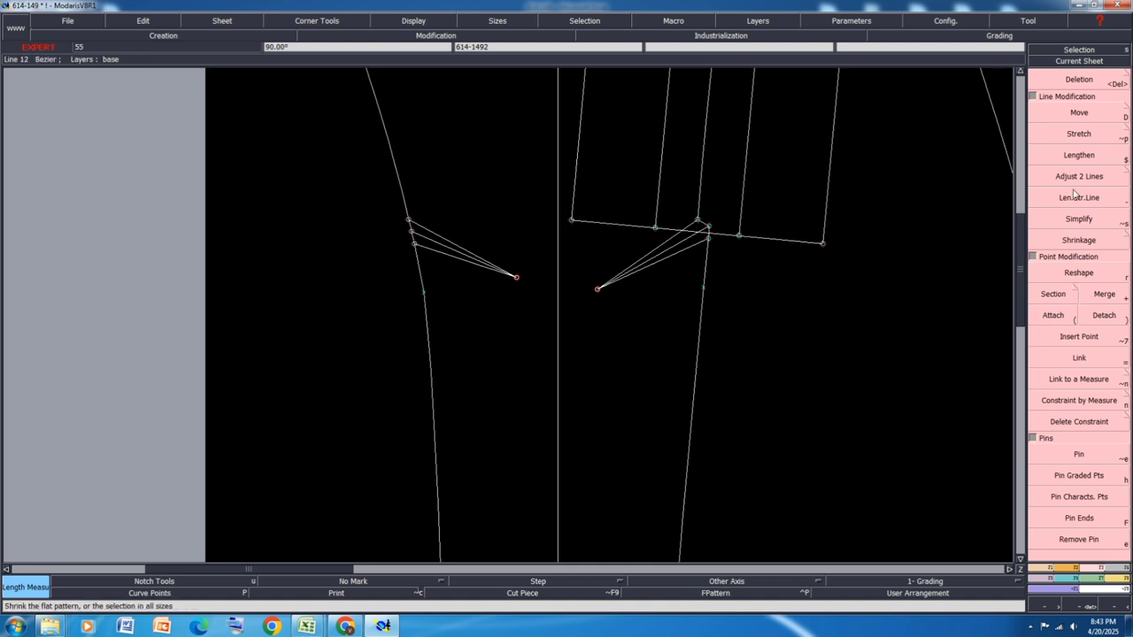
left_click(1089, 135)
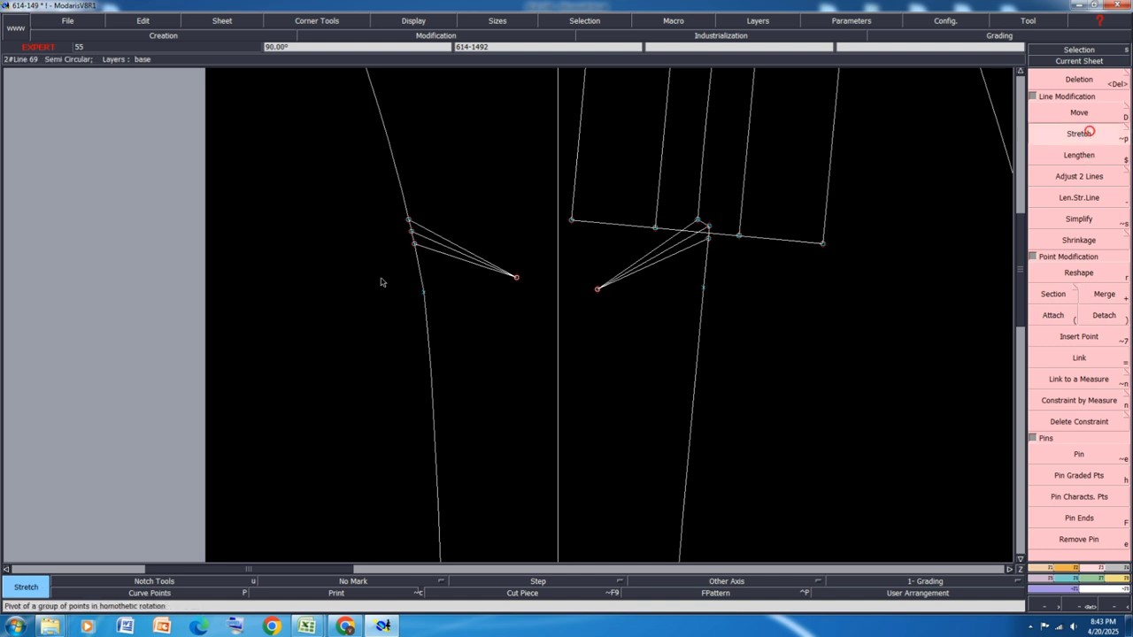
left_click(517, 279)
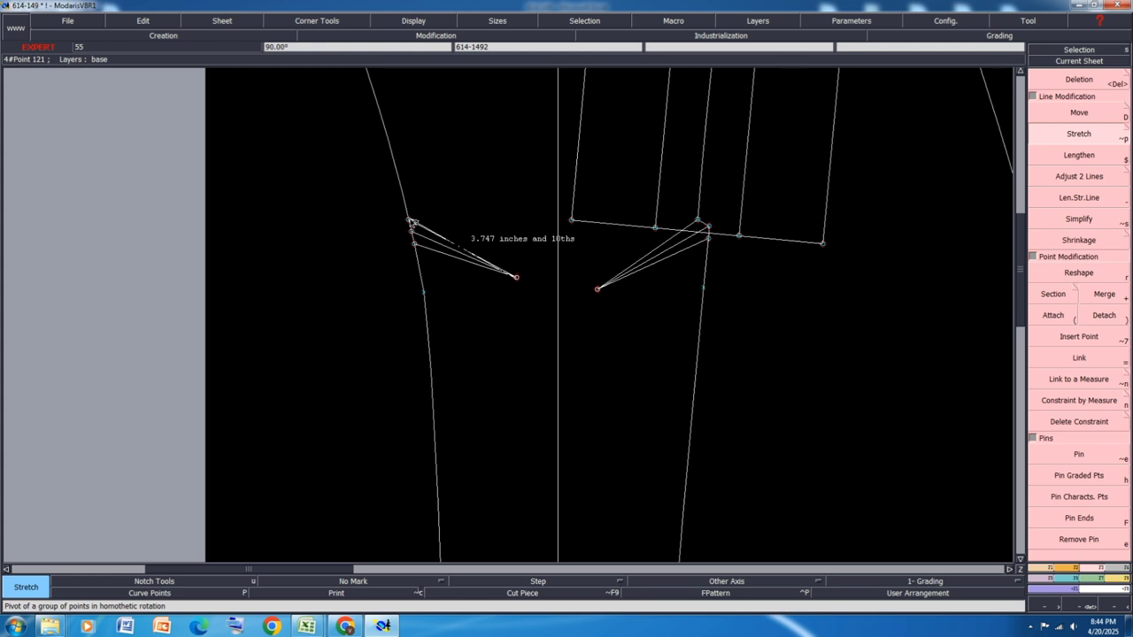
scroll(494, 243, "up", 2)
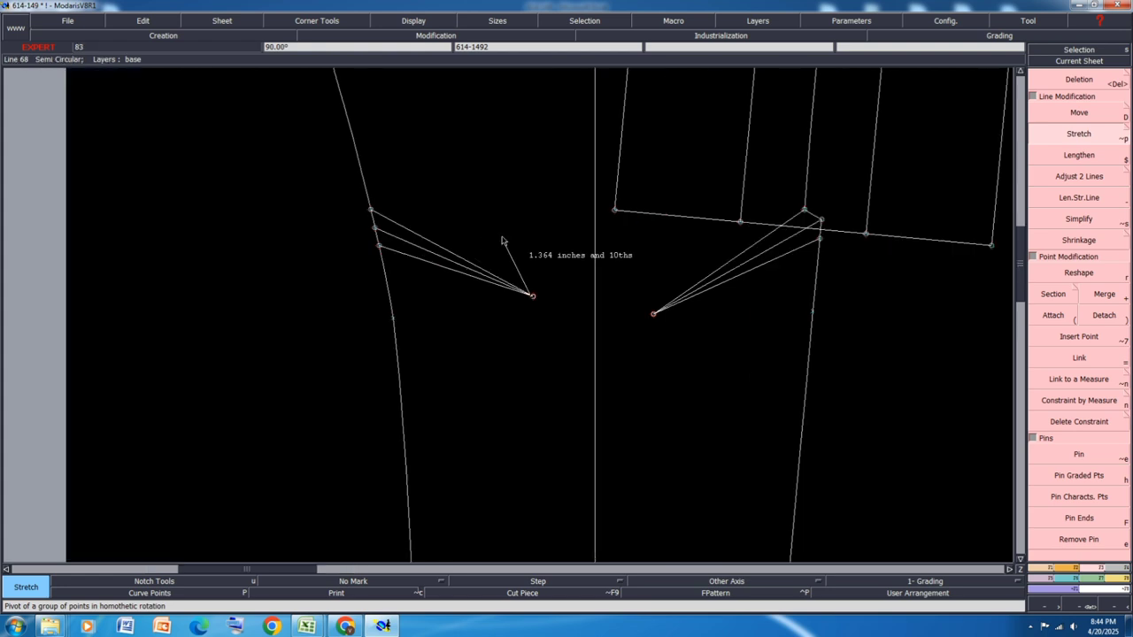
left_click(533, 296)
left_click(371, 210)
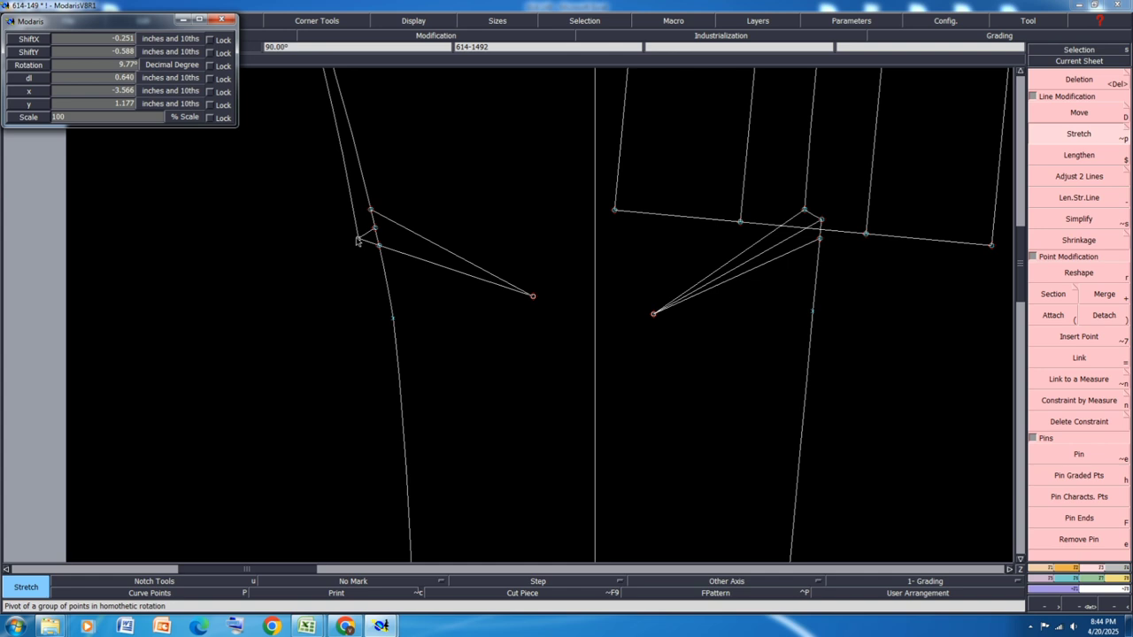
left_click(357, 239)
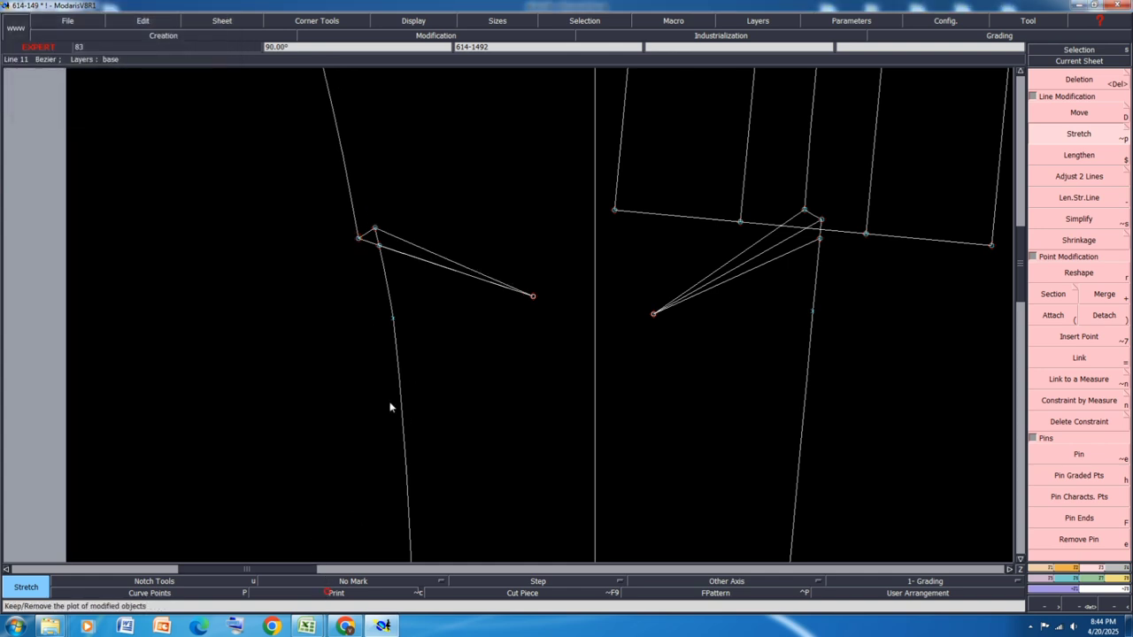
key("ctrl+z")
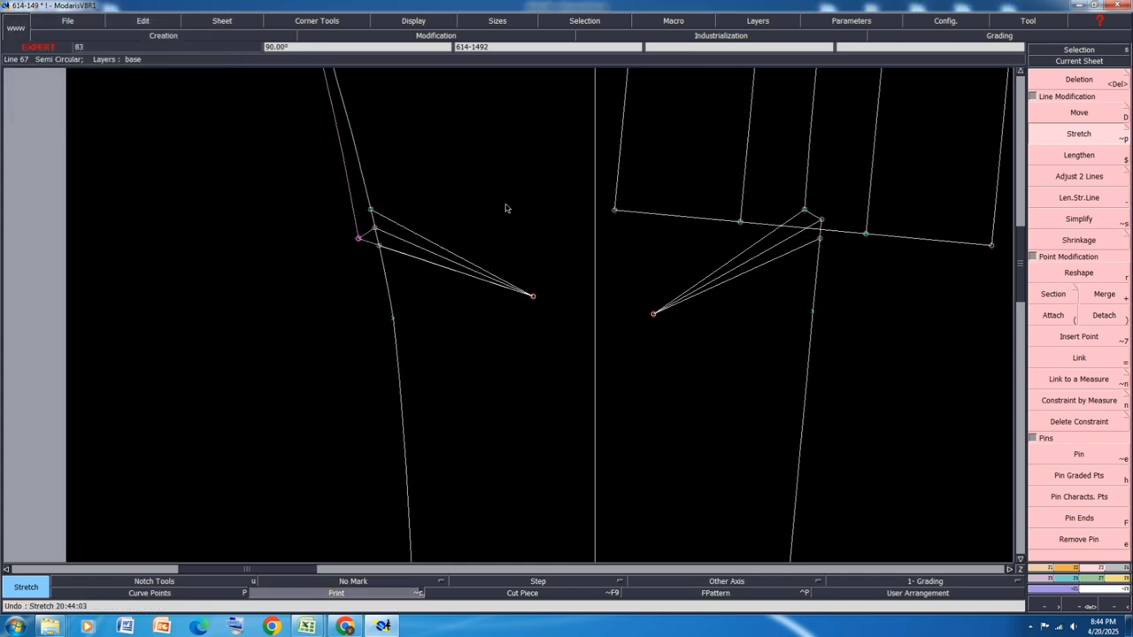
Step: Try to move the inseam dart's upper and middle points together, and undo the move
left_click(1078, 113)
scroll(386, 213, "up", 2)
left_click_drag(403, 189, 341, 252)
scroll(361, 209, "up", 2)
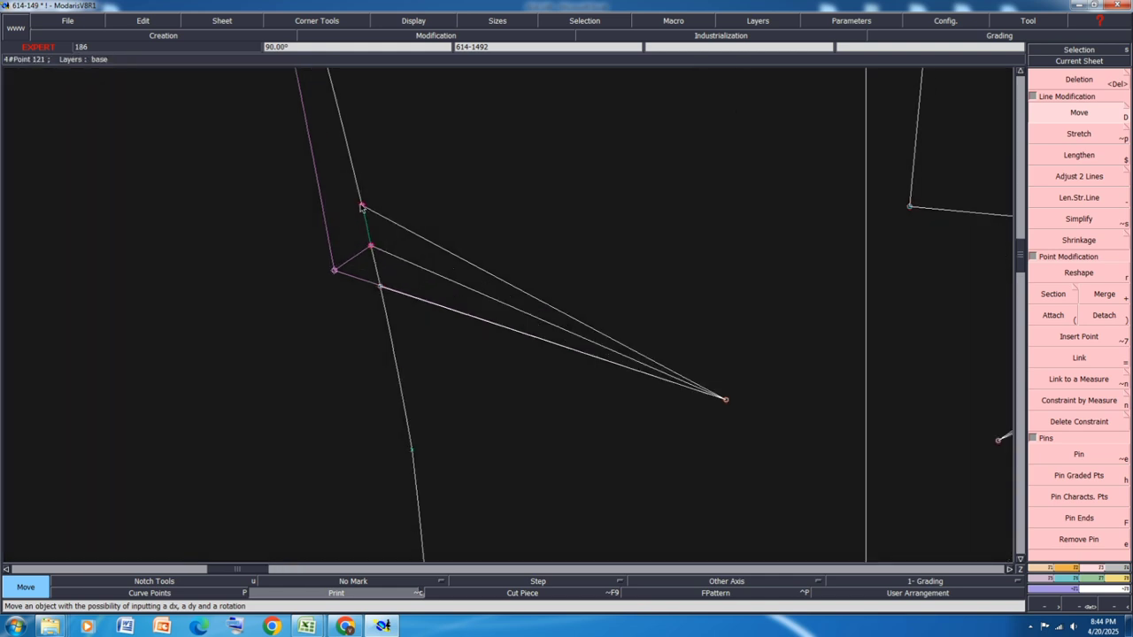
left_click_drag(361, 207, 317, 188)
scroll(317, 189, "down", 5)
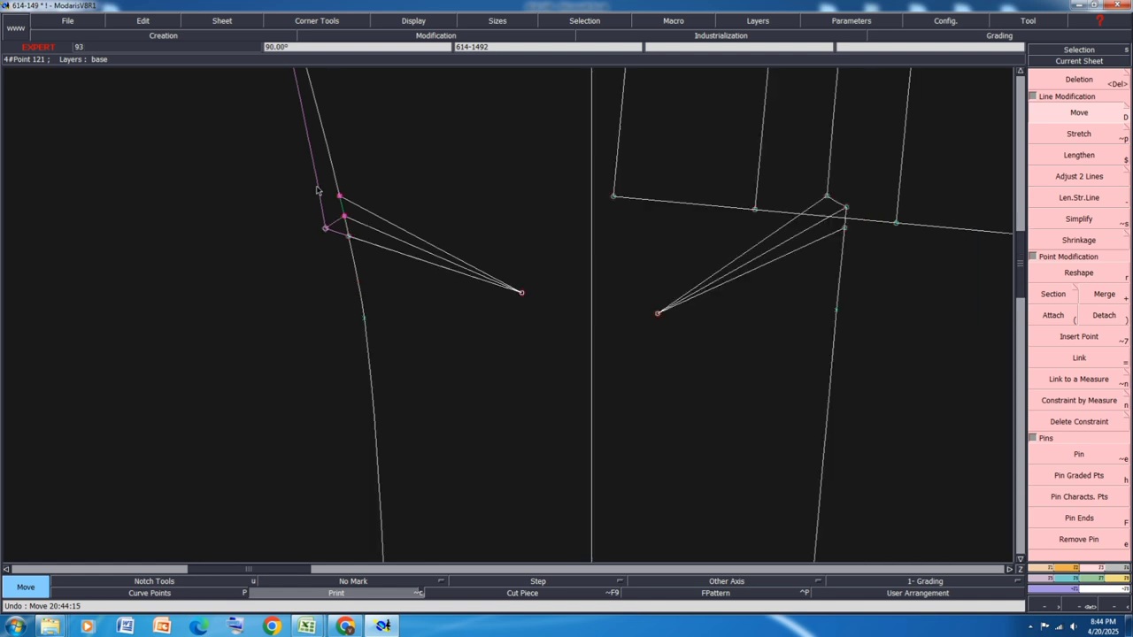
Step: Move the inseam dart's lower and middle points about 0.4 inch outward and 0.15 inch up onto the traced corner, and clear the trace
scroll(354, 209, "up", 3)
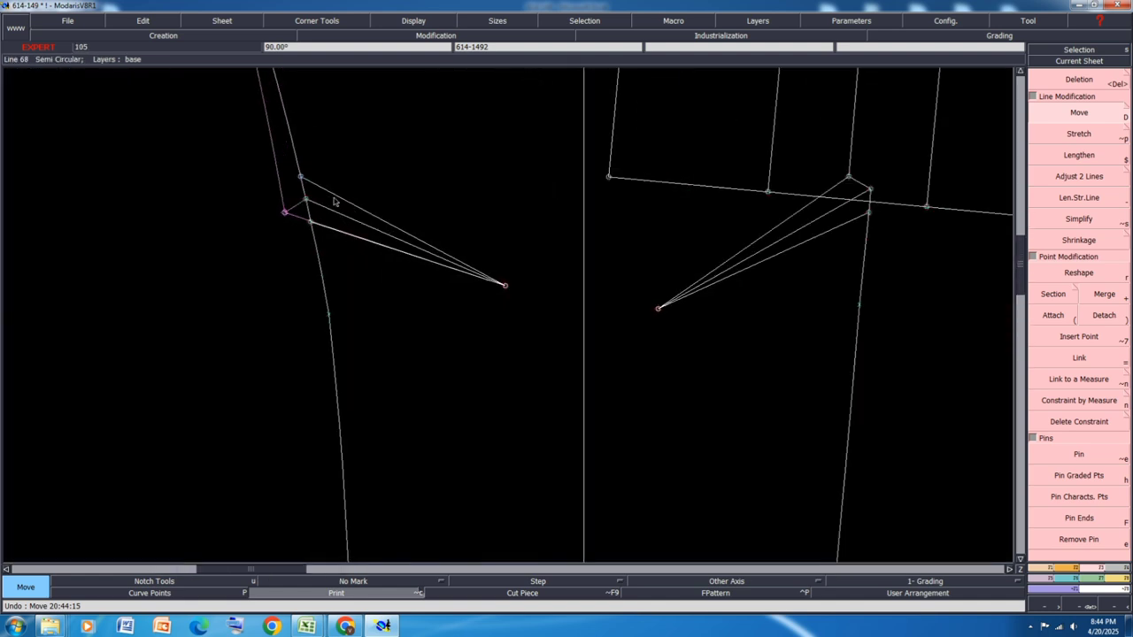
scroll(292, 221, "up", 1)
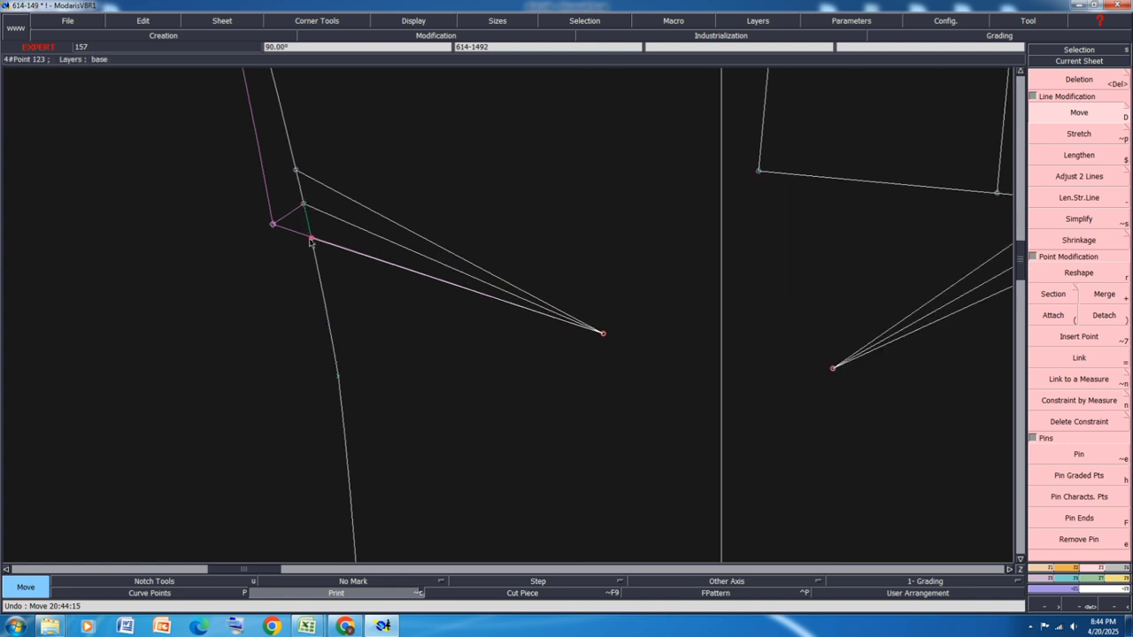
left_click(312, 244)
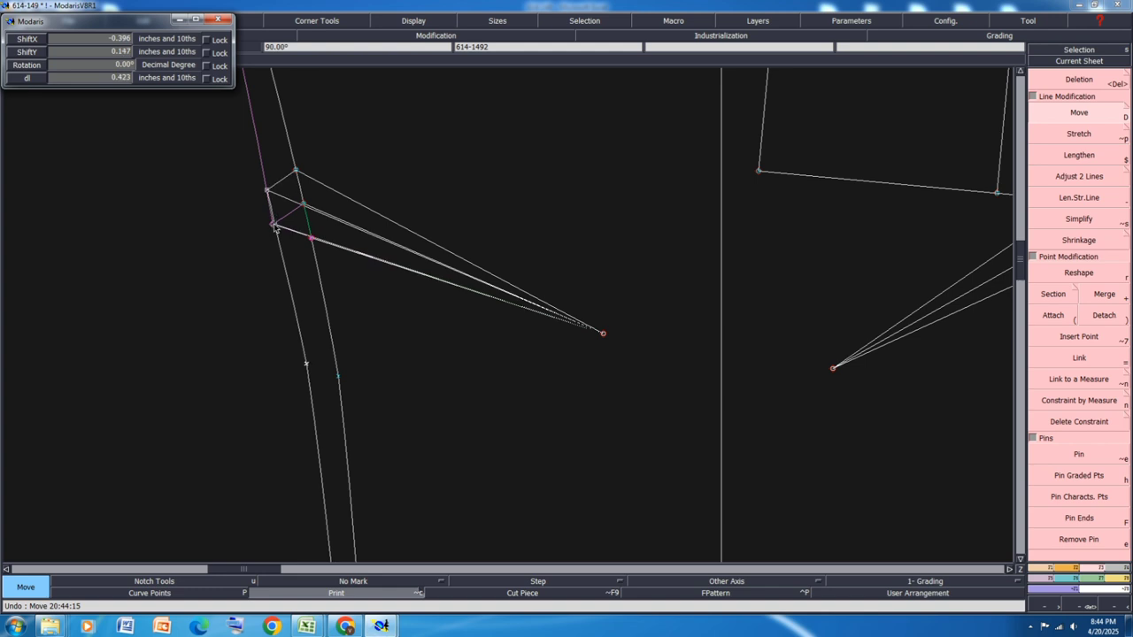
left_click(275, 228)
scroll(275, 228, "down", 4)
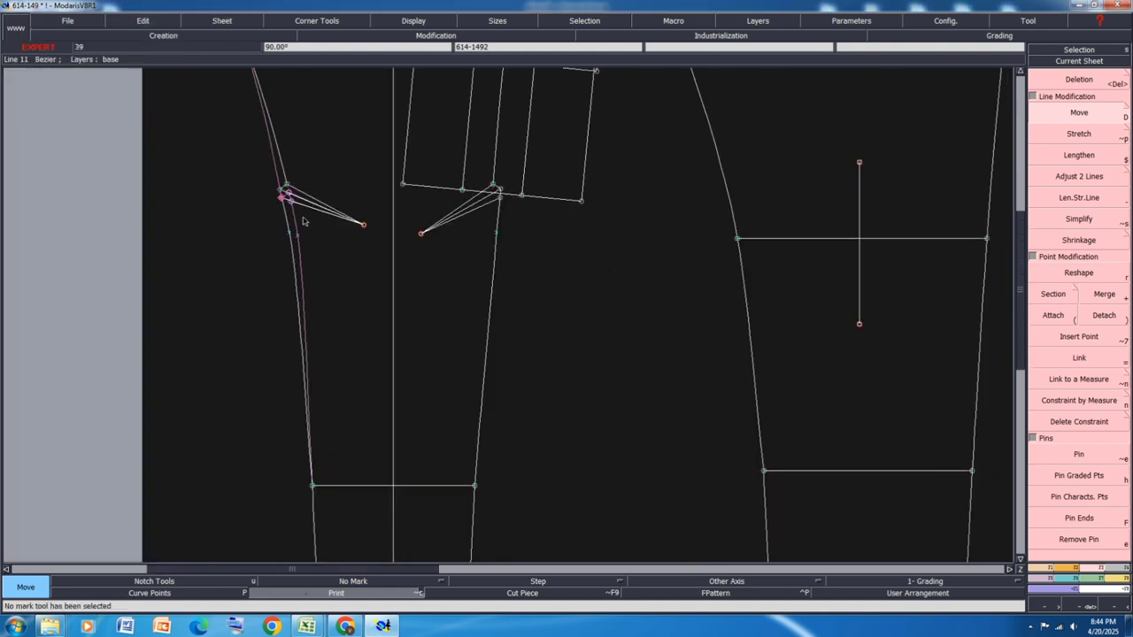
scroll(290, 184, "up", 2)
scroll(290, 184, "up", 2)
left_click(352, 594)
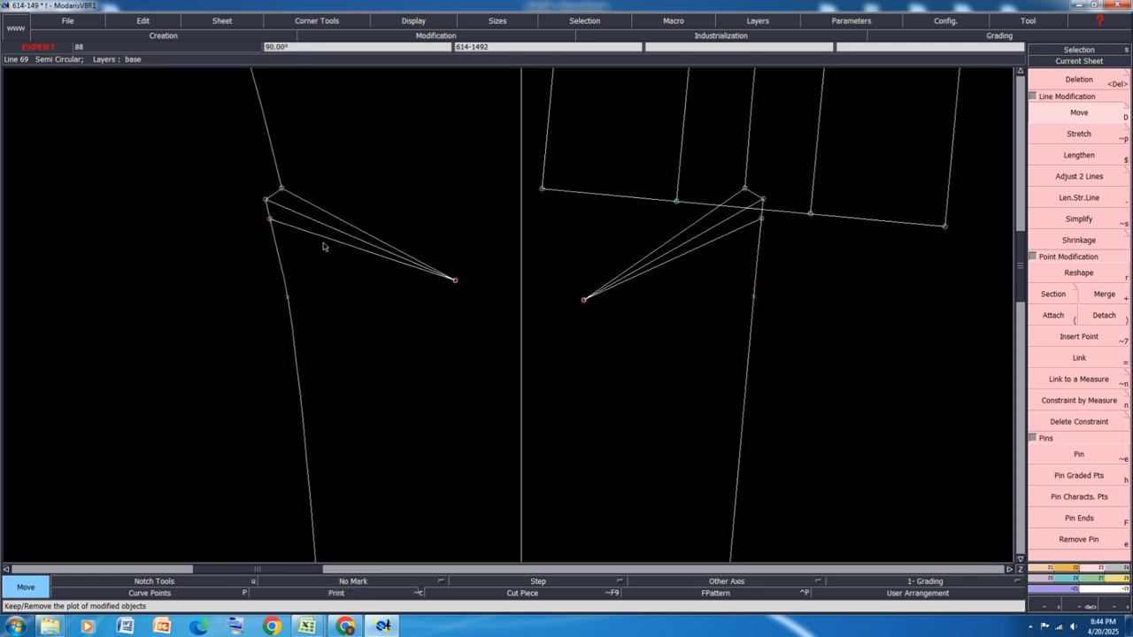
Step: Place dynamic length measures on the inseam dart's lower and upper legs
key("l")
left_click(286, 226)
left_click(473, 329)
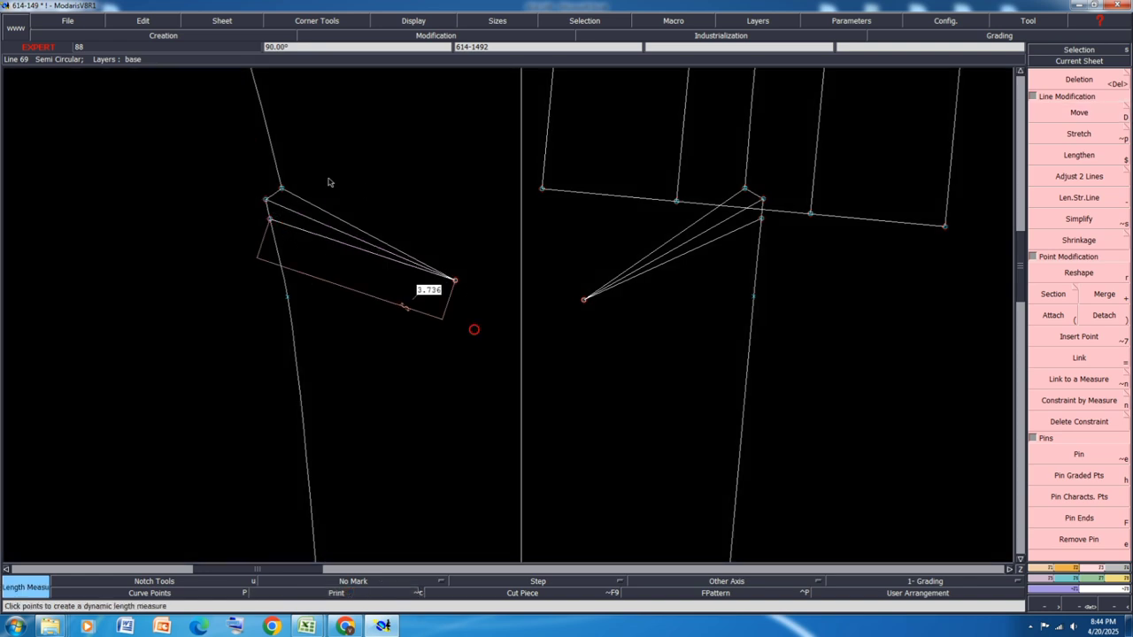
left_click(297, 197)
left_click(455, 330)
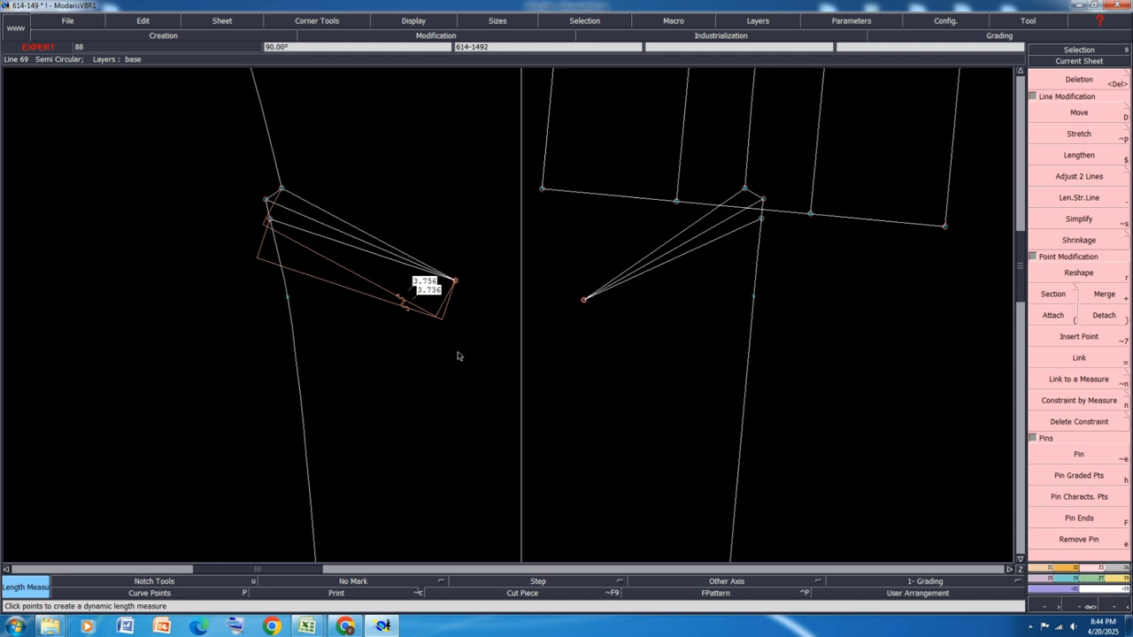
Step: Nudge the inseam dart's lower corner until the lower leg matches the upper leg at 3.756 inches, and delete both measures
key("d")
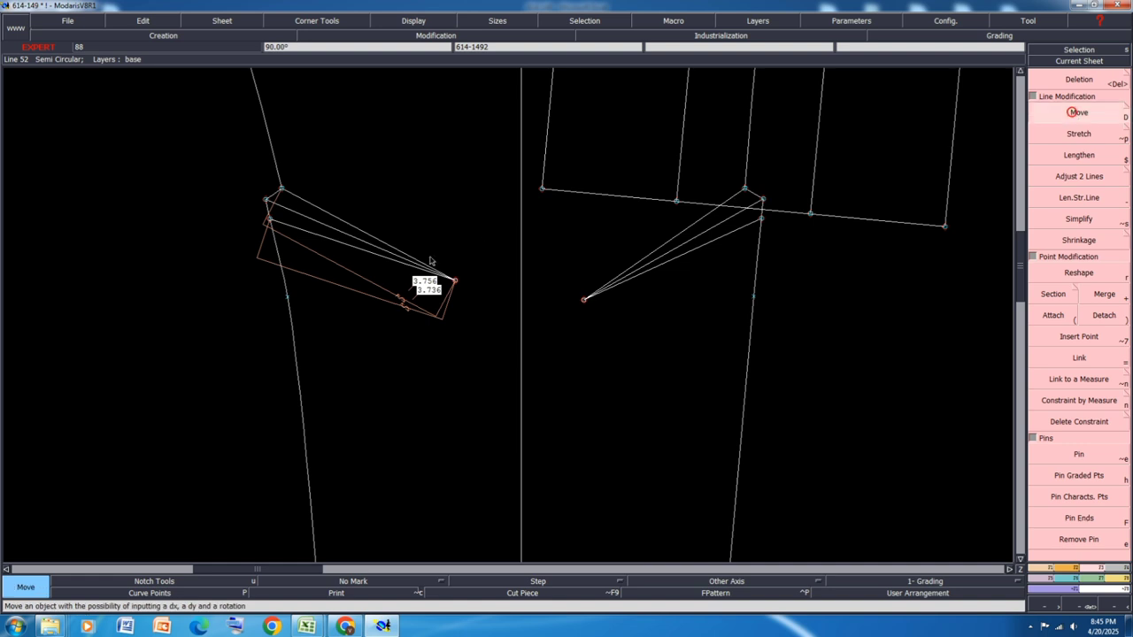
left_click(269, 223)
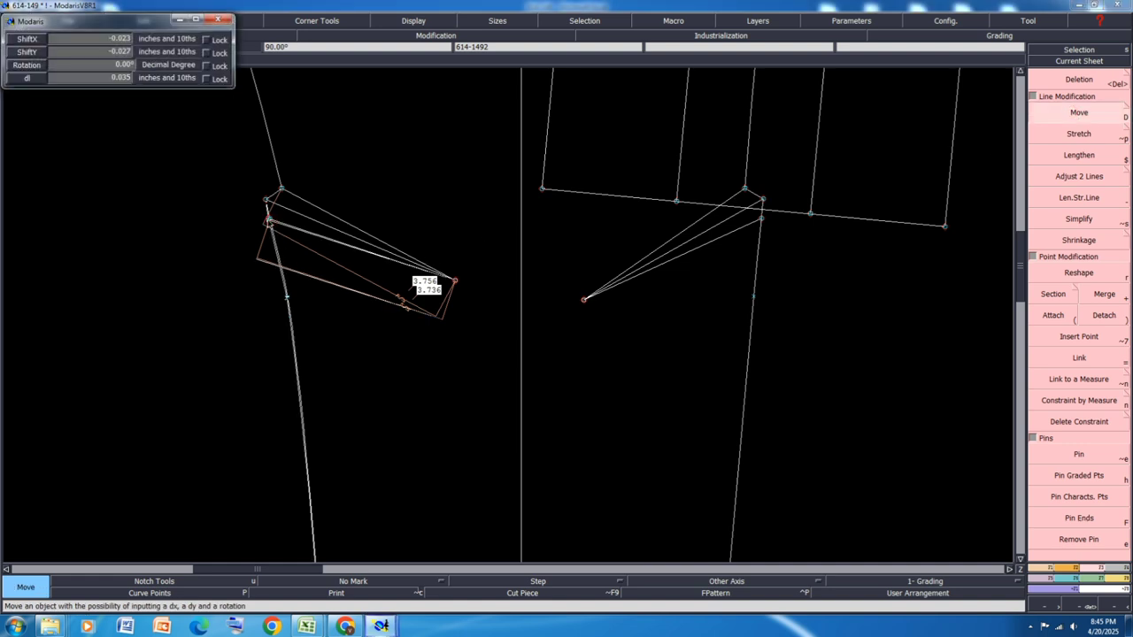
left_click(269, 223)
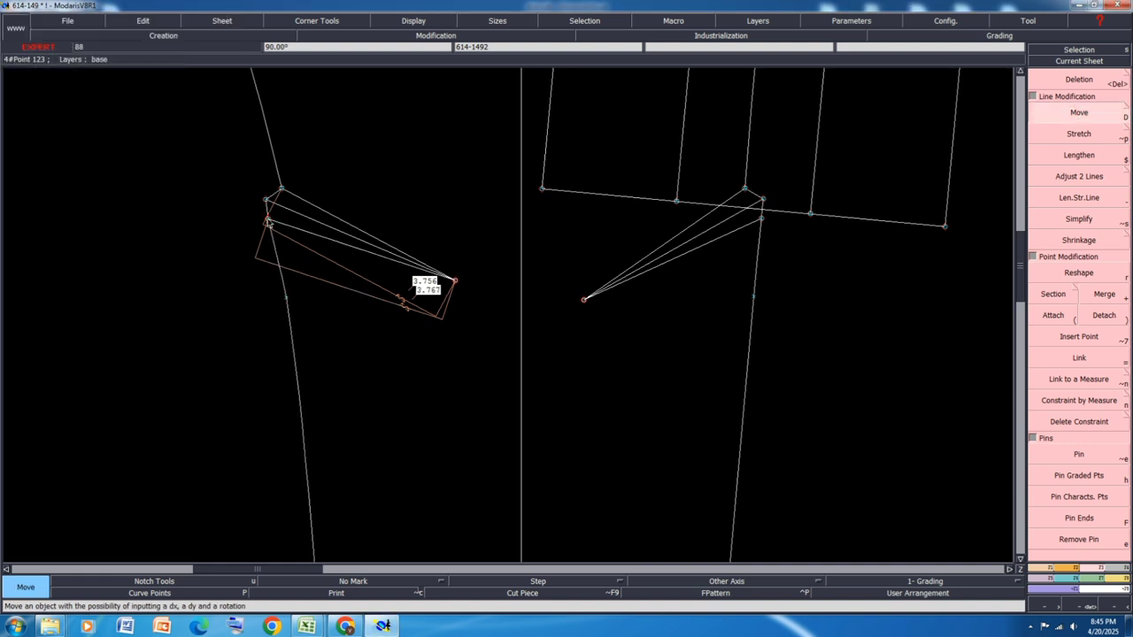
left_click(269, 223)
left_click(270, 224)
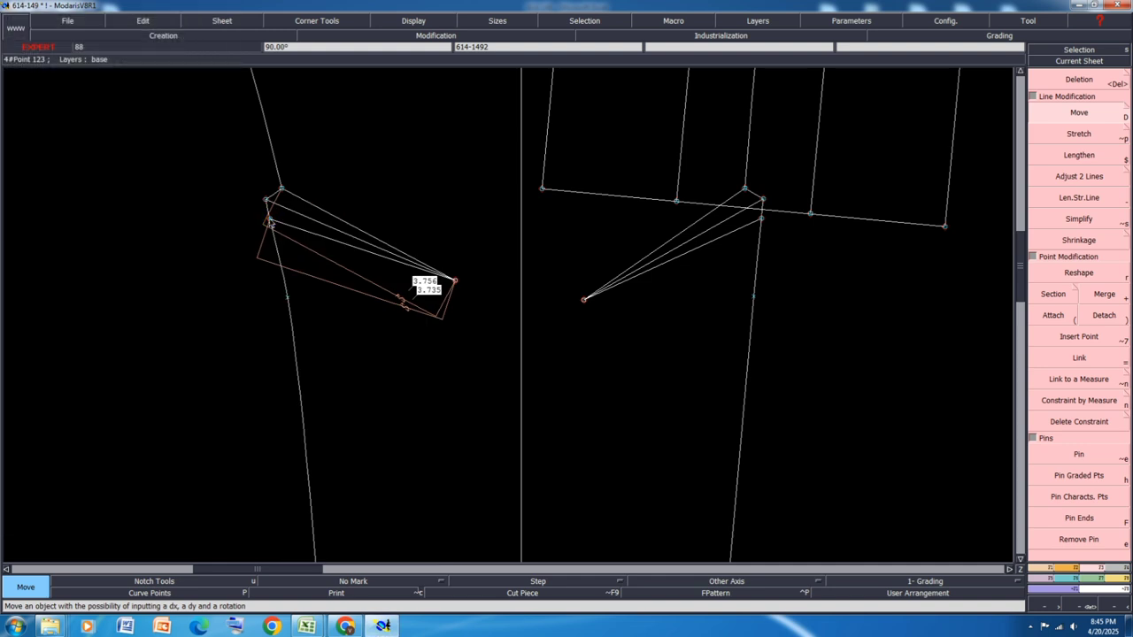
left_click(269, 223)
left_click(267, 220)
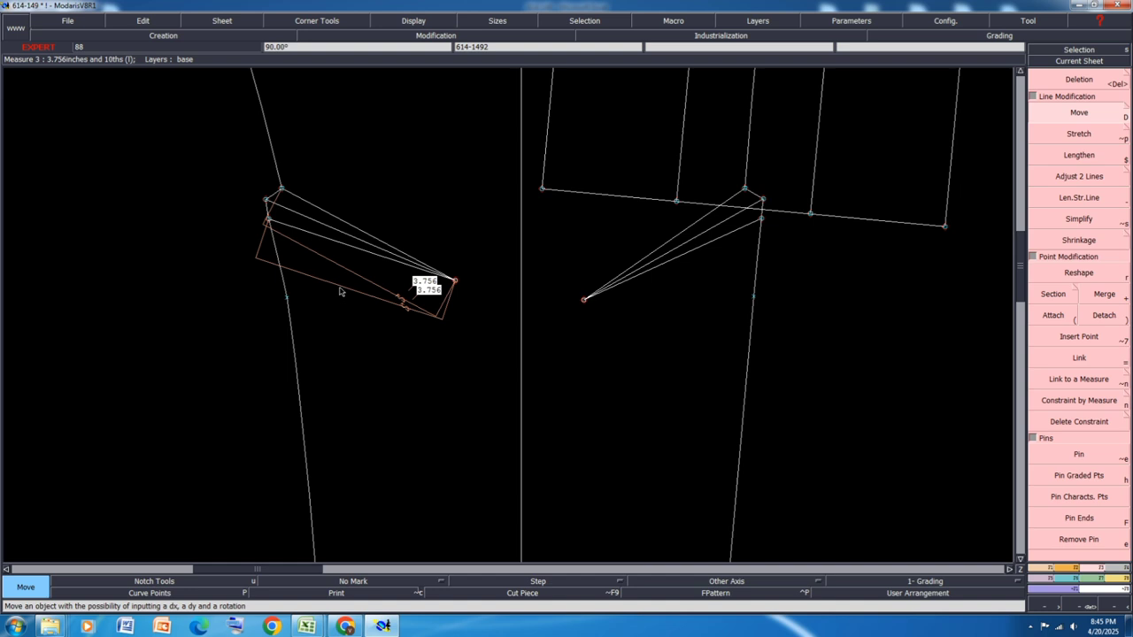
key("Delete")
scroll(383, 306, "down", 1)
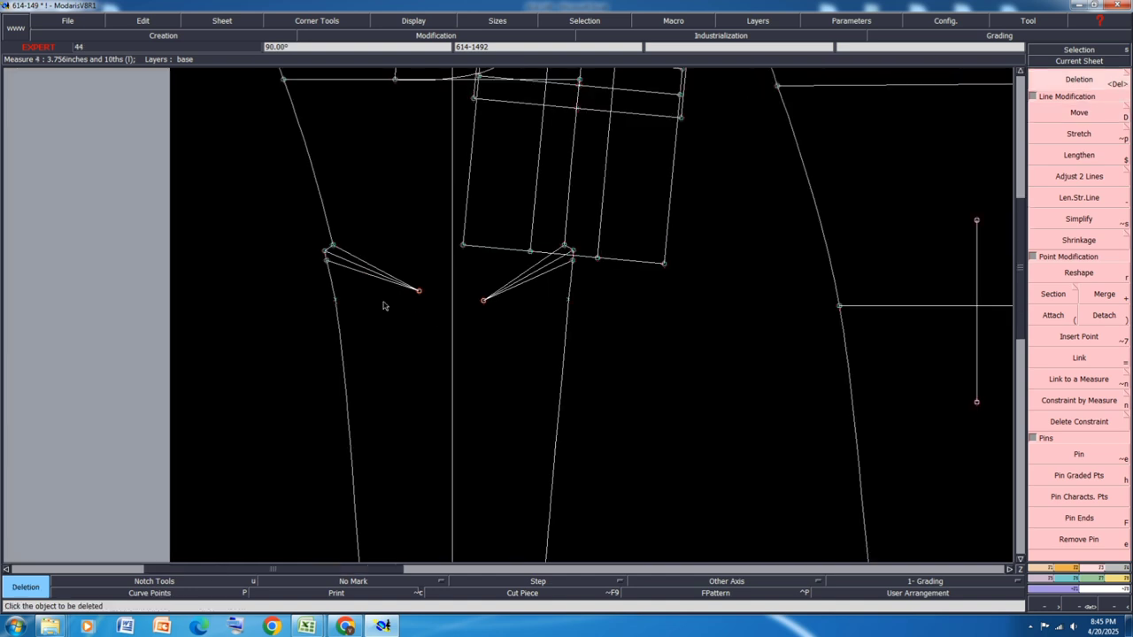
Step: Save the model, continuing past the anomalies dialog
scroll(383, 306, "down", 1)
key("ctrl+s")
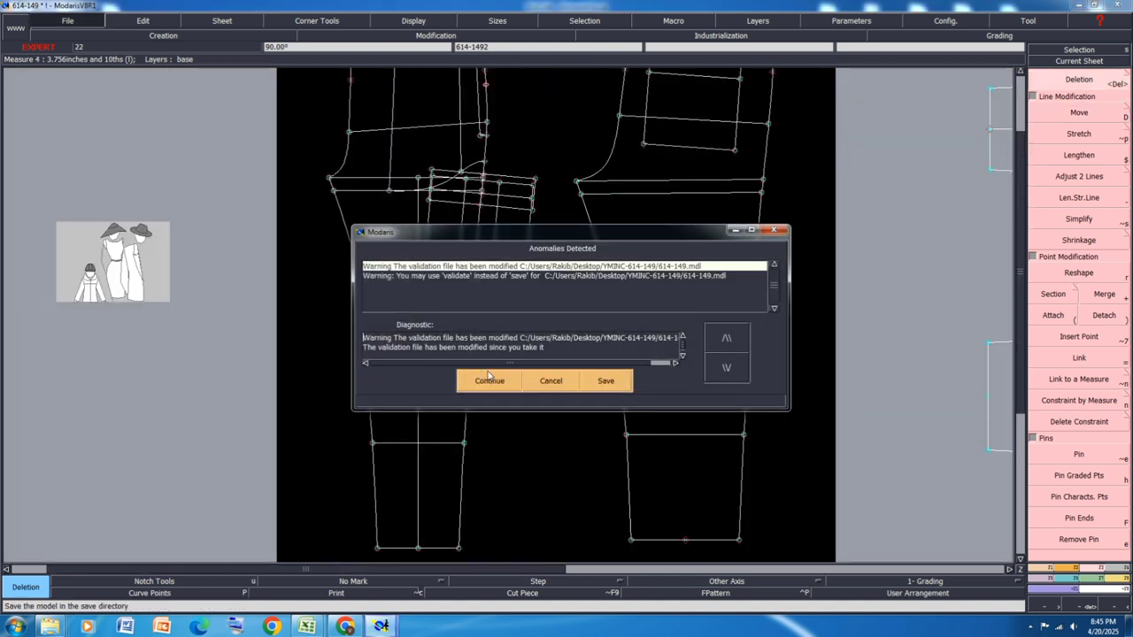
left_click(489, 380)
Step: Rotate the trouser sheet with the knee darts to horizontal, using the hem and upper points of the front leg's center line
scroll(488, 381, "down", 1)
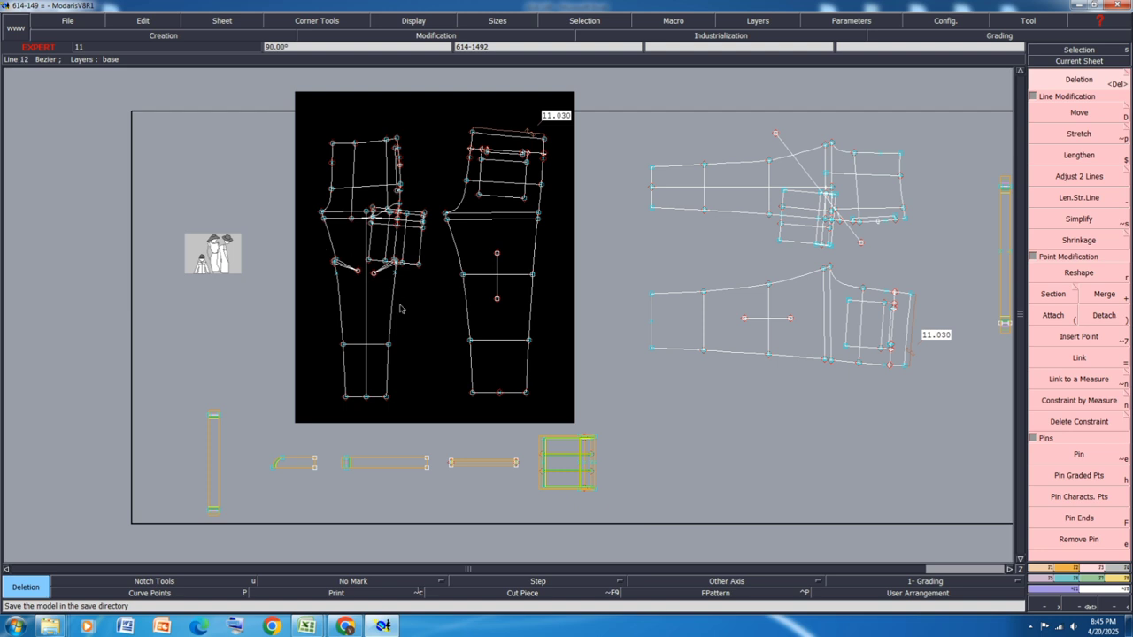
left_click(1062, 570)
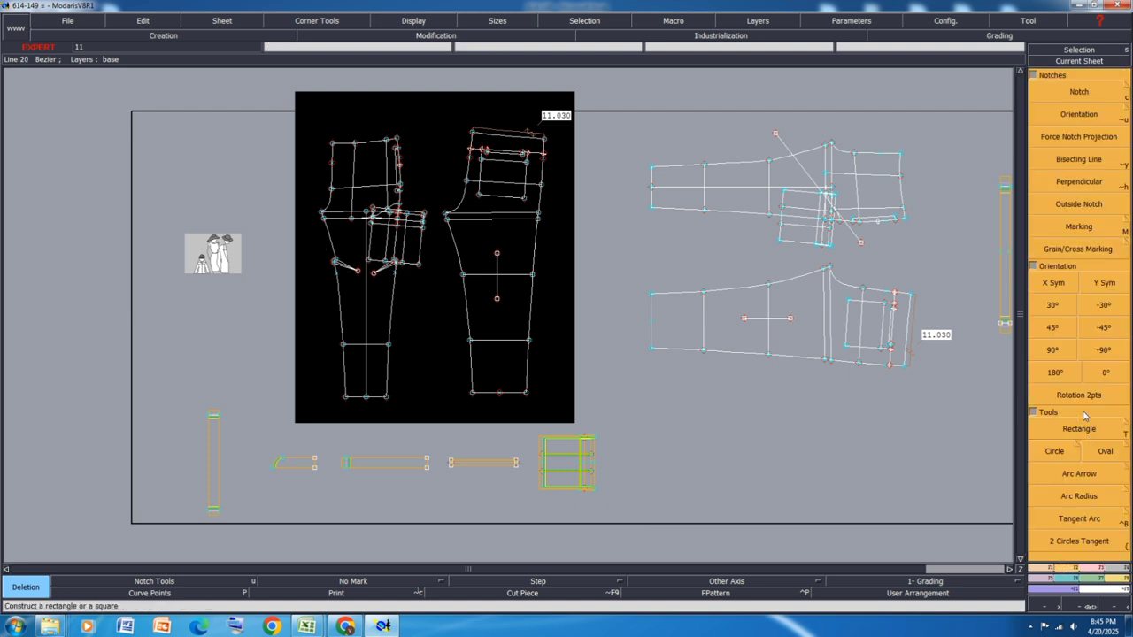
left_click(1079, 395)
scroll(380, 327, "up", 1)
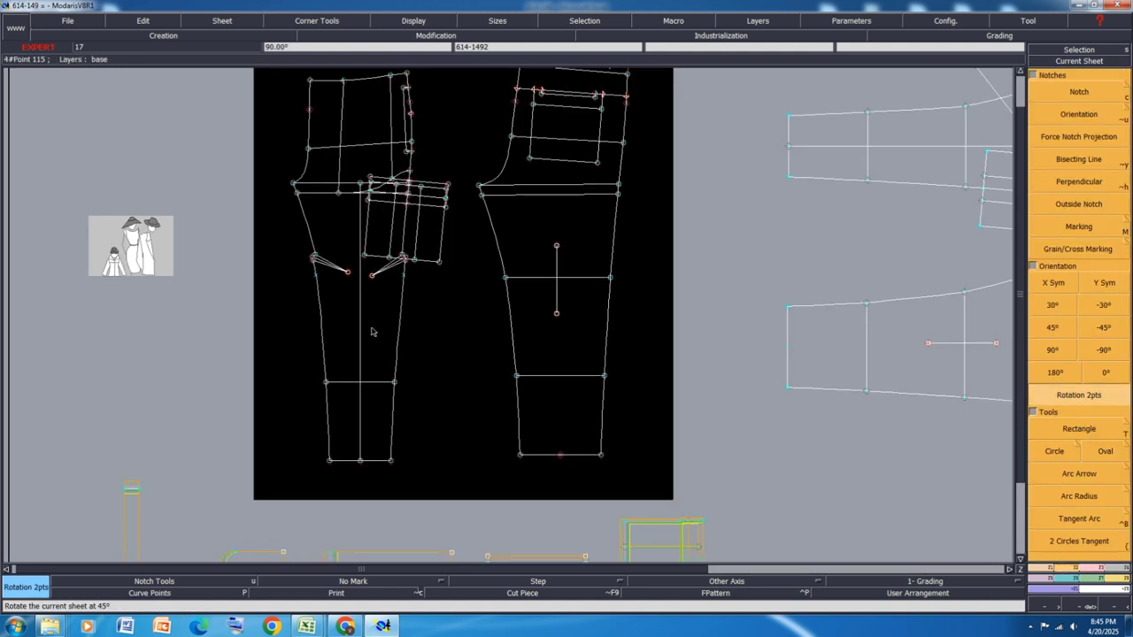
left_click(360, 460)
left_click(360, 184)
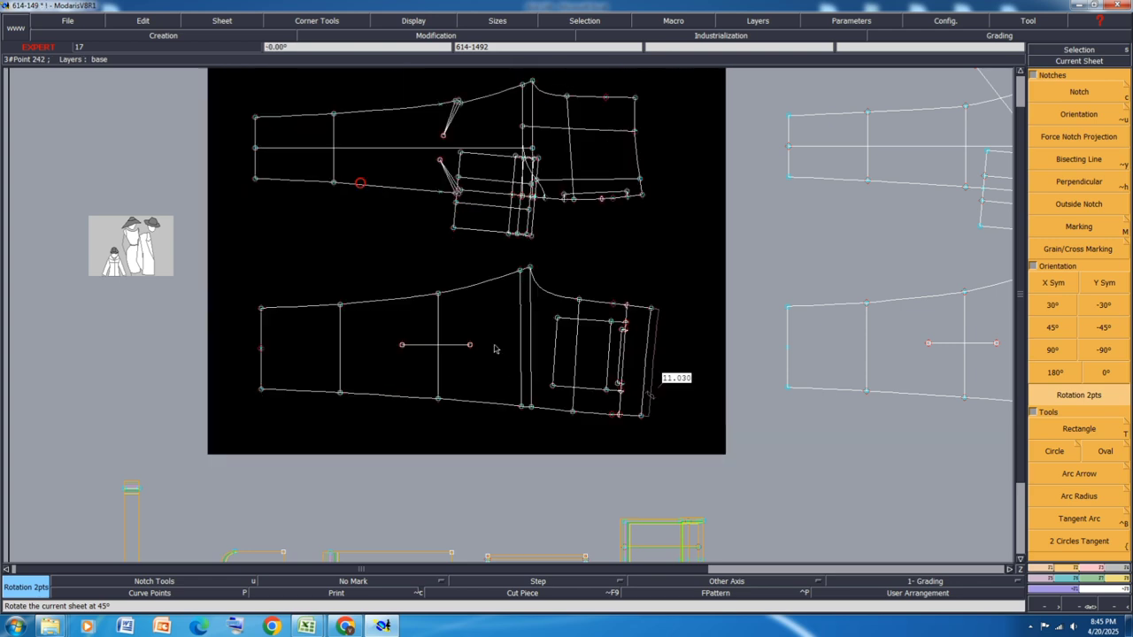
Step: Automatically rearrange all sheets on the desk and save the model, continuing past the anomalies dialog
key("j")
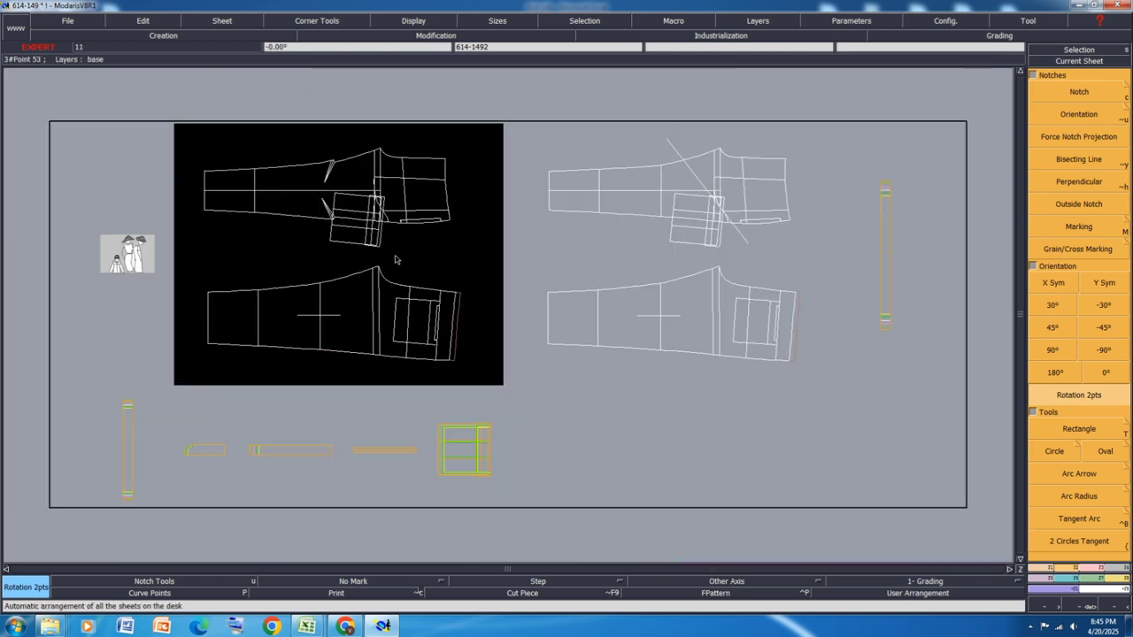
key("ctrl+s")
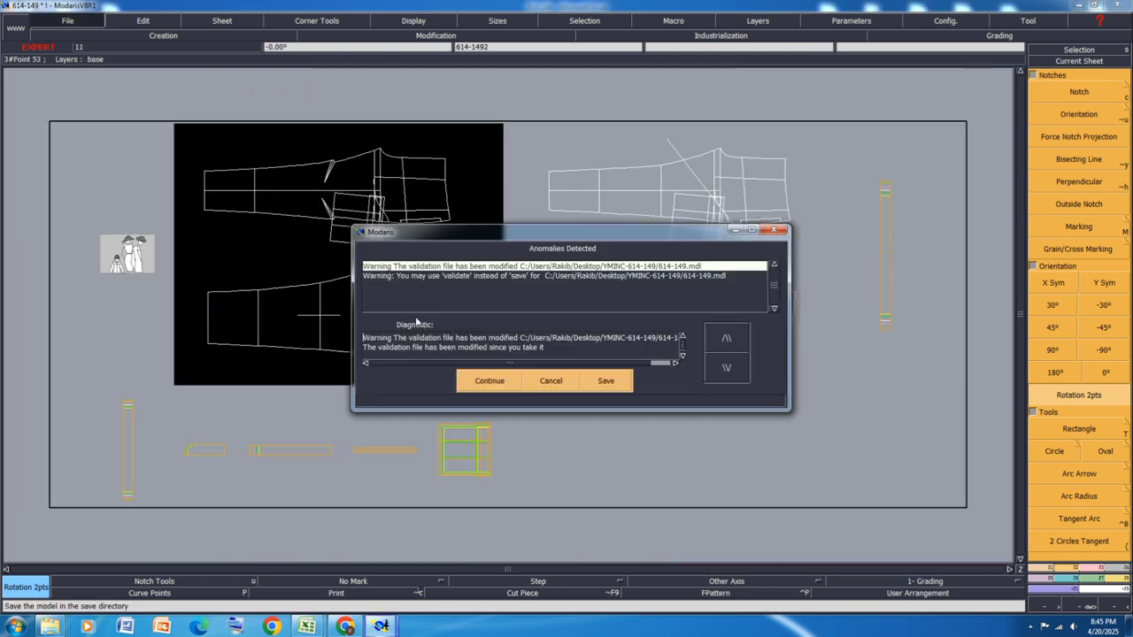
left_click(489, 379)
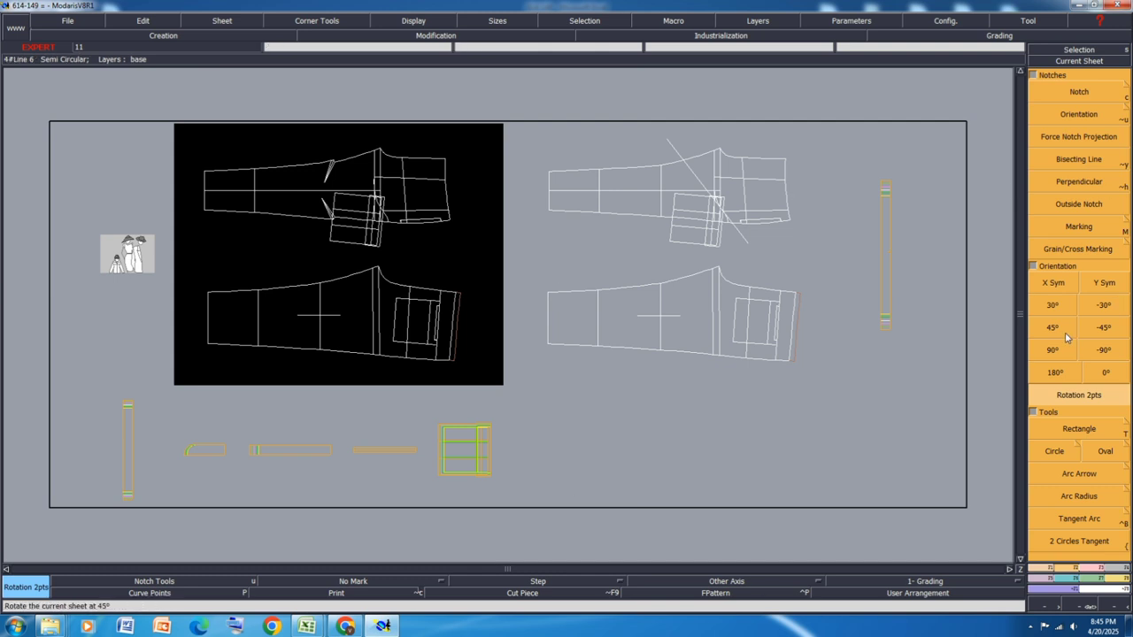
Step: Group the six small-piece sheets in a row above the trousers and take the sketch image and undarted trouser sheet off the desk
left_click(661, 292)
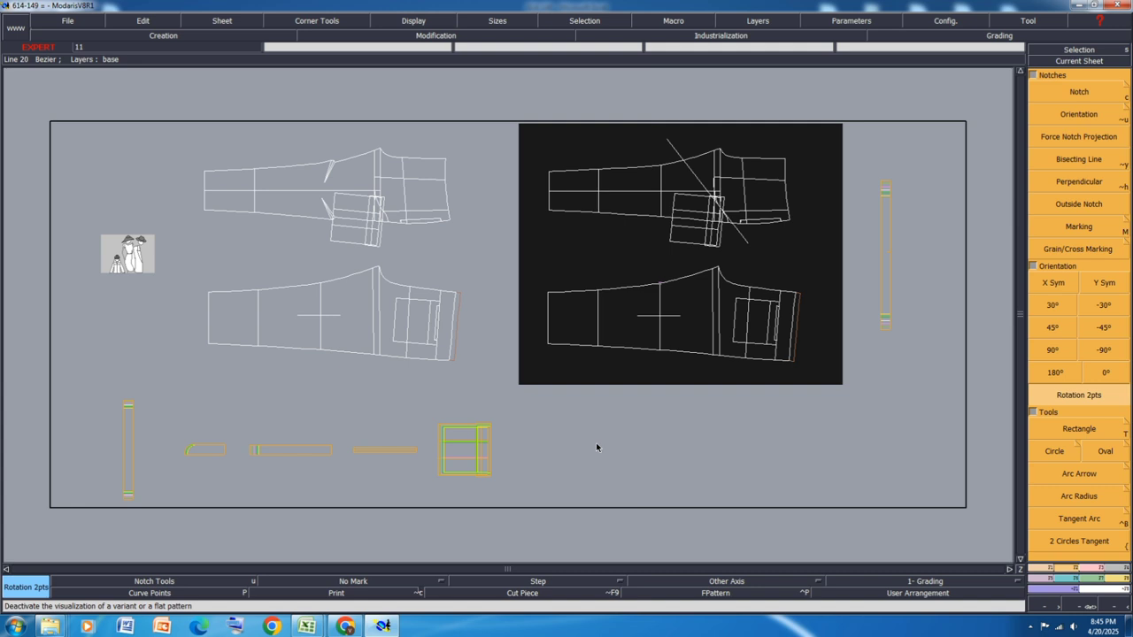
key("z")
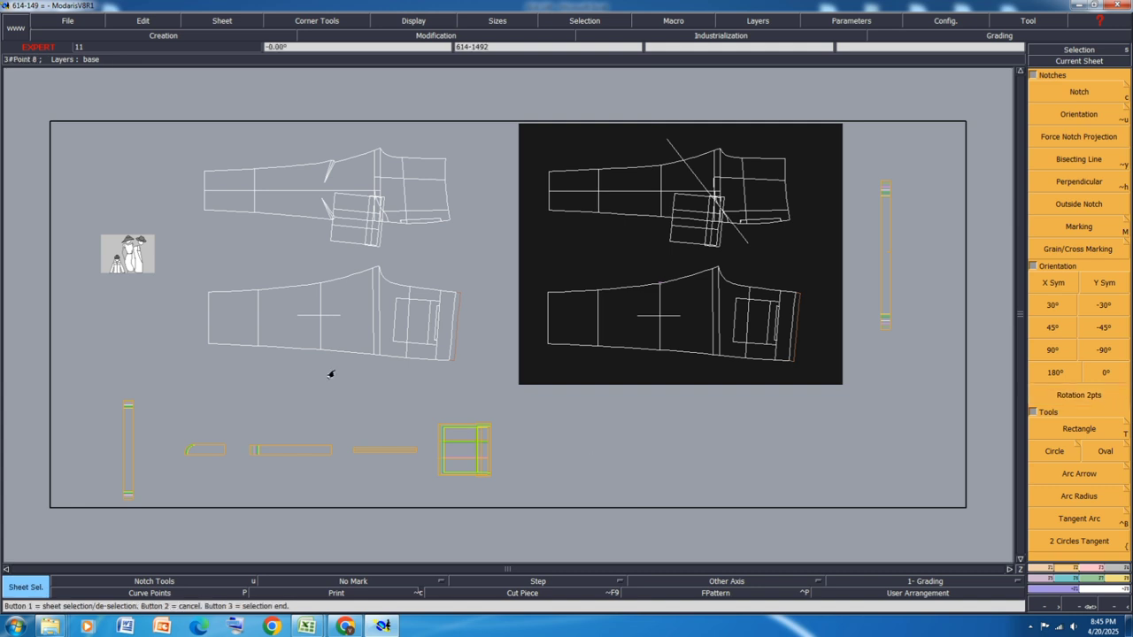
left_click(459, 456)
left_click(382, 449)
left_click(264, 447)
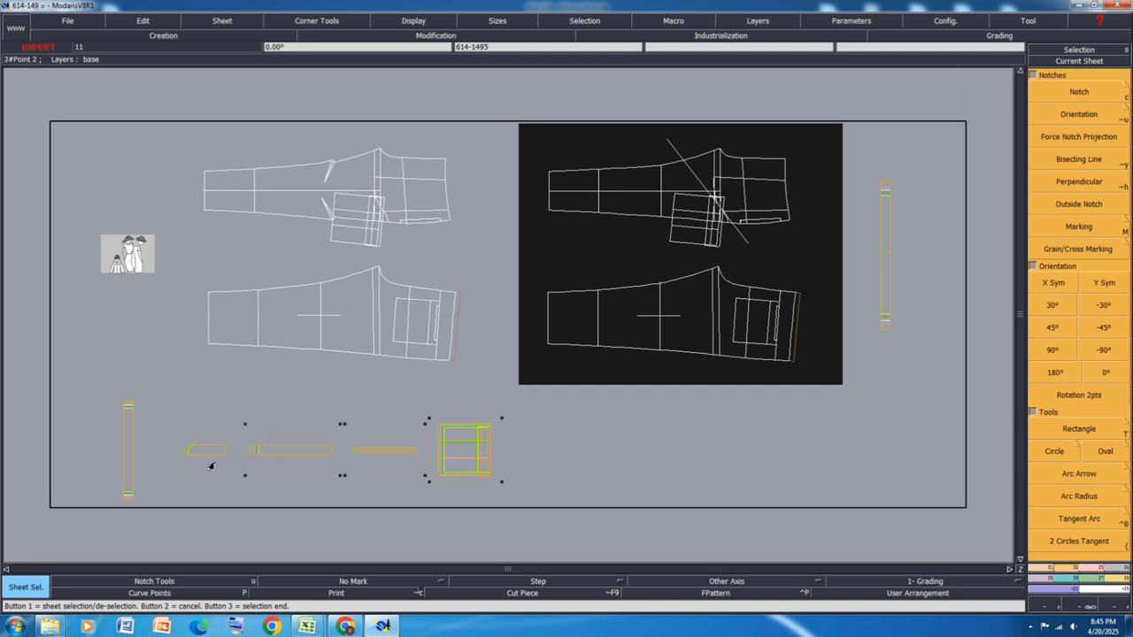
left_click(205, 453)
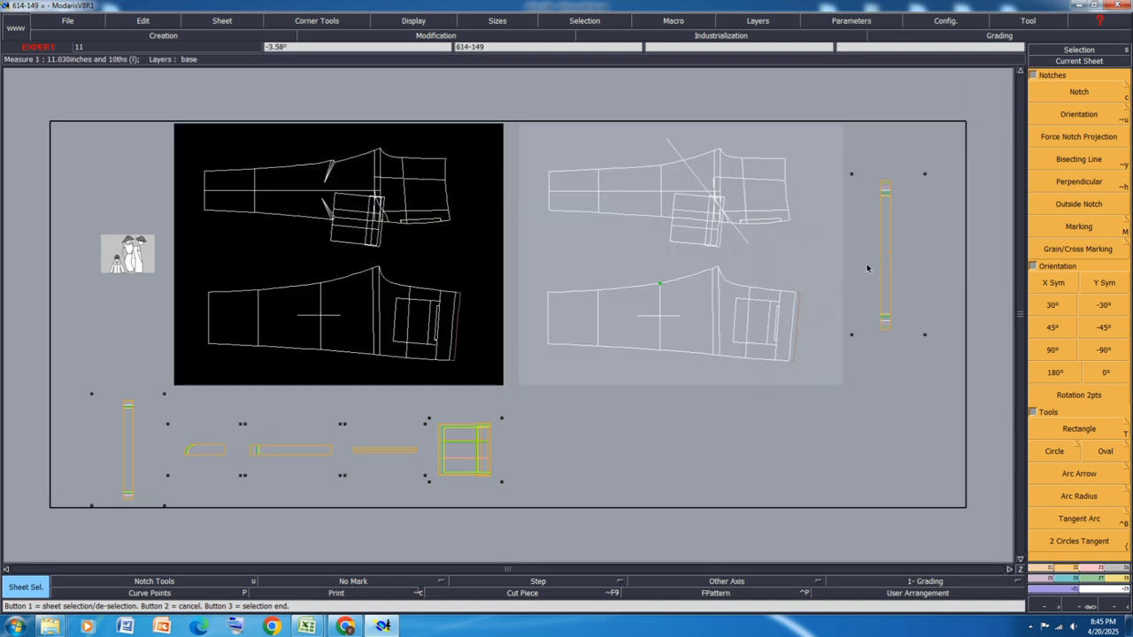
right_click(885, 263)
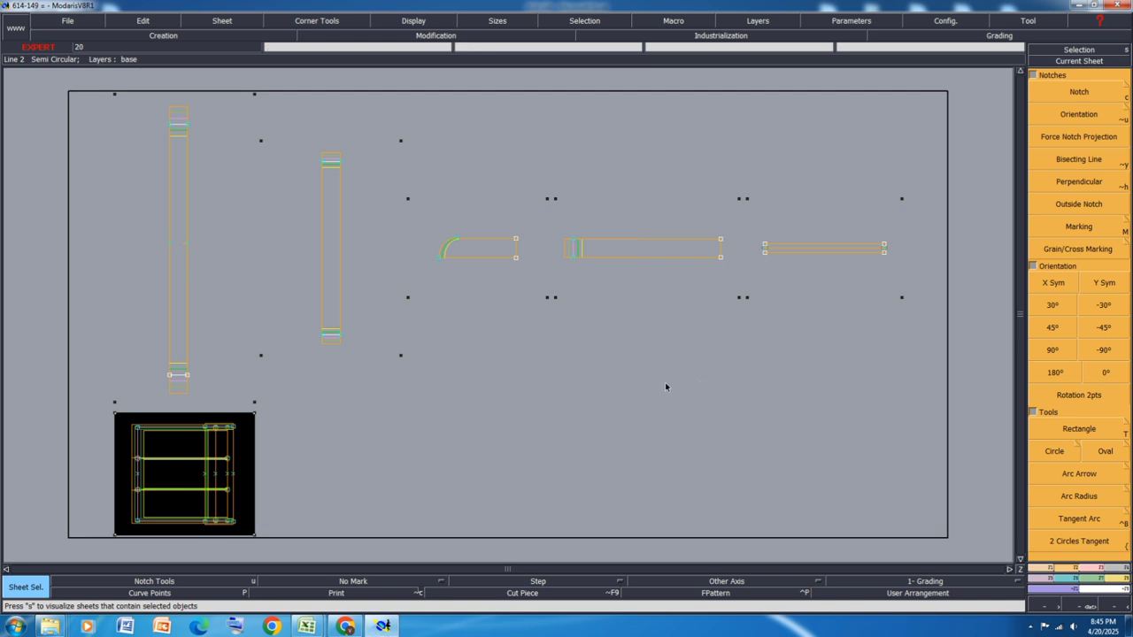
key("j")
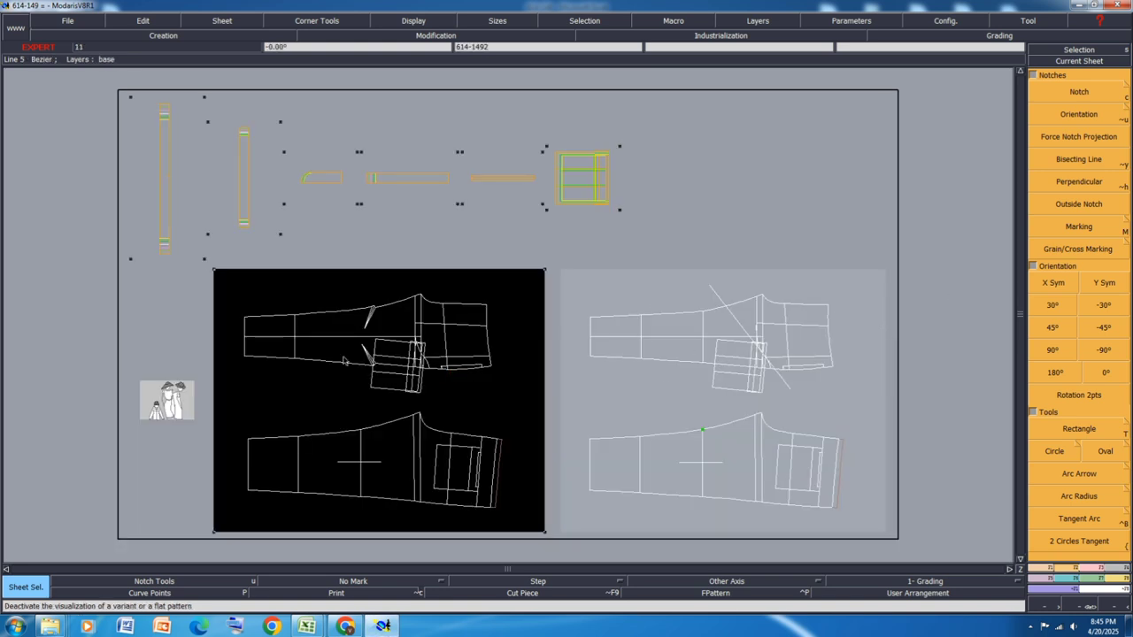
key("8")
left_click(390, 374)
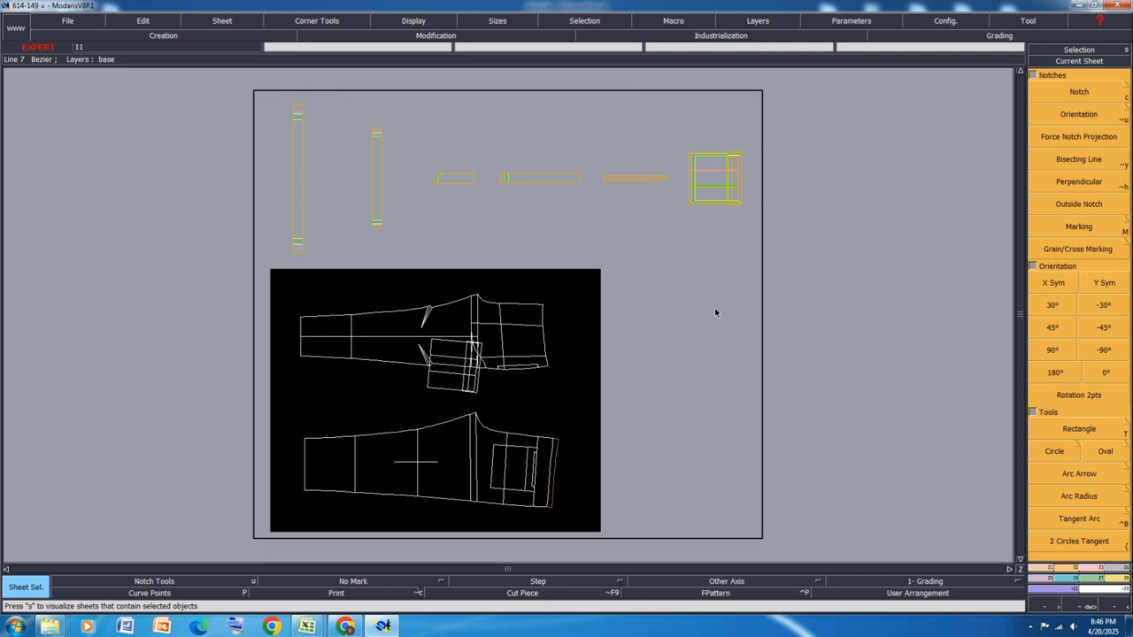
Step: Display the curves of all sheets in all sizes and examine the grading around the front leg's knee darts and pocket
key("ctrl+a")
key("F10")
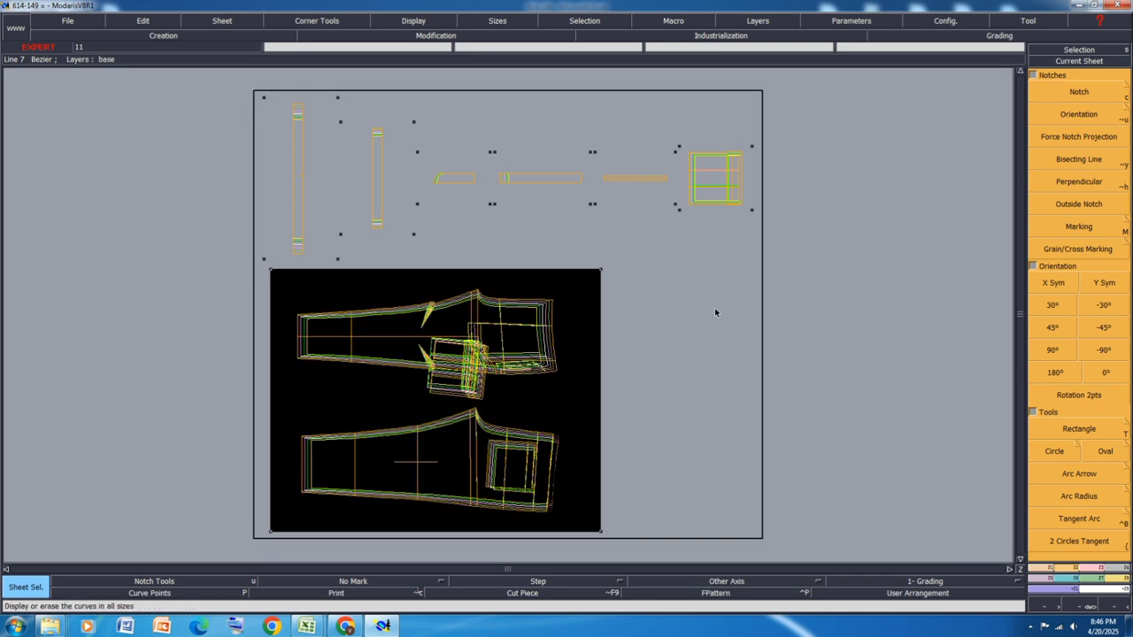
scroll(446, 340, "up", 4)
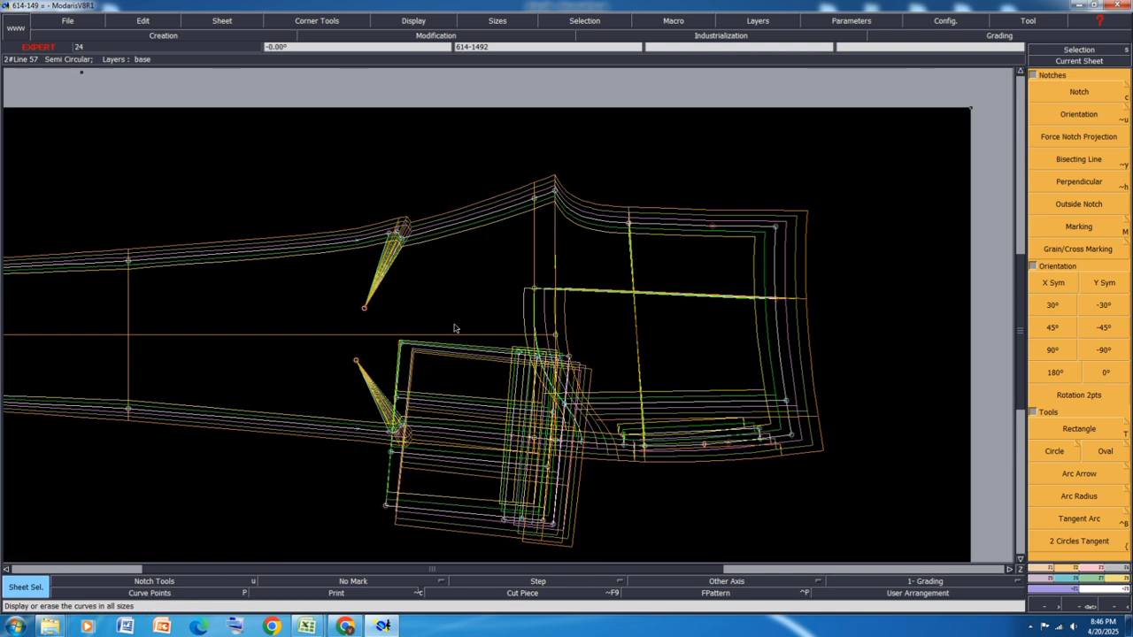
scroll(446, 352, "down", 2)
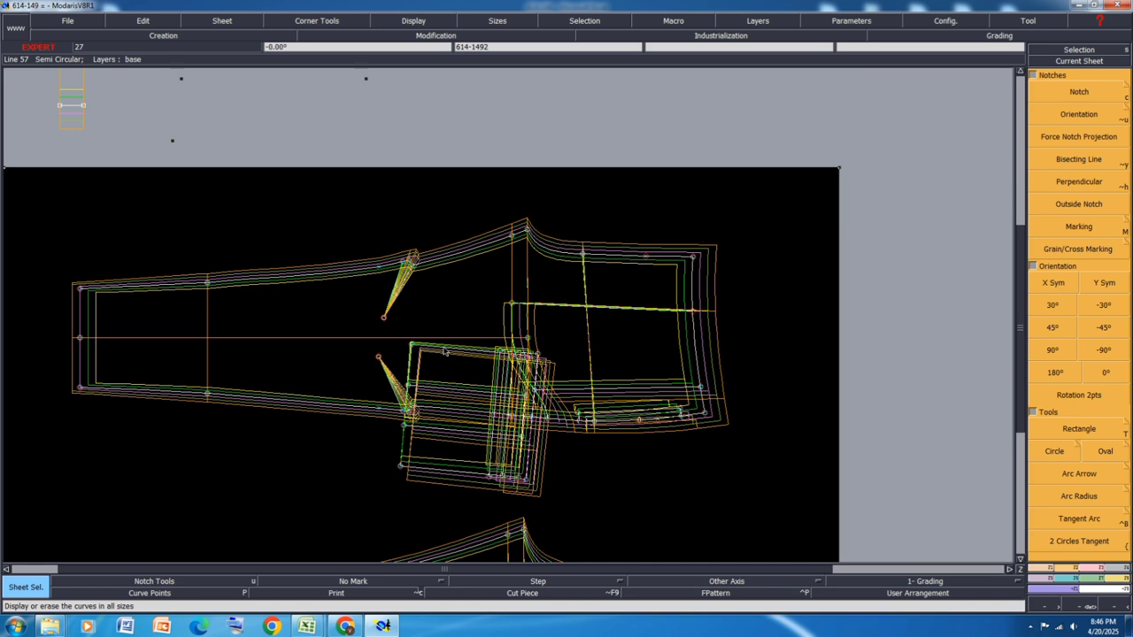
scroll(445, 352, "down", 2)
key("F10")
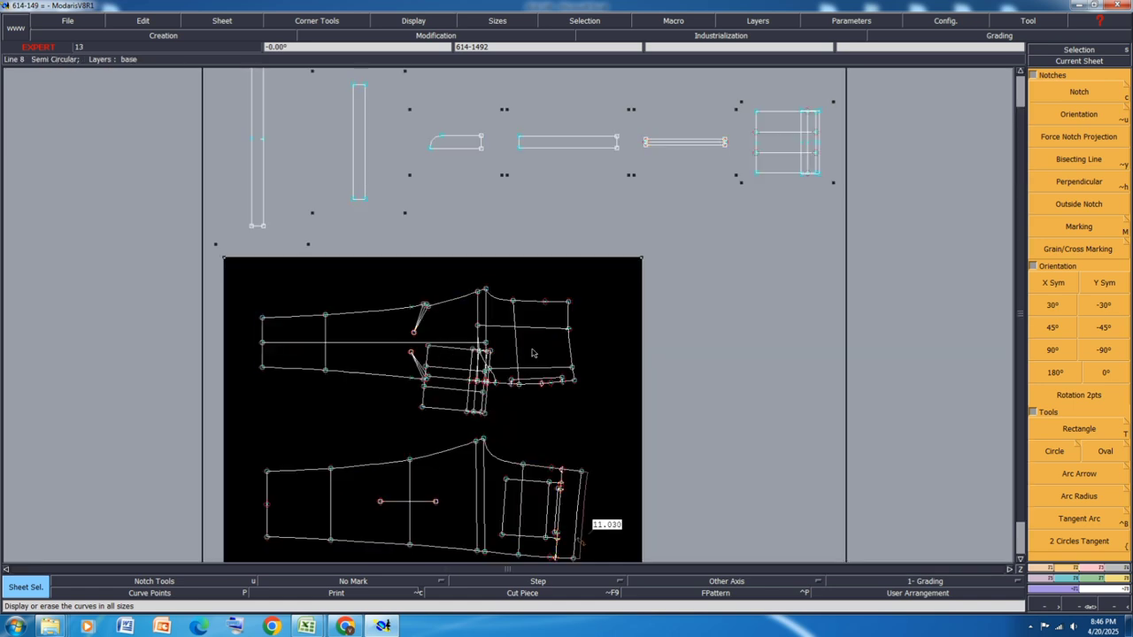
Step: Save the model, continuing past the anomalies dialog, and automatically arrange all sheets on the desk
key("ctrl+s")
left_click(489, 381)
key("8")
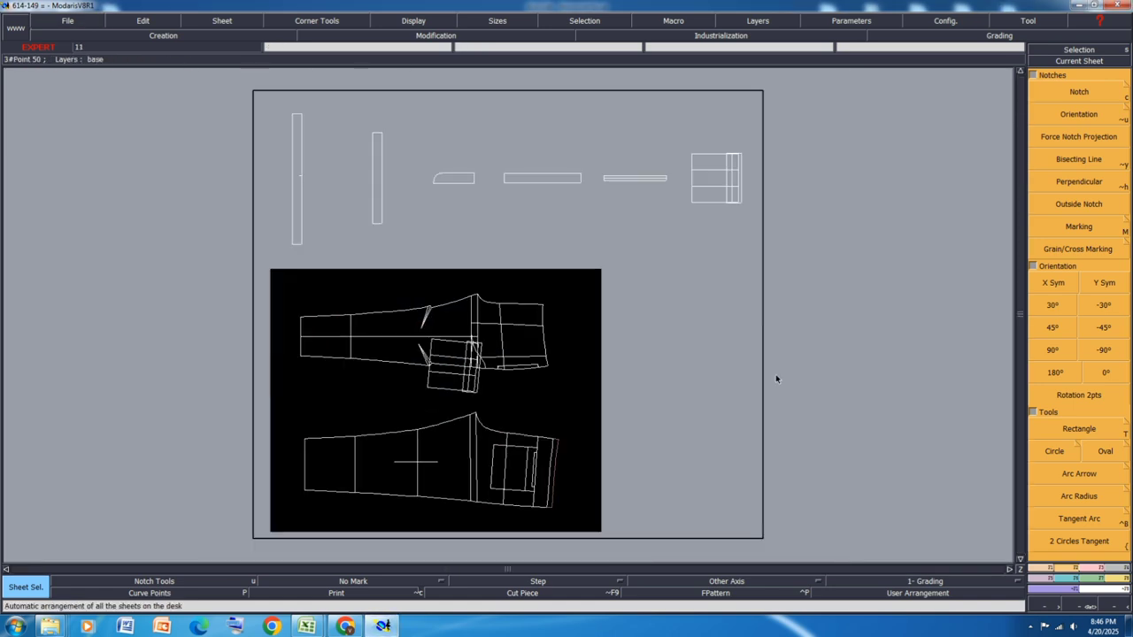
Step: Extract seam pieces from the two long vertical strips with the Seam tool and rearrange the sheets
left_click(1126, 572)
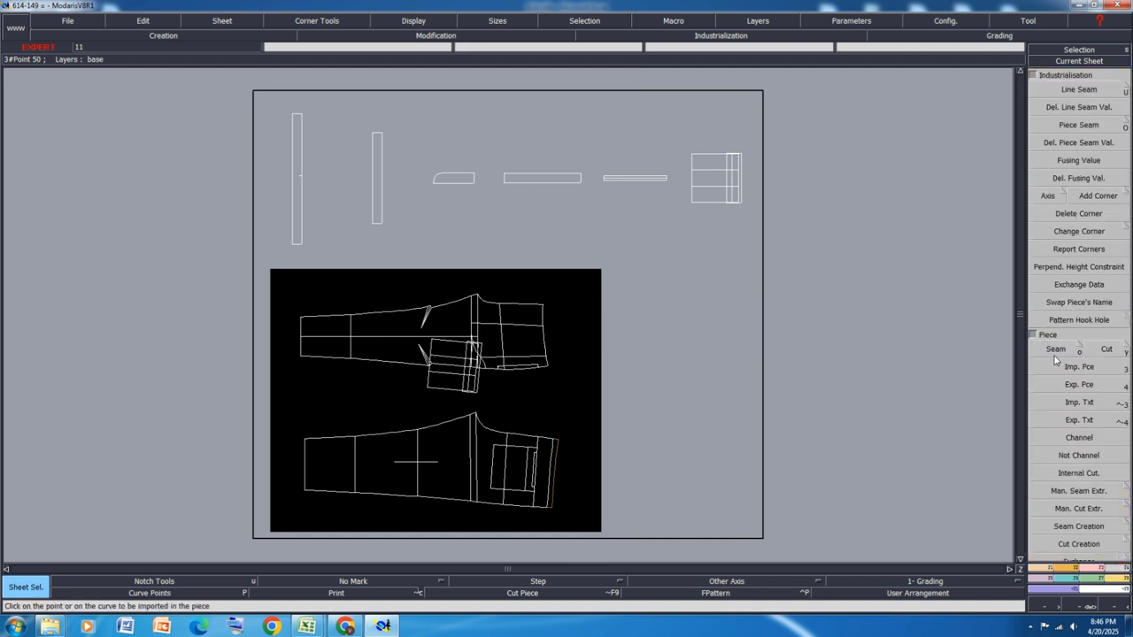
left_click(1055, 354)
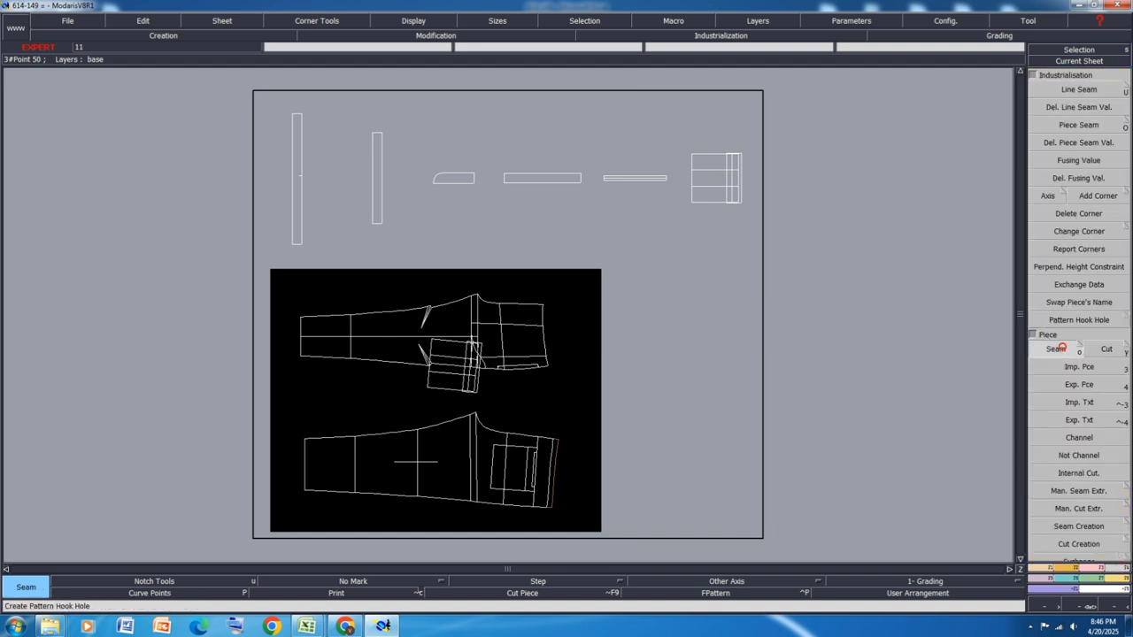
left_click(300, 189)
left_click(377, 193)
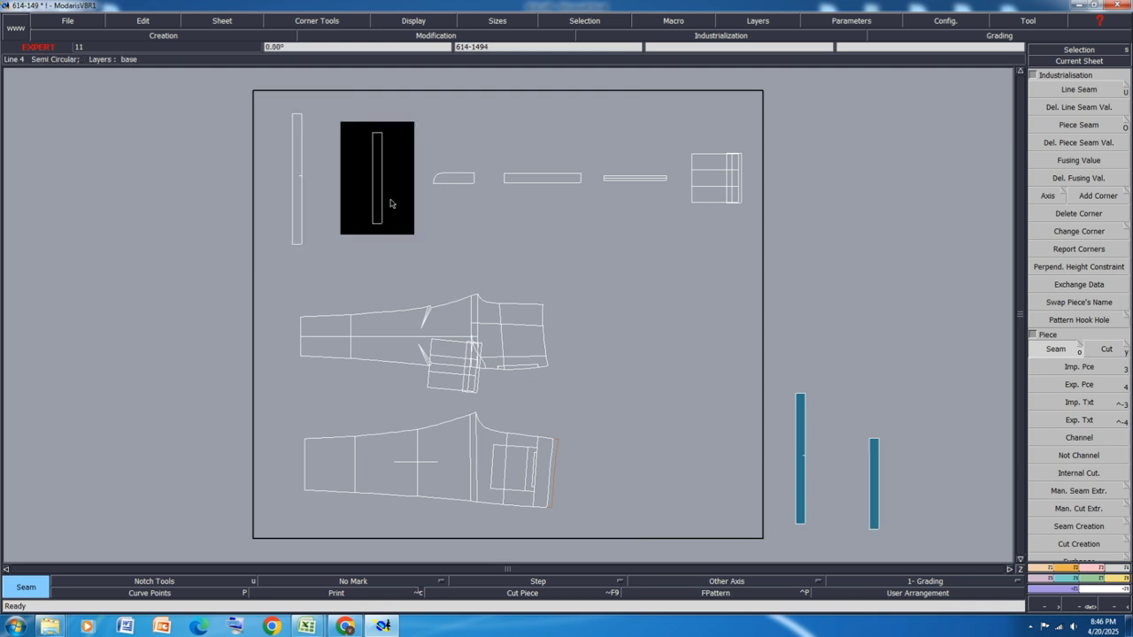
key("j")
scroll(293, 117, "up", 2)
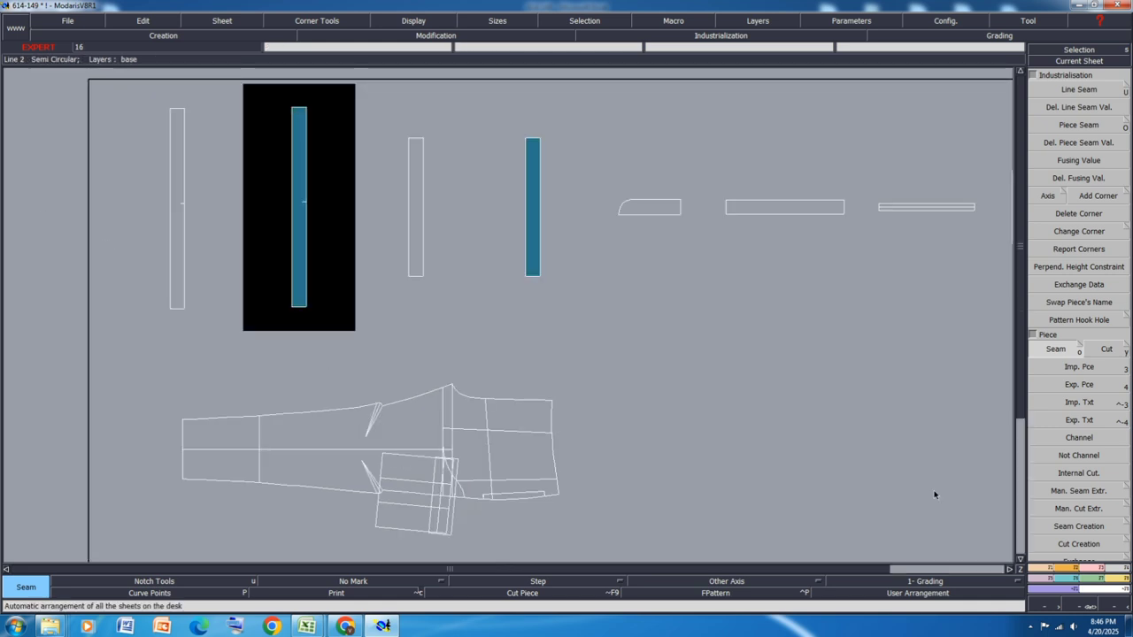
Step: Mirror the longer strip's seam piece with Sym 2Pts about its long edge, and mirror the result about its short end
left_click(1040, 579)
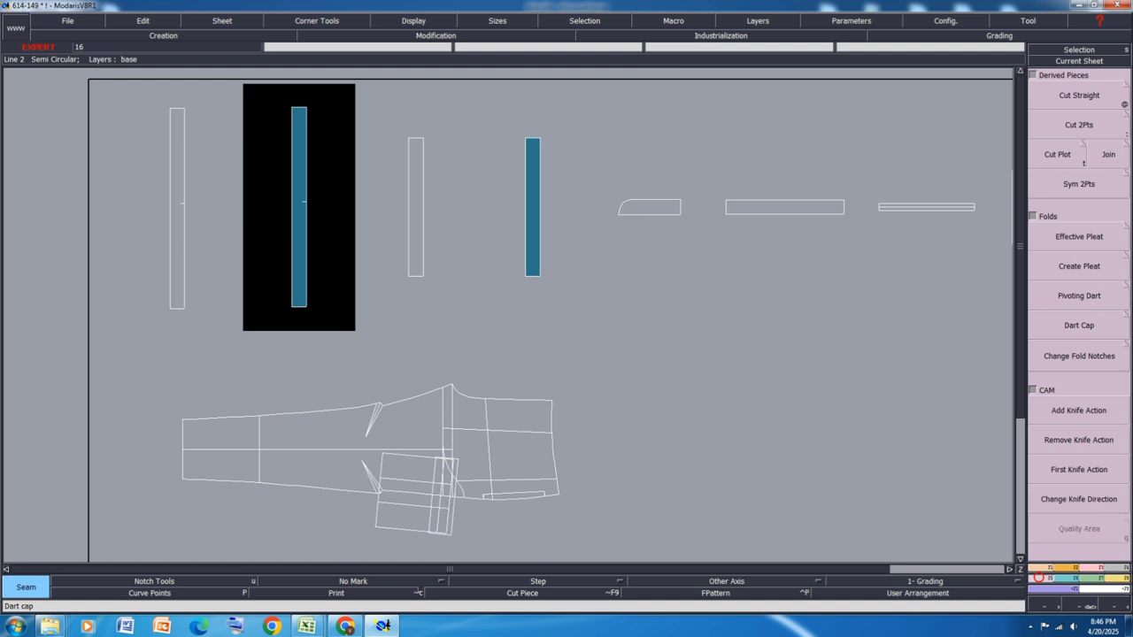
left_click(1087, 184)
scroll(278, 133, "up", 1)
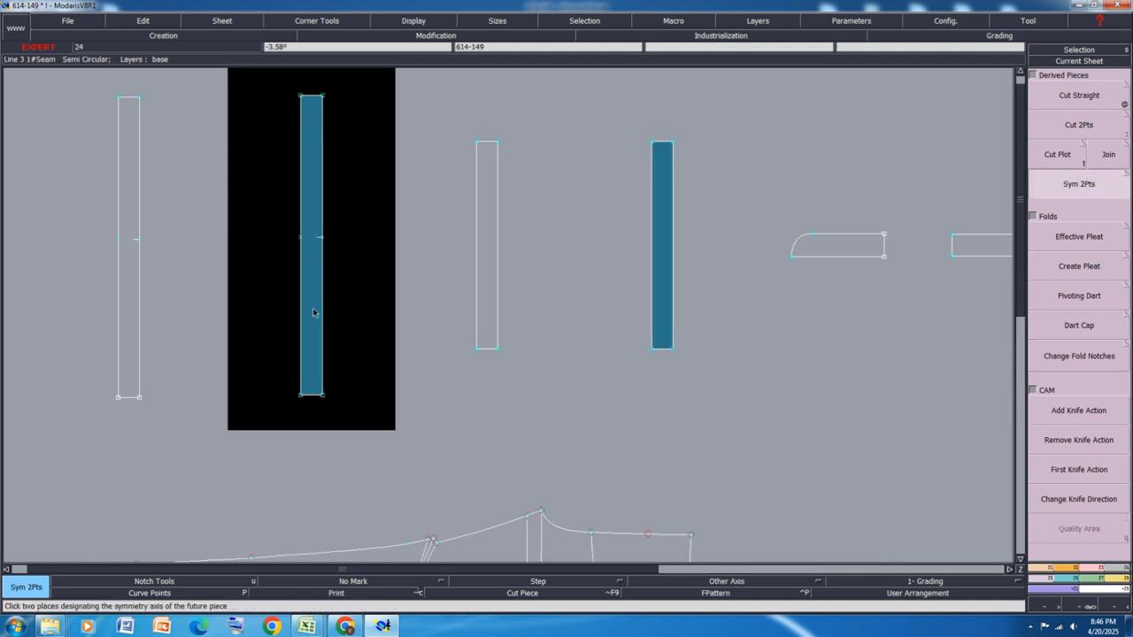
left_click(293, 306)
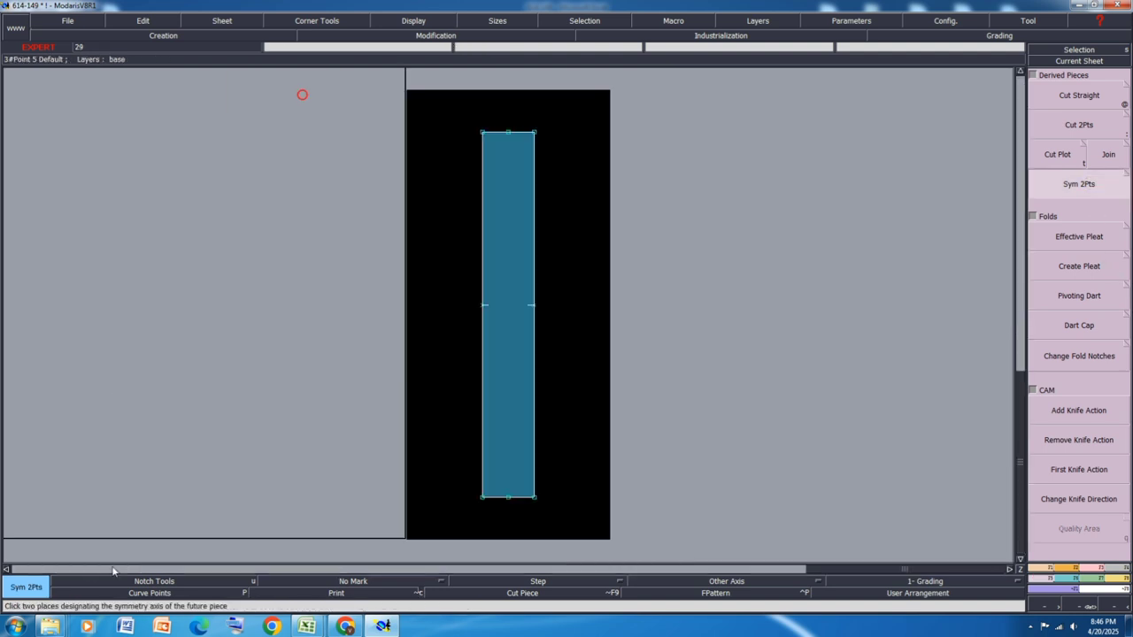
left_click(302, 96)
scroll(483, 236, "down", 1)
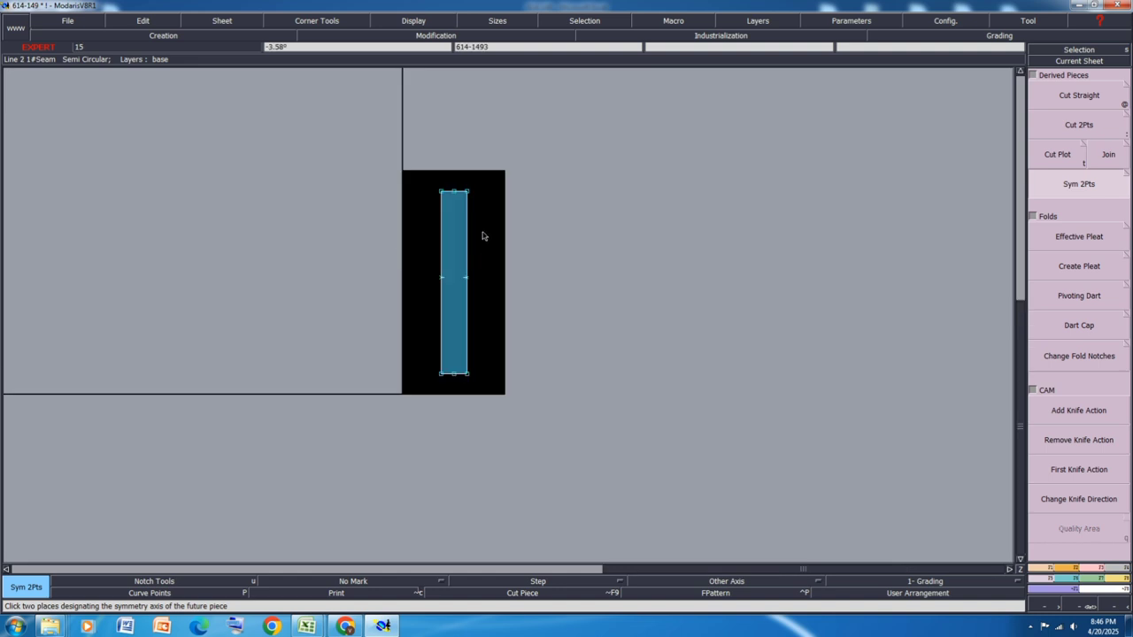
left_click(468, 375)
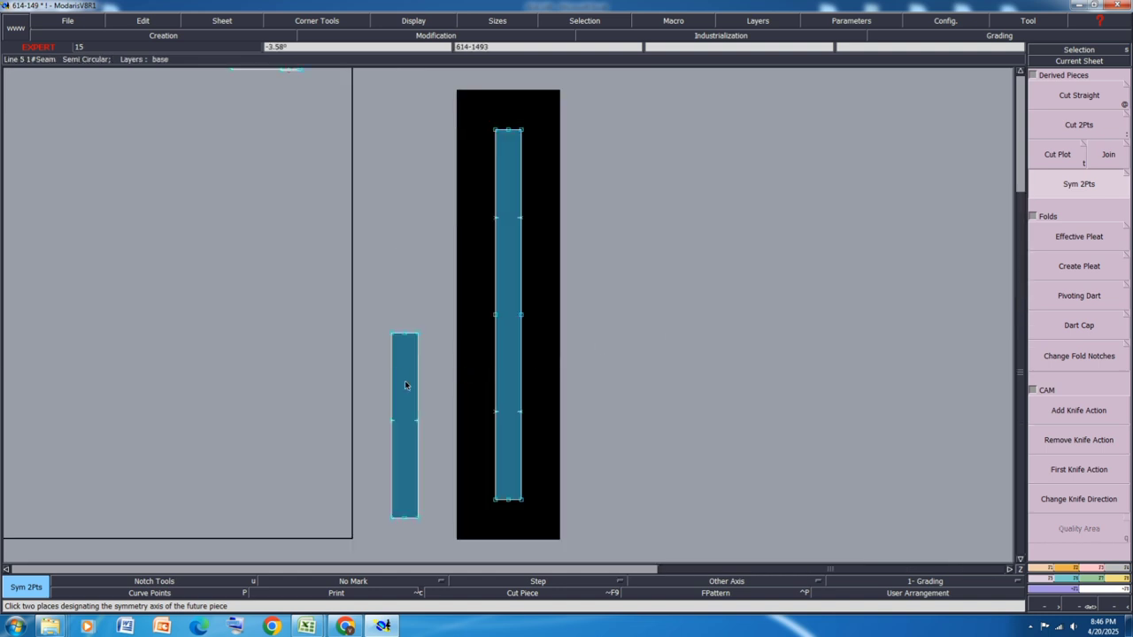
Step: Rearrange the desk and delete the longer strip's original seam piece and its once-mirrored version
key("j")
key("Delete")
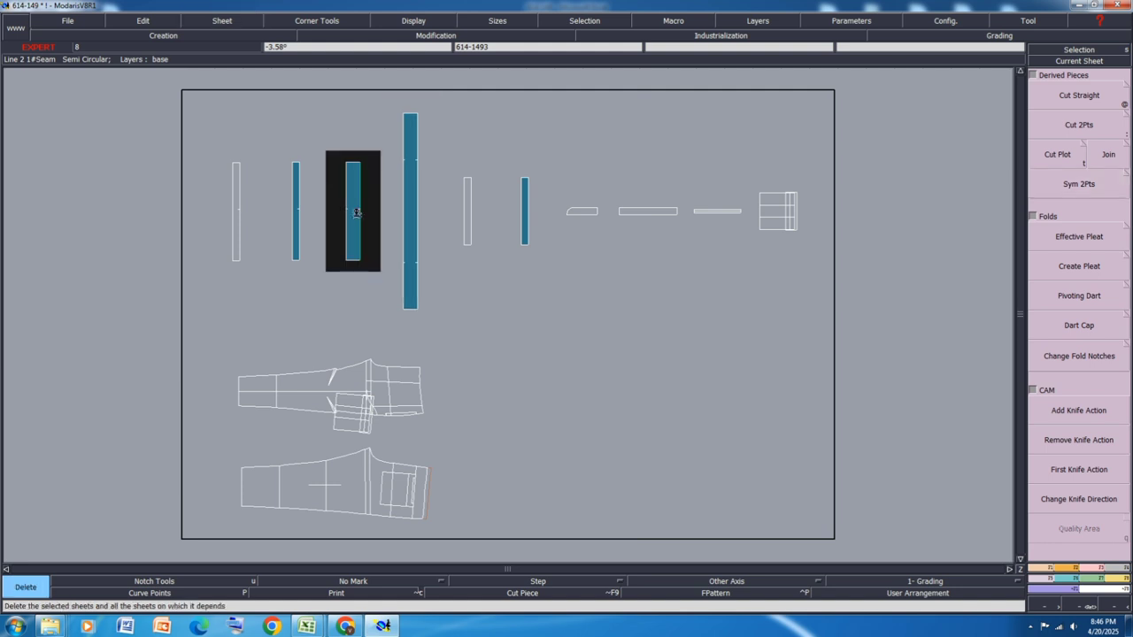
left_click(355, 212)
left_click(296, 223)
key("Delete")
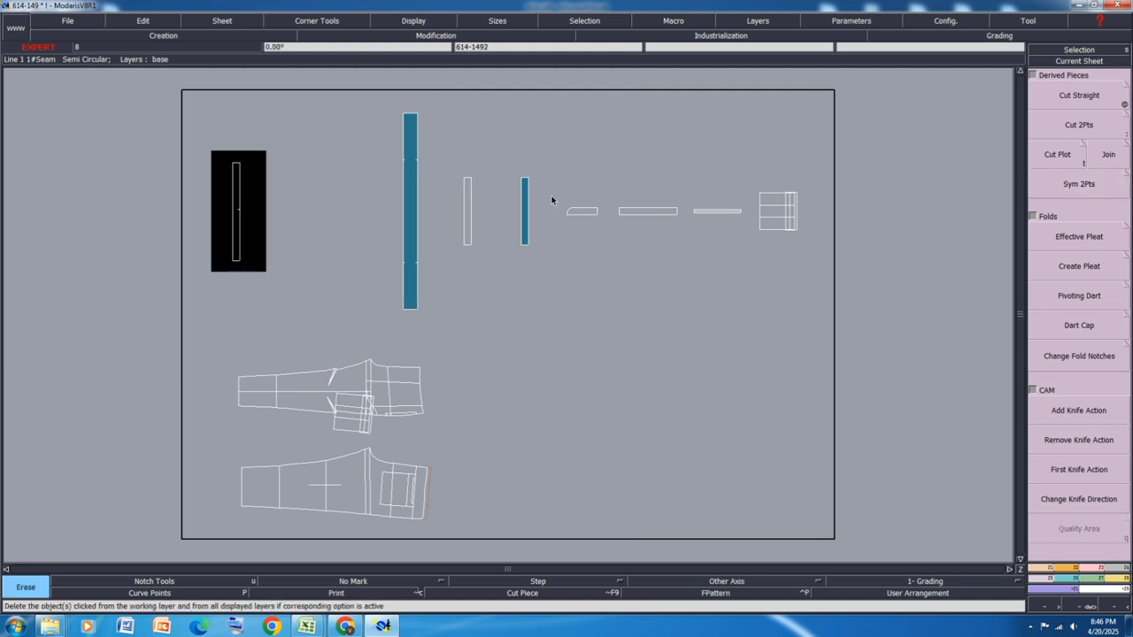
Step: Mirror the shorter strip's seam piece about its long edge with Sym 2Pts and draw a straight line down the doubled piece's center
scroll(544, 203, "up", 2)
scroll(541, 217, "up", 1)
left_click(1102, 183)
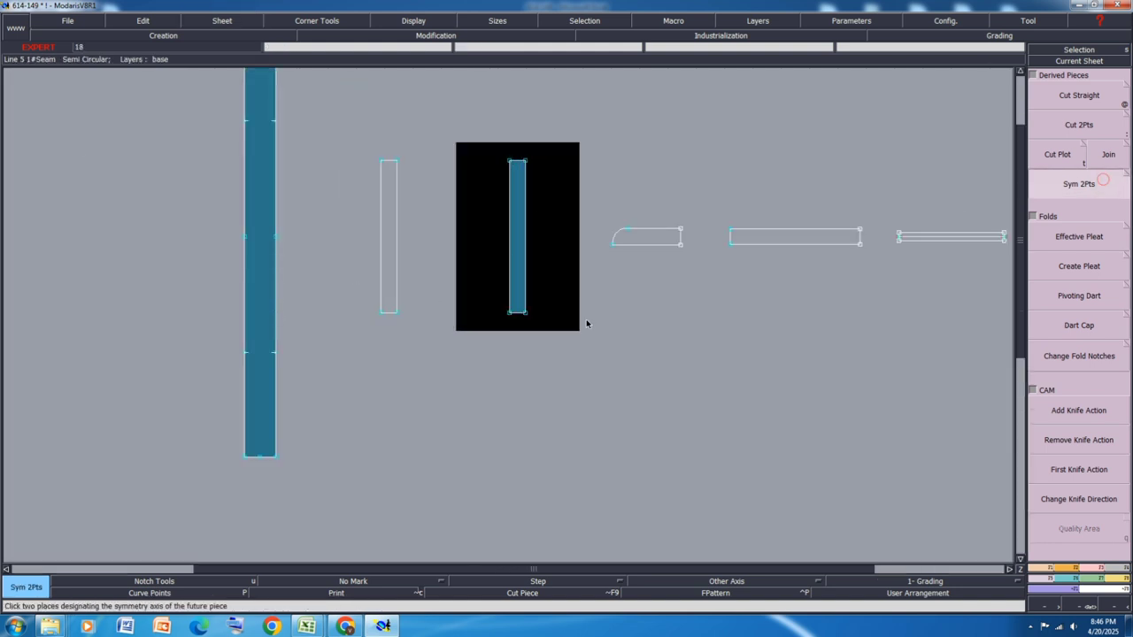
scroll(524, 182, "up", 2)
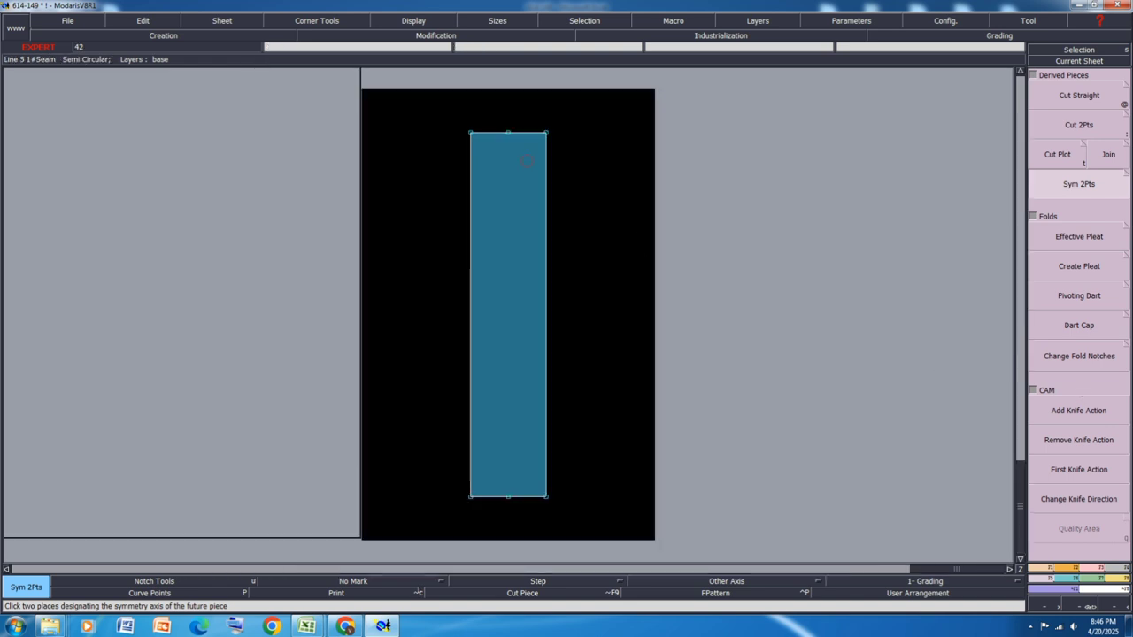
key("d")
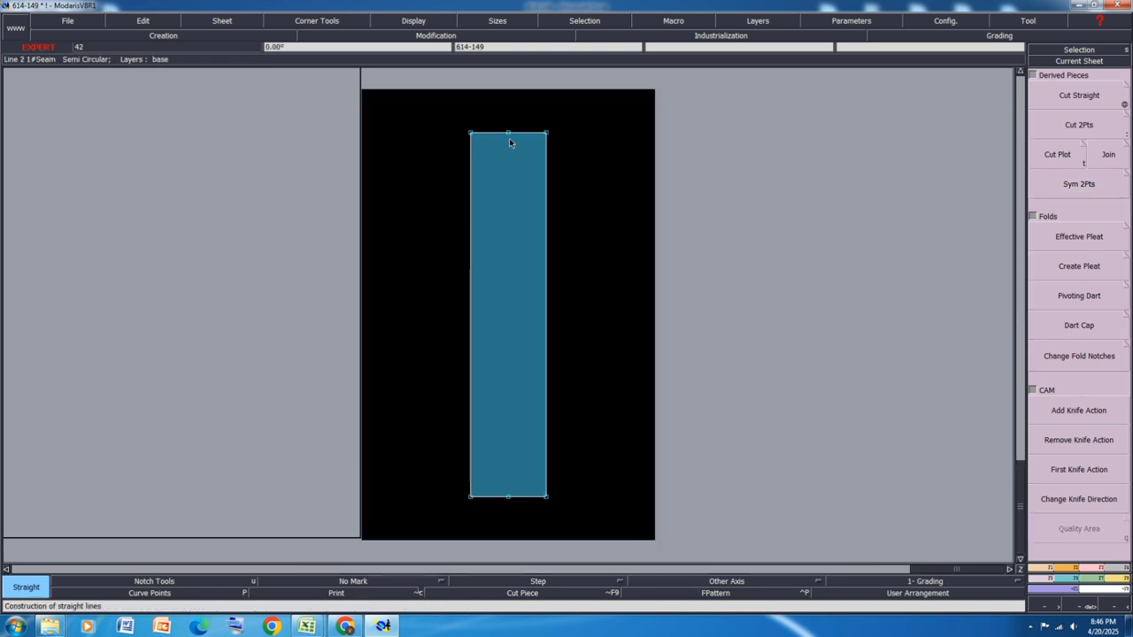
left_click(508, 132)
left_click(508, 497)
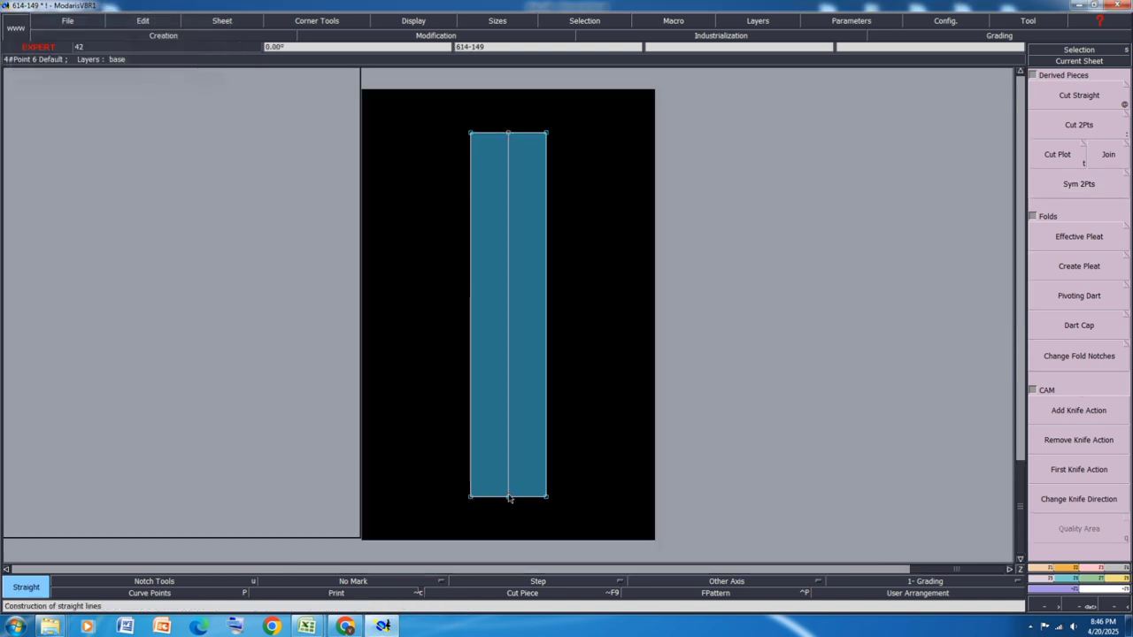
Step: Delete the shorter strip's unmirrored seam piece and rearrange the sheets on the desk
key("j")
left_click(431, 216)
key("Delete")
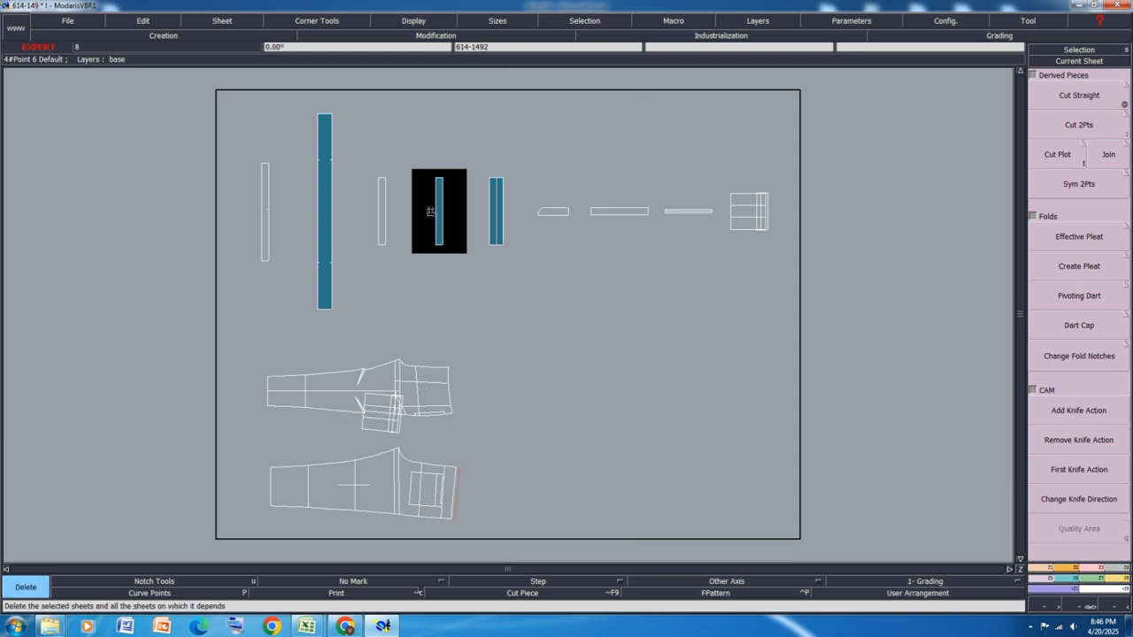
left_click(431, 211)
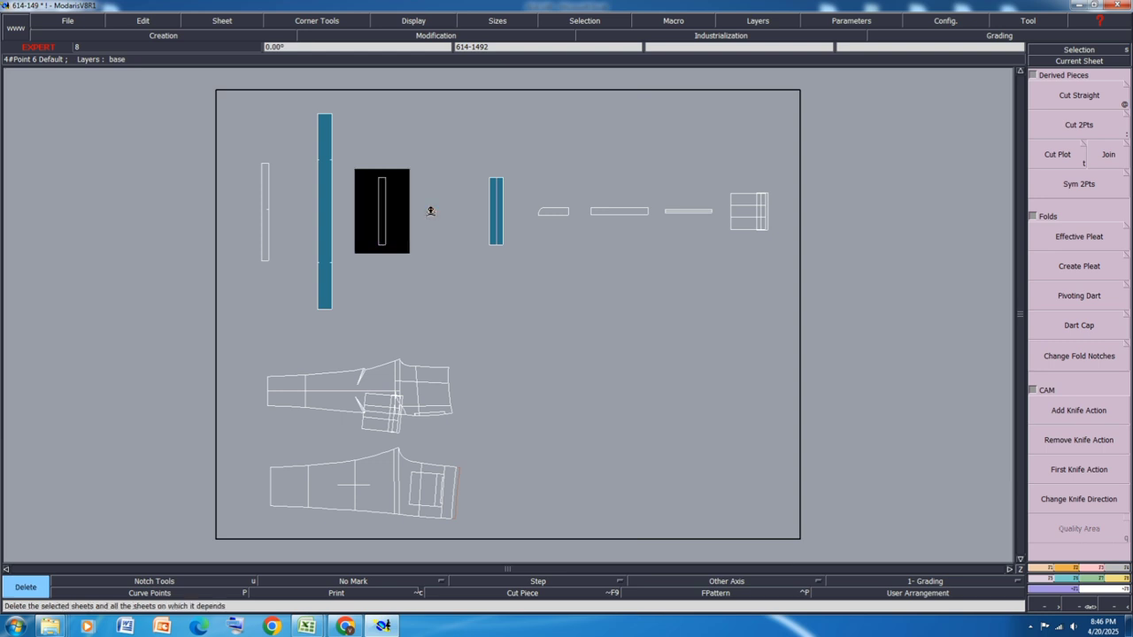
key("j")
Step: Marry the shorter strip's outline onto the longer strip
key("m")
left_click(255, 341)
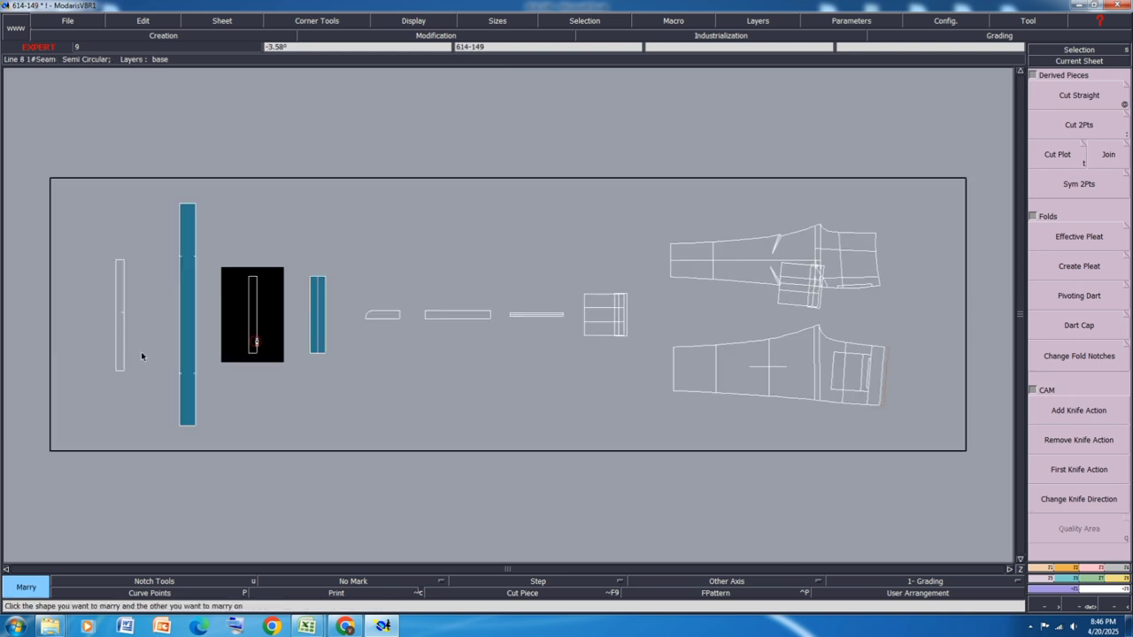
left_click(122, 354)
Step: Select all the sheets on the desk and display their graded nests in every size
scroll(507, 307, "up", 1)
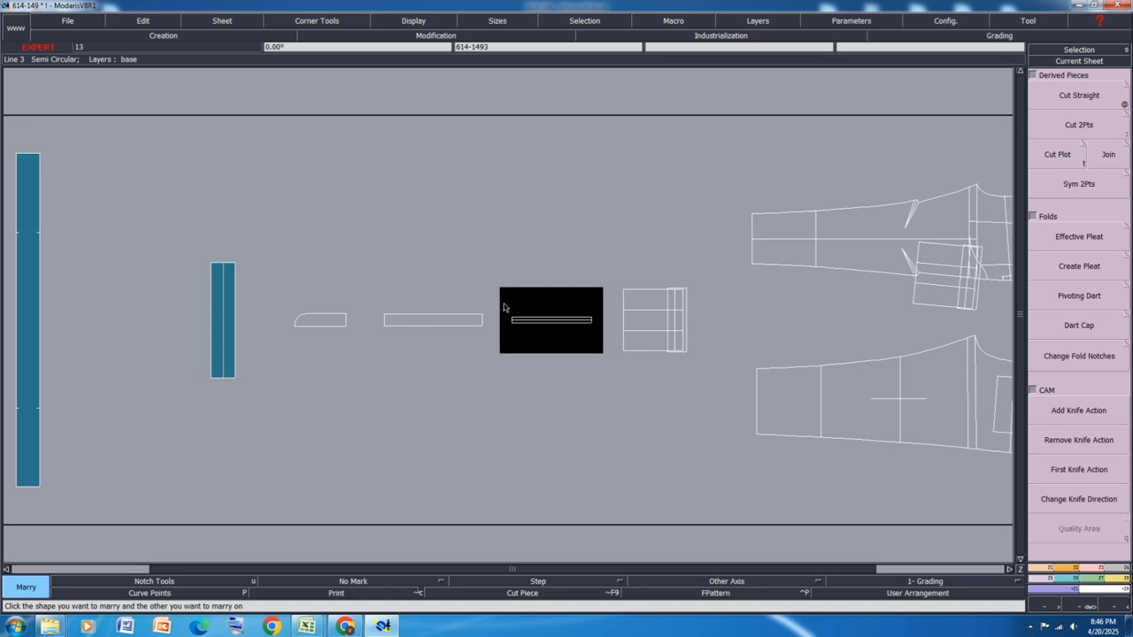
scroll(495, 311, "up", 1)
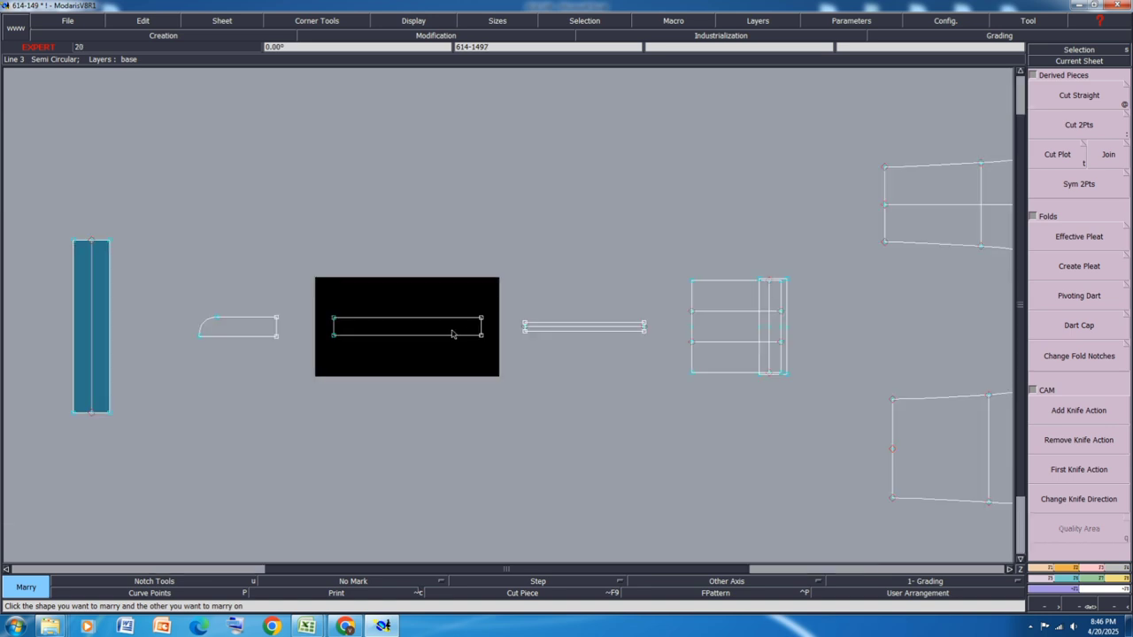
scroll(395, 316, "down", 2)
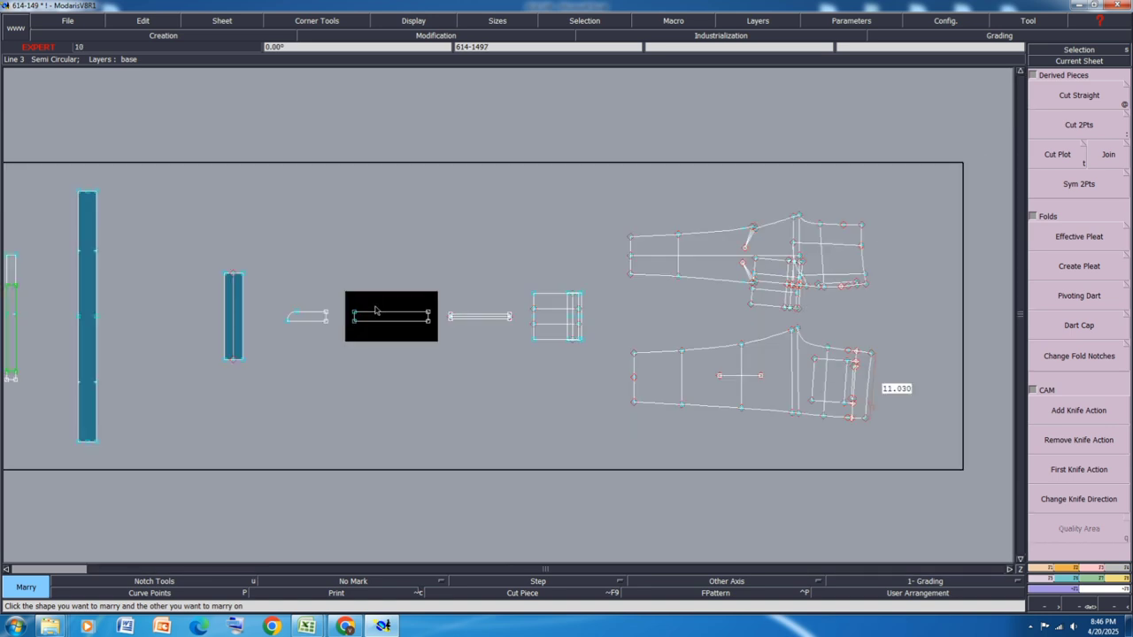
scroll(433, 321, "up", 2)
scroll(347, 295, "down", 1)
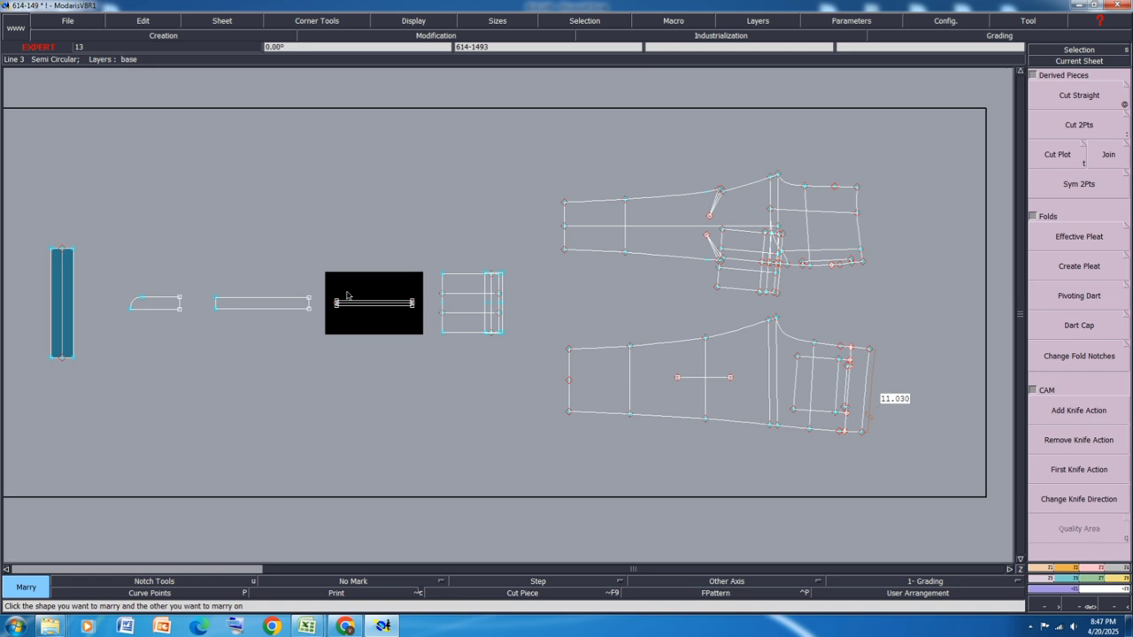
left_click(846, 270)
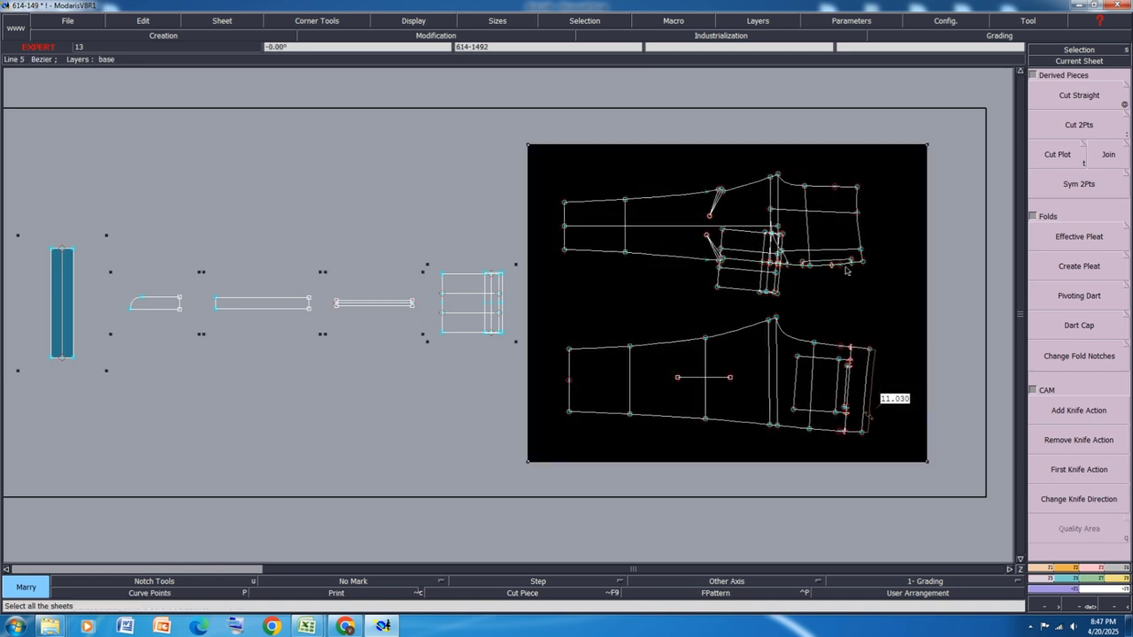
key("F9")
key("F10")
left_click(985, 412)
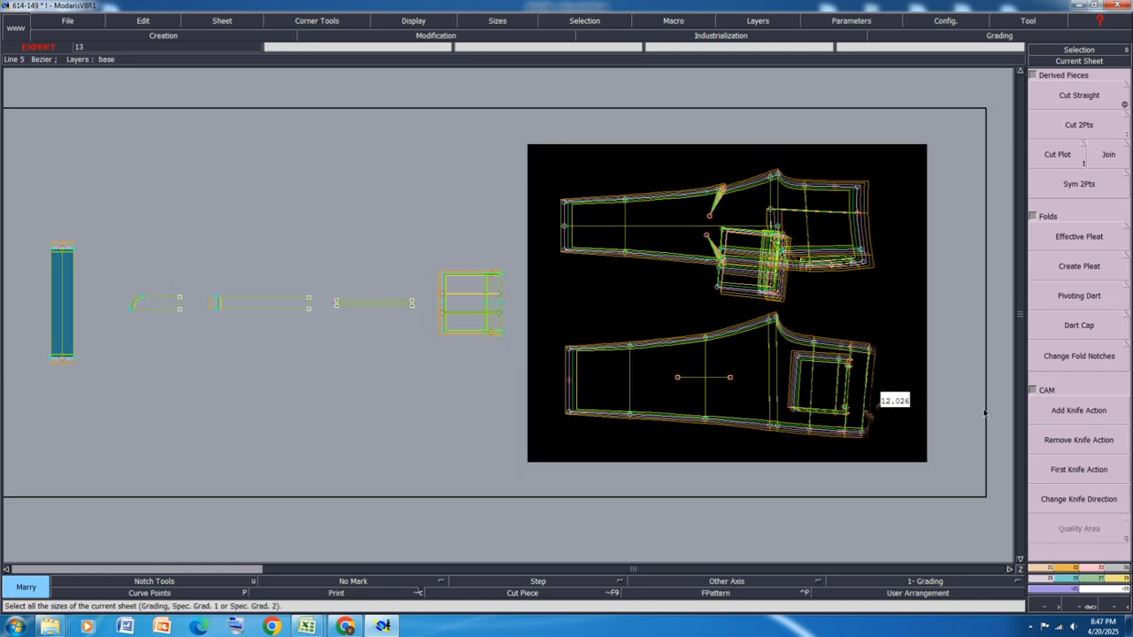
Step: Stack the graded nest with Packing on the trouser panel's waist points, including its waist corner, to check the grading
left_click(1070, 588)
left_click(1078, 159)
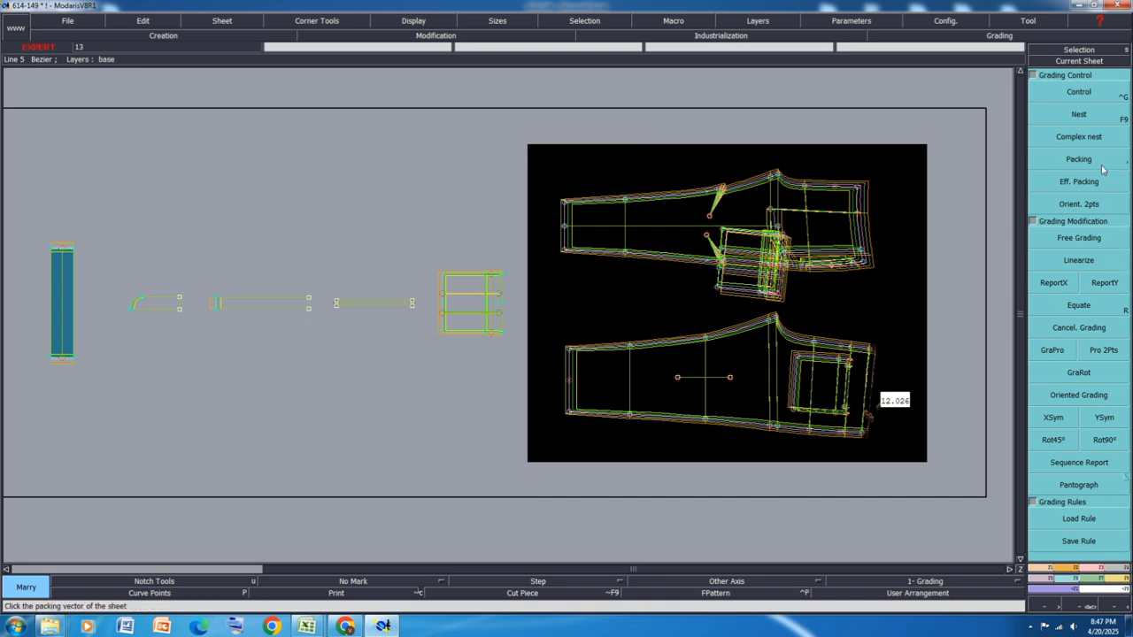
left_click(859, 263)
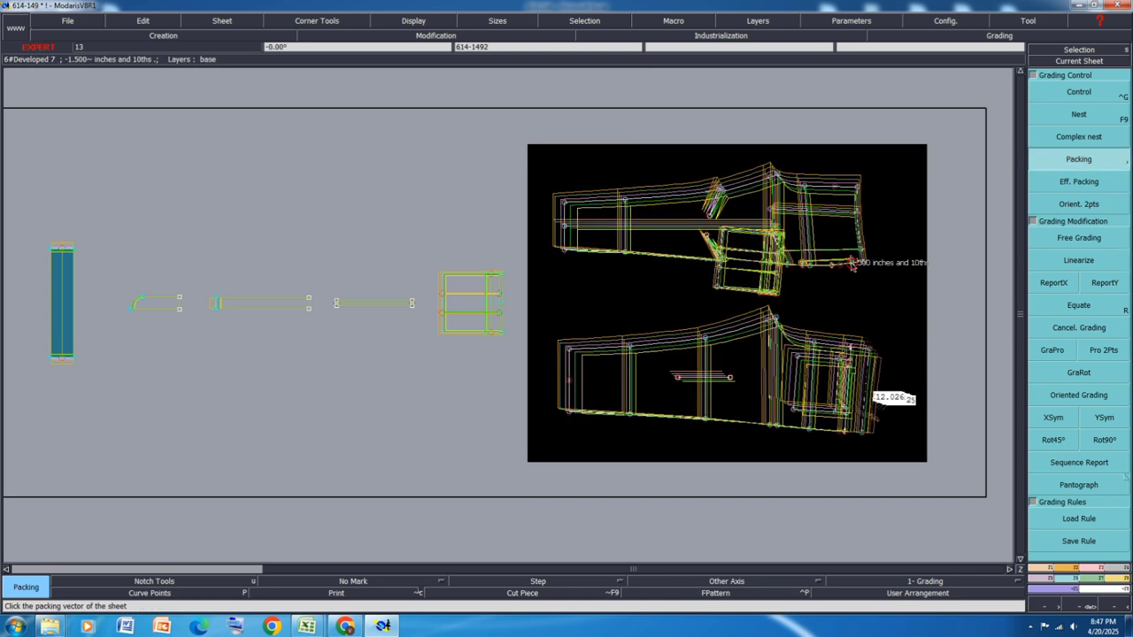
scroll(835, 273, "up", 3)
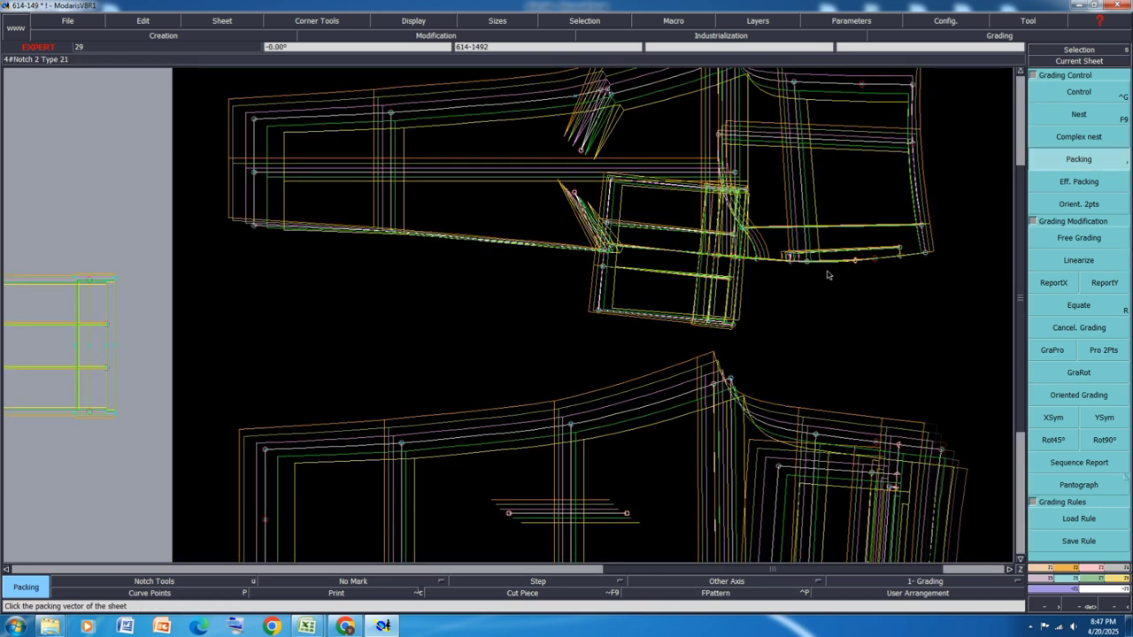
left_click(925, 254)
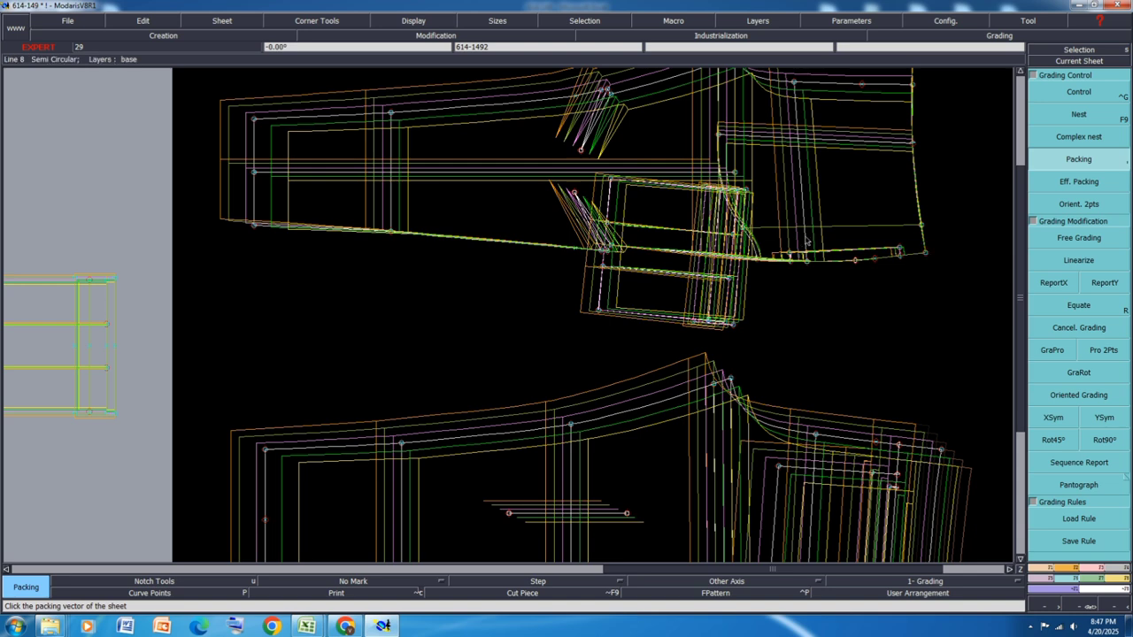
Step: Use ReportX to transfer the horizontal grading of the narrow two-line strip's end corner to the other points on that end
left_click(1053, 283)
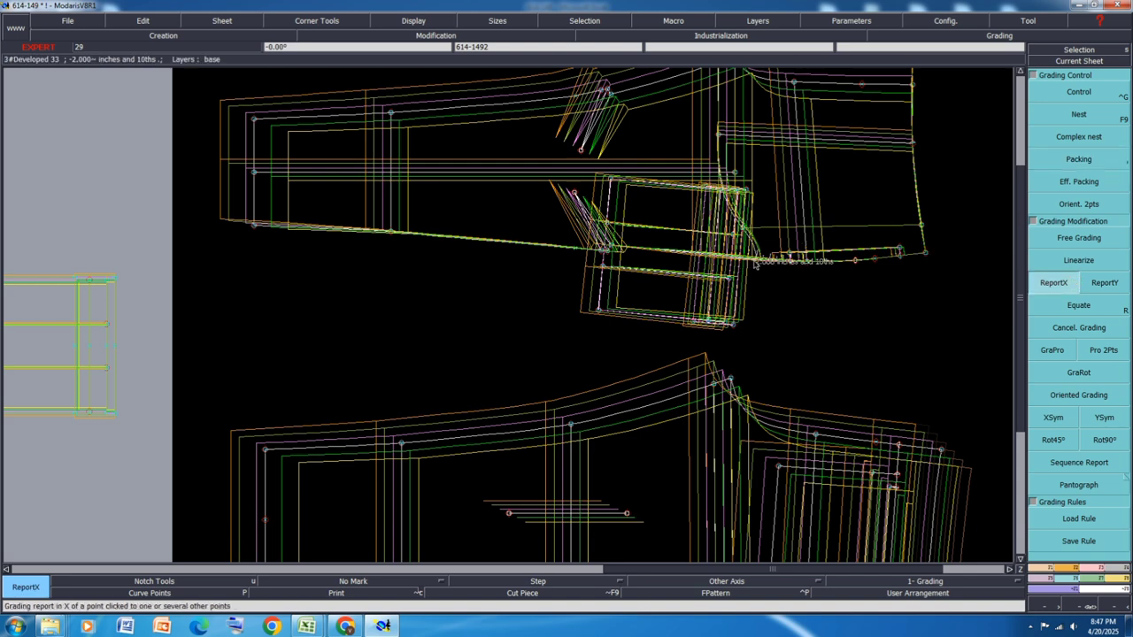
scroll(801, 259, "down", 3)
scroll(289, 284, "up", 5)
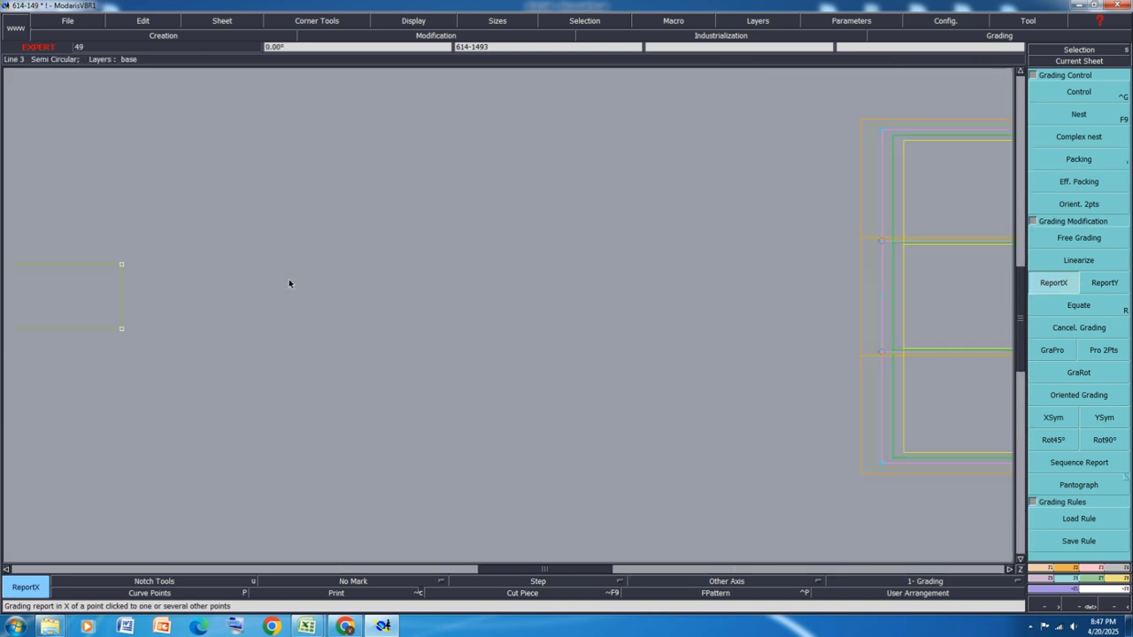
left_click(280, 281)
left_click_drag(309, 245, 269, 354)
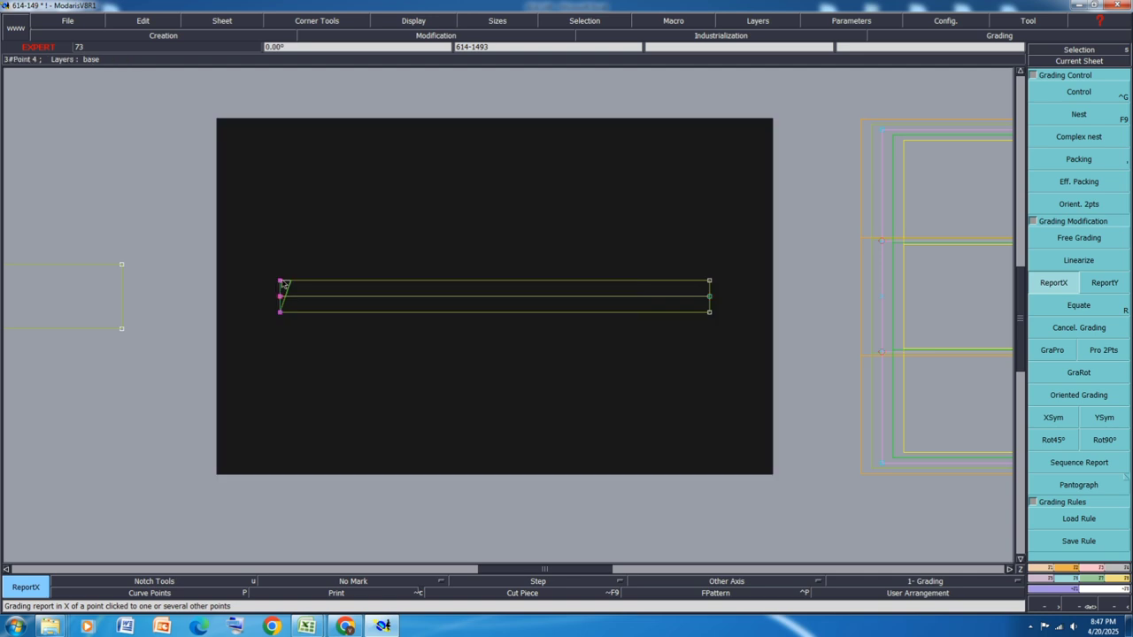
left_click(280, 283)
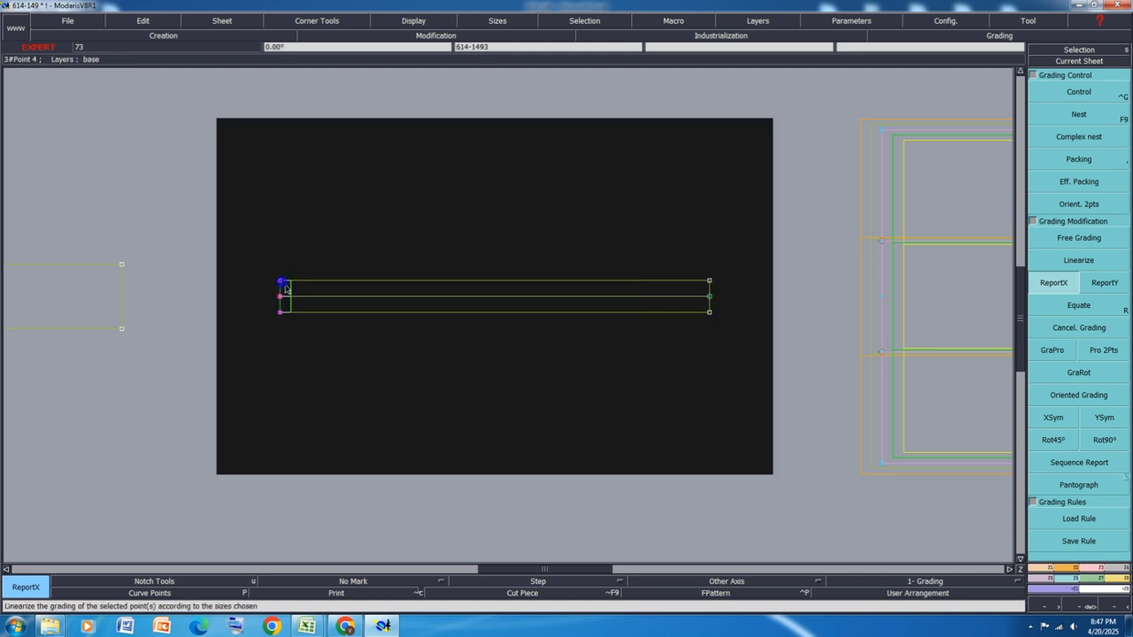
left_click(409, 237)
Step: Rearrange the sheets on the desk and extract a seam piece from the plain strip 614-1497
scroll(410, 257, "down", 3)
scroll(409, 259, "down", 2)
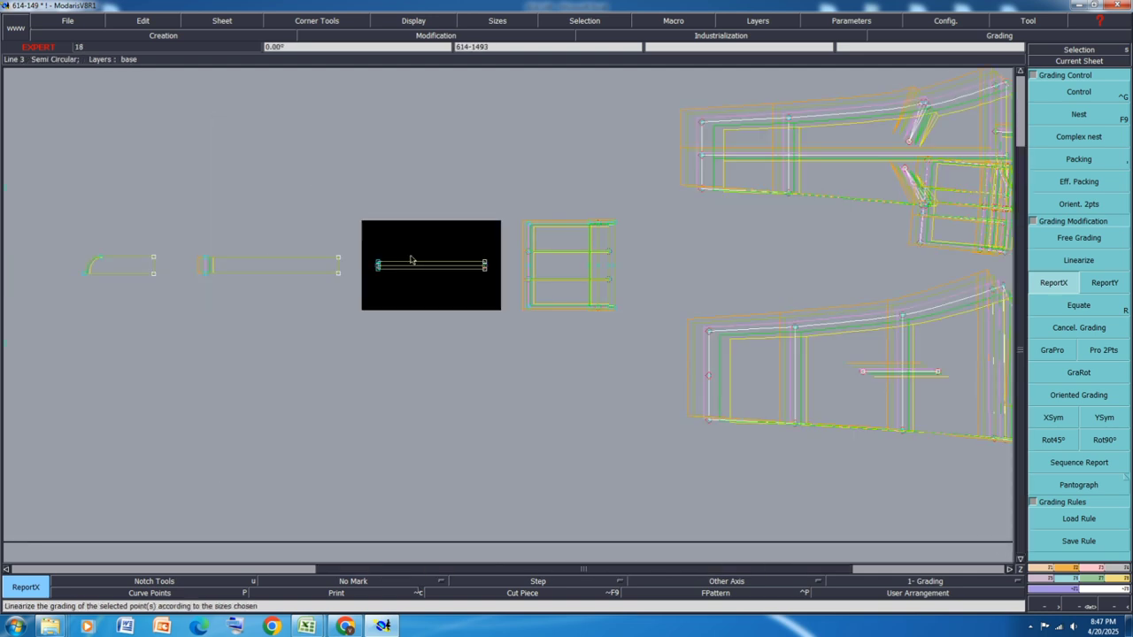
left_click(275, 276)
scroll(275, 275, "down", 2)
key("j")
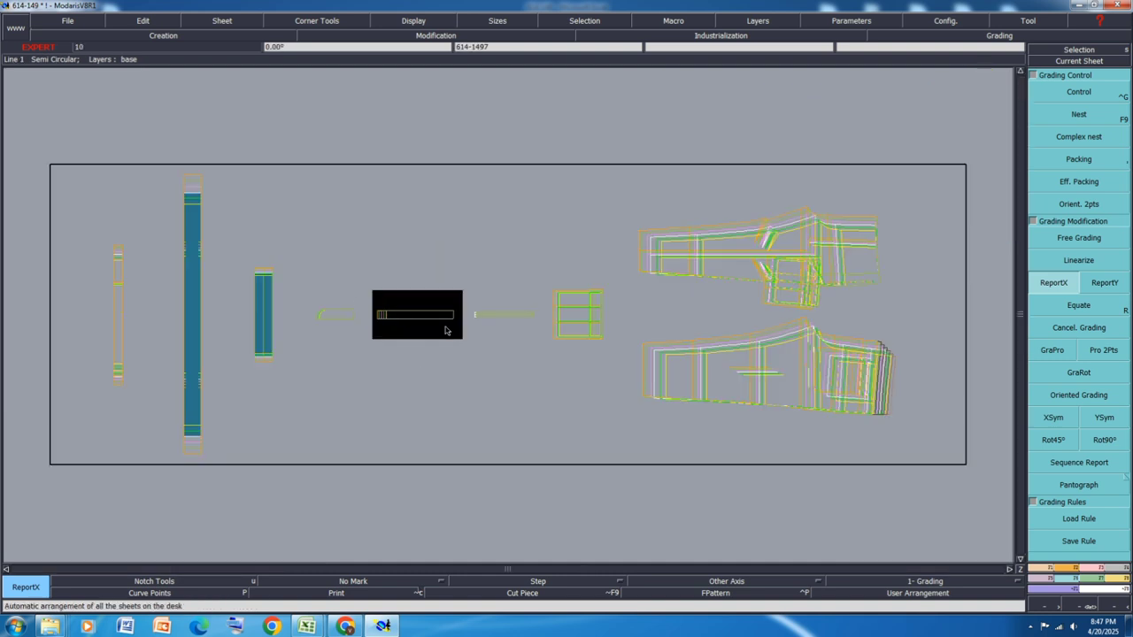
key("shift+s")
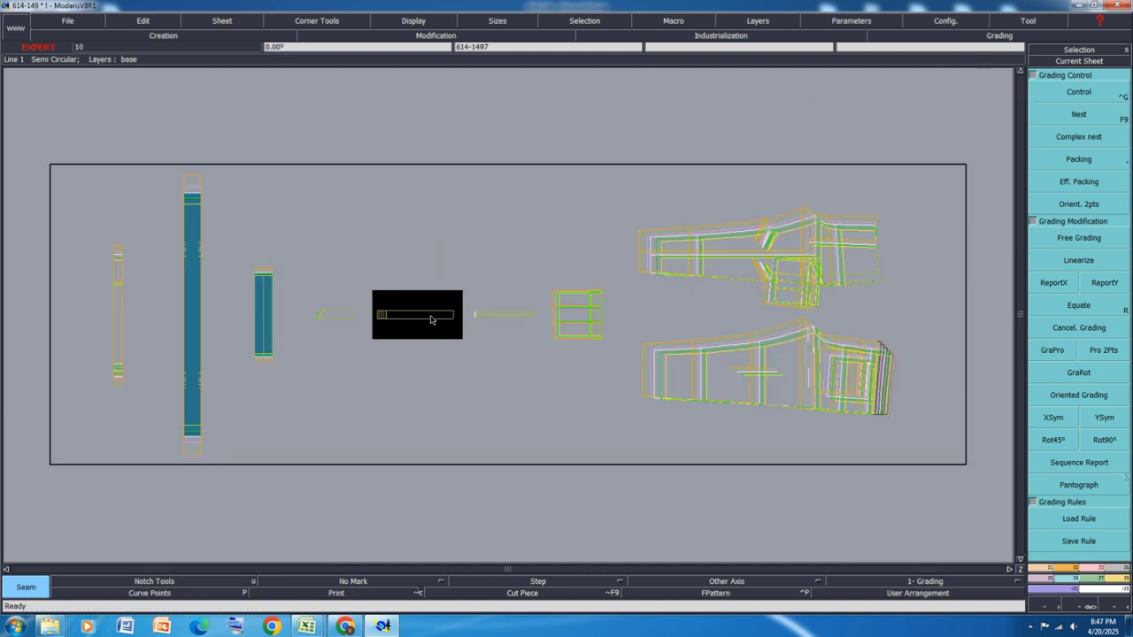
left_click(431, 319)
right_click(433, 321)
Step: Mirror the plain strip's seam piece about its short end with Sym 2Pts and rearrange the desk
scroll(426, 326, "down", 2)
scroll(745, 386, "up", 4)
left_click(704, 386)
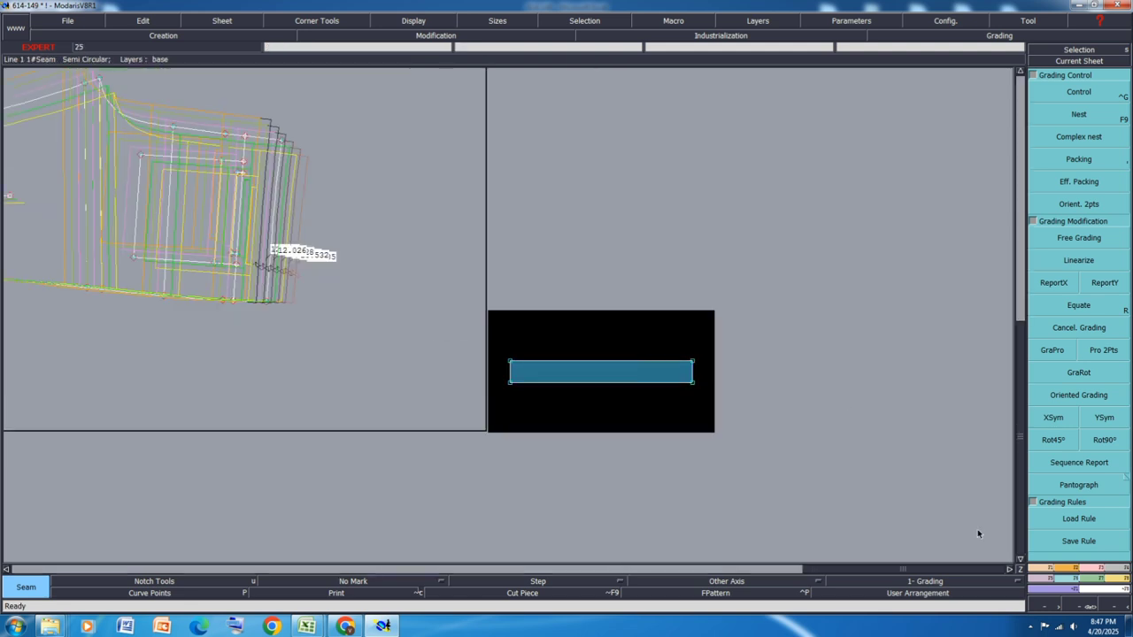
left_click(1048, 579)
left_click(1106, 184)
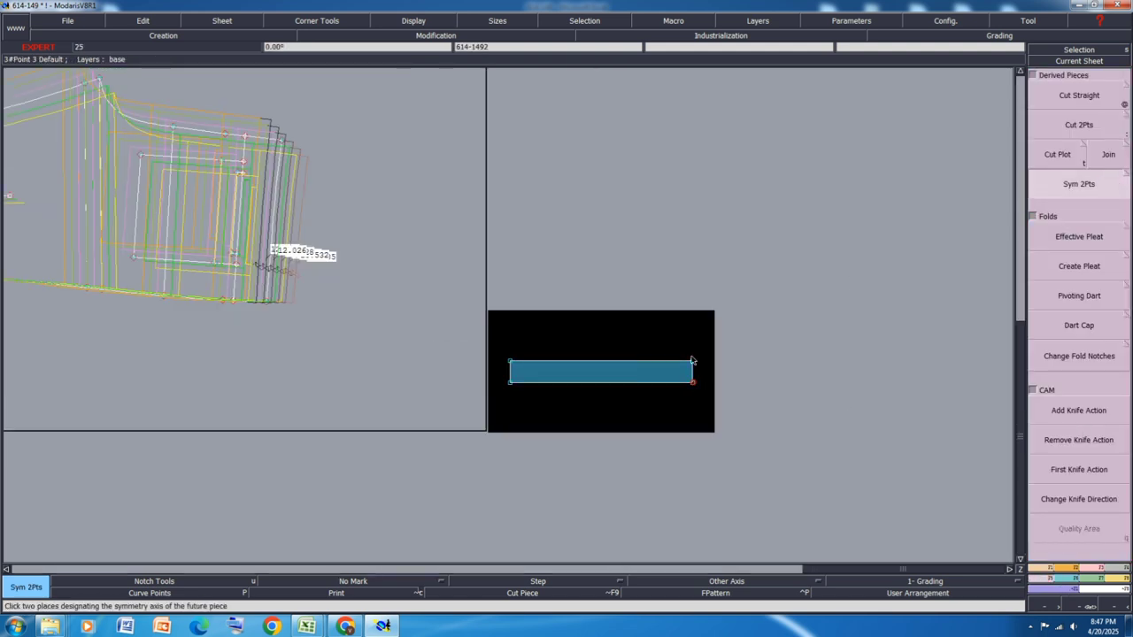
left_click(692, 362)
key("Home")
key("j")
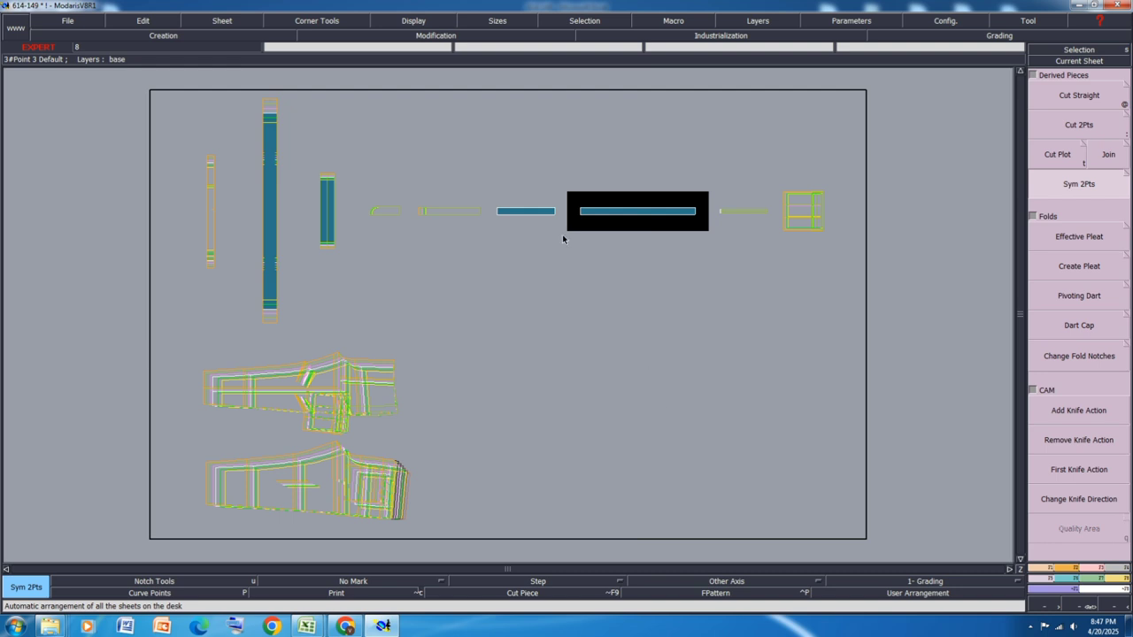
Step: Delete the plain strip's unmirrored seam piece and rearrange the sheets on the desk
left_click(531, 212)
key("Delete")
left_click(523, 205)
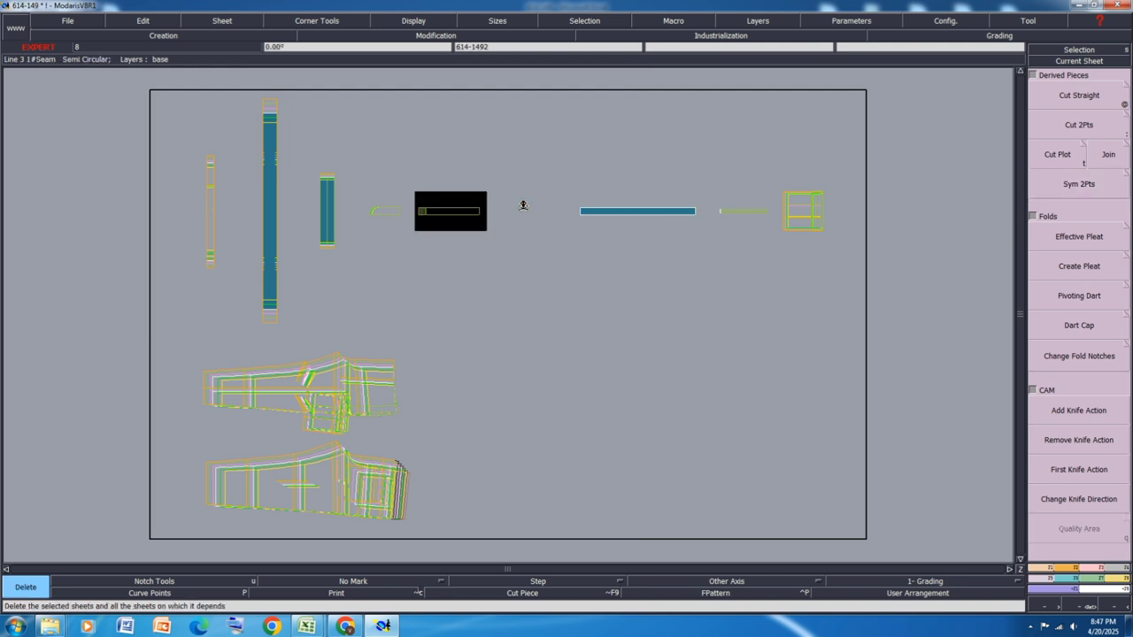
key("Delete")
key("j")
Step: Try to erase the lengthwise center line of the narrow strip 614-1493
left_click(1076, 185)
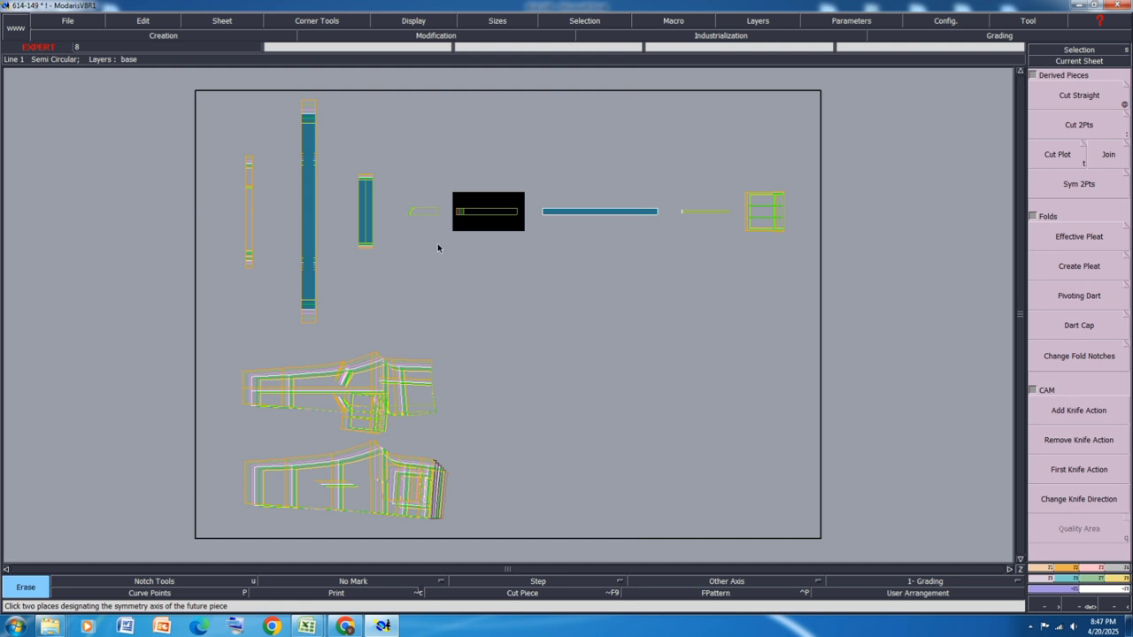
left_click(436, 506)
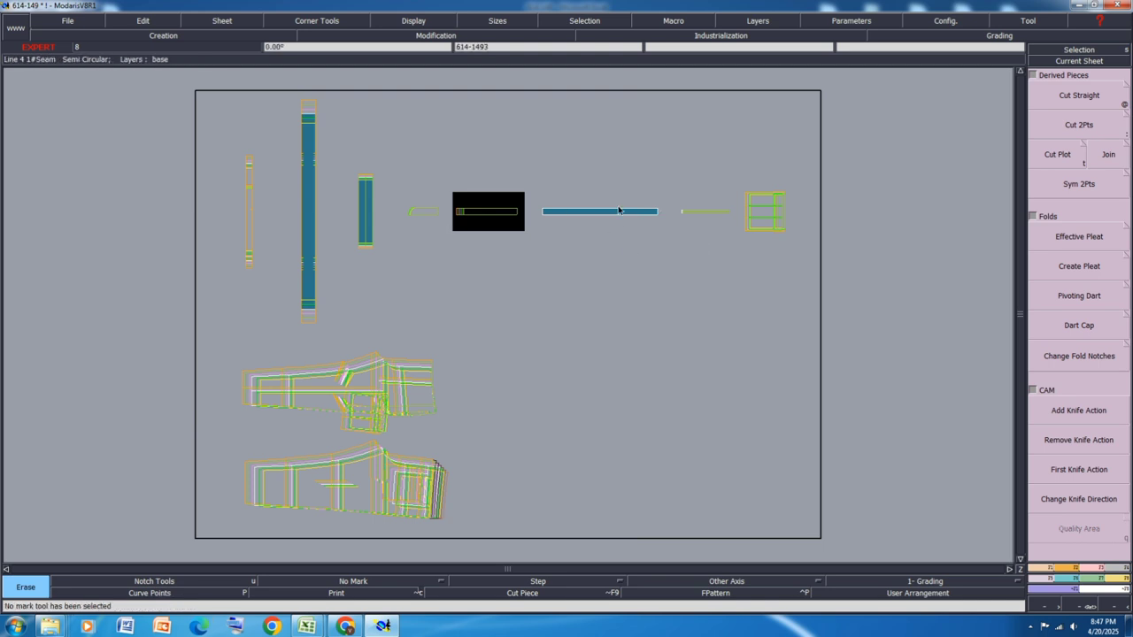
scroll(714, 200, "up", 5)
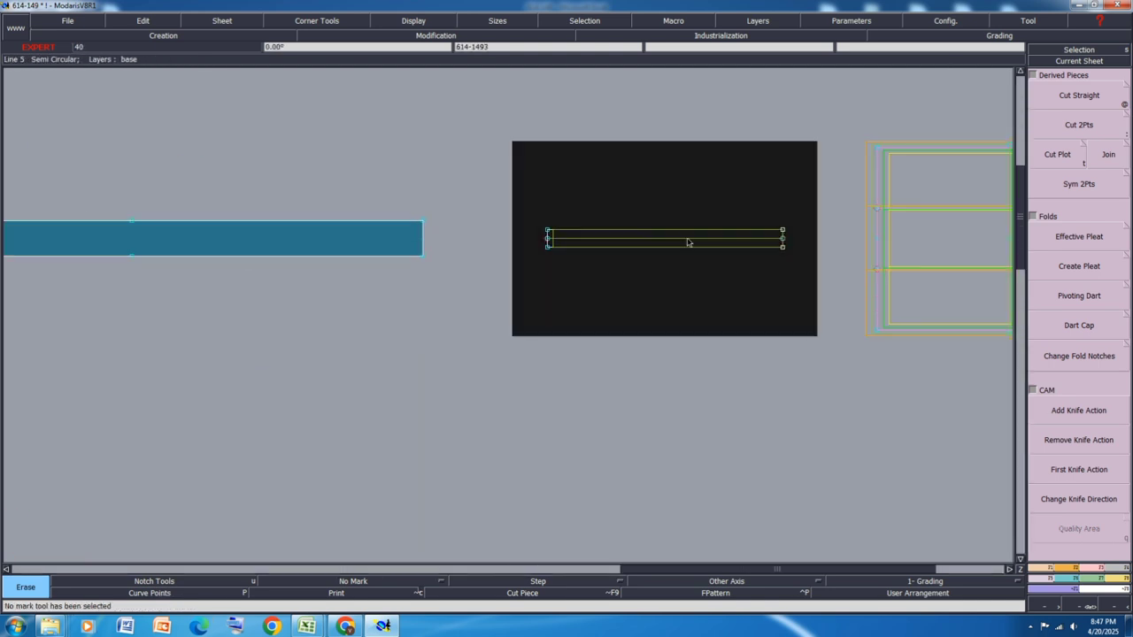
left_click(693, 239)
key("ctrl+z")
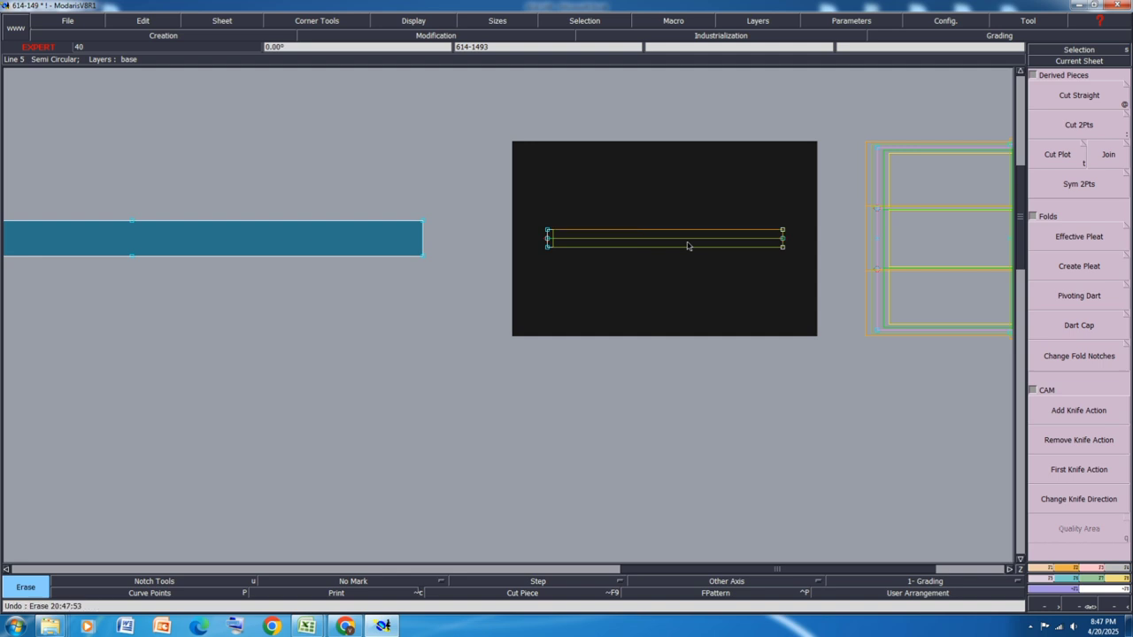
Step: Extract the narrow strip 614-1493 as a seam piece with its center line and rearrange the desk
key("s")
left_click(697, 243)
right_click(697, 243)
key("j")
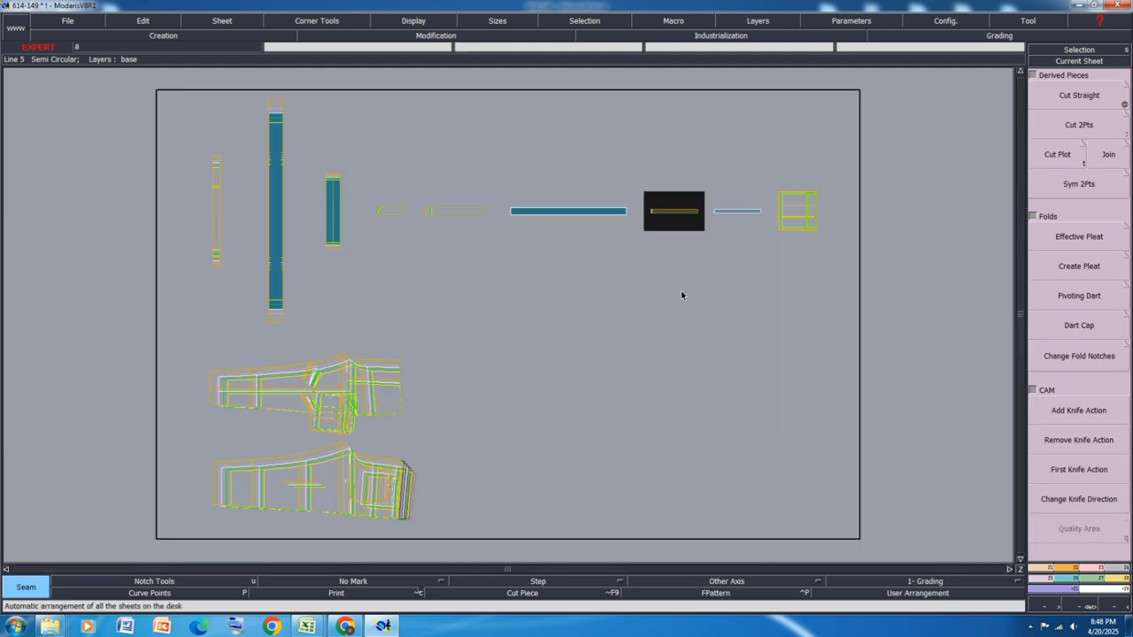
Step: Marry the narrow strip and the plain strip 614-1497 onto the longer strip 614-149
key("m")
left_click(674, 214)
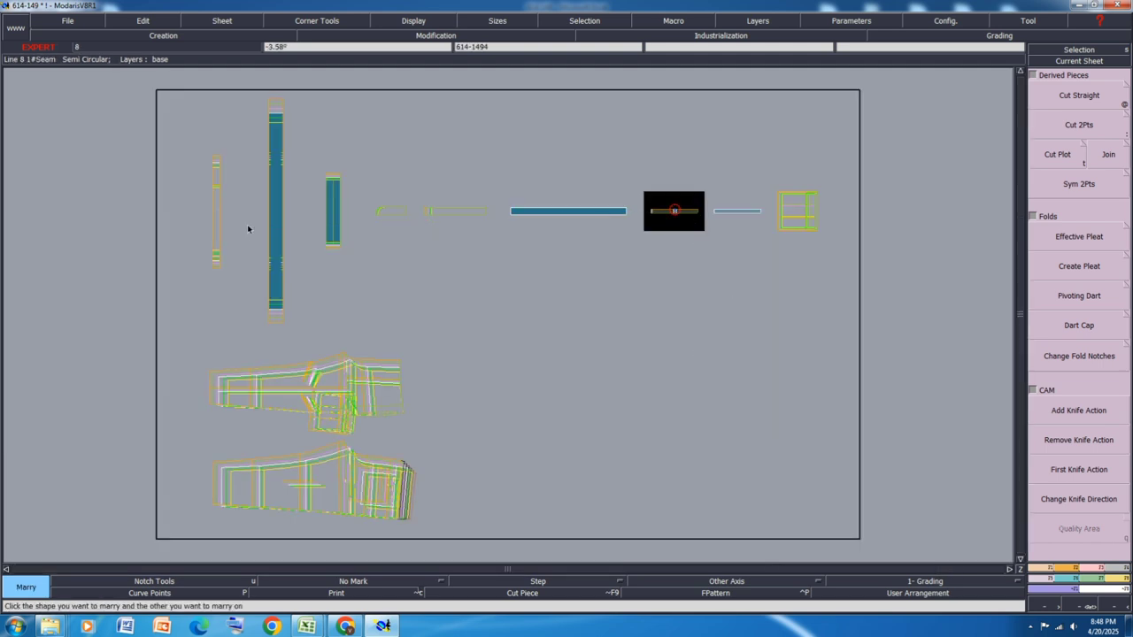
left_click(218, 233)
scroll(466, 222, "up", 1)
scroll(467, 223, "up", 1)
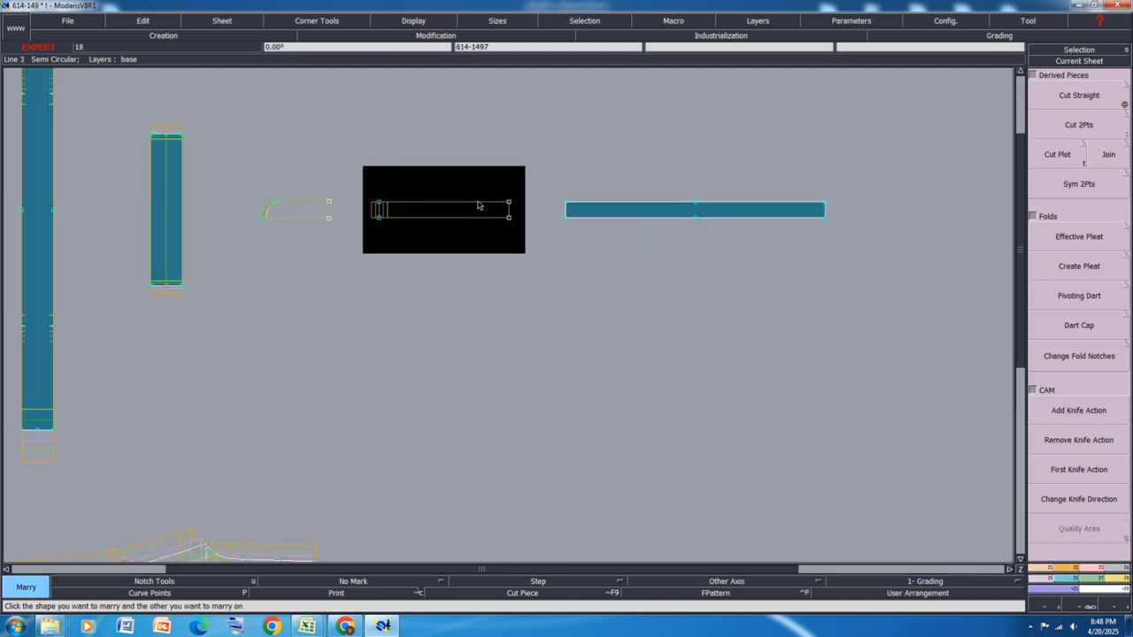
left_click(432, 221)
scroll(735, 190, "down", 2)
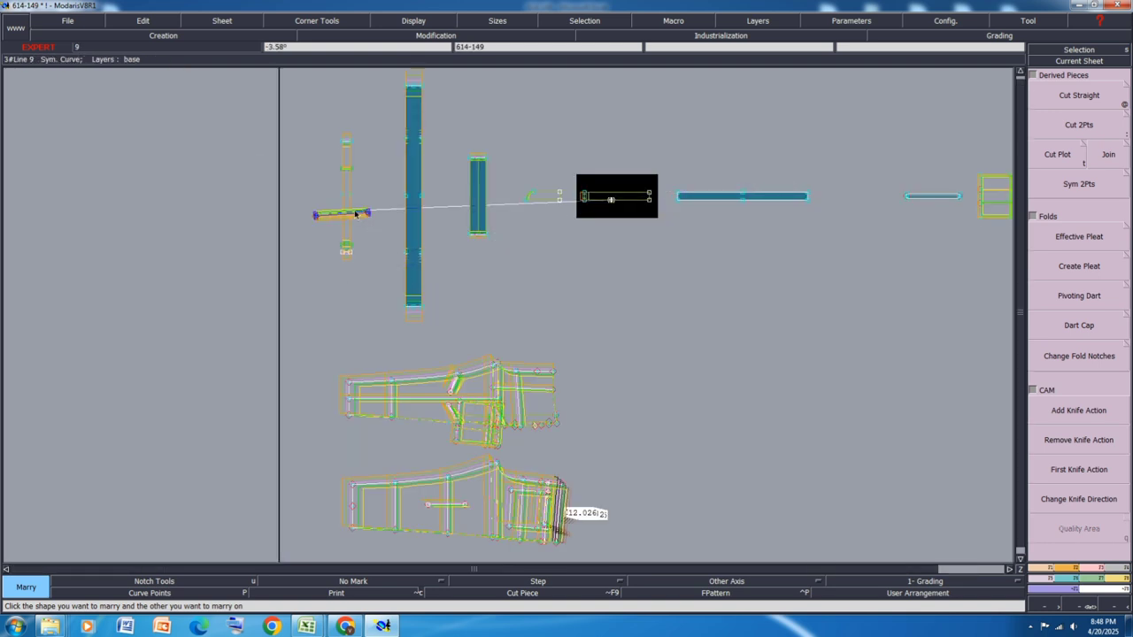
left_click(321, 215)
Step: Hide the graded sizes on sheet 614-1496 and extract its tall narrow vertical strip as a seam piece
scroll(286, 232, "down", 2)
scroll(651, 225, "up", 4)
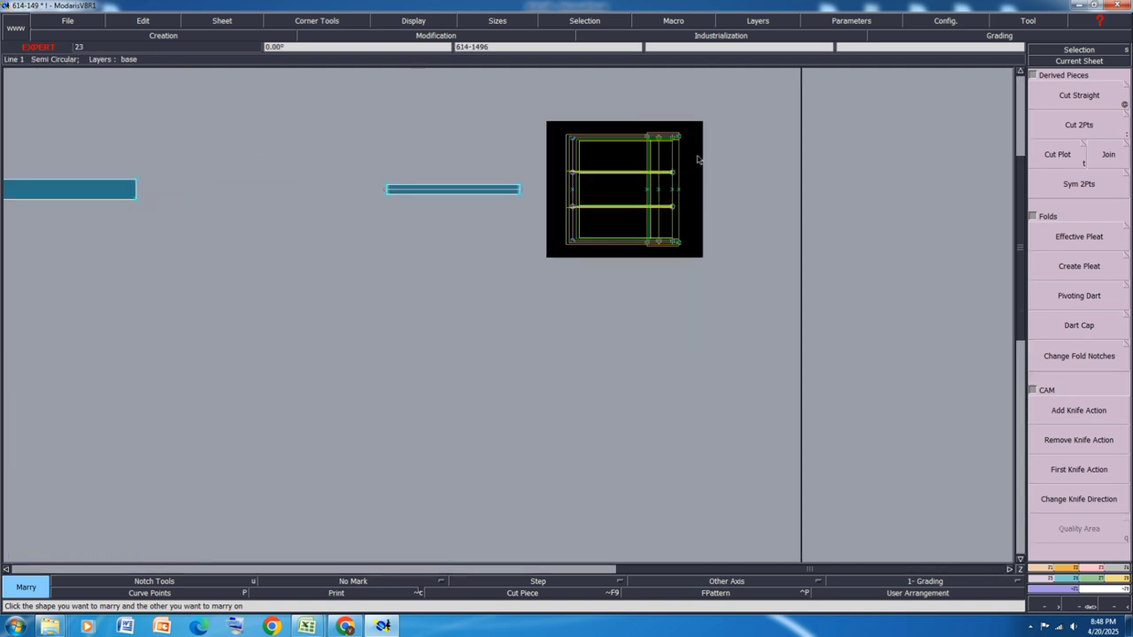
key("F9")
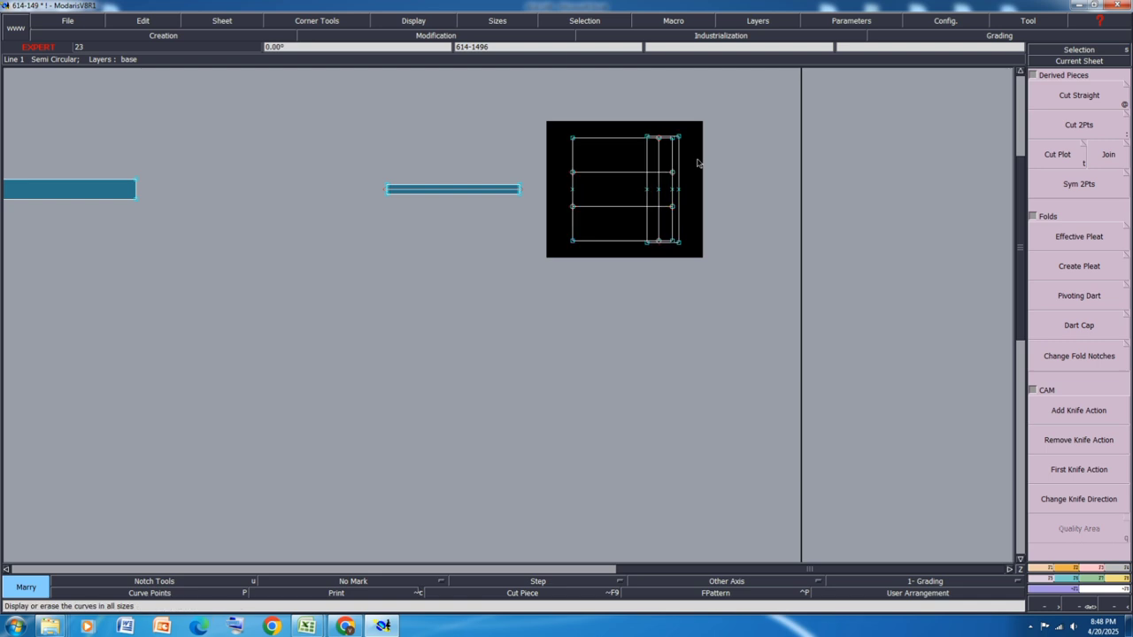
scroll(699, 133, "up", 2)
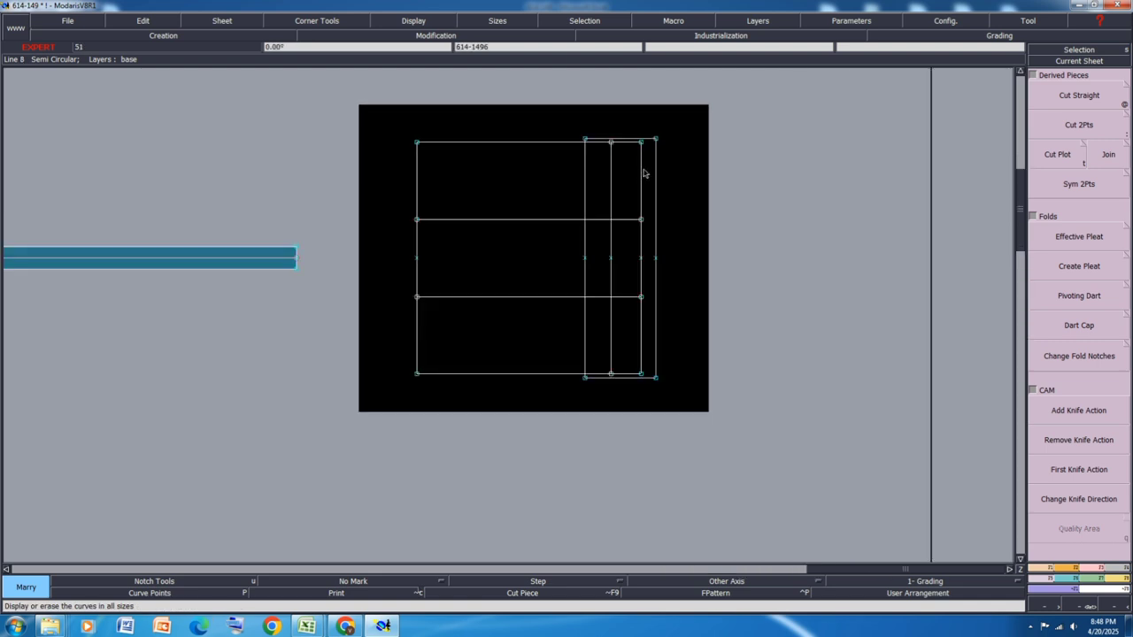
key("shift+s")
left_click(651, 166)
left_click(607, 209)
left_click(601, 261)
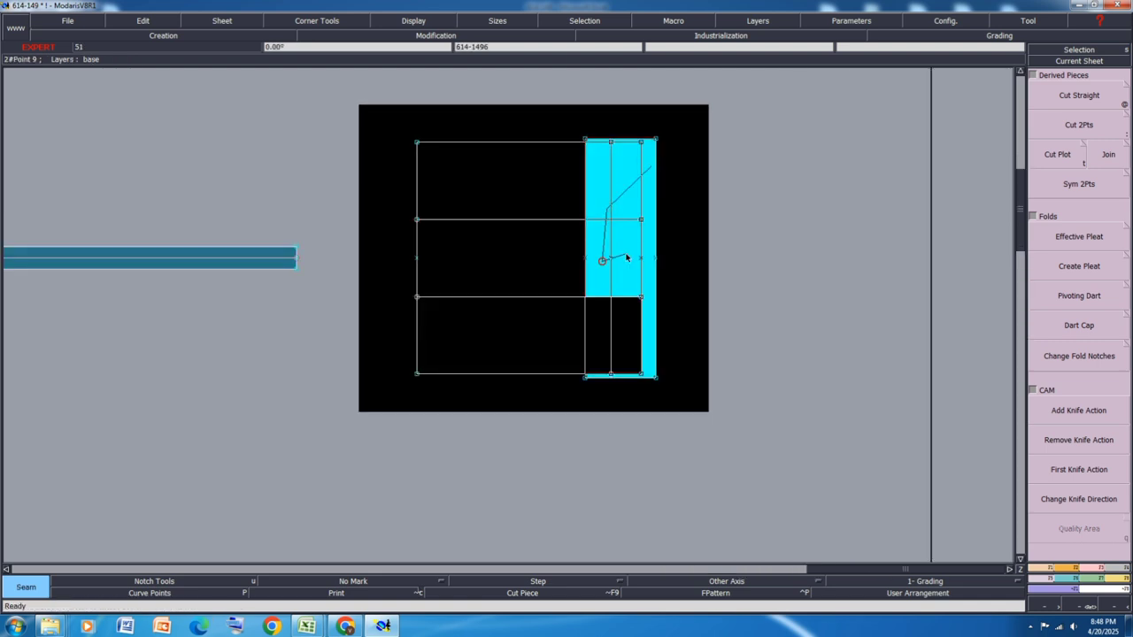
left_click(626, 257)
left_click(629, 325)
left_click(604, 332)
right_click(606, 332)
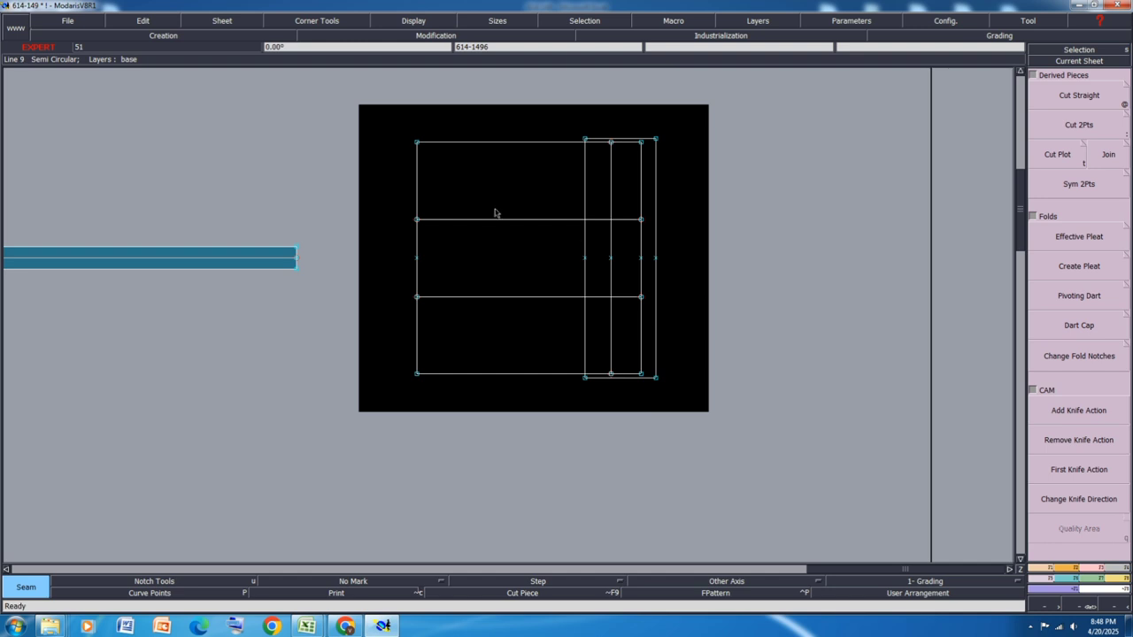
Step: Extract the full square of 614-1496 with its two horizontal inner lines as a seam piece and rearrange the sheets on the desk
left_click(490, 299)
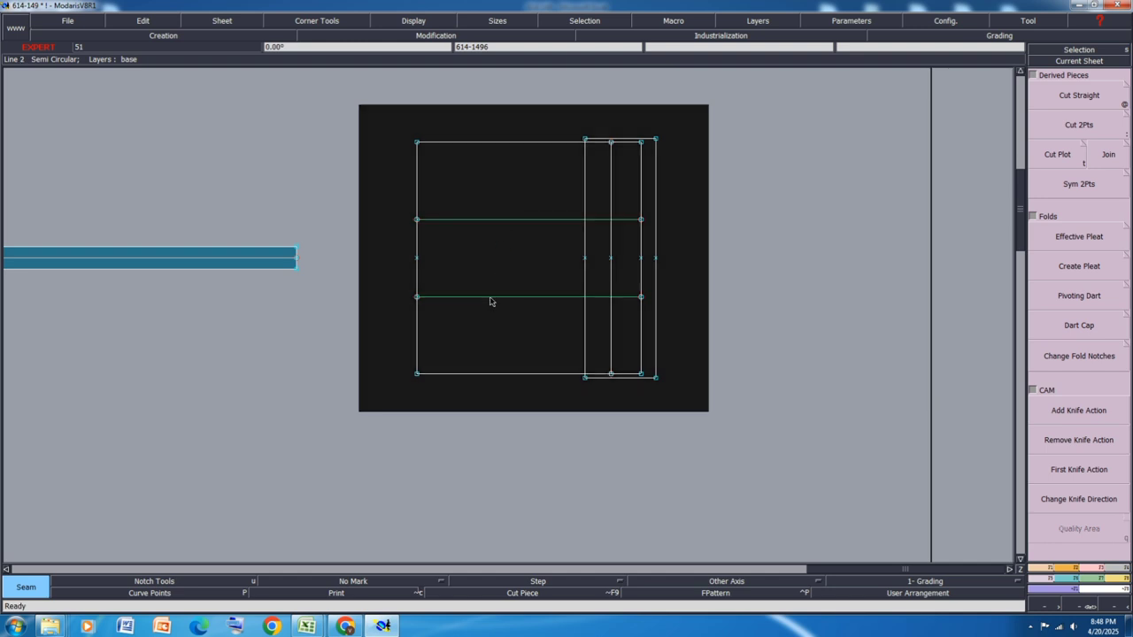
left_click(629, 320)
left_click(523, 322)
left_click(547, 203)
left_click(635, 178)
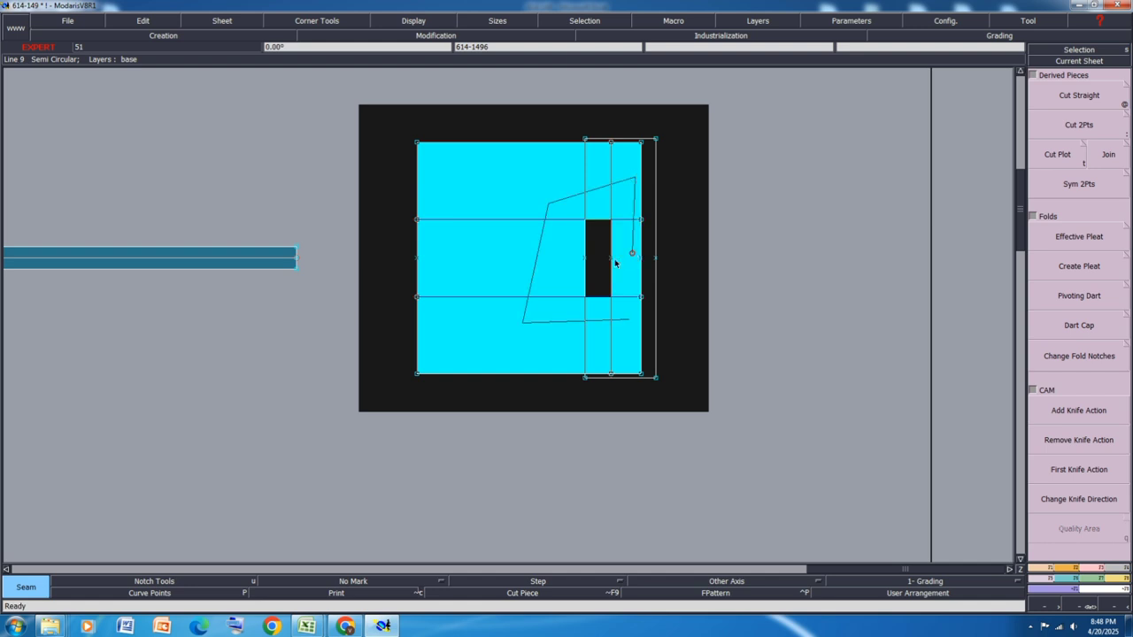
left_click(586, 263)
right_click(586, 263)
key("j")
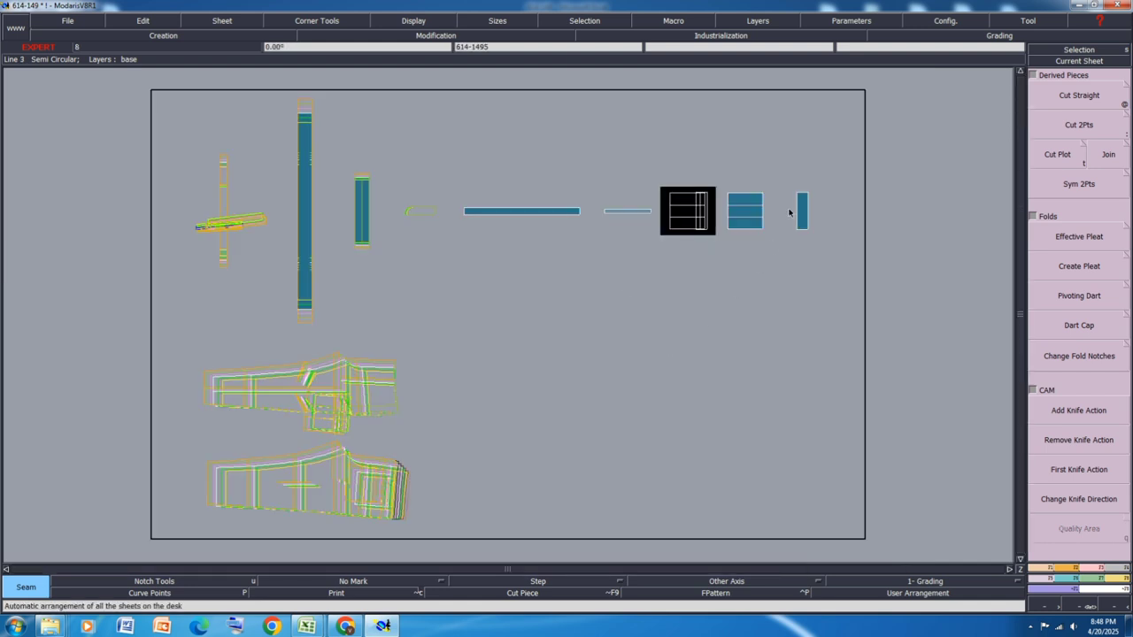
Step: Copy the square seam piece 614-1497 onto a new sheet below the row of pieces
scroll(798, 211, "up", 1)
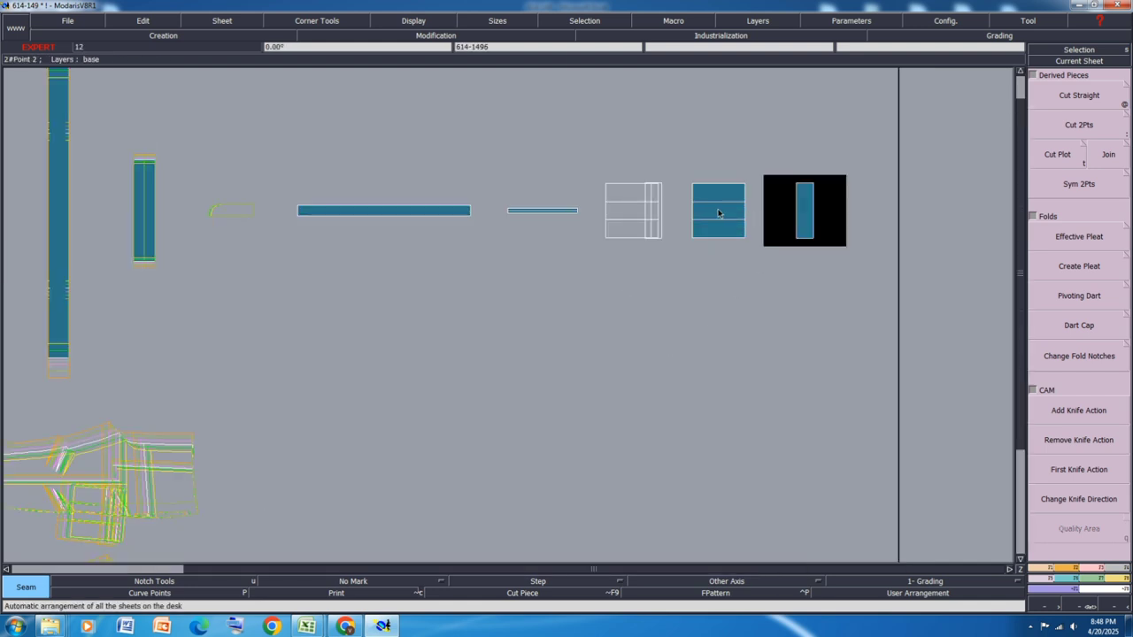
key("c")
left_click(718, 212)
left_click(610, 357)
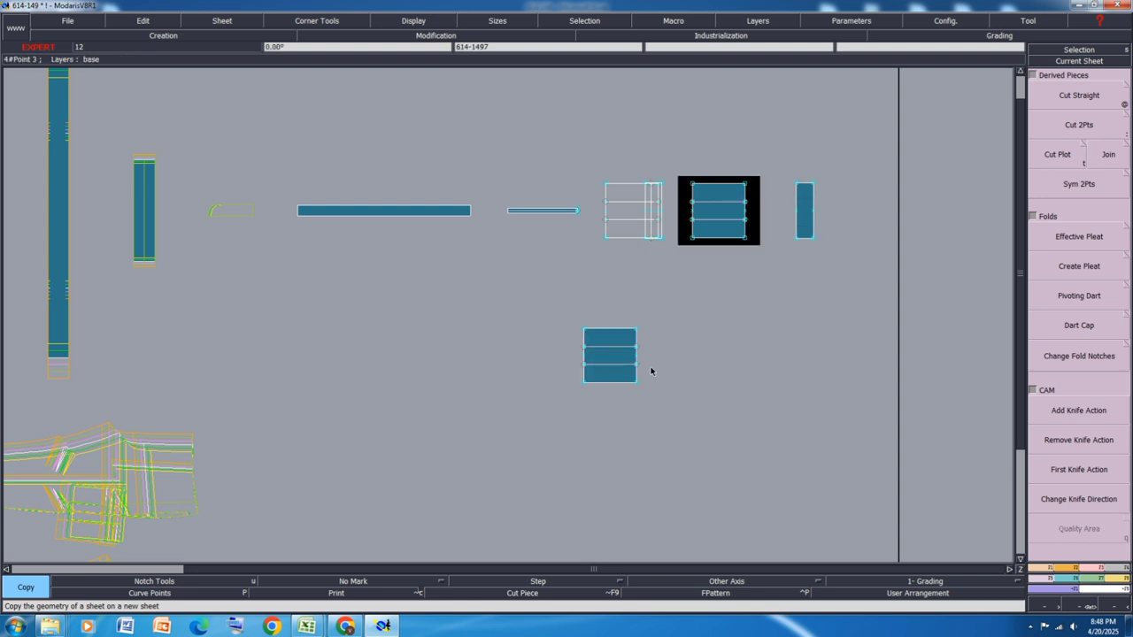
Step: Create developed points 0.375 inches above the upper inner line on both side edges of the square piece
scroll(644, 366, "up", 3)
scroll(626, 302, "up", 1)
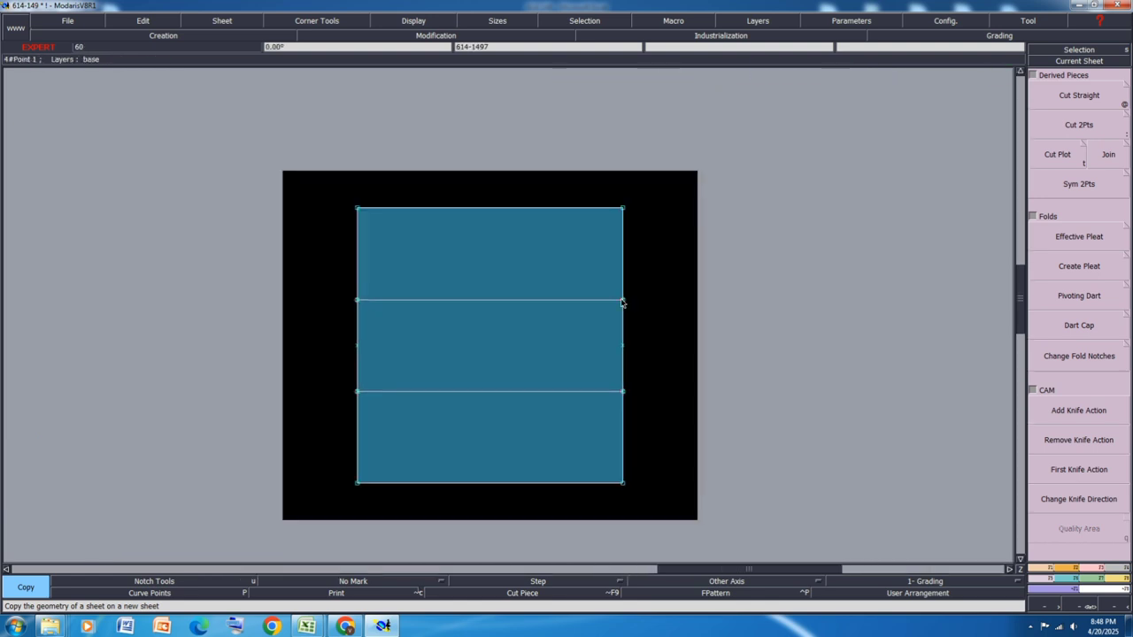
key("d")
left_click(624, 296)
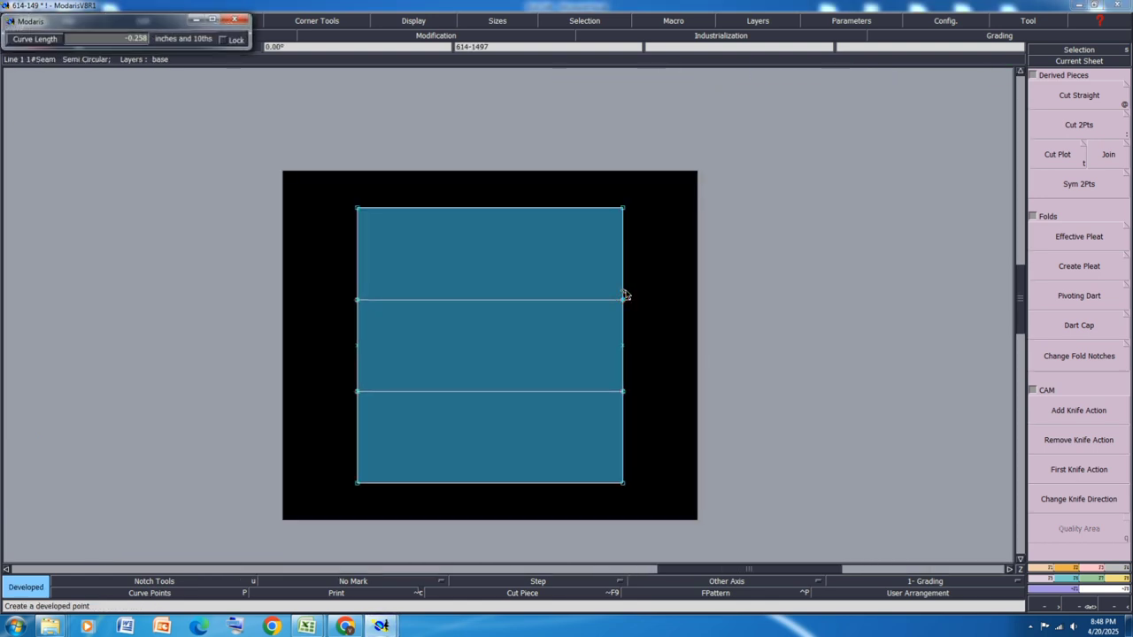
type("1")
key("Return")
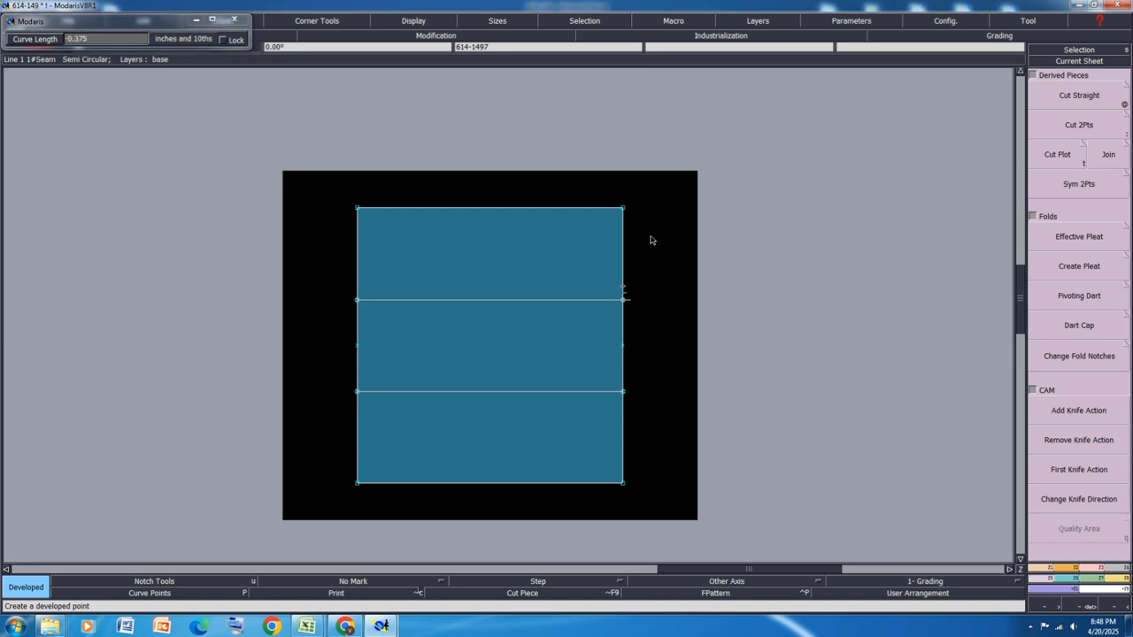
left_click(358, 281)
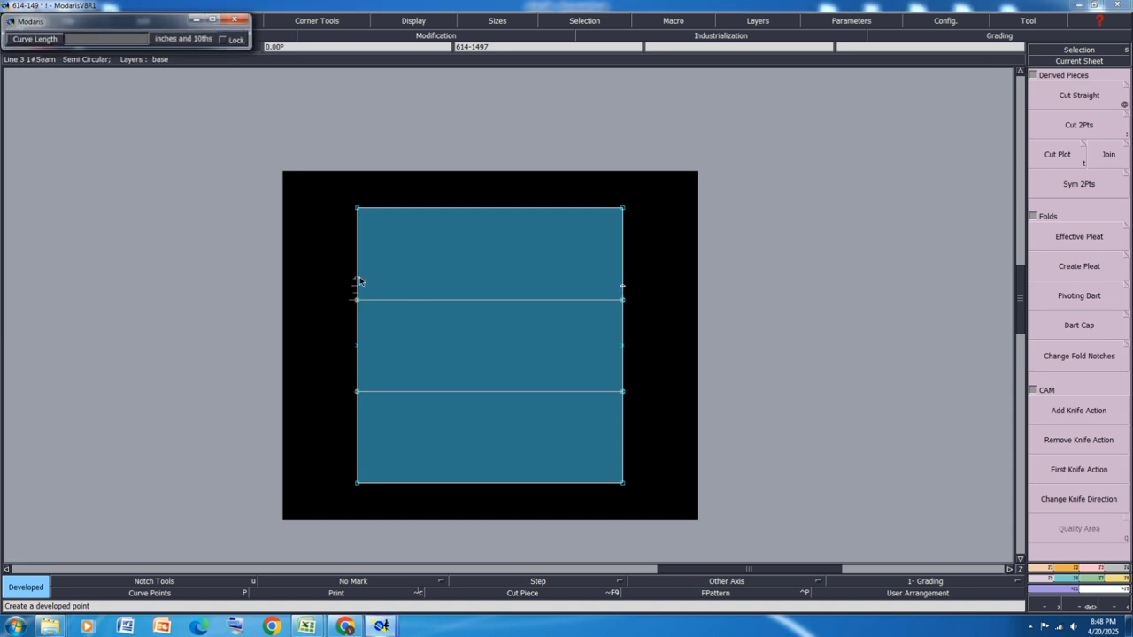
key("Down")
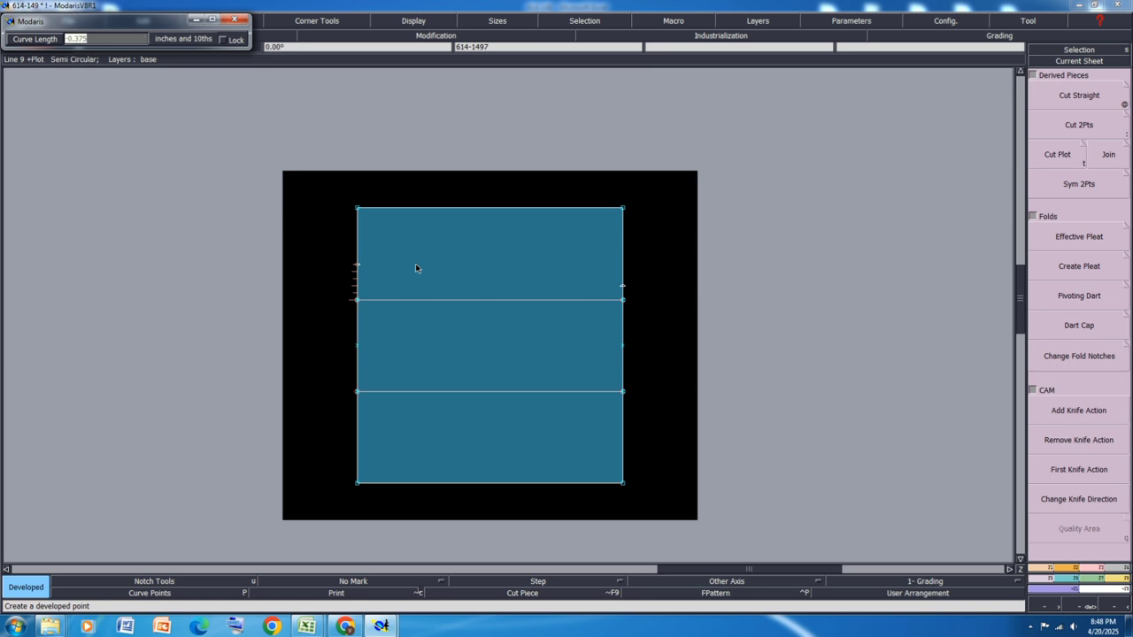
type(".375")
key("Return")
left_click(423, 301)
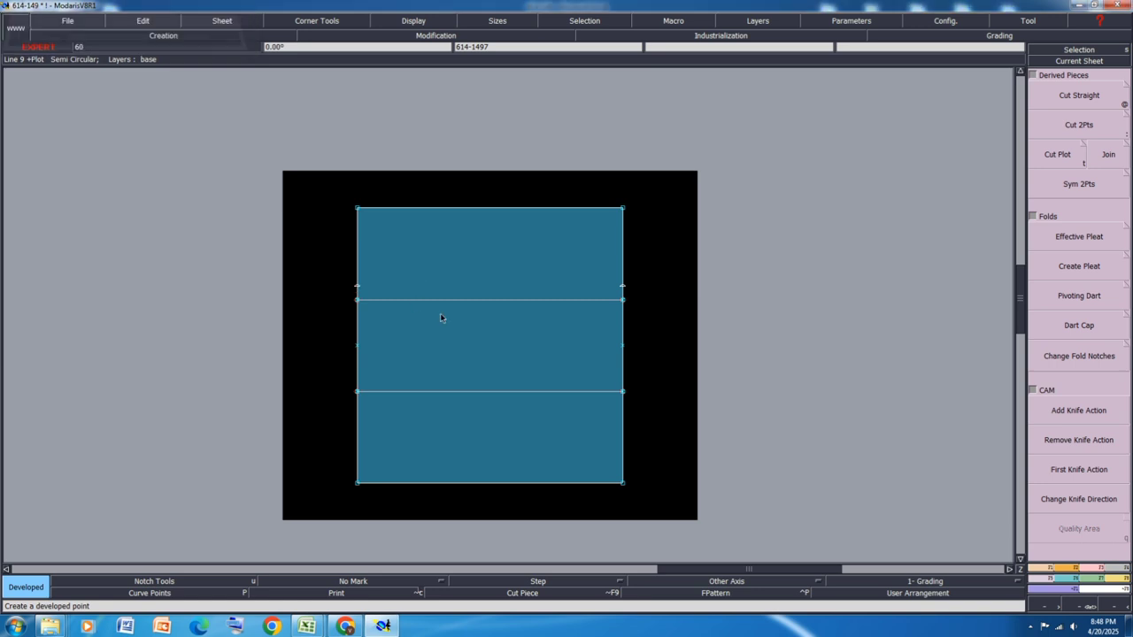
Step: Create developed points 0.375 inches below the upper and lower inner lines on the square's right edge
left_click(623, 310)
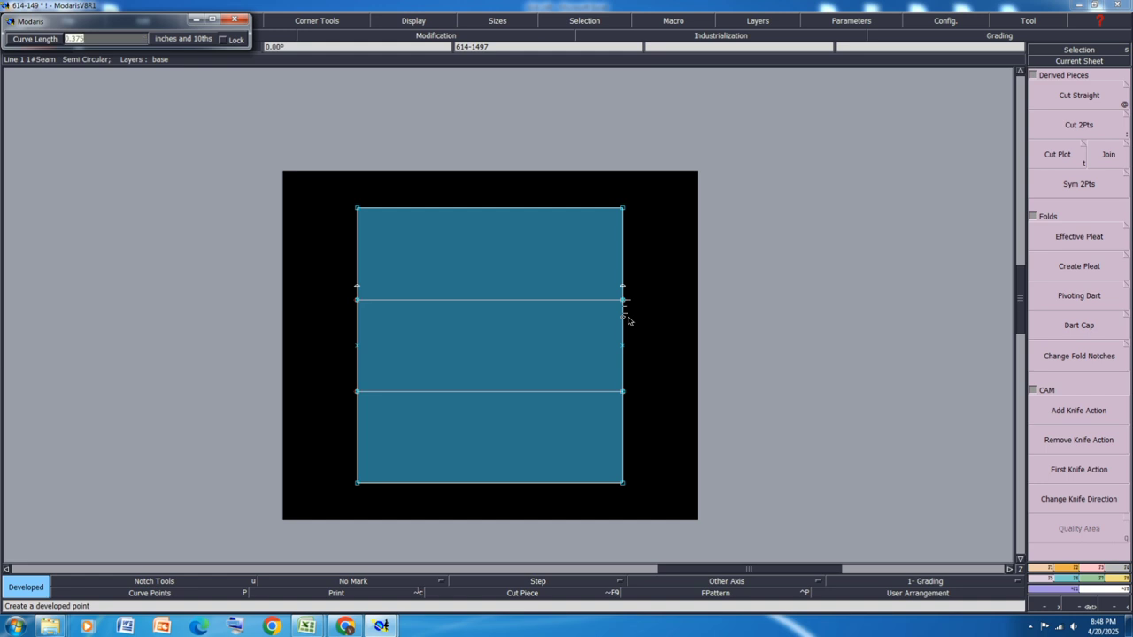
key("Return")
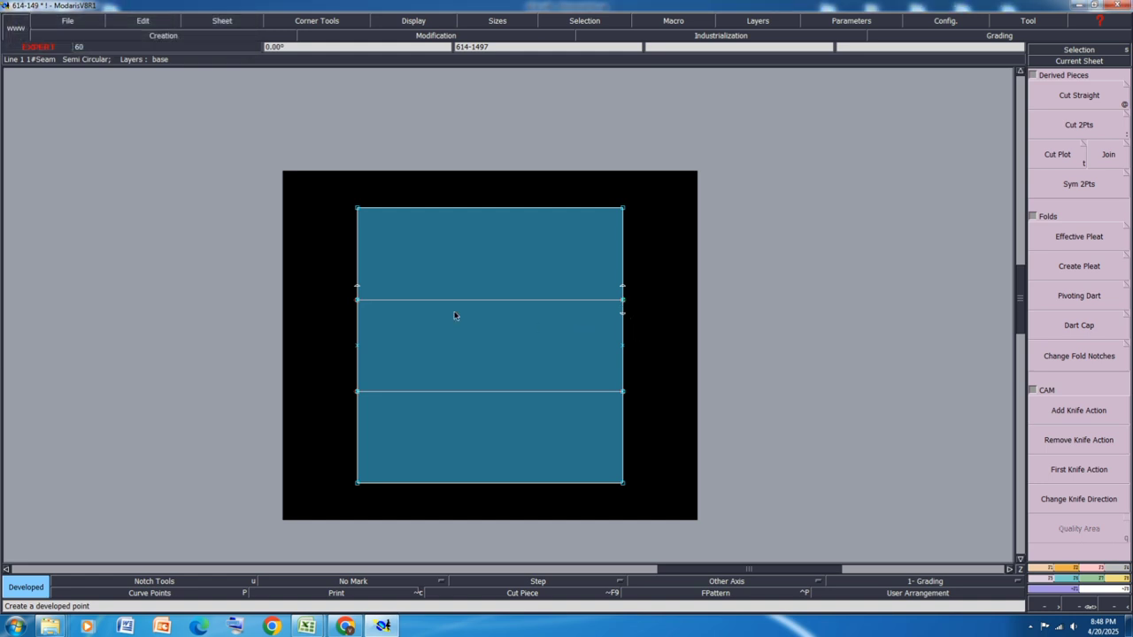
left_click(626, 399)
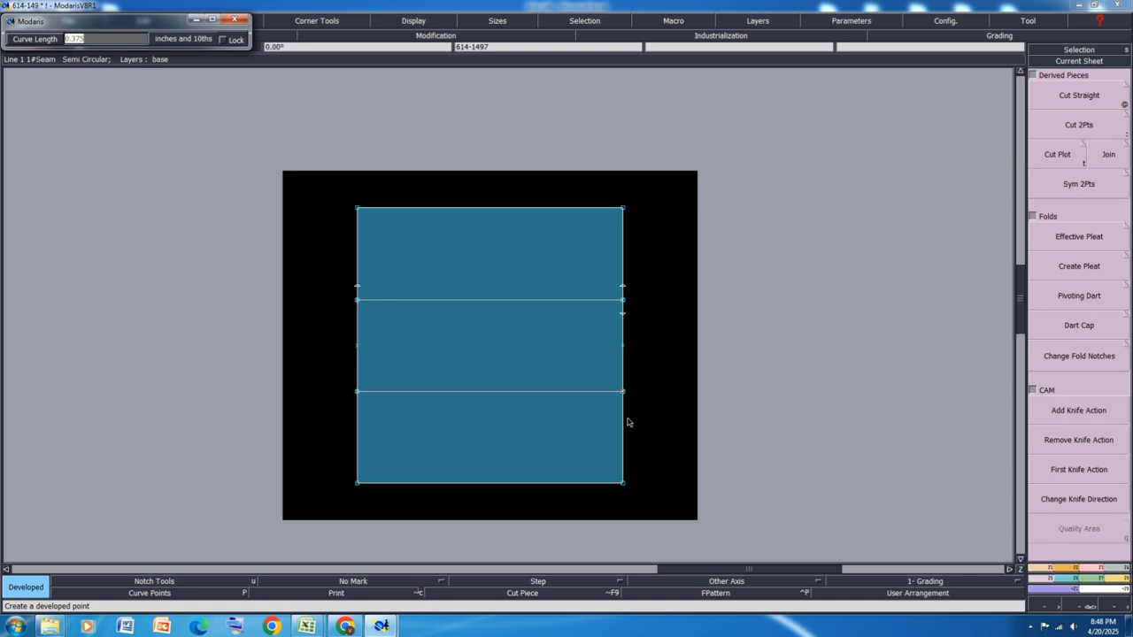
key("Return")
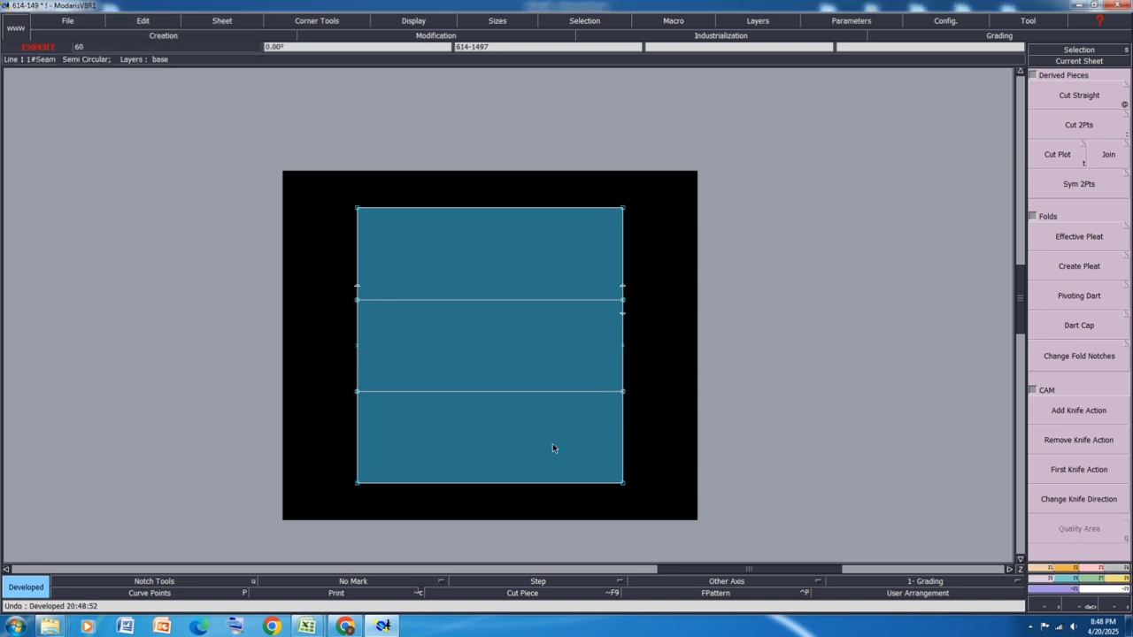
left_click(625, 416)
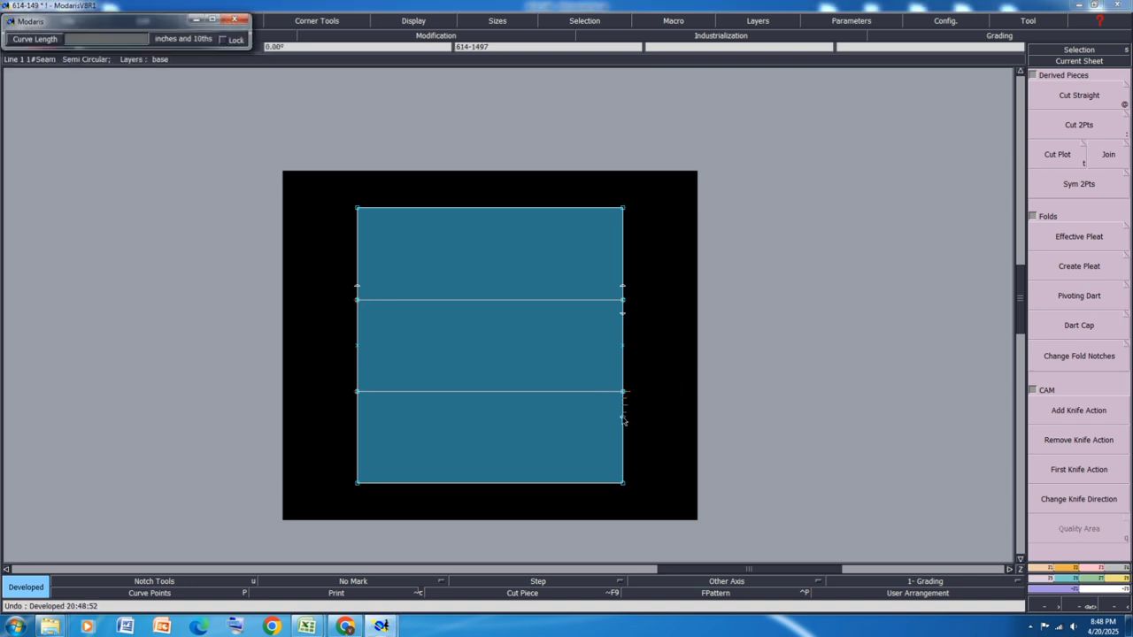
key("Return")
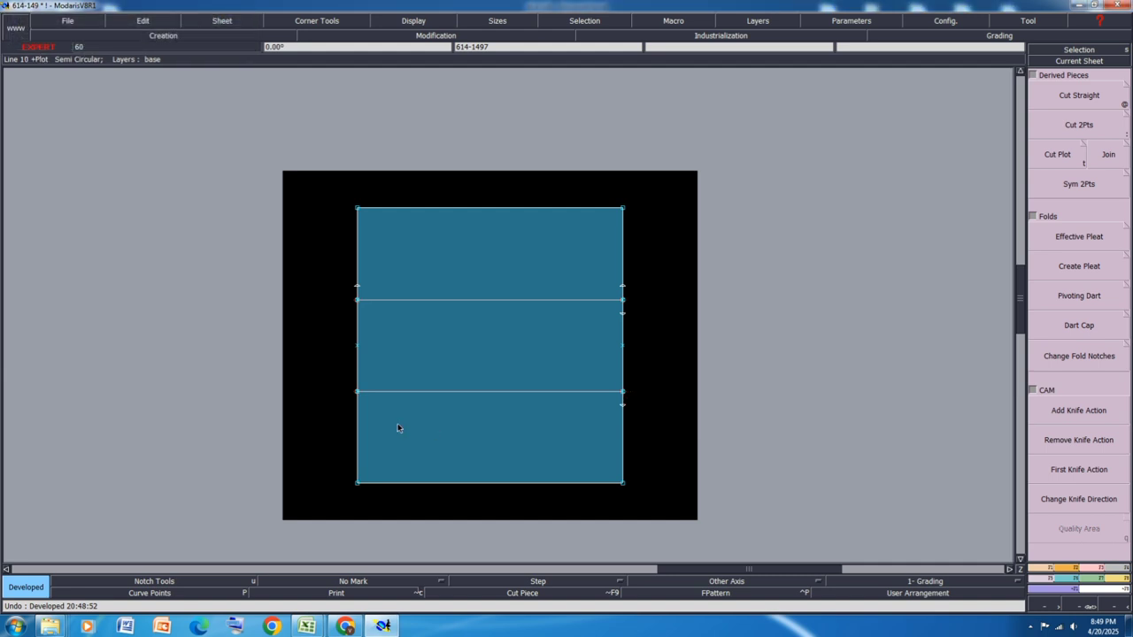
Step: Create developed points on the square's left edge 0.375 inches above the lower inner line and 0.375 inches below the upper one
left_click(356, 404)
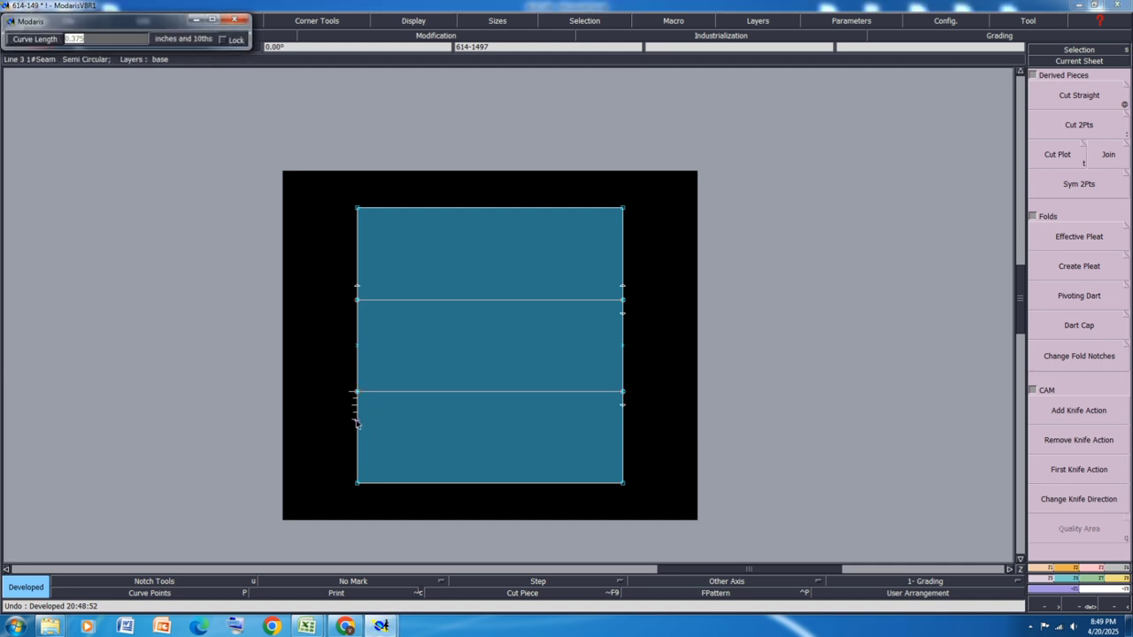
key("Return")
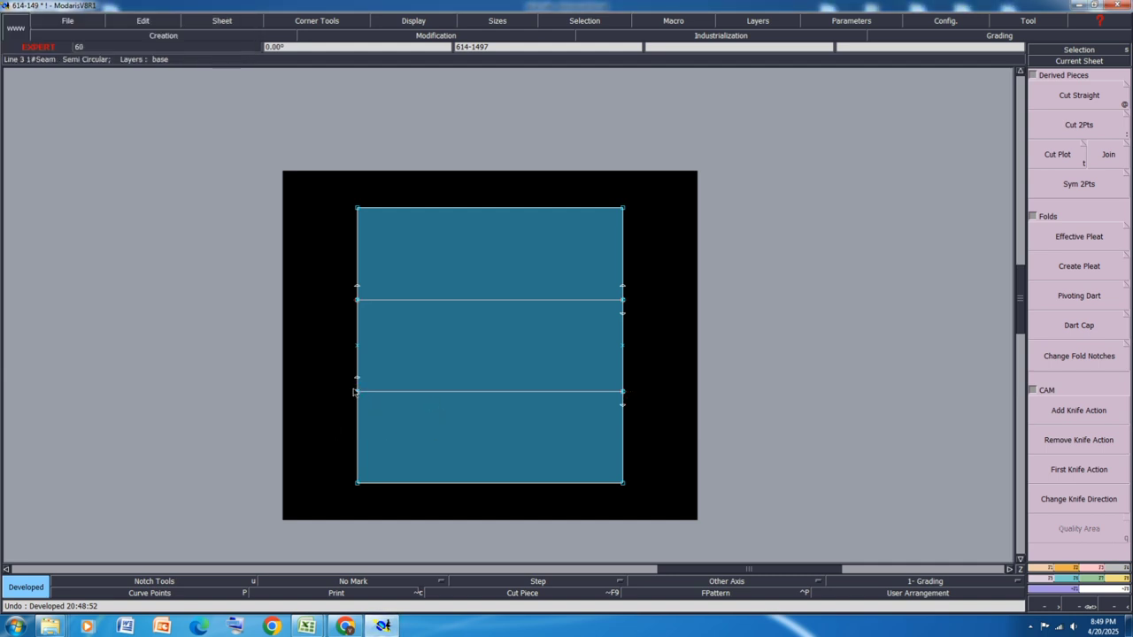
left_click(355, 306)
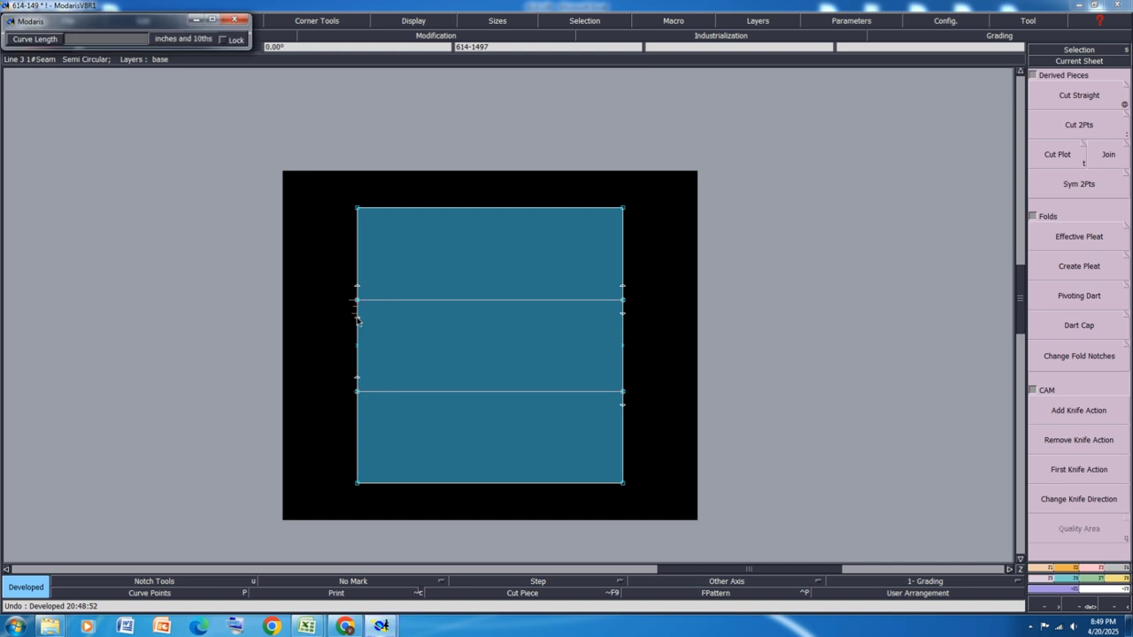
type("1.375")
key("Return")
left_click(379, 327)
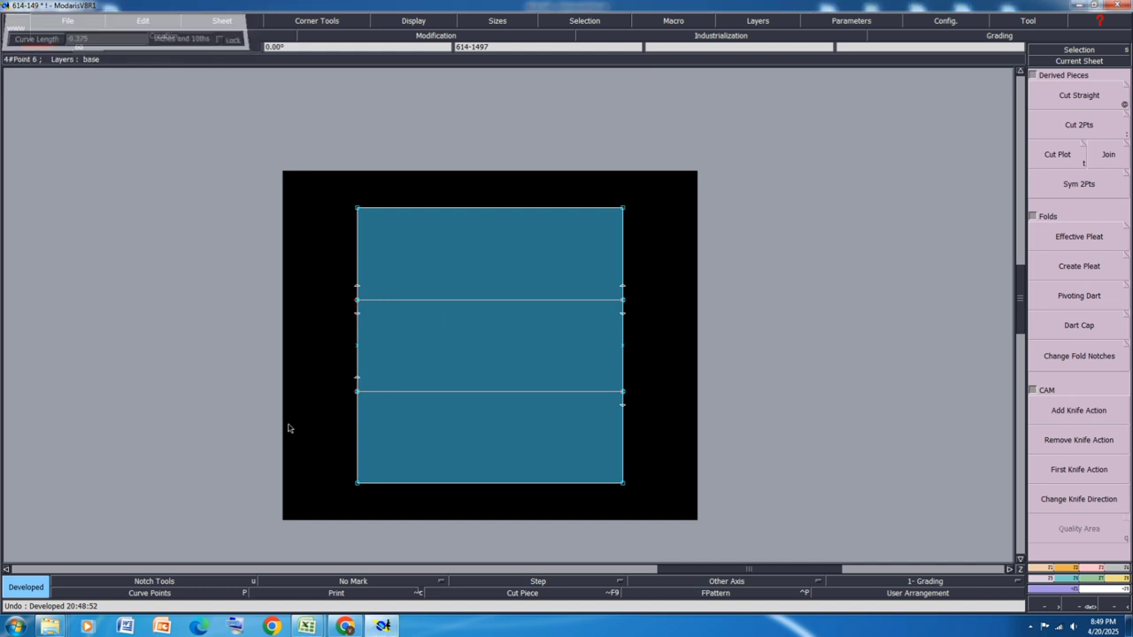
Step: Create developed points 0.375 inches below the lower inner line on the left edge and 0.375 inches above it on the right edge
left_click(360, 412)
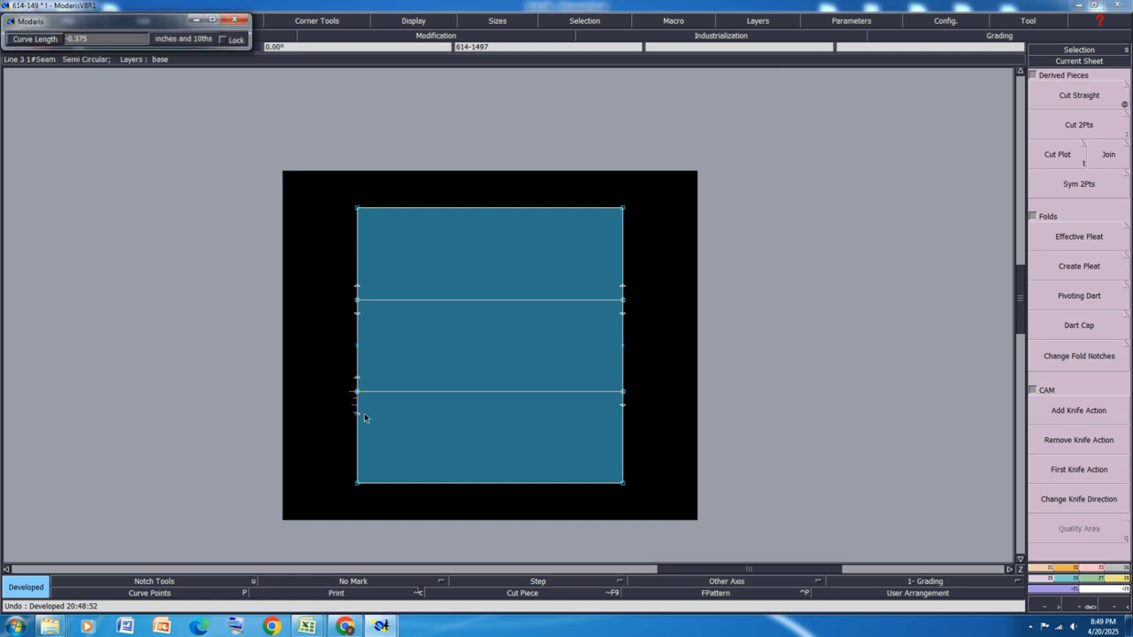
key("Return")
left_click(624, 393)
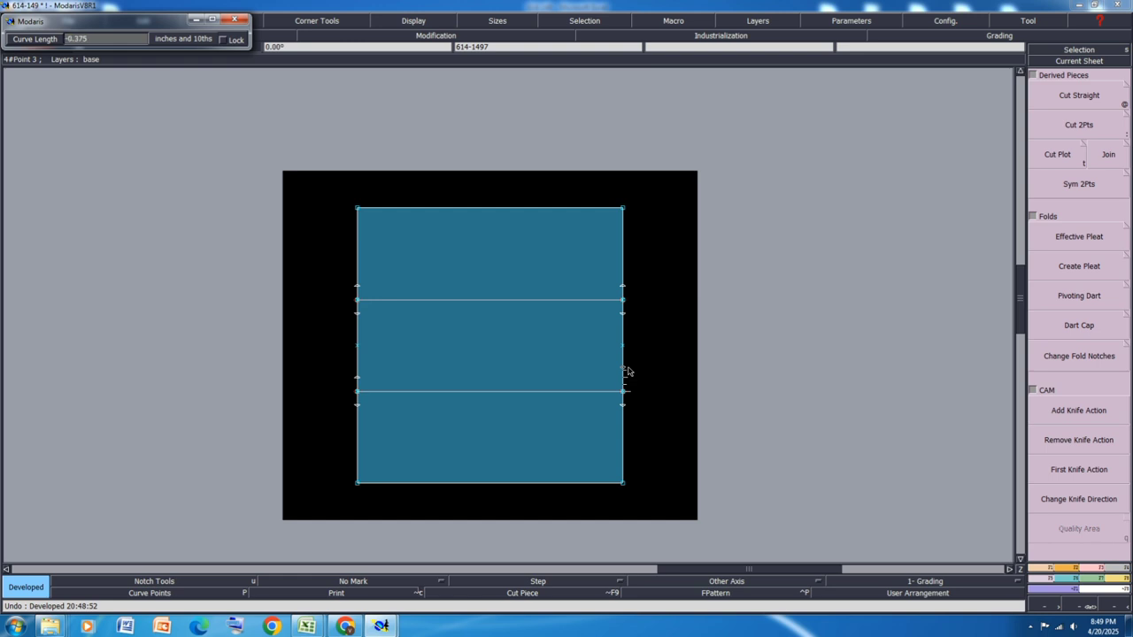
key("Return")
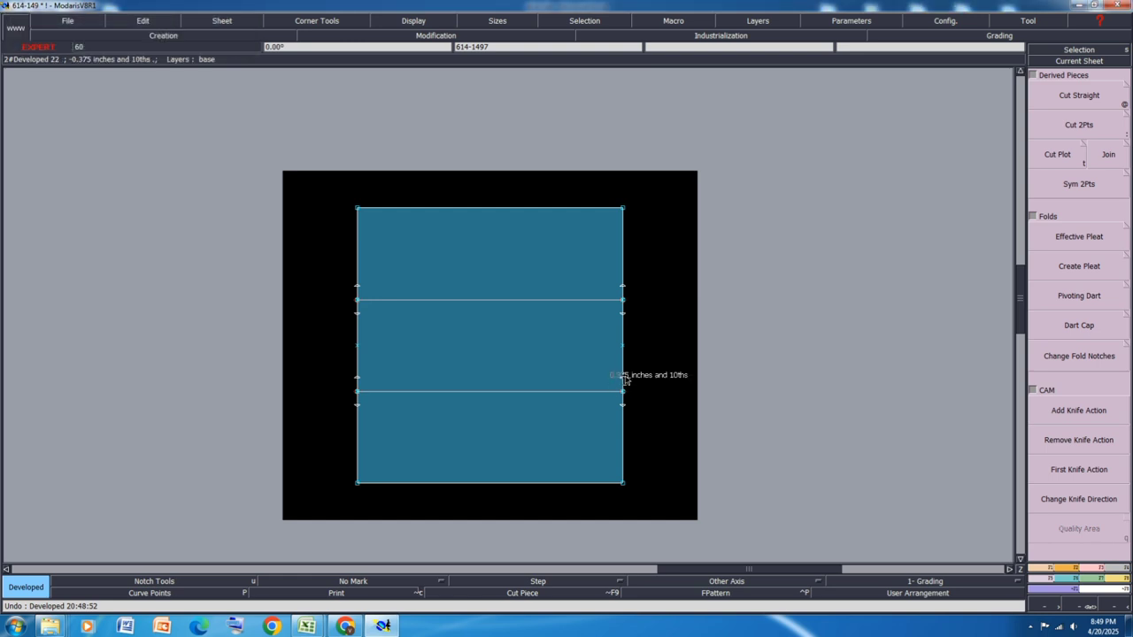
Step: Insert the developed points around both inner lines into the square piece's left and right edge curves
left_click(1089, 570)
left_click(1080, 336)
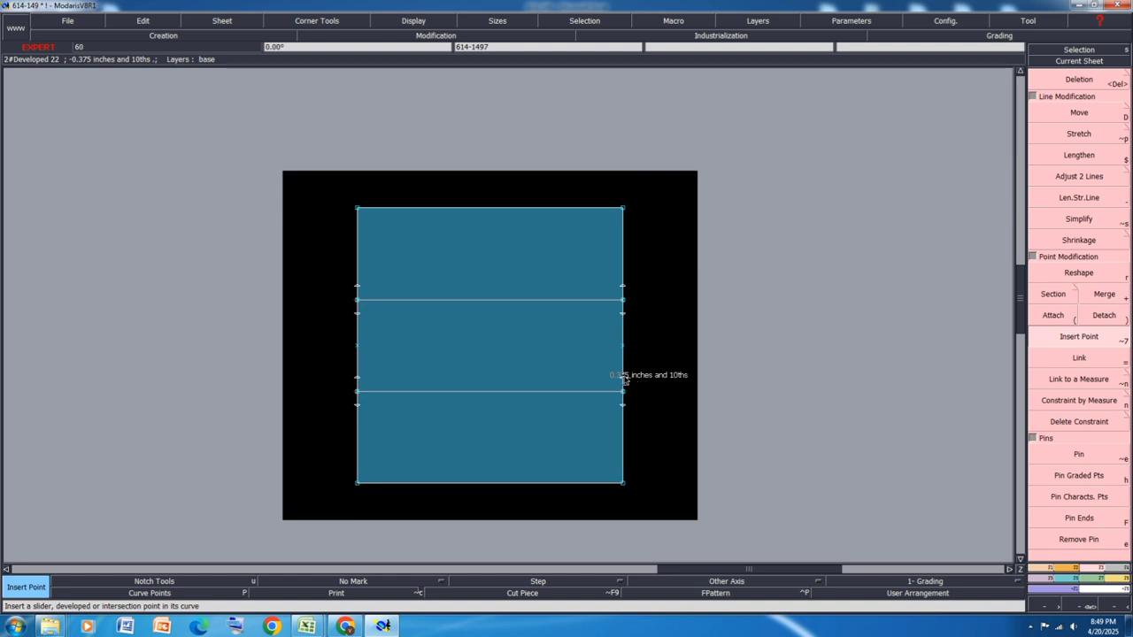
left_click(356, 405)
left_click(624, 290)
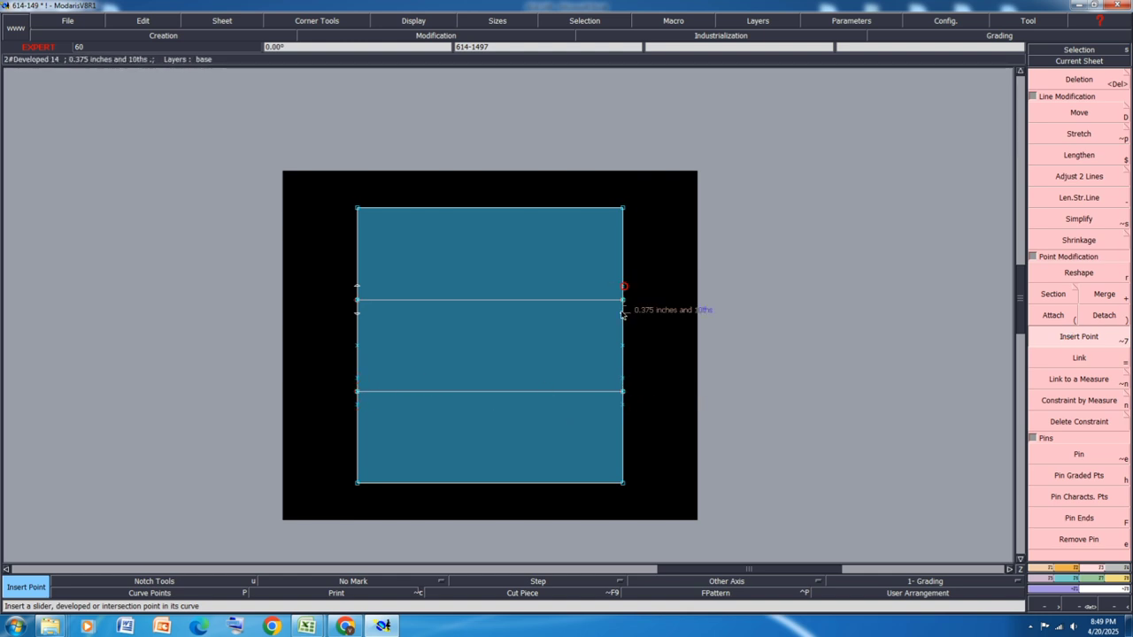
left_click(623, 314)
left_click(357, 289)
left_click(357, 315)
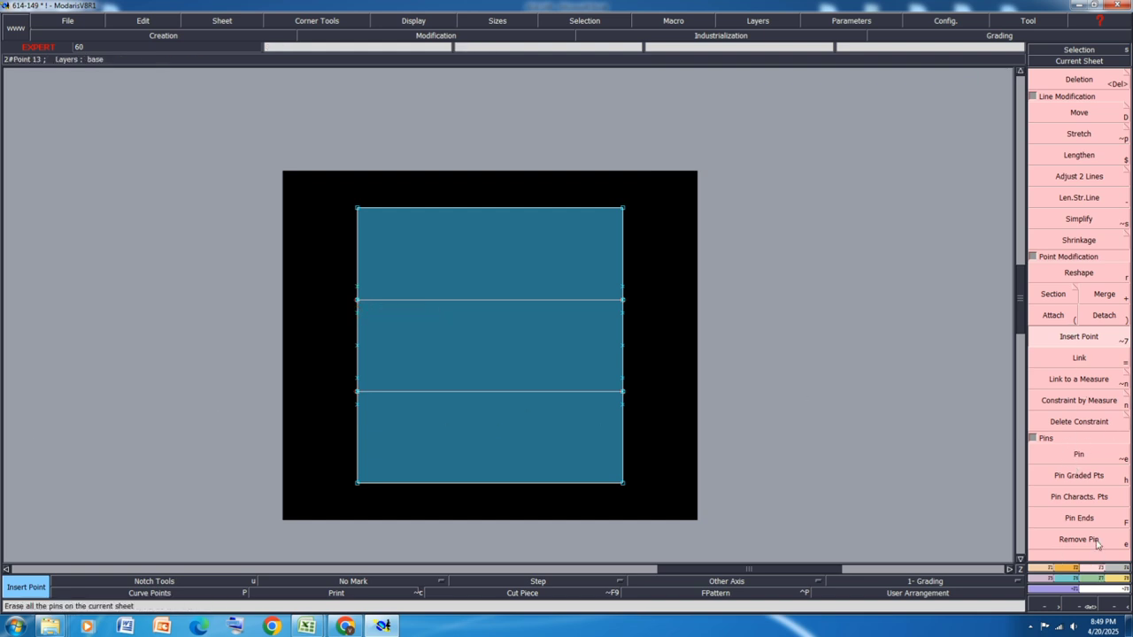
Step: Add notches at the eight inserted points around the inner lines on the square piece's left and right edges, and save the model
left_click(1074, 569)
left_click(1085, 95)
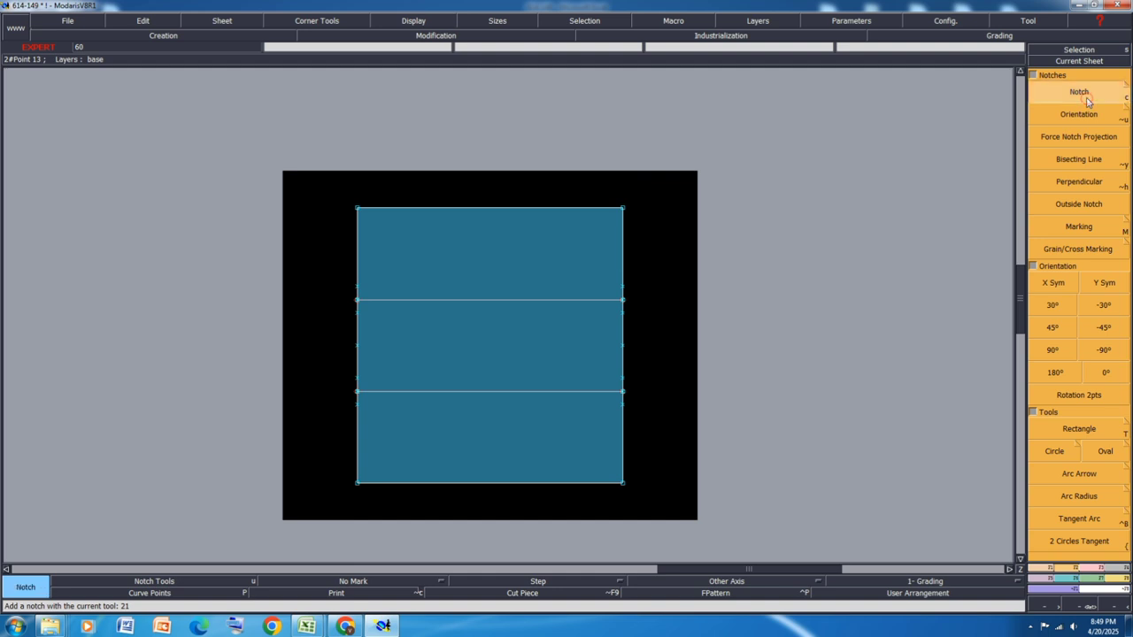
left_click(625, 290)
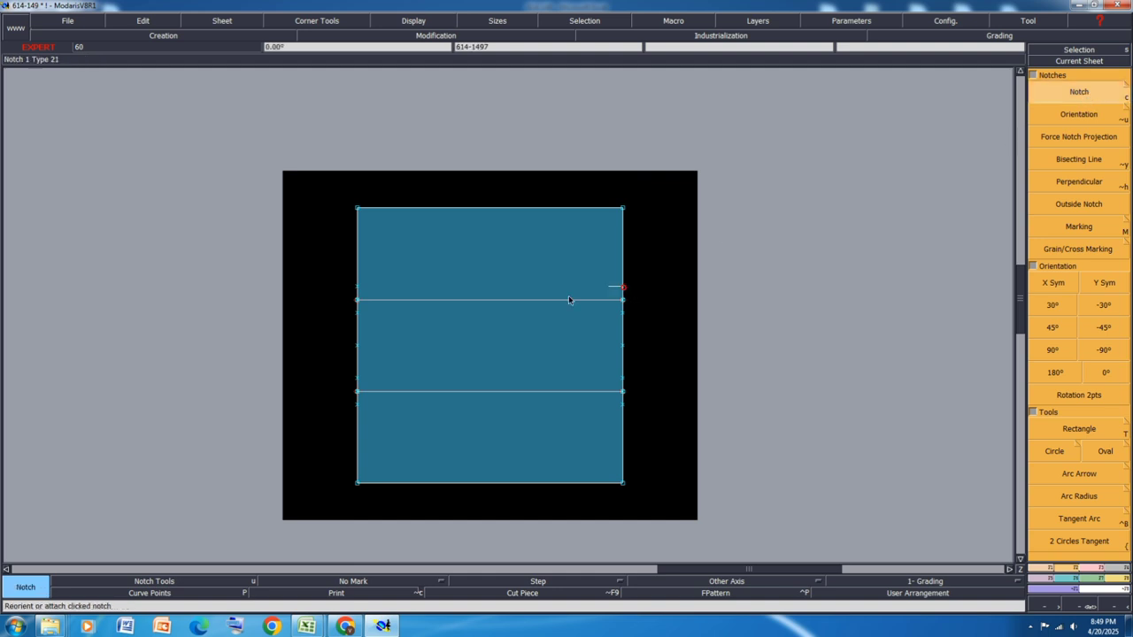
left_click(358, 288)
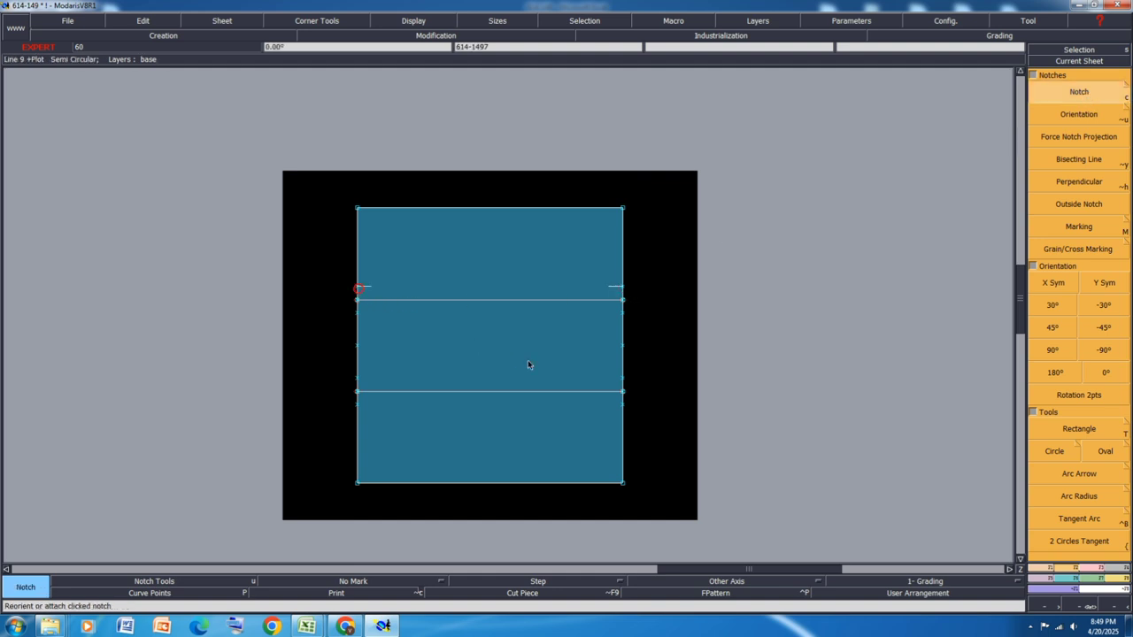
left_click(624, 313)
left_click(357, 313)
left_click(625, 405)
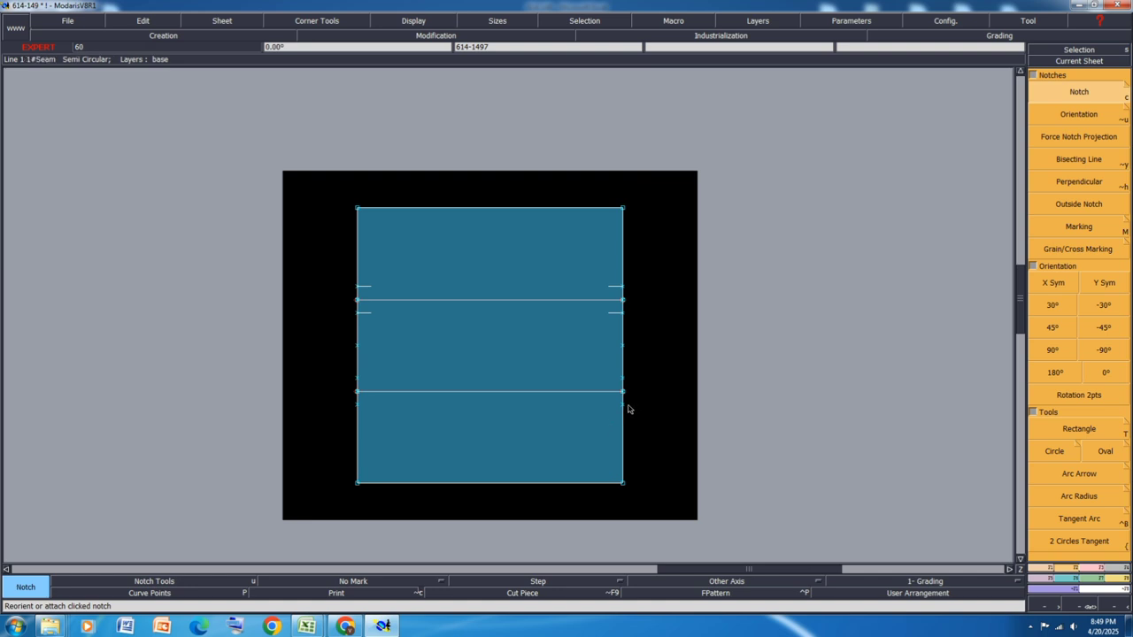
left_click(358, 407)
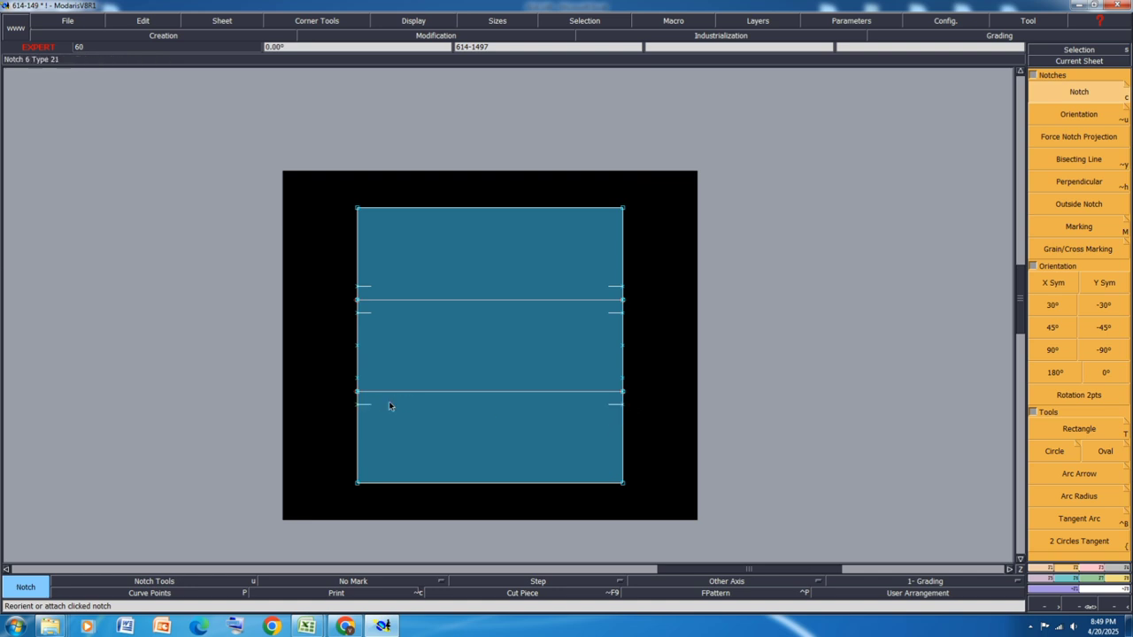
left_click(624, 379)
left_click(357, 379)
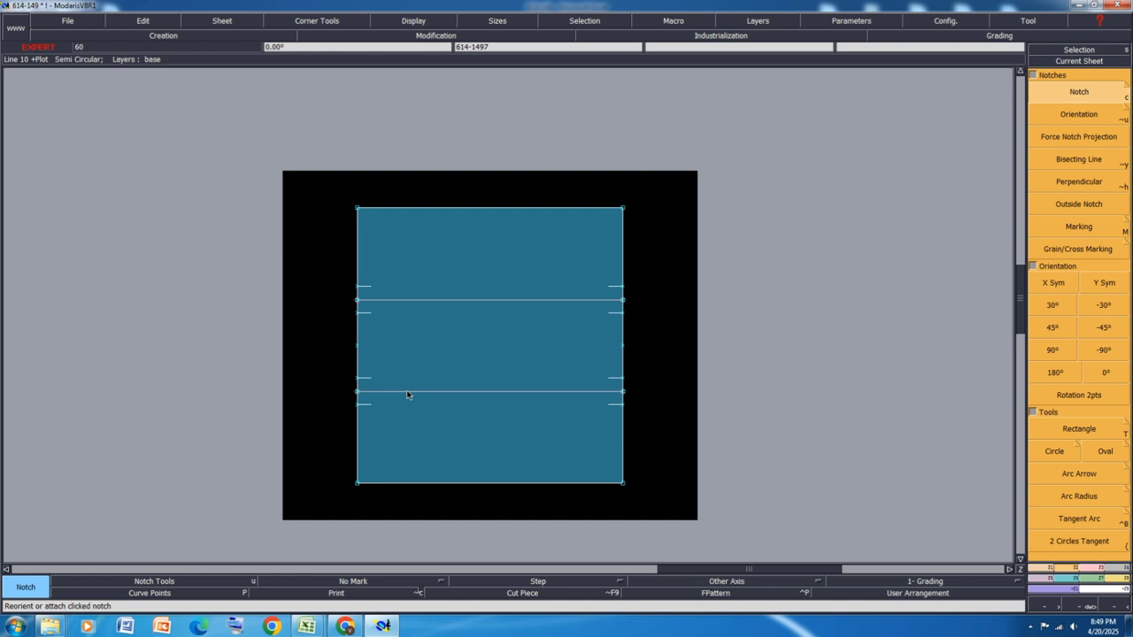
key("ctrl+s")
left_click(498, 383)
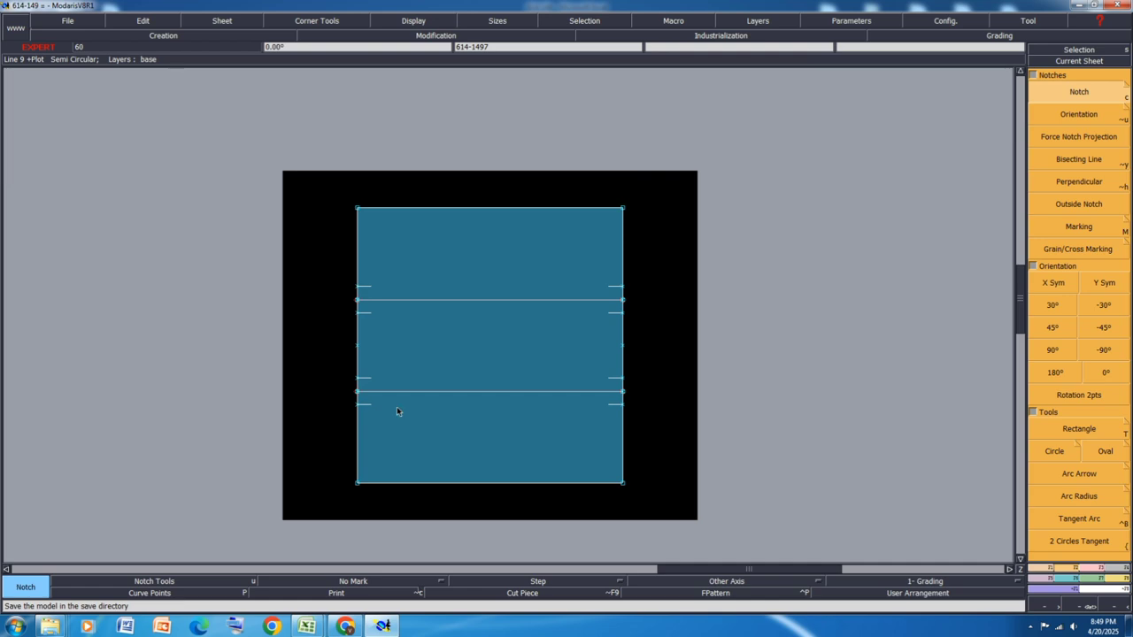
Step: Switch to the 614-149 Excel workbook, examine the cargo pocket in the garment pictures, and return to Modaris
mouse_move(306, 626)
left_click(374, 581)
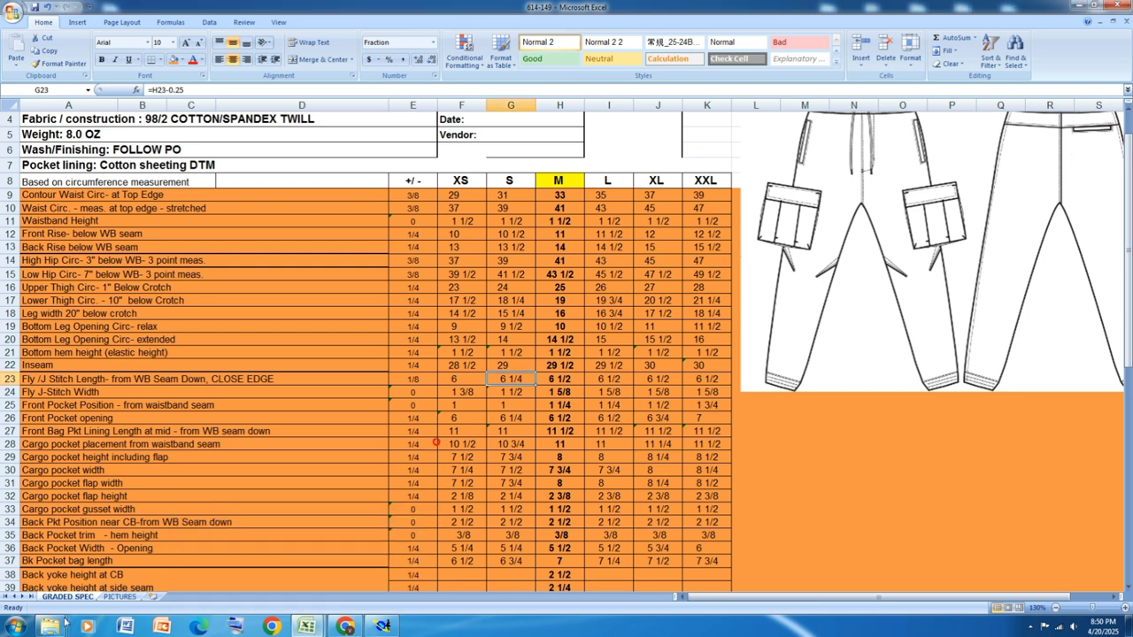
left_click(118, 596)
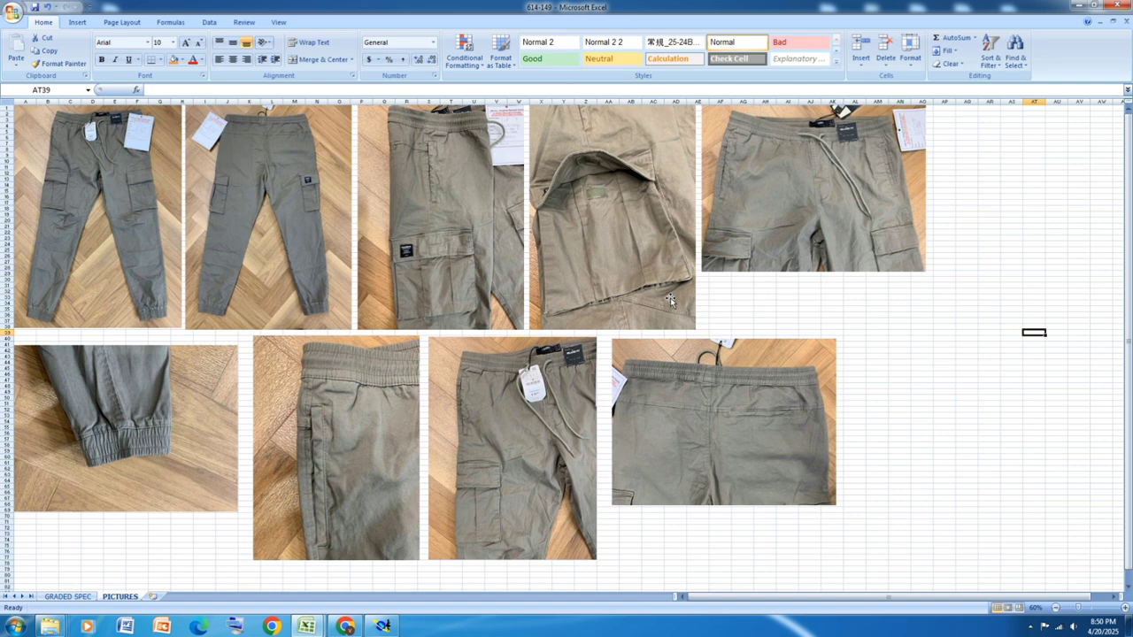
left_click(382, 624)
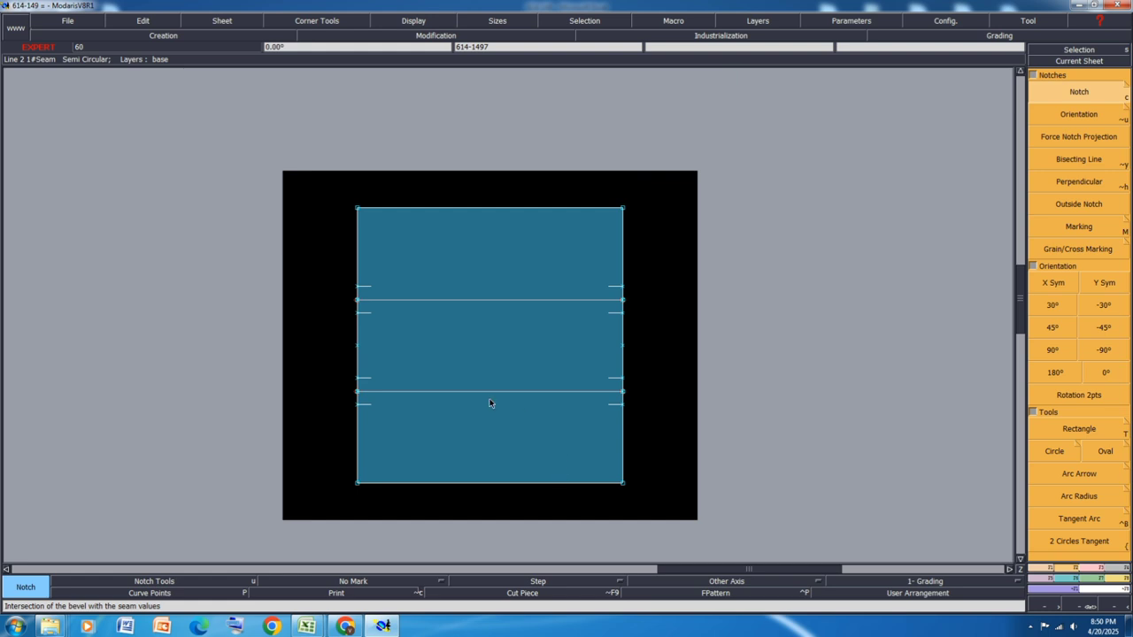
Step: Draw four horizontal straight lines across the square piece, joining the opposite notches above and below each original inner line
key("d")
left_click(357, 379)
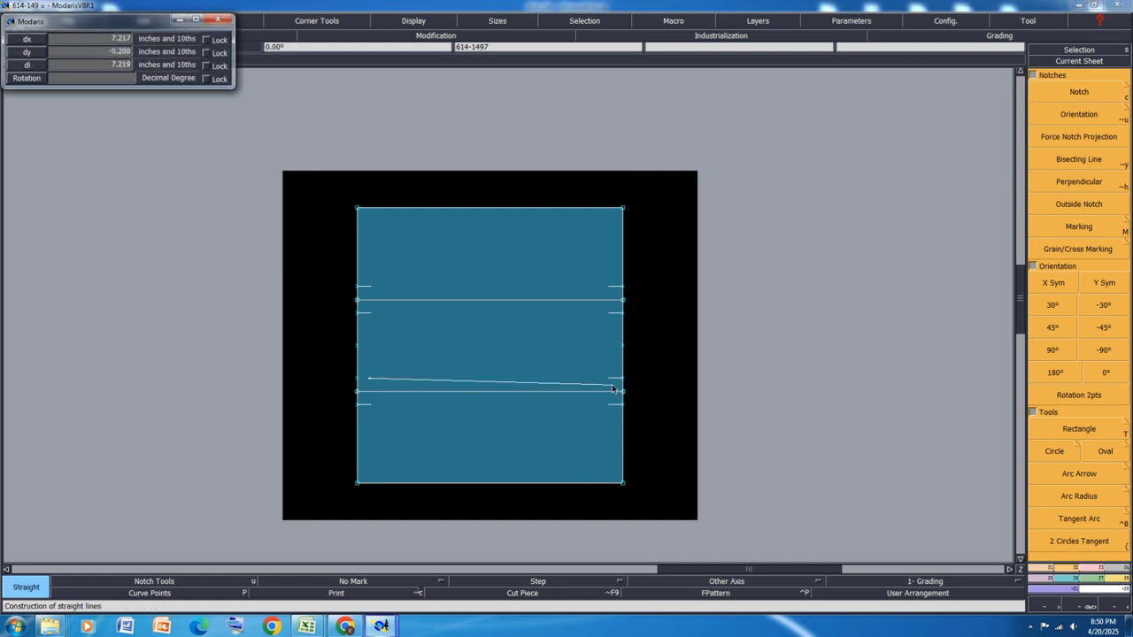
left_click(623, 379)
left_click(357, 405)
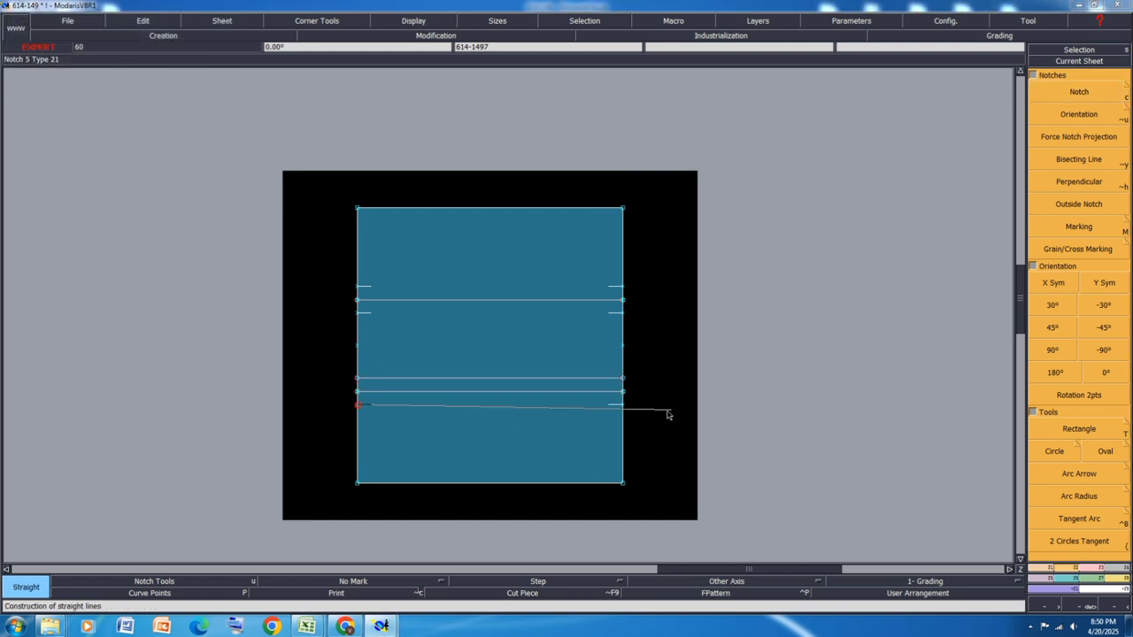
left_click(622, 405)
left_click(358, 286)
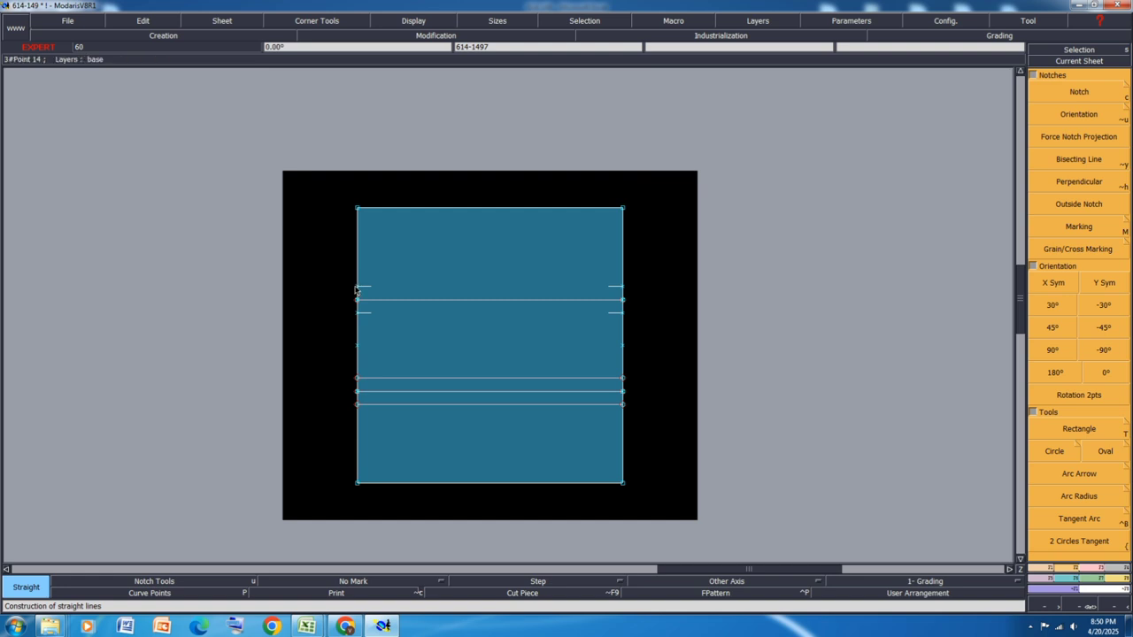
left_click(623, 287)
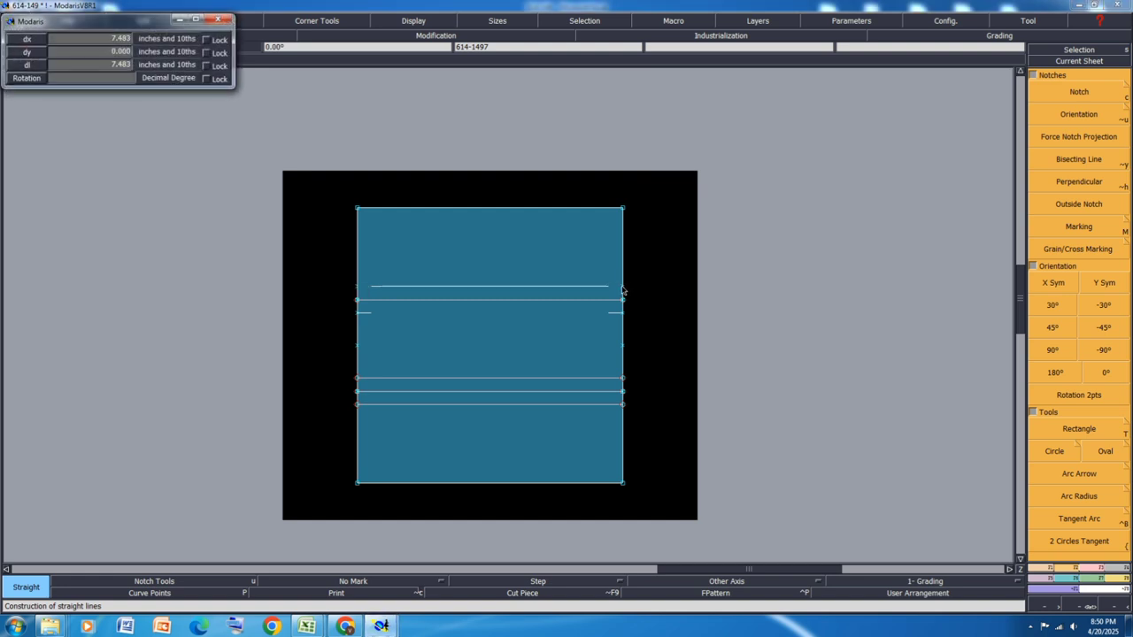
left_click(358, 313)
left_click(622, 312)
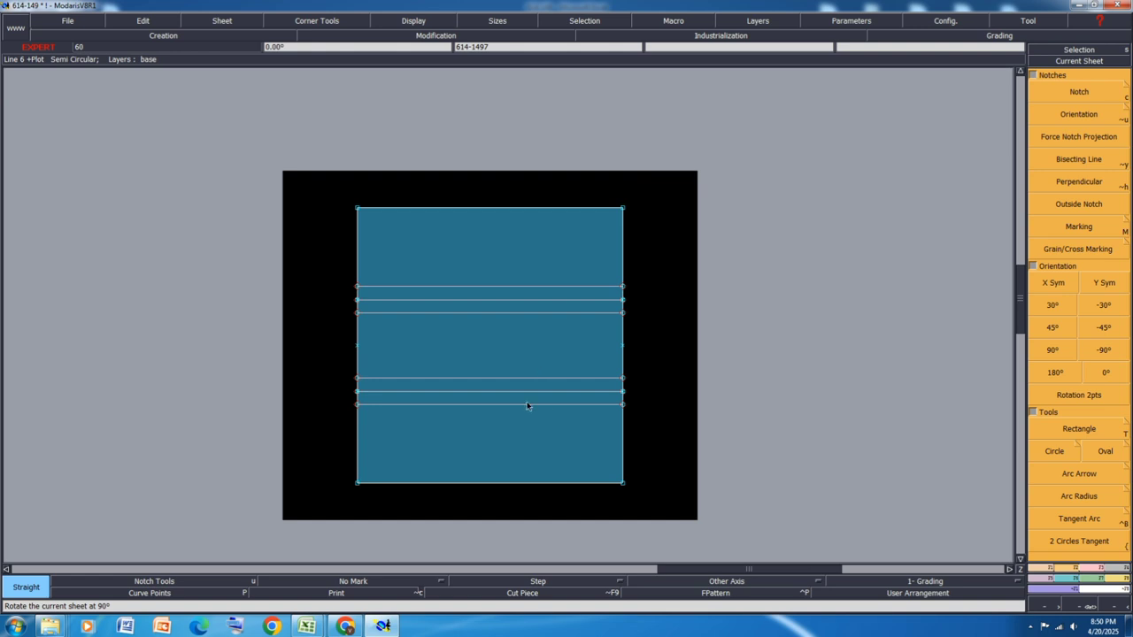
Step: Try to move the six inner lines of the square piece freely as a group
left_click_drag(649, 266, 319, 427)
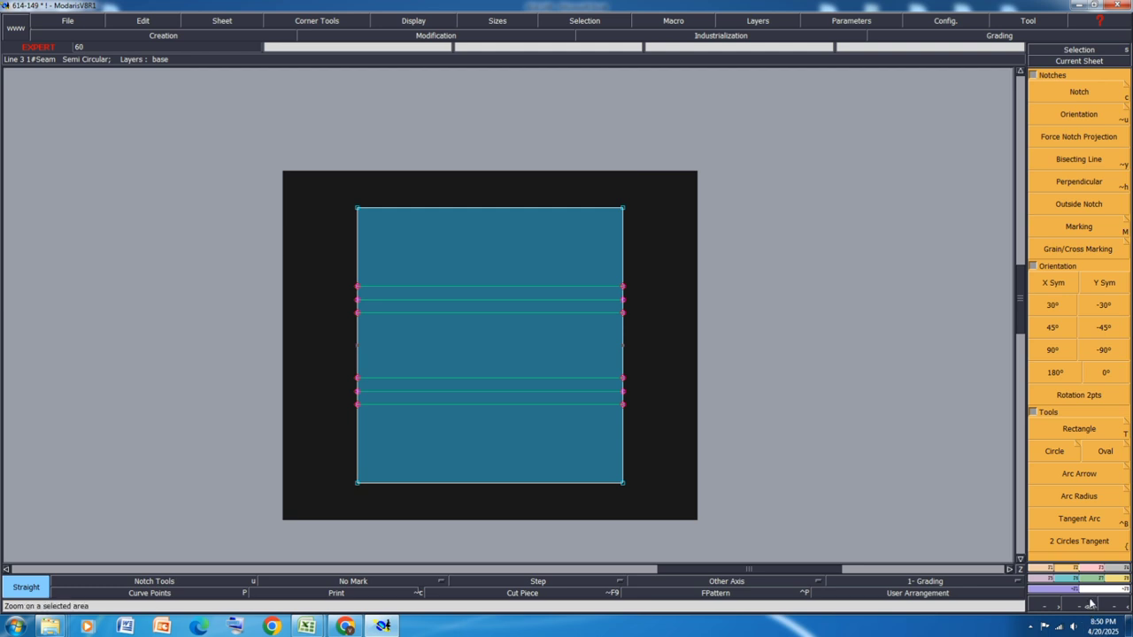
left_click(1089, 572)
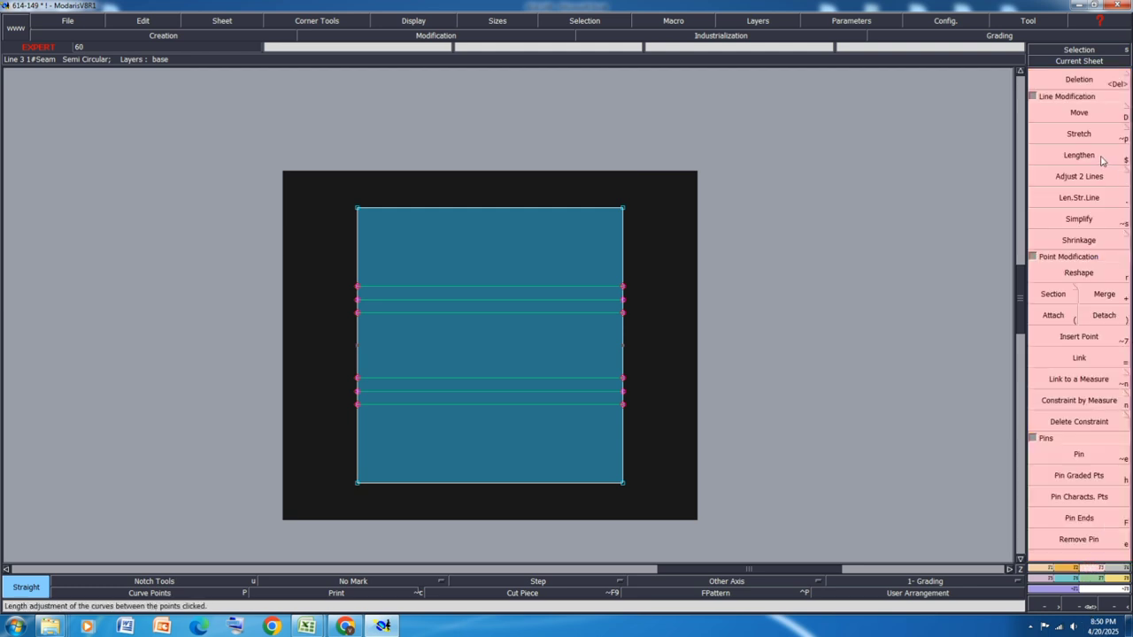
left_click(1079, 112)
left_click(623, 379)
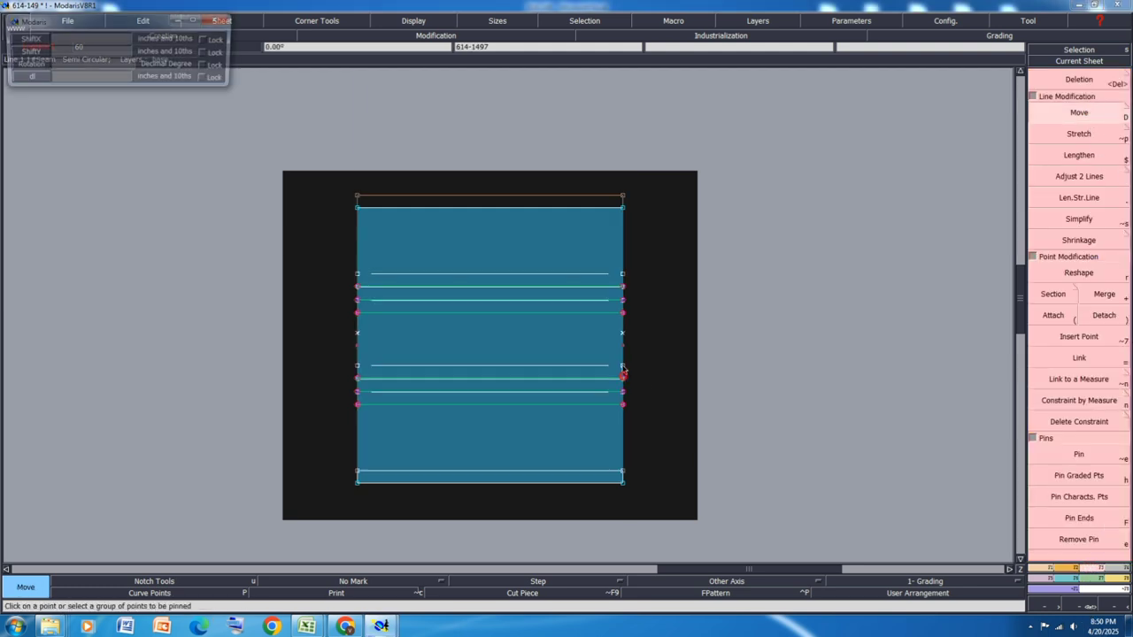
left_click(626, 383)
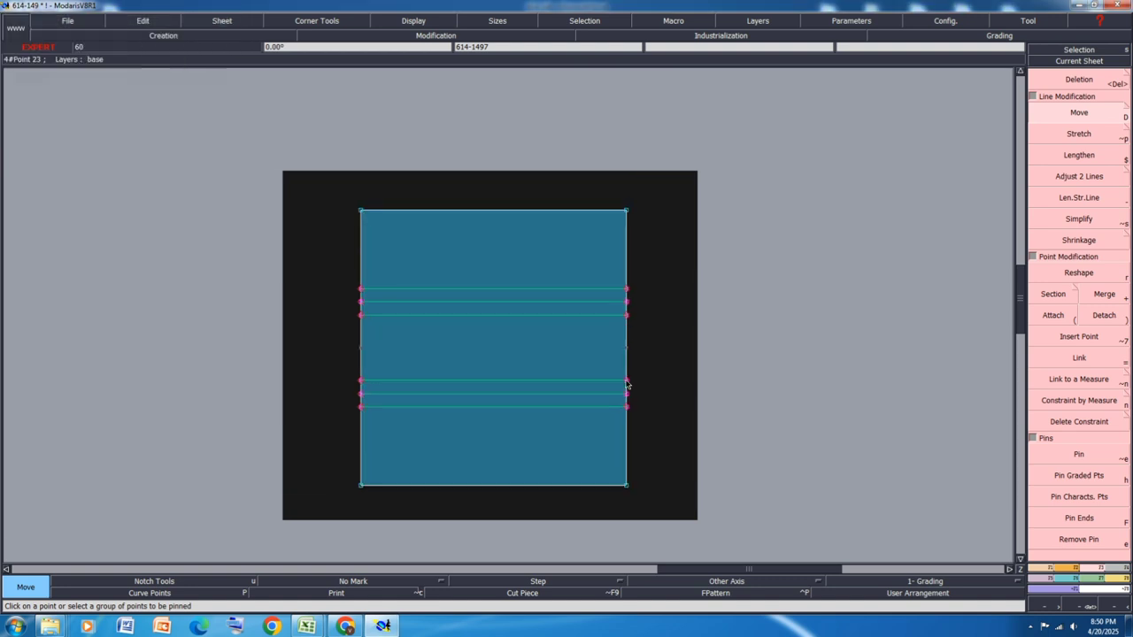
key("ctrl+z")
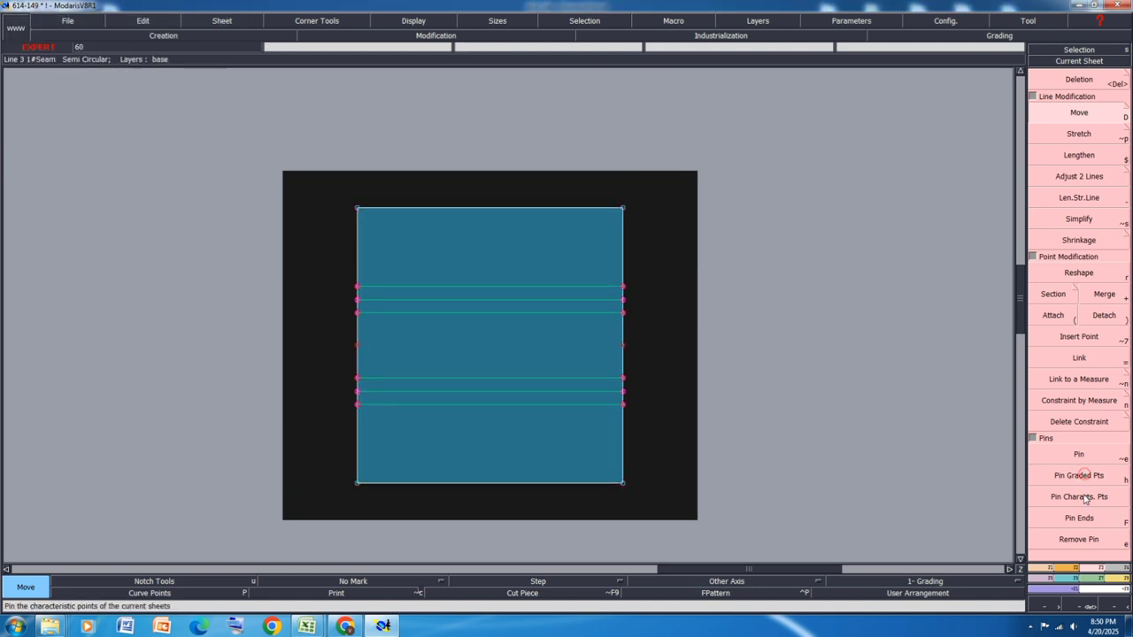
Step: Try to shift the six inner lines up 0.375 inches while the square's characteristic points are pinned
left_click(623, 404)
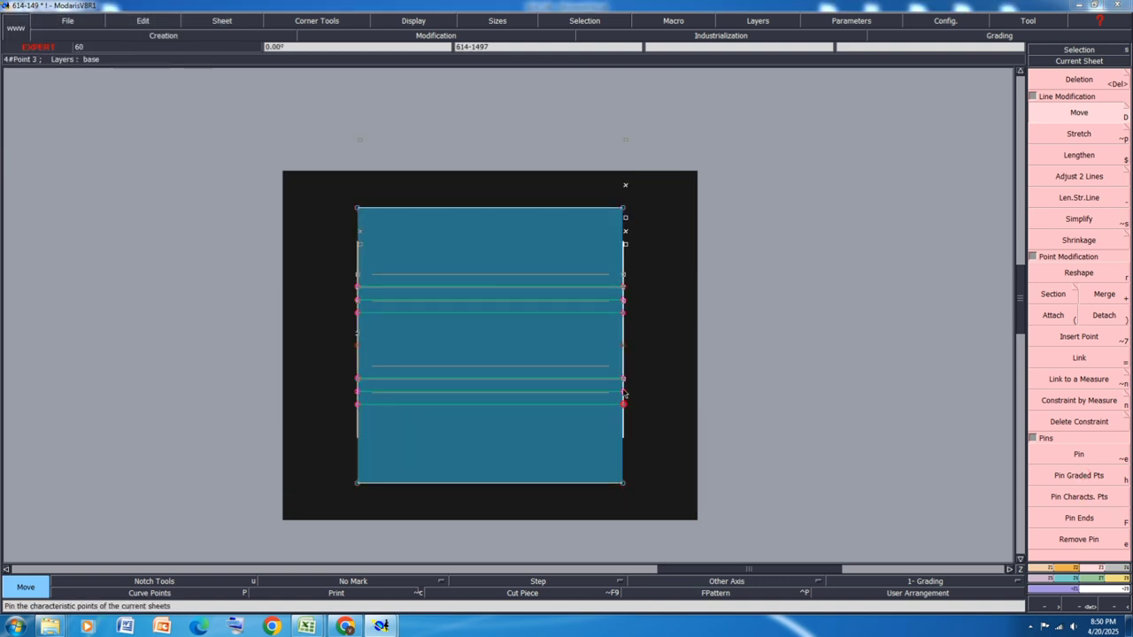
key("Down")
key("Down")
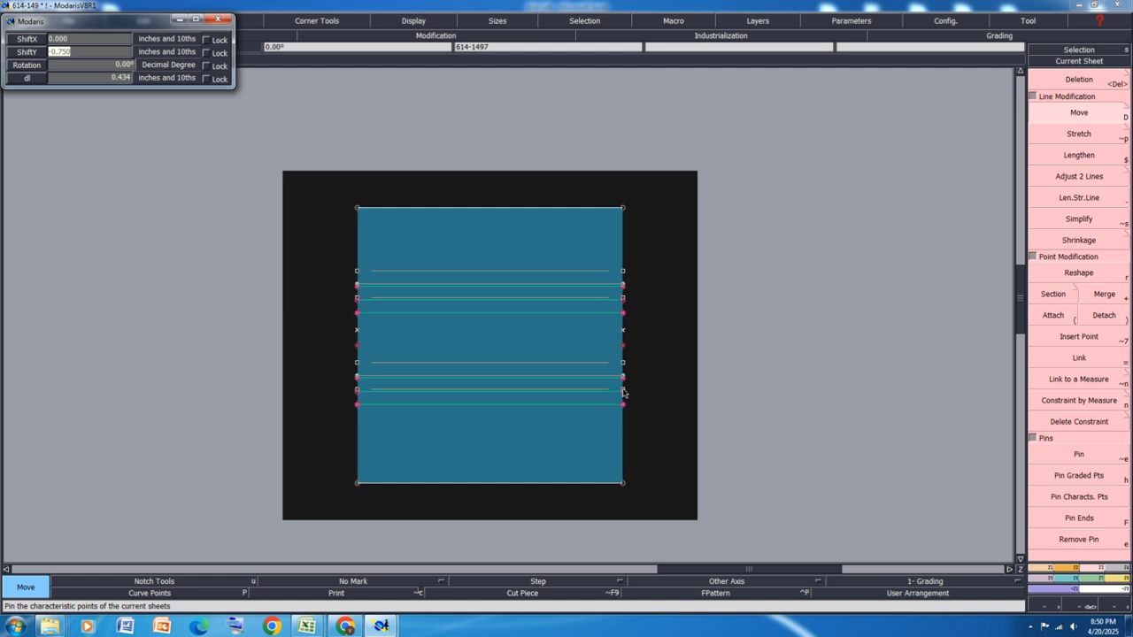
key("BackSpace")
type(".375")
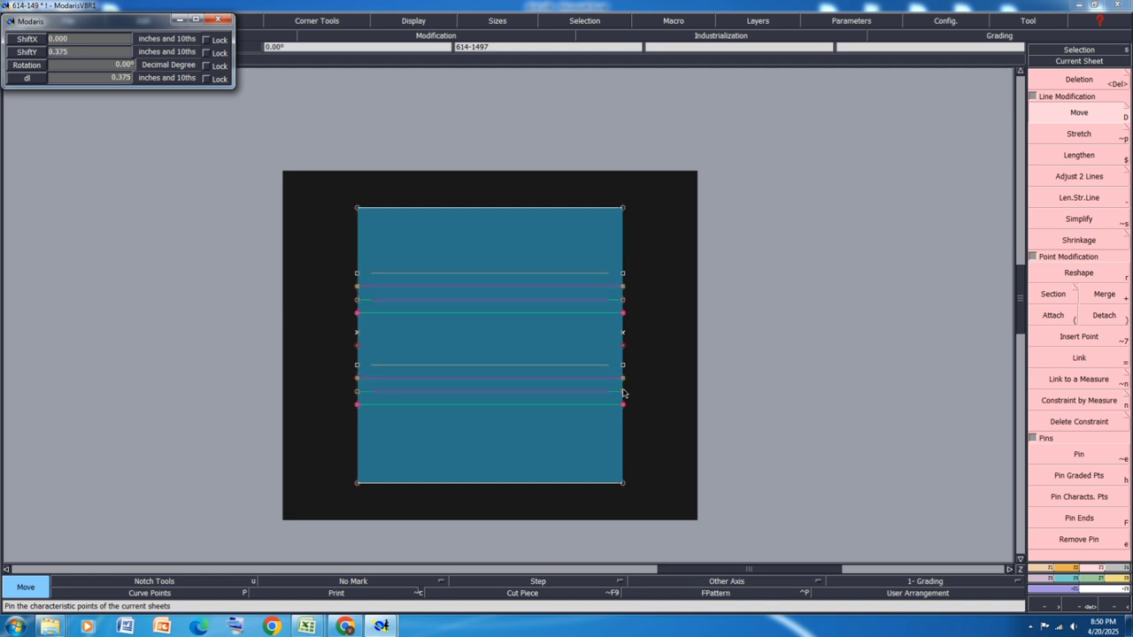
key("Return")
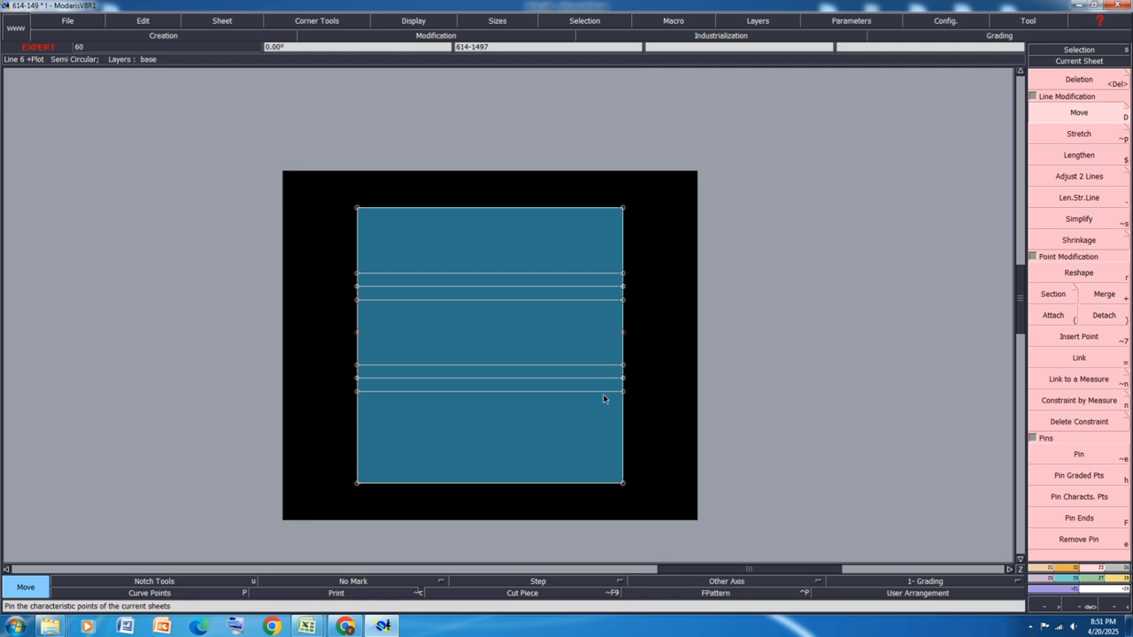
left_click(593, 301)
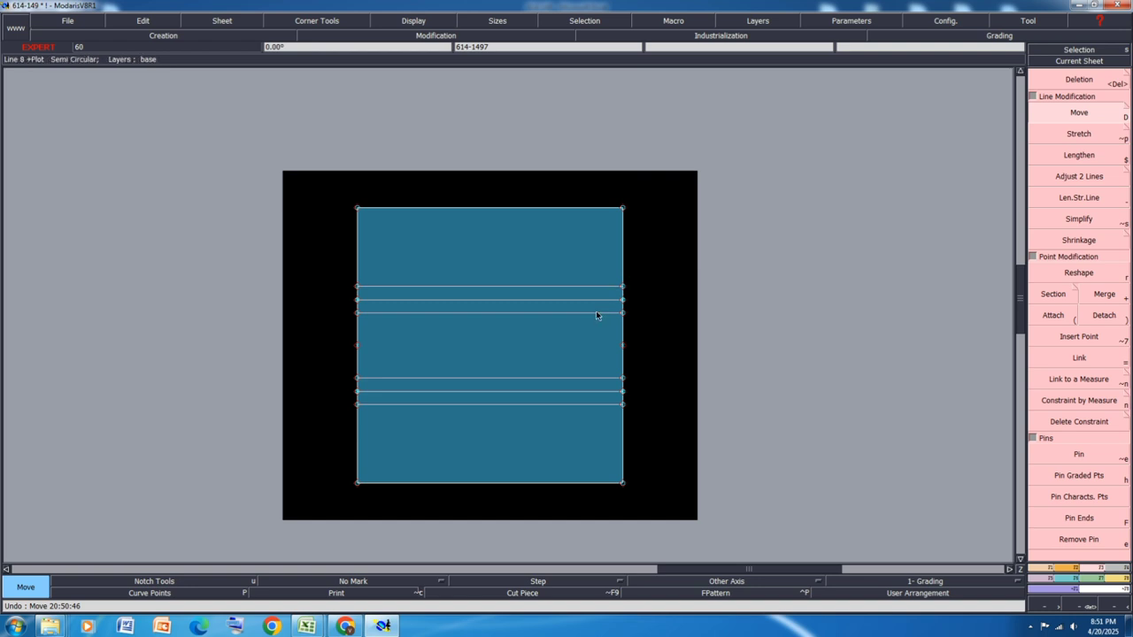
Step: Save the model and arrange all its sheets automatically on the desk
key("ctrl+s")
left_click(496, 382)
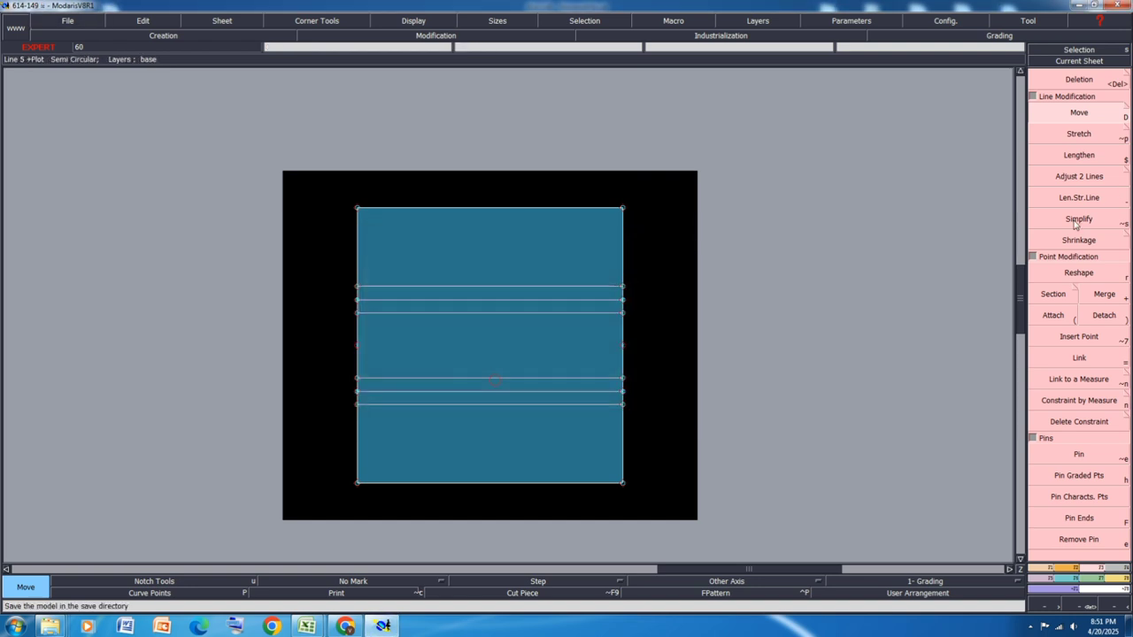
key("j")
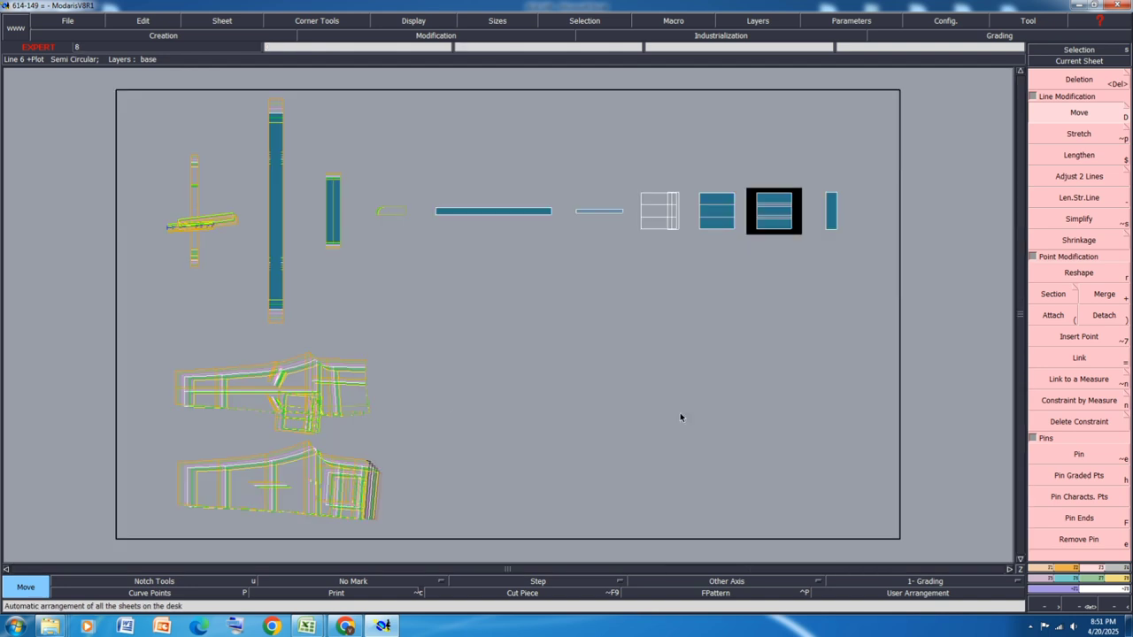
Step: Move both upper corner points of the square piece with six inner lines straight up by 0.75 inches
scroll(870, 250, "up", 5)
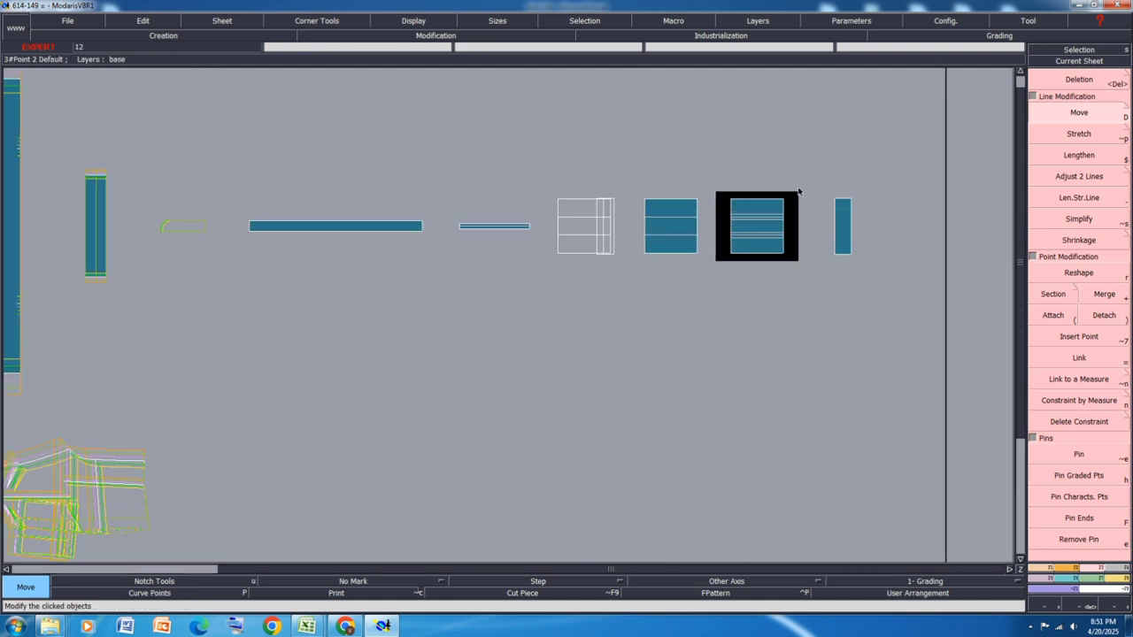
left_click_drag(790, 182, 644, 340)
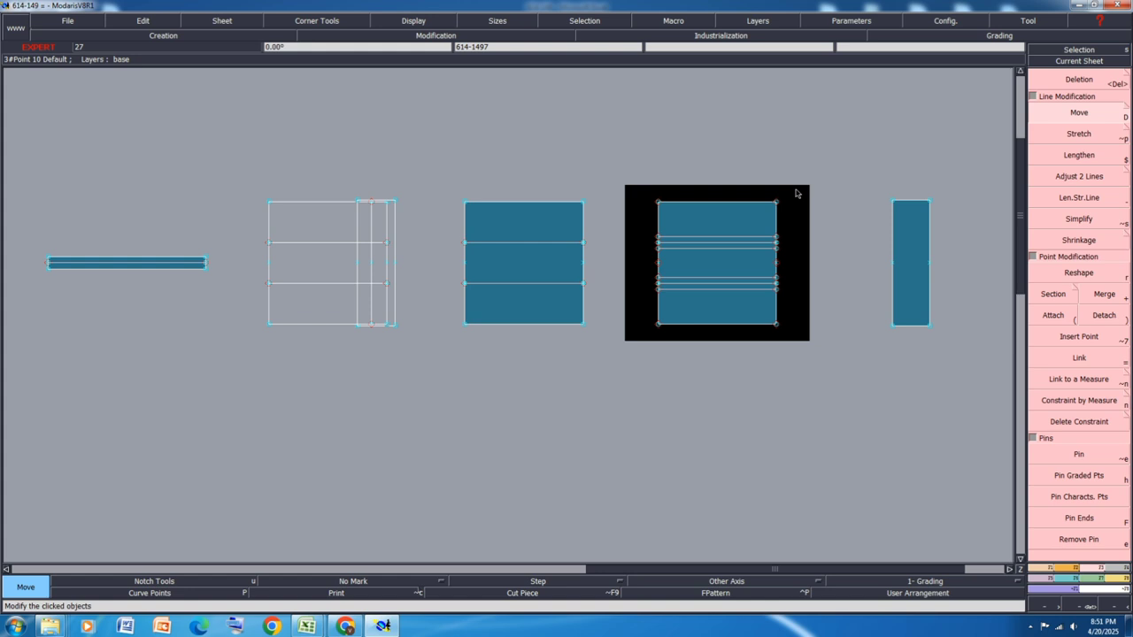
scroll(795, 193, "up", 3)
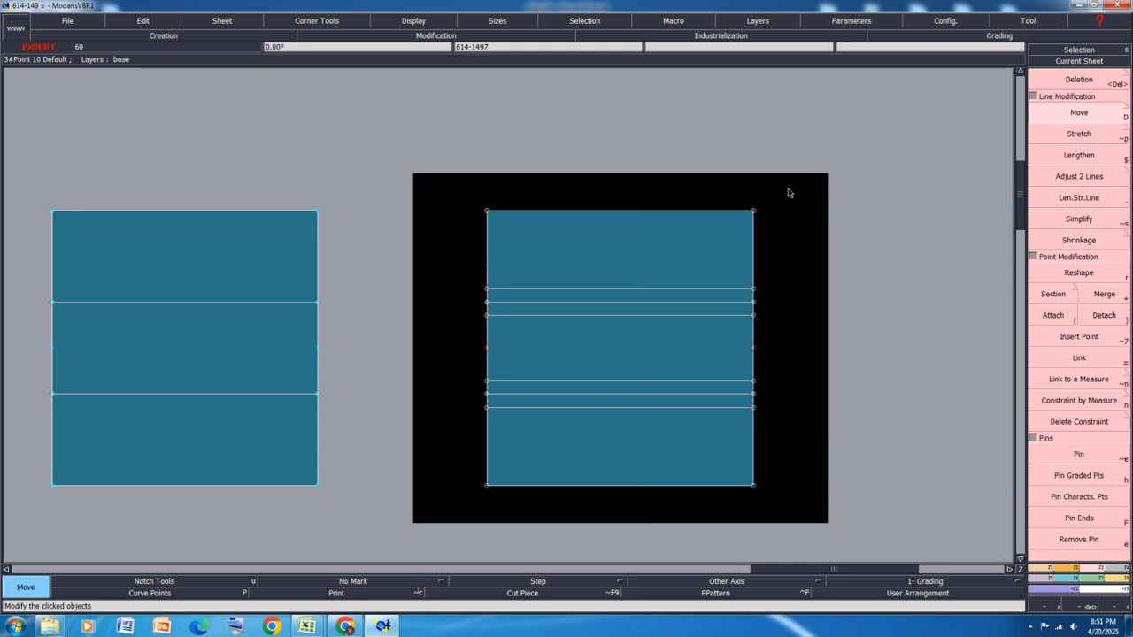
left_click_drag(787, 189, 454, 241)
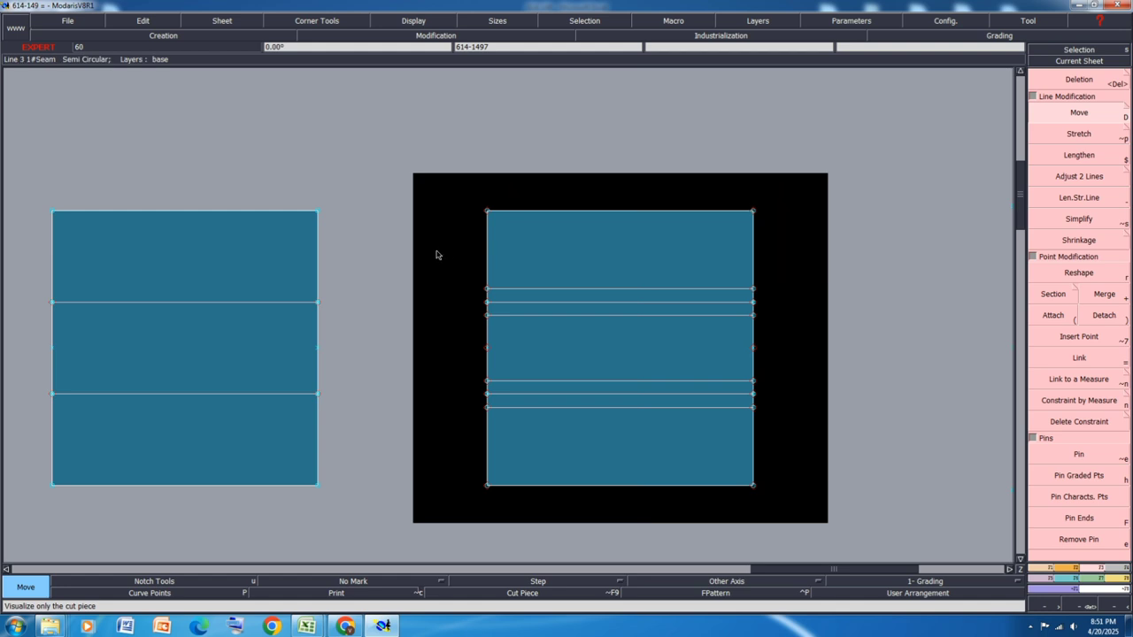
left_click_drag(436, 255, 787, 188)
left_click(1049, 114)
left_click(753, 211)
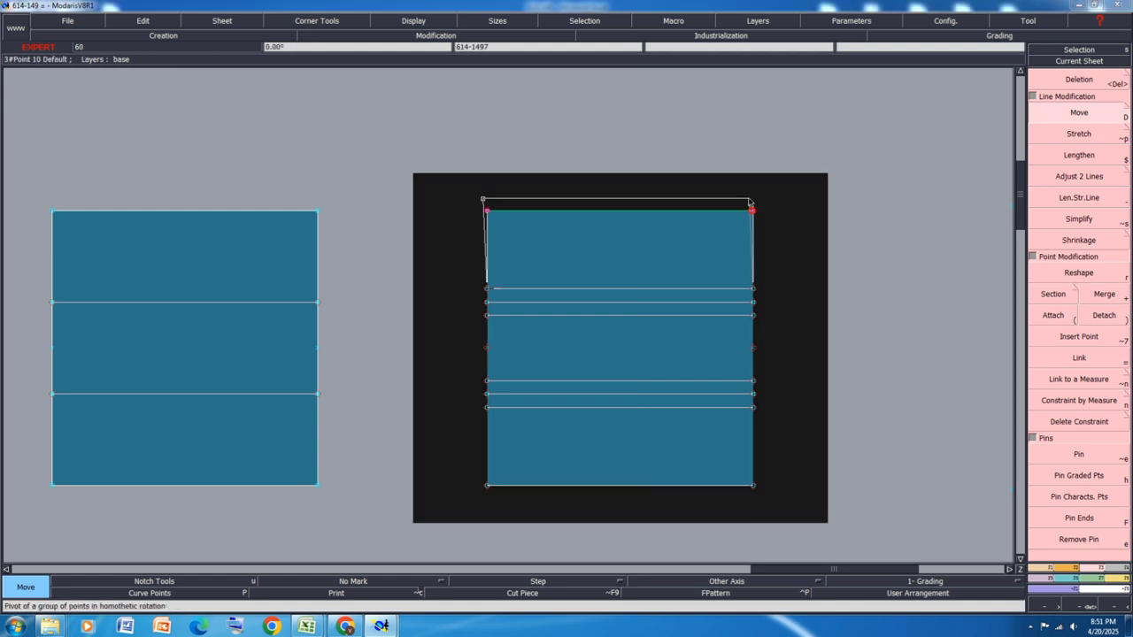
key("Down")
type("0")
key("Down")
type(".3")
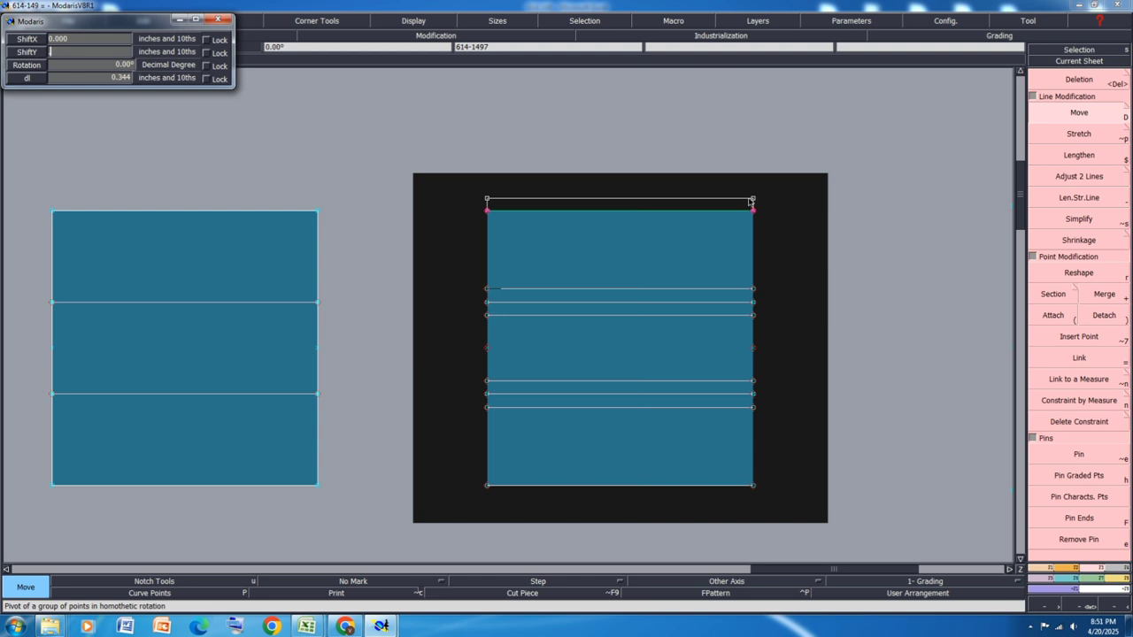
key("Return")
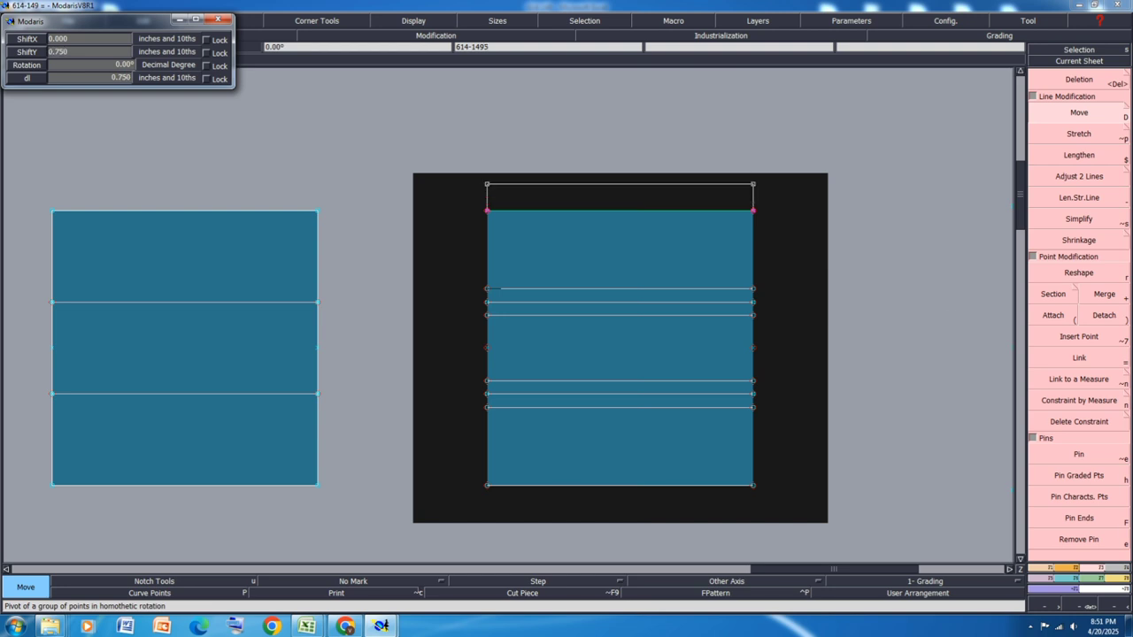
left_click(811, 271)
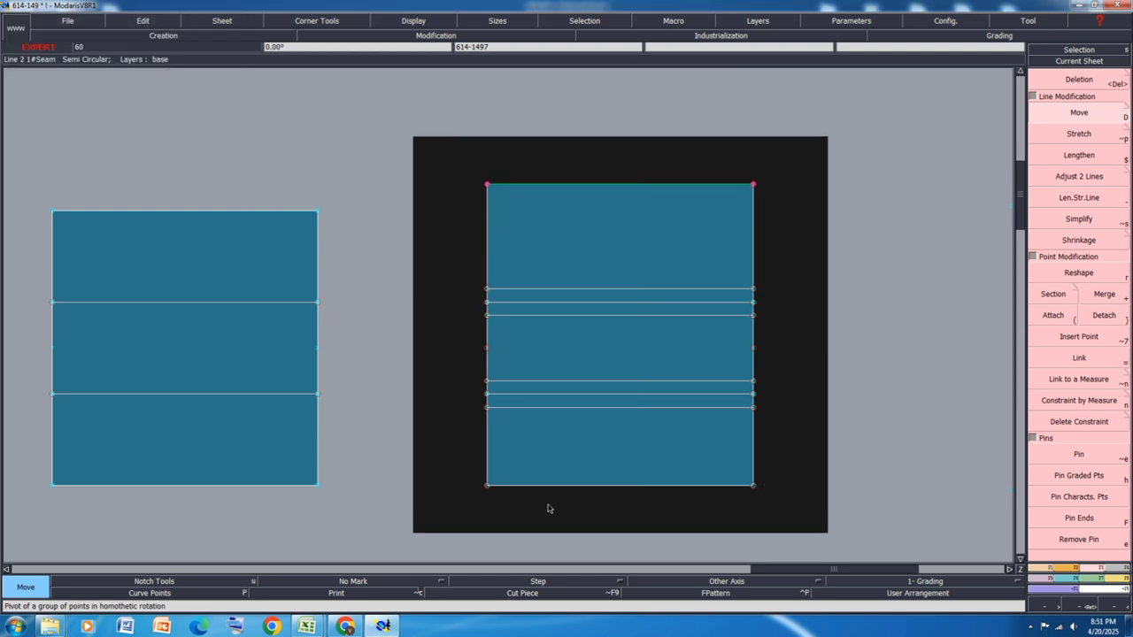
Step: Move both lower corner points of the same piece straight down by 0.75 inches
left_click(489, 486)
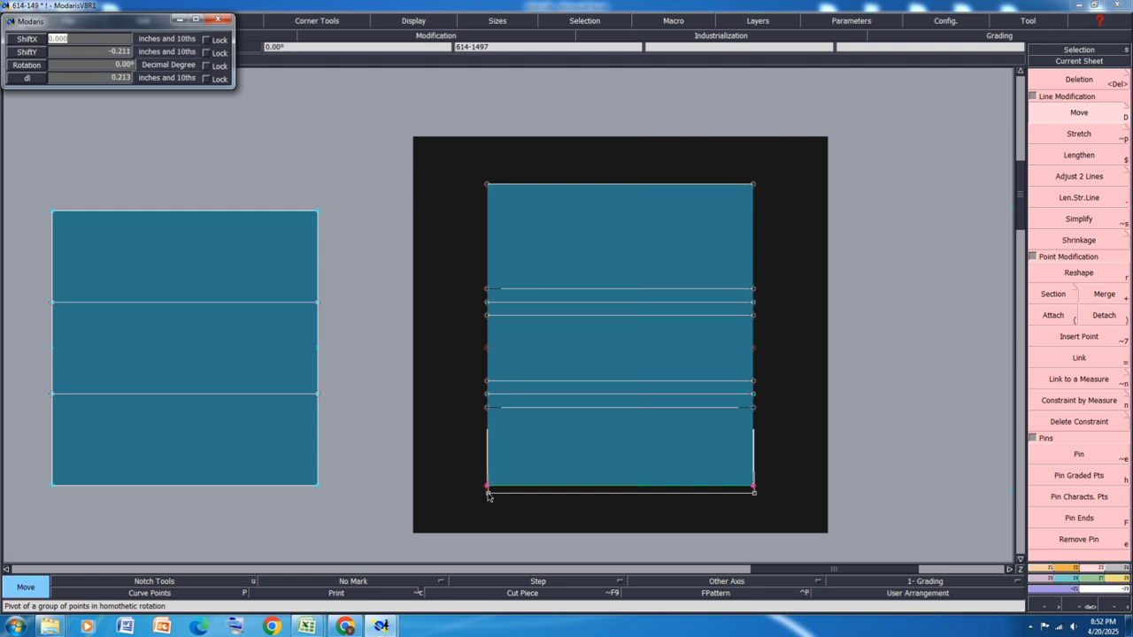
key("Tab")
key("BackSpace")
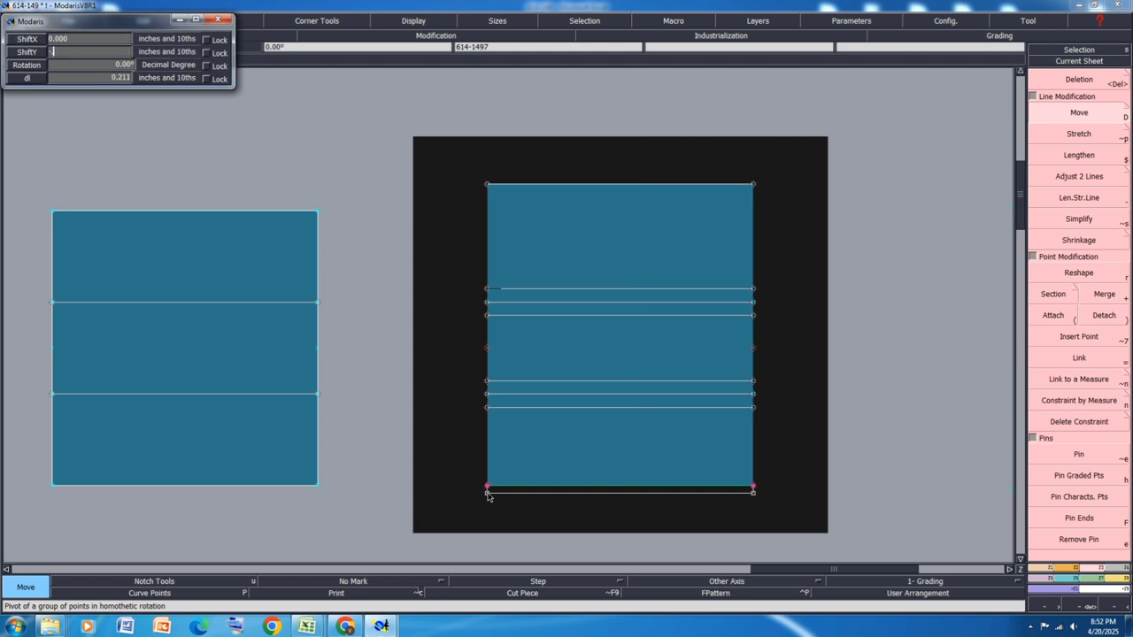
type("-.75")
key("Return")
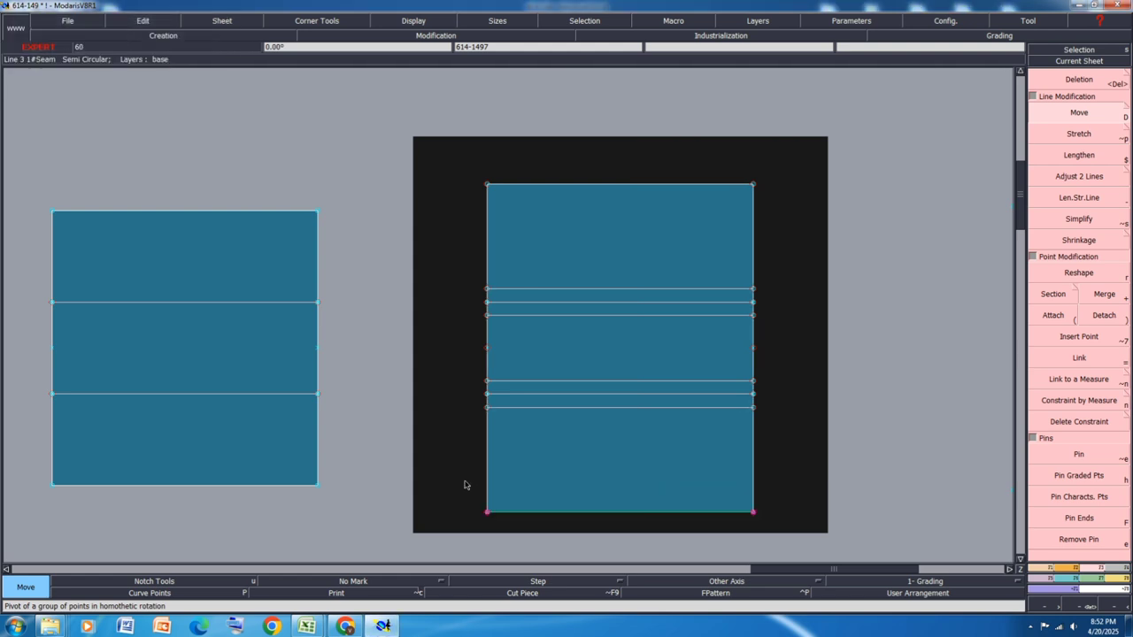
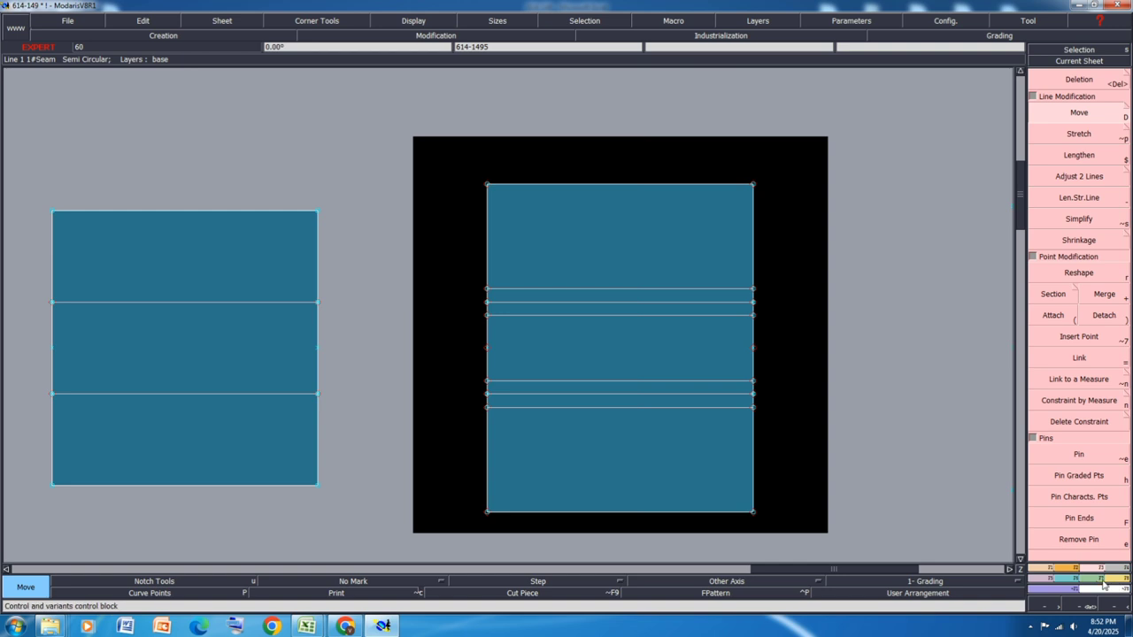
Step: Divide the left edge of the tall panel with horizontal lines into three equal segments using Sequence Division
left_click(1046, 569)
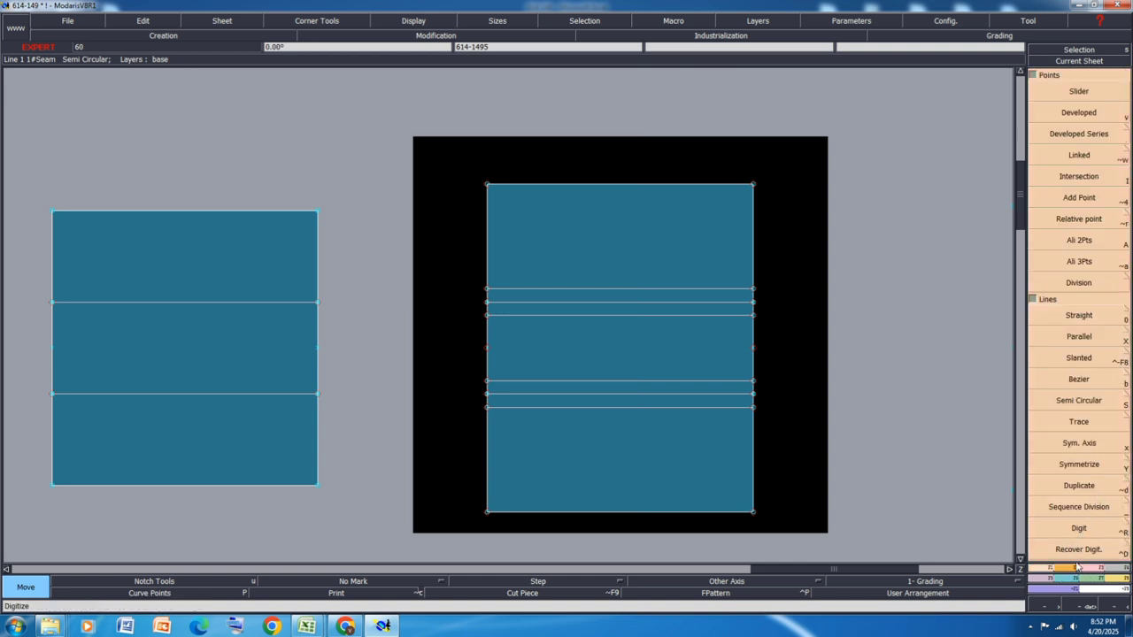
left_click(1069, 511)
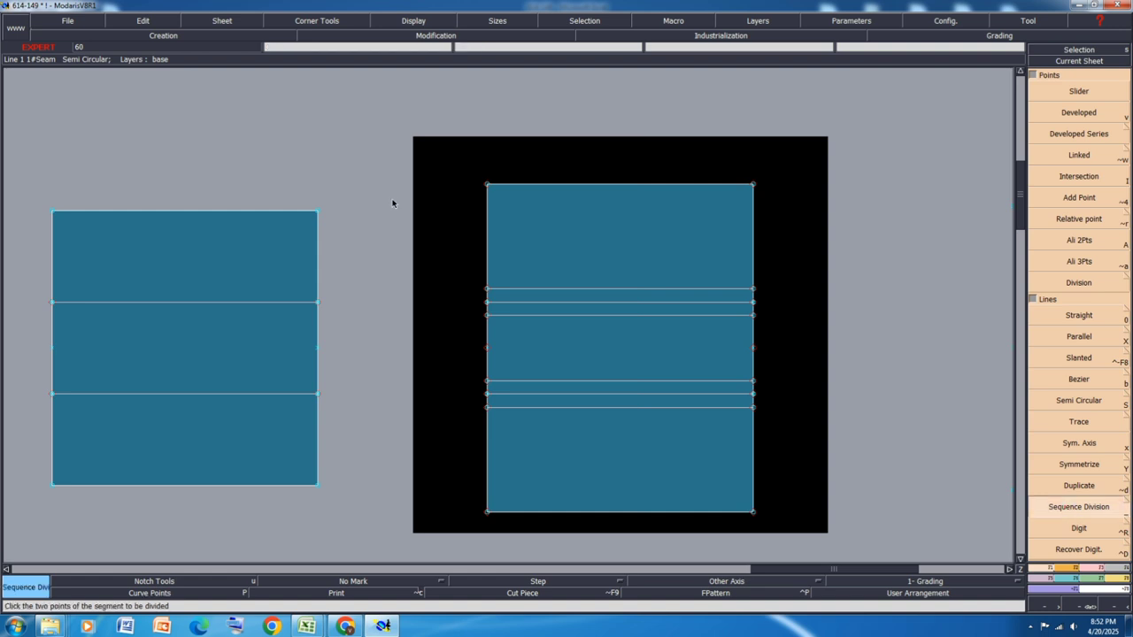
left_click(486, 512)
key("Return")
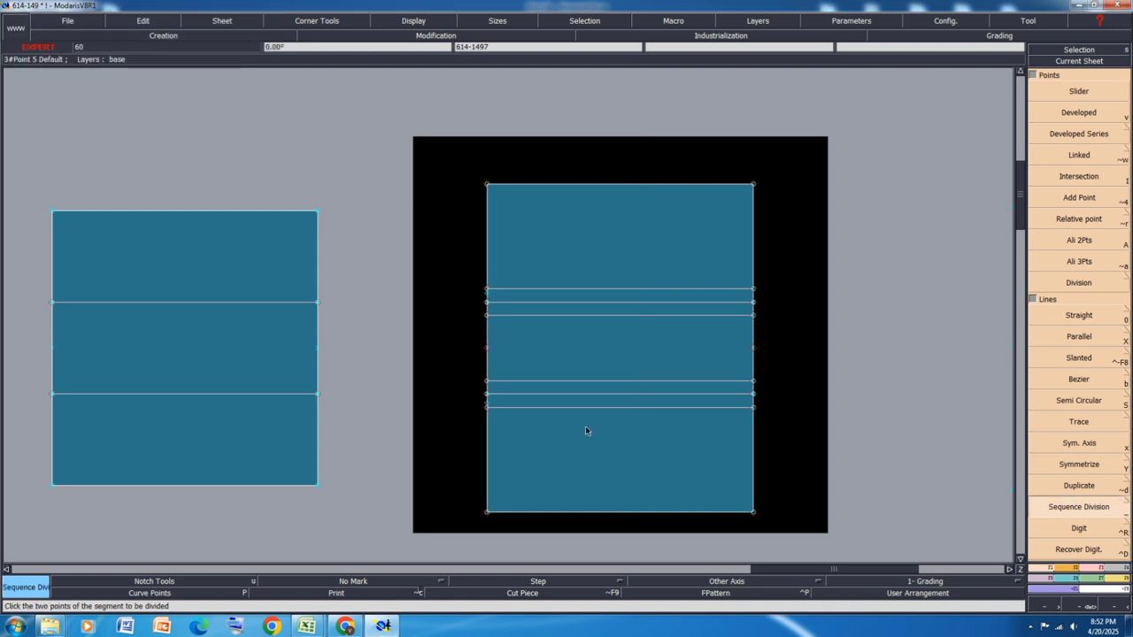
scroll(513, 305, "up", 3)
scroll(512, 305, "down", 3)
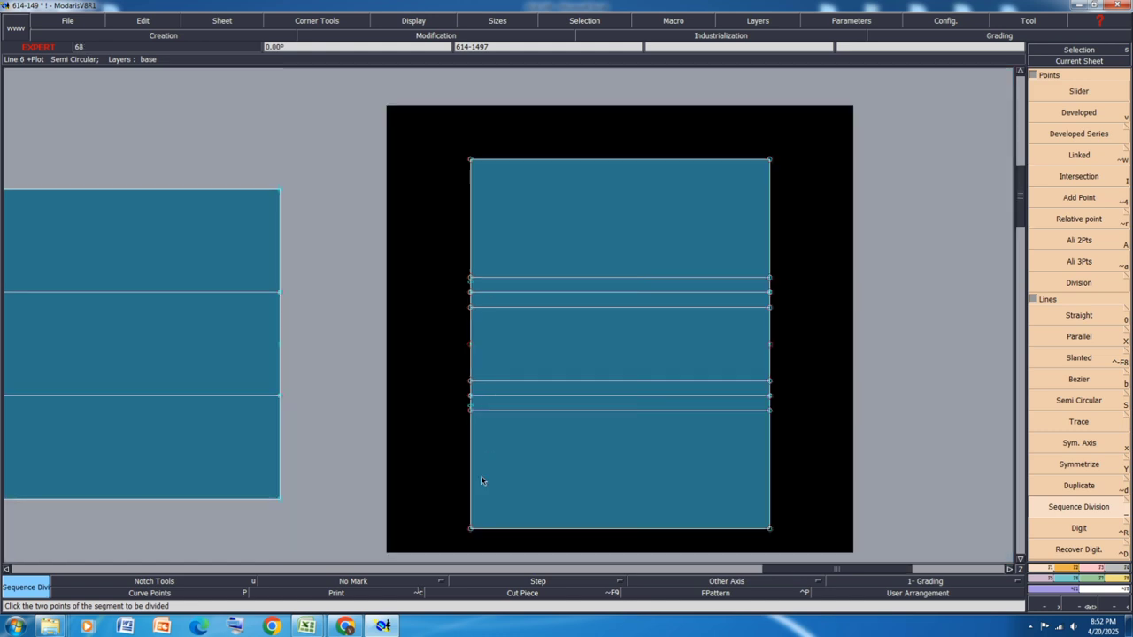
Step: Turn on Print and move the upper group of three horizontal lines by 0 in X and 0.25 inch in Y
left_click(357, 599)
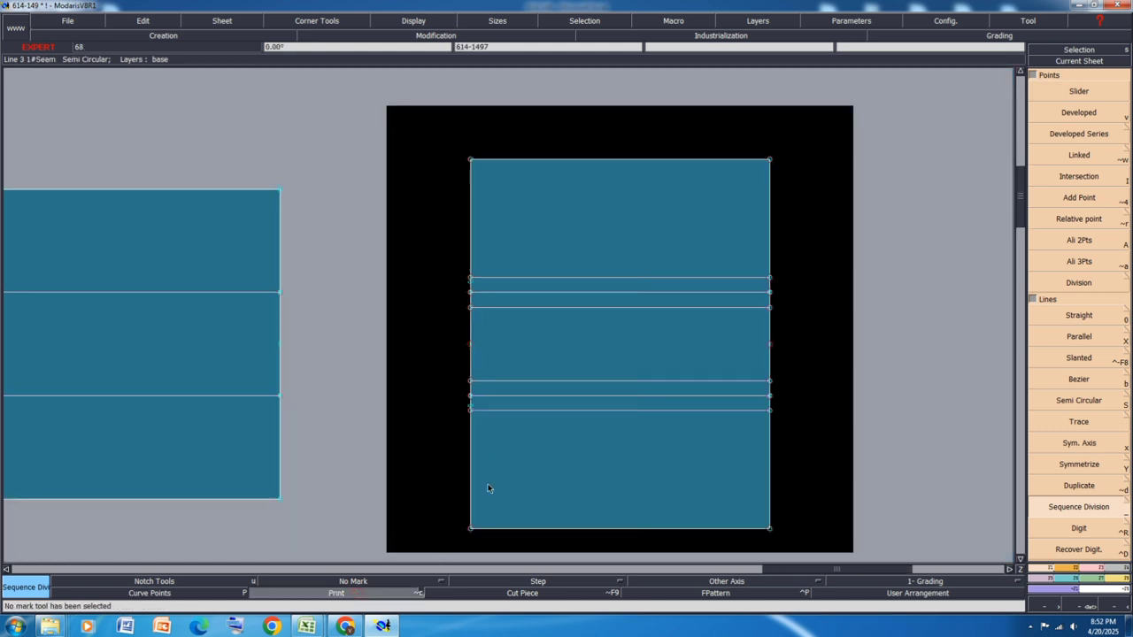
scroll(635, 295, "up", 2)
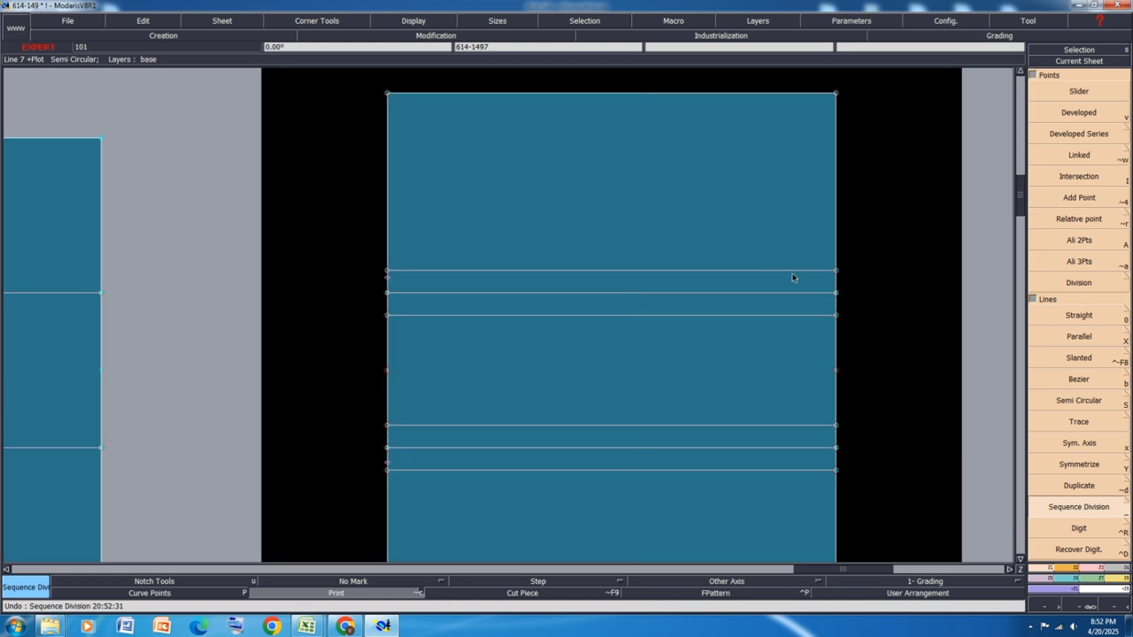
left_click_drag(876, 241, 478, 335)
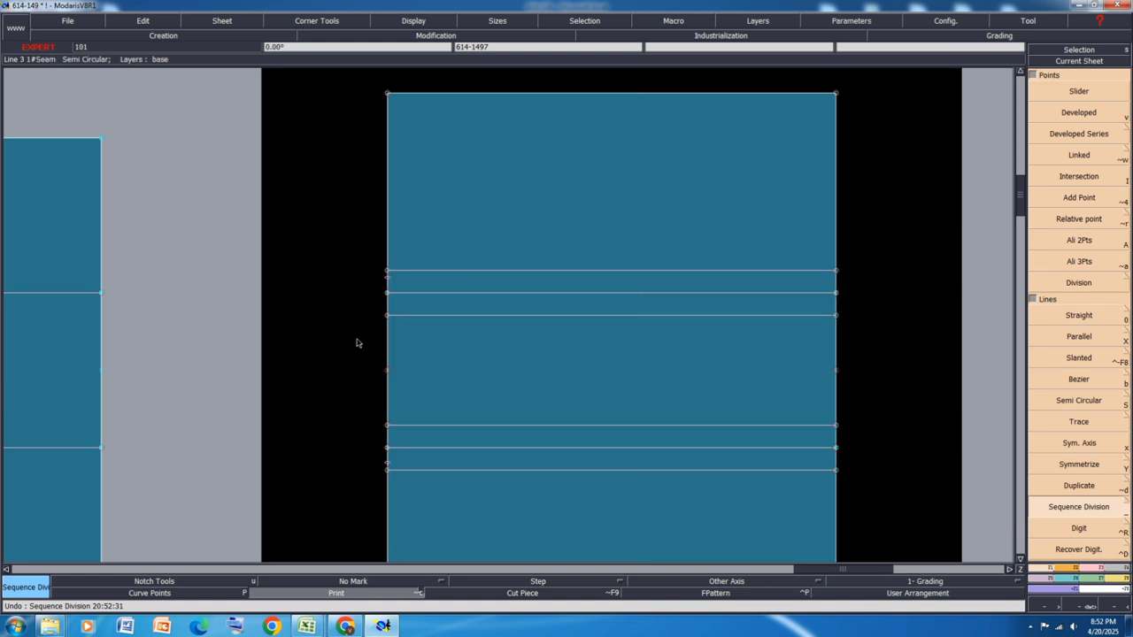
left_click(1092, 566)
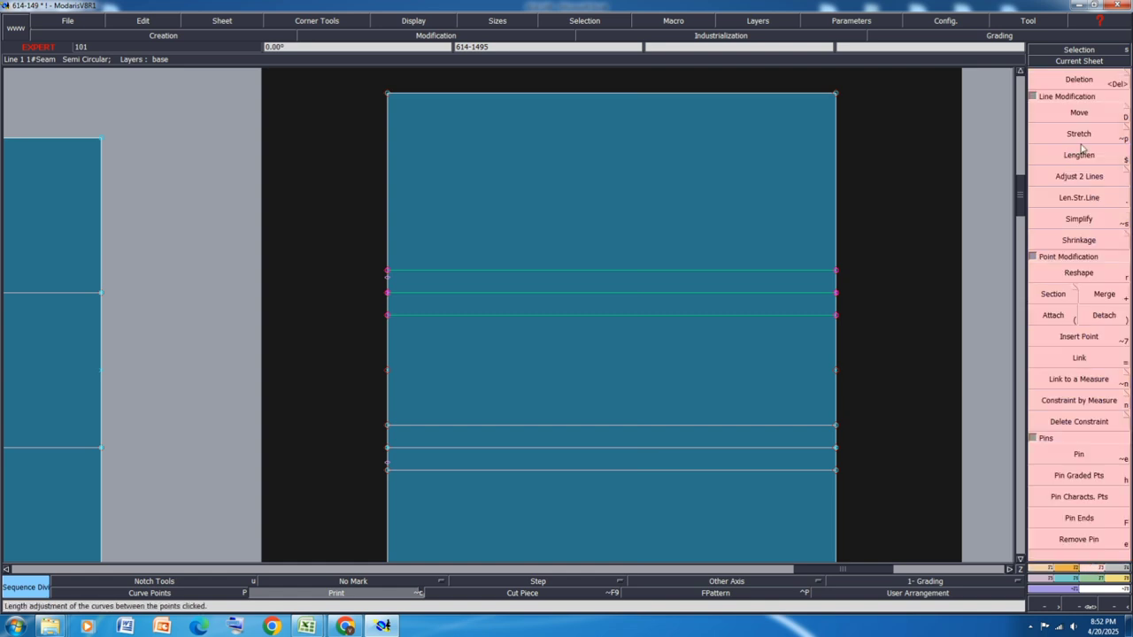
left_click(1079, 113)
left_click(386, 294)
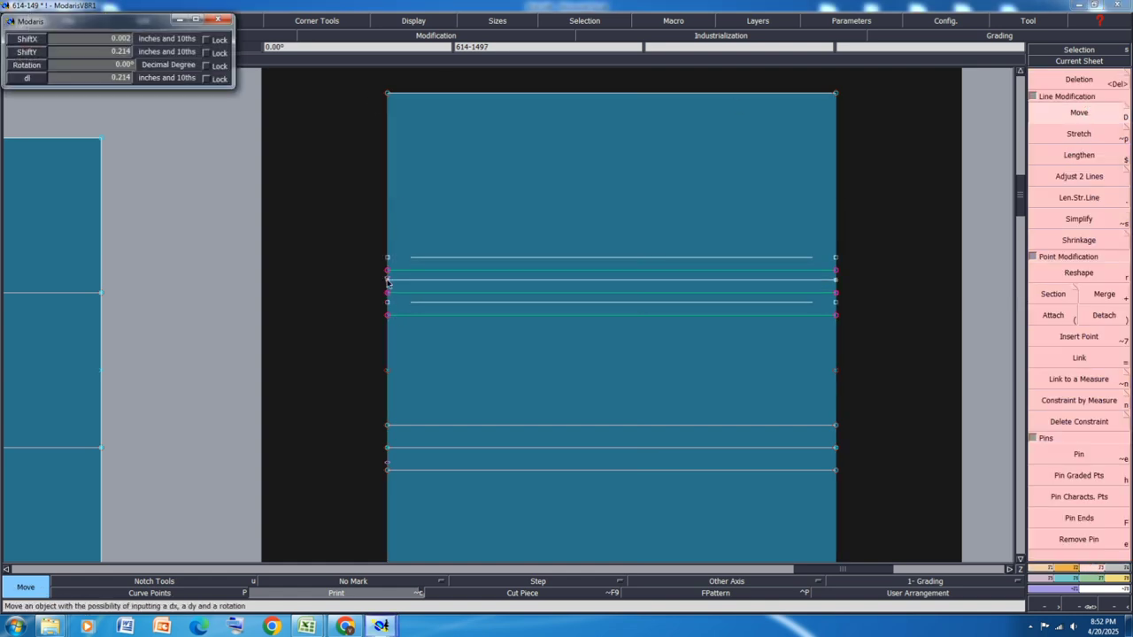
type("0")
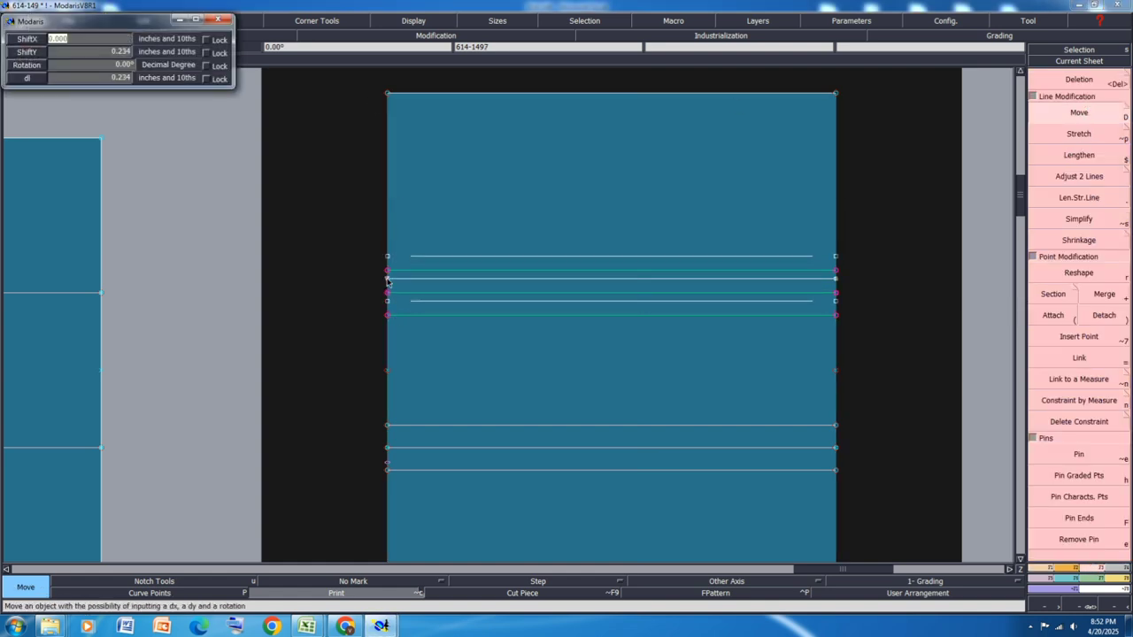
key("Tab")
type("0.25")
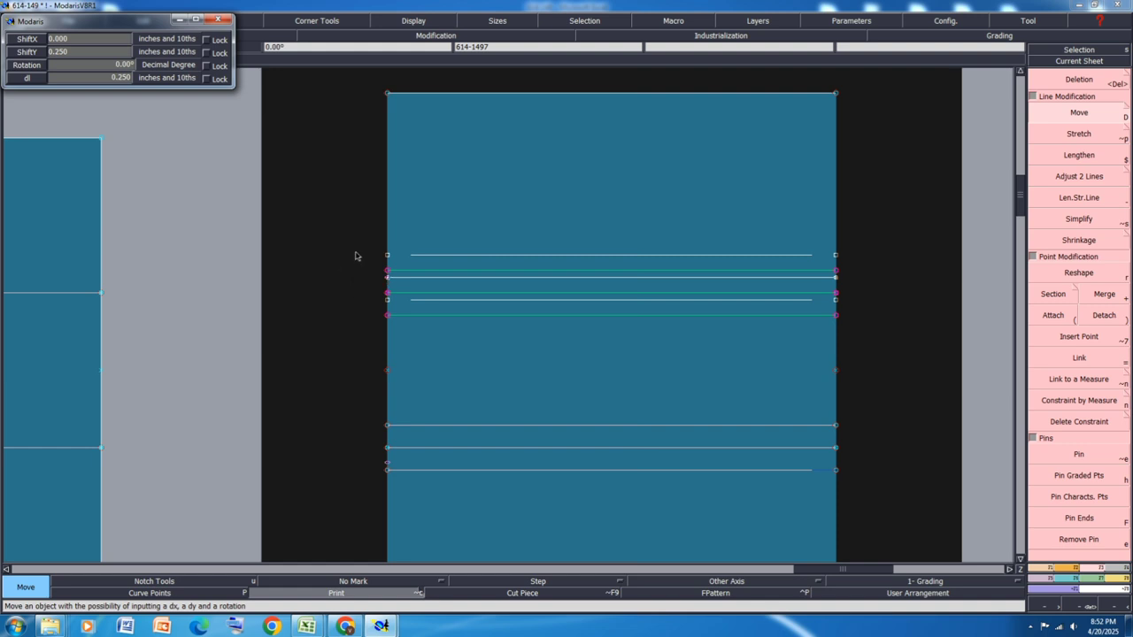
key("Return")
Step: Move the lower group of three horizontal lines by 0 in X and -0.25 inch in Y
scroll(384, 220, "down", 1)
mouse_move(632, 315)
left_mouse_down()
mouse_move(580, 337)
mouse_move(365, 372)
left_mouse_up()
left_click(385, 344)
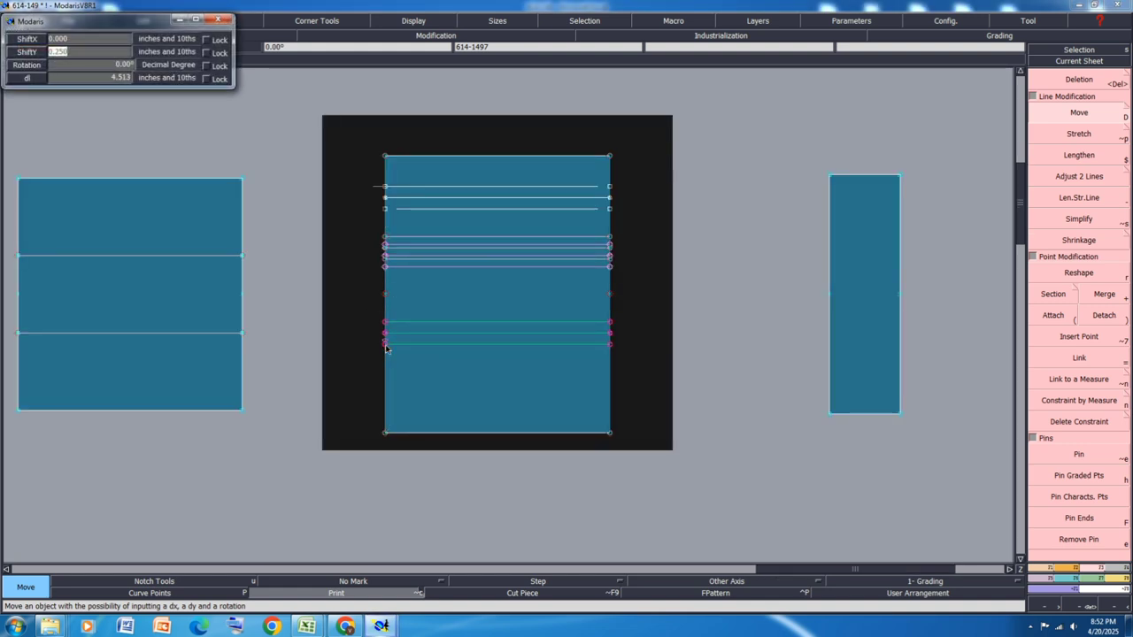
type("-0.25")
key("Return")
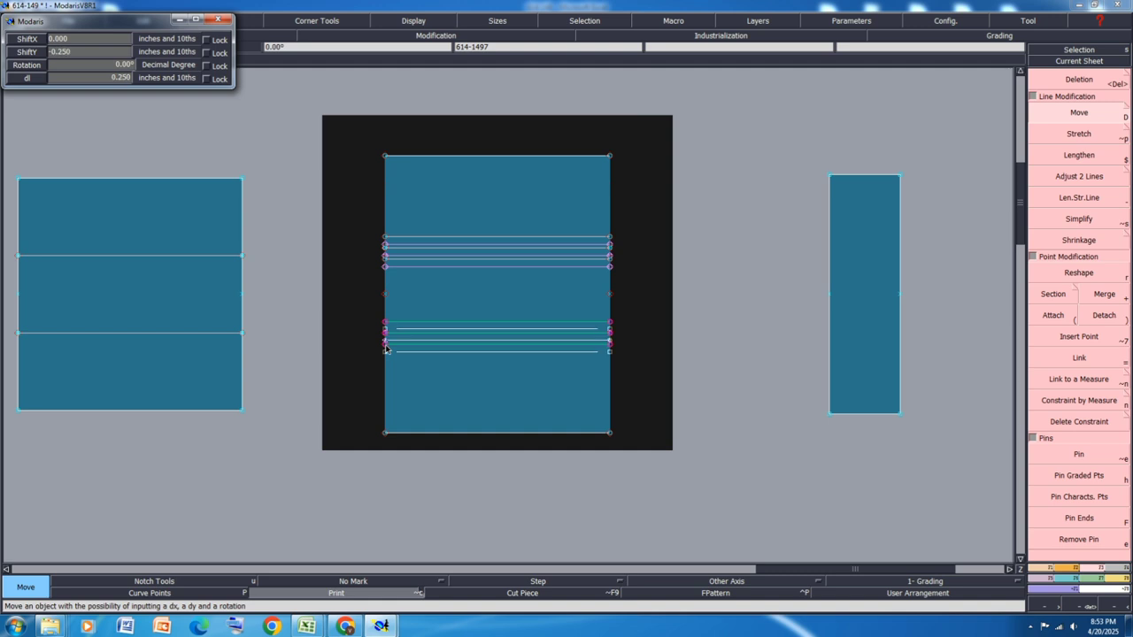
key("Return")
left_click(645, 337)
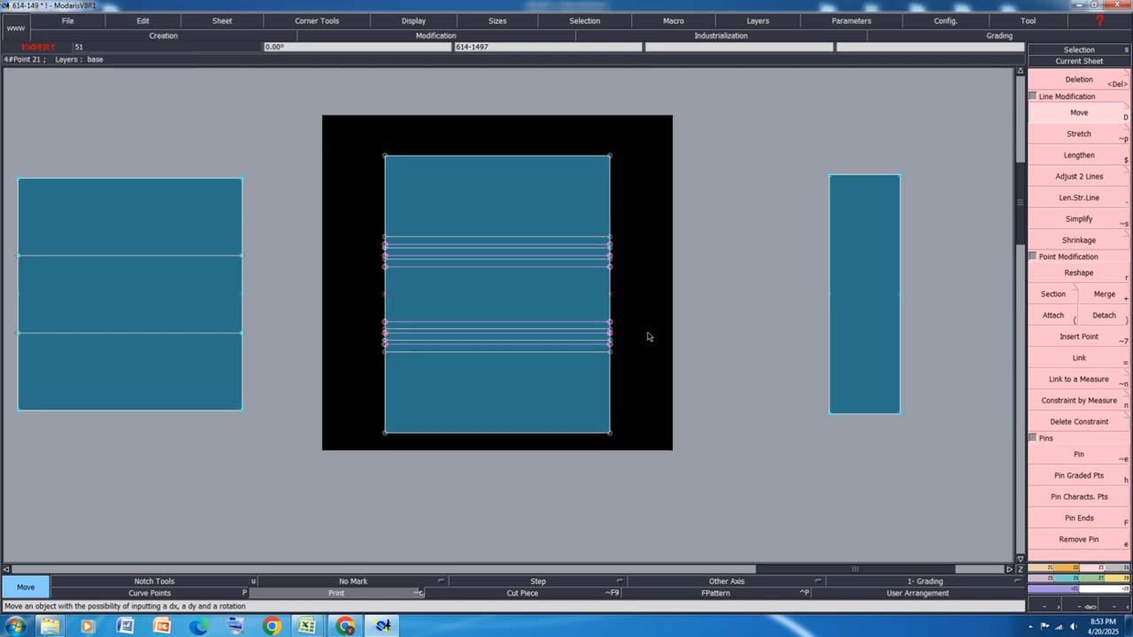
Step: Turn off Print and save the model, continuing past the anomalies dialog
left_click(381, 598)
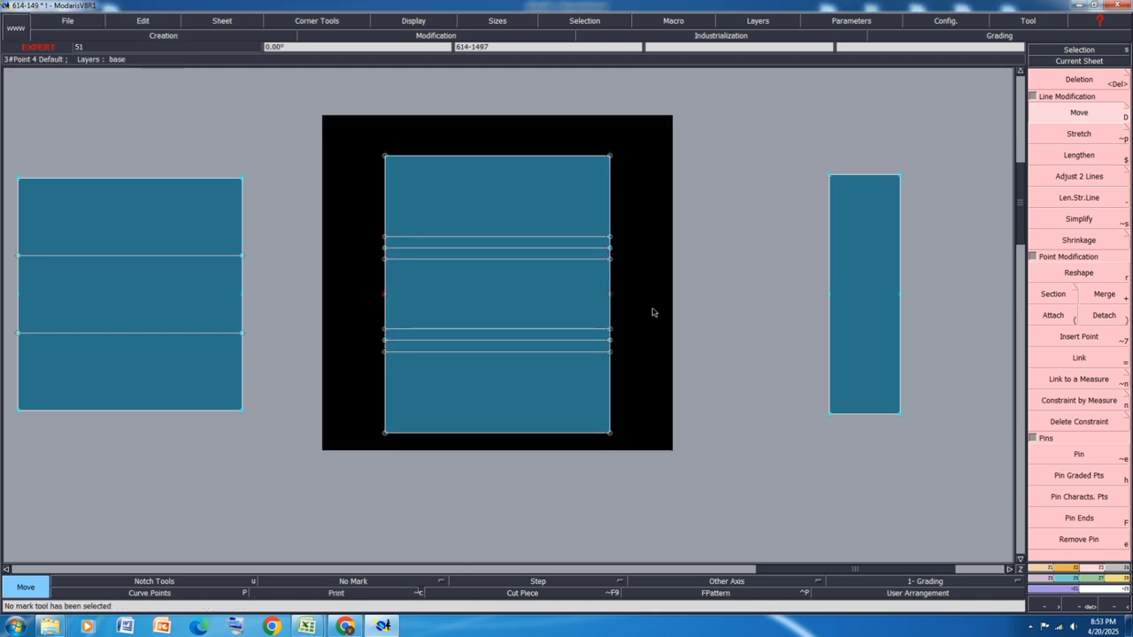
key("ctrl+s")
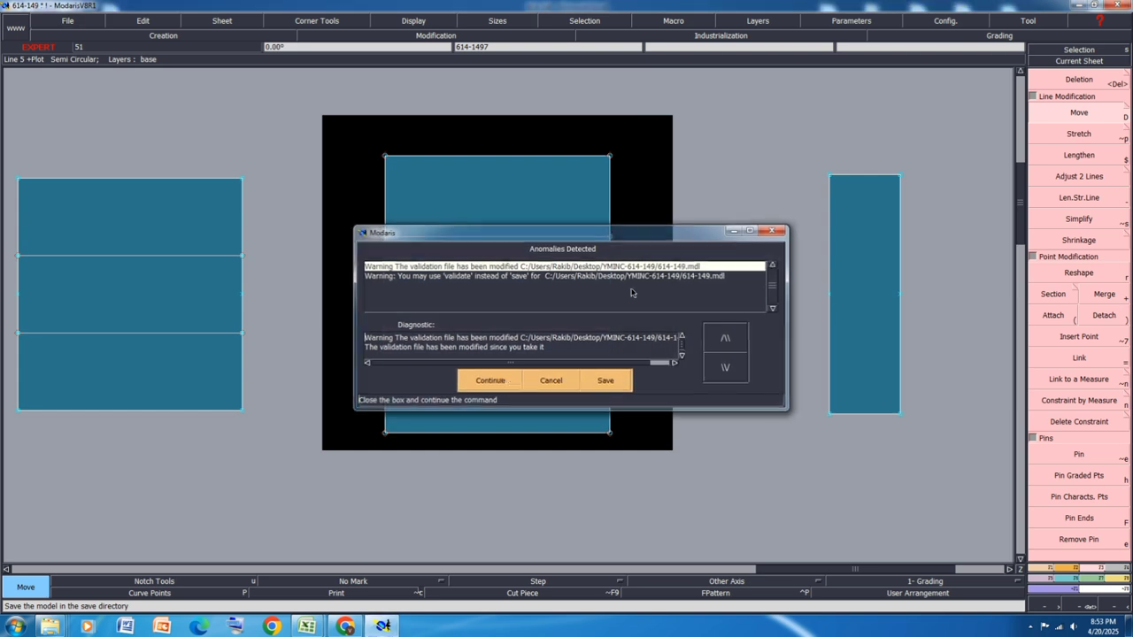
key("Return")
Step: Try a line parallel to the panel's right edge, placed inside the piece, and undo it
key("p")
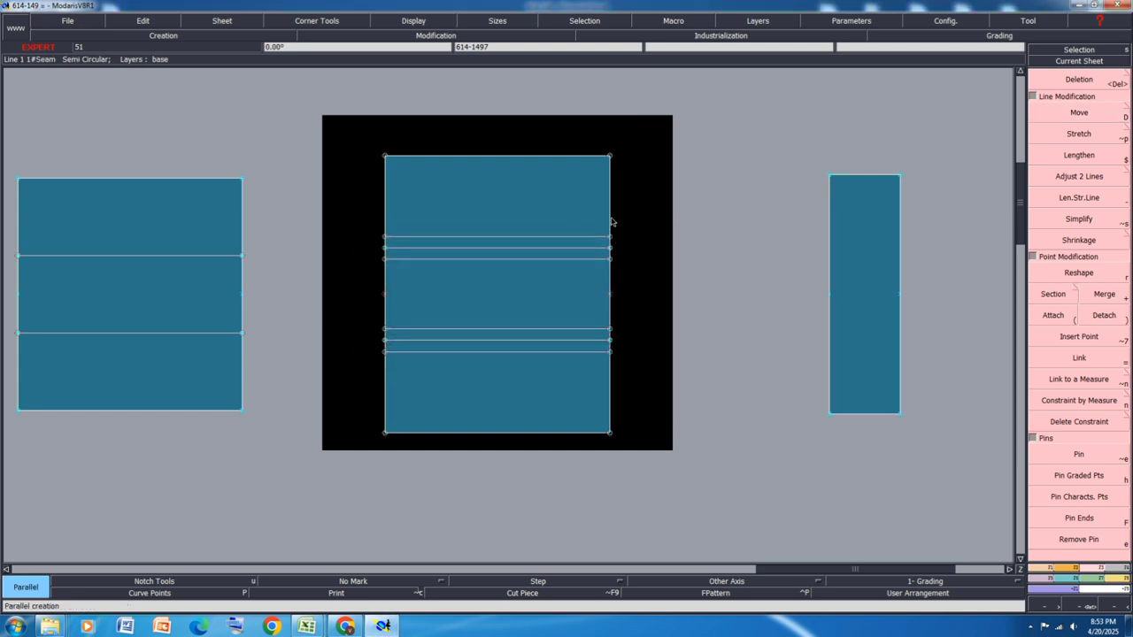
left_click(609, 222)
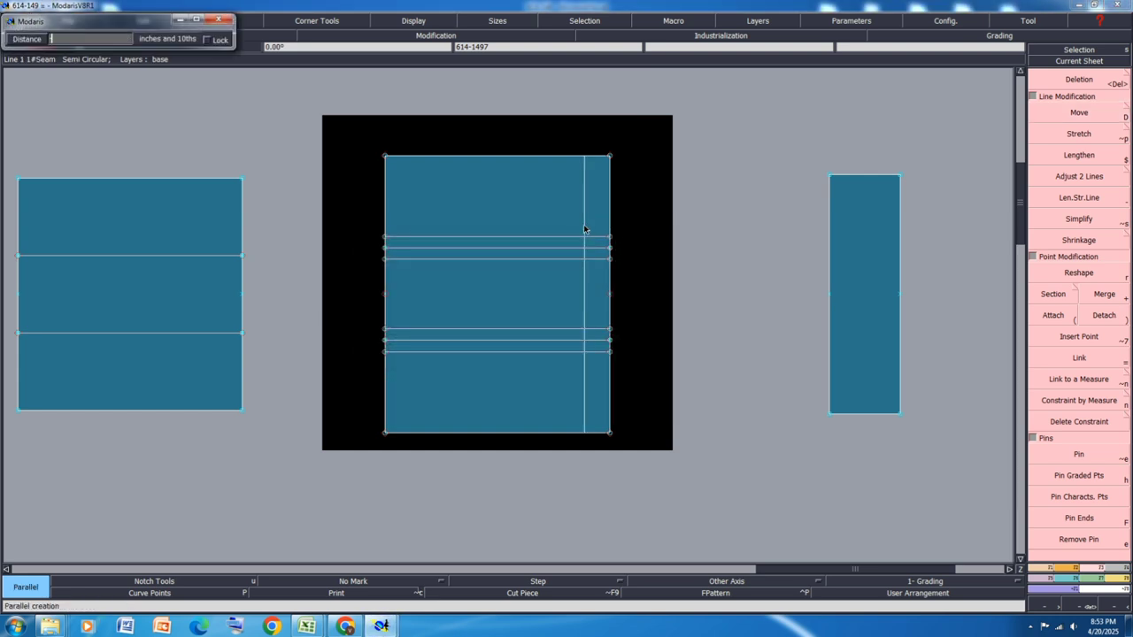
left_click(581, 229)
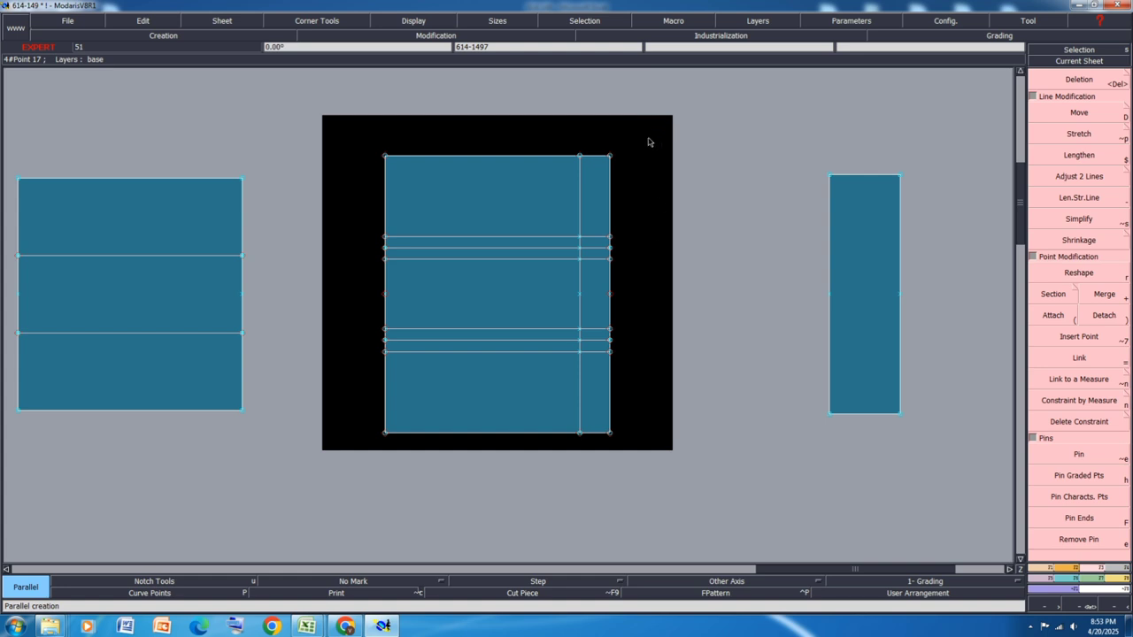
key("Home")
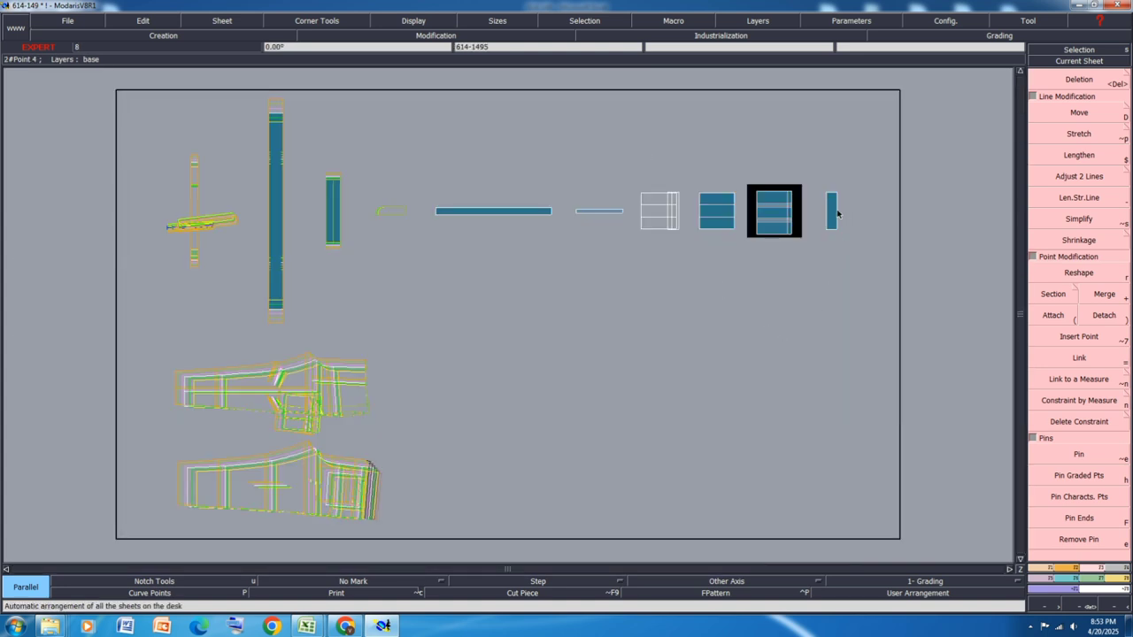
key("ctrl+z")
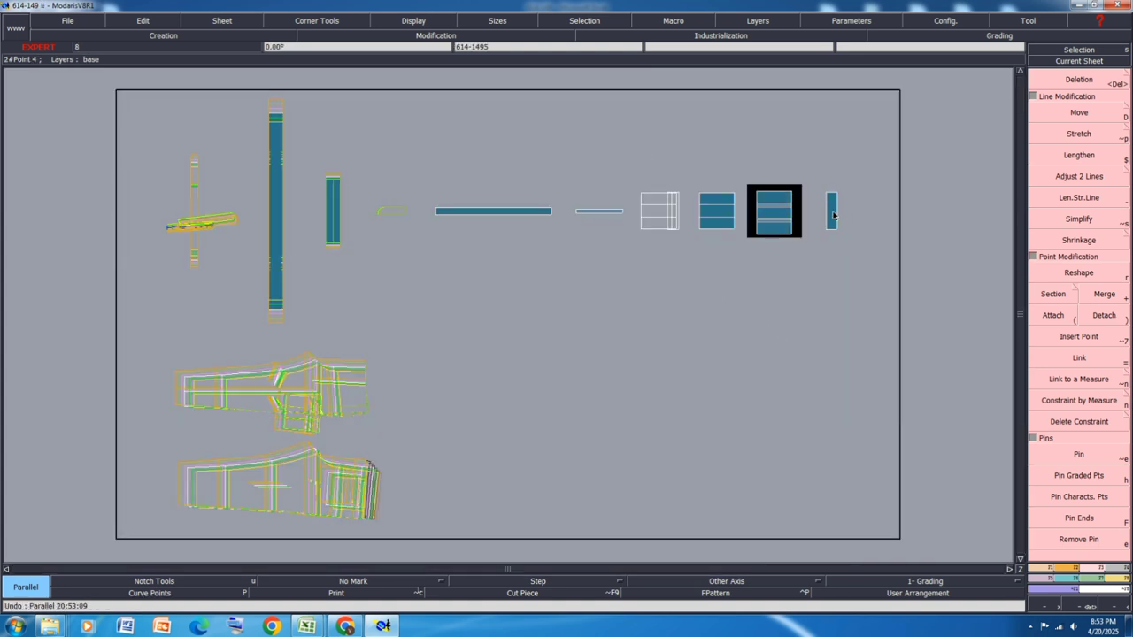
Step: Try copying the narrow strip onto a new sheet and undo the copy, keeping the last line move on the panel
key("c")
left_click(833, 215)
left_click(687, 317)
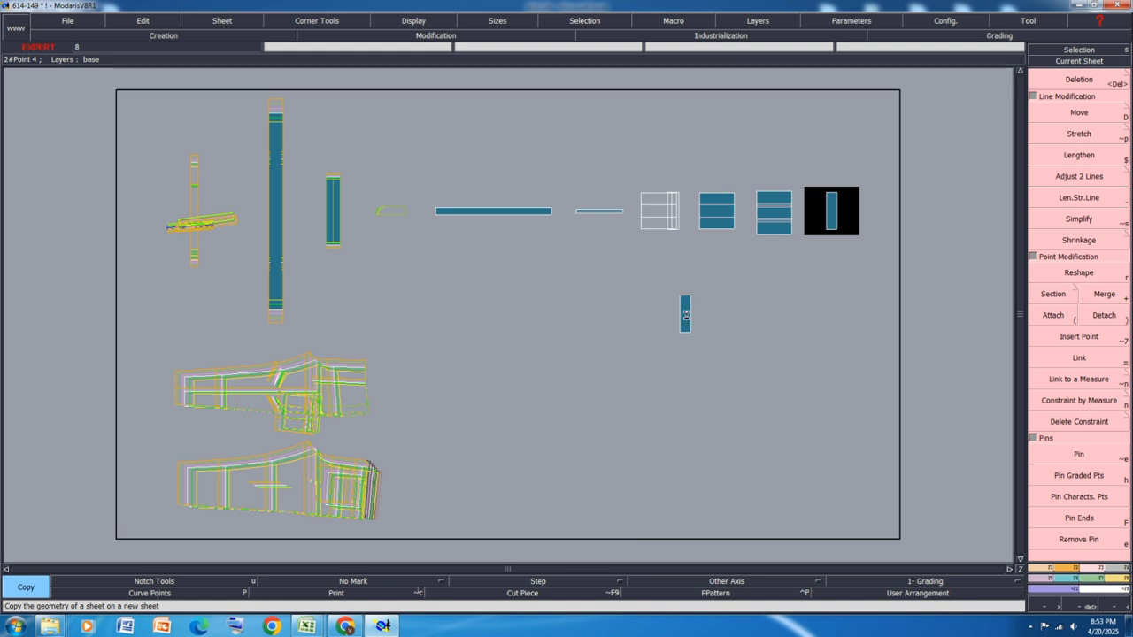
scroll(798, 212, "up", 3)
left_click(751, 212)
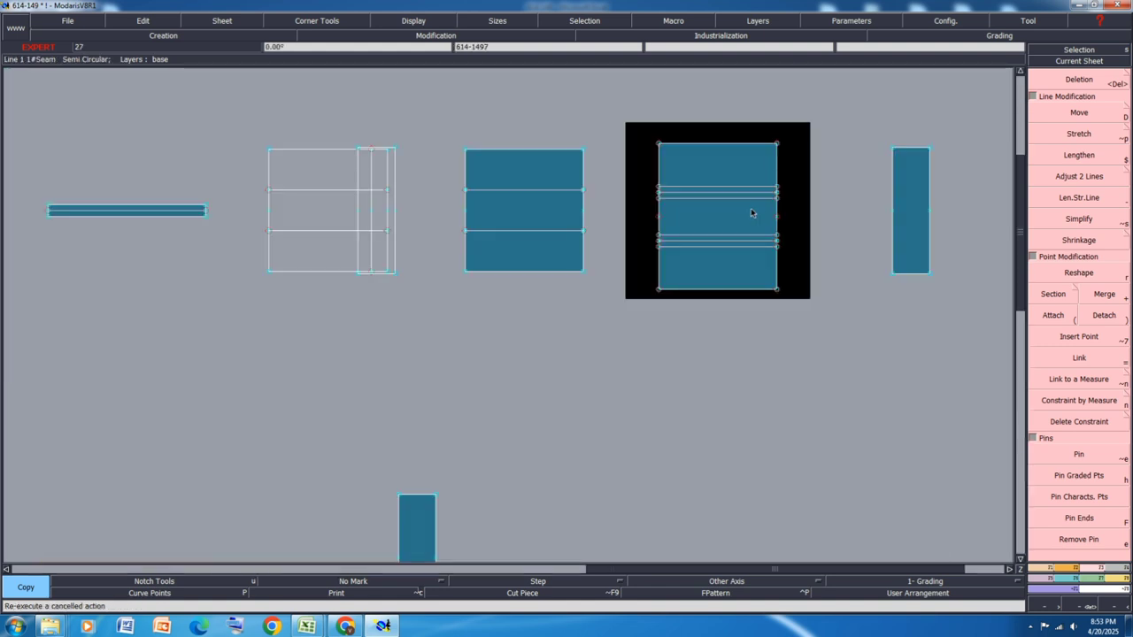
key("ctrl+z")
key("ctrl+z")
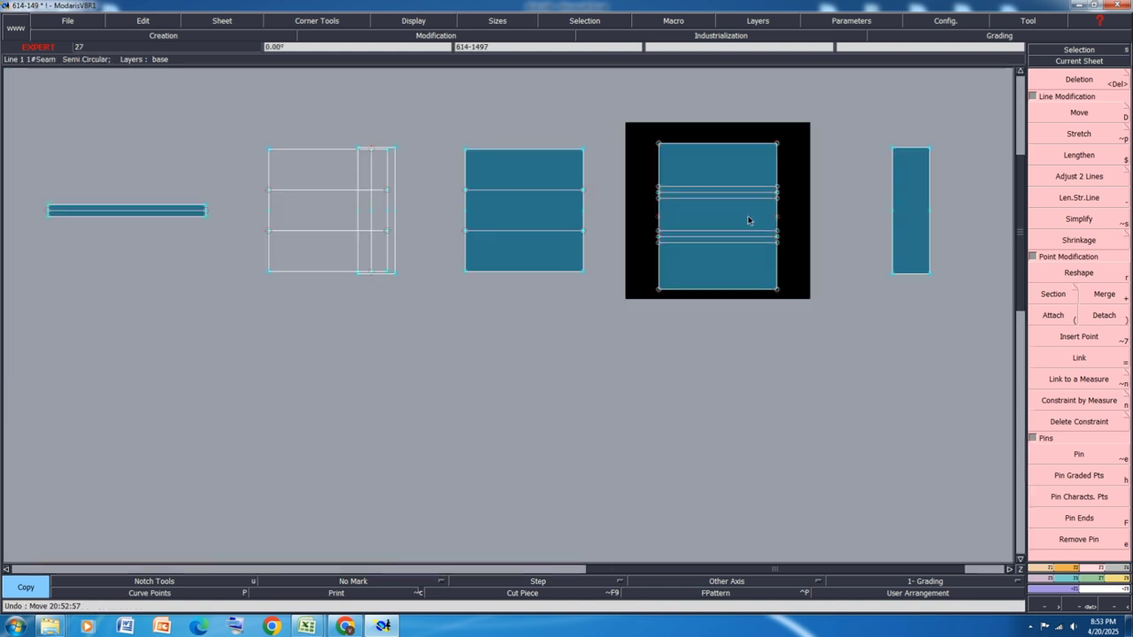
key("ctrl+y")
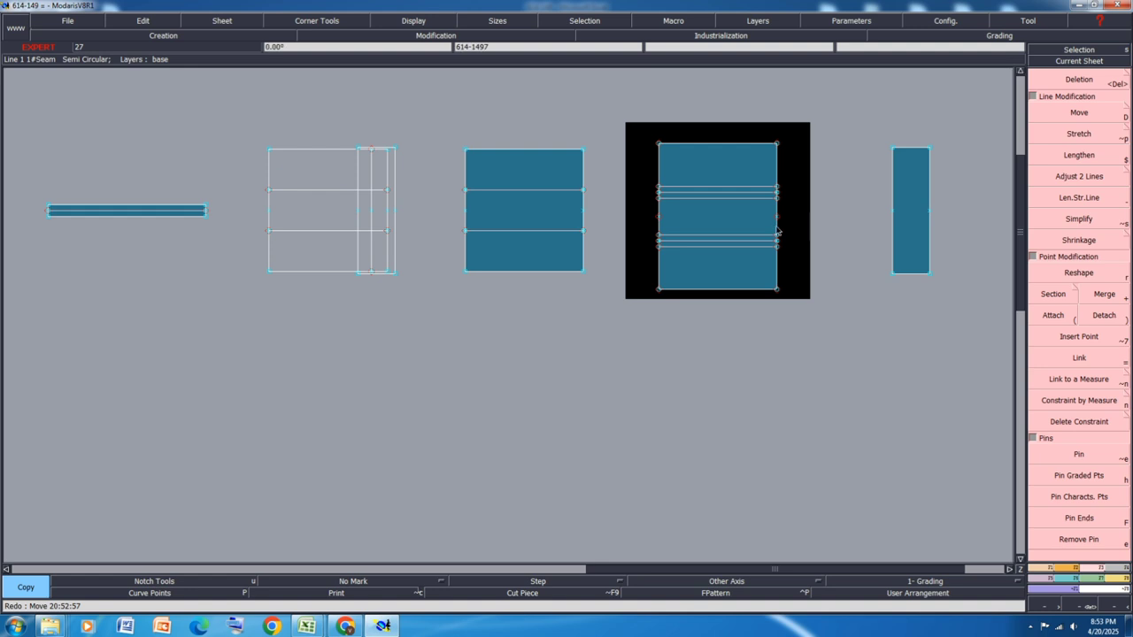
Step: Create a vertical line parallel to the panel's right edge, inside the piece
key("p")
left_click(777, 231)
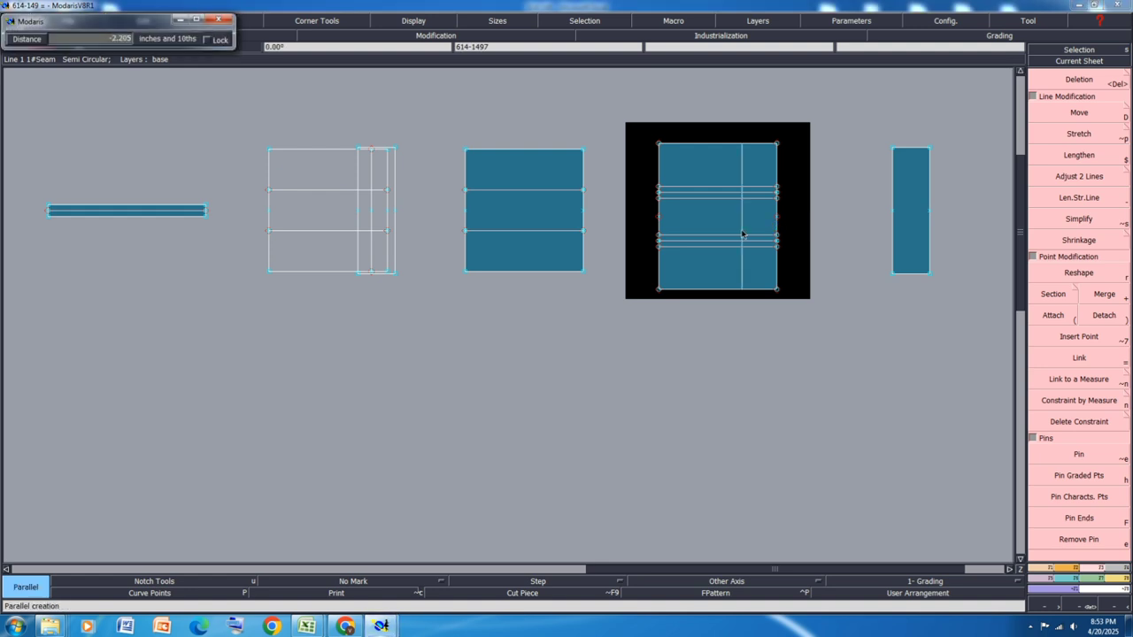
key("Down")
key("Return")
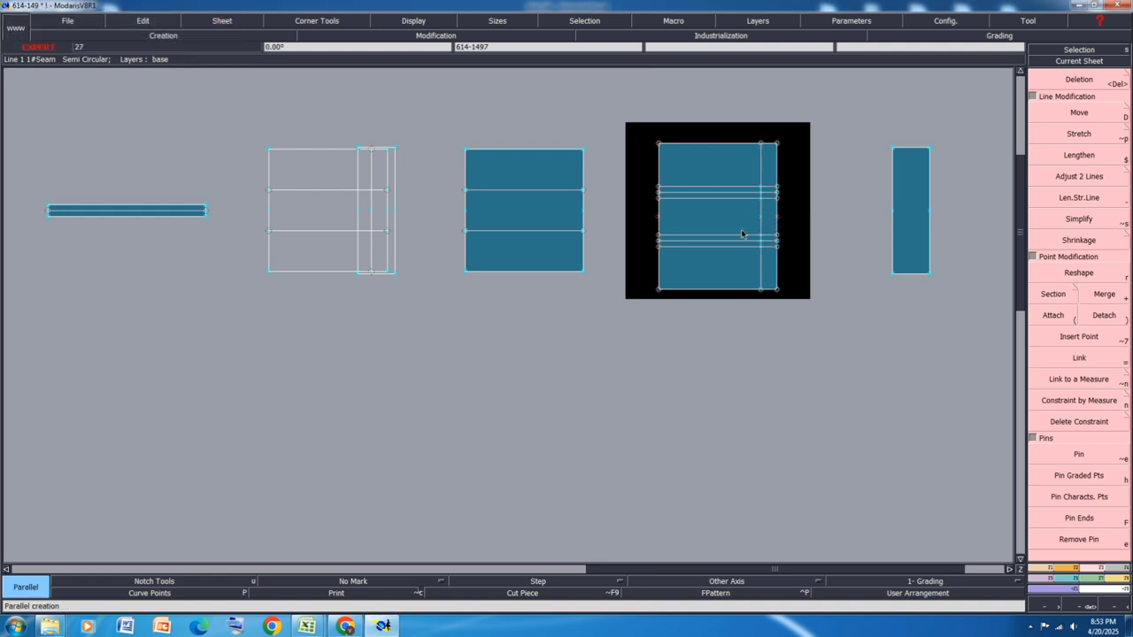
Step: Copy the narrow rectangular strip onto a new sheet and arrange all sheets automatically
key("c")
left_click(917, 226)
left_click(809, 404)
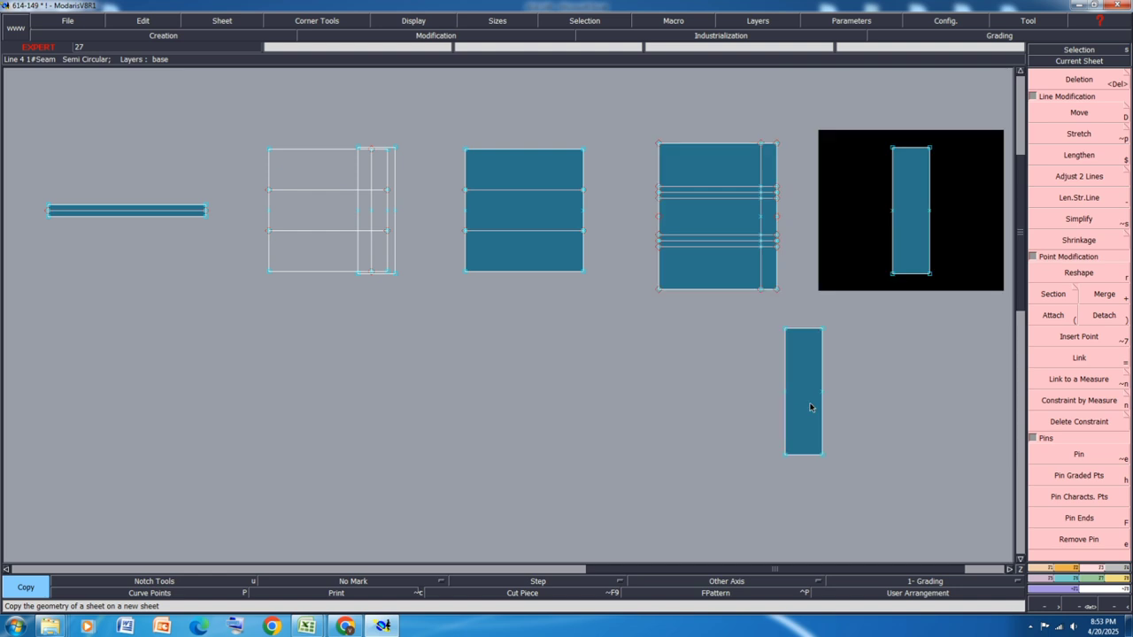
key("j")
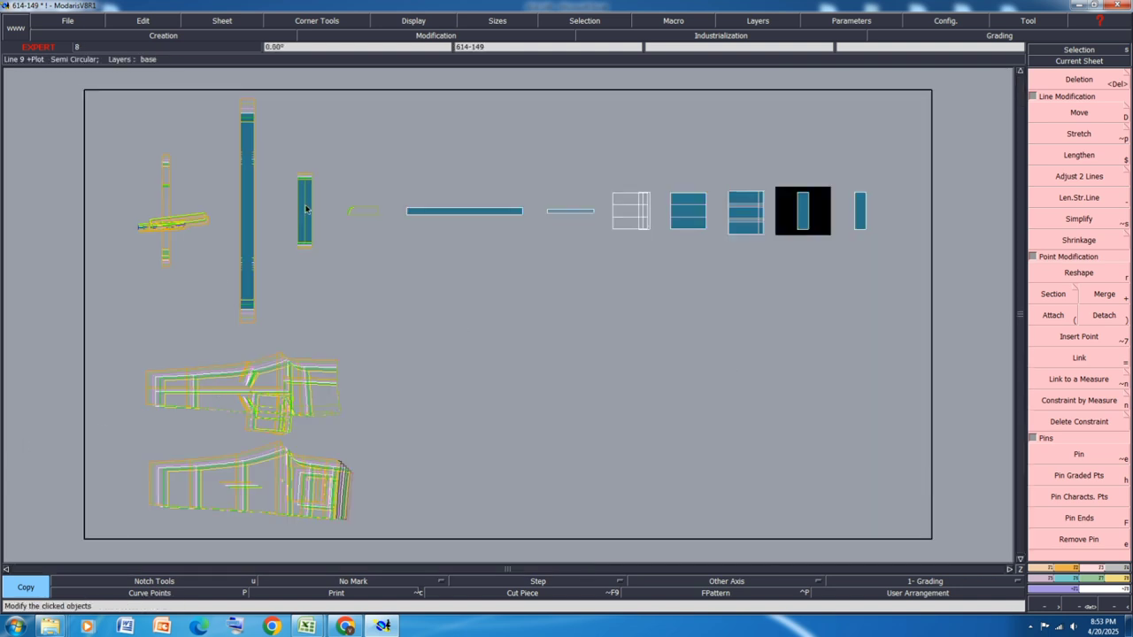
Step: Pack the graded sizes of the large trouser sheet on the lower right corner point of its upper piece
scroll(320, 391, "up", 1)
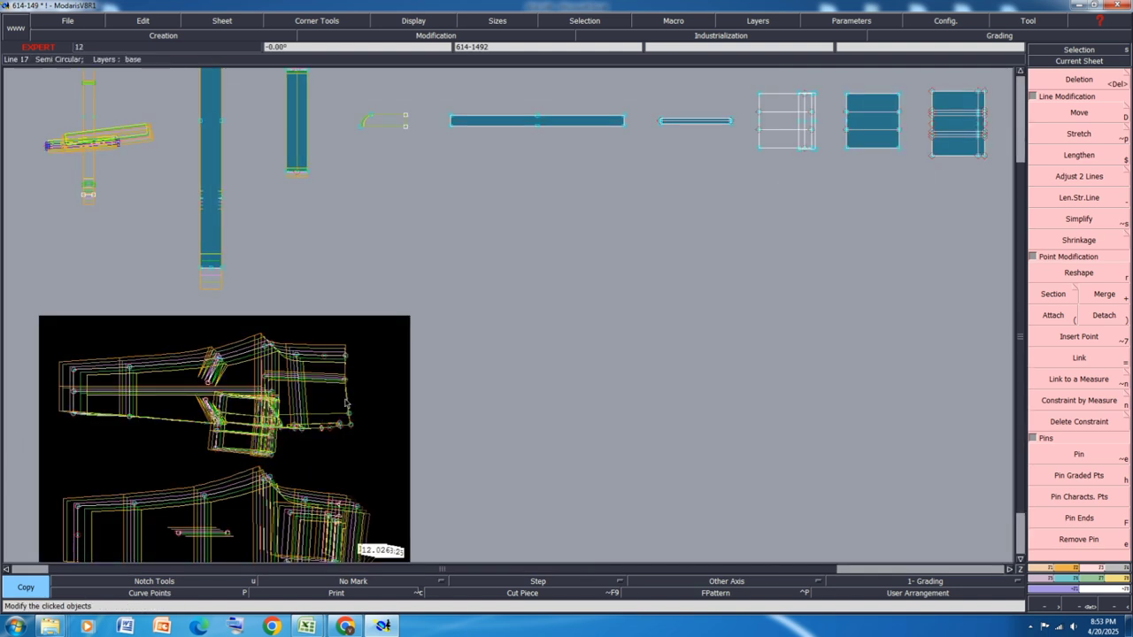
left_click(1088, 581)
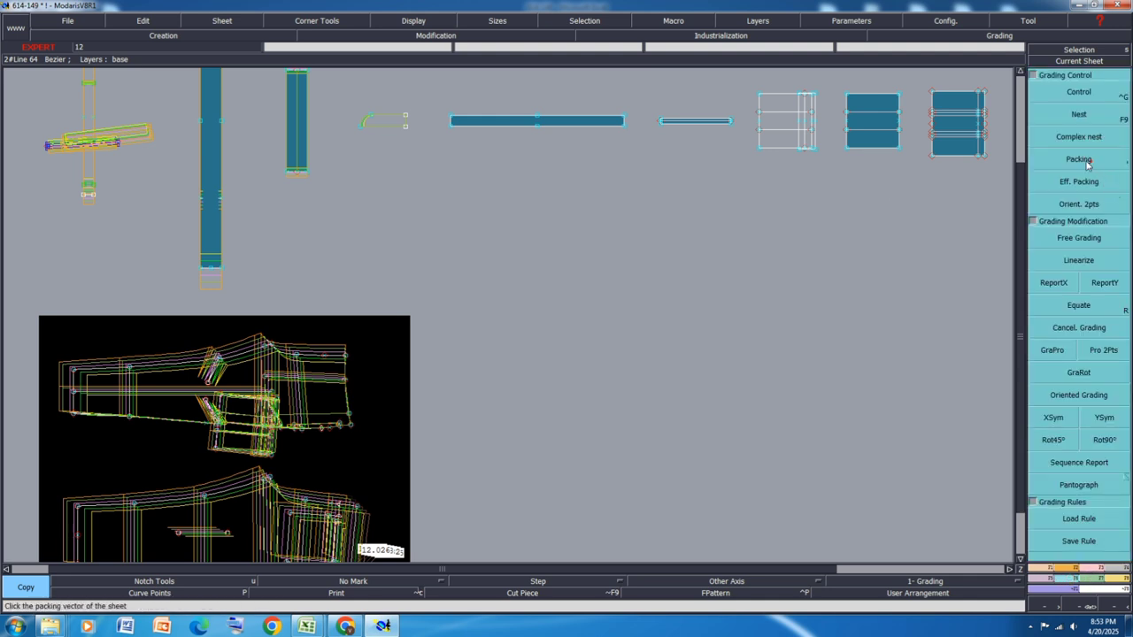
left_click(1090, 163)
left_click(349, 425)
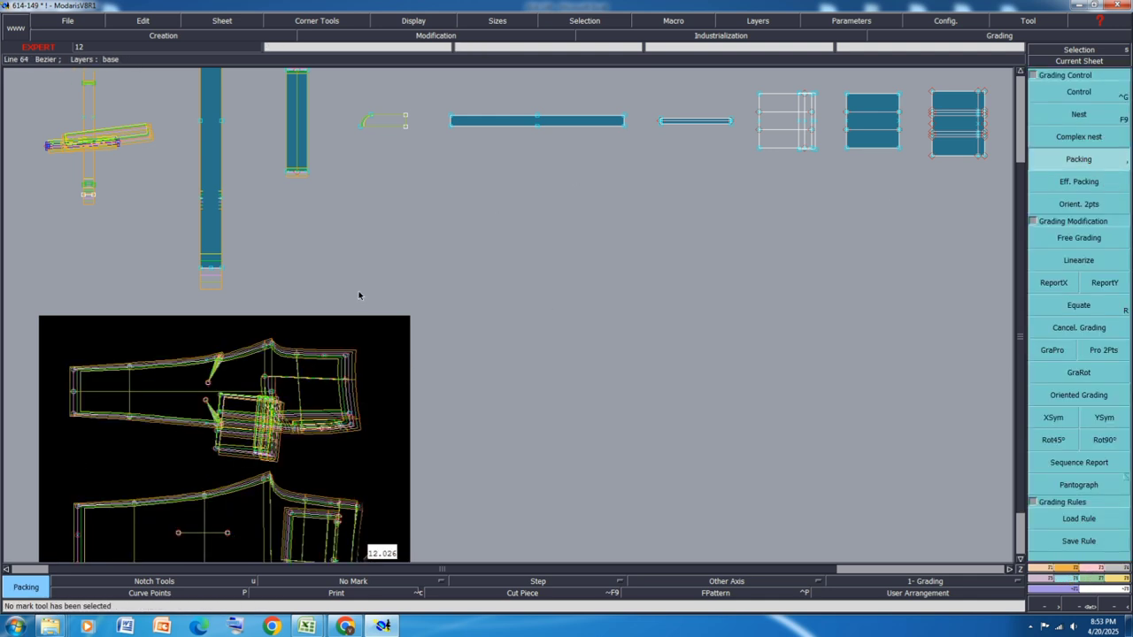
Step: Hide the graded sizes and marry the small round-ended piece 614-1495 onto the waist corner of the upper trouser piece
key("F9")
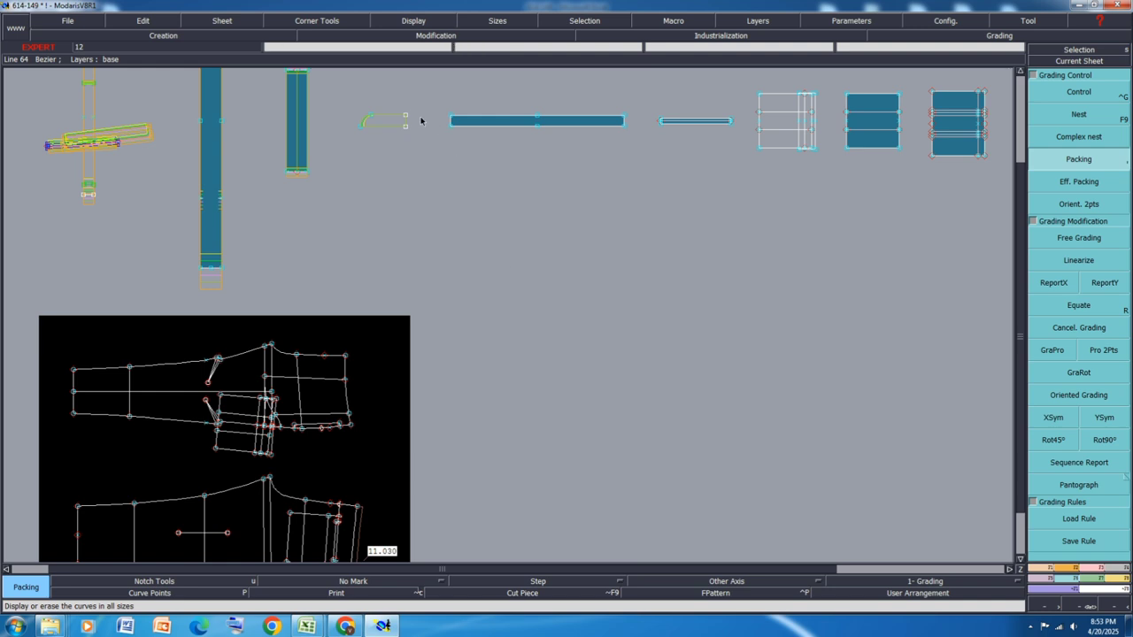
left_click(392, 130)
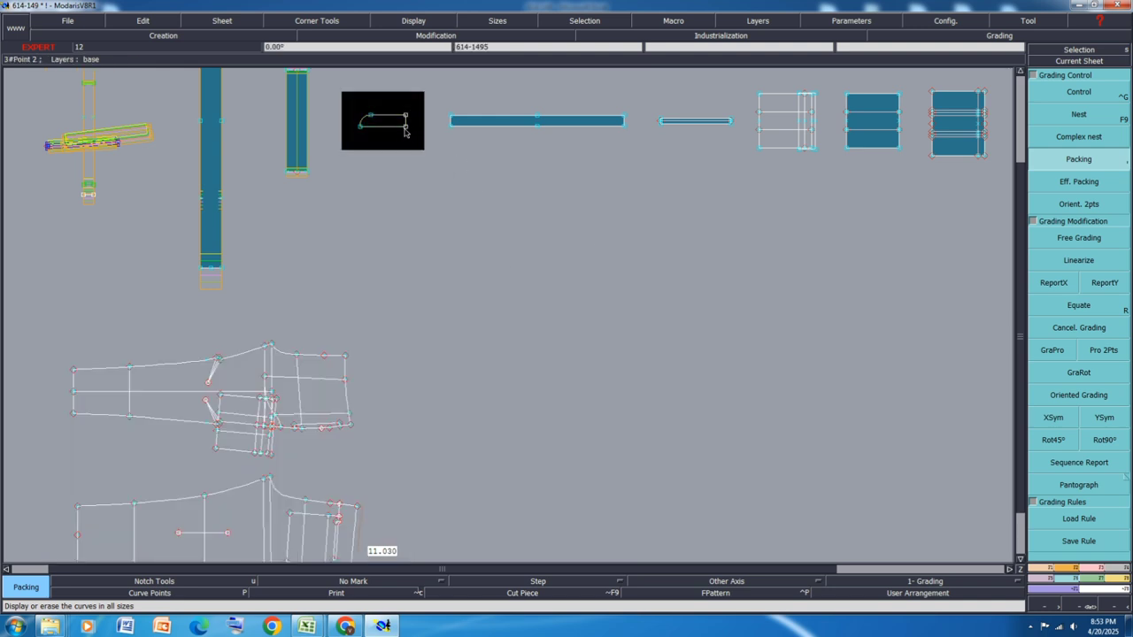
key("m")
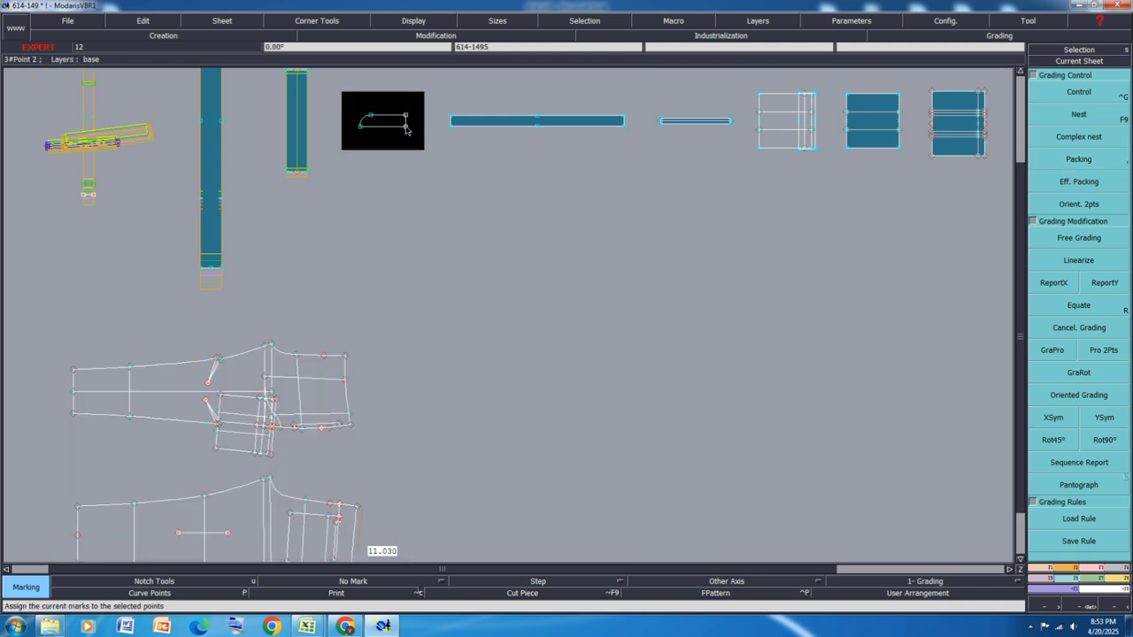
key("m")
left_click(406, 129)
scroll(323, 363, "up", 3)
left_click(391, 336)
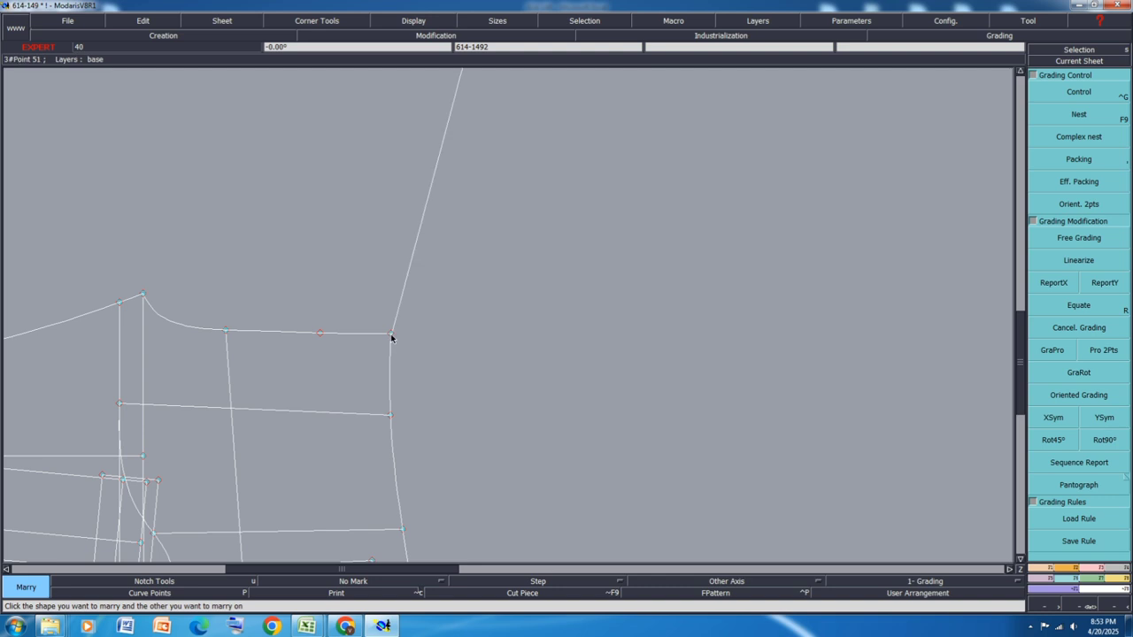
Step: Pivot the married piece by about -1.12° around the waist corner so its lower edge follows the trouser's upper edge
scroll(211, 338, "up", 3)
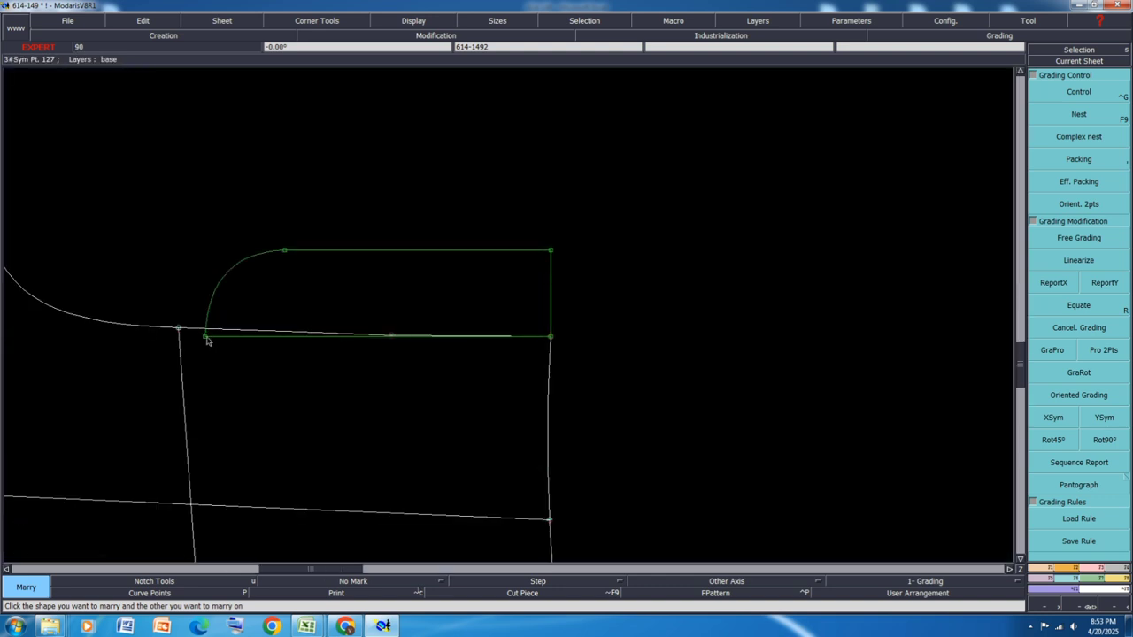
key("p")
left_click(206, 337)
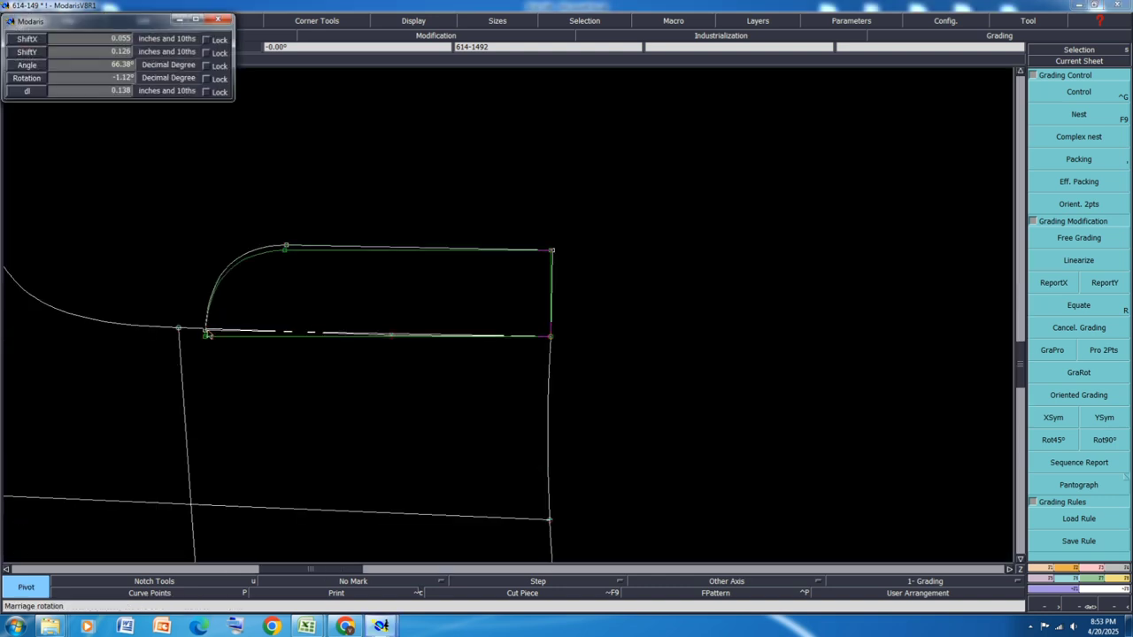
left_click(205, 329)
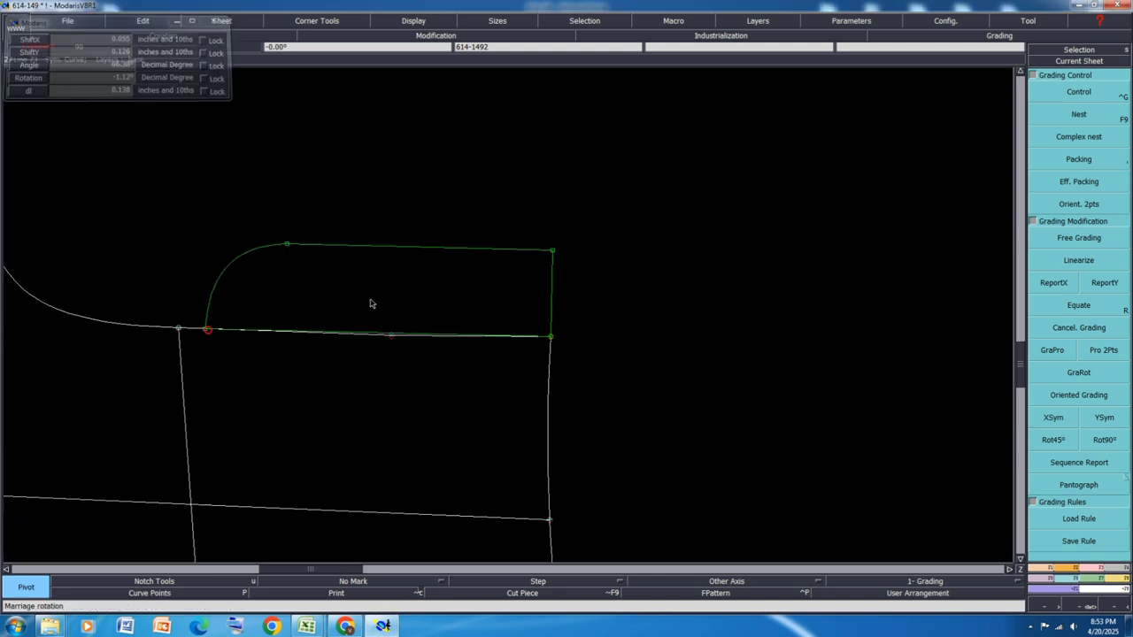
Step: Duplicate the married piece's upper line, end line and curve onto the trouser sheet with zero shift, and divorce the sheets
key("d")
left_click(288, 245)
left_click(302, 231)
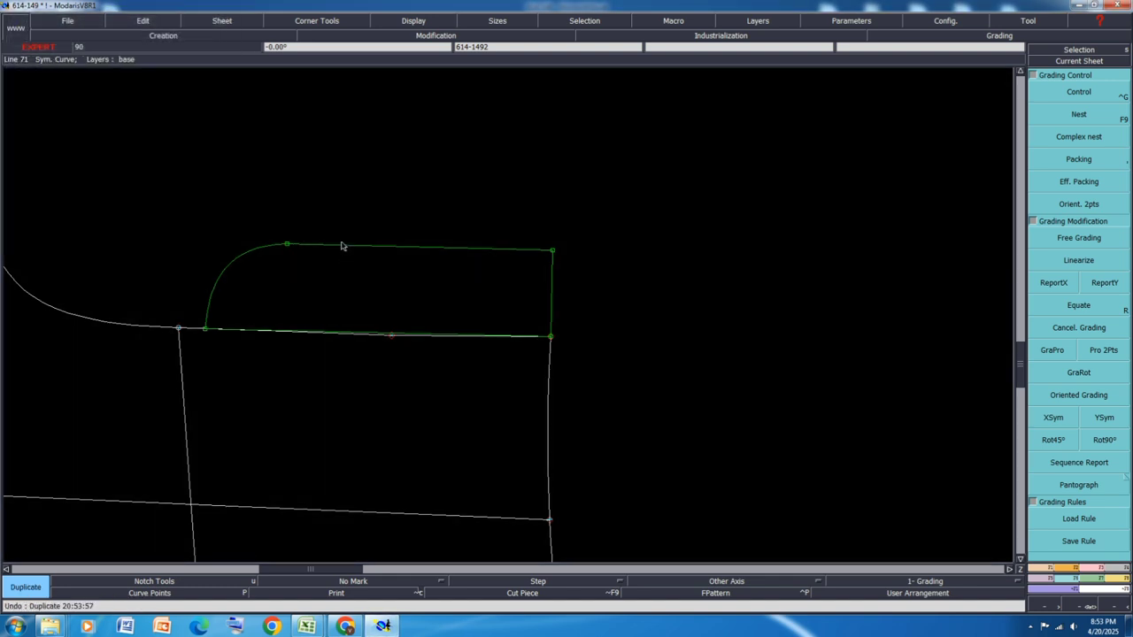
left_click(350, 249)
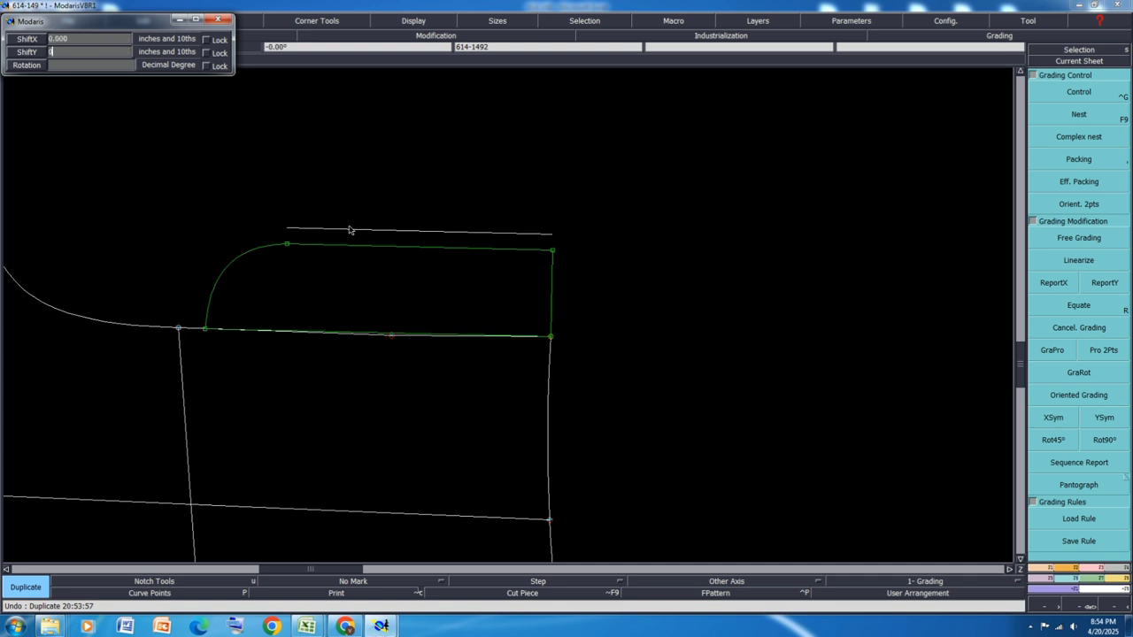
key("Return")
left_click(552, 301)
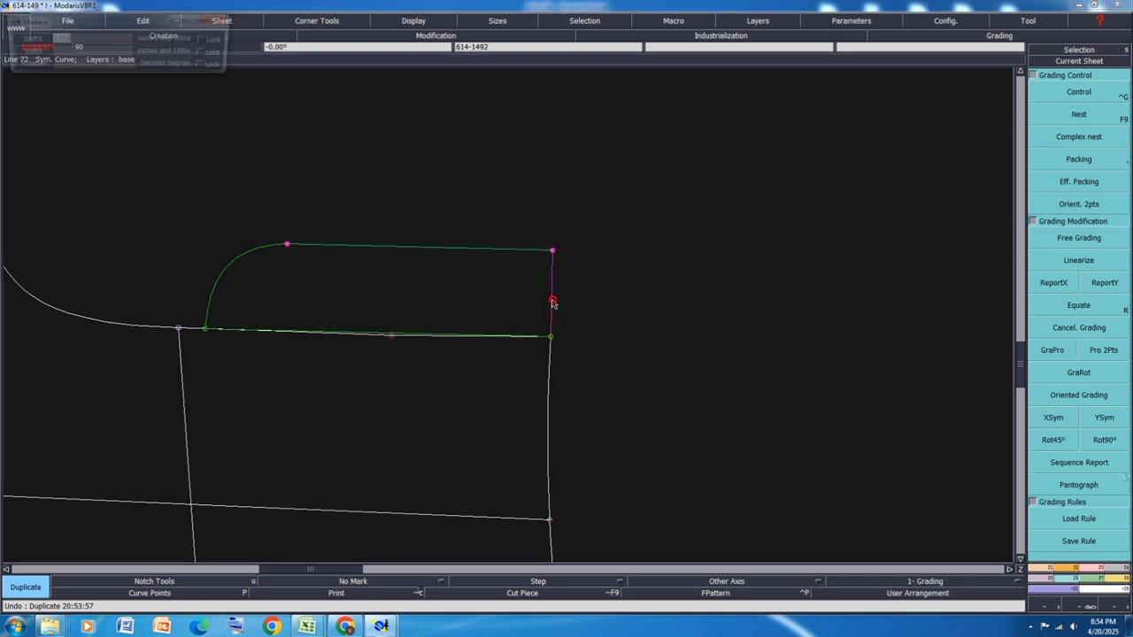
key("Return")
left_click(230, 263)
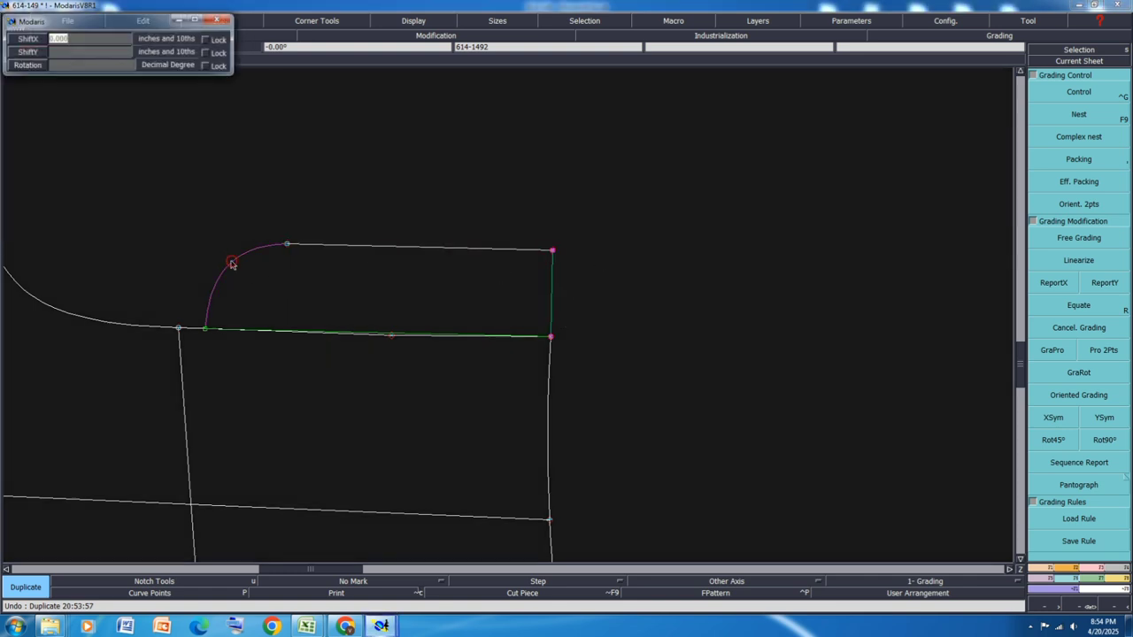
key("Return")
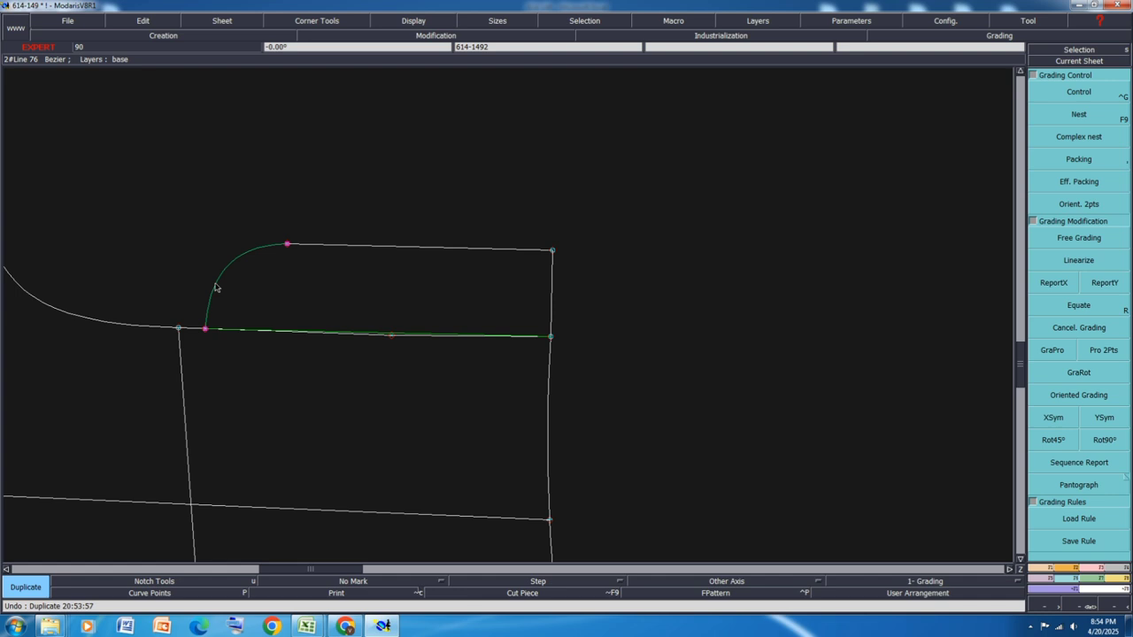
scroll(461, 225, "down", 3)
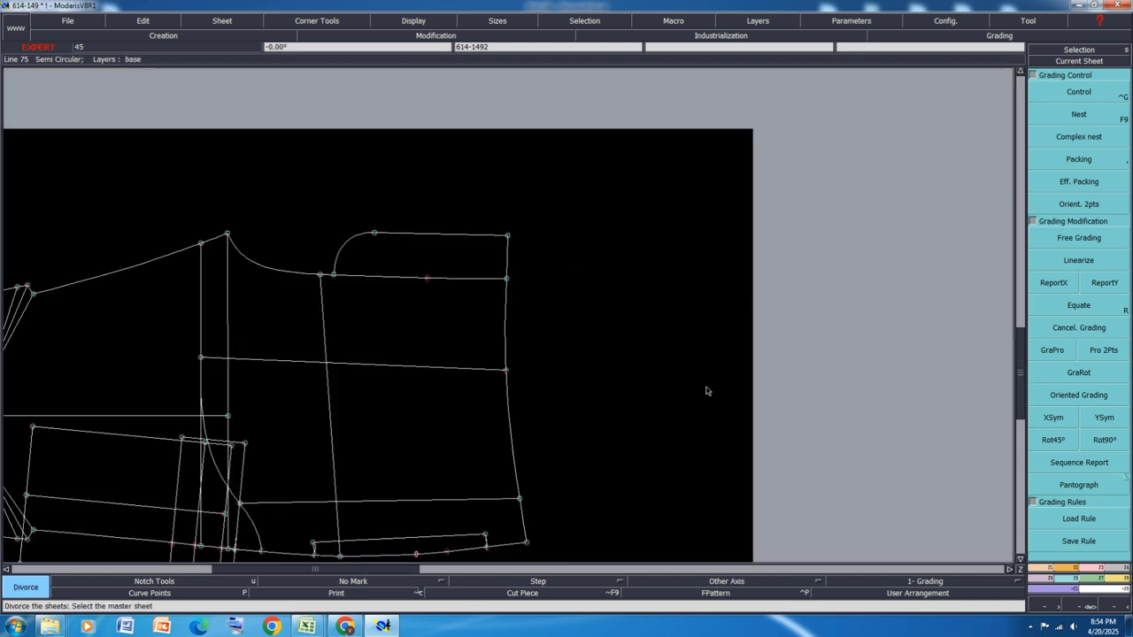
Step: Attach the coinciding end points where the copied fly curve meets its upper straight line
left_click(1091, 568)
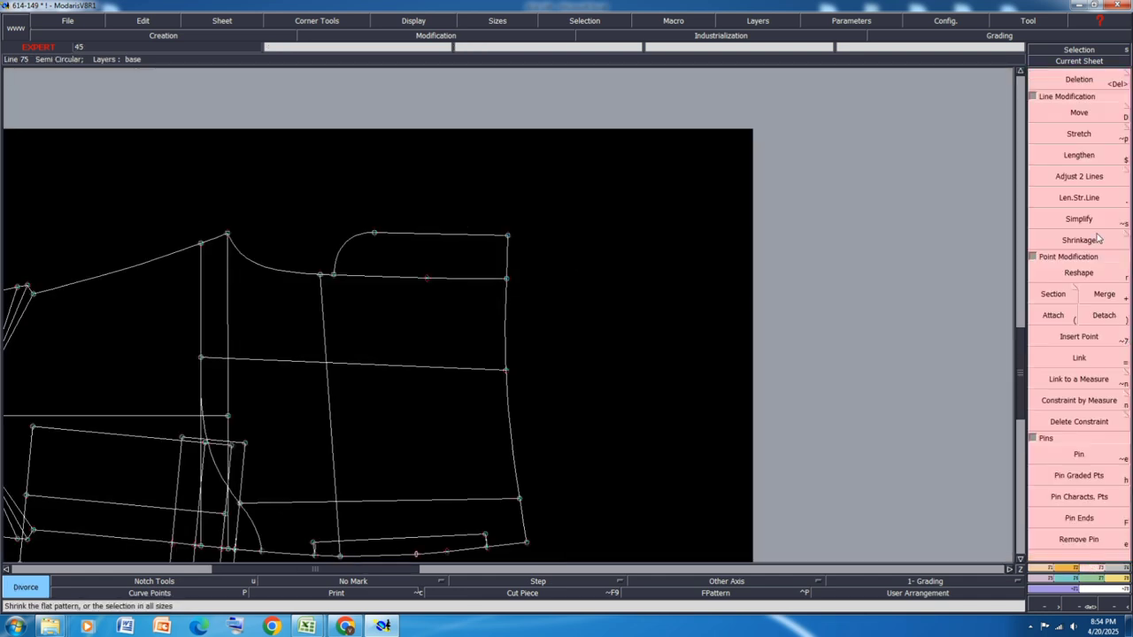
left_click(1052, 316)
left_click(374, 235)
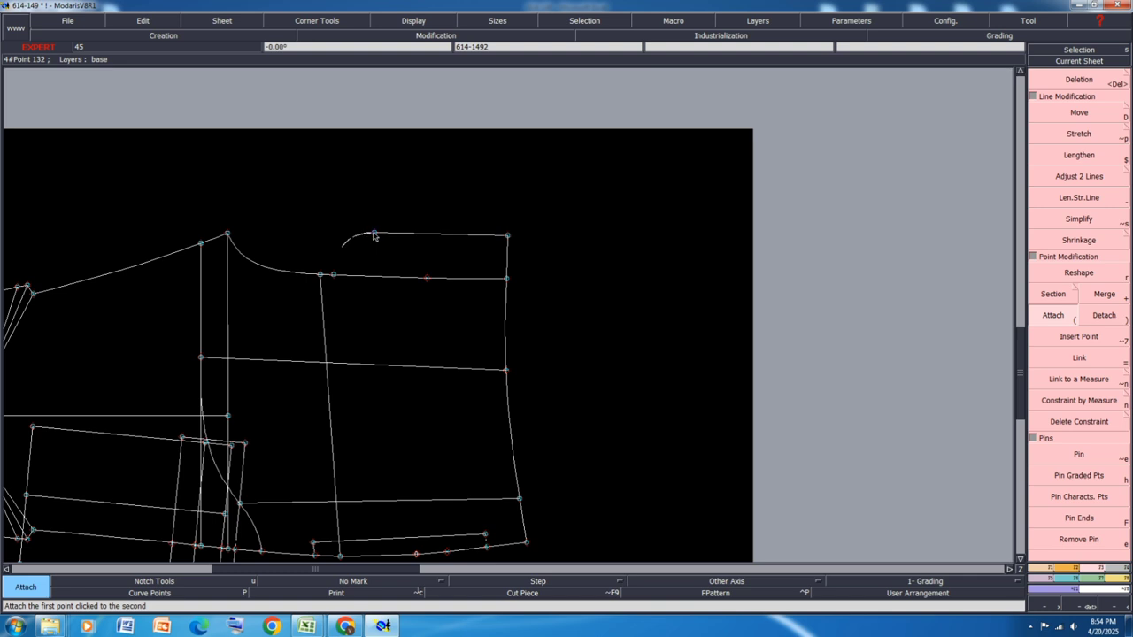
Step: Place a developed point about 1.76 inches beyond the fly curve's lower end and join it to the curve's upper end with a Bezier
key("d")
left_click(334, 278)
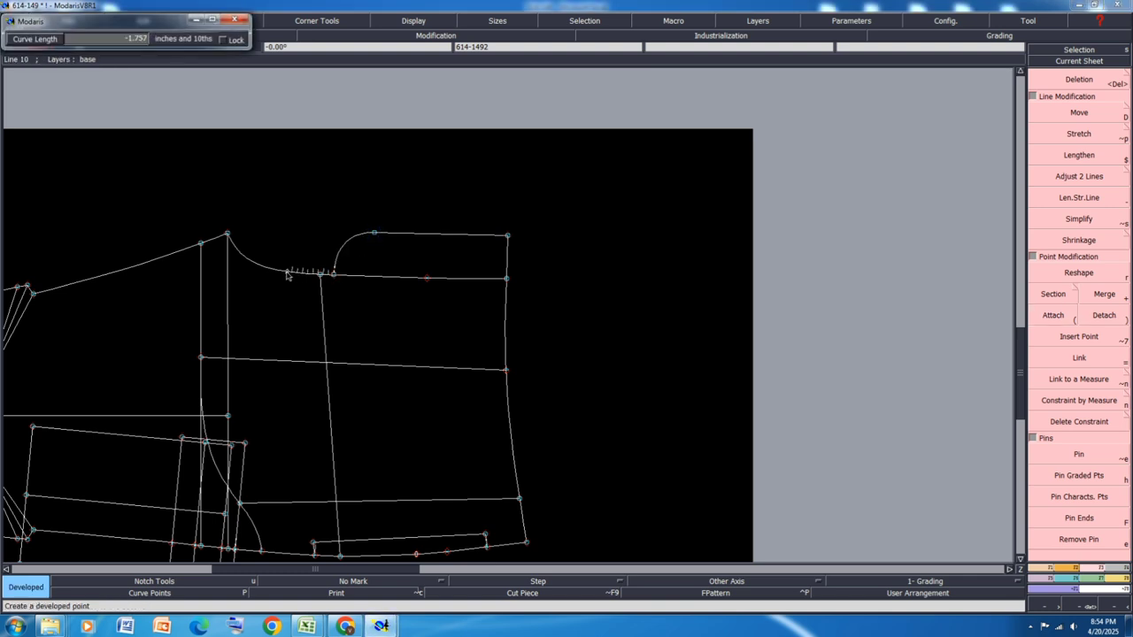
left_click(286, 275)
key("b")
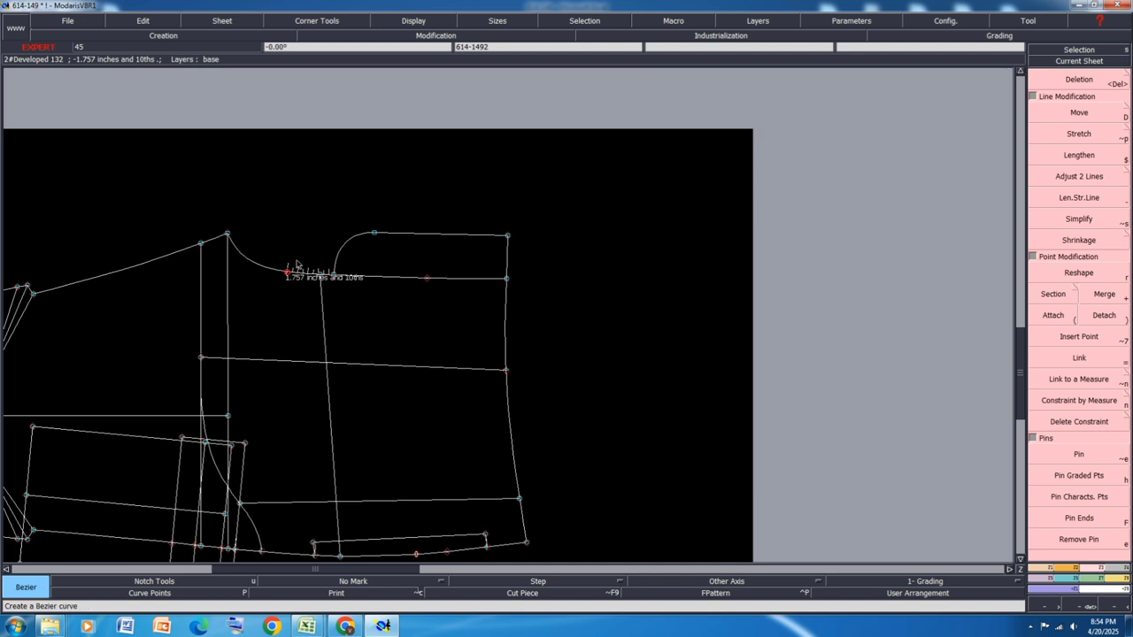
left_click(287, 273)
left_click(373, 233)
right_click(378, 238)
Step: Reshape the new Bezier into an S-curve that leaves the crotch curve tangentially and levels out into the fly's upper line
scroll(378, 236, "up", 1)
scroll(369, 237, "up", 1)
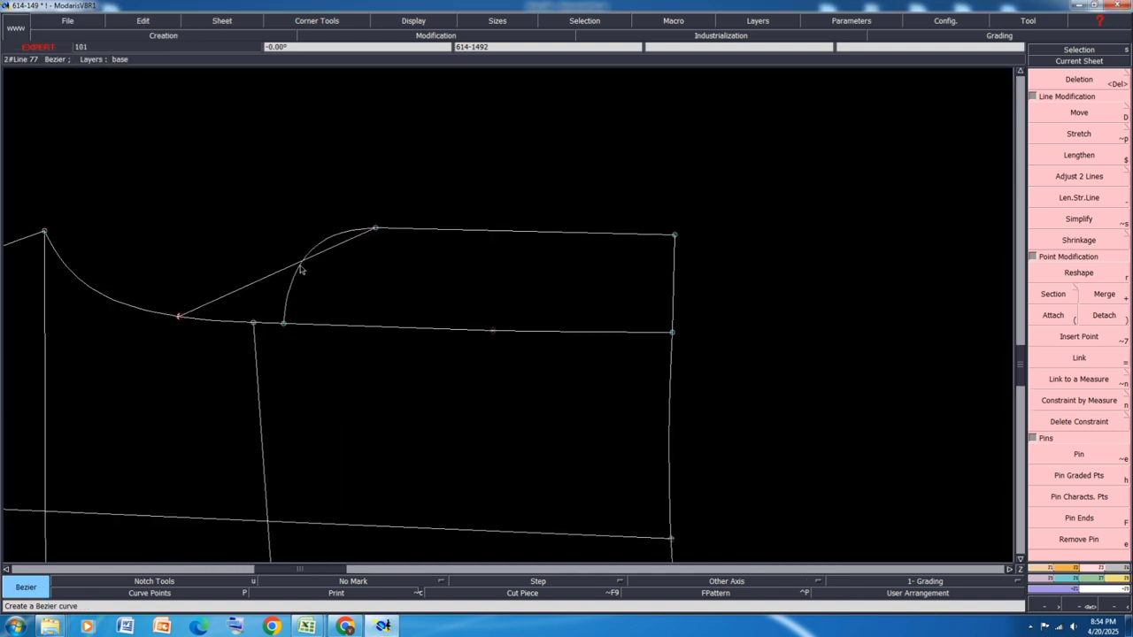
key("r")
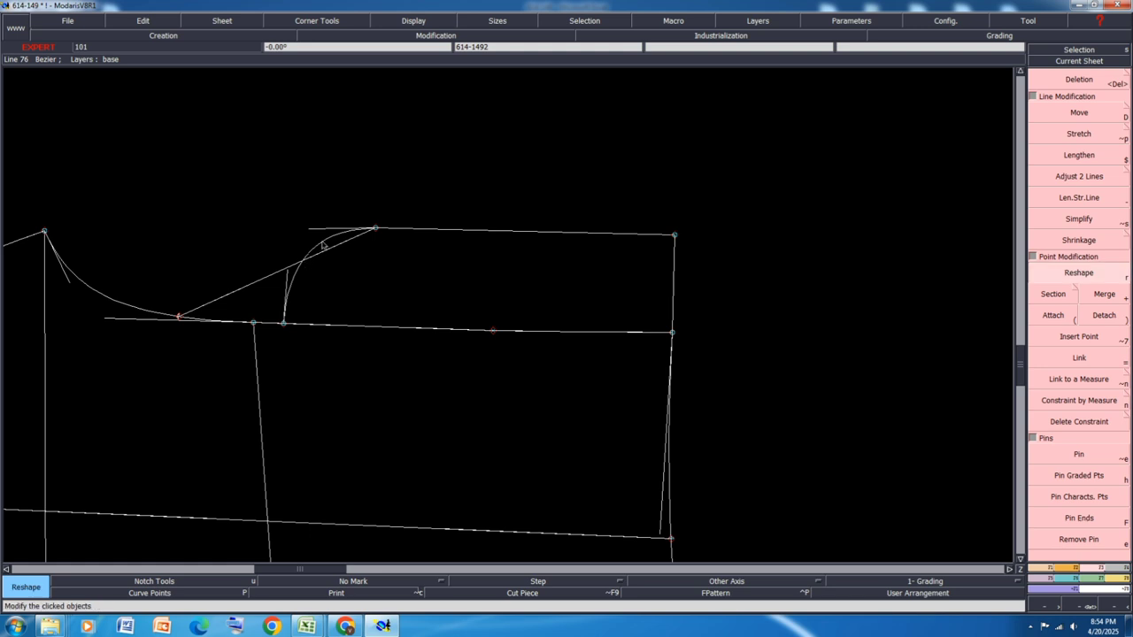
left_click(321, 254)
left_click(266, 228)
scroll(239, 299, "up", 2)
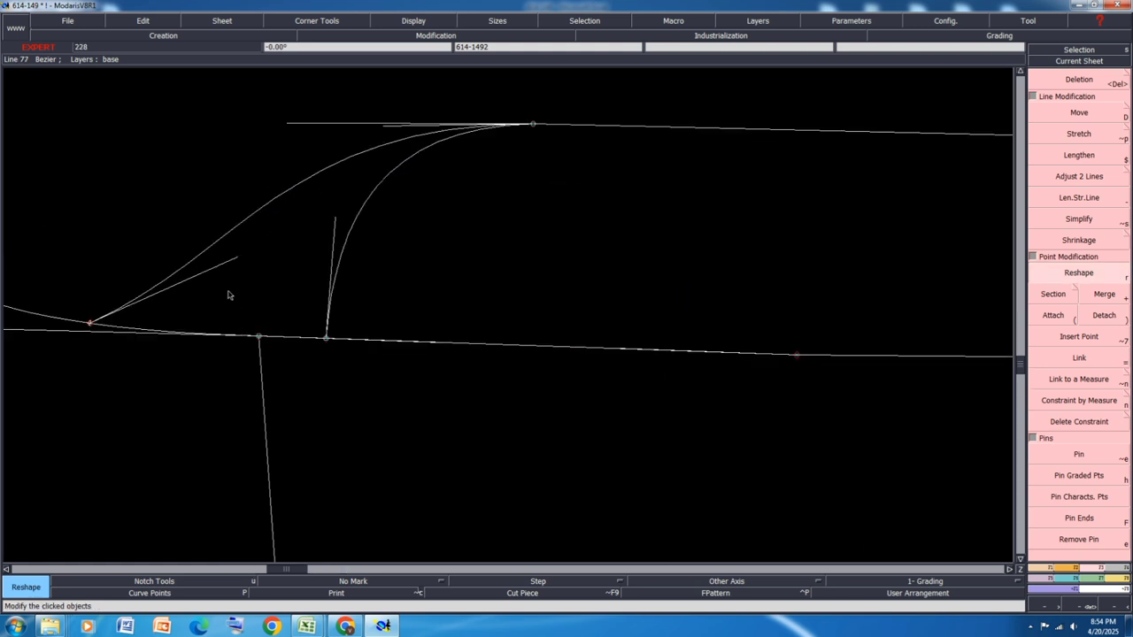
left_click(229, 263)
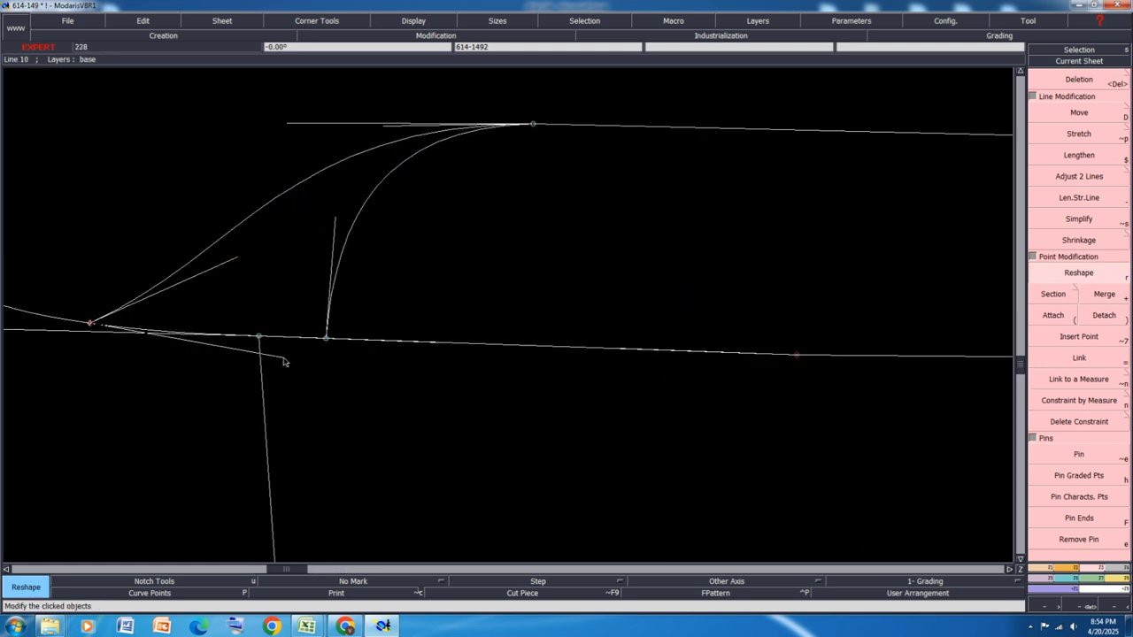
left_click(284, 358)
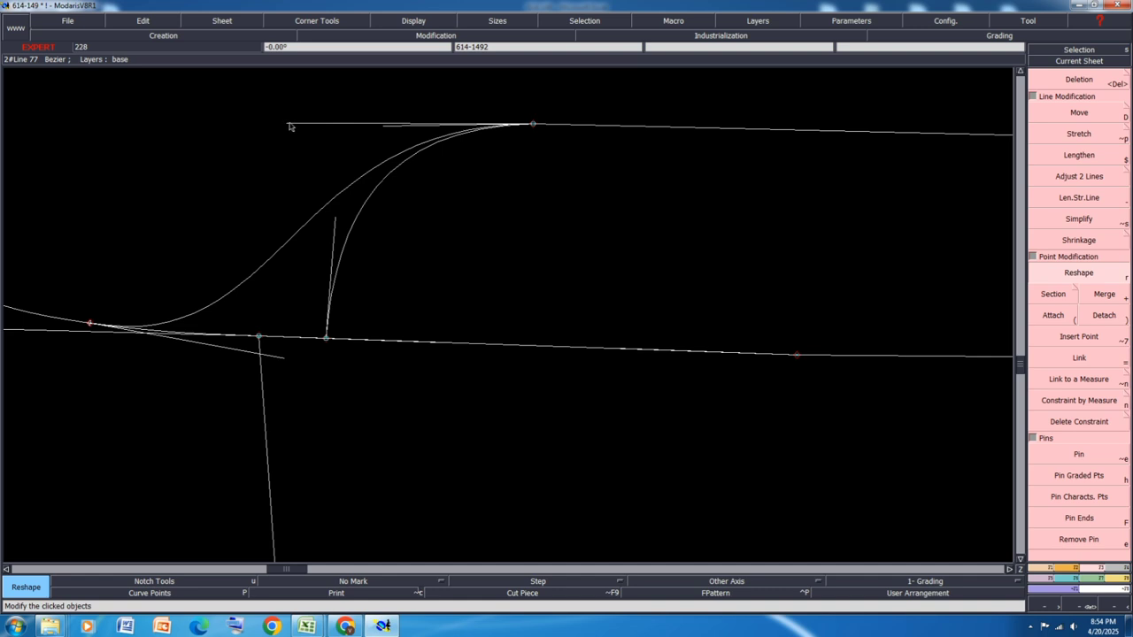
scroll(253, 188, "down", 2)
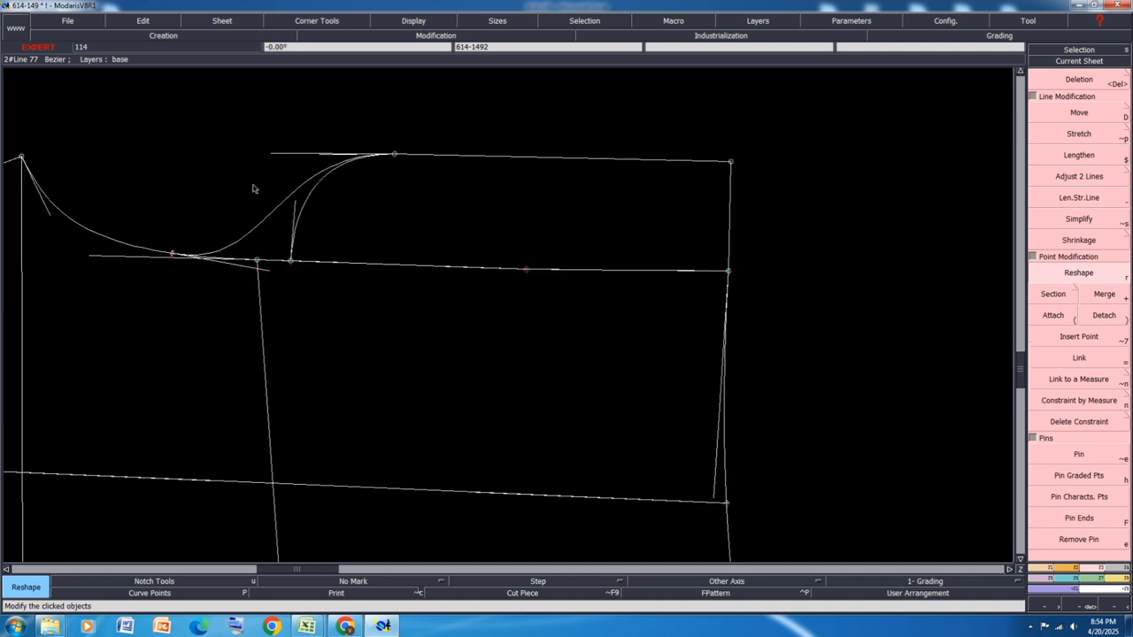
Step: Hide the curve handles and save the model, accepting the modified-file warning
key("ctrl+h")
key("ctrl+s")
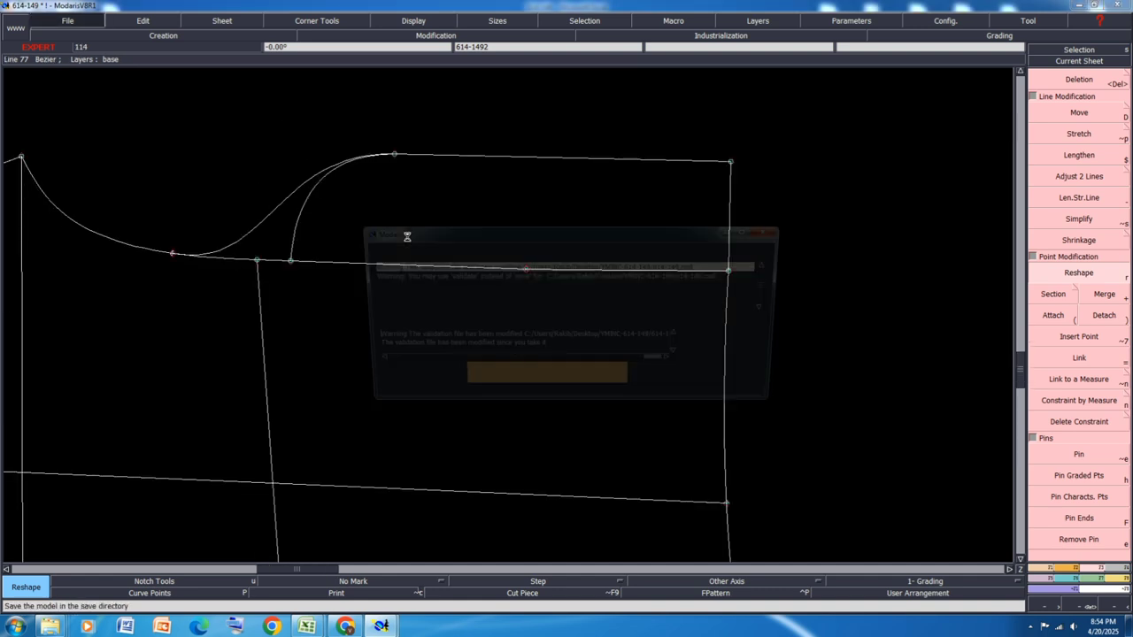
key("Return")
Step: Extract the area between the pocket opening and the waist line of the lower trouser piece as a seam piece
scroll(423, 244, "down", 4)
scroll(445, 246, "down", 2)
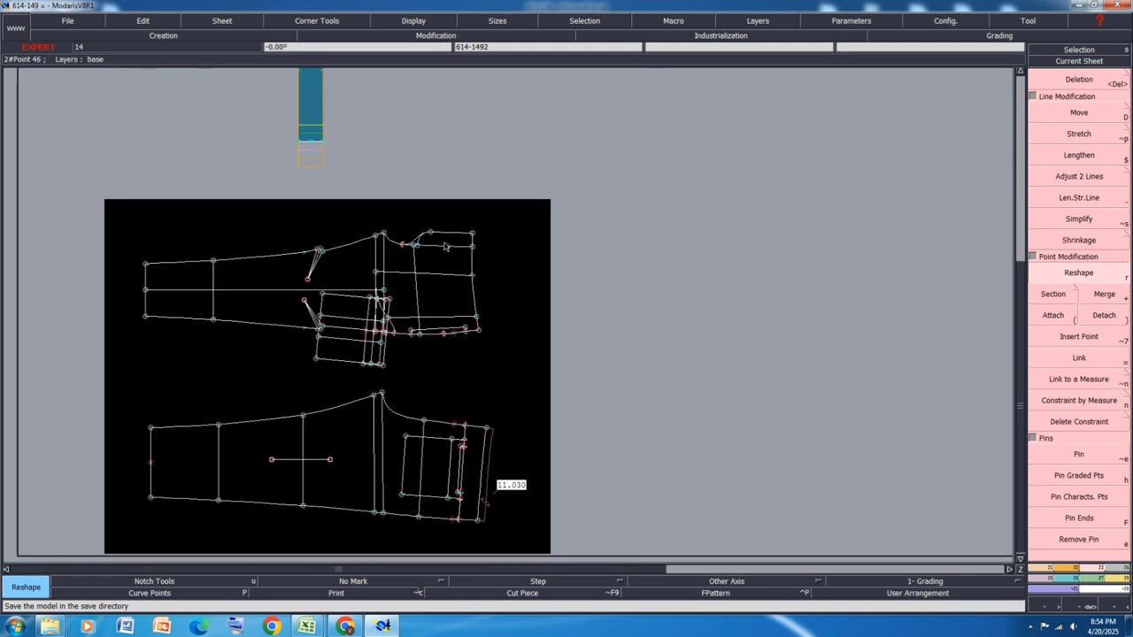
scroll(364, 531, "up", 1)
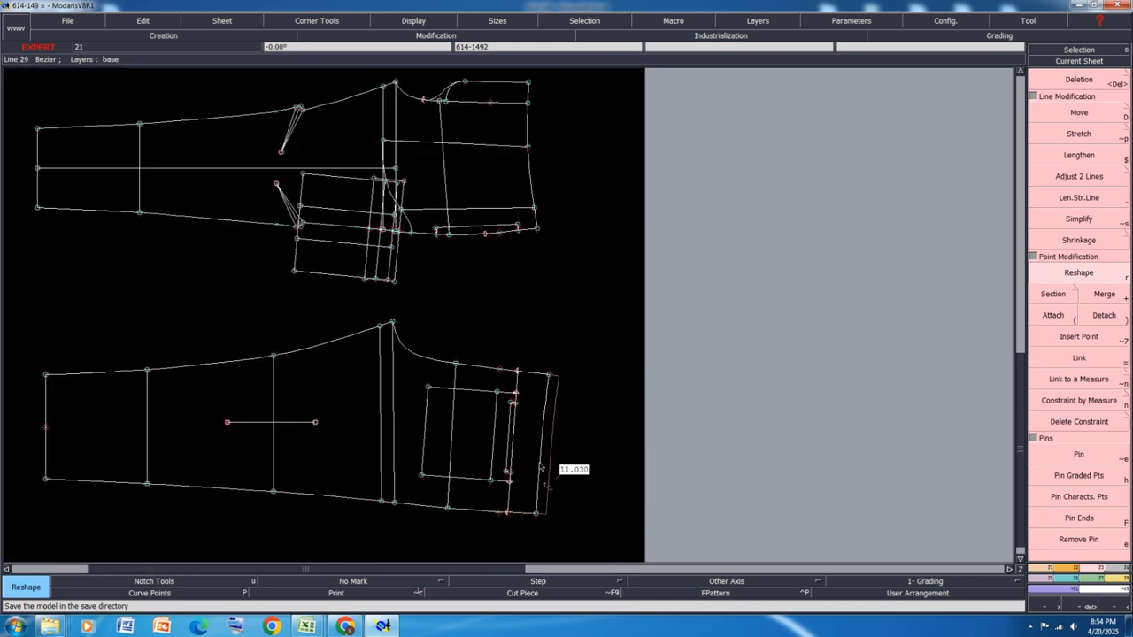
scroll(522, 474, "up", 1)
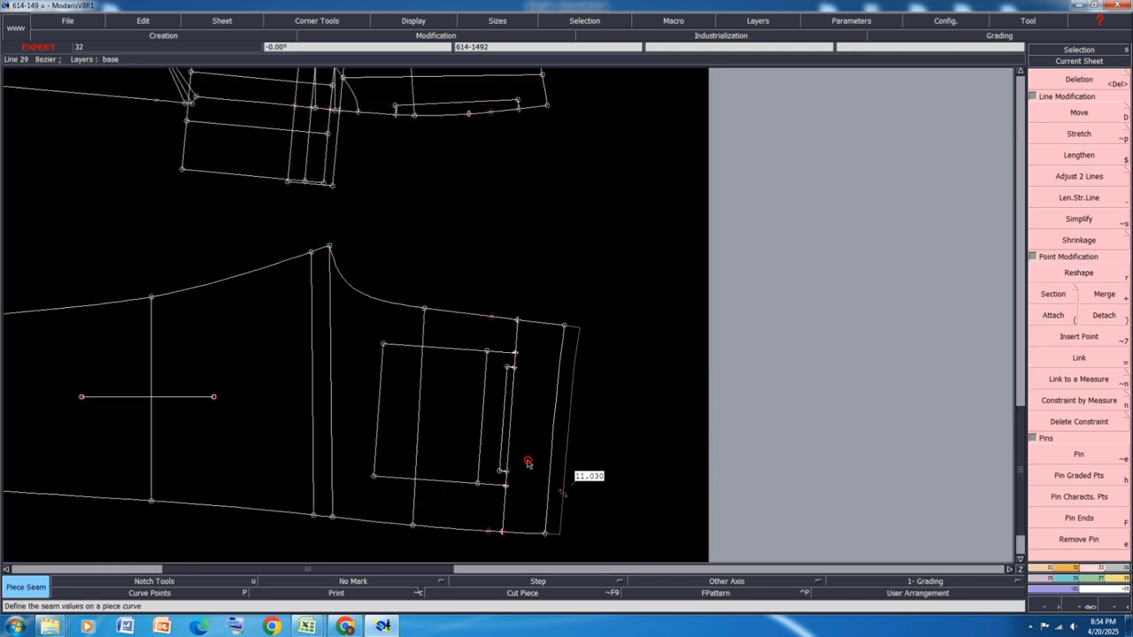
left_click(1112, 569)
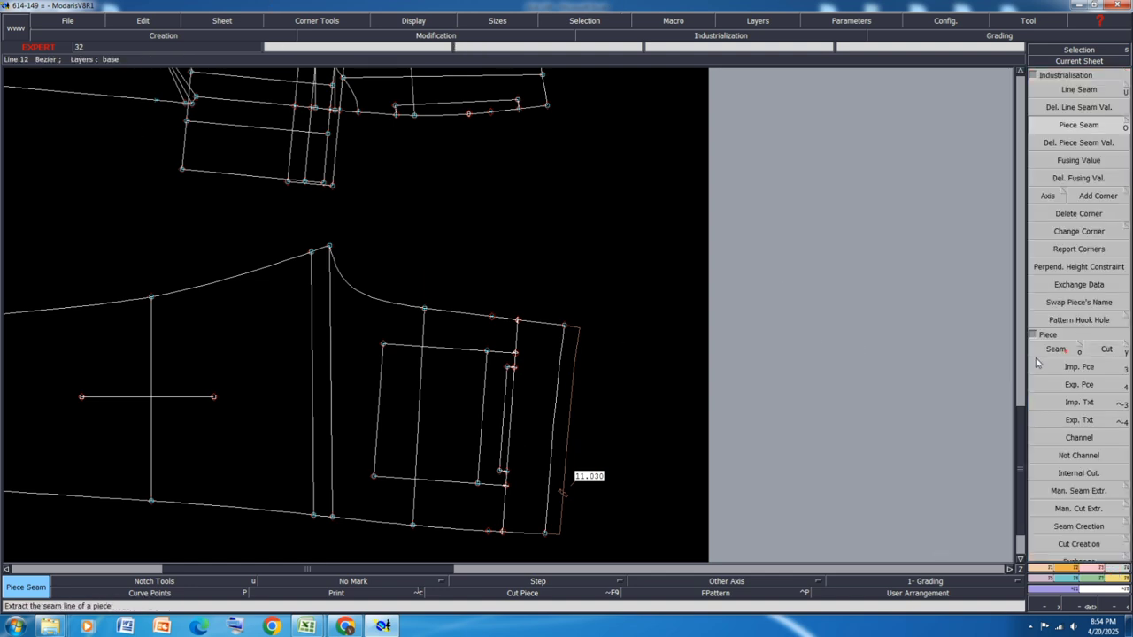
left_click(1066, 349)
left_click(534, 400)
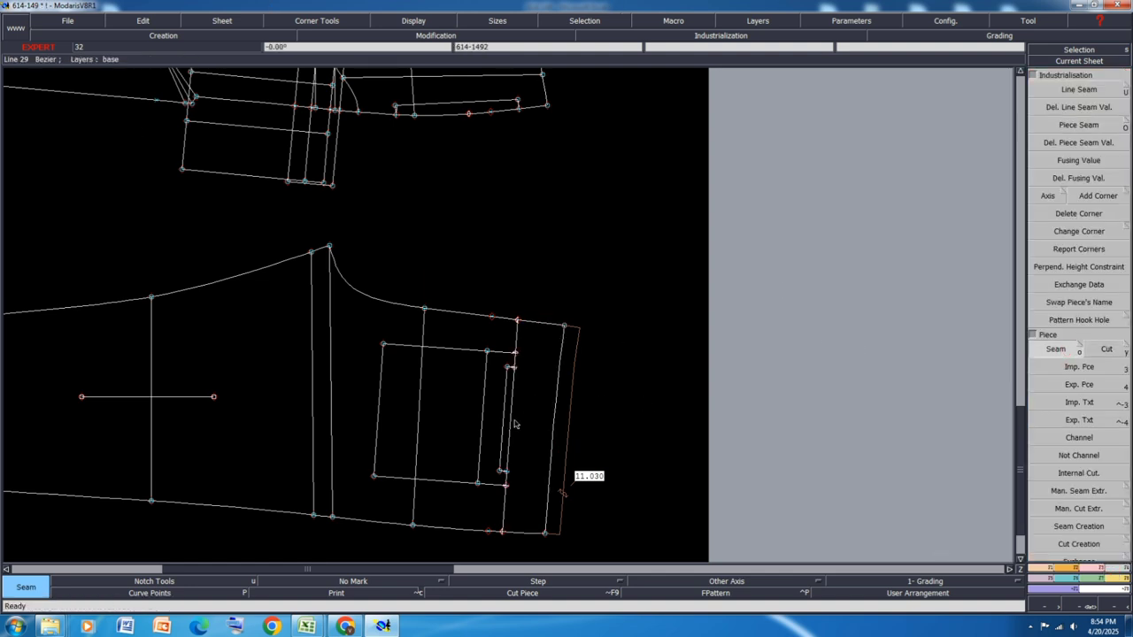
left_click_drag(527, 359, 488, 482)
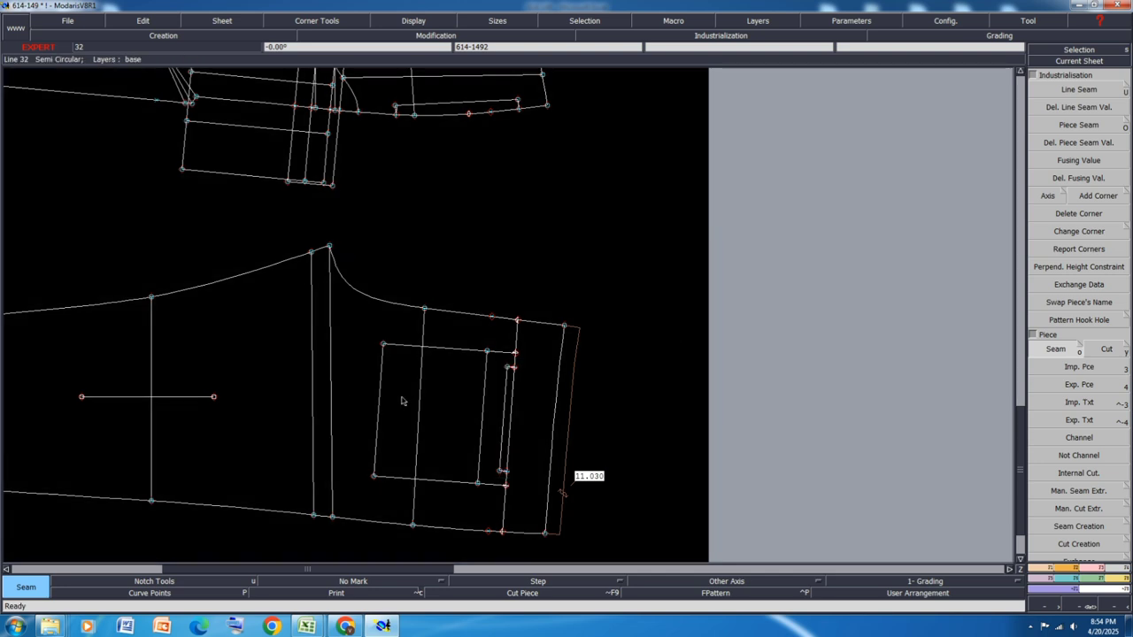
Step: Extract the large pocket rectangle and the narrow areas beside it on the lower trouser piece as seam pieces
left_click(401, 401)
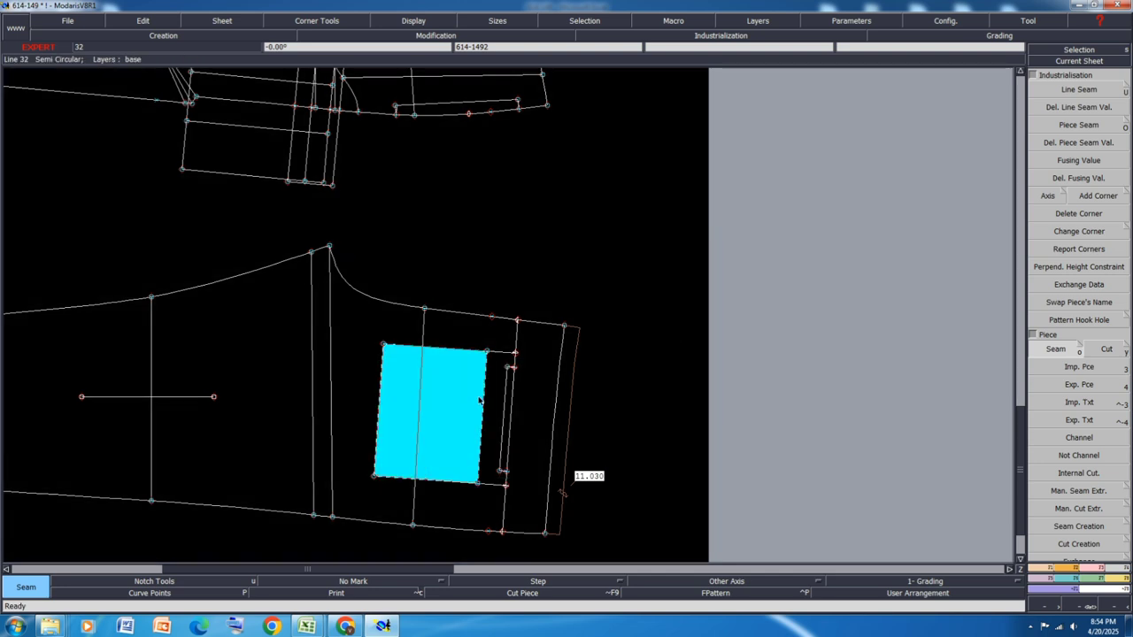
right_click(464, 406)
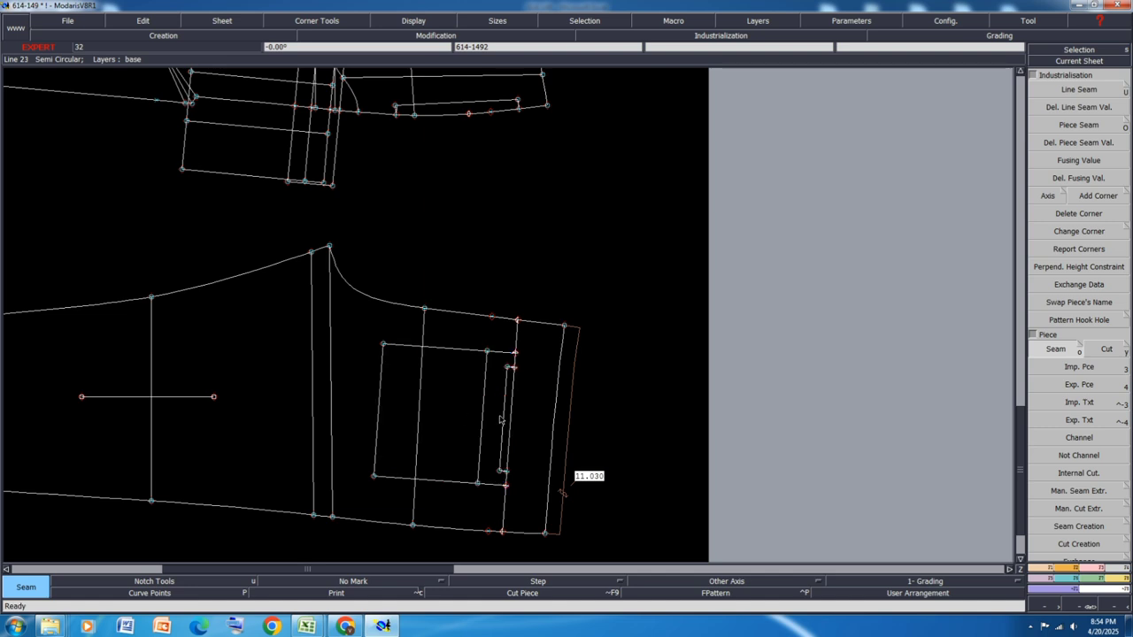
left_click(493, 414)
left_click(508, 408)
right_click(510, 413)
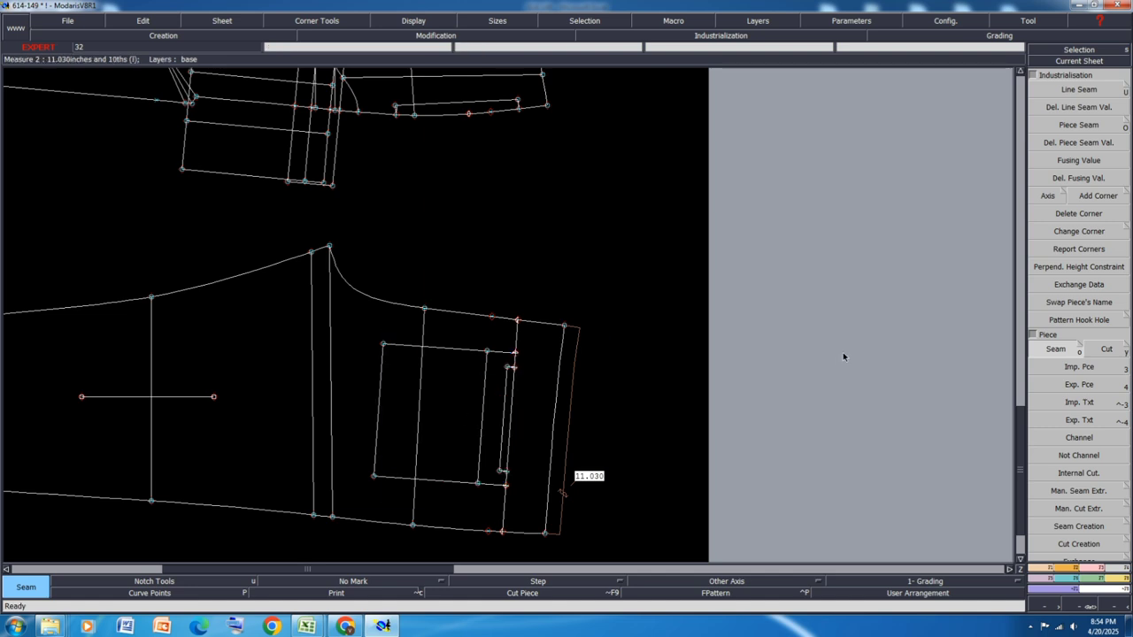
Step: Delete the four lines of the large pocket rectangle on the lower trouser piece
key("Delete")
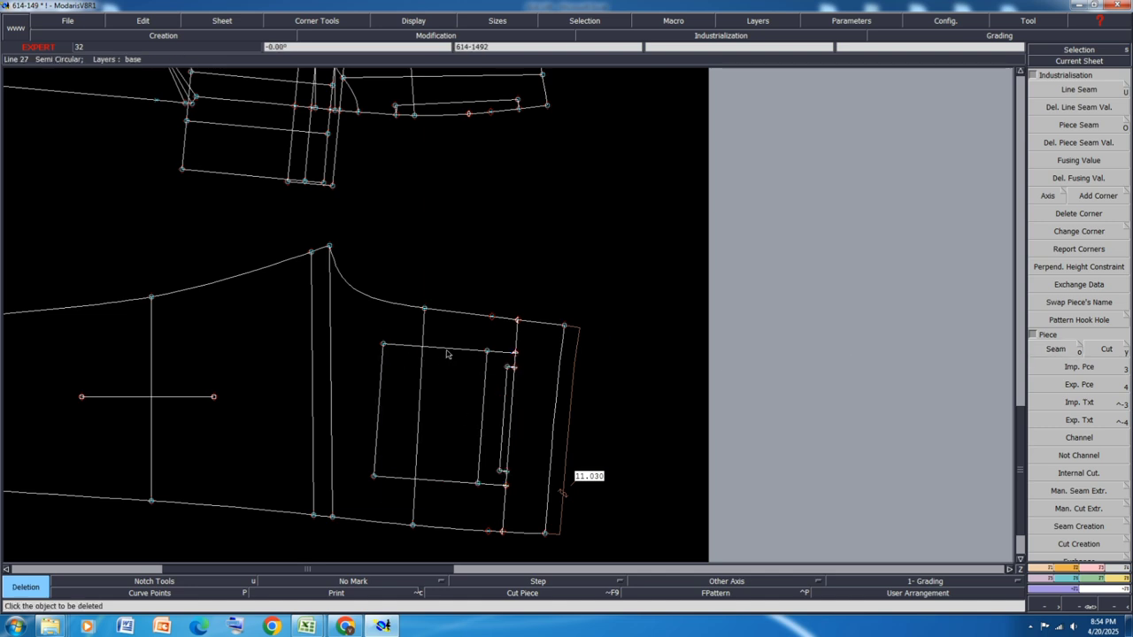
left_click(447, 354)
left_click(380, 404)
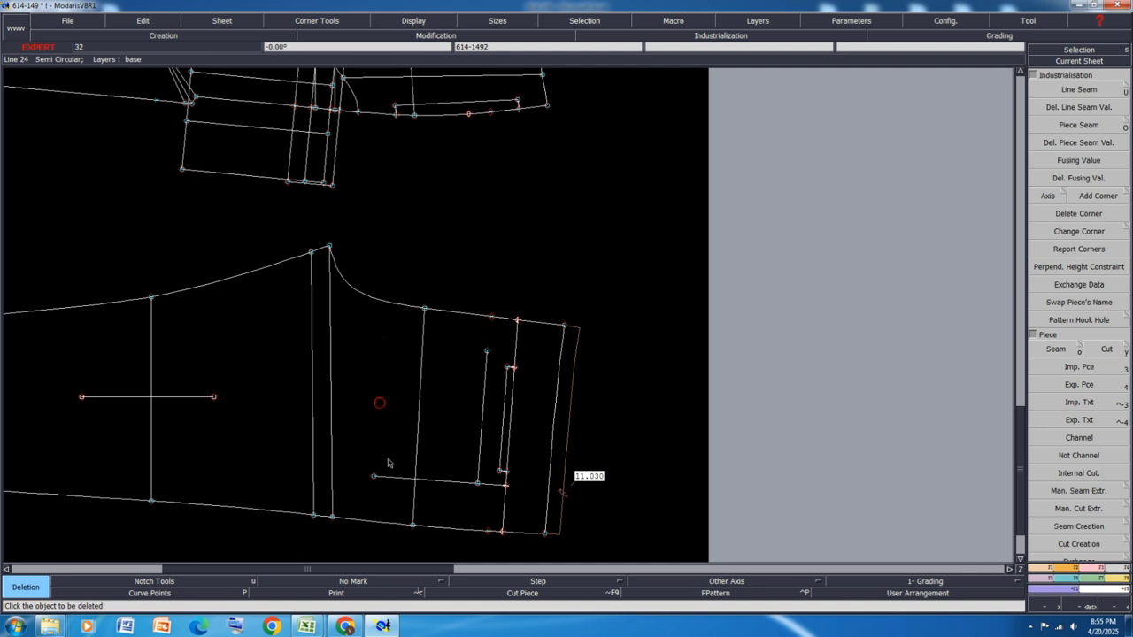
left_click(392, 476)
left_click(478, 461)
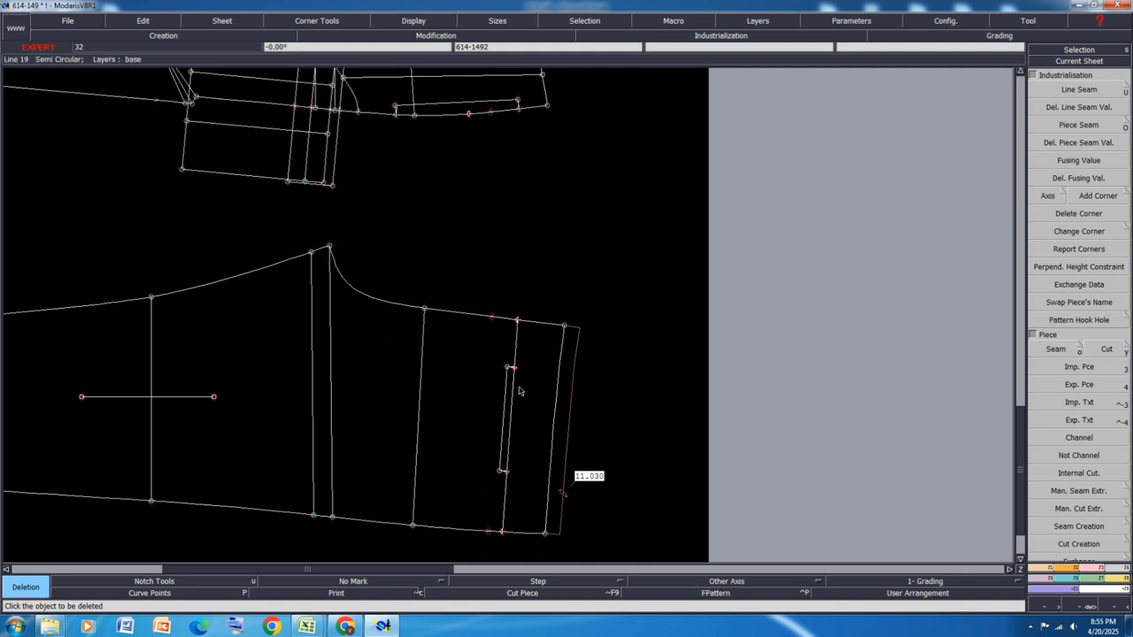
Step: Insert intersection points on the lower piece's long pocket line where the narrow rectangle's short ends meet it
scroll(518, 389, "up", 3)
mouse_move(506, 330)
key("Insert")
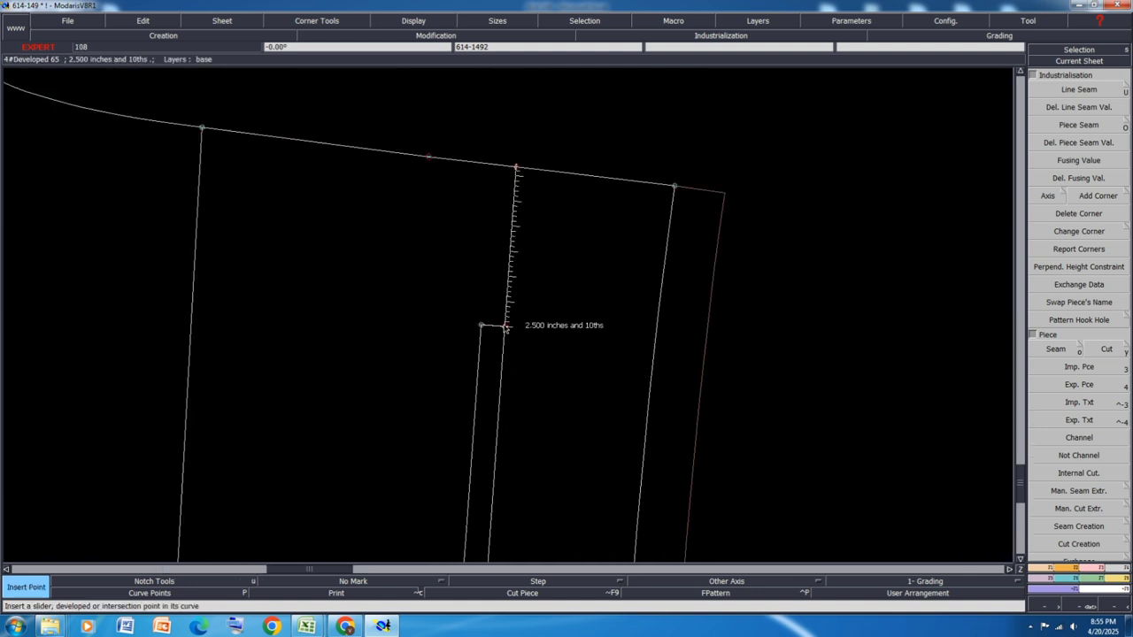
left_click(506, 330)
scroll(494, 273, "down", 1)
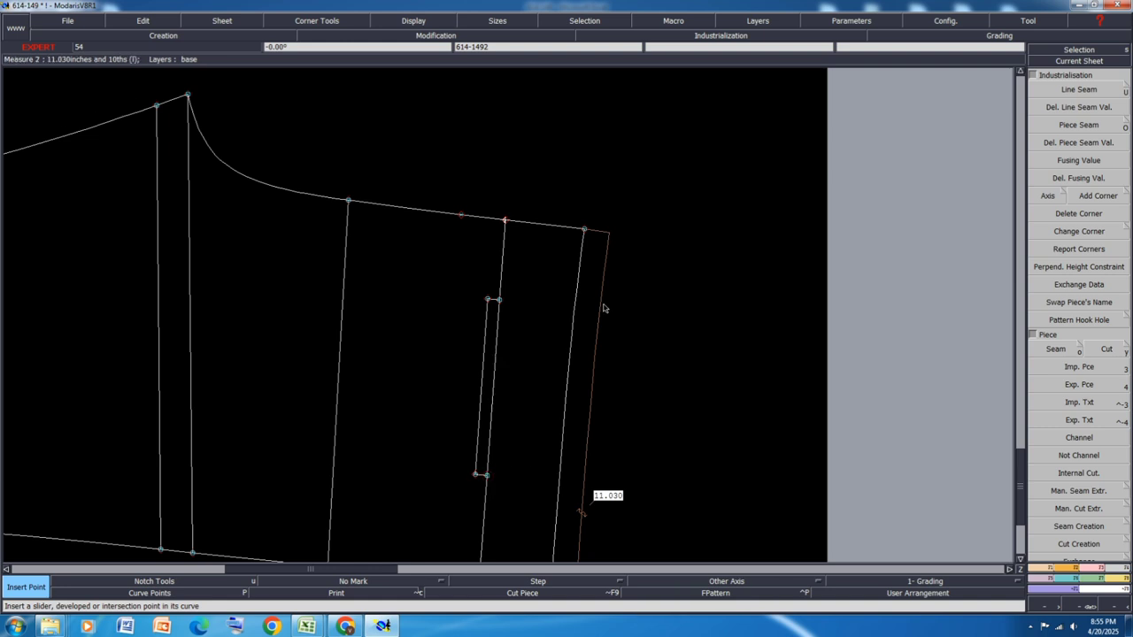
scroll(603, 310, "down", 2)
Step: Extract the whole lower trouser leg up to the long pocket line as a seam piece with its internal lines, and rearrange all sheets
right_click_drag(565, 244, 251, 406)
left_click(1056, 349)
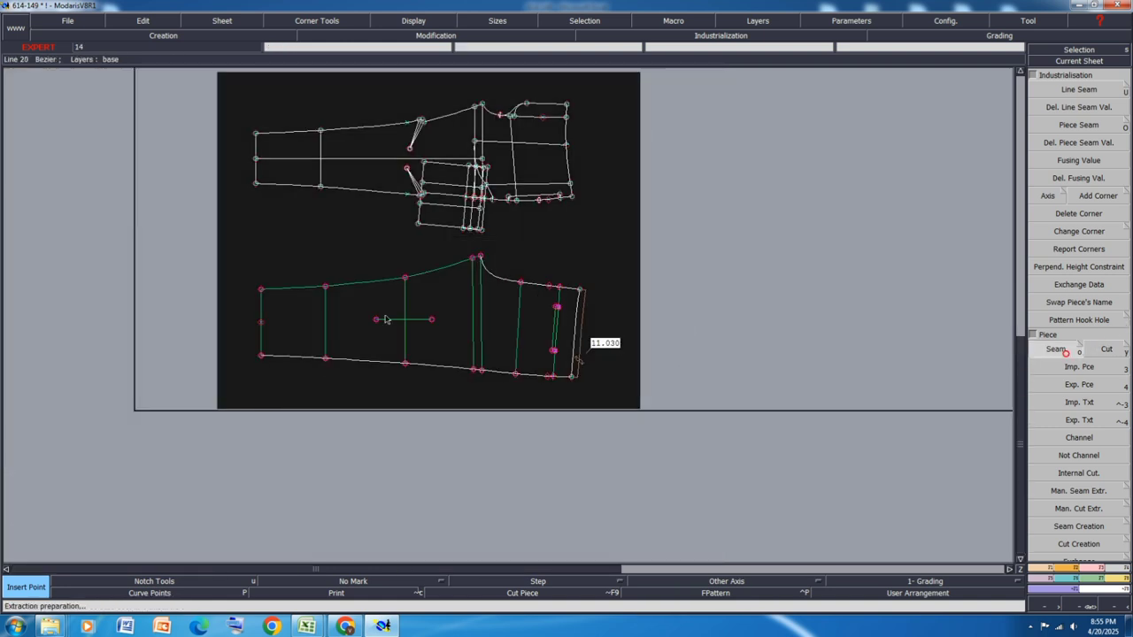
left_click(314, 326)
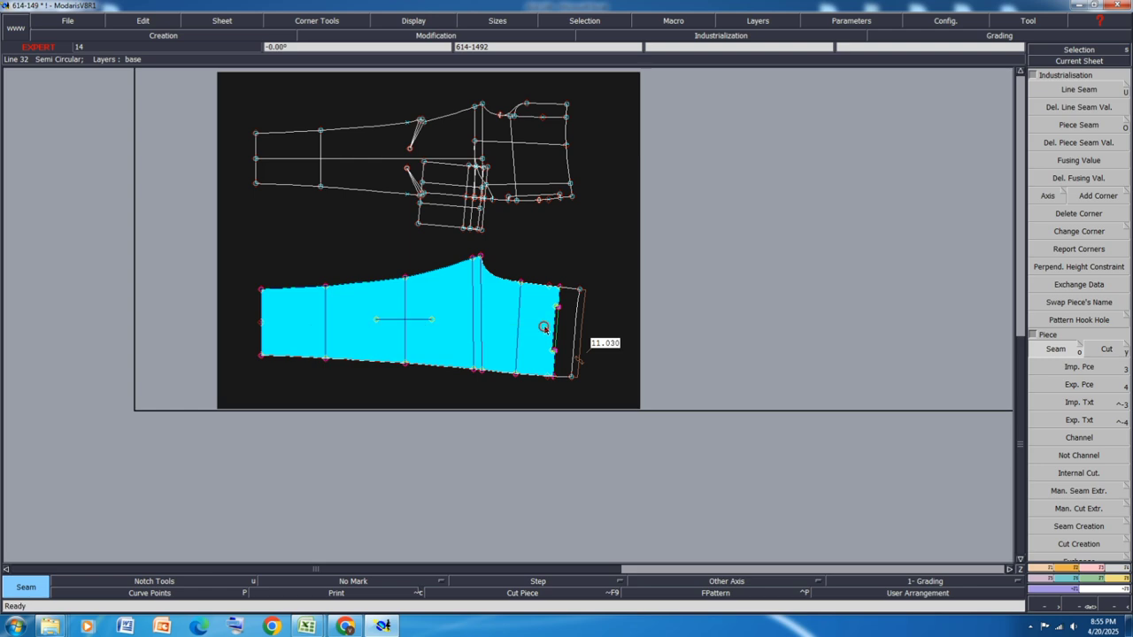
scroll(542, 330, "up", 3)
right_click(490, 321)
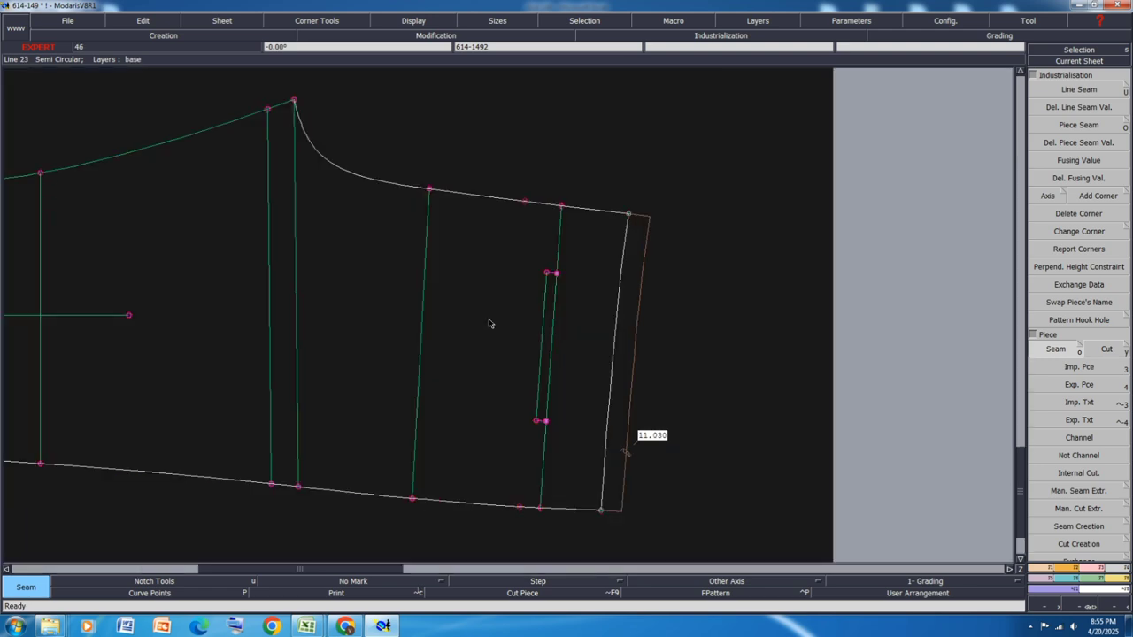
key("j")
Step: Insert points on the upper piece's lower side seam at the narrow rectangle's corner and the lower end of the pocket bag curve
right_click(633, 338)
scroll(211, 391, "up", 2)
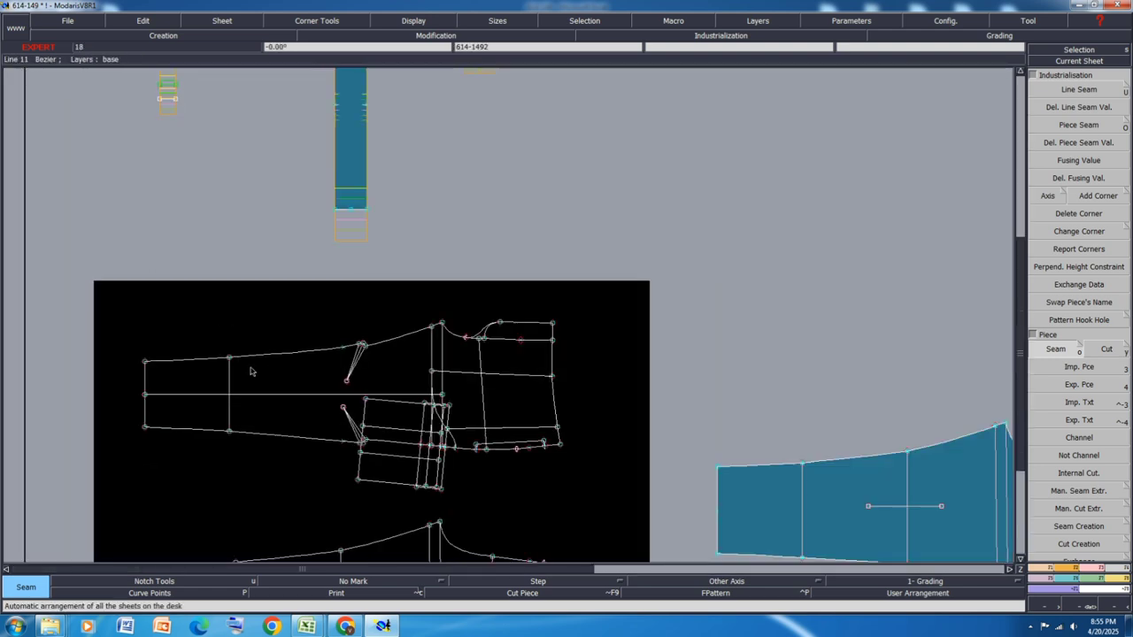
scroll(600, 352, "down", 2)
scroll(475, 384, "up", 2)
scroll(620, 355, "up", 3)
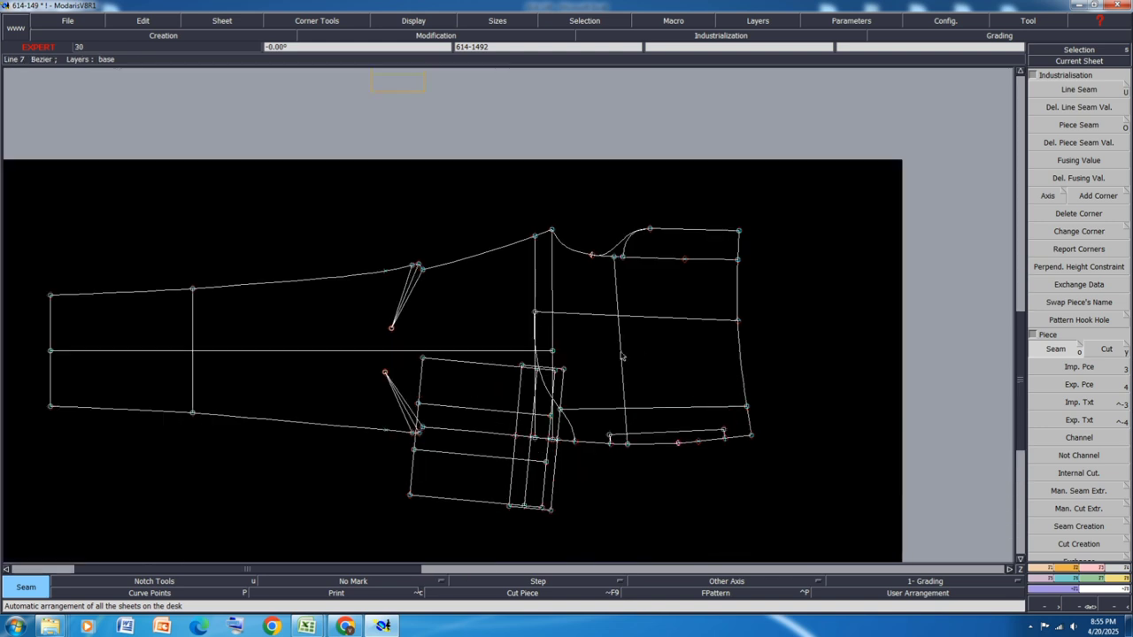
key("o")
scroll(757, 505, "up", 2)
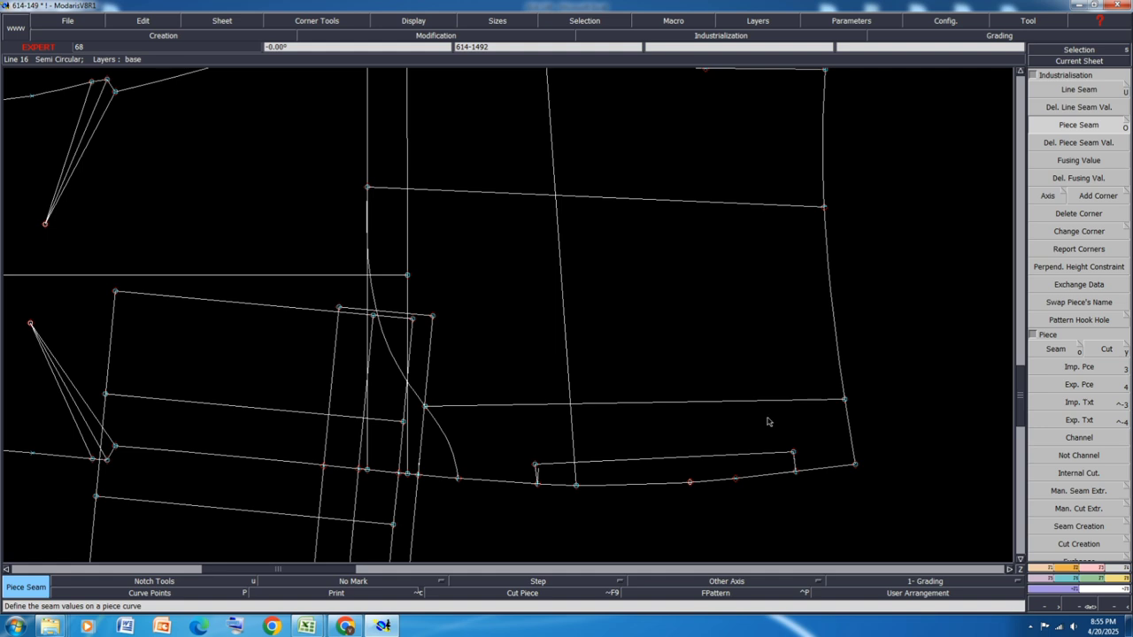
key("i")
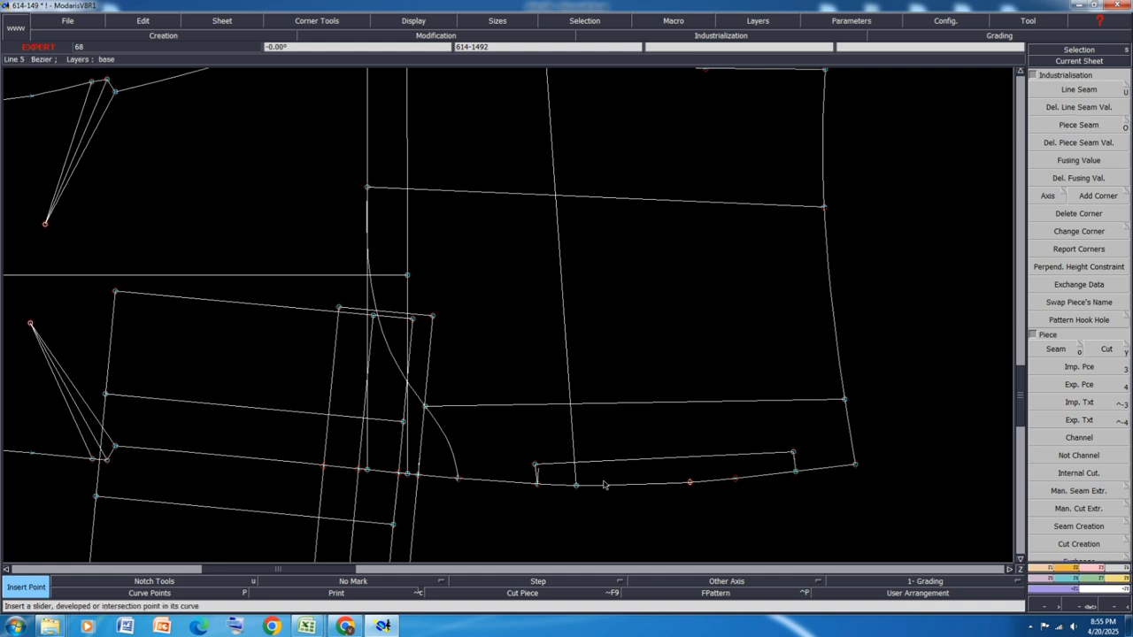
left_click(538, 484)
left_click(457, 478)
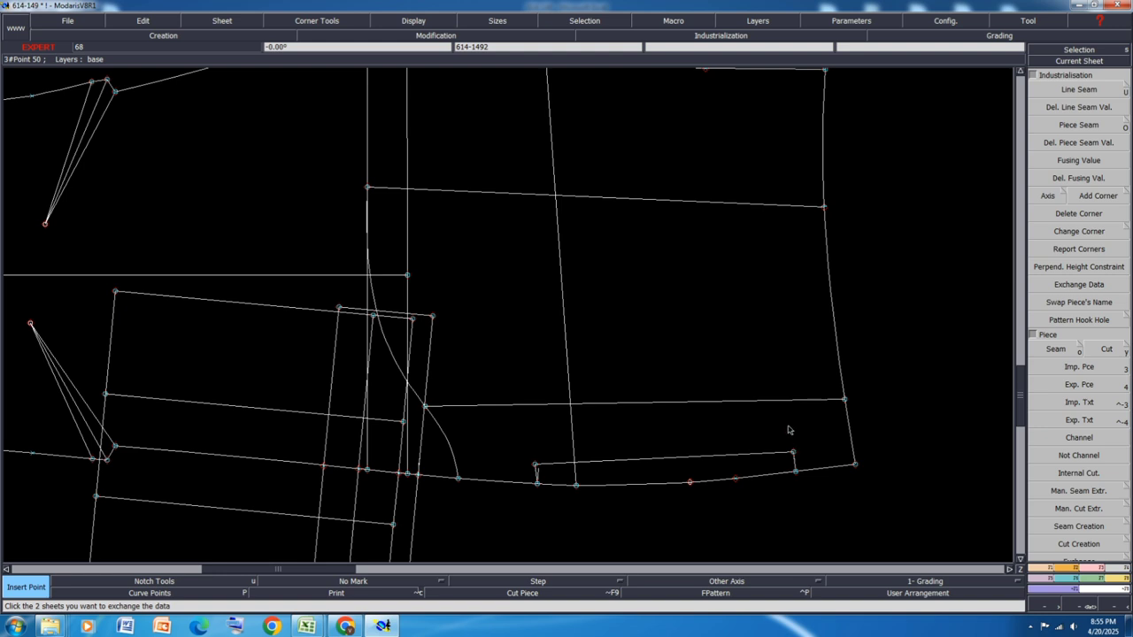
Step: Delete the vertical construction line beside the crotch line that crosses the upper piece's pocket bag area
key("o")
key("o")
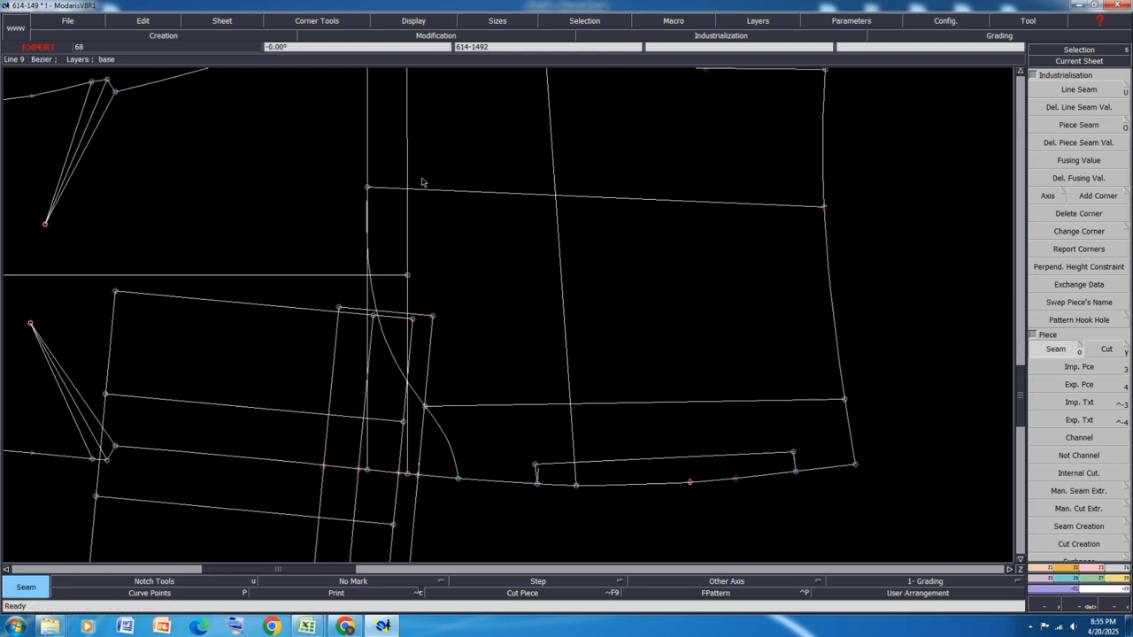
scroll(376, 230, "up", 2)
scroll(370, 232, "down", 5)
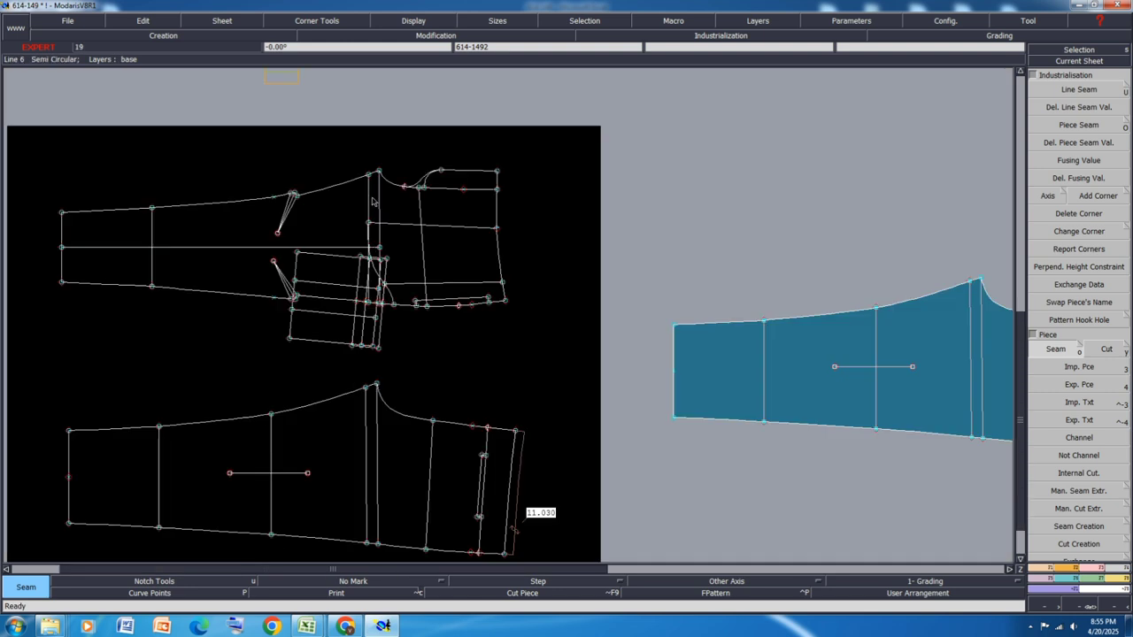
key("Delete")
scroll(373, 217, "up", 3)
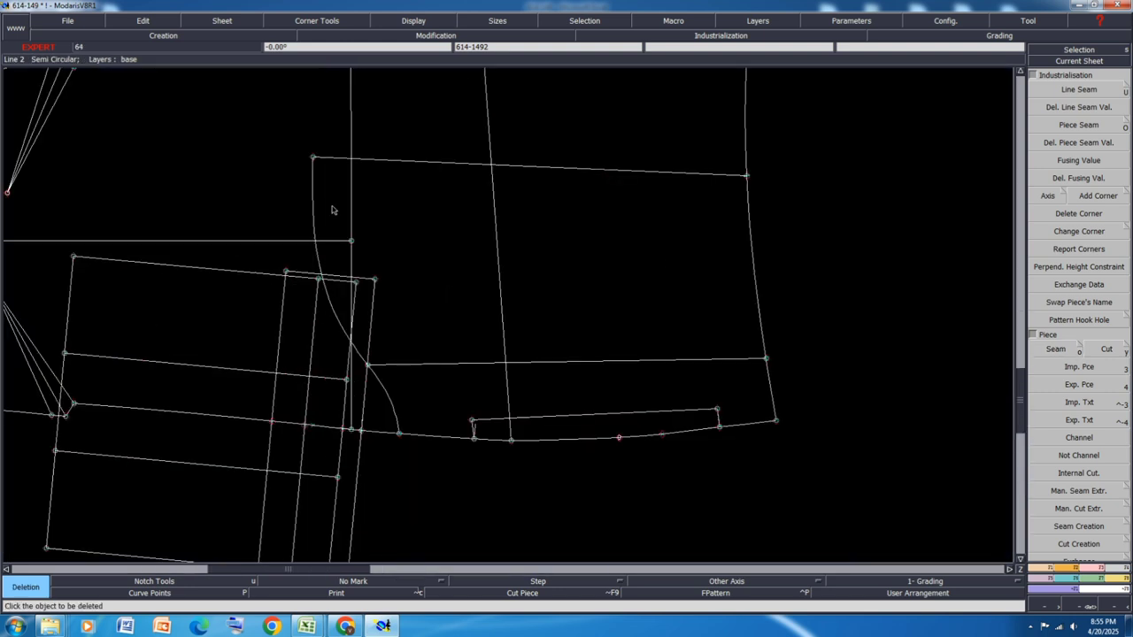
Step: Extract the pocket bag area of the upper piece, bounded by the S-shaped curve, waist line and side seam, as a seam piece
key("o")
left_click(332, 210)
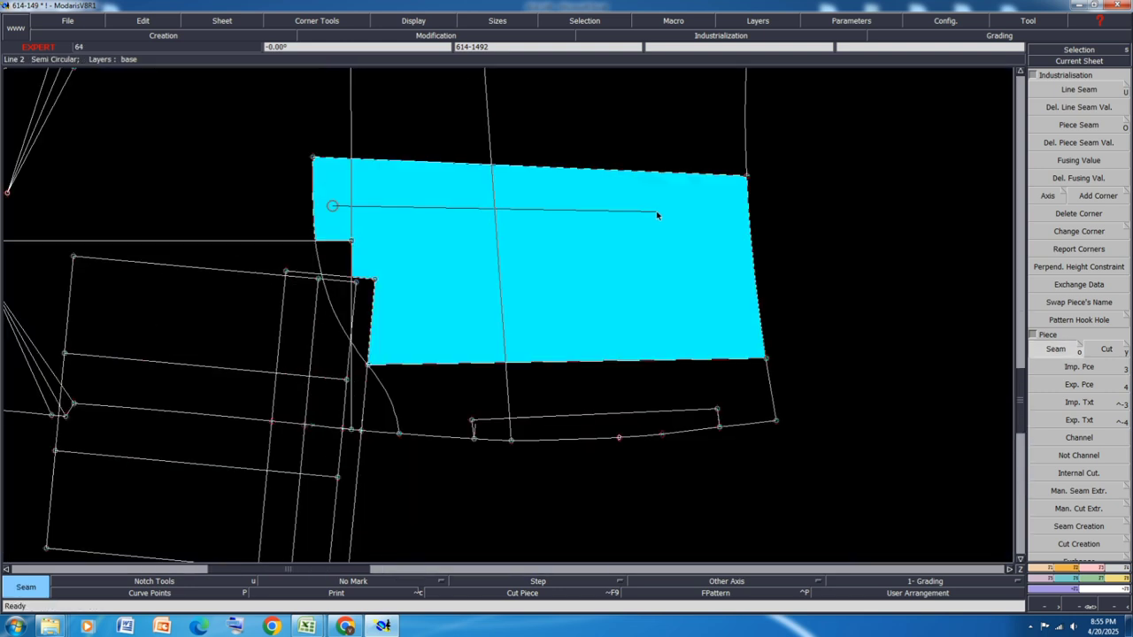
left_click(656, 213)
left_click(725, 412)
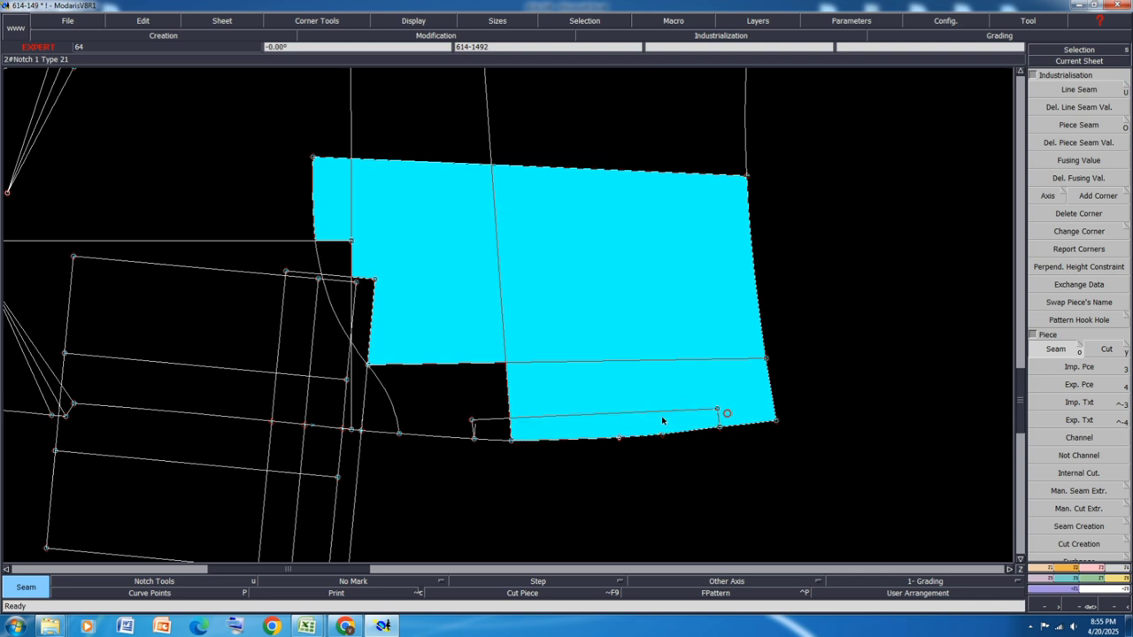
left_click(443, 409)
left_click(440, 353)
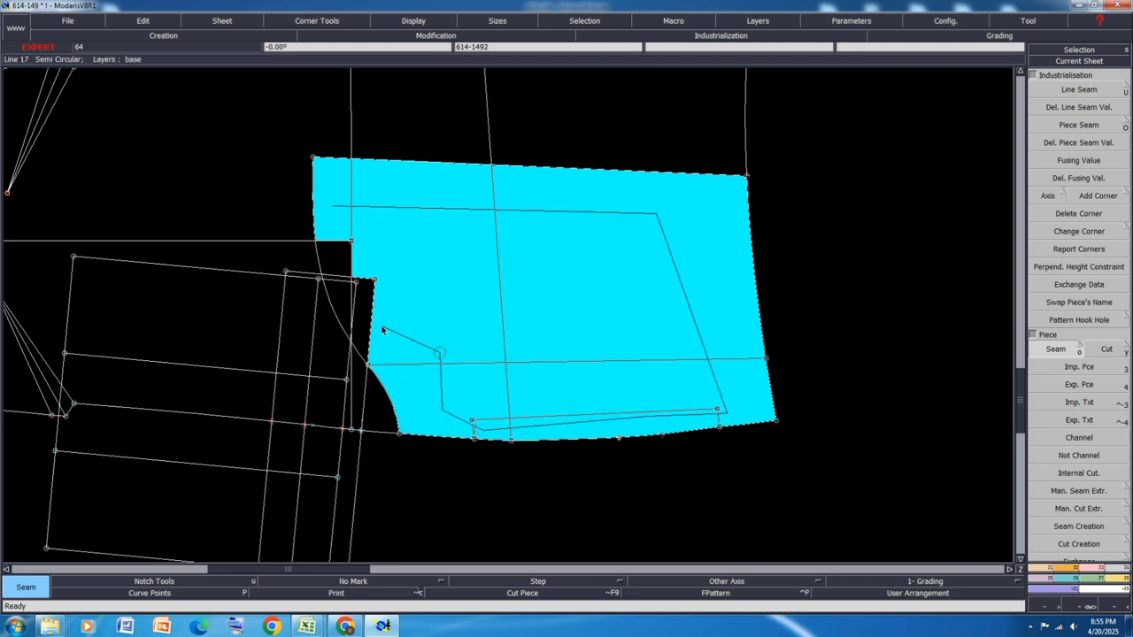
left_click(384, 327)
left_click(342, 299)
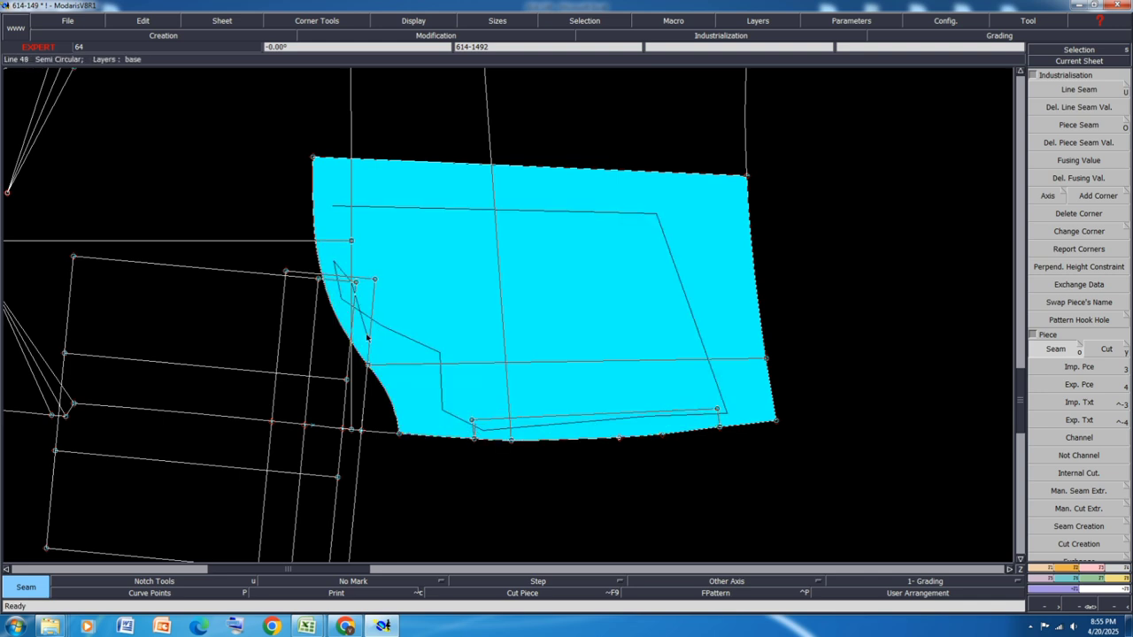
scroll(352, 344, "up", 3)
left_click(293, 349)
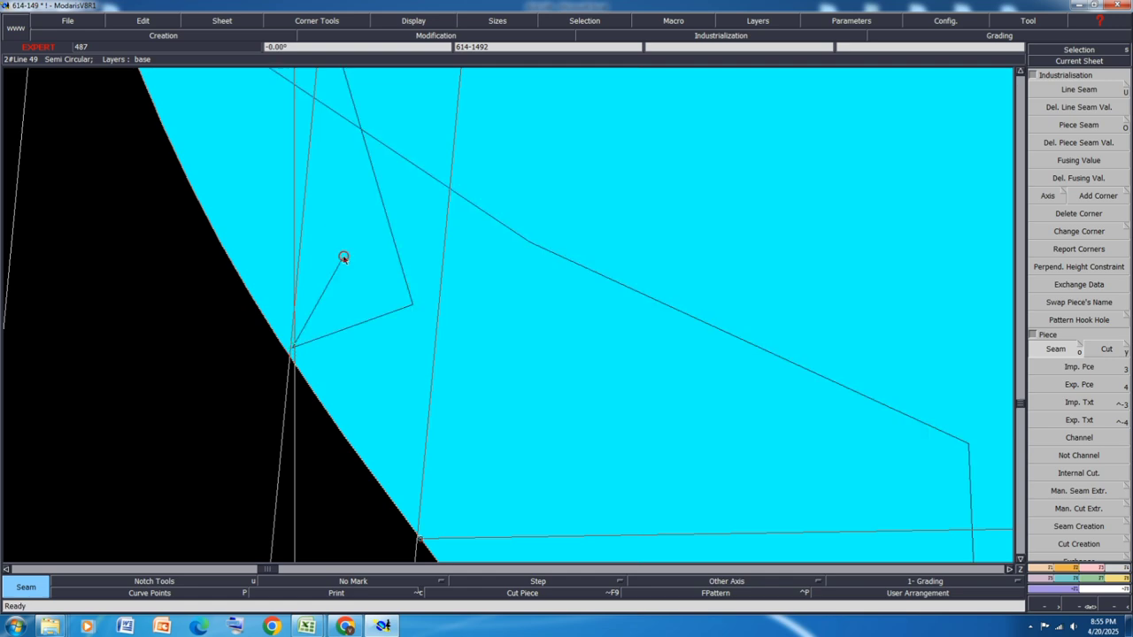
scroll(344, 256, "down", 1)
scroll(444, 383, "up", 2)
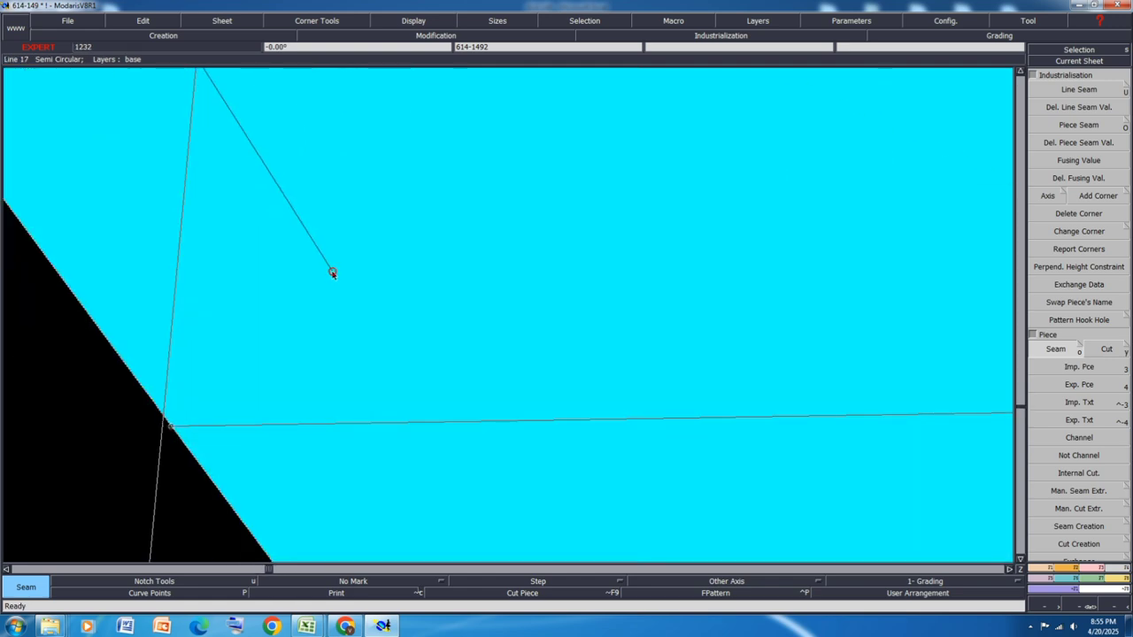
scroll(332, 272, "down", 5)
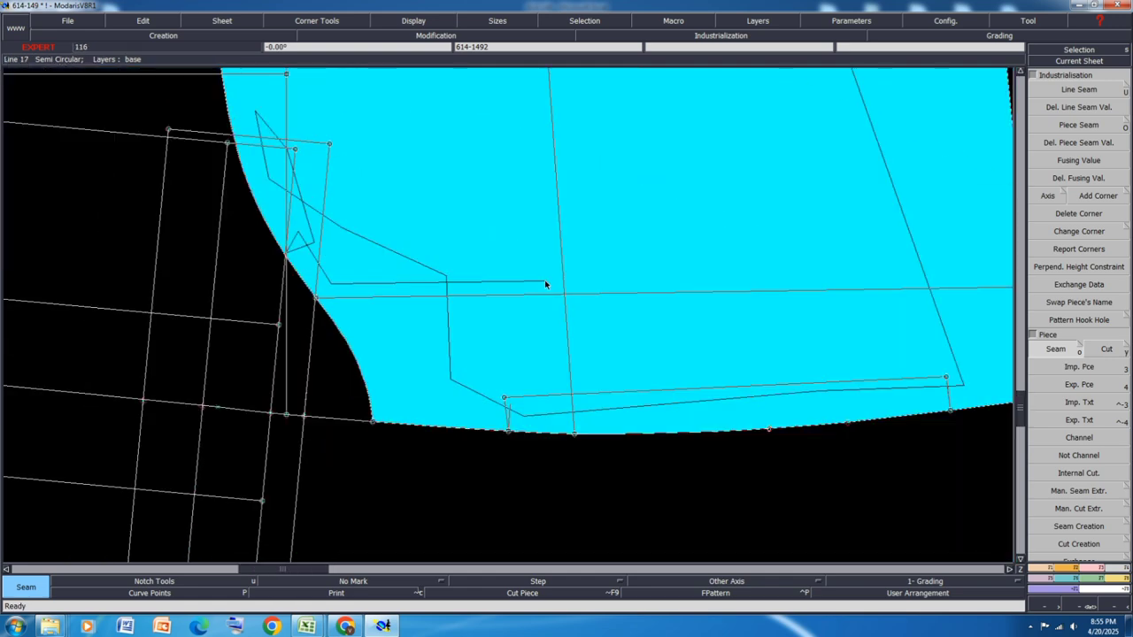
scroll(546, 286, "down", 1)
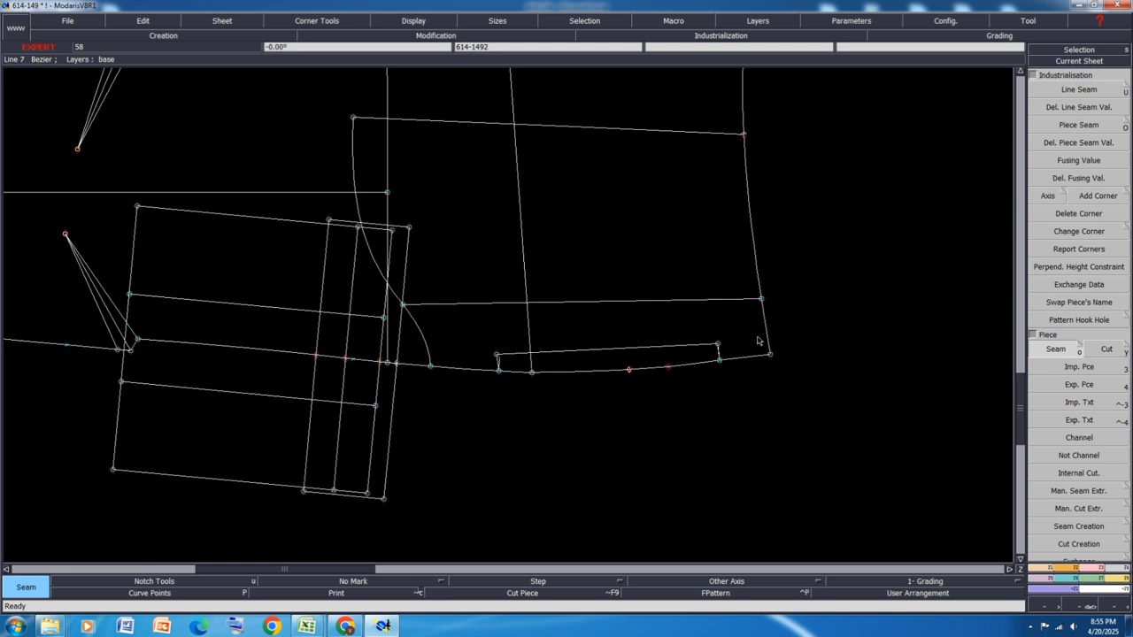
Step: Extract the pocket facing strip along the upper piece's side seam as a seam piece including the narrow rectangle's lines, and rearrange all sheets
left_click(743, 328)
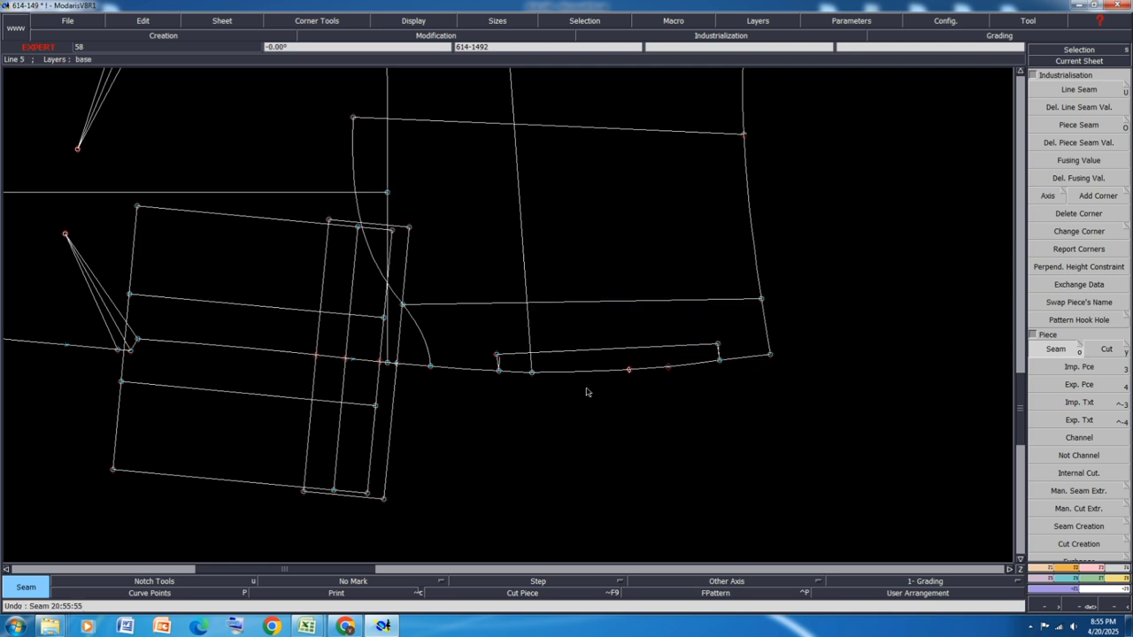
left_click_drag(493, 406, 749, 329)
left_click(734, 313)
left_click(651, 351)
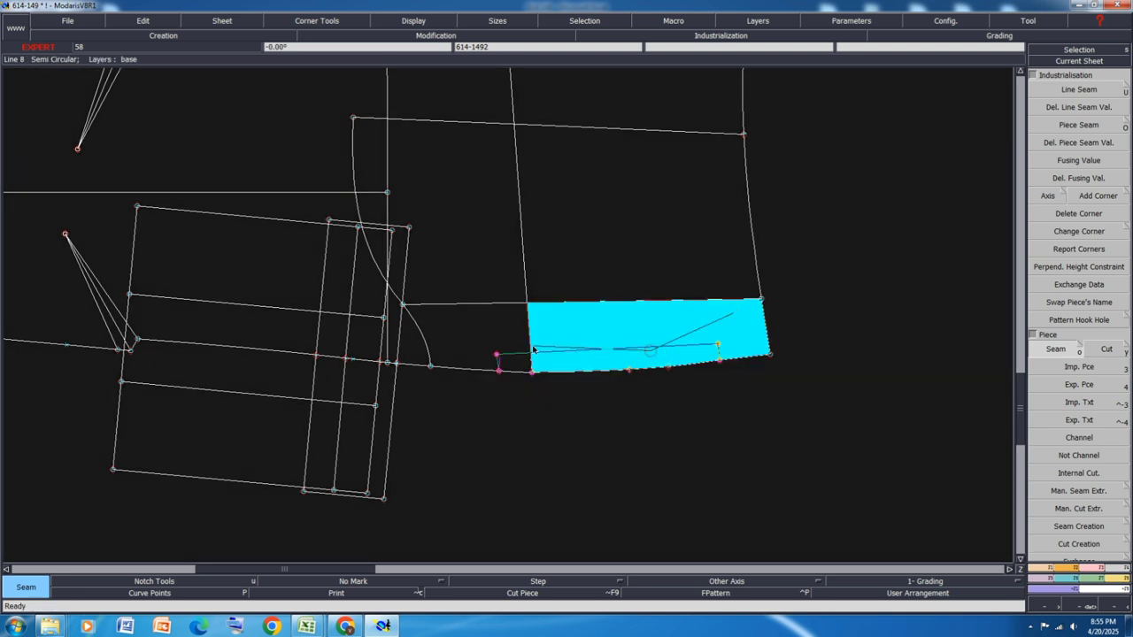
right_click(514, 347)
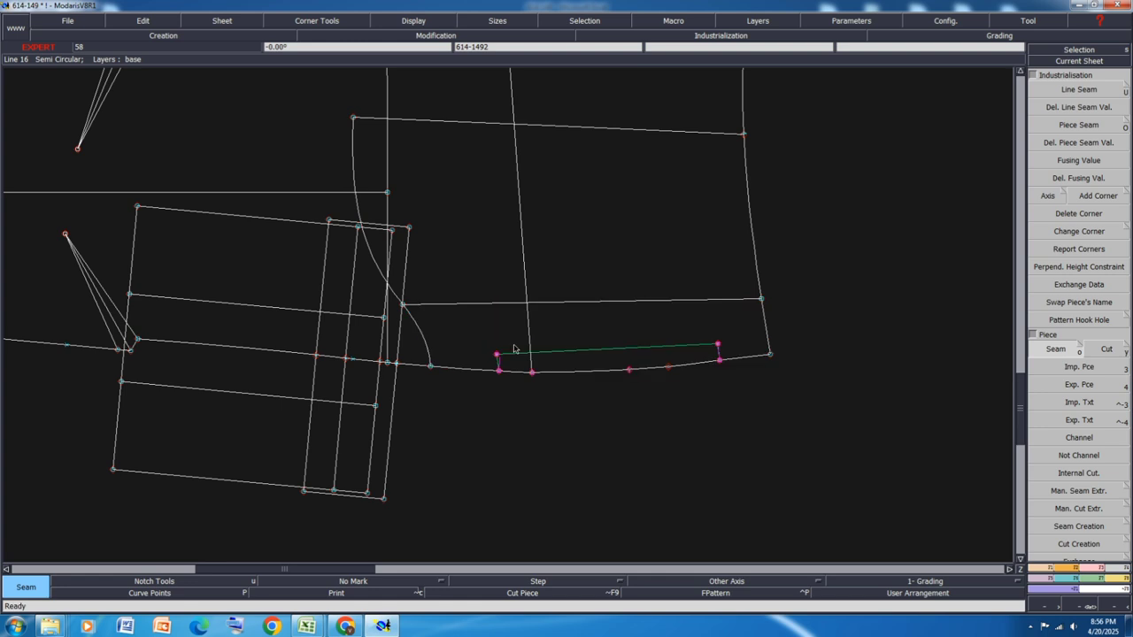
key("j")
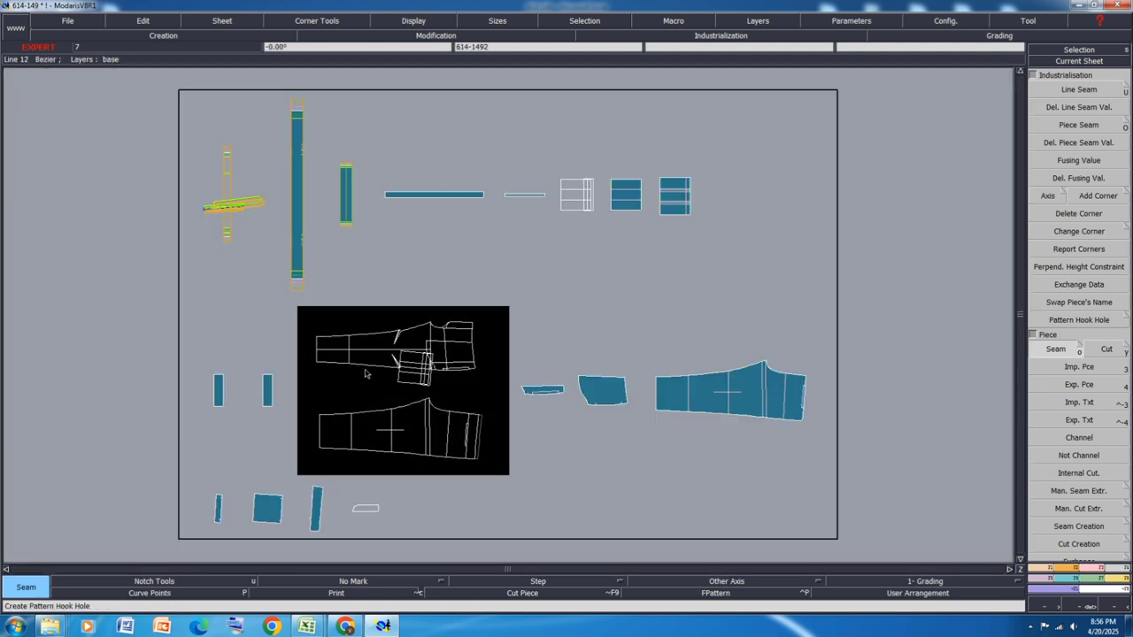
Step: Delete the lengthwise lines and the short closing line of the cargo pocket rectangle below the upper piece's side seam
scroll(500, 366, "up", 3)
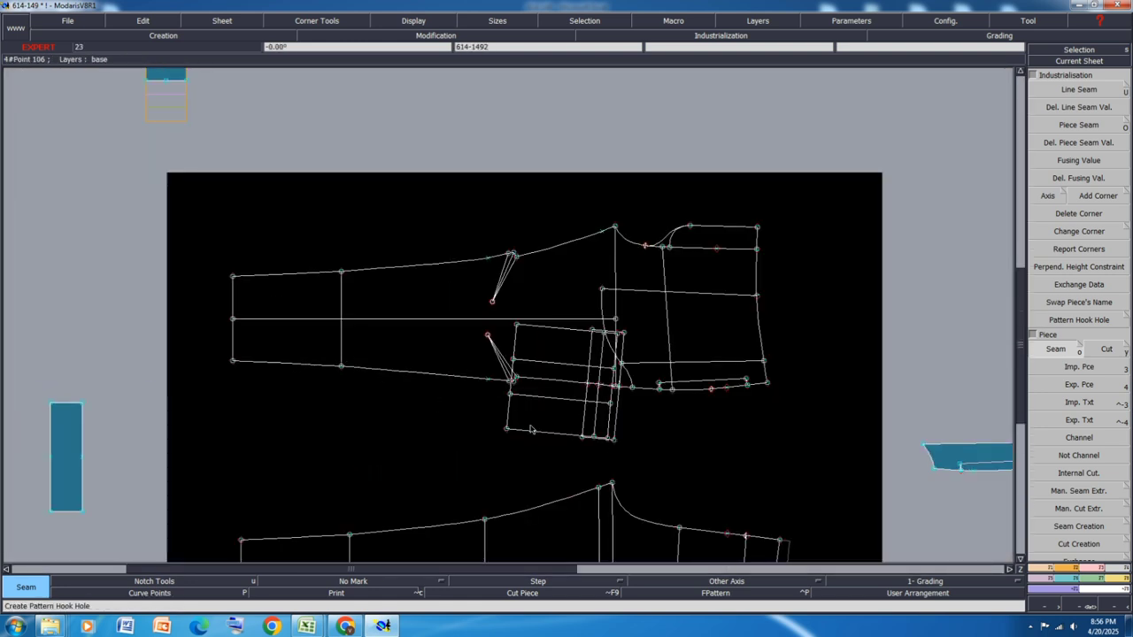
key("Delete")
left_click(529, 433)
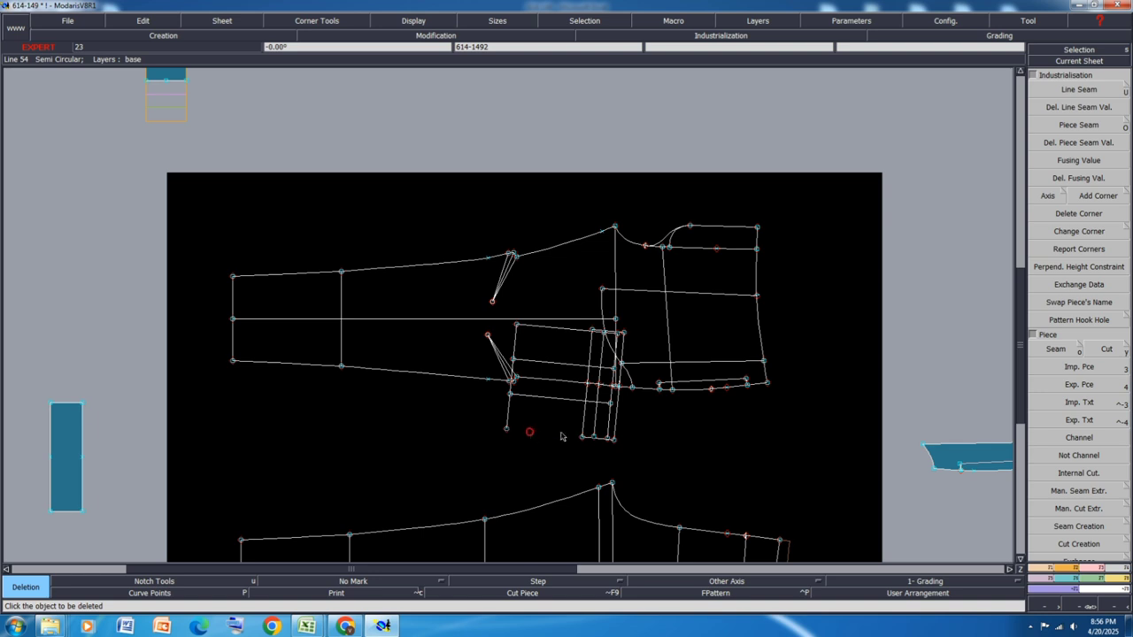
scroll(559, 429, "up", 2)
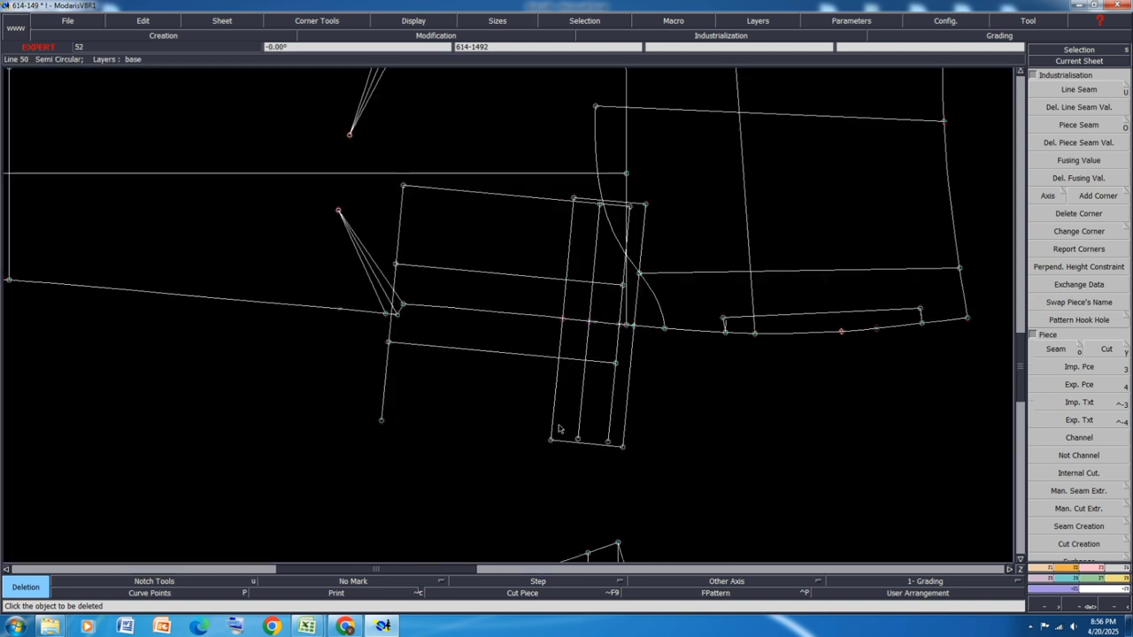
left_click(487, 351)
left_click(586, 447)
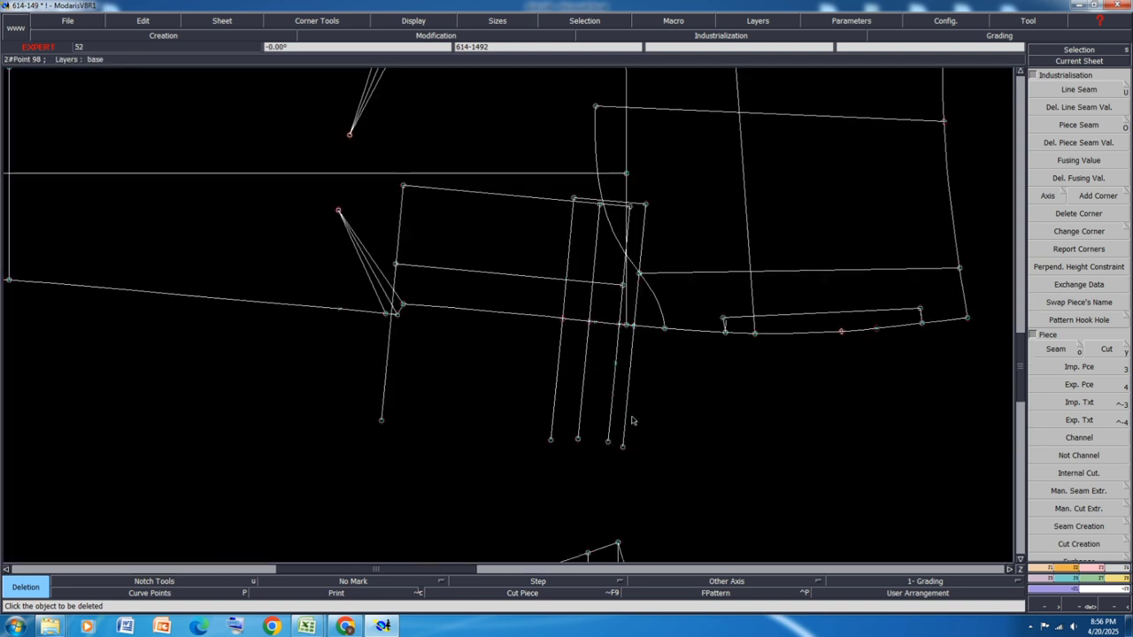
Step: Delete the lower end points of the crosswise pocket lines nearest the crotch line so that they end on the side seam
left_click(611, 435)
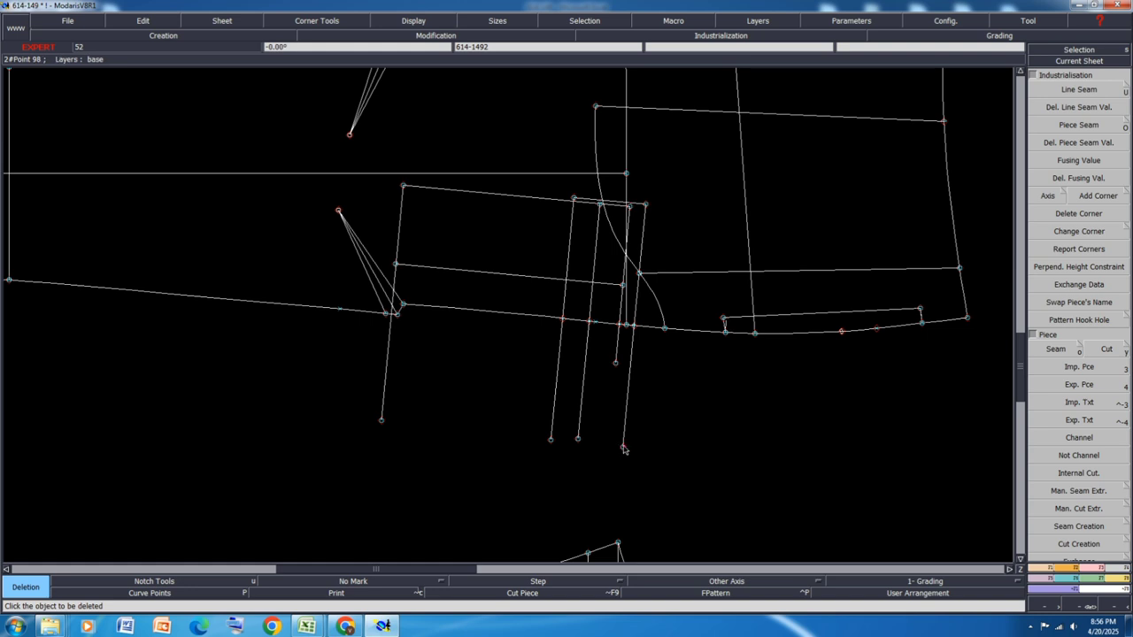
left_click(621, 447)
left_click(579, 439)
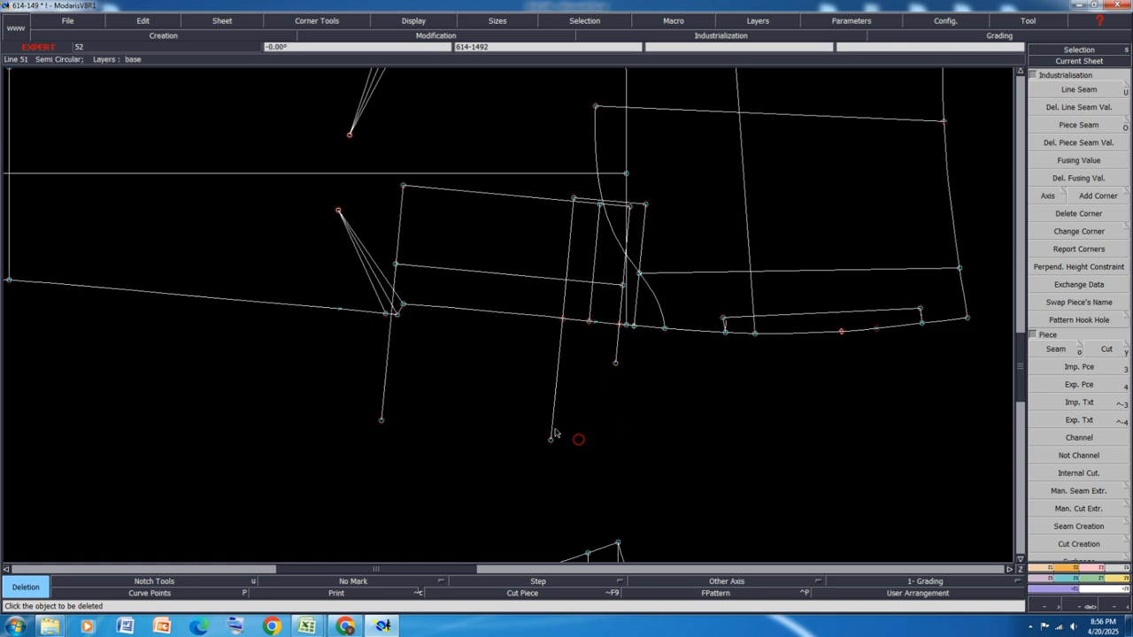
left_click(551, 440)
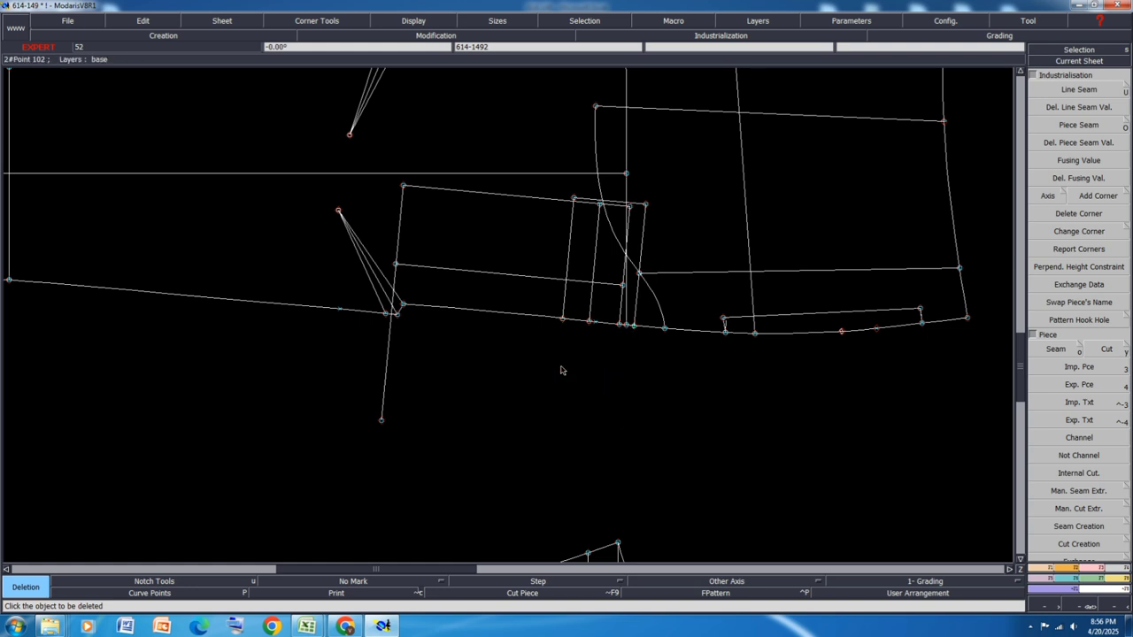
Step: Reshape the cargo pocket's crosswise line beside the knee dart by moving its overlong lower end point up to the side seam
key("r")
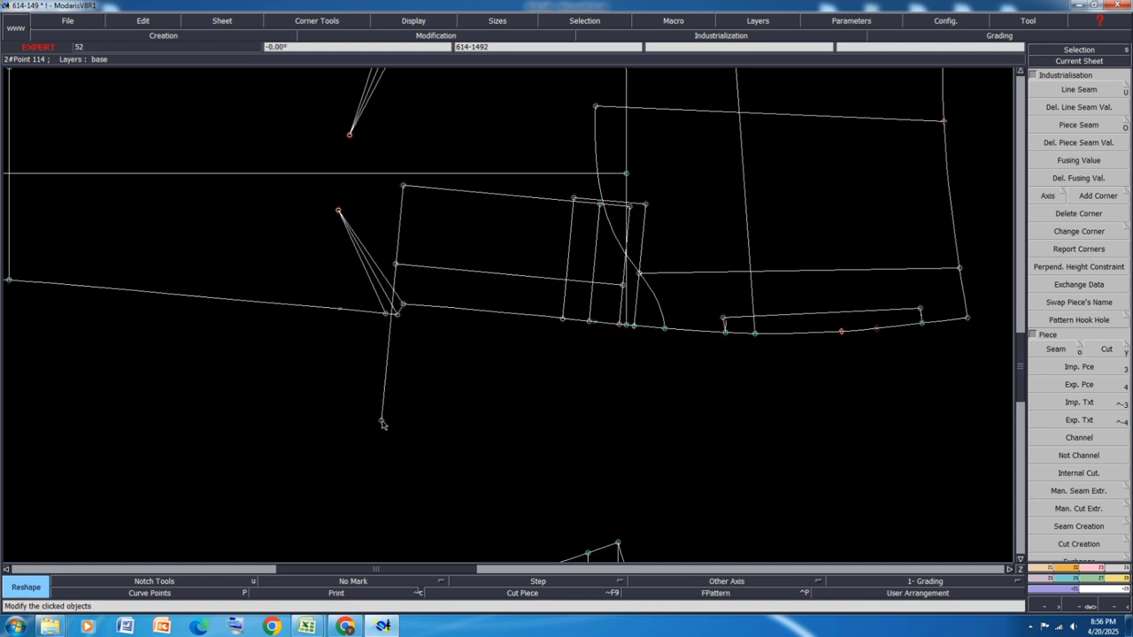
left_click(382, 421)
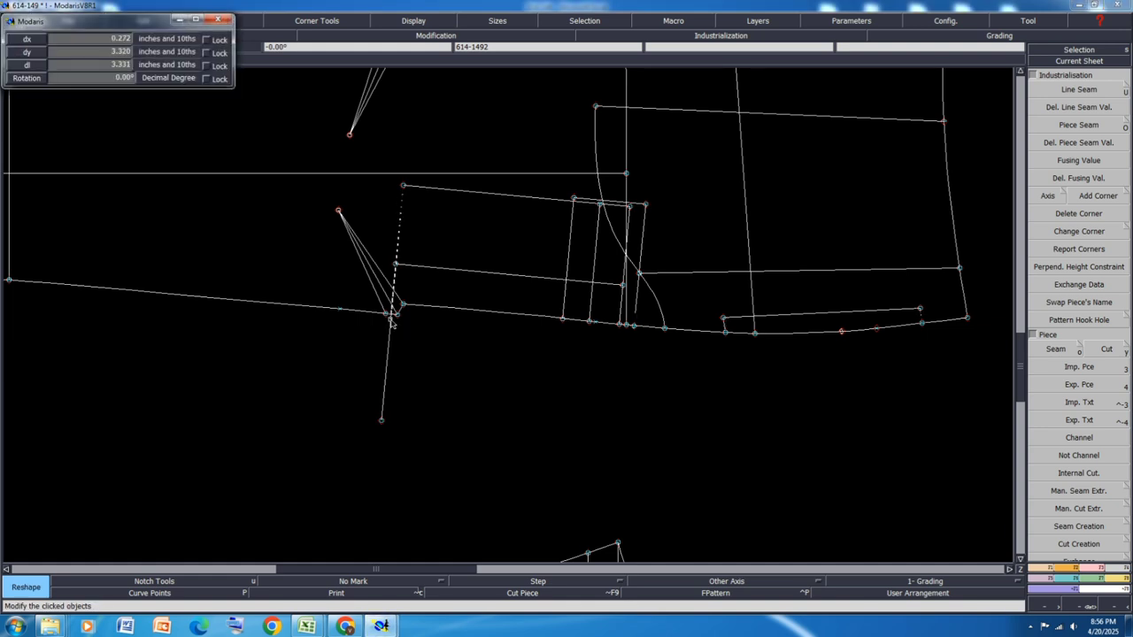
left_click(391, 319)
scroll(445, 412, "down", 1)
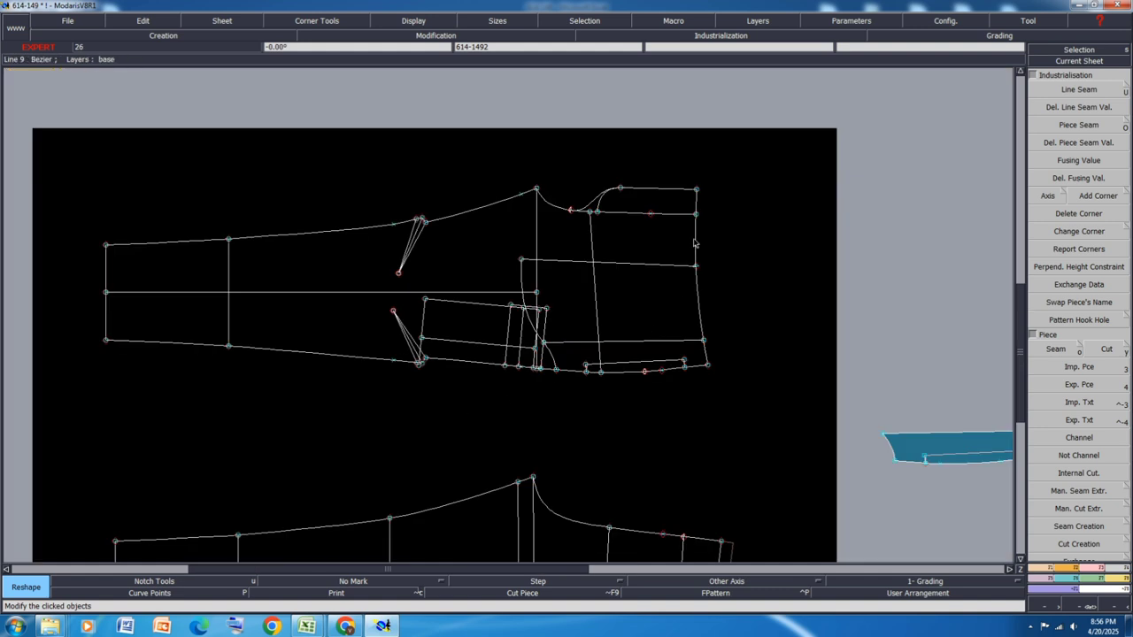
Step: Draw two straight crosswise lines on the upper piece from inseam to side seam, one beside the knee darts and one just below the crotch line
left_click(229, 284)
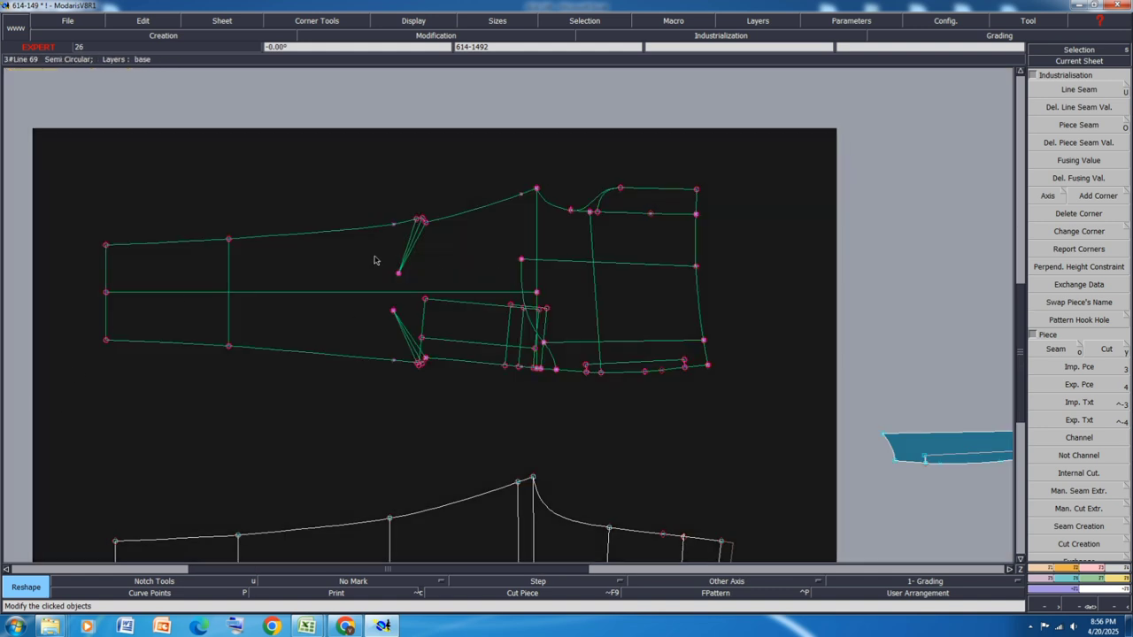
left_click(392, 406)
key("d")
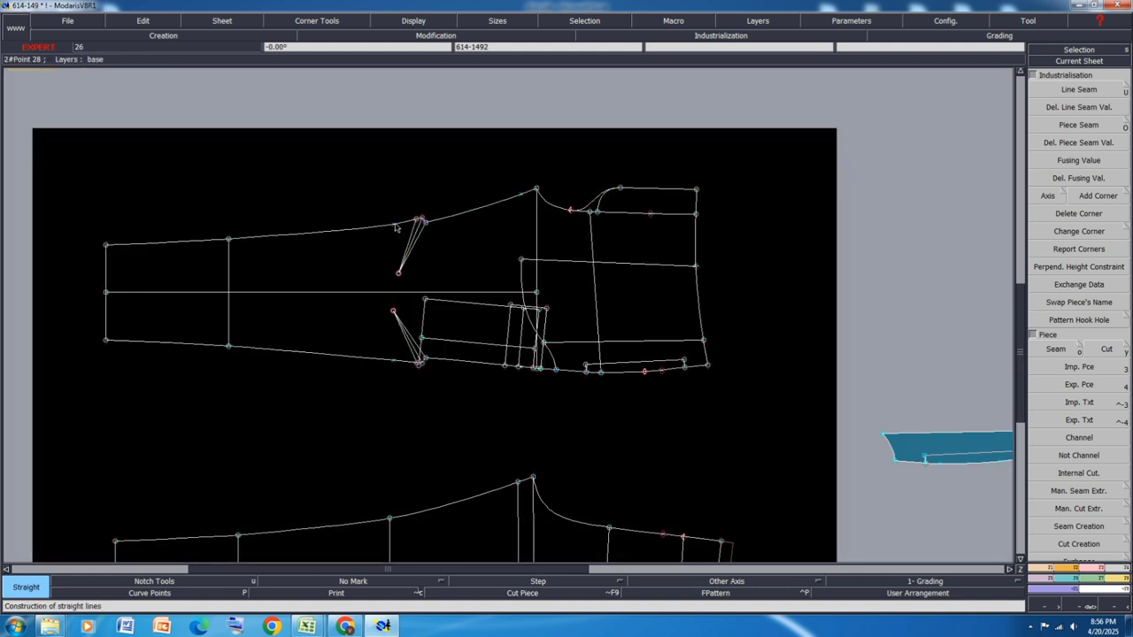
left_click(393, 360)
left_click(393, 224)
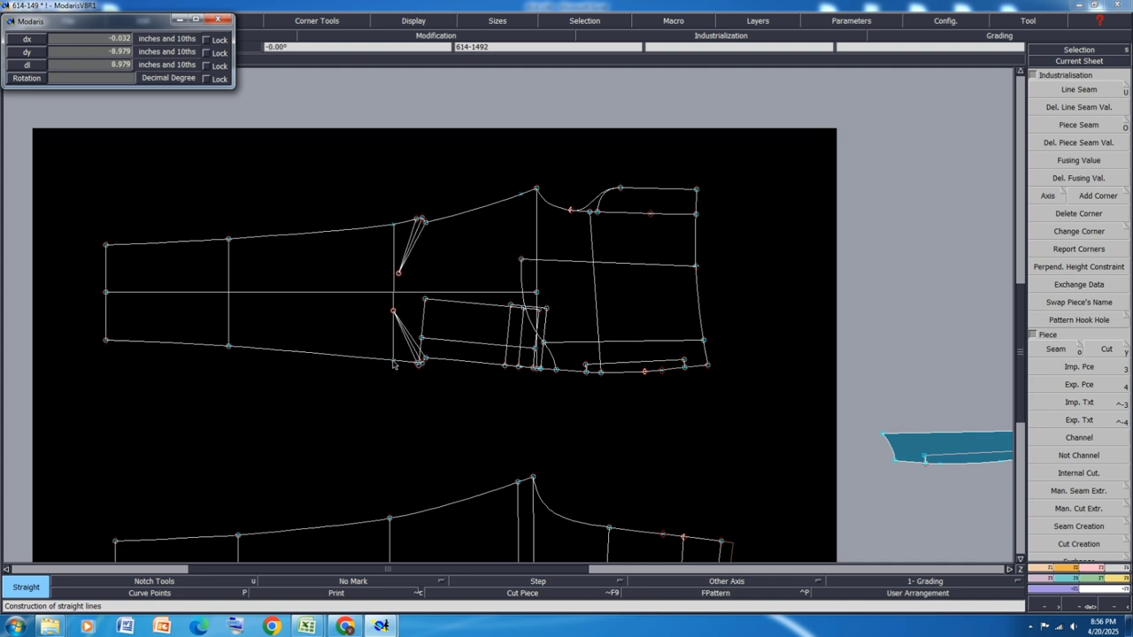
left_click(521, 195)
scroll(507, 367, "up", 2)
left_click(538, 367)
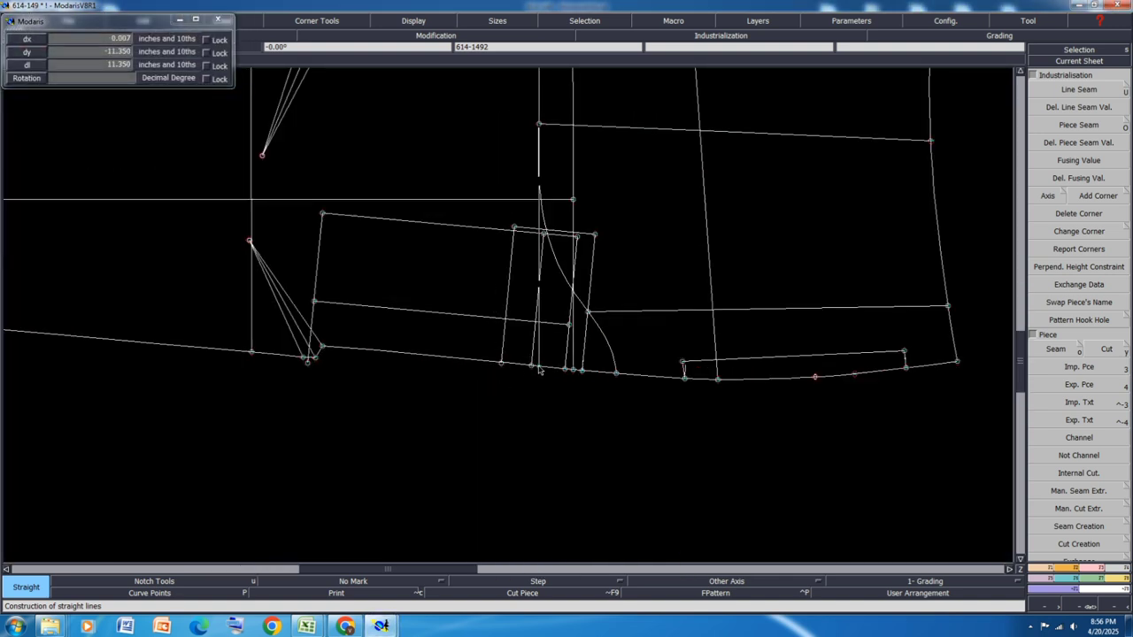
scroll(526, 448, "down", 2)
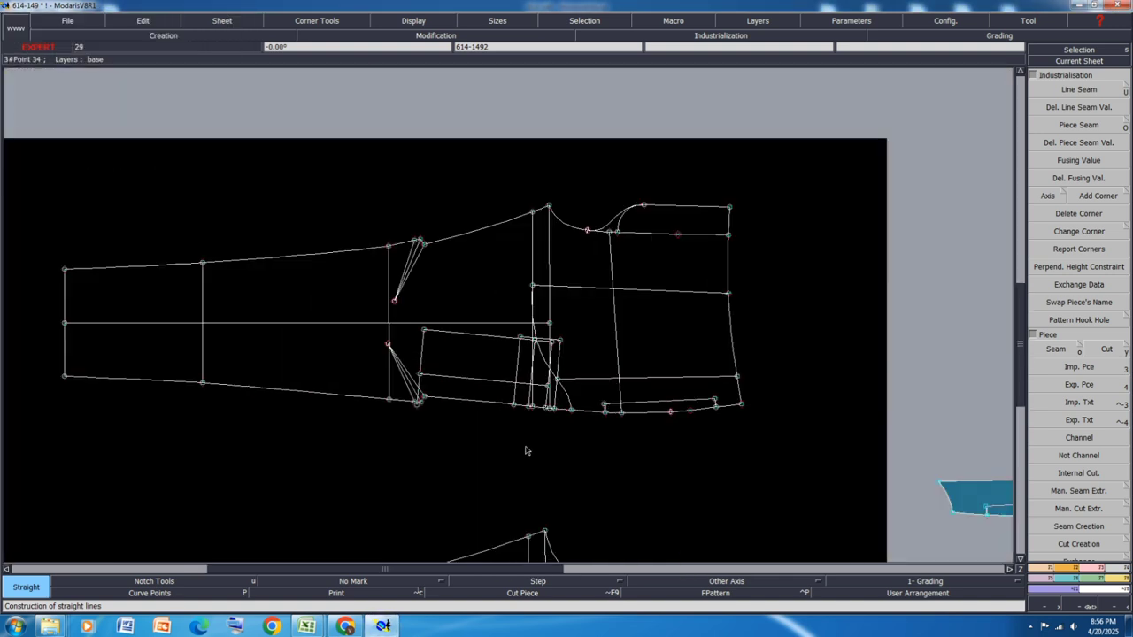
Step: Start a seam piece from the upper piece by including its leg, knee, cargo pocket and crotch-line areas
left_click(27, 436)
key("o")
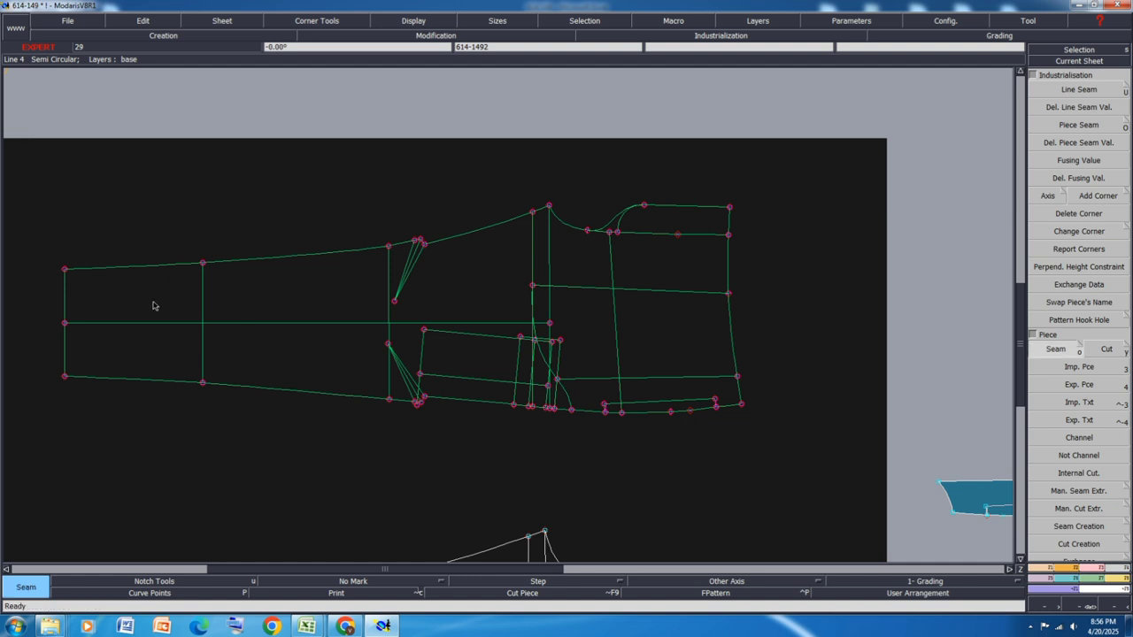
left_click(151, 301)
left_click(286, 286)
left_click(413, 260)
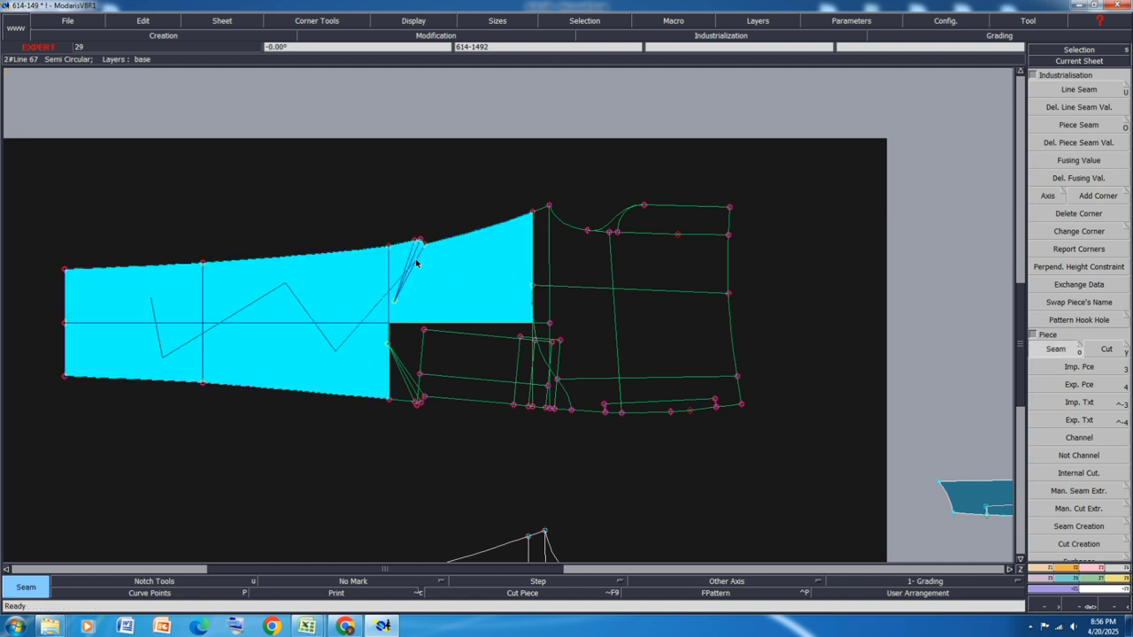
left_click(389, 380)
left_click(557, 377)
scroll(560, 379, "up", 3)
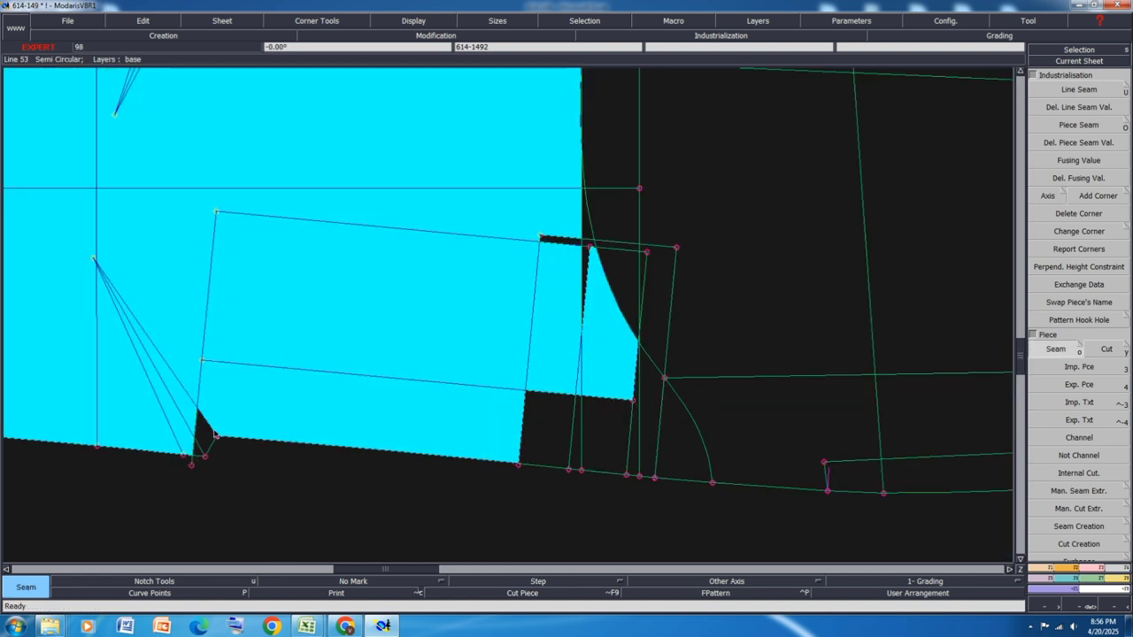
left_click(533, 419)
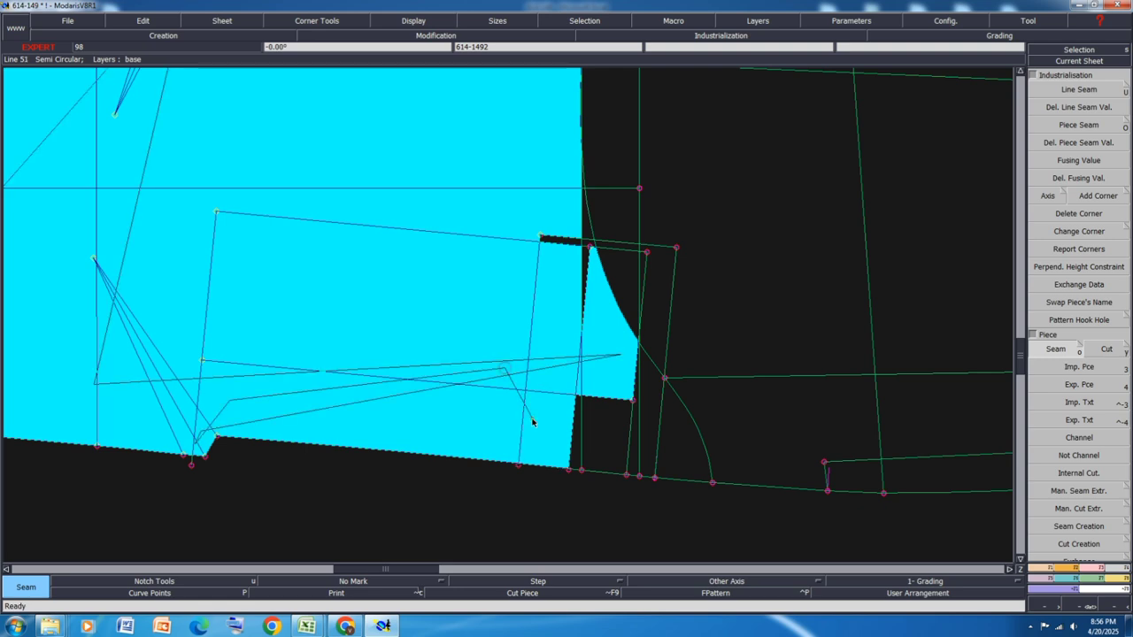
left_click(644, 437)
left_click(742, 416)
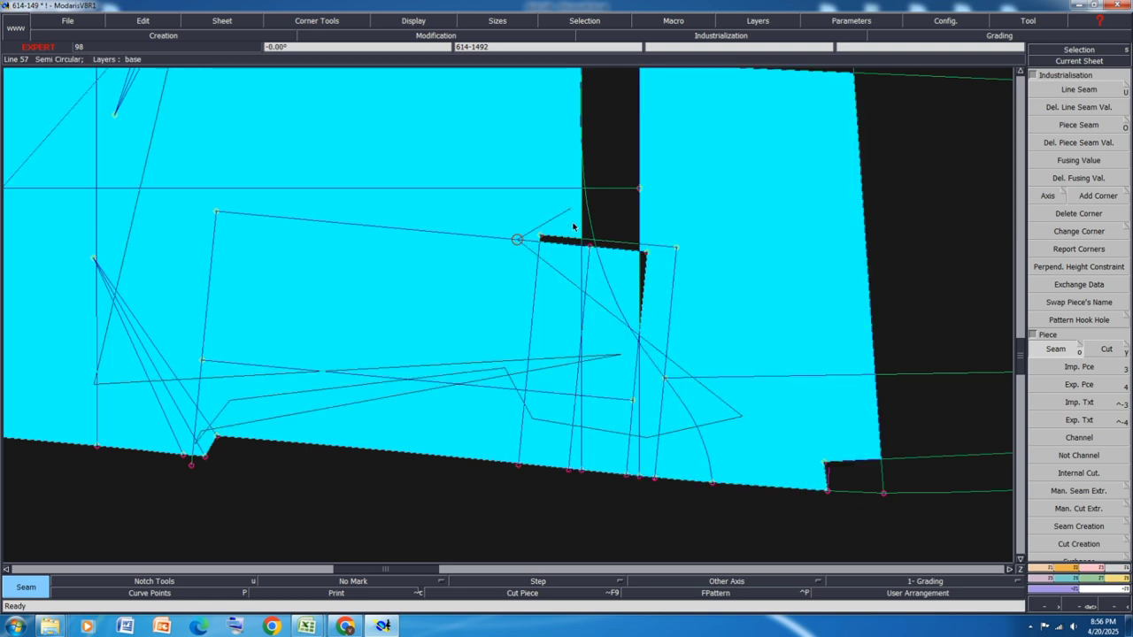
left_click(607, 192)
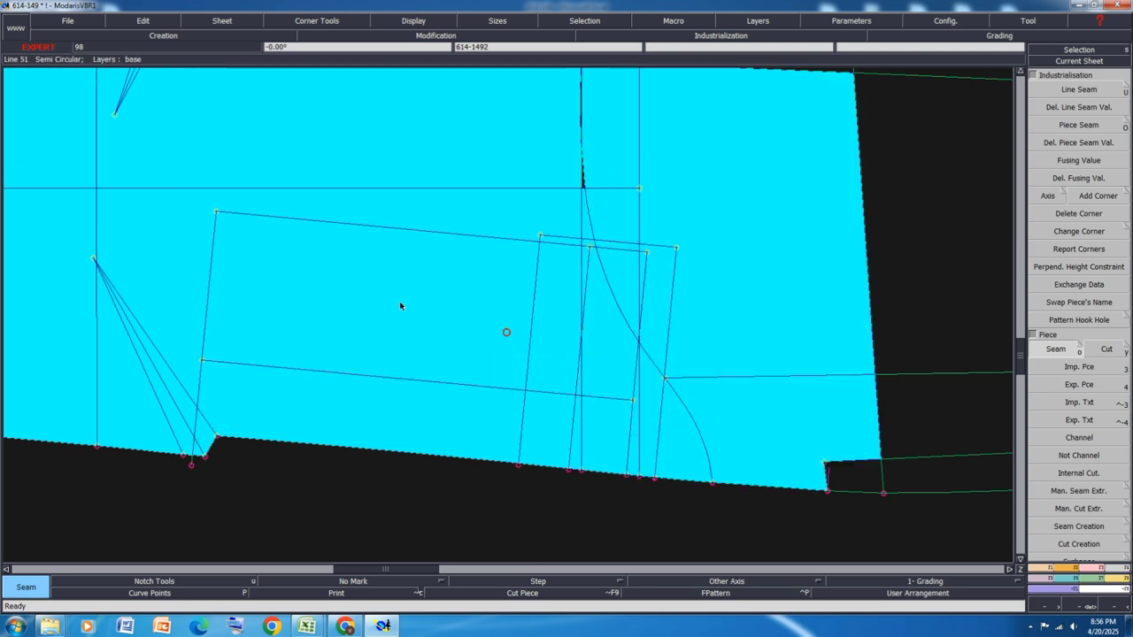
Step: Add the side facing, hip, waist and fly extension areas to complete the full leg seam piece, and rearrange all sheets
scroll(399, 301, "down", 2)
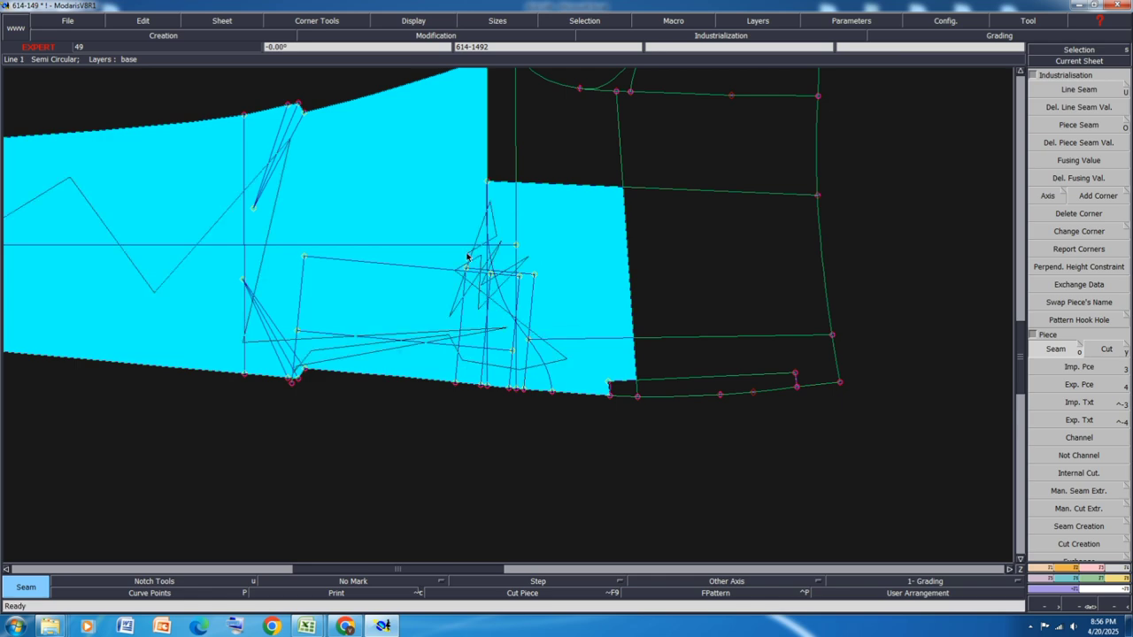
left_click(690, 390)
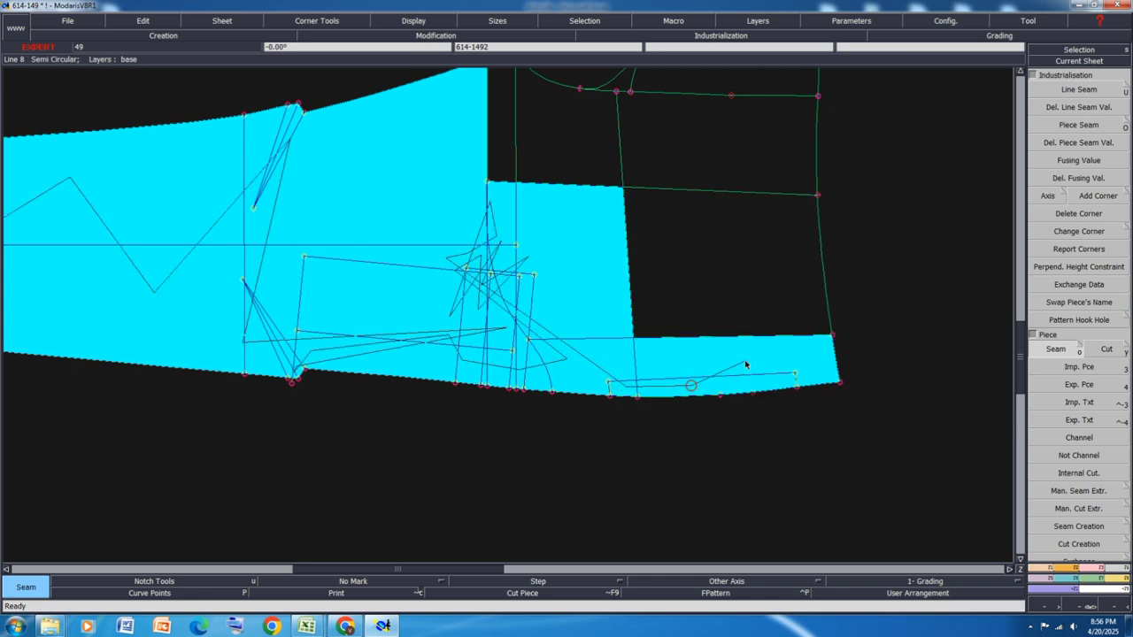
left_click(738, 250)
left_click(745, 181)
left_click(501, 155)
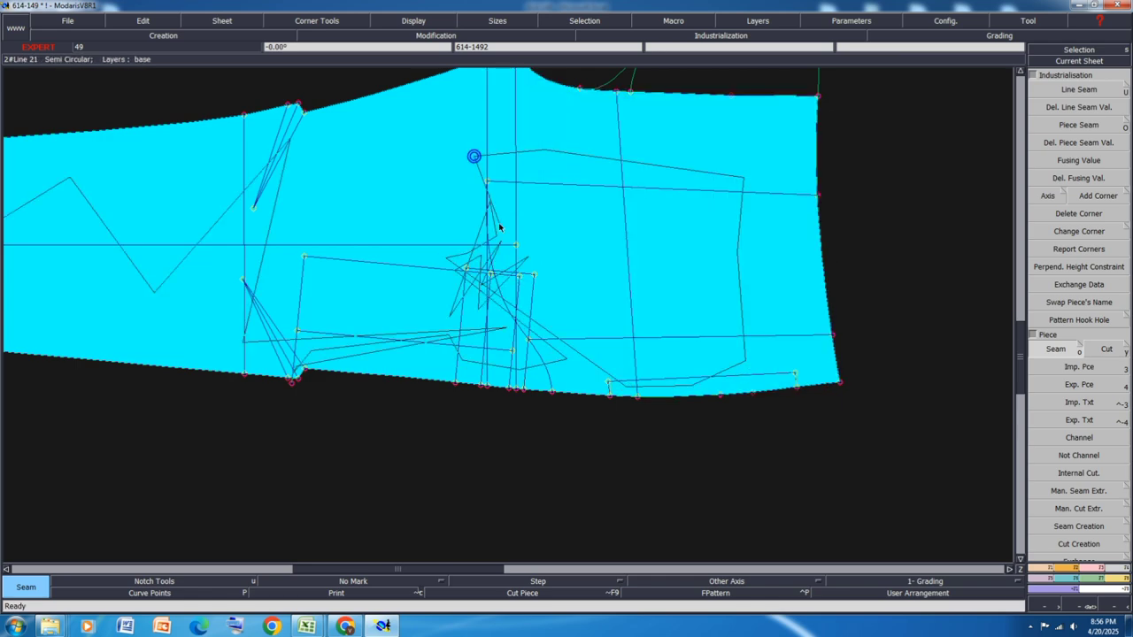
scroll(469, 157, "down", 2)
scroll(548, 187, "up", 3)
left_click(652, 81)
left_click(536, 117)
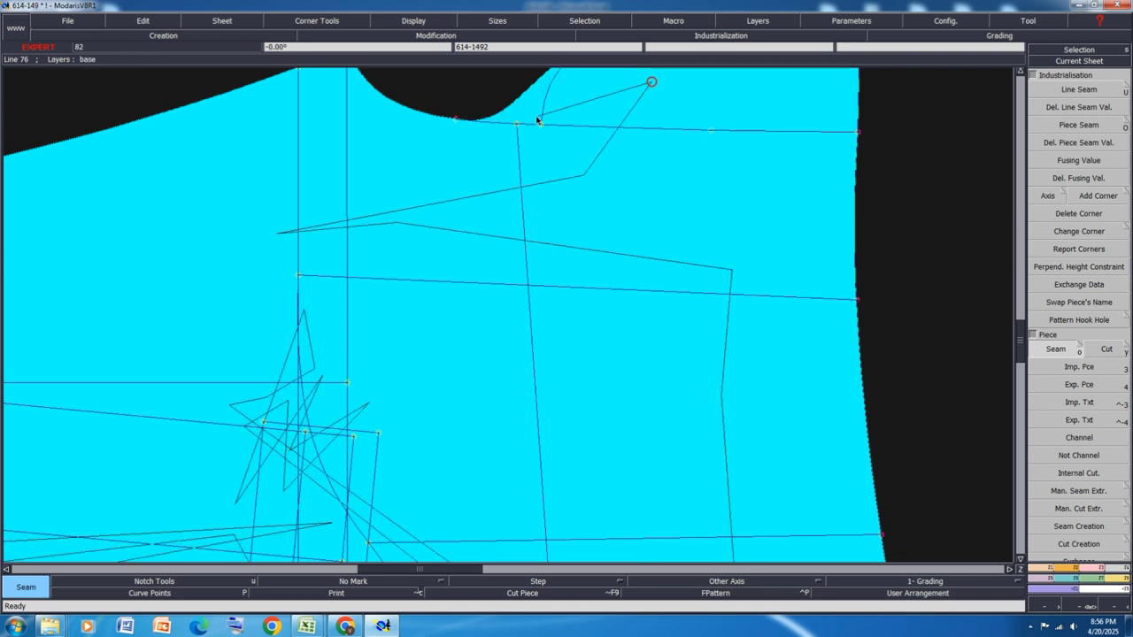
right_click(553, 215)
key("j")
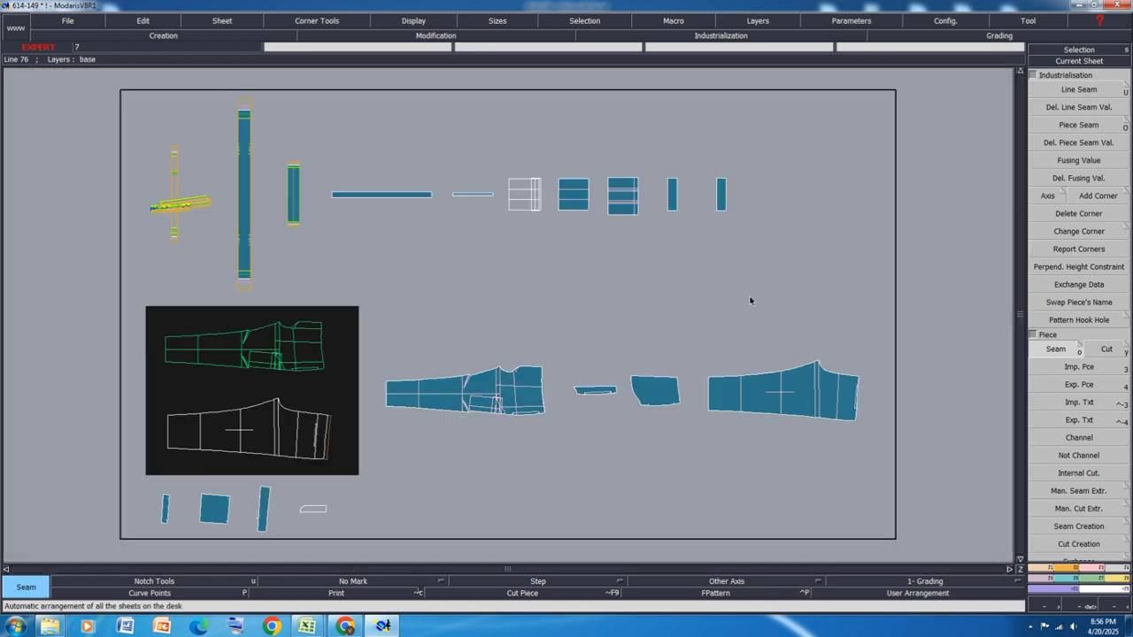
Step: Marry the cargo pocket construction sheet onto the sheet holding the two trouser leg outlines
key("o")
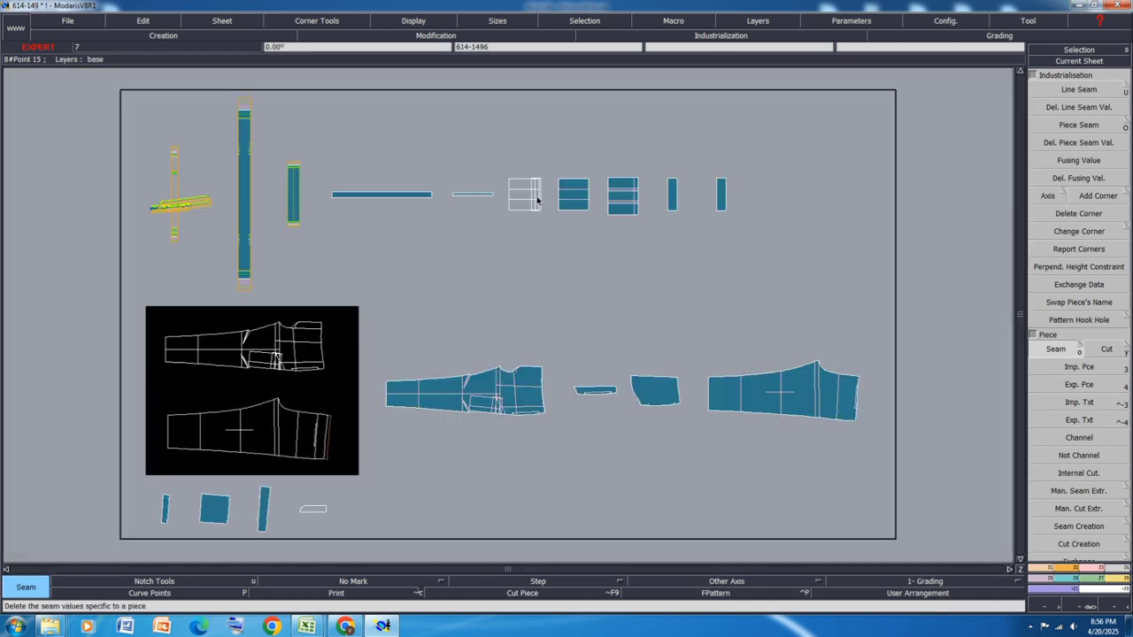
key("m")
left_click(537, 201)
left_click(253, 392)
scroll(318, 526, "up", 1)
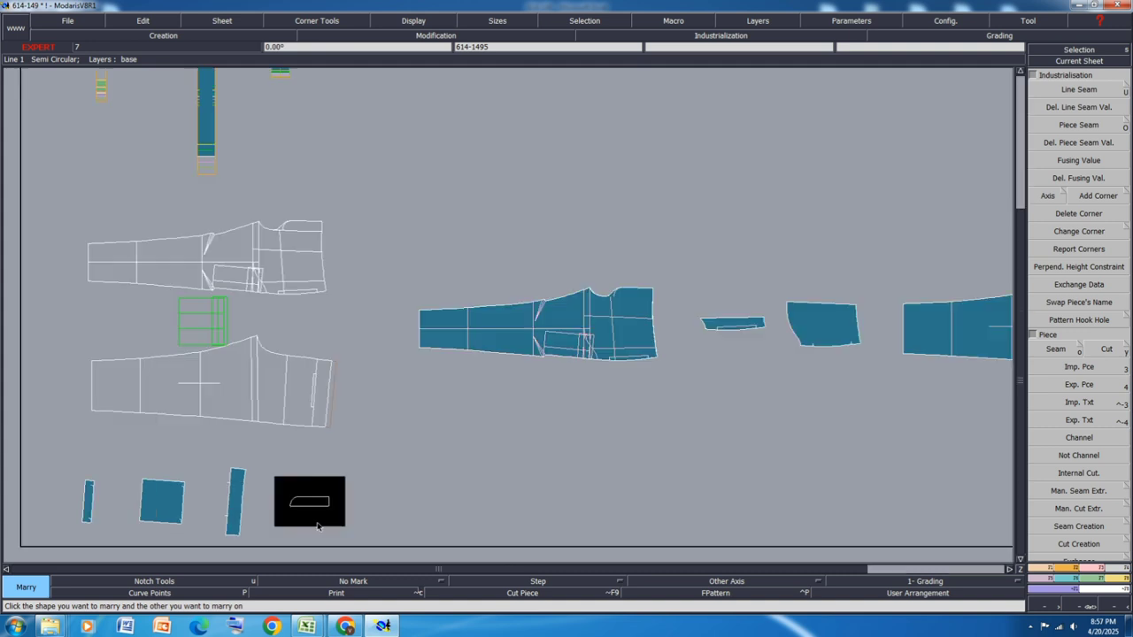
Step: Flip the small rectangular shape with one curved corner by X symmetry and extract it as a seam piece
key("F2")
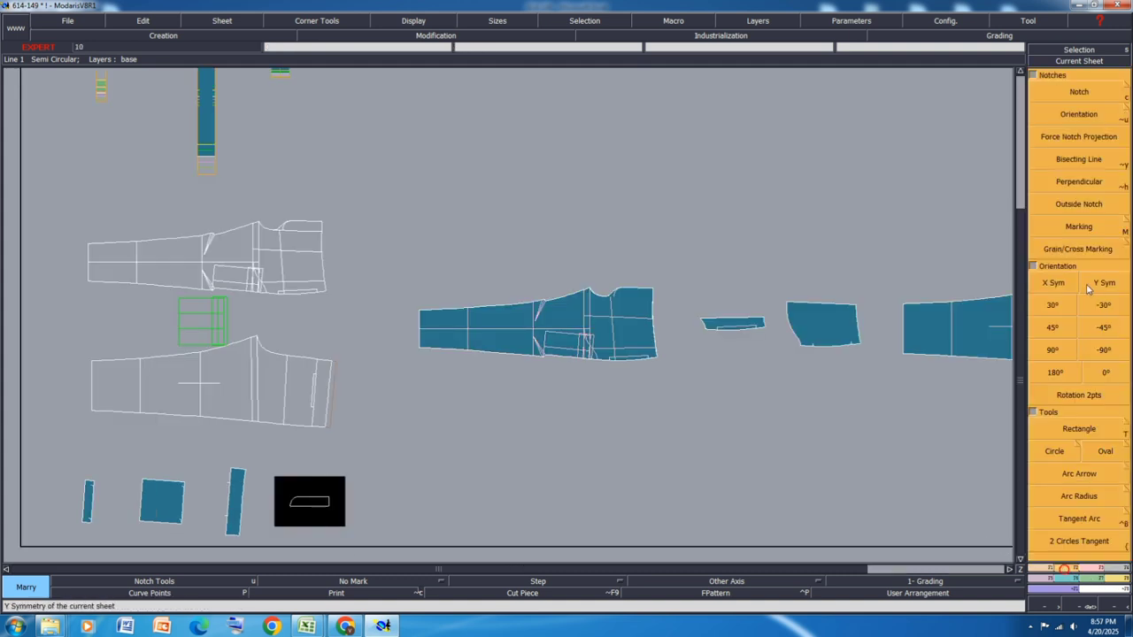
left_click(325, 521)
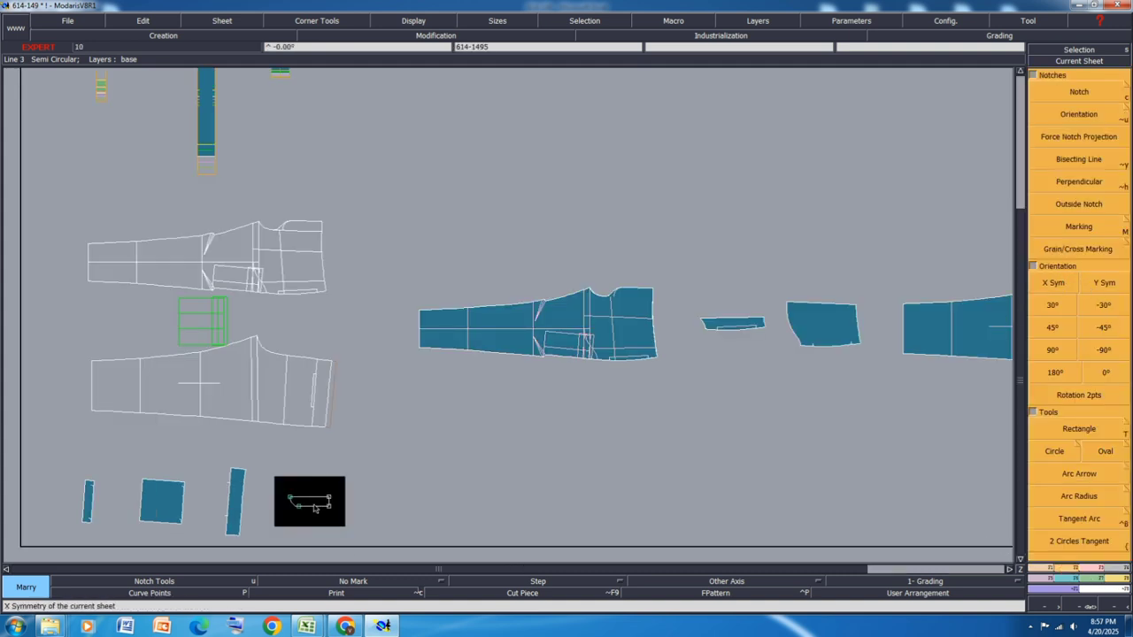
left_click(314, 508)
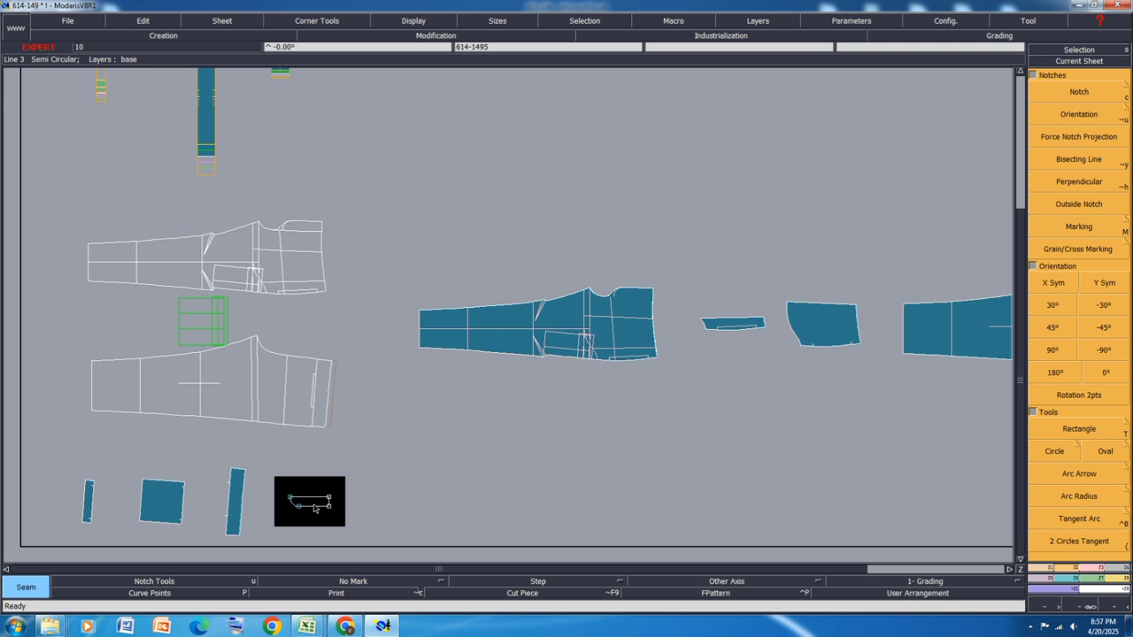
Step: Marry the flipped curved-corner construction shape onto the trouser leg sheet and rearrange all sheets
key("m")
left_click(314, 507)
left_click(264, 406)
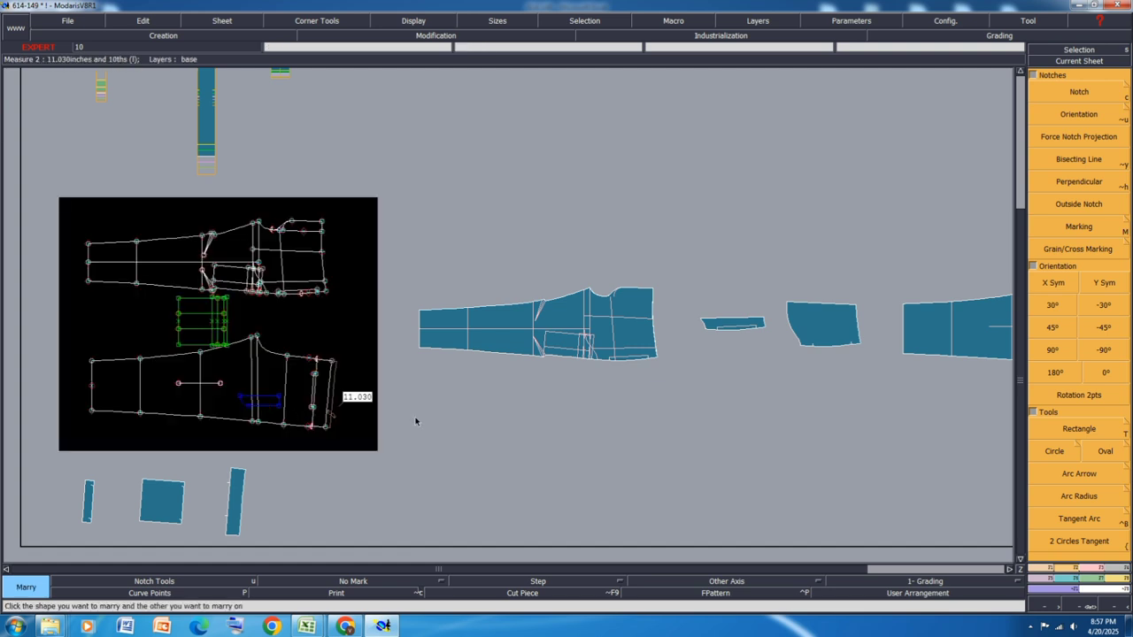
key("j")
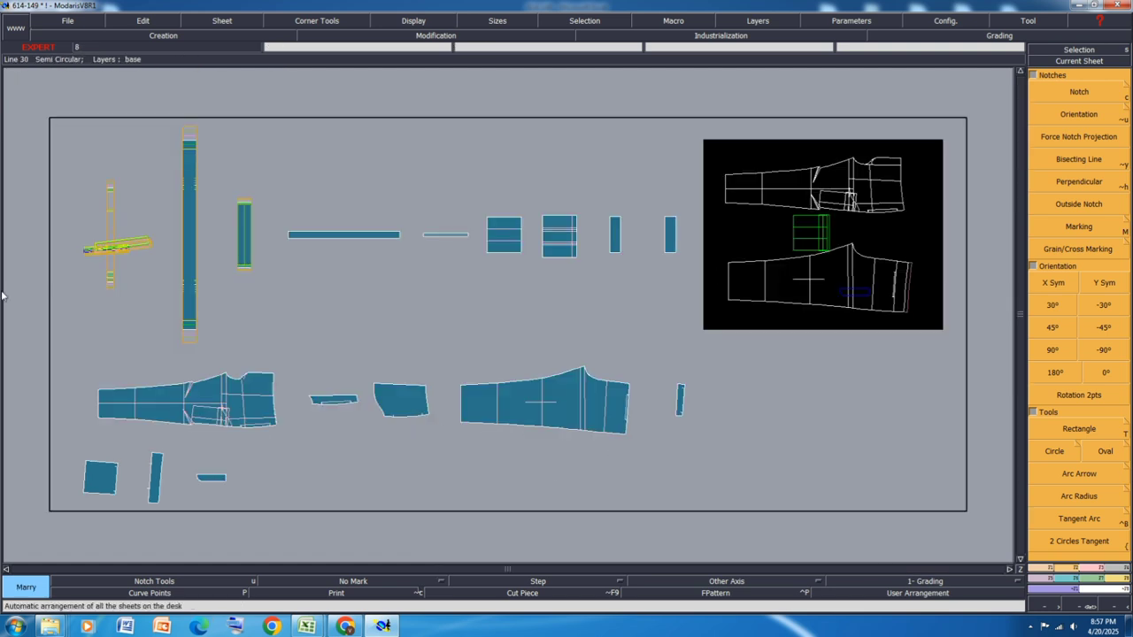
Step: Rotate the tilted square piece by two points so that its lower edge lies horizontal
scroll(102, 511, "up", 5)
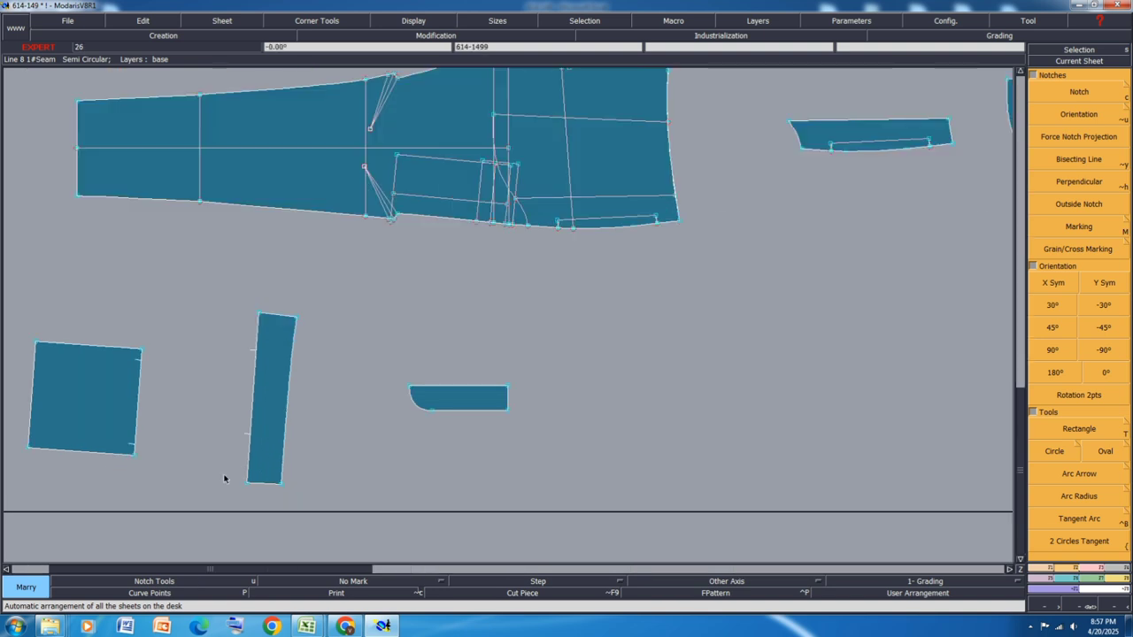
scroll(509, 388, "down", 4)
scroll(329, 413, "up", 4)
left_click(324, 413)
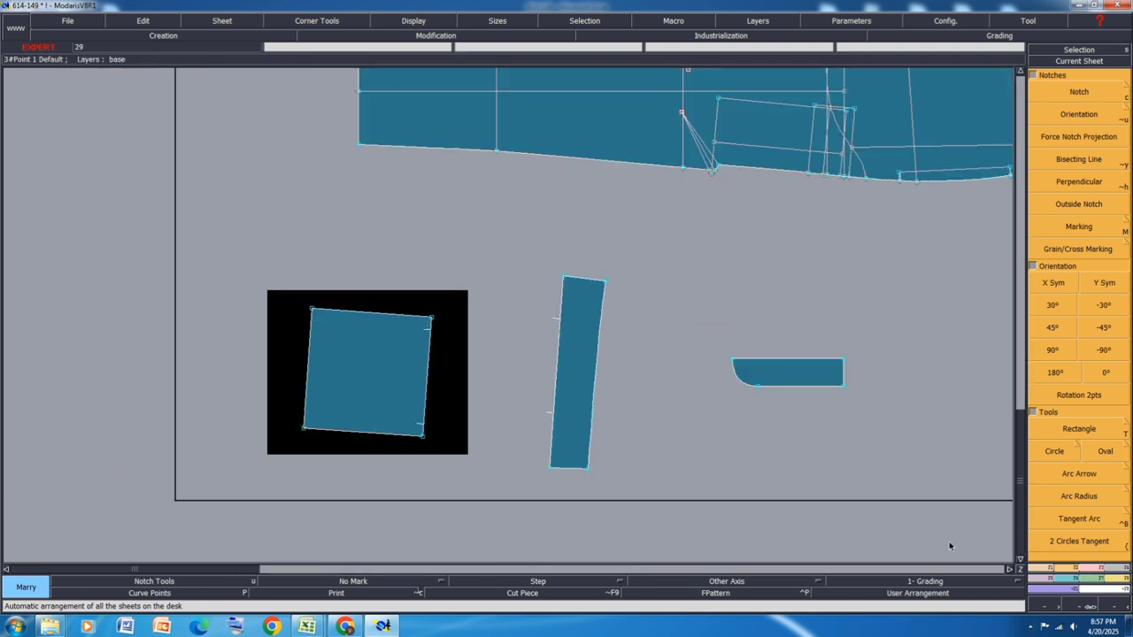
left_click(1078, 395)
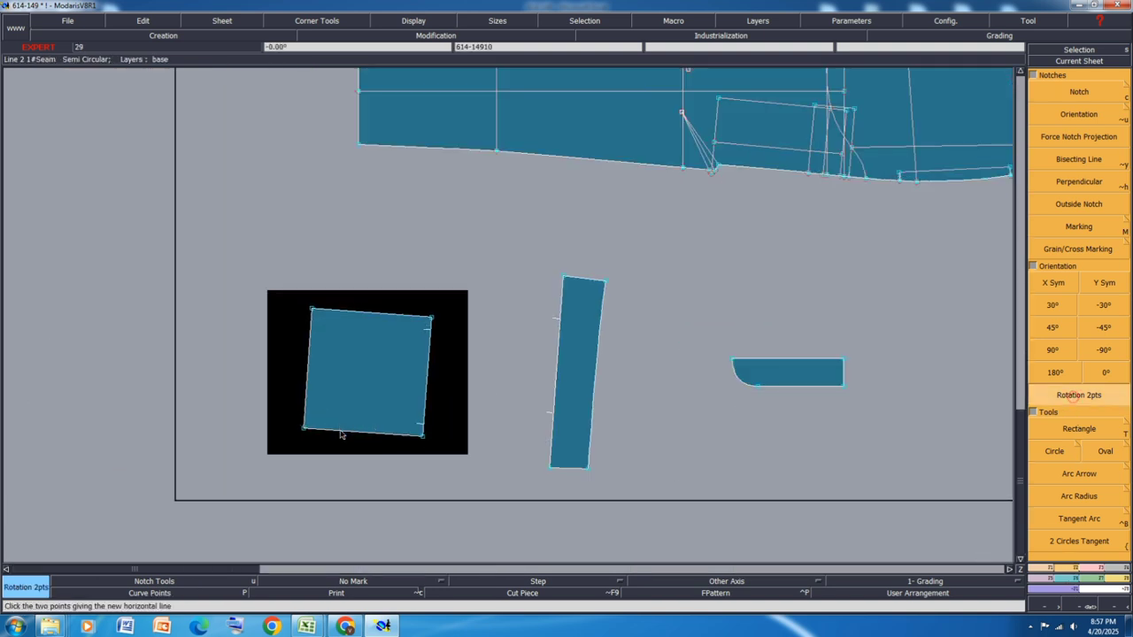
left_click(304, 431)
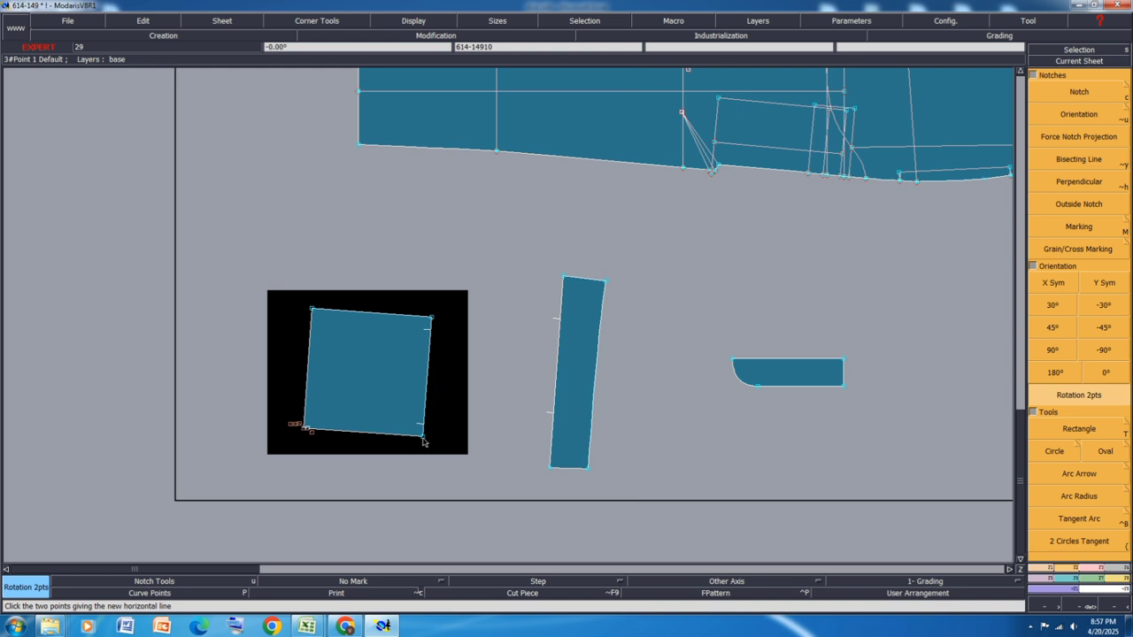
left_click(422, 436)
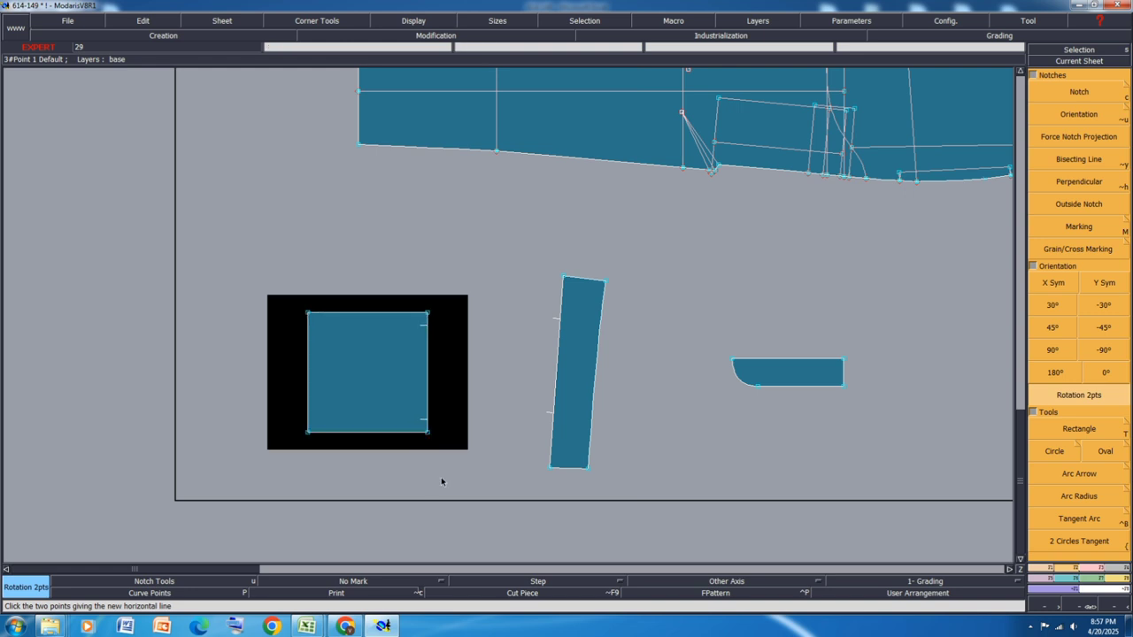
Step: Create a symmetrical double-width piece from the square about its edge opposite the notches, and delete the original square sheet
left_click(1048, 588)
left_click(1077, 184)
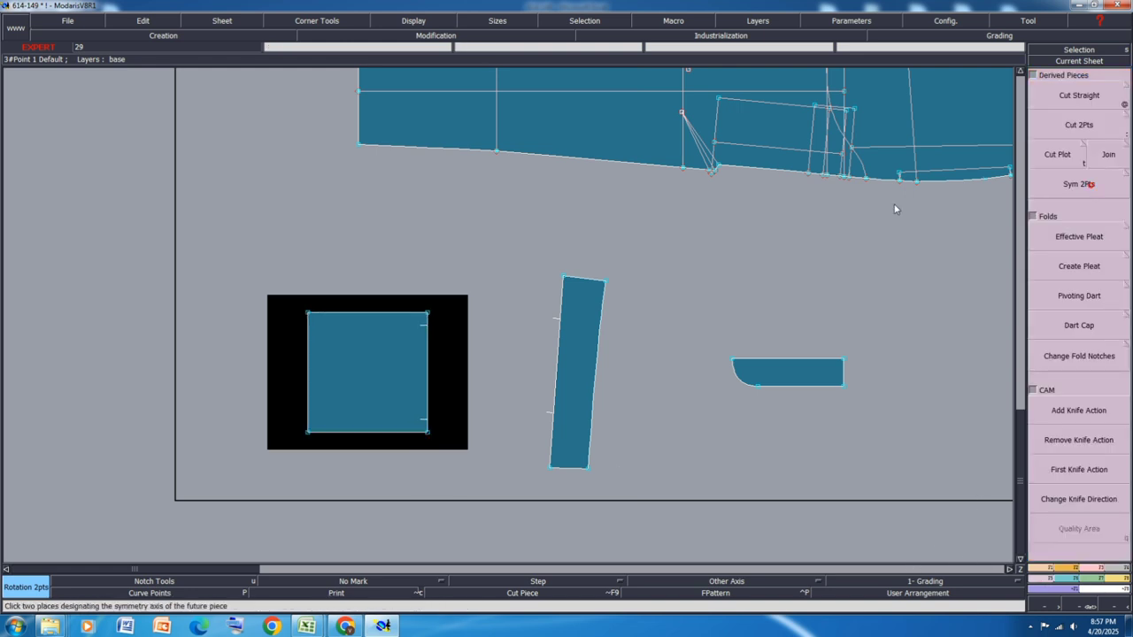
left_click(307, 434)
left_click(308, 313)
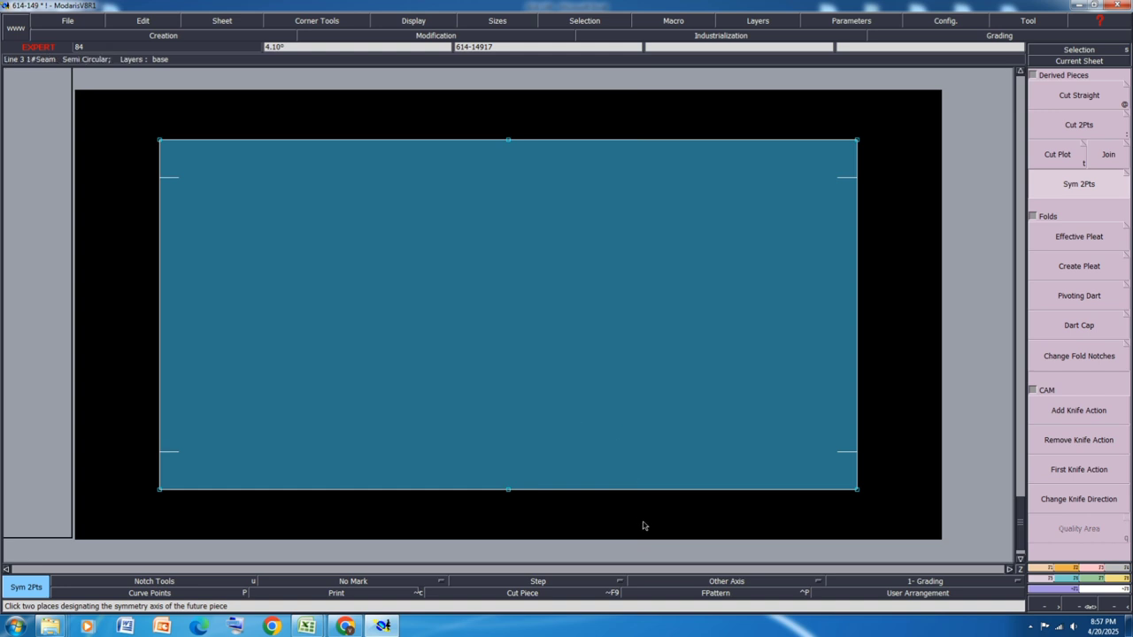
key("8")
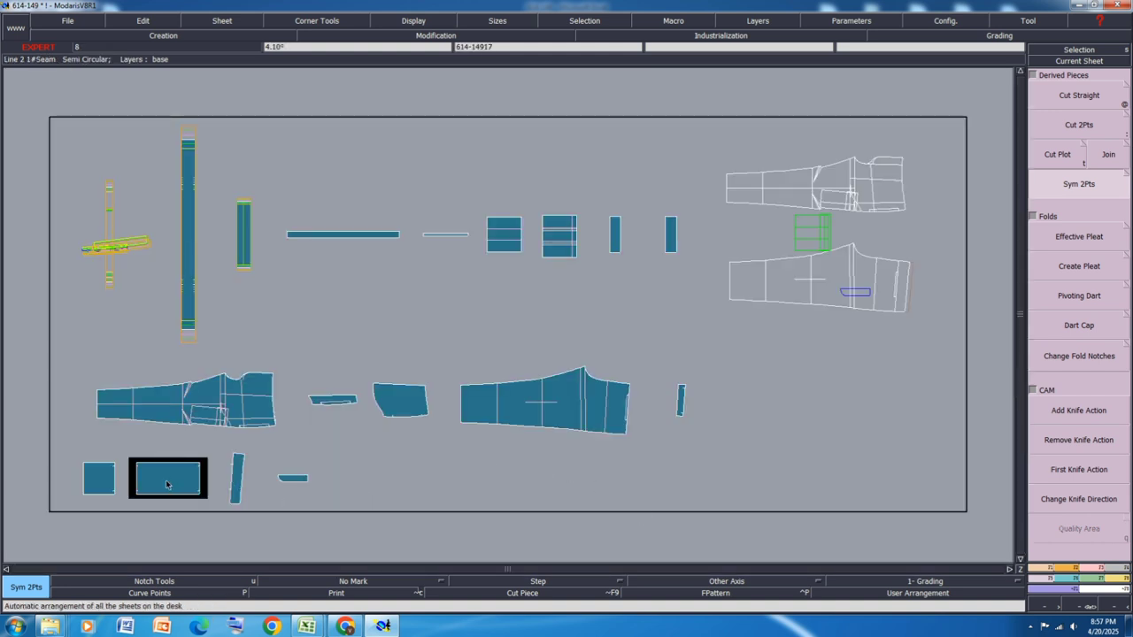
key("Delete")
left_click(104, 478)
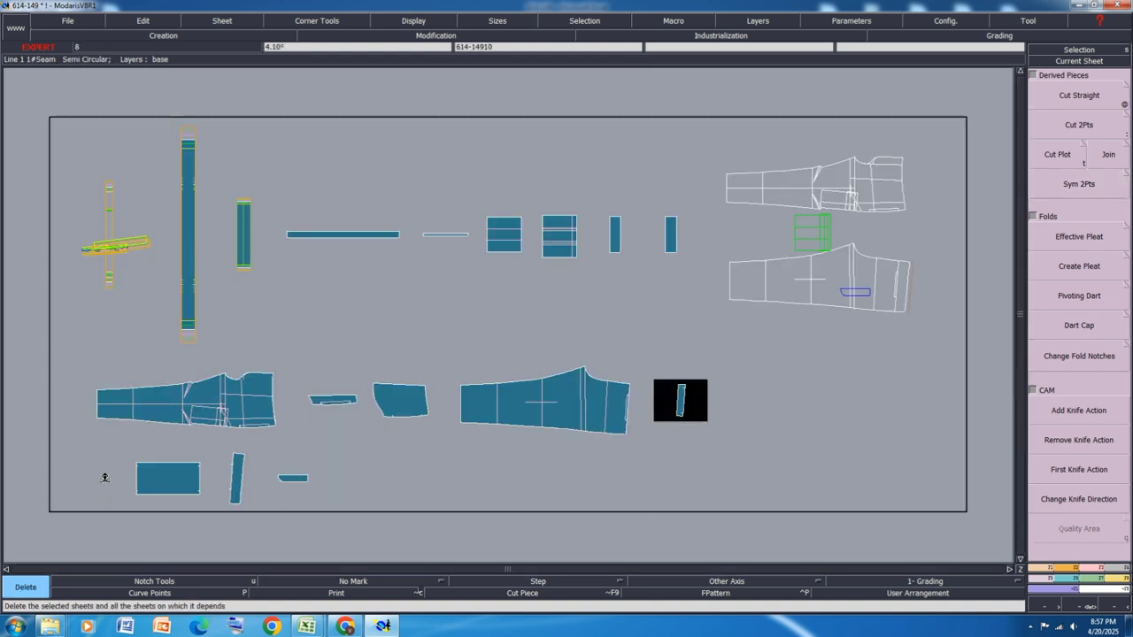
Step: Rearrange all sheets automatically in the work area
key("8")
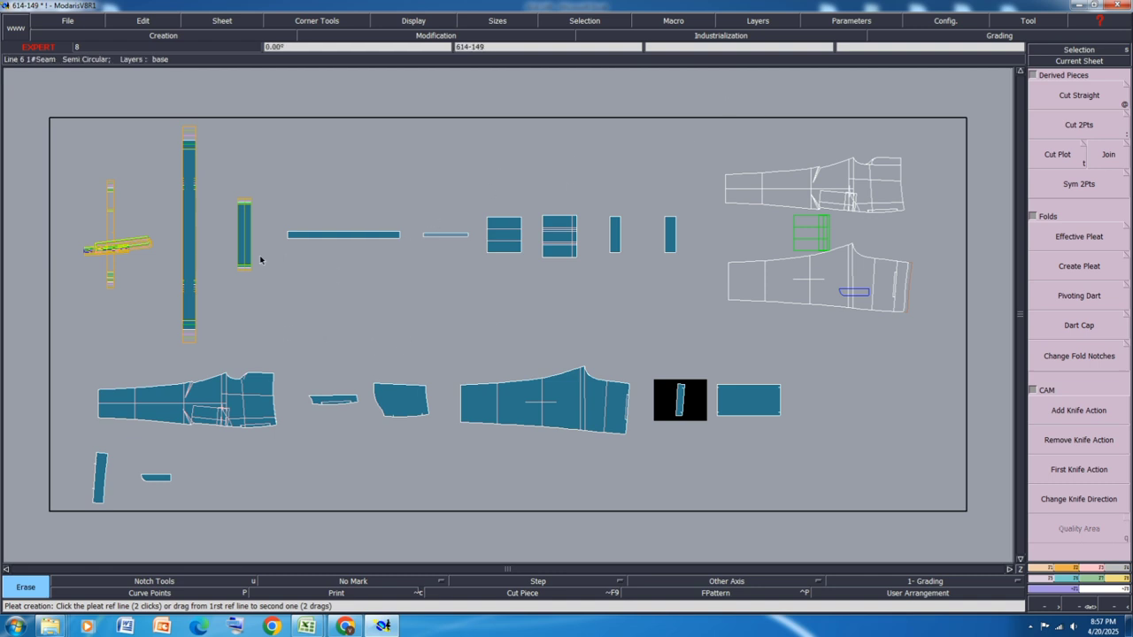
key("ctrl+u")
key("ctrl+u")
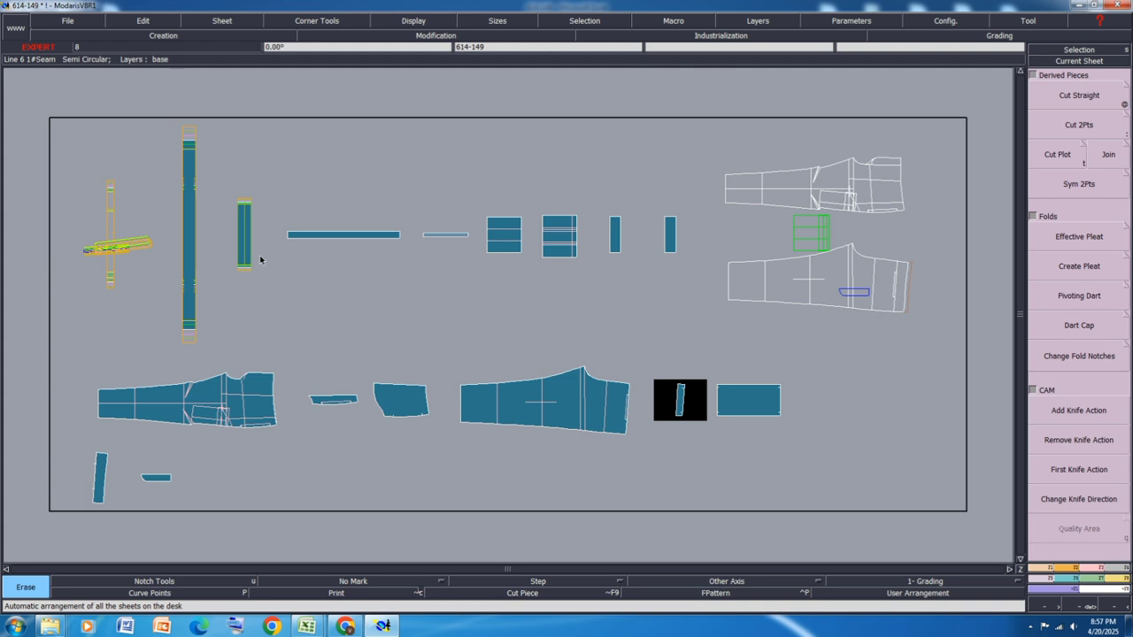
Step: Hide the graded sizes on all sheets and save the model despite the validation warning
key("ctrl+a")
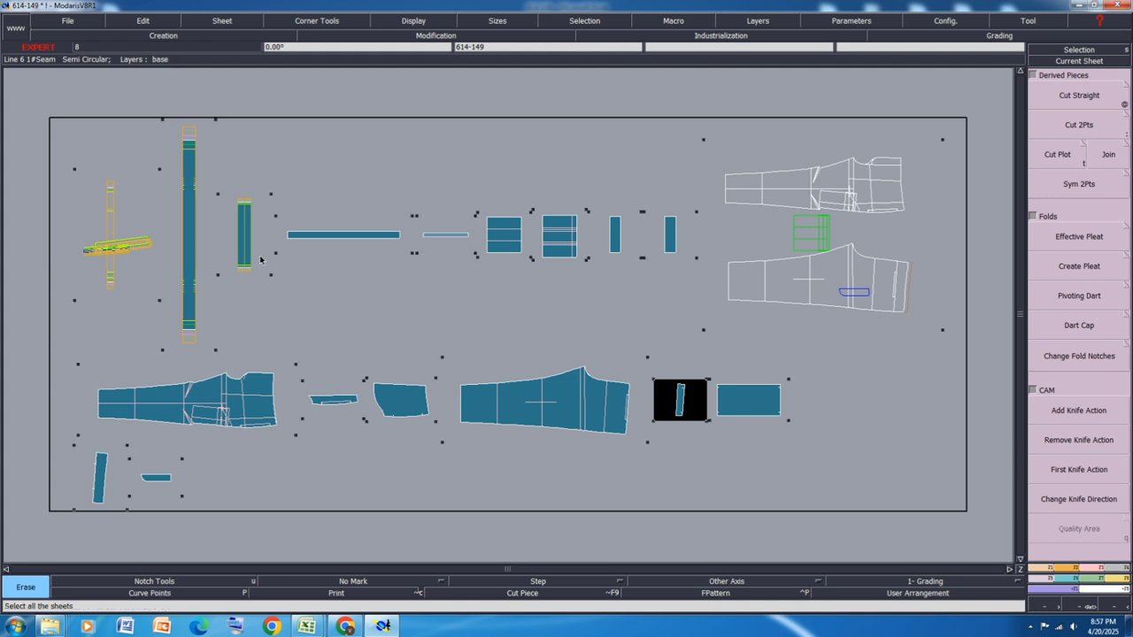
key("F10")
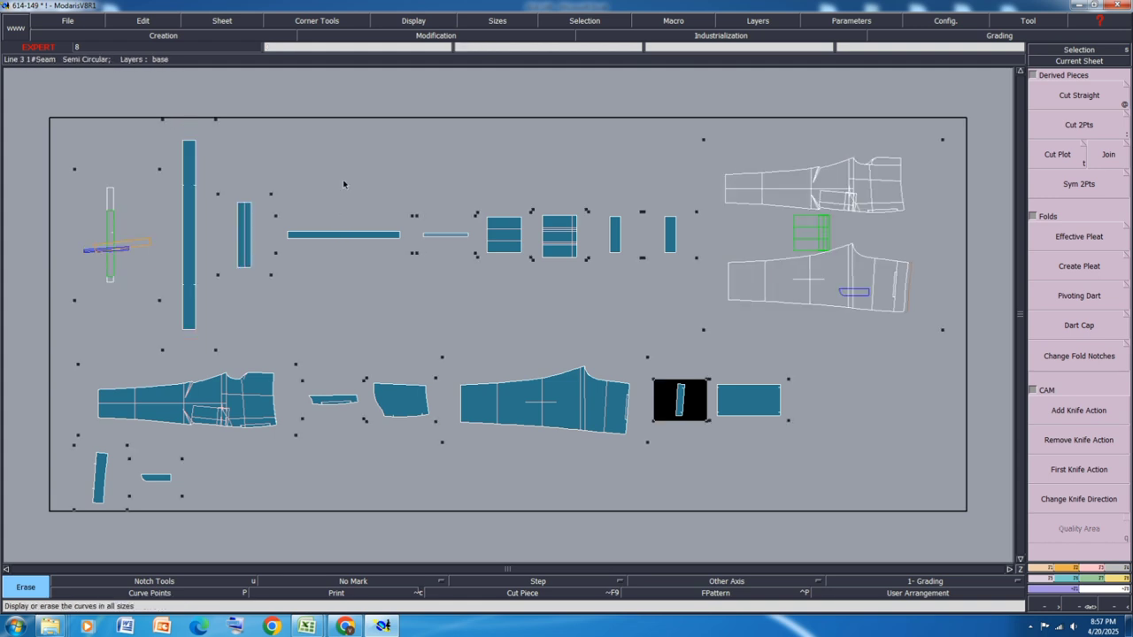
key("ctrl+s")
left_click(485, 377)
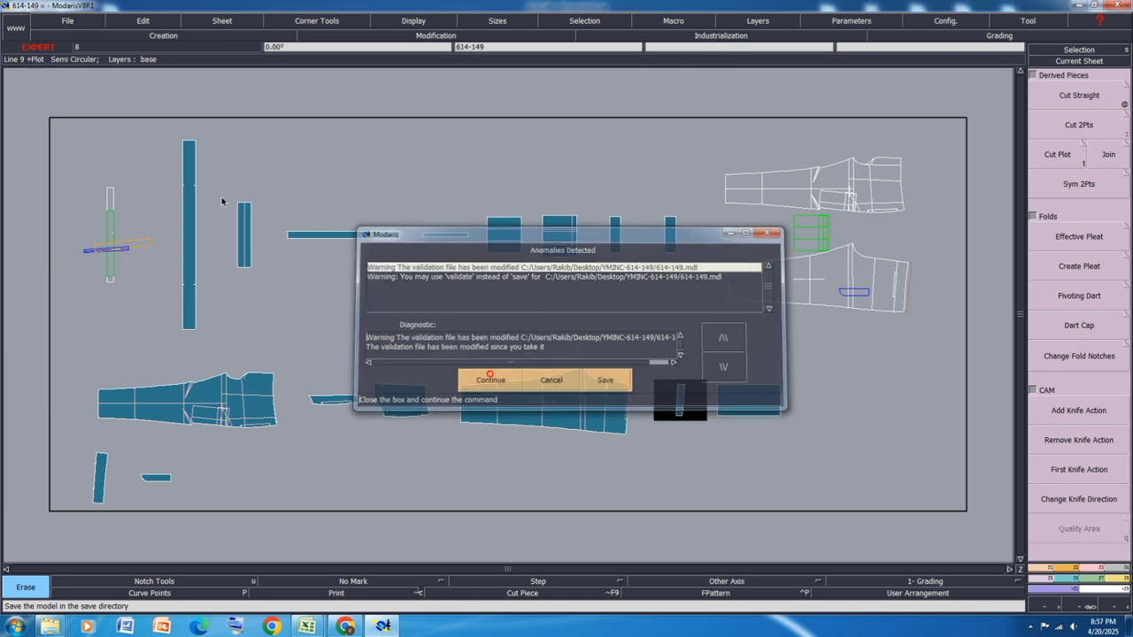
Step: Apply a 0.5 inch line seam at both beginning and end to all edges of the tall vertical strip
left_click_drag(205, 121, 169, 345)
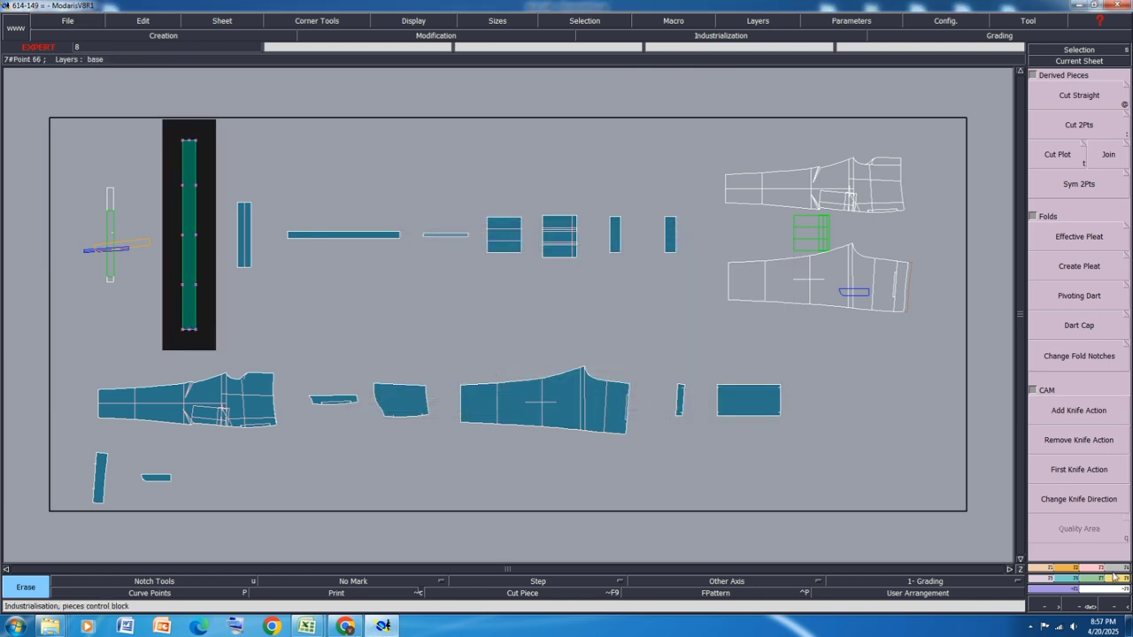
left_click(1112, 573)
left_click(1089, 90)
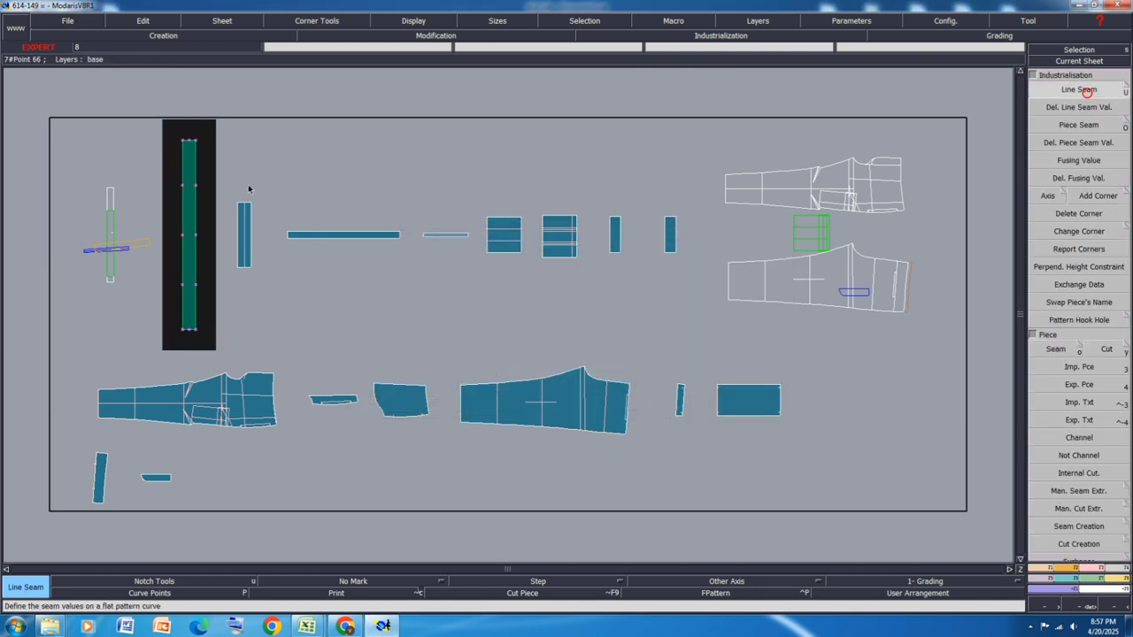
left_click(190, 138)
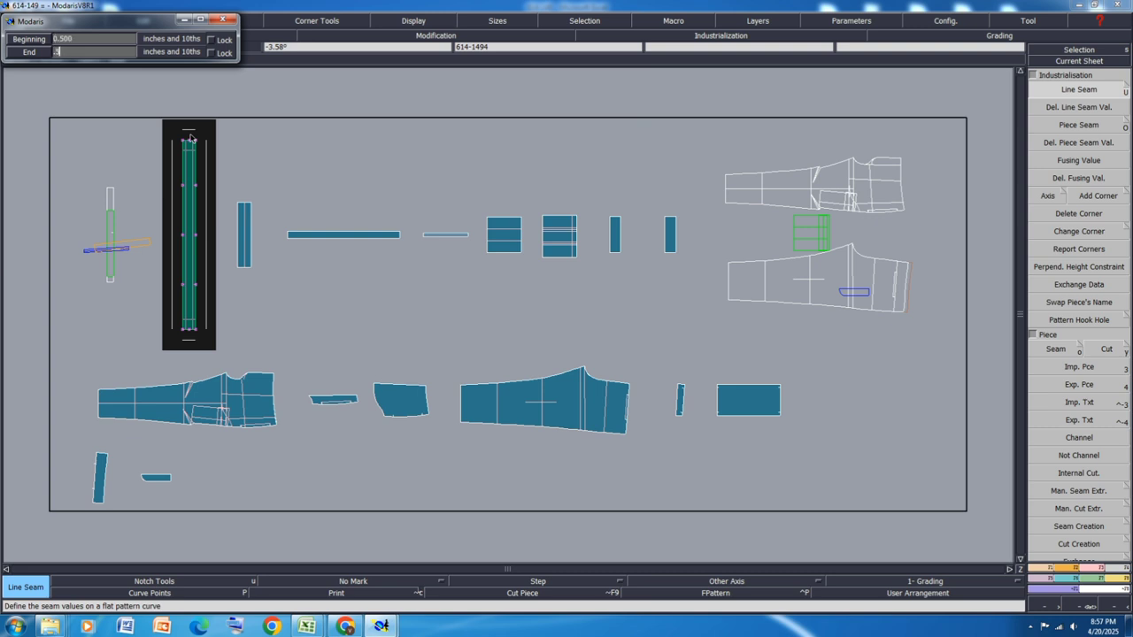
key("Return")
Step: Apply a 0.5 inch line seam to the outer edges of the short vertical strip with the centre line
left_click_drag(258, 188, 228, 288)
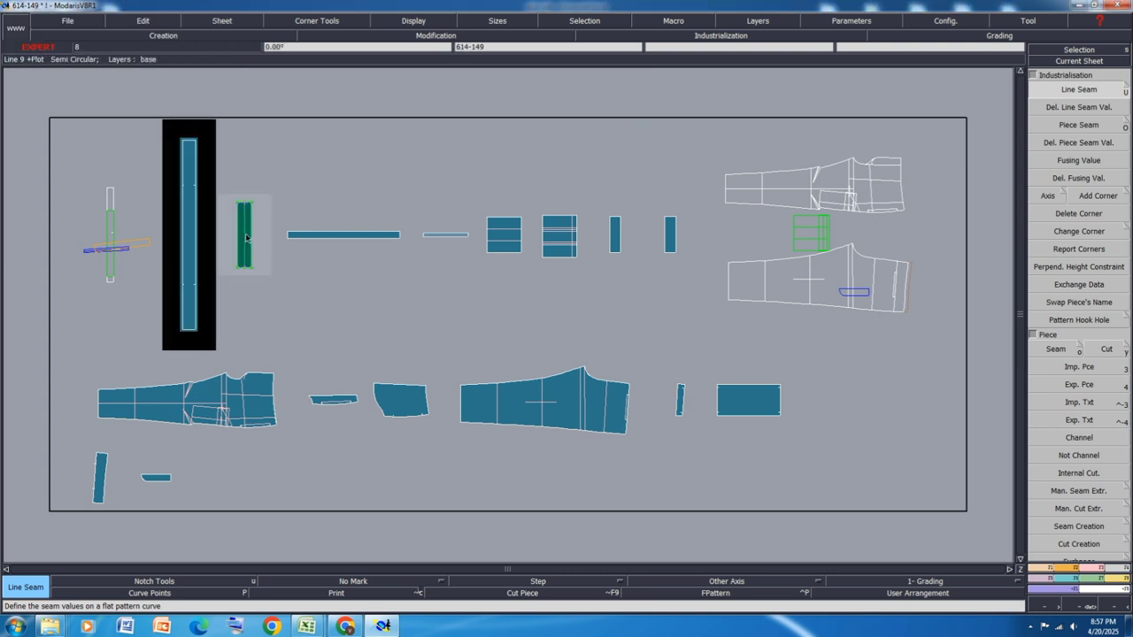
left_click(246, 206)
key("Return")
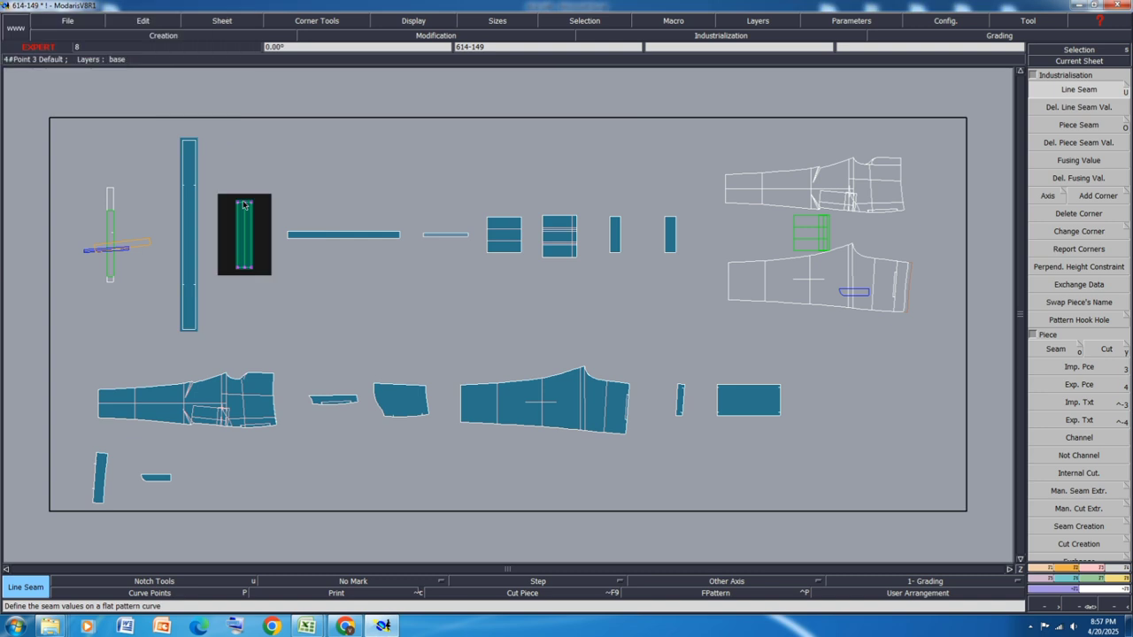
Step: Apply a 0.375 inch line seam around the long horizontal strip and the thin horizontal strip beside it
scroll(398, 235, "up", 2)
left_click(271, 259)
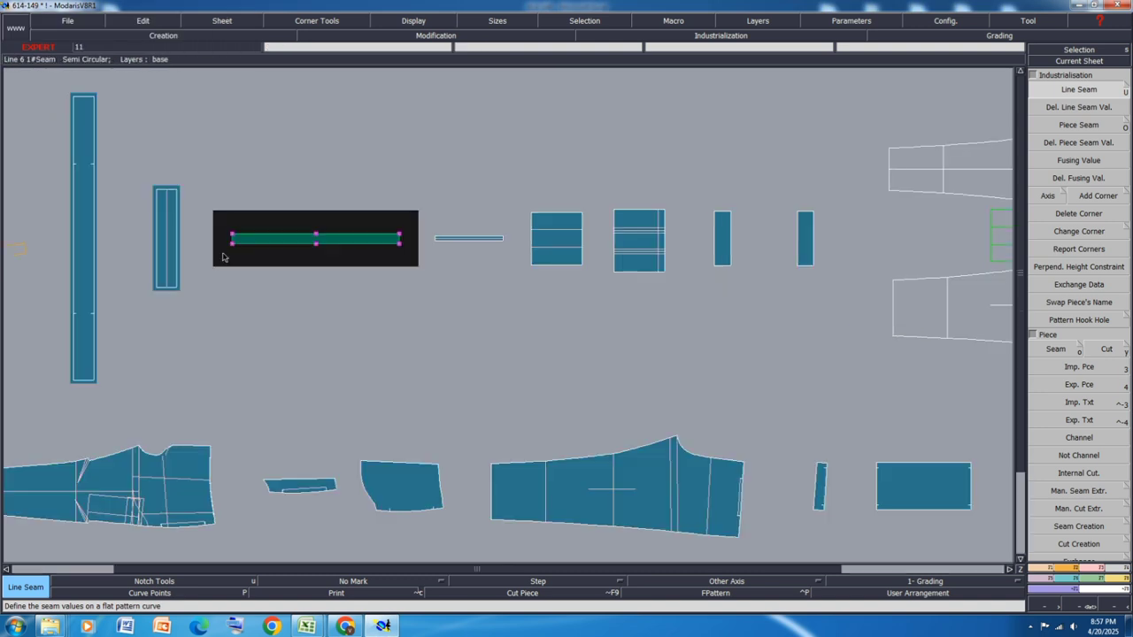
left_click(253, 238)
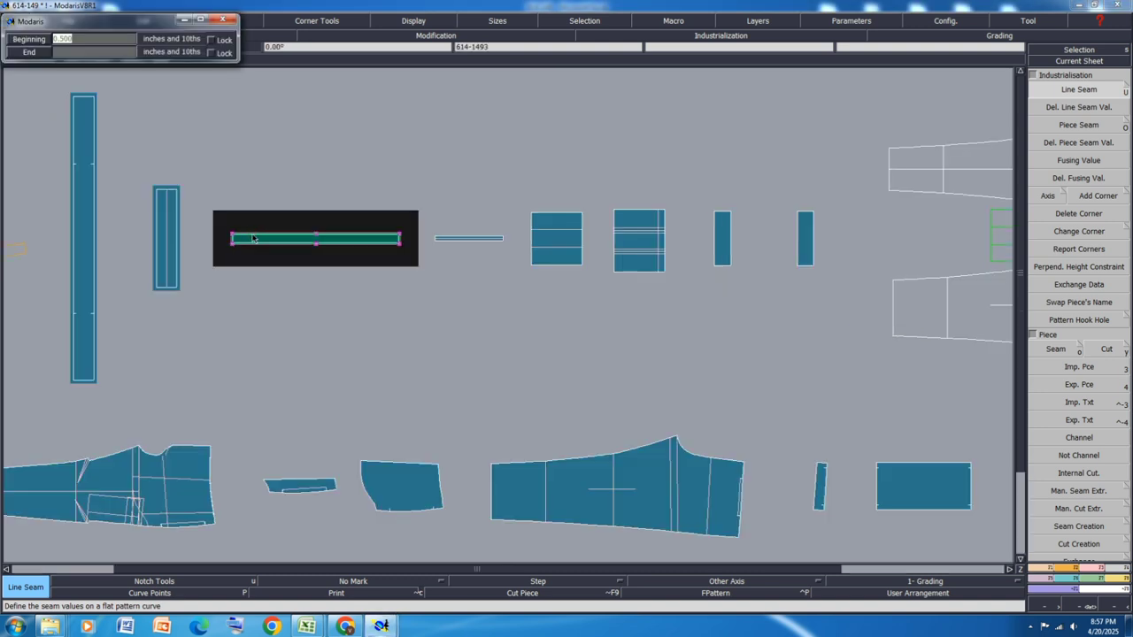
key("Return")
key("Return")
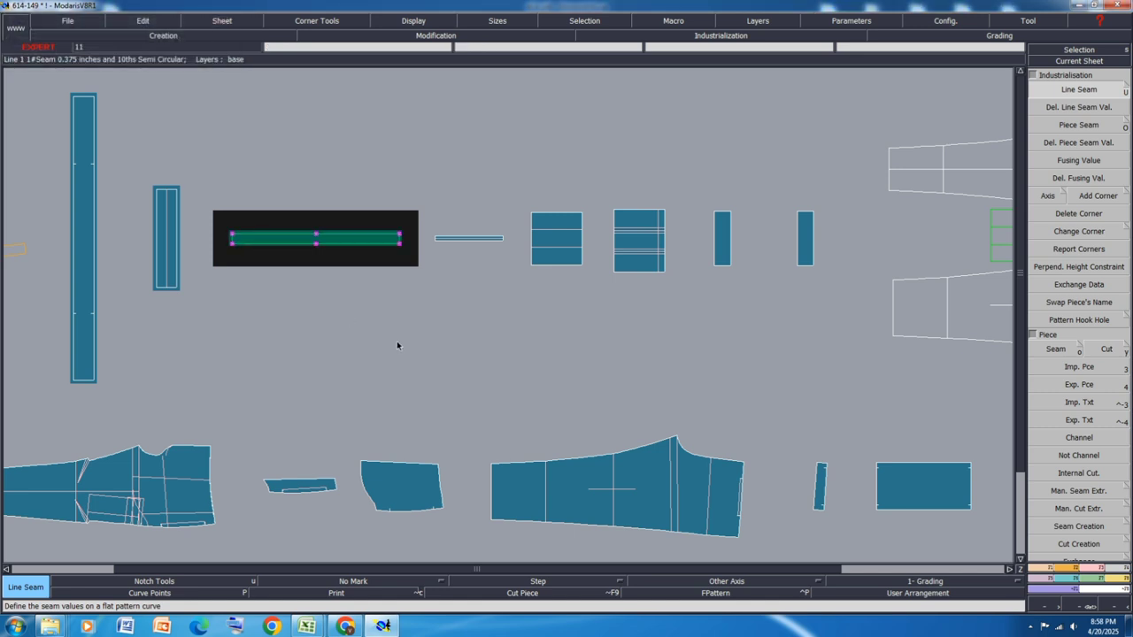
left_click(447, 239)
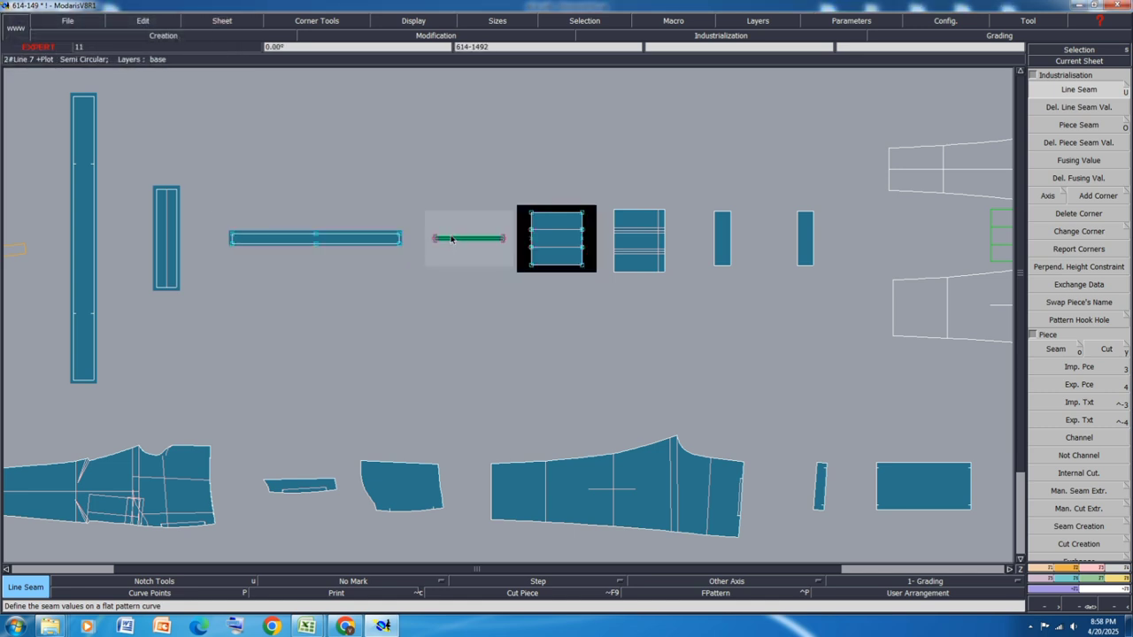
left_click(451, 237)
key("Return")
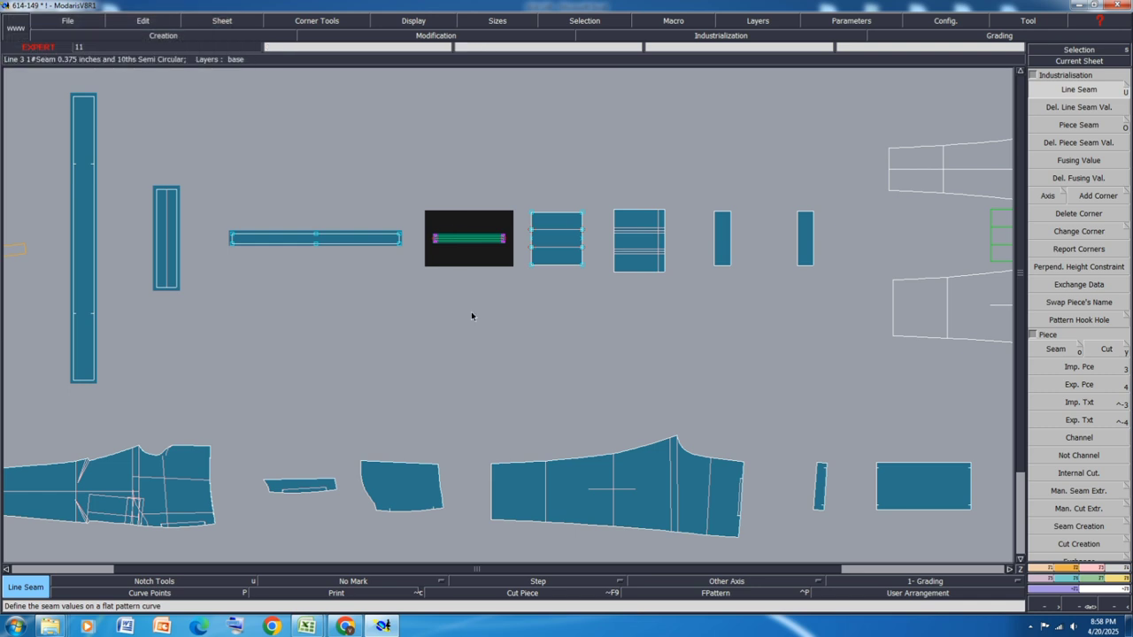
Step: Apply a 0.5 inch line seam around the larger square piece with the paired horizontal lines
left_click(635, 214)
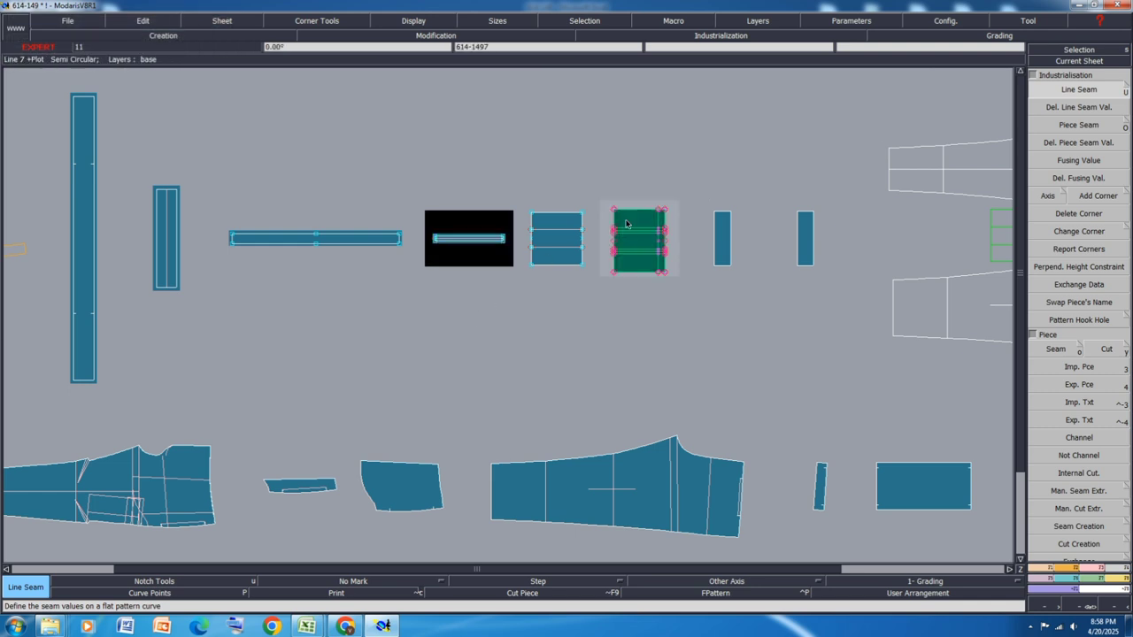
left_click(634, 212)
type(".5")
key("Tab")
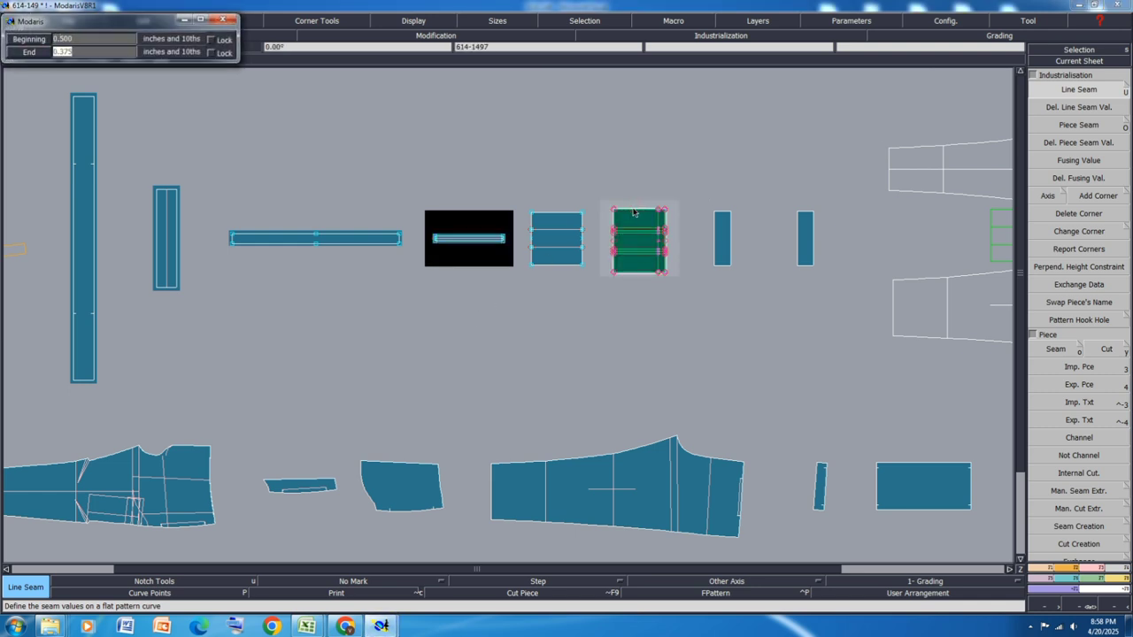
key("Return")
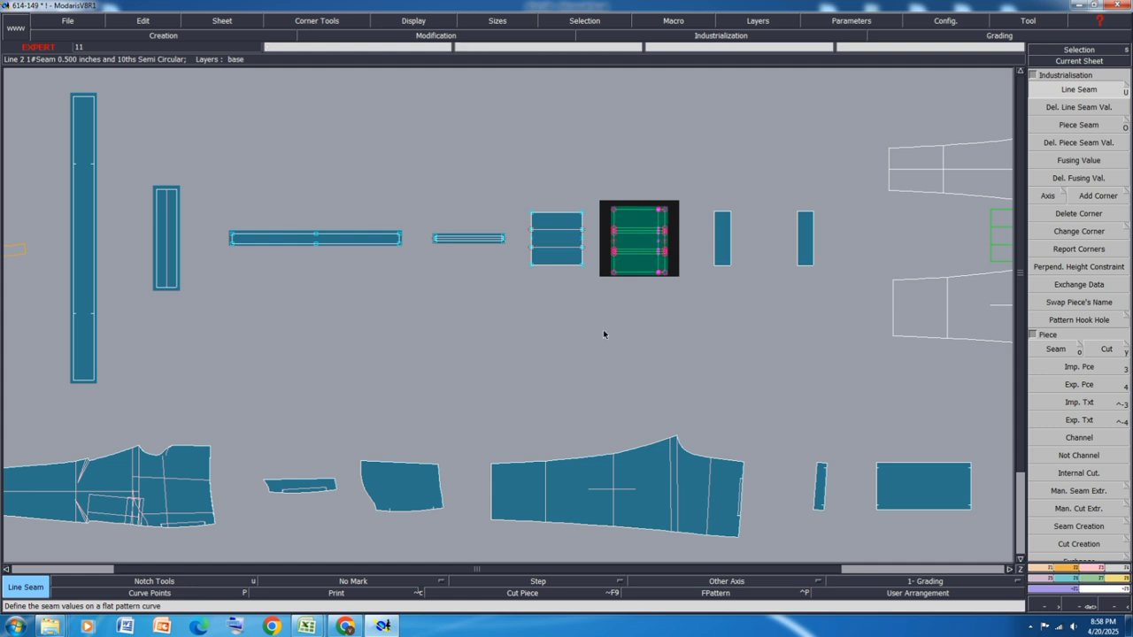
Step: Set a 3.5 inch line seam on the square piece's vertical edge nearest its inner vertical line
scroll(699, 222, "up", 3)
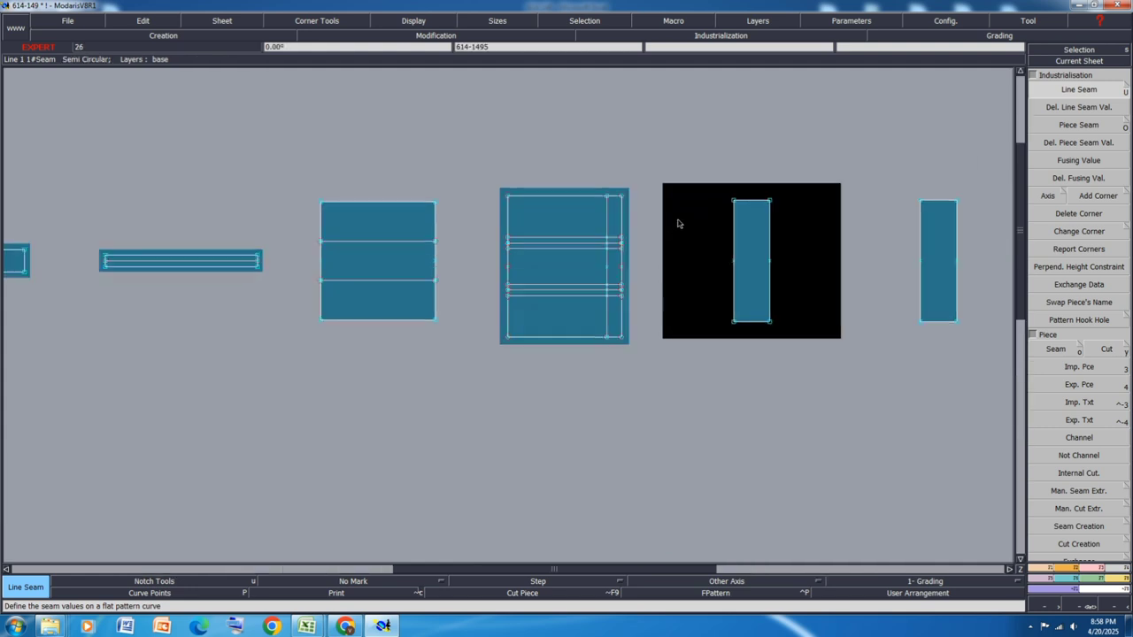
left_click(624, 326)
left_click(624, 325)
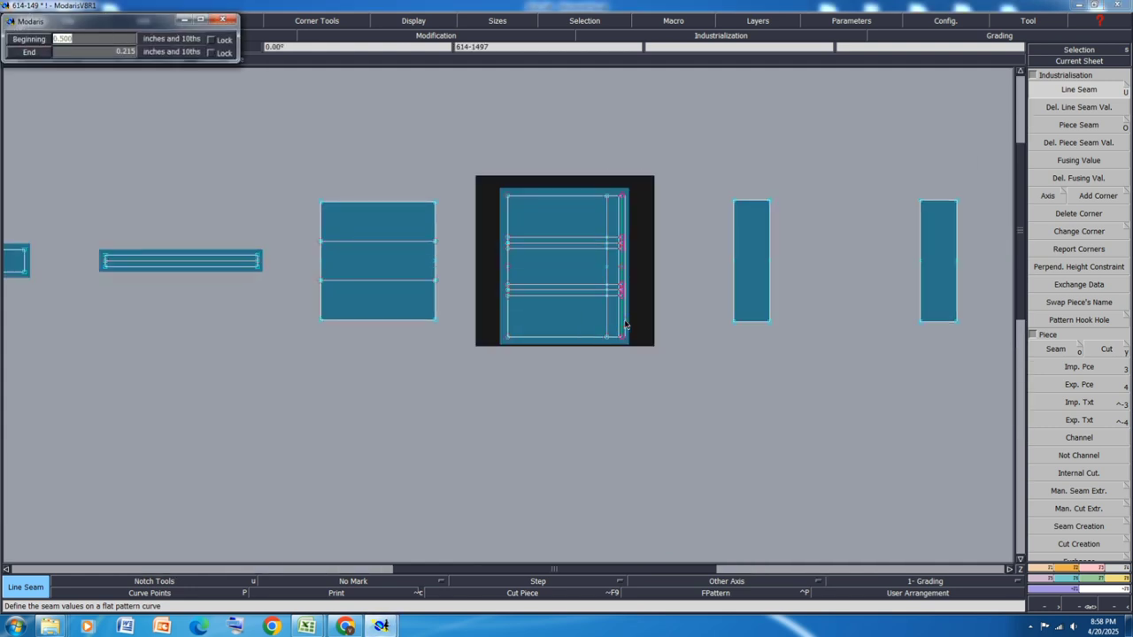
type("3.5")
key("Tab")
type("3")
key("Return")
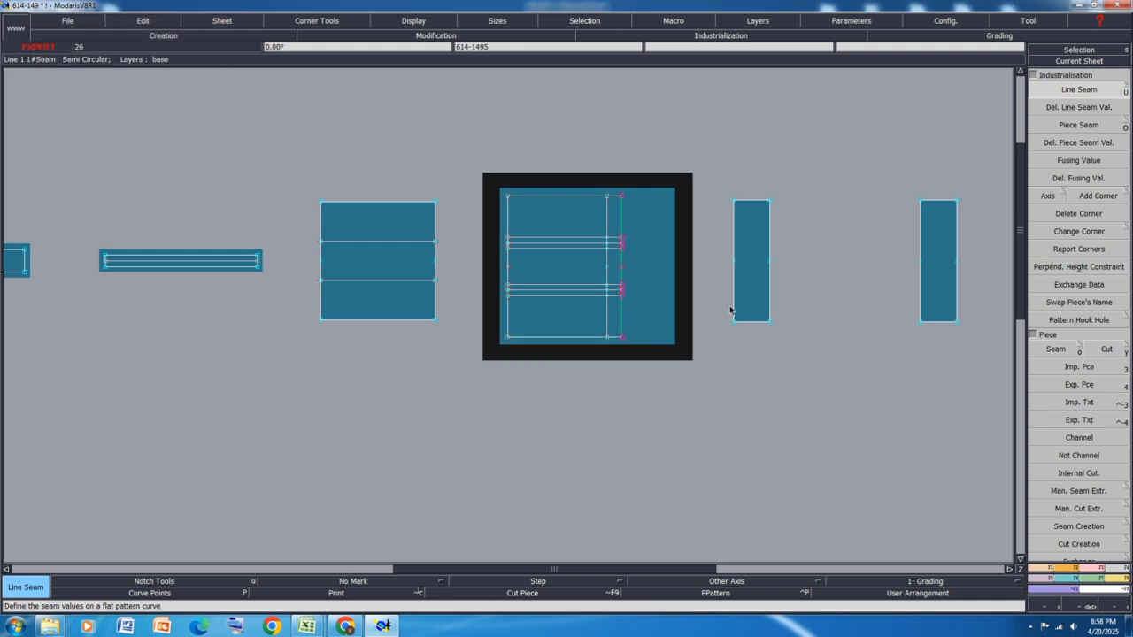
Step: Apply a 0.5 inch line seam around the first narrow rectangle beside the square piece
left_click(759, 206)
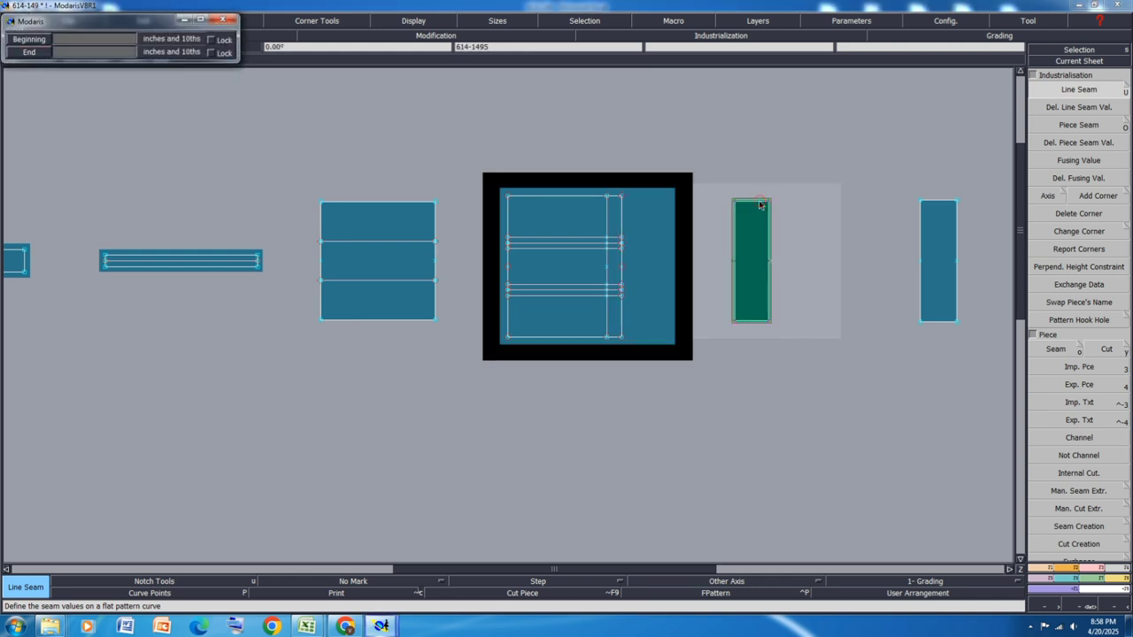
type("5")
key("Return")
key("Return")
Step: Draw a straight line on the trouser leg piece from the free end of the line below the crotch curve to the waist edge
scroll(759, 206, "down", 2)
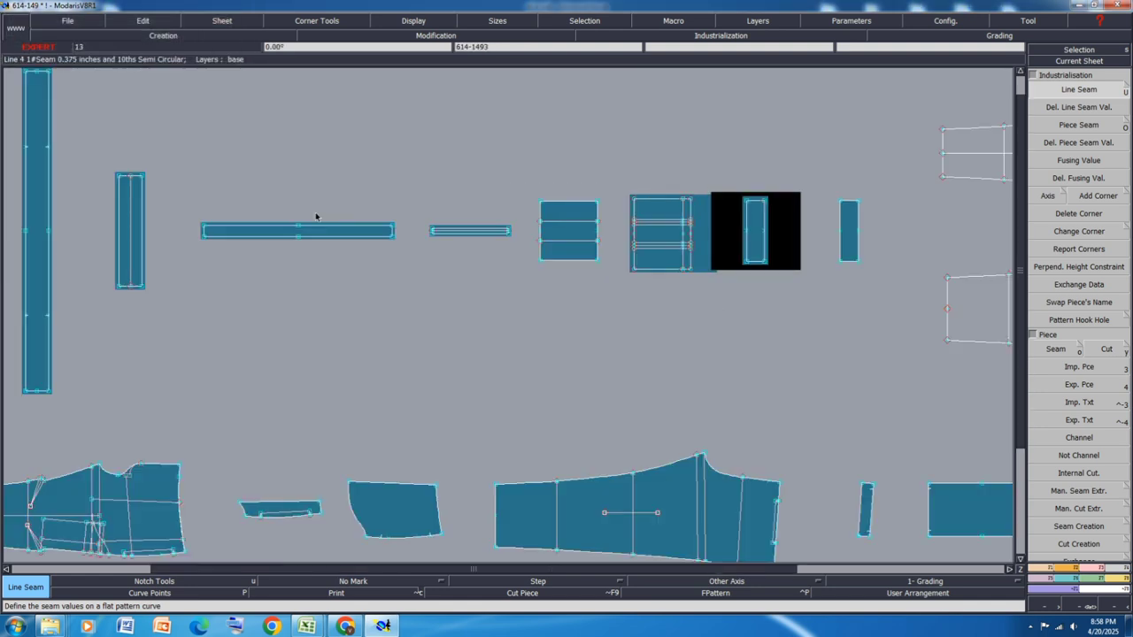
scroll(208, 234, "down", 2)
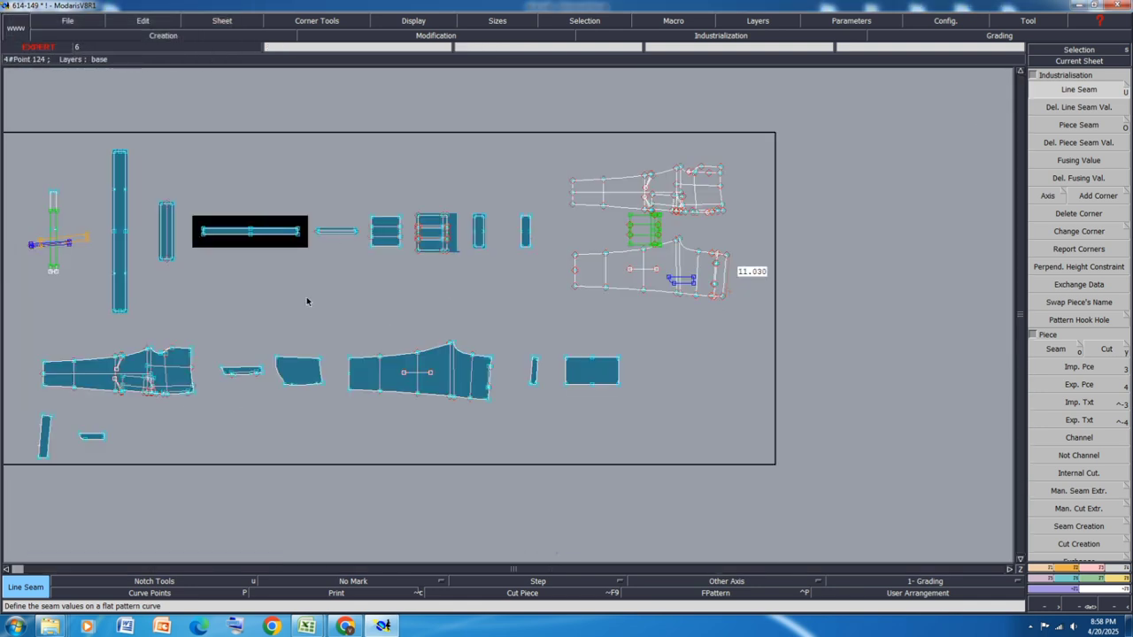
scroll(178, 347, "up", 1)
scroll(242, 343, "up", 2)
scroll(370, 231, "up", 3)
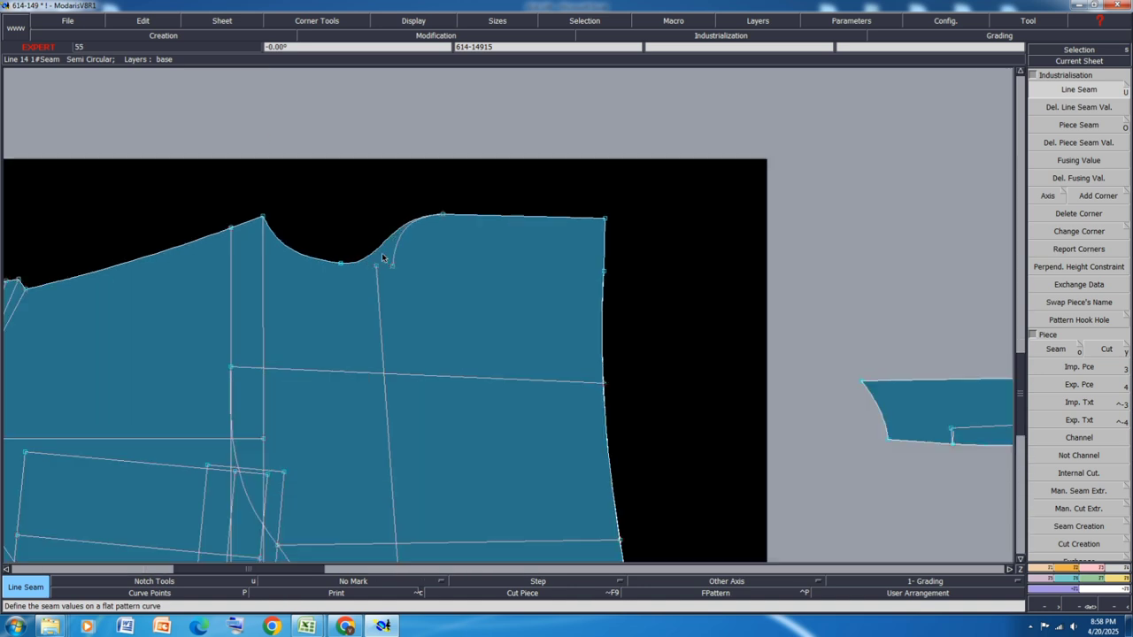
key("d")
left_click(376, 265)
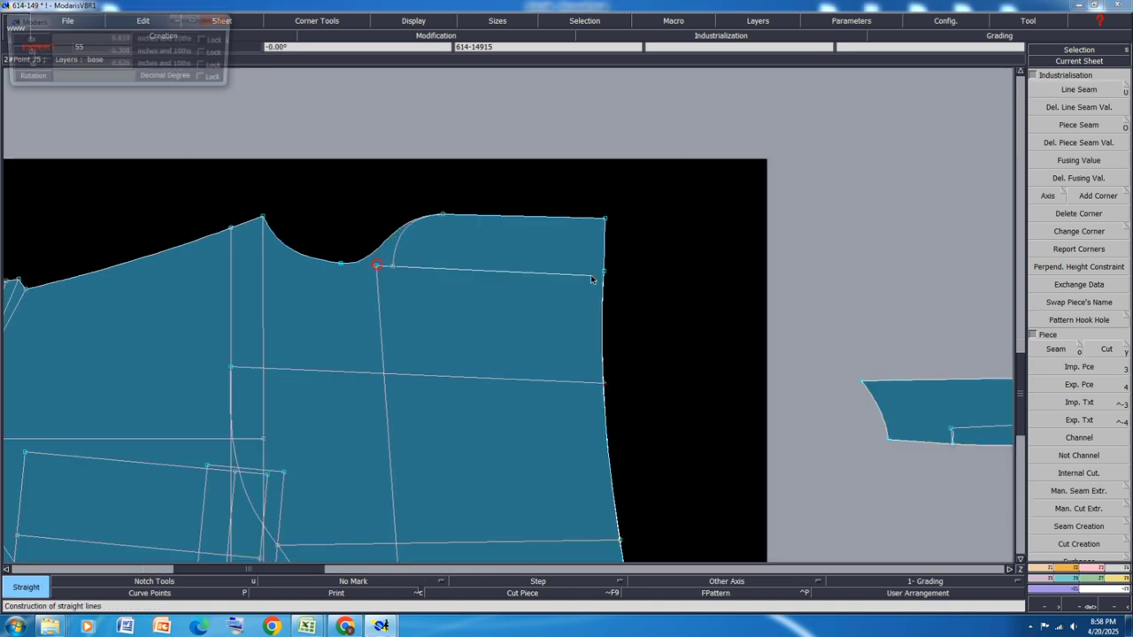
left_click(605, 276)
scroll(634, 209, "down", 2)
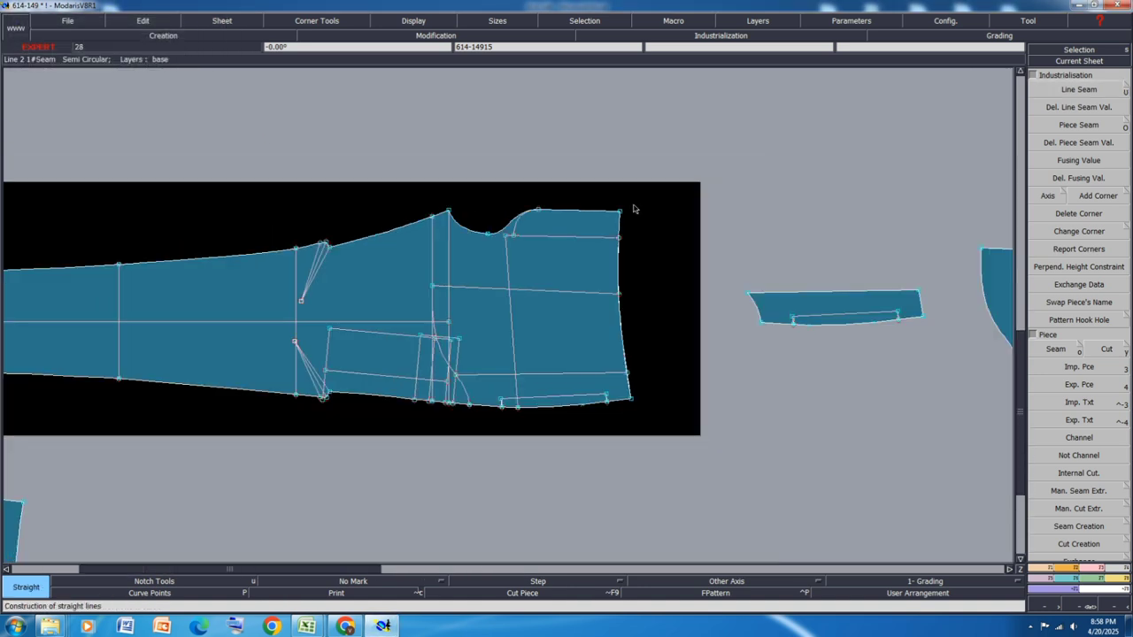
Step: Display all graded sizes of the trouser leg sheet around the crotch curve
key("F9")
key("F10")
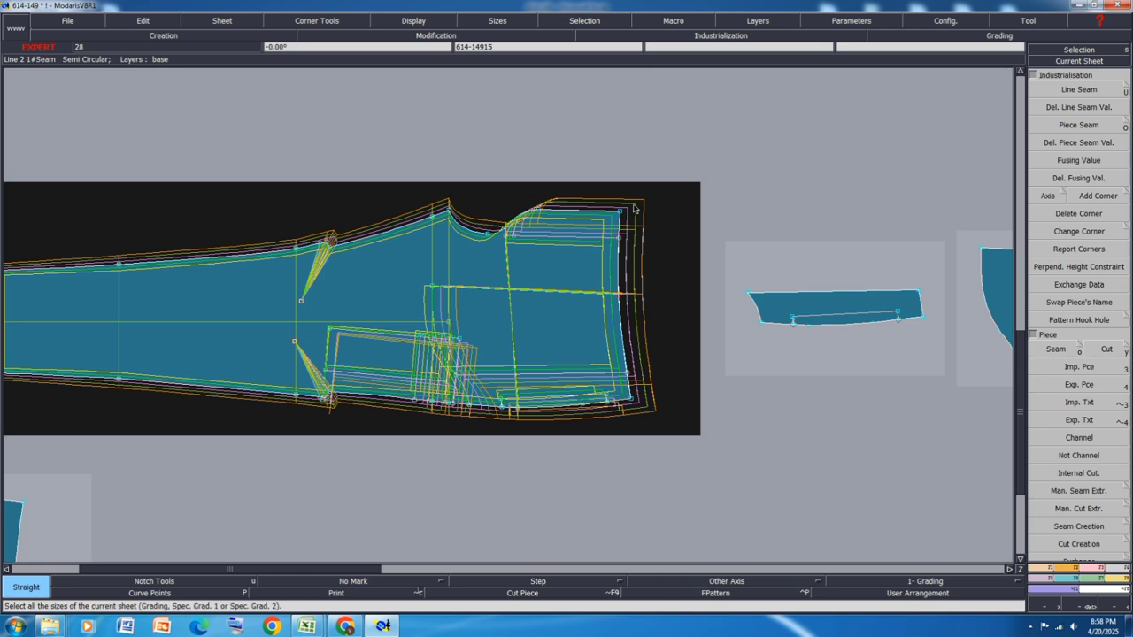
scroll(582, 189, "up", 3)
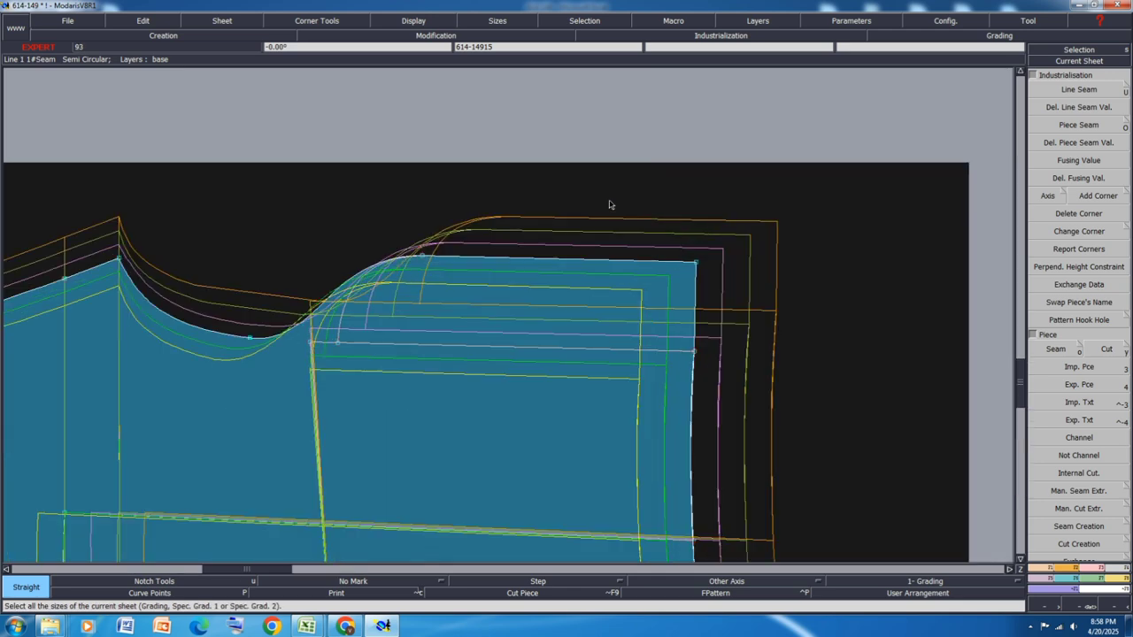
scroll(271, 357, "up", 3)
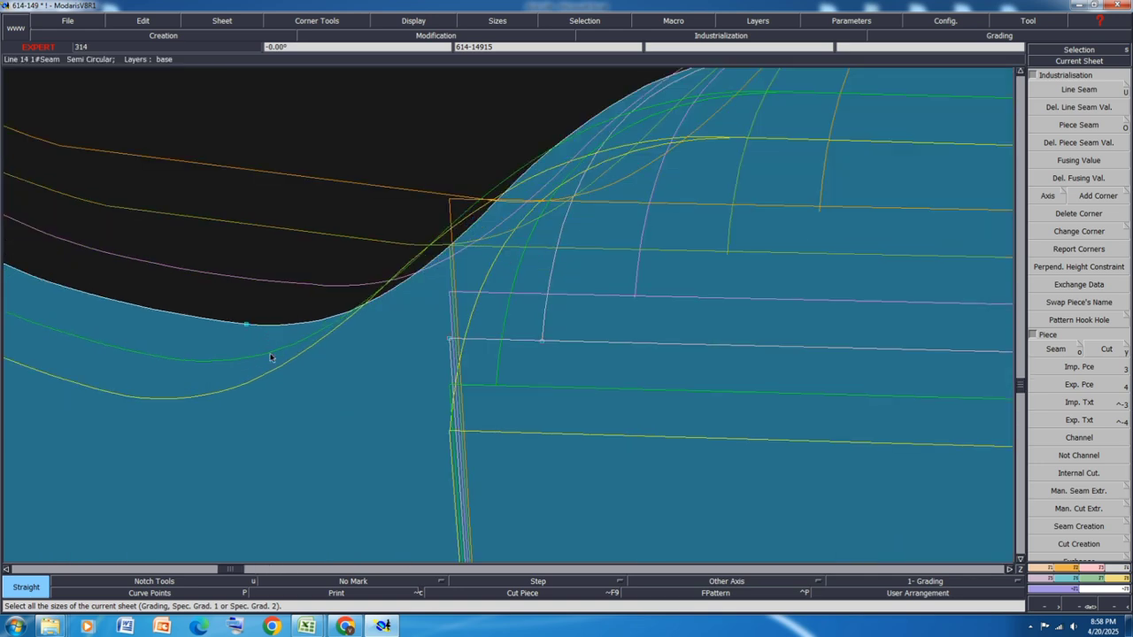
Step: Try deleting the point near the lowest part of the crotch curve, and undo the deletion
key("Delete")
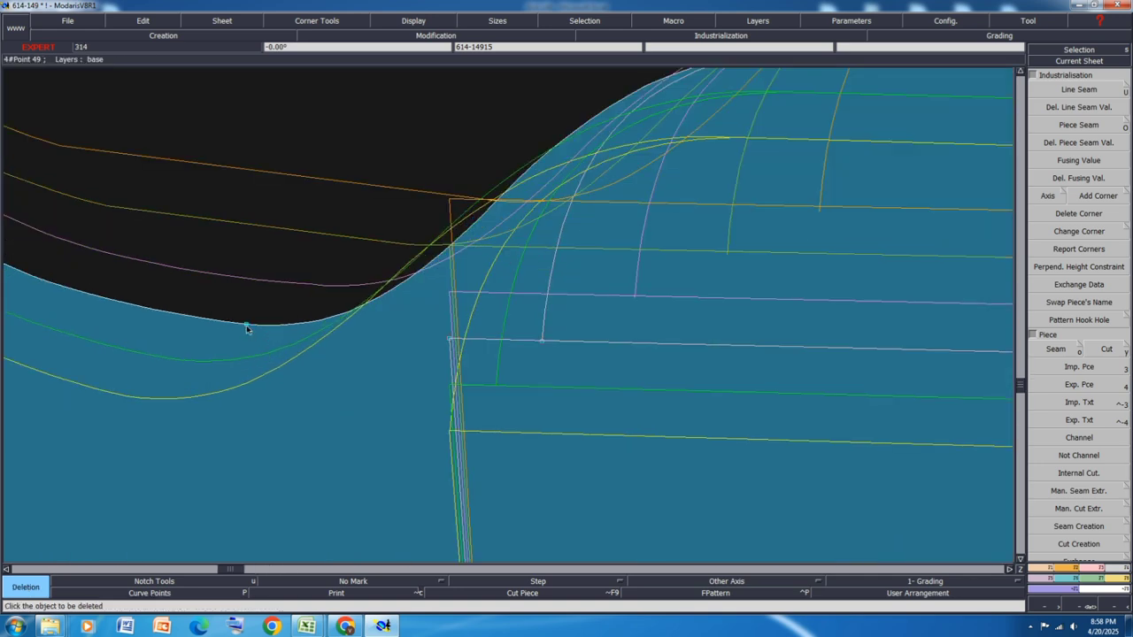
scroll(245, 347, "down", 3)
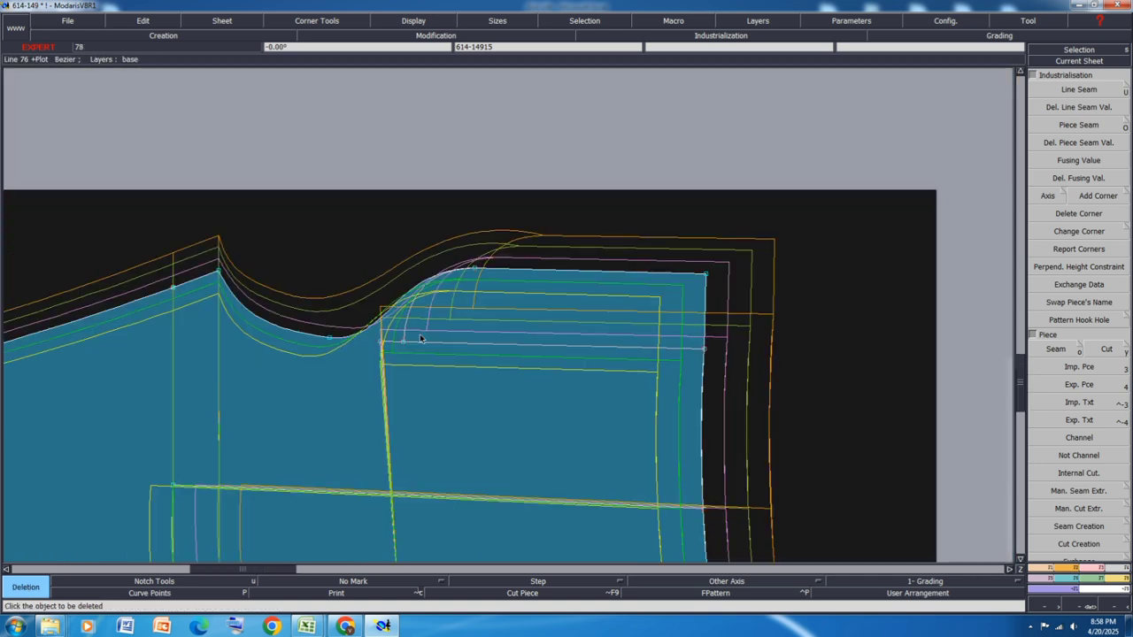
left_click(419, 334)
scroll(318, 337, "up", 2)
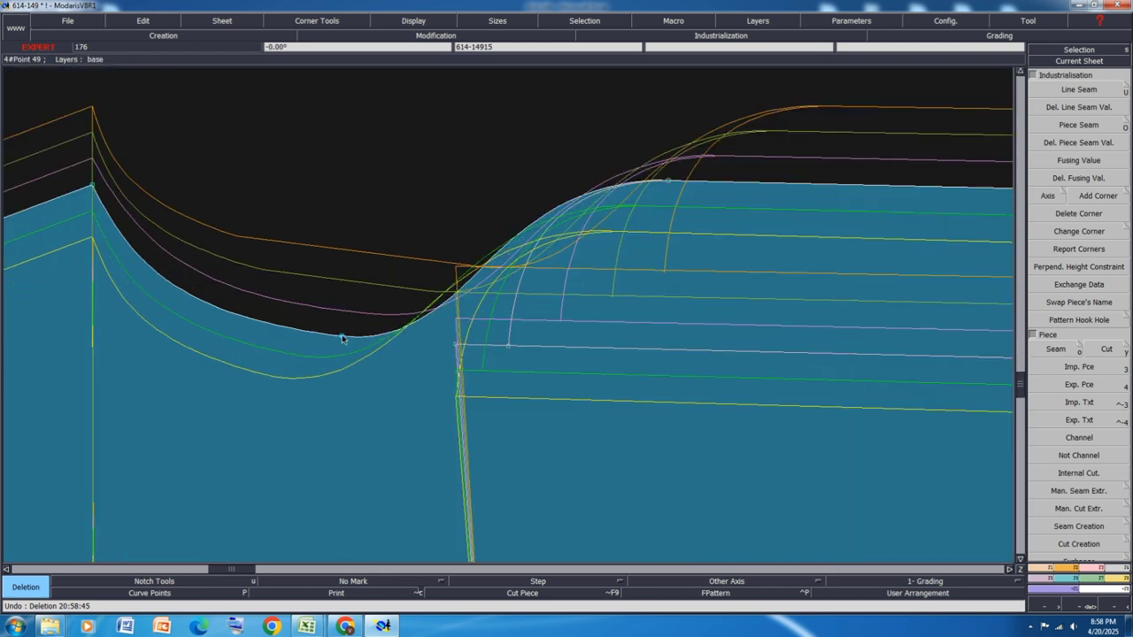
Step: Reshape the point near the lowest part of the crotch curve, moving it about 0.14 inch along the curve toward the waist
key("r")
left_click(343, 339)
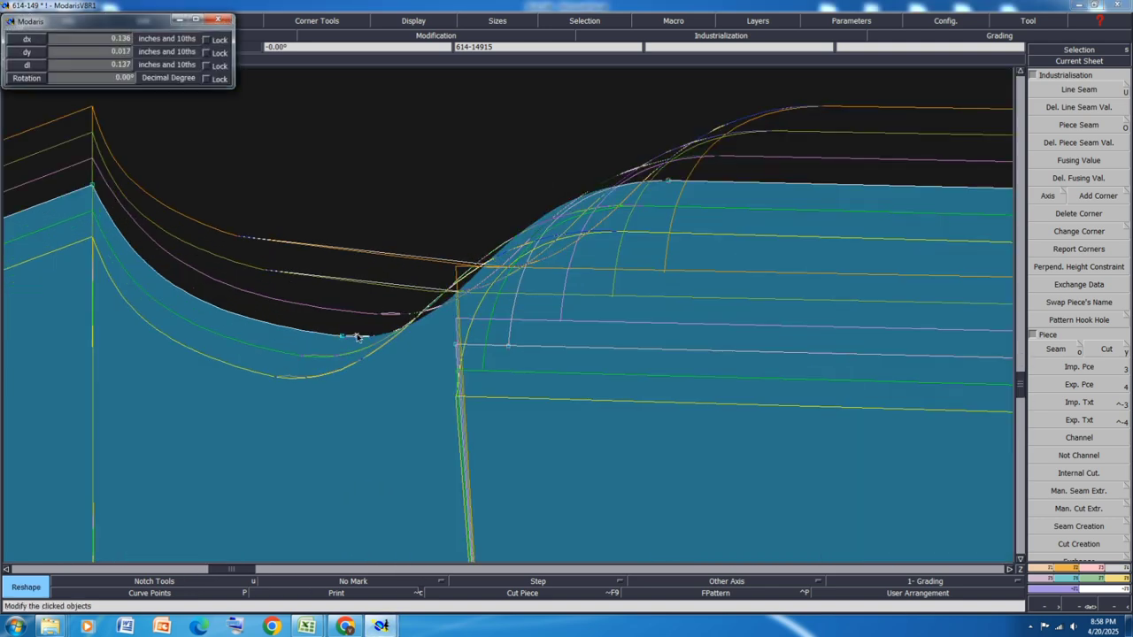
left_click(358, 339)
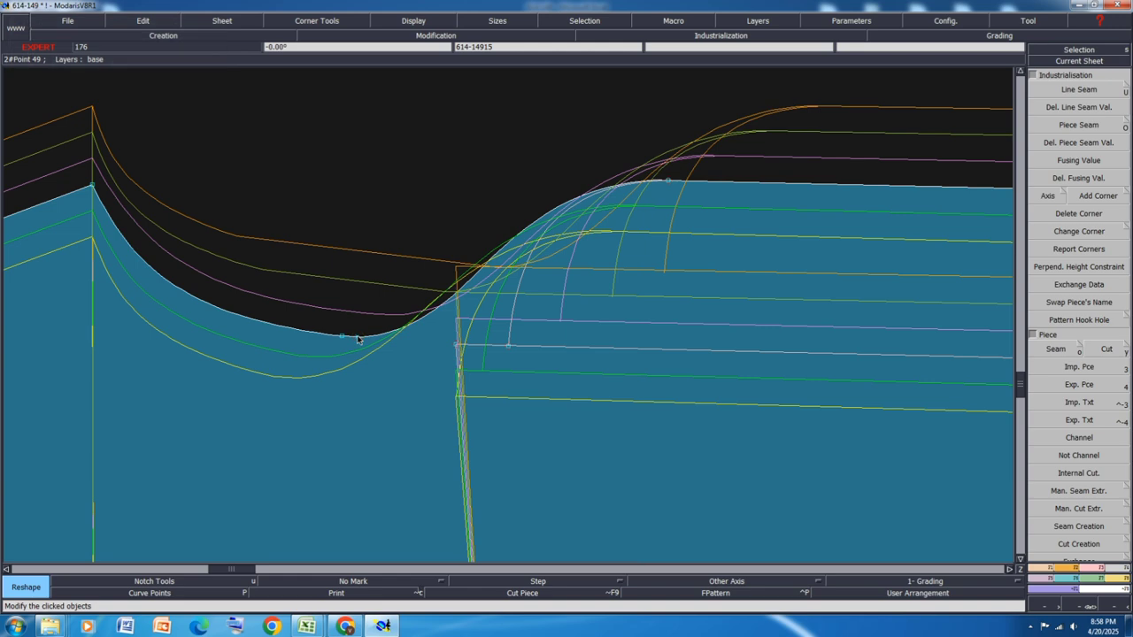
Step: Marry the upper trouser leg from the construction sheet onto the graded leg, keep its plot as a reference outline, and undo the marry
left_click(1069, 579)
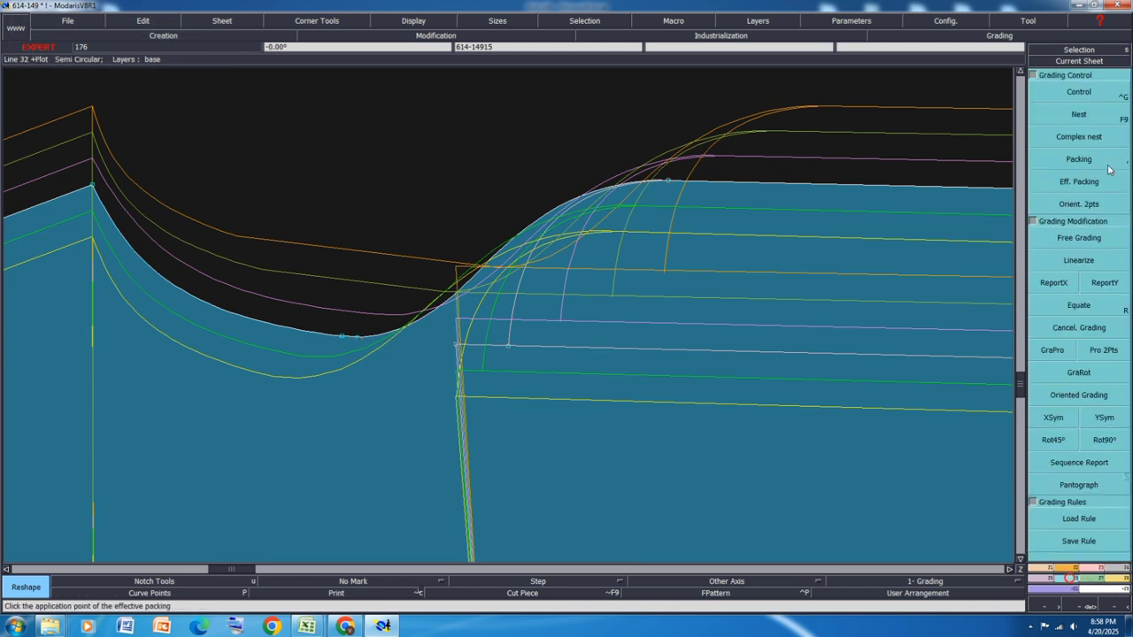
scroll(421, 221, "down", 6)
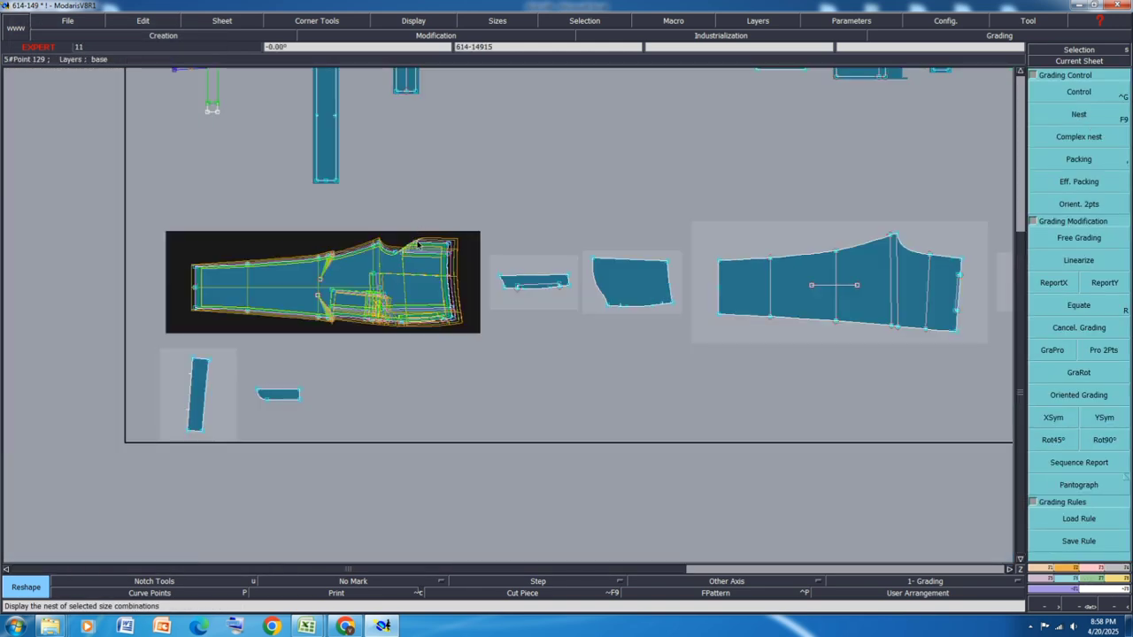
scroll(418, 244, "down", 1)
scroll(876, 95, "up", 1)
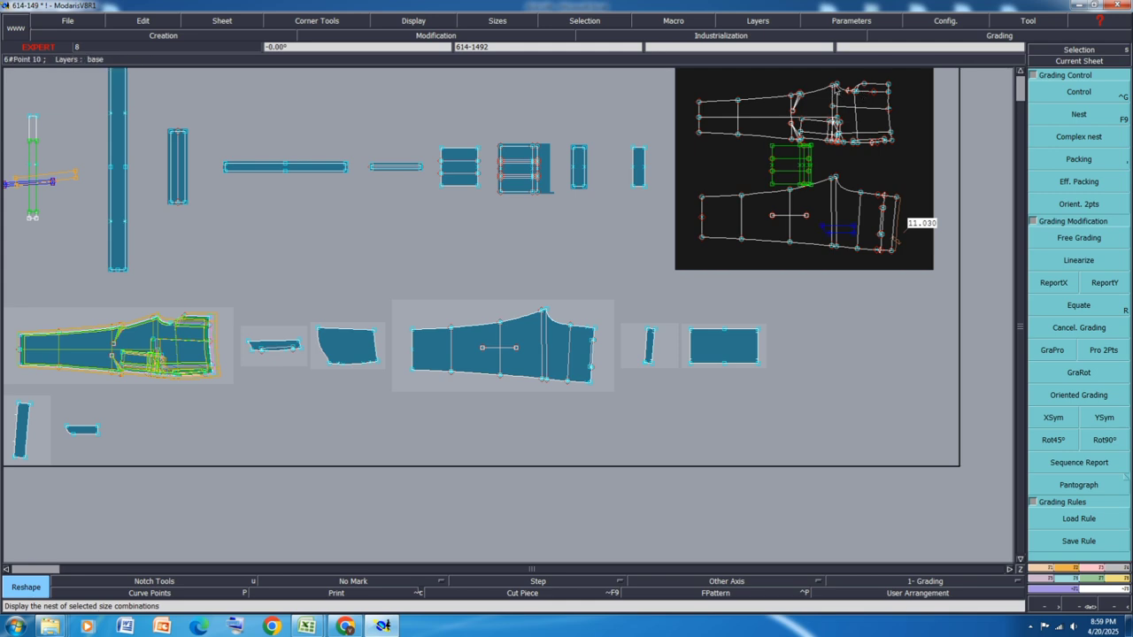
key("m")
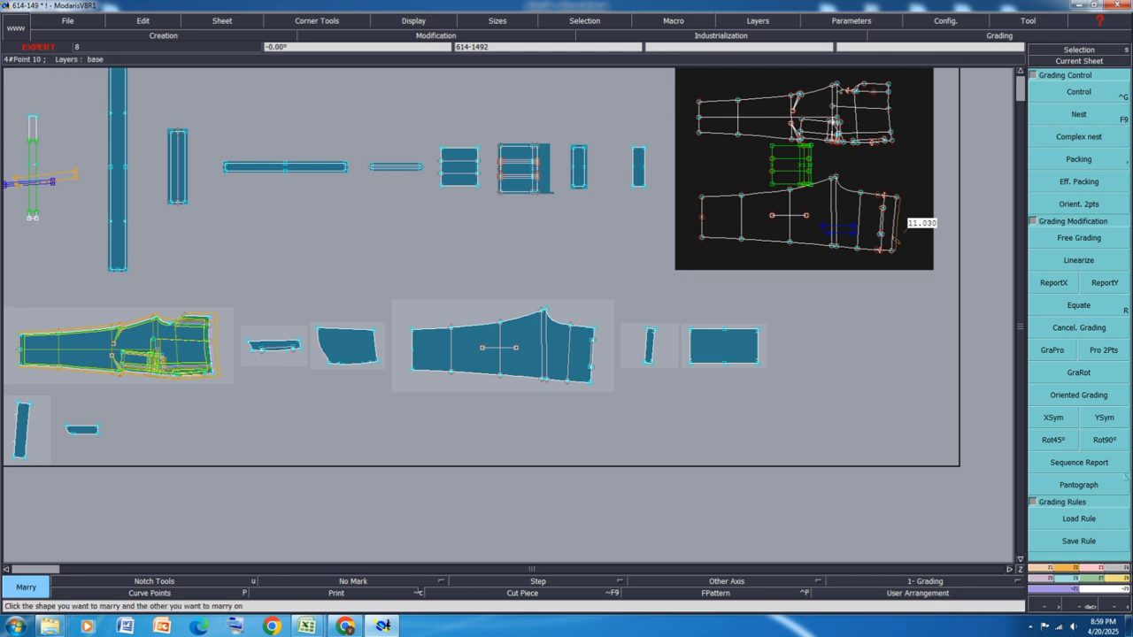
scroll(156, 318, "up", 4)
scroll(267, 398, "up", 3)
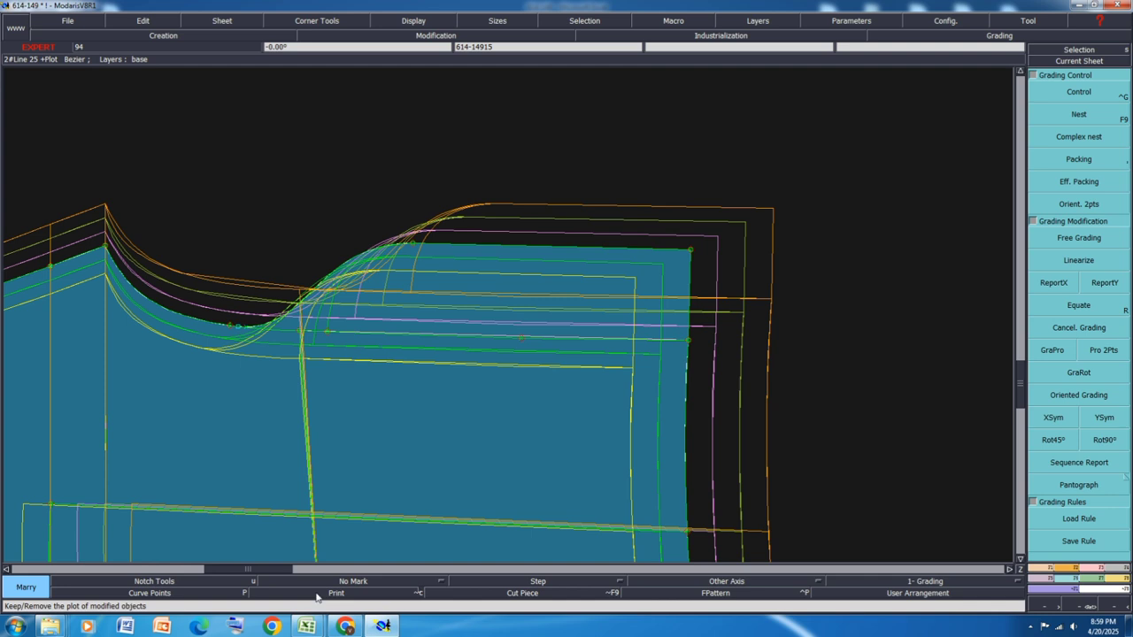
left_click(350, 479)
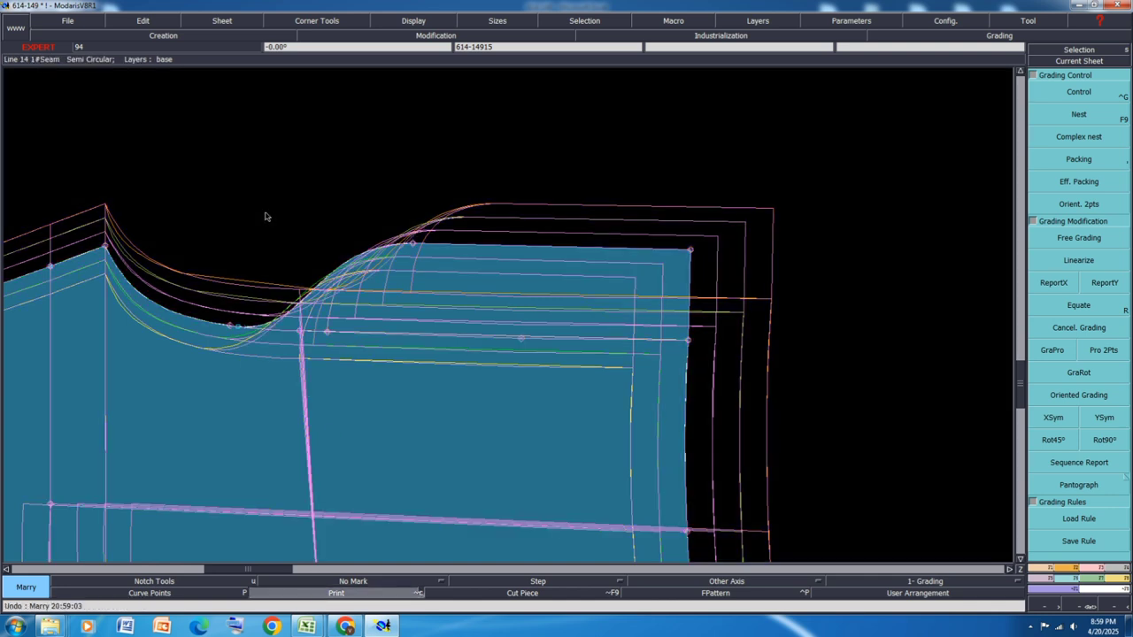
scroll(137, 241, "up", 2)
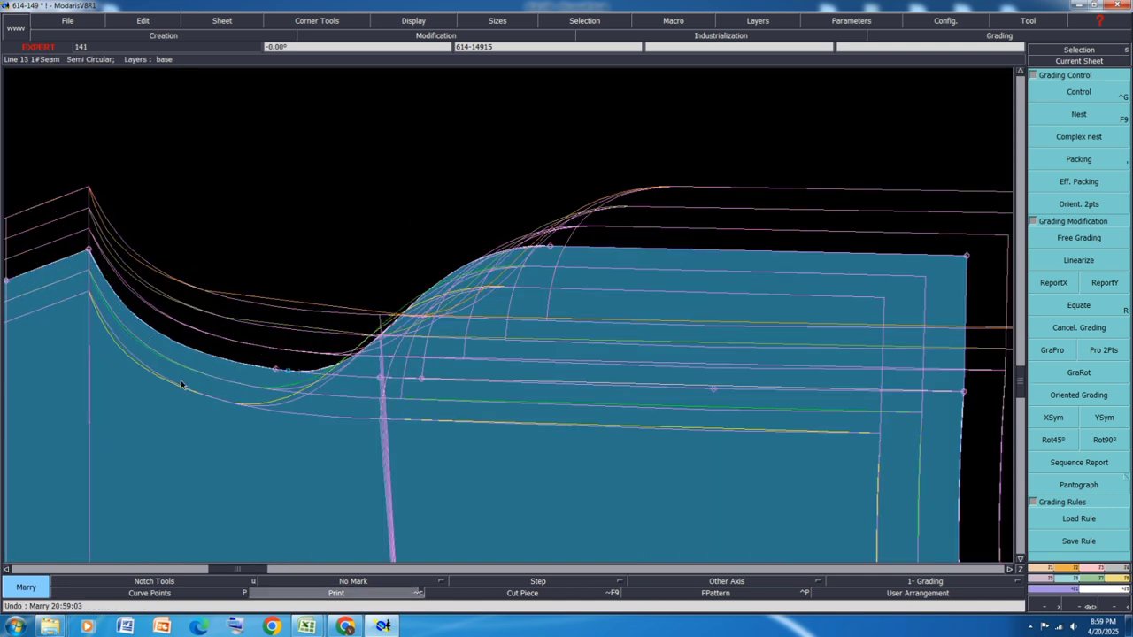
Step: Regrade the curve point nearest the crotch tip to dx/dy XXL -0.179/1.000, XL -0.141/0.688, L 0.052/0.198, S -0.042/-0.218 and XS -0.113/-0.368
left_click(126, 595)
left_click(1092, 88)
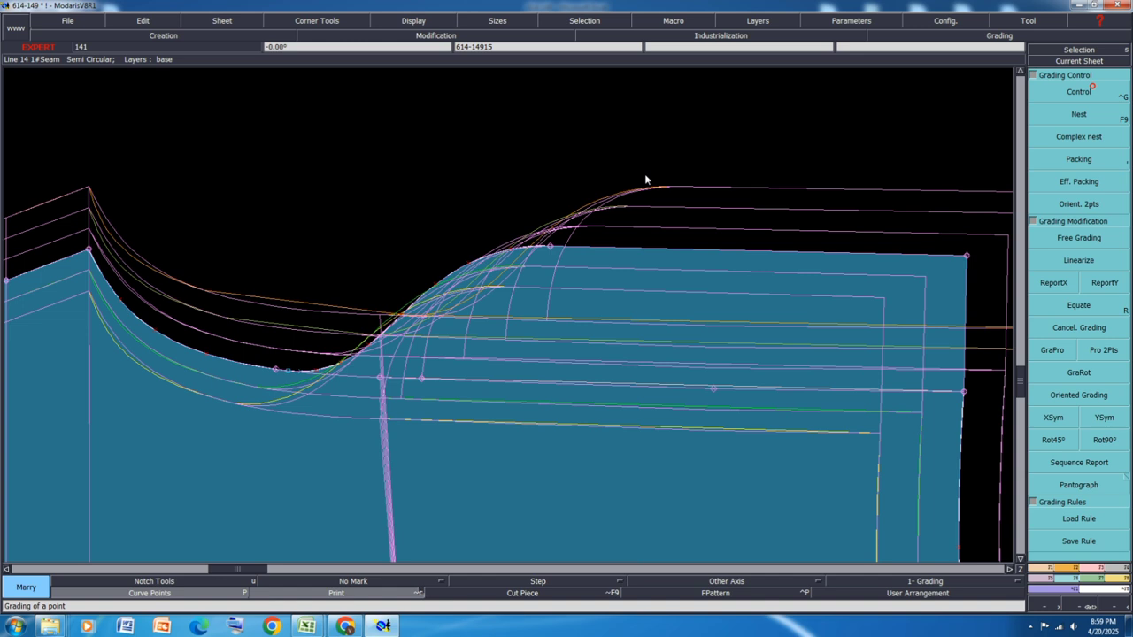
scroll(130, 306, "up", 1)
left_click(120, 298)
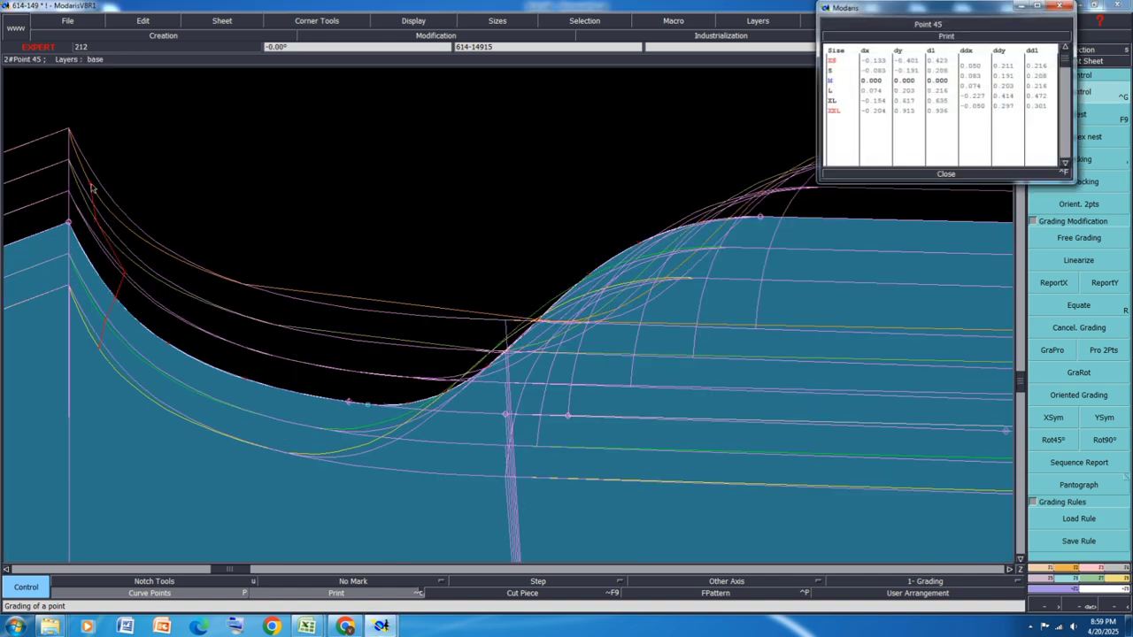
left_click_drag(97, 190, 92, 174)
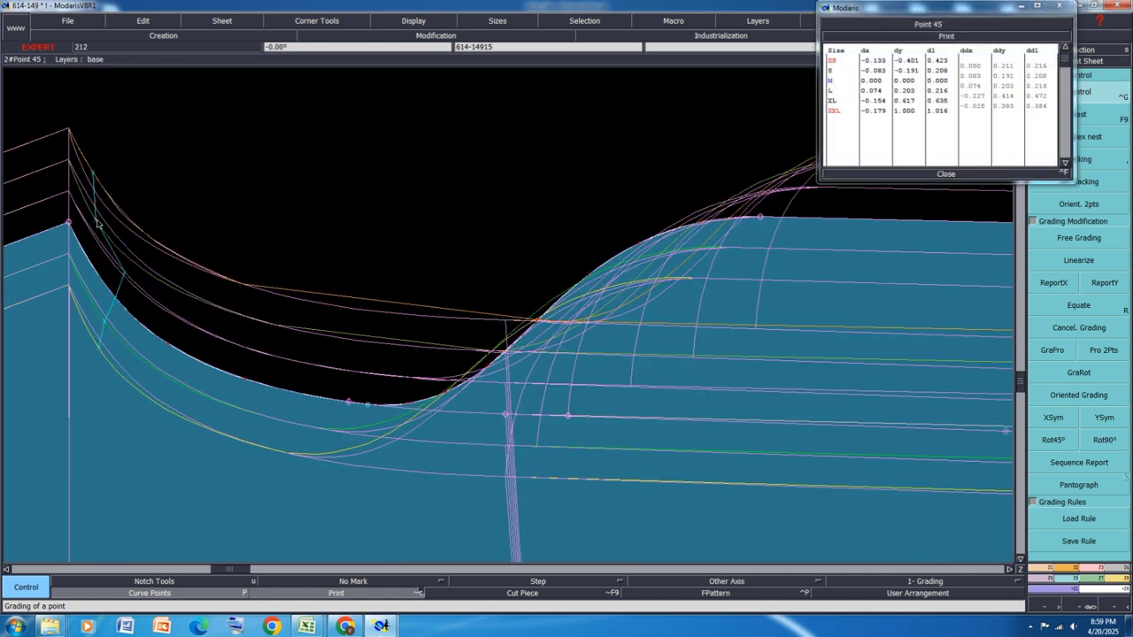
left_click_drag(96, 222, 118, 270)
mouse_move(103, 343)
left_mouse_down()
mouse_move(107, 326)
mouse_move(98, 352)
mouse_move(100, 342)
left_mouse_up()
scroll(346, 417, "up", 1)
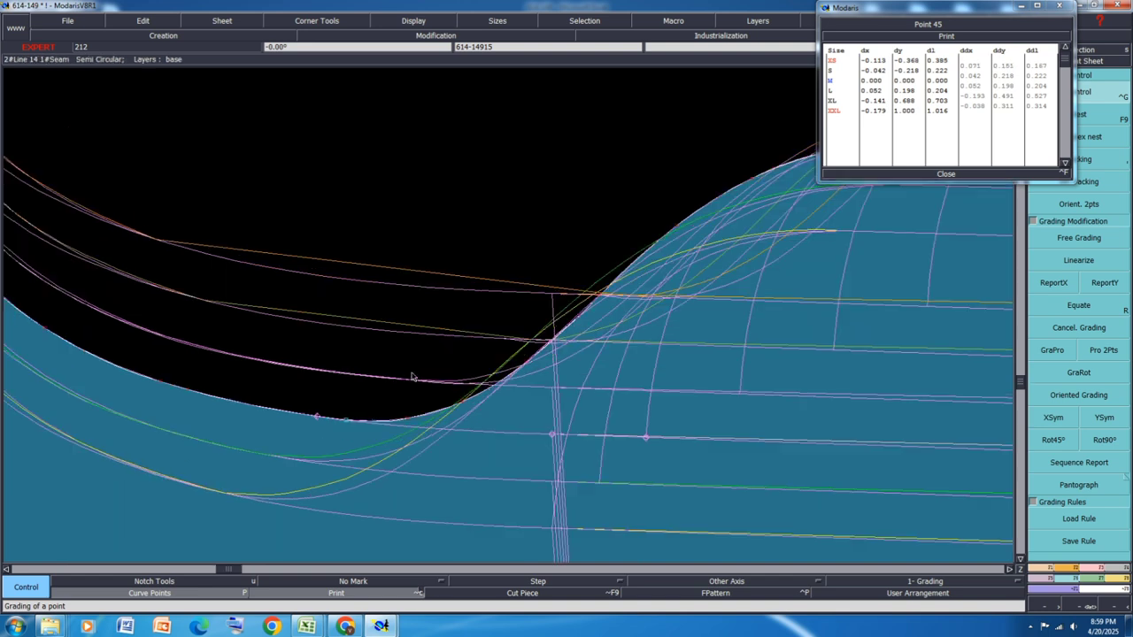
Step: Regrade the default point near the lowest part of the crotch curve to dx/dy XL 0.123/0.478 and XXL 0.570/0.695
left_click(346, 422)
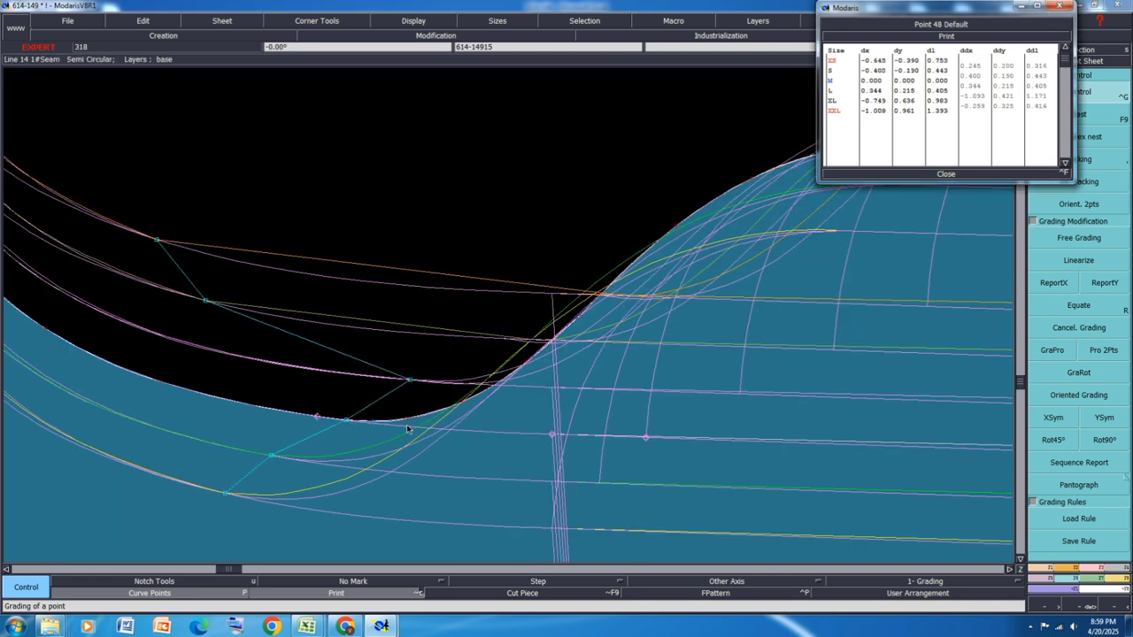
left_click(375, 422)
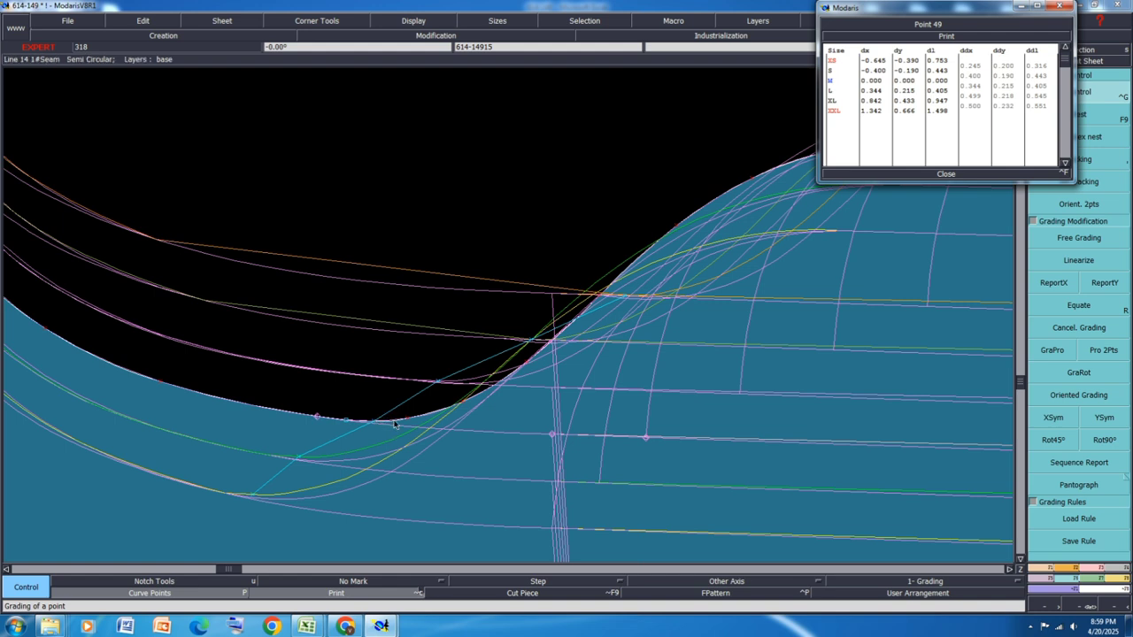
left_click(409, 422)
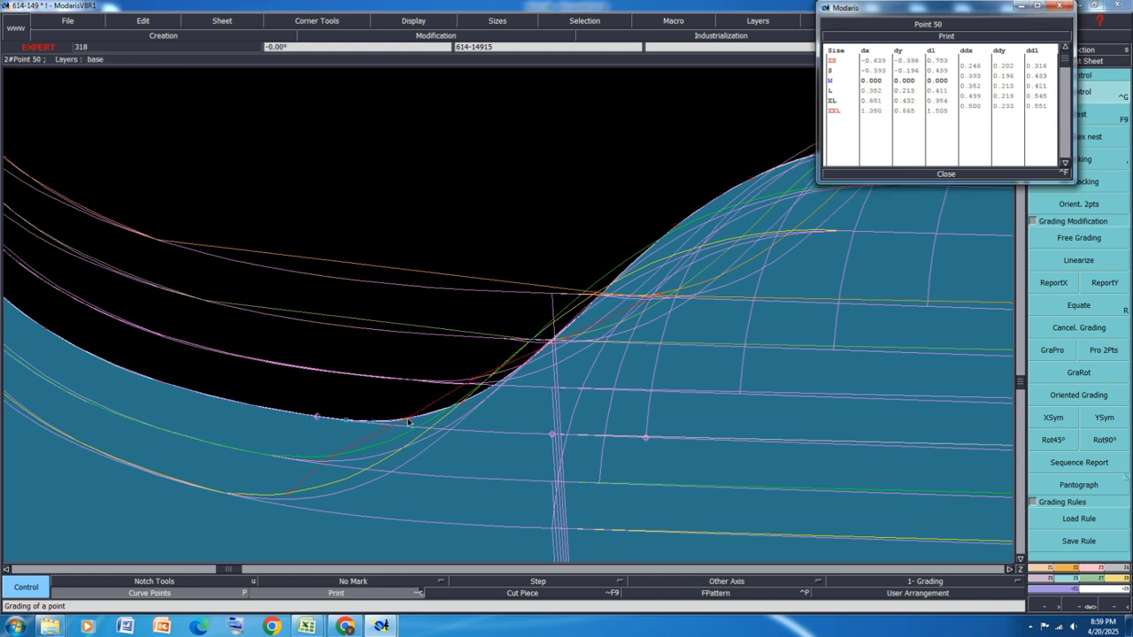
left_click(463, 406)
left_click(156, 382)
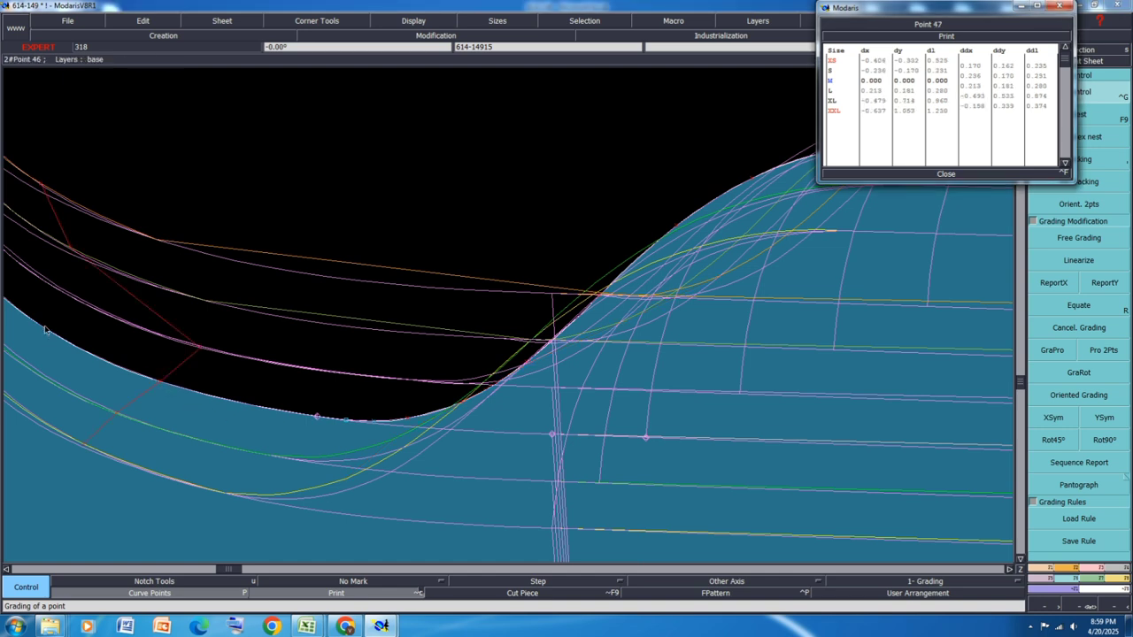
left_click(345, 420)
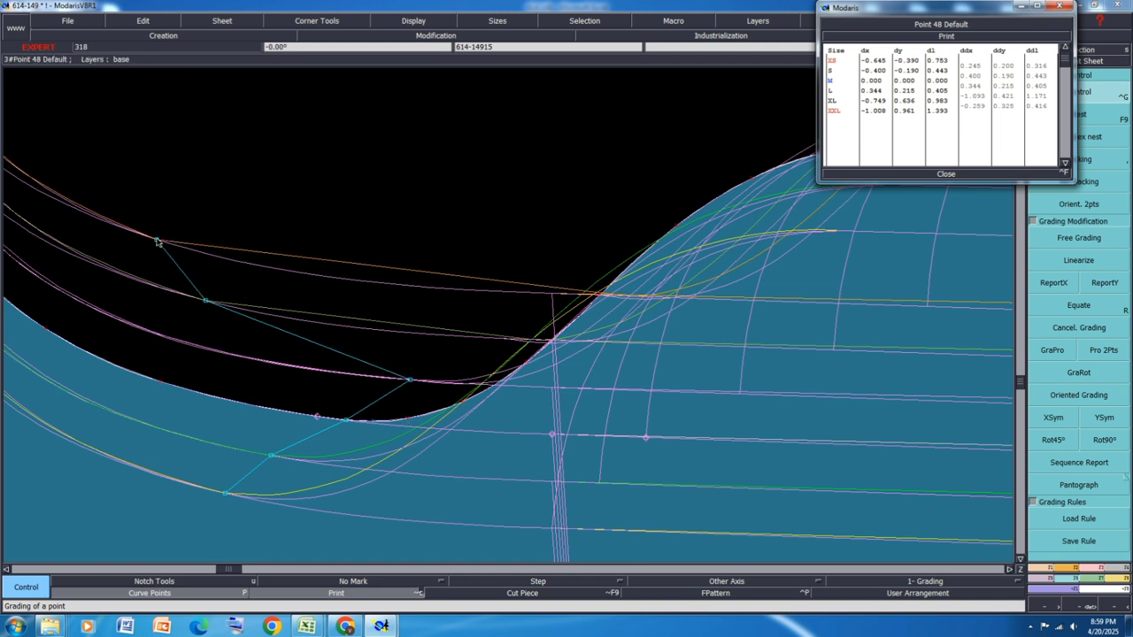
left_click_drag(207, 304, 369, 331)
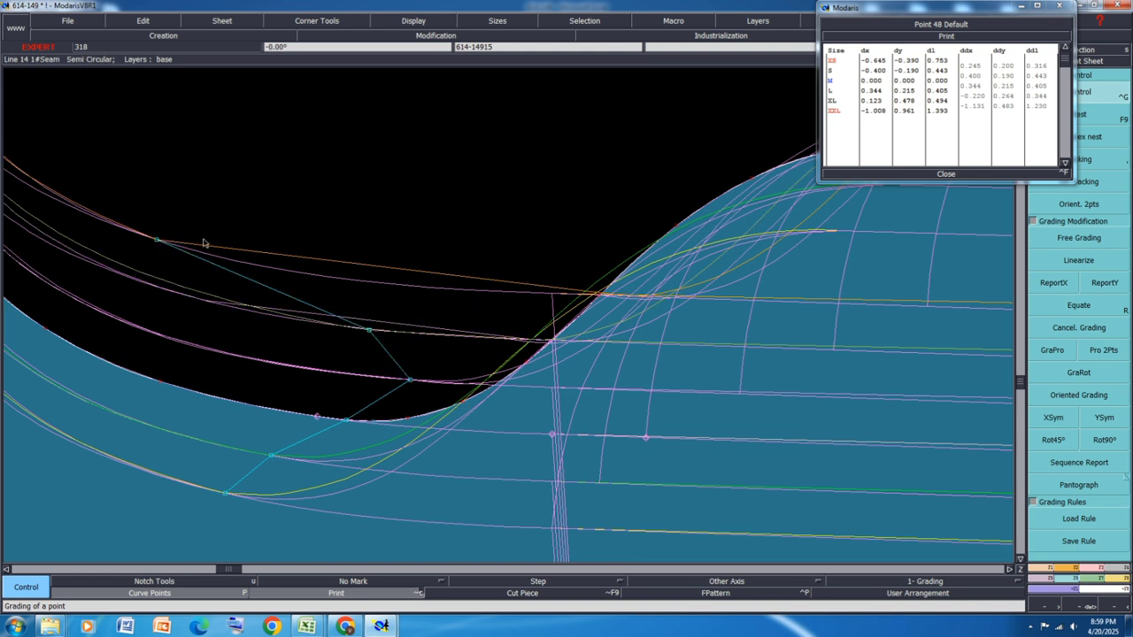
left_click_drag(229, 263, 453, 290)
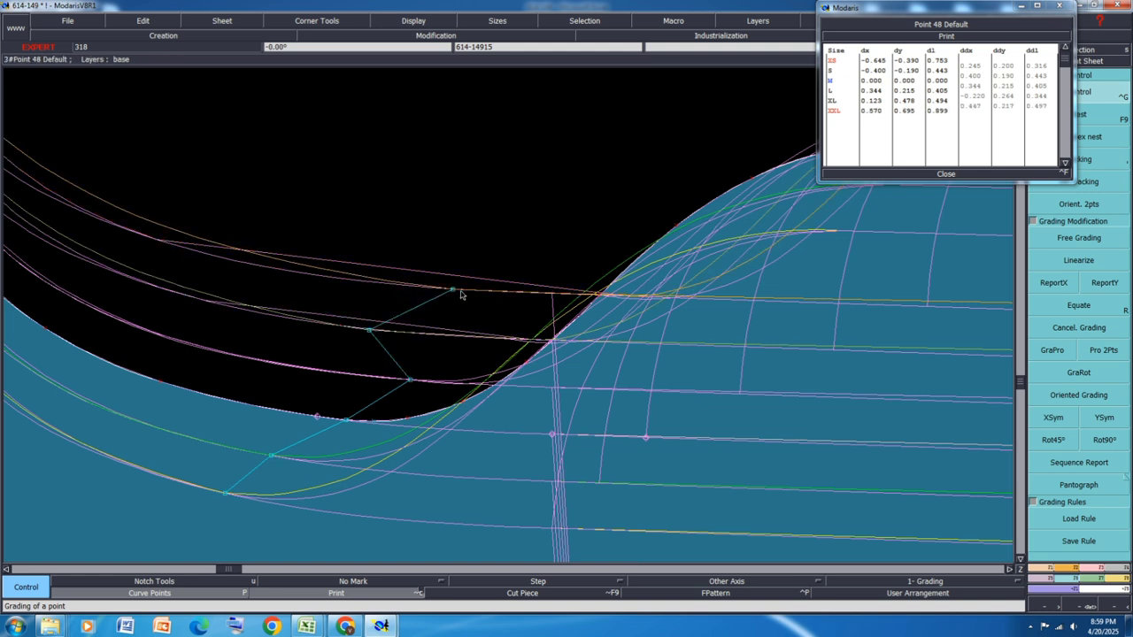
Step: Inspect the grading values of the curve points between the lowest part of the crotch curve and its rise toward the waist
left_click(599, 296)
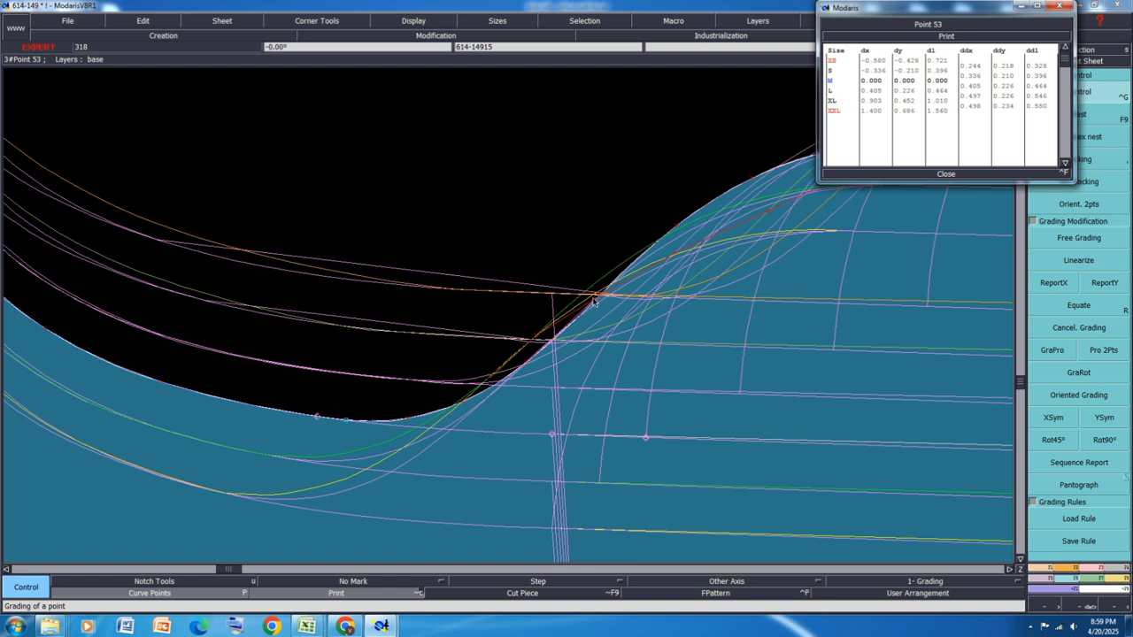
left_click(945, 173)
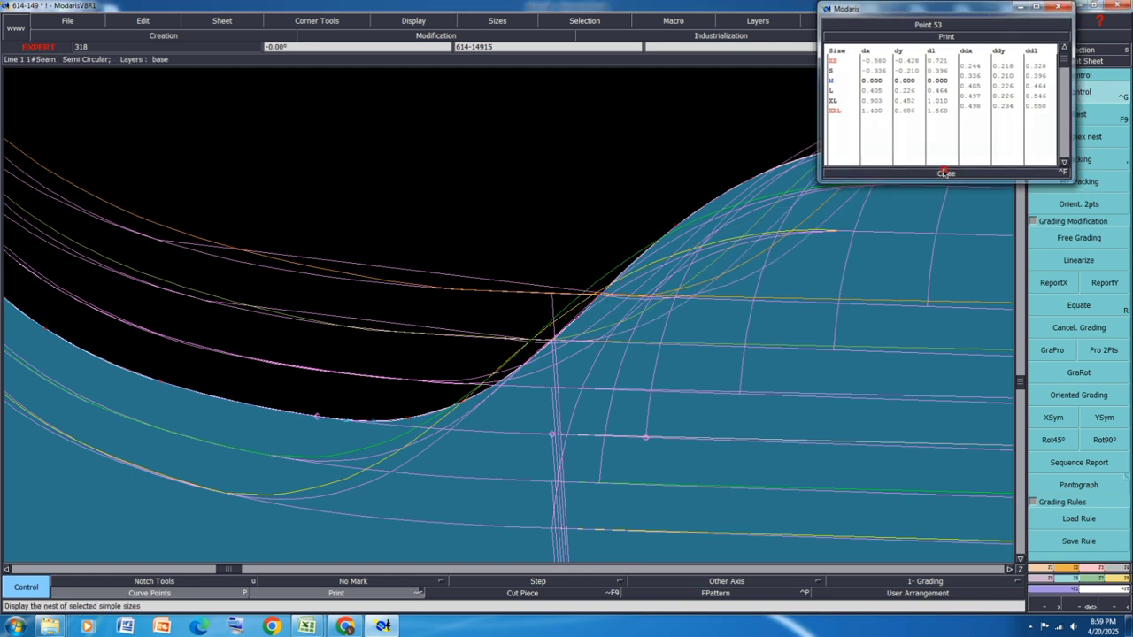
left_click(463, 402)
left_click(407, 422)
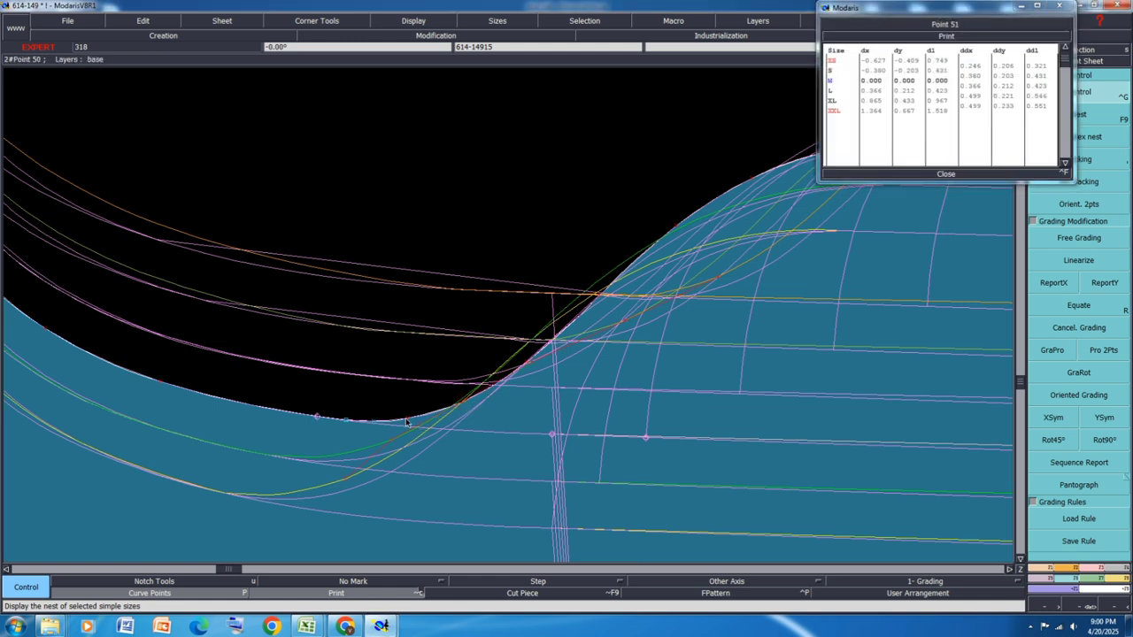
left_click(373, 424)
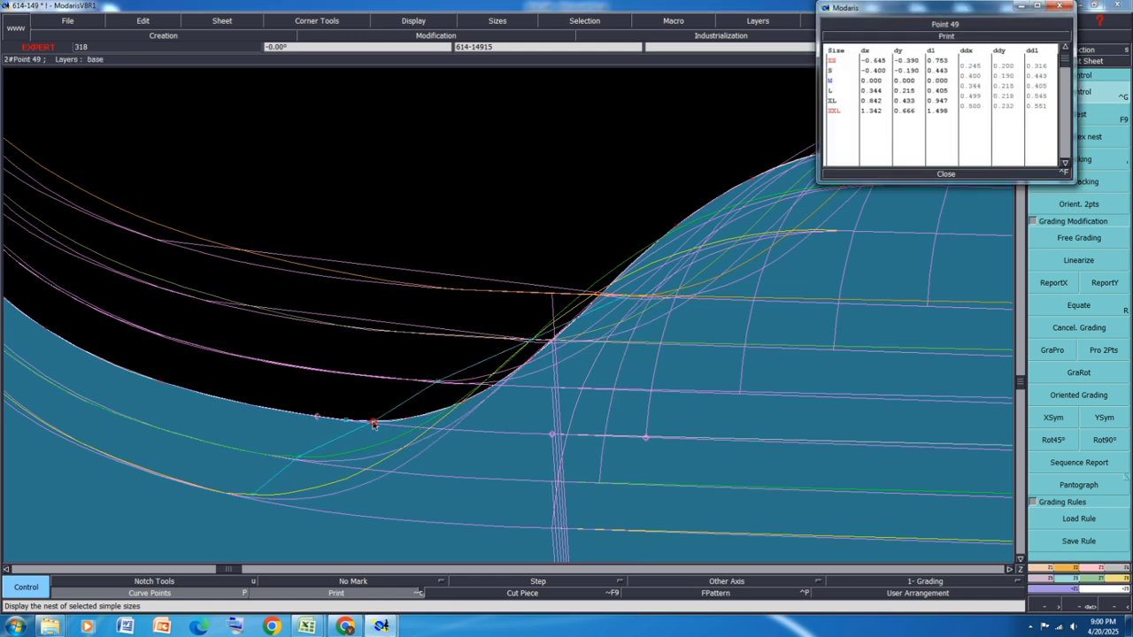
left_click(463, 402)
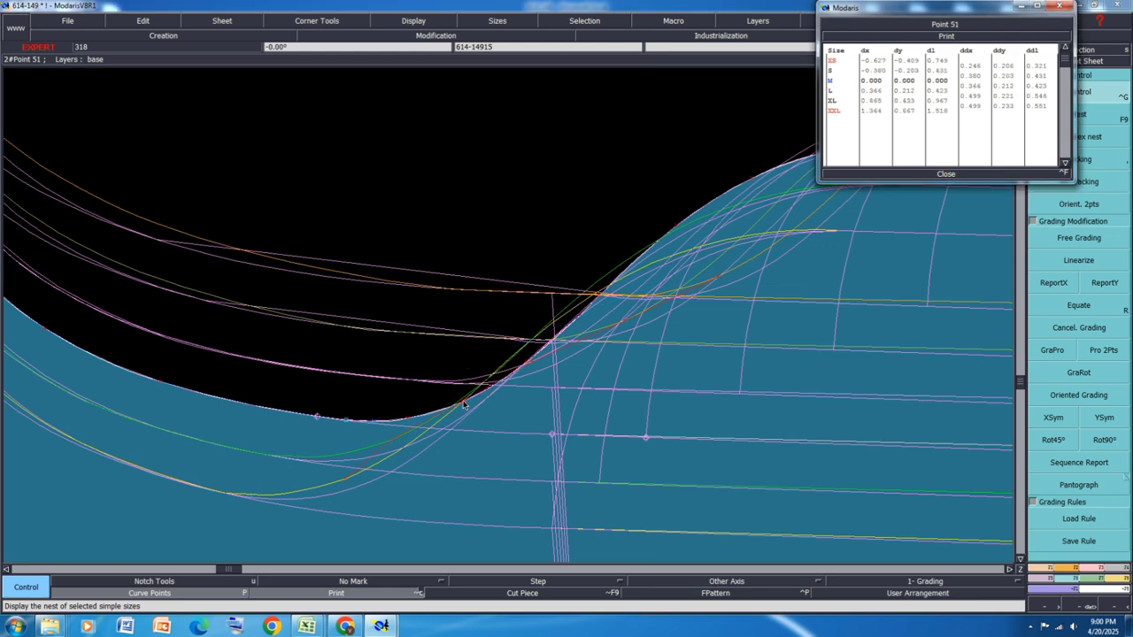
Step: Regrade curve point 47, midway along the crotch curve's descent, to dx/dy XXL -0.037/0.761 and XL -0.091/0.530
left_click(314, 416)
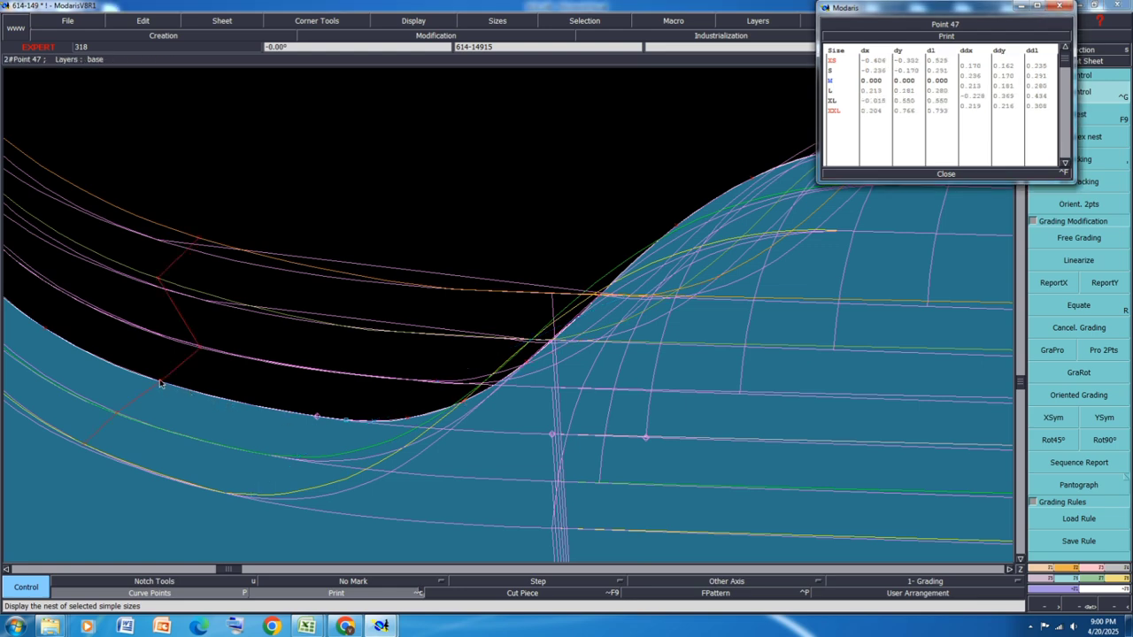
scroll(305, 320, "down", 1)
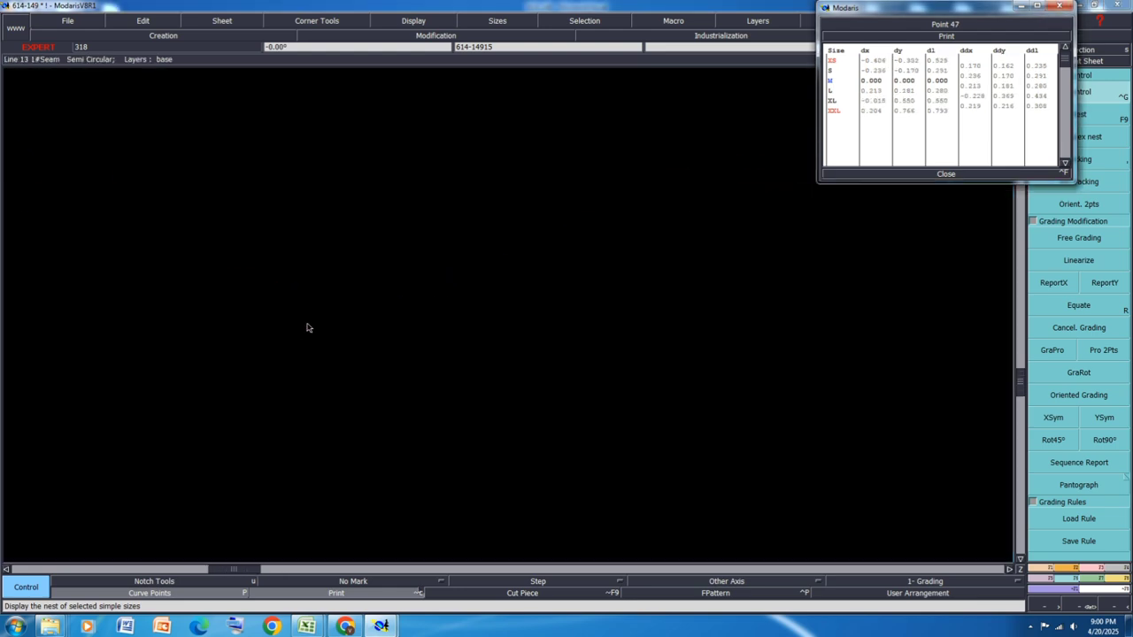
scroll(209, 271, "up", 1)
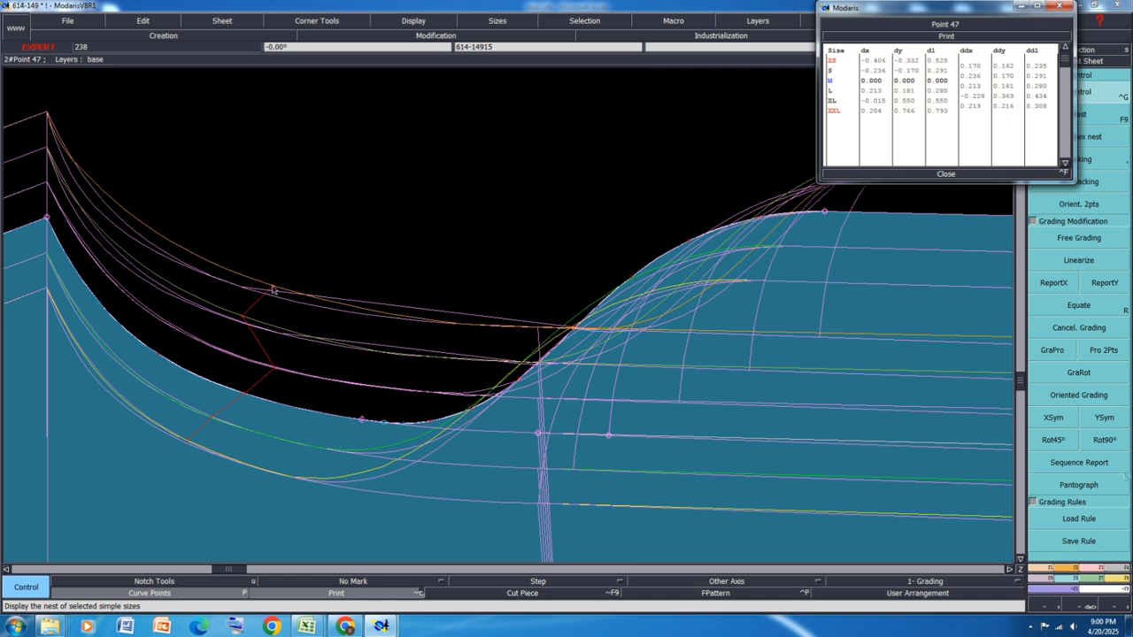
left_click_drag(273, 290, 240, 286)
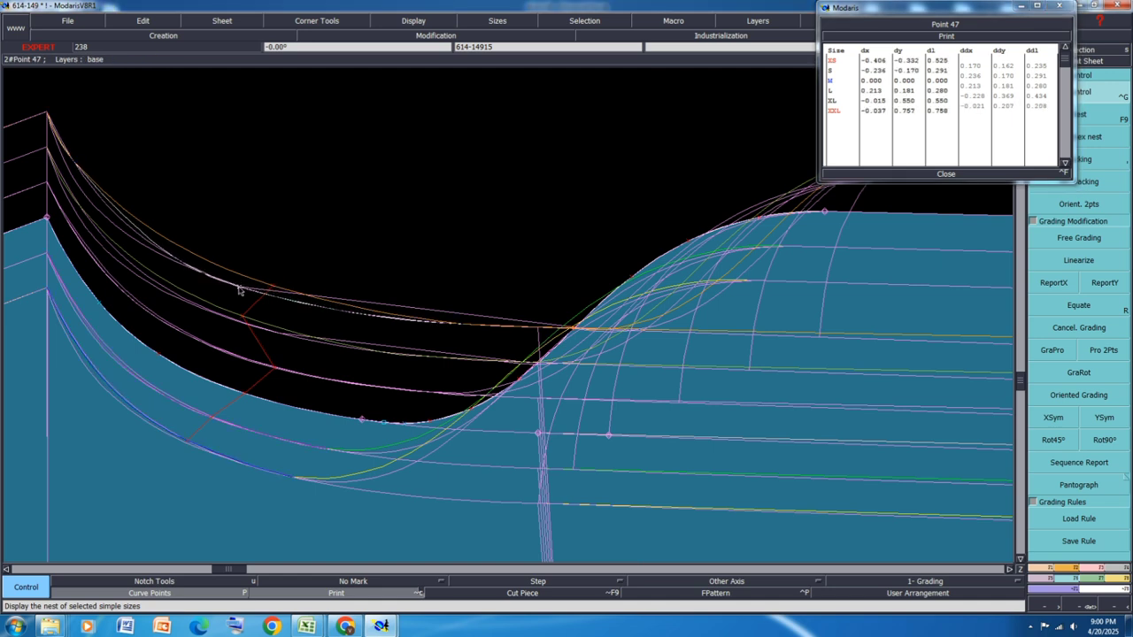
left_click(239, 287)
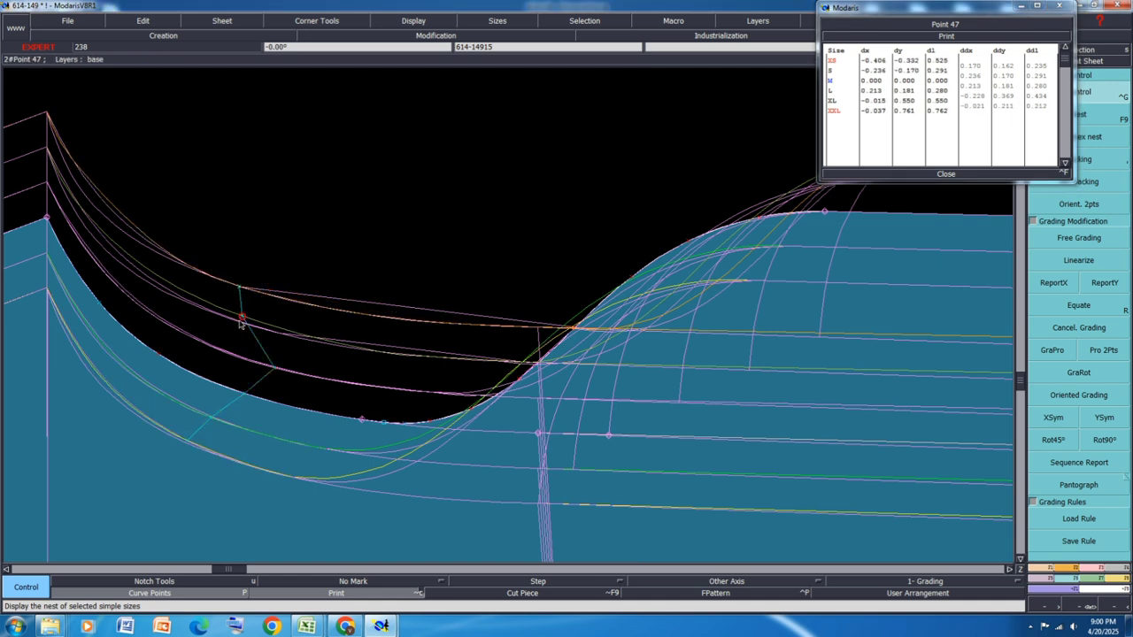
left_click(232, 321)
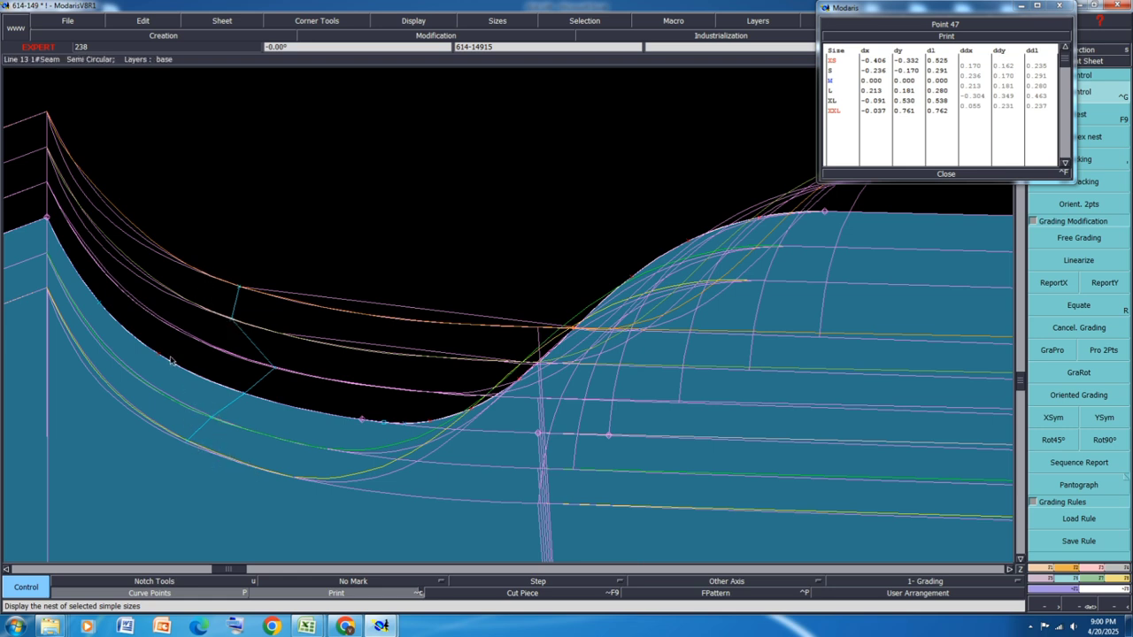
Step: Move the XXL and XL positions of the curve point nearest the crotch tip to dx/dy -0.024/0.780 and 0.005/0.507
left_click(103, 305)
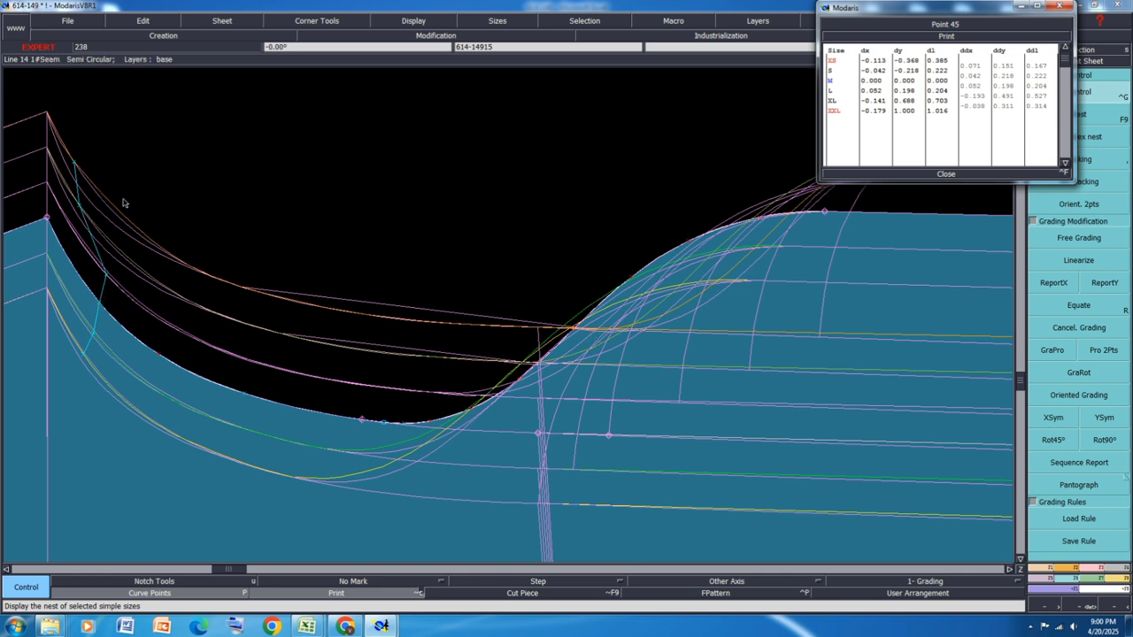
left_click_drag(76, 166, 97, 197)
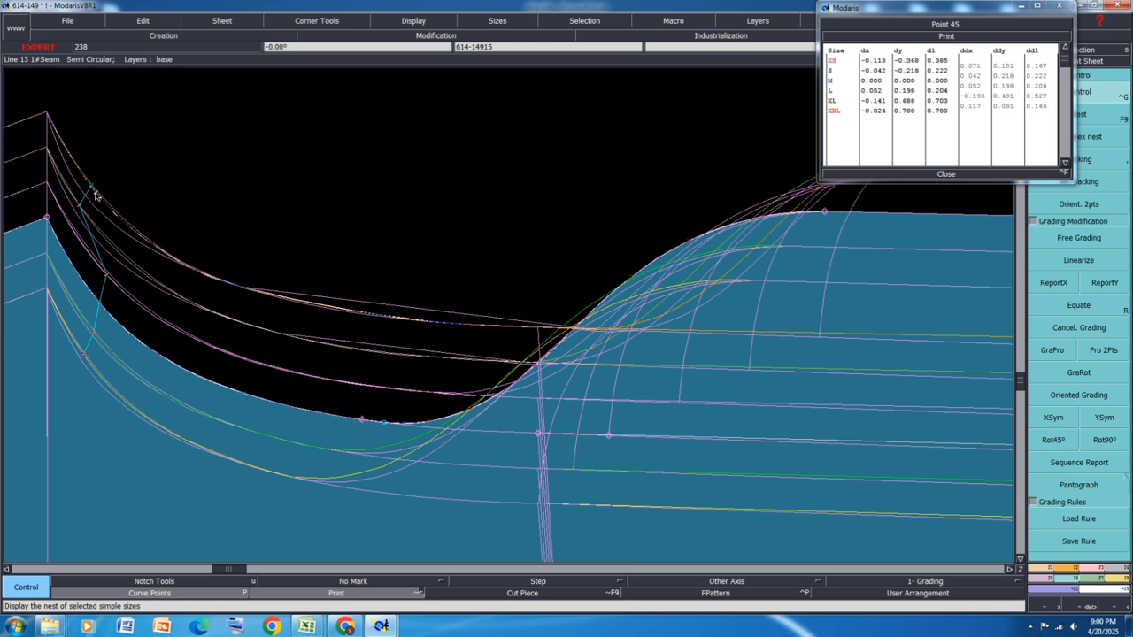
left_click(95, 194)
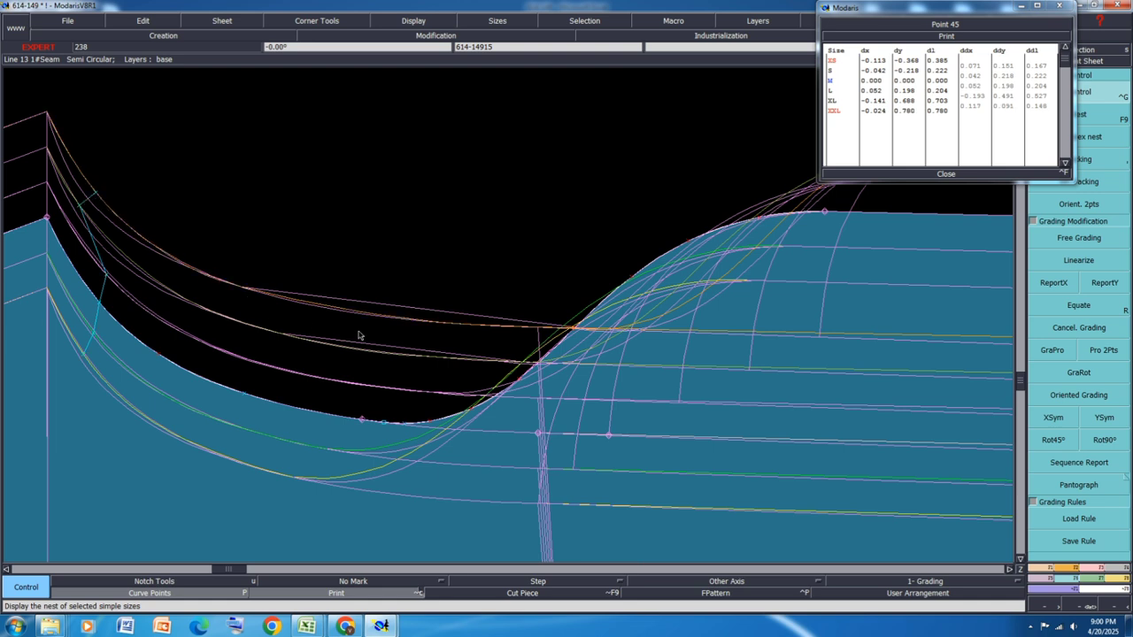
left_click(99, 231)
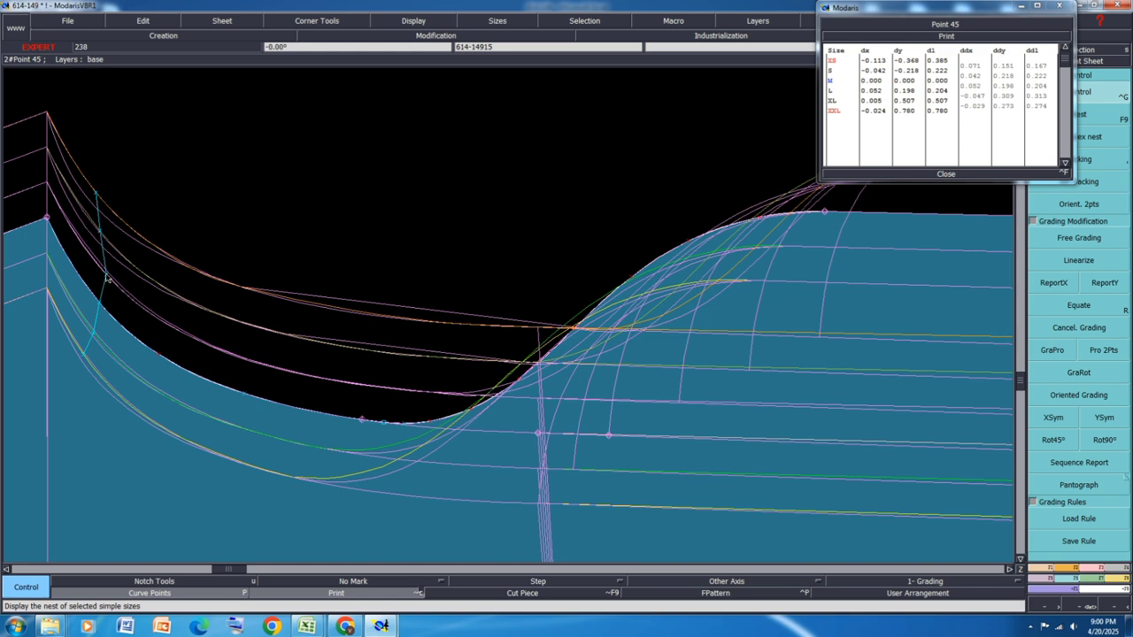
Step: Regrade the L size of the curve point nearest the crotch tip to dx/dy 0.059/0.205
left_click(106, 276)
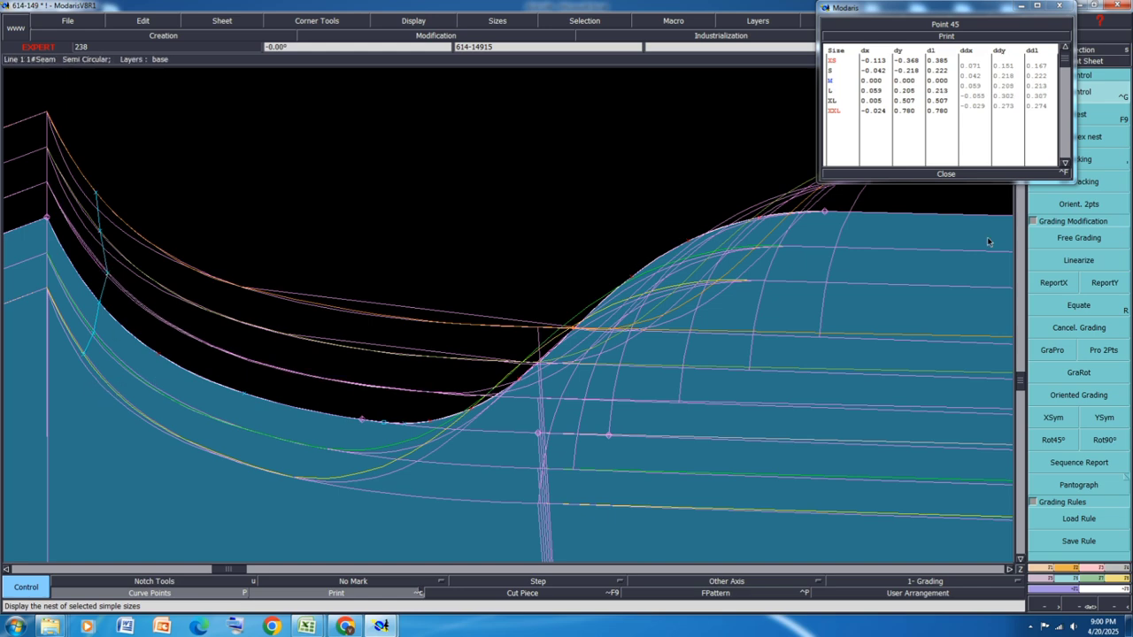
left_click(946, 174)
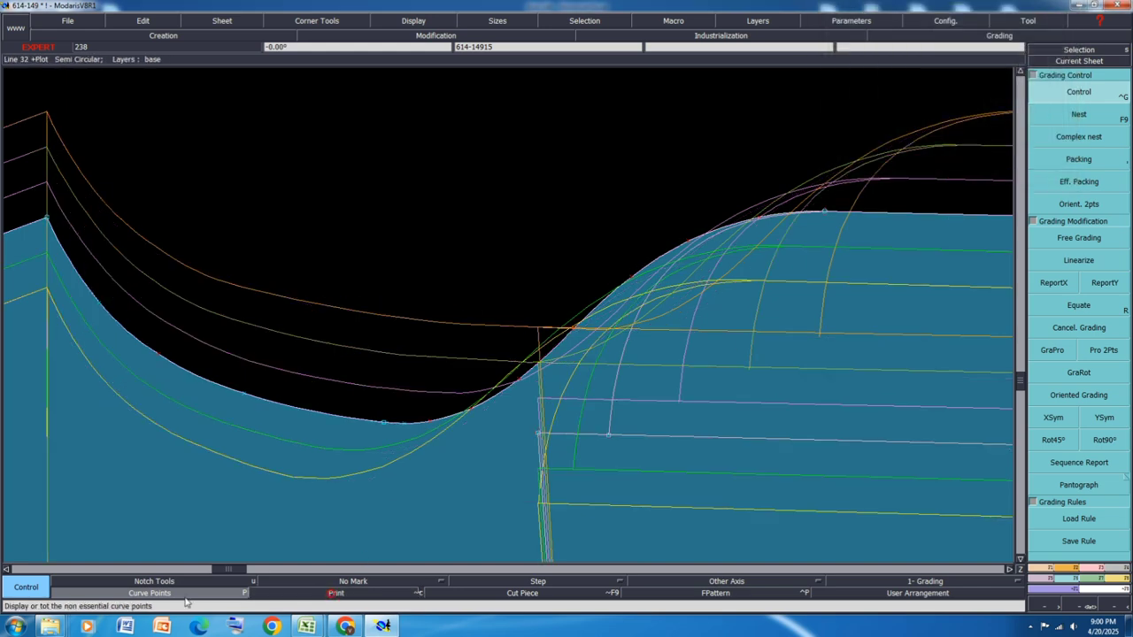
Step: Fit the graded leg's sheet to its piece, rearrange all sheets on the desk and save the model
scroll(398, 327, "down", 3)
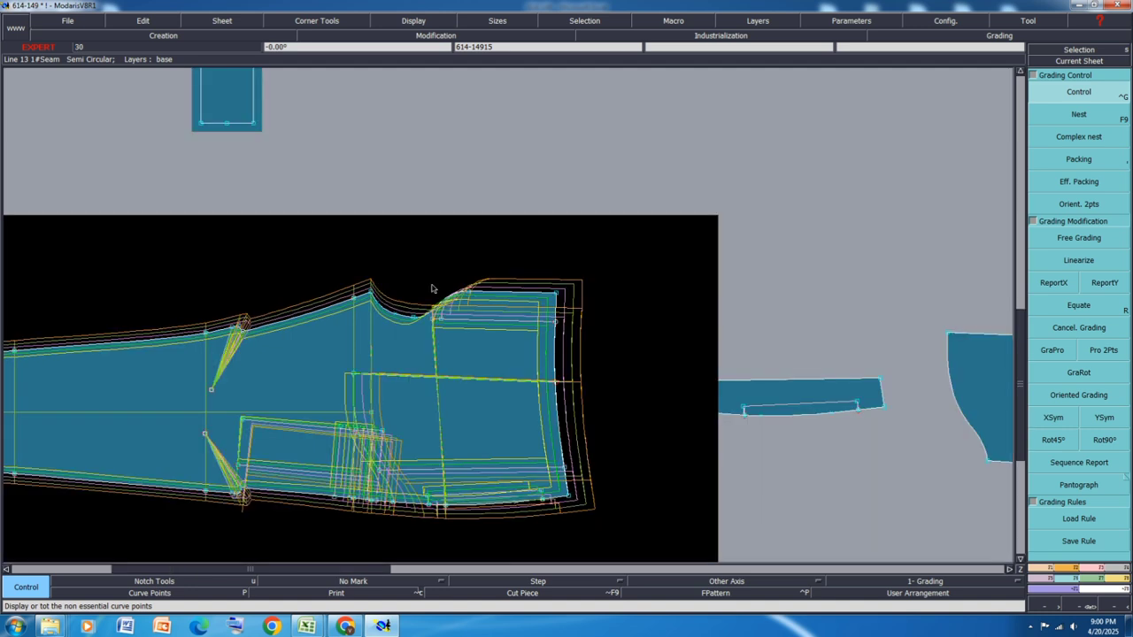
key("7")
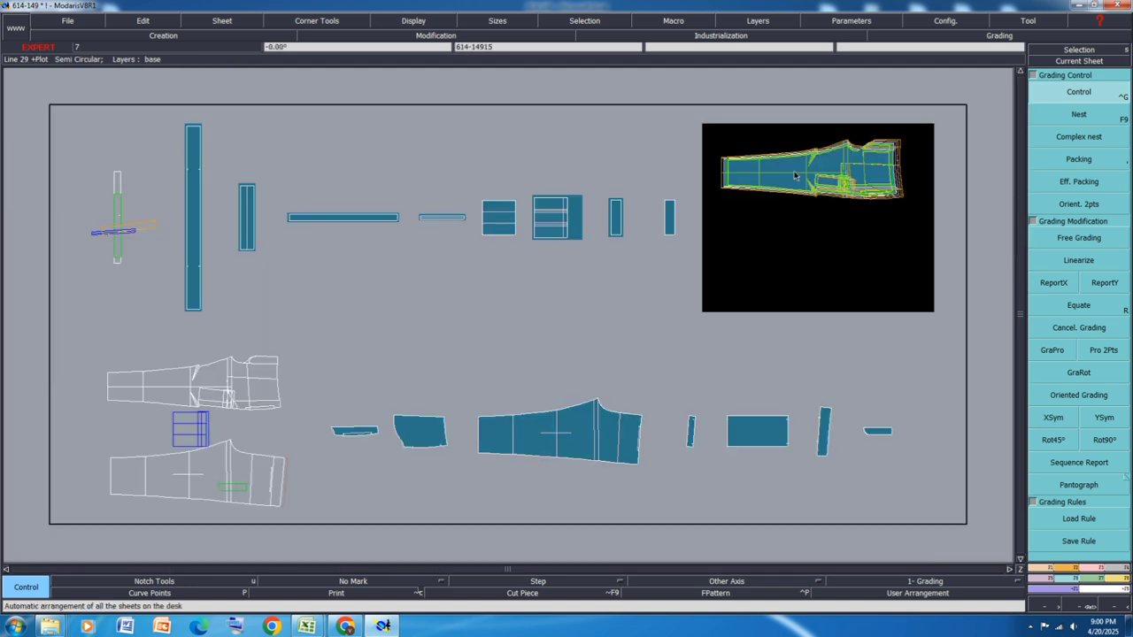
key("8")
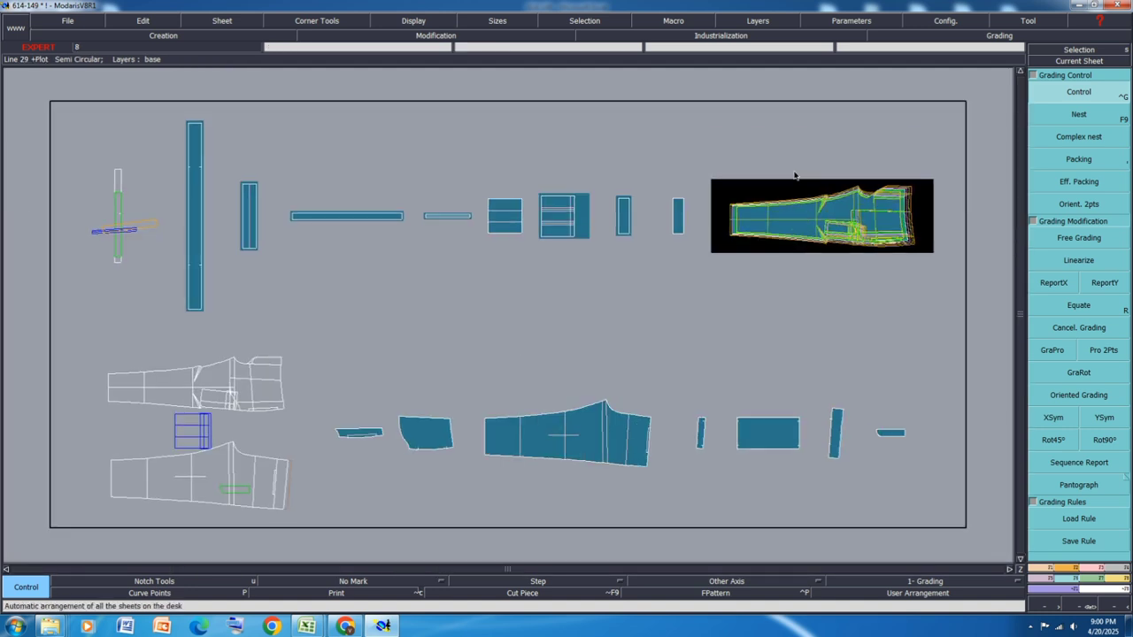
key("ctrl+s")
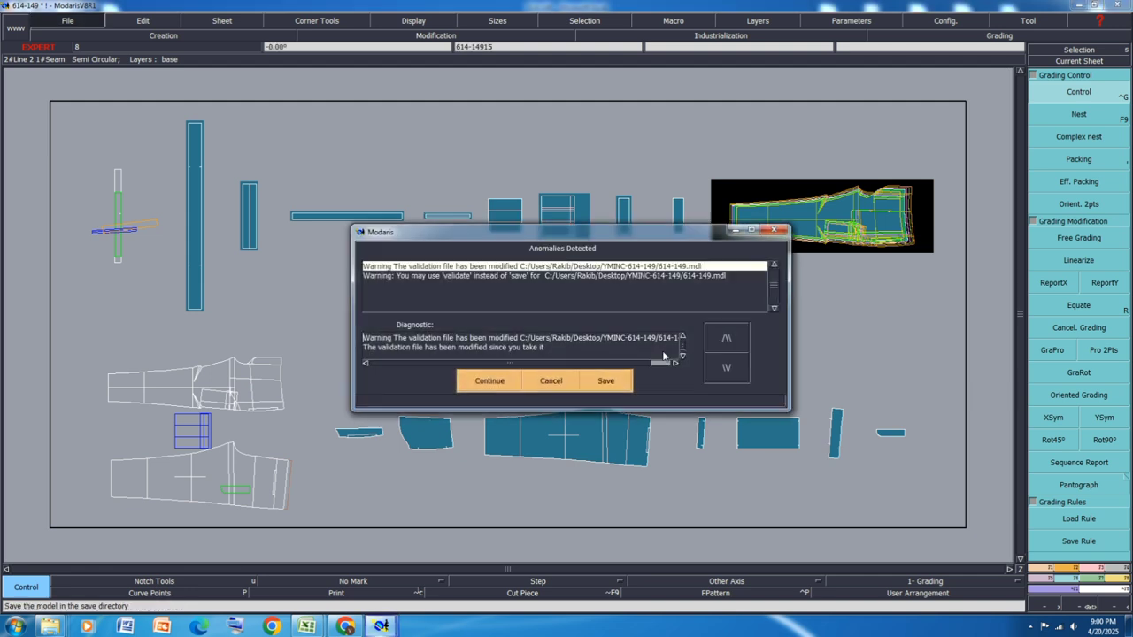
key("Return")
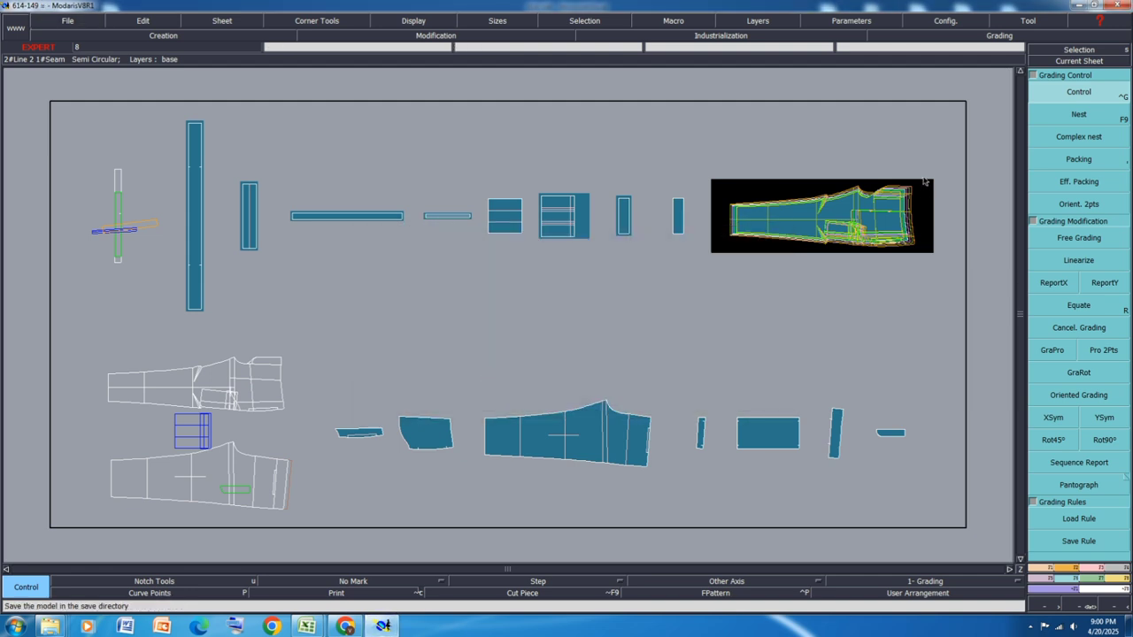
Step: Apply a 0.375 inch line seam at both beginning and end to all lines of the leg piece with darts
left_click_drag(947, 161, 718, 261)
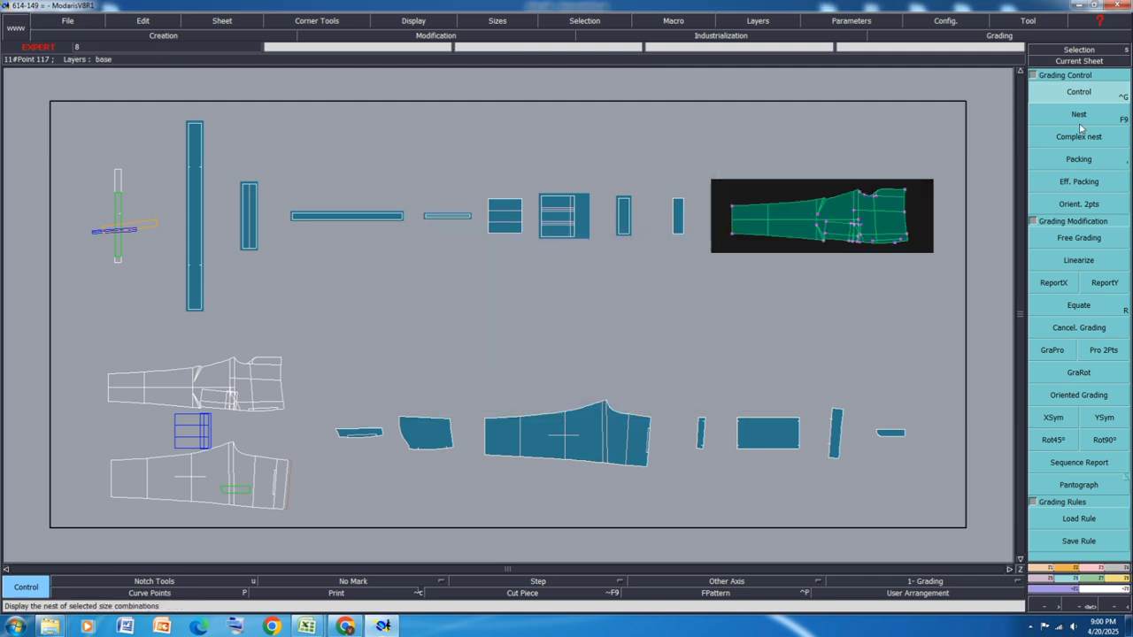
left_click(1108, 568)
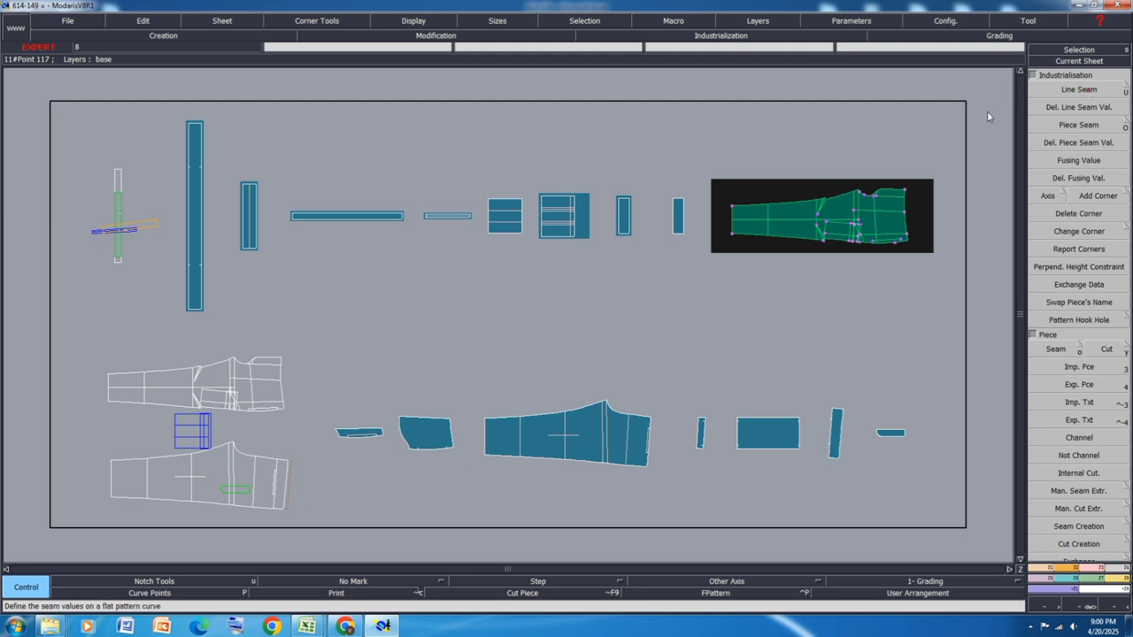
key("u")
left_click(789, 202)
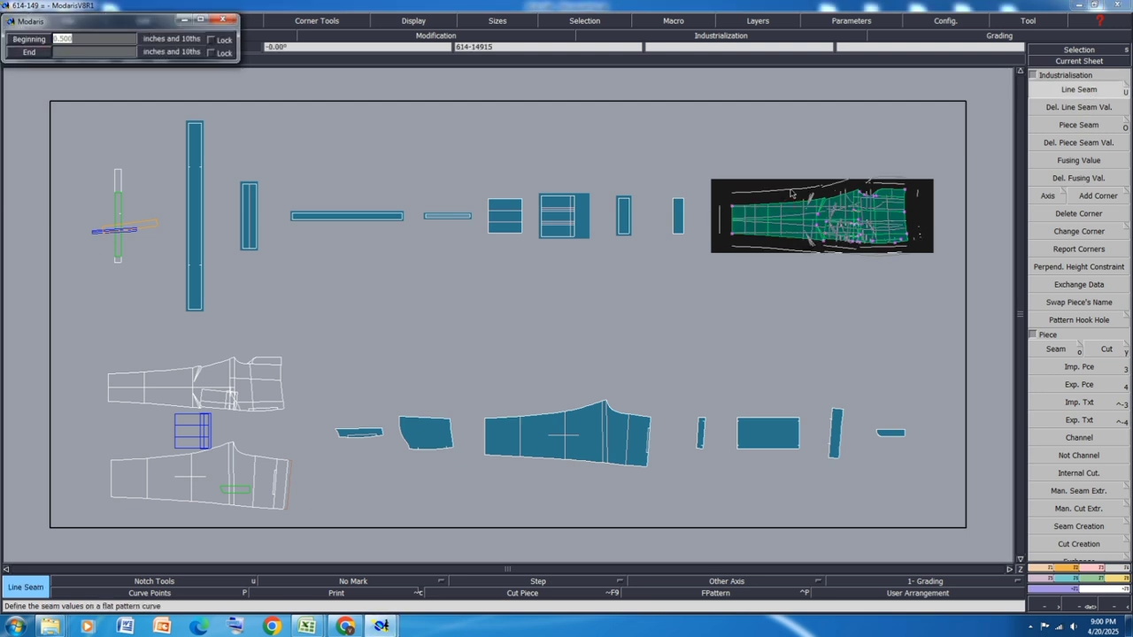
type(".375")
key("Return")
type(".375")
key("Return")
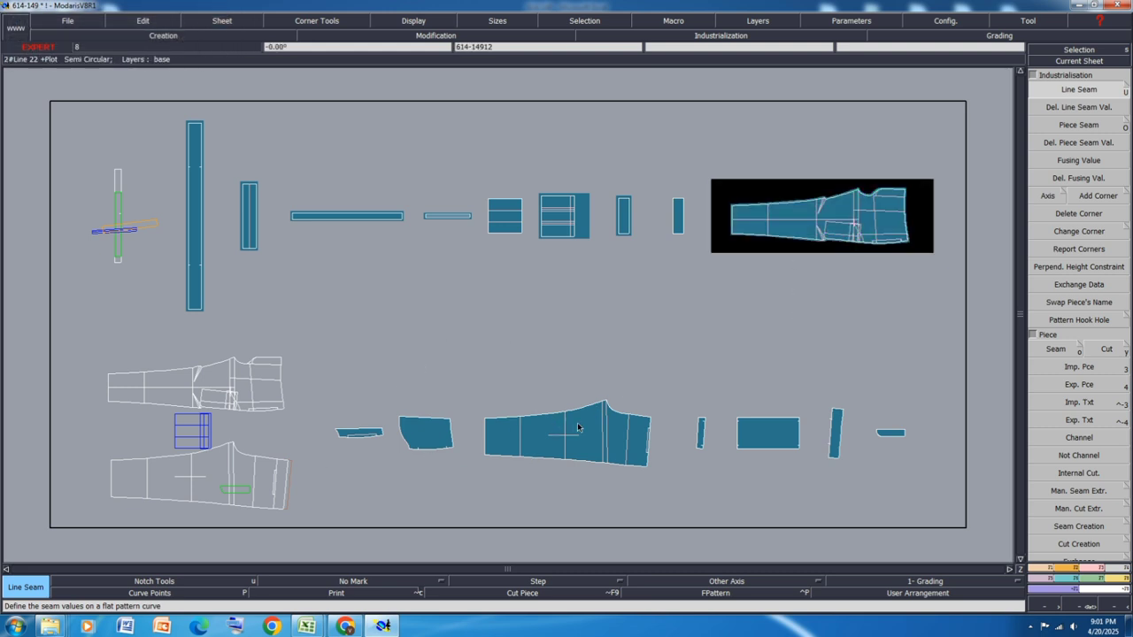
Step: Apply a 0.375 inch line seam at beginning and end to all lines of the leg piece without darts
left_click_drag(678, 368, 483, 499)
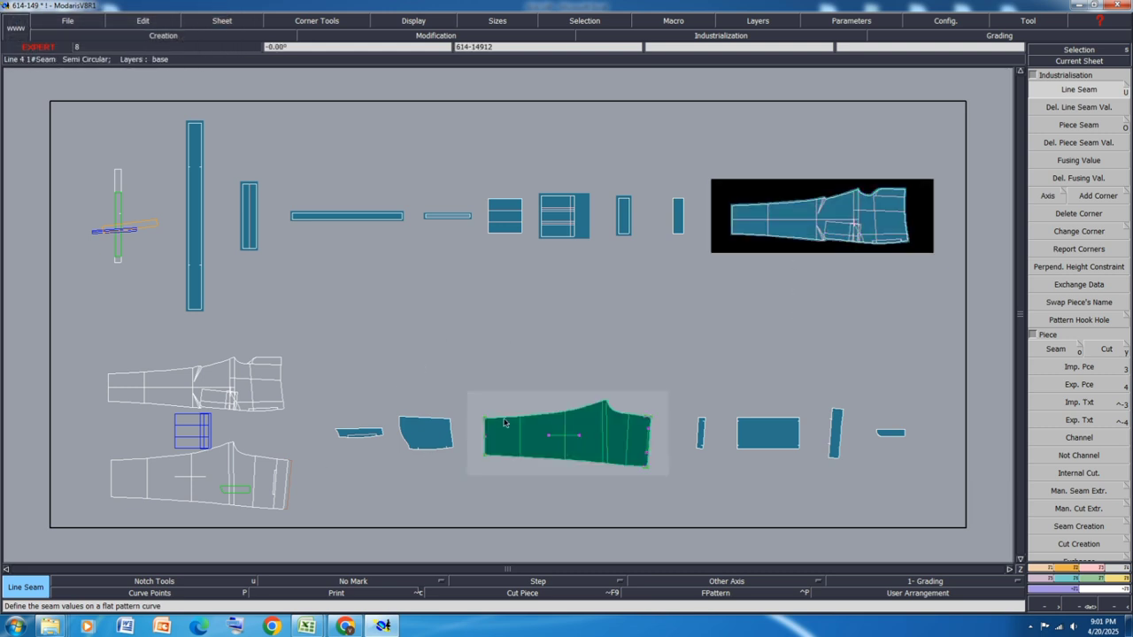
left_click(504, 422)
type(".375")
key("Tab")
type(".375")
key("Return")
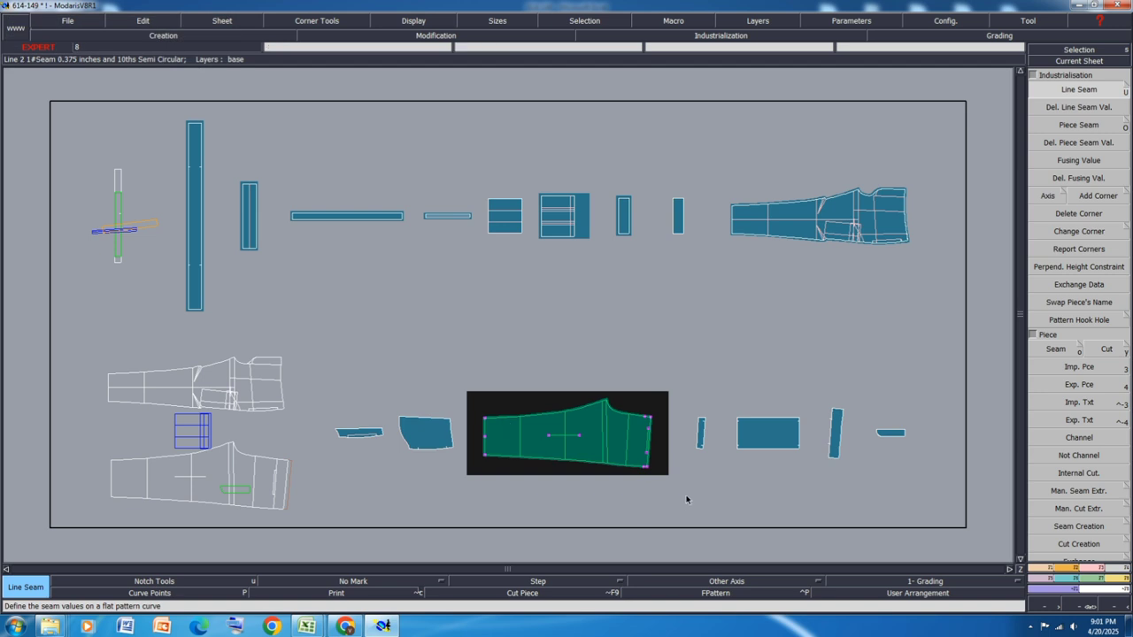
Step: Apply the 0.375 inch line seam to the rectangular piece and the two narrow slanted strips beside it
scroll(847, 414, "up", 2)
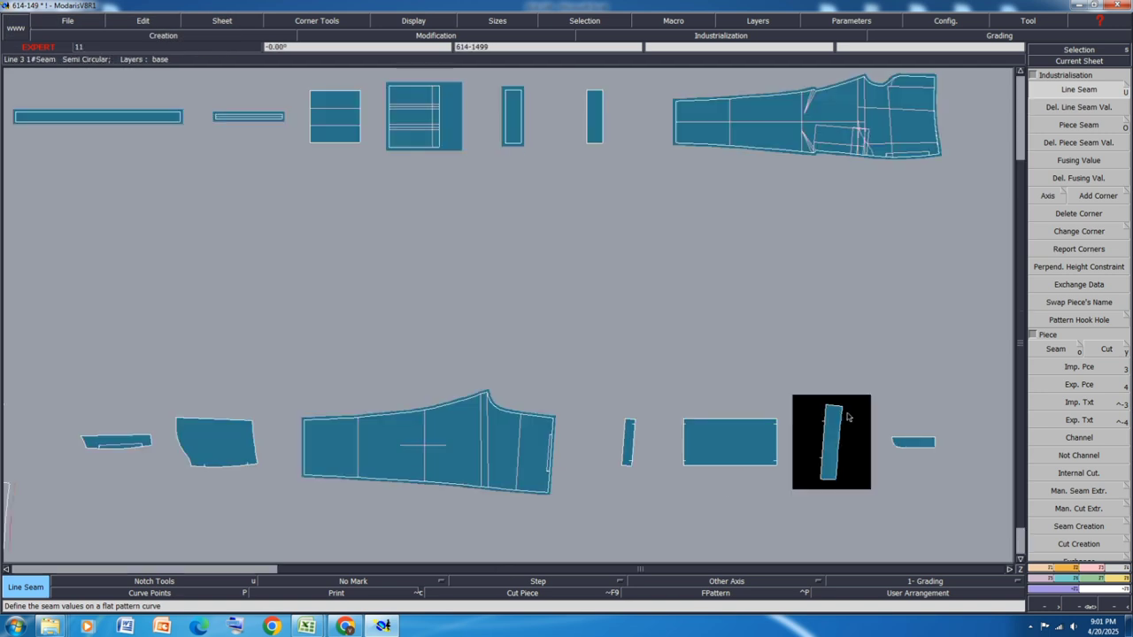
left_click(632, 423)
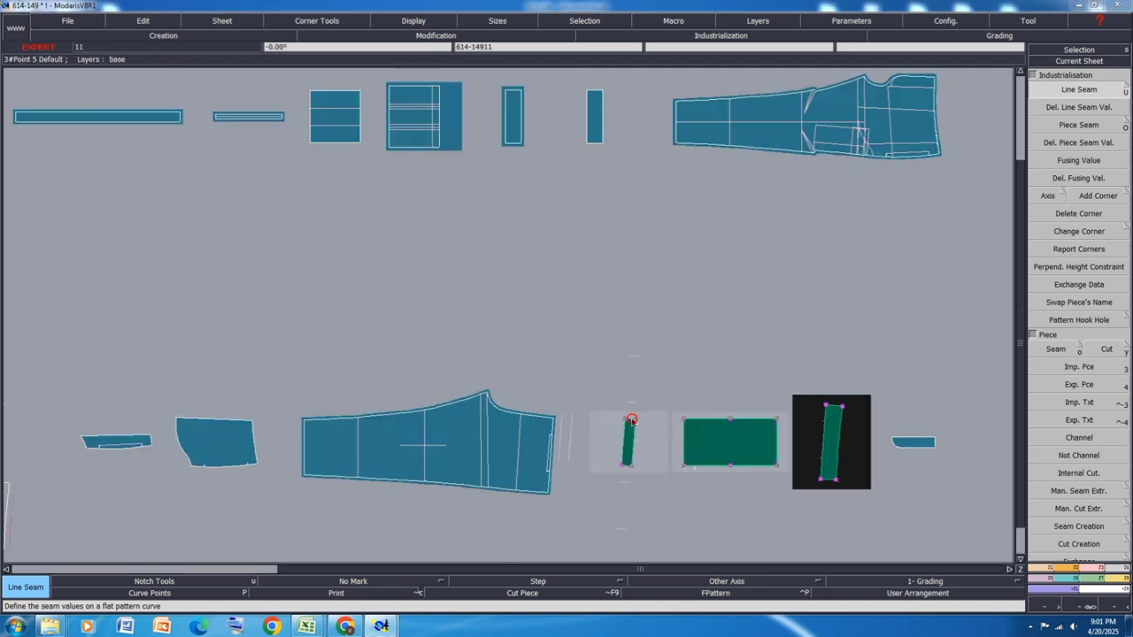
key("Return")
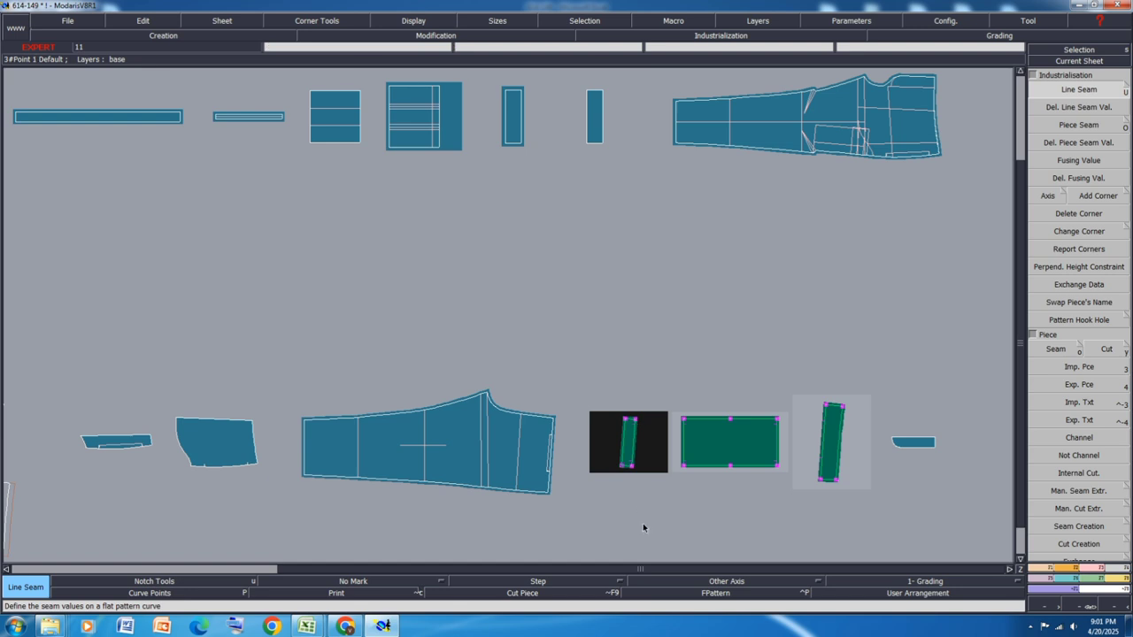
left_click(643, 524)
Step: Apply the 0.375 inch line seam to the small shallow-curved piece at the start of the lower row
scroll(86, 459, "up", 2)
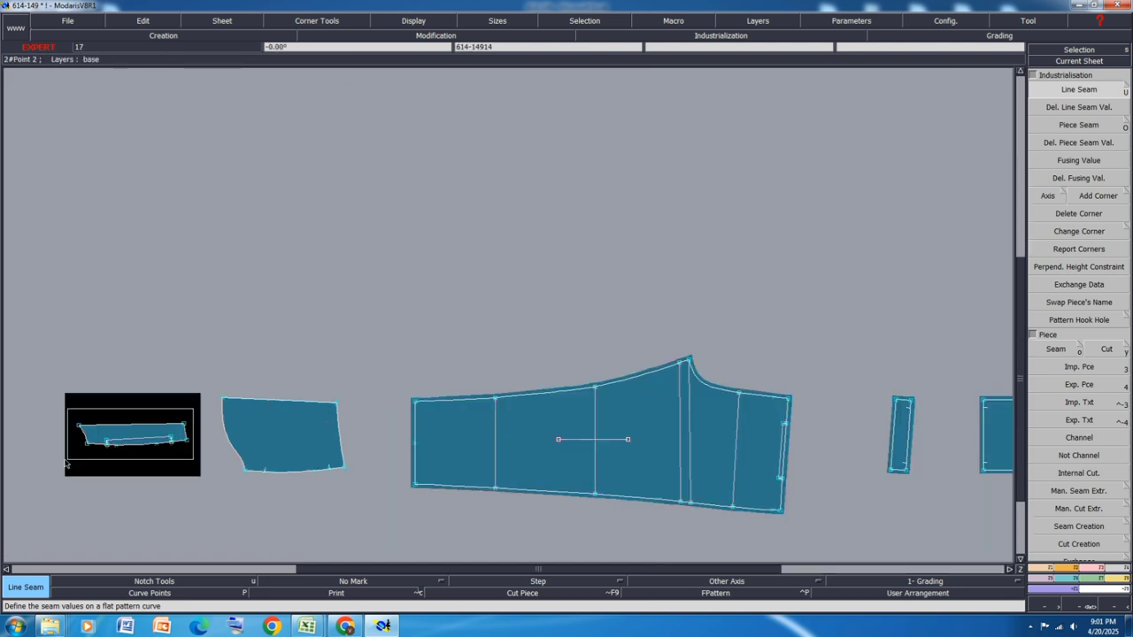
left_click(106, 427)
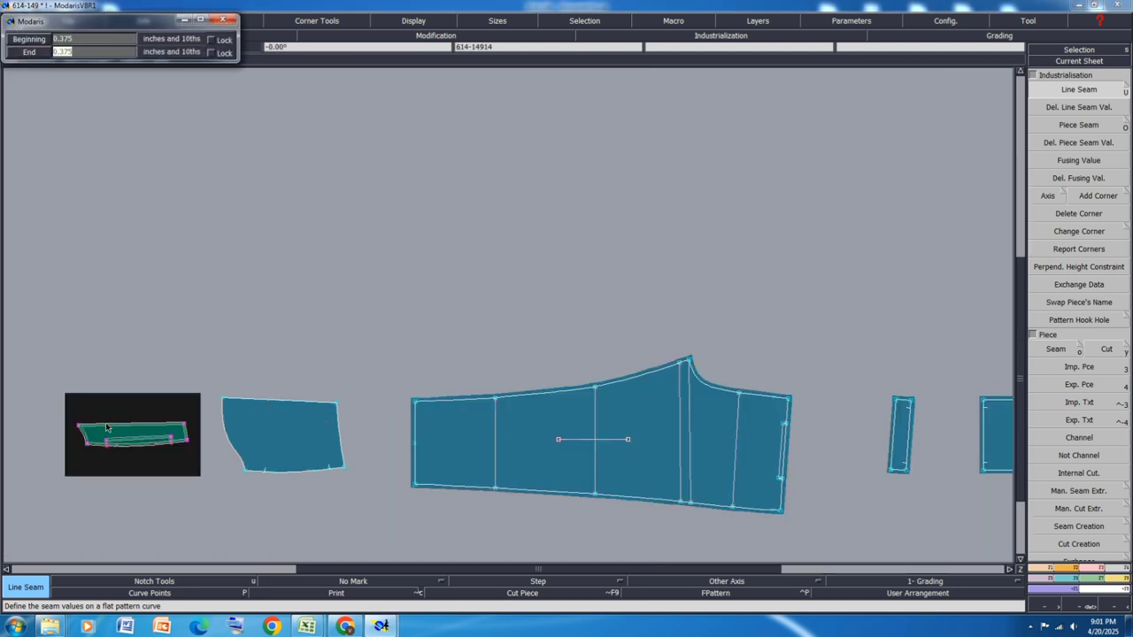
key("Return")
Step: Rotate the half piece with the curved side so that its straight upper edge lies horizontal, using its two end points
scroll(278, 531, "up", 3)
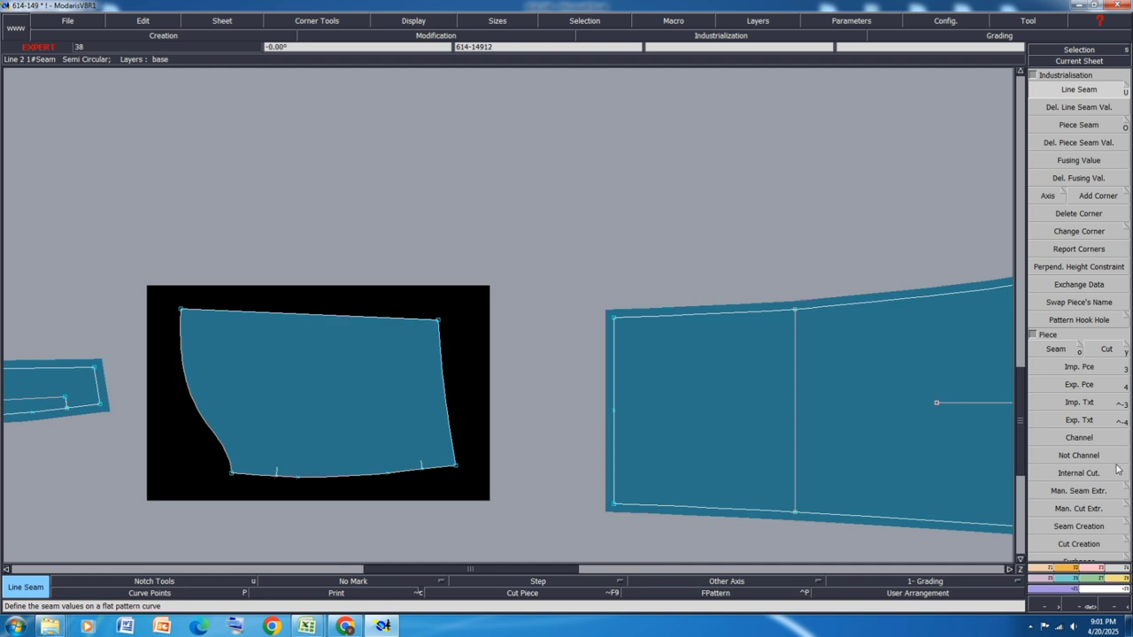
left_click(1051, 573)
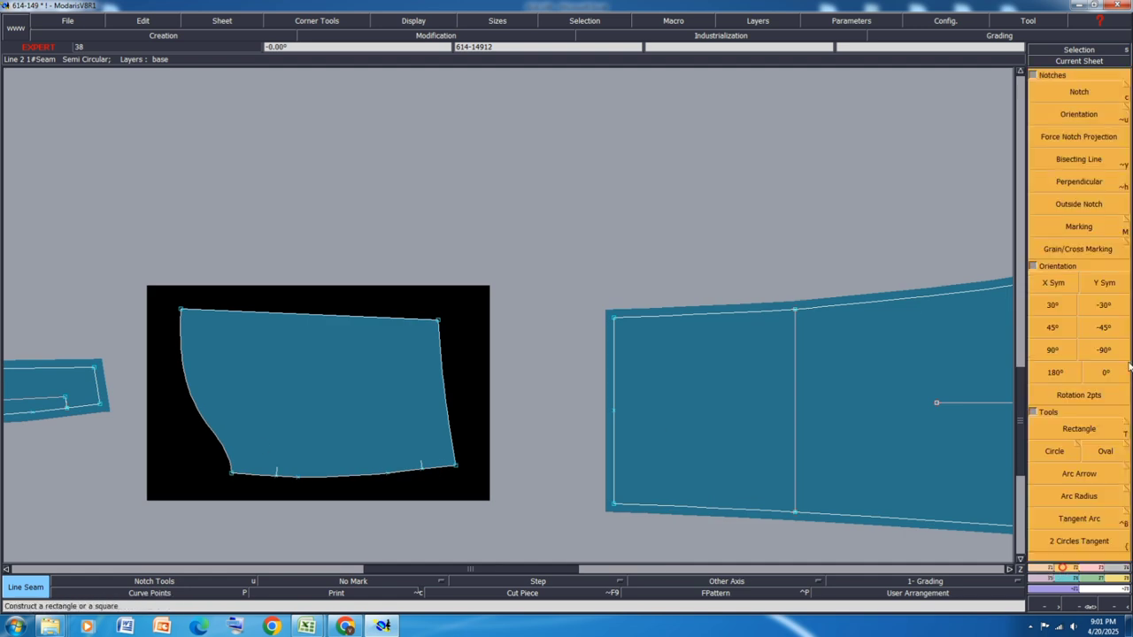
left_click(1079, 395)
left_click(183, 310)
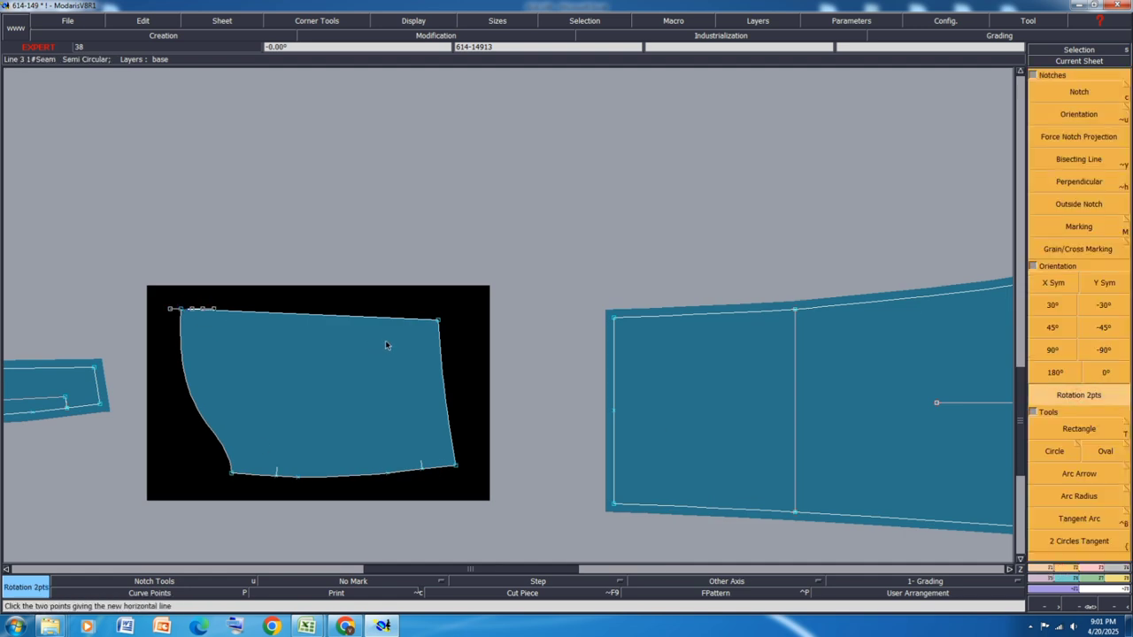
left_click(437, 319)
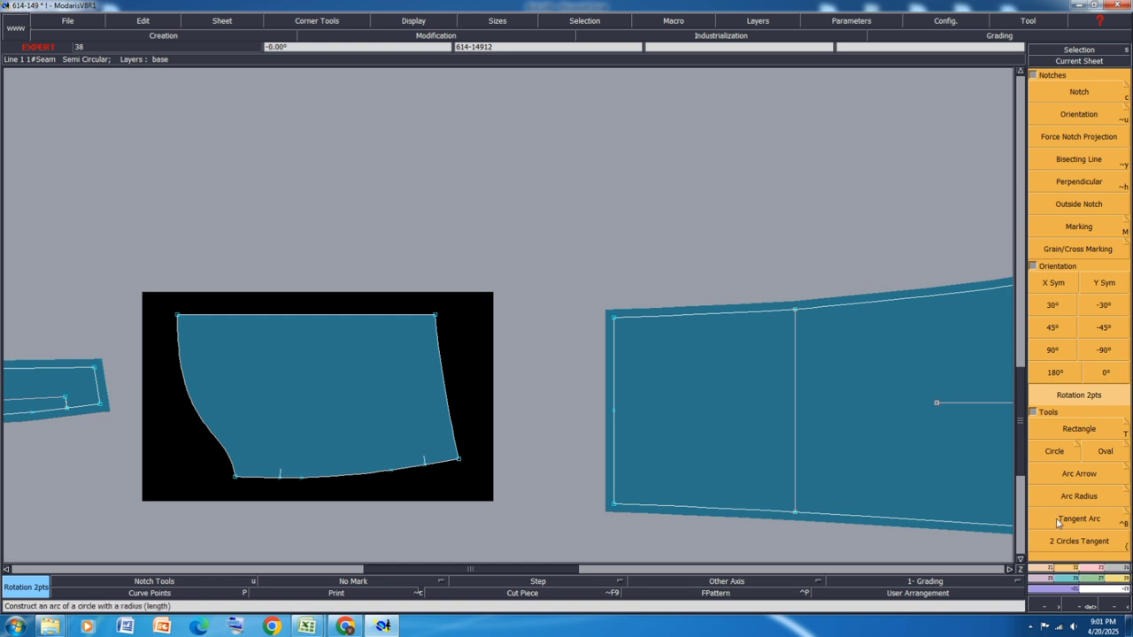
Step: Create the full symmetrical piece with Sym 2Pts, using the two ends of the half piece's straight edge as the axis
left_click(1051, 586)
left_click(1081, 179)
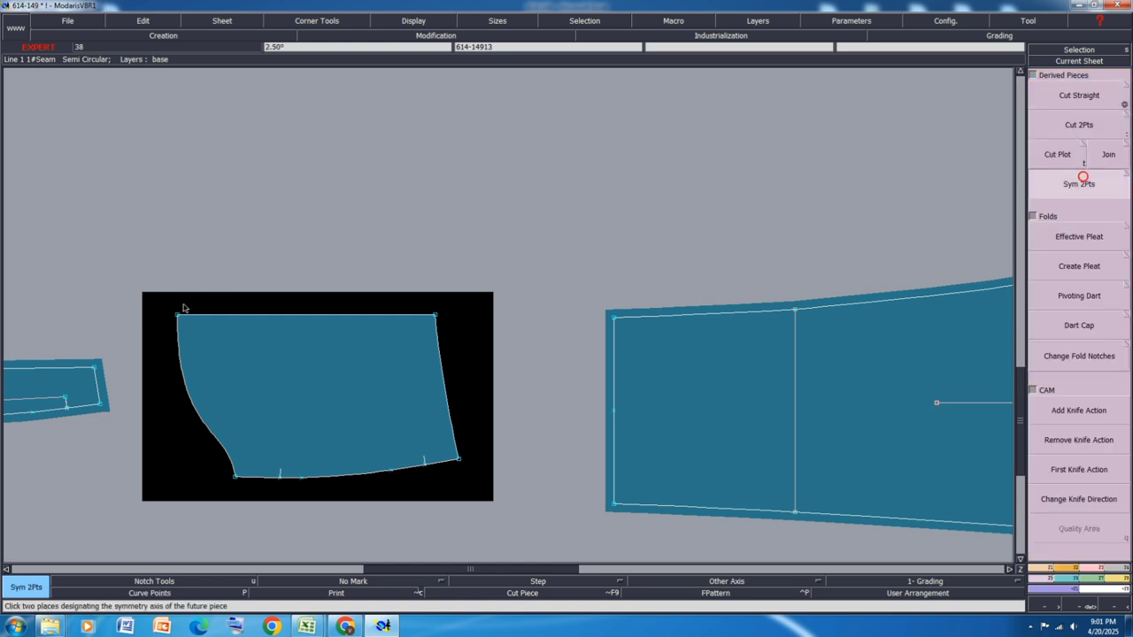
left_click(178, 315)
left_click(435, 315)
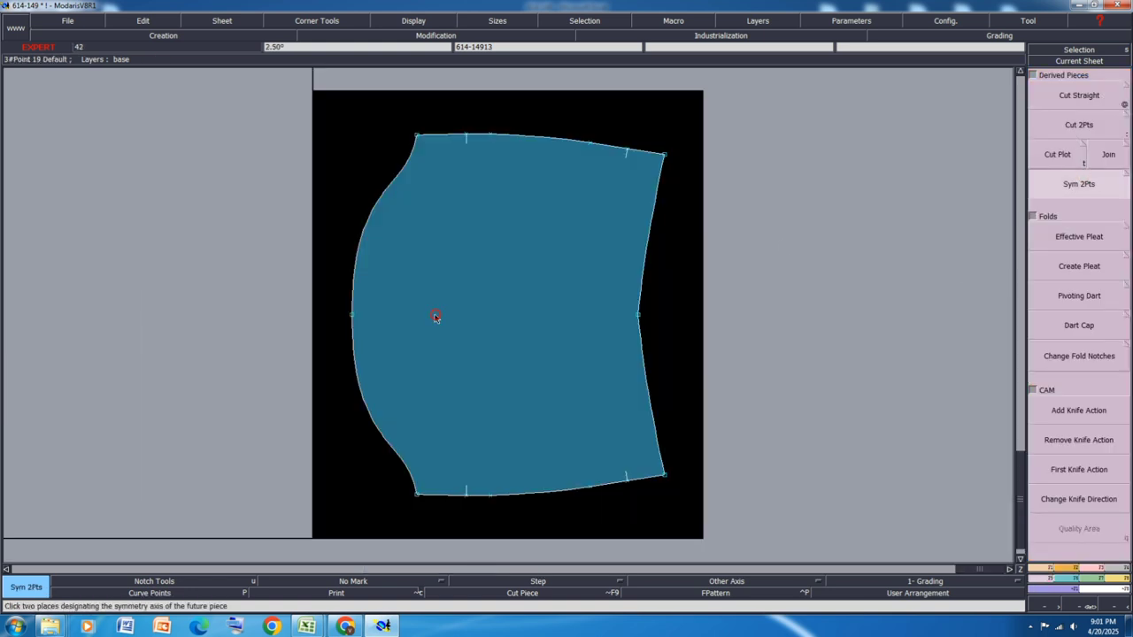
Step: Delete the original half piece's sheet and rearrange the remaining sheets on the desk
key("j")
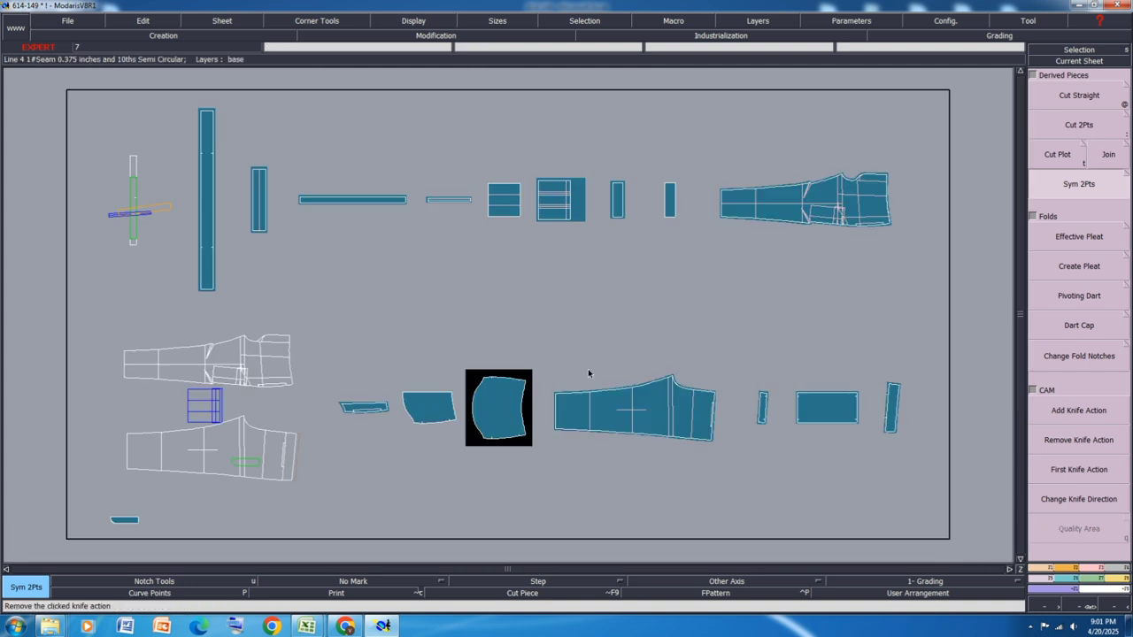
left_click(421, 401)
key("Delete")
left_click(423, 404)
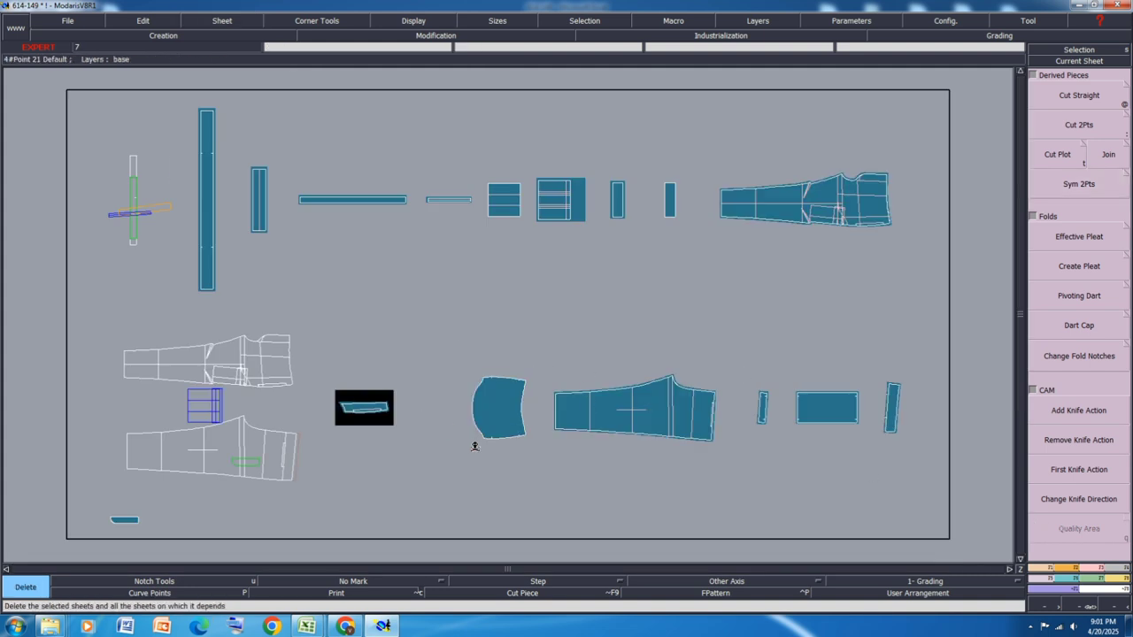
key("j")
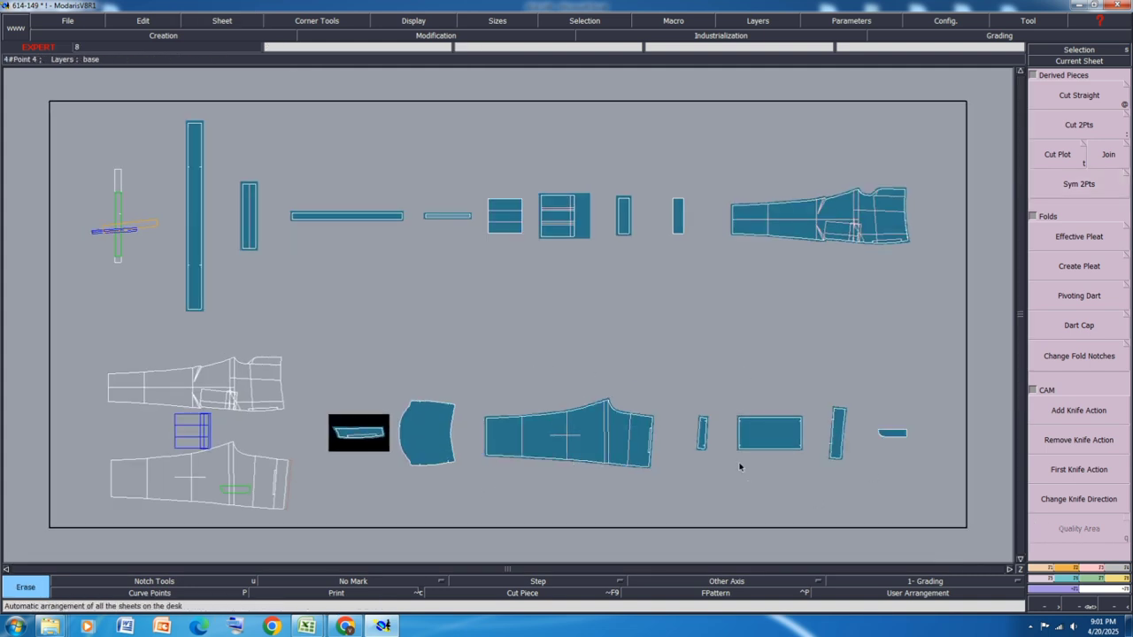
left_click(845, 437)
scroll(845, 437, "up", 2)
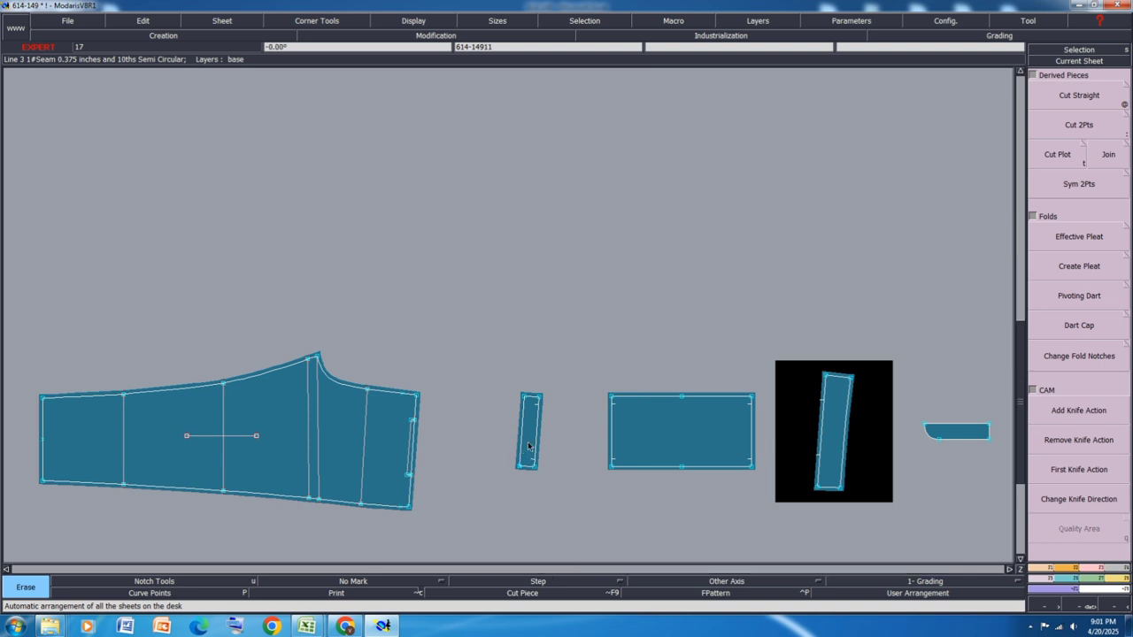
scroll(533, 434, "up", 3)
scroll(519, 387, "down", 2)
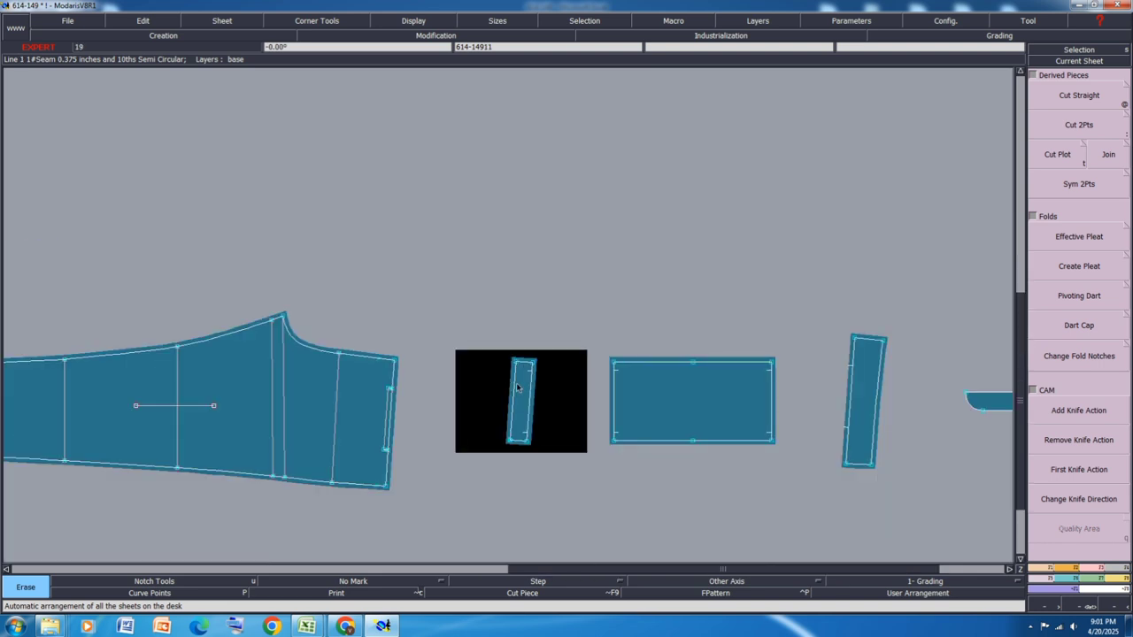
scroll(524, 405, "down", 2)
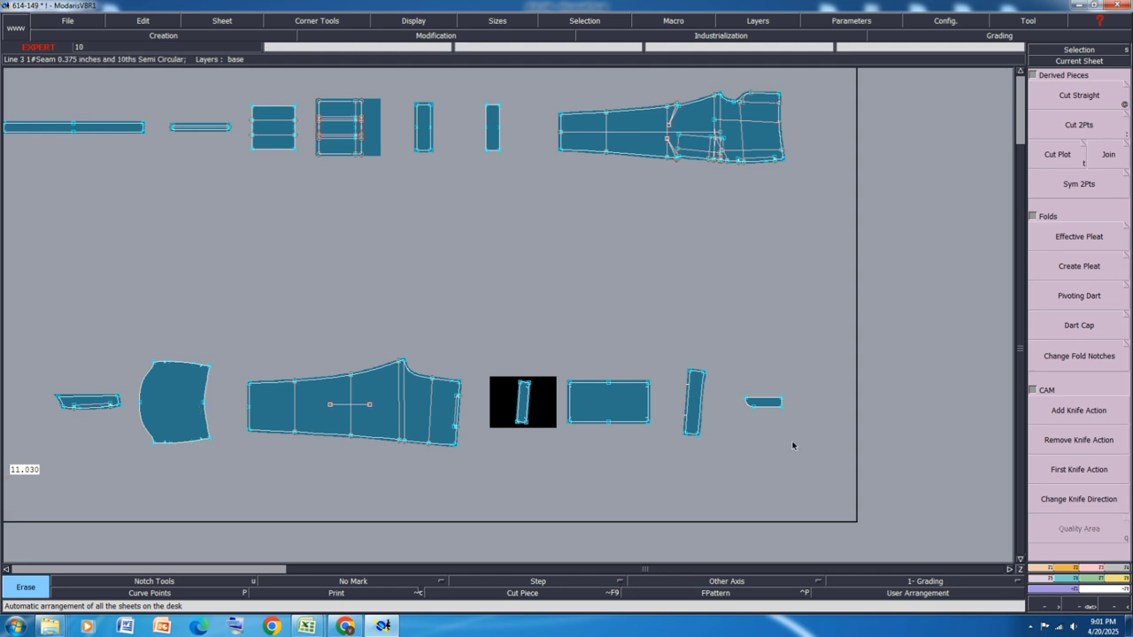
Step: Add a 0.375 inch line seam to the straight short end of the small rounded-corner piece and rearrange the sheets
scroll(791, 414, "up", 3)
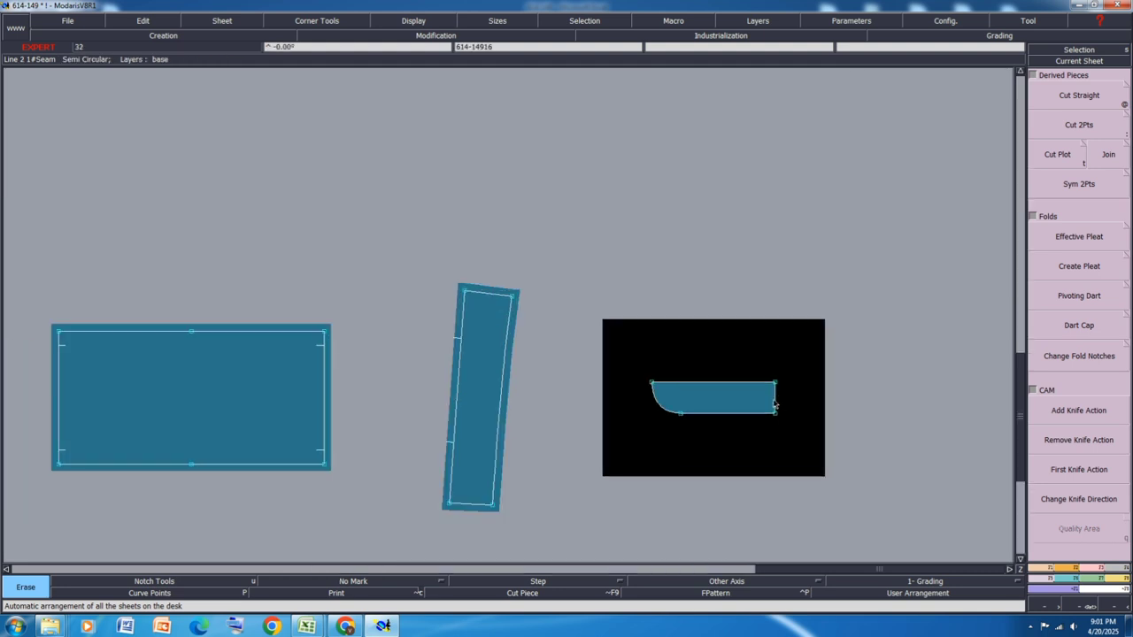
key("shift+l")
left_click(774, 404)
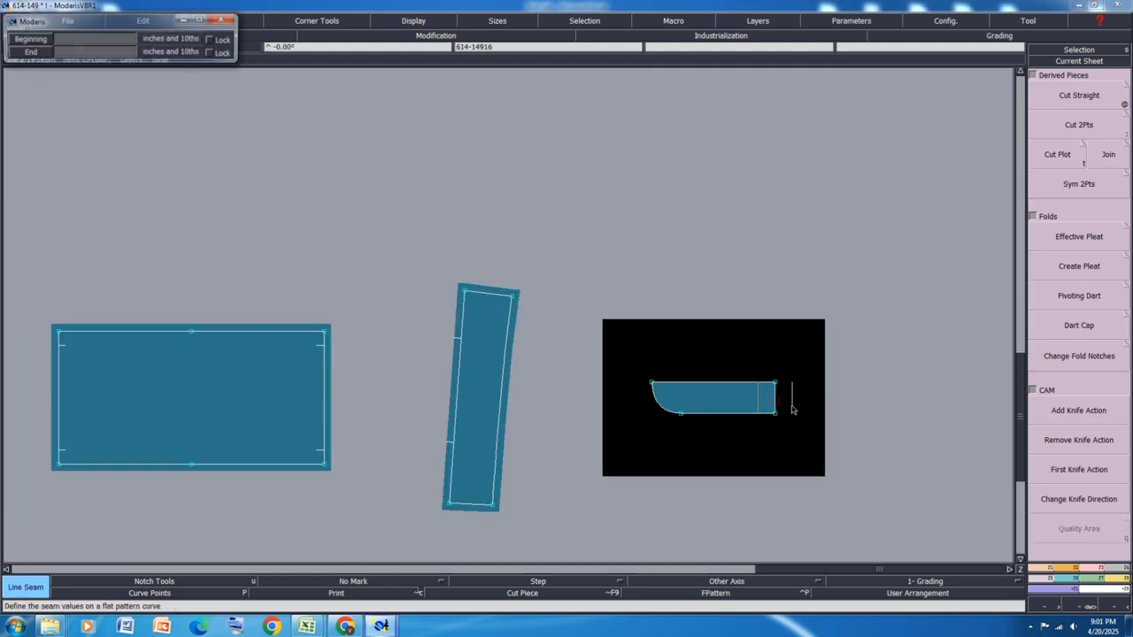
key("Down")
key("Return")
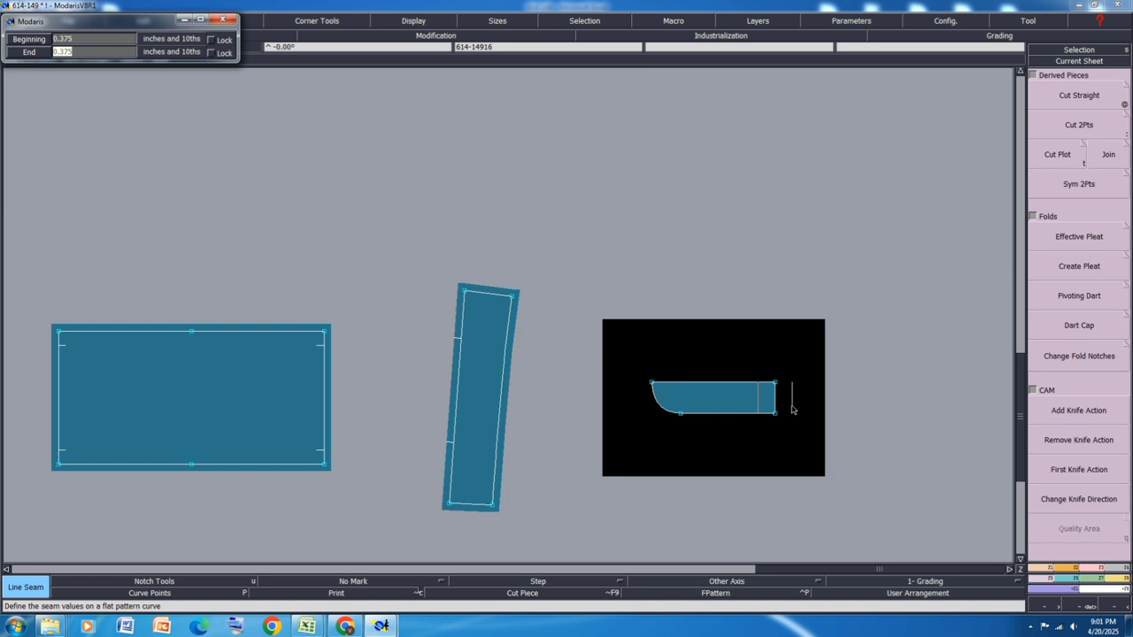
key("Return")
key("j")
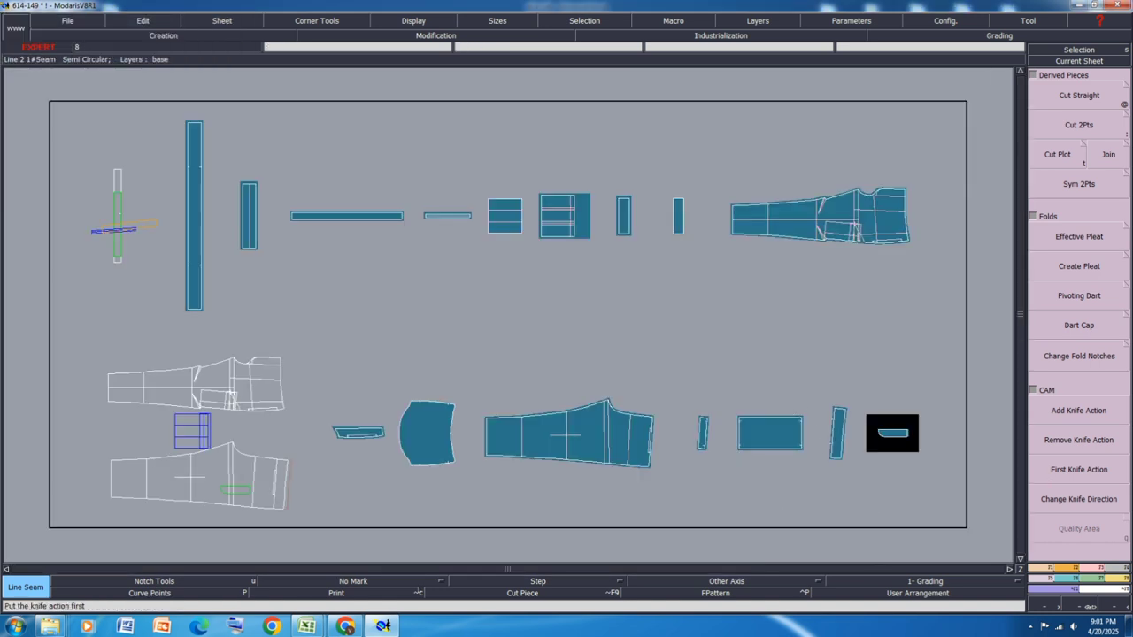
scroll(203, 209, "up", 3)
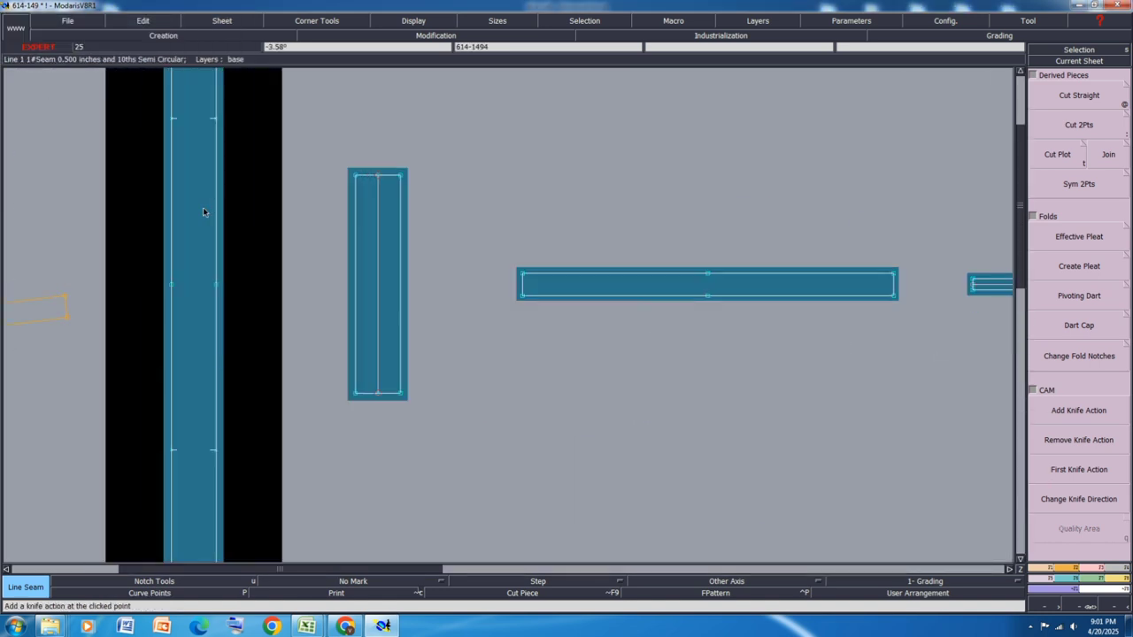
Step: Add horizontal Grain Line Axis 'DF' axes to the long vertical strip and the shorter vertical piece with a centre line
left_click(746, 580)
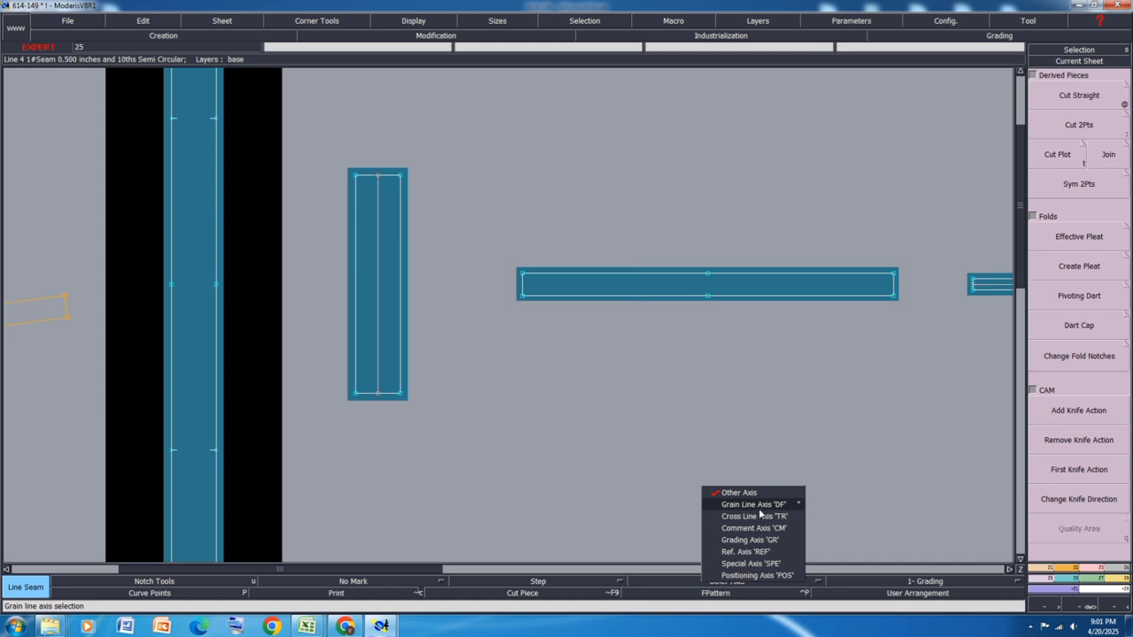
left_click(759, 508)
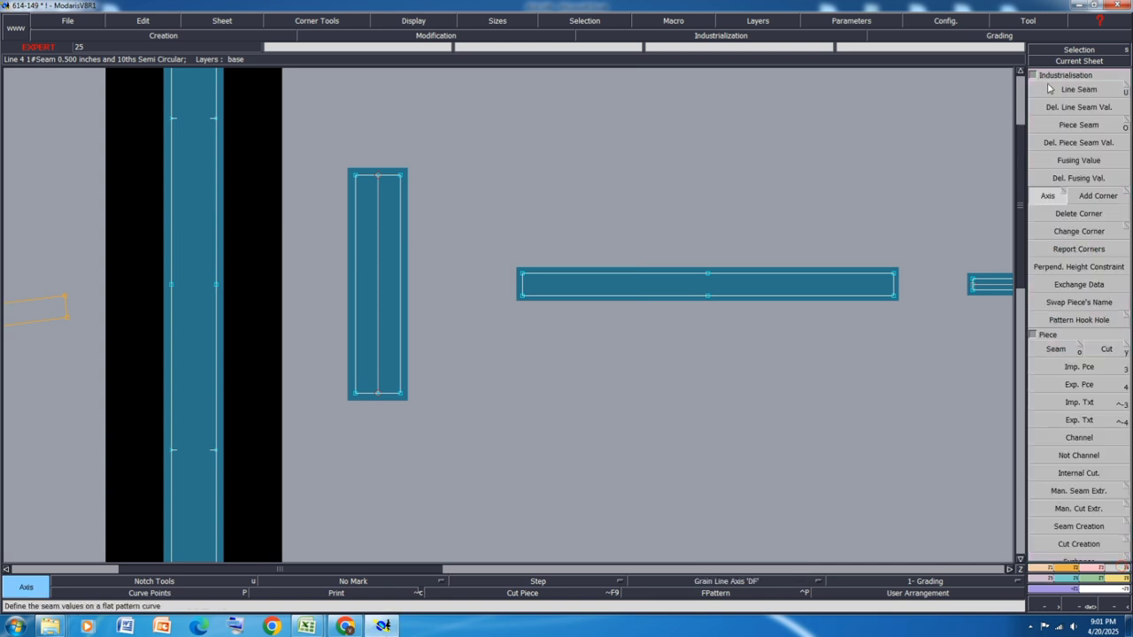
left_click(1062, 194)
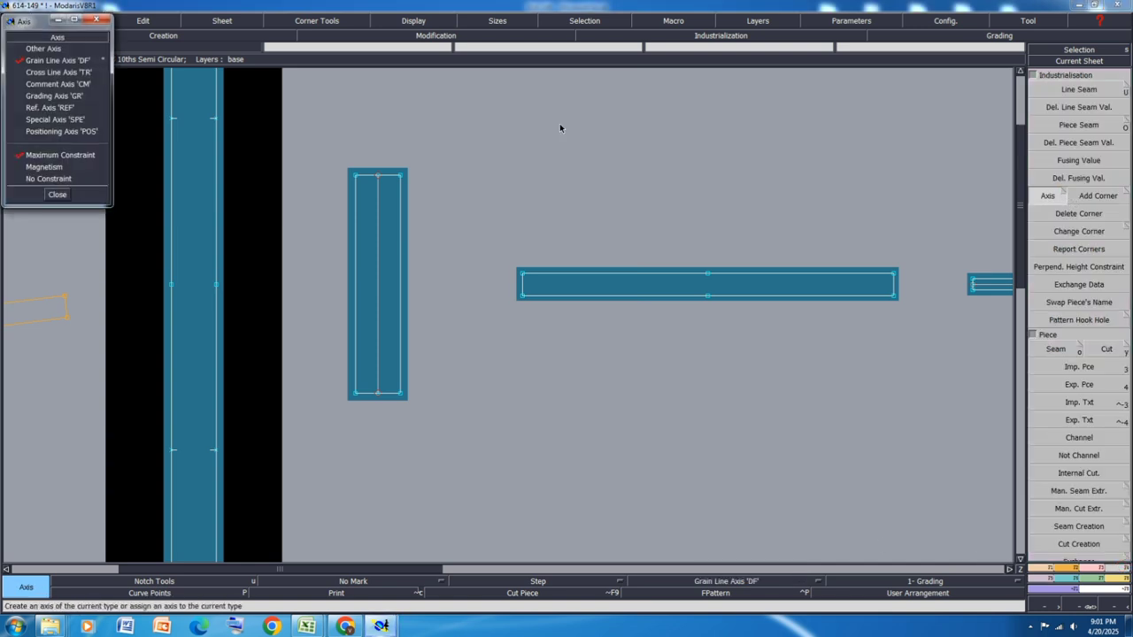
scroll(200, 302, "up", 1)
left_click(174, 329)
left_click(208, 330)
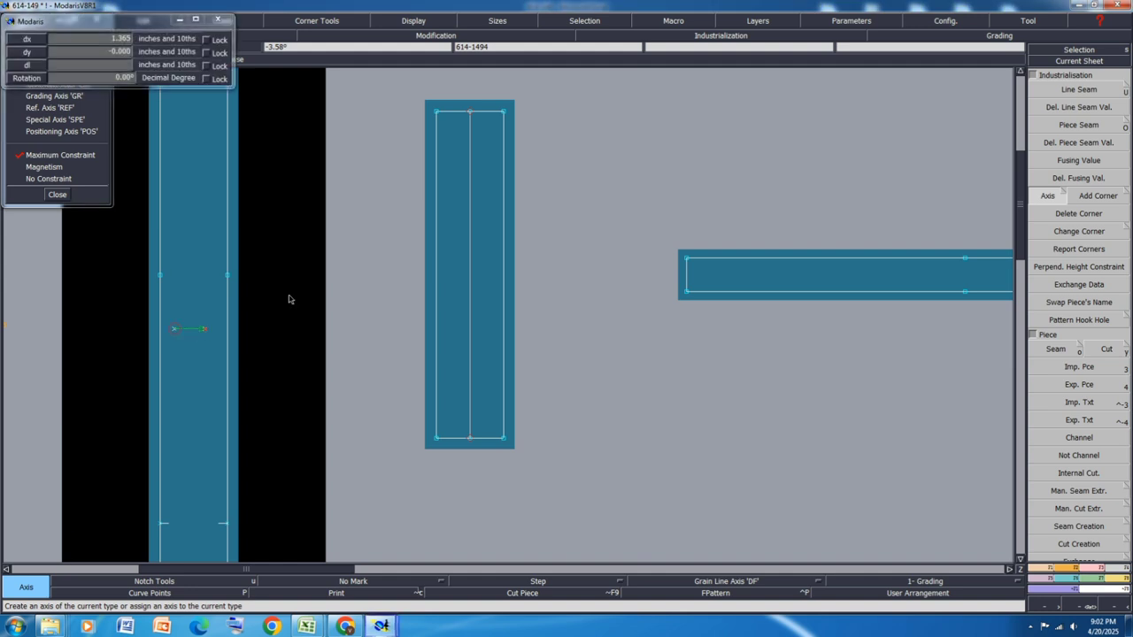
left_click(454, 267)
left_click(489, 267)
Step: Add horizontal grain lines along the long horizontal strip and the small thin strip with a centre line
scroll(489, 268, "down", 2)
left_click(625, 287)
scroll(660, 286, "up", 3)
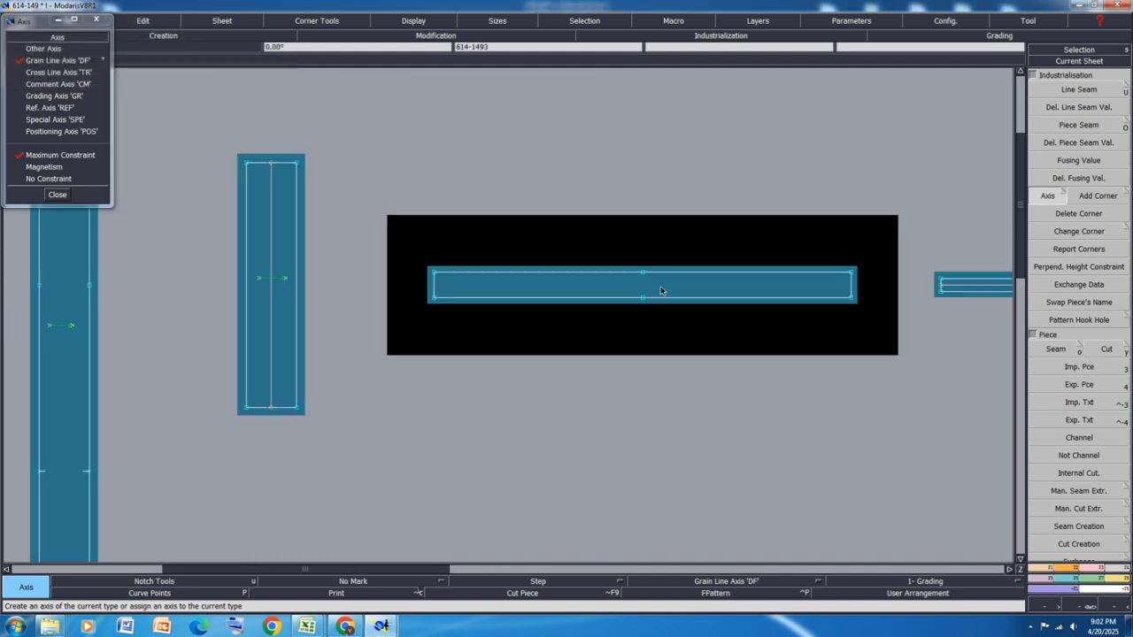
left_click(514, 278)
left_click(767, 278)
scroll(380, 280, "down", 3)
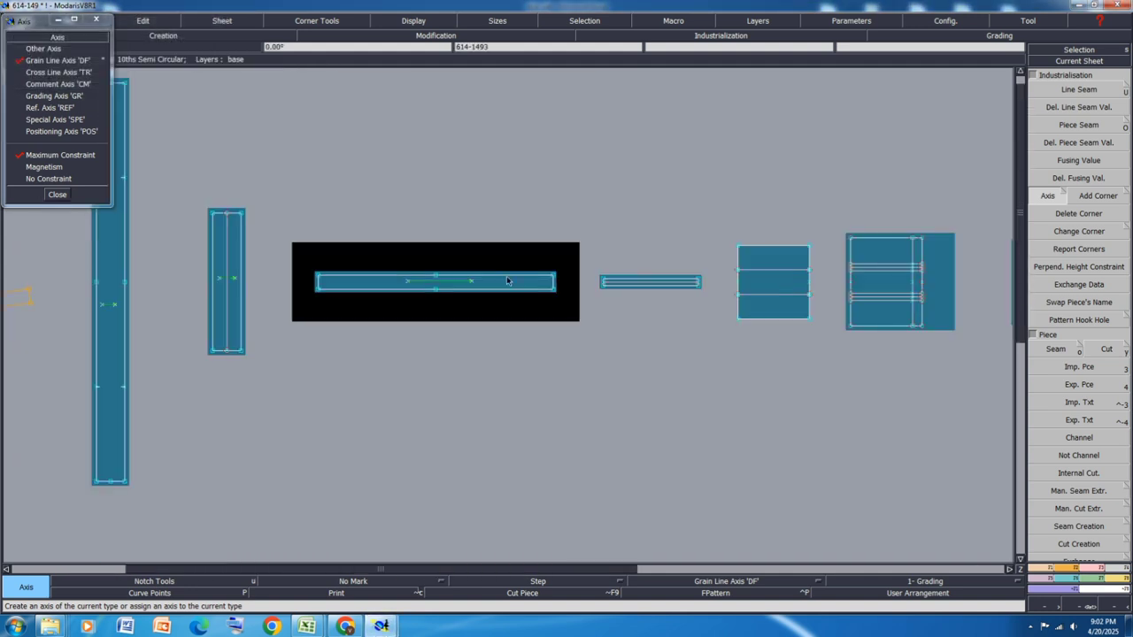
left_click(655, 280)
scroll(687, 281, "up", 3)
scroll(545, 288, "up", 3)
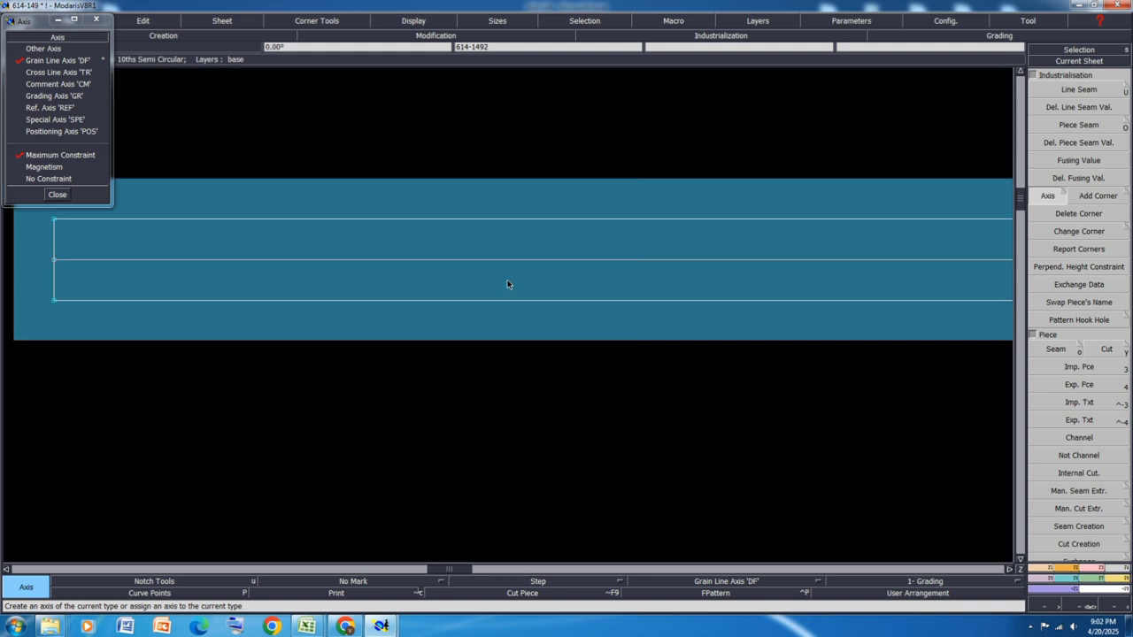
left_click(506, 283)
left_click(687, 283)
Step: Add a horizontal grain line to the squarish piece with groups of internal fold lines and a wide seam
scroll(379, 287, "down", 4)
scroll(607, 315, "up", 3)
left_click(601, 312)
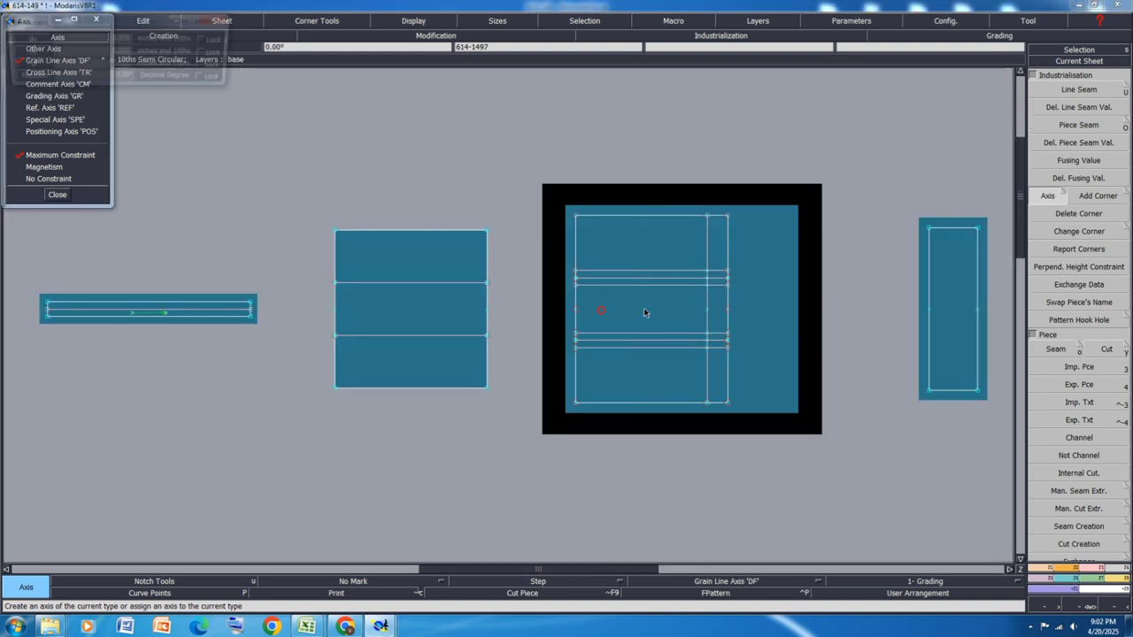
left_click(648, 312)
Step: Add a vertical grain line to the narrow rectangular piece beside the squarish piece with fold lines
scroll(285, 327, "down", 5)
scroll(612, 330, "up", 3)
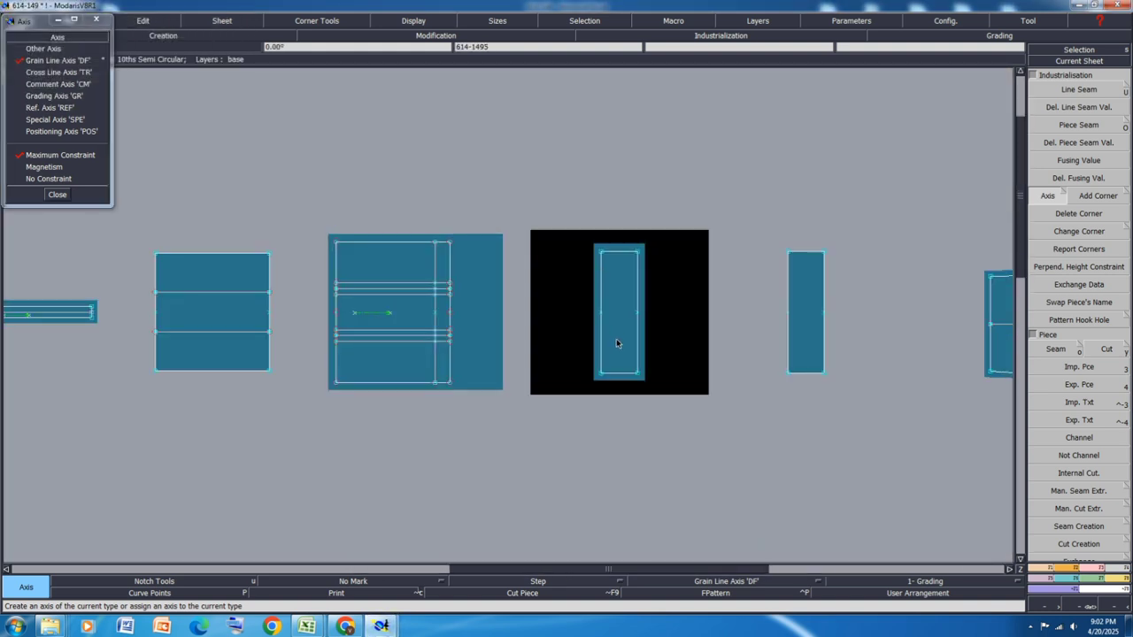
left_click(616, 340)
left_click(611, 299)
Step: Set a 1.25 inch line seam on the right-hand edge of the squarish piece with fold lines
scroll(434, 311, "up", 3)
scroll(461, 322, "up", 2)
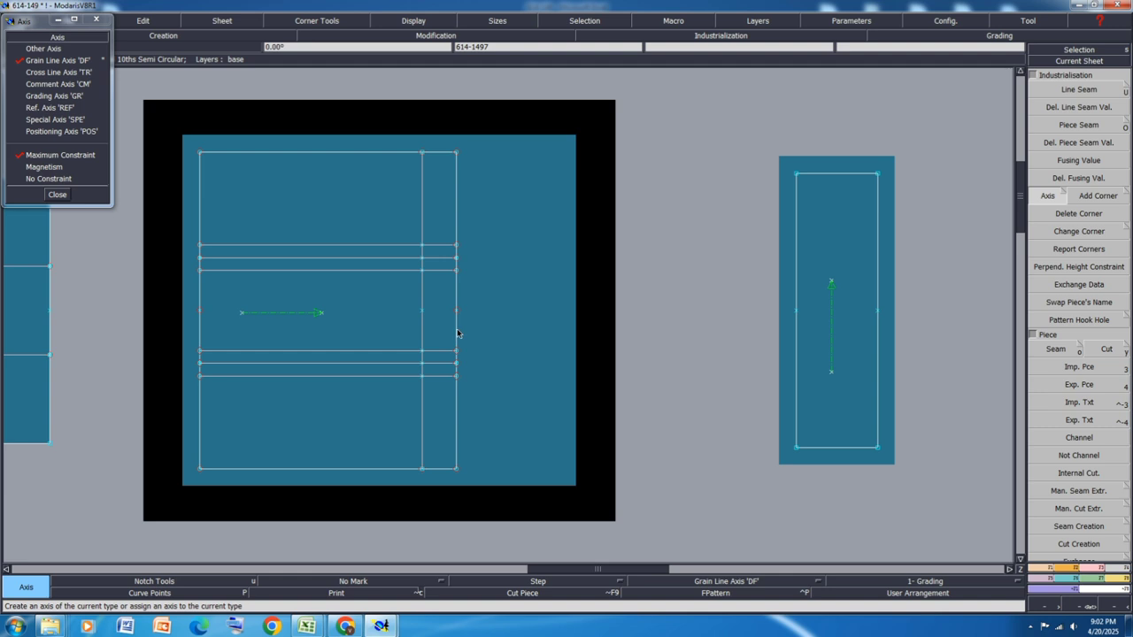
key("u")
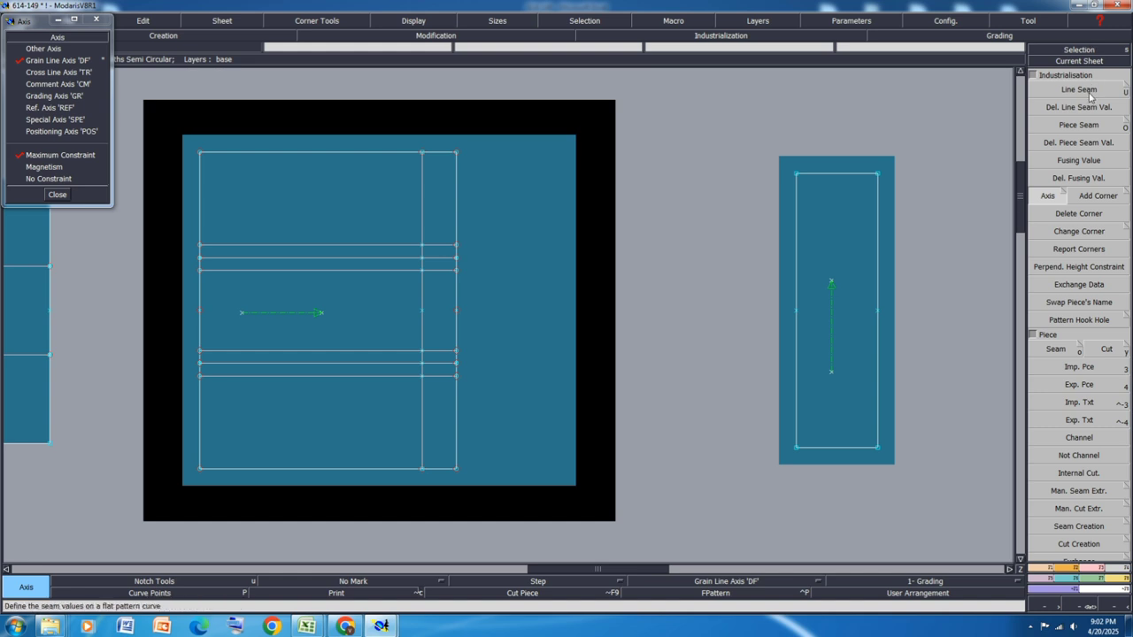
left_click(458, 309)
left_click(503, 303)
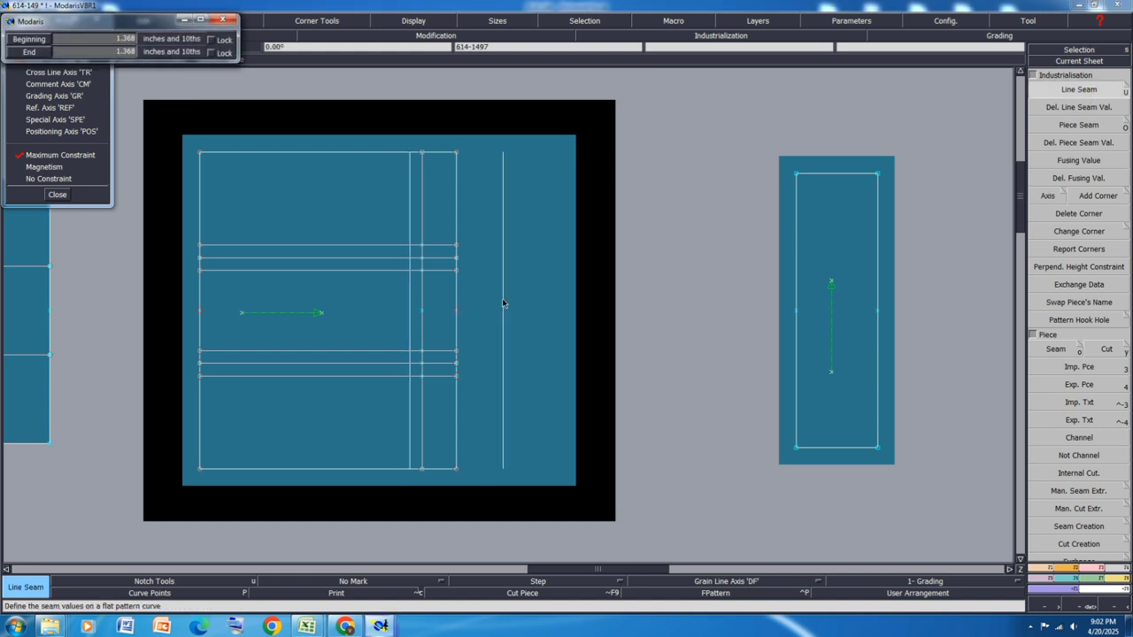
type("0.375")
key("Return")
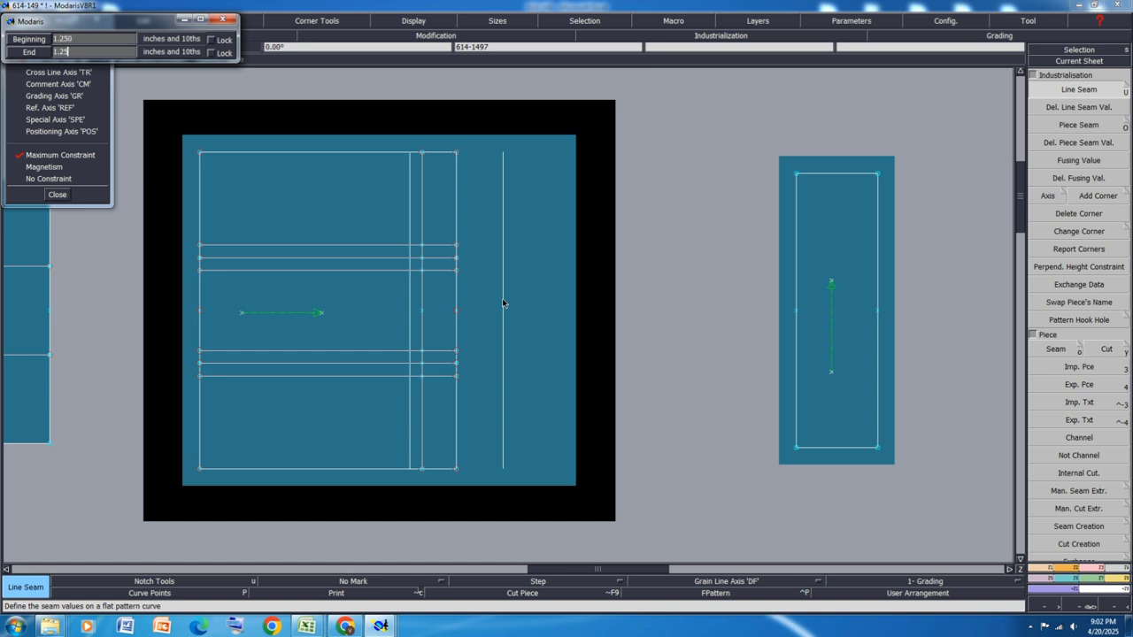
type("1.25")
key("Return")
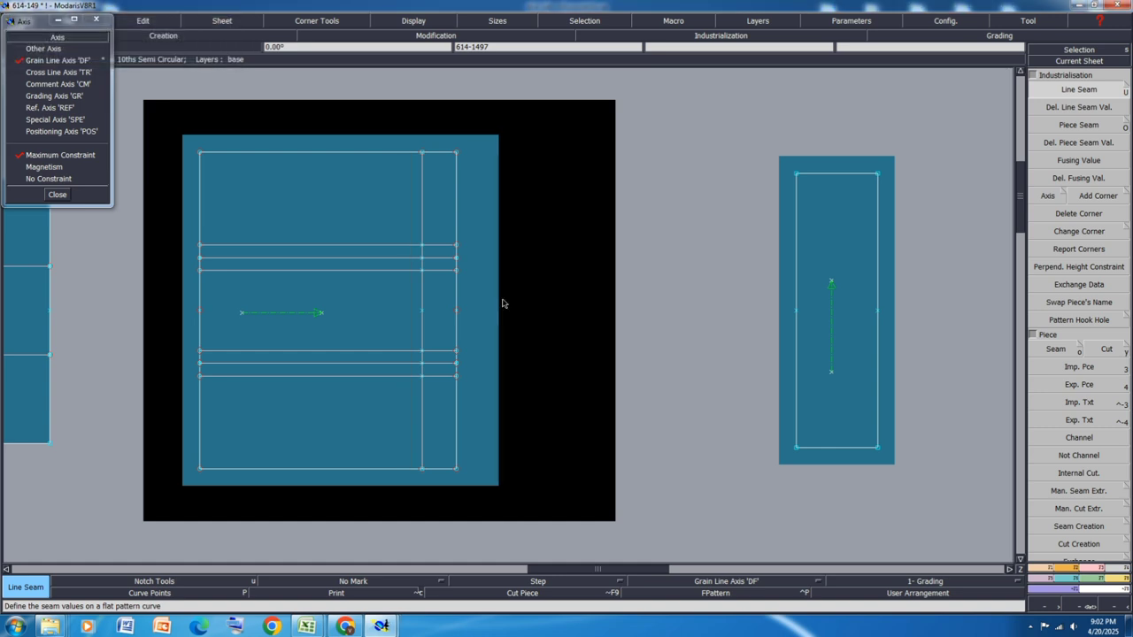
Step: Set the line seam on the squarish piece's right-hand edge to 1.375 inches at both beginning and end
left_click(456, 329)
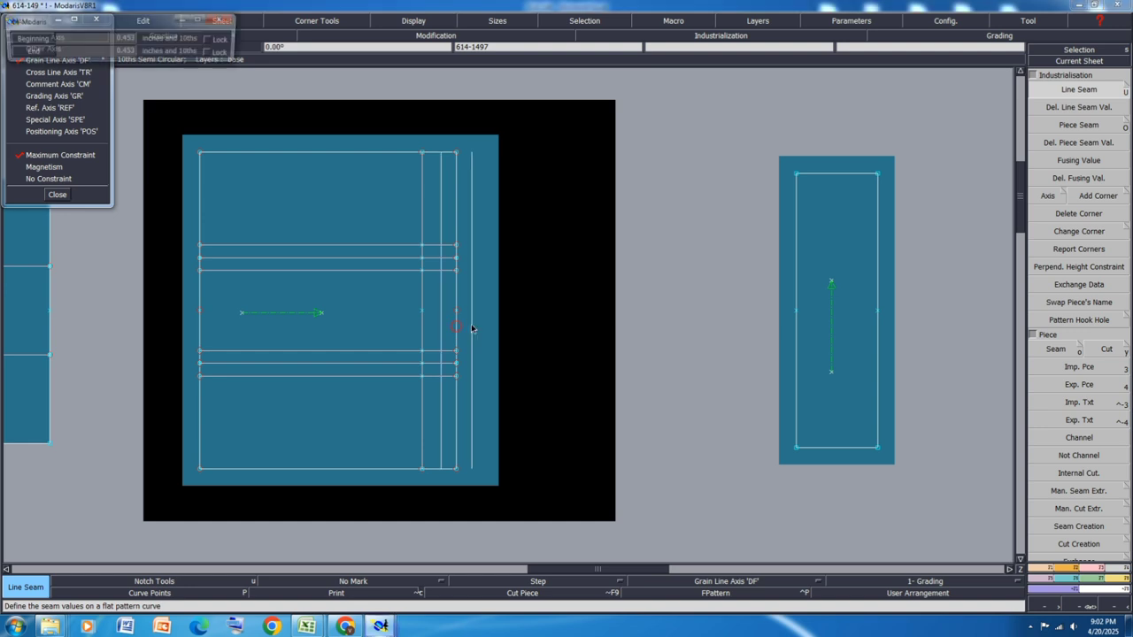
type("1.375")
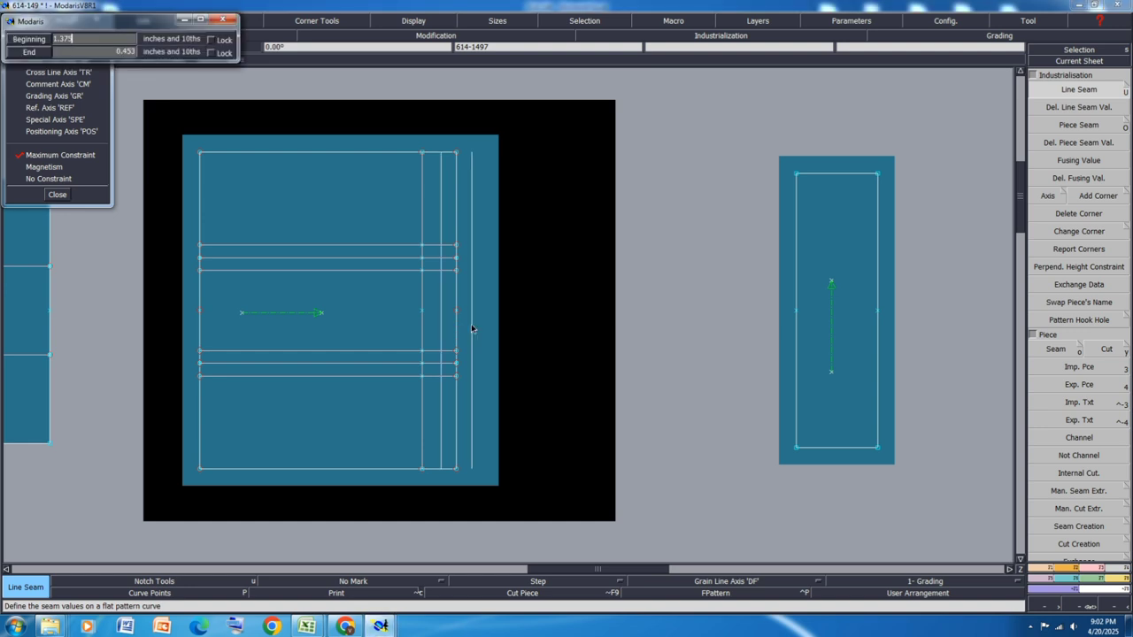
key("Tab")
type("1.375")
key("Return")
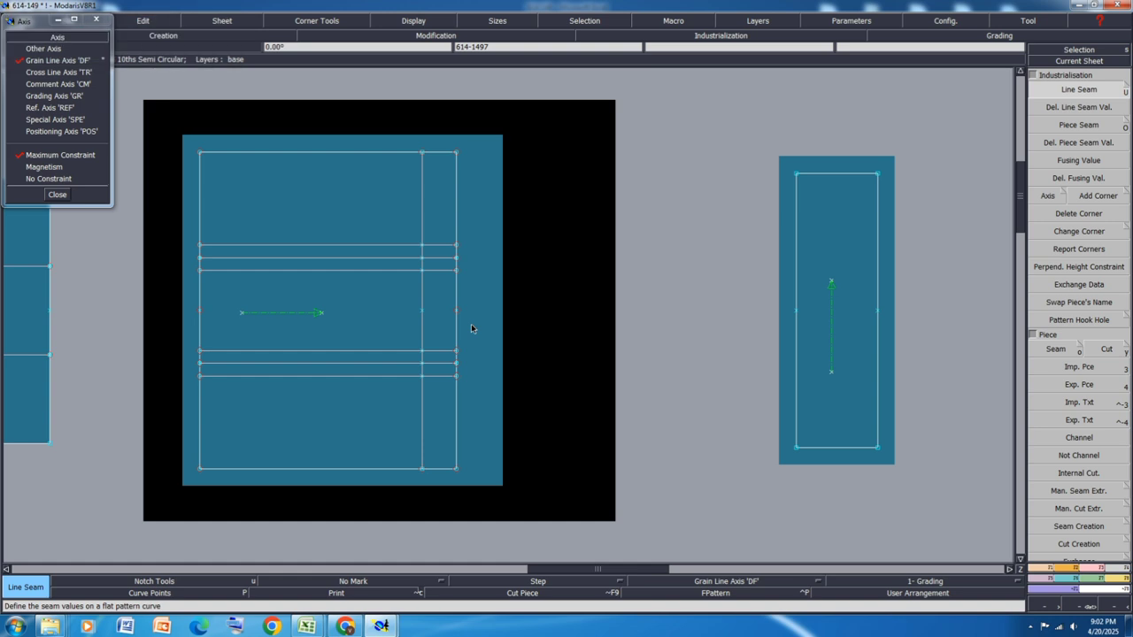
scroll(310, 345, "down", 2)
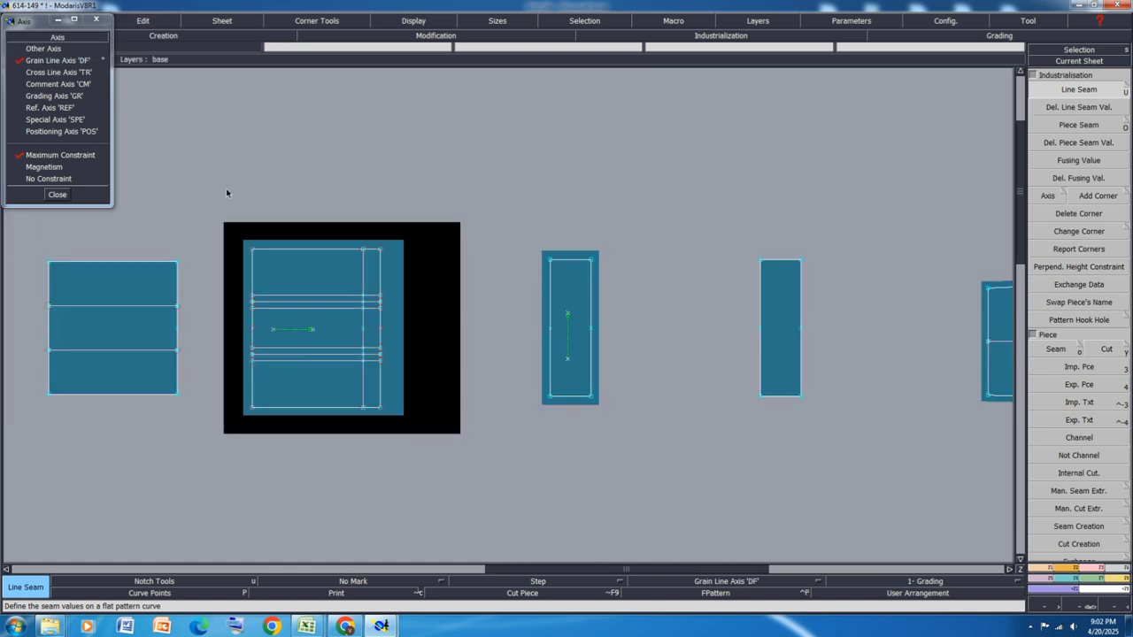
Step: Replace the narrow rectangle's vertical grain line with a horizontal one and add a horizontal grain line to the seamless rectangle next to it
left_click(1056, 196)
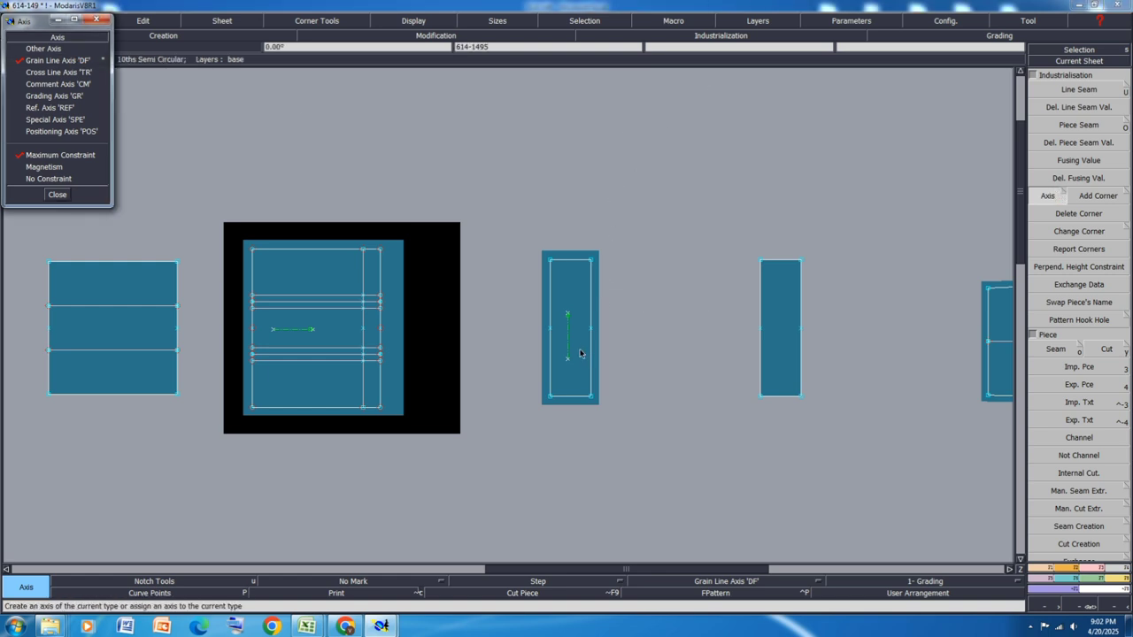
scroll(579, 283, "up", 3)
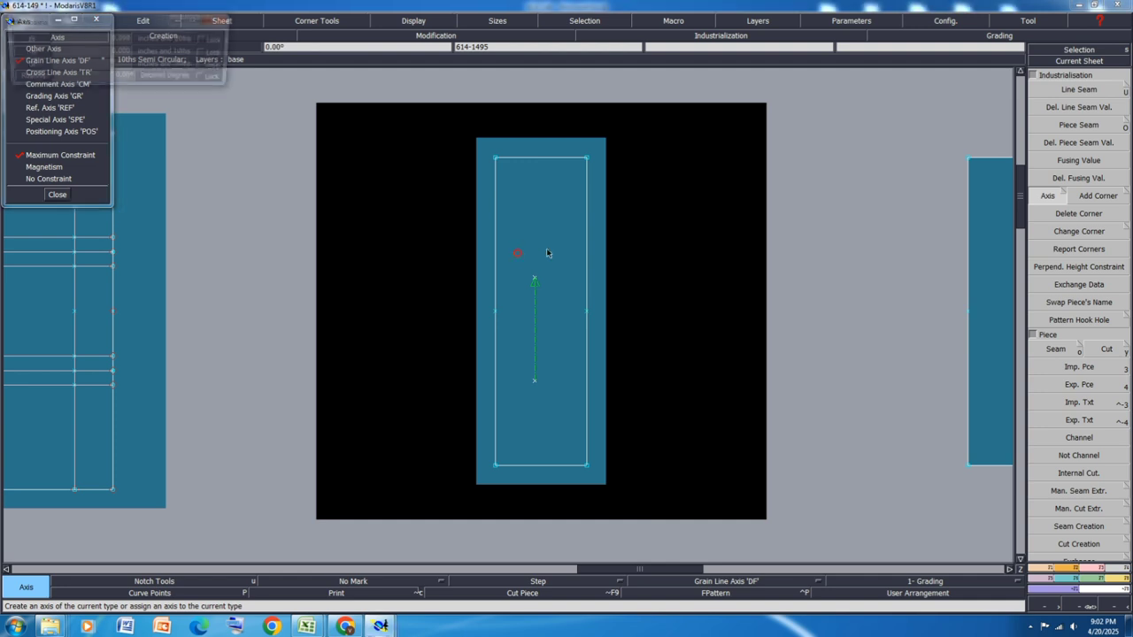
scroll(318, 345, "down", 3)
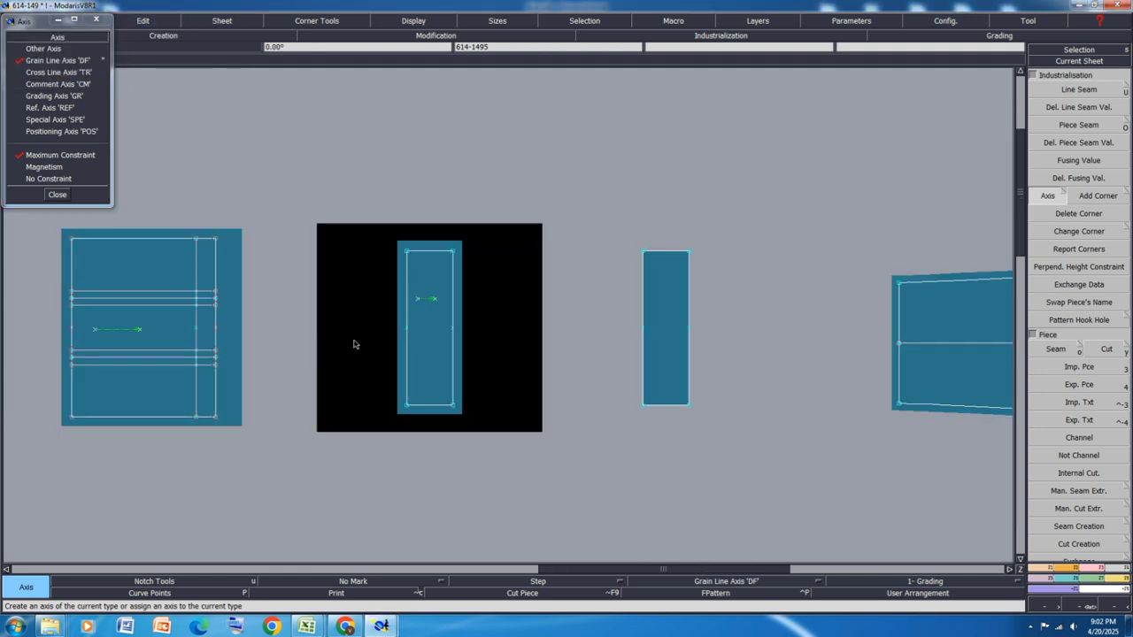
left_click(657, 330)
left_click(670, 330)
Step: Add a horizontal grain line to the leg piece at the end of the upper row
scroll(308, 356, "down", 3)
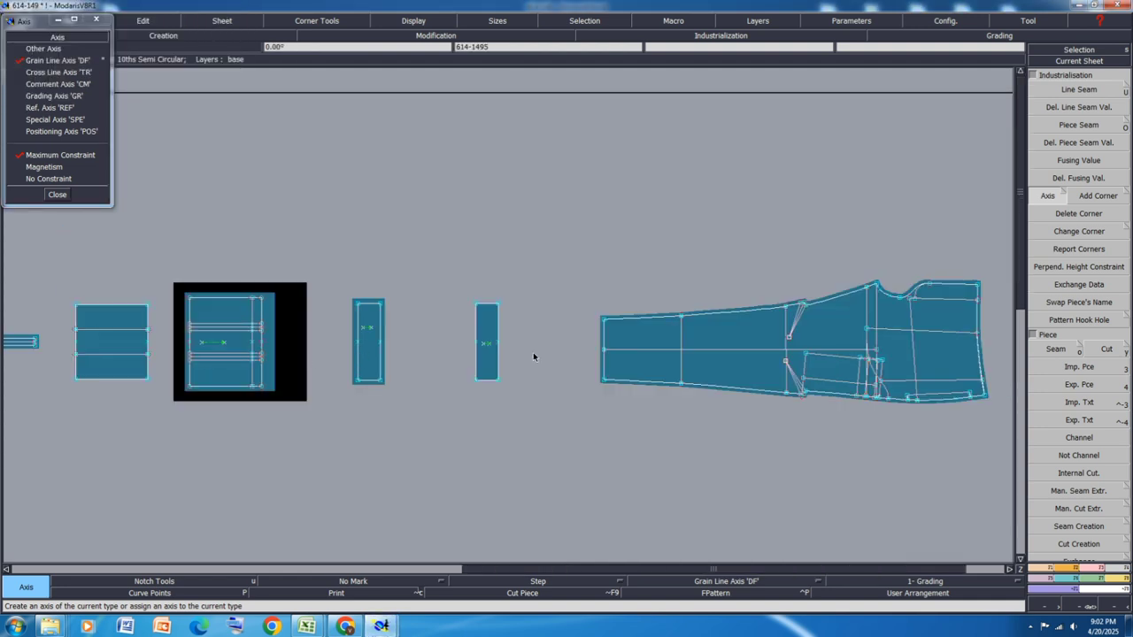
left_click(720, 344)
left_click(824, 336)
Step: Add horizontal grain lines to the small slanted piece and the large curved symmetrical piece in the lower row
scroll(824, 334, "down", 3)
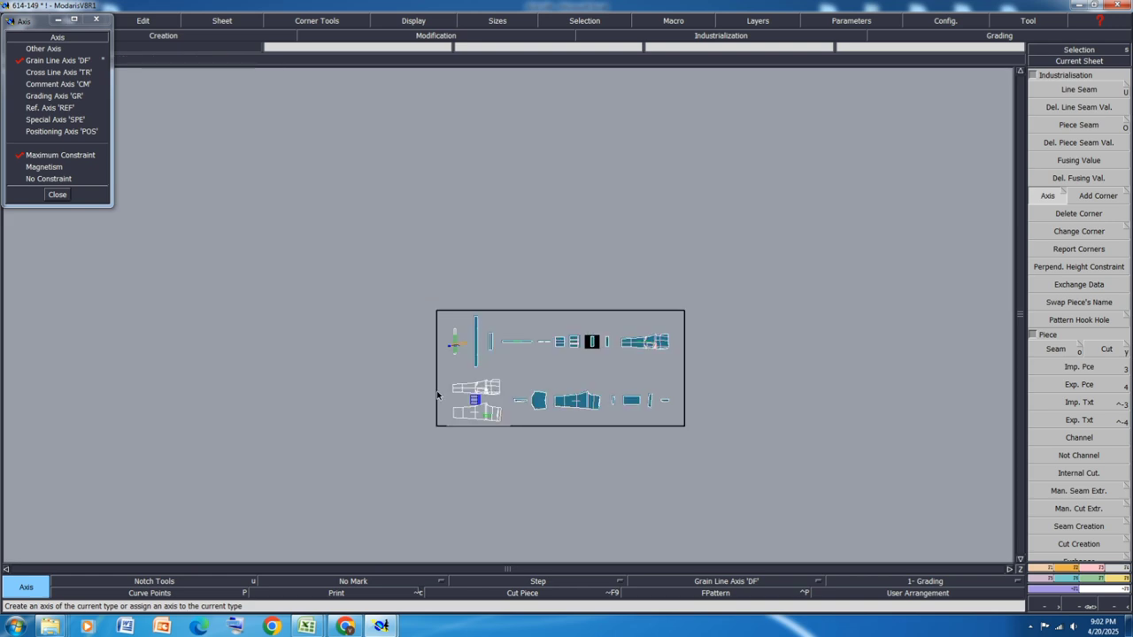
scroll(406, 361, "up", 5)
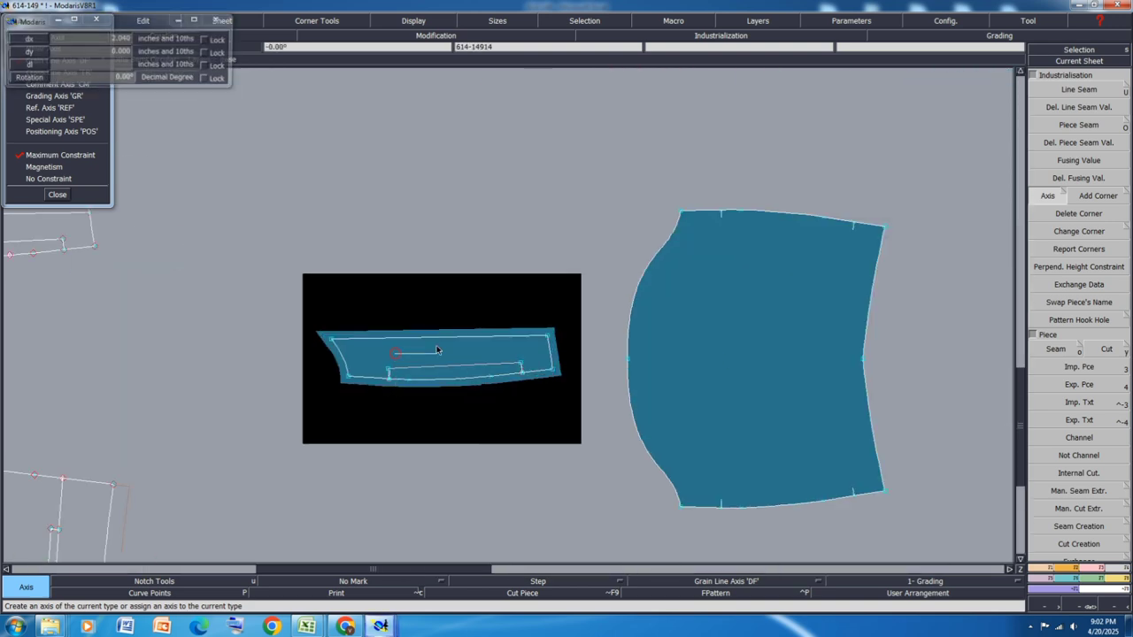
left_click(687, 355)
left_click(773, 355)
Step: Add a horizontal grain line to the leg piece in the lower row
scroll(246, 385, "down", 3)
scroll(246, 385, "down", 1)
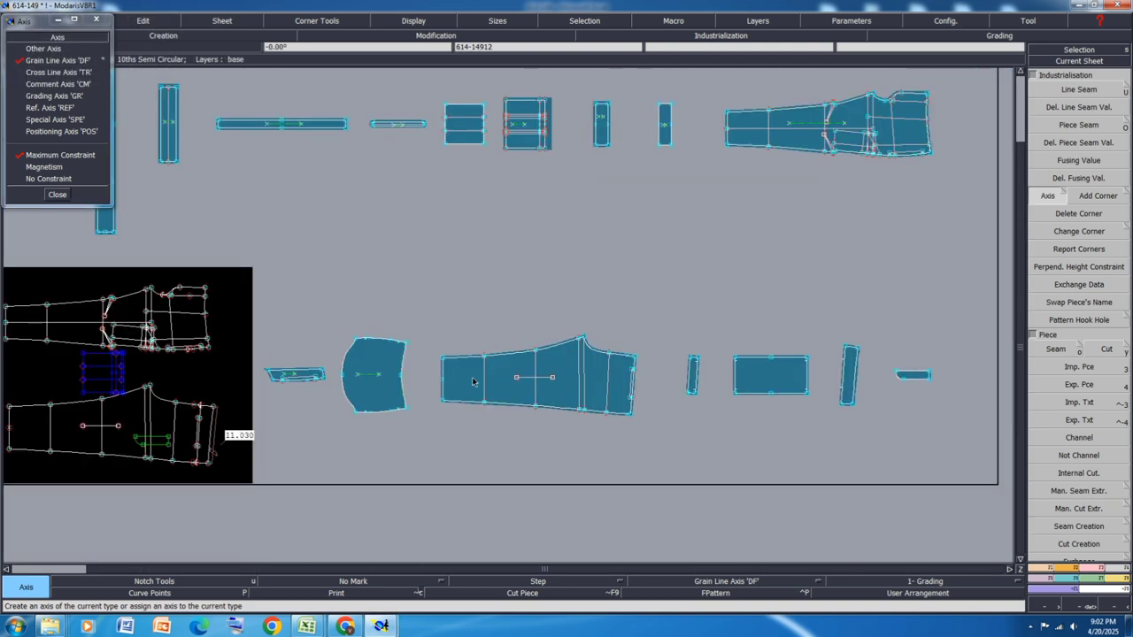
left_click(554, 370)
left_click(554, 370)
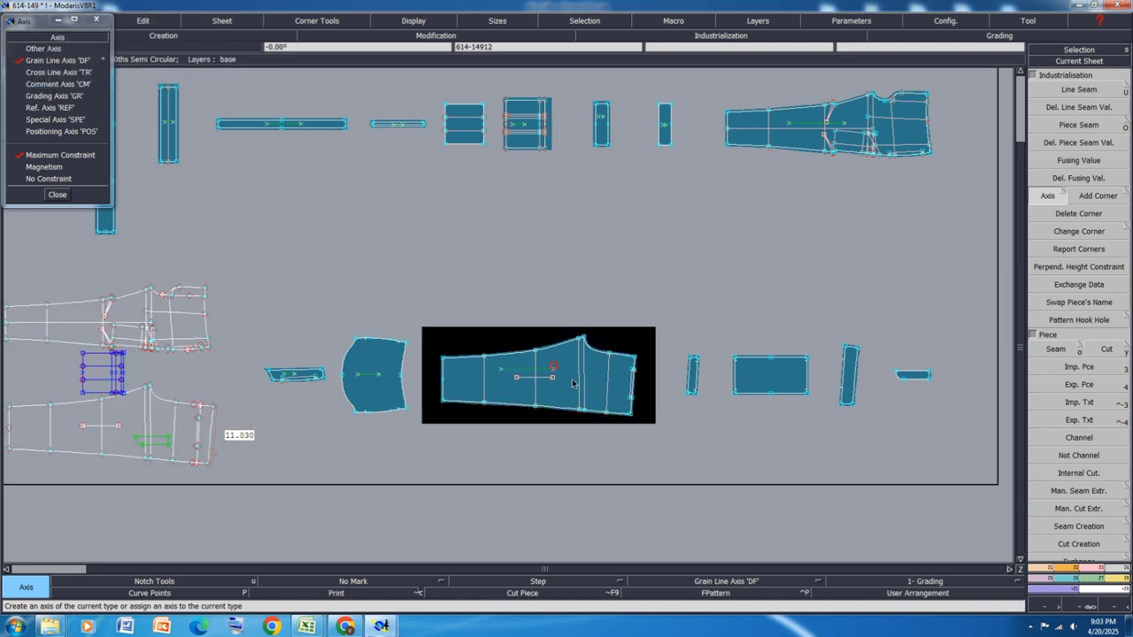
Step: Add horizontal grain lines to the small tilted strip and the wide rectangular piece in the lower row
scroll(726, 380, "up", 4)
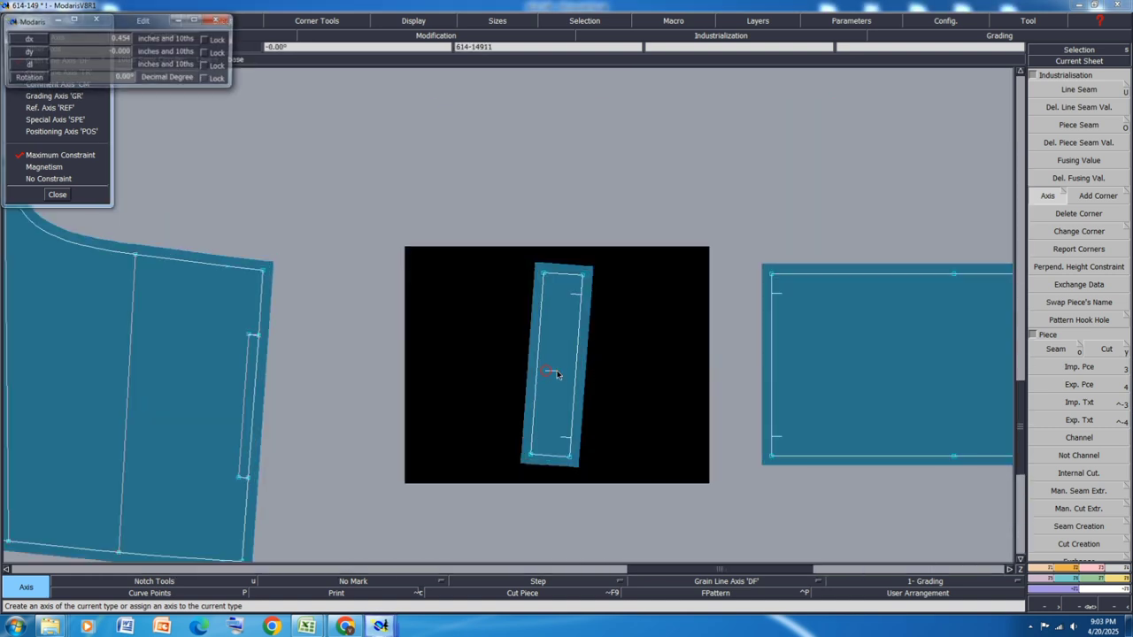
scroll(558, 370, "down", 2)
left_click(613, 357)
left_click(683, 359)
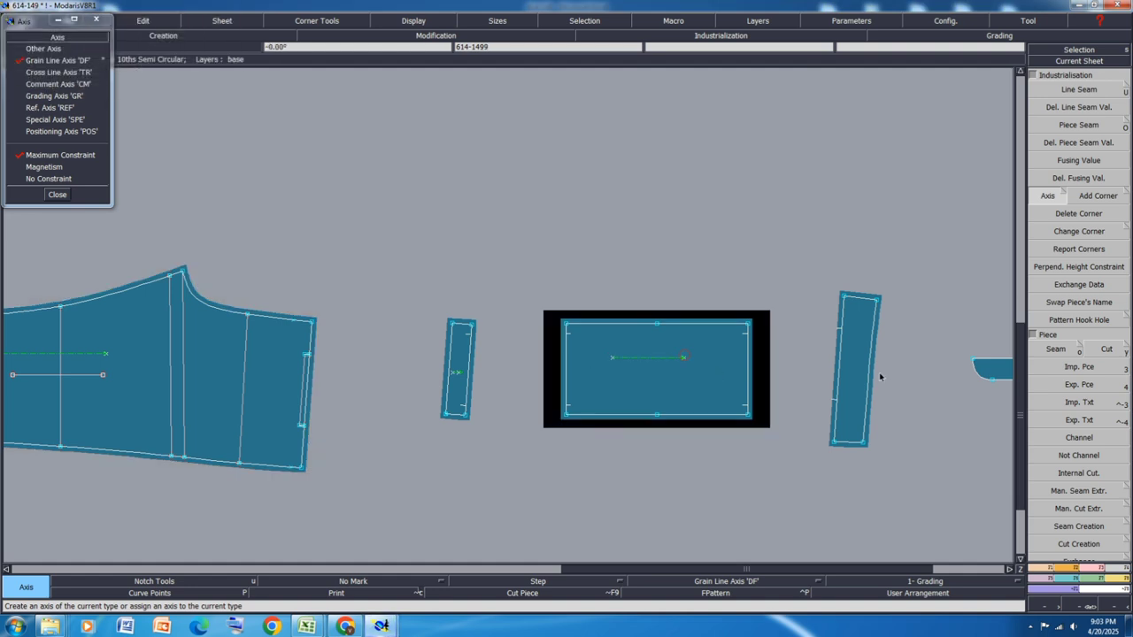
Step: Add horizontal grain lines to the longer tilted strip and the small rounded-corner piece
scroll(821, 363, "up", 3)
left_click(783, 372)
left_click(807, 370)
scroll(361, 363, "down", 2)
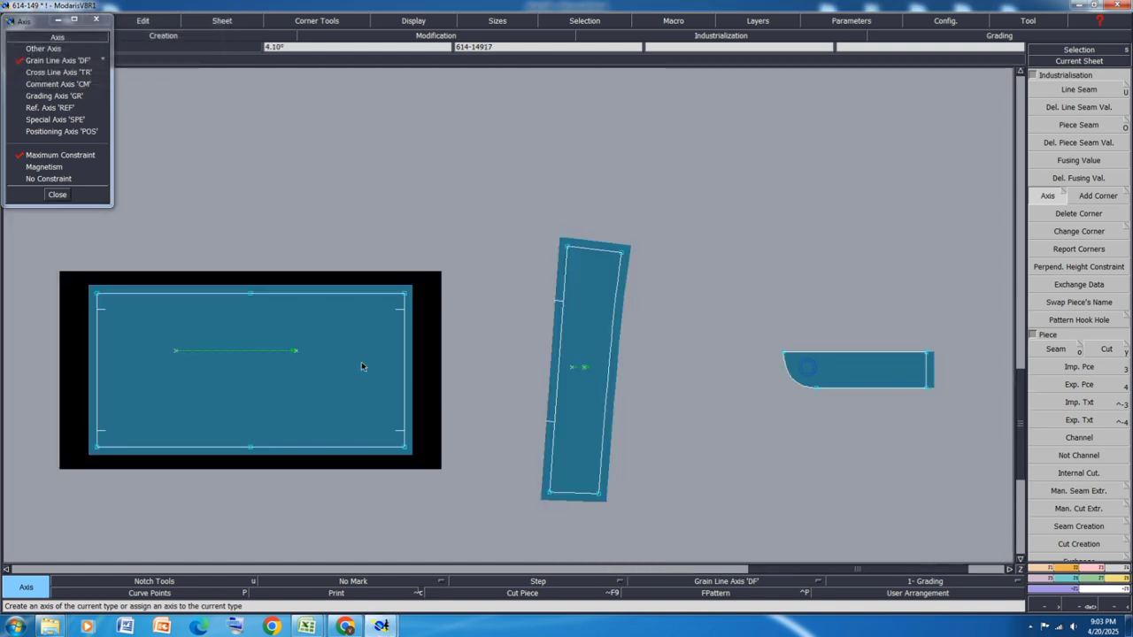
left_click(842, 368)
left_click(892, 366)
Step: Select all edges of the large curved symmetrical piece and give them a 0.375 inch line seam
scroll(890, 361, "down", 3)
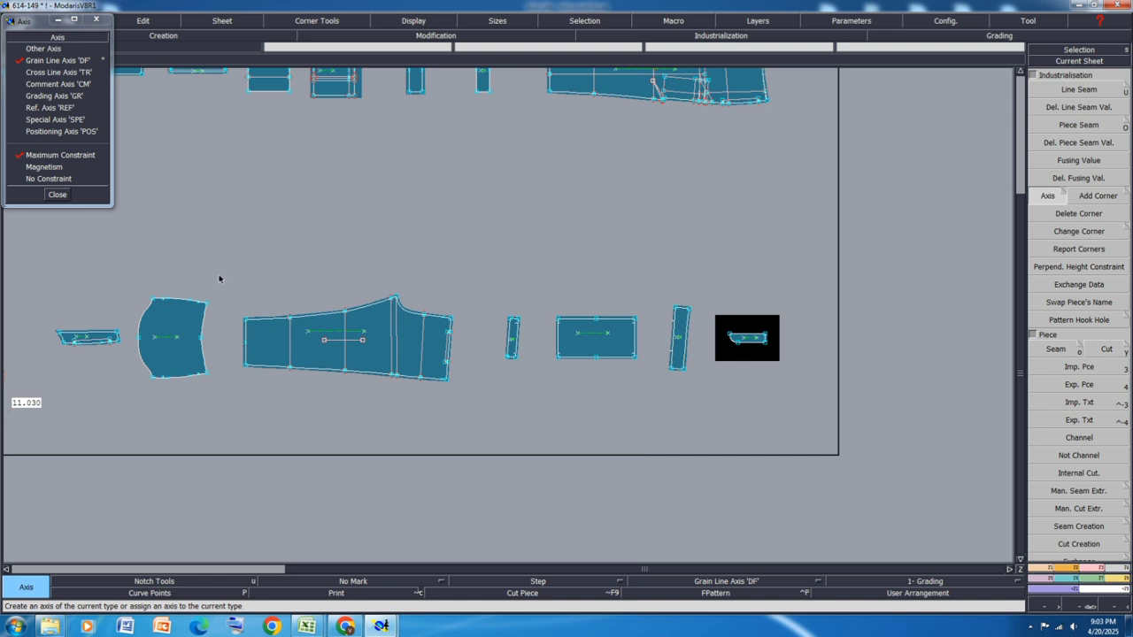
left_click(162, 384)
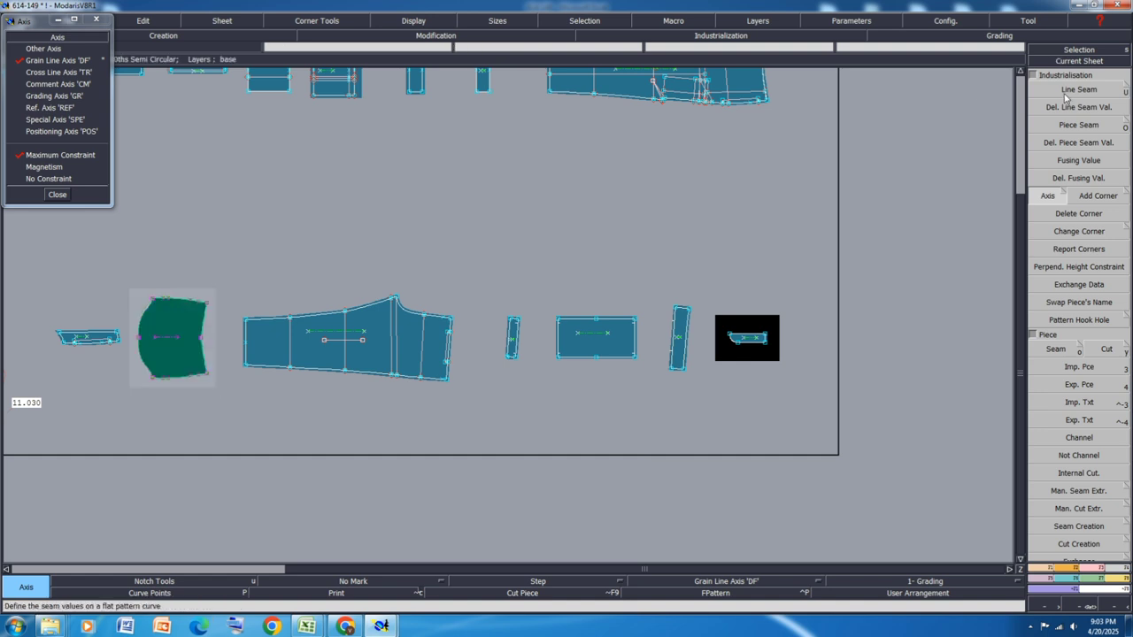
key("u")
left_click(210, 307)
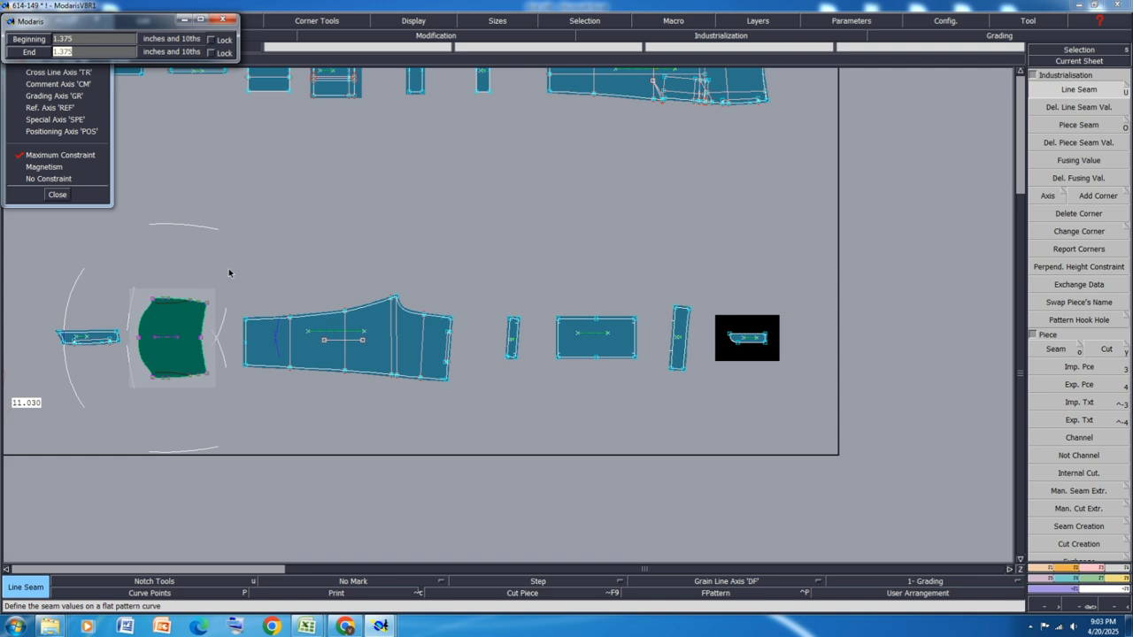
key("Return")
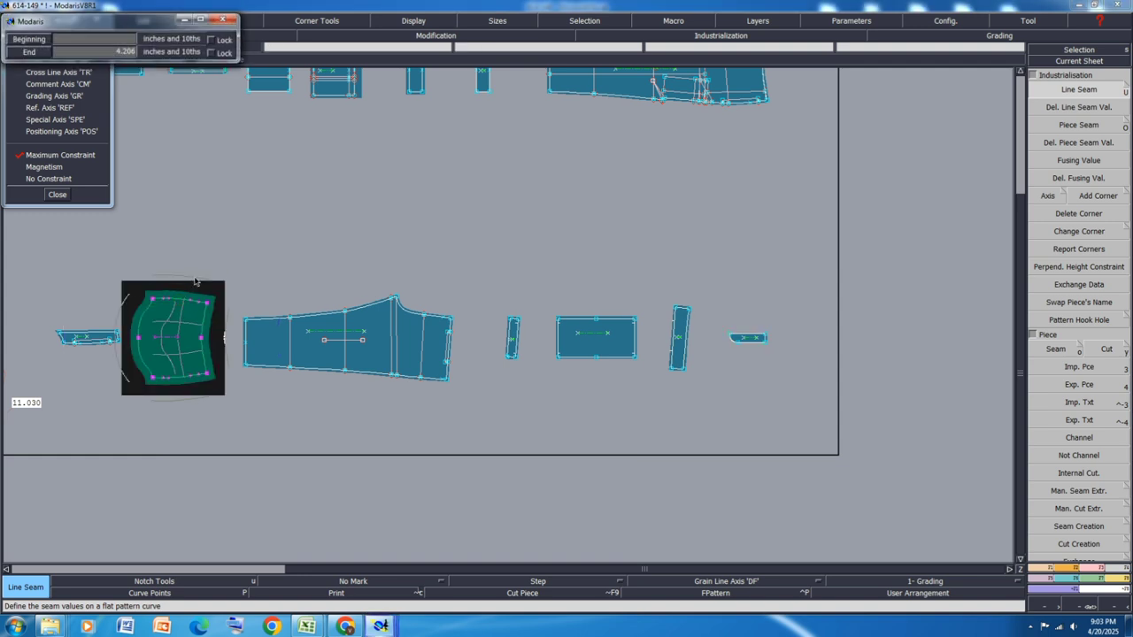
type(".375")
key("Down")
type(".375")
key("Return")
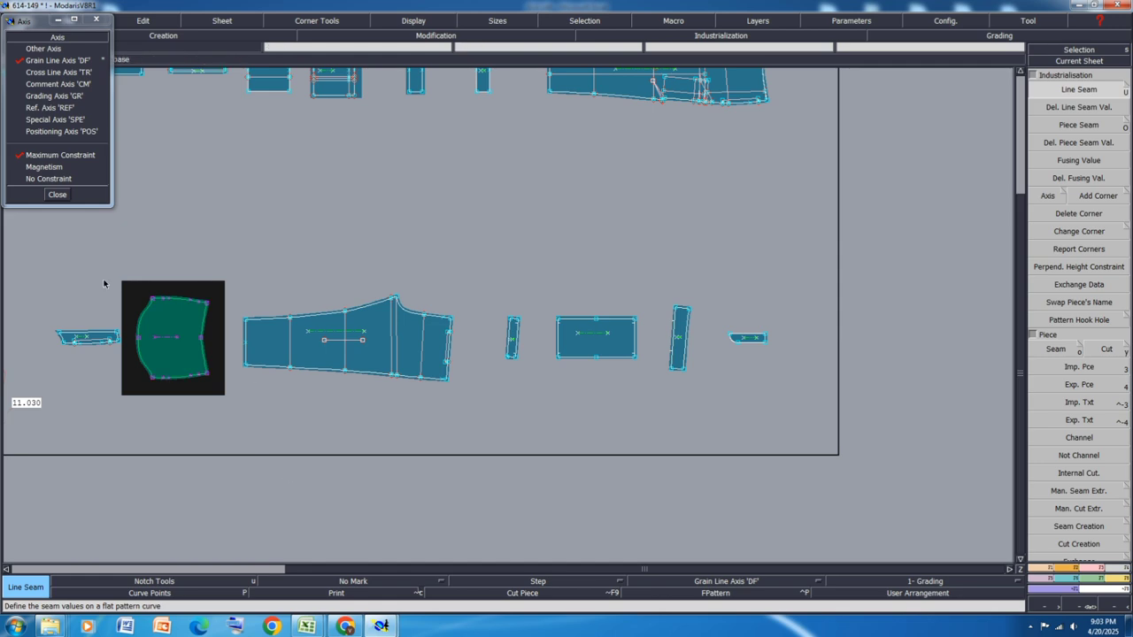
Step: Close the axis options, rearrange the sheets and fit all of them in the view
left_click(58, 196)
key("j")
key("7")
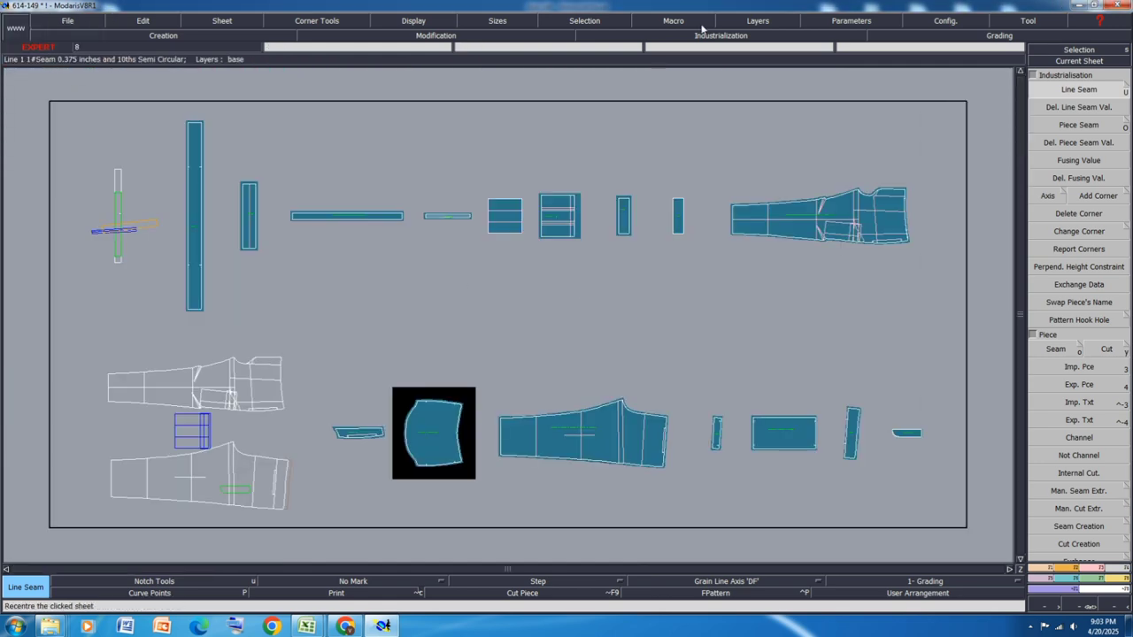
Step: Accept the access paths set to the YMINC-614-149 folder and save the model, continuing past the anomaly warnings
key("ctrl+u")
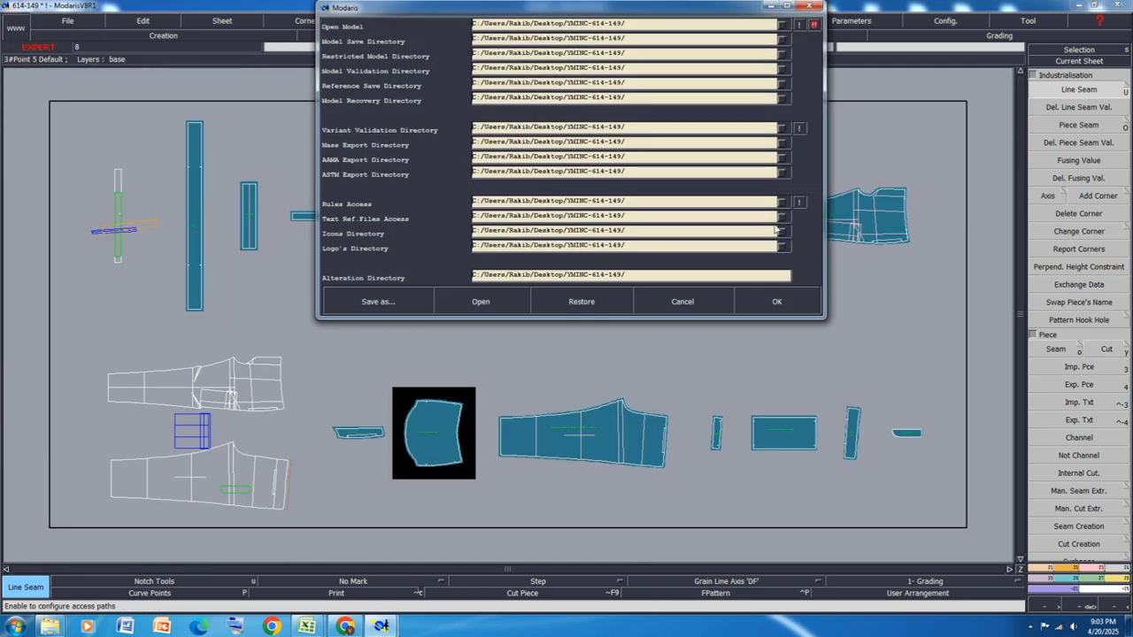
left_click(771, 300)
key("ctrl+s")
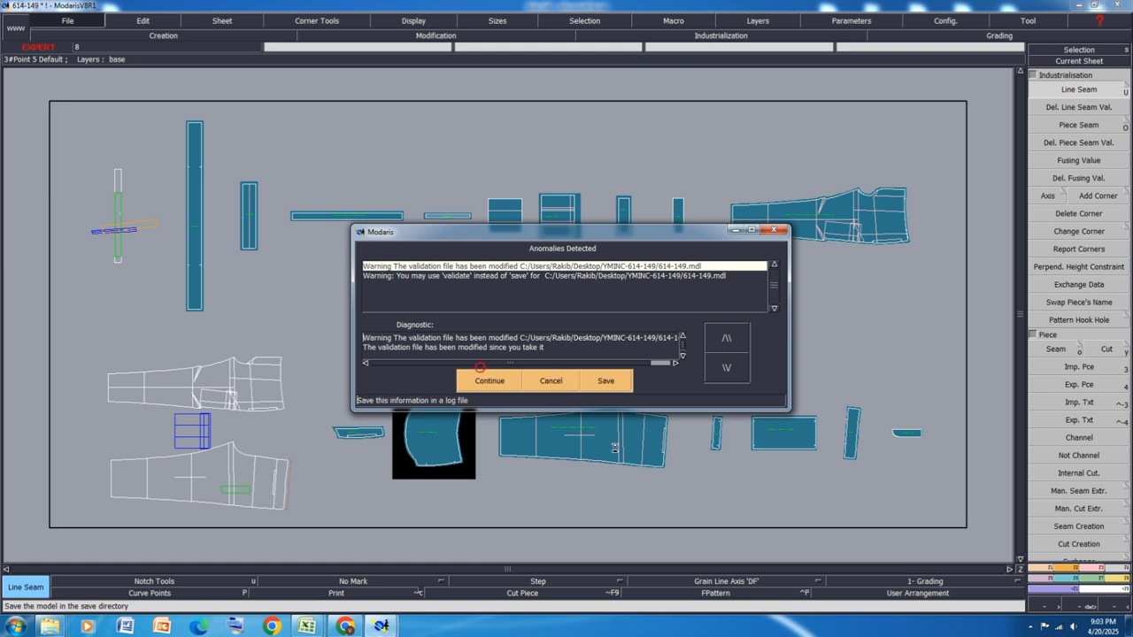
left_click(496, 388)
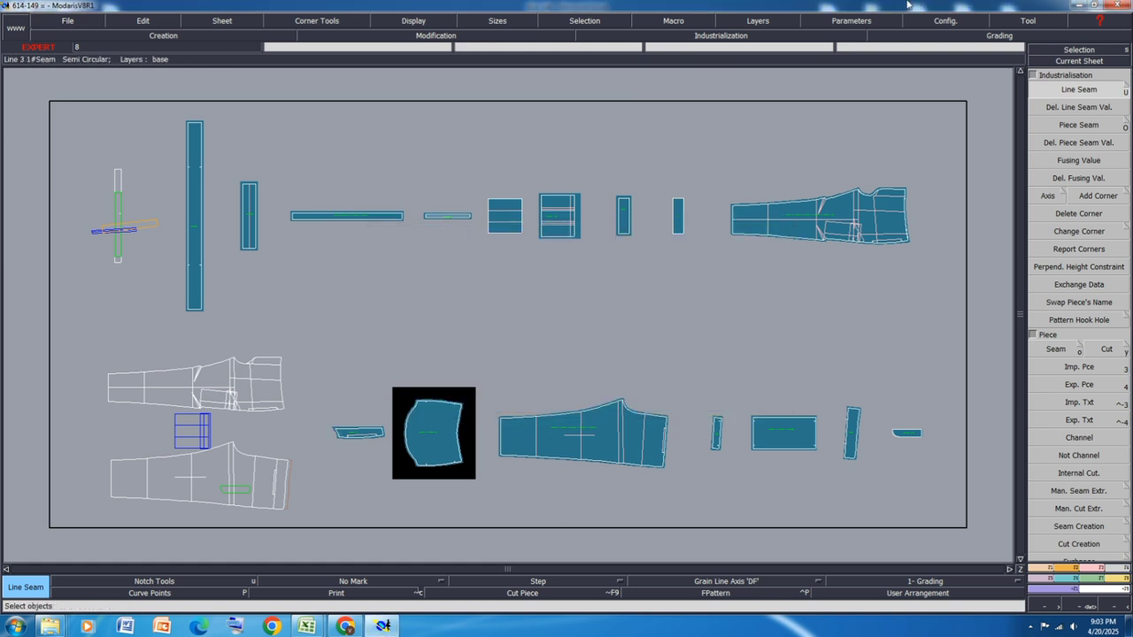
Step: Display the sheets' title blocks and enter the comment W/B 1X1 for the tall waistband strip
key("ctrl+u")
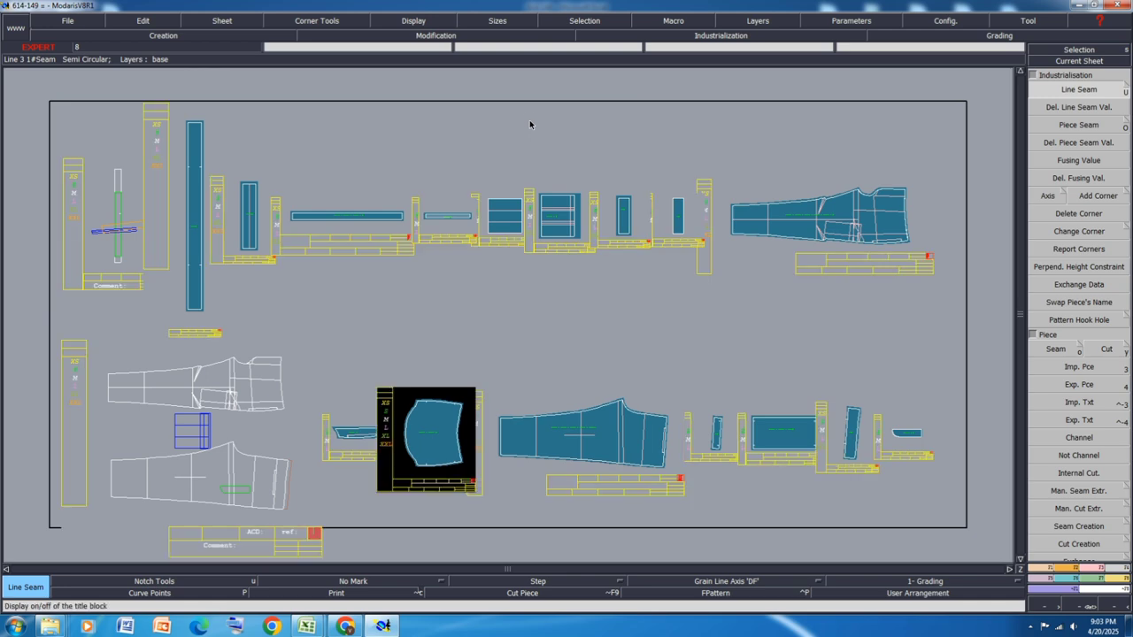
key("j")
scroll(201, 330, "up", 3)
scroll(201, 329, "up", 2)
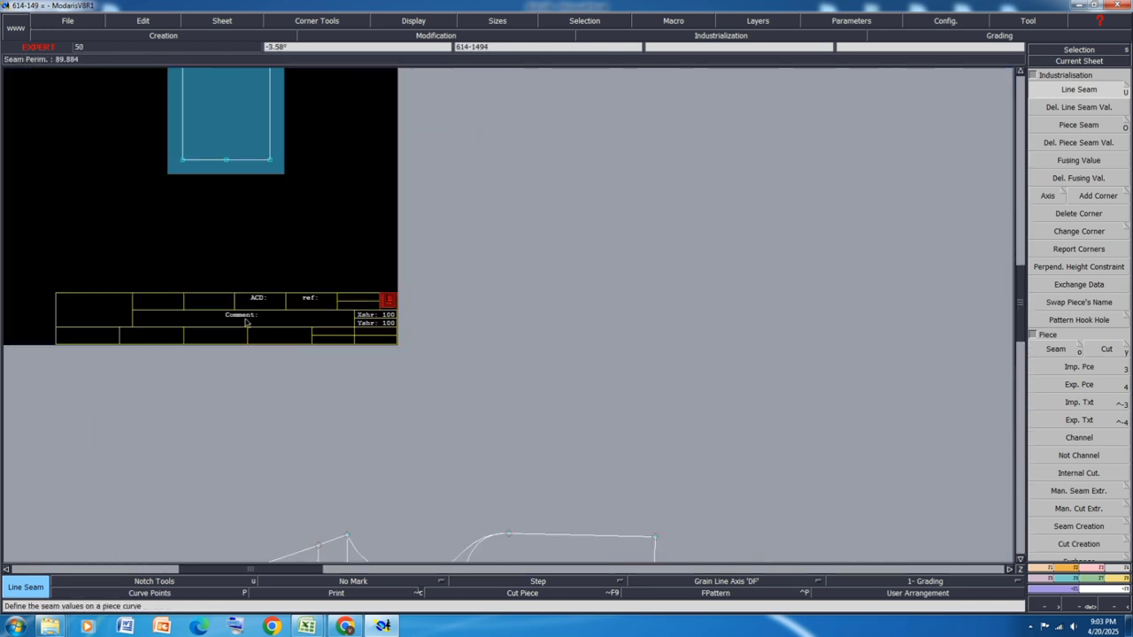
left_click(146, 21)
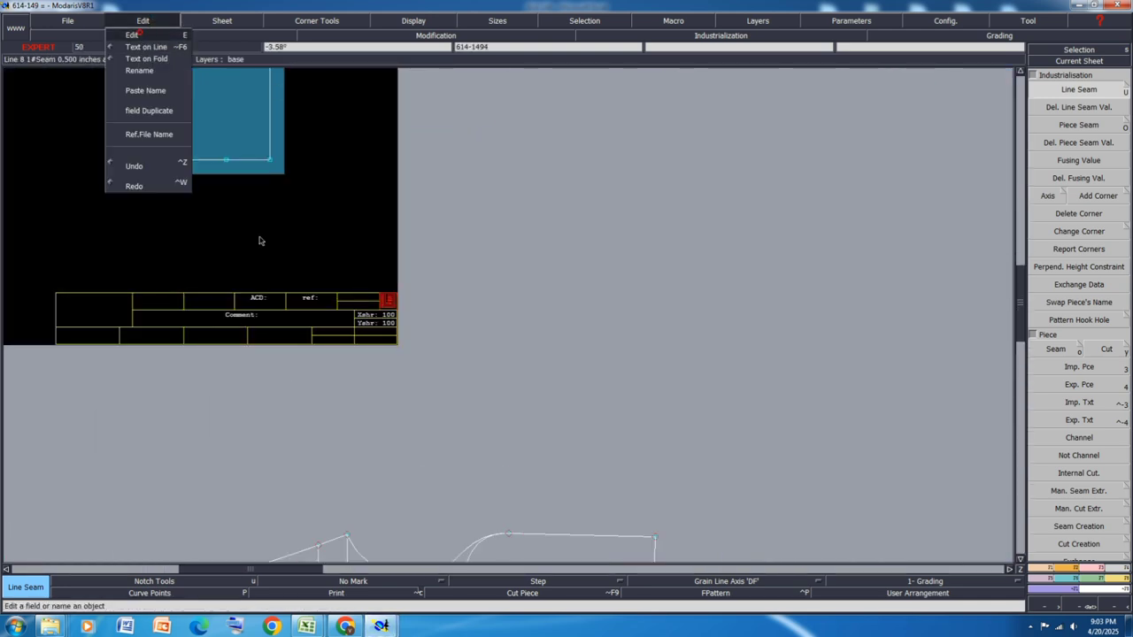
key("e")
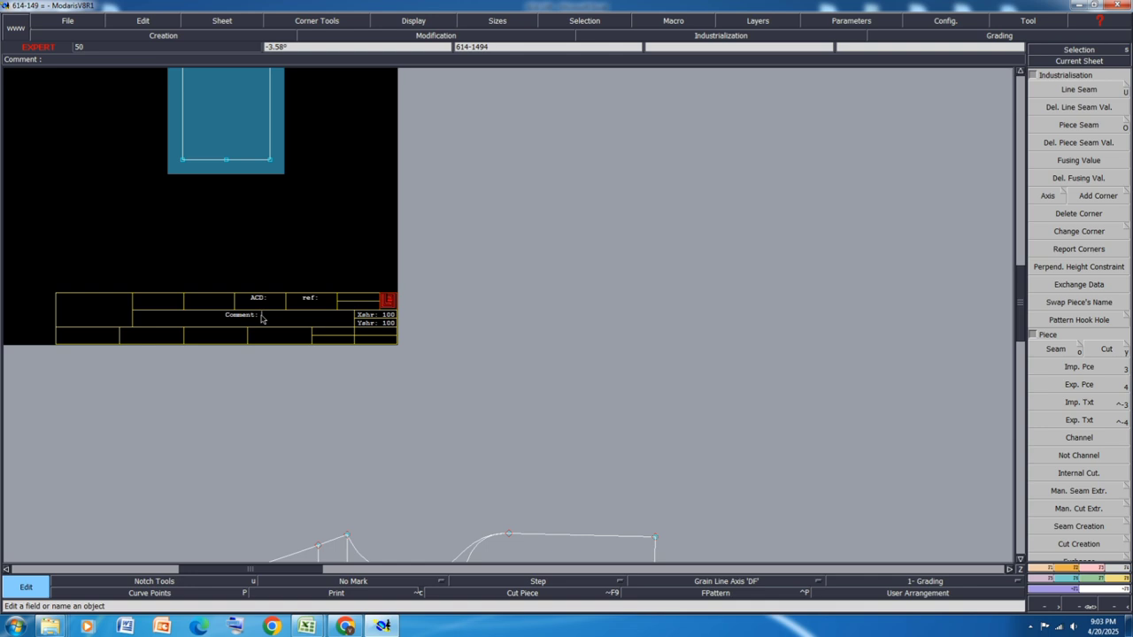
left_click(261, 319)
type("W/B 1X1")
key("Return")
Step: Enter a comment beginning with BTM for the shorter vertical strip, and CHAIRS BELOW 1X2 for the long horizontal strip
key("Page_Down")
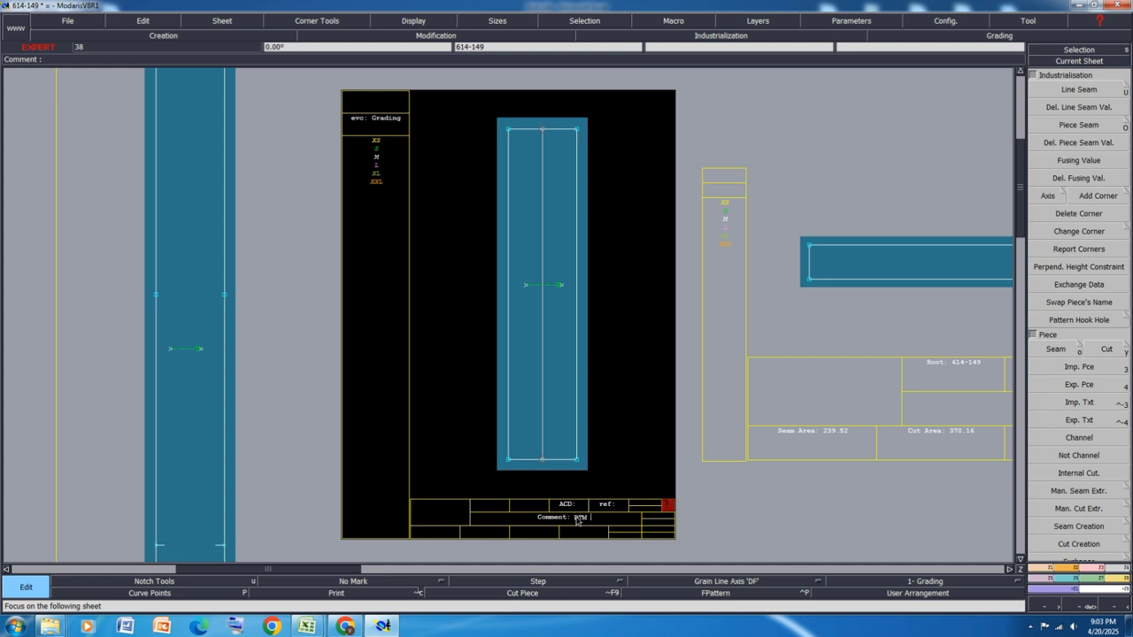
key("Return")
key("Page_Down")
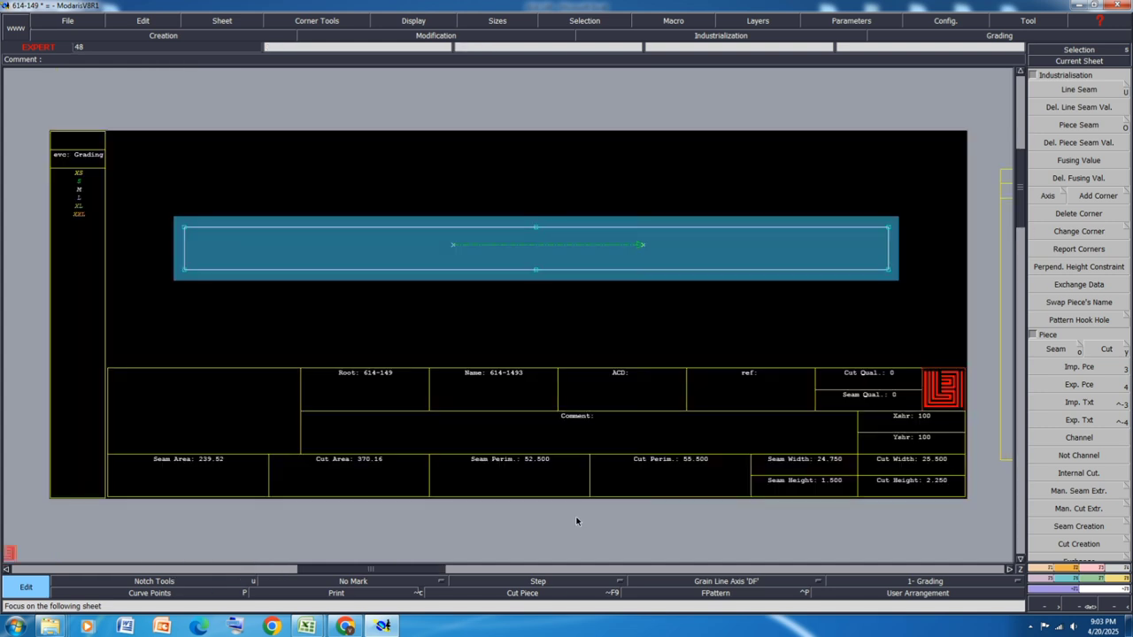
left_click(598, 417)
type("CHAIRS BELOW 1X2")
key("Return")
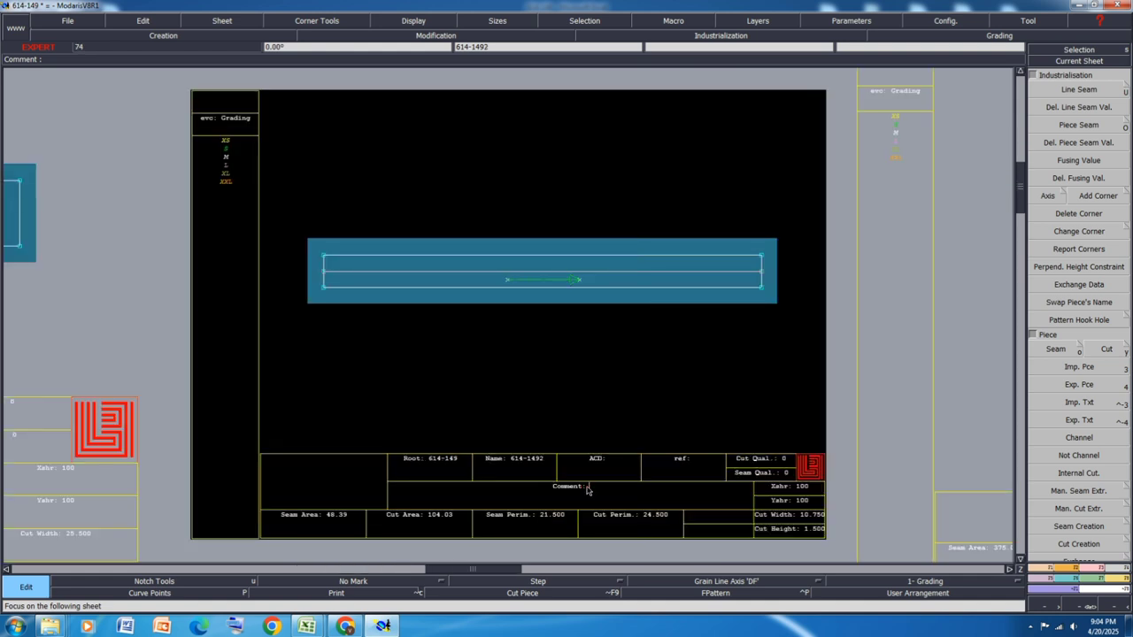
Step: Enter the comments BONN 1X2 for the small horizontal strip and TH PKT FINI for the three-section pocket square without seams
type("BONN 1X2")
key("Return")
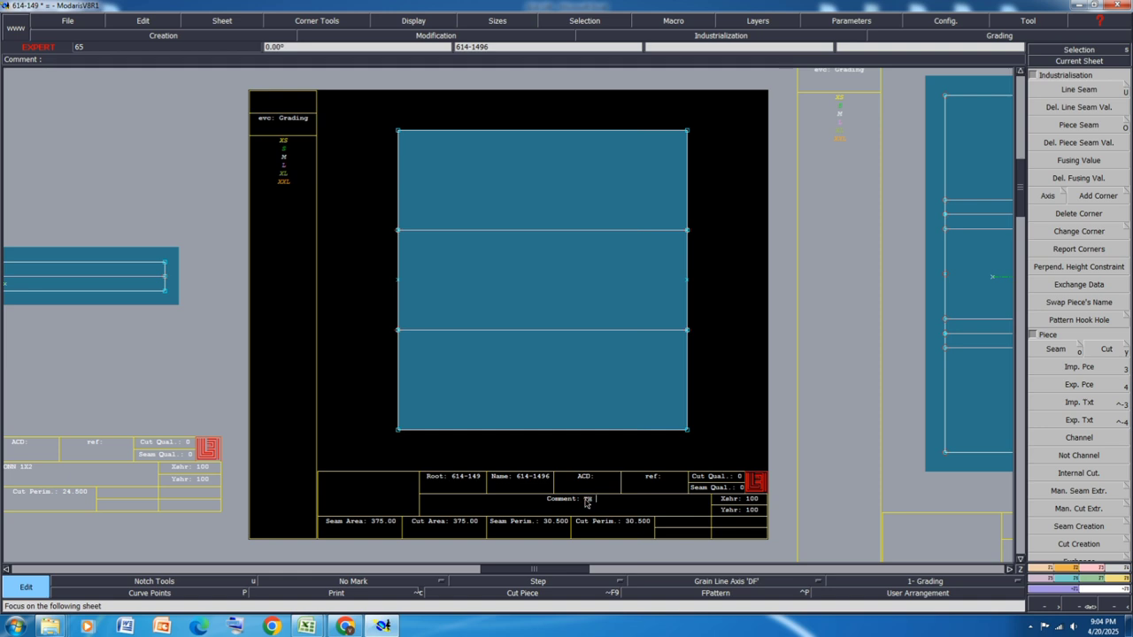
type("FH PKT FINI")
key("Return")
Step: Enter the comments TH PKT 1X2 for the pleated pocket piece and TH FLAP 1X4 for the seamed flap rectangle
key("Page_Down")
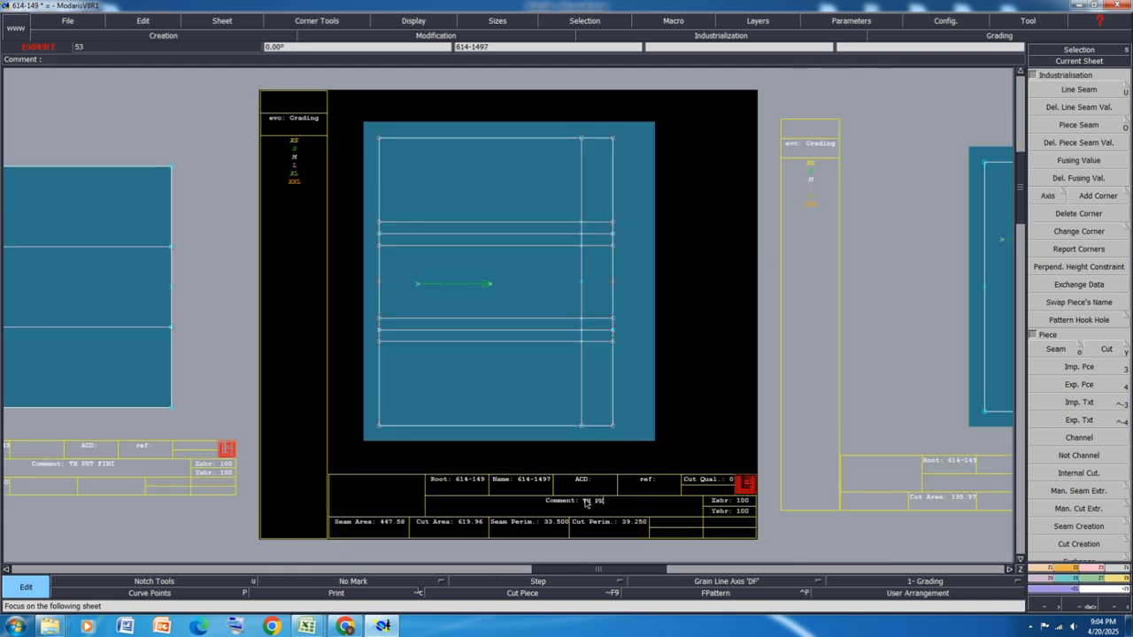
type("TH PKT 1X2")
key("Return")
key("Page_Down")
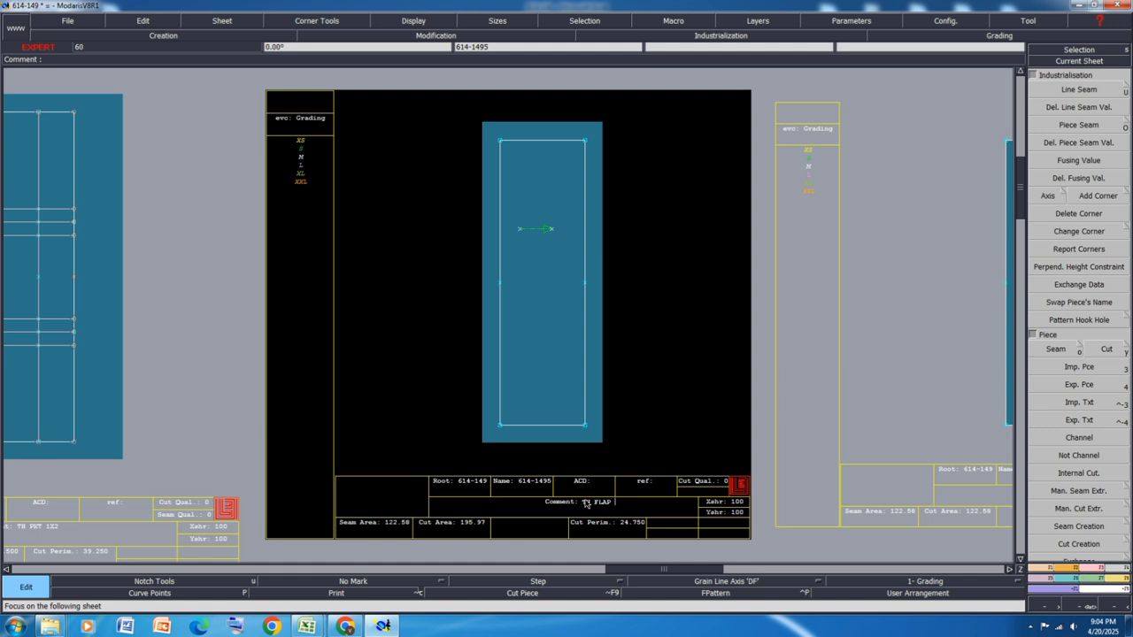
key("Return")
Step: Enter a comment beginning with TH FLAP F for the flap rectangle without seams, and FRONT 1X2 for the front leg
key("Page_Down")
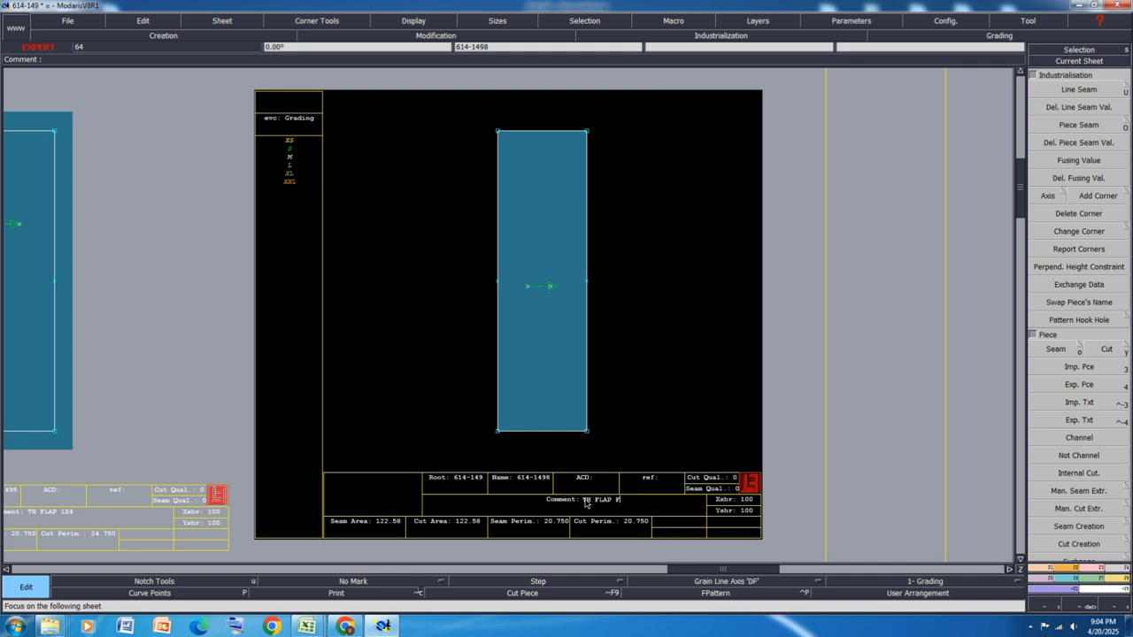
key("Return")
key("Page_Down")
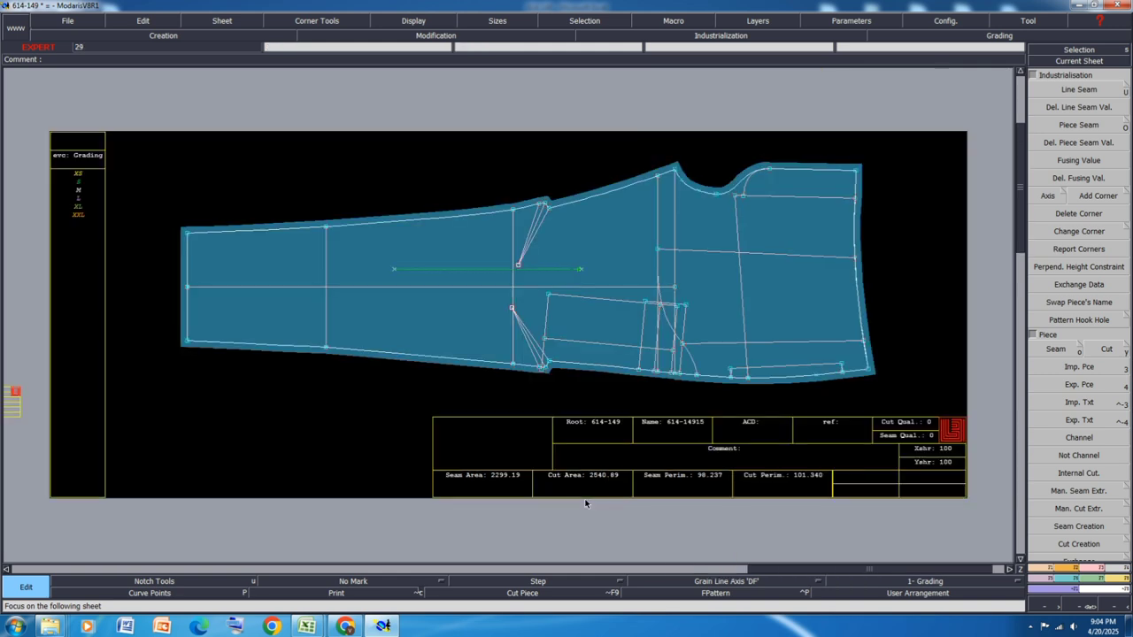
left_click(750, 454)
type("FRONT 1X2")
key("Return")
Step: Dismiss the Windows colour scheme prompt and enter the comment FRNT PKT SEAM 1X4 for the narrow curved-end pocket piece
key("Page_Down")
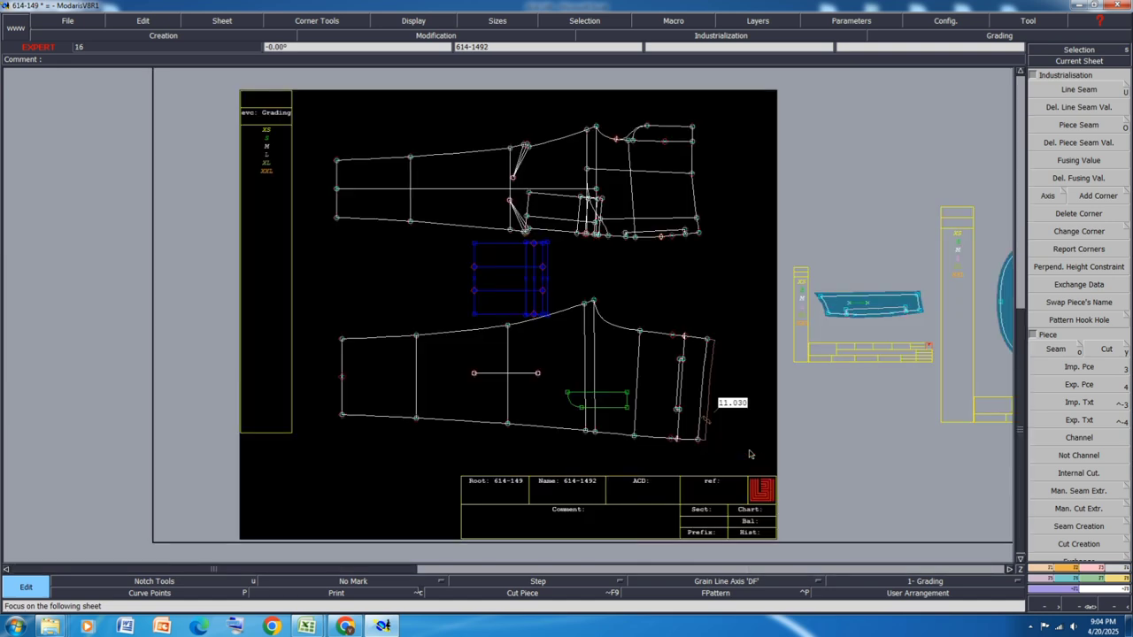
key("Page_Down")
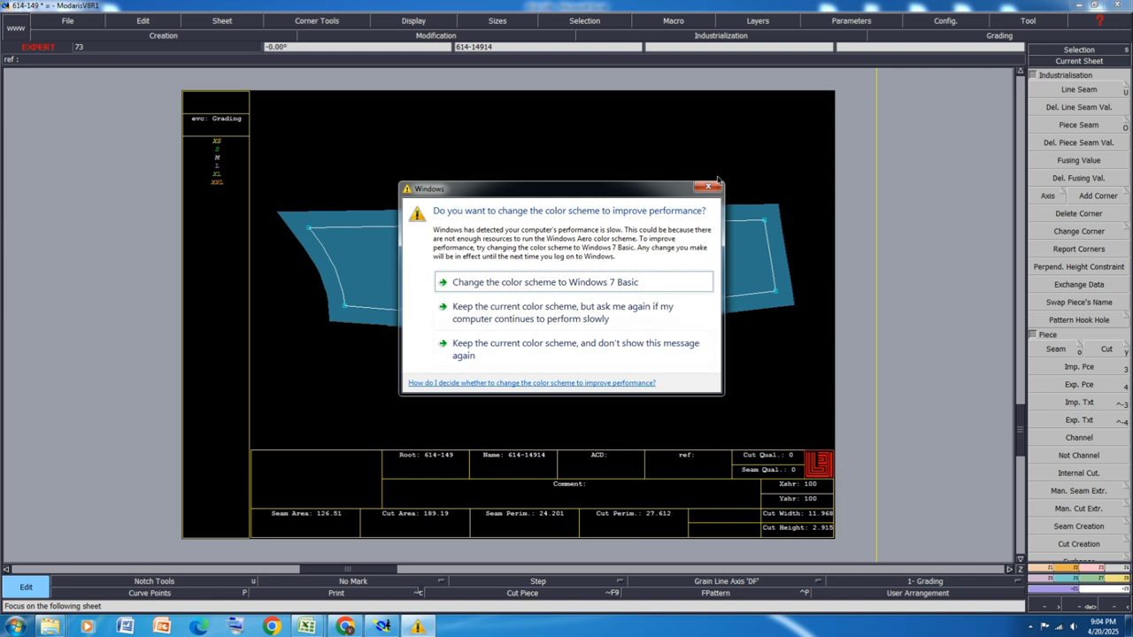
left_click(708, 186)
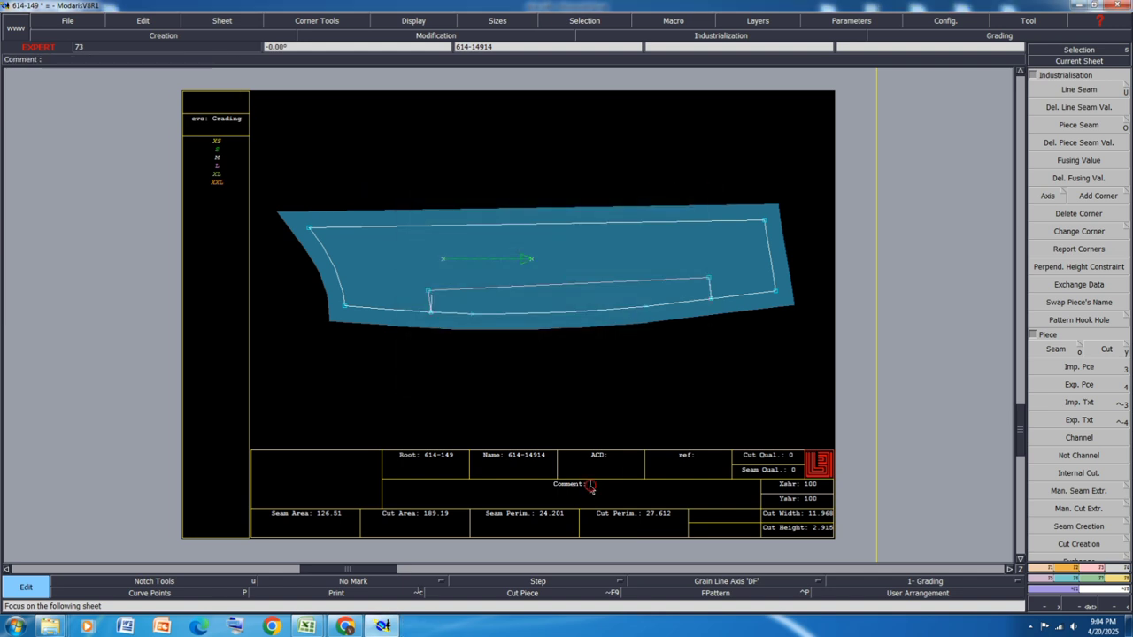
left_click(591, 486)
type("FRNT PKT SEAM 1X4")
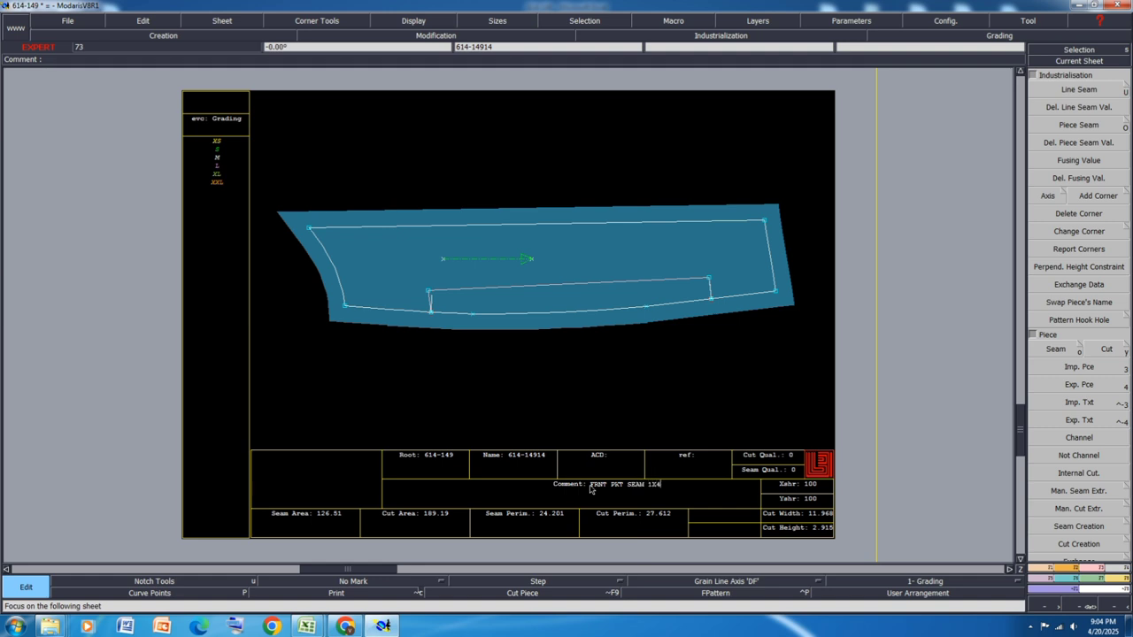
key("Return")
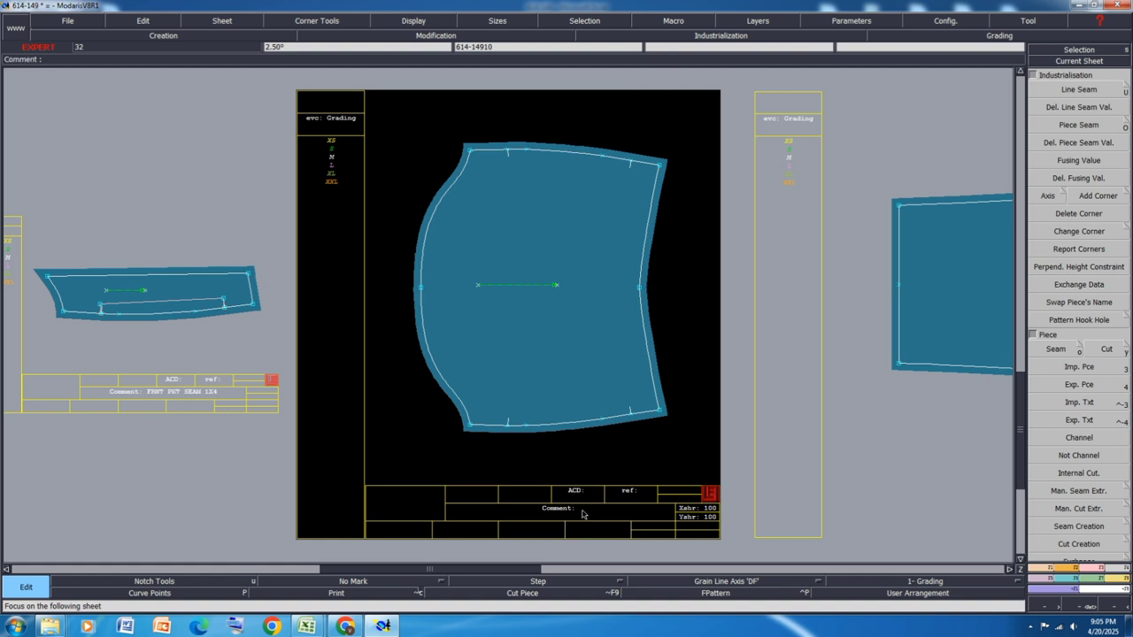
Step: Enter the comments FRNT PKTING 1X2 for the large curved symmetrical piece and BACK 1X2 for the back leg
left_click(581, 511)
type("FRNT PKTING 1X2")
key("Return")
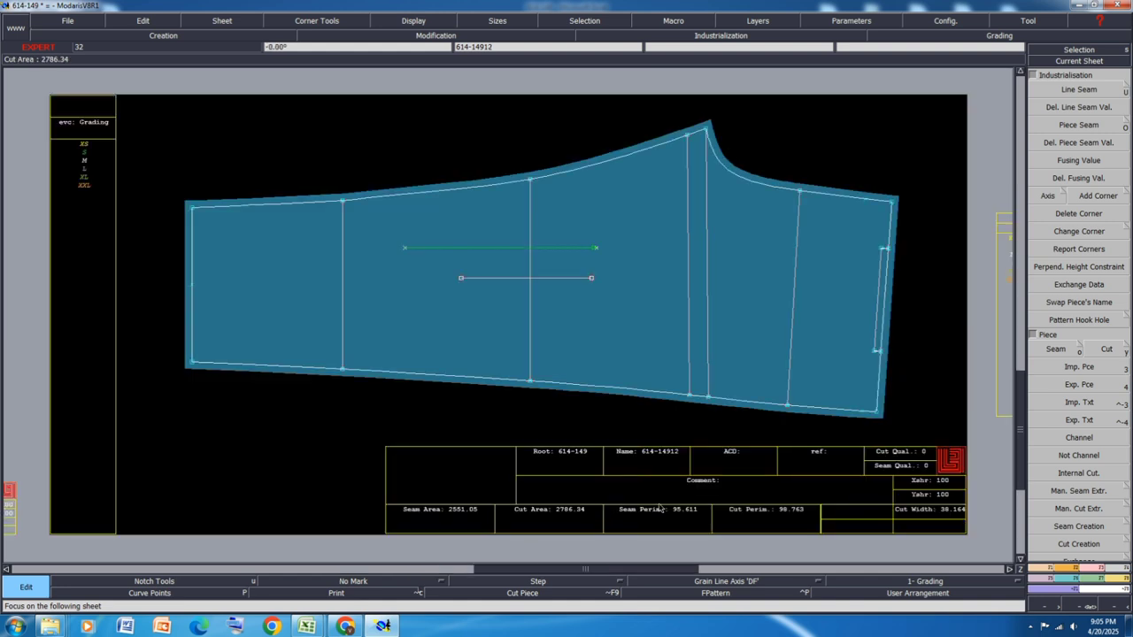
left_click(731, 486)
type("BACK 1X2")
key("Return")
Step: Enter the comments BK PKT SEAM 1X4 for the small tilted strip and BK PKTING 1X1 for the wide rectangle
key("Page_Down")
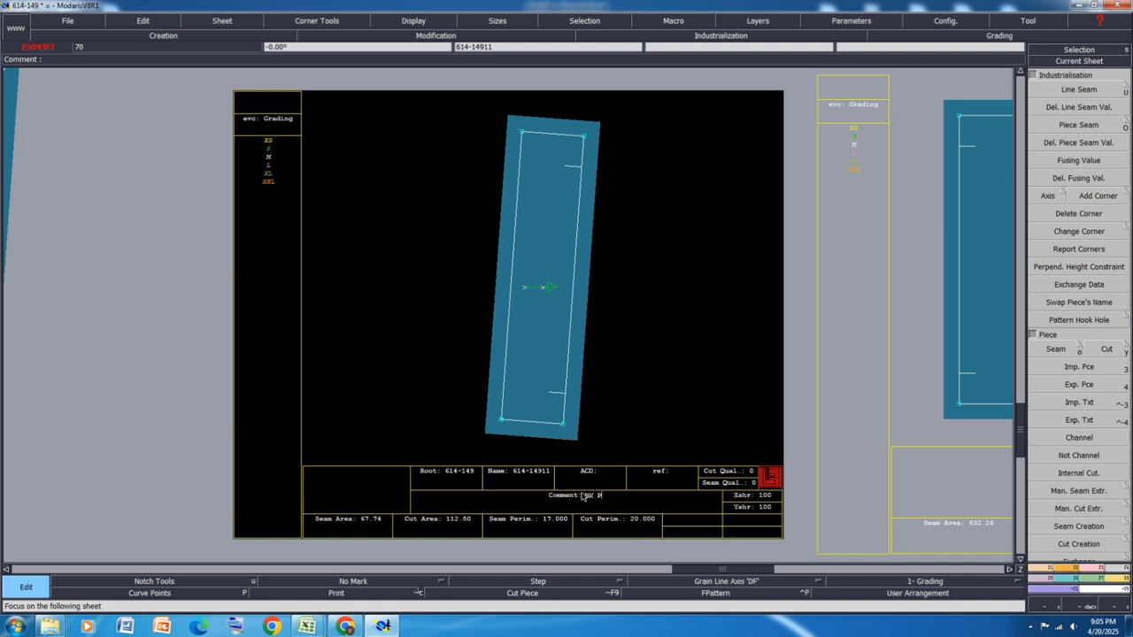
left_click(582, 496)
type("BK PKT SEAM 1X4")
key("Return")
key("Page_Down")
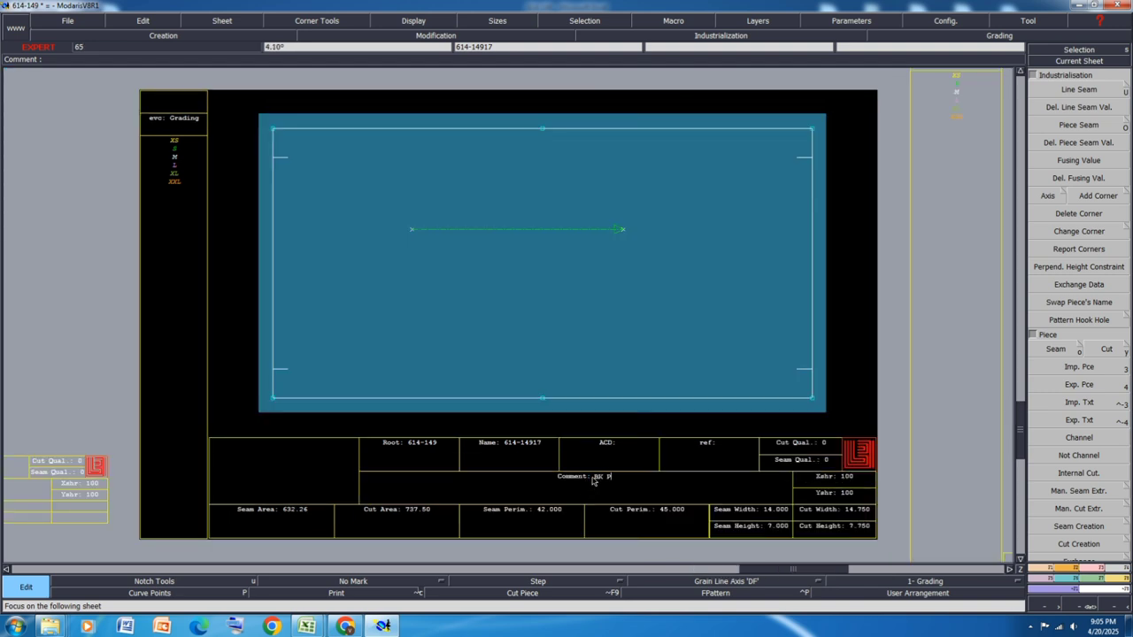
type("BK PKTING 1X1")
key("Return")
Step: Return to the small tilted BK PKT SEAM strip and change the final quantity in its comment to 2
key("Page_Down")
key("Page_Up")
key("Page_Up")
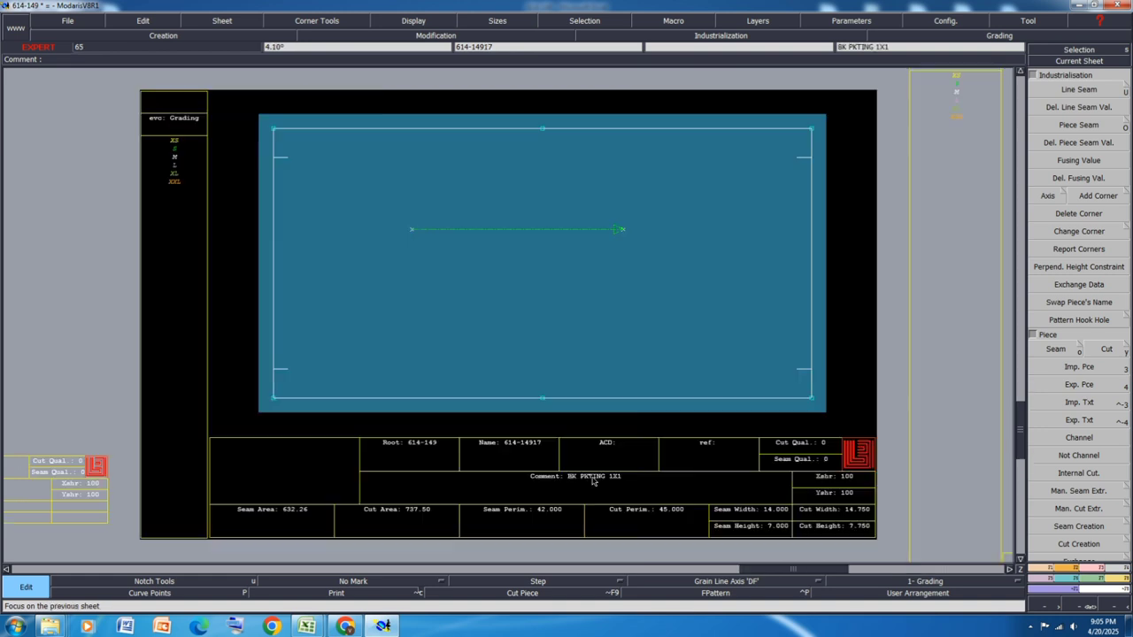
left_click(625, 497)
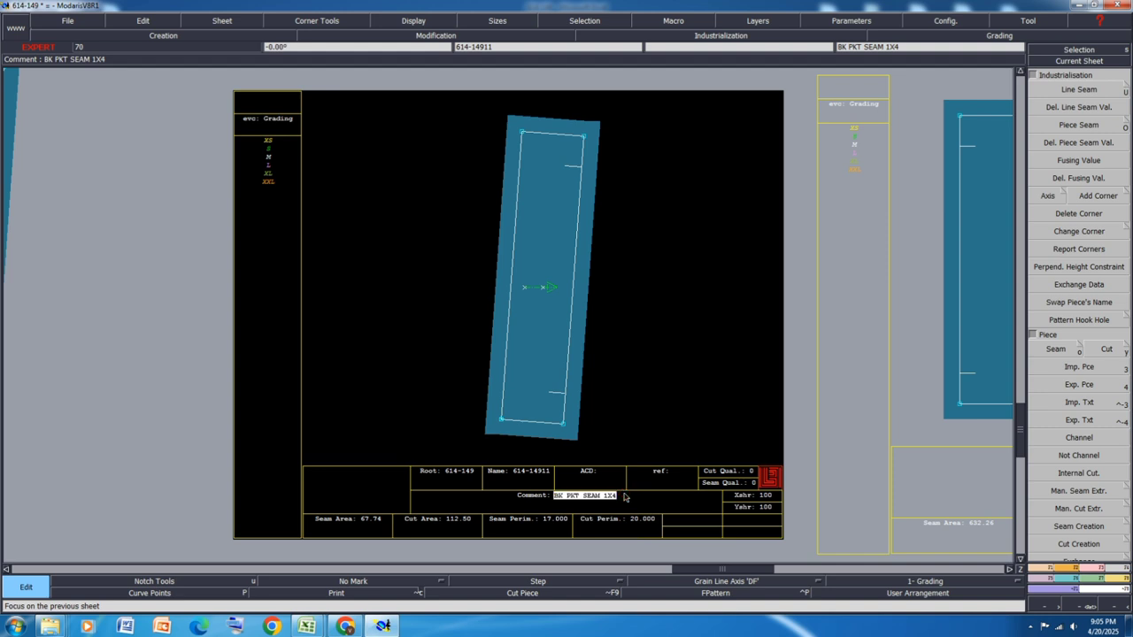
left_click(624, 498)
type("2")
key("Return")
Step: Enter the comment BK YOUK 1X2 for the longer tilted strip beside the wide back pocketing rectangle
key("Page_Down")
key("Page_Down")
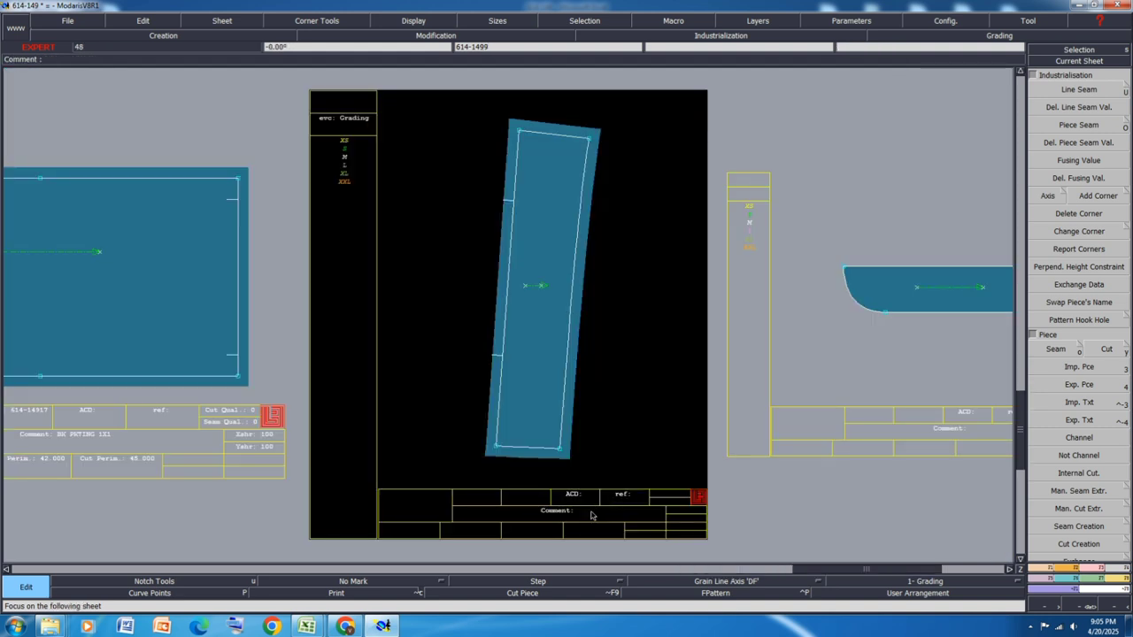
left_click(577, 511)
type("BK YOUK 1X2")
key("Return")
Step: Enter the comment S-FLY FINI for the rounded-corner fly piece, dismissing the Windows colour scheme prompt
key("Page_Down")
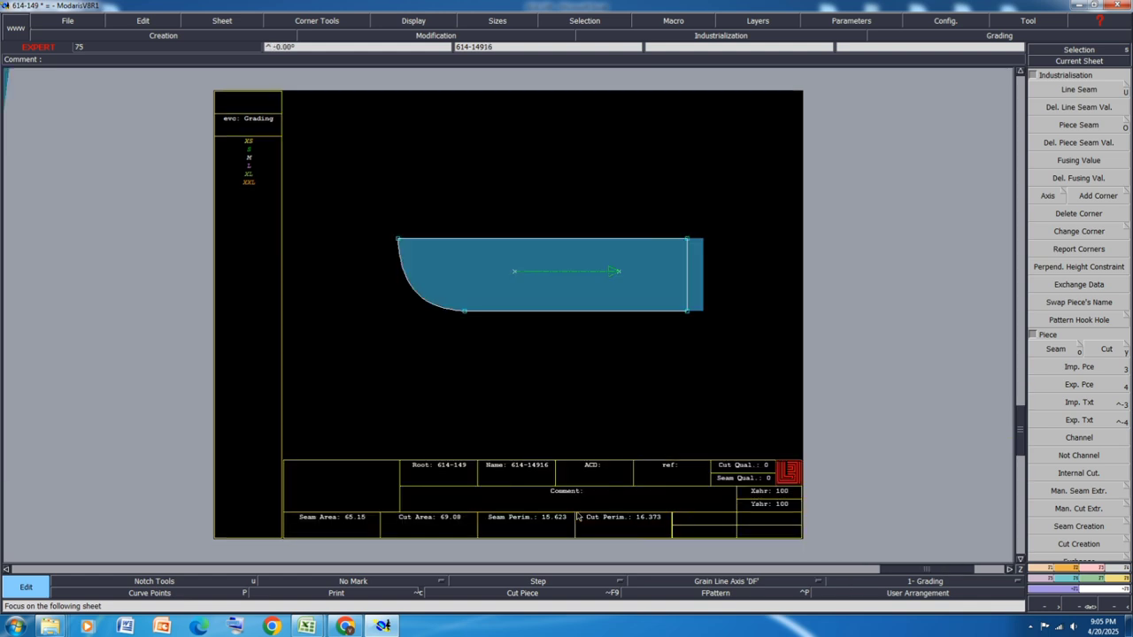
left_click(585, 495)
type("S-F")
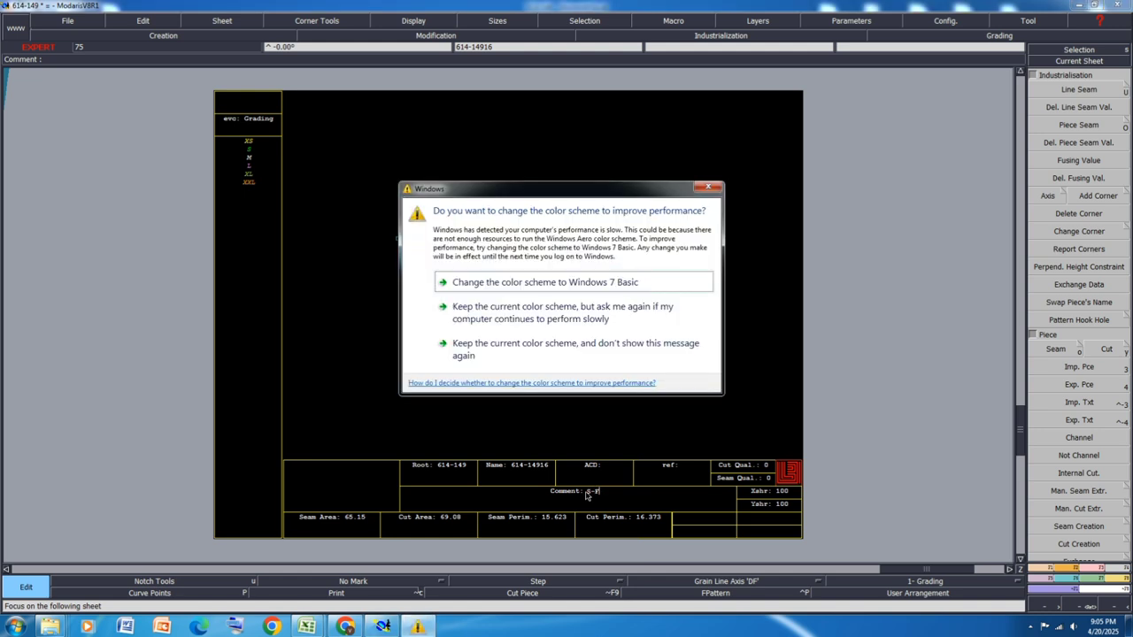
left_click(708, 186)
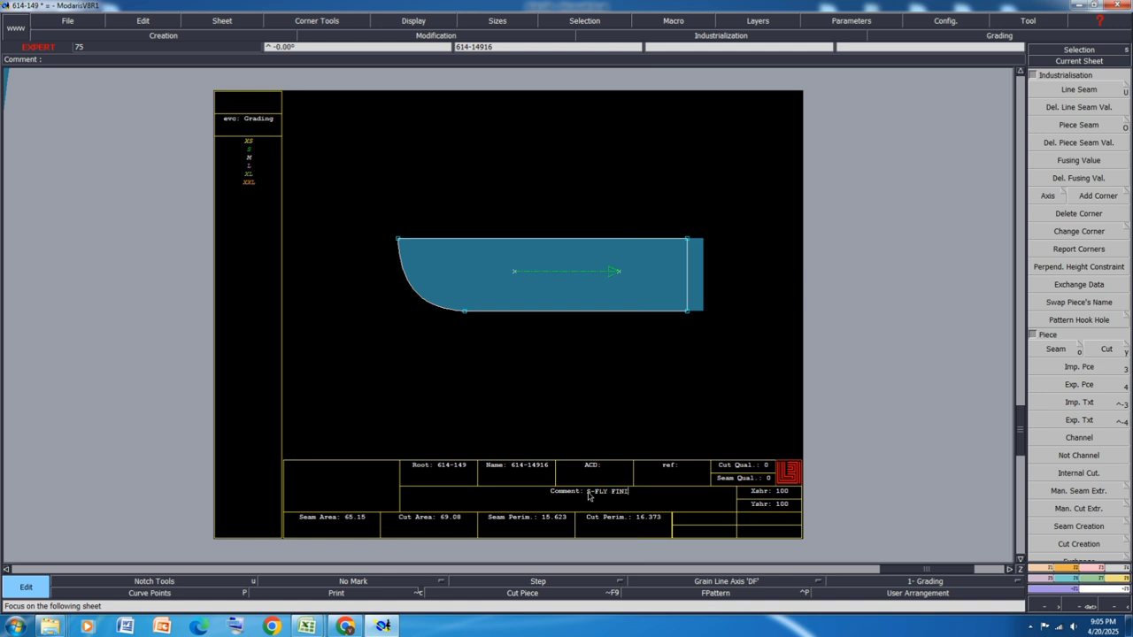
key("Return")
Step: Copy the seamed TH FLAP sheet and the BONN 1X2 sheet into the empty space between the two rows
key("j")
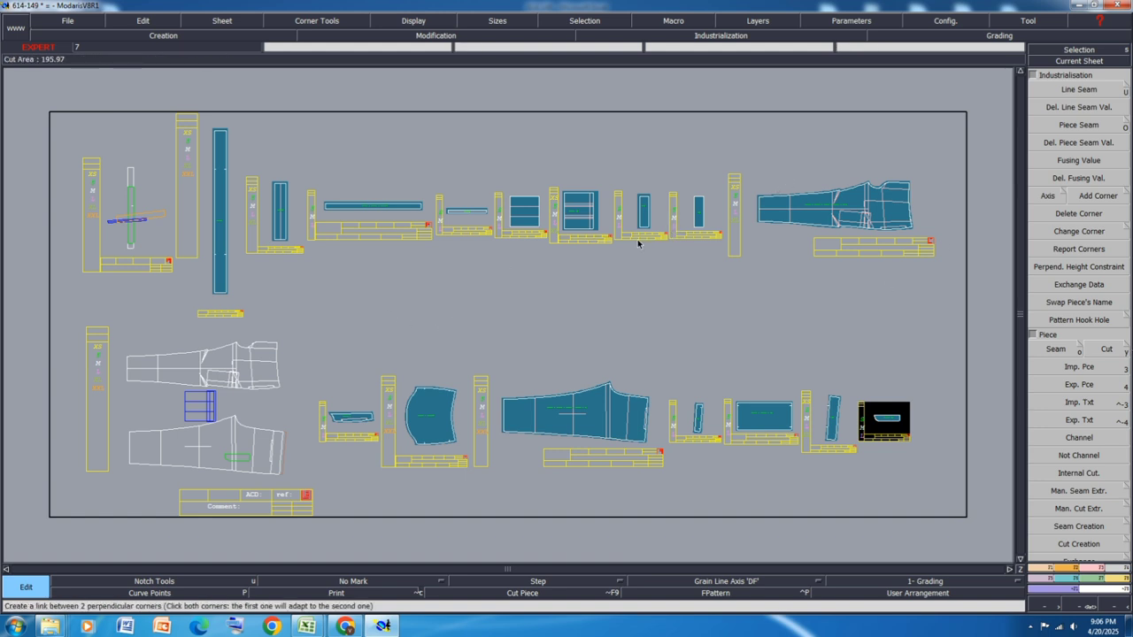
key("c")
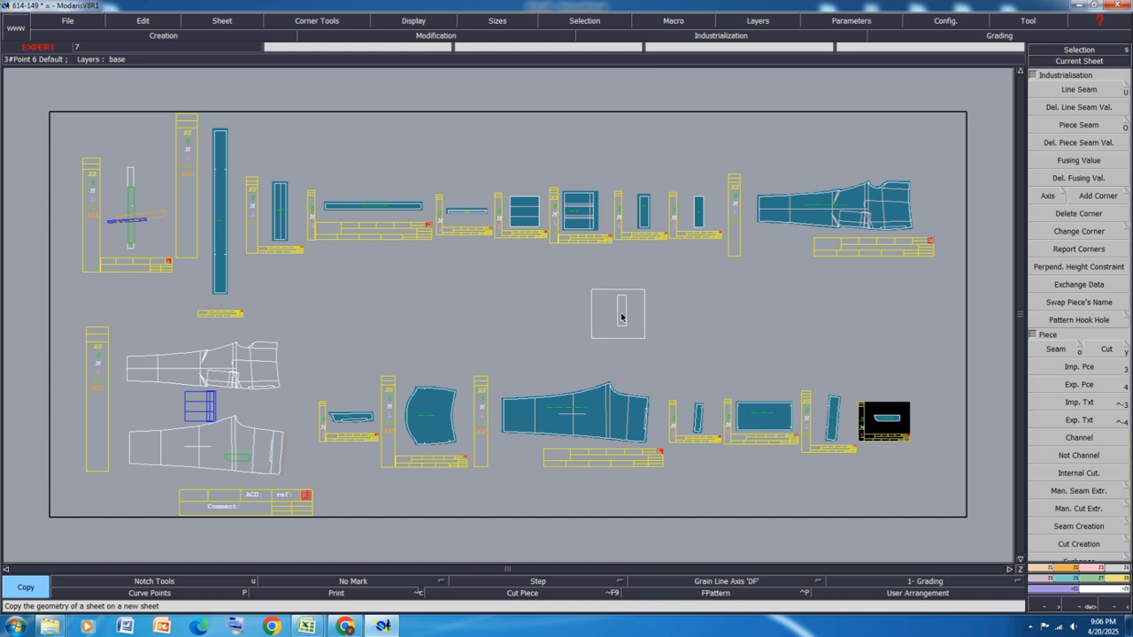
left_click(621, 317)
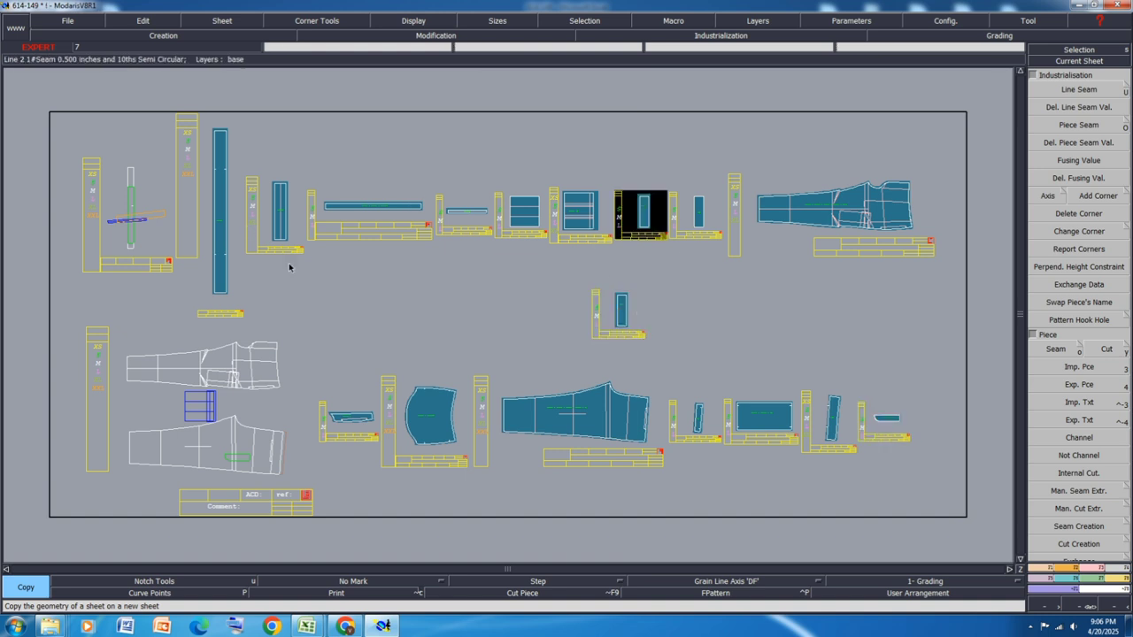
left_click(466, 212)
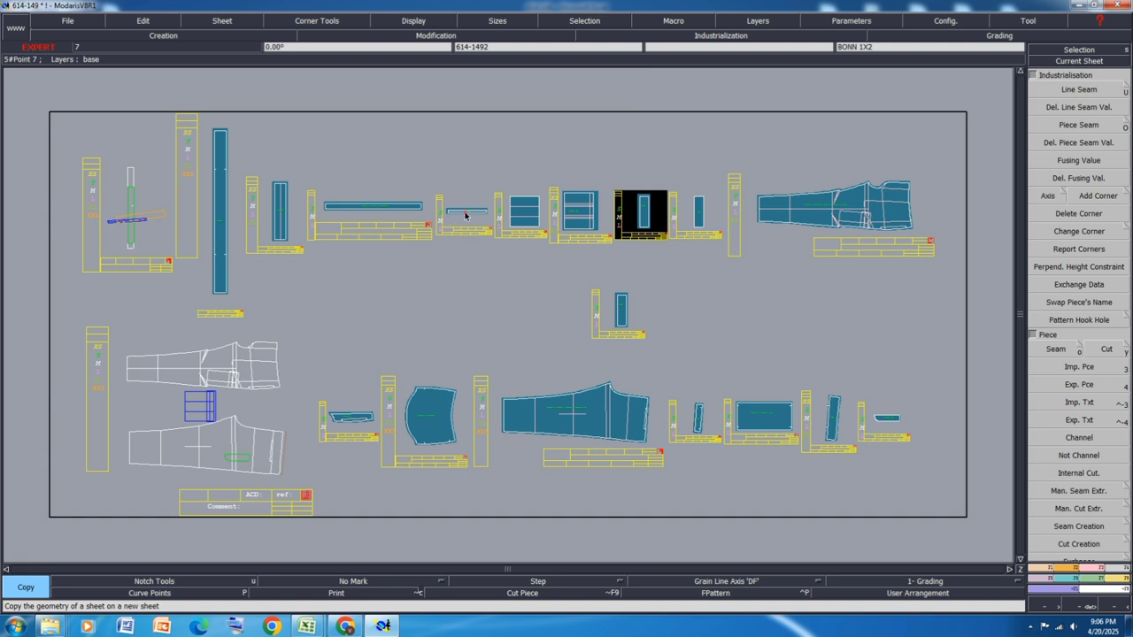
left_click(701, 303)
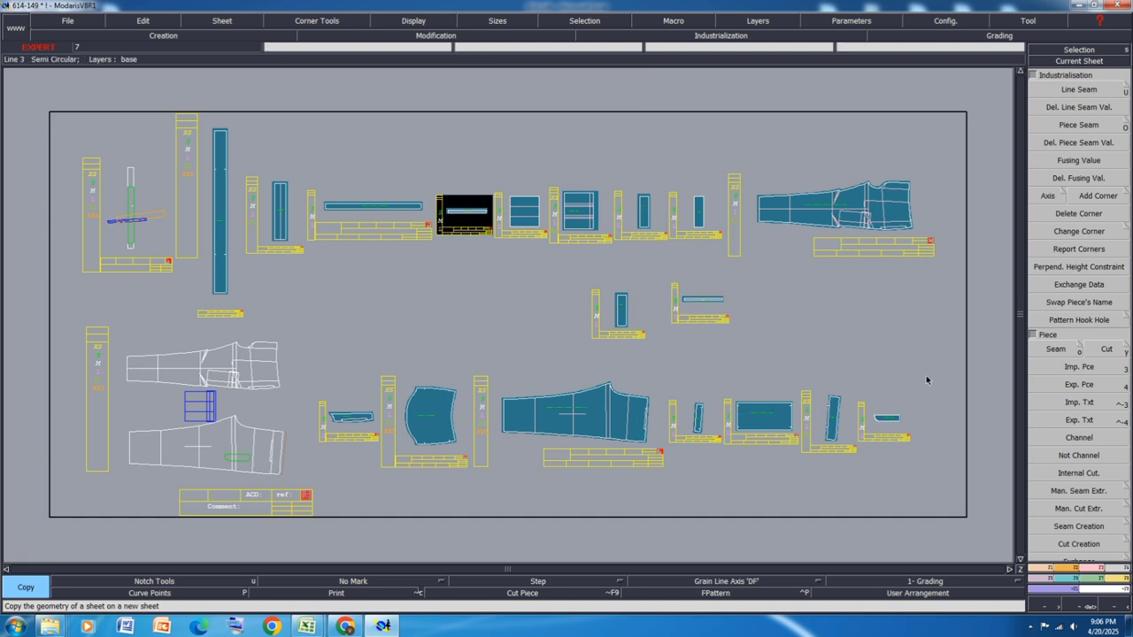
scroll(734, 317, "up", 3)
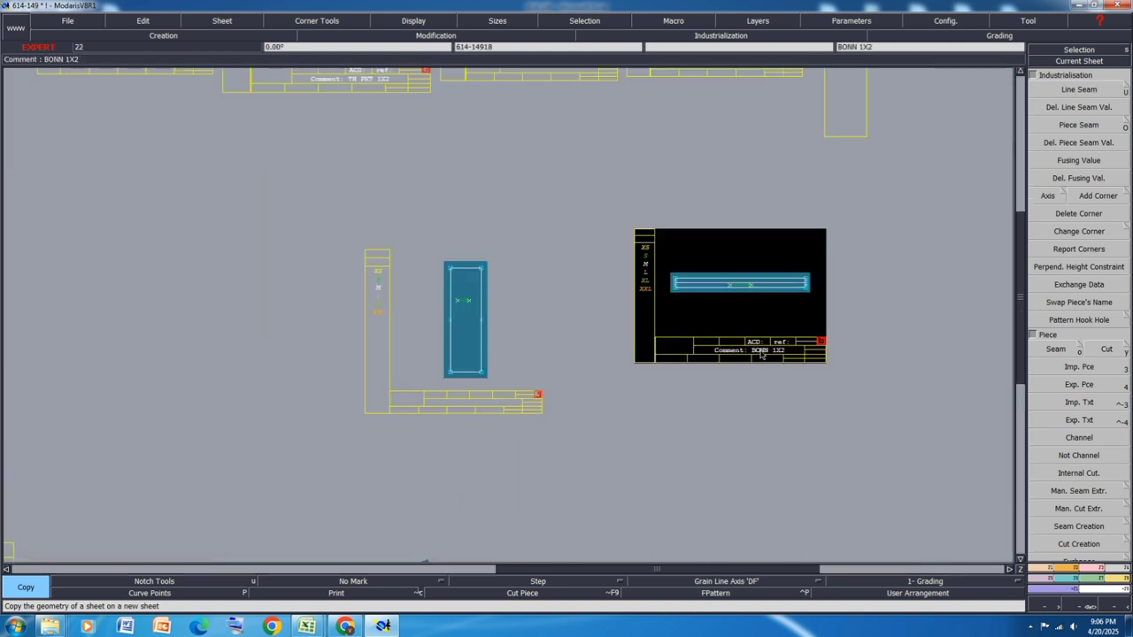
Step: Append FUS to the comments of the copied BONN 1X2 and TH FLAP 1X4 sheets
key("e")
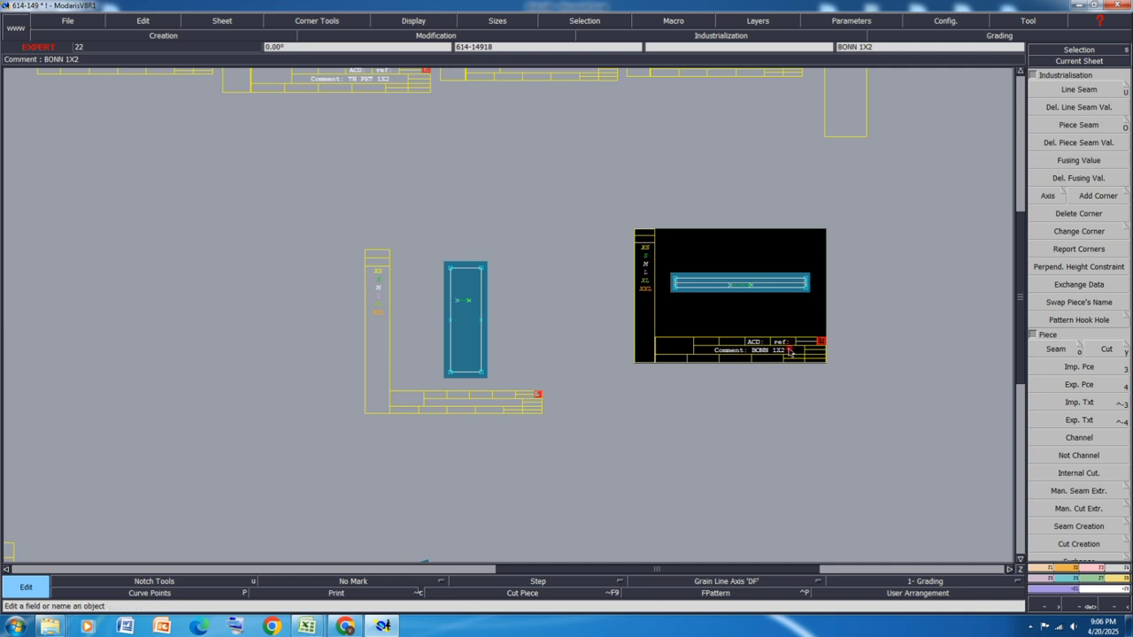
left_click(789, 353)
left_click(789, 352)
type("FUS")
key("Return")
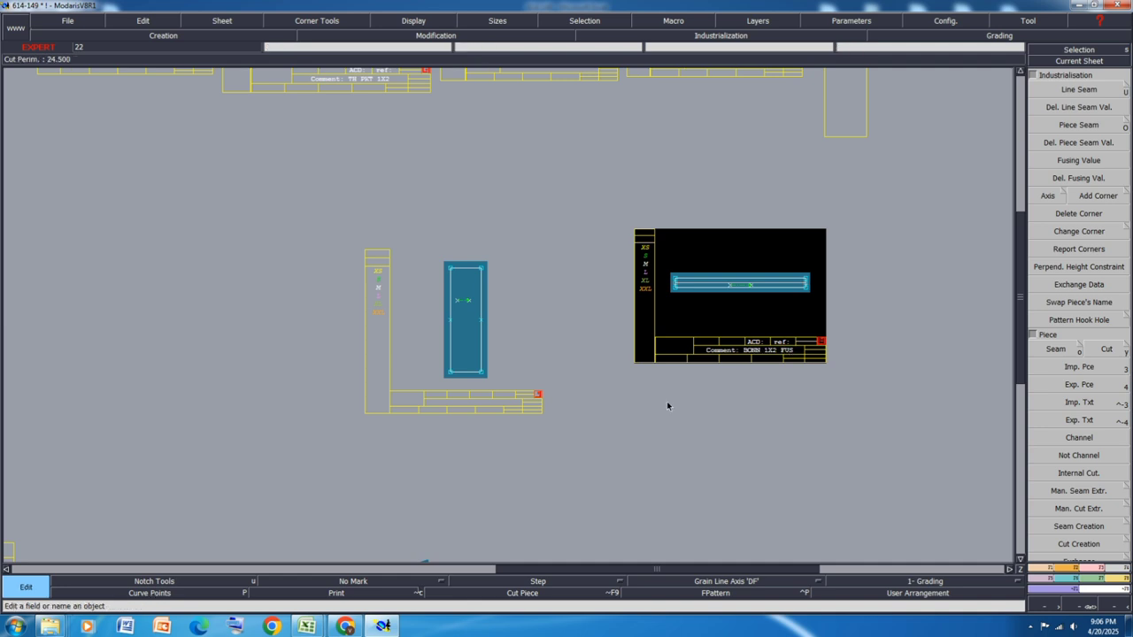
left_click(502, 404)
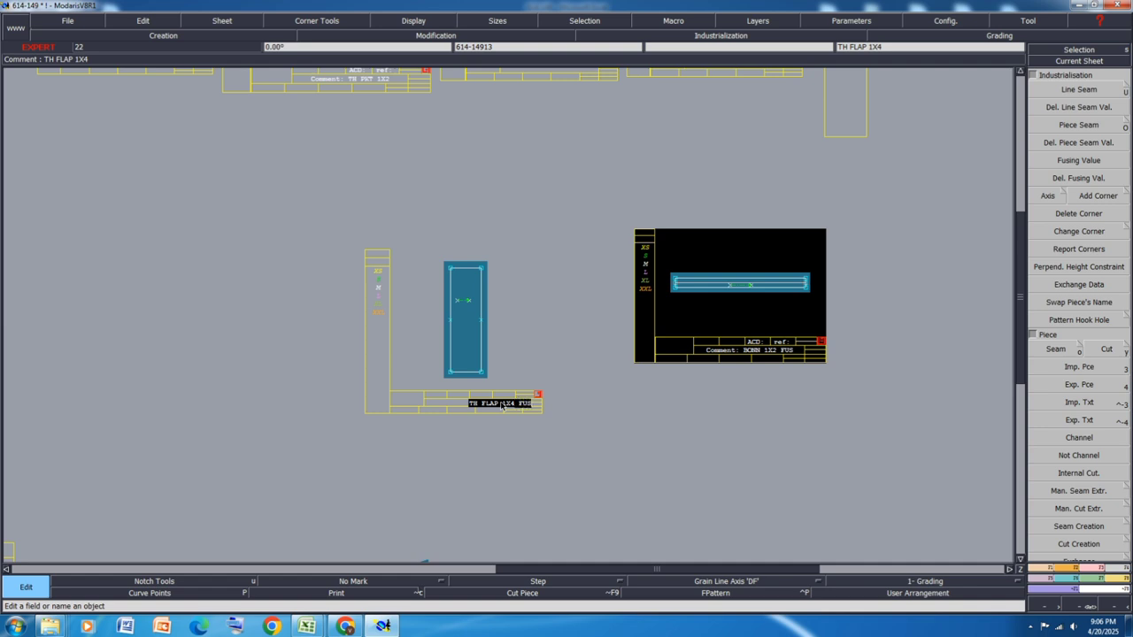
key("Return")
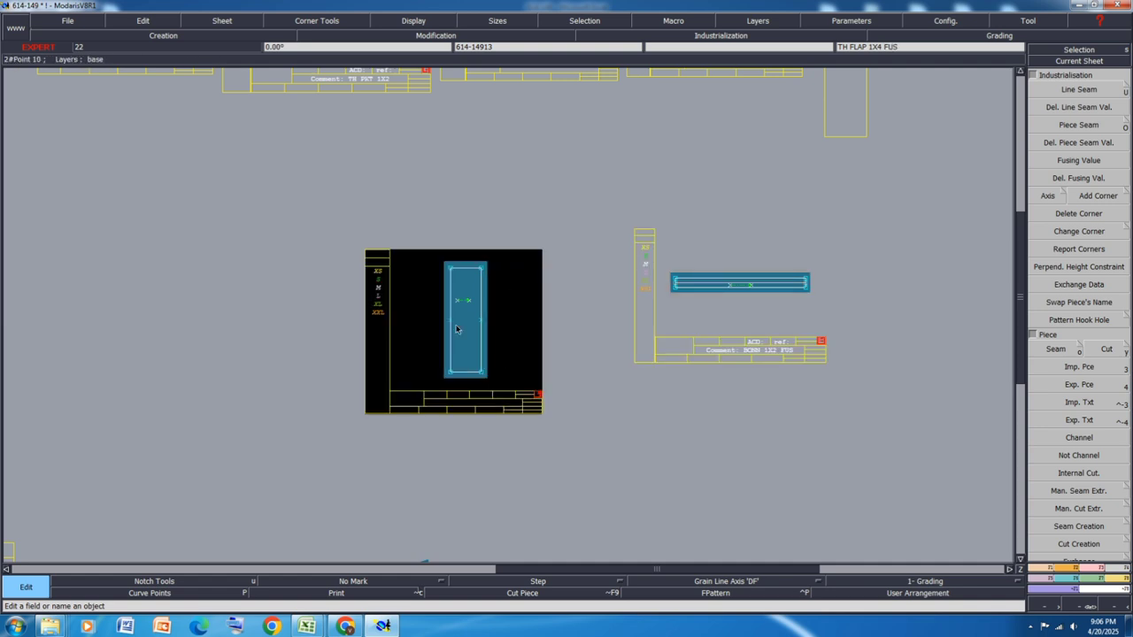
Step: Set the seam allowance on all sides of the TH FLAP 1X4 FUS piece to 0.5 inches
left_click(429, 382)
key("u")
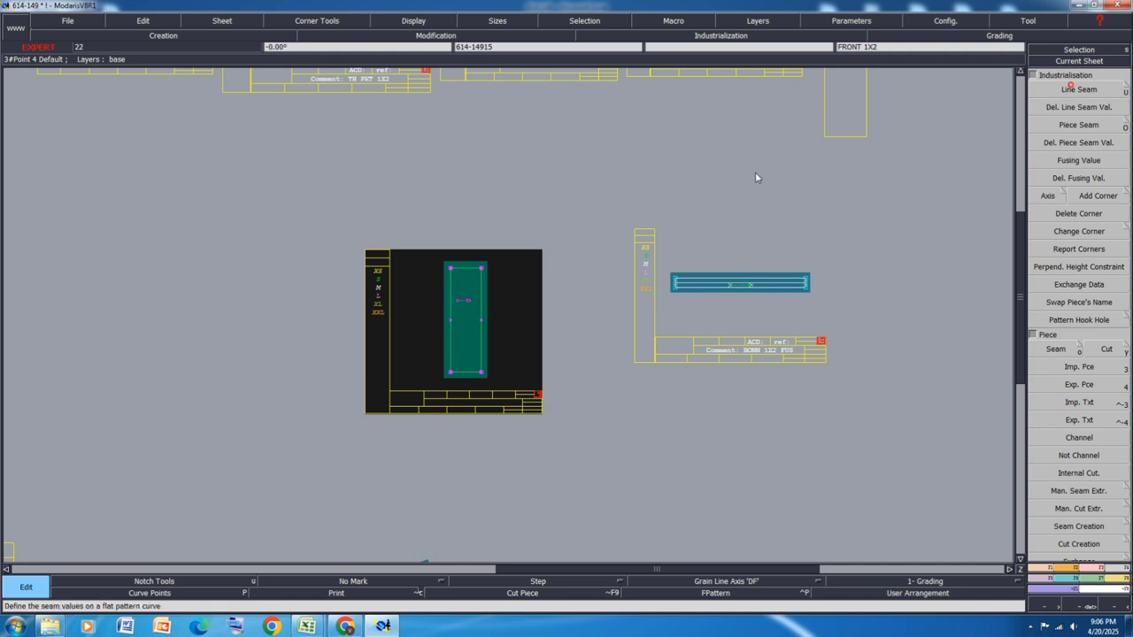
left_click(473, 248)
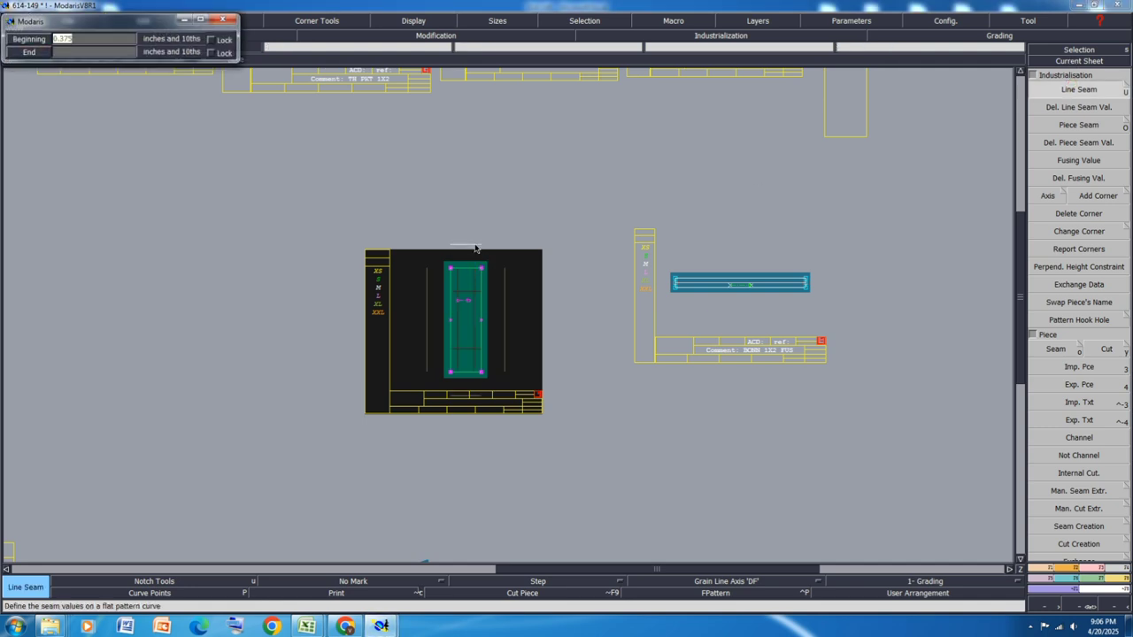
type("1")
key("Tab")
type(".5")
key("Return")
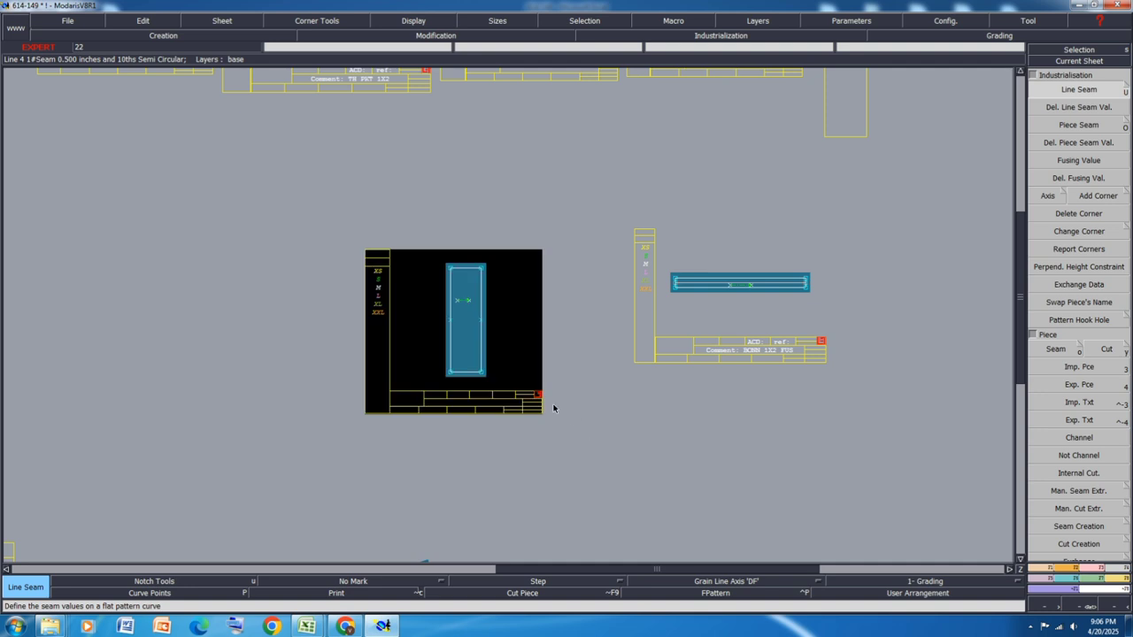
Step: Save the model, continuing past the validation file warnings
scroll(552, 405, "down", 2)
key("ctrl+s")
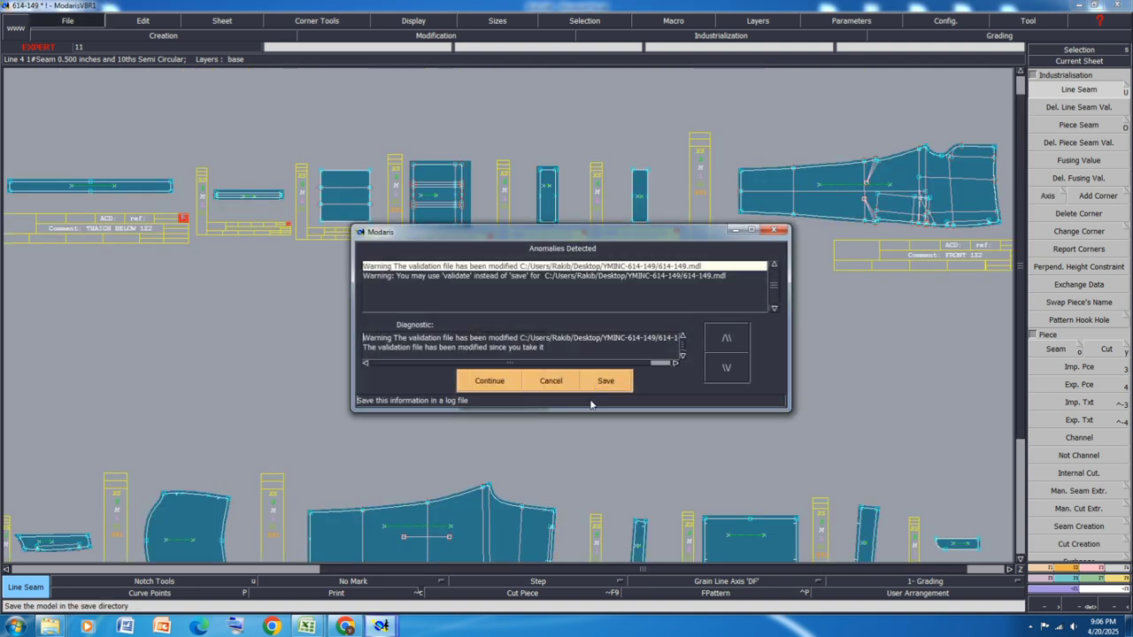
left_click(497, 378)
Step: Create a new variant named 614-149
scroll(469, 354, "down", 2)
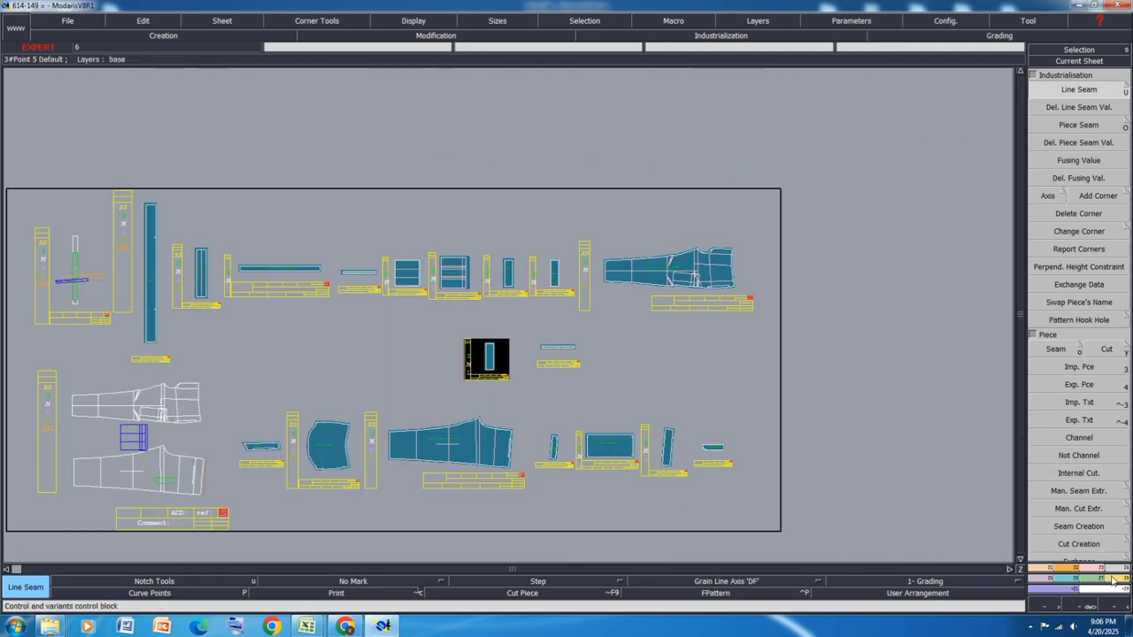
key("F7")
left_click(1079, 504)
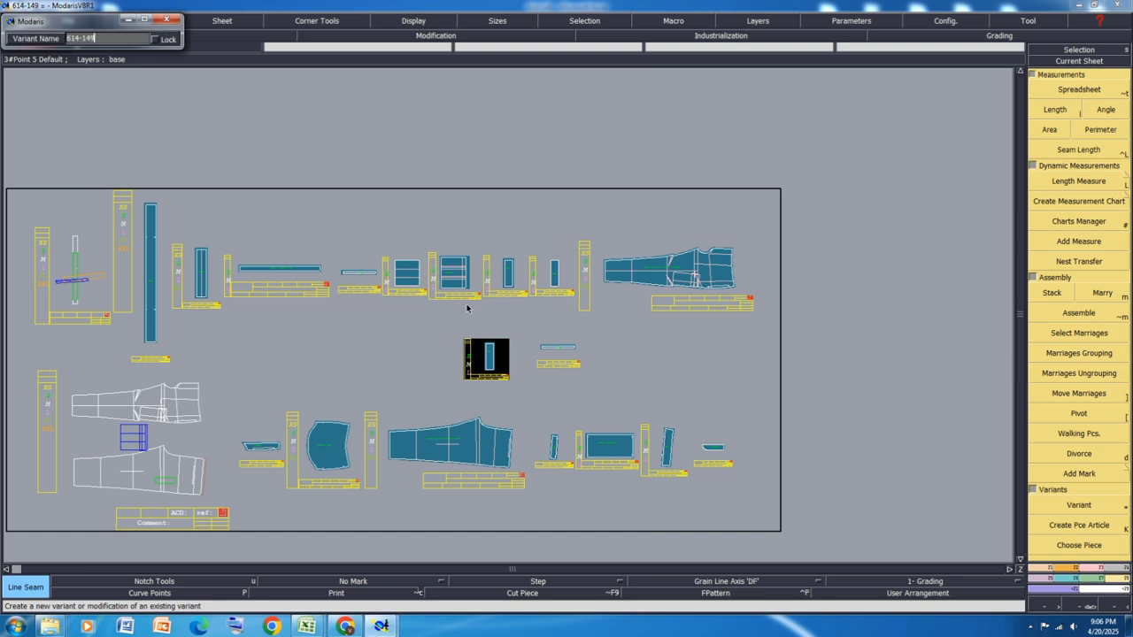
key("Return")
left_click(574, 352)
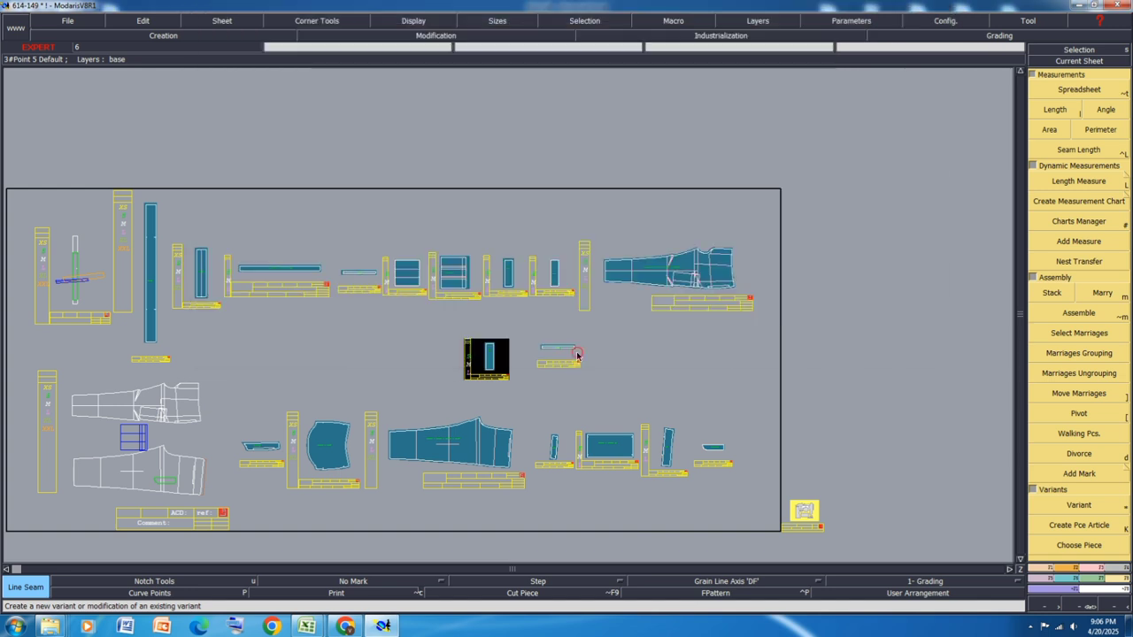
Step: Create piece articles in the variant from the BACK, BK YOUK, FRONT, TH PKT, BTM, W/B and FRNT PKT SEAM pieces
left_click(1080, 529)
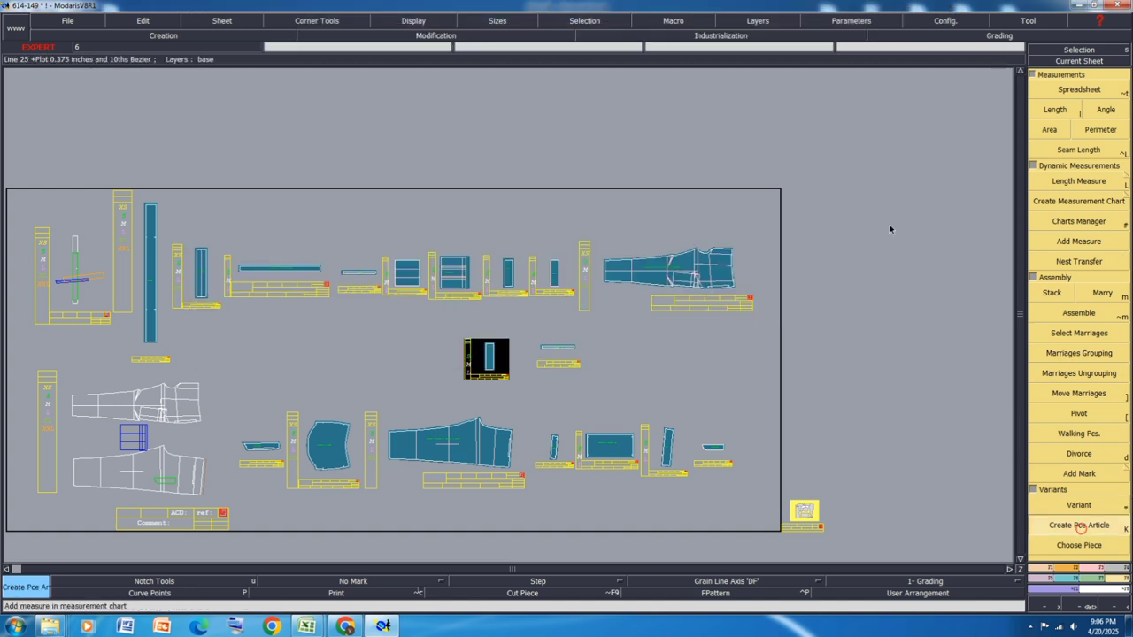
left_click(458, 455)
left_click(668, 449)
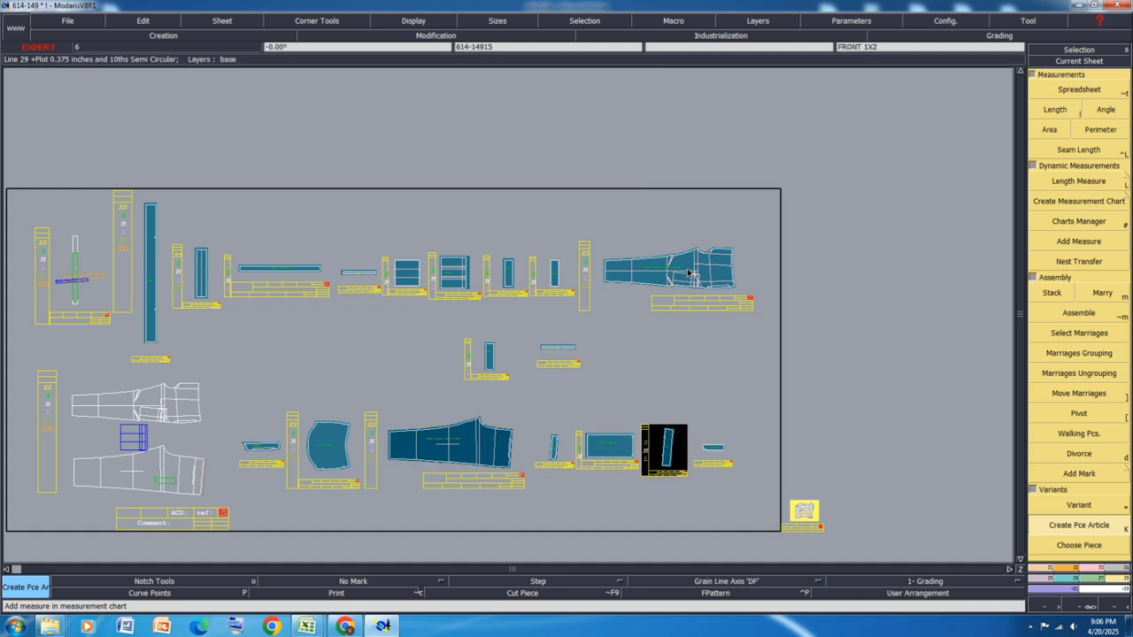
left_click(690, 274)
left_click(440, 285)
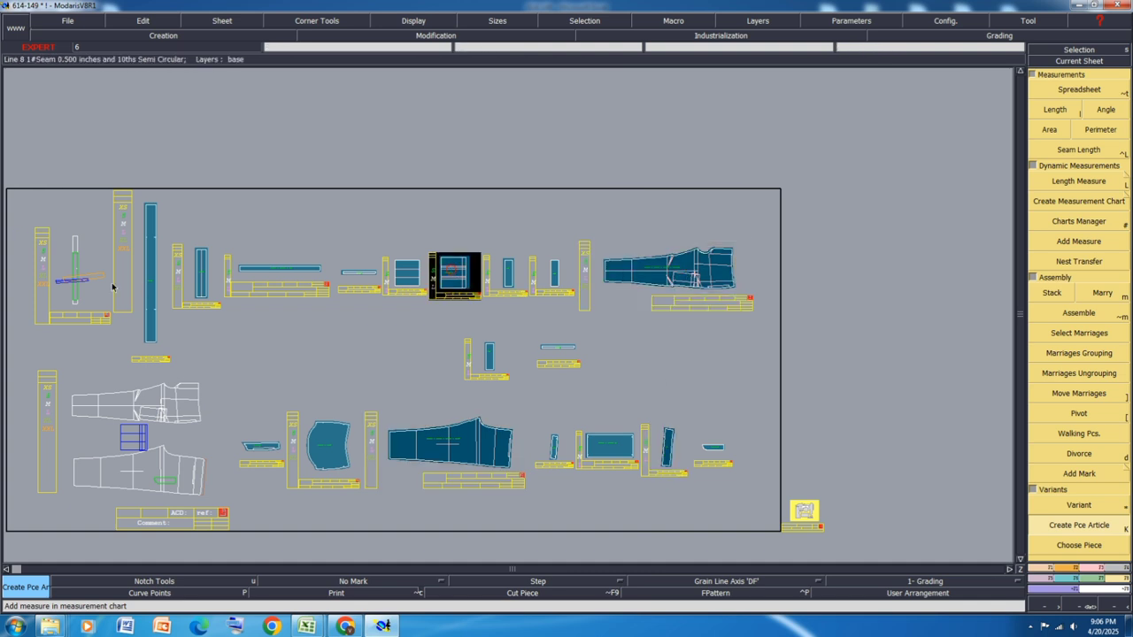
left_click(201, 274)
left_click(144, 288)
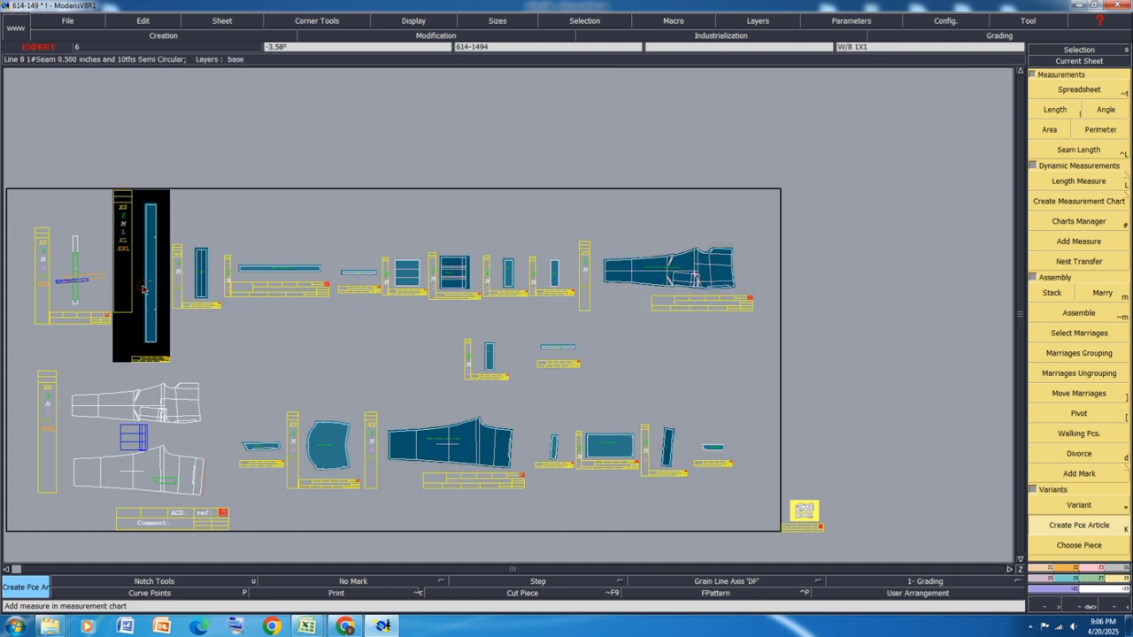
left_click(261, 446)
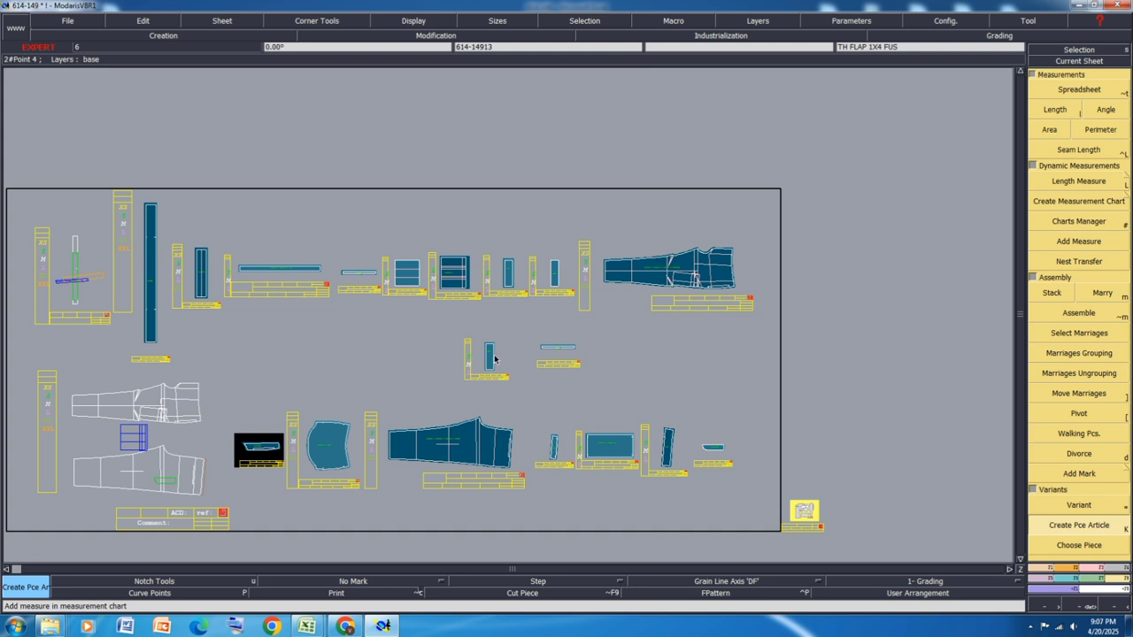
Step: Undo the article made from the TH FLAP FUS copy and create articles from TH FLAP 1X4, BONN 1X2 and THAIGH BELOW 1X2
left_click(494, 357)
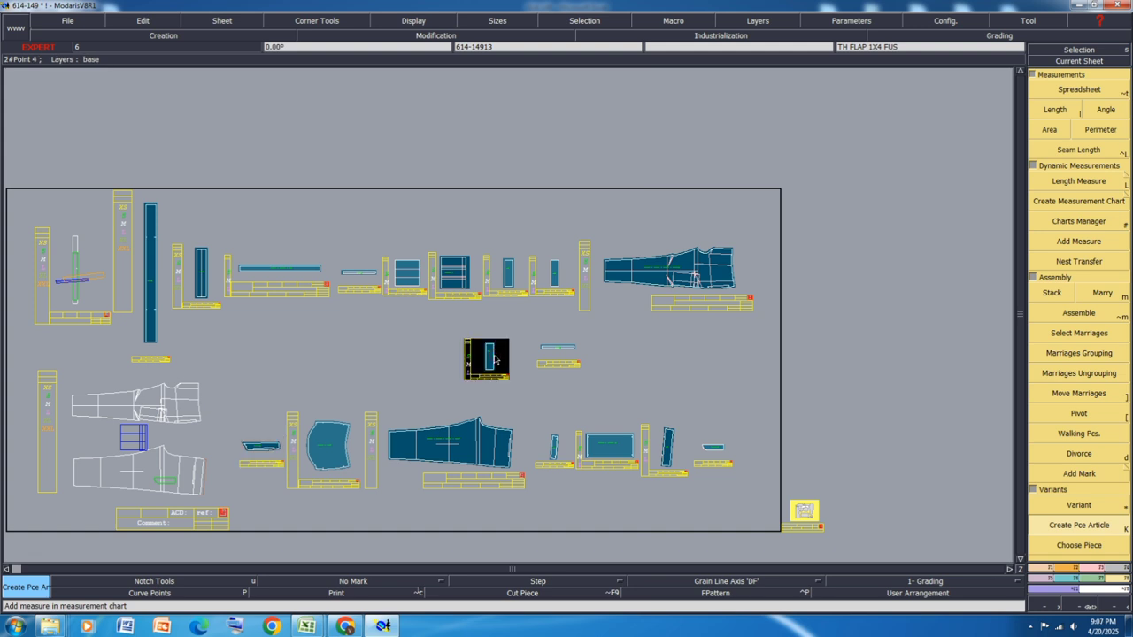
left_click(508, 274)
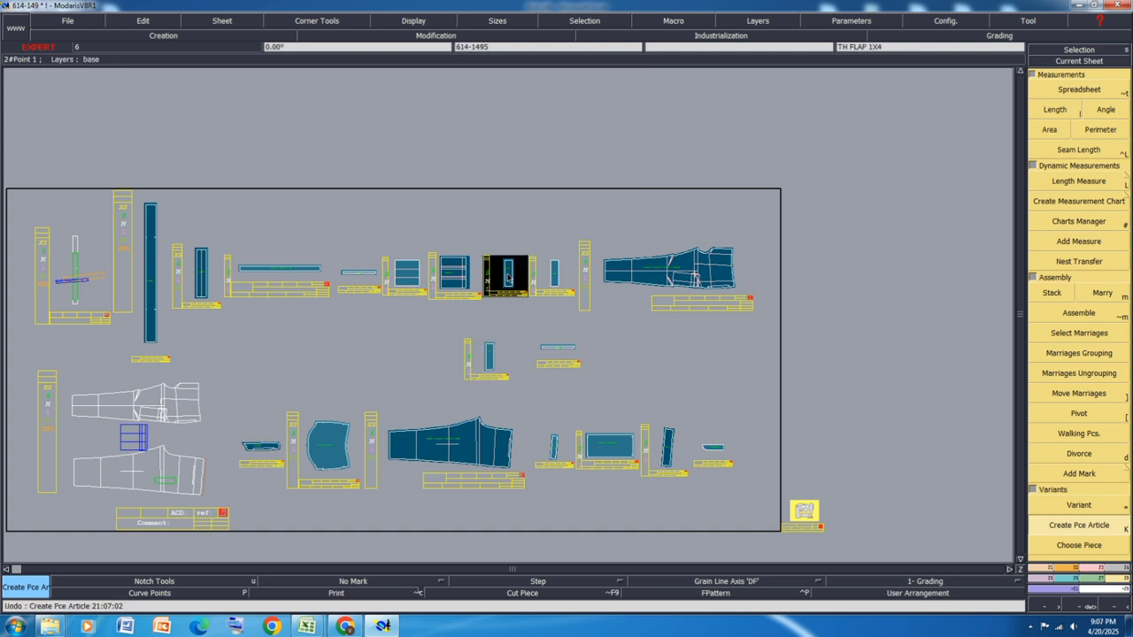
left_click(359, 272)
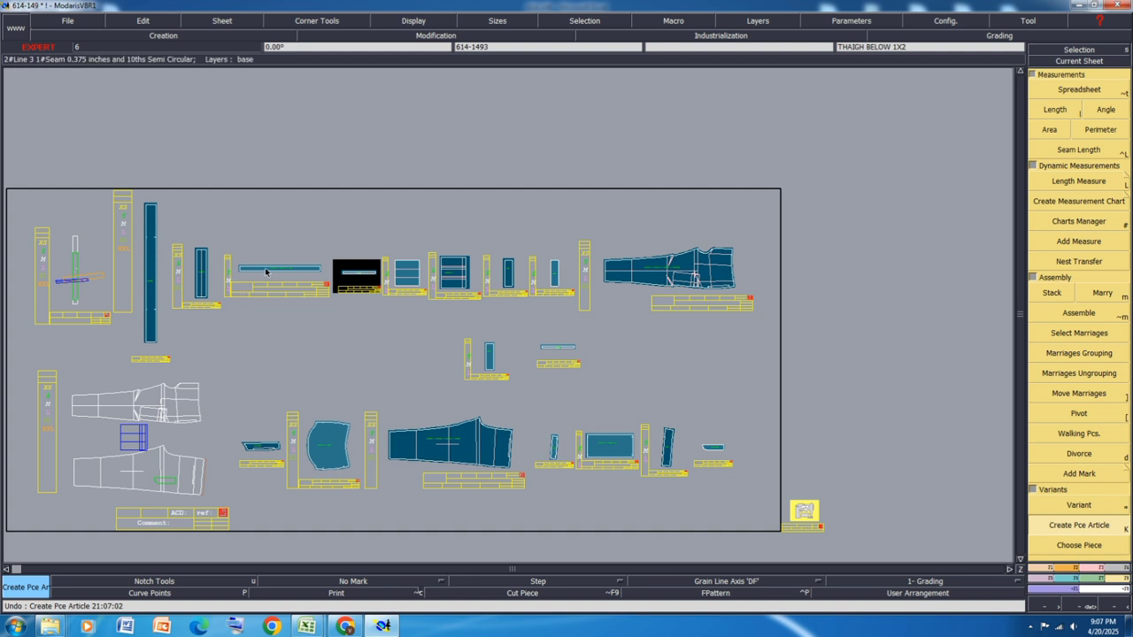
left_click(265, 269)
Step: Show the fabric types on the pieces and create articles from the remaining ones: BK PKT SEAM, both pocketings, both FUS copies and the FINI pieces
scroll(265, 270, "up", 1)
scroll(265, 270, "down", 3)
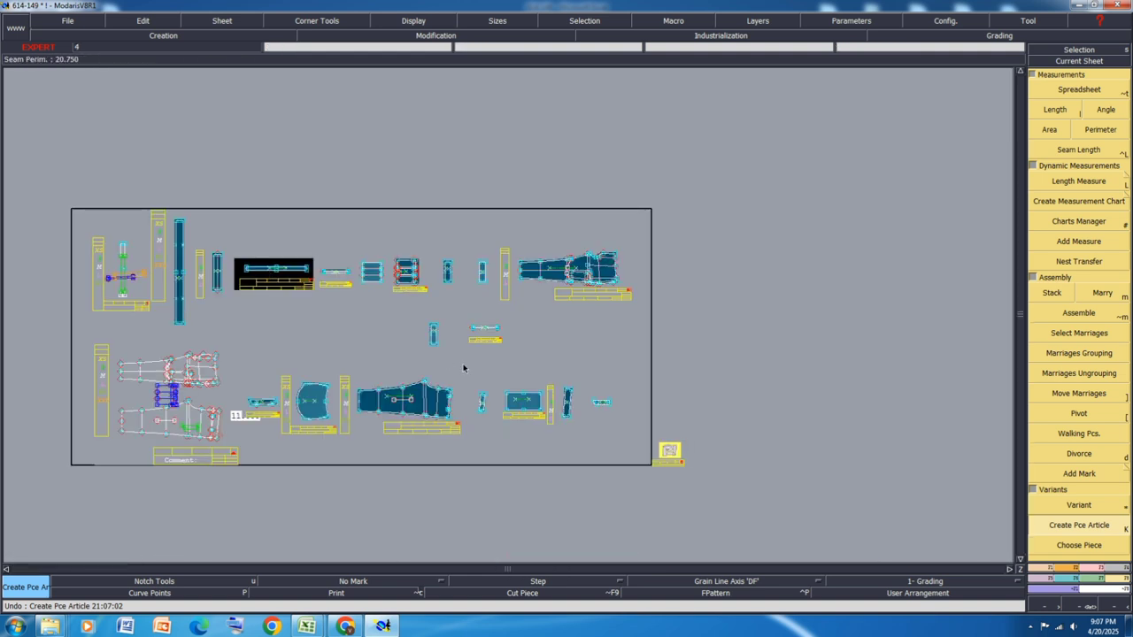
key("alt+F9")
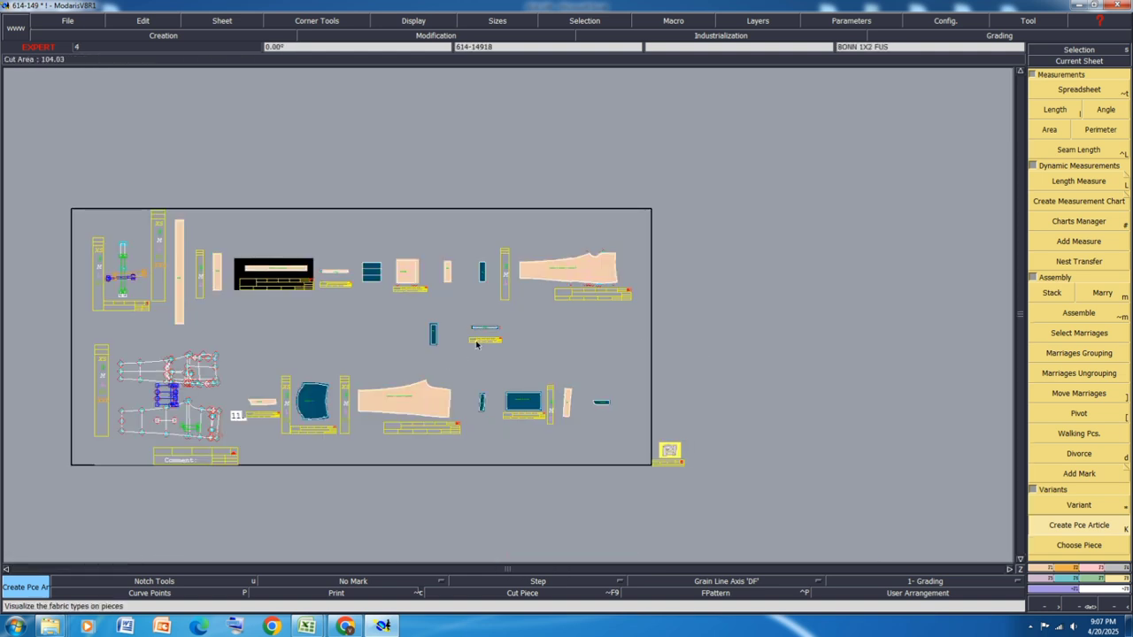
scroll(477, 339, "up", 2)
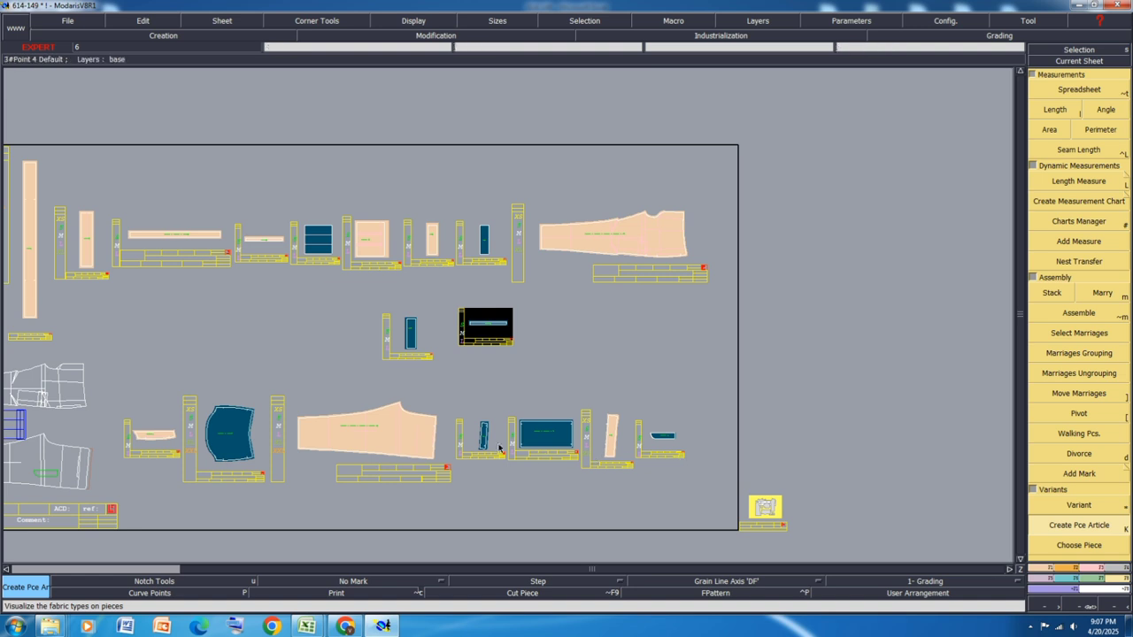
scroll(566, 416, "down", 1)
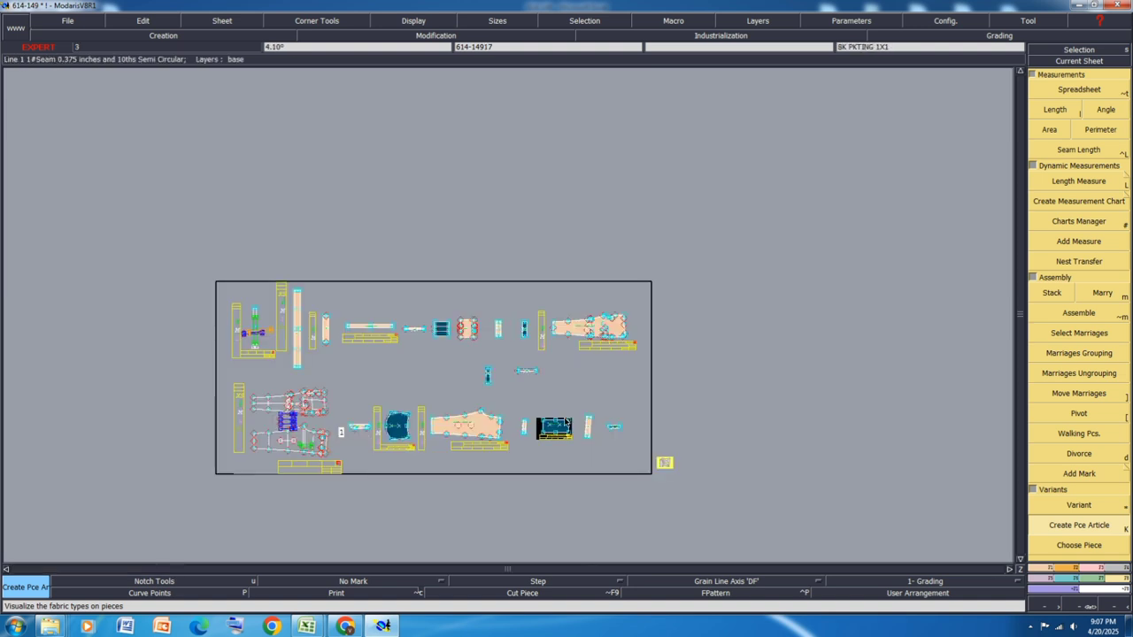
scroll(567, 416, "up", 2)
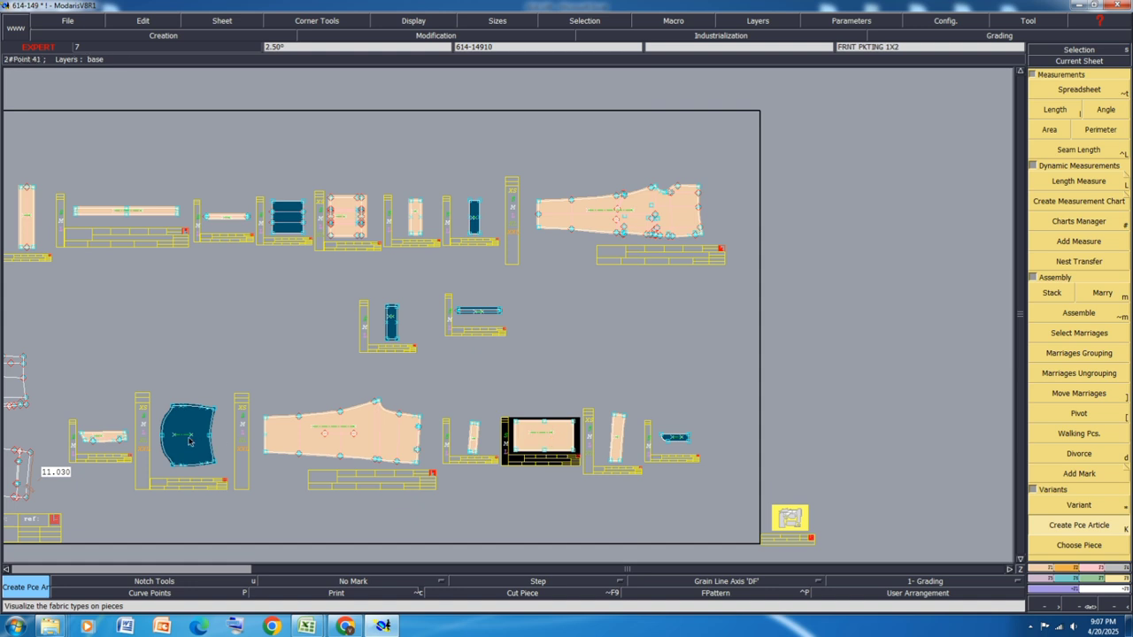
scroll(475, 308, "up", 1)
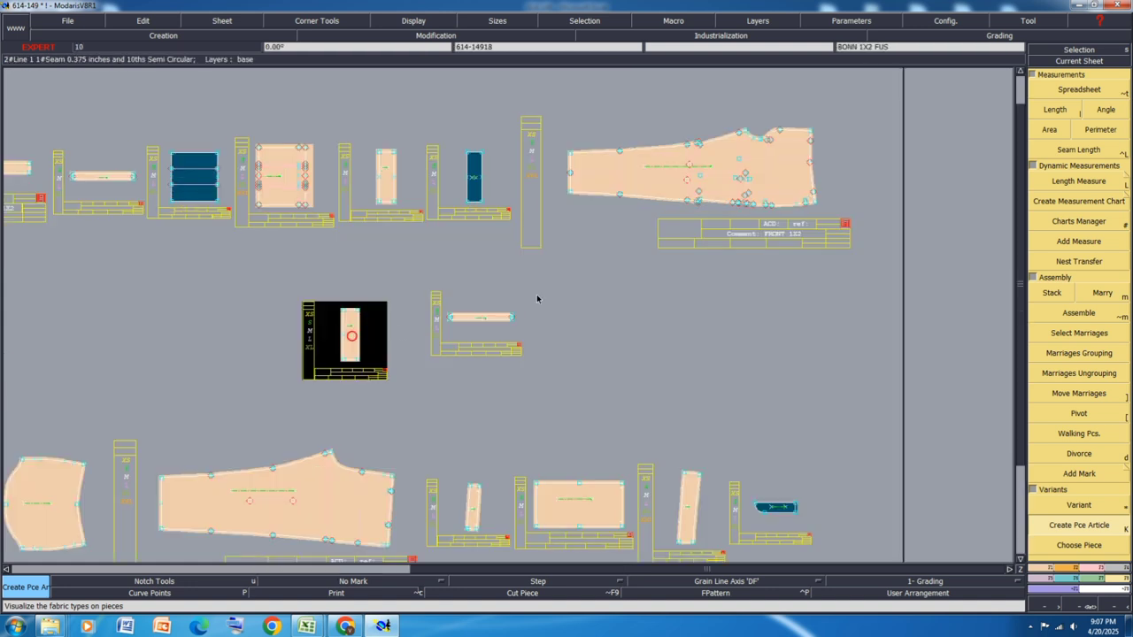
scroll(537, 299, "down", 2)
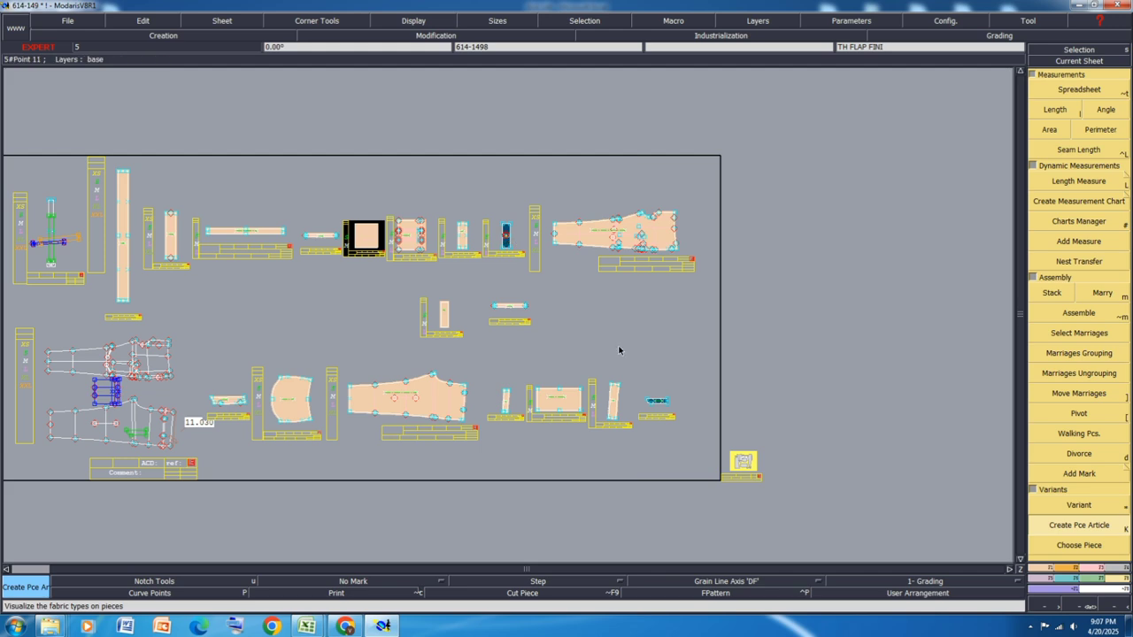
Step: Arrange all sheets automatically on the desk and open the 614-149 variant's article table at full size
key("j")
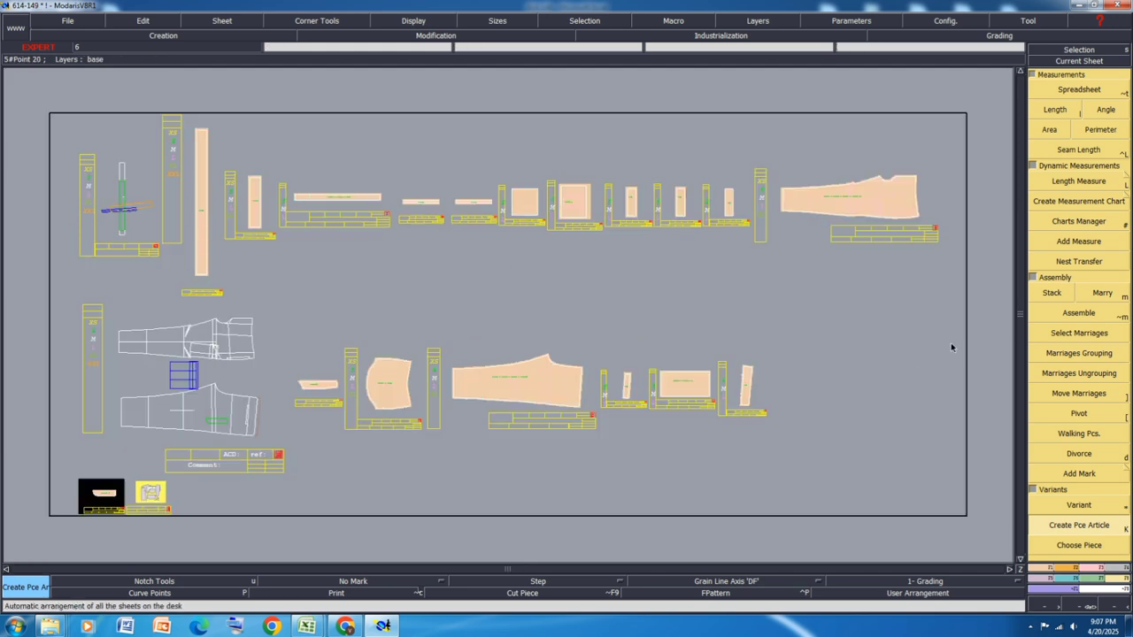
double_click(150, 495)
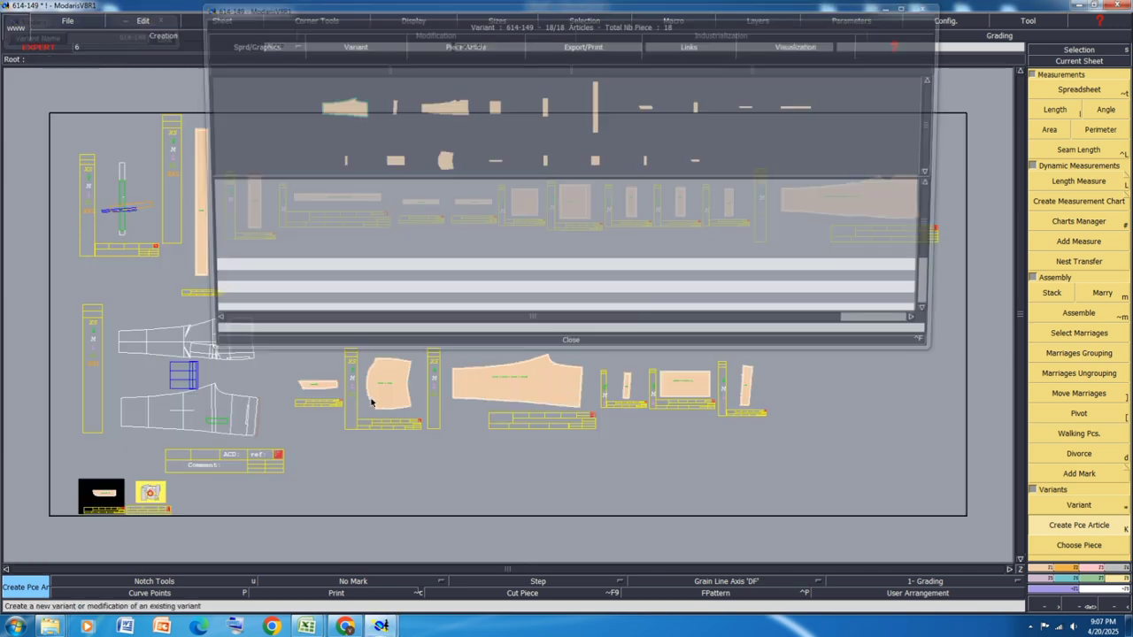
left_click(909, 7)
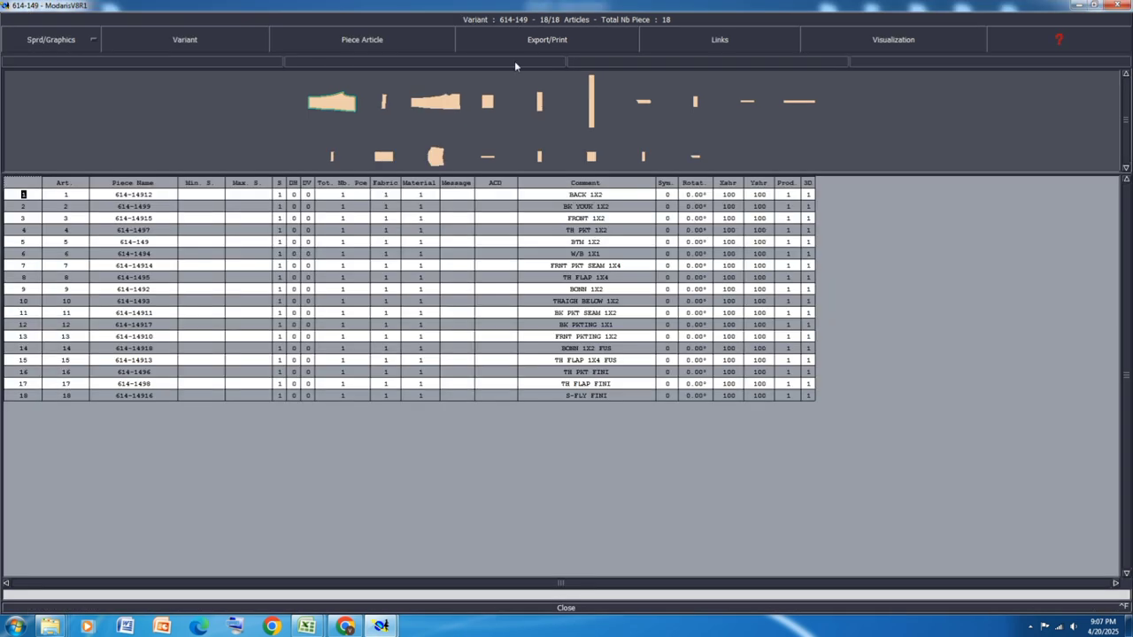
Step: Set S to 0 and DH to 1 for the BACK, BK YOUK, FRONT, TH PKT and BTM articles
left_click(294, 195)
left_click(294, 196)
left_click(294, 208)
left_click(293, 208)
left_click(294, 218)
left_click(294, 219)
left_click(296, 231)
left_click(295, 231)
left_click(297, 242)
left_click(296, 243)
Step: Set S to 0 and DH to 2 for the FRNT PKT SEAM 1X4 and TH FLAP 1X4 articles
left_click(296, 266)
scroll(655, 102, "up", 5)
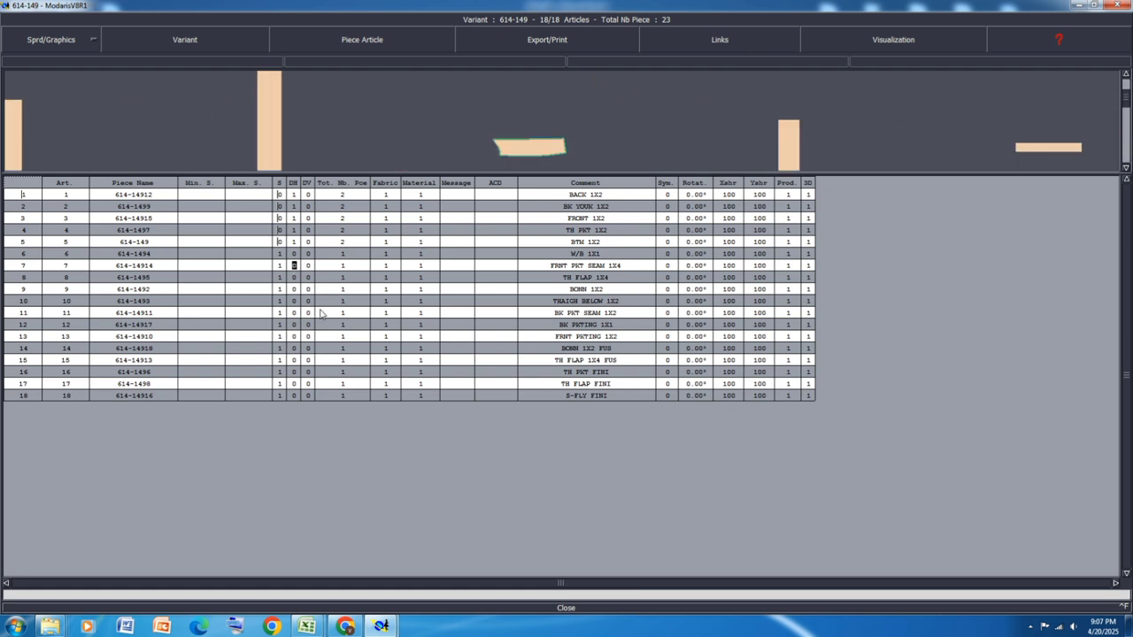
type("2")
key("Left")
left_click(294, 278)
type("1")
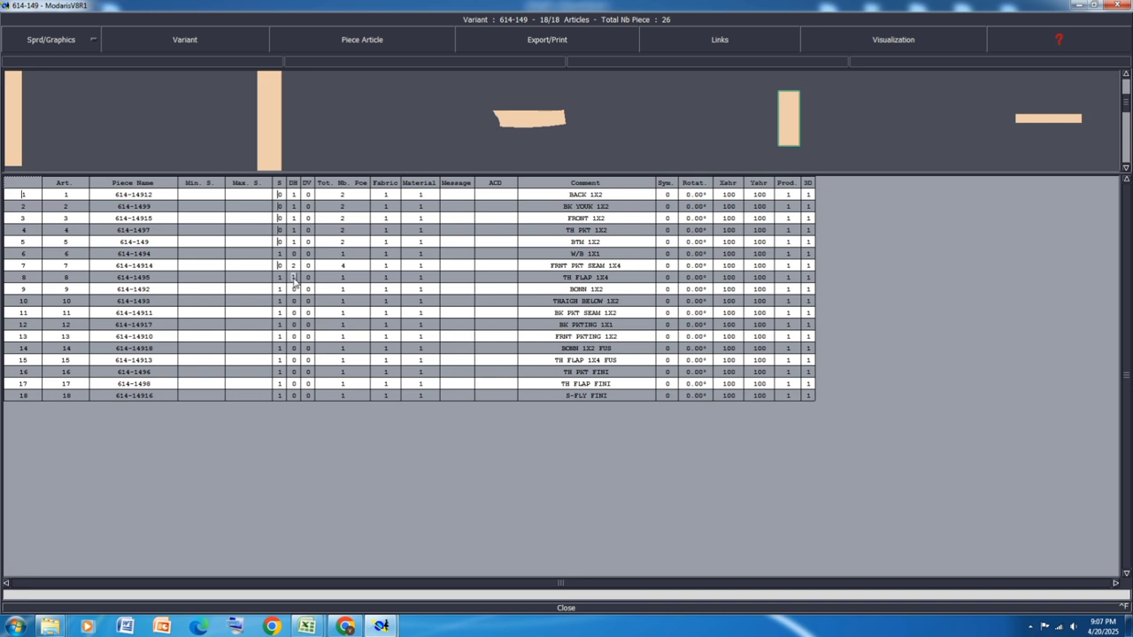
key("Left")
type("2")
key("Left")
Step: Set S to 0 and DH to 1 for the BONN 1X2, THAIGH BELOW 1X2 and BK PKT SEAM 1X2 articles
left_click(293, 289)
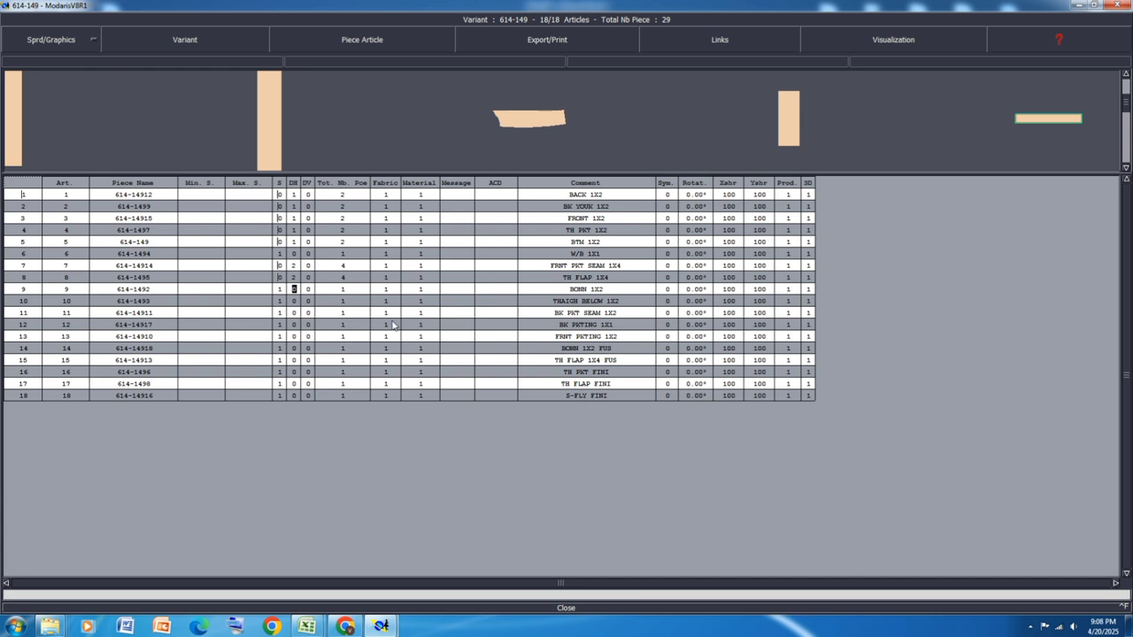
type("1")
left_click(295, 301)
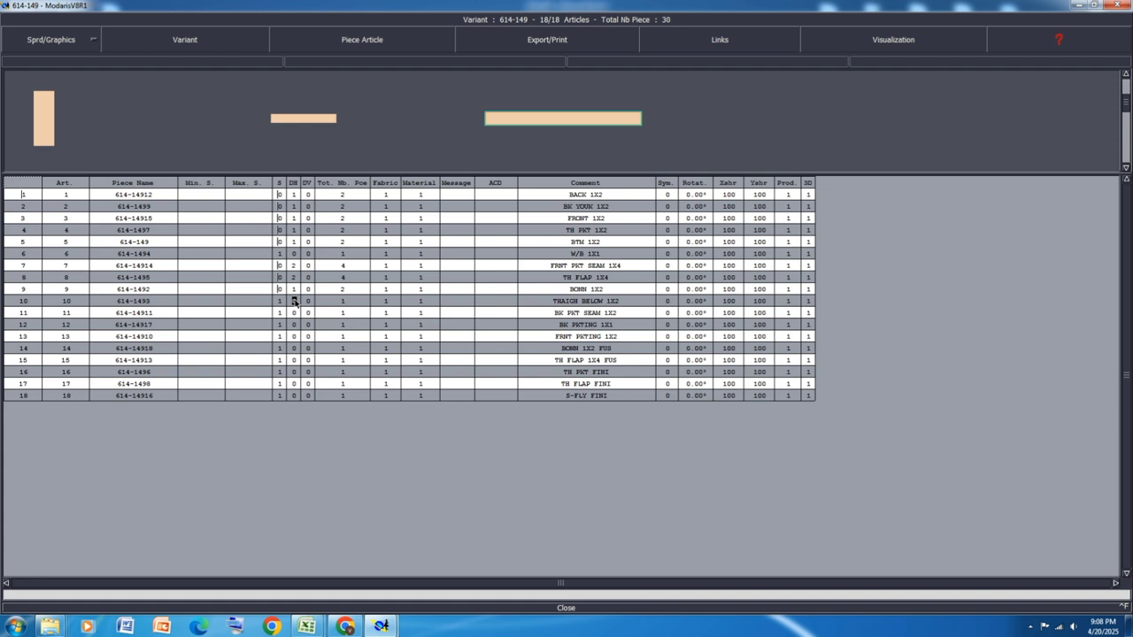
key("Left")
type("0")
left_click(293, 313)
type("1")
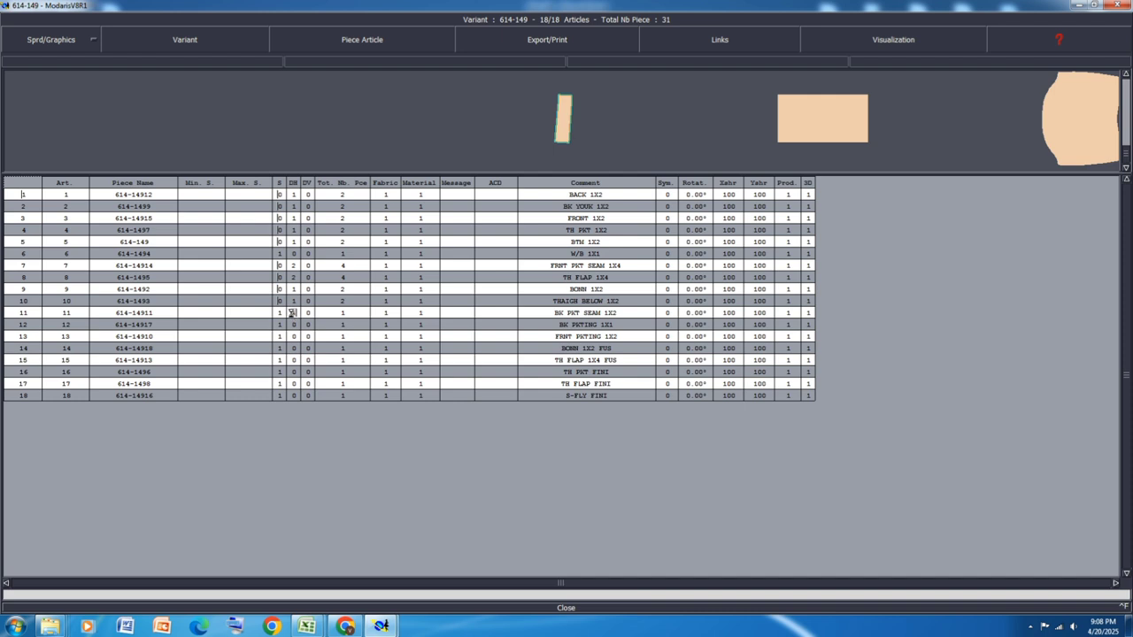
key("Left")
left_click(293, 324)
type("1")
key("Left")
left_click(294, 325)
type("0")
key("Left")
Step: Set S to 0 and DH to 1 for the FRNT PKTING 1X2 article
left_click(294, 336)
type("1")
key("Left")
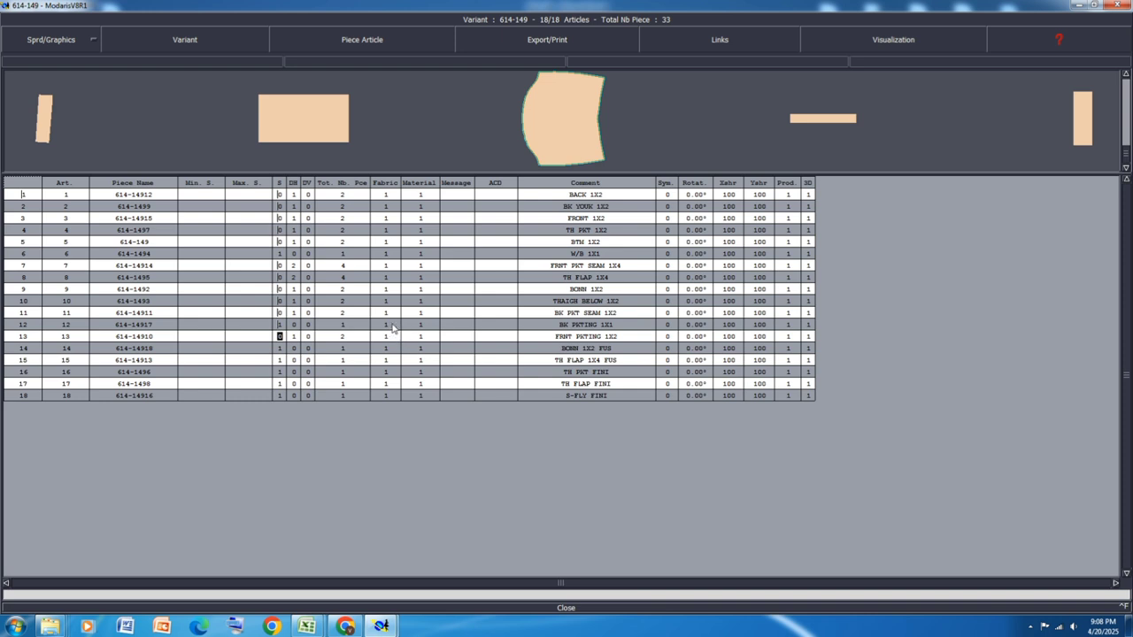
Step: Set the fabric to 2 for BK PKTING 1X1 and FRNT PKTING 1X2, and to FU for BONN 1X2 FUS and TH FLAP 1X4 FUS
left_click(384, 336)
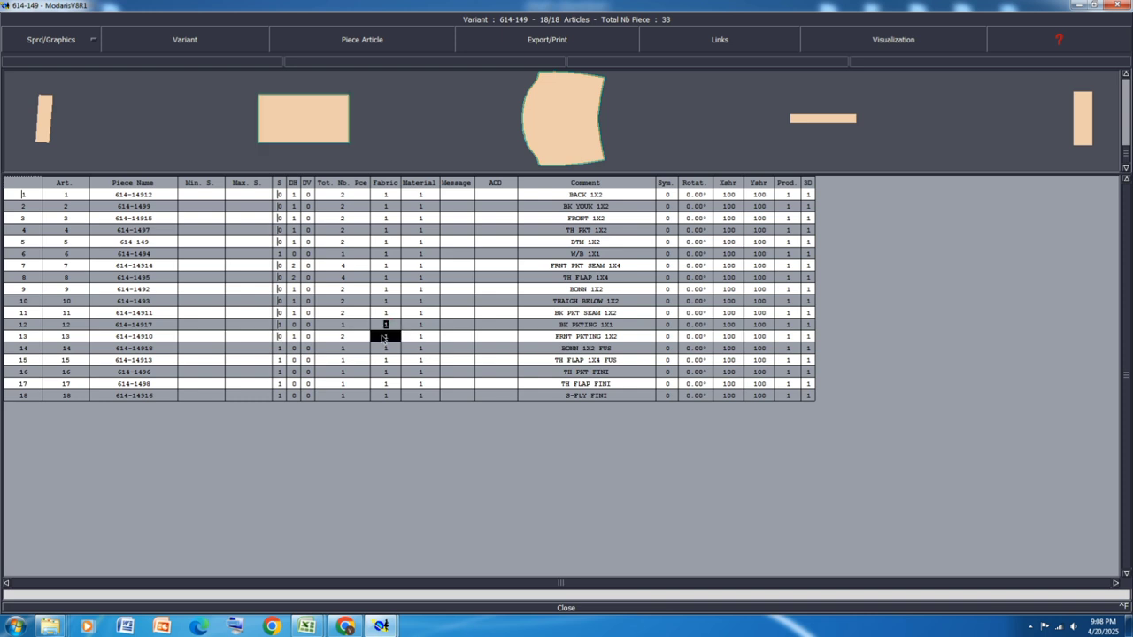
type("2")
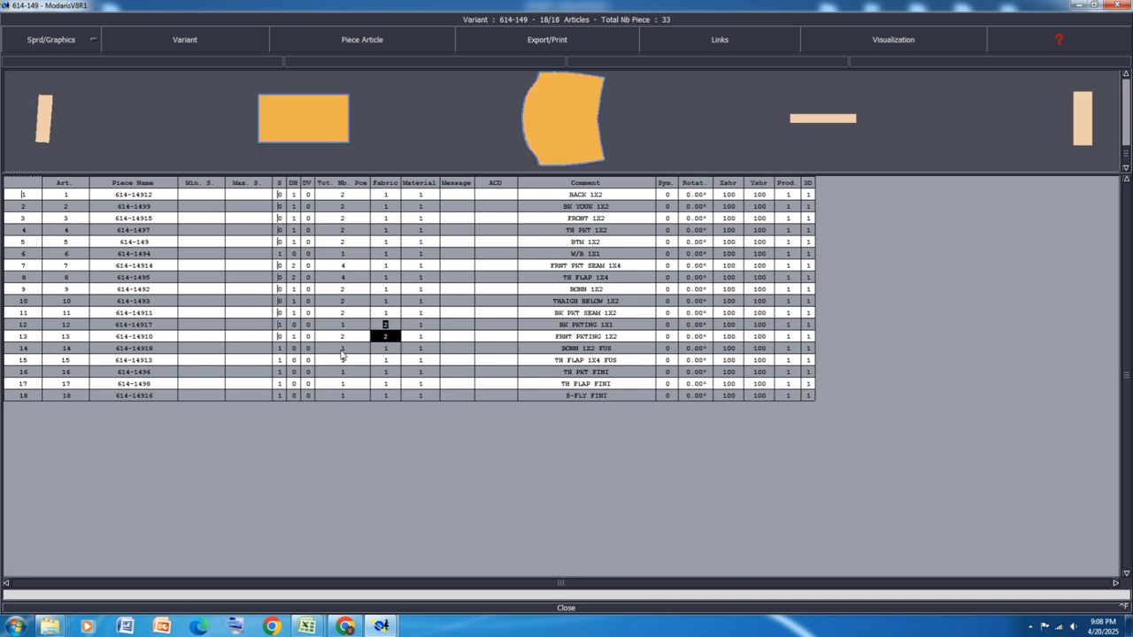
left_click(386, 360)
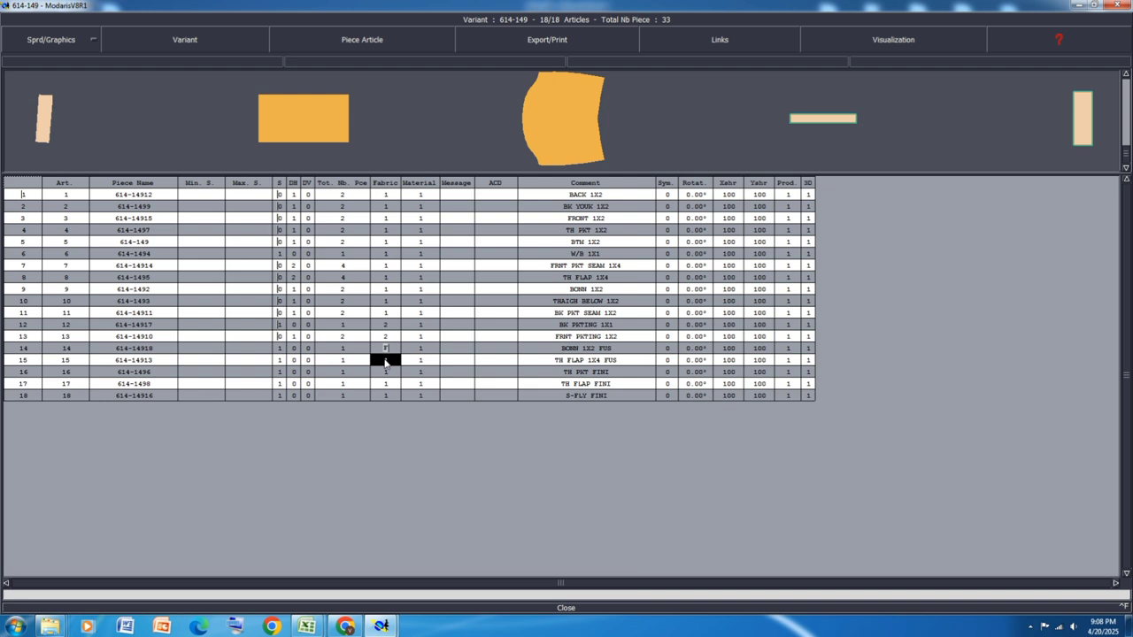
type("FU")
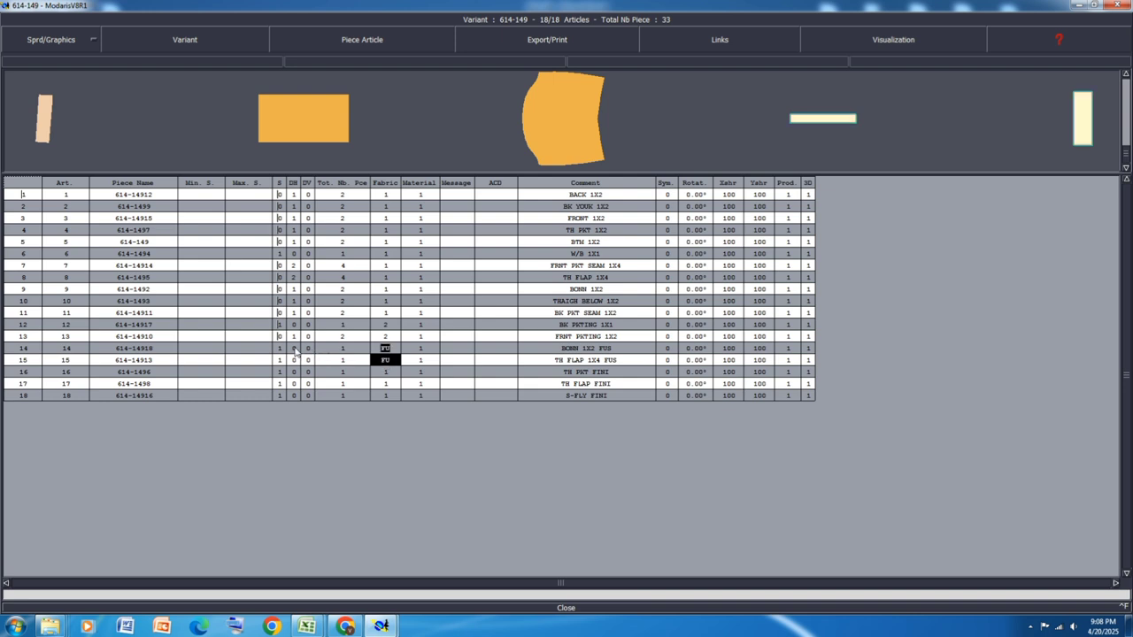
Step: Set S to 0 for both FUS articles, with DH 1 for BONN 1X2 FUS and DH 2 for TH FLAP 1X4 FUS
left_click(294, 349)
type("2")
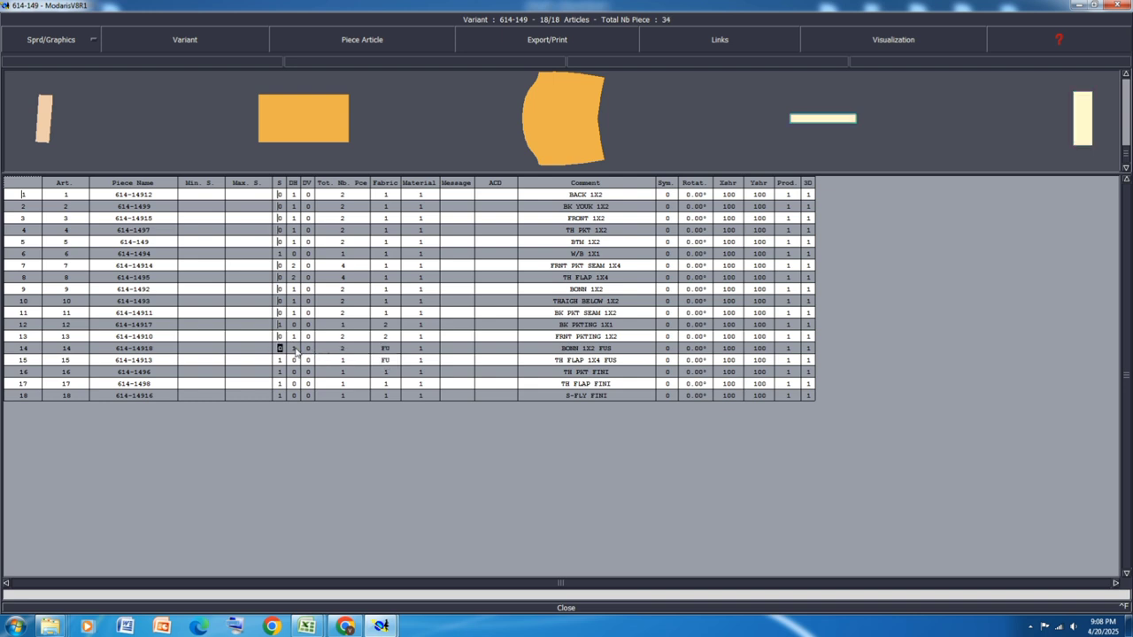
left_click(295, 360)
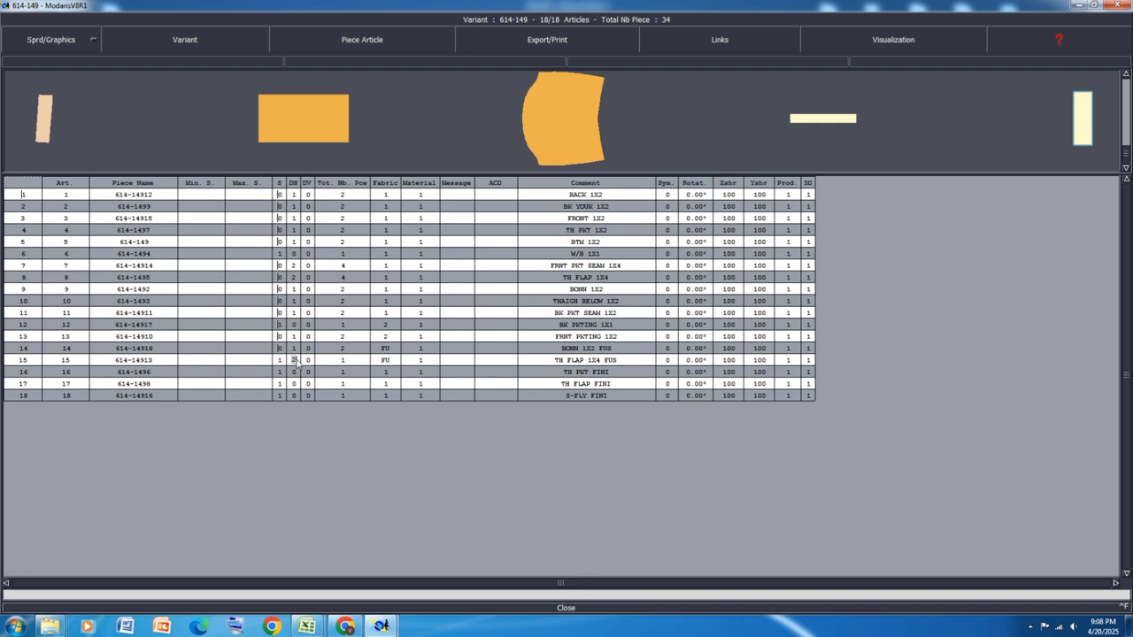
type("2")
key("Return")
Step: Set the fabric to FI for the TH PKT FINI, TH FLAP FINI and S-FLY FINI articles
left_click_drag(389, 371, 383, 399)
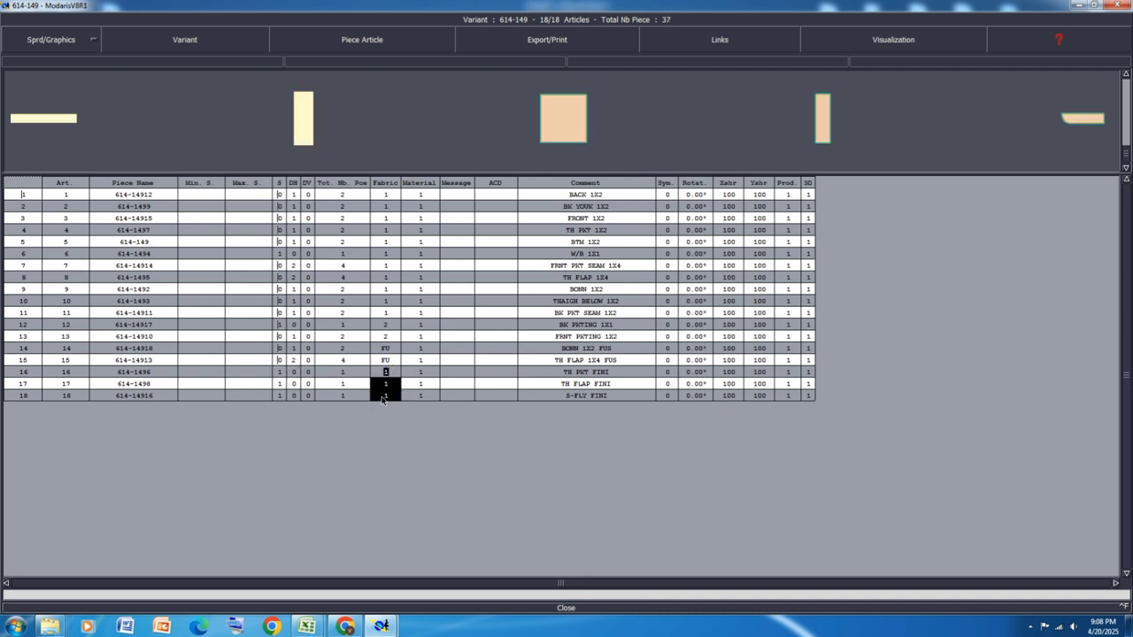
type("FI")
key("Return")
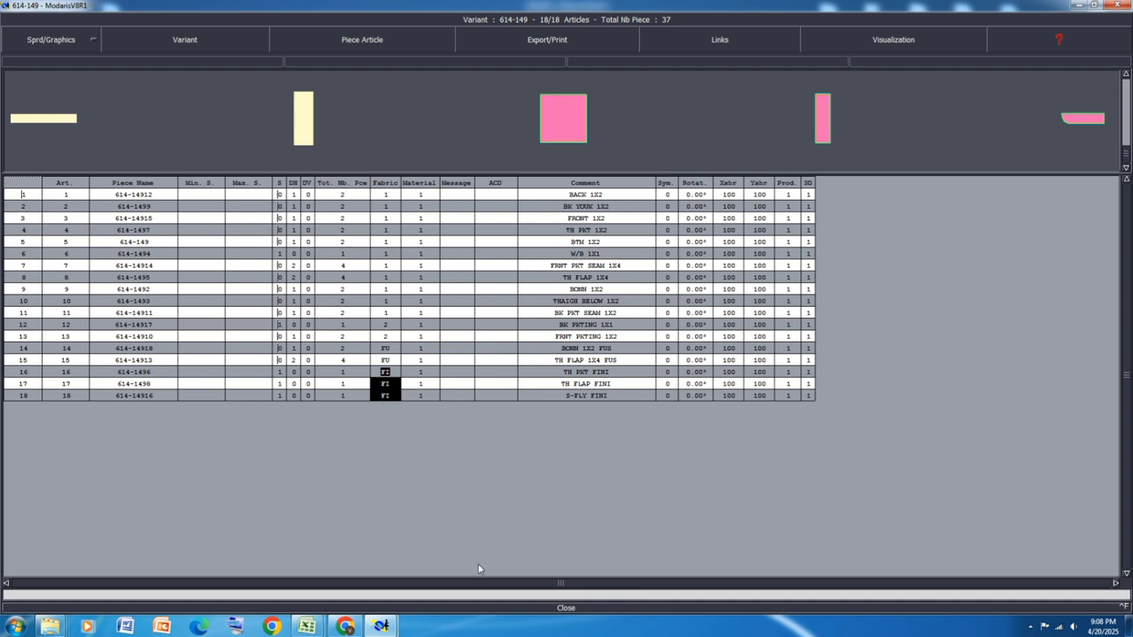
Step: Close the variant's article table and save the model in the save directory
left_click(564, 608)
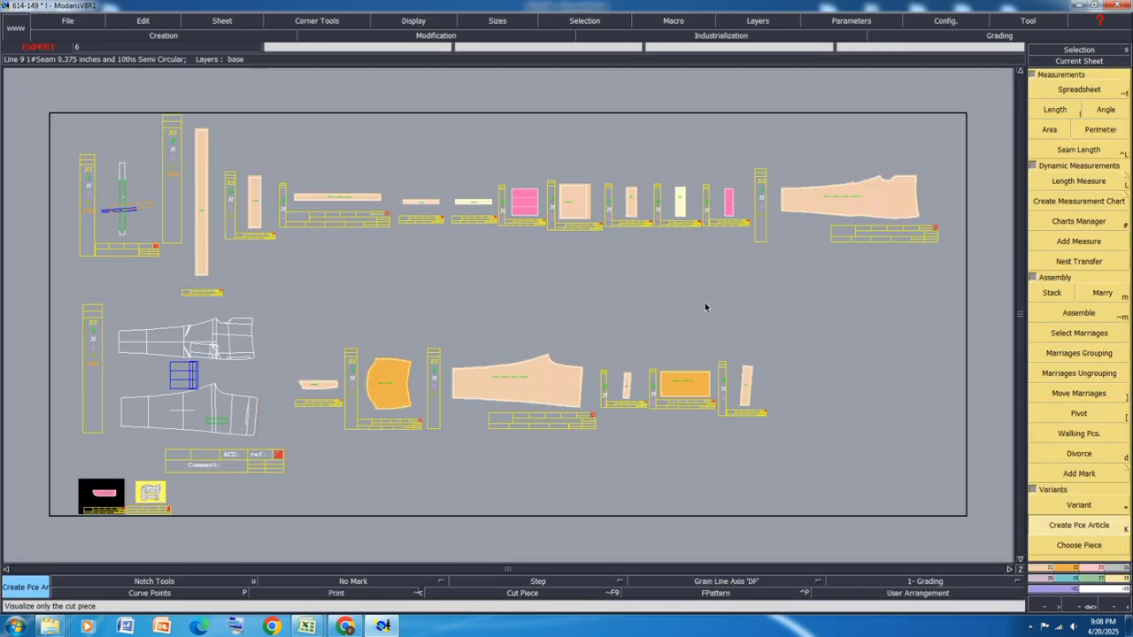
key("ctrl+s")
left_click(496, 379)
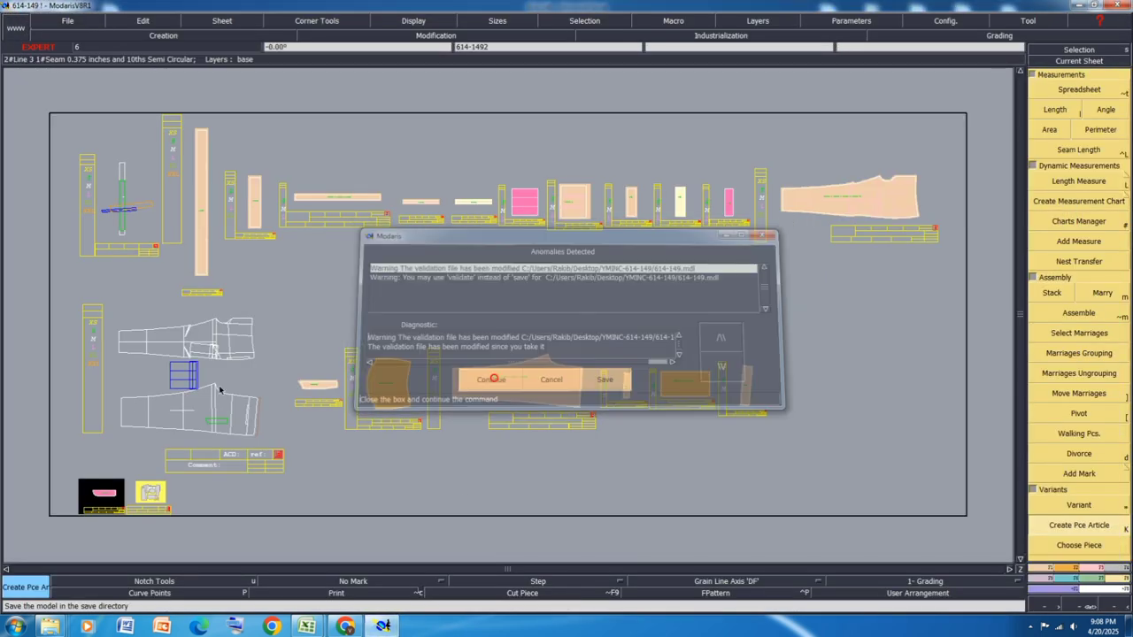
Step: Display only the cut-piece and variant sheets, leaving out the two base construction sheets, and turn off the fabric-type colours
key("ctrl+a")
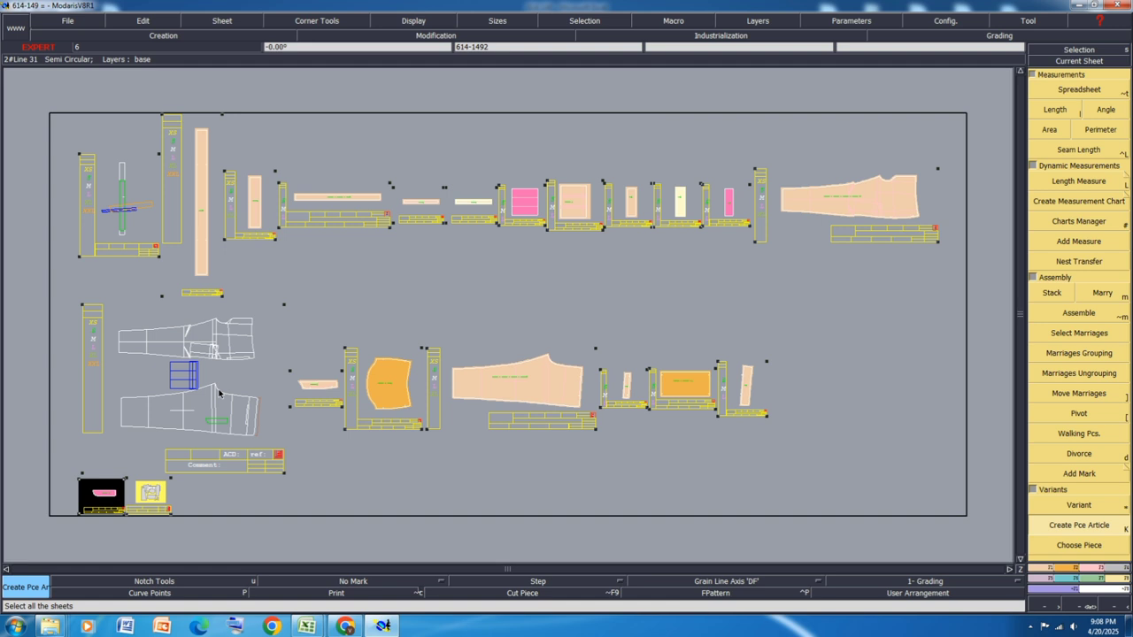
key("j")
left_click(187, 380)
left_click(122, 217)
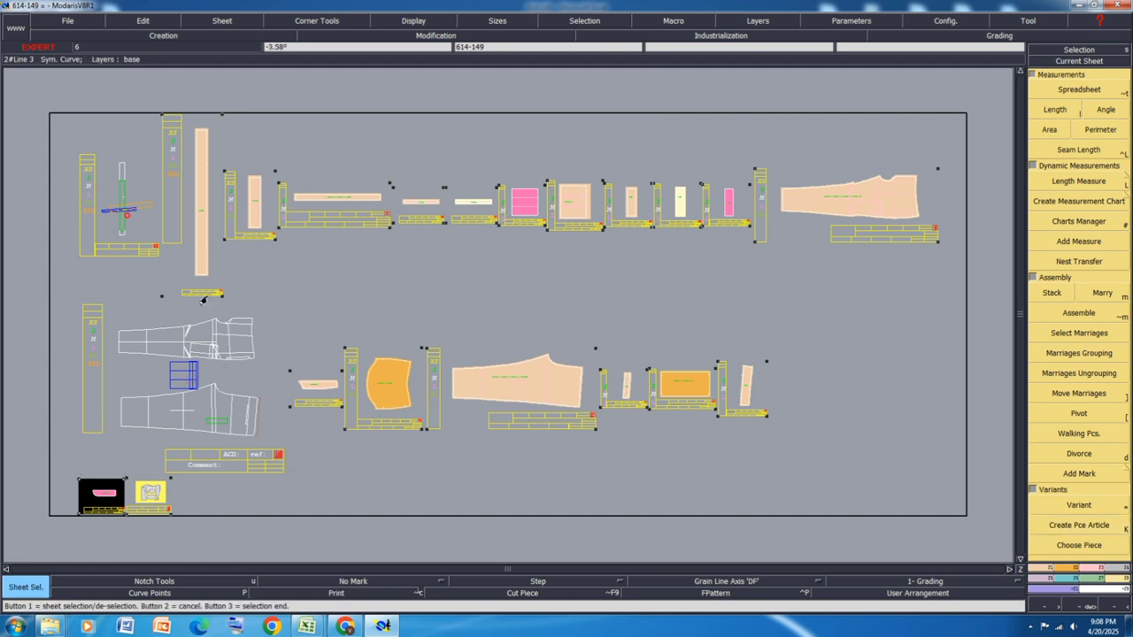
right_click(519, 409)
key("s")
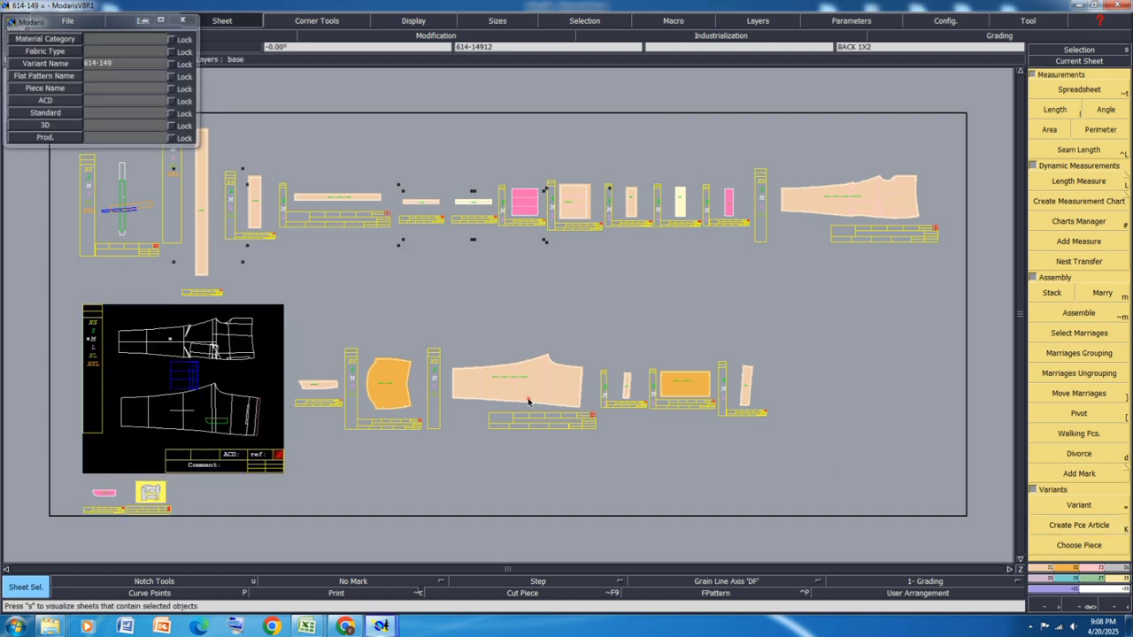
key("ctrl+f")
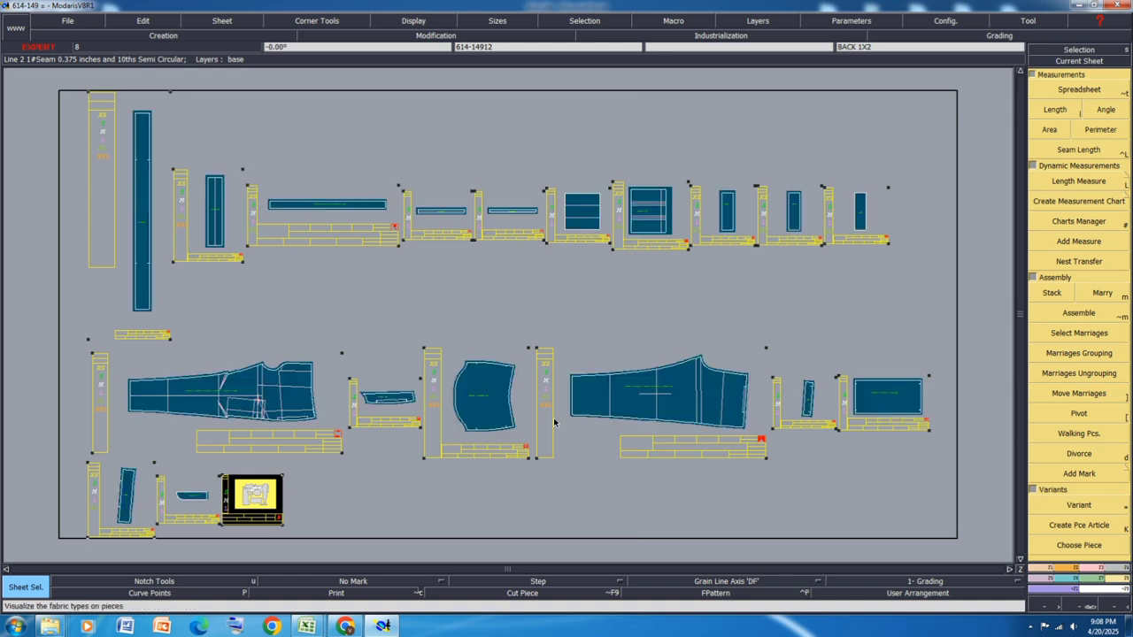
Step: Hide the sheets' title blocks and display all graded sizes on every sheet
key("ctrl+u")
key("ctrl+a")
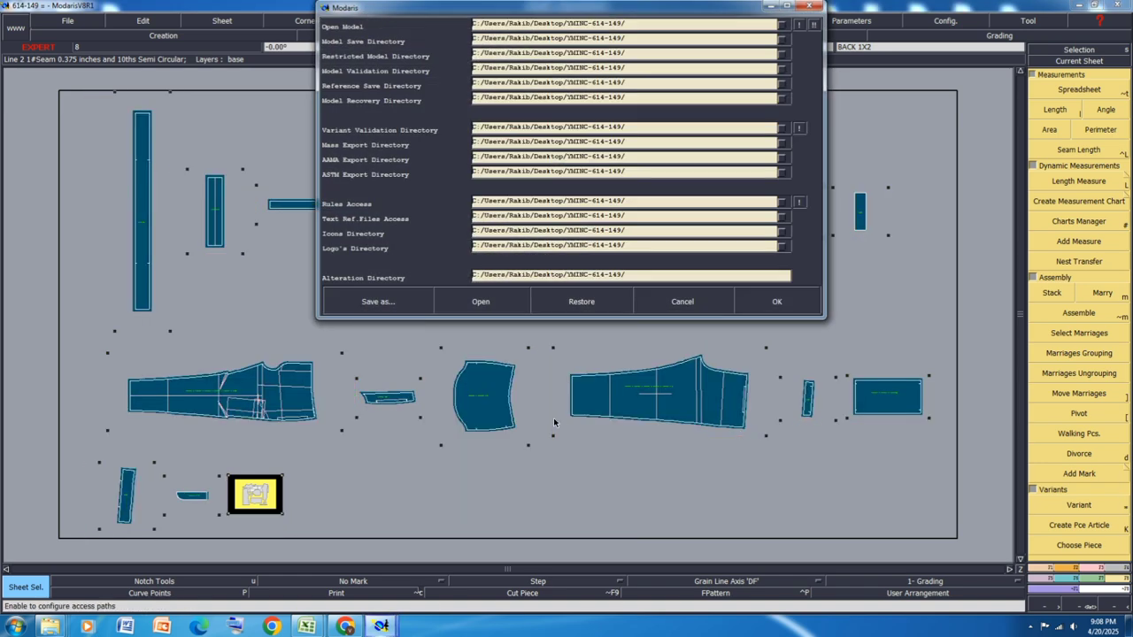
left_click(776, 302)
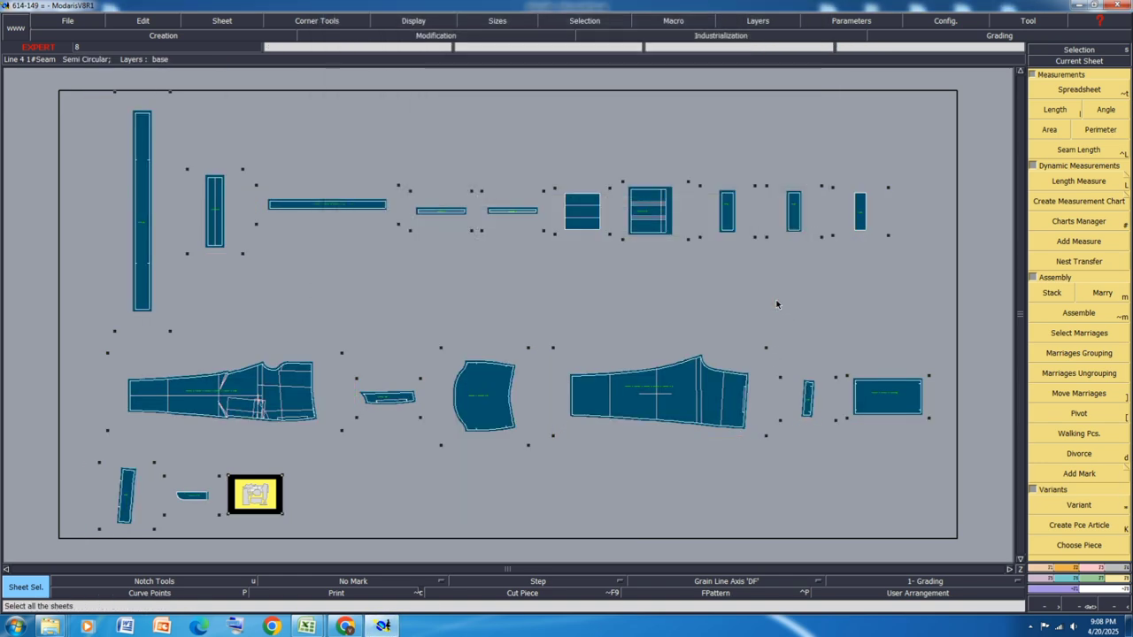
key("F9")
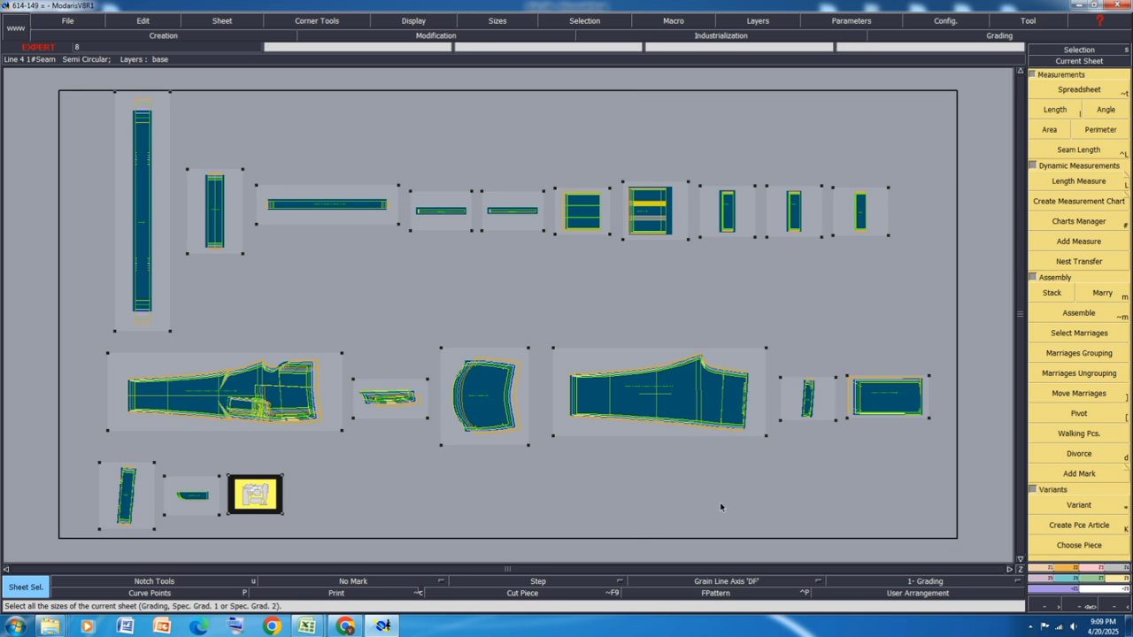
left_click(720, 507)
Step: Save the model again with the all-sizes view of the pieces
key("ctrl+s")
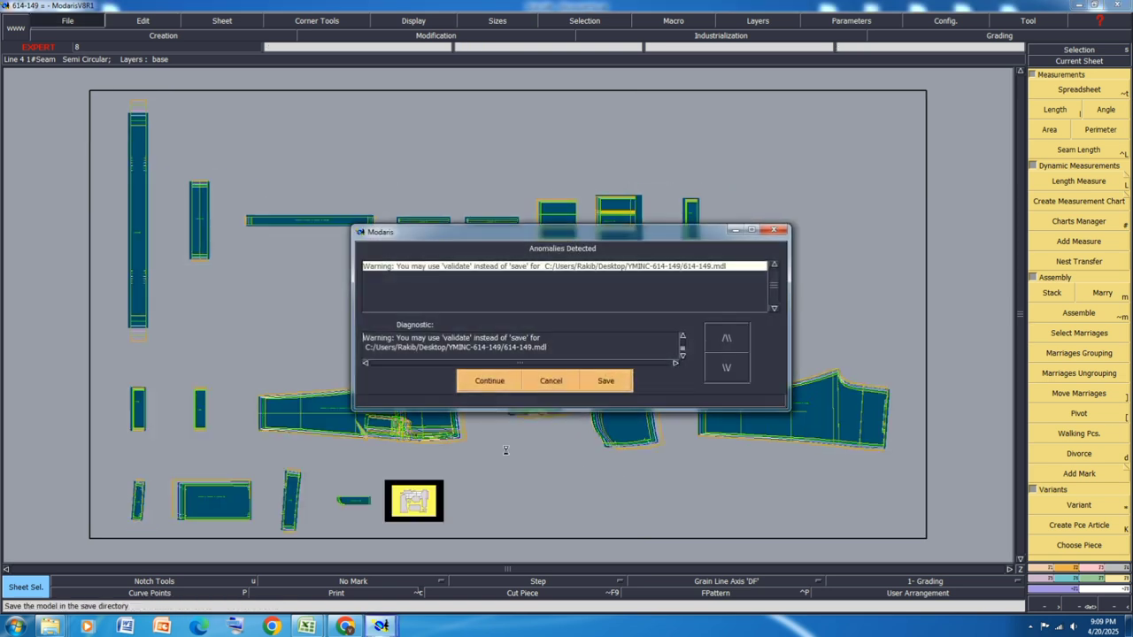
left_click(489, 380)
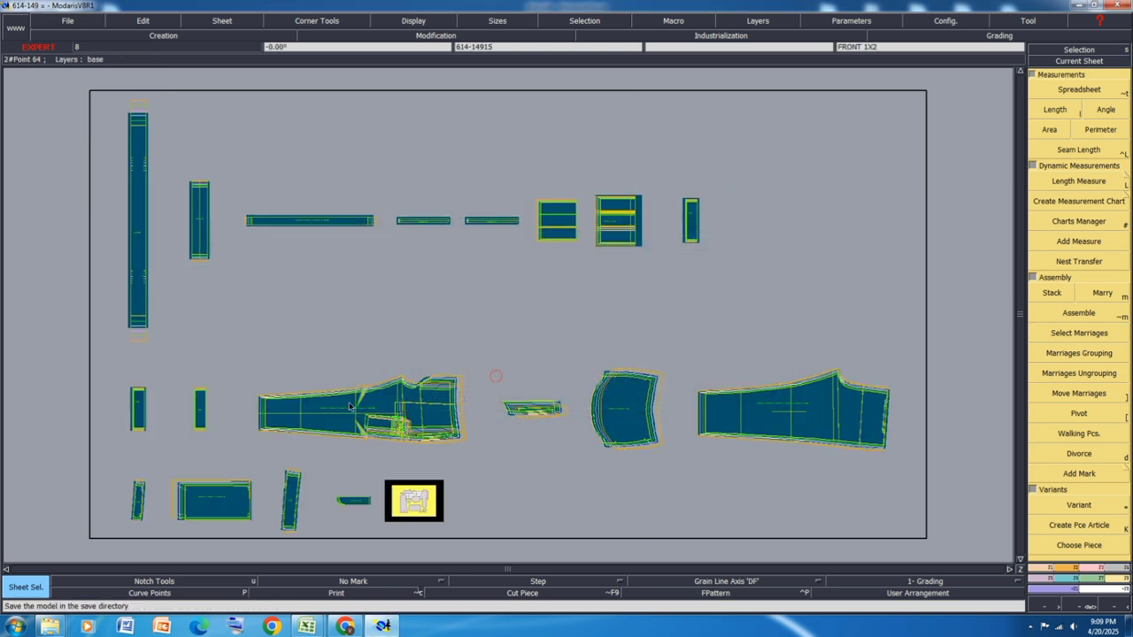
left_click(1031, 626)
left_click(1047, 546)
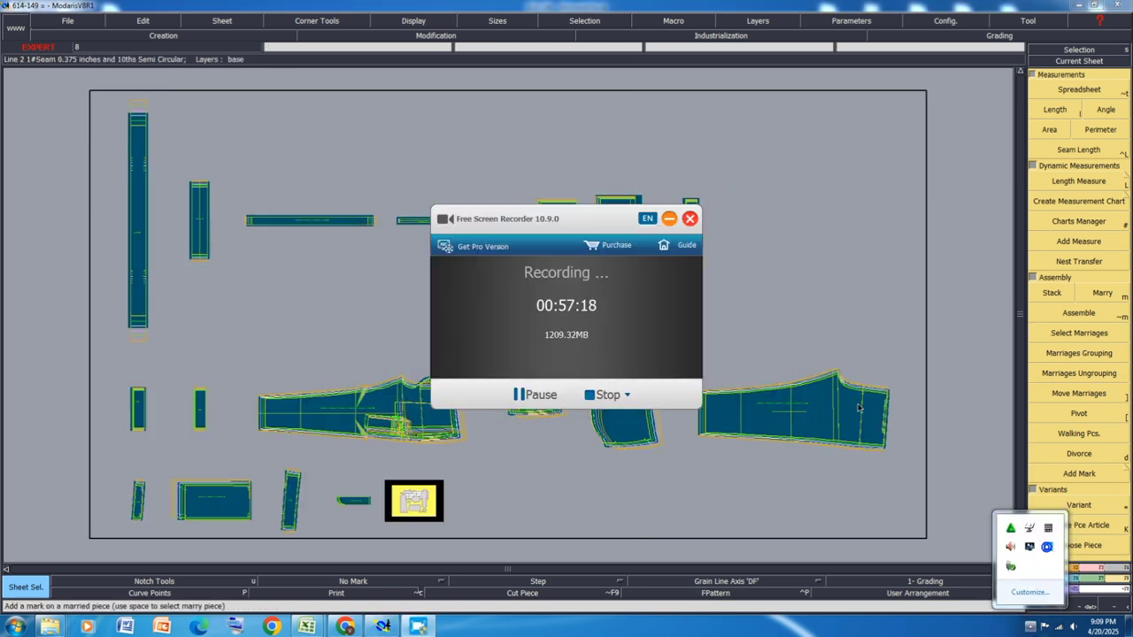